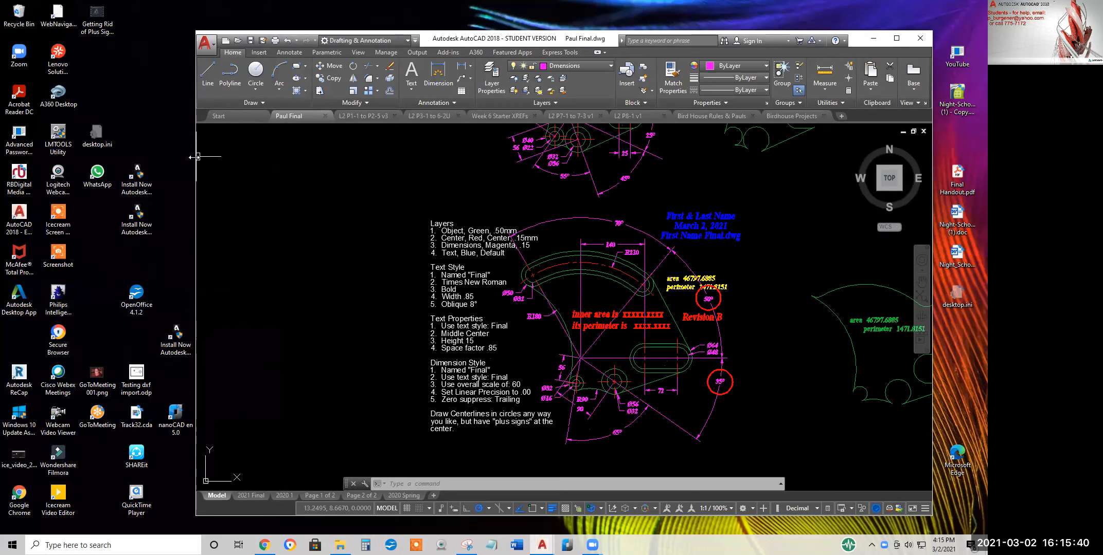
Resize AutoCAD to sit left of the browser and switch to the L2 P8-1 v1 drawing
{"action": "left_click_drag", "start_coordinate": [194, 157], "coordinate": [5, 157]}
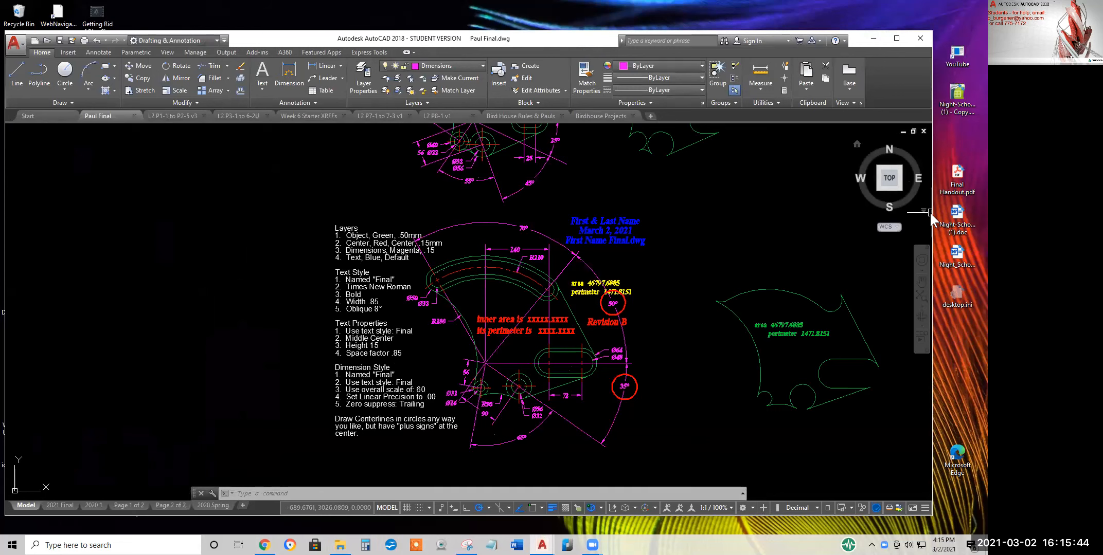
{"action": "left_click_drag", "start_coordinate": [929, 211], "coordinate": [641, 211]}
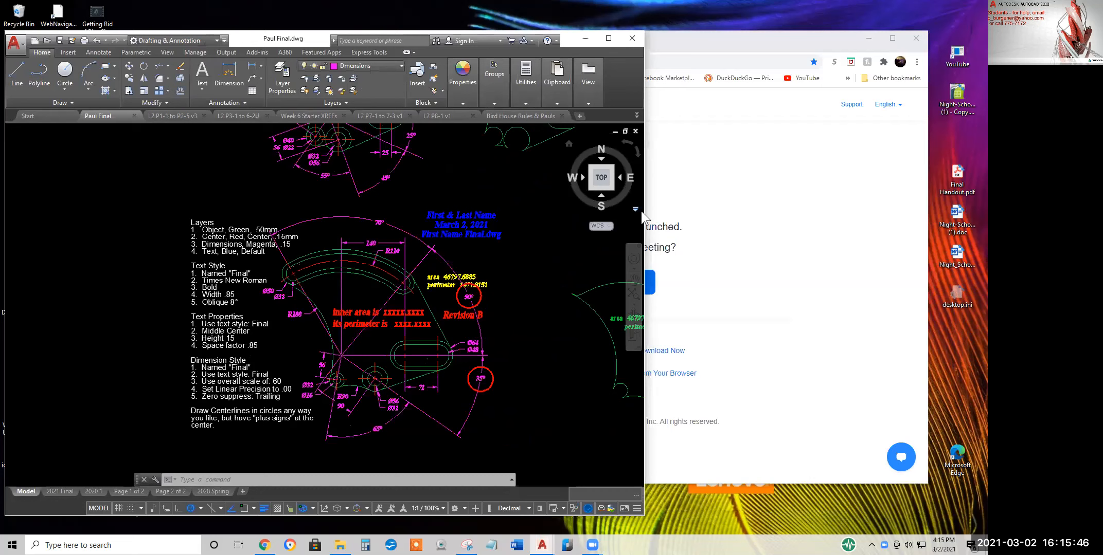
{"action": "middle_click_drag", "start_coordinate": [494, 252], "coordinate": [407, 254]}
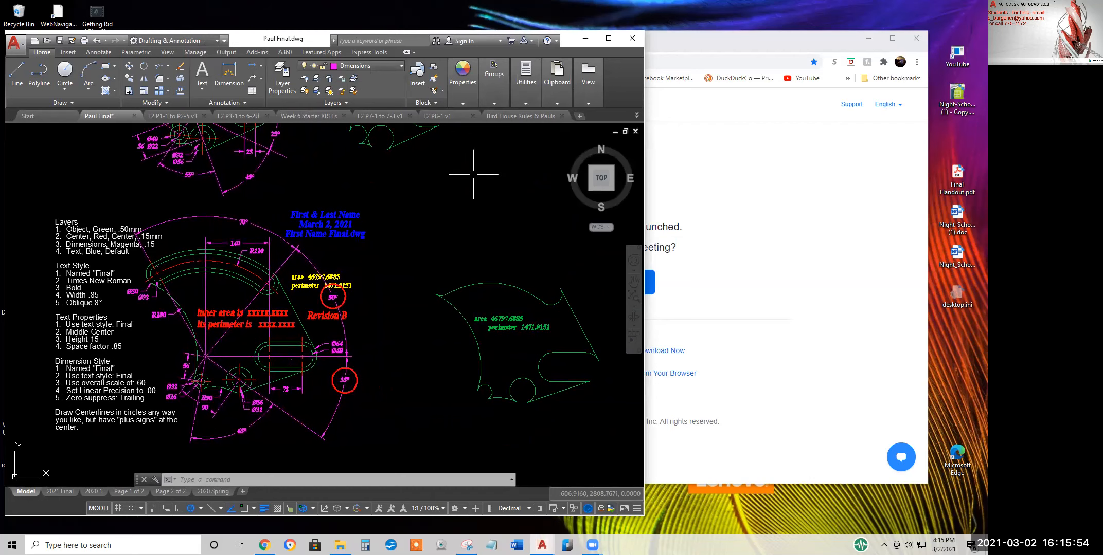
{"action": "left_click", "coordinate": [455, 117]}
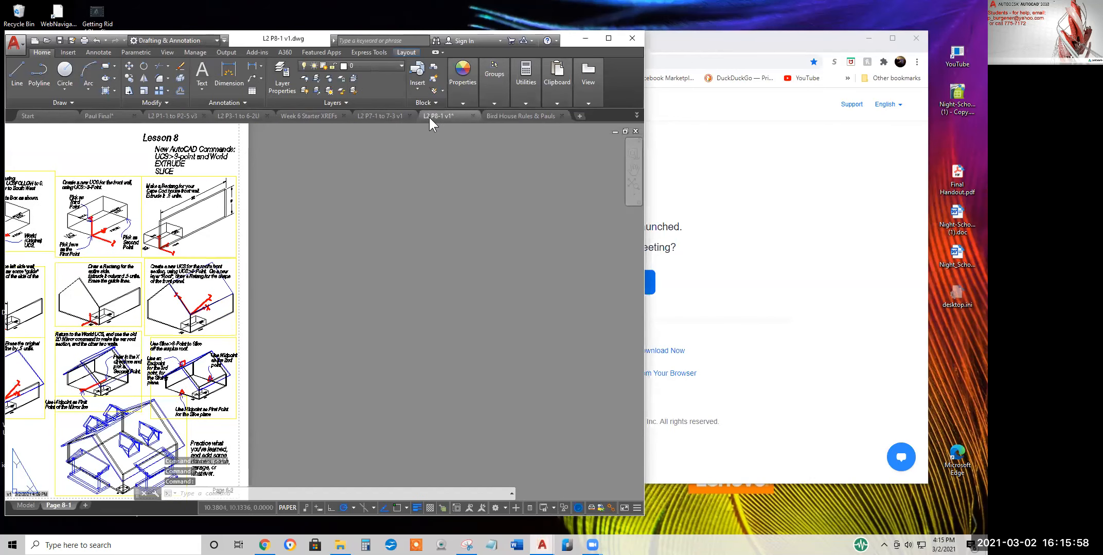
Review the L2 P7-1 to 7-3, Week 6 Starter XREFs and L2 P3-1 to 6-2U drawings
{"action": "left_click", "coordinate": [374, 116]}
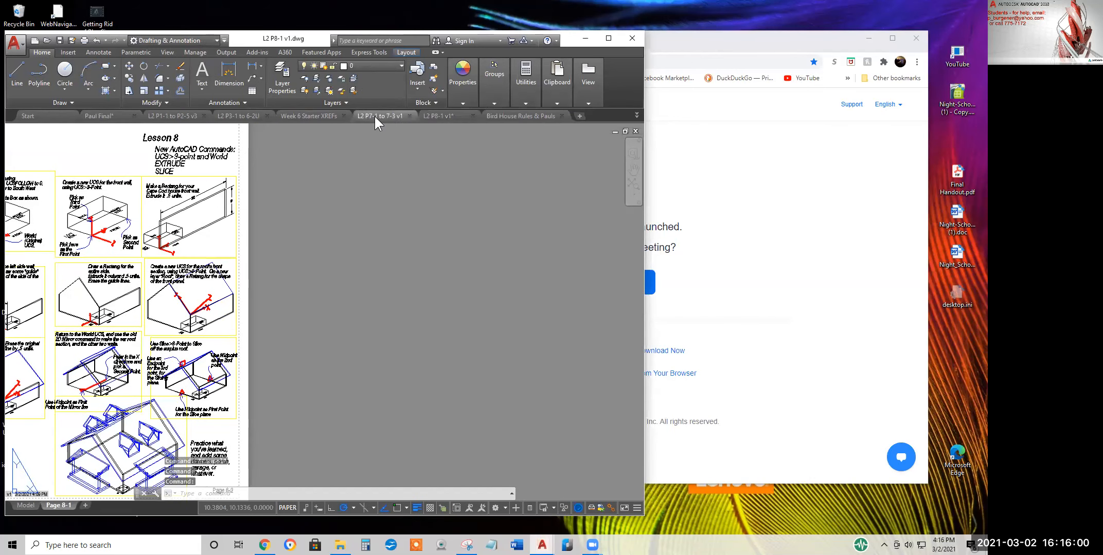
{"action": "middle_click_drag", "start_coordinate": [276, 233], "coordinate": [392, 249]}
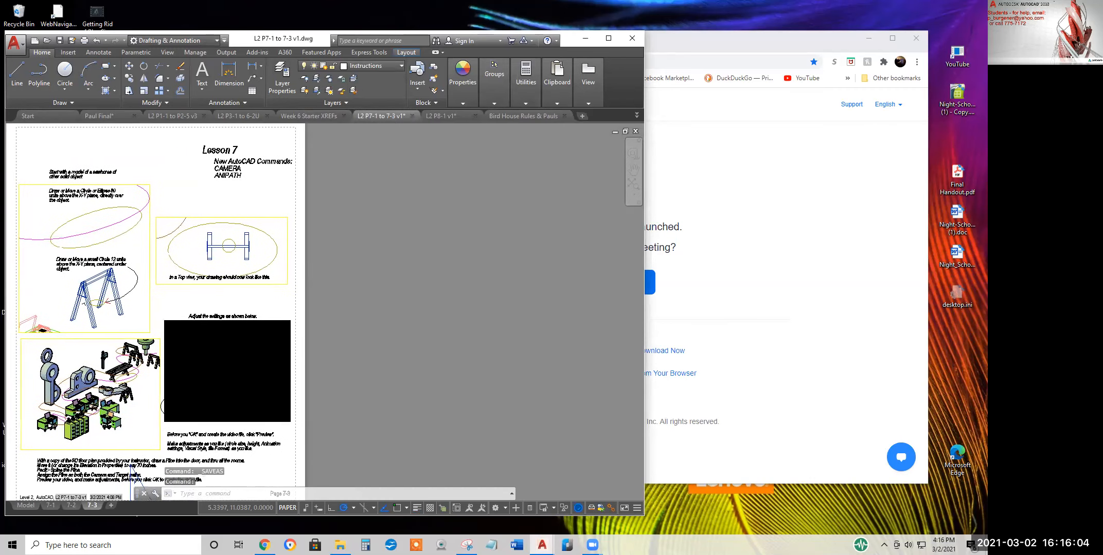
{"action": "left_click", "coordinate": [327, 118]}
{"action": "middle_click_drag", "start_coordinate": [370, 226], "coordinate": [408, 227]}
{"action": "scroll", "coordinate": [408, 227], "scroll_direction": "down", "scroll_amount": 2}
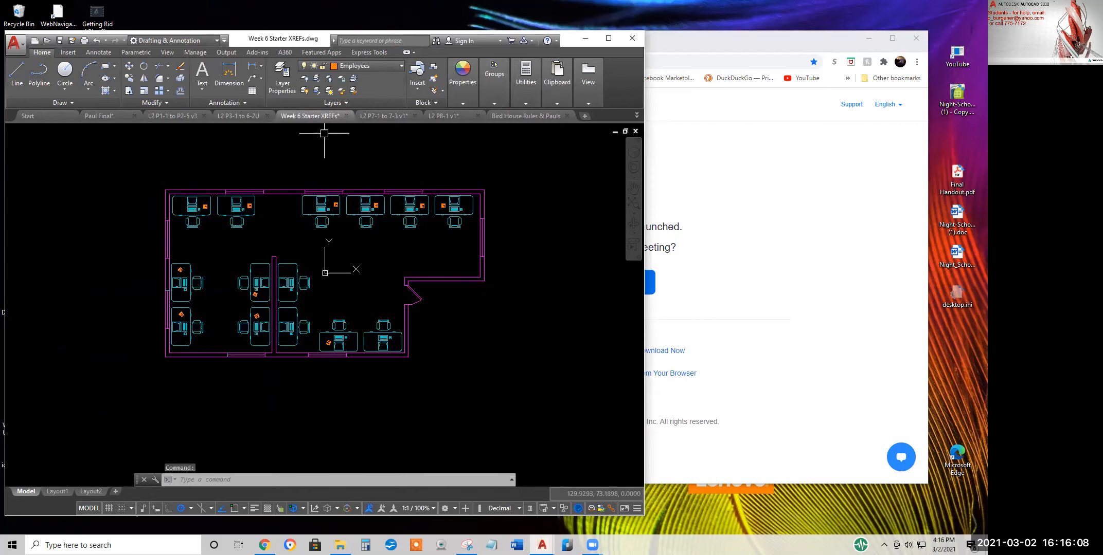
{"action": "left_click", "coordinate": [252, 118]}
{"action": "mouse_move", "coordinate": [234, 231]}
{"action": "middle_mouse_down"}
{"action": "mouse_move", "coordinate": [414, 247]}
{"action": "mouse_move", "coordinate": [395, 233]}
{"action": "middle_mouse_up"}
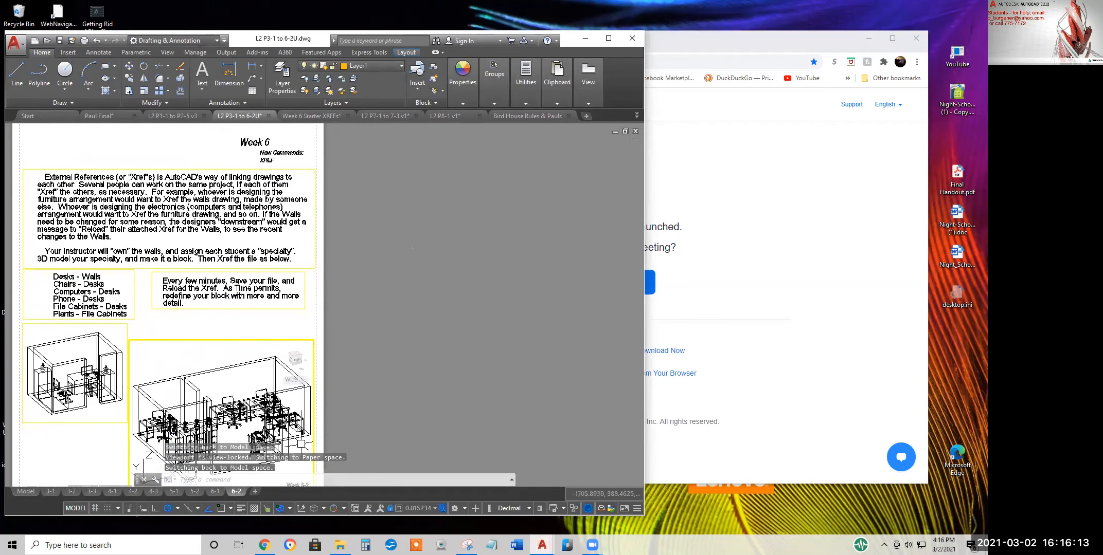
{"action": "left_click", "coordinate": [216, 492]}
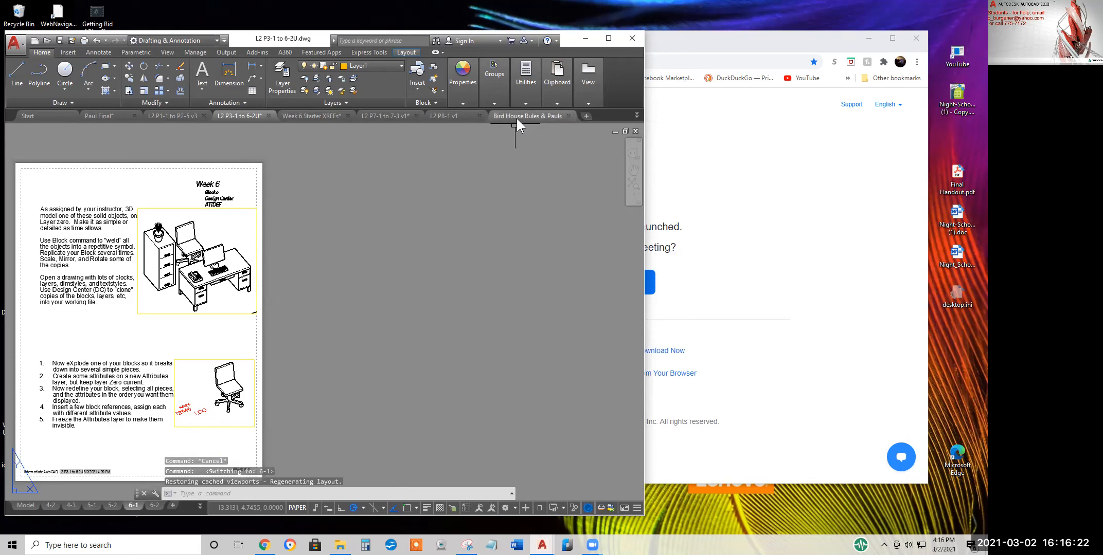
Check the Week 1 sheet, return to the Final drawing, and launch File Explorer
{"action": "left_click", "coordinate": [175, 116]}
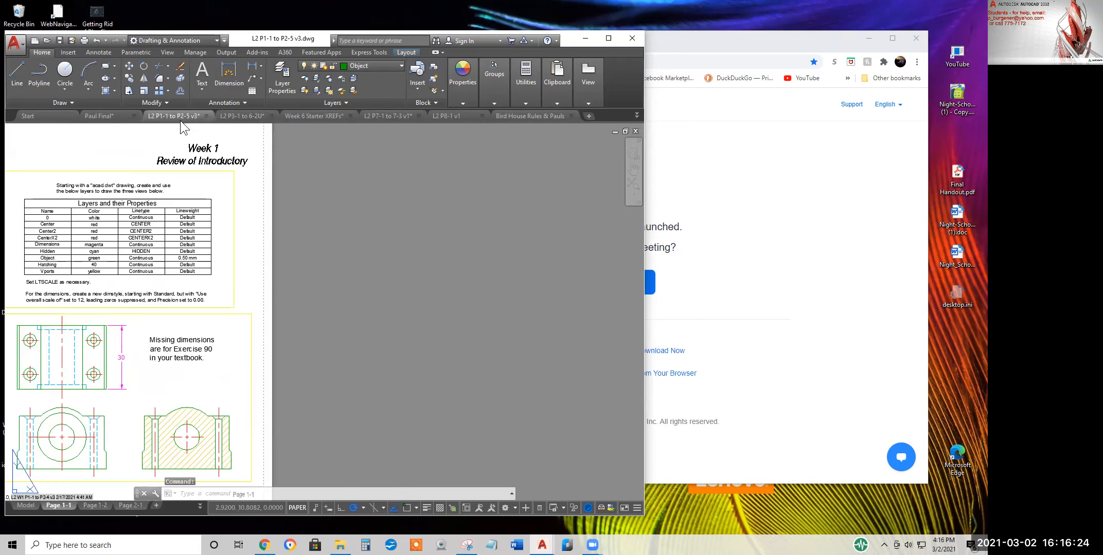
{"action": "middle_click_drag", "start_coordinate": [313, 243], "coordinate": [345, 238]}
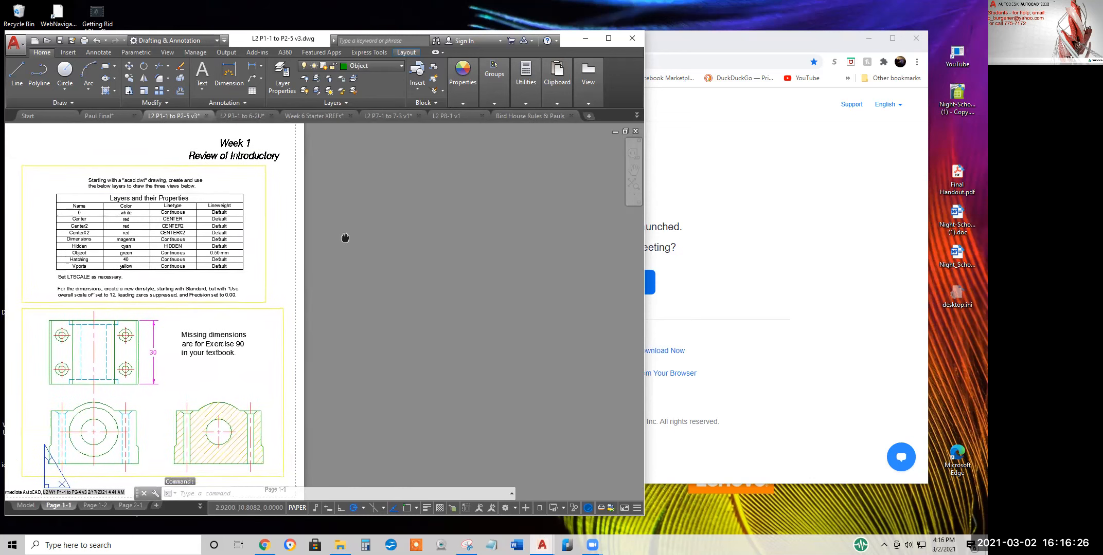
{"action": "left_click", "coordinate": [108, 116]}
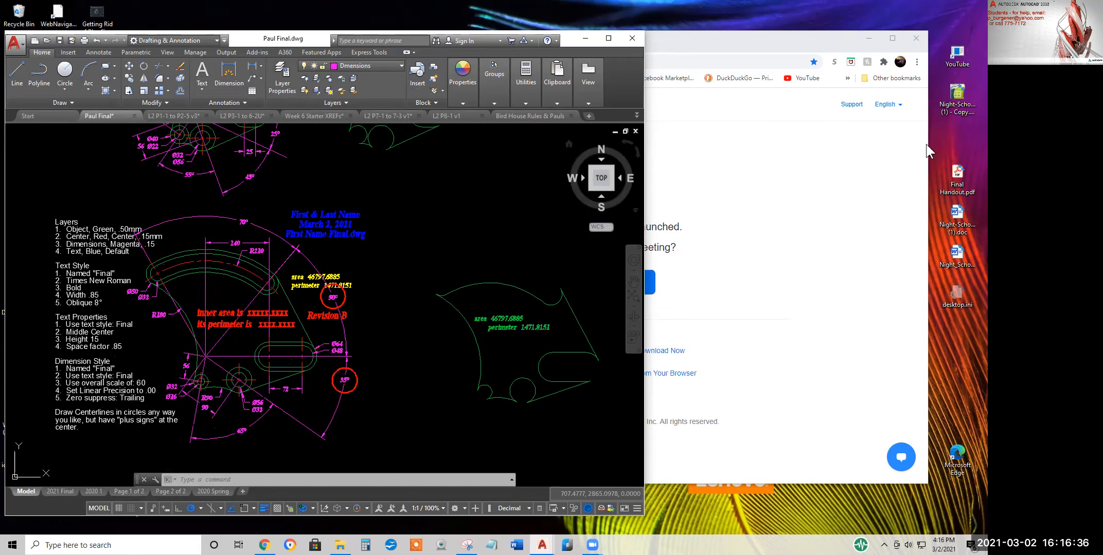
{"action": "left_click", "coordinate": [340, 543]}
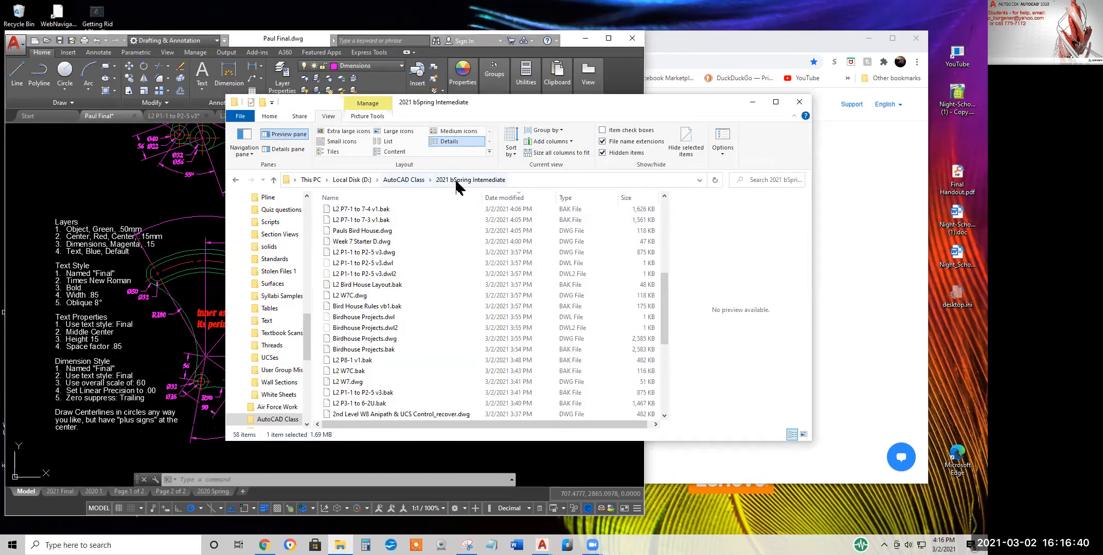
Browse to AutoCAD Class > 2021 aWin Intro > Zoom Recordings > 2021-03-02
{"action": "left_click", "coordinate": [412, 179]}
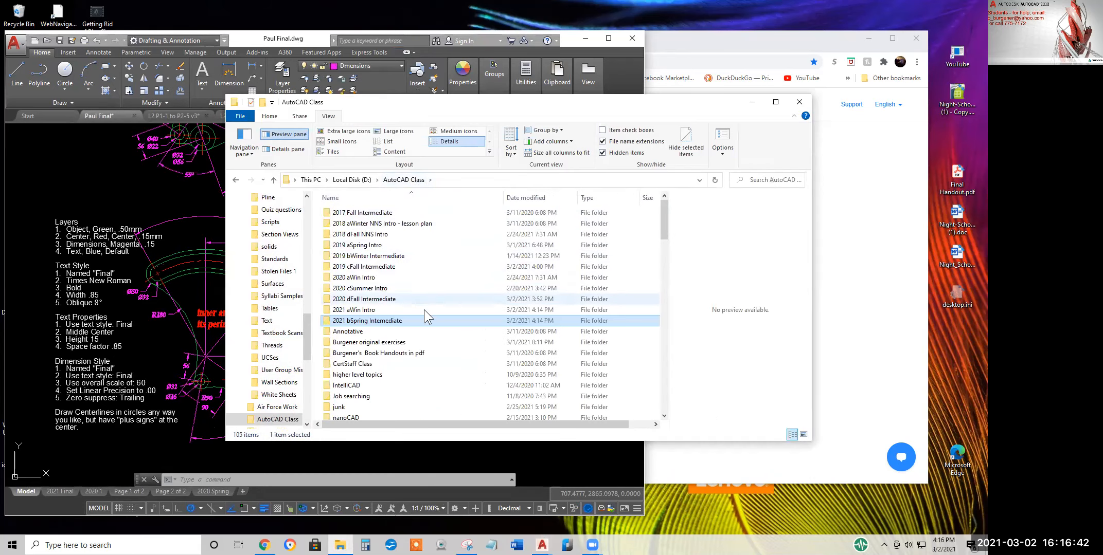
{"action": "double_click", "coordinate": [370, 309]}
{"action": "left_click_drag", "start_coordinate": [663, 214], "coordinate": [669, 422]}
{"action": "double_click", "coordinate": [356, 401]}
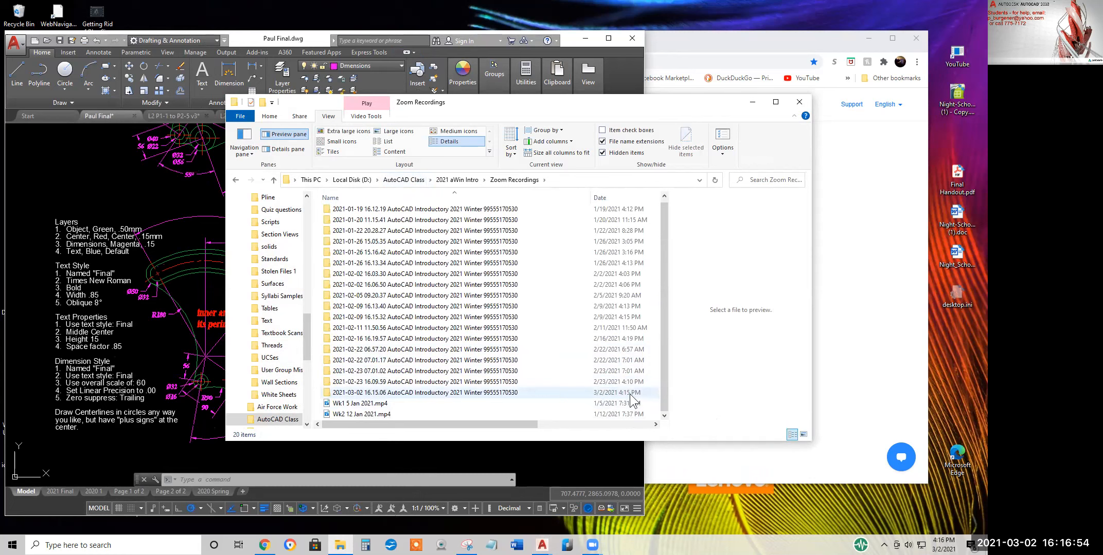
{"action": "double_click", "coordinate": [469, 394]}
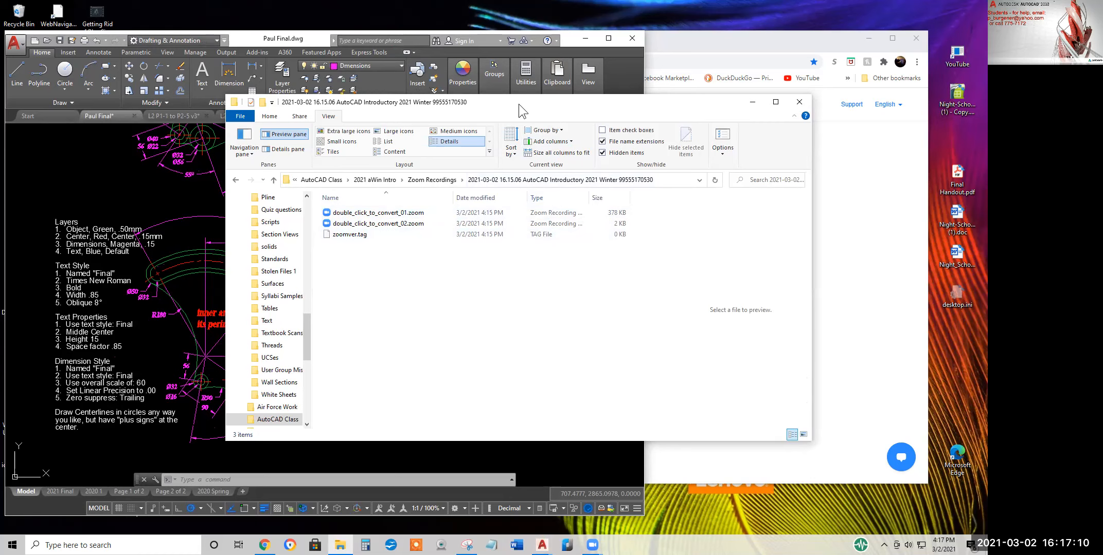
Move the Explorer window aside, then close it
{"action": "left_click_drag", "start_coordinate": [516, 104], "coordinate": [364, 124]}
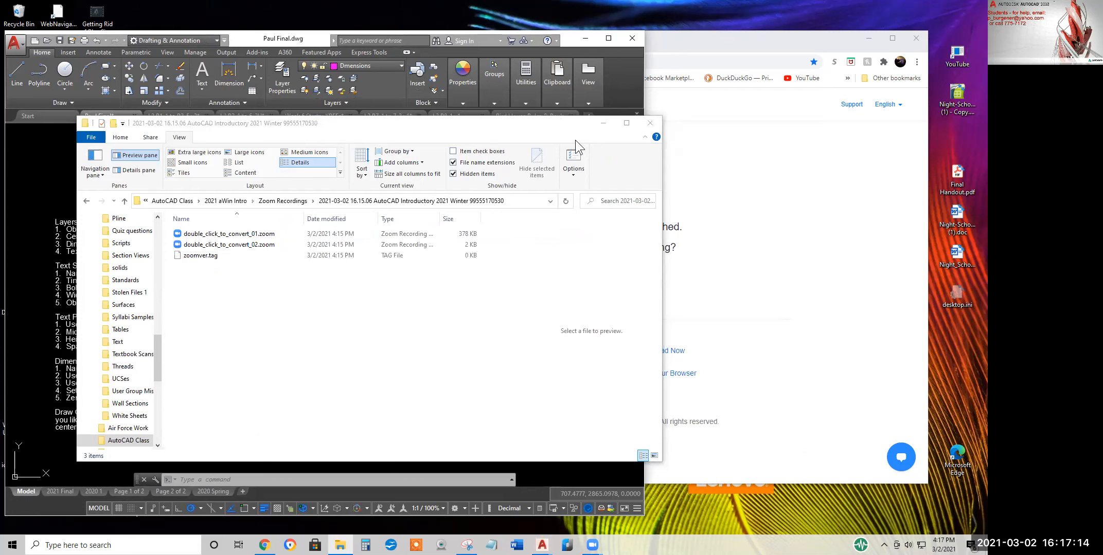
{"action": "left_click", "coordinate": [484, 127]}
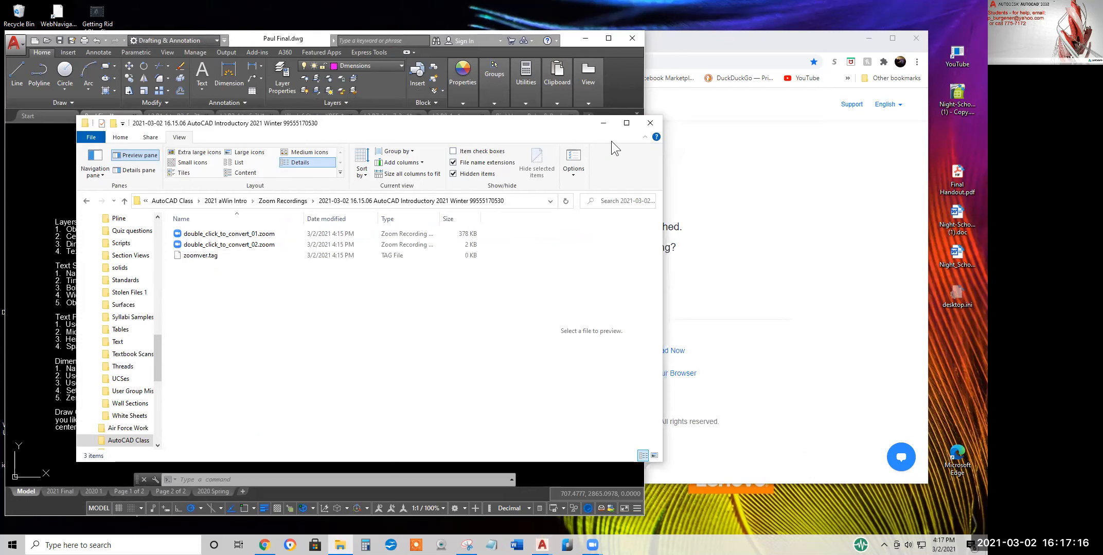
{"action": "left_click", "coordinate": [632, 139]}
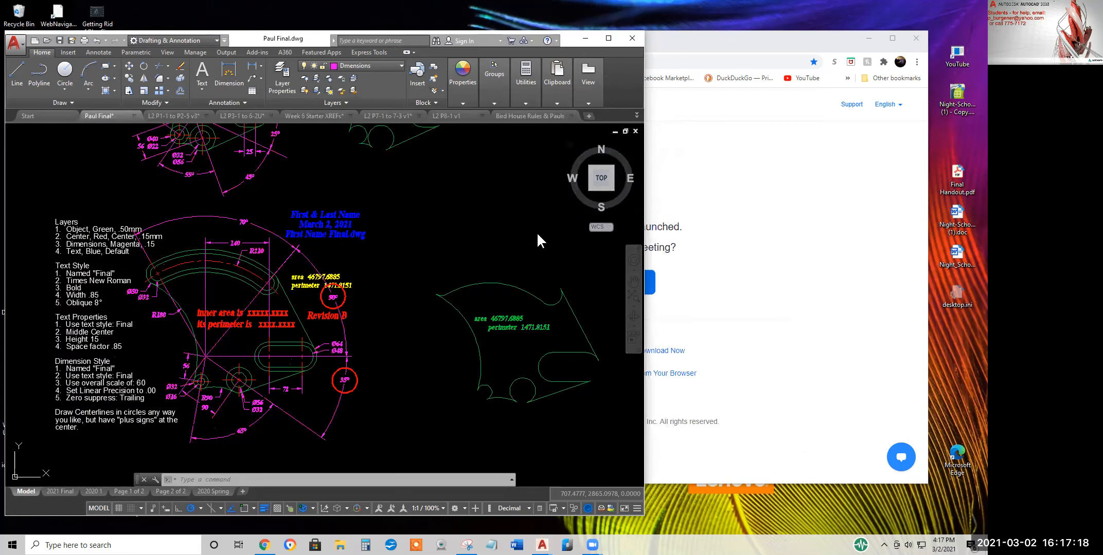
Pan and zoom to the area 46797.6805 and perimeter 1471.8151 labels
{"action": "middle_click_drag", "start_coordinate": [383, 263], "coordinate": [466, 258]}
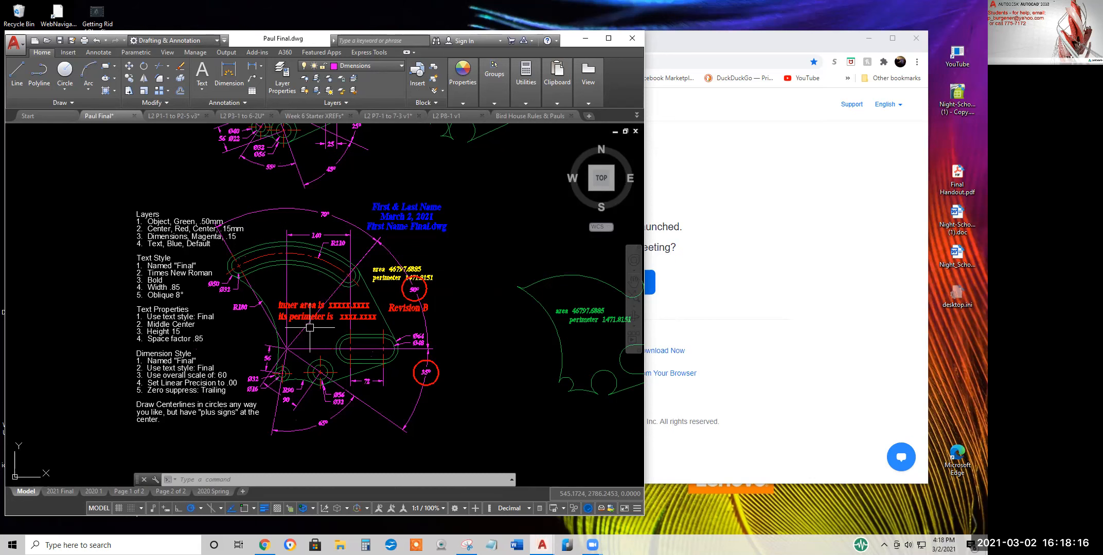
{"action": "scroll", "coordinate": [302, 313], "scroll_direction": "up", "scroll_amount": 3}
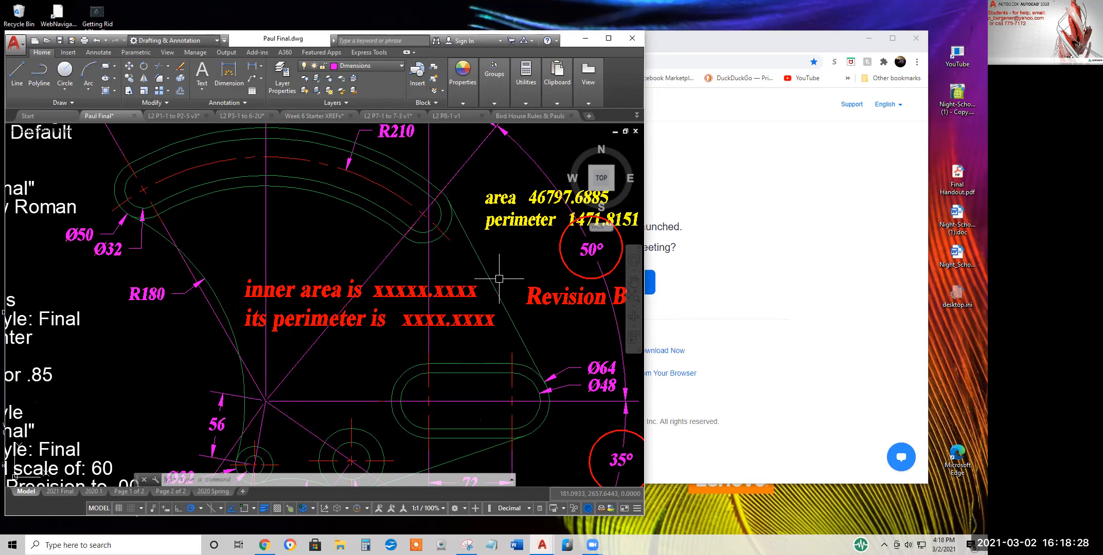
Zoom and pan around the part, briefly selecting then deselecting the green outline
{"action": "scroll", "coordinate": [477, 308], "scroll_direction": "down", "scroll_amount": 2}
{"action": "scroll", "coordinate": [476, 308], "scroll_direction": "down", "scroll_amount": 5}
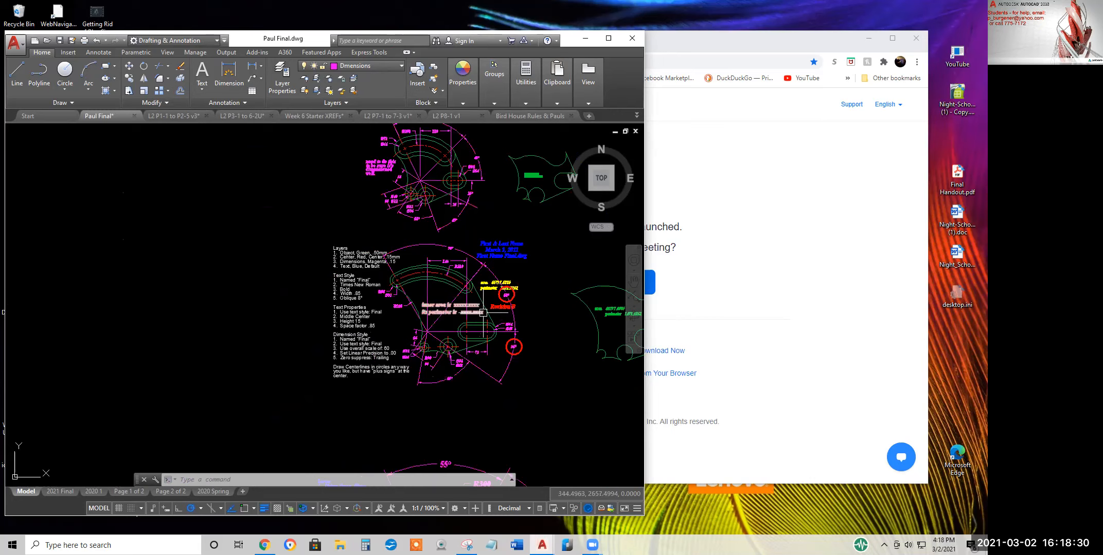
{"action": "scroll", "coordinate": [388, 331], "scroll_direction": "up", "scroll_amount": 6}
{"action": "left_click", "coordinate": [381, 322]}
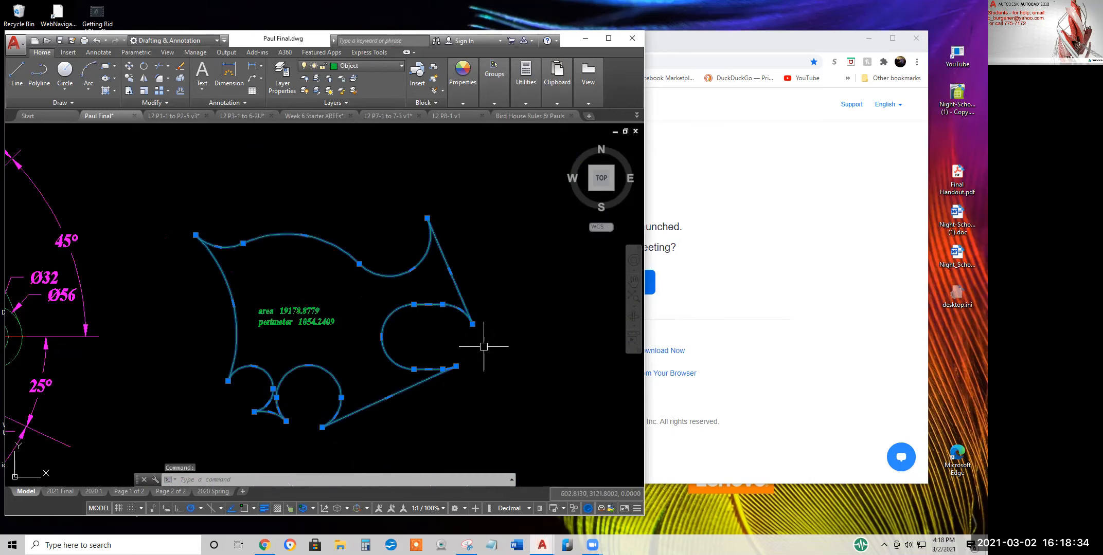
{"action": "key", "text": "Escape"}
{"action": "scroll", "coordinate": [497, 353], "scroll_direction": "down", "scroll_amount": 4}
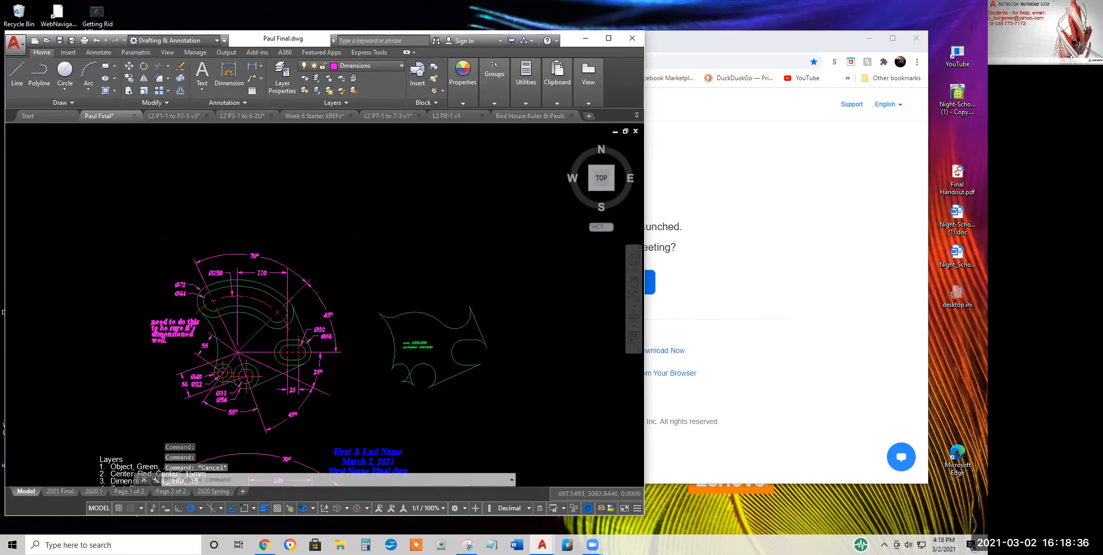
{"action": "middle_click_drag", "start_coordinate": [394, 410], "coordinate": [321, 244]}
{"action": "scroll", "coordinate": [281, 318], "scroll_direction": "up", "scroll_amount": 4}
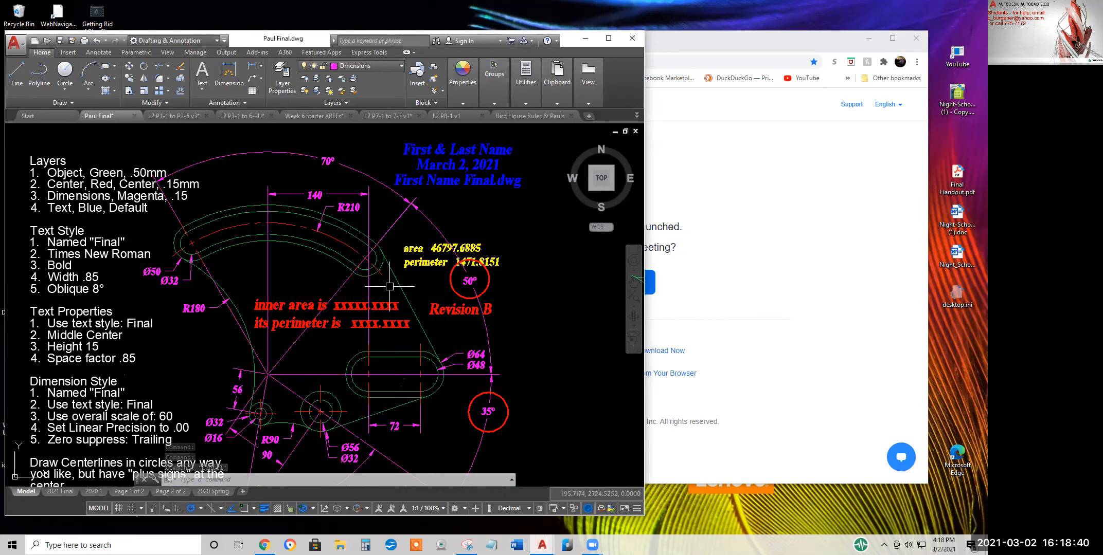
Read the outer green arc's length, 276.1111, through Properties and QuickCalc, then close both
{"action": "left_click", "coordinate": [346, 230]}
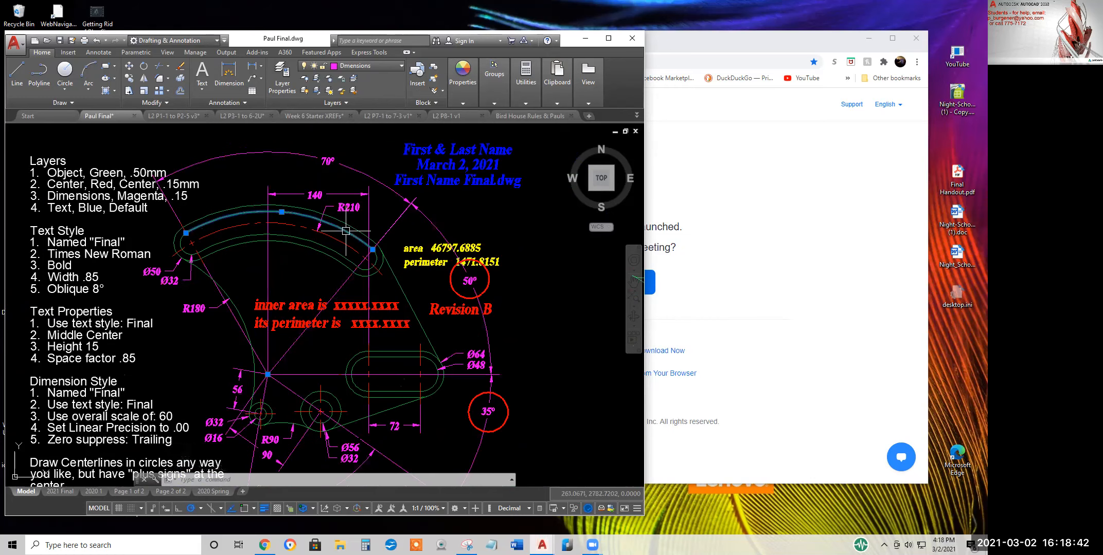
{"action": "right_click", "coordinate": [253, 260]}
{"action": "left_click", "coordinate": [291, 492]}
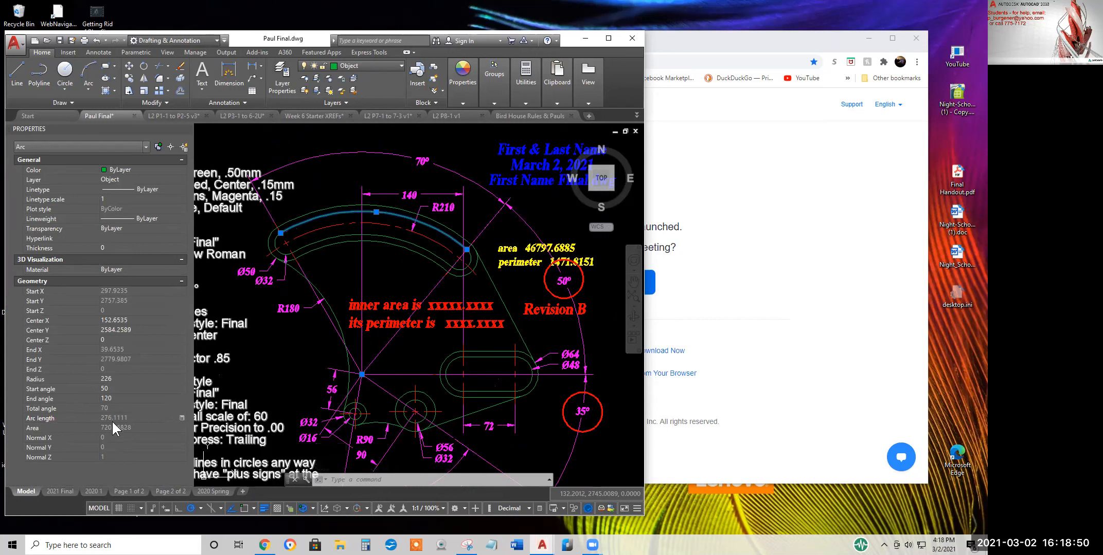
{"action": "left_click", "coordinate": [181, 418]}
{"action": "double_click", "coordinate": [86, 226]}
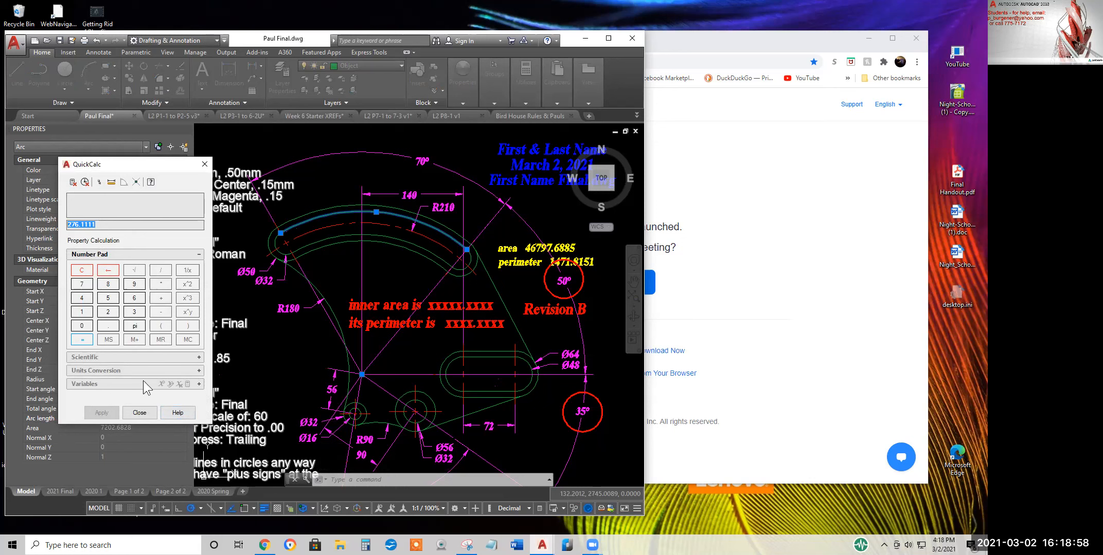
{"action": "left_click", "coordinate": [140, 413]}
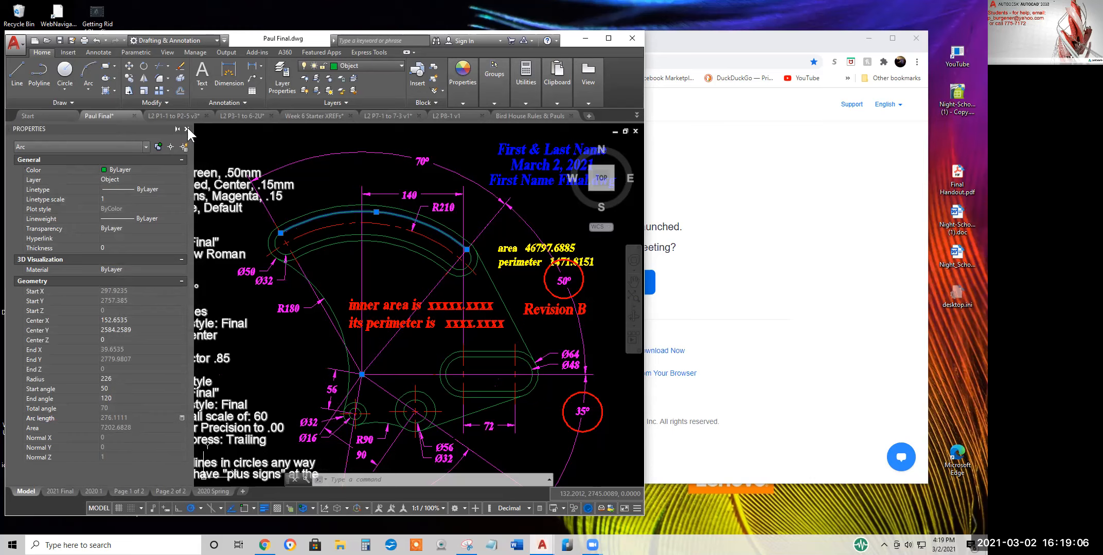
{"action": "left_click", "coordinate": [187, 129]}
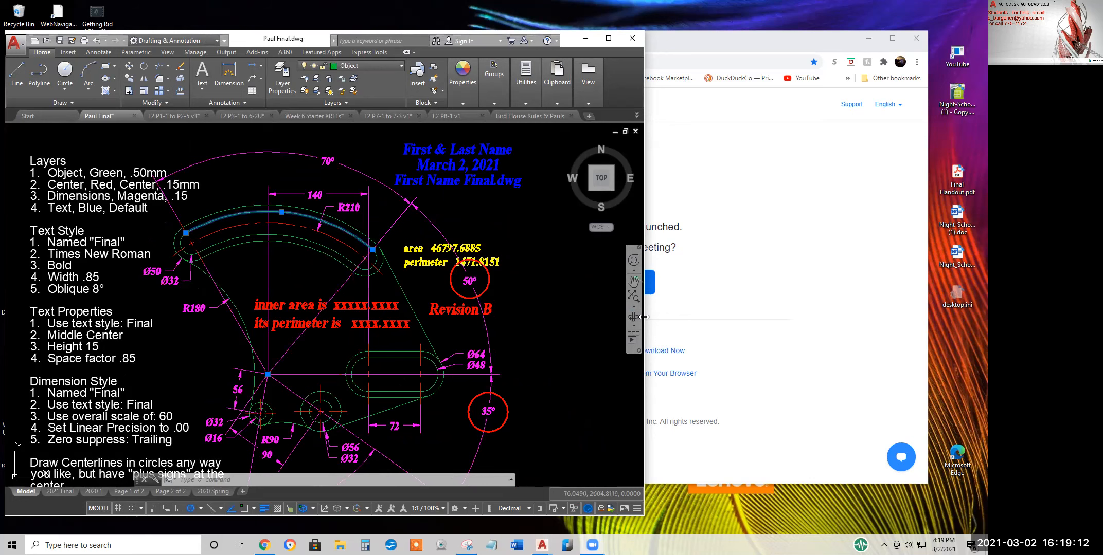
{"action": "left_click", "coordinate": [813, 220]}
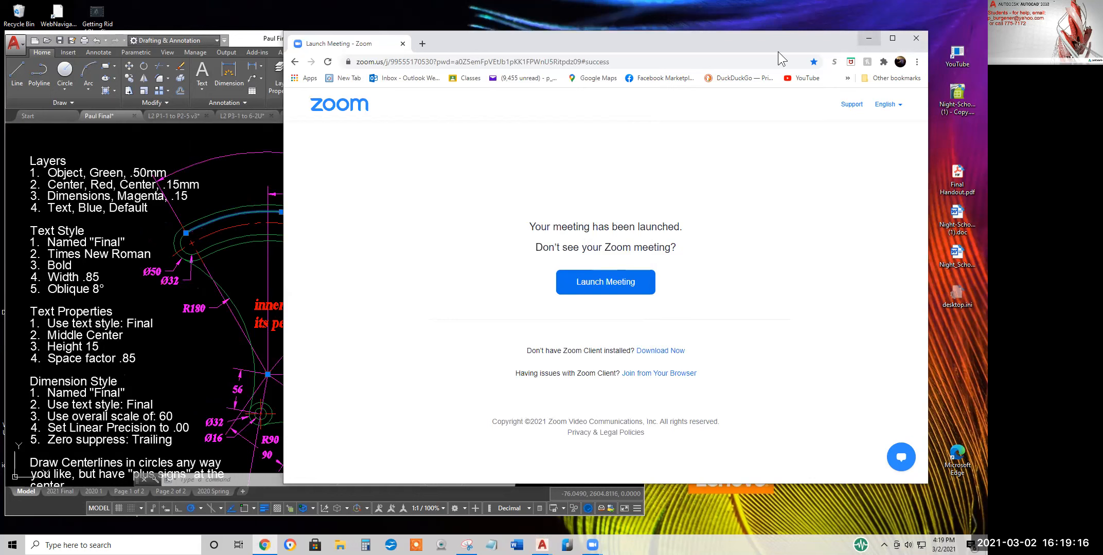
Open and scroll the Yahoo Mail inbox, then move the Chrome window aside
{"action": "left_click", "coordinate": [510, 79]}
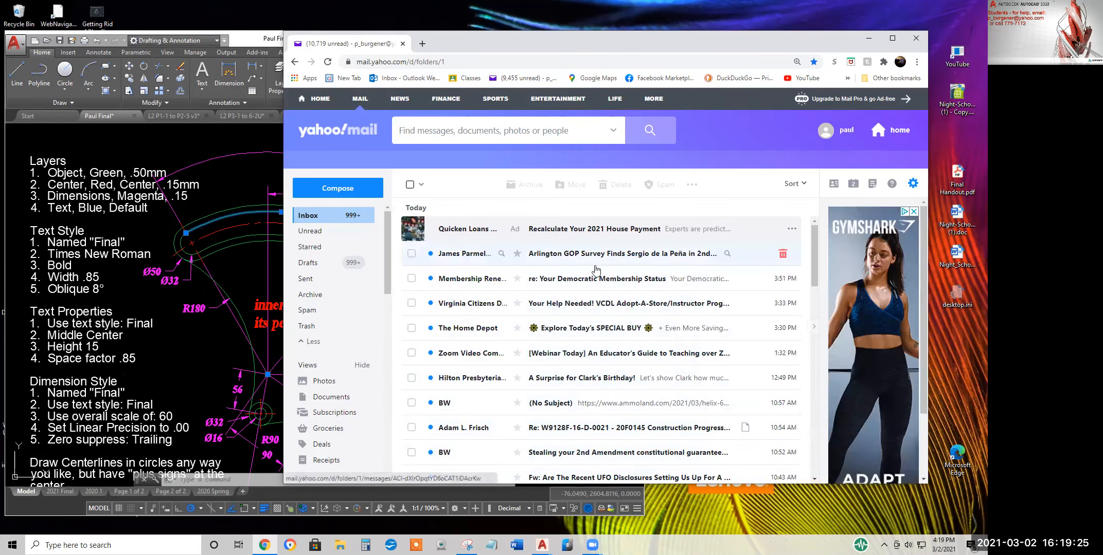
{"action": "scroll", "coordinate": [706, 314], "scroll_direction": "down", "scroll_amount": 2}
{"action": "scroll", "coordinate": [708, 329], "scroll_direction": "down", "scroll_amount": 2}
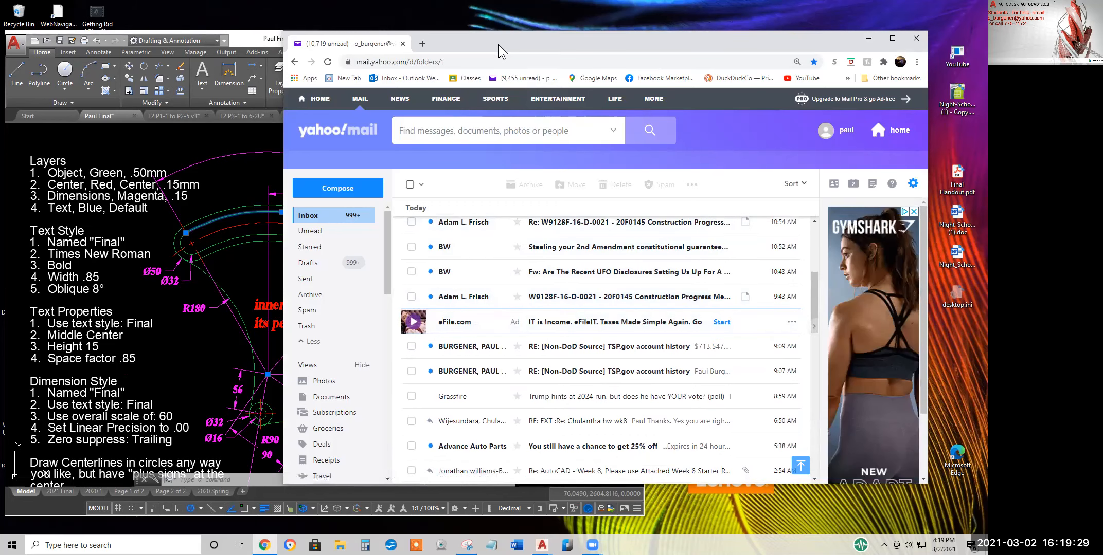
{"action": "left_click_drag", "start_coordinate": [497, 43], "coordinate": [339, 154]}
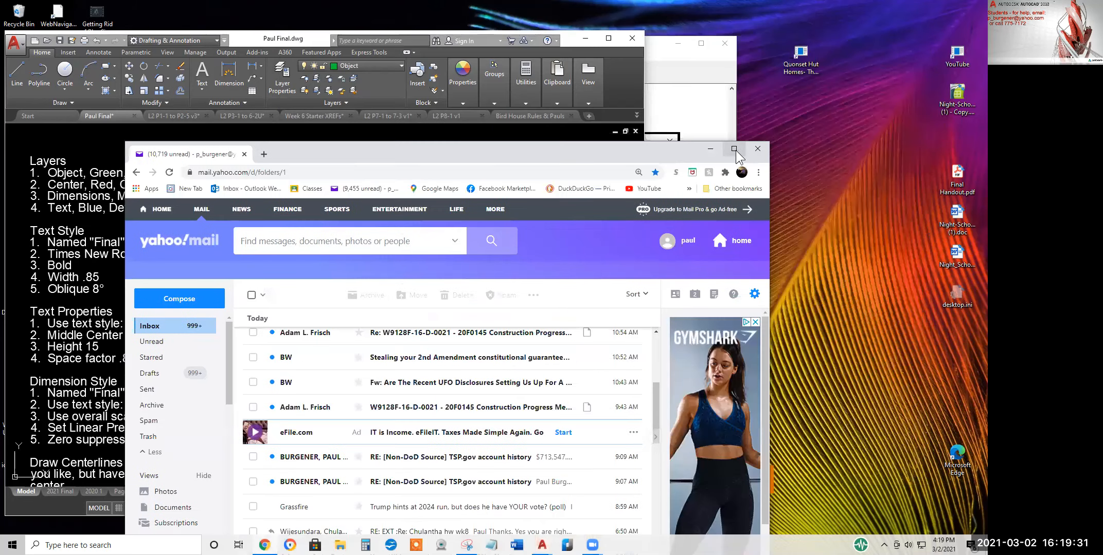
{"action": "left_click", "coordinate": [710, 148]}
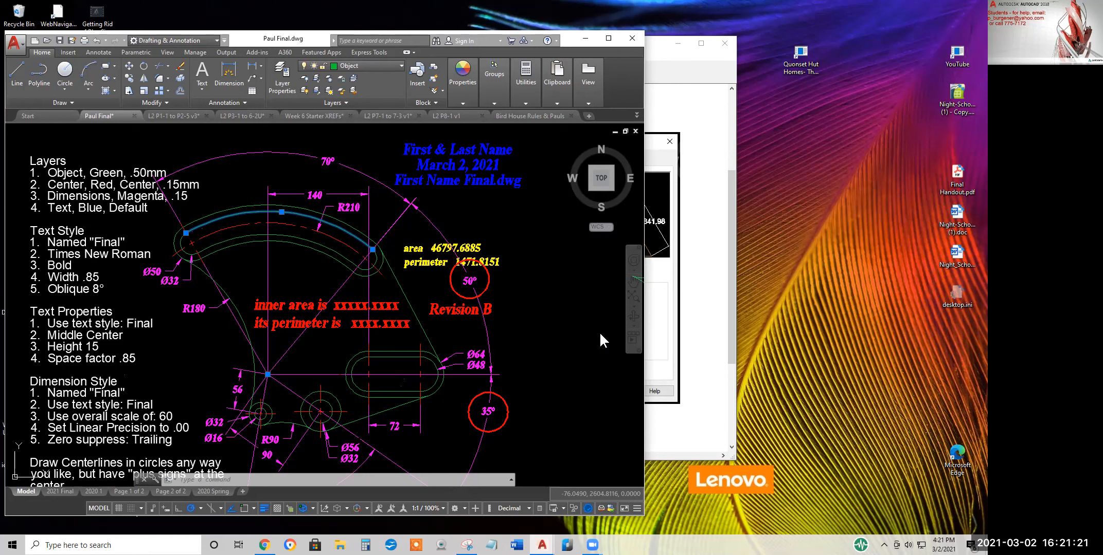
Bring forward the snip of the large parts dimension style's Text settings
{"action": "key", "text": "alt+Tab"}
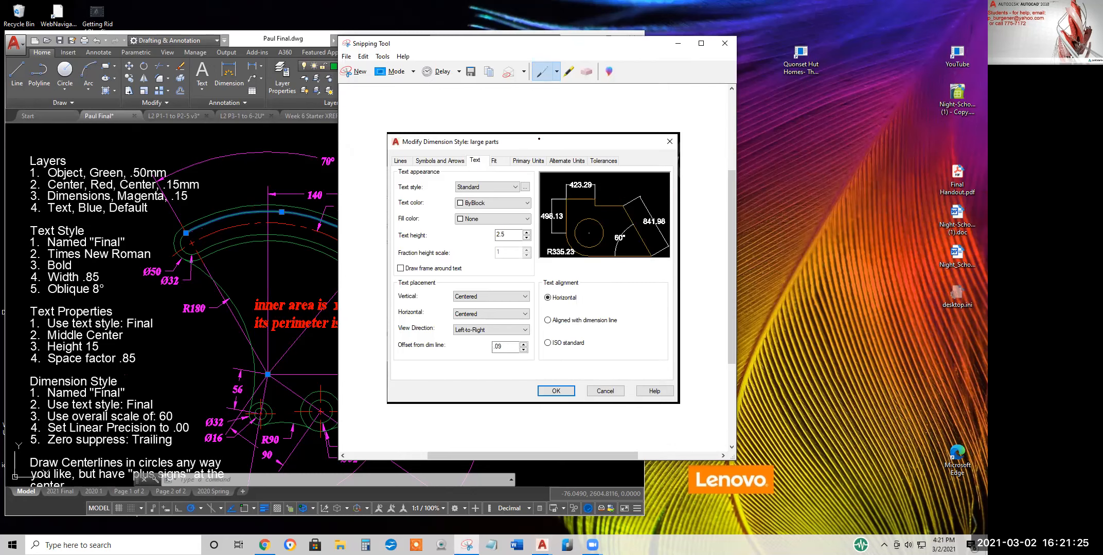
Close the dimension-style snip and discard it without saving
{"action": "left_click", "coordinate": [725, 43]}
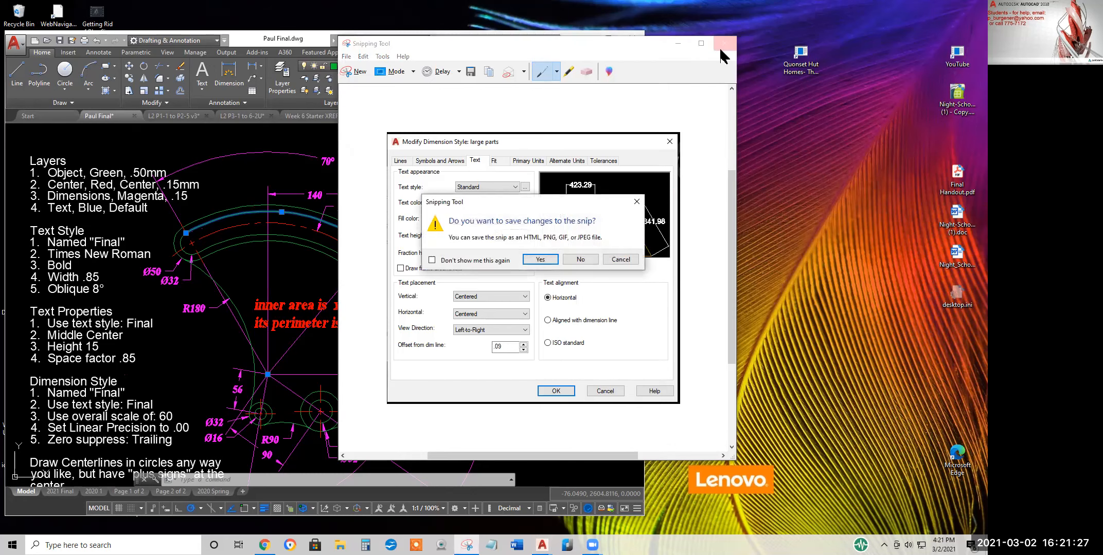
{"action": "left_click", "coordinate": [536, 177]}
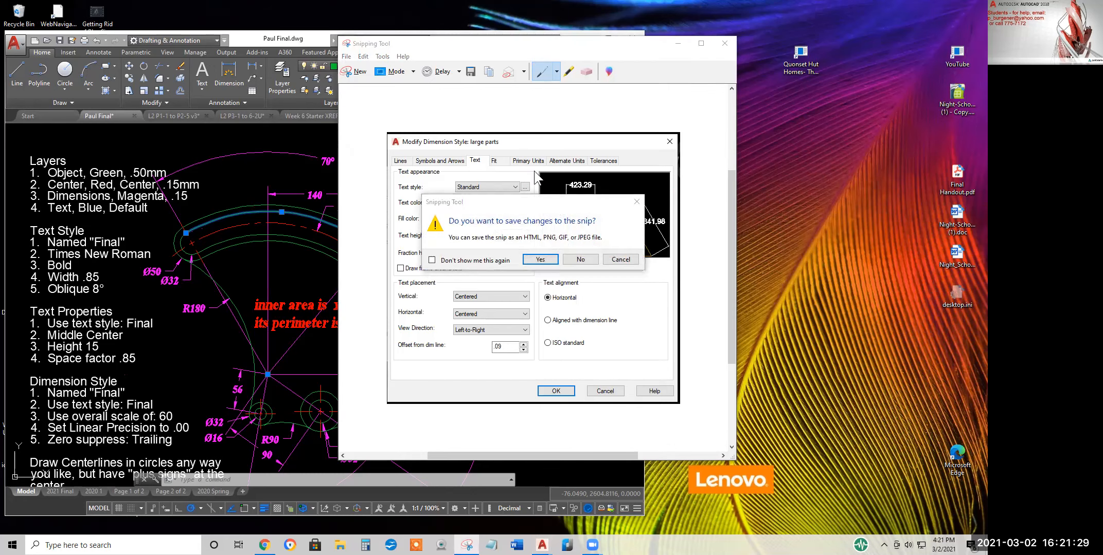
{"action": "left_click", "coordinate": [578, 262]}
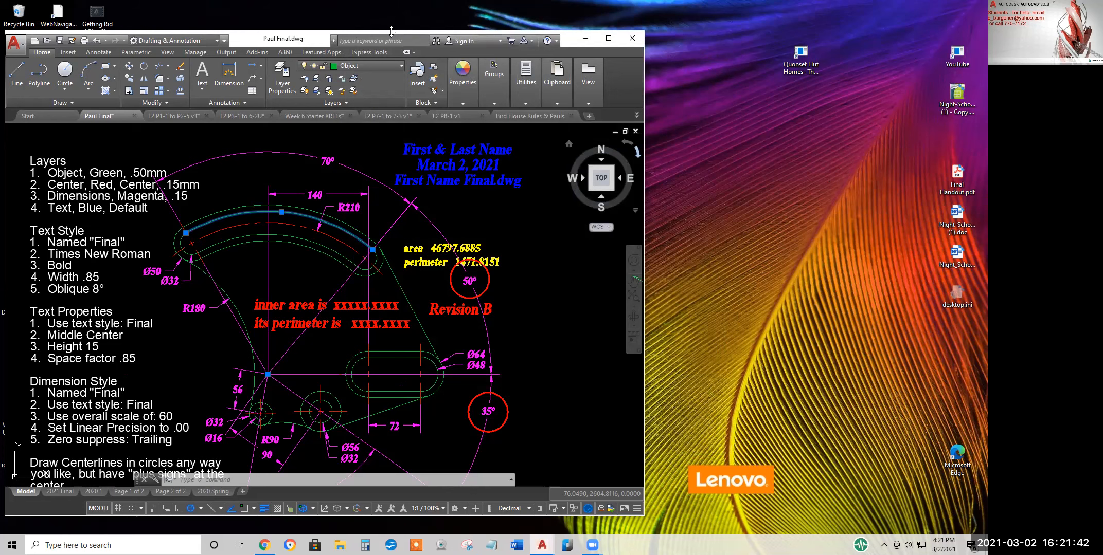
Stretch the AutoCAD window taller and wider to fill most of the screen
{"action": "left_click_drag", "start_coordinate": [391, 31], "coordinate": [391, 10]}
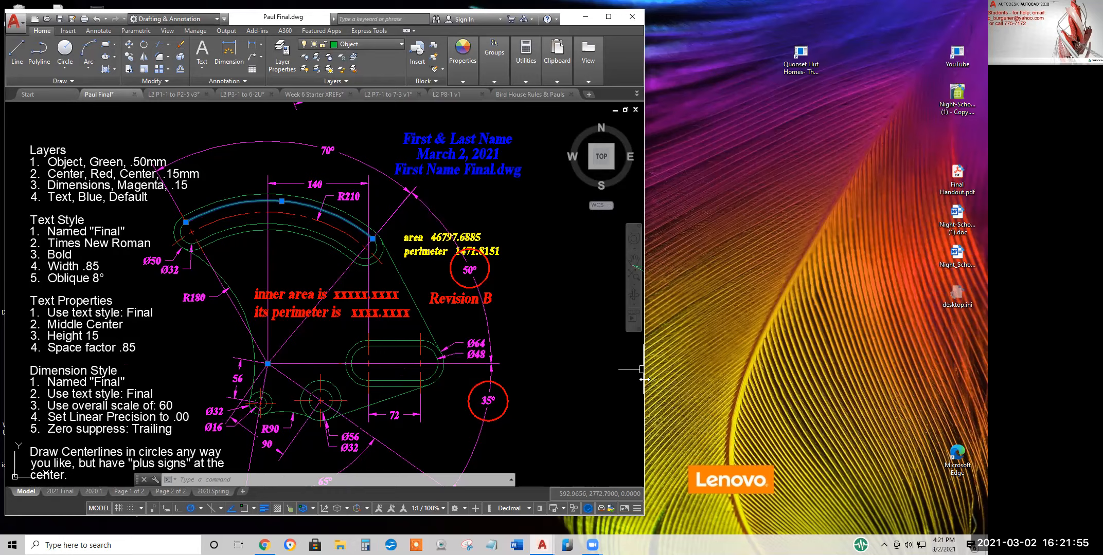
{"action": "left_click_drag", "start_coordinate": [644, 369], "coordinate": [968, 373]}
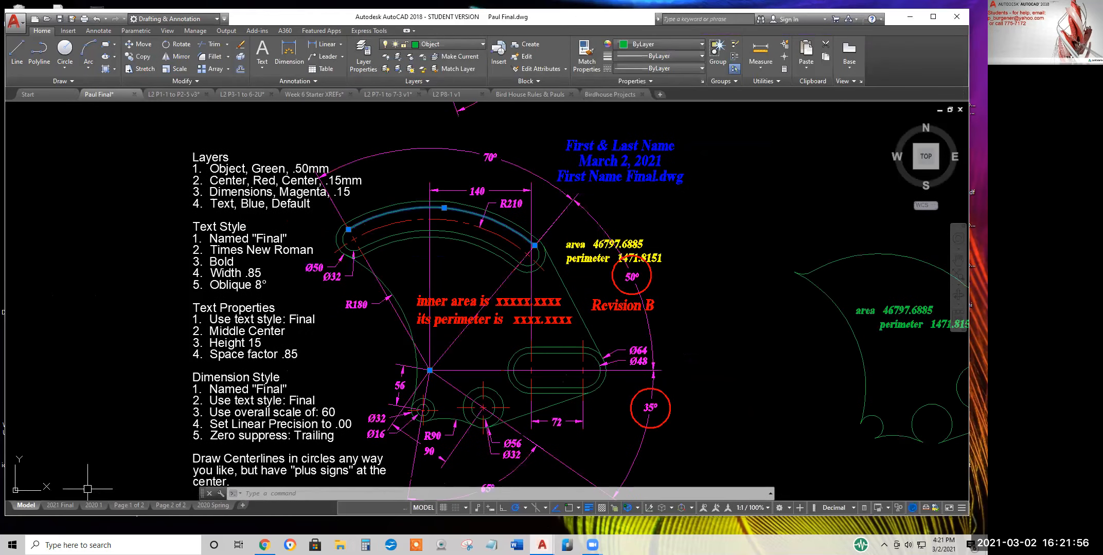
Switch to the 2021 Final layout sheet and zoom around it
{"action": "left_click", "coordinate": [59, 505]}
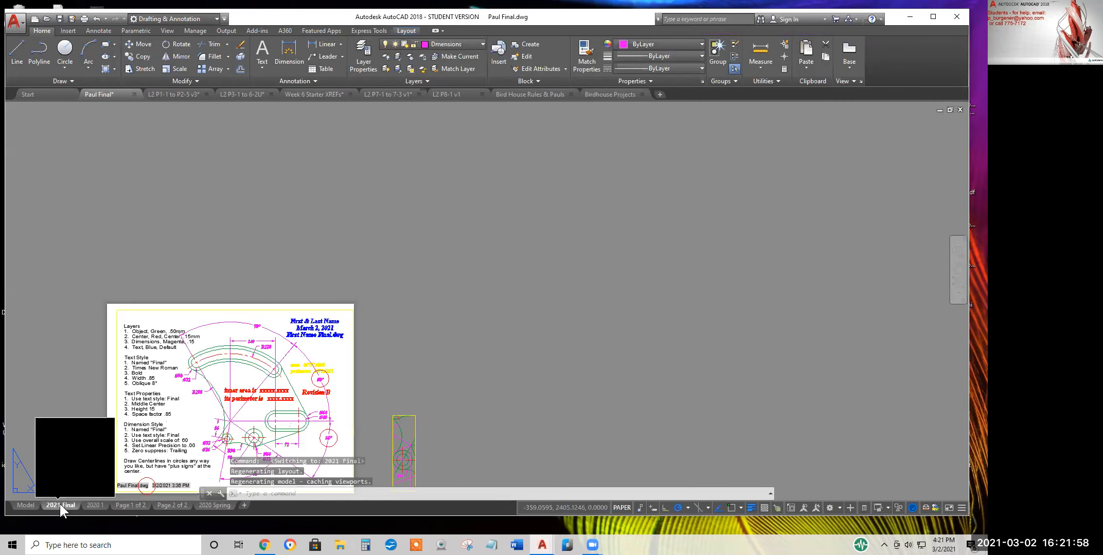
{"action": "middle_click_drag", "start_coordinate": [251, 424], "coordinate": [567, 350]}
{"action": "scroll", "coordinate": [517, 355], "scroll_direction": "up", "scroll_amount": 2}
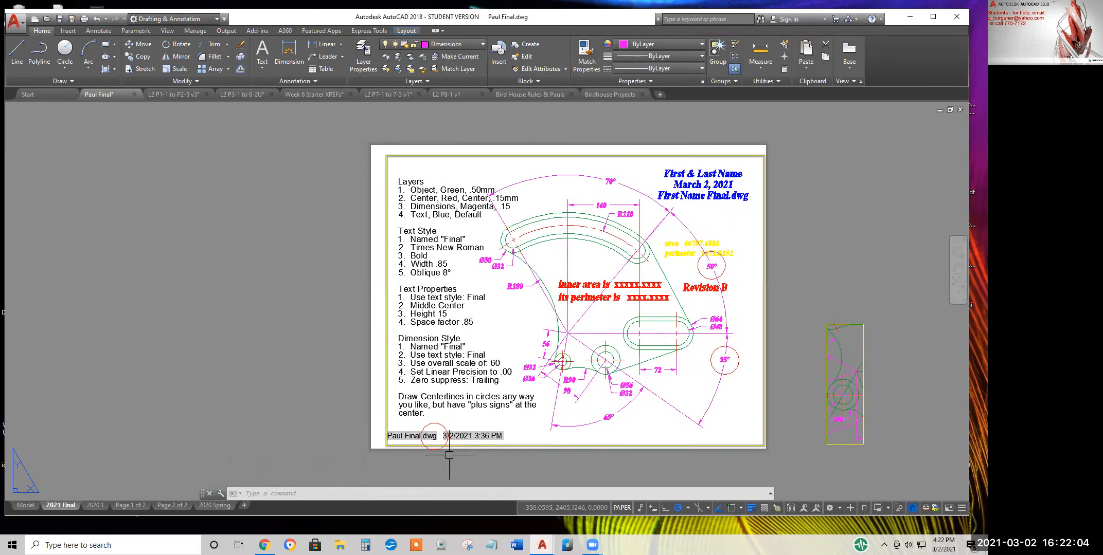
{"action": "scroll", "coordinate": [449, 455], "scroll_direction": "up", "scroll_amount": 4}
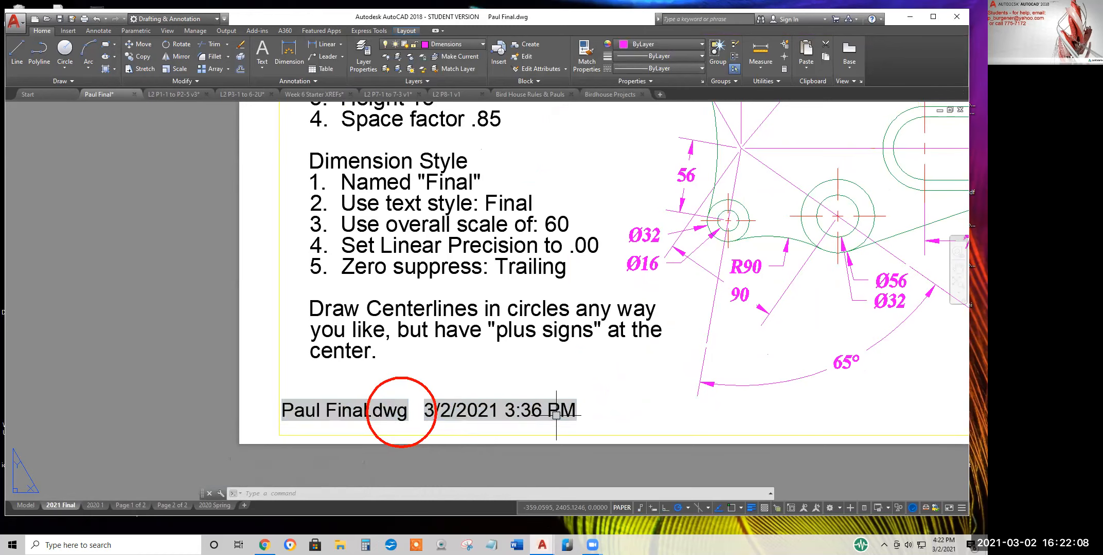
{"action": "scroll", "coordinate": [556, 415], "scroll_direction": "down", "scroll_amount": 5}
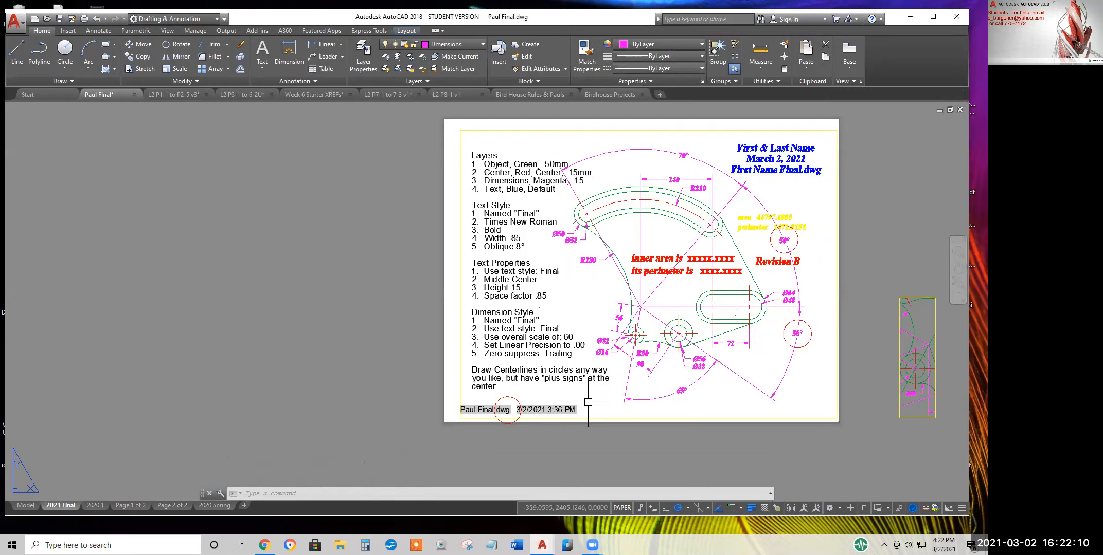
{"action": "scroll", "coordinate": [508, 417], "scroll_direction": "up", "scroll_amount": 6}
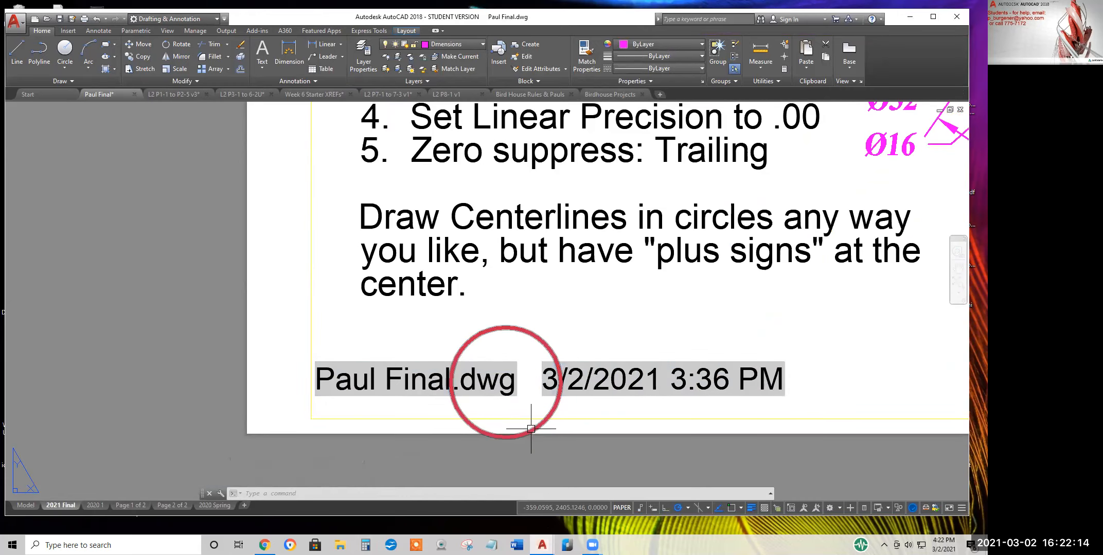
{"action": "scroll", "coordinate": [527, 427], "scroll_direction": "down", "scroll_amount": 2}
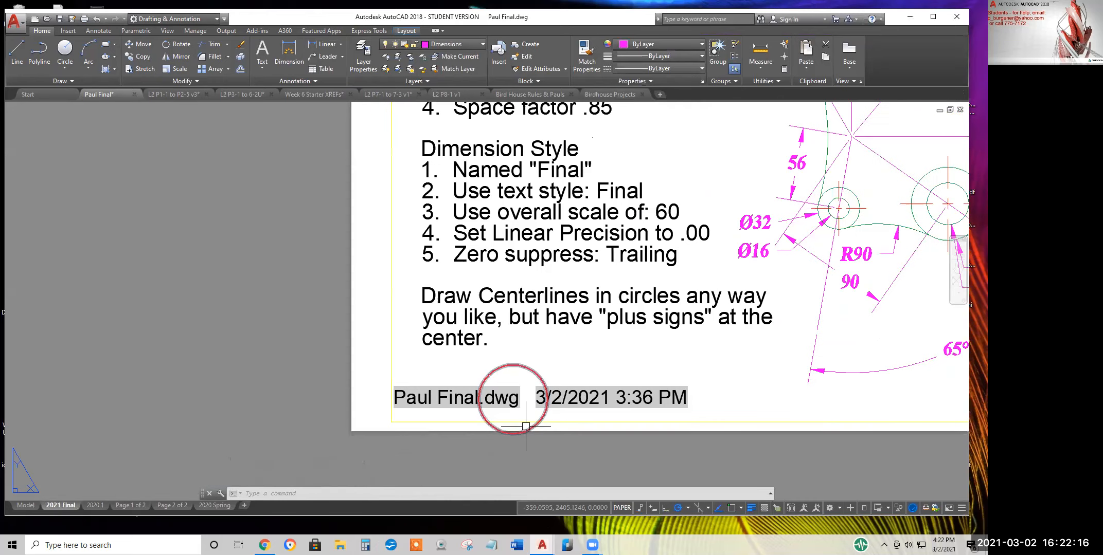
{"action": "scroll", "coordinate": [525, 426], "scroll_direction": "down", "scroll_amount": 2}
Pan to the bottom file-name and date stamp and activate the drawing viewport
{"action": "middle_click_drag", "start_coordinate": [638, 367], "coordinate": [527, 395]}
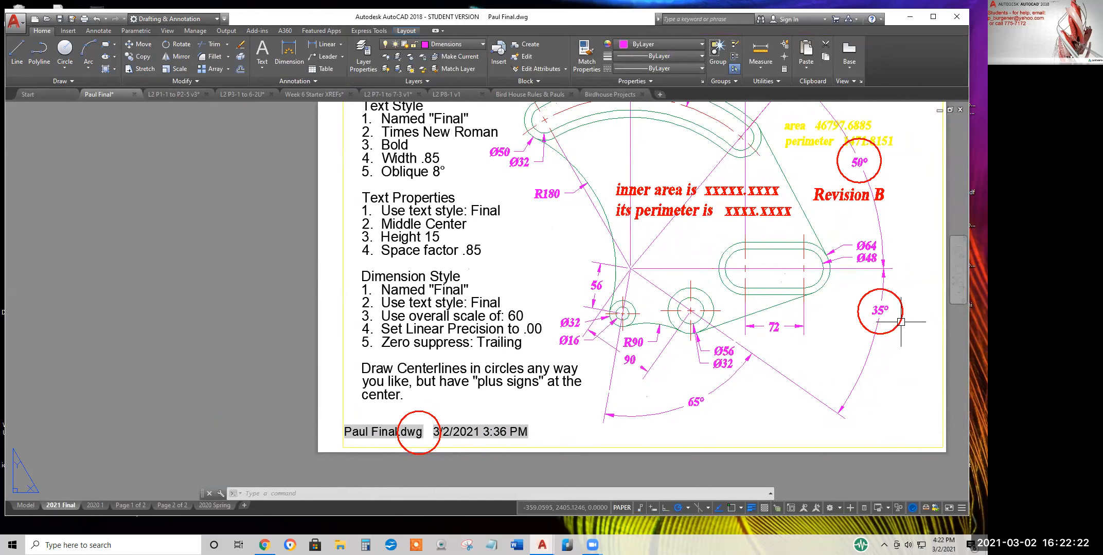
{"action": "double_click", "coordinate": [401, 420]}
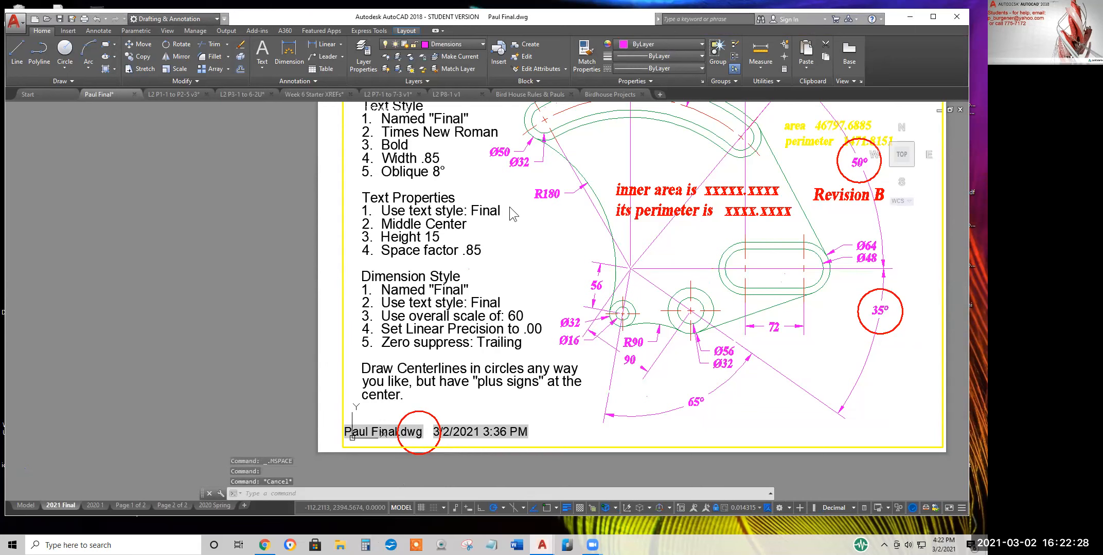
{"action": "scroll", "coordinate": [512, 211], "scroll_direction": "down", "scroll_amount": 2}
Pan and zoom to the title block and open the First & Last Name MText in the Text Editor
{"action": "middle_click_drag", "start_coordinate": [523, 245], "coordinate": [280, 307]}
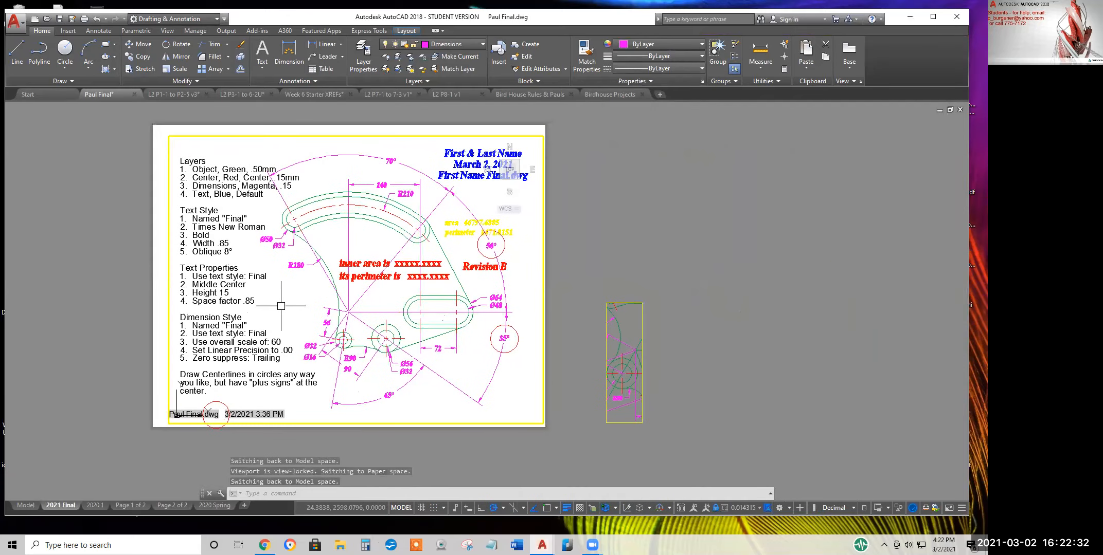
{"action": "scroll", "coordinate": [208, 181], "scroll_direction": "up", "scroll_amount": 2}
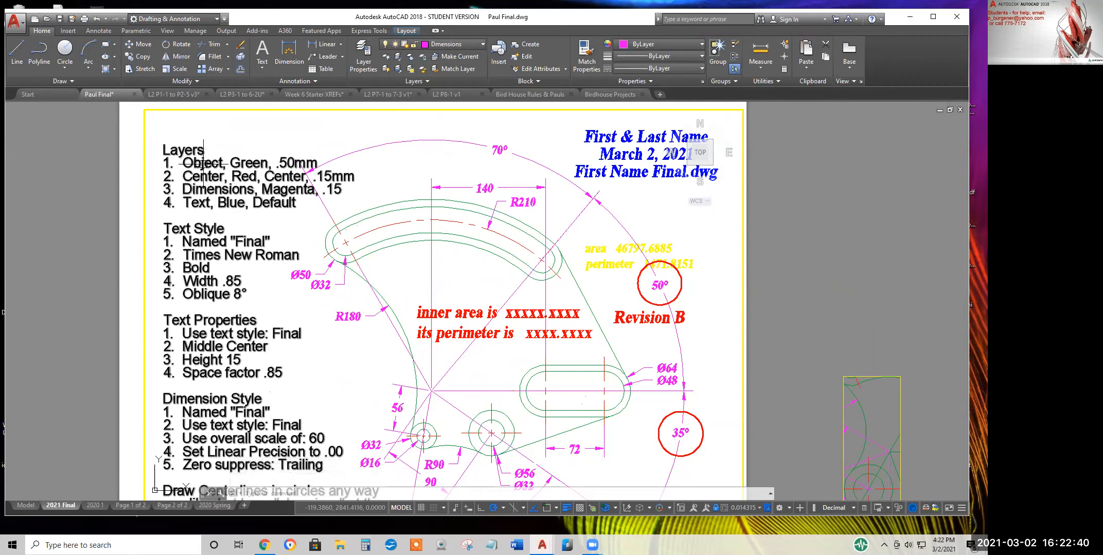
{"action": "mouse_move", "coordinate": [207, 204]}
{"action": "scroll", "coordinate": [224, 309], "scroll_direction": "up", "scroll_amount": 2}
{"action": "scroll", "coordinate": [252, 353], "scroll_direction": "down", "scroll_amount": 2}
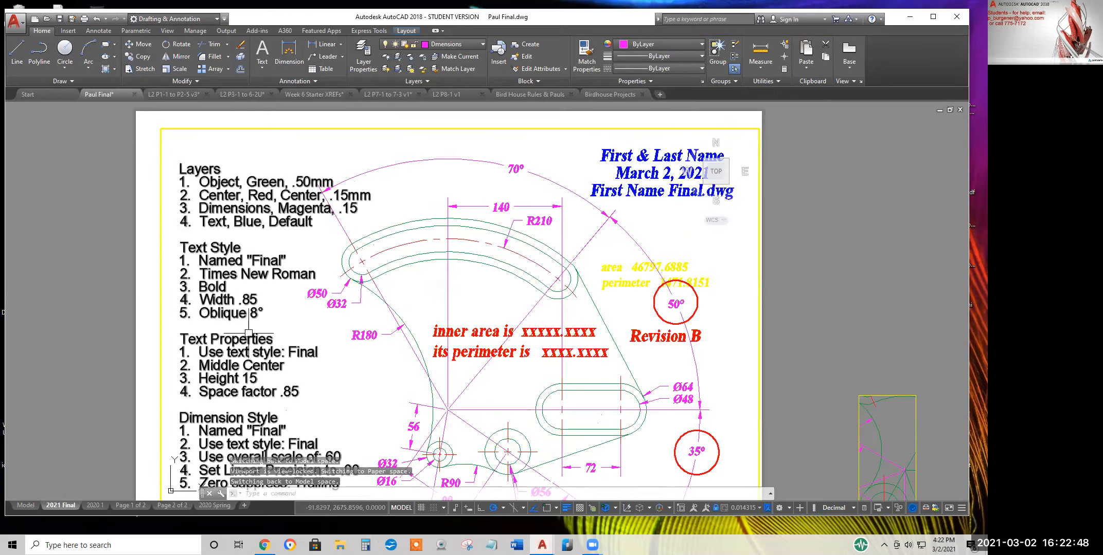
{"action": "middle_click_drag", "start_coordinate": [252, 353], "coordinate": [238, 215]}
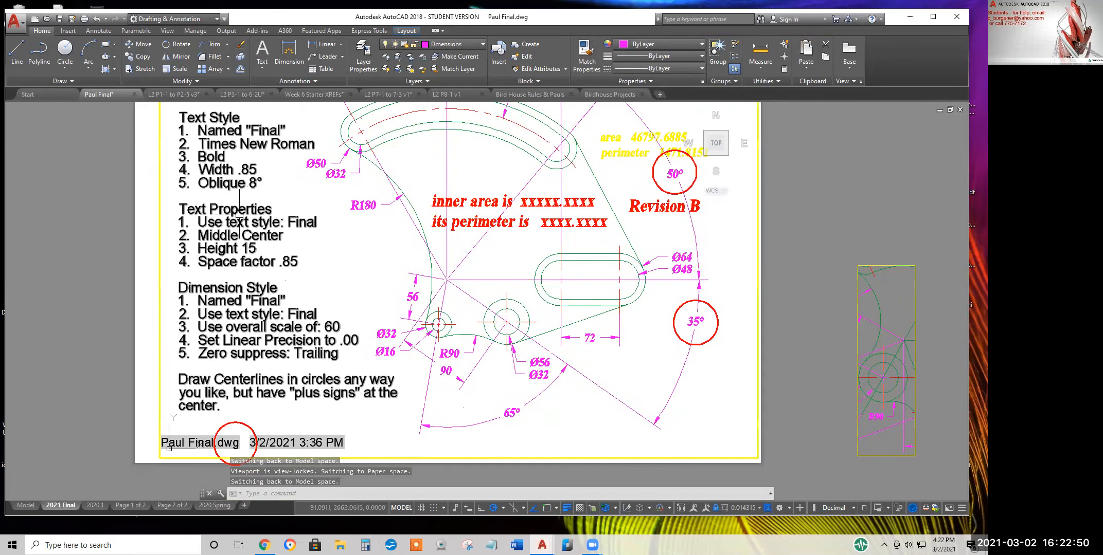
{"action": "scroll", "coordinate": [242, 227], "scroll_direction": "up", "scroll_amount": 2}
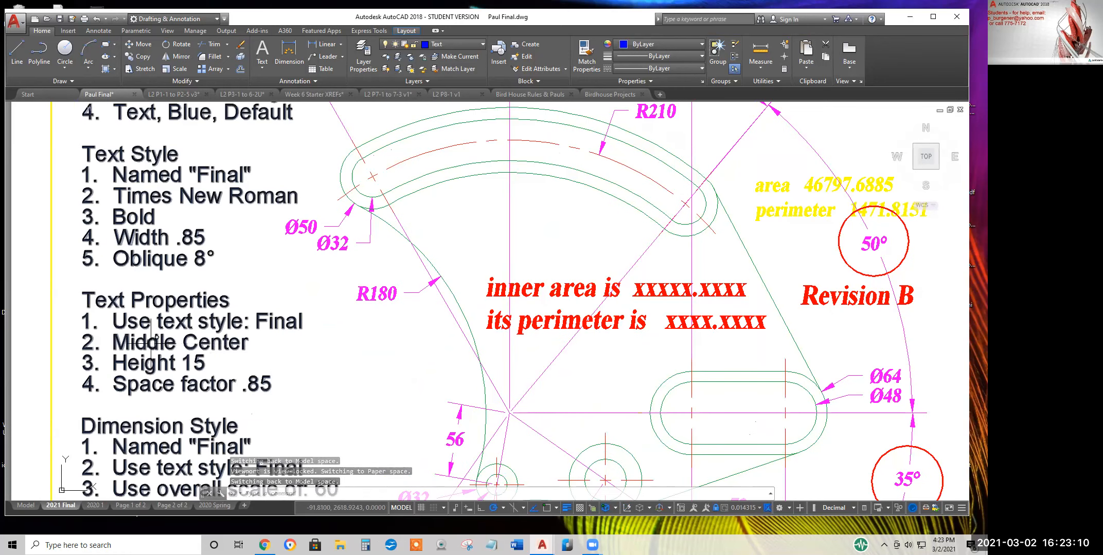
{"action": "scroll", "coordinate": [221, 339], "scroll_direction": "down", "scroll_amount": 5}
{"action": "double_click", "coordinate": [494, 190]}
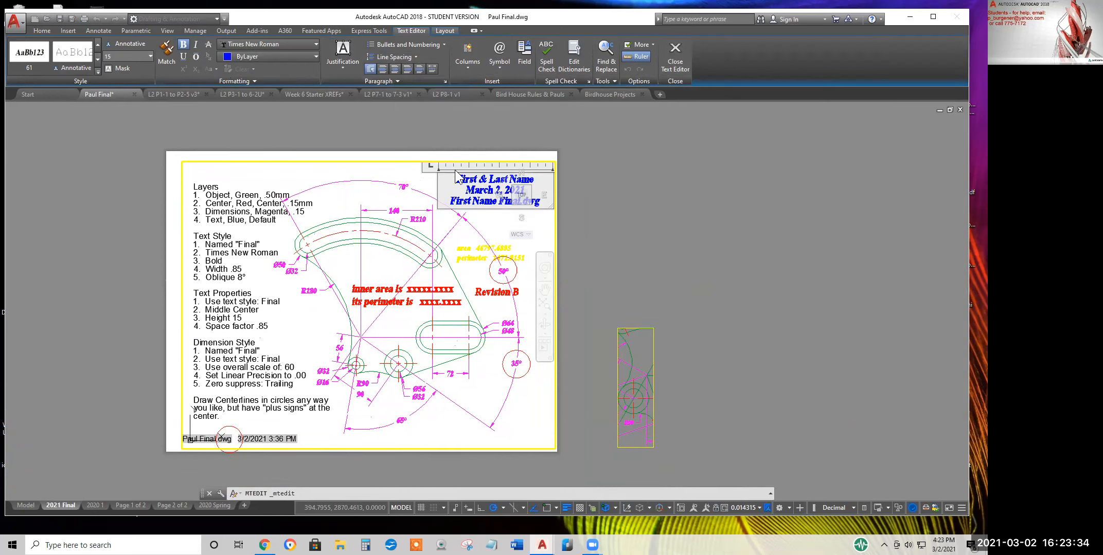
Close the text editor and display the title text's properties
{"action": "right_click", "coordinate": [398, 129]}
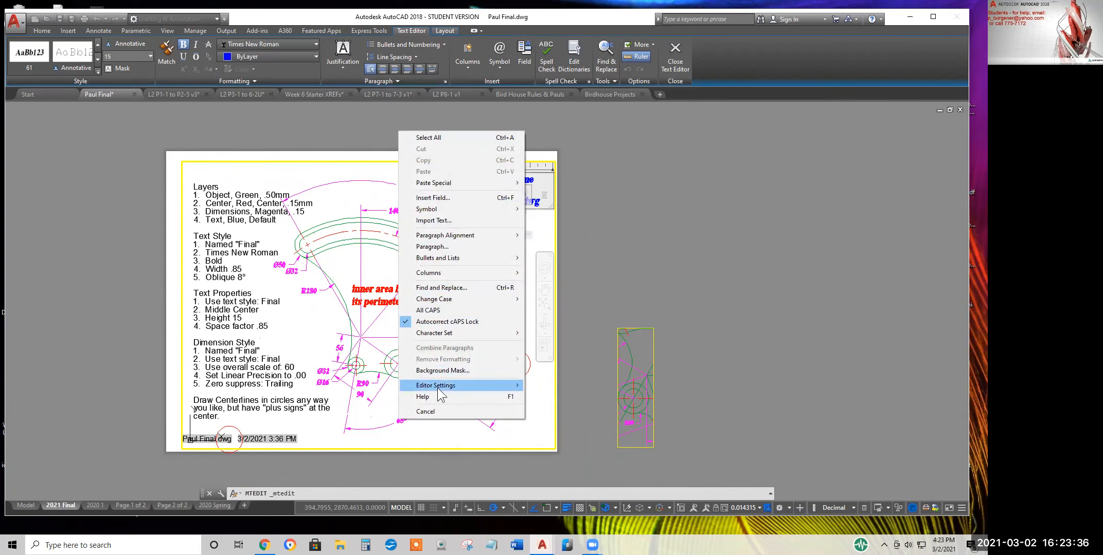
{"action": "left_click", "coordinate": [526, 133]}
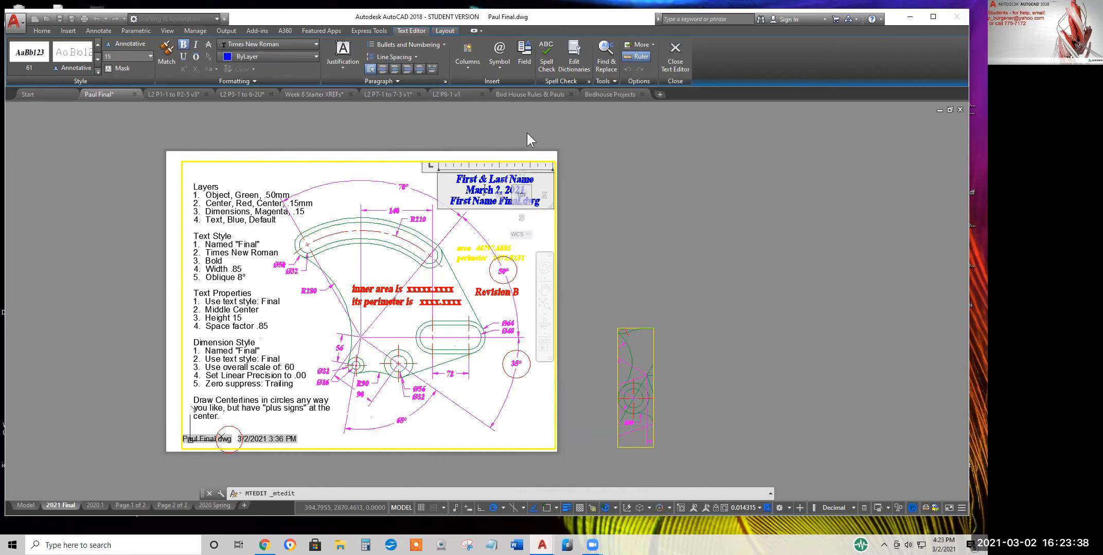
{"action": "left_click", "coordinate": [578, 187]}
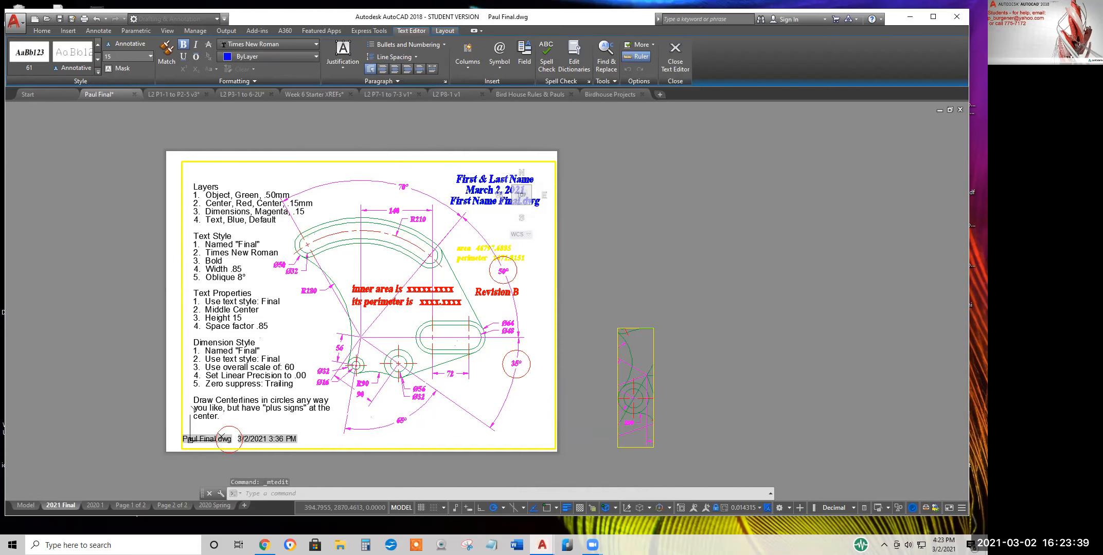
{"action": "right_click", "coordinate": [505, 143]}
{"action": "left_click", "coordinate": [534, 406]}
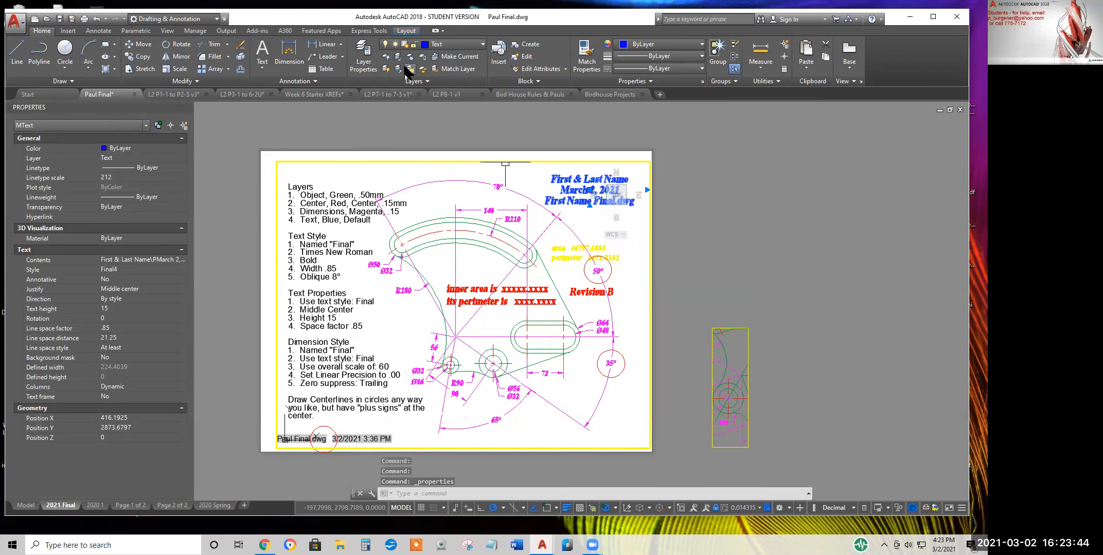
Reopen the title text and check its 15 text height, oblique angle and width factor
{"action": "double_click", "coordinate": [589, 182]}
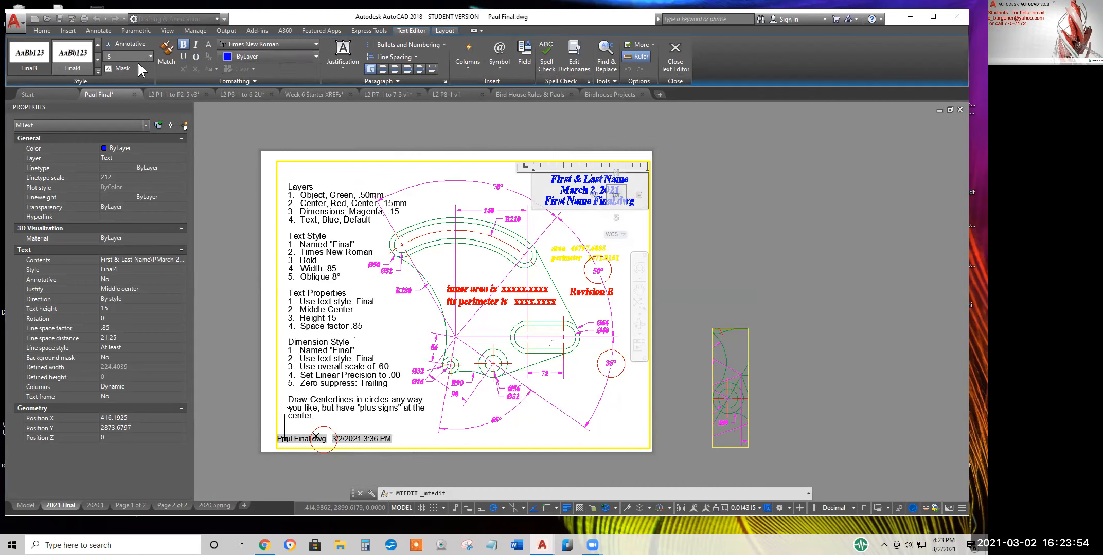
{"action": "left_click", "coordinate": [149, 55]}
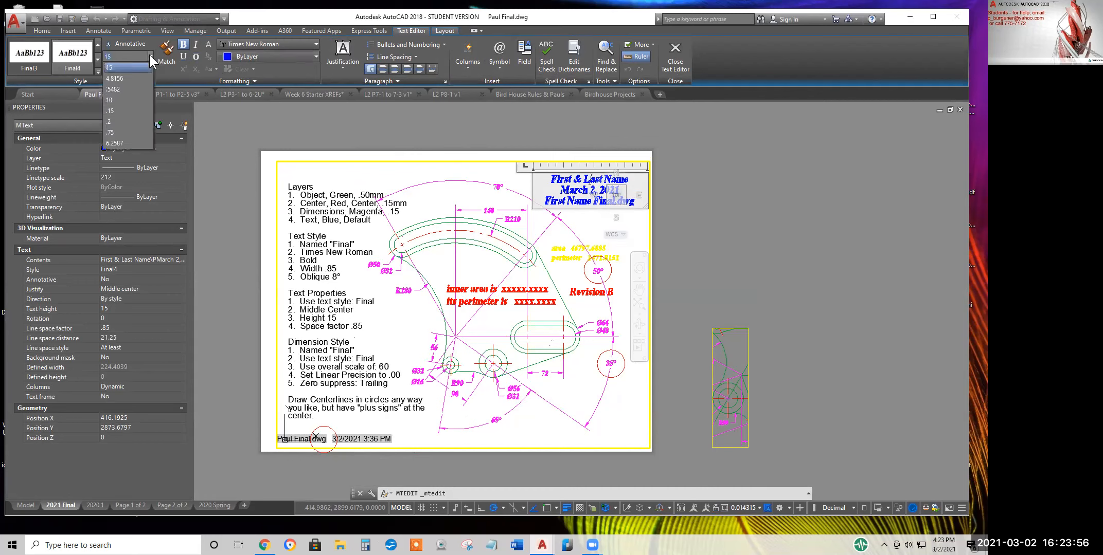
{"action": "left_click", "coordinate": [150, 56]}
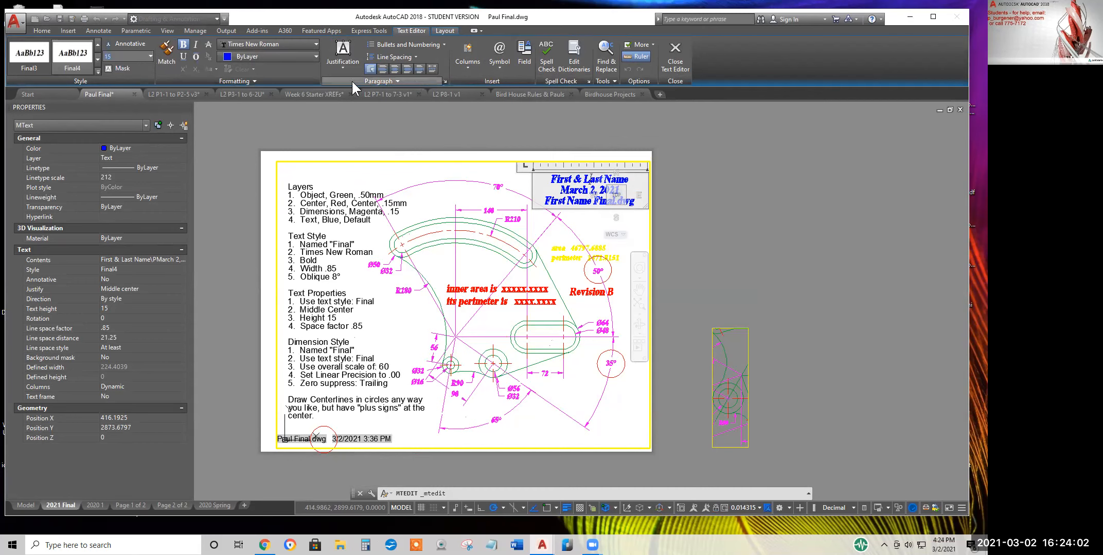
{"action": "left_click", "coordinate": [251, 81]}
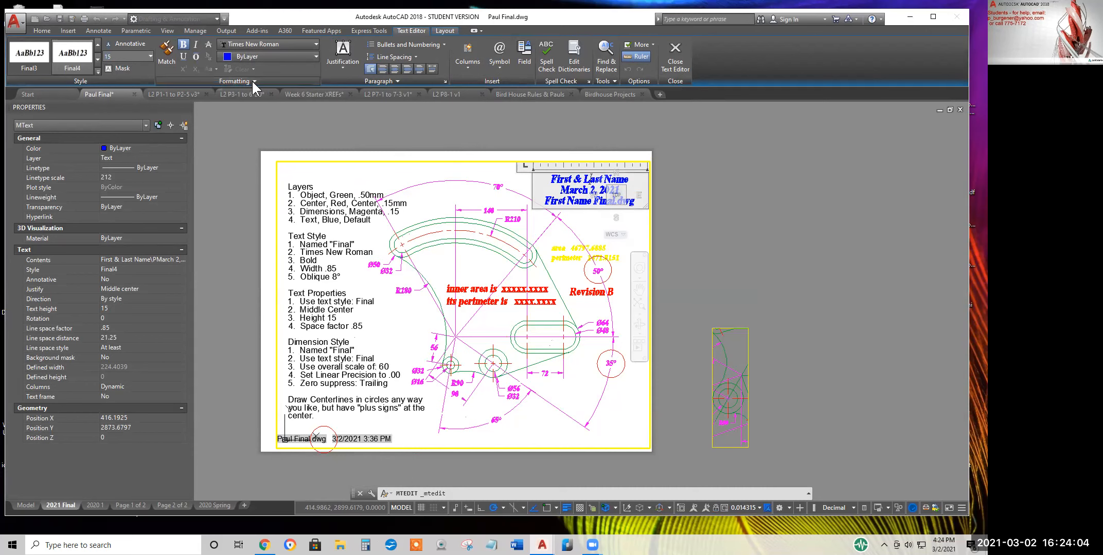
{"action": "left_click", "coordinate": [348, 107]}
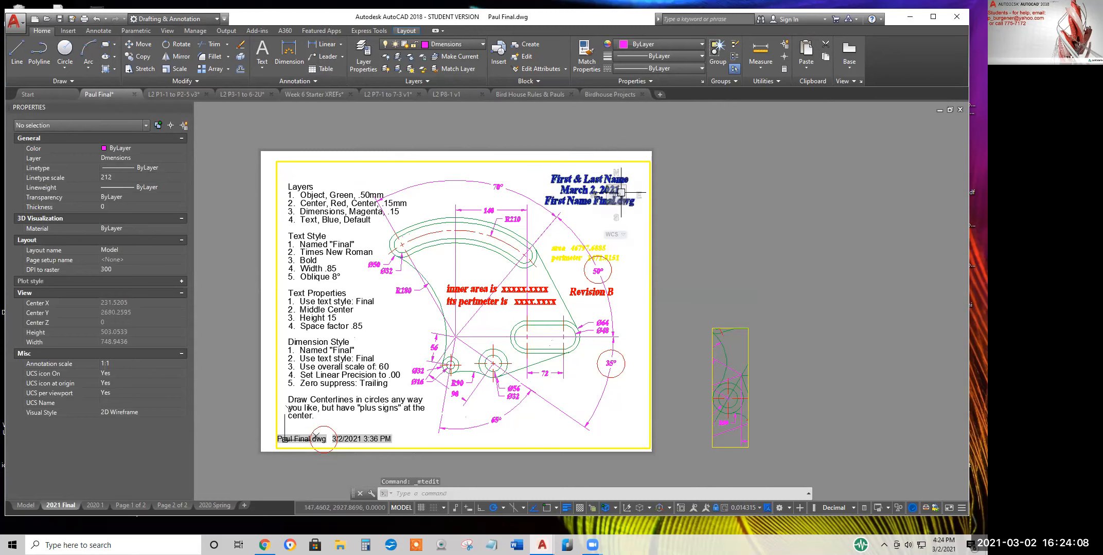
Inspect the title text in the Text Editor, close it, and return the layout to paper space
{"action": "double_click", "coordinate": [577, 180]}
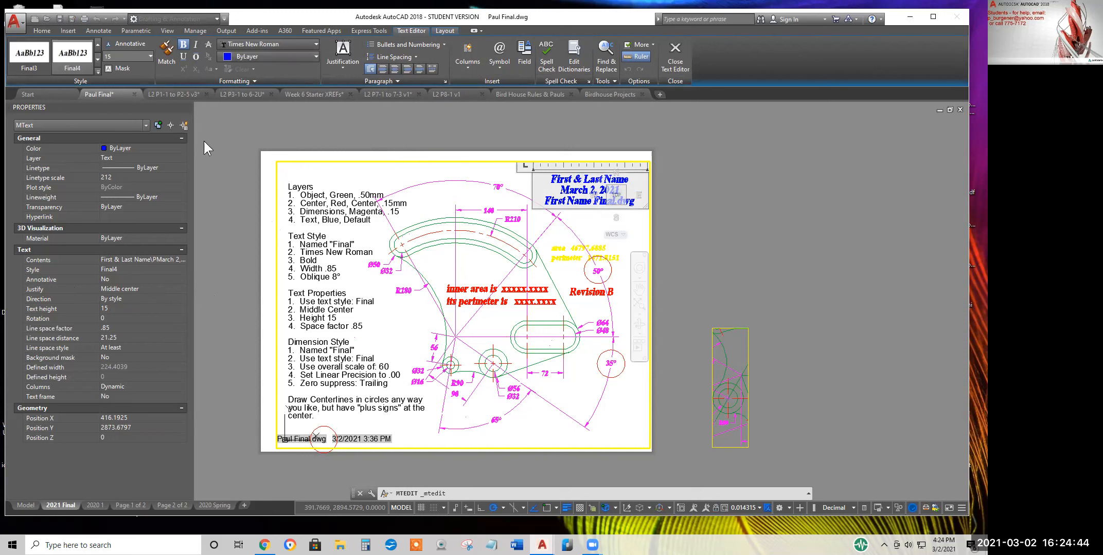
{"action": "left_click", "coordinate": [720, 189]}
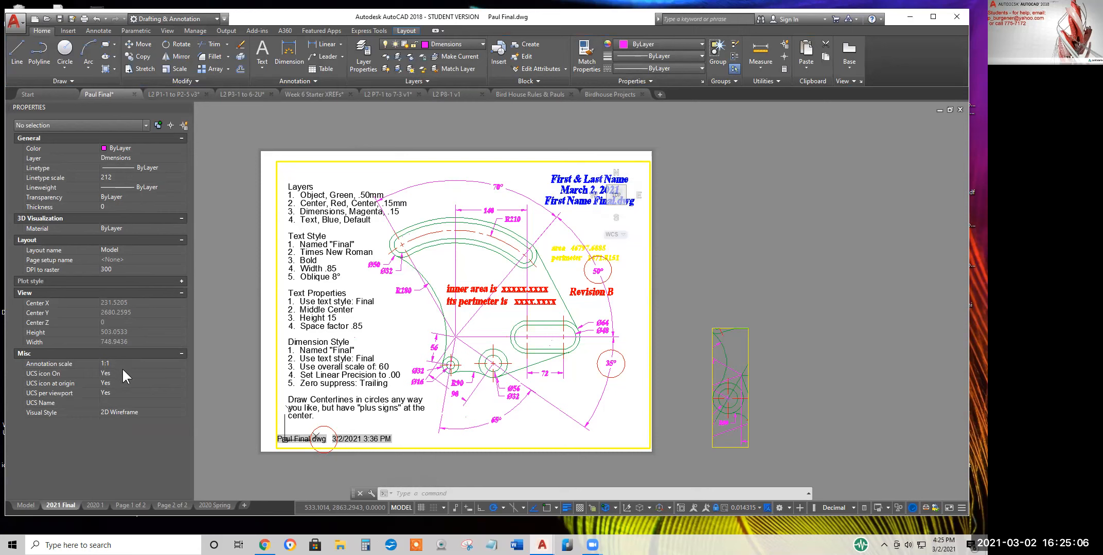
{"action": "double_click", "coordinate": [717, 206]}
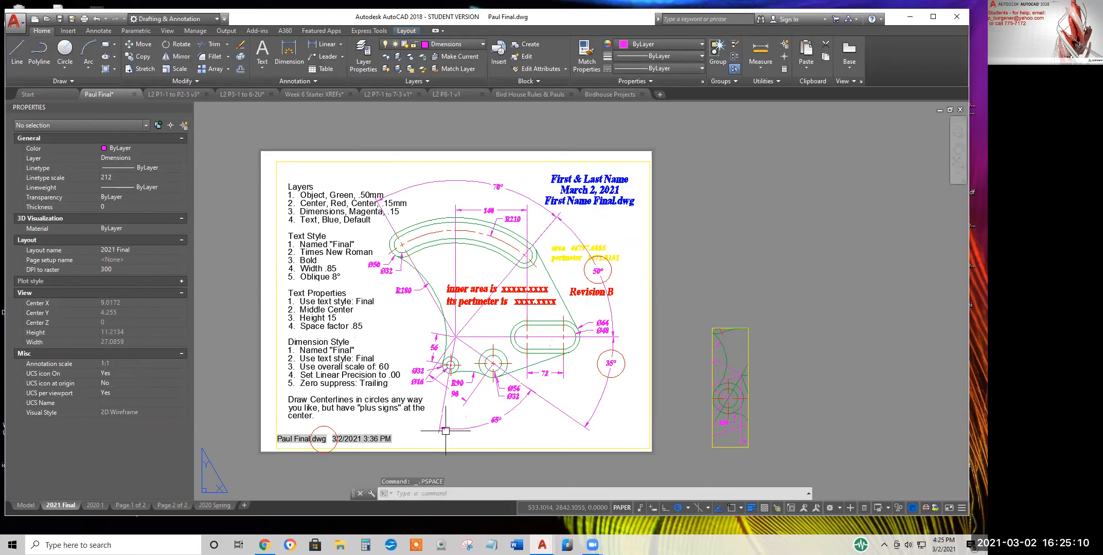
{"action": "left_click", "coordinate": [18, 25]}
Open Wk8B complete Re.dwg from AutoCAD Class > 2021 aWin Intro > Student work > Wk8
{"action": "mouse_move", "coordinate": [39, 100]}
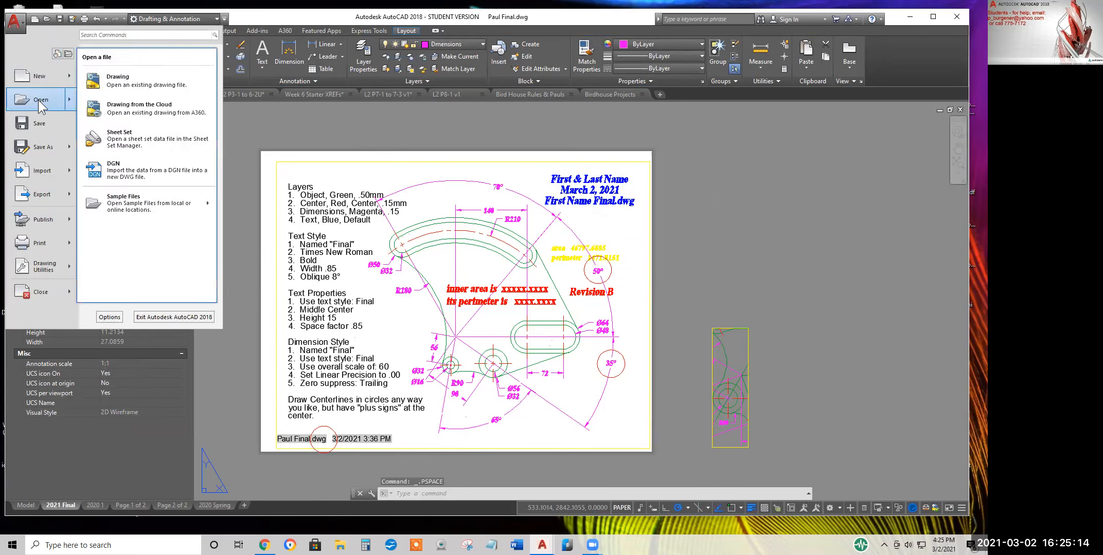
{"action": "left_click", "coordinate": [39, 100]}
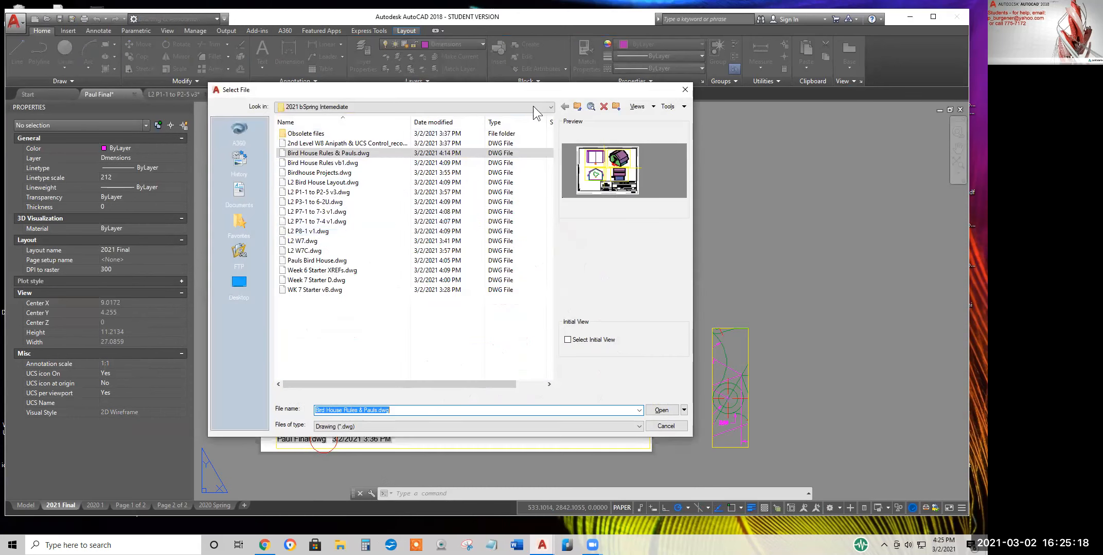
{"action": "left_click", "coordinate": [577, 107]}
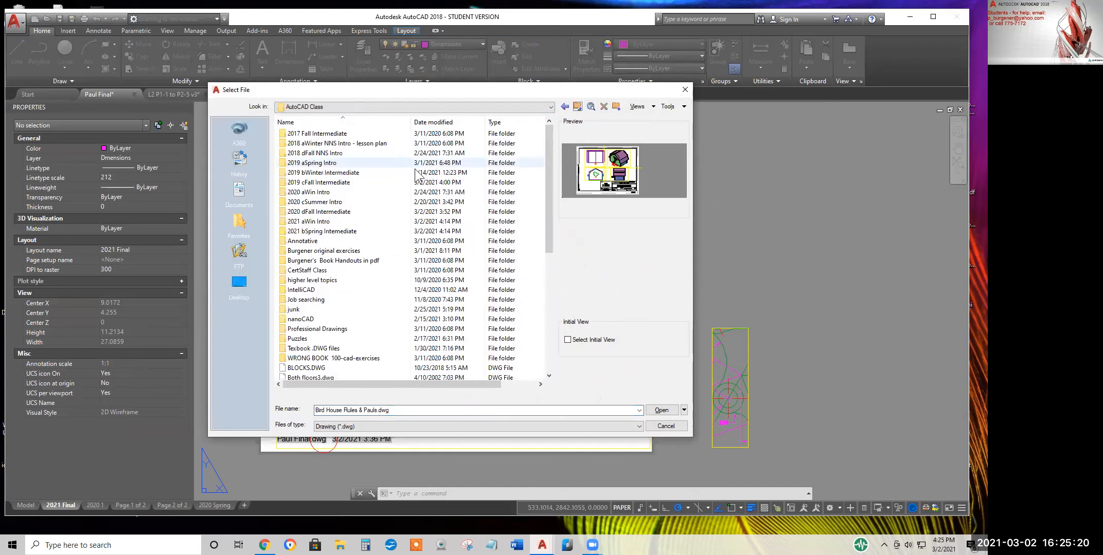
{"action": "double_click", "coordinate": [324, 222]}
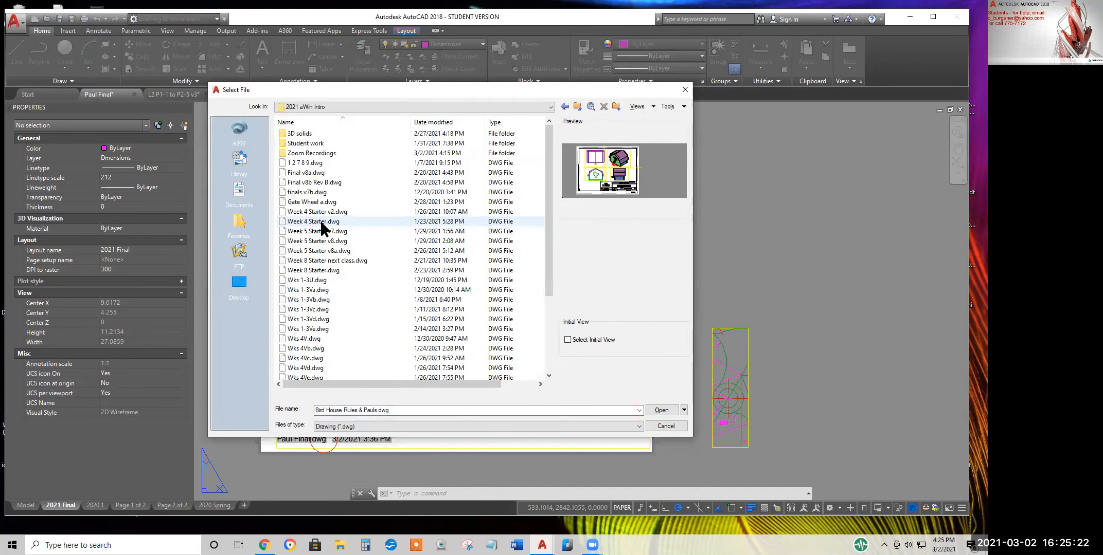
{"action": "double_click", "coordinate": [309, 144]}
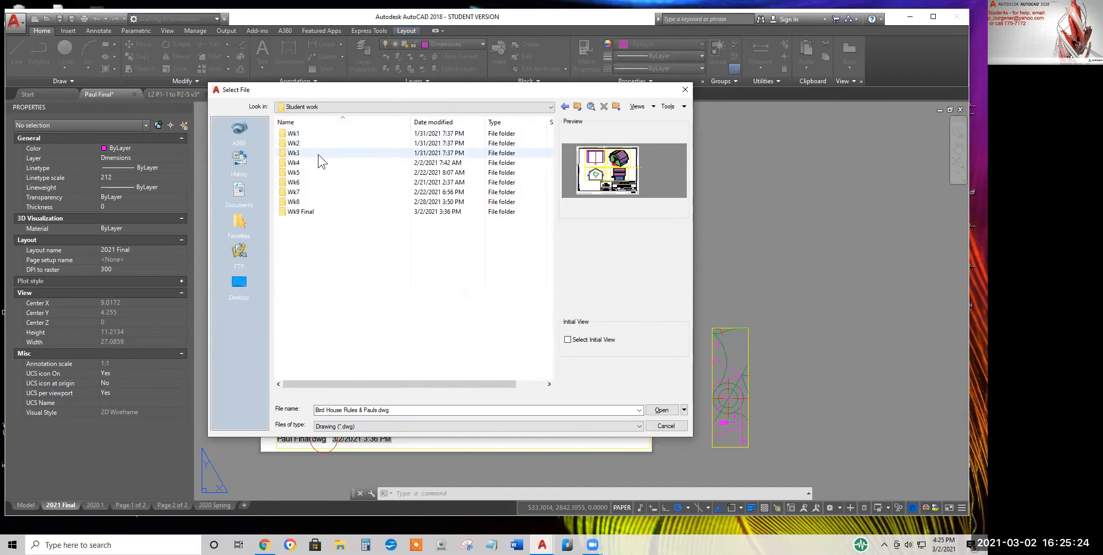
{"action": "double_click", "coordinate": [299, 201]}
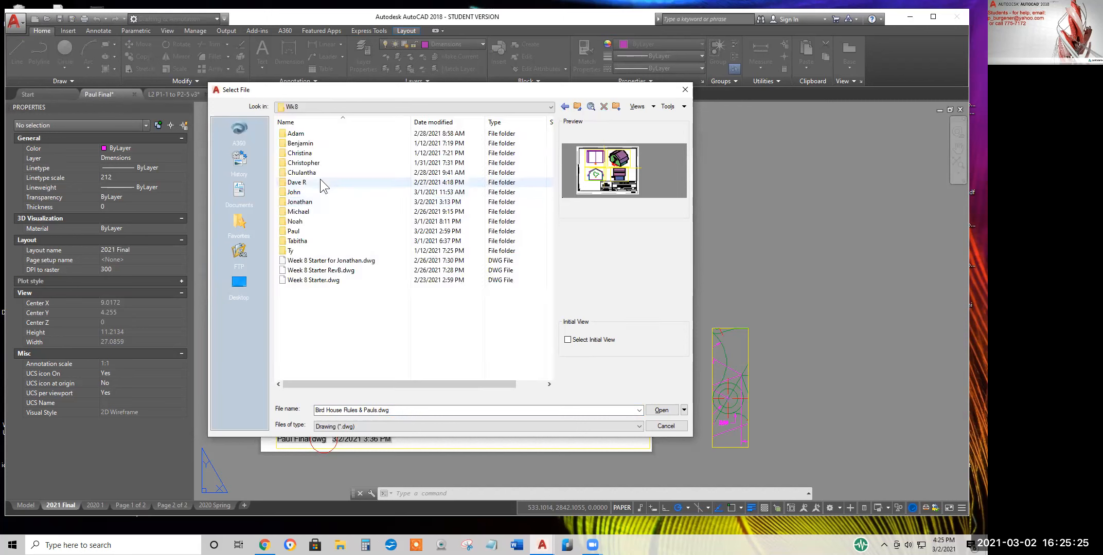
{"action": "double_click", "coordinate": [294, 231]}
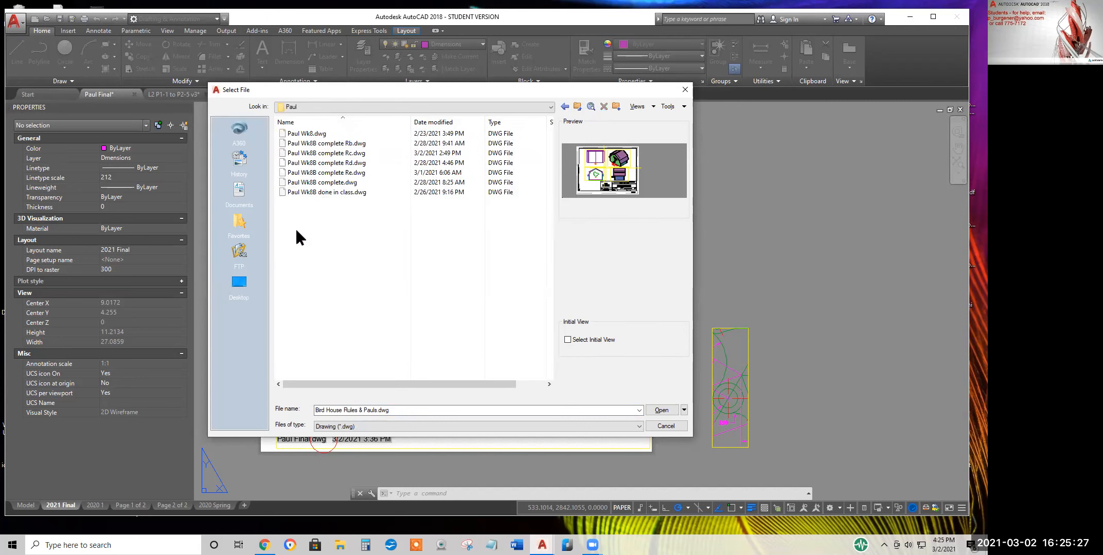
{"action": "left_click", "coordinate": [363, 173]}
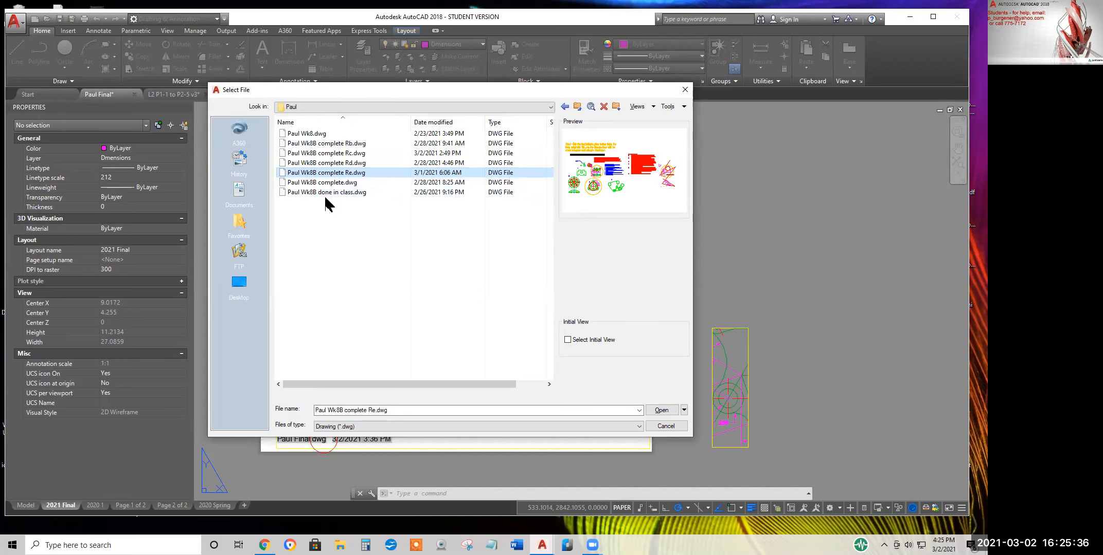
{"action": "left_click", "coordinate": [662, 410]}
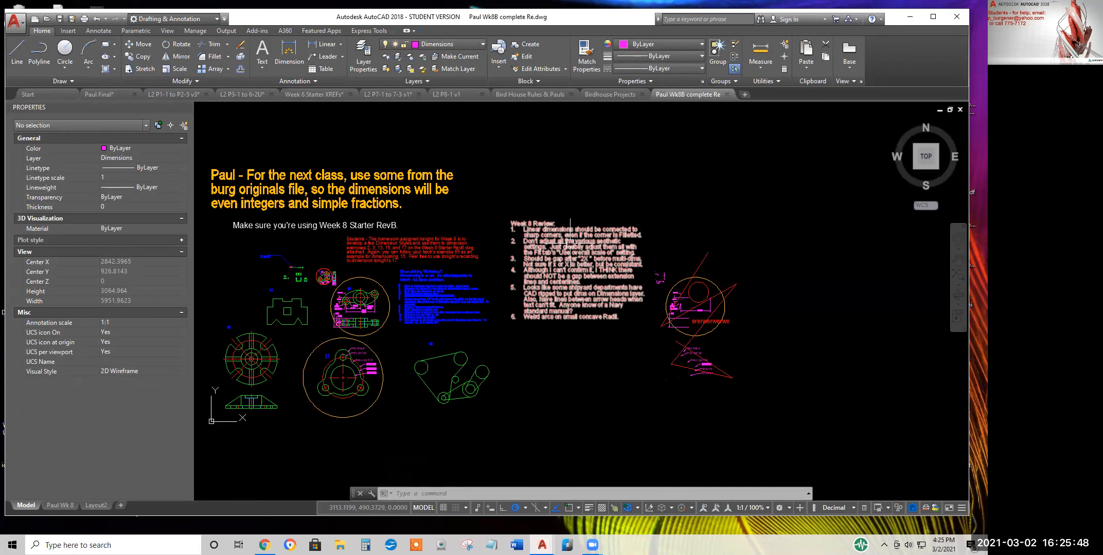
{"action": "scroll", "coordinate": [582, 220], "scroll_direction": "up", "scroll_amount": 4}
{"action": "mouse_move", "coordinate": [582, 219]}
{"action": "middle_mouse_down"}
{"action": "mouse_move", "coordinate": [575, 168]}
{"action": "mouse_move", "coordinate": [561, 154]}
{"action": "middle_mouse_up"}
{"action": "scroll", "coordinate": [519, 246], "scroll_direction": "down", "scroll_amount": 4}
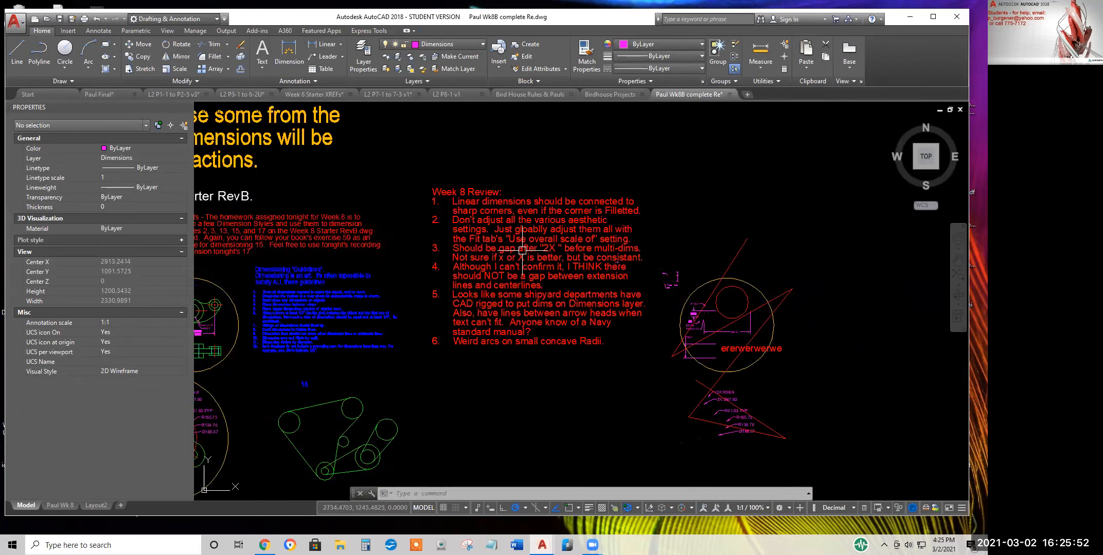
{"action": "scroll", "coordinate": [335, 320], "scroll_direction": "up", "scroll_amount": 6}
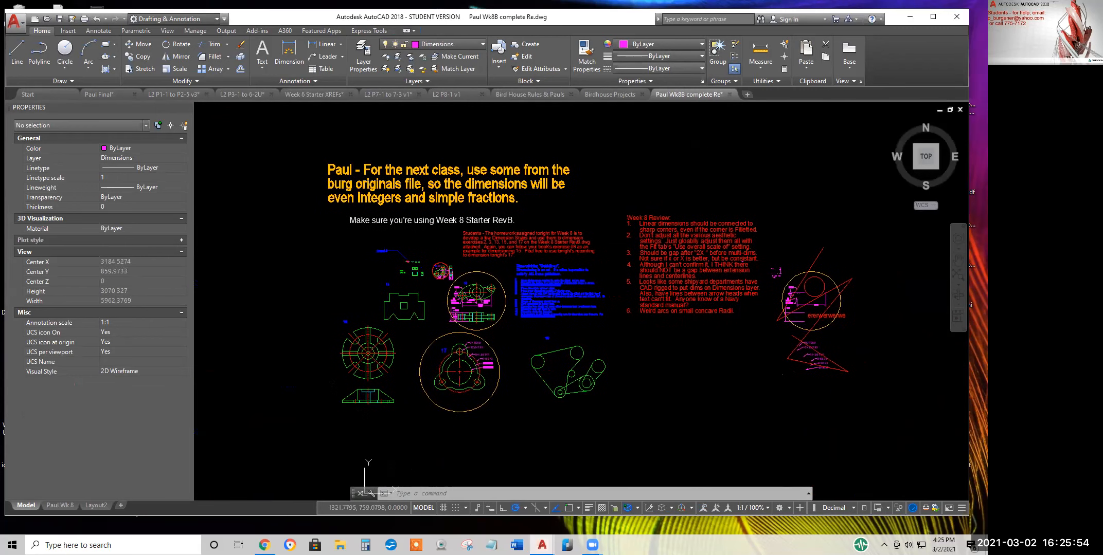
{"action": "scroll", "coordinate": [403, 281], "scroll_direction": "up", "scroll_amount": 10}
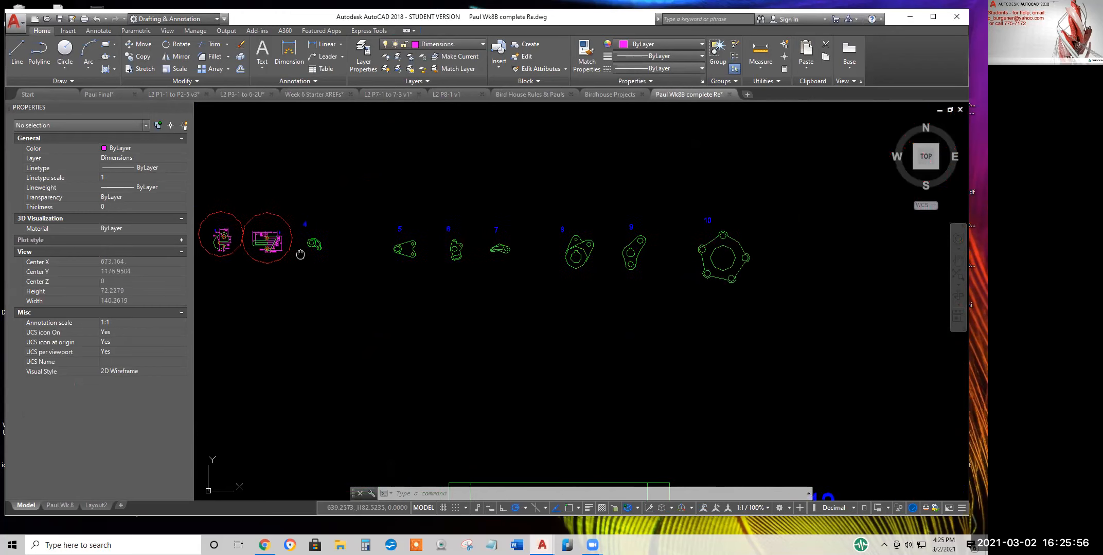
{"action": "scroll", "coordinate": [480, 256], "scroll_direction": "up", "scroll_amount": 3}
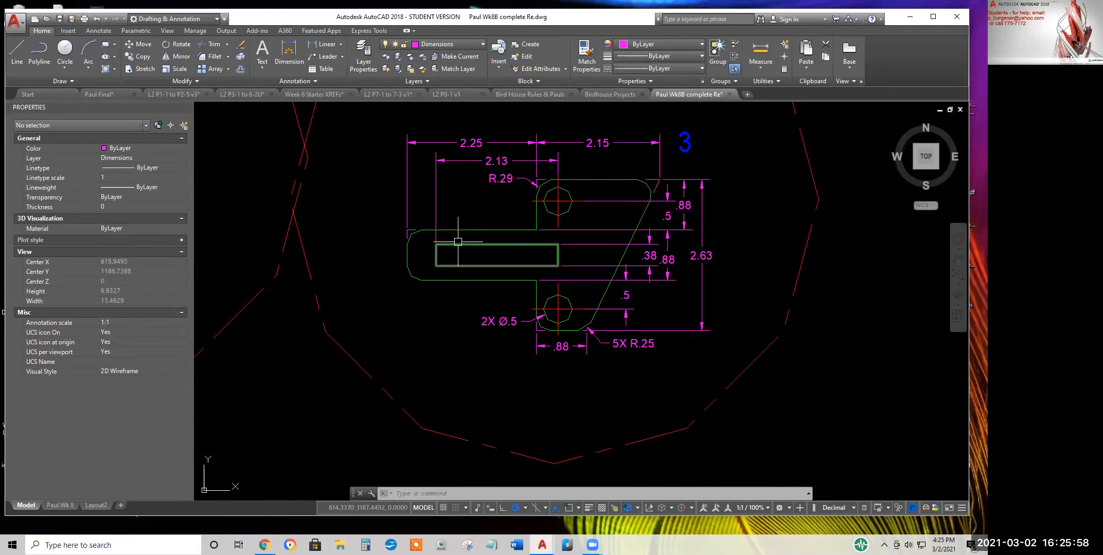
{"action": "left_click", "coordinate": [588, 177]}
{"action": "middle_click_drag", "start_coordinate": [588, 178], "coordinate": [589, 204]}
{"action": "scroll", "coordinate": [589, 204], "scroll_direction": "up", "scroll_amount": 2}
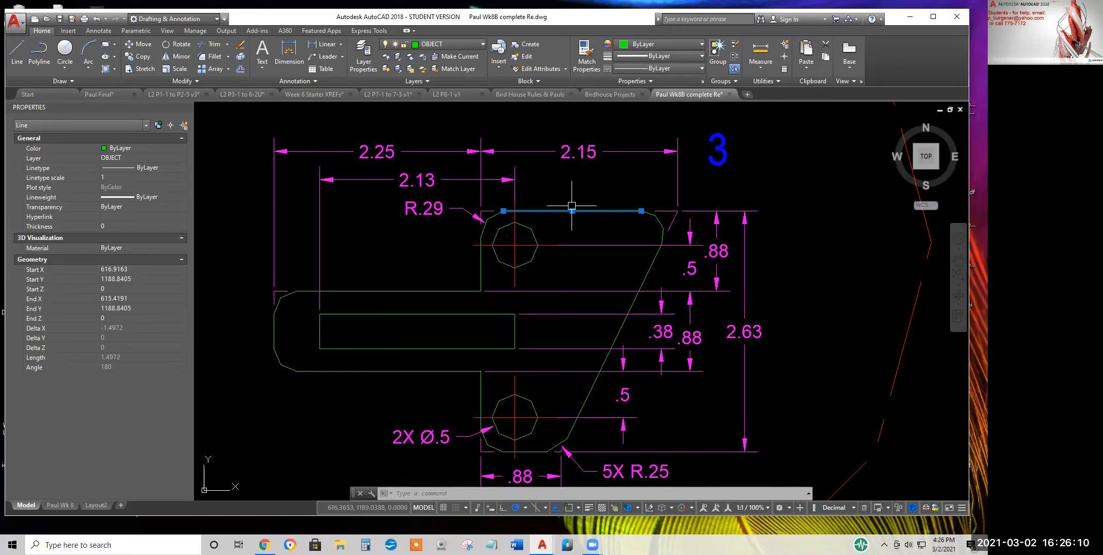
{"action": "key", "text": "Escape"}
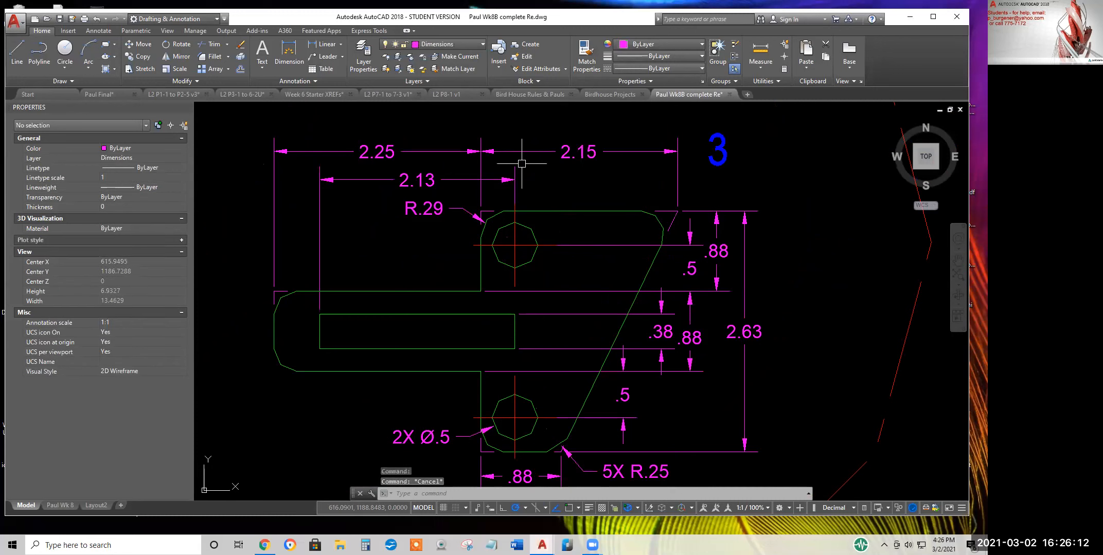
{"action": "left_click", "coordinate": [526, 153]}
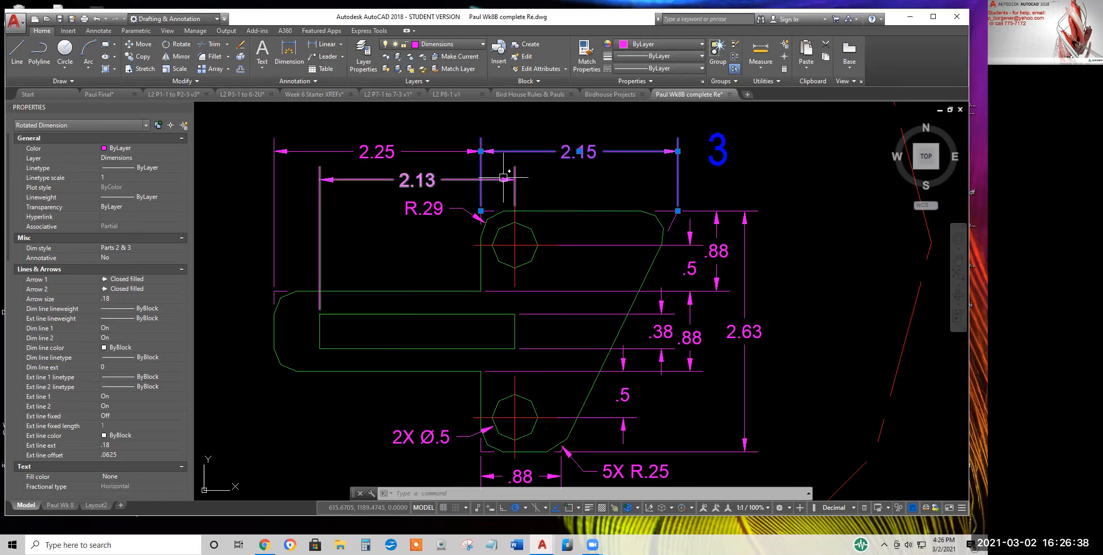
{"action": "key", "text": "Escape"}
{"action": "left_click", "coordinate": [551, 211]}
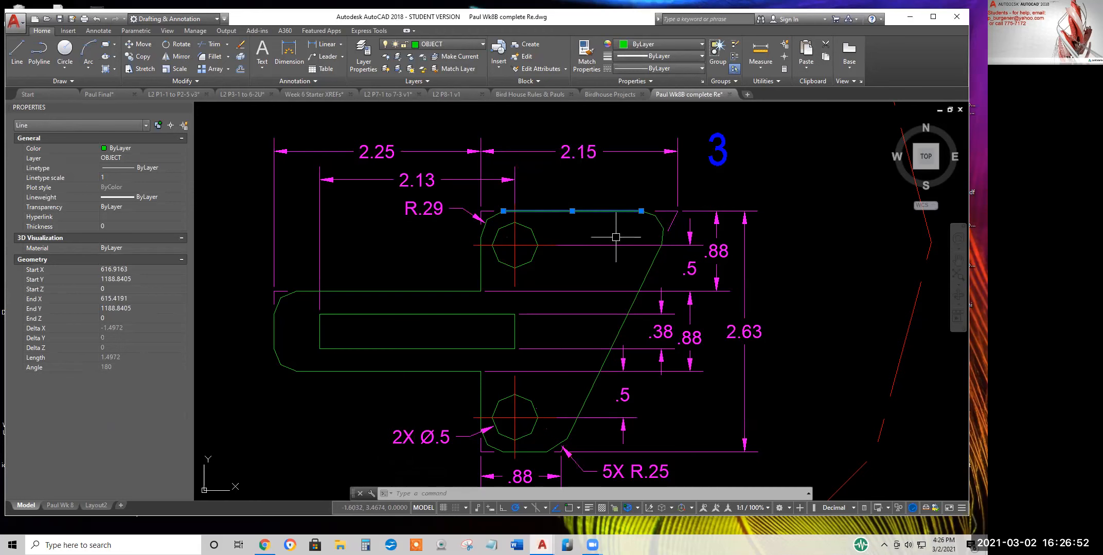
{"action": "key", "text": "Escape"}
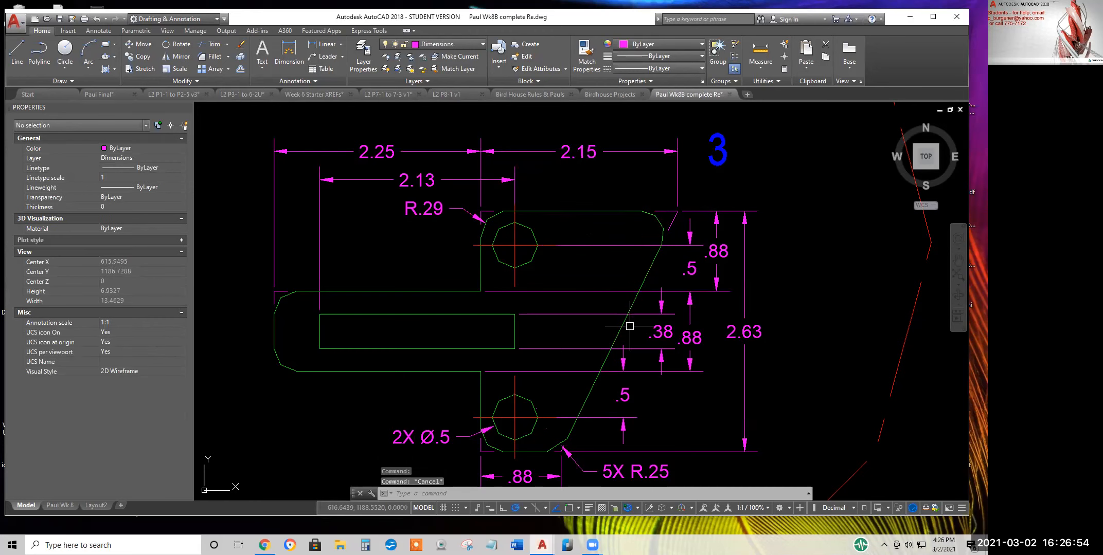
{"action": "left_click", "coordinate": [621, 333]}
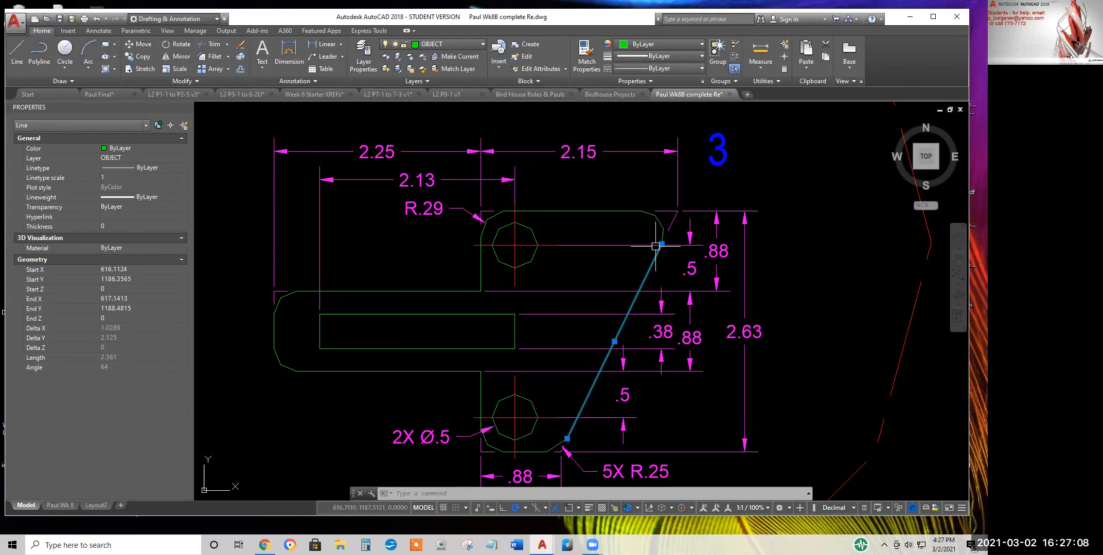
{"action": "key", "text": "Escape"}
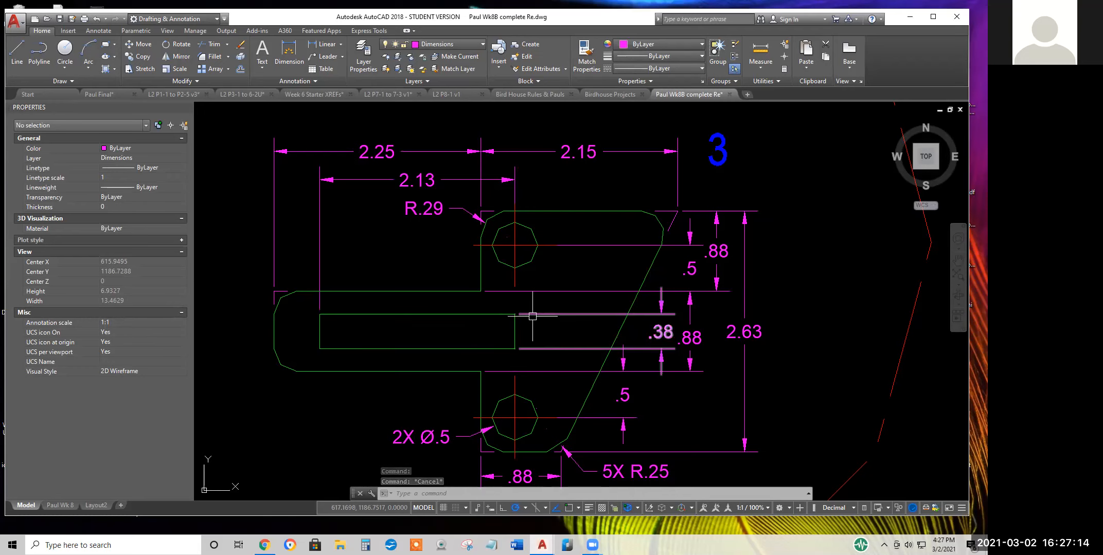
{"action": "scroll", "coordinate": [669, 232], "scroll_direction": "down", "scroll_amount": 6}
{"action": "scroll", "coordinate": [730, 247], "scroll_direction": "down", "scroll_amount": 2}
Pan to the Week 8 Review note and open the Dimension Style Manager from the Annotation panel
{"action": "middle_click_drag", "start_coordinate": [730, 247], "coordinate": [539, 250]}
{"action": "scroll", "coordinate": [539, 250], "scroll_direction": "down", "scroll_amount": 10}
{"action": "middle_click_drag", "start_coordinate": [771, 309], "coordinate": [463, 308]}
{"action": "left_click", "coordinate": [294, 81]}
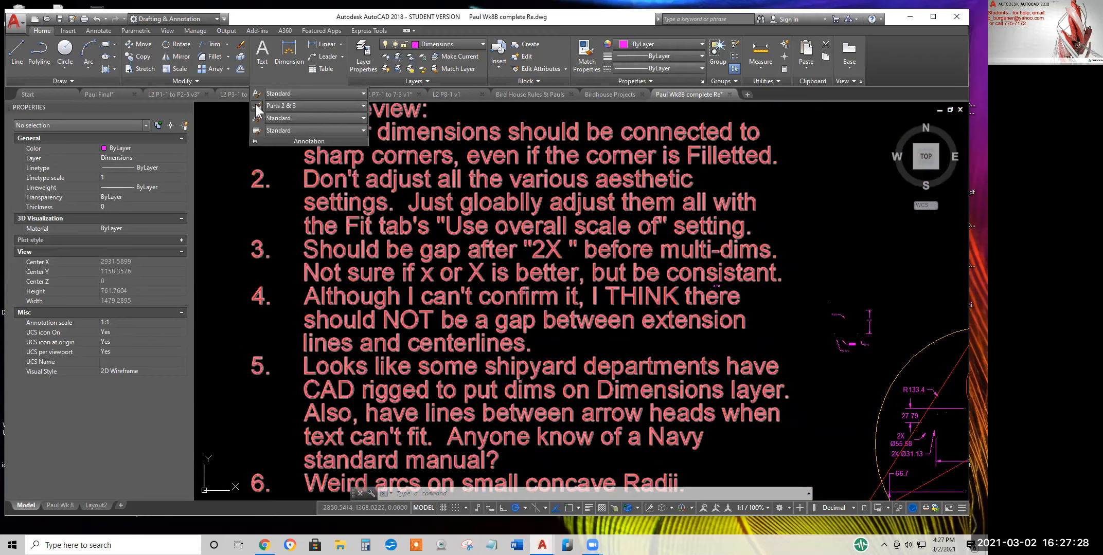
{"action": "left_click", "coordinate": [256, 106]}
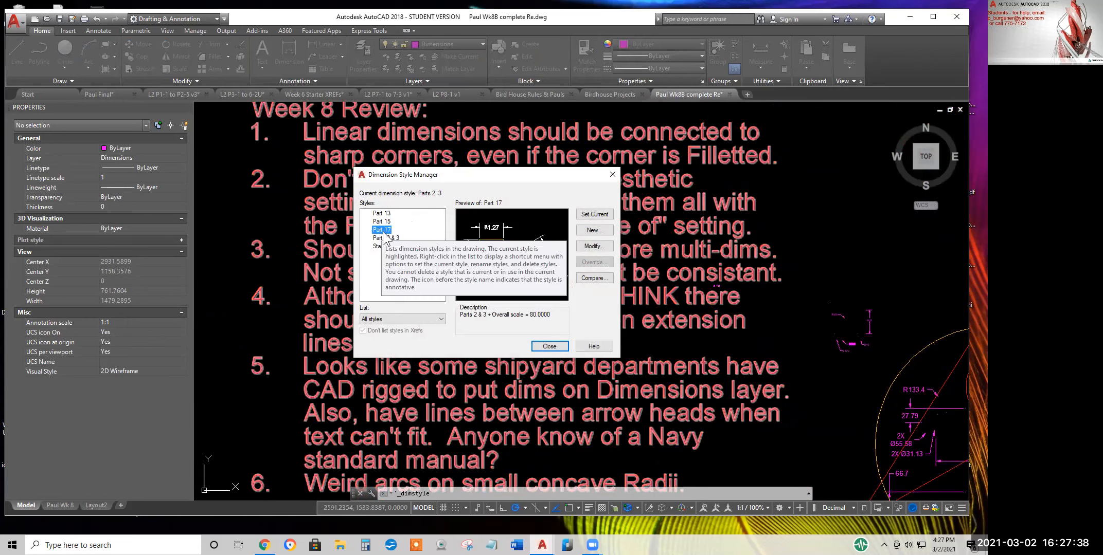
Modify the Part 17 style and review its .18 text height, .18 arrow size and .125 break size
{"action": "left_click", "coordinate": [383, 230]}
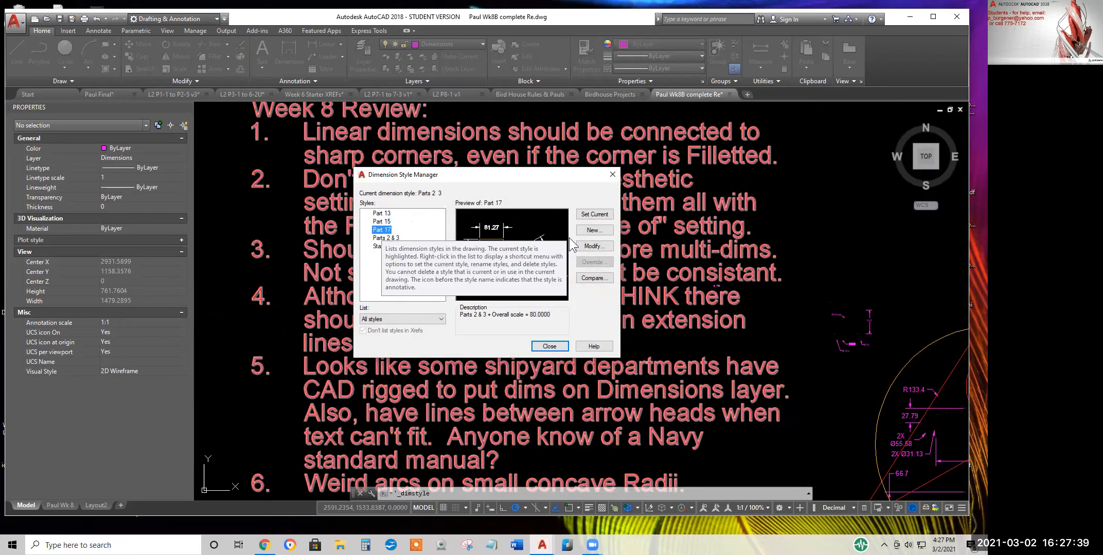
{"action": "left_click", "coordinate": [594, 248]}
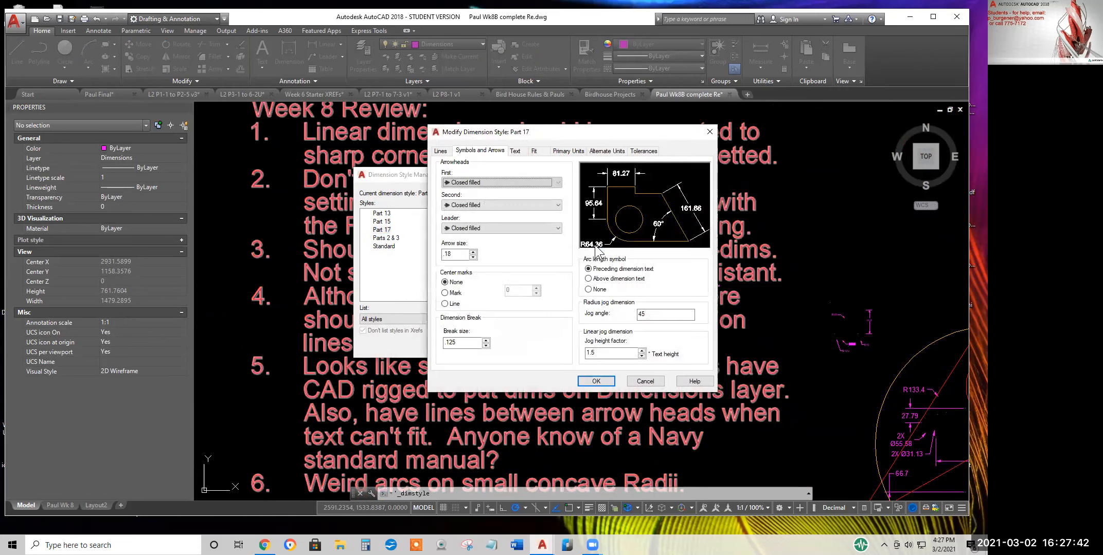
{"action": "left_click", "coordinate": [520, 153]}
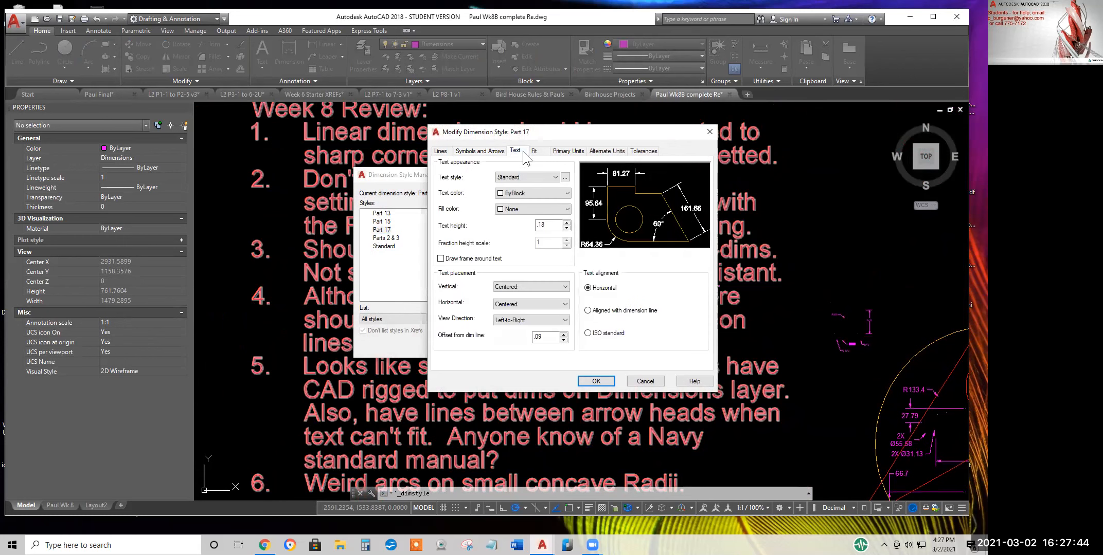
{"action": "double_click", "coordinate": [548, 225]}
{"action": "key", "text": "Home"}
{"action": "left_click", "coordinate": [486, 151]}
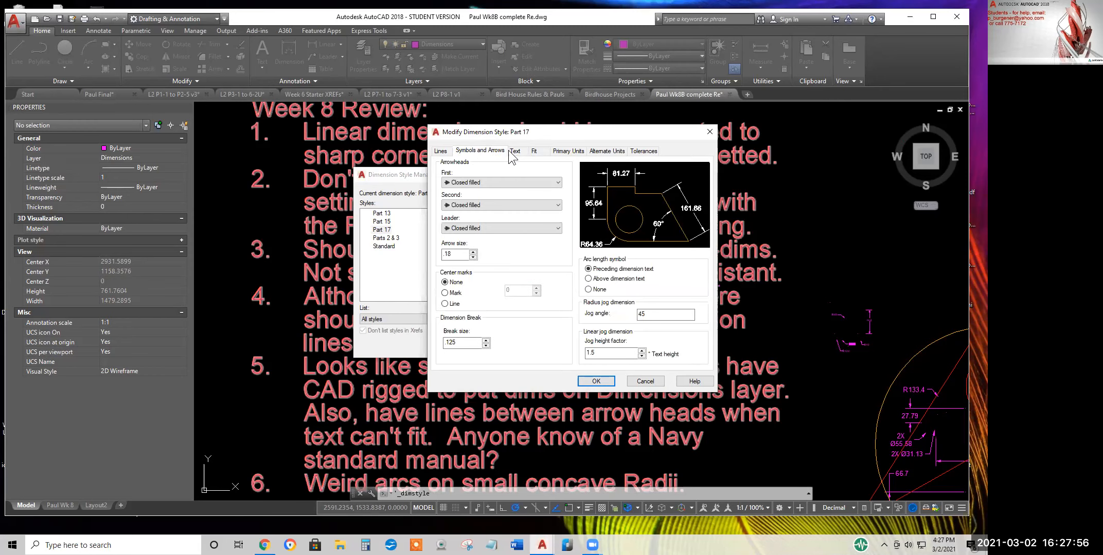
{"action": "left_click_drag", "start_coordinate": [460, 254], "coordinate": [433, 254]}
{"action": "left_click_drag", "start_coordinate": [467, 342], "coordinate": [435, 344]}
Recheck Part 17's .18 arrow size and .18 text height values
{"action": "left_click", "coordinate": [517, 151]}
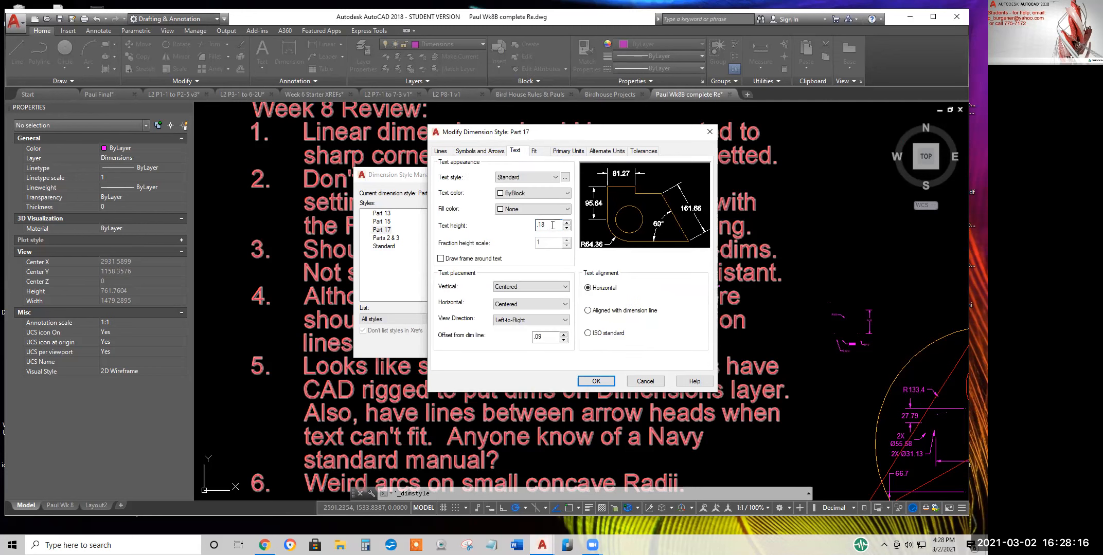
{"action": "left_click", "coordinate": [481, 150]}
{"action": "left_click_drag", "start_coordinate": [461, 257], "coordinate": [429, 254]}
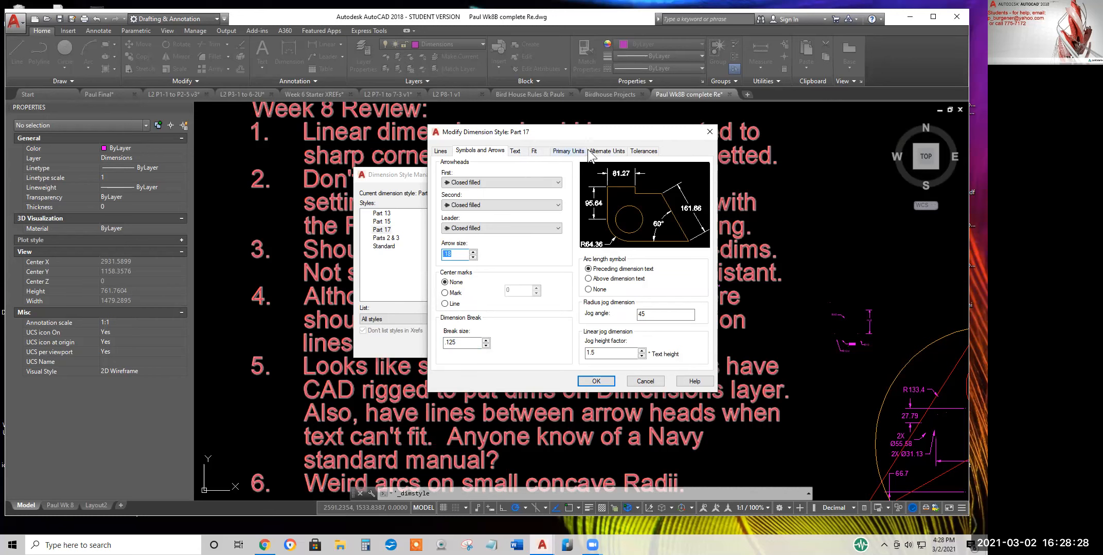
{"action": "left_click", "coordinate": [516, 151]}
{"action": "left_click_drag", "start_coordinate": [547, 226], "coordinate": [520, 226]}
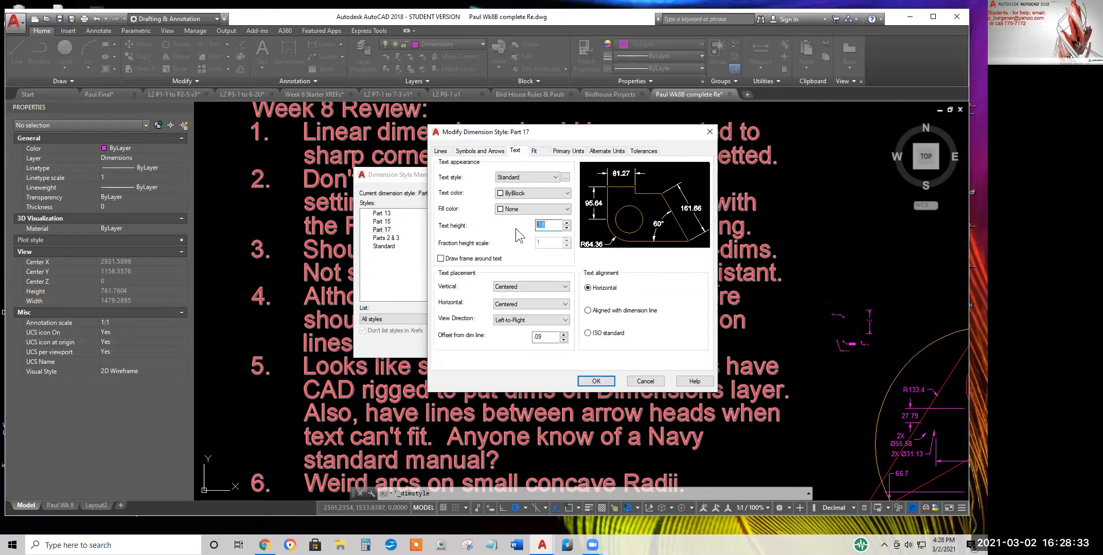
Confirm the Fit overall scale of 80, accept the style, and close the manager
{"action": "left_click", "coordinate": [539, 152]}
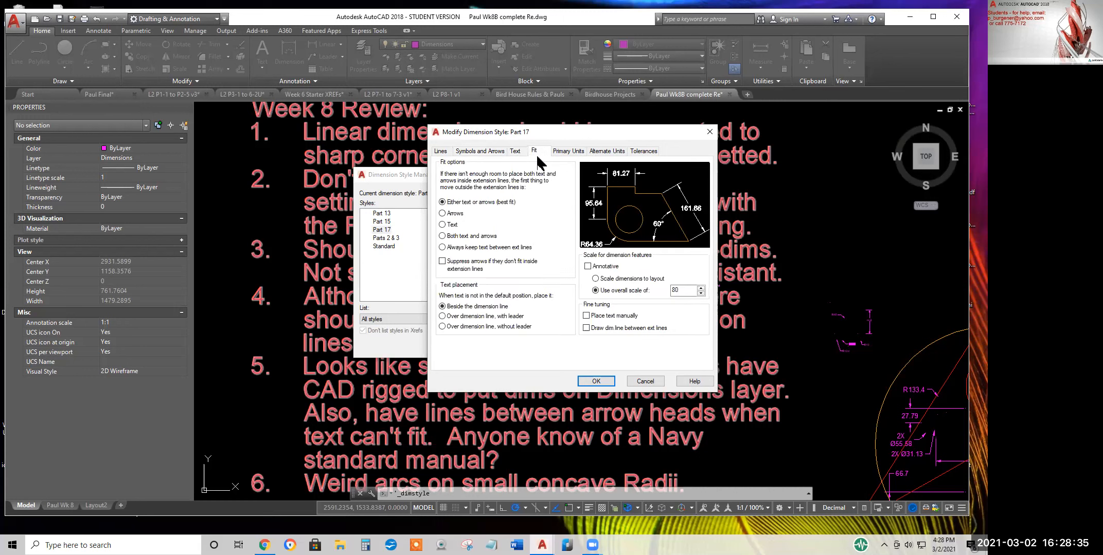
{"action": "left_click", "coordinate": [691, 290]}
{"action": "double_click", "coordinate": [684, 294]}
{"action": "left_click", "coordinate": [595, 382]}
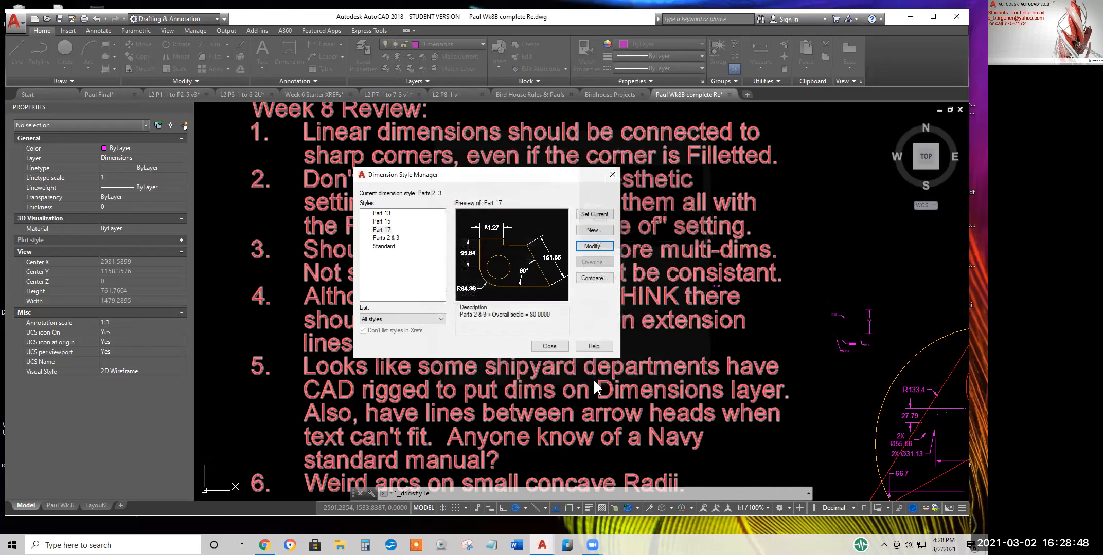
{"action": "left_click", "coordinate": [549, 346]}
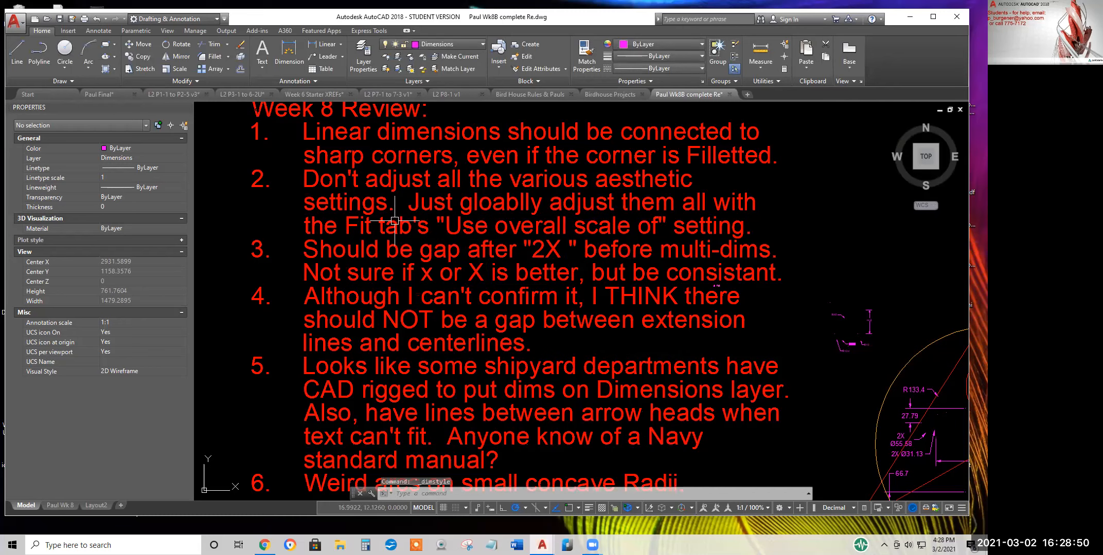
Zoom and pan across part 15 to inspect its R133.4, Ø111.17 and 222.34 (REF) dimensions
{"action": "scroll", "coordinate": [609, 269], "scroll_direction": "down", "scroll_amount": 5}
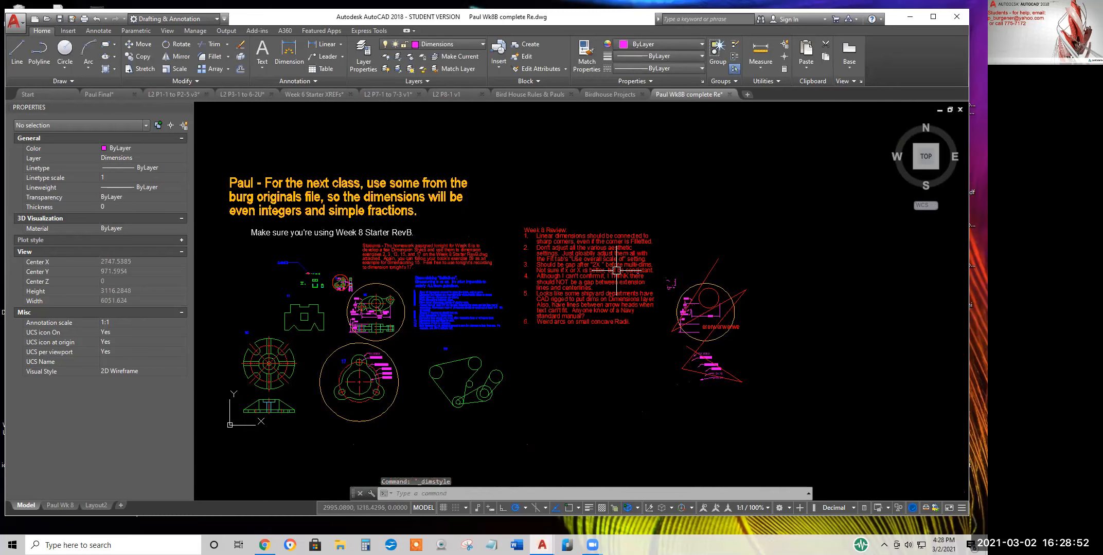
{"action": "scroll", "coordinate": [403, 305], "scroll_direction": "up", "scroll_amount": 8}
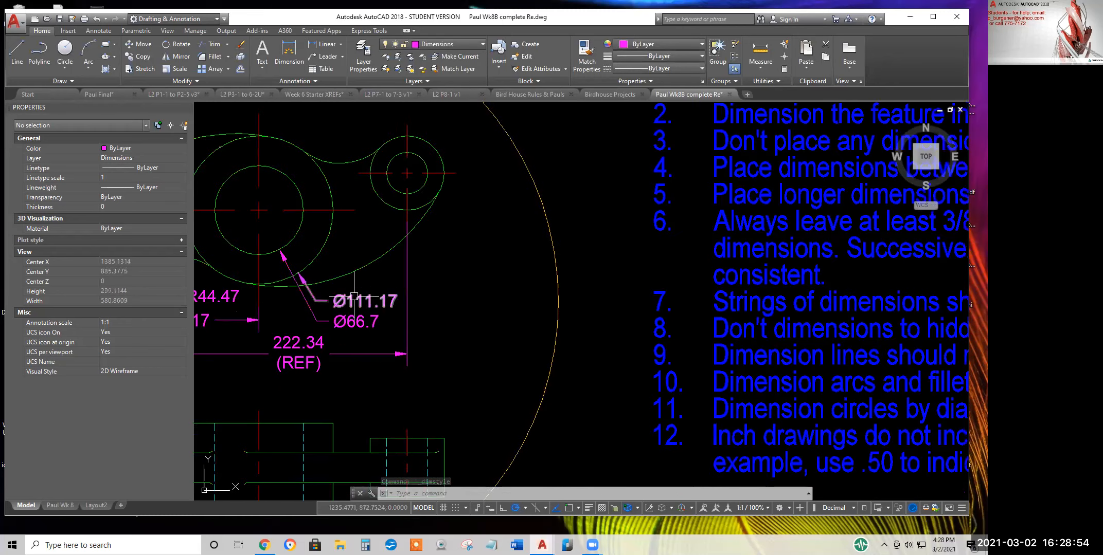
{"action": "mouse_move", "coordinate": [331, 355]}
{"action": "middle_mouse_down"}
{"action": "mouse_move", "coordinate": [600, 294]}
{"action": "mouse_move", "coordinate": [771, 284]}
{"action": "middle_mouse_up"}
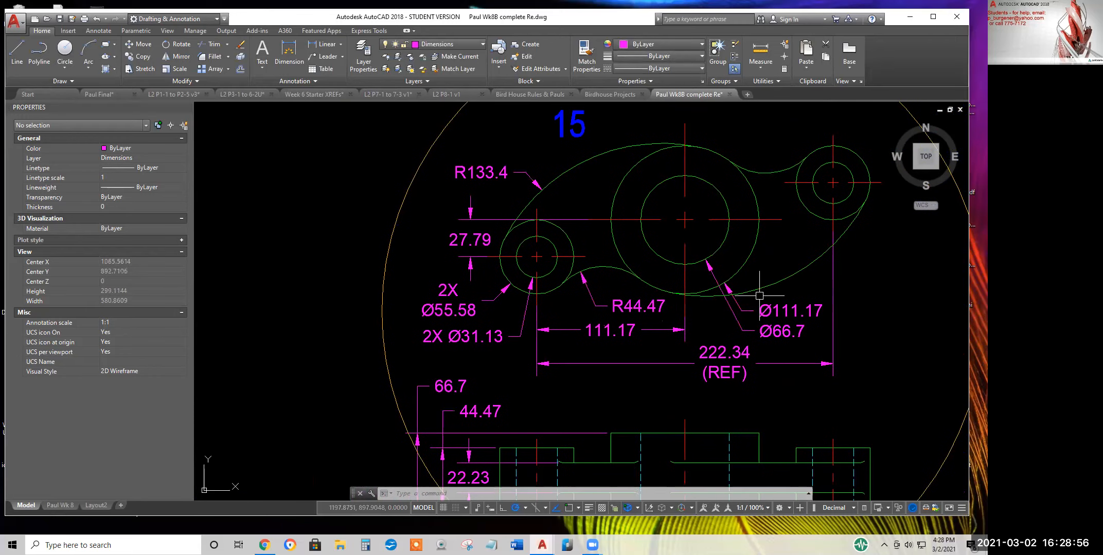
{"action": "scroll", "coordinate": [636, 307], "scroll_direction": "up", "scroll_amount": 2}
{"action": "scroll", "coordinate": [431, 314], "scroll_direction": "up", "scroll_amount": 1}
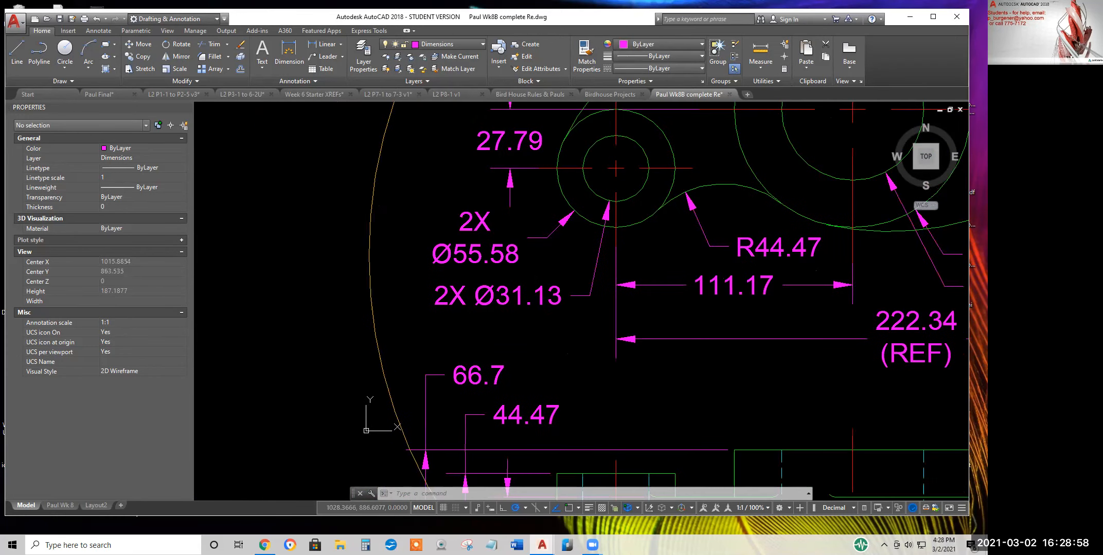
{"action": "scroll", "coordinate": [502, 314], "scroll_direction": "up", "scroll_amount": 1}
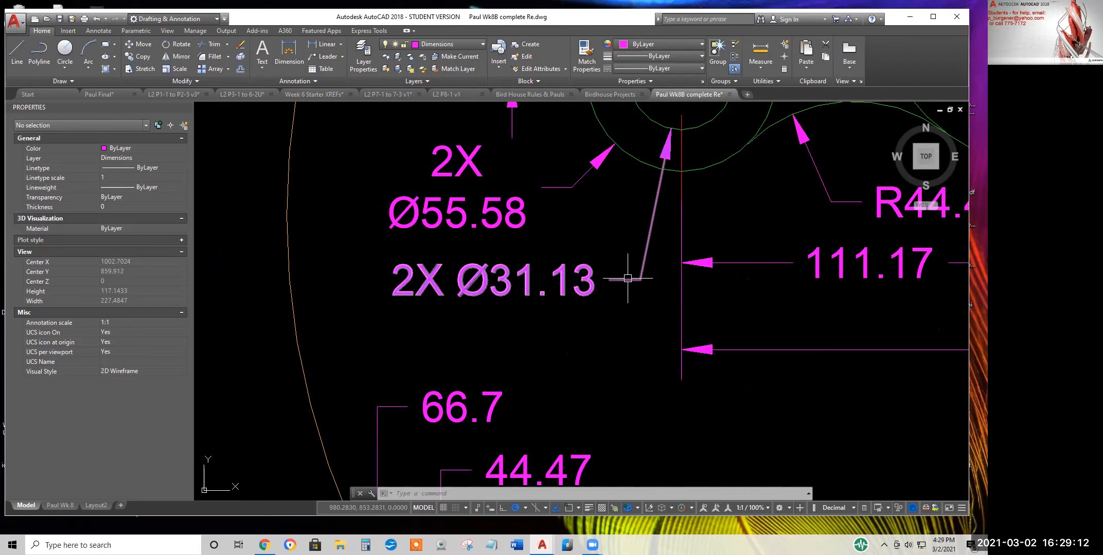
{"action": "scroll", "coordinate": [628, 278], "scroll_direction": "down", "scroll_amount": 4}
{"action": "middle_click_drag", "start_coordinate": [655, 286], "coordinate": [463, 314]}
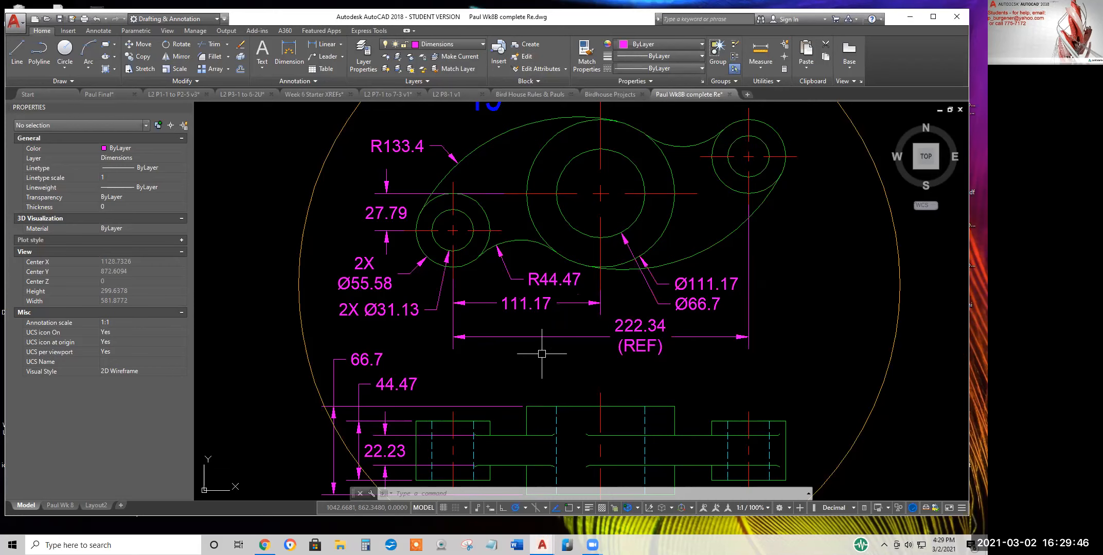
{"action": "scroll", "coordinate": [538, 350], "scroll_direction": "down", "scroll_amount": 2}
{"action": "scroll", "coordinate": [562, 345], "scroll_direction": "up", "scroll_amount": 2}
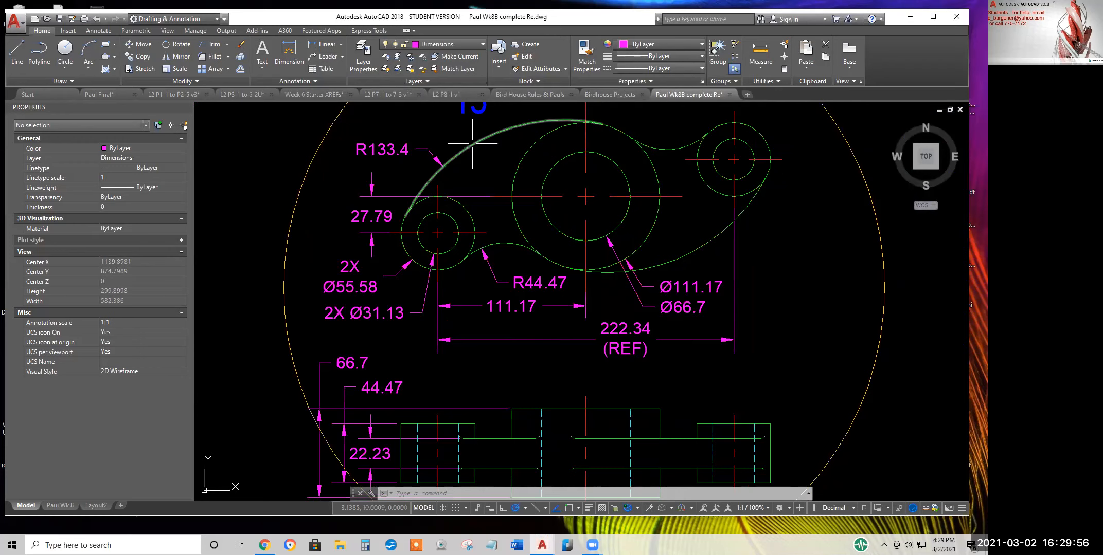
{"action": "mouse_move", "coordinate": [473, 144]}
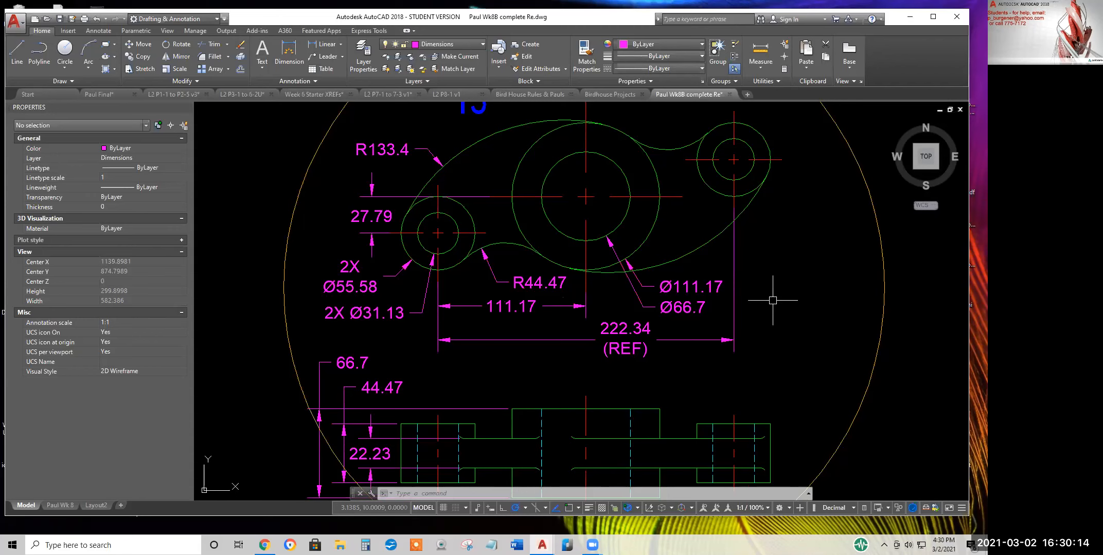
{"action": "scroll", "coordinate": [733, 284], "scroll_direction": "down", "scroll_amount": 2}
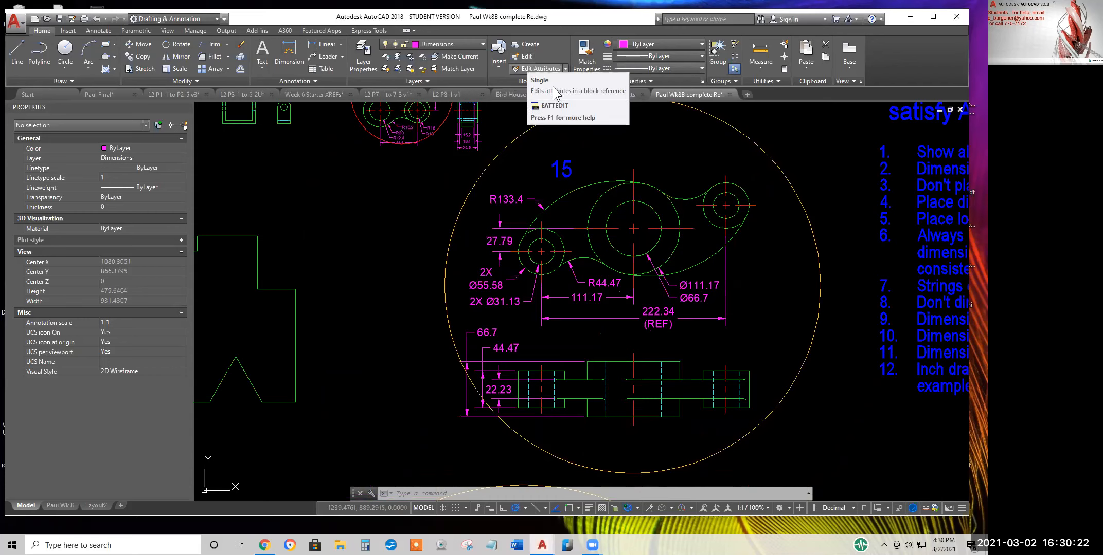
Zoom out and centre the dimensioning guidelines and Week 8 Review notes
{"action": "scroll", "coordinate": [753, 350], "scroll_direction": "down", "scroll_amount": 2}
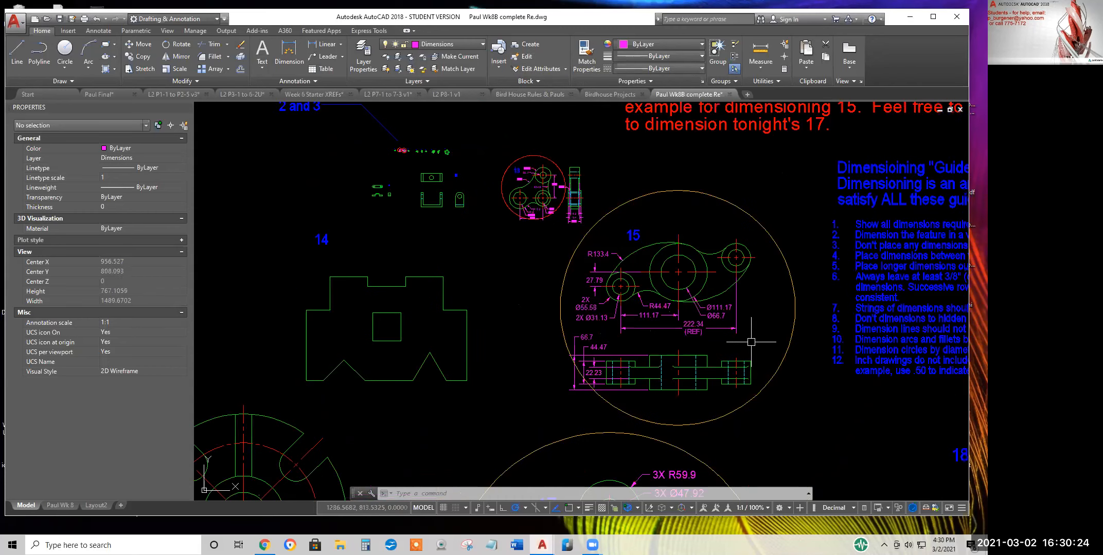
{"action": "mouse_move", "coordinate": [761, 315]}
{"action": "middle_mouse_down"}
{"action": "mouse_move", "coordinate": [355, 318]}
{"action": "mouse_move", "coordinate": [396, 344]}
{"action": "middle_mouse_up"}
{"action": "scroll", "coordinate": [799, 329], "scroll_direction": "down", "scroll_amount": 3}
{"action": "middle_click_drag", "start_coordinate": [799, 329], "coordinate": [766, 291]}
{"action": "scroll", "coordinate": [782, 309], "scroll_direction": "up", "scroll_amount": 1}
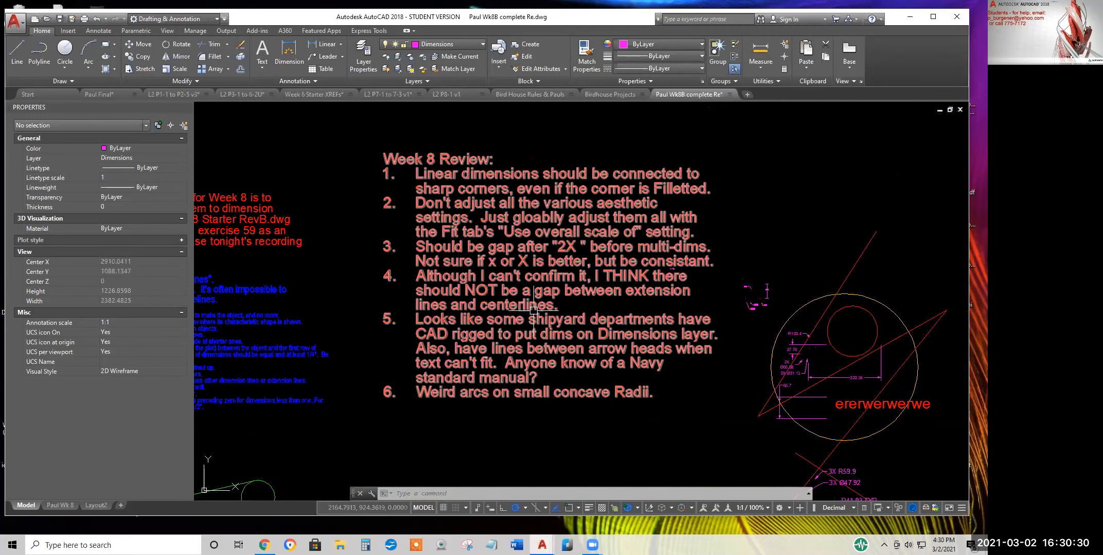
{"action": "scroll", "coordinate": [618, 296], "scroll_direction": "up", "scroll_amount": 2}
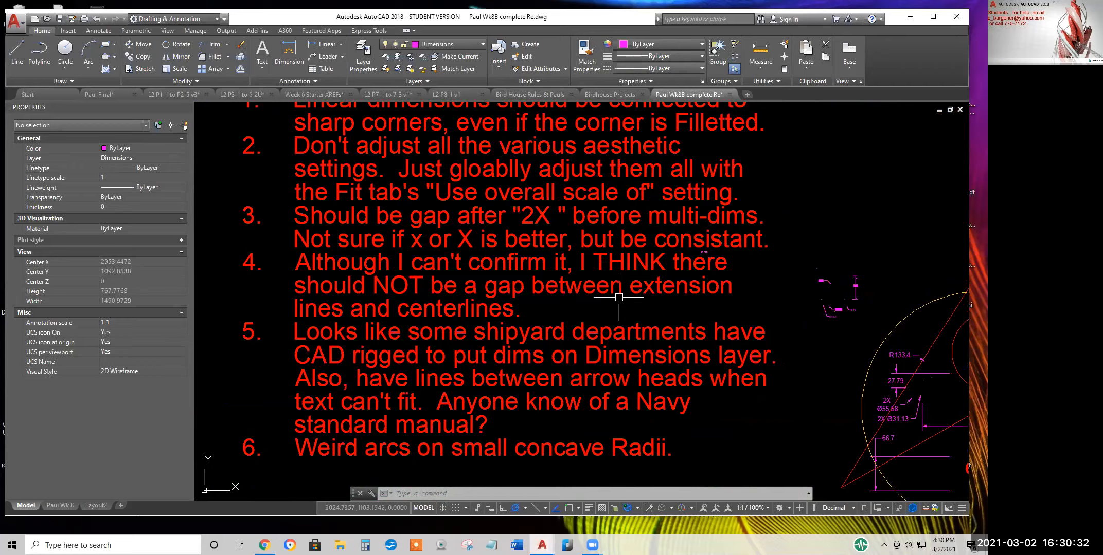
{"action": "scroll", "coordinate": [618, 297], "scroll_direction": "down", "scroll_amount": 2}
{"action": "scroll", "coordinate": [370, 332], "scroll_direction": "down", "scroll_amount": 1}
Pan across the sheet and zoom into part 15's left hole and its 27.79 dimension
{"action": "middle_click_drag", "start_coordinate": [375, 340], "coordinate": [714, 308]}
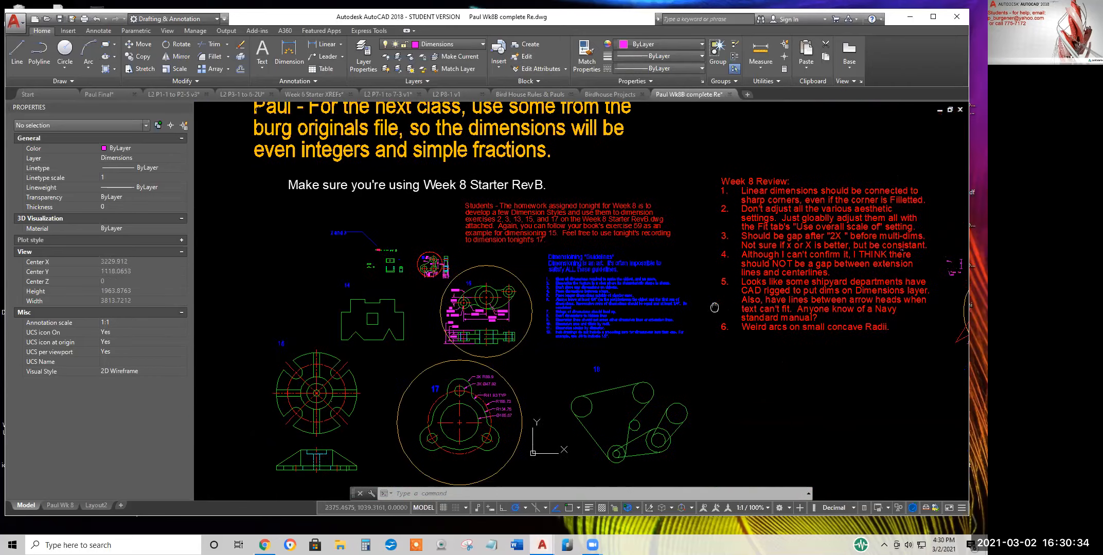
{"action": "scroll", "coordinate": [555, 319], "scroll_direction": "up", "scroll_amount": 2}
{"action": "scroll", "coordinate": [556, 308], "scroll_direction": "up", "scroll_amount": 4}
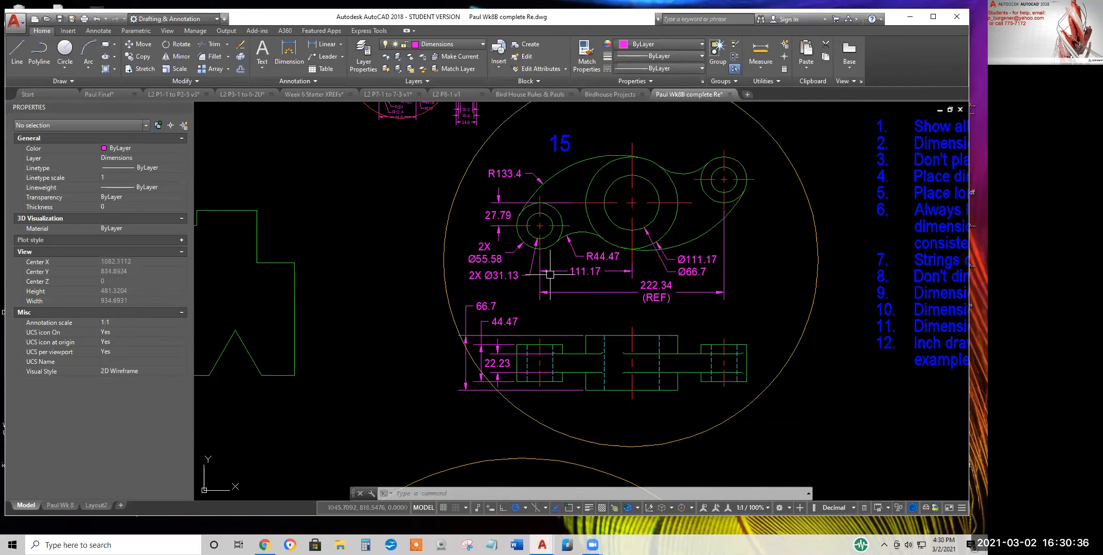
{"action": "scroll", "coordinate": [486, 262], "scroll_direction": "up", "scroll_amount": 4}
{"action": "middle_click_drag", "start_coordinate": [508, 226], "coordinate": [537, 278]}
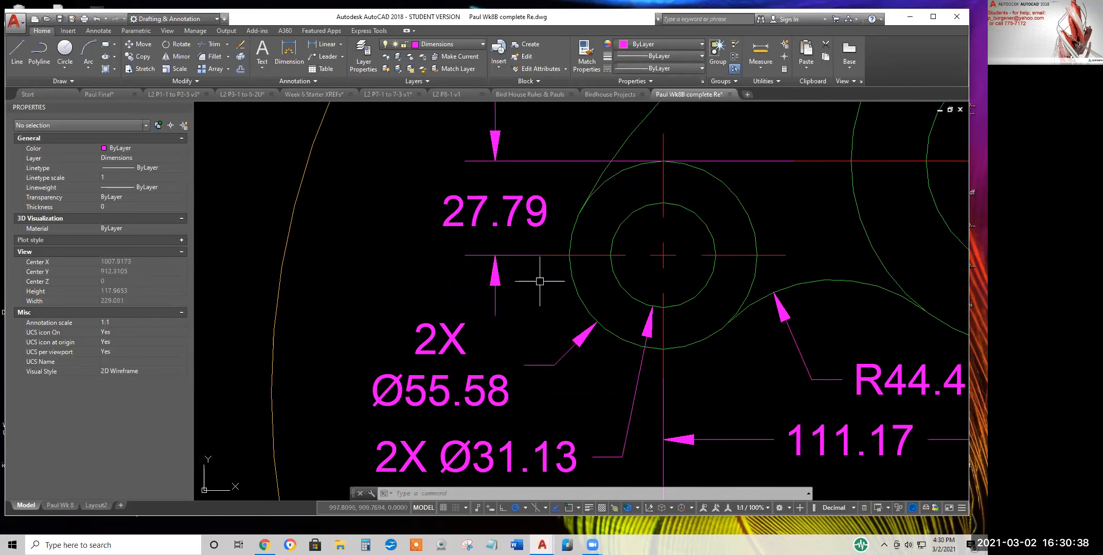
{"action": "scroll", "coordinate": [530, 270], "scroll_direction": "up", "scroll_amount": 2}
Select the 27.79 dimension and try stretching its end grip, cancelling each attempt
{"action": "left_click", "coordinate": [498, 239]}
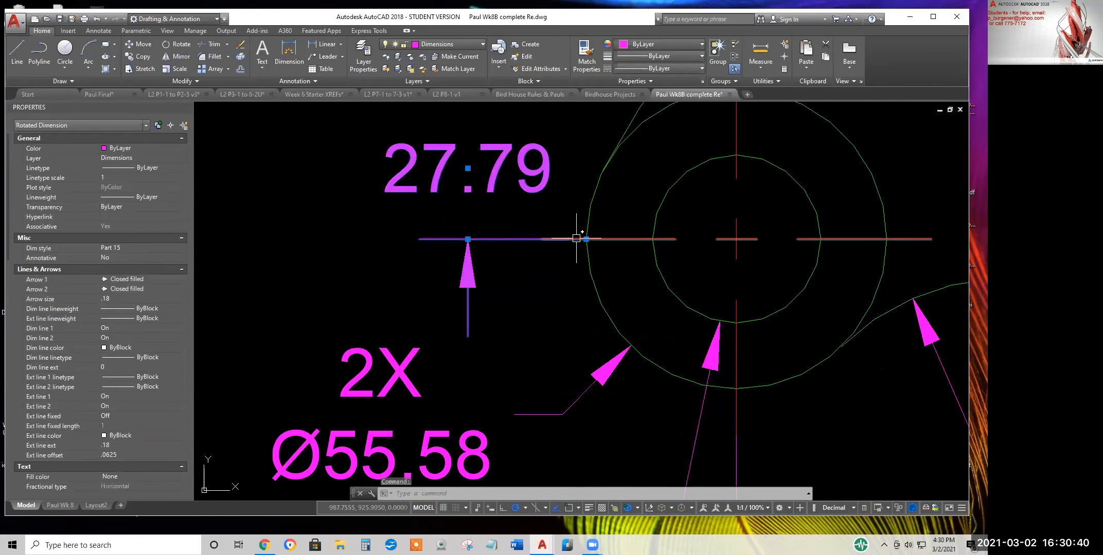
{"action": "left_click", "coordinate": [587, 240]}
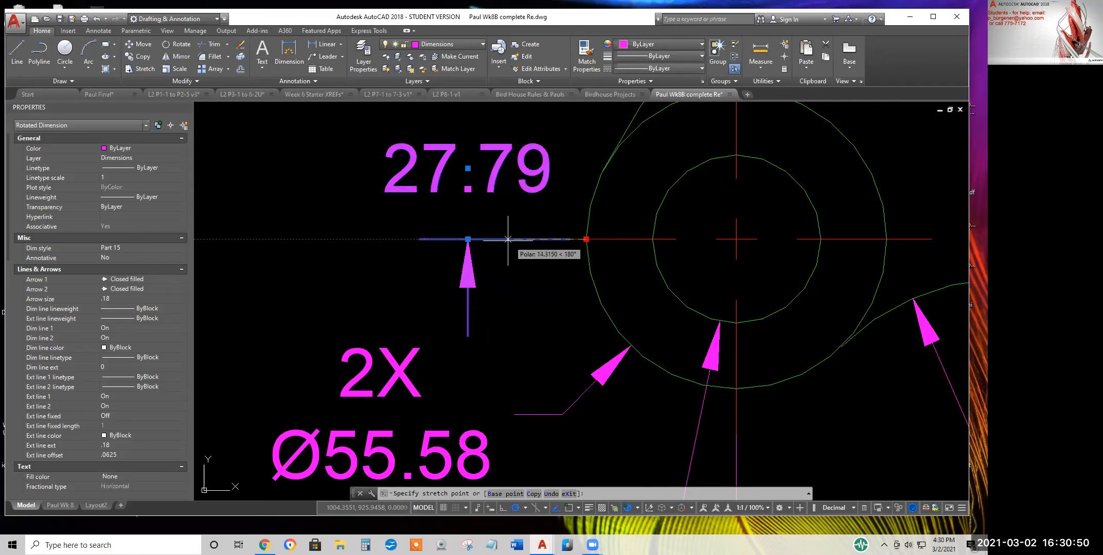
{"action": "key", "text": "Escape"}
{"action": "key", "text": "Escape"}
{"action": "key", "text": "Escape"}
{"action": "left_click", "coordinate": [562, 239]}
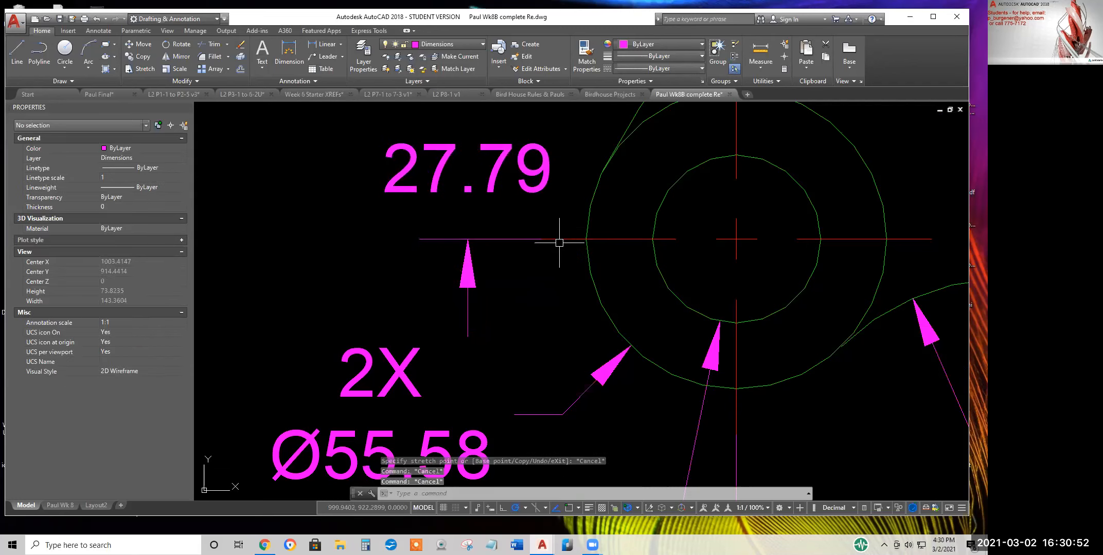
{"action": "key", "text": "Escape"}
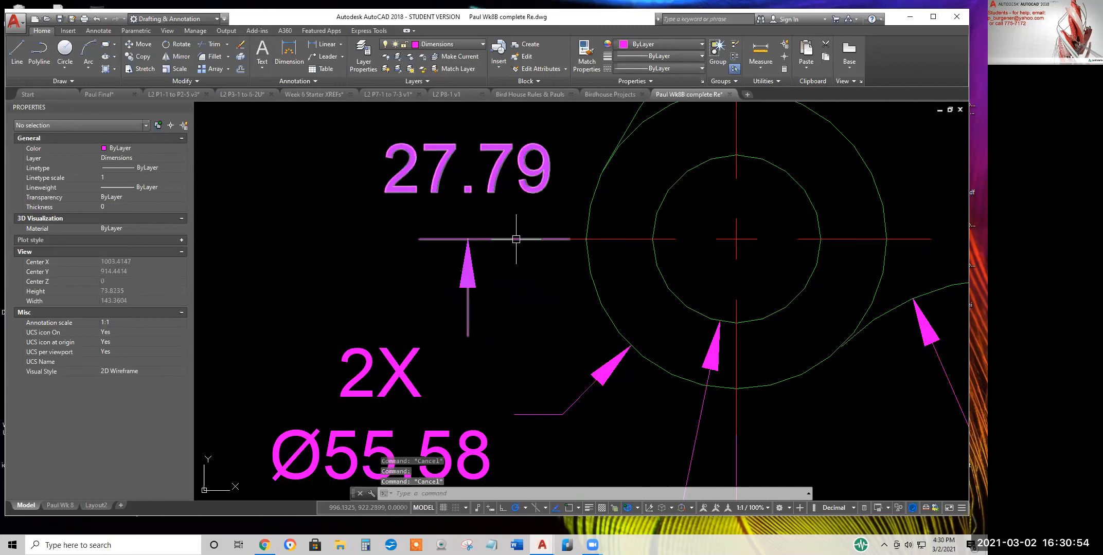
{"action": "left_click", "coordinate": [580, 240]}
{"action": "left_click", "coordinate": [586, 239]}
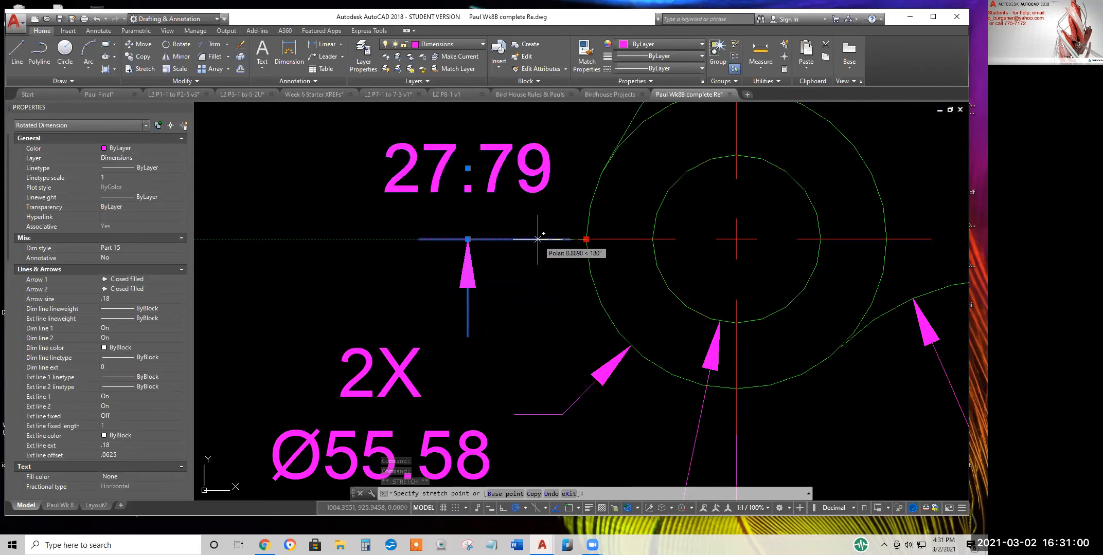
{"action": "key", "text": "Escape"}
{"action": "key", "text": "Escape"}
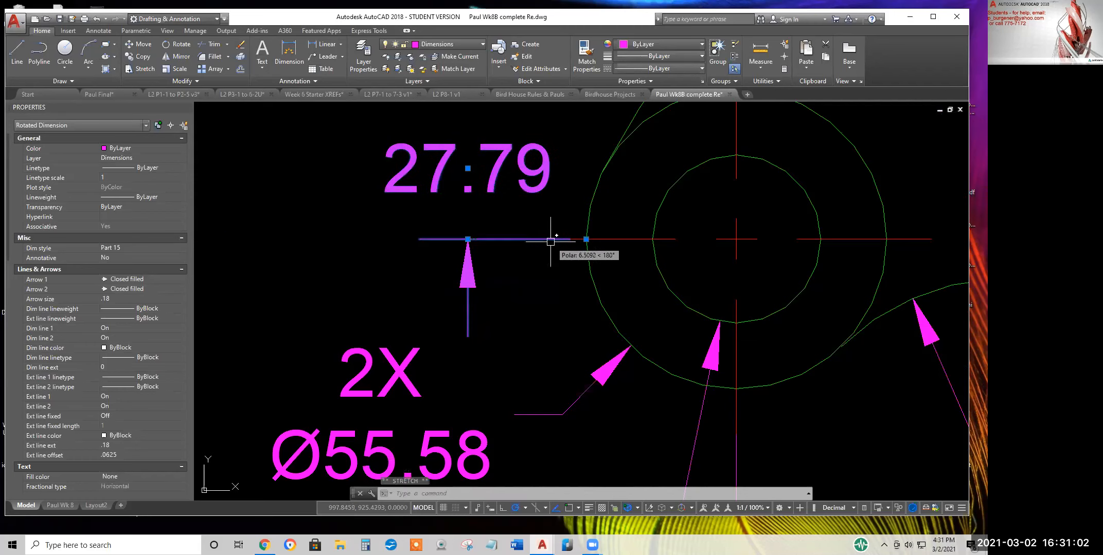
{"action": "scroll", "coordinate": [719, 334], "scroll_direction": "down", "scroll_amount": 2}
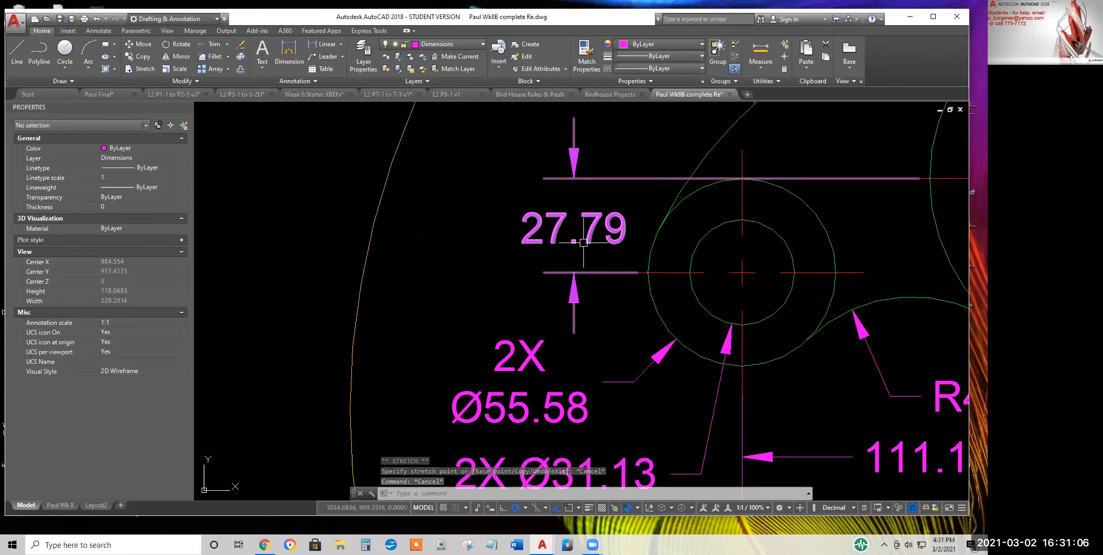
Move the 27.79 text and dimension line left and pull its end point toward the hole
{"action": "left_click", "coordinate": [591, 229]}
{"action": "left_click", "coordinate": [573, 228]}
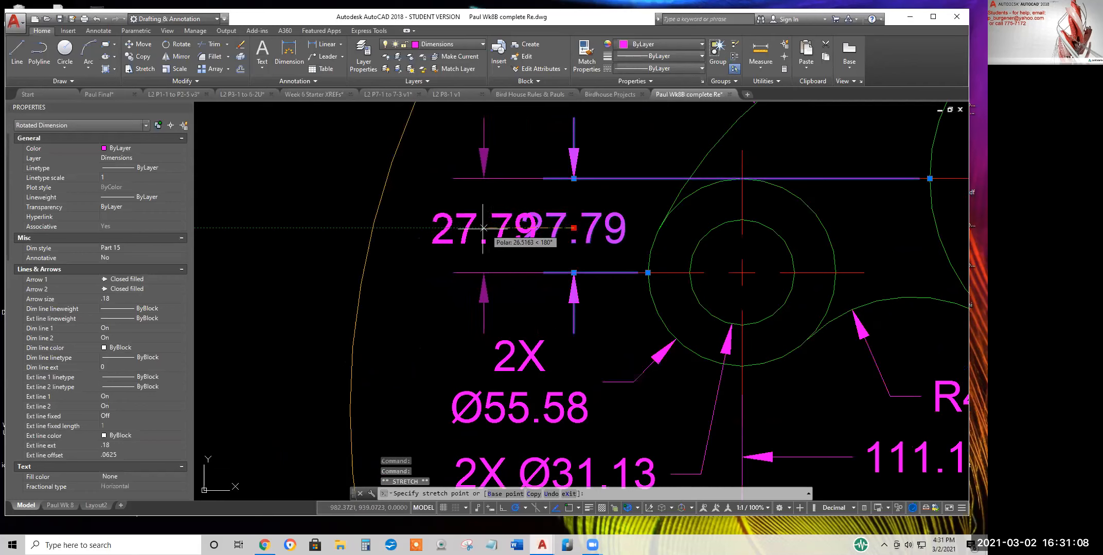
{"action": "left_click", "coordinate": [478, 227]}
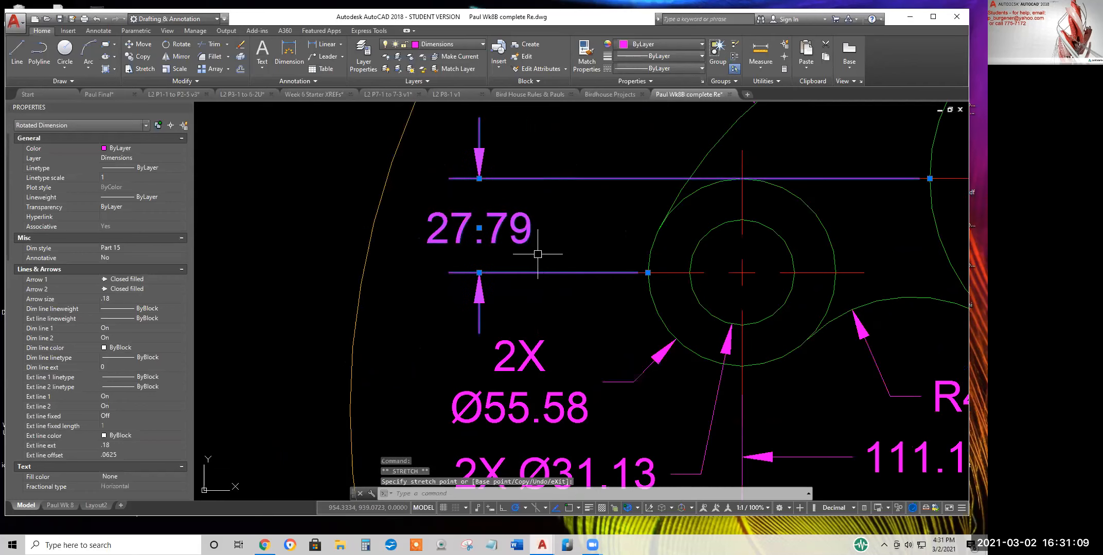
{"action": "left_click", "coordinate": [647, 272]}
{"action": "left_click", "coordinate": [545, 272]}
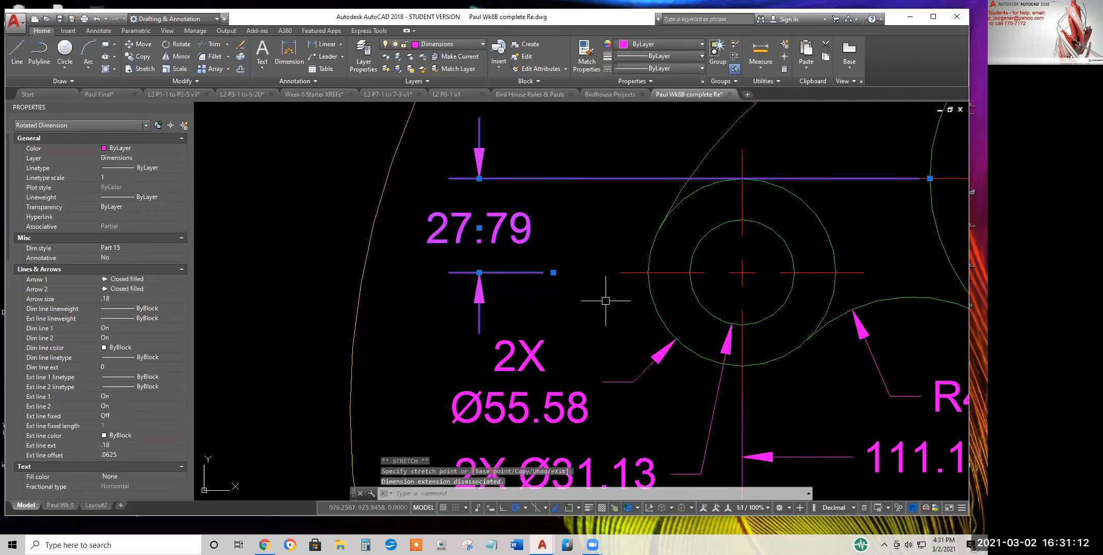
{"action": "key", "text": "Escape"}
With object snap on, stretch the 27.79 extension line to the new point
{"action": "left_click", "coordinate": [542, 274]}
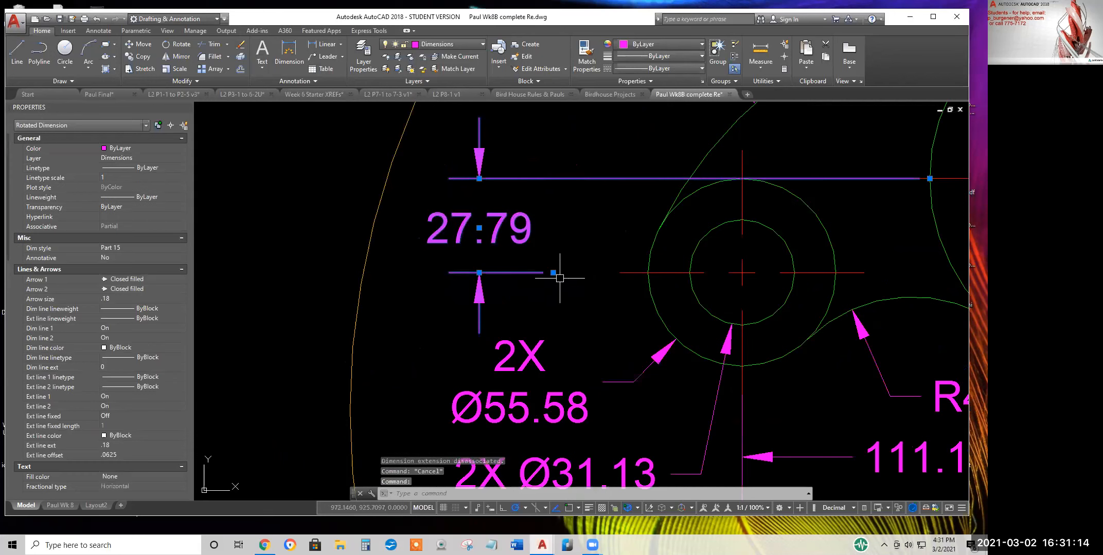
{"action": "left_click", "coordinate": [553, 273]}
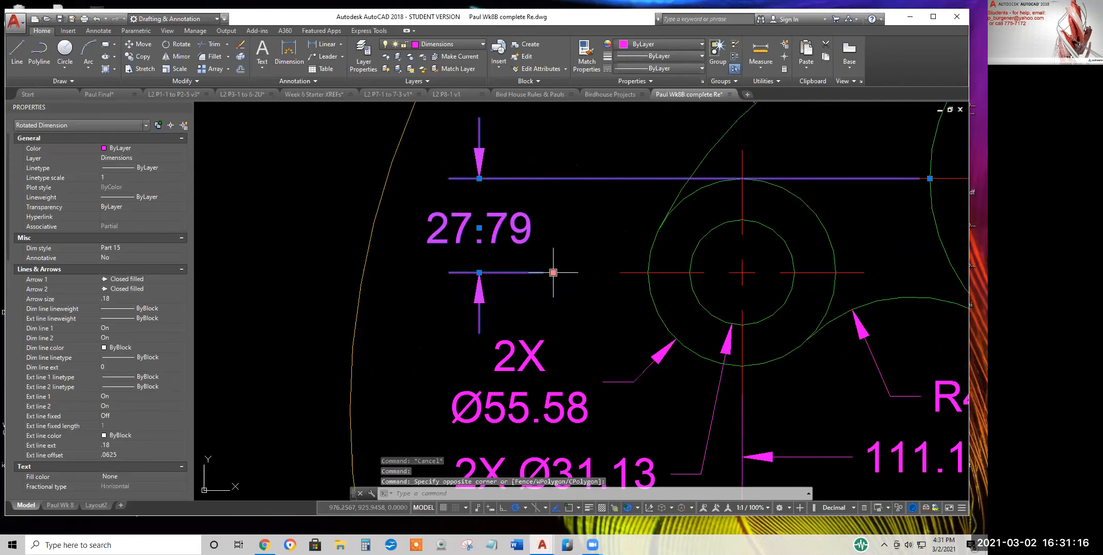
{"action": "left_click", "coordinate": [552, 272]}
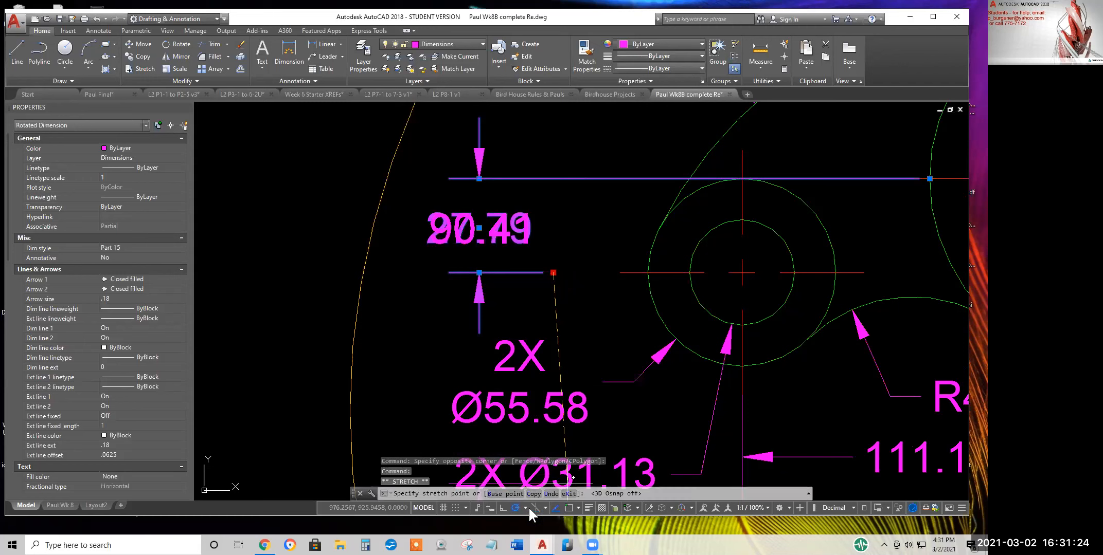
{"action": "left_click", "coordinate": [570, 507]}
{"action": "left_click", "coordinate": [620, 272]}
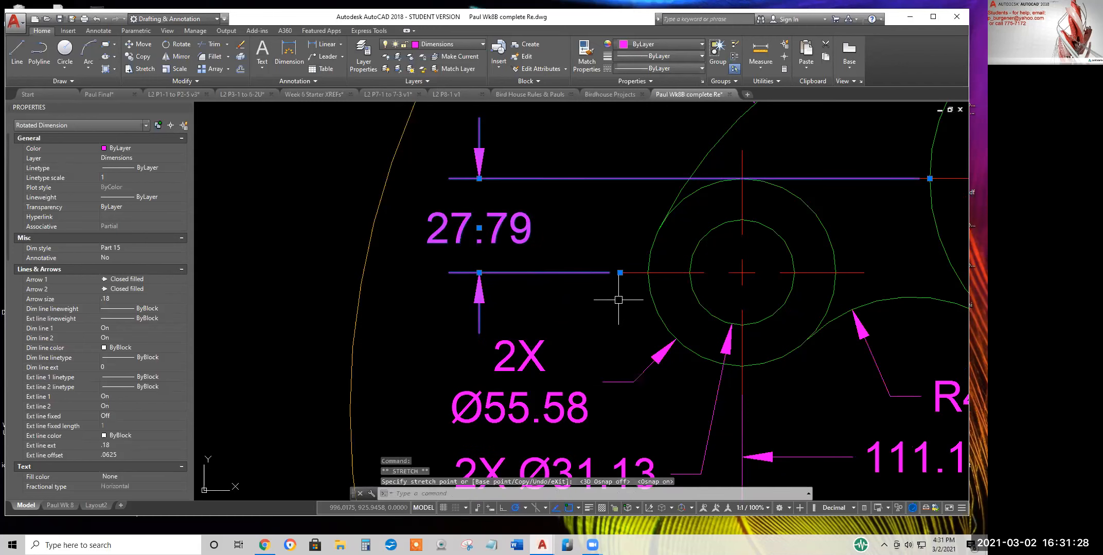
{"action": "scroll", "coordinate": [628, 276], "scroll_direction": "up", "scroll_amount": 4}
{"action": "key", "text": "Escape"}
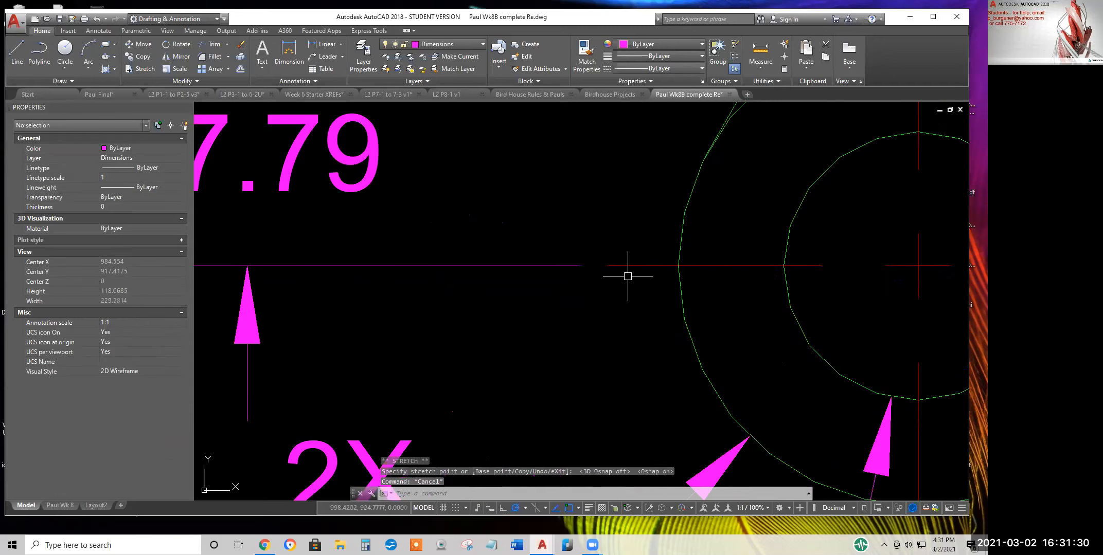
{"action": "scroll", "coordinate": [592, 305], "scroll_direction": "down", "scroll_amount": 2}
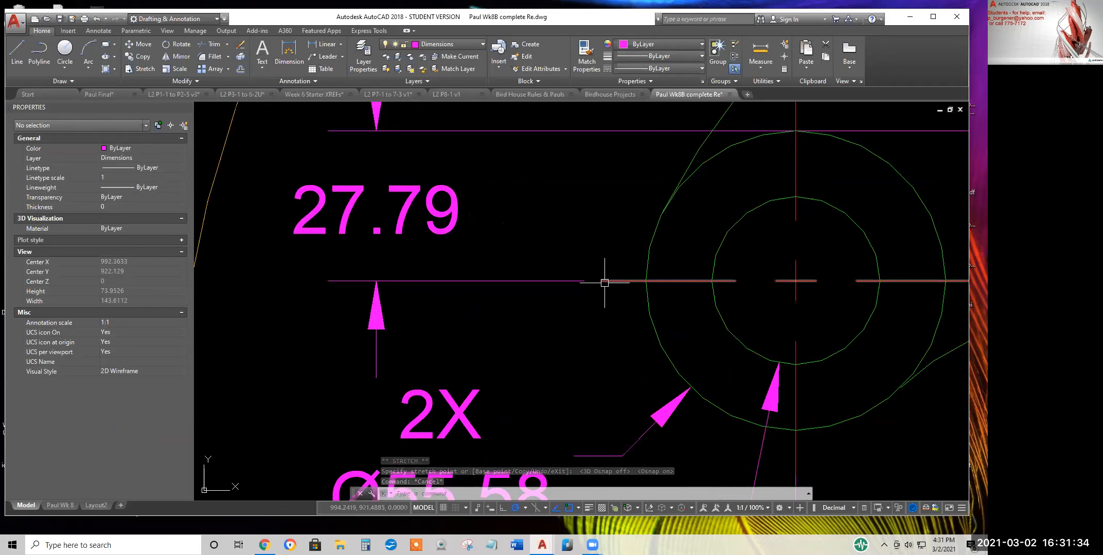
Reselect the 27.79 dimension and the red centreline to check the stretched extension line
{"action": "left_click", "coordinate": [558, 281]}
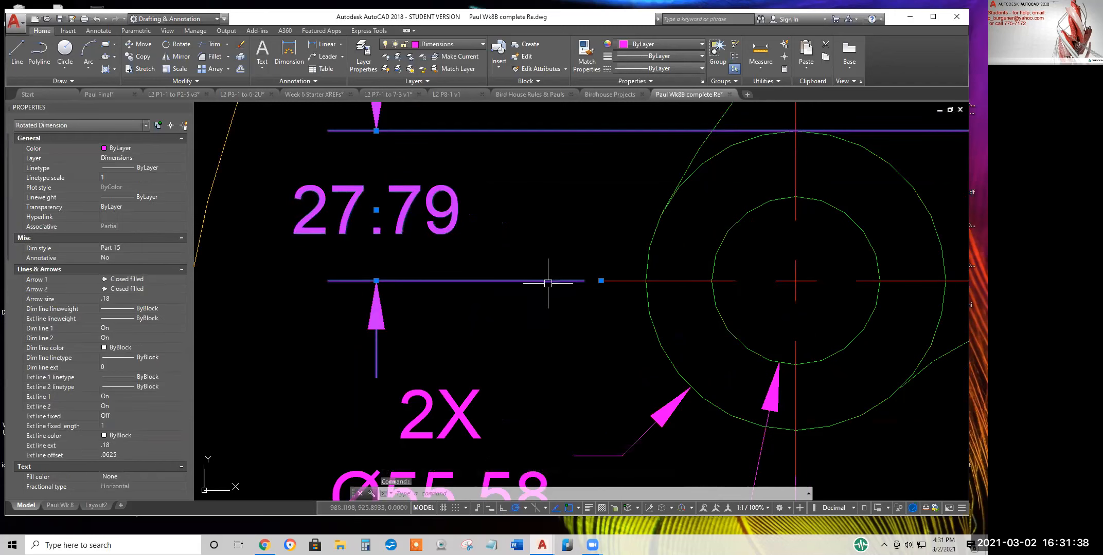
{"action": "left_click", "coordinate": [600, 281]}
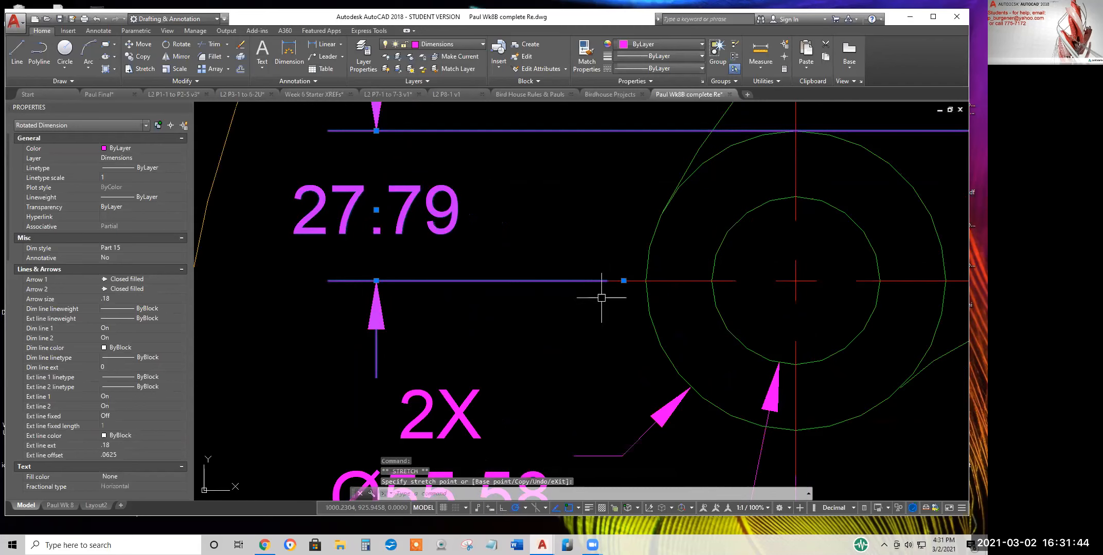
{"action": "key", "text": "Escape"}
{"action": "left_click", "coordinate": [545, 276]}
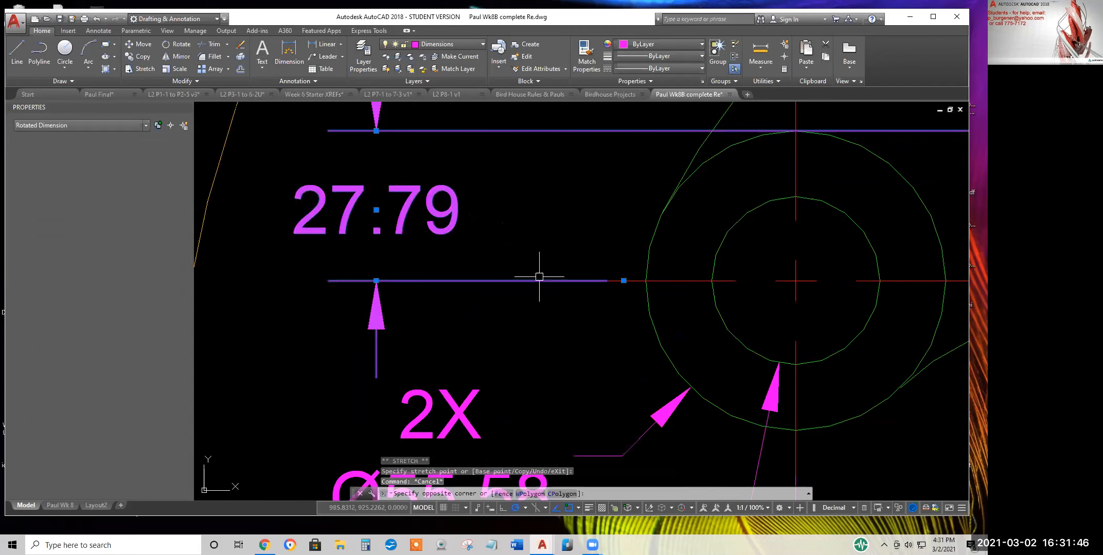
{"action": "left_click", "coordinate": [539, 277]}
{"action": "key", "text": "Escape"}
{"action": "left_click", "coordinate": [656, 280]}
{"action": "key", "text": "Escape"}
{"action": "left_click", "coordinate": [571, 282]}
{"action": "key", "text": "Escape"}
{"action": "left_click", "coordinate": [668, 282]}
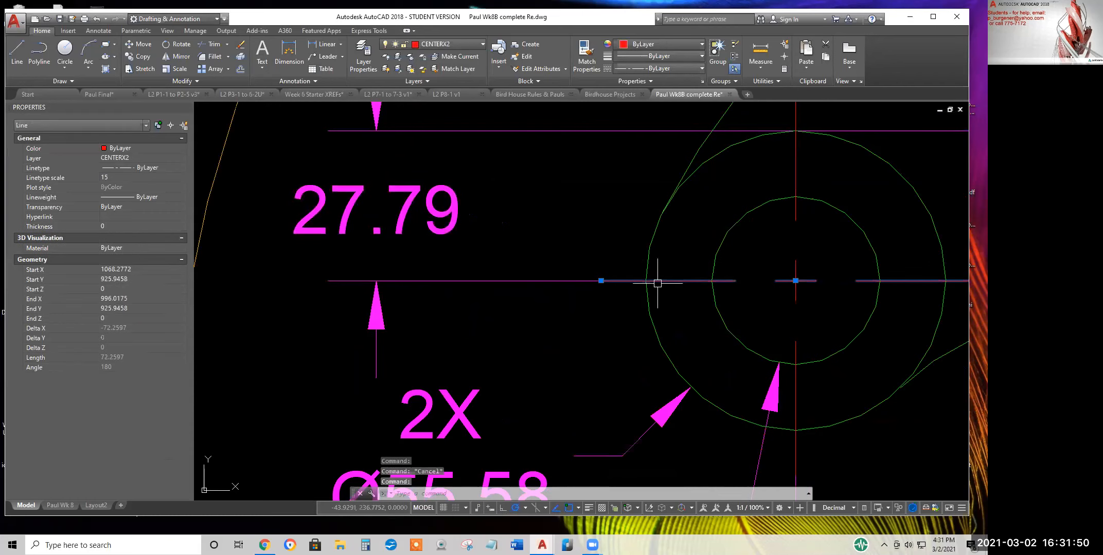
{"action": "left_click", "coordinate": [574, 279]}
{"action": "left_click", "coordinate": [624, 280]}
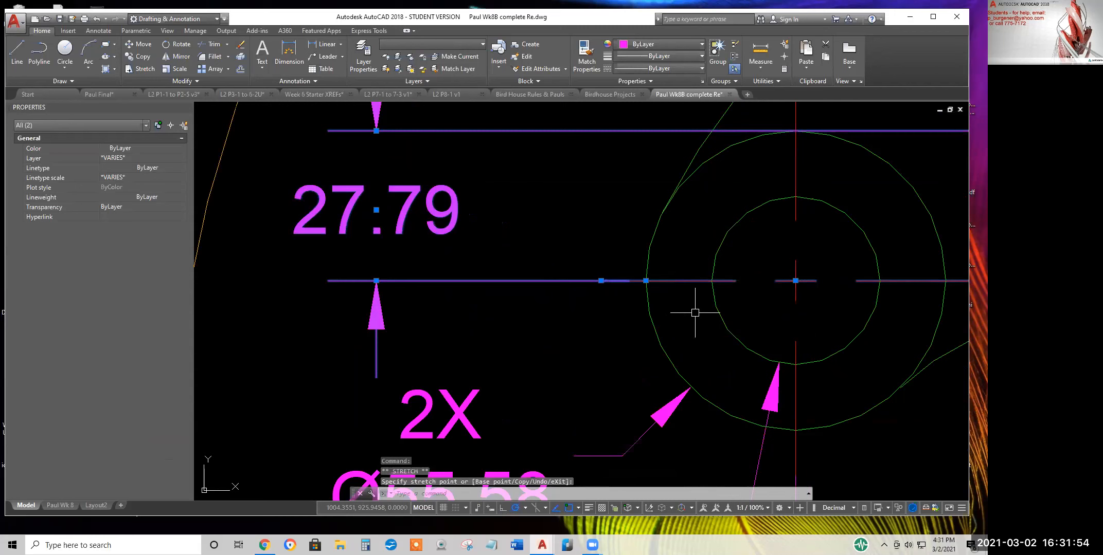
{"action": "key", "text": "Escape"}
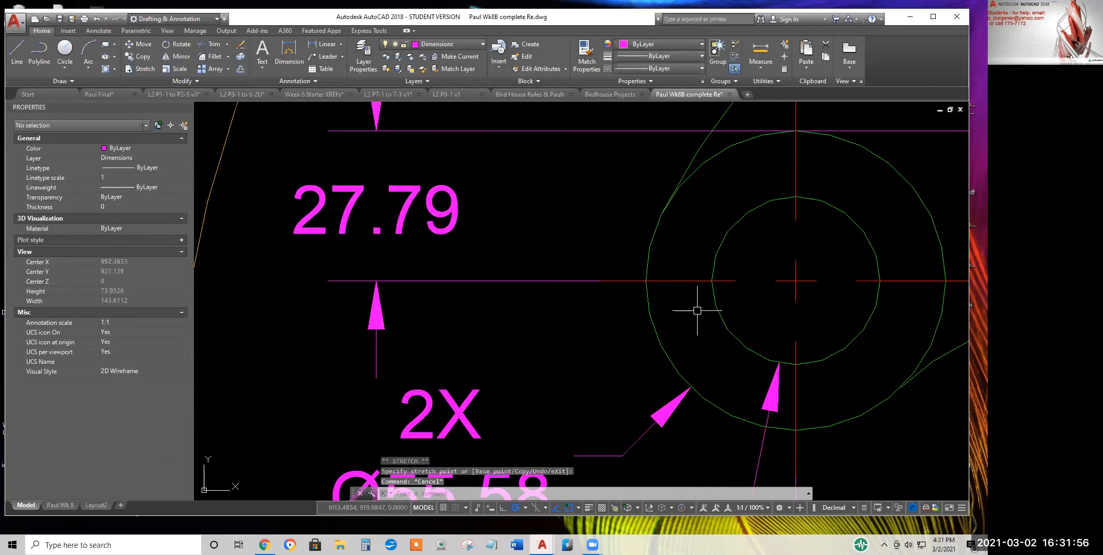
{"action": "left_click", "coordinate": [585, 296]}
{"action": "left_click", "coordinate": [556, 266]}
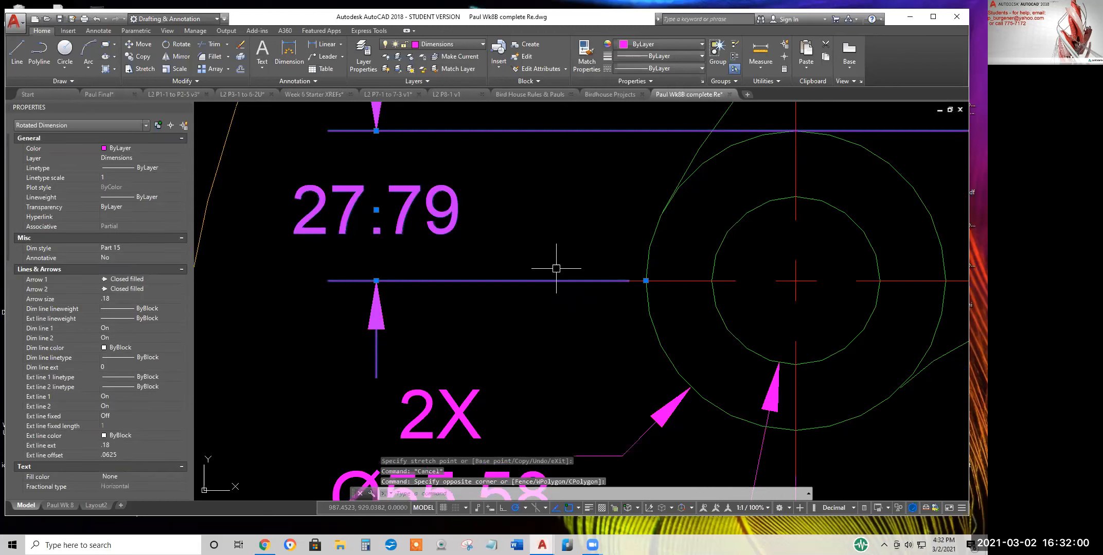
{"action": "key", "text": "Escape"}
{"action": "left_click", "coordinate": [617, 281]}
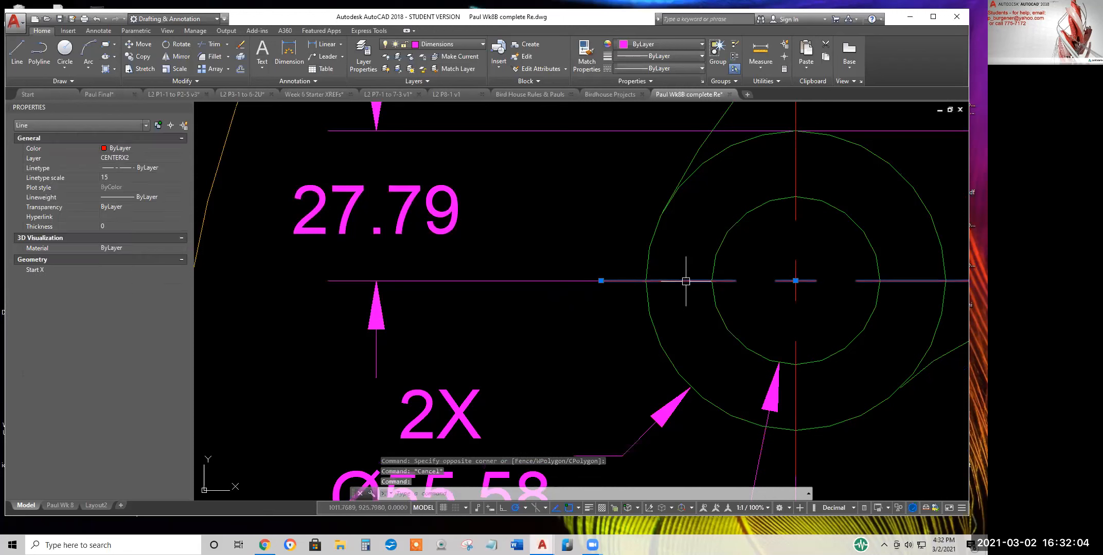
{"action": "key", "text": "Escape"}
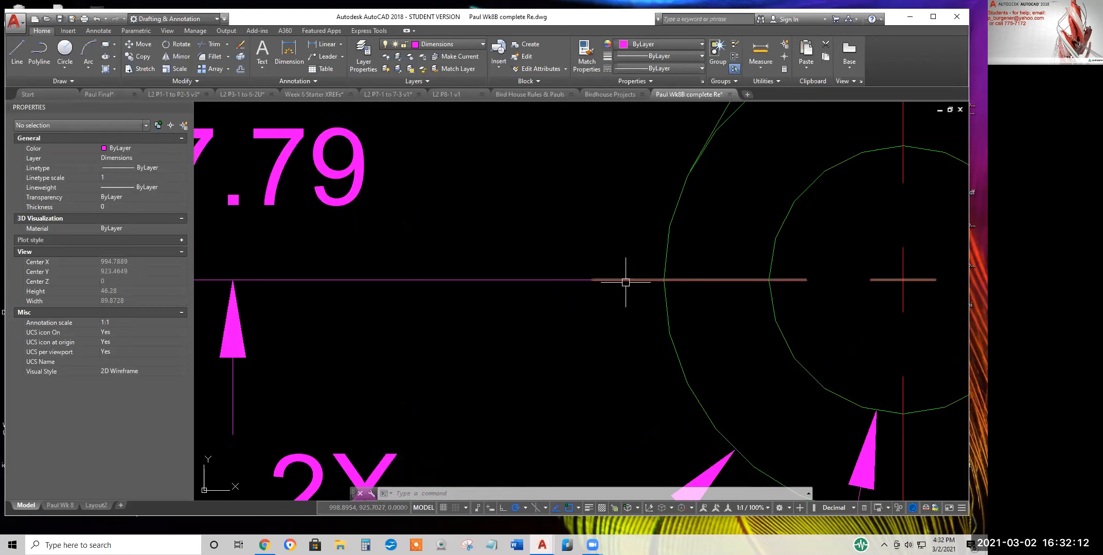
{"action": "scroll", "coordinate": [567, 280], "scroll_direction": "down", "scroll_amount": 6}
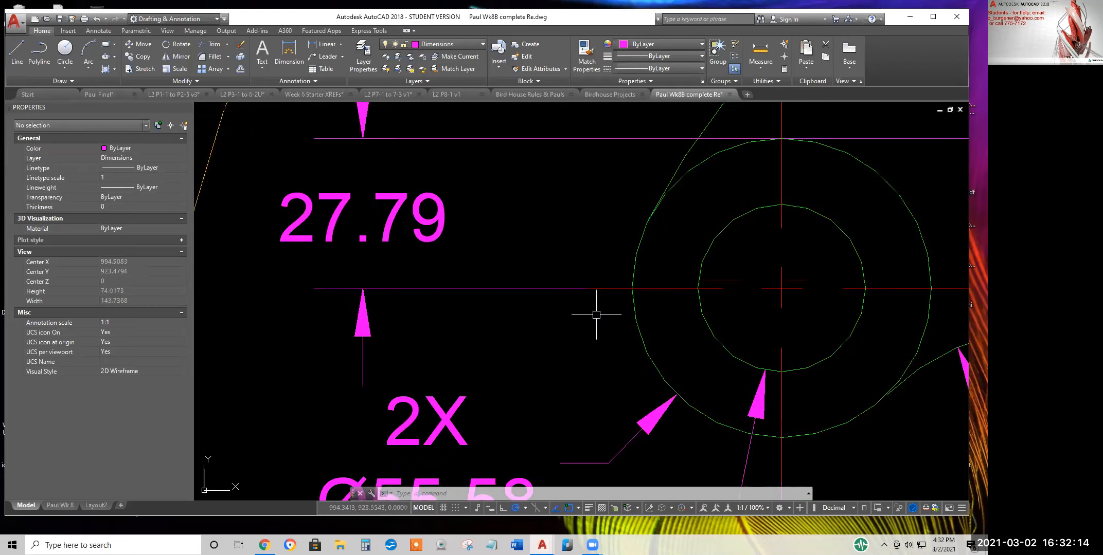
{"action": "scroll", "coordinate": [604, 323], "scroll_direction": "down", "scroll_amount": 1}
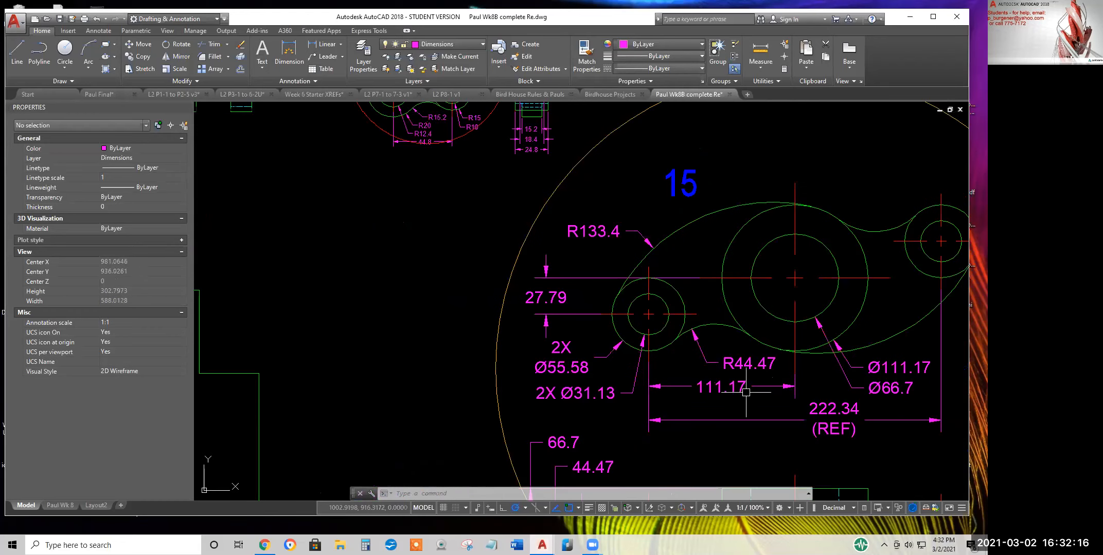
{"action": "scroll", "coordinate": [599, 317], "scroll_direction": "down", "scroll_amount": 1}
{"action": "scroll", "coordinate": [600, 317], "scroll_direction": "down", "scroll_amount": 8}
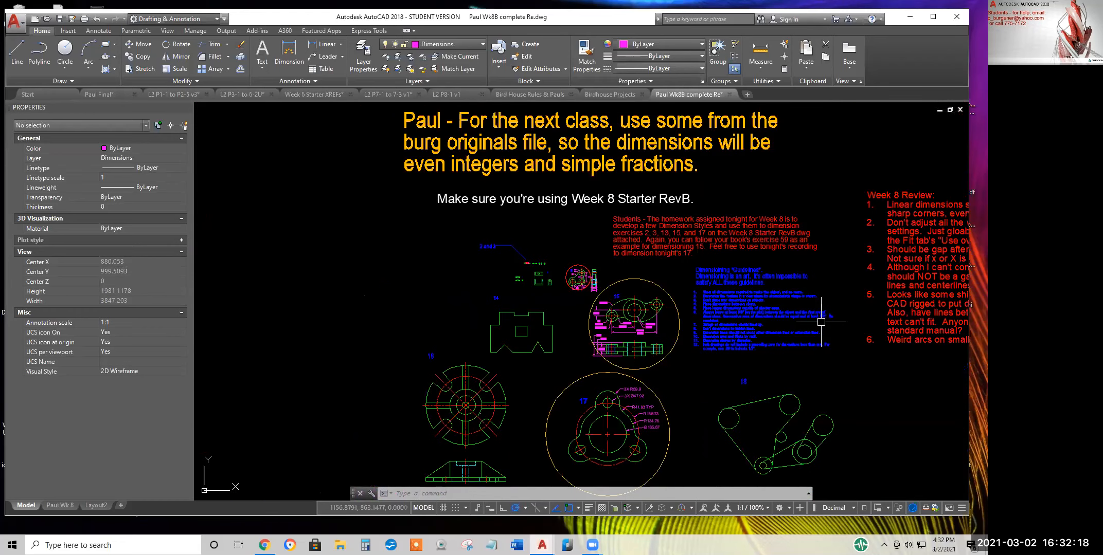
{"action": "mouse_move", "coordinate": [821, 322]}
{"action": "middle_mouse_down"}
{"action": "mouse_move", "coordinate": [715, 314]}
{"action": "mouse_move", "coordinate": [682, 279]}
{"action": "middle_mouse_up"}
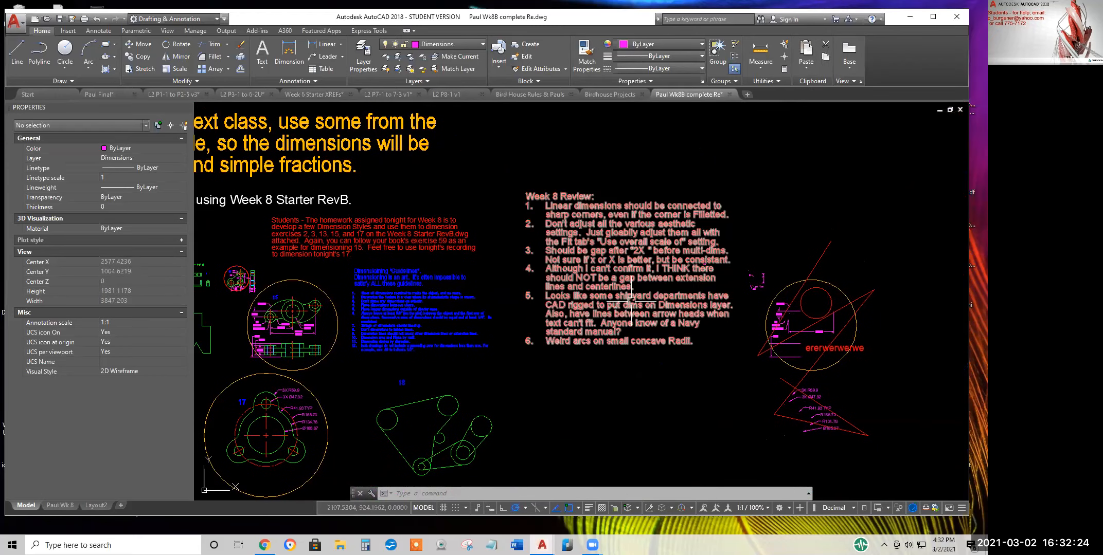
{"action": "scroll", "coordinate": [629, 289], "scroll_direction": "up", "scroll_amount": 5}
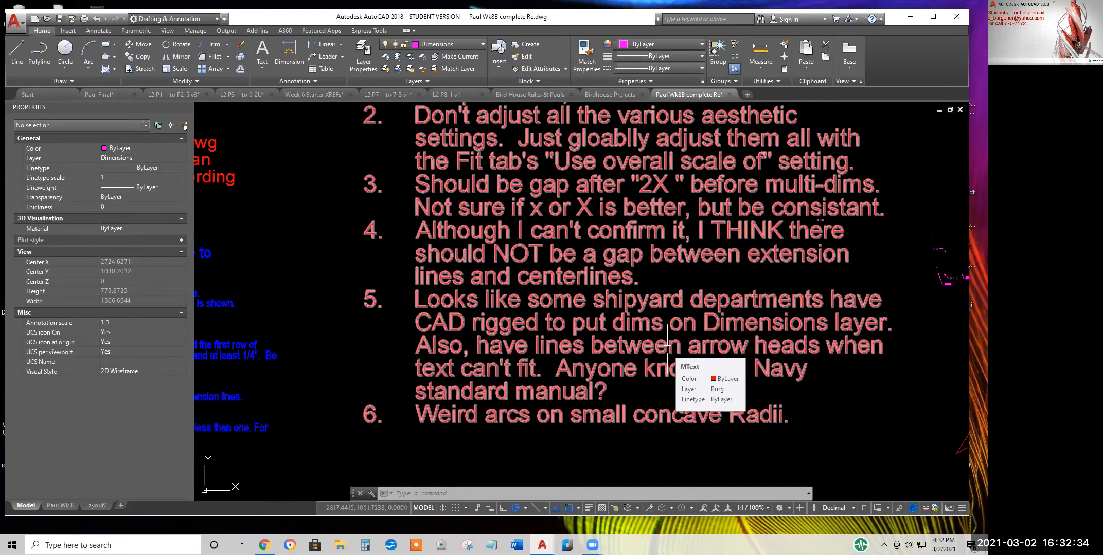
{"action": "scroll", "coordinate": [668, 349], "scroll_direction": "down", "scroll_amount": 4}
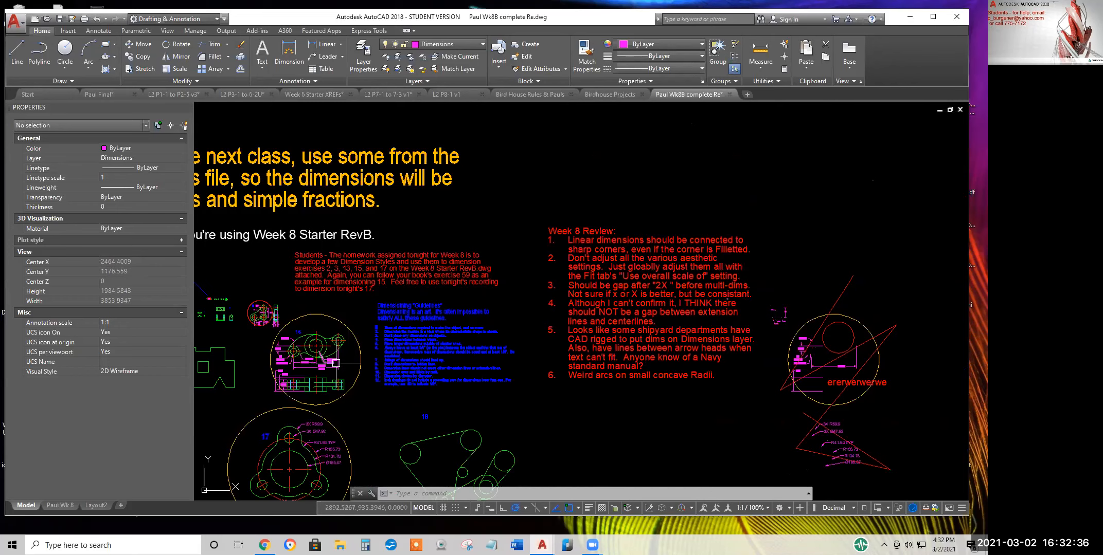
{"action": "middle_click_drag", "start_coordinate": [335, 363], "coordinate": [494, 340]}
{"action": "scroll", "coordinate": [494, 341], "scroll_direction": "up", "scroll_amount": 6}
{"action": "scroll", "coordinate": [494, 340], "scroll_direction": "up", "scroll_amount": 4}
{"action": "scroll", "coordinate": [495, 341], "scroll_direction": "down", "scroll_amount": 4}
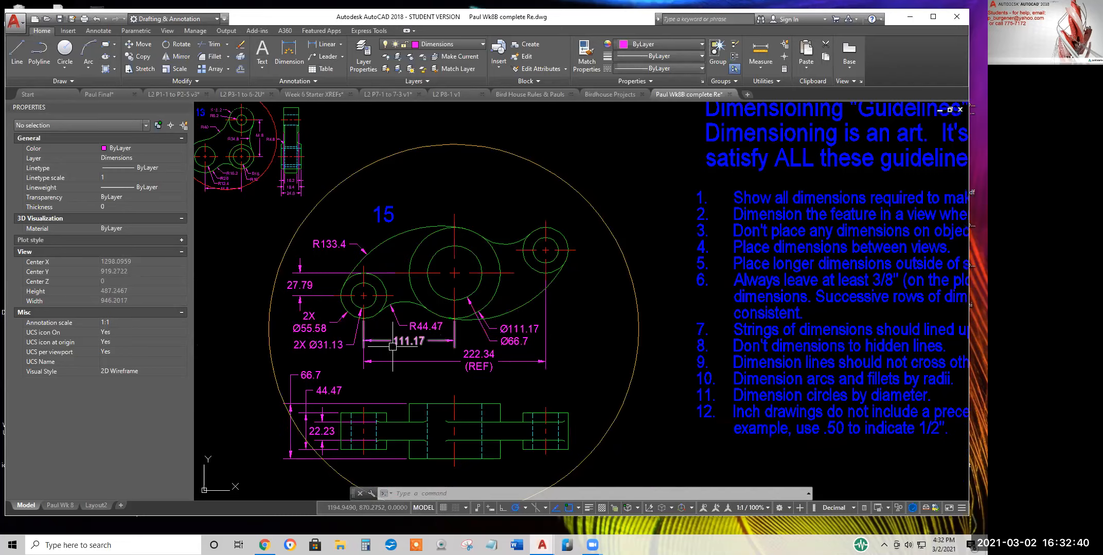
{"action": "middle_click_drag", "start_coordinate": [305, 284], "coordinate": [619, 296]}
Place the 27.79 text left of the small circle, shifting the dimension line right to suit
{"action": "scroll", "coordinate": [621, 295], "scroll_direction": "up", "scroll_amount": 2}
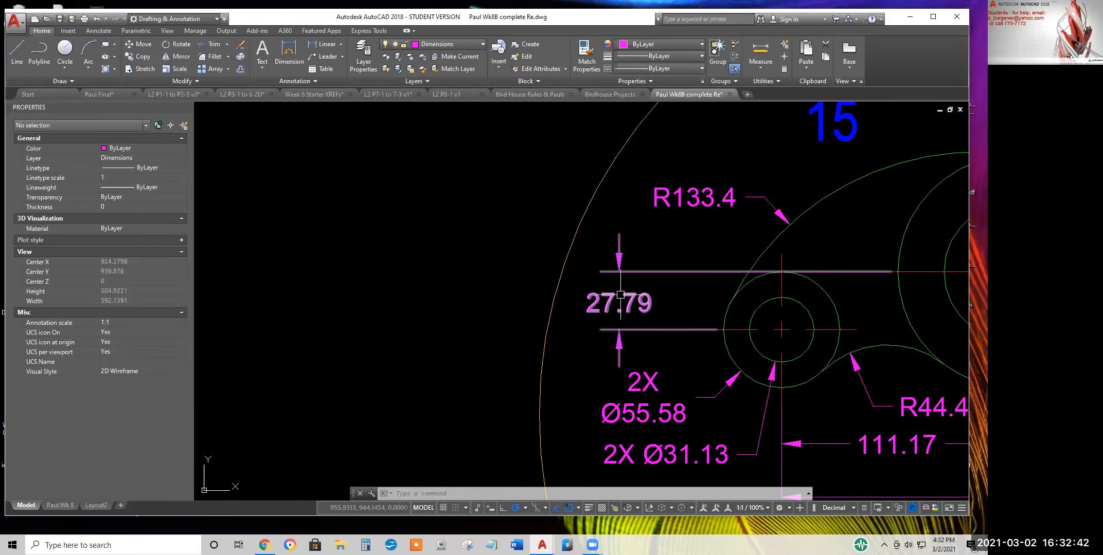
{"action": "left_click", "coordinate": [613, 301]}
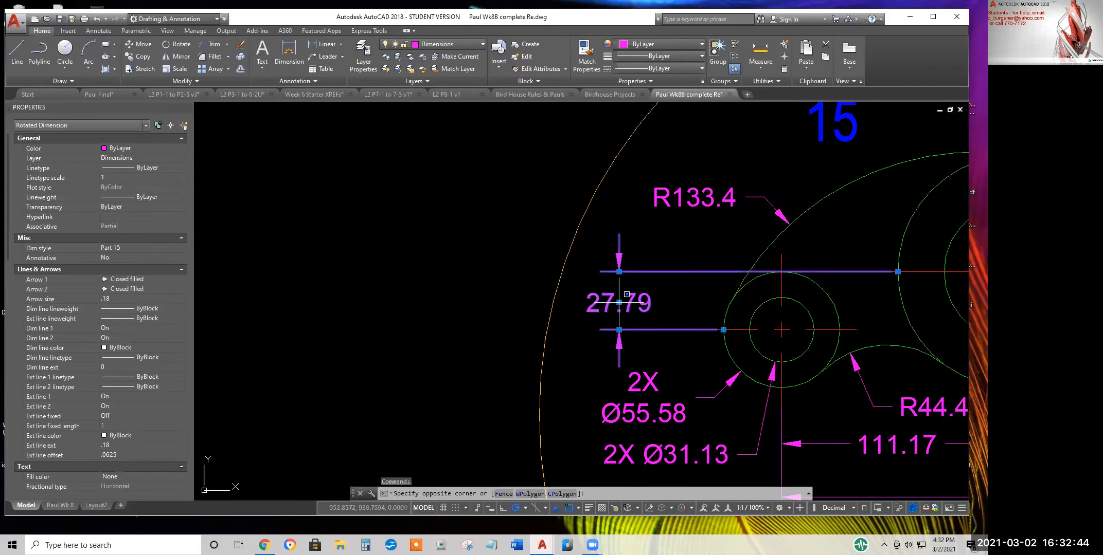
{"action": "left_click", "coordinate": [619, 302]}
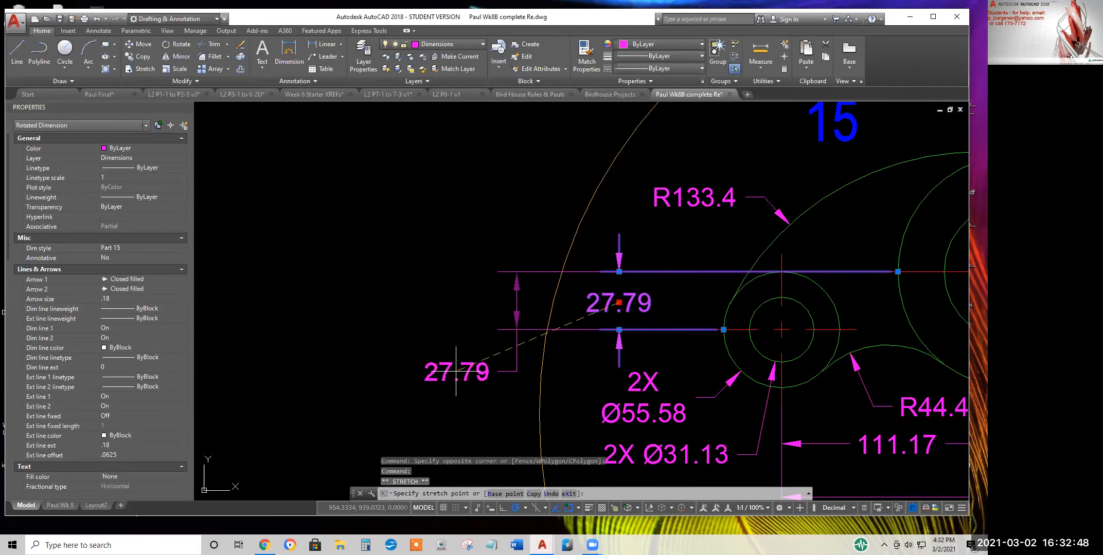
{"action": "left_click", "coordinate": [456, 371]}
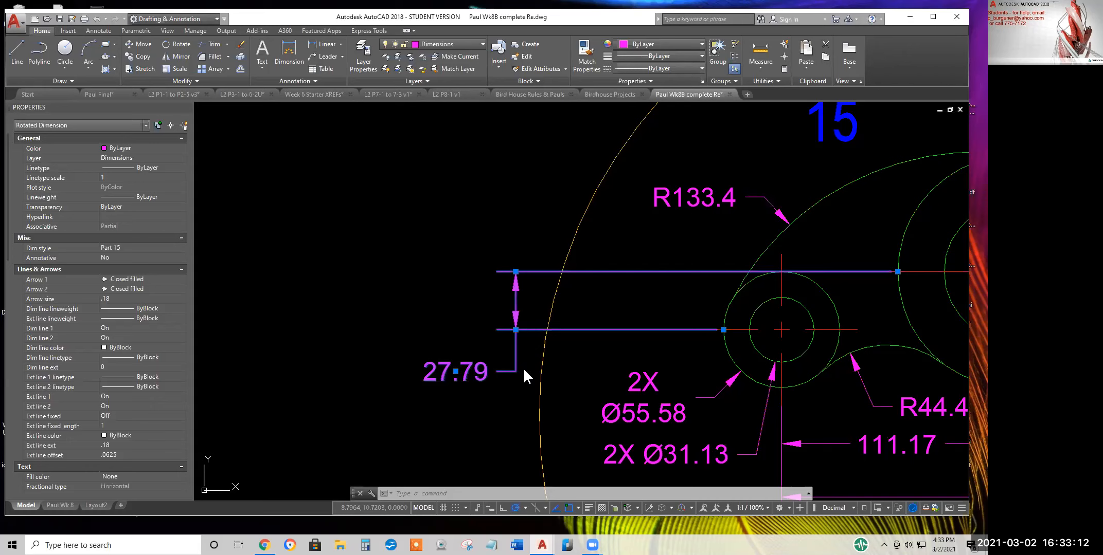
{"action": "left_click", "coordinate": [515, 330]}
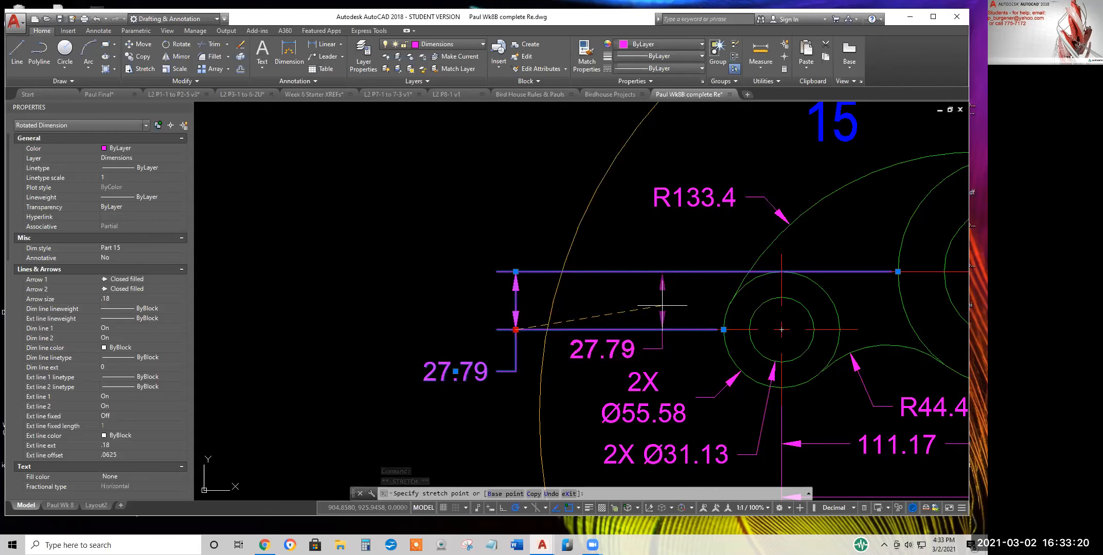
{"action": "left_click", "coordinate": [667, 312]}
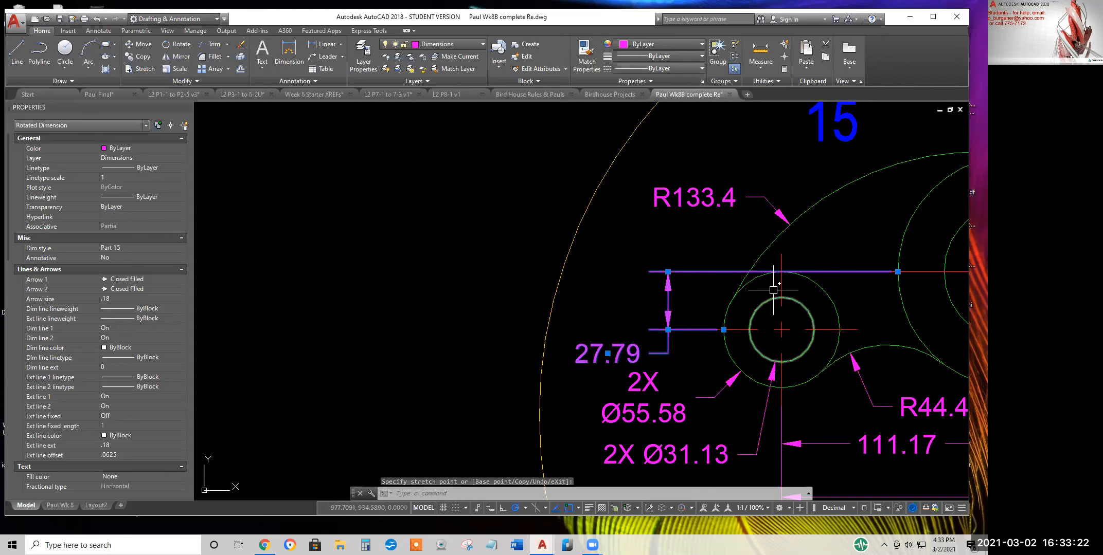
{"action": "left_click", "coordinate": [607, 353]}
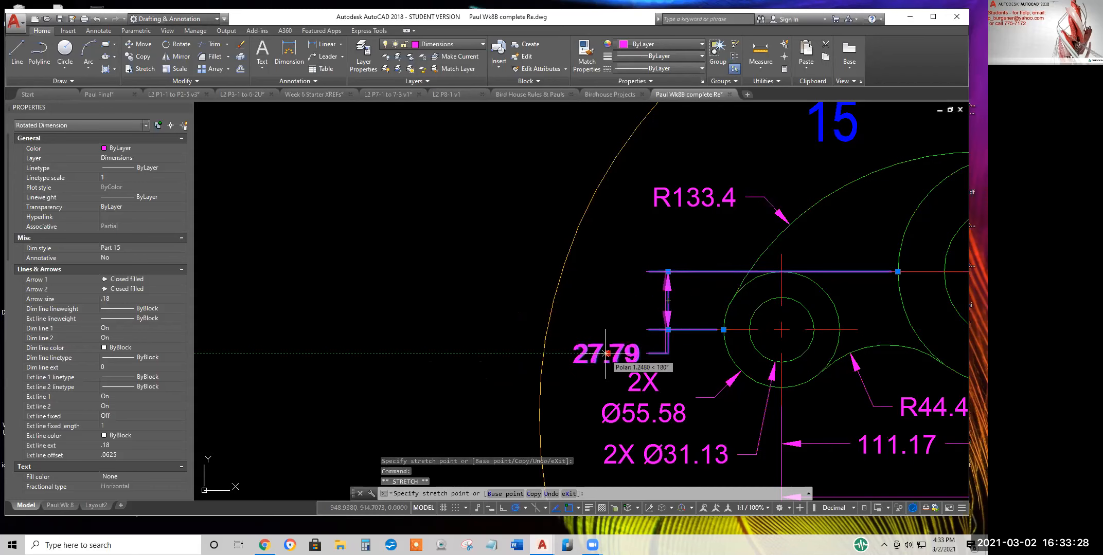
{"action": "left_click", "coordinate": [461, 349]}
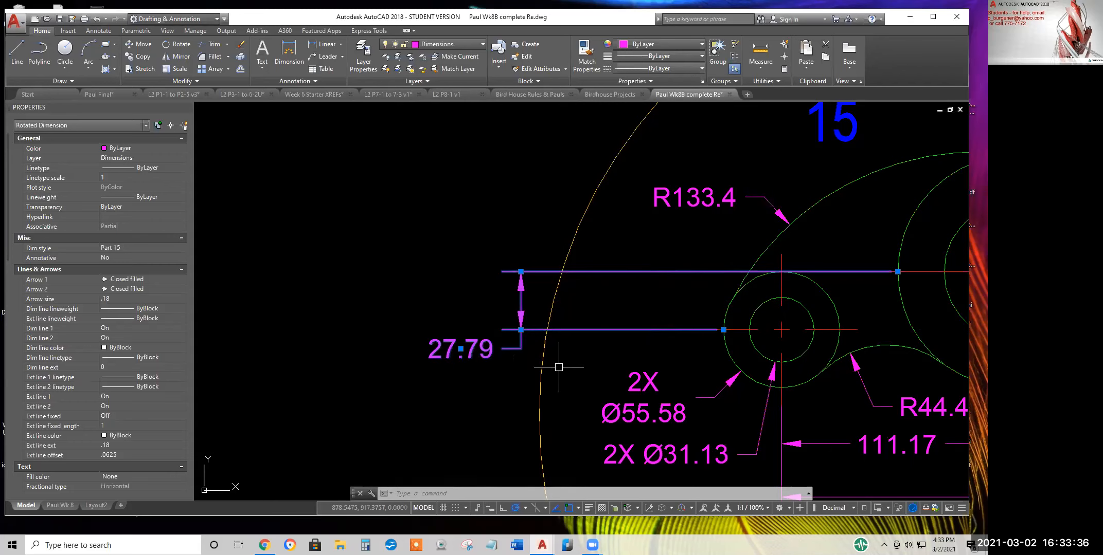
{"action": "left_click", "coordinate": [460, 348]}
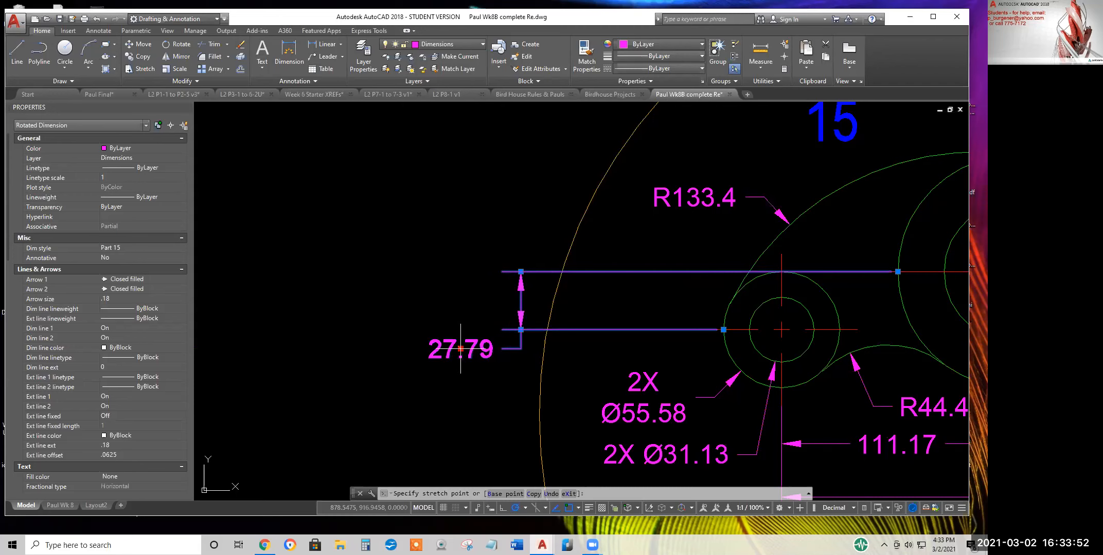
{"action": "key", "text": "Escape"}
{"action": "key", "text": "Escape"}
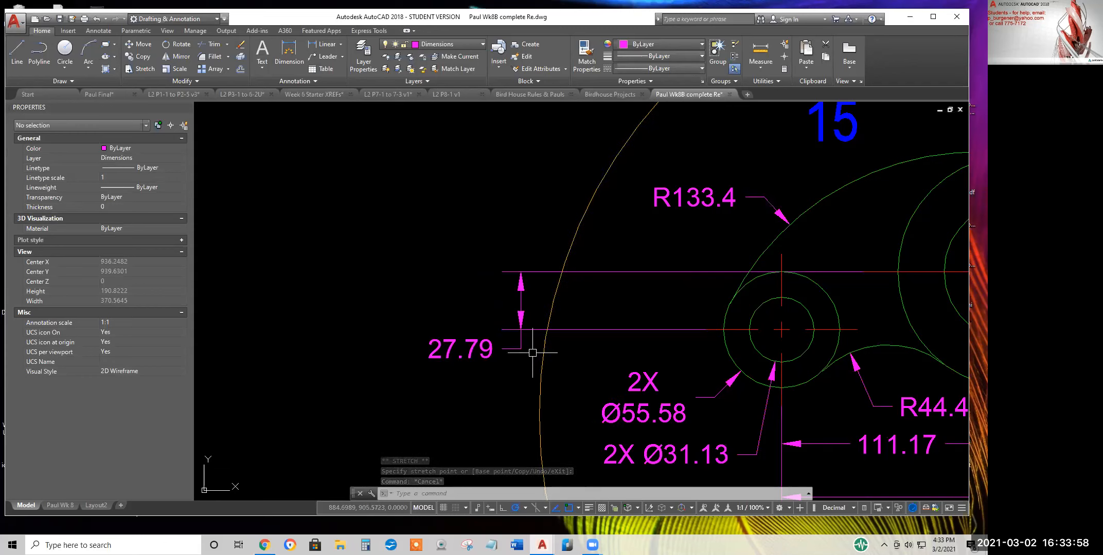
{"action": "left_click", "coordinate": [502, 350]}
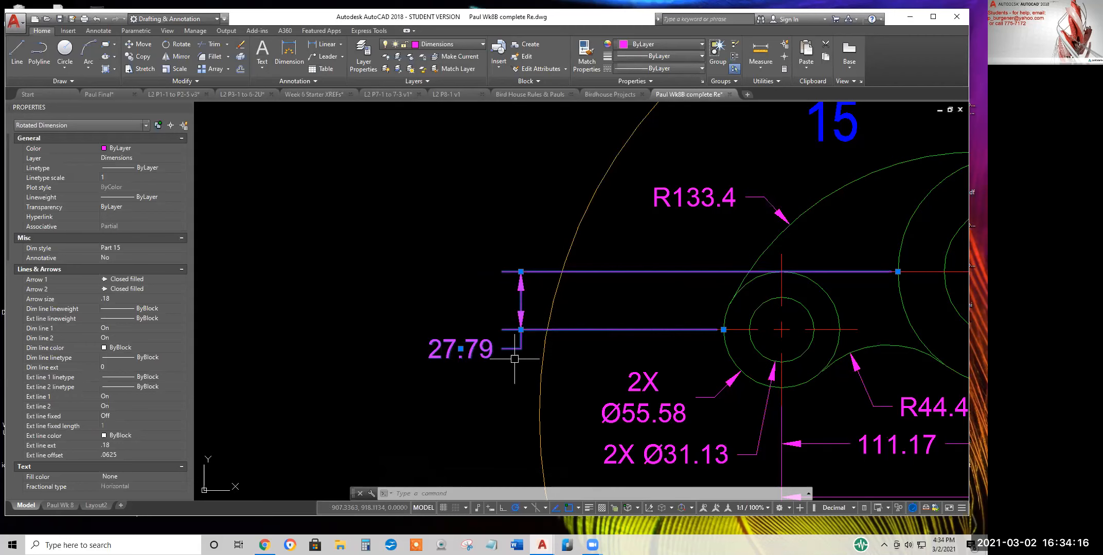
{"action": "key", "text": "Escape"}
{"action": "key", "text": "Escape"}
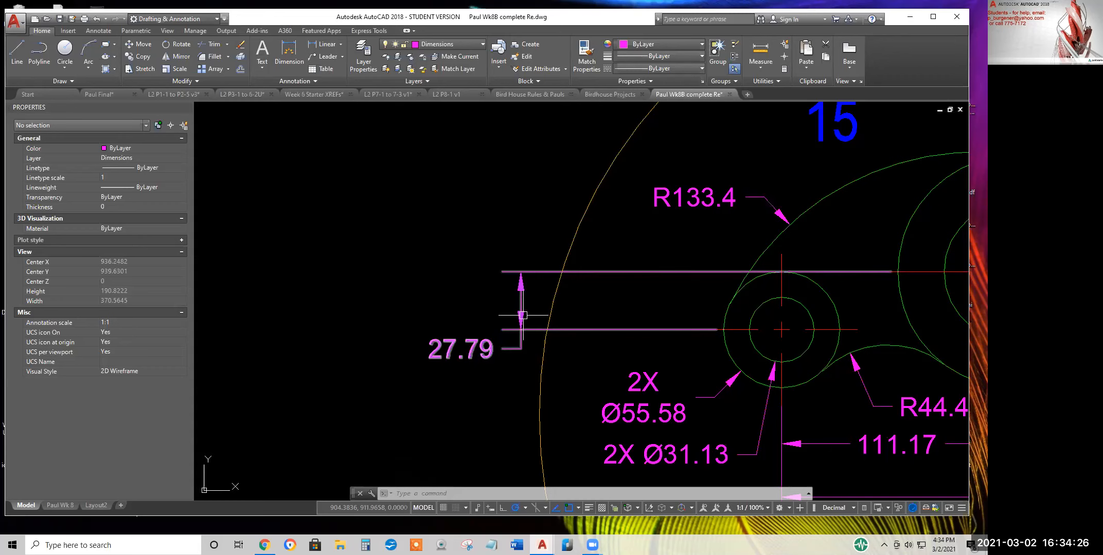
{"action": "scroll", "coordinate": [525, 327], "scroll_direction": "up", "scroll_amount": 4}
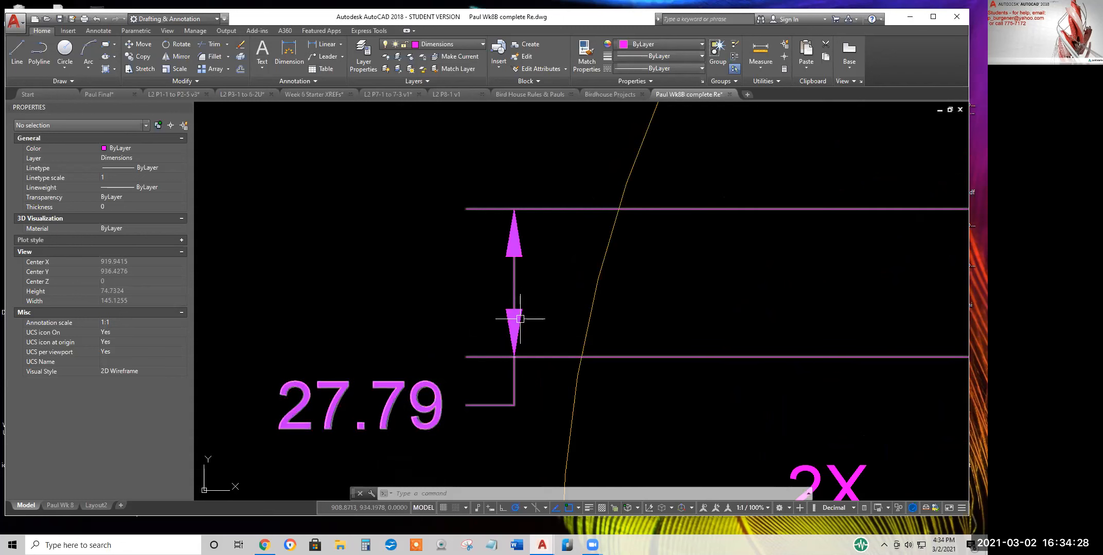
{"action": "scroll", "coordinate": [521, 322], "scroll_direction": "down", "scroll_amount": 4}
{"action": "key", "text": "Escape"}
{"action": "key", "text": "Escape"}
{"action": "key", "text": "Escape"}
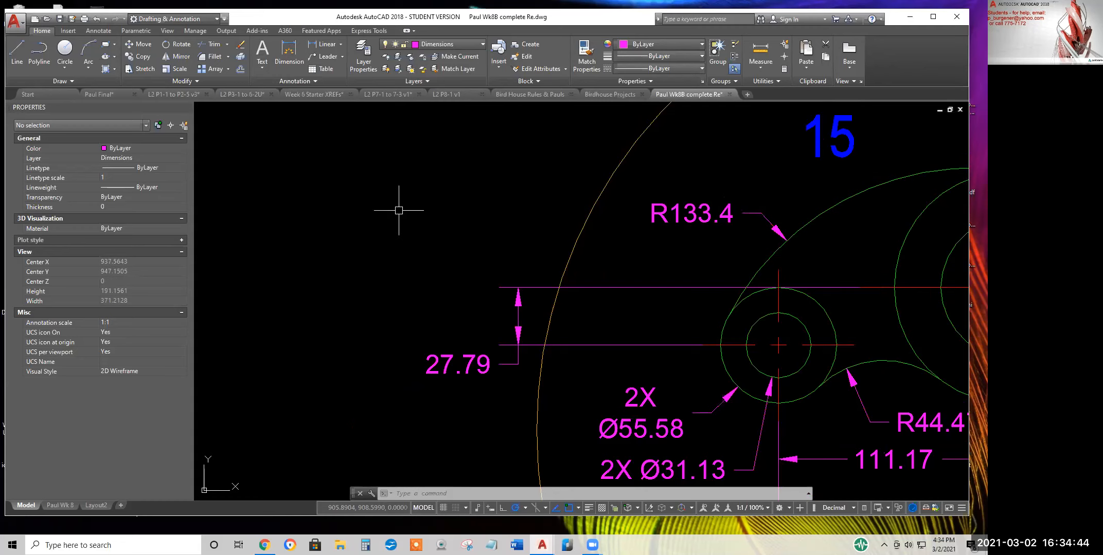
{"action": "left_click", "coordinate": [242, 55]}
Explode the 27.79 dimension and move its text above the upper extension line
{"action": "left_click", "coordinate": [473, 356]}
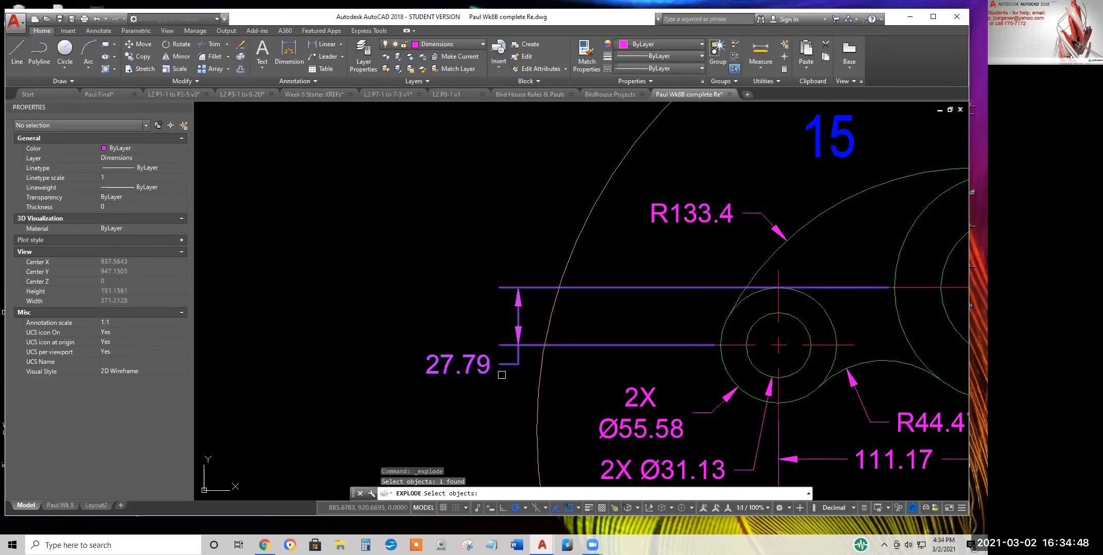
{"action": "key", "text": "Return"}
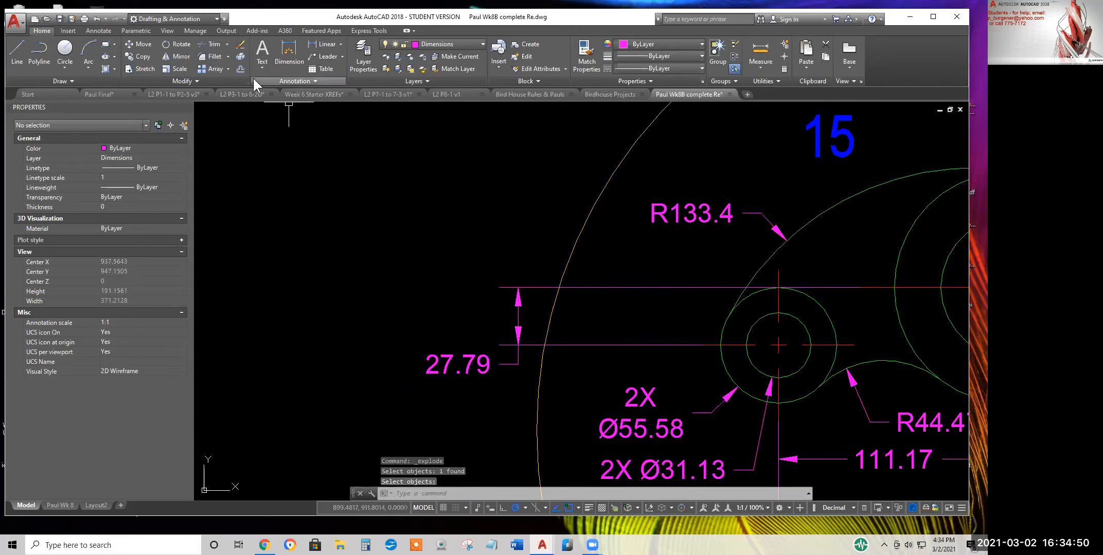
{"action": "left_click", "coordinate": [134, 45]}
{"action": "left_click", "coordinate": [484, 364]}
{"action": "key", "text": "Return"}
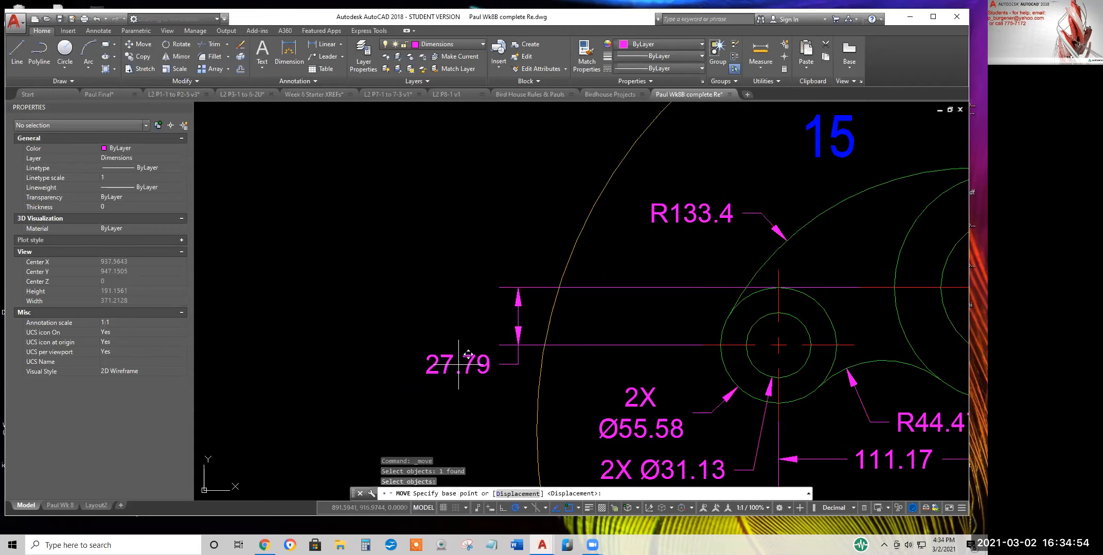
{"action": "left_click", "coordinate": [458, 364]}
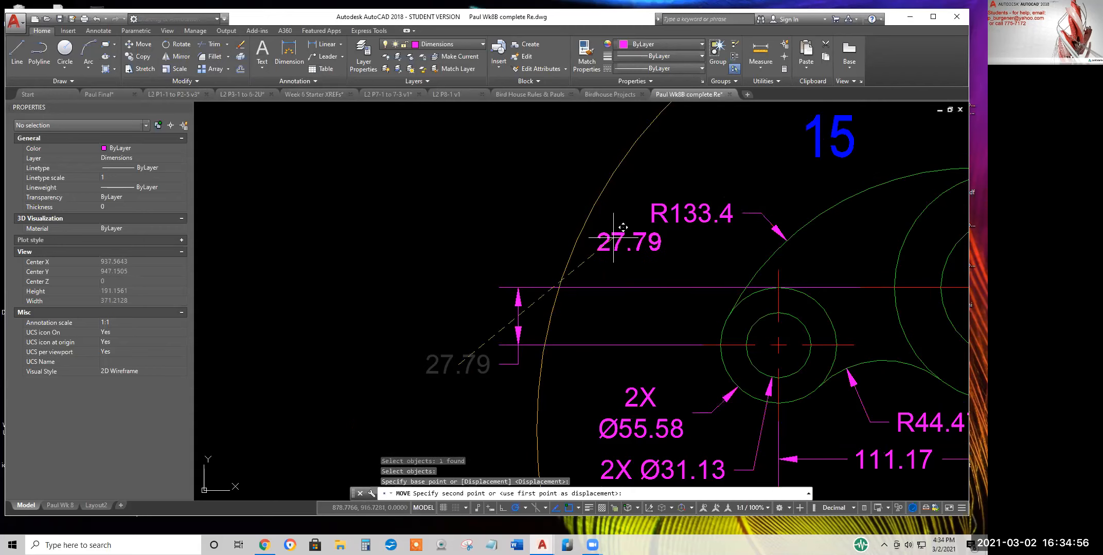
{"action": "left_click", "coordinate": [486, 282]}
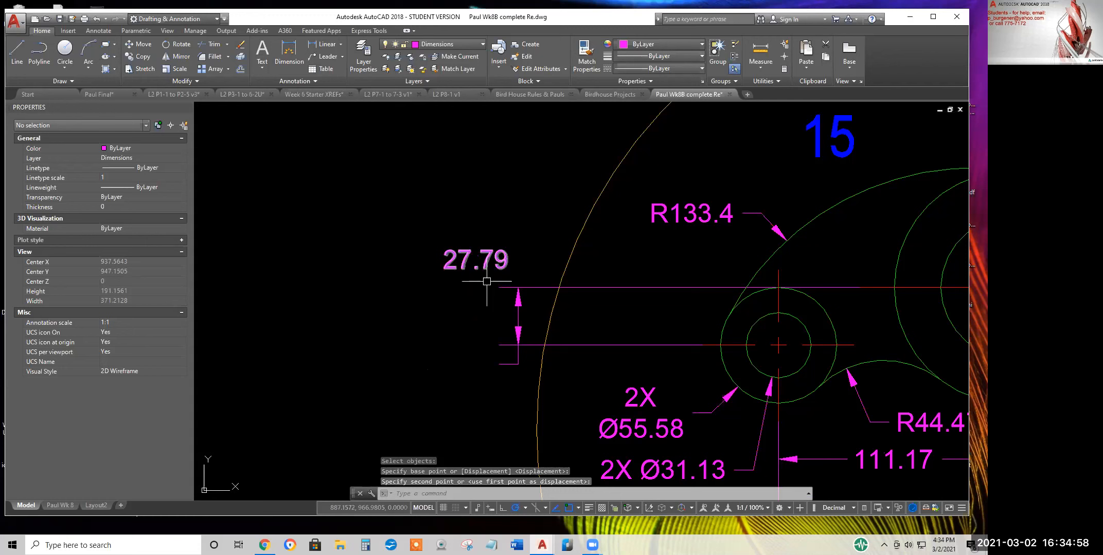
{"action": "key", "text": "Escape"}
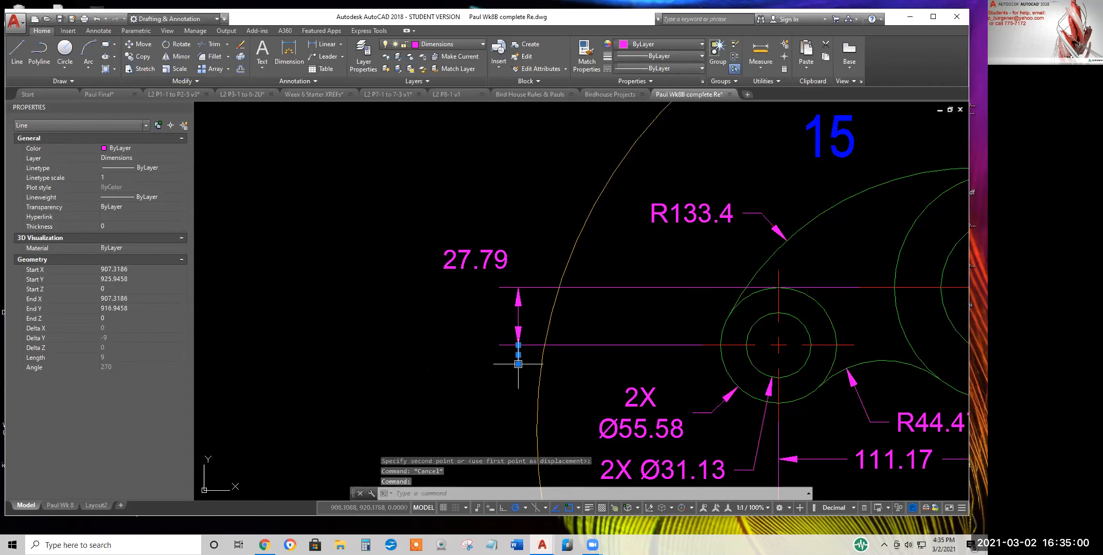
{"action": "key", "text": "Escape"}
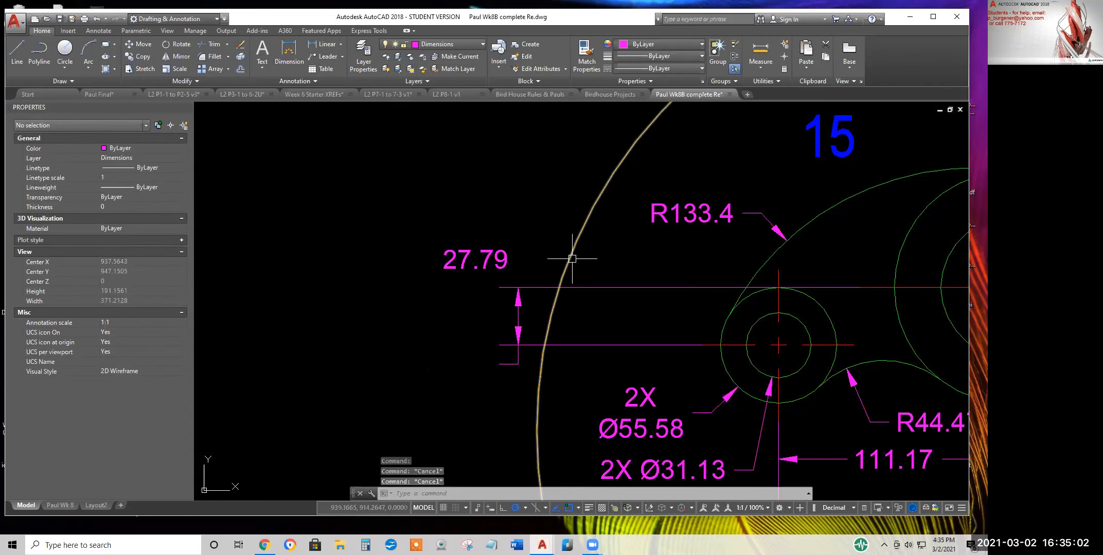
Mirror the 27.79 dimension pieces about a horizontal line, erasing the originals
{"action": "left_click", "coordinate": [180, 57]}
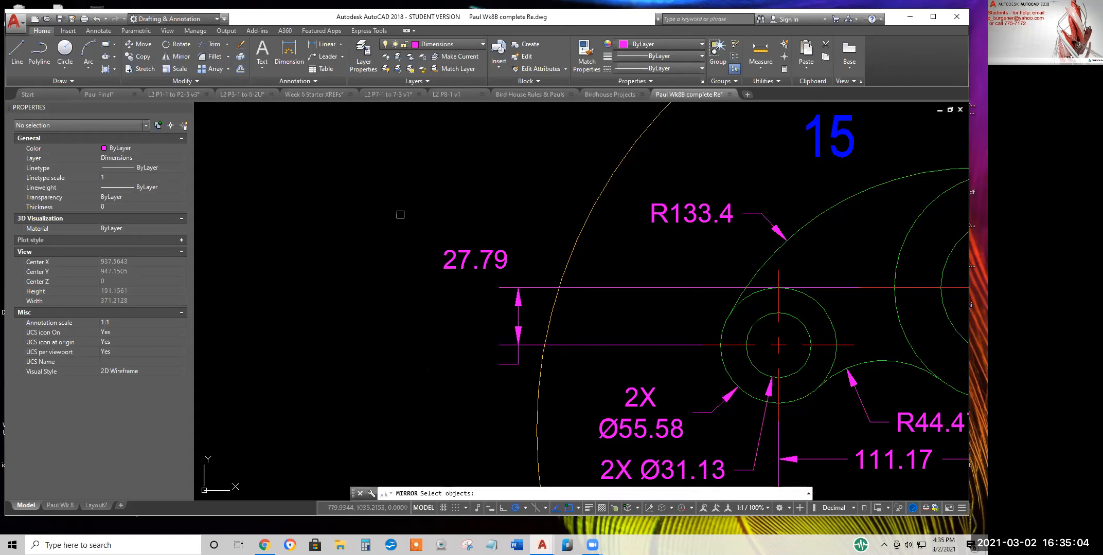
{"action": "left_click", "coordinate": [531, 373]}
{"action": "left_click", "coordinate": [507, 347]}
{"action": "key", "text": "Return"}
{"action": "left_click", "coordinate": [518, 316]}
{"action": "left_click", "coordinate": [572, 319]}
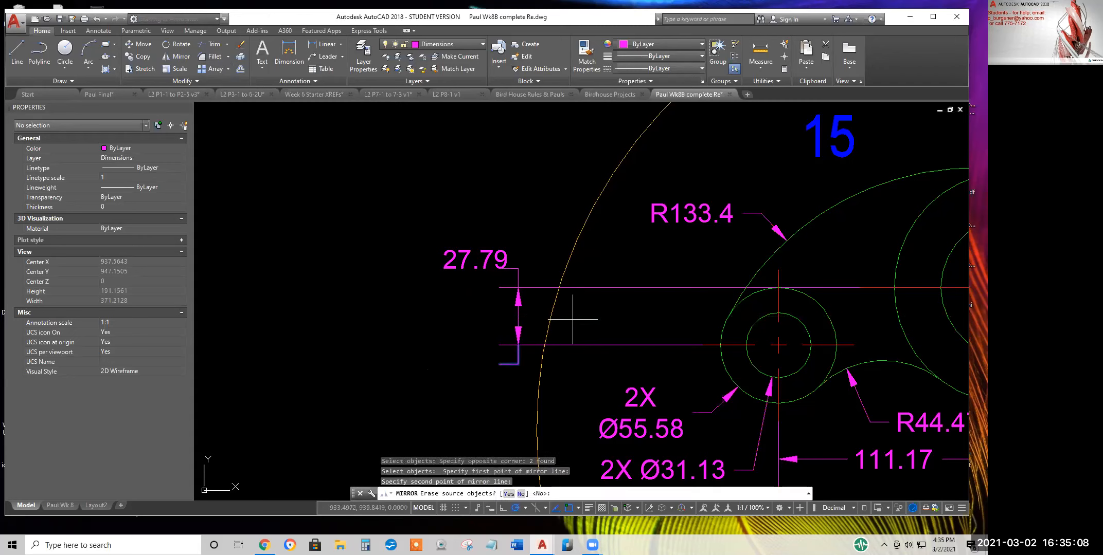
{"action": "type", "text": "y"}
{"action": "key", "text": "Return"}
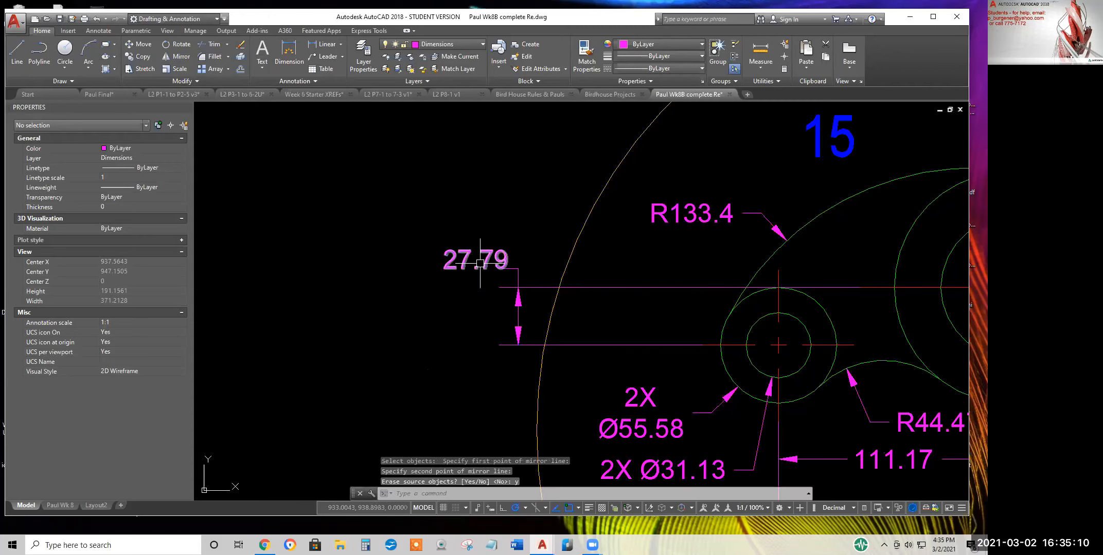
Try moving the 27.79 text again, cancelling both attempts
{"action": "left_click", "coordinate": [138, 46]}
{"action": "left_click", "coordinate": [477, 257]}
{"action": "key", "text": "Return"}
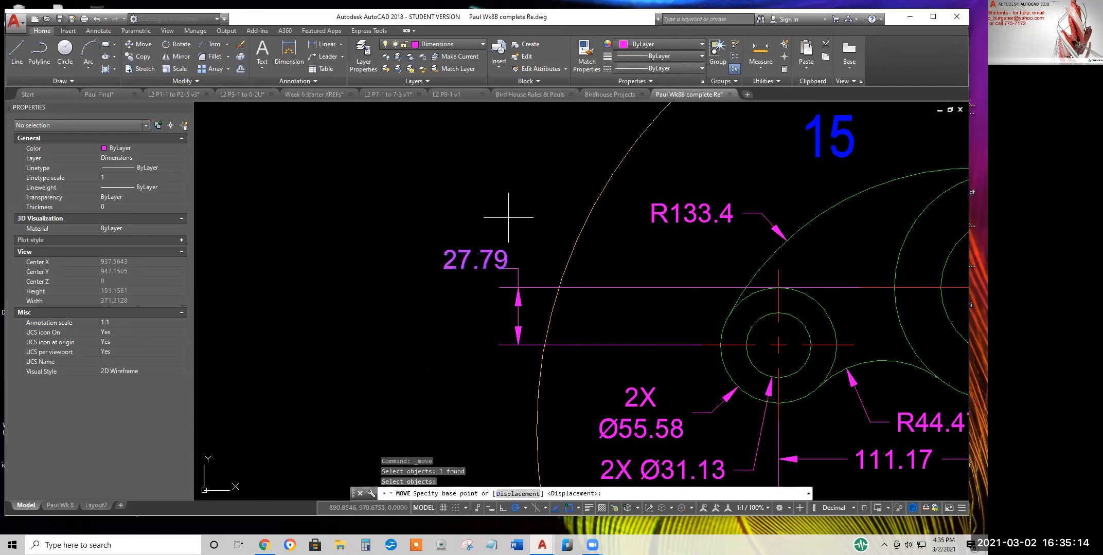
{"action": "left_click", "coordinate": [507, 216]}
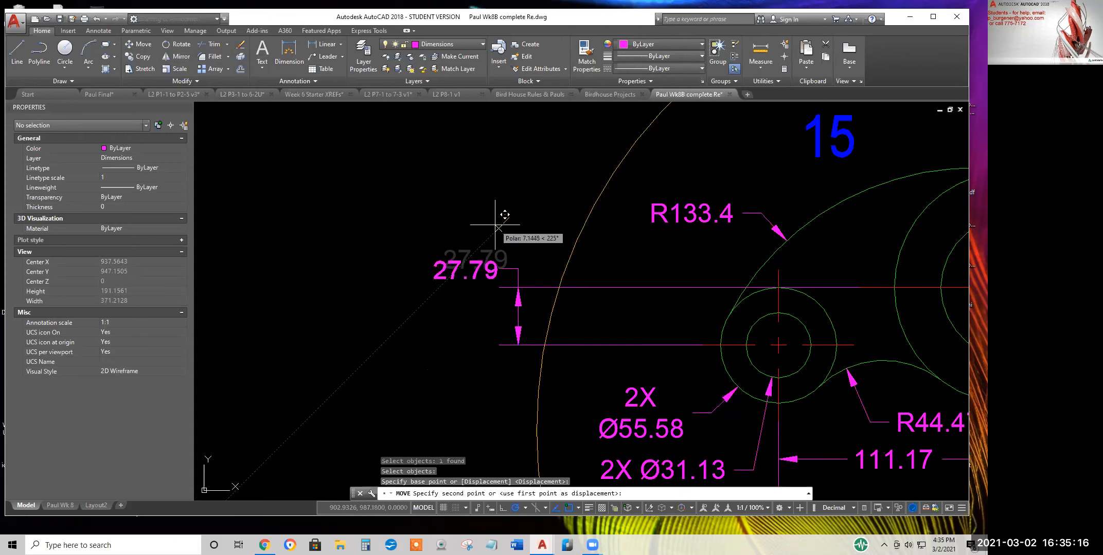
{"action": "key", "text": "Escape"}
{"action": "key", "text": "Escape"}
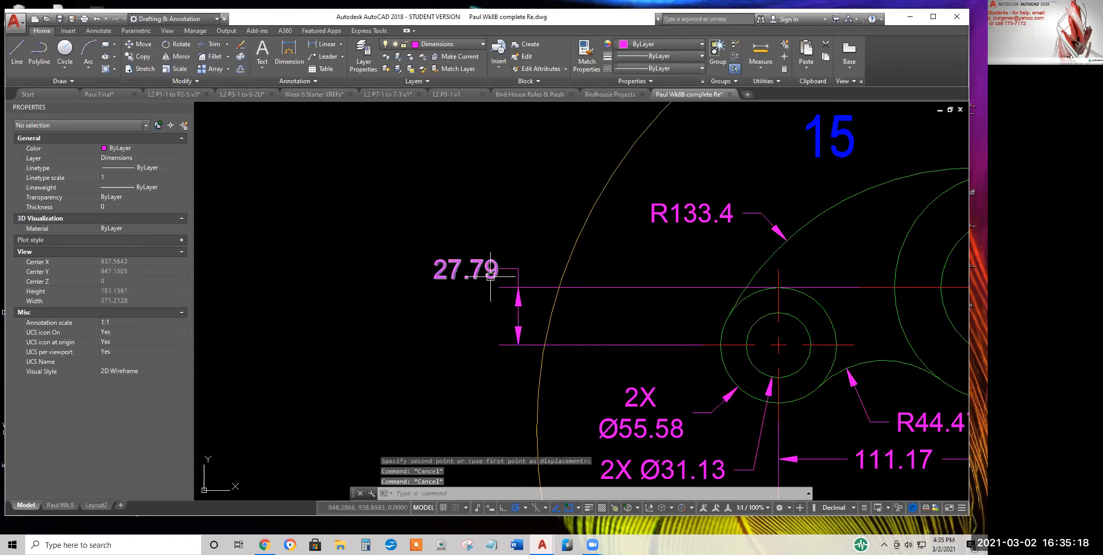
{"action": "scroll", "coordinate": [490, 276], "scroll_direction": "up", "scroll_amount": 2}
{"action": "type", "text": "m"}
{"action": "key", "text": "Return"}
{"action": "left_click", "coordinate": [473, 254]}
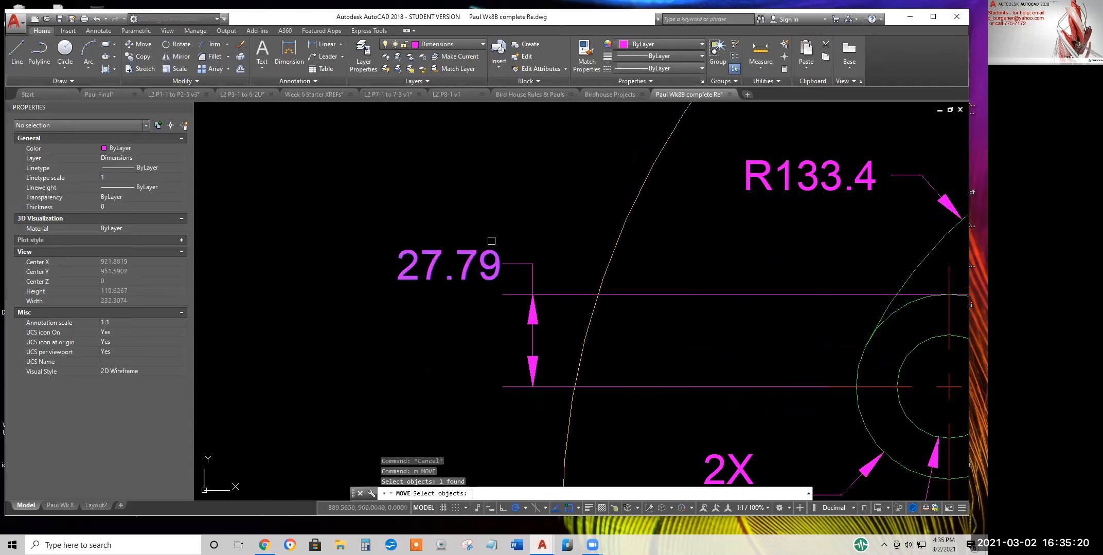
{"action": "key", "text": "Return"}
{"action": "left_click", "coordinate": [515, 219]}
{"action": "key", "text": "Escape"}
{"action": "key", "text": "Escape"}
{"action": "scroll", "coordinate": [636, 341], "scroll_direction": "down", "scroll_amount": 2}
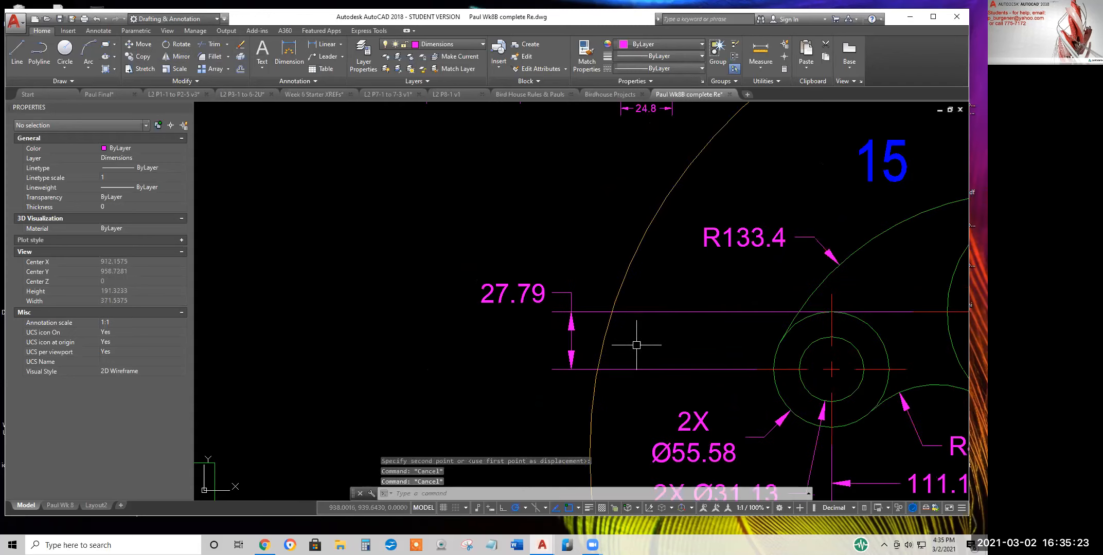
Grip-stretch the upper arrowhead leftward into a wedge, then undo the stretch
{"action": "left_click", "coordinate": [573, 332]}
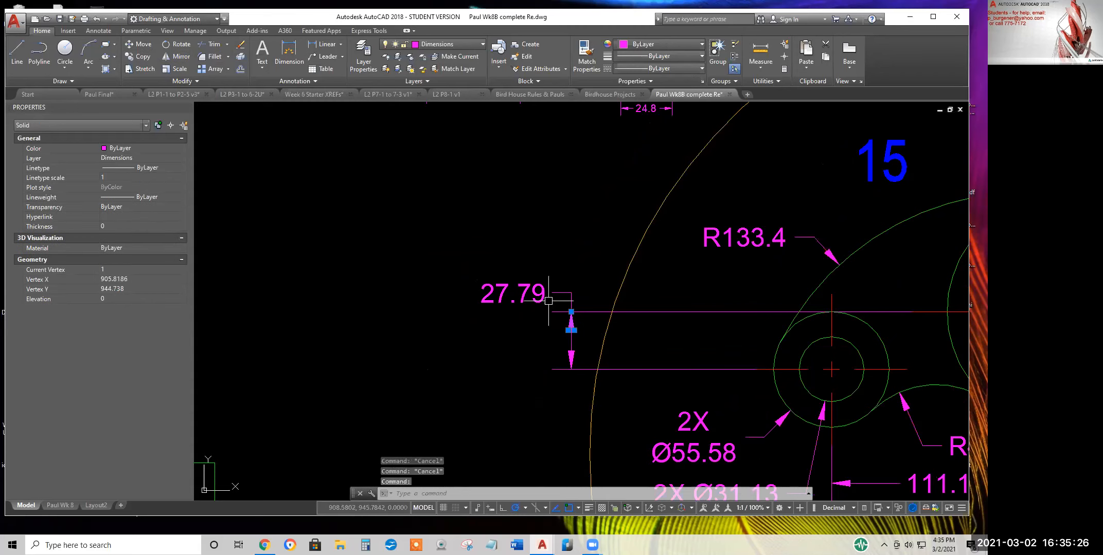
{"action": "left_click", "coordinate": [567, 330]}
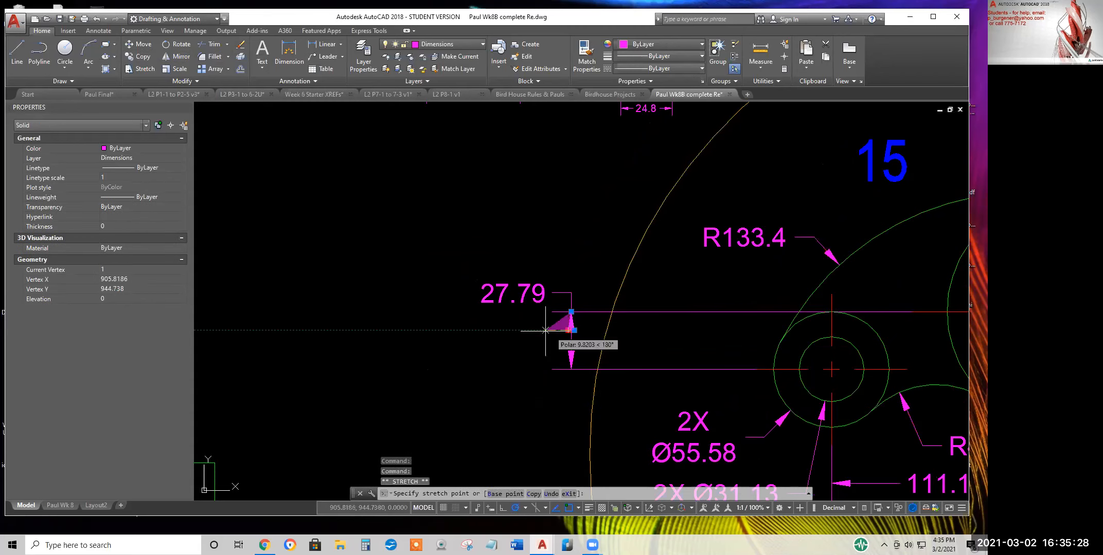
{"action": "left_click", "coordinate": [503, 341]}
{"action": "key", "text": "Escape"}
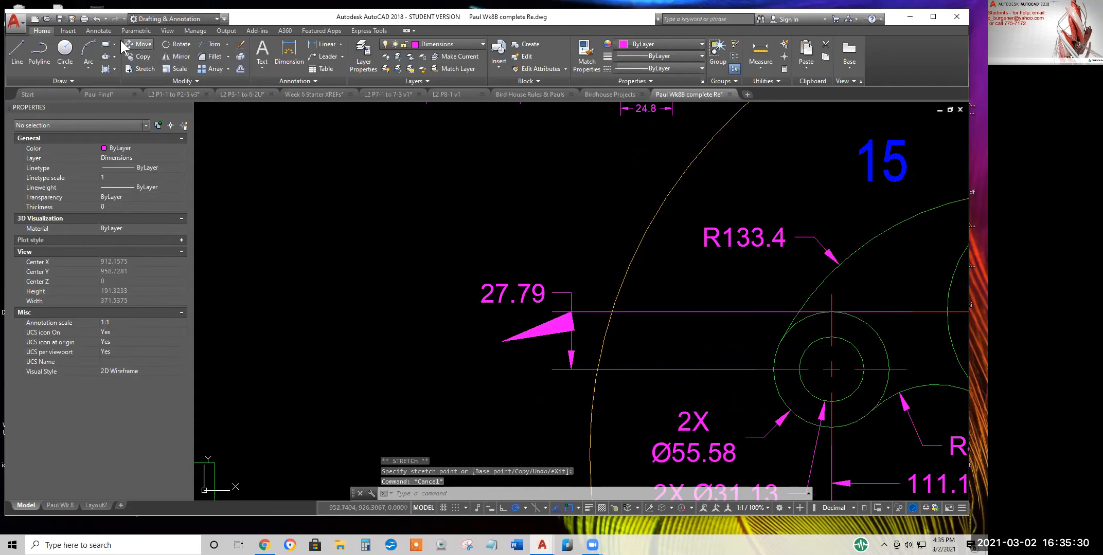
{"action": "left_click", "coordinate": [100, 19]}
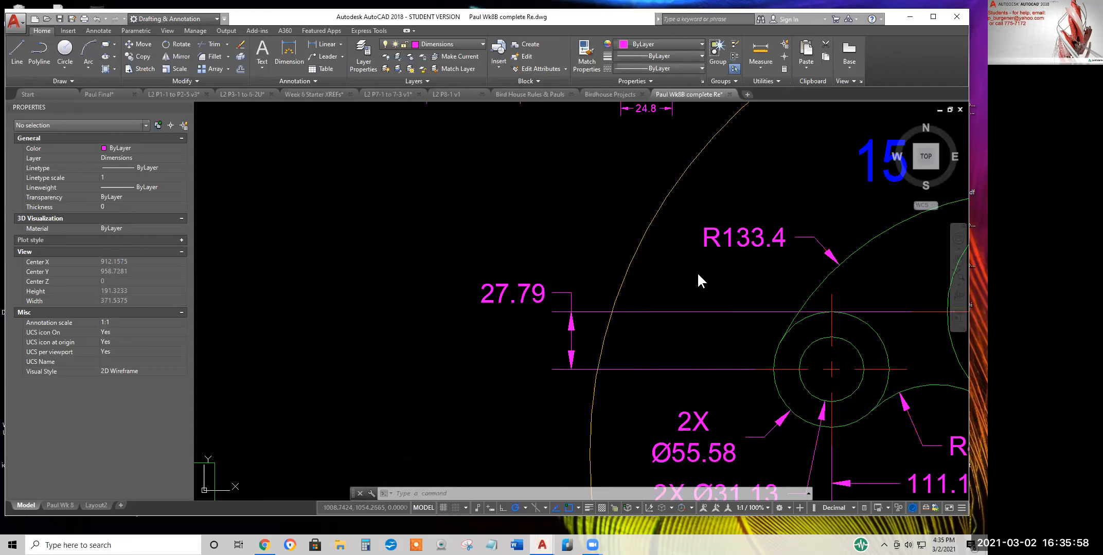
Zoom out from the restored 27.79 dimension
{"action": "scroll", "coordinate": [698, 275], "scroll_direction": "down", "scroll_amount": 10}
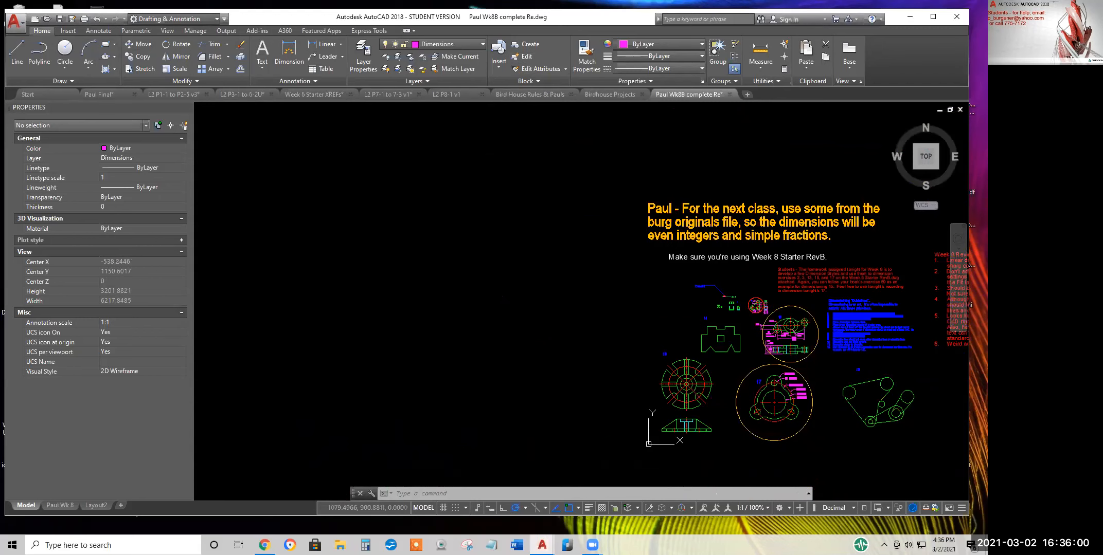
Zoom and pan across the sheet to read the red Week 8 review notes and guidelines
{"action": "scroll", "coordinate": [899, 327], "scroll_direction": "up", "scroll_amount": 5}
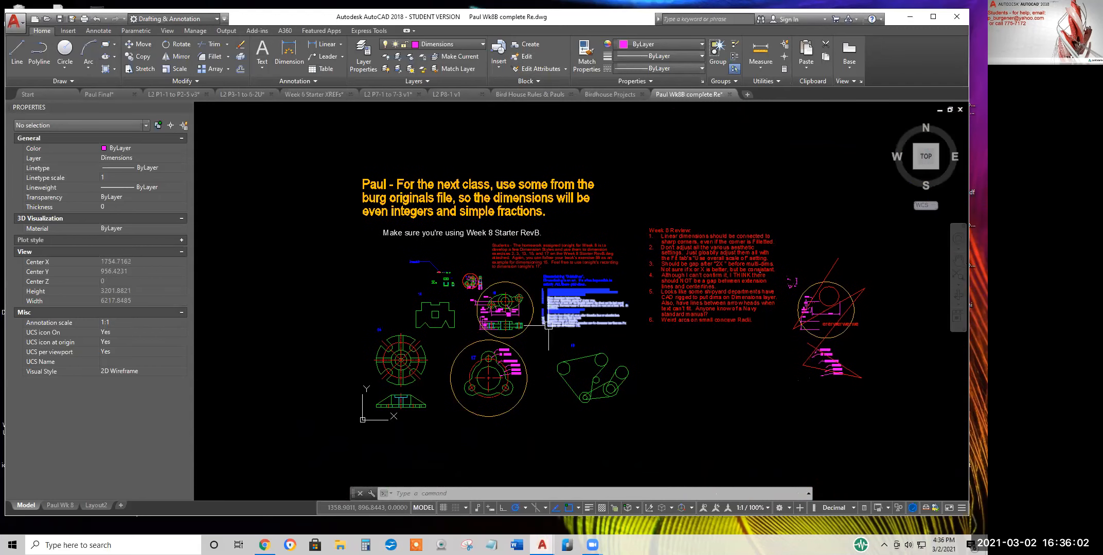
{"action": "scroll", "coordinate": [596, 307], "scroll_direction": "up", "scroll_amount": 4}
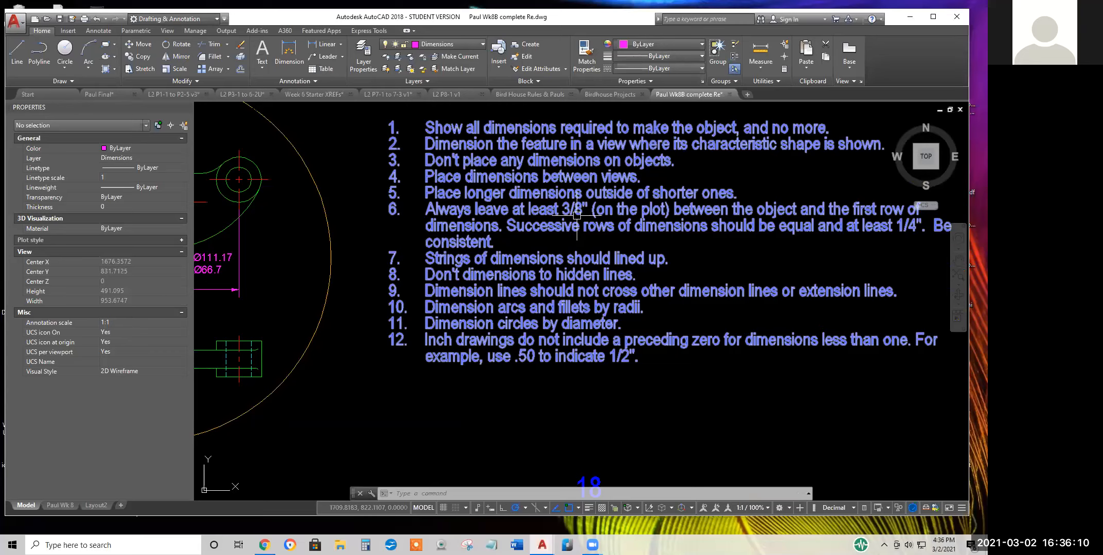
{"action": "scroll", "coordinate": [595, 230], "scroll_direction": "down", "scroll_amount": 2}
{"action": "middle_click_drag", "start_coordinate": [760, 256], "coordinate": [663, 261]}
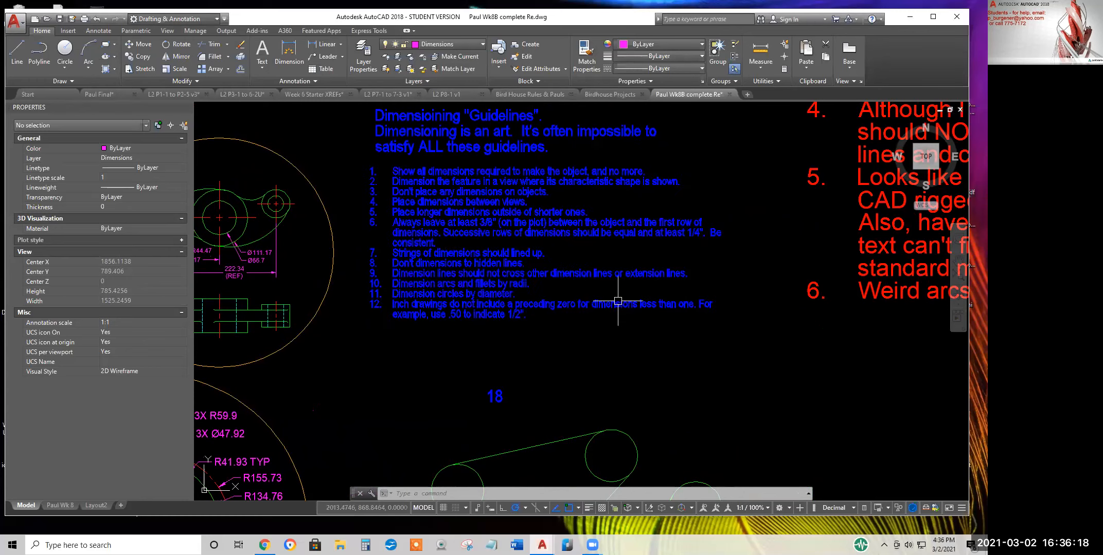
{"action": "scroll", "coordinate": [793, 304], "scroll_direction": "down", "scroll_amount": 4}
{"action": "middle_click_drag", "start_coordinate": [793, 304], "coordinate": [499, 317]}
{"action": "scroll", "coordinate": [499, 318], "scroll_direction": "up", "scroll_amount": 4}
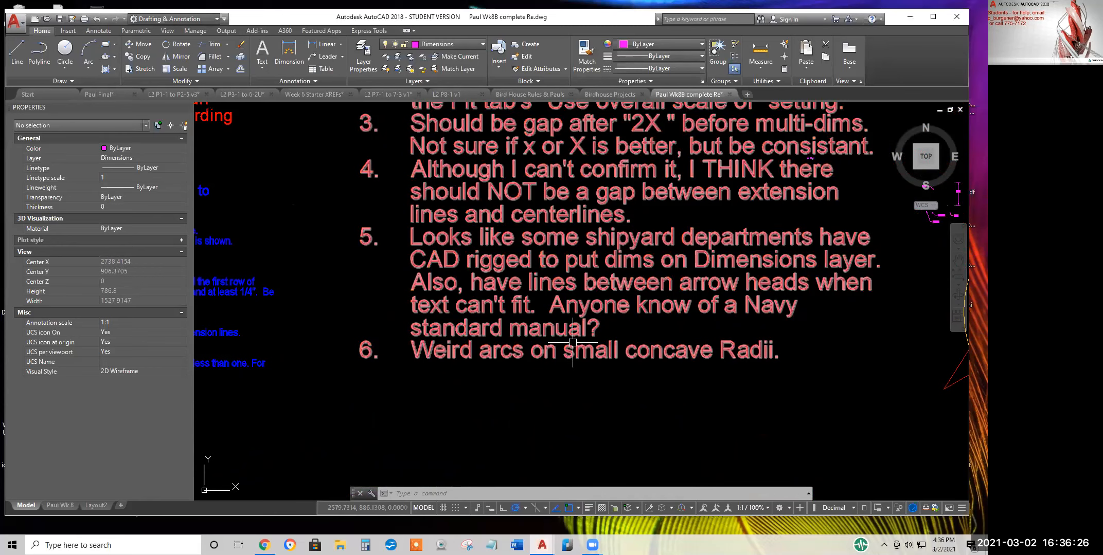
{"action": "mouse_move", "coordinate": [573, 346]}
{"action": "scroll", "coordinate": [572, 347], "scroll_direction": "down", "scroll_amount": 2}
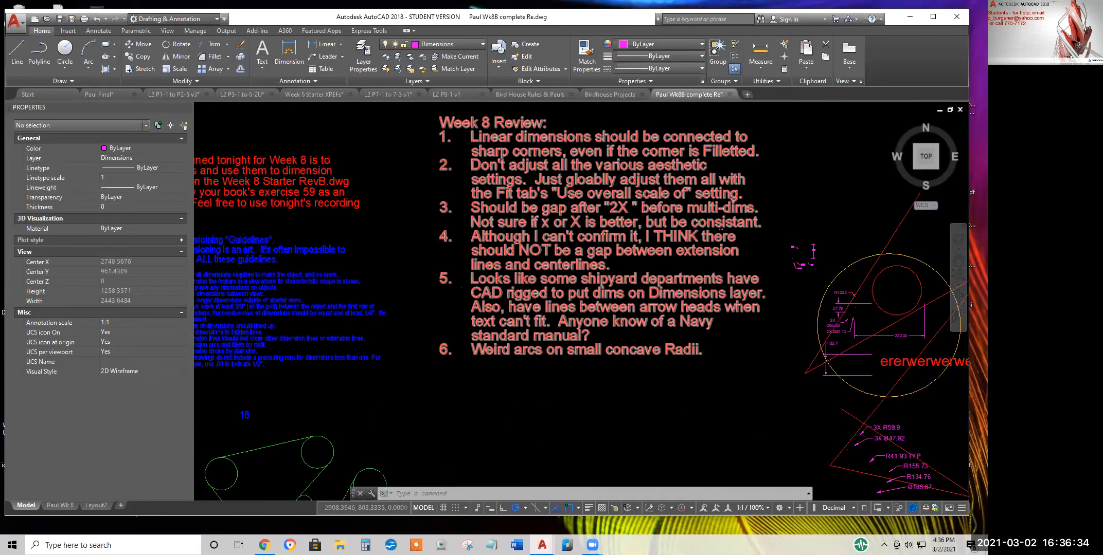
{"action": "scroll", "coordinate": [632, 351], "scroll_direction": "down", "scroll_amount": 3}
{"action": "middle_click_drag", "start_coordinate": [522, 225], "coordinate": [527, 323]}
Draw a horizontal and a vertical magenta line meeting at a corner
{"action": "key", "text": "Escape"}
{"action": "left_click", "coordinate": [17, 52]}
{"action": "left_click", "coordinate": [446, 244]}
{"action": "left_click", "coordinate": [536, 244]}
{"action": "left_click", "coordinate": [536, 156]}
{"action": "key", "text": "Return"}
{"action": "scroll", "coordinate": [553, 252], "scroll_direction": "up", "scroll_amount": 2}
{"action": "scroll", "coordinate": [509, 230], "scroll_direction": "up", "scroll_amount": 2}
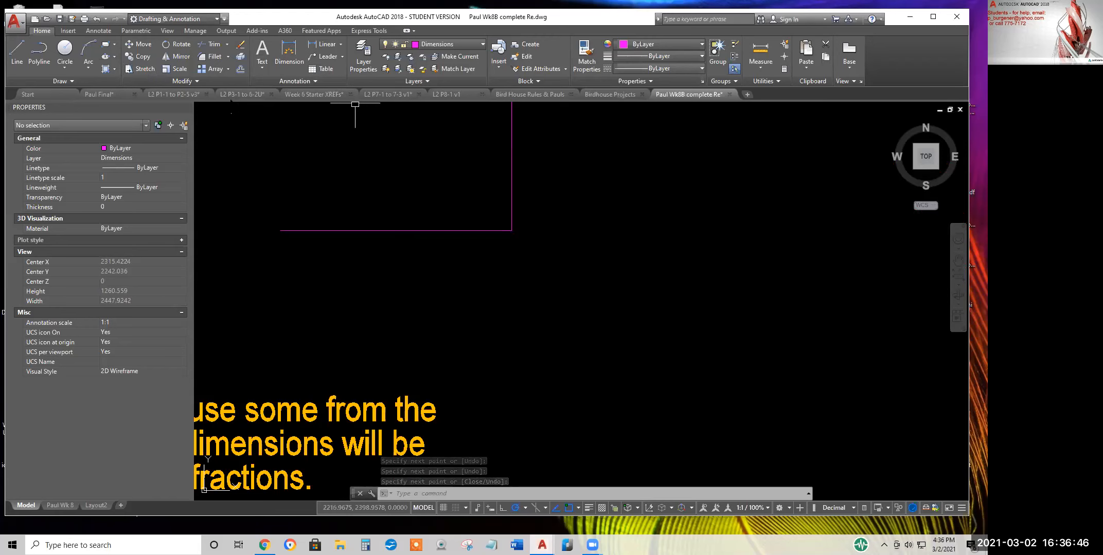
Round the corner with a 0.1 radius fillet
{"action": "left_click", "coordinate": [209, 61]}
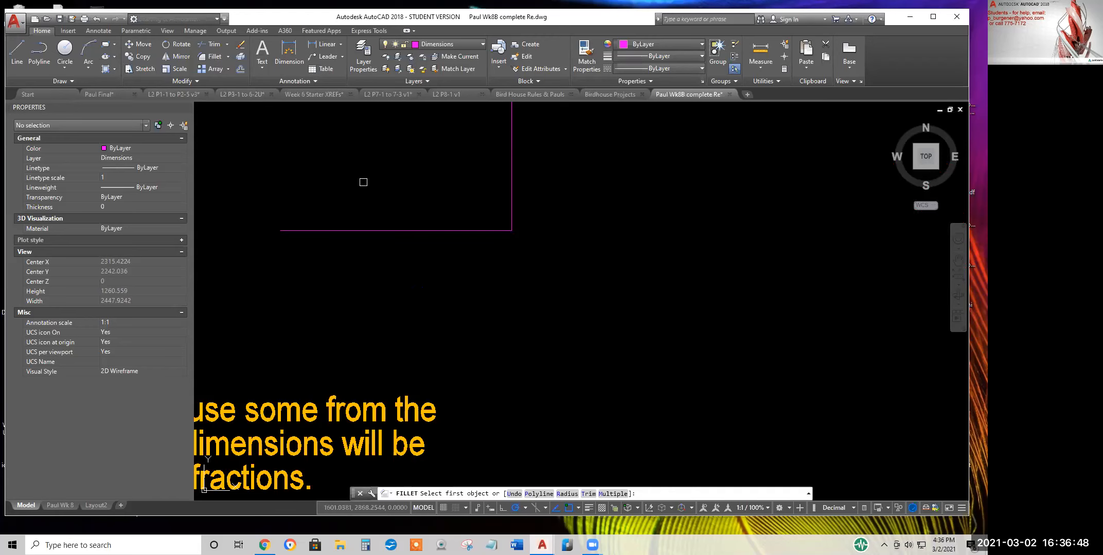
{"action": "type", "text": "r"}
{"action": "key", "text": "Return"}
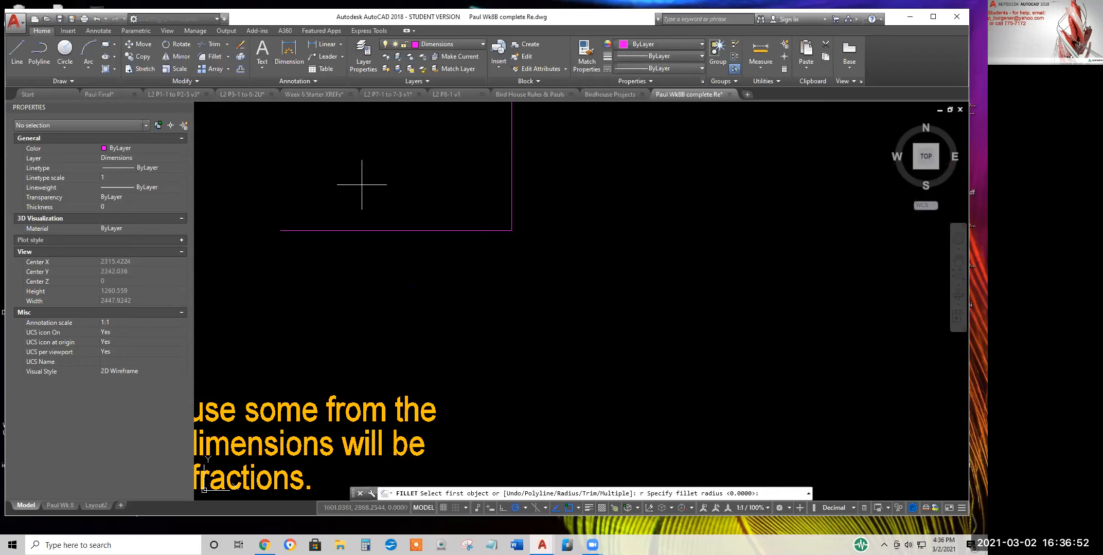
{"action": "key", "text": "Return"}
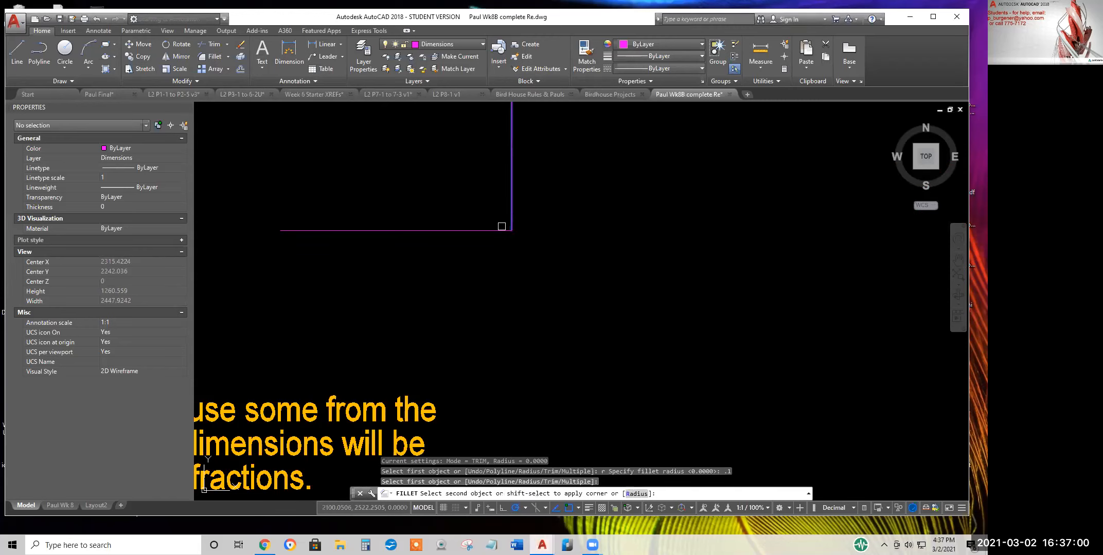
{"action": "left_click", "coordinate": [502, 230]}
{"action": "scroll", "coordinate": [514, 237], "scroll_direction": "up", "scroll_amount": 3}
{"action": "scroll", "coordinate": [522, 221], "scroll_direction": "up", "scroll_amount": 10}
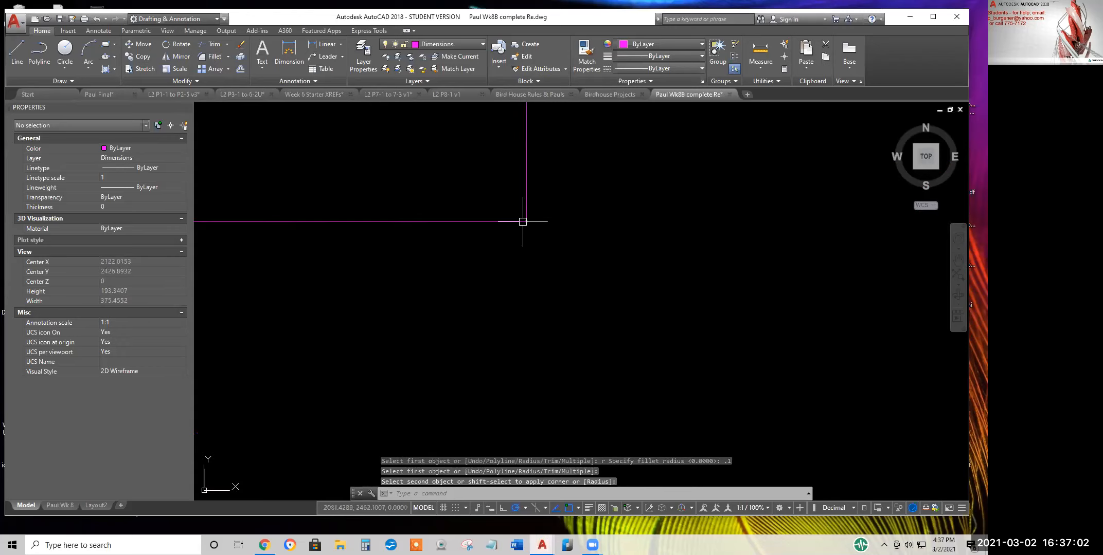
{"action": "scroll", "coordinate": [525, 203], "scroll_direction": "up", "scroll_amount": 5}
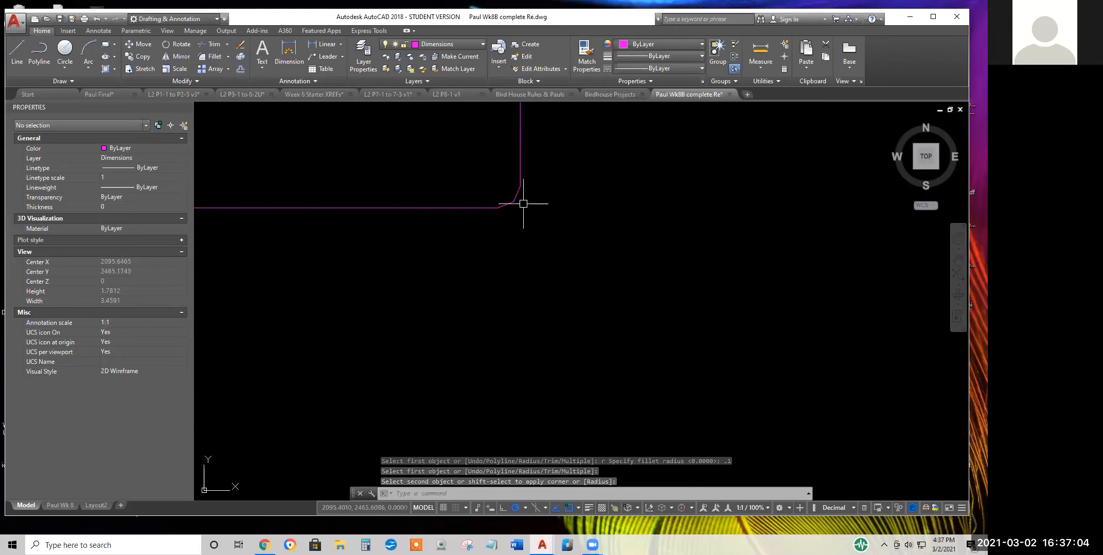
{"action": "left_click", "coordinate": [517, 202]}
{"action": "scroll", "coordinate": [524, 210], "scroll_direction": "down", "scroll_amount": 12}
Place an R.1 radius dimension on the corner fillet arc
{"action": "key", "text": "Escape"}
{"action": "key", "text": "Escape"}
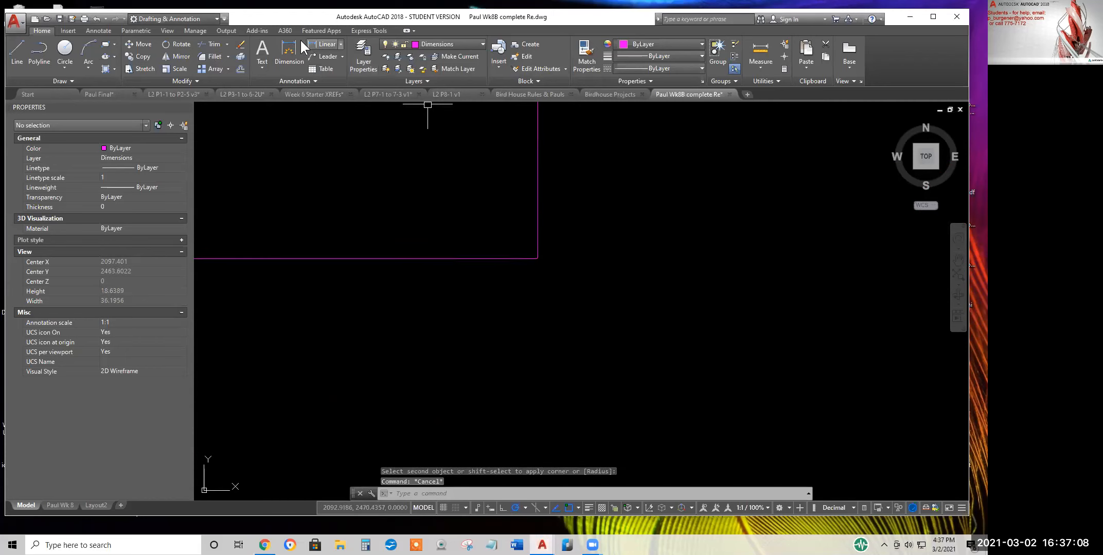
{"action": "left_click", "coordinate": [341, 44]}
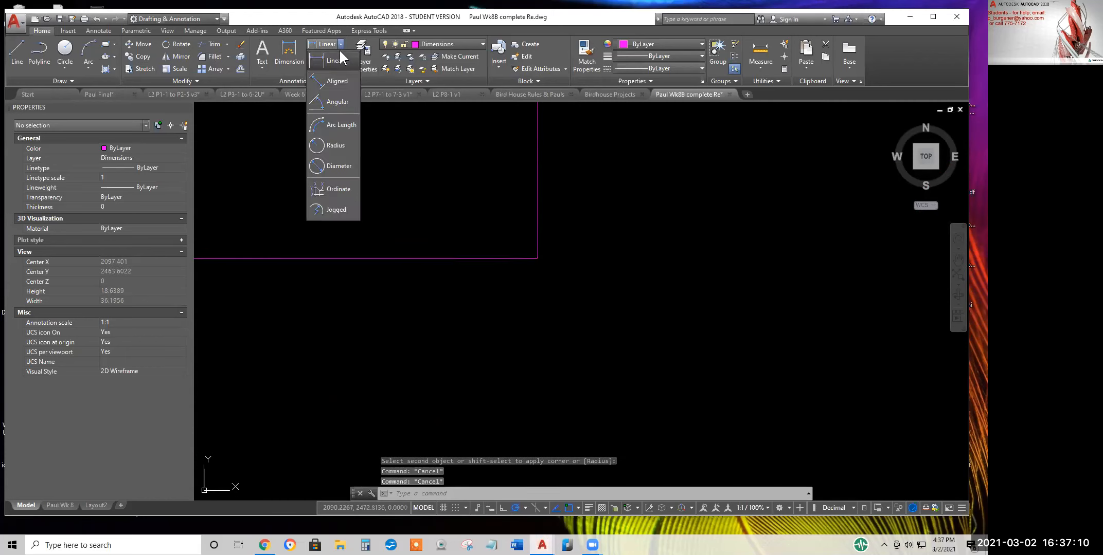
{"action": "left_click", "coordinate": [333, 145]}
{"action": "scroll", "coordinate": [500, 224], "scroll_direction": "up", "scroll_amount": 3}
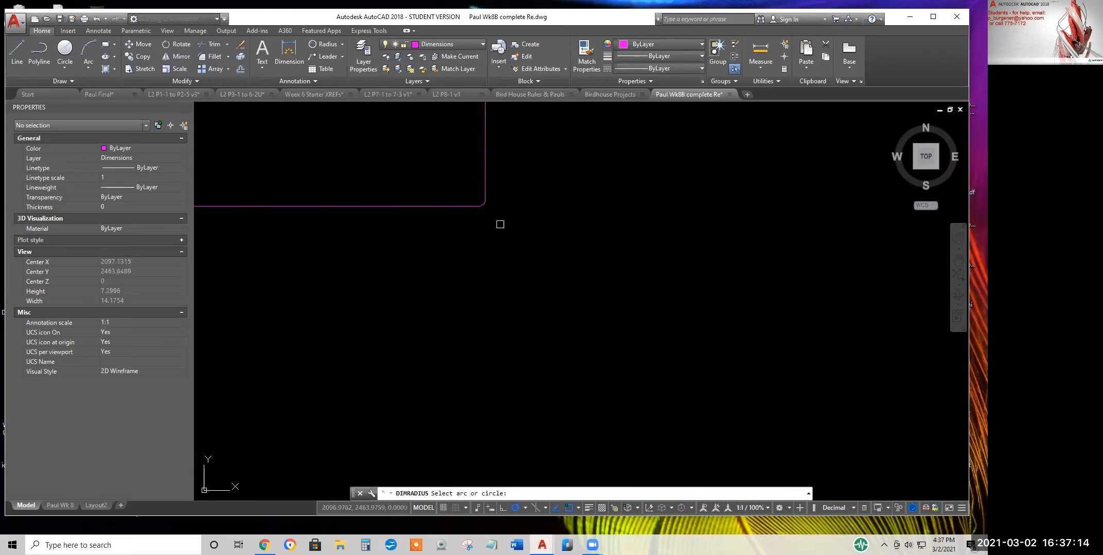
{"action": "left_click", "coordinate": [487, 207]}
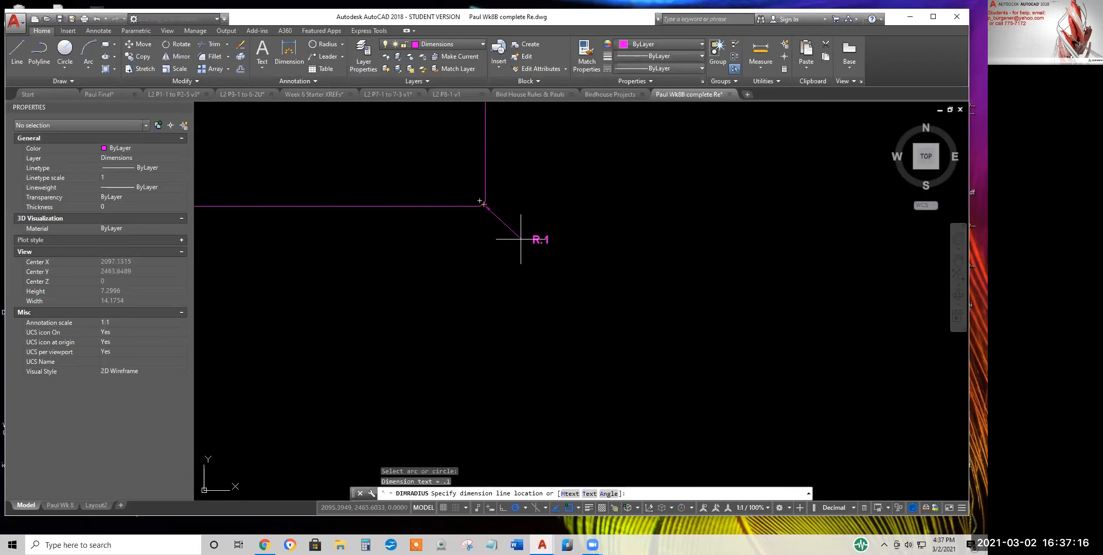
{"action": "left_click", "coordinate": [515, 224]}
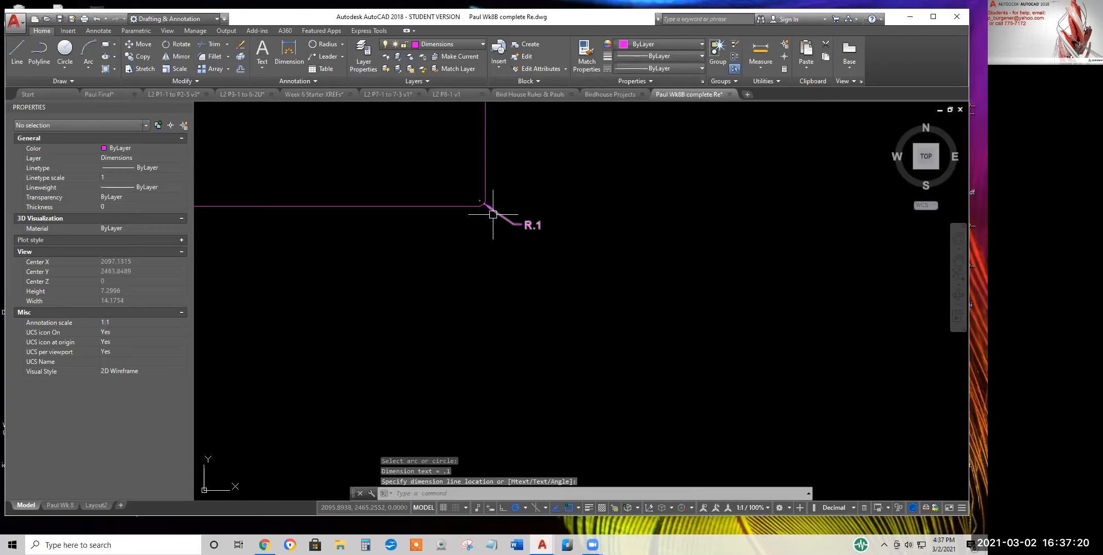
{"action": "key", "text": "Escape"}
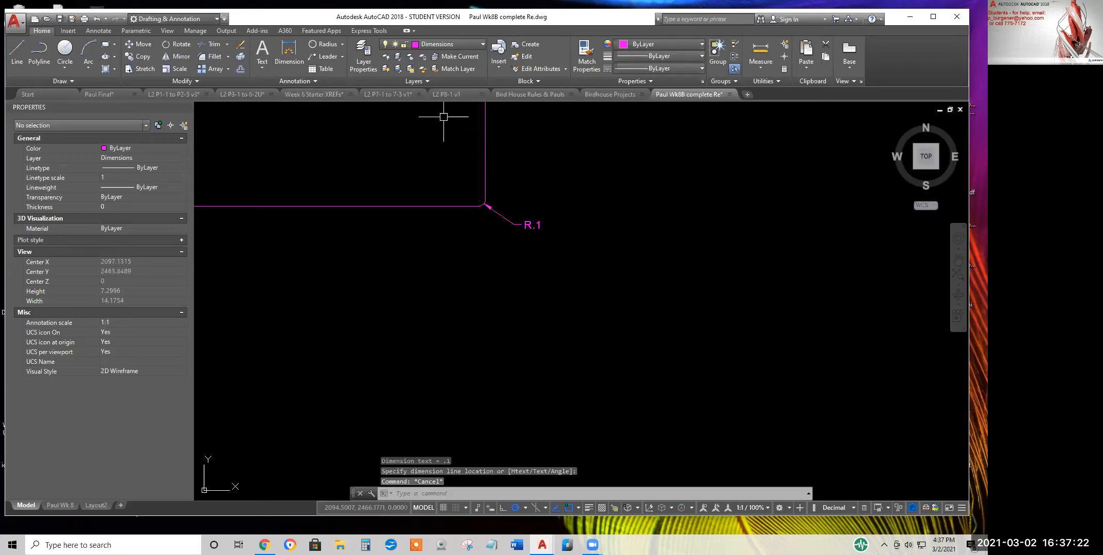
{"action": "left_click", "coordinate": [292, 82]}
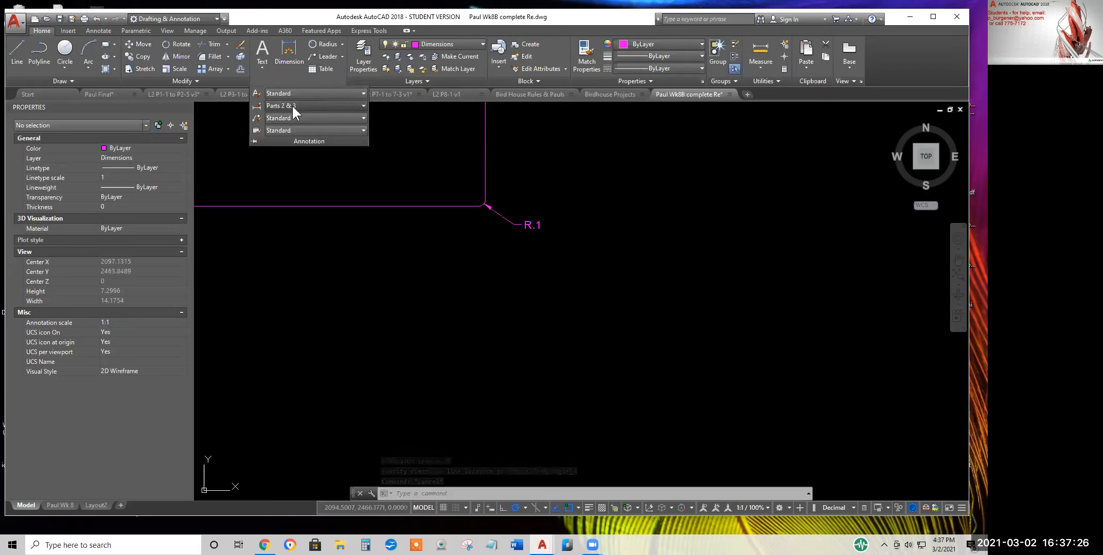
{"action": "left_click", "coordinate": [292, 105]}
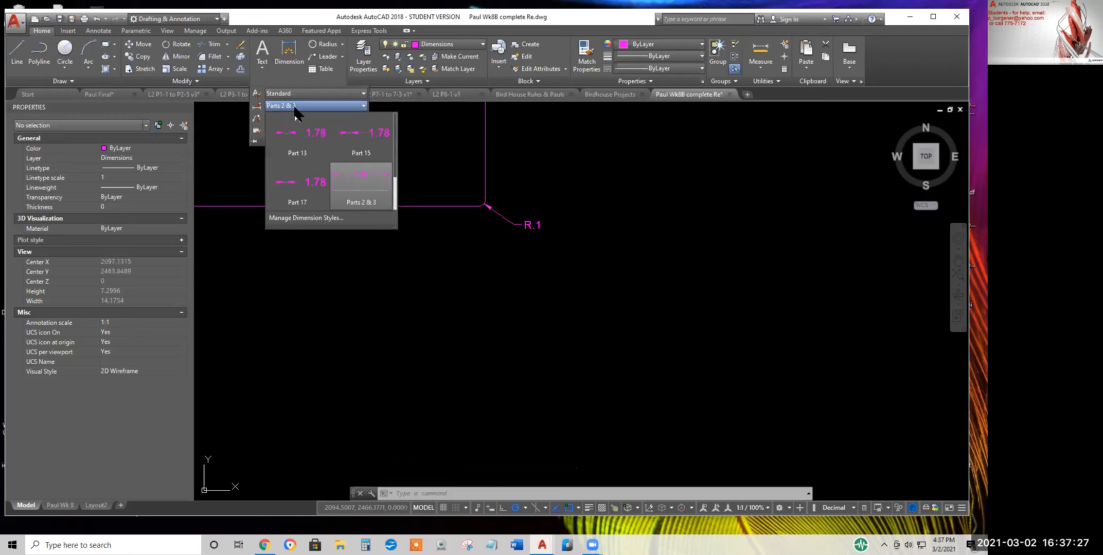
Make Part 13 the current dimension style
{"action": "left_click", "coordinate": [296, 150]}
{"action": "left_click", "coordinate": [530, 225]}
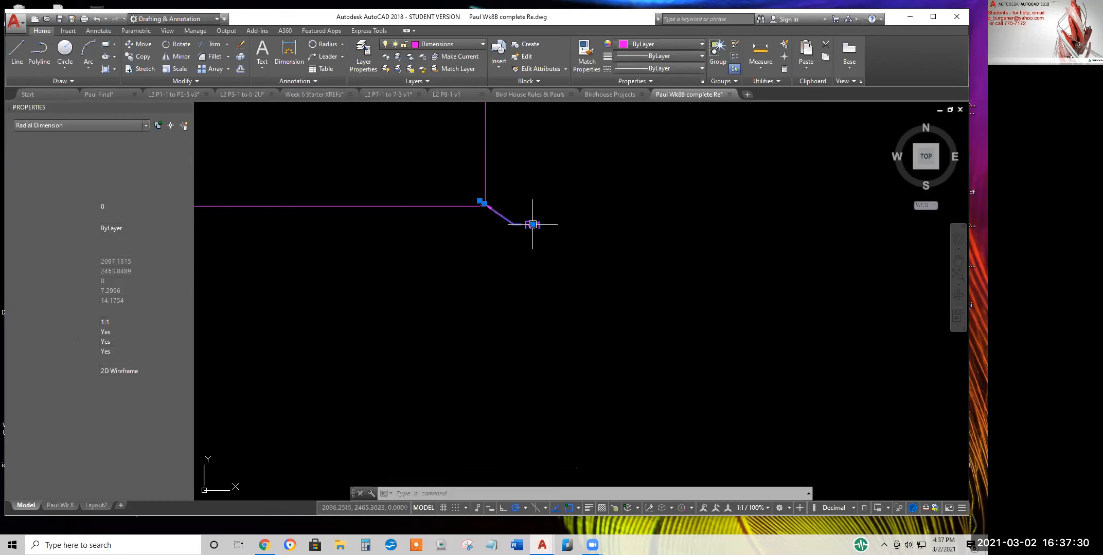
{"action": "mouse_move", "coordinate": [533, 224]}
{"action": "key", "text": "Escape"}
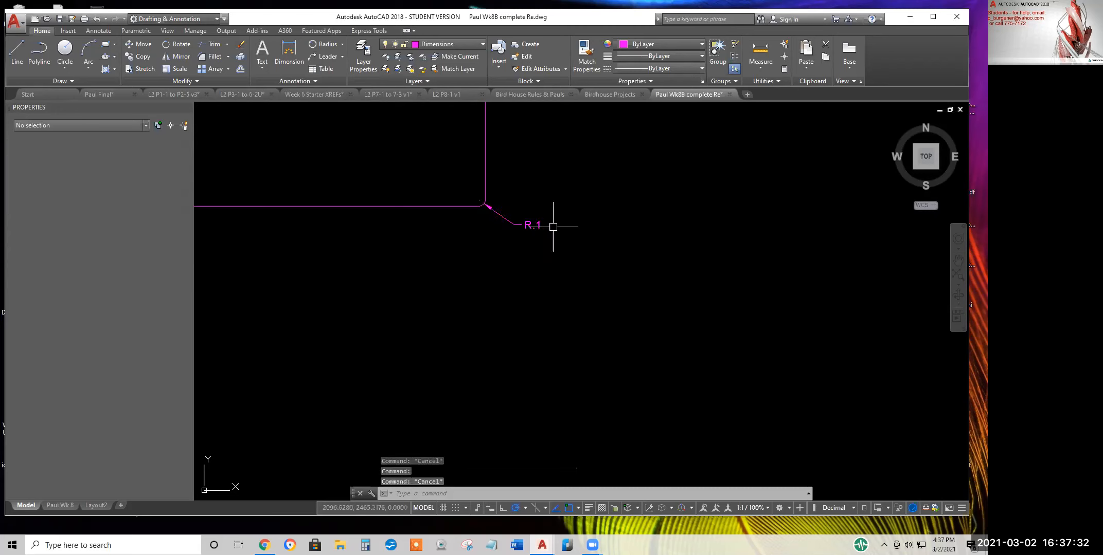
Erase the R.1 radius dimension with a crossing window
{"action": "type", "text": "e"}
{"action": "key", "text": "Return"}
{"action": "left_click", "coordinate": [548, 239]}
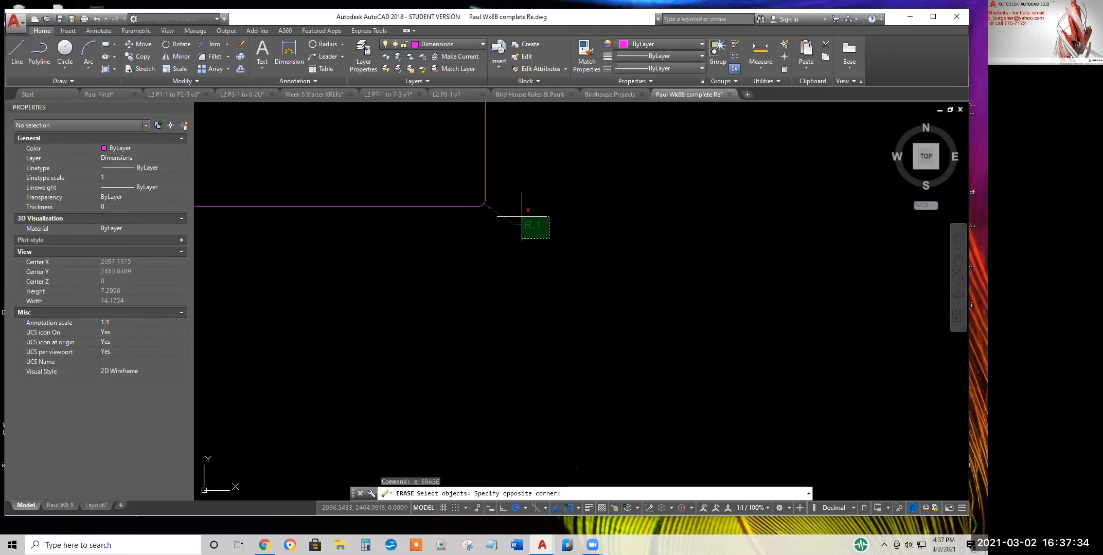
{"action": "left_click", "coordinate": [520, 227]}
{"action": "key", "text": "Escape"}
{"action": "key", "text": "Escape"}
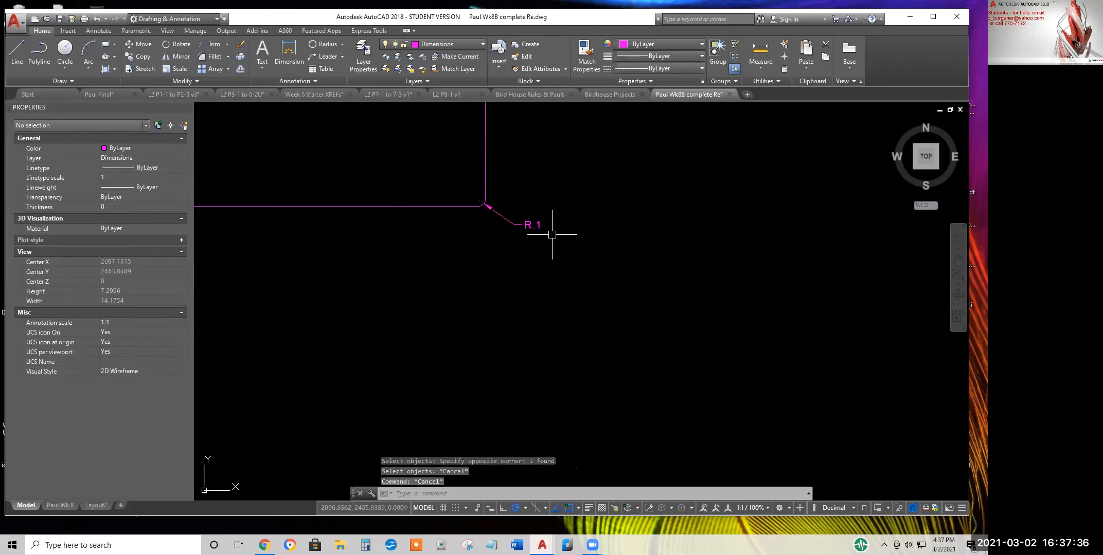
{"action": "left_click", "coordinate": [241, 45]}
{"action": "left_click", "coordinate": [556, 237]}
{"action": "left_click", "coordinate": [505, 214]}
{"action": "key", "text": "Return"}
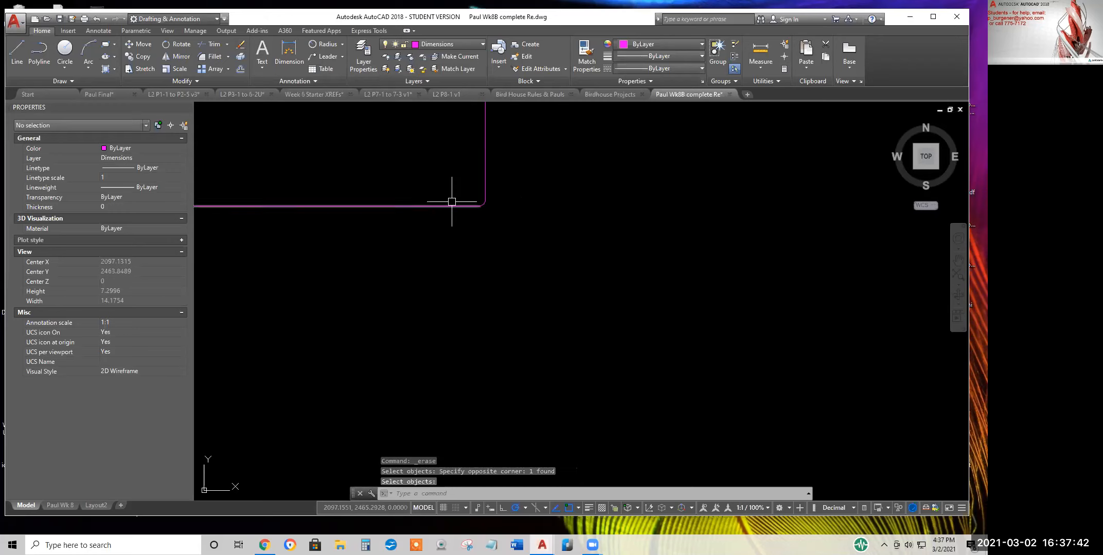
{"action": "scroll", "coordinate": [608, 283], "scroll_direction": "down", "scroll_amount": 10}
{"action": "scroll", "coordinate": [669, 360], "scroll_direction": "down", "scroll_amount": 4}
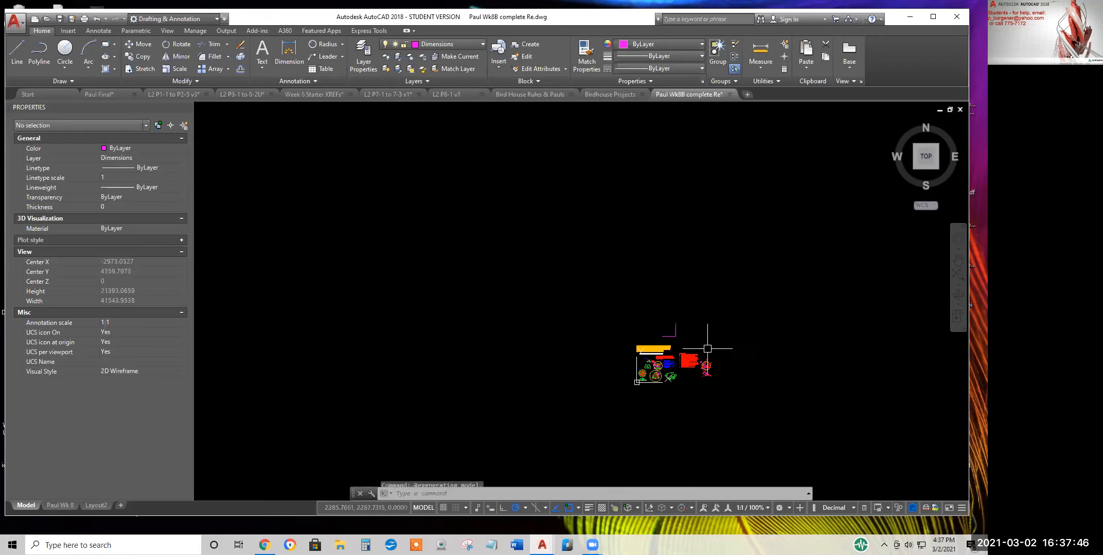
{"action": "scroll", "coordinate": [642, 360], "scroll_direction": "up", "scroll_amount": 10}
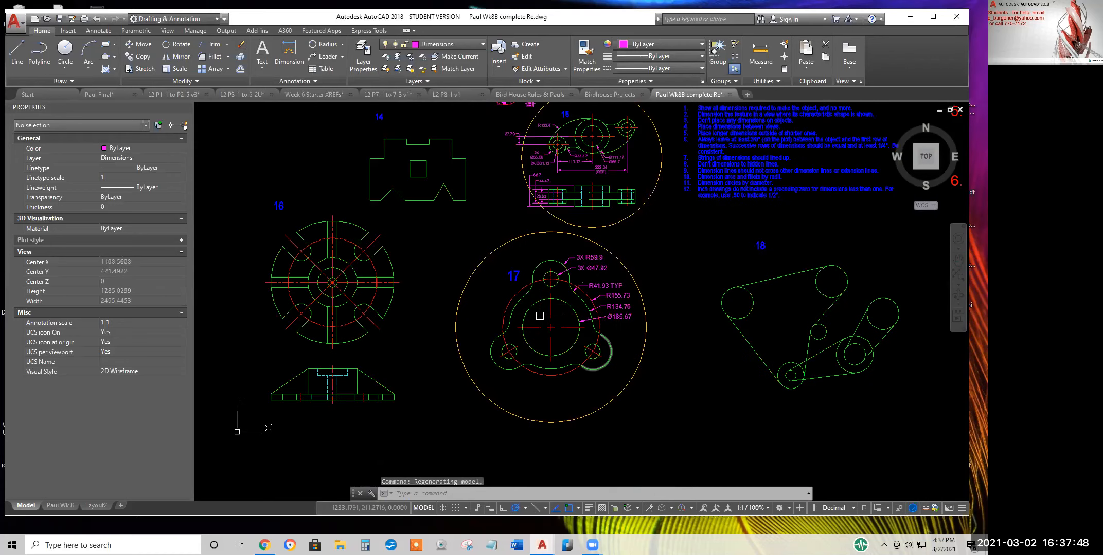
{"action": "middle_click_drag", "start_coordinate": [641, 231], "coordinate": [634, 335]}
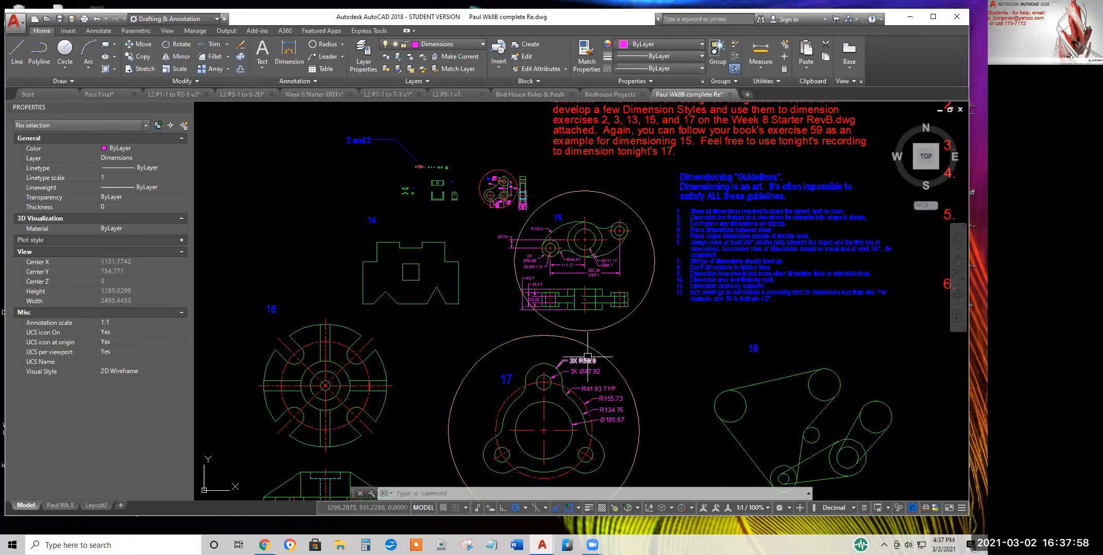
{"action": "scroll", "coordinate": [577, 259], "scroll_direction": "up", "scroll_amount": 2}
{"action": "scroll", "coordinate": [580, 259], "scroll_direction": "up", "scroll_amount": 2}
{"action": "middle_click_drag", "start_coordinate": [600, 279], "coordinate": [468, 307]}
{"action": "scroll", "coordinate": [469, 307], "scroll_direction": "down", "scroll_amount": 2}
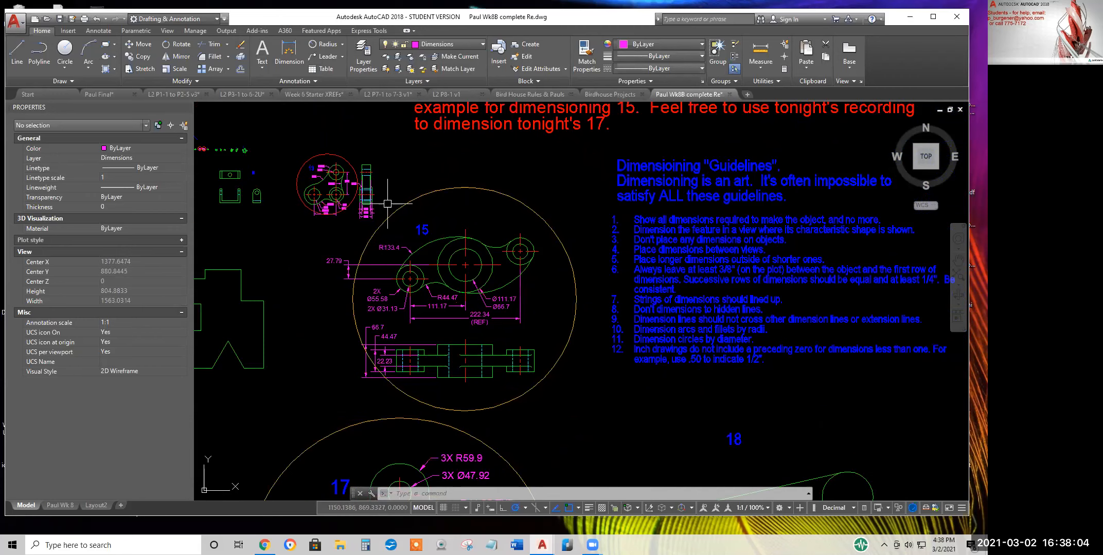
{"action": "scroll", "coordinate": [532, 350], "scroll_direction": "down", "scroll_amount": 5}
{"action": "middle_click_drag", "start_coordinate": [573, 390], "coordinate": [549, 300]}
{"action": "scroll", "coordinate": [518, 237], "scroll_direction": "up", "scroll_amount": 2}
{"action": "mouse_move", "coordinate": [593, 126]}
{"action": "middle_mouse_down"}
{"action": "mouse_move", "coordinate": [581, 175]}
{"action": "mouse_move", "coordinate": [524, 244]}
{"action": "middle_mouse_up"}
{"action": "scroll", "coordinate": [581, 175], "scroll_direction": "down", "scroll_amount": 5}
{"action": "scroll", "coordinate": [526, 249], "scroll_direction": "up", "scroll_amount": 6}
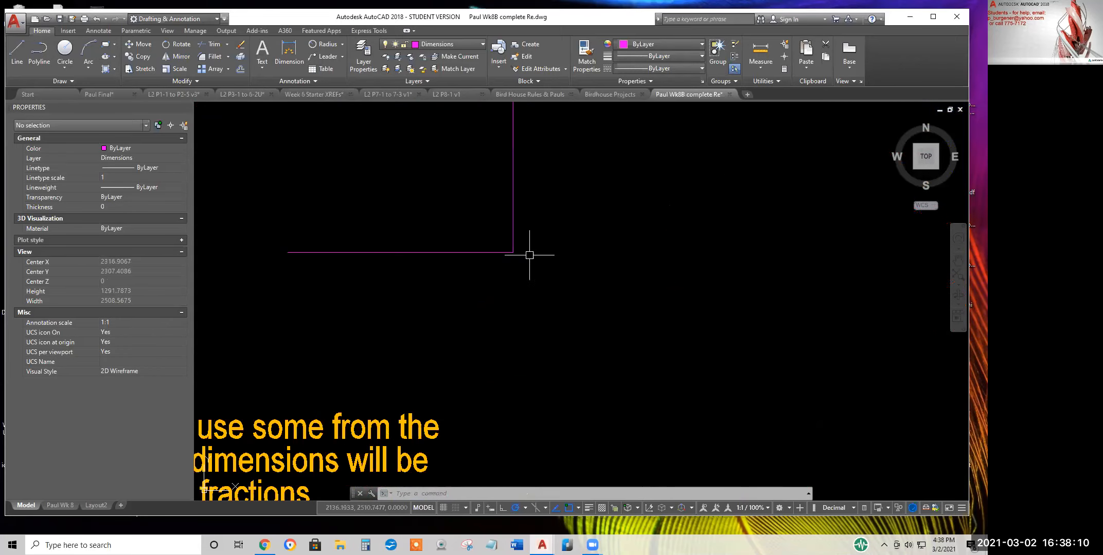
{"action": "scroll", "coordinate": [514, 247], "scroll_direction": "up", "scroll_amount": 10}
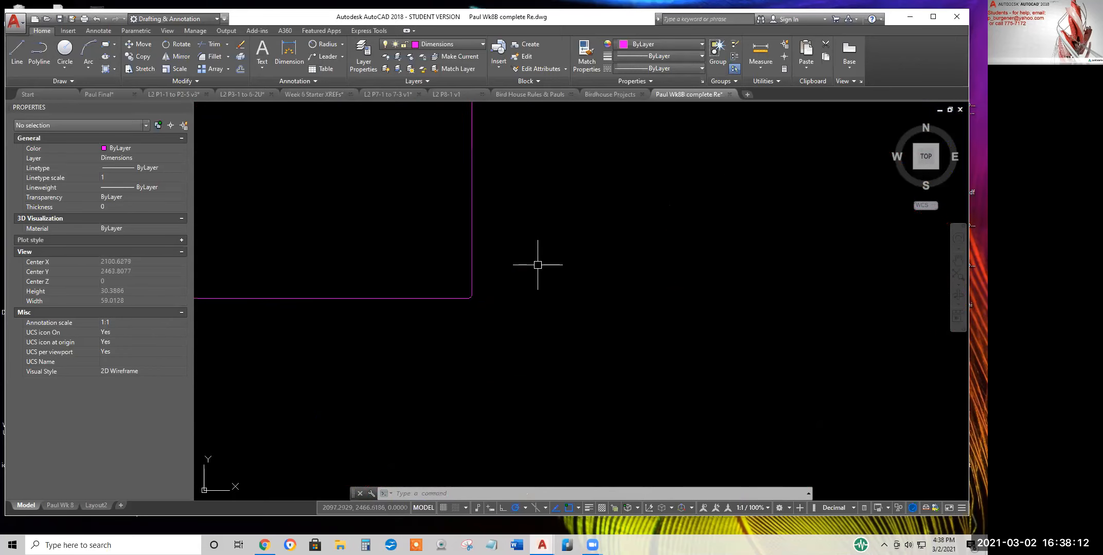
{"action": "scroll", "coordinate": [482, 314], "scroll_direction": "up", "scroll_amount": 4}
{"action": "mouse_move", "coordinate": [482, 276]}
{"action": "middle_mouse_down"}
{"action": "mouse_move", "coordinate": [558, 276]}
{"action": "mouse_move", "coordinate": [568, 300]}
{"action": "middle_mouse_up"}
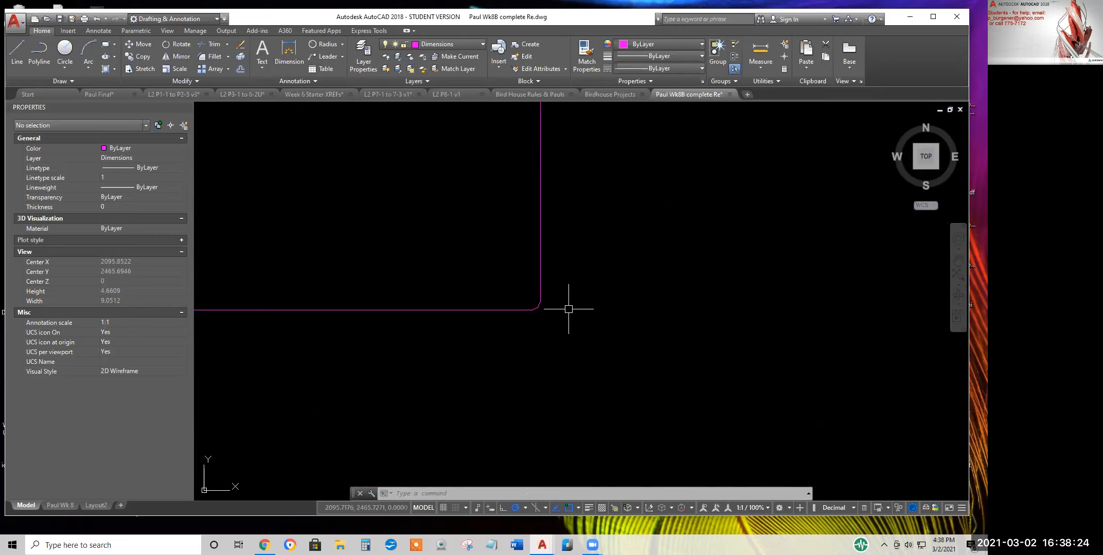
Pick the 0.1 corner fillet arc for a radius dimension, cancel, then pick it again
{"action": "left_click", "coordinate": [329, 44]}
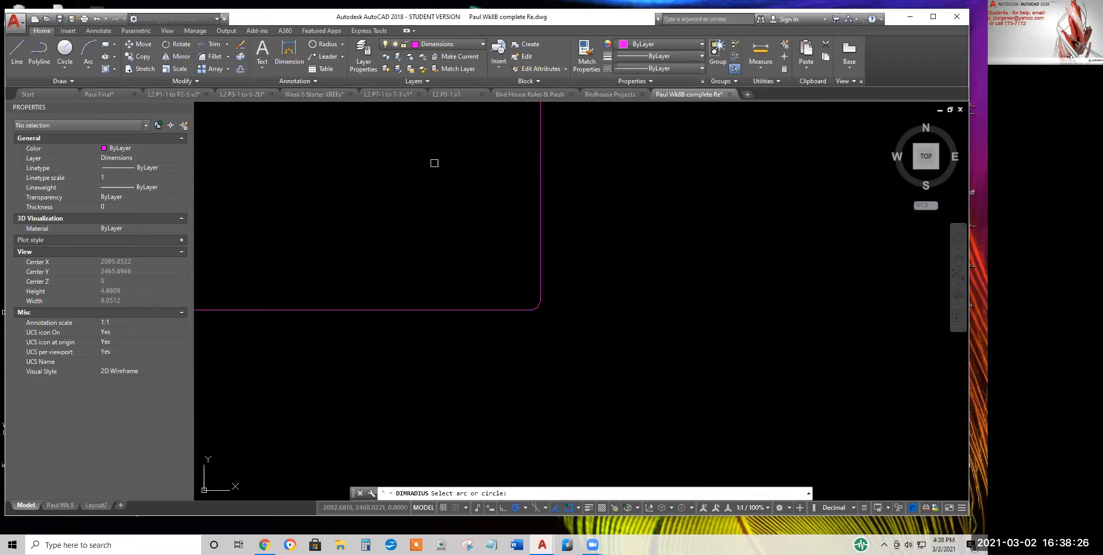
{"action": "left_click", "coordinate": [536, 306]}
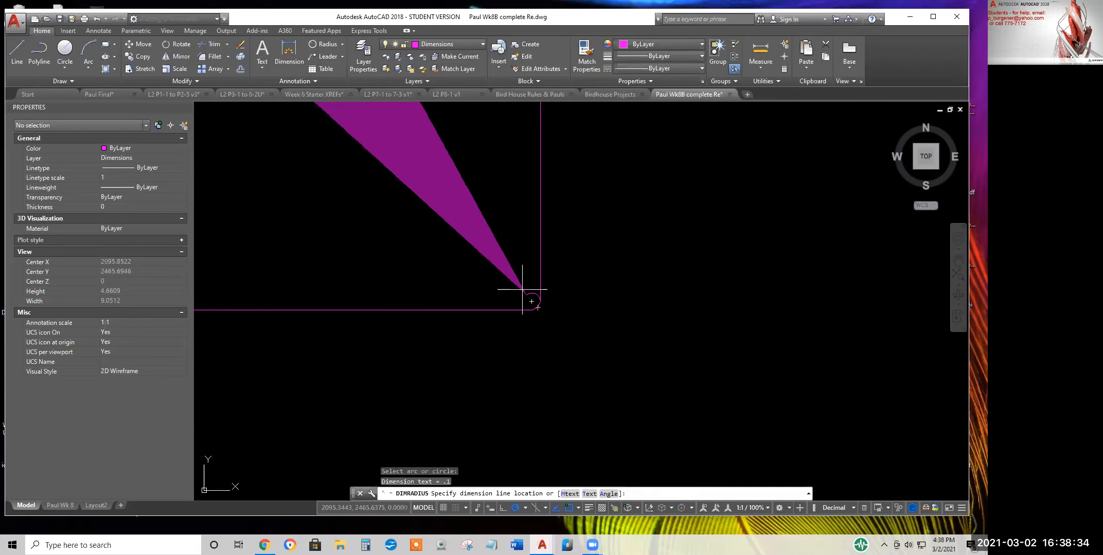
{"action": "scroll", "coordinate": [521, 292], "scroll_direction": "up", "scroll_amount": 6}
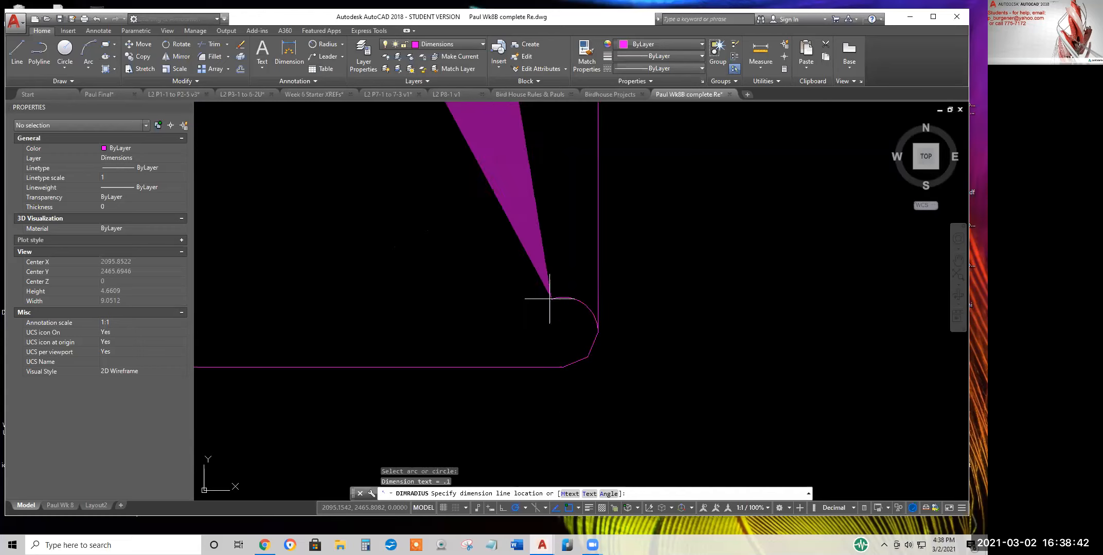
{"action": "scroll", "coordinate": [525, 301], "scroll_direction": "down", "scroll_amount": 2}
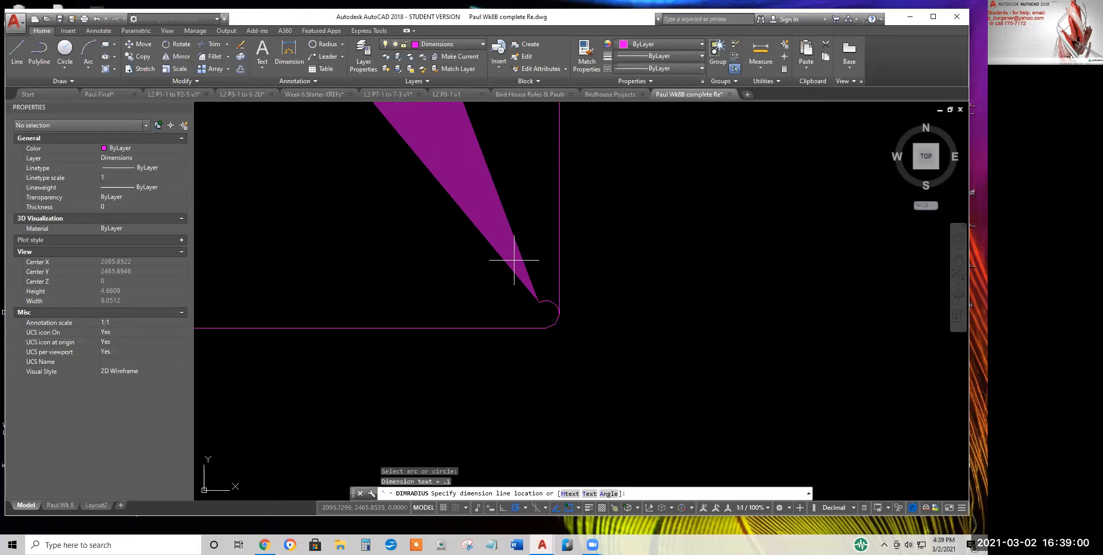
{"action": "scroll", "coordinate": [514, 261], "scroll_direction": "down", "scroll_amount": 2}
{"action": "key", "text": "Escape"}
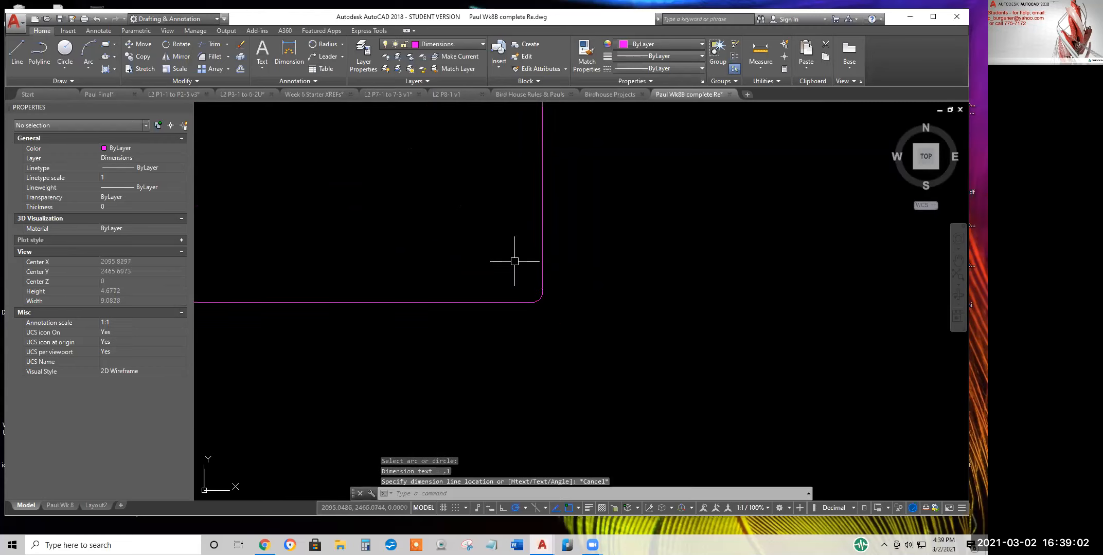
{"action": "scroll", "coordinate": [528, 295], "scroll_direction": "up", "scroll_amount": 2}
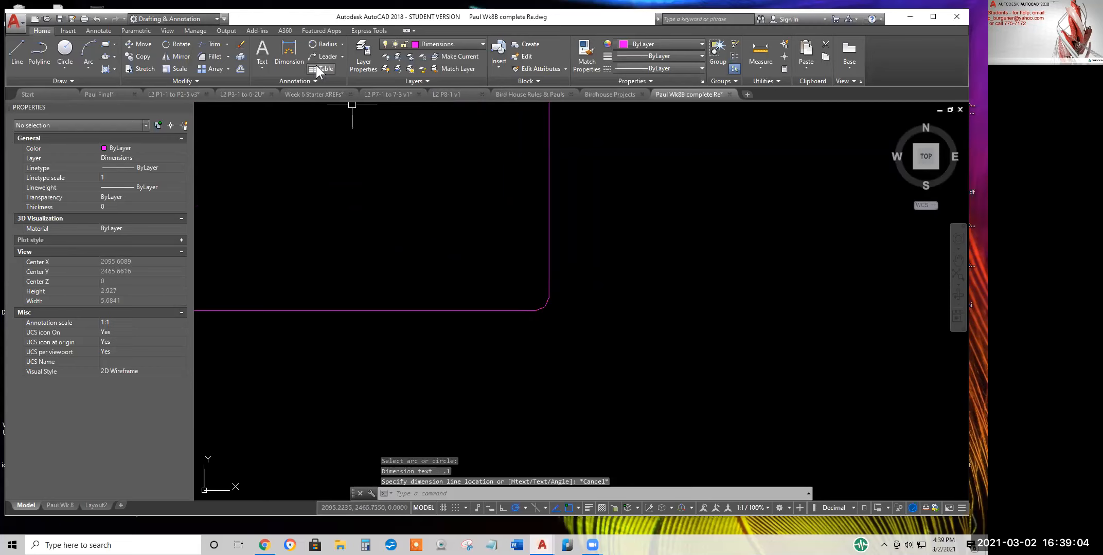
{"action": "left_click", "coordinate": [329, 45]}
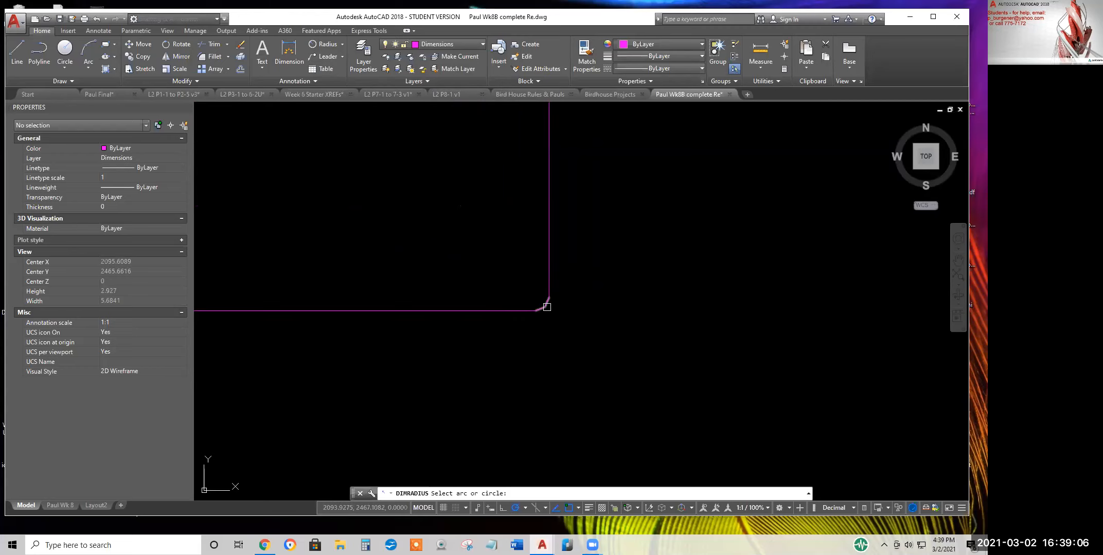
{"action": "left_click", "coordinate": [547, 307]}
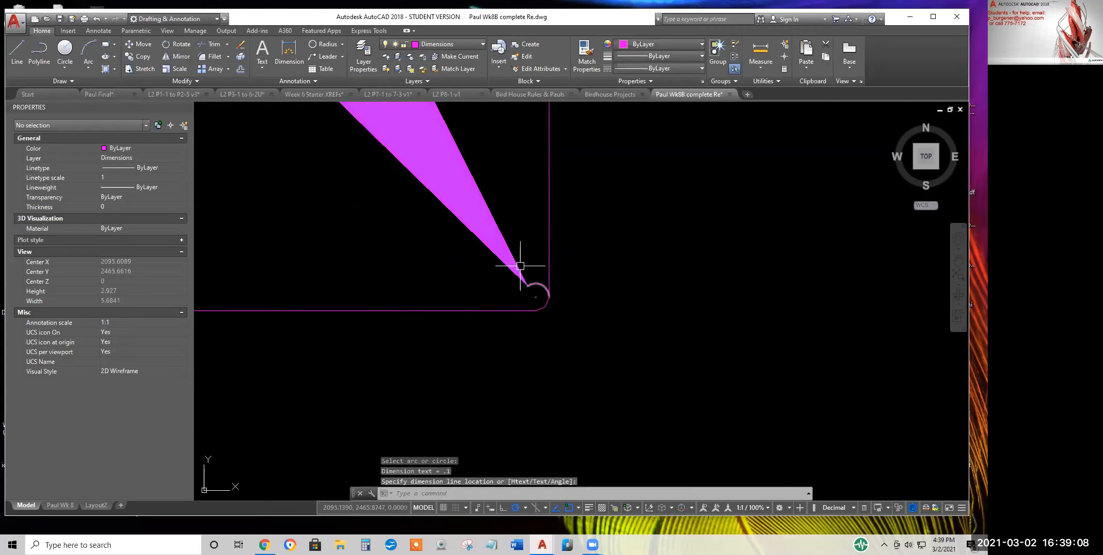
Place the R.1 radius dimension, explode it, and erase the small corner arc
{"action": "left_click", "coordinate": [242, 61]}
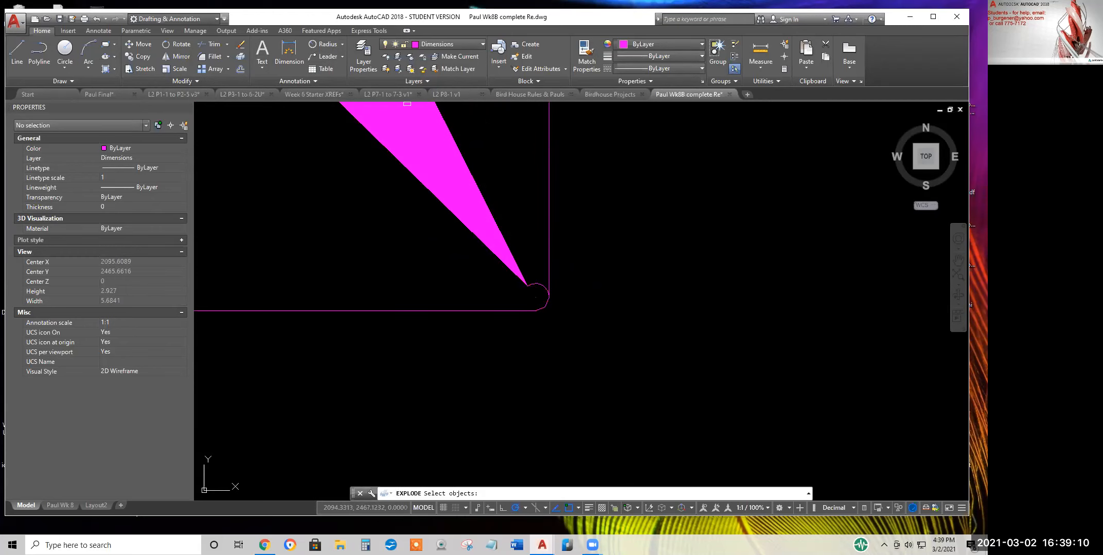
{"action": "left_click", "coordinate": [468, 175]}
{"action": "key", "text": "Return"}
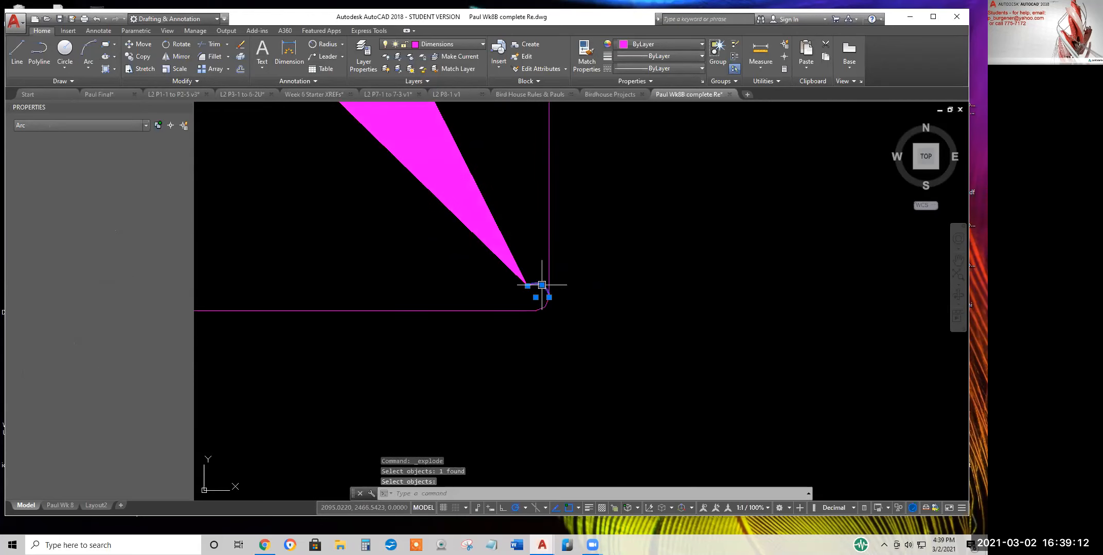
{"action": "left_click", "coordinate": [540, 290]}
{"action": "left_click", "coordinate": [548, 303]}
{"action": "type", "text": "E"}
{"action": "key", "text": "Return"}
{"action": "scroll", "coordinate": [533, 290], "scroll_direction": "down", "scroll_amount": 4}
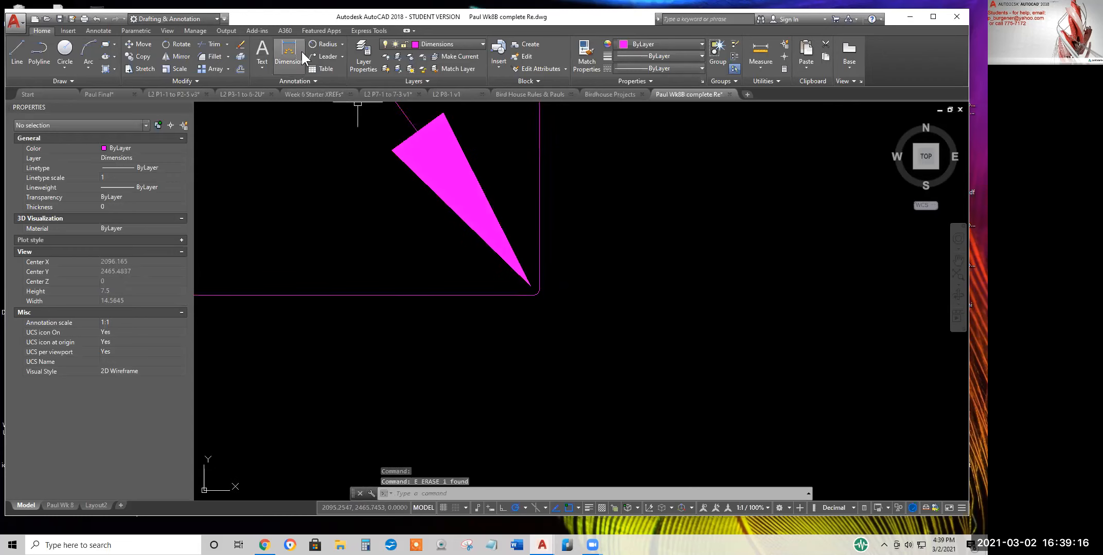
Move the R.1 arrowhead pieces so the arrow tip lands on the border corner
{"action": "left_click", "coordinate": [145, 44]}
{"action": "left_click", "coordinate": [515, 170]}
{"action": "left_click", "coordinate": [386, 115]}
{"action": "scroll", "coordinate": [466, 230], "scroll_direction": "up", "scroll_amount": 4}
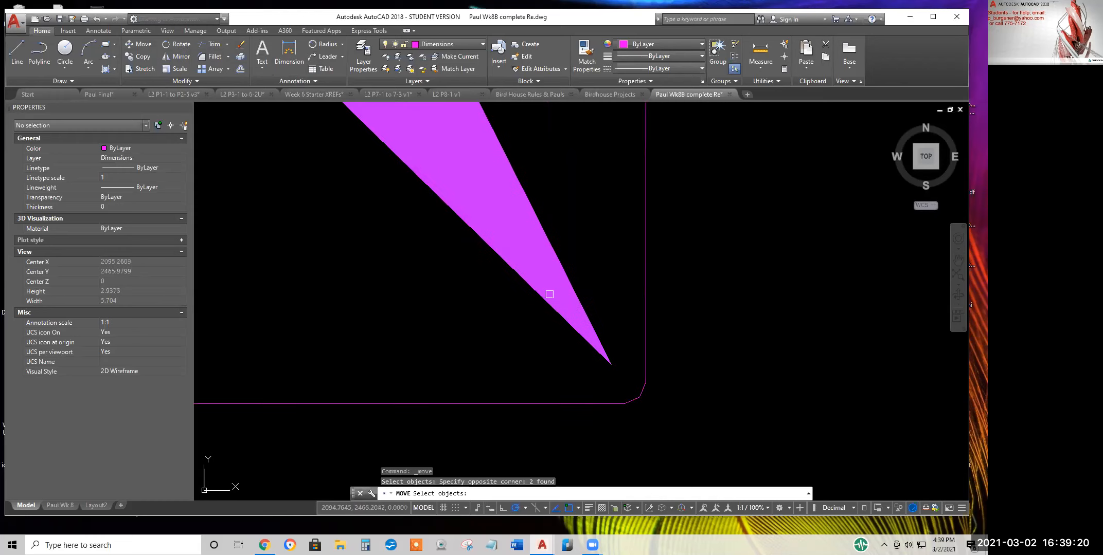
{"action": "key", "text": "Return"}
{"action": "left_click", "coordinate": [611, 362]}
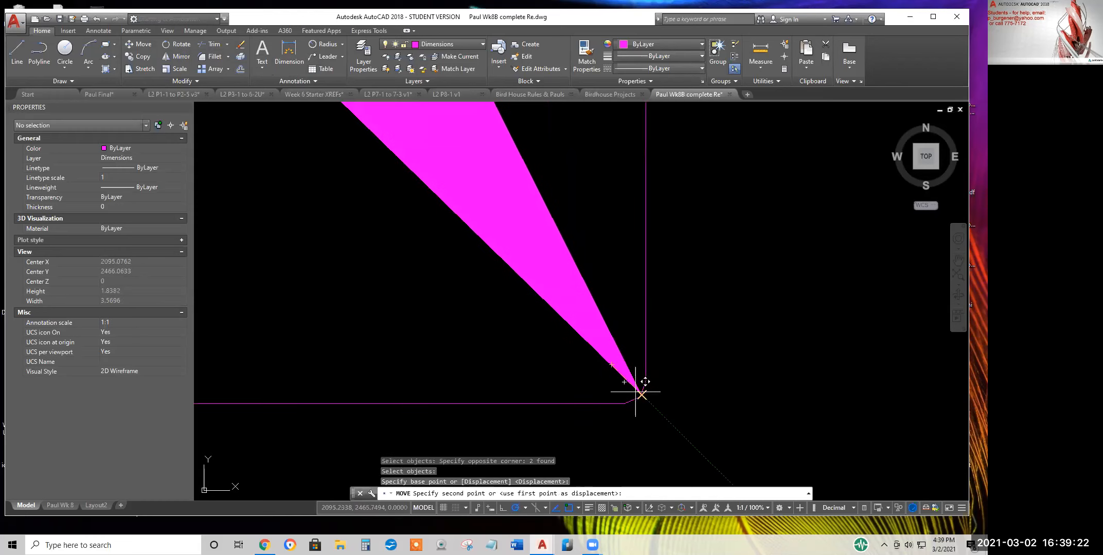
{"action": "left_click", "coordinate": [640, 391]}
{"action": "key", "text": "Escape"}
{"action": "scroll", "coordinate": [659, 380], "scroll_direction": "down", "scroll_amount": 6}
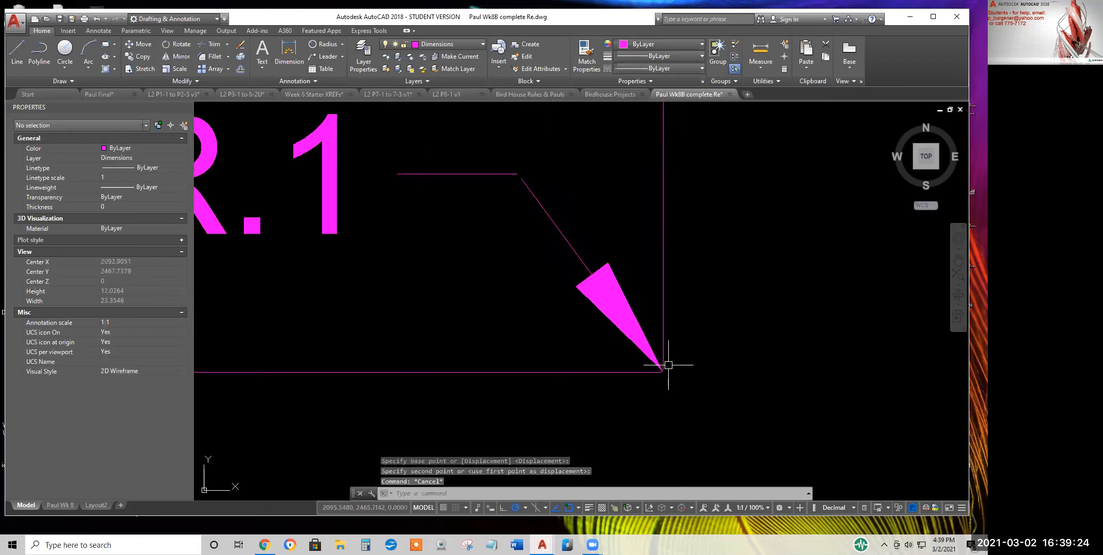
{"action": "scroll", "coordinate": [531, 193], "scroll_direction": "up", "scroll_amount": 6}
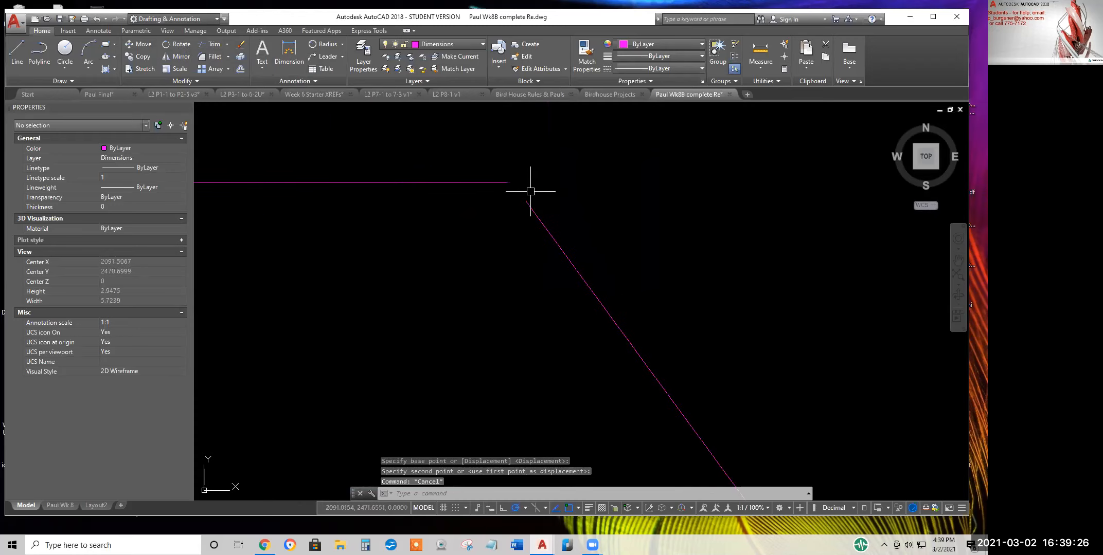
{"action": "scroll", "coordinate": [526, 216], "scroll_direction": "down", "scroll_amount": 8}
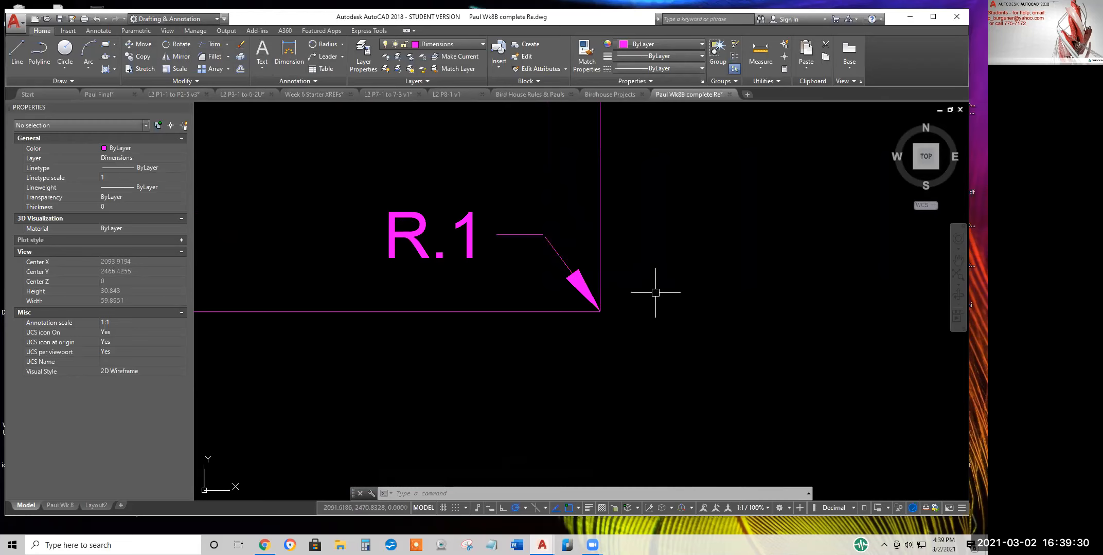
{"action": "scroll", "coordinate": [608, 314], "scroll_direction": "up", "scroll_amount": 2}
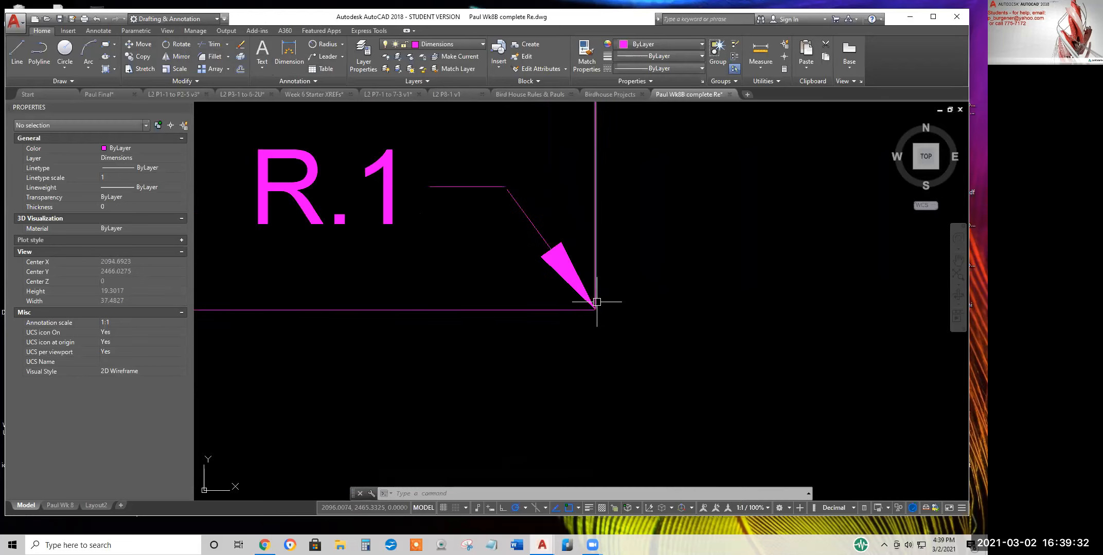
{"action": "scroll", "coordinate": [624, 313], "scroll_direction": "down", "scroll_amount": 2}
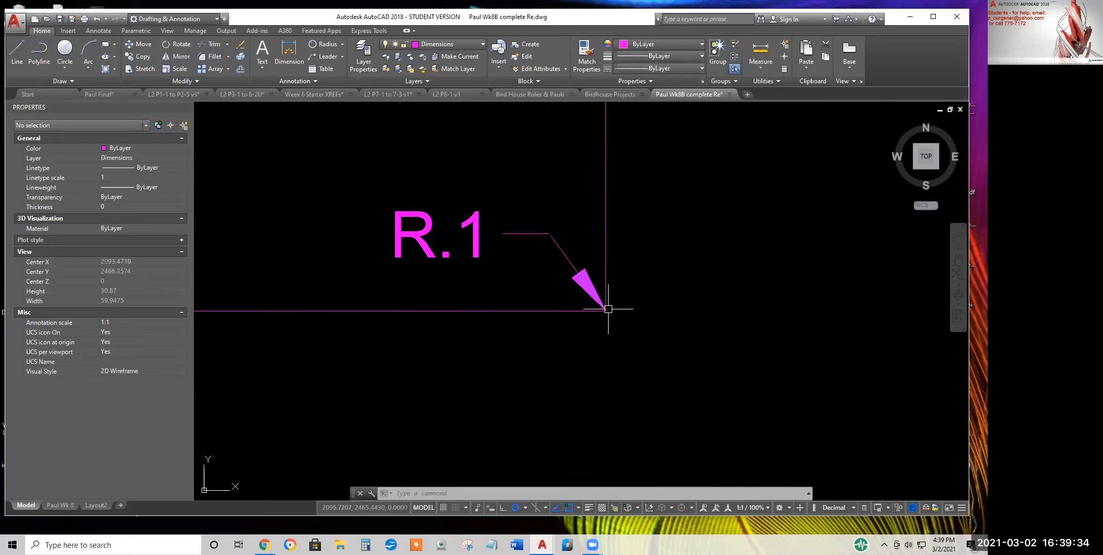
{"action": "middle_click_drag", "start_coordinate": [608, 309], "coordinate": [576, 317]}
{"action": "scroll", "coordinate": [571, 316], "scroll_direction": "up", "scroll_amount": 6}
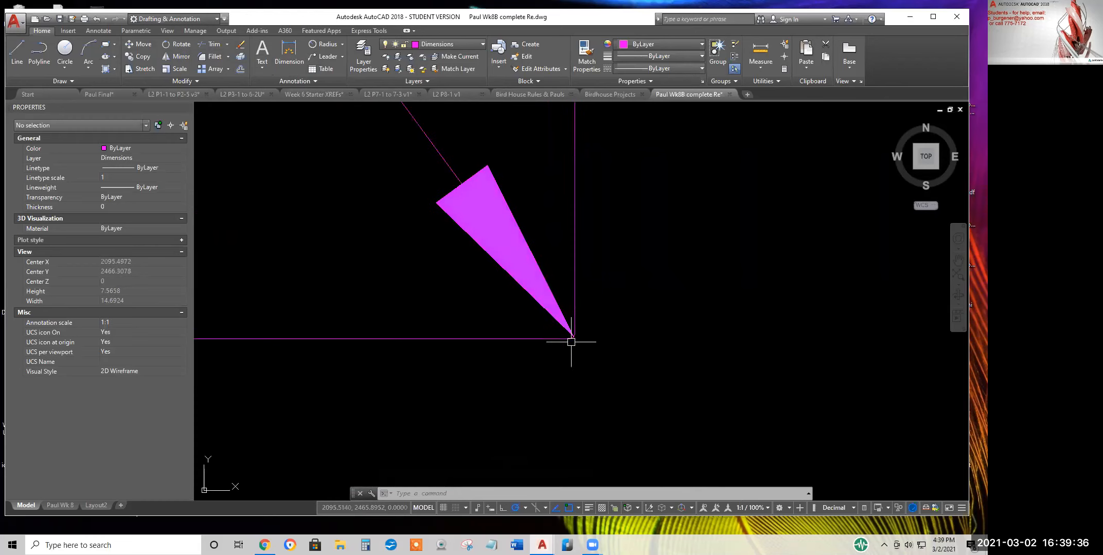
{"action": "scroll", "coordinate": [570, 342], "scroll_direction": "up", "scroll_amount": 12}
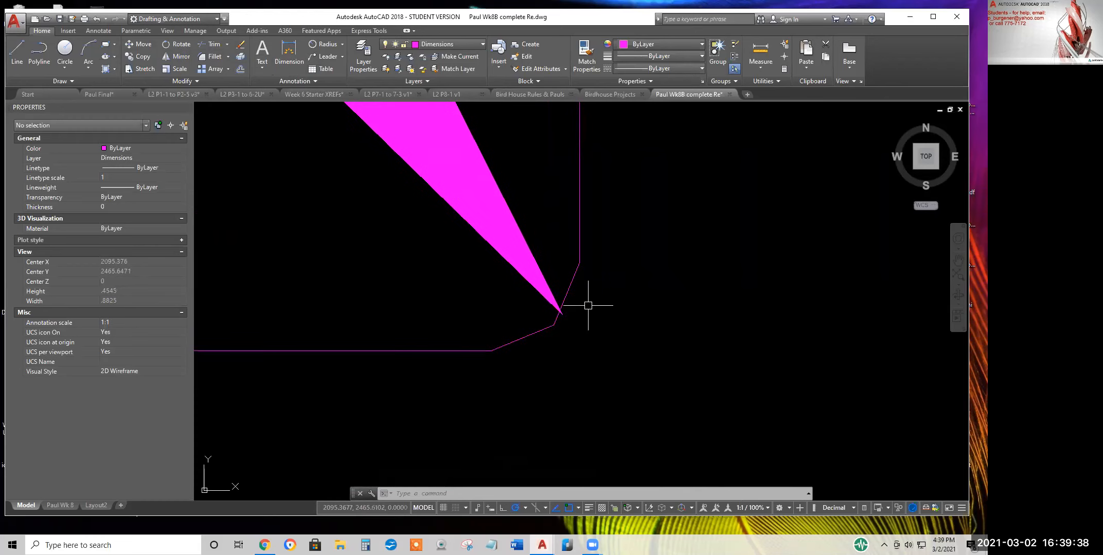
Regenerate the drawing with RE so the corner arc draws smoothly
{"action": "key", "text": "Escape"}
{"action": "type", "text": "re"}
{"action": "key", "text": "Return"}
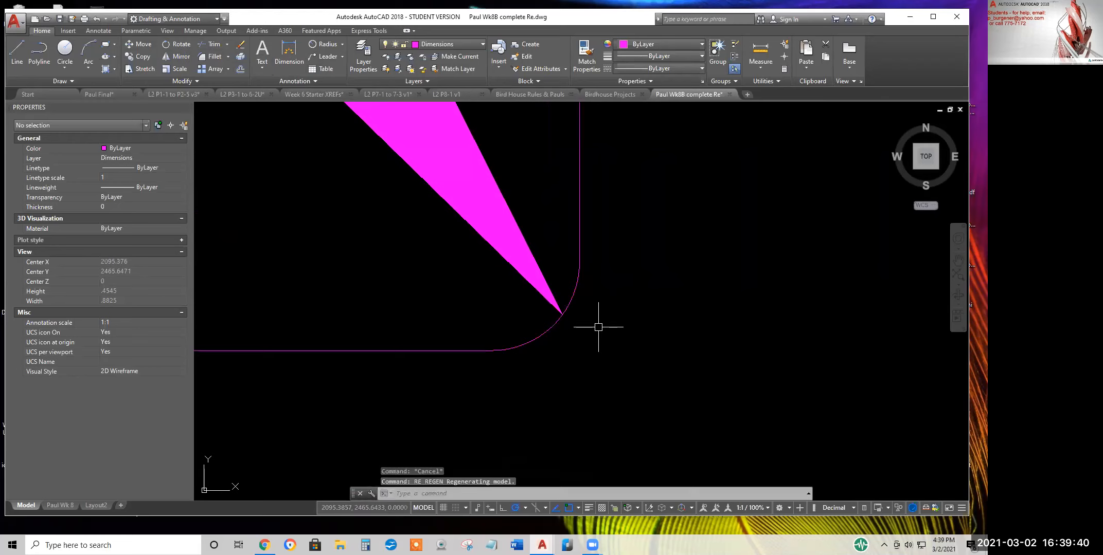
{"action": "scroll", "coordinate": [598, 328], "scroll_direction": "down", "scroll_amount": 2}
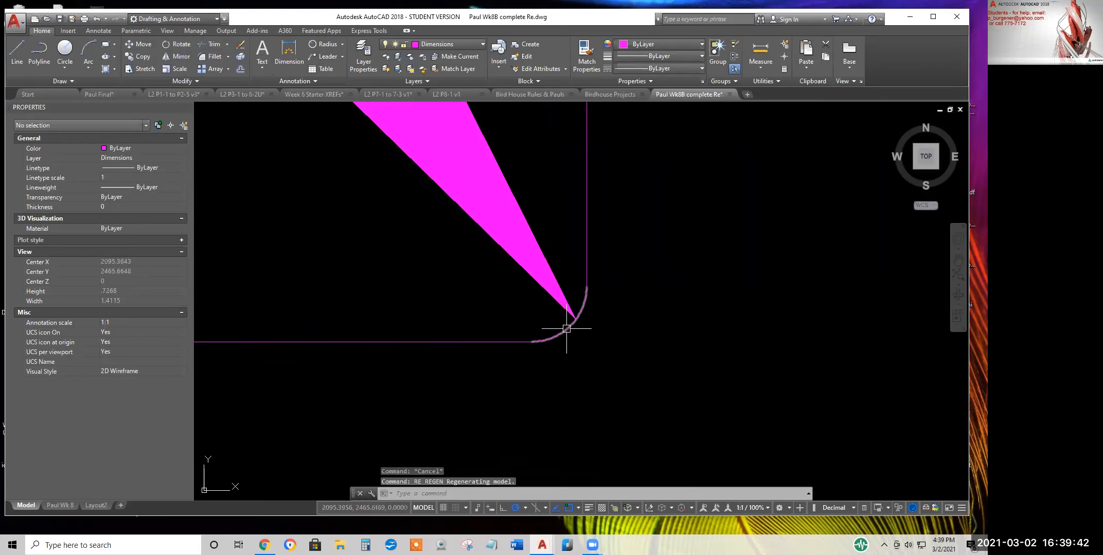
{"action": "scroll", "coordinate": [724, 360], "scroll_direction": "down", "scroll_amount": 12}
{"action": "scroll", "coordinate": [725, 363], "scroll_direction": "down", "scroll_amount": 3}
{"action": "middle_click_drag", "start_coordinate": [770, 367], "coordinate": [609, 361]}
{"action": "scroll", "coordinate": [633, 355], "scroll_direction": "down", "scroll_amount": 10}
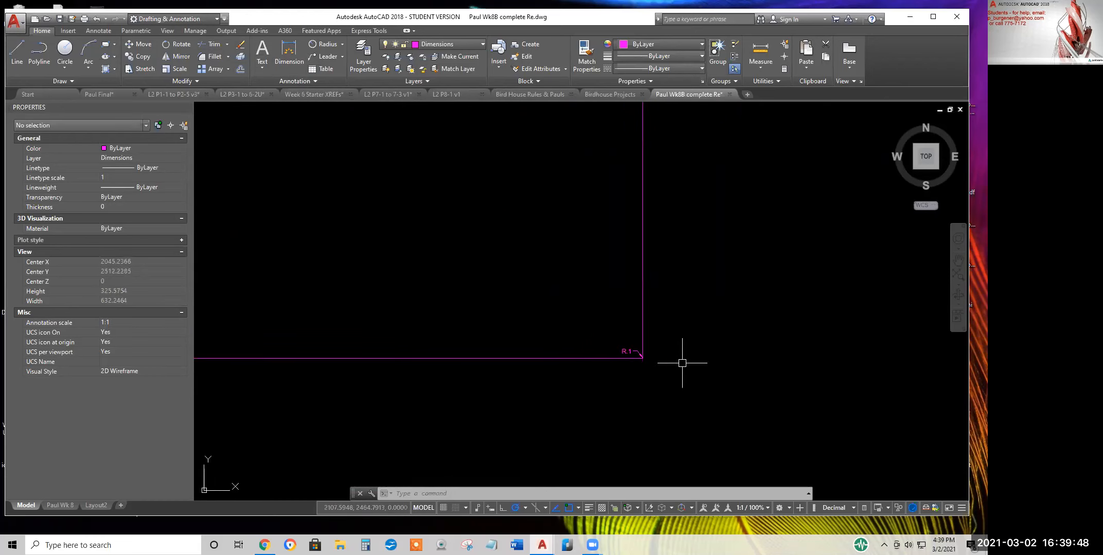
{"action": "scroll", "coordinate": [682, 364], "scroll_direction": "down", "scroll_amount": 8}
{"action": "scroll", "coordinate": [710, 361], "scroll_direction": "down", "scroll_amount": 5}
{"action": "middle_click_drag", "start_coordinate": [751, 381], "coordinate": [625, 315]}
{"action": "scroll", "coordinate": [636, 354], "scroll_direction": "up", "scroll_amount": 4}
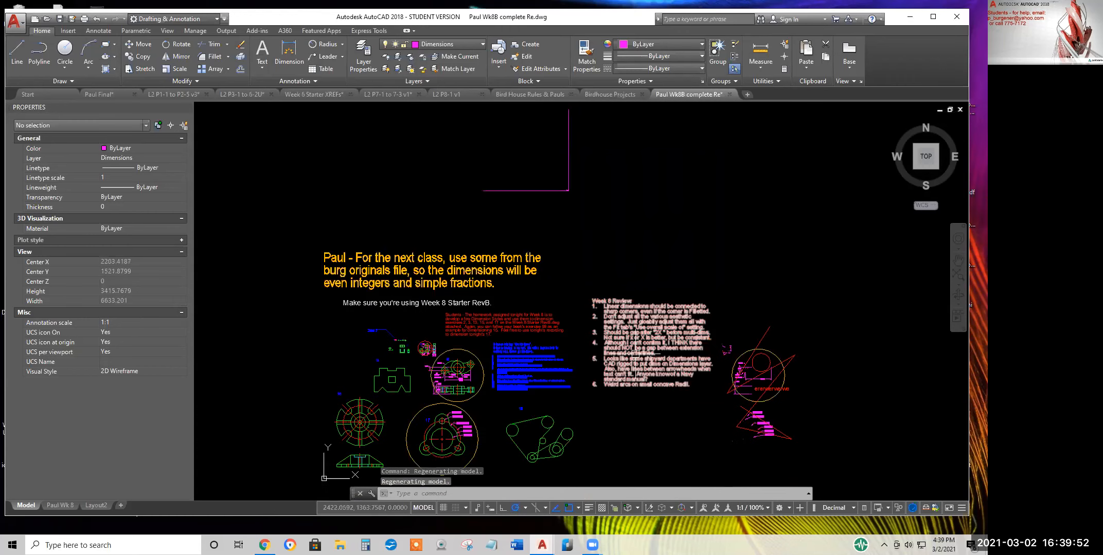
{"action": "scroll", "coordinate": [635, 354], "scroll_direction": "up", "scroll_amount": 6}
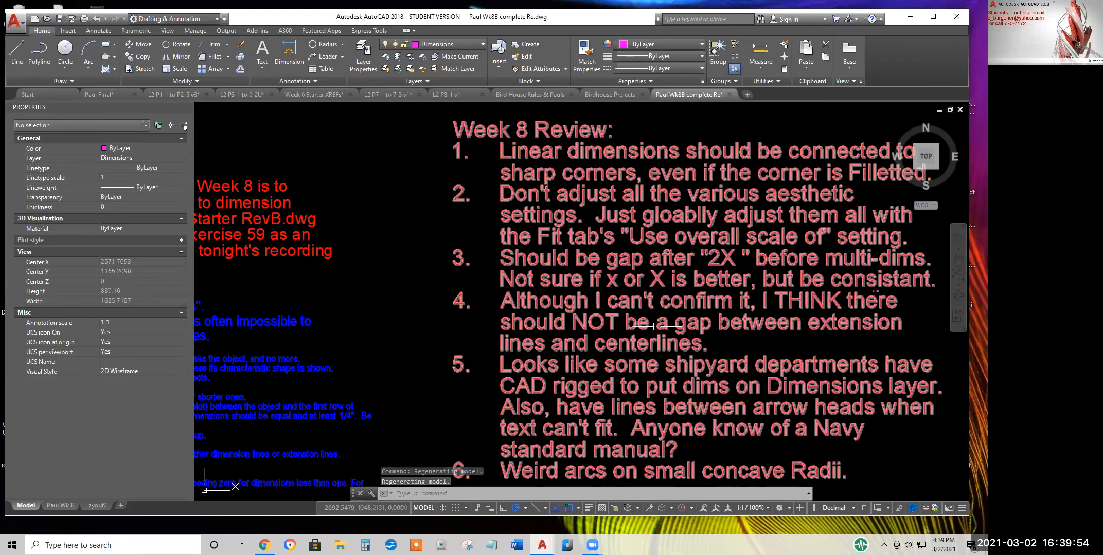
{"action": "mouse_move", "coordinate": [654, 298]}
{"action": "middle_mouse_down"}
{"action": "mouse_move", "coordinate": [622, 212]}
{"action": "mouse_move", "coordinate": [622, 291]}
{"action": "middle_mouse_up"}
{"action": "scroll", "coordinate": [622, 291], "scroll_direction": "down", "scroll_amount": 4}
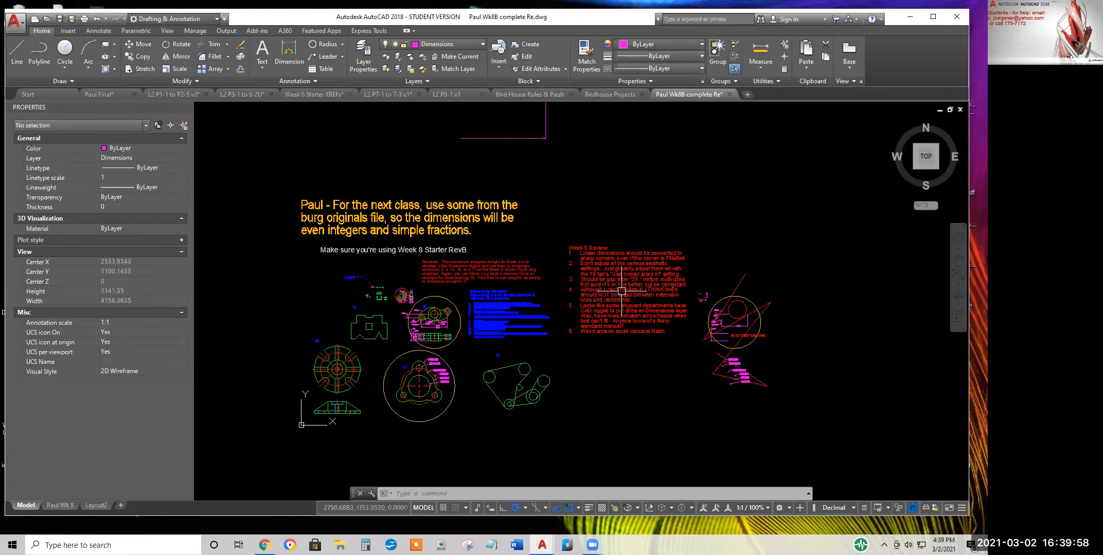
{"action": "scroll", "coordinate": [430, 326], "scroll_direction": "up", "scroll_amount": 4}
{"action": "middle_click_drag", "start_coordinate": [430, 326], "coordinate": [558, 327]}
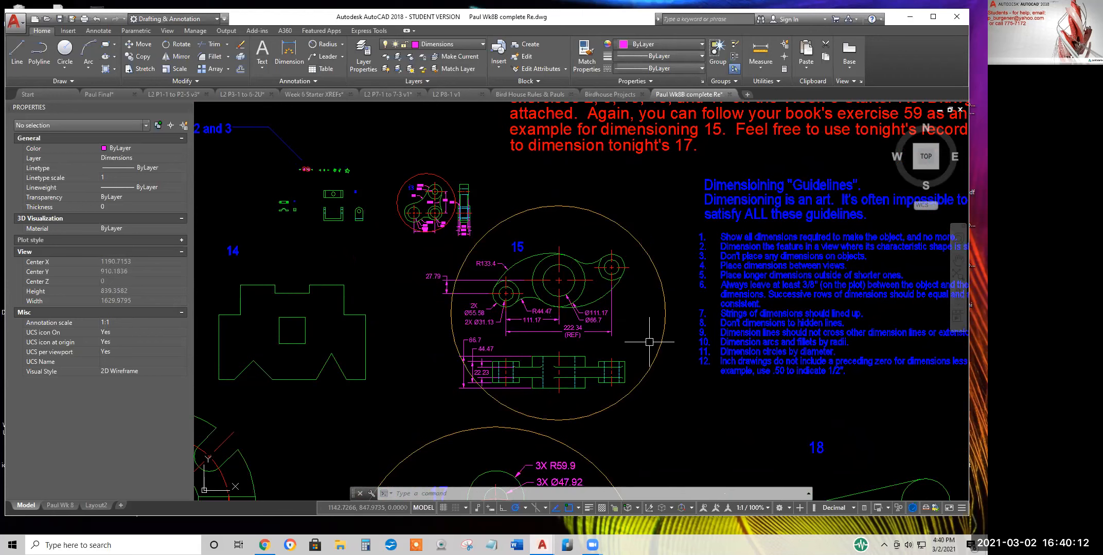
{"action": "scroll", "coordinate": [652, 352], "scroll_direction": "down", "scroll_amount": 2}
{"action": "middle_click_drag", "start_coordinate": [660, 365], "coordinate": [578, 386]}
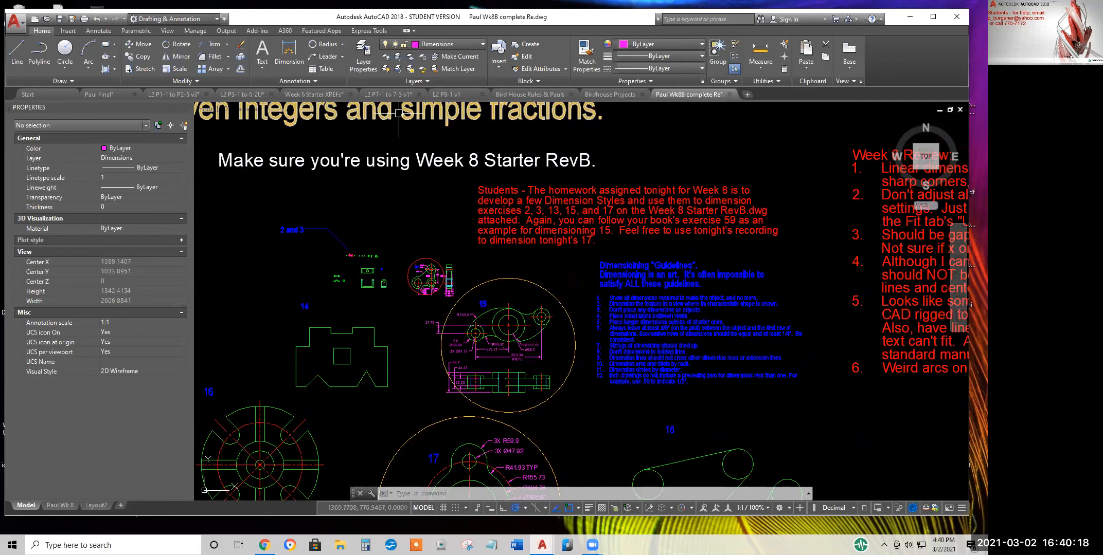
{"action": "left_click", "coordinate": [19, 23]}
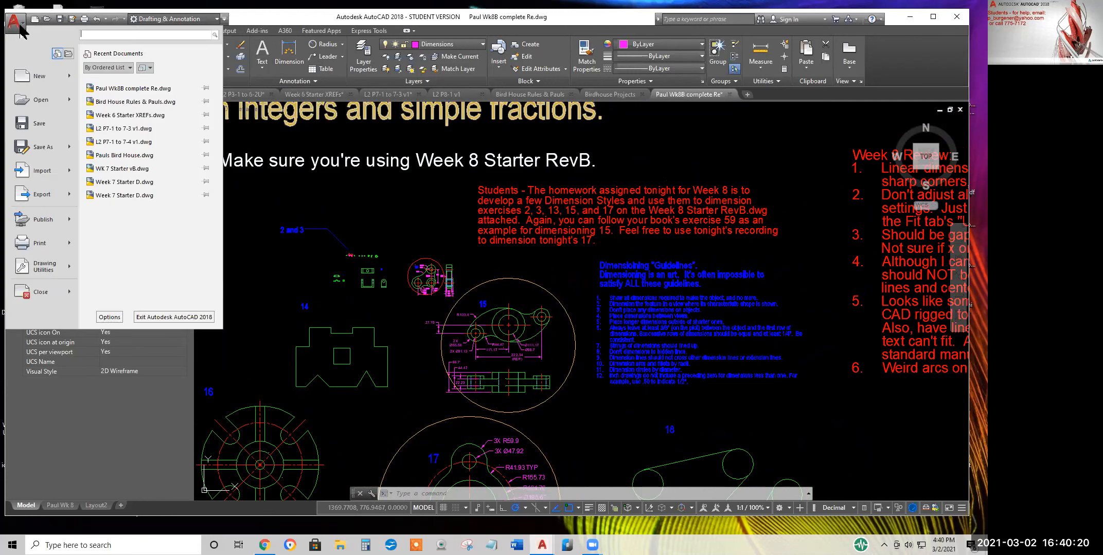
{"action": "left_click", "coordinate": [36, 101]}
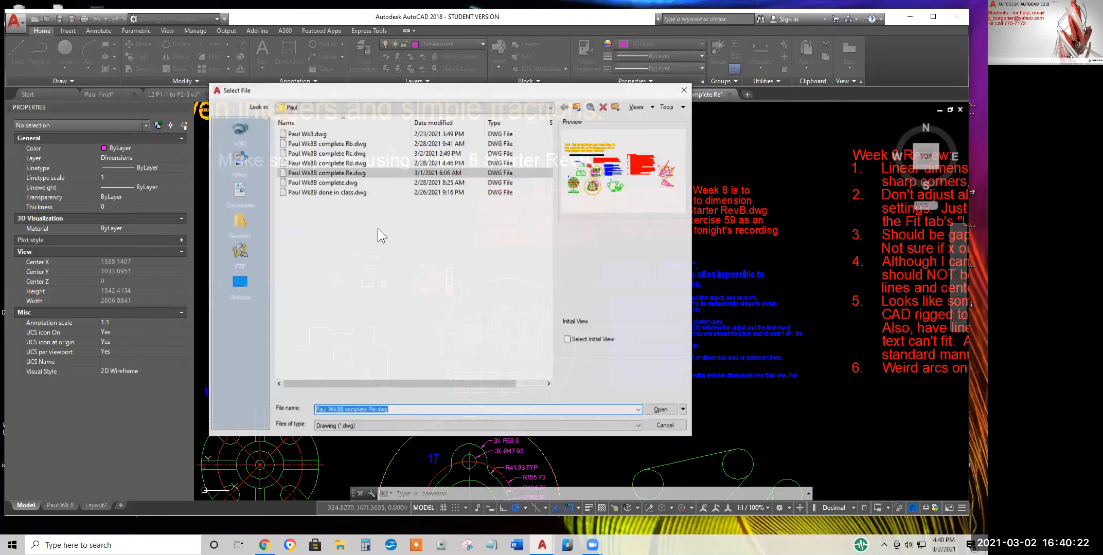
{"action": "left_click", "coordinate": [680, 428]}
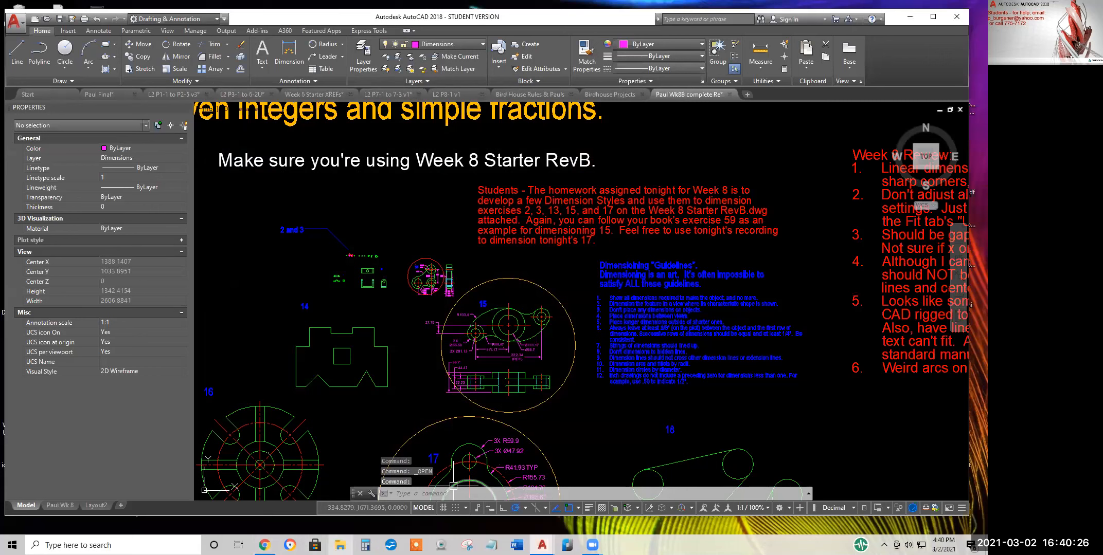
{"action": "left_click", "coordinate": [340, 545]}
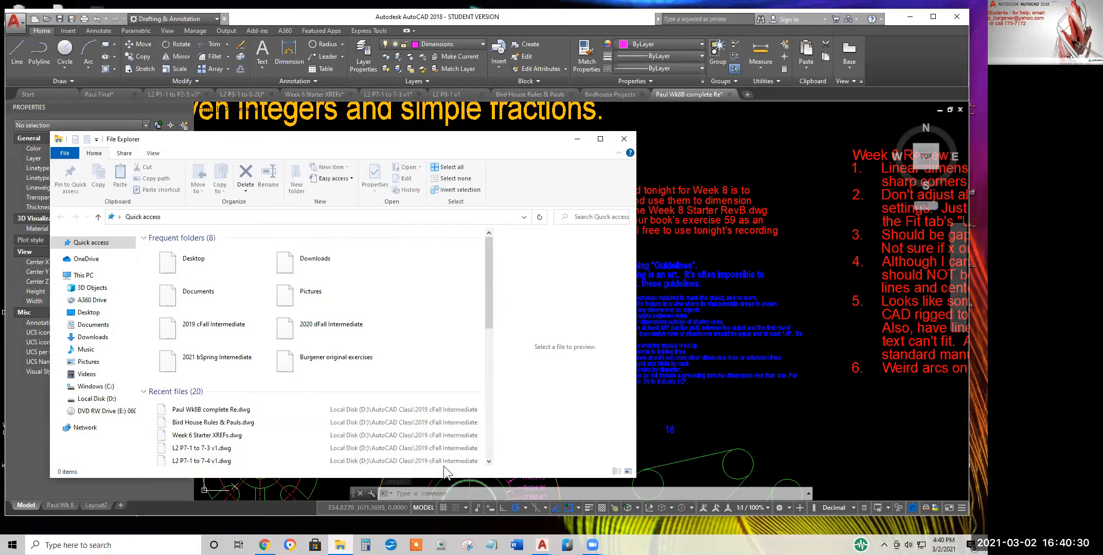
Browse to D:\AutoCAD Class\2021 aWin Intro\Student work\Wk8, then return to AutoCAD
{"action": "left_click", "coordinate": [97, 399]}
{"action": "double_click", "coordinate": [185, 298]}
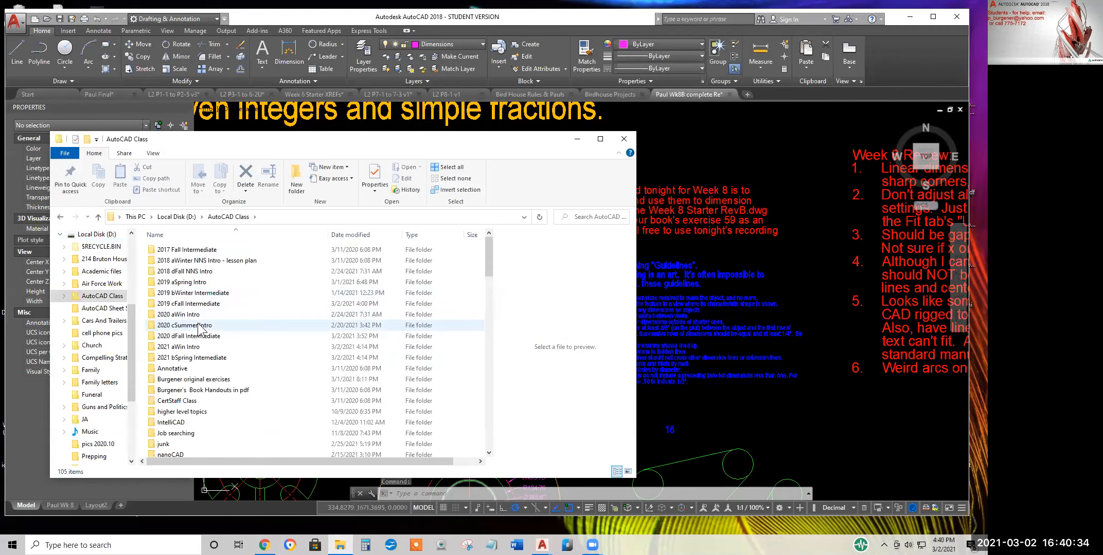
{"action": "double_click", "coordinate": [193, 346]}
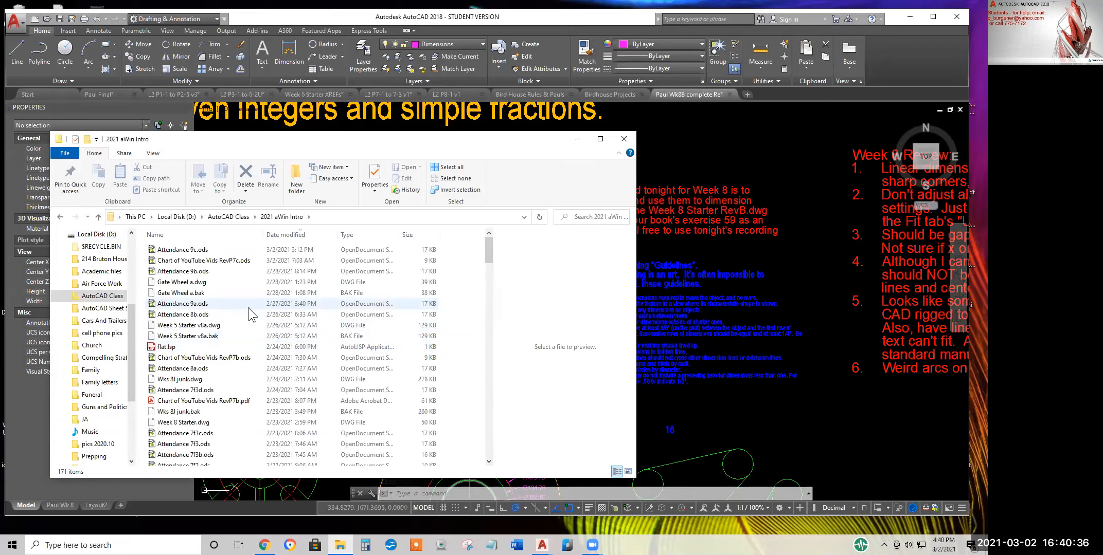
{"action": "left_click_drag", "start_coordinate": [487, 246], "coordinate": [491, 457]}
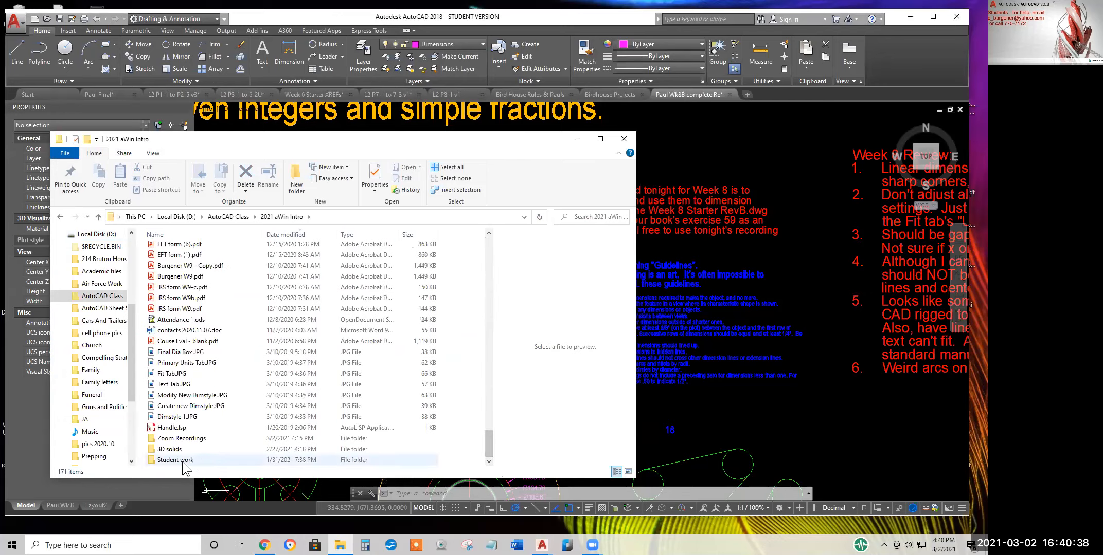
{"action": "double_click", "coordinate": [183, 461]}
{"action": "double_click", "coordinate": [173, 324]}
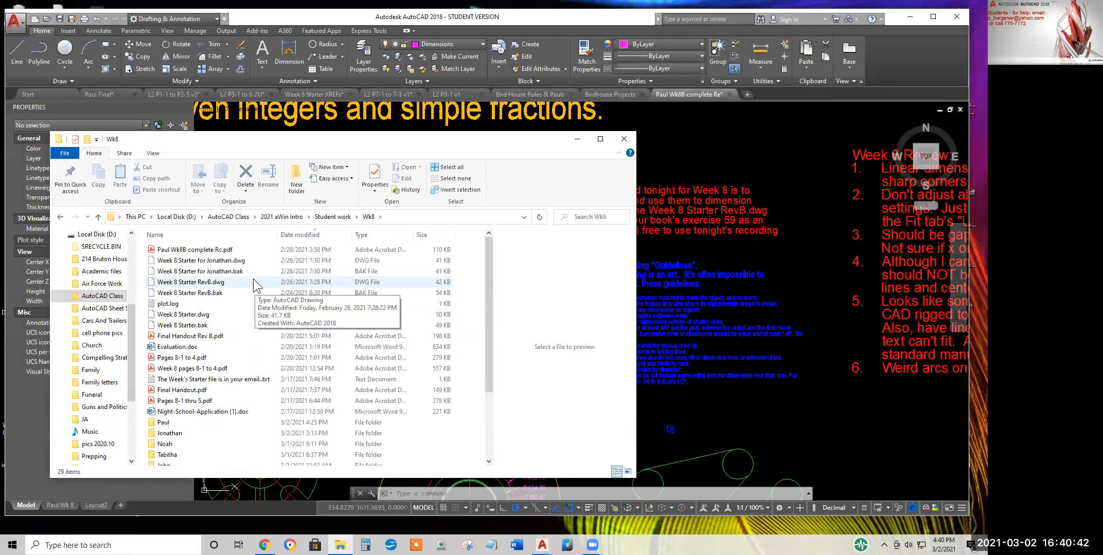
{"action": "left_click", "coordinate": [727, 250]}
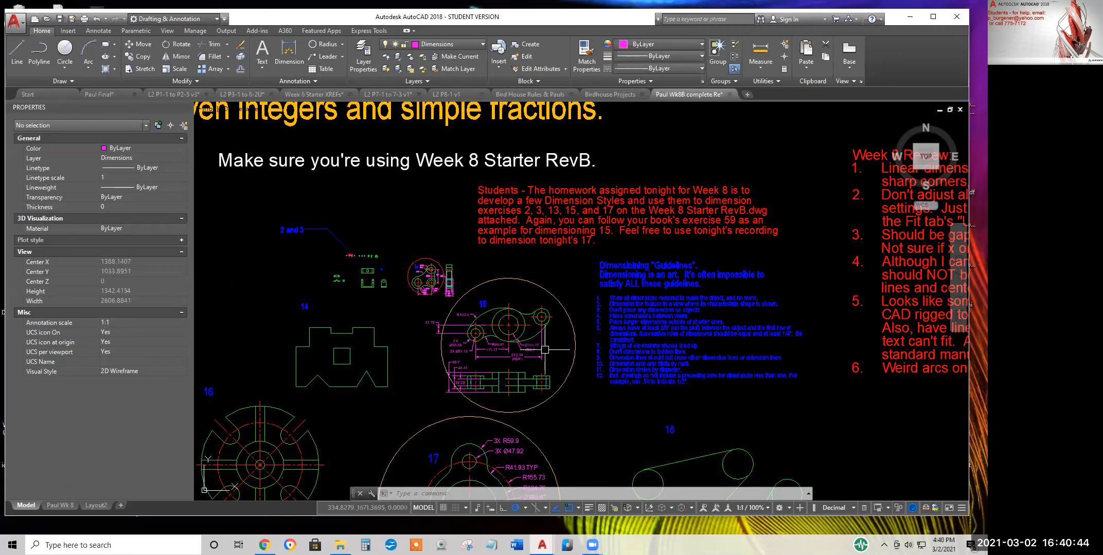
Switch to the Paul Wk 8 layout sheet and zoom in on it
{"action": "middle_click_drag", "start_coordinate": [545, 350], "coordinate": [592, 256]}
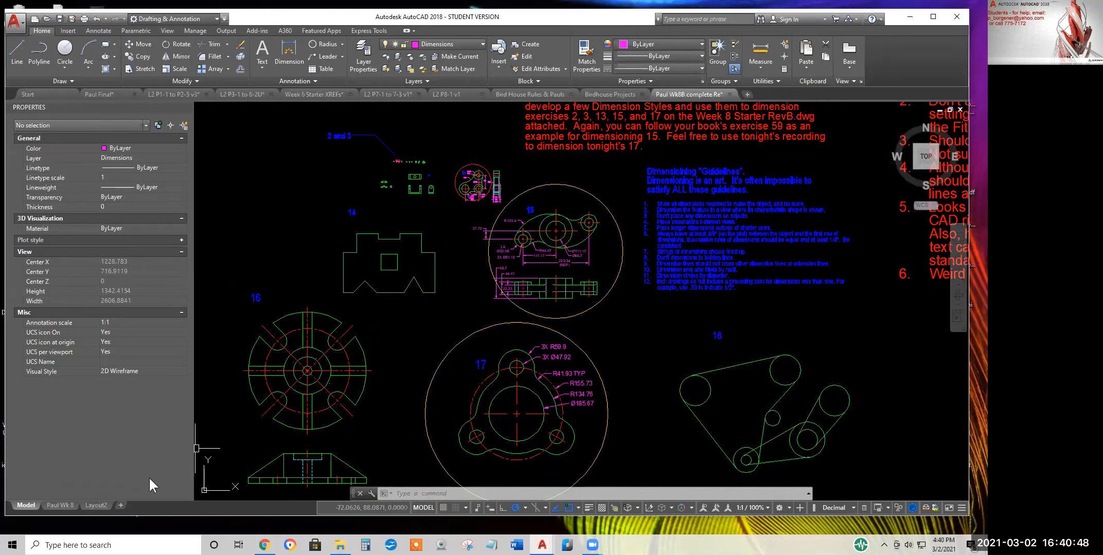
{"action": "left_click", "coordinate": [57, 504]}
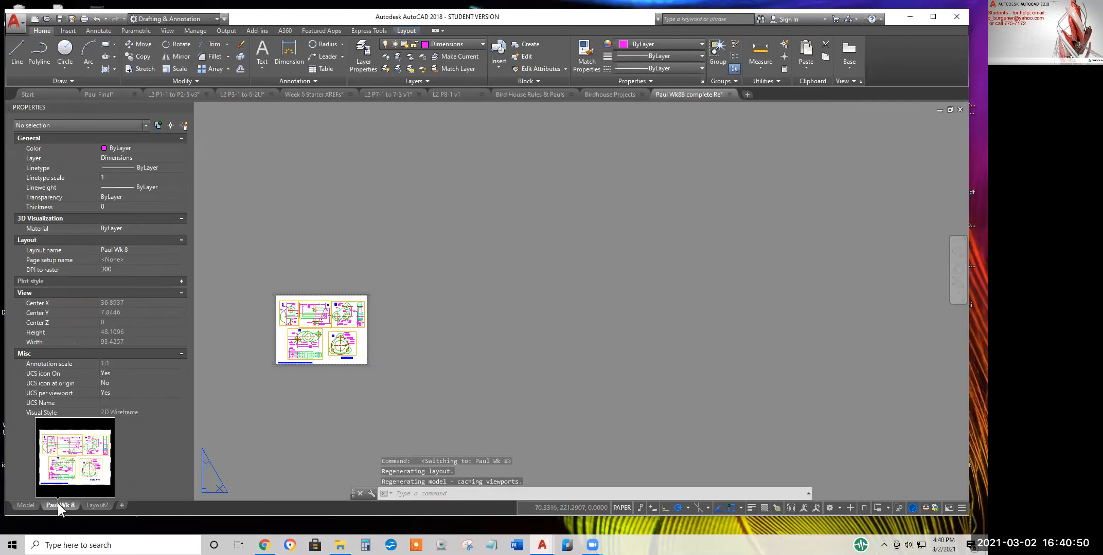
{"action": "scroll", "coordinate": [255, 363], "scroll_direction": "up", "scroll_amount": 5}
{"action": "middle_click_drag", "start_coordinate": [423, 341], "coordinate": [432, 342]}
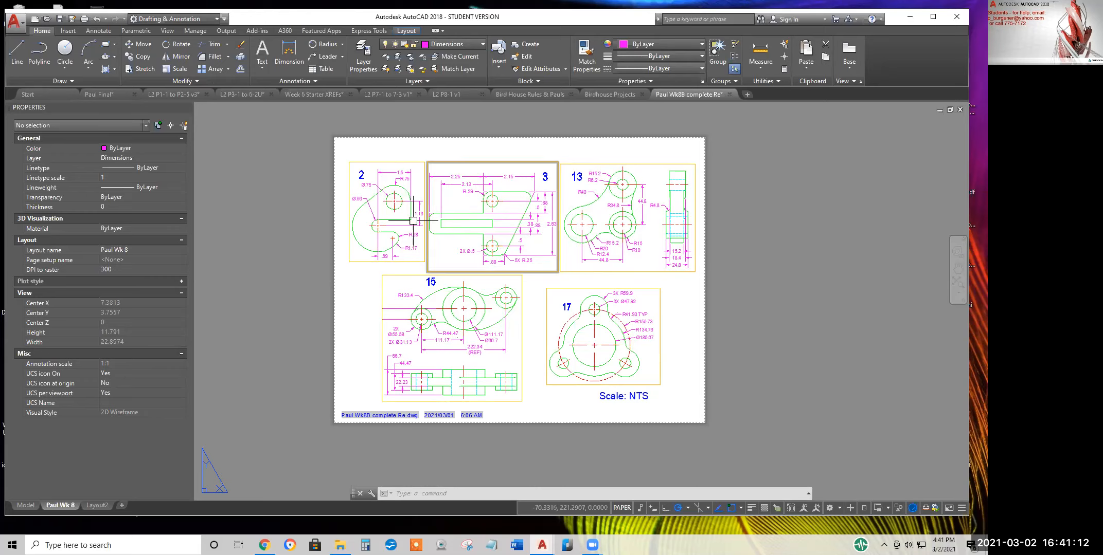
{"action": "scroll", "coordinate": [345, 177], "scroll_direction": "up", "scroll_amount": 8}
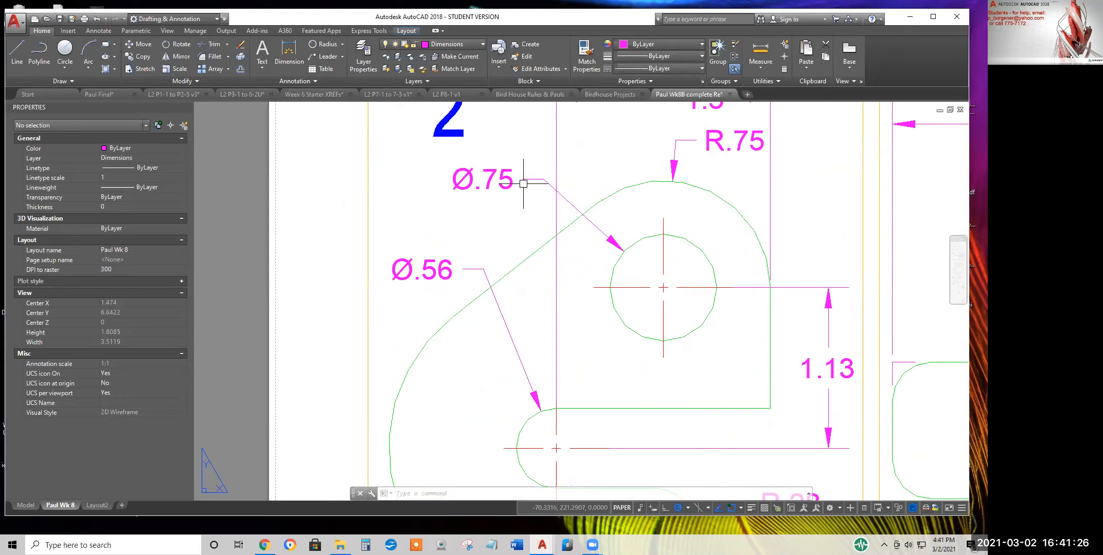
Fit drawings 2, 3, 13, 15, 17 and the Scale: NTS note fully in view
{"action": "scroll", "coordinate": [529, 234], "scroll_direction": "down", "scroll_amount": 6}
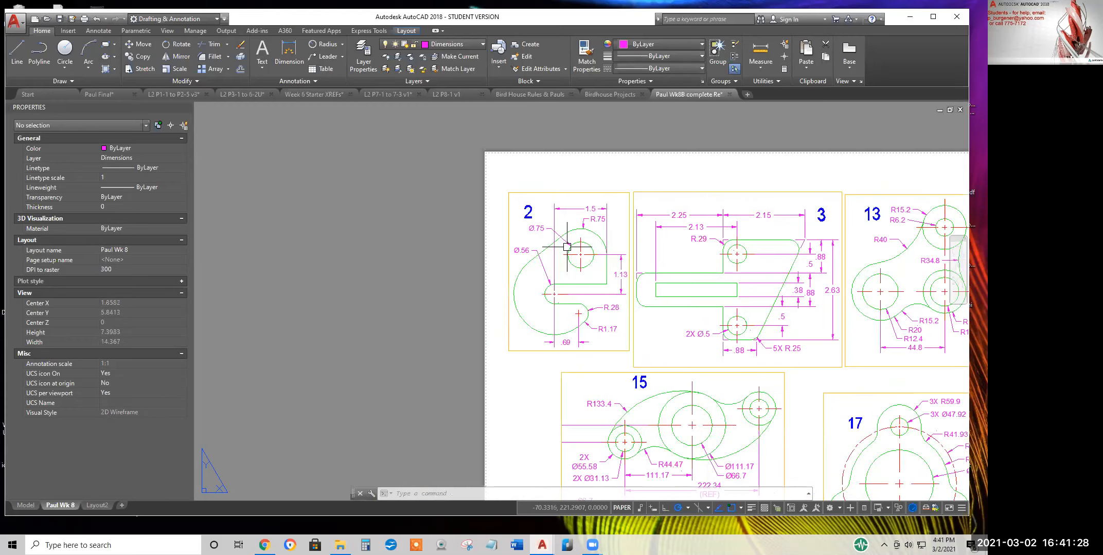
{"action": "middle_click_drag", "start_coordinate": [729, 273], "coordinate": [422, 250]}
{"action": "scroll", "coordinate": [586, 234], "scroll_direction": "up", "scroll_amount": 6}
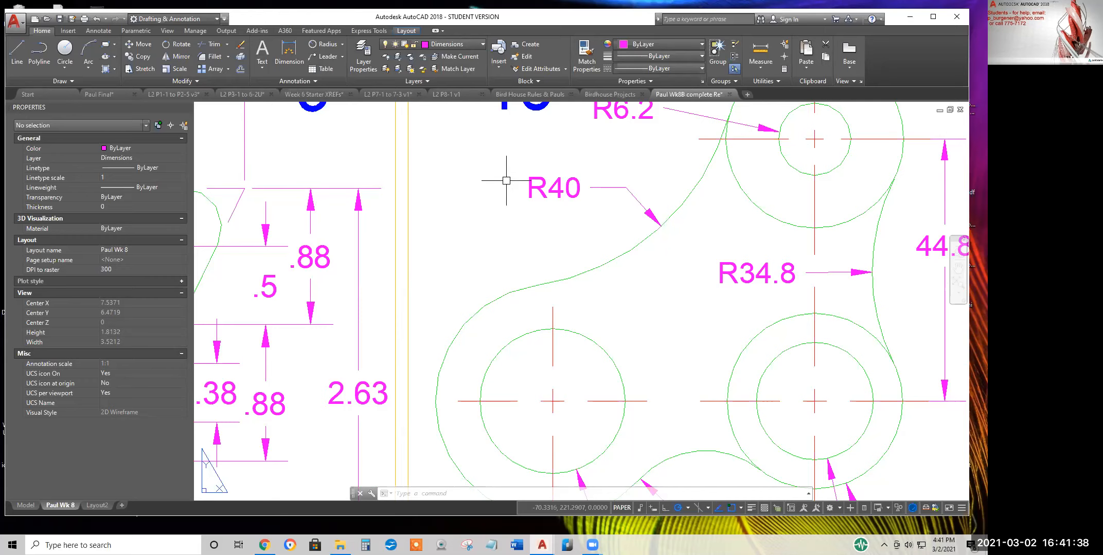
{"action": "scroll", "coordinate": [512, 202], "scroll_direction": "down", "scroll_amount": 6}
{"action": "middle_click_drag", "start_coordinate": [623, 321], "coordinate": [719, 253]}
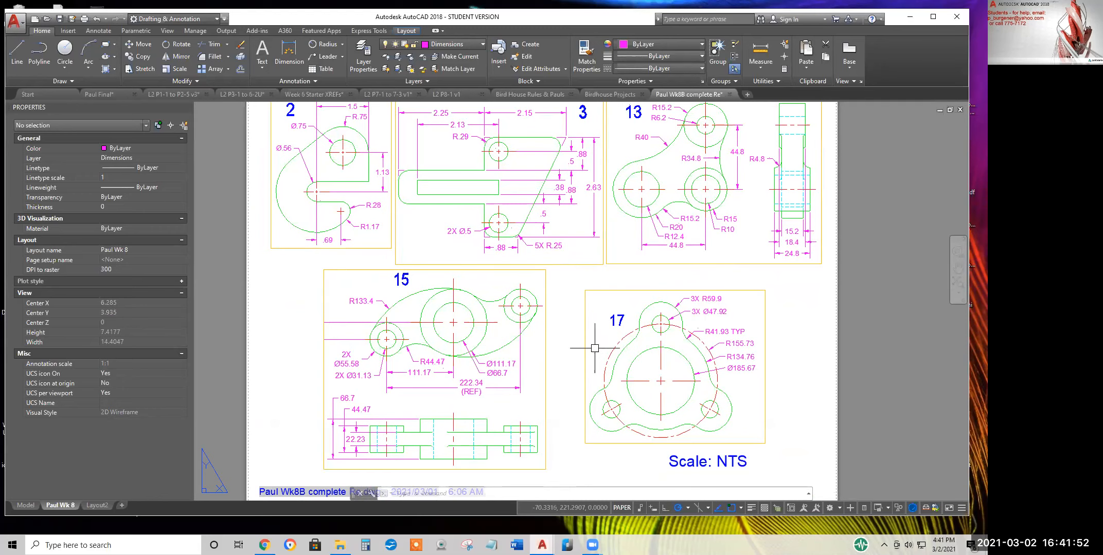
{"action": "scroll", "coordinate": [591, 348], "scroll_direction": "down", "scroll_amount": 3}
{"action": "middle_click_drag", "start_coordinate": [583, 314], "coordinate": [553, 309]}
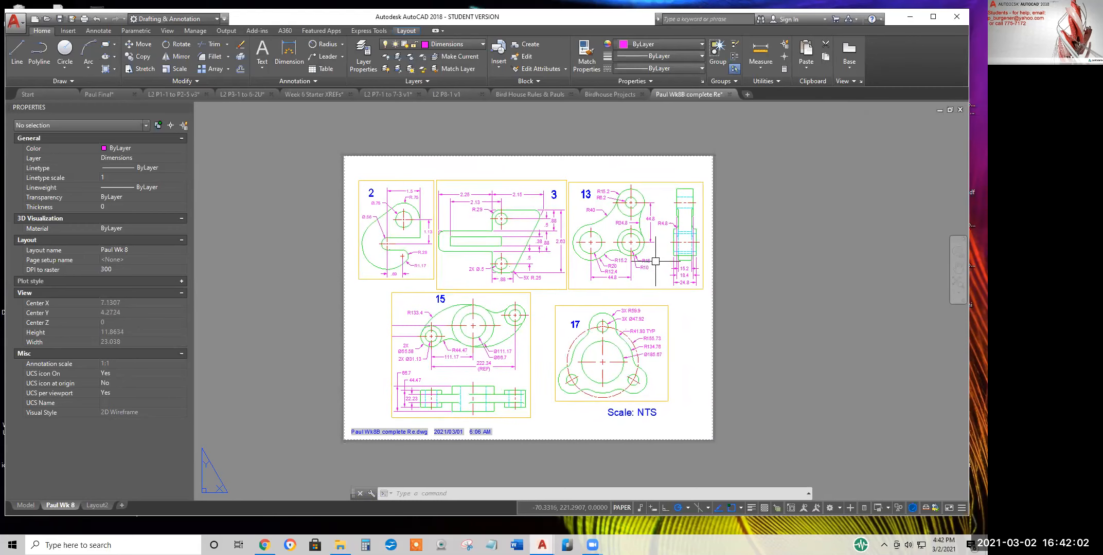
{"action": "scroll", "coordinate": [638, 249], "scroll_direction": "up", "scroll_amount": 4}
{"action": "middle_click_drag", "start_coordinate": [639, 250], "coordinate": [643, 320]}
{"action": "key", "text": "Escape"}
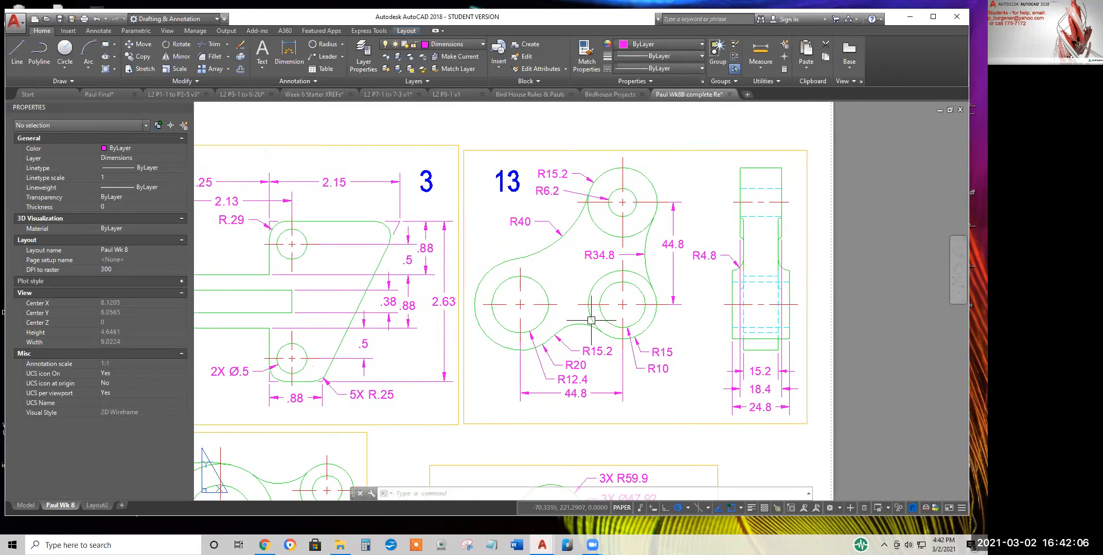
{"action": "scroll", "coordinate": [577, 318], "scroll_direction": "down", "scroll_amount": 2}
{"action": "scroll", "coordinate": [497, 369], "scroll_direction": "down", "scroll_amount": 2}
{"action": "middle_click_drag", "start_coordinate": [504, 369], "coordinate": [534, 292]}
{"action": "scroll", "coordinate": [531, 294], "scroll_direction": "up", "scroll_amount": 2}
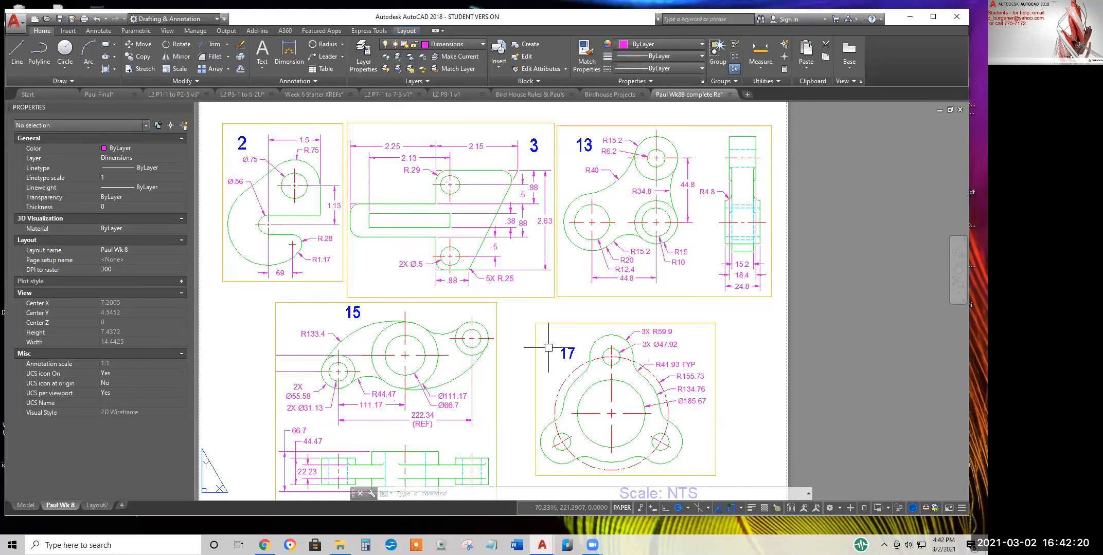
{"action": "scroll", "coordinate": [407, 432], "scroll_direction": "up", "scroll_amount": 6}
{"action": "scroll", "coordinate": [576, 423], "scroll_direction": "down", "scroll_amount": 2}
{"action": "scroll", "coordinate": [585, 422], "scroll_direction": "down", "scroll_amount": 2}
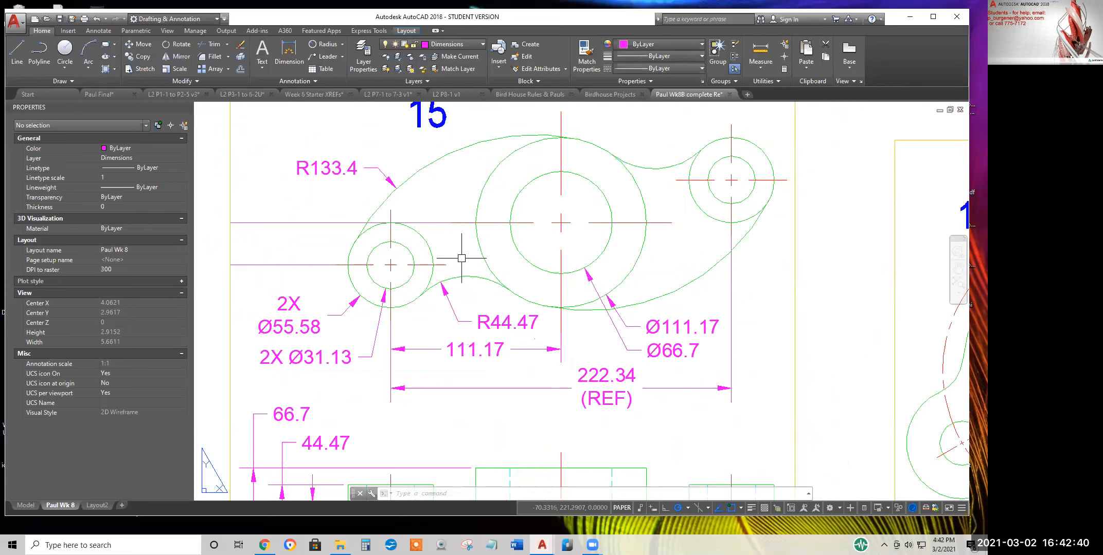
{"action": "scroll", "coordinate": [576, 378], "scroll_direction": "down", "scroll_amount": 4}
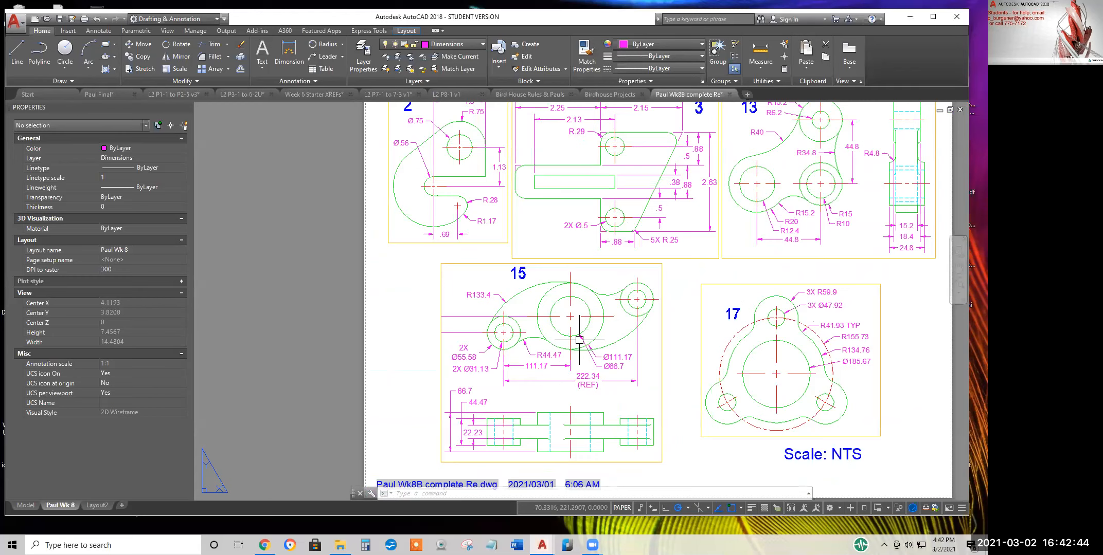
{"action": "middle_click_drag", "start_coordinate": [579, 339], "coordinate": [505, 359]}
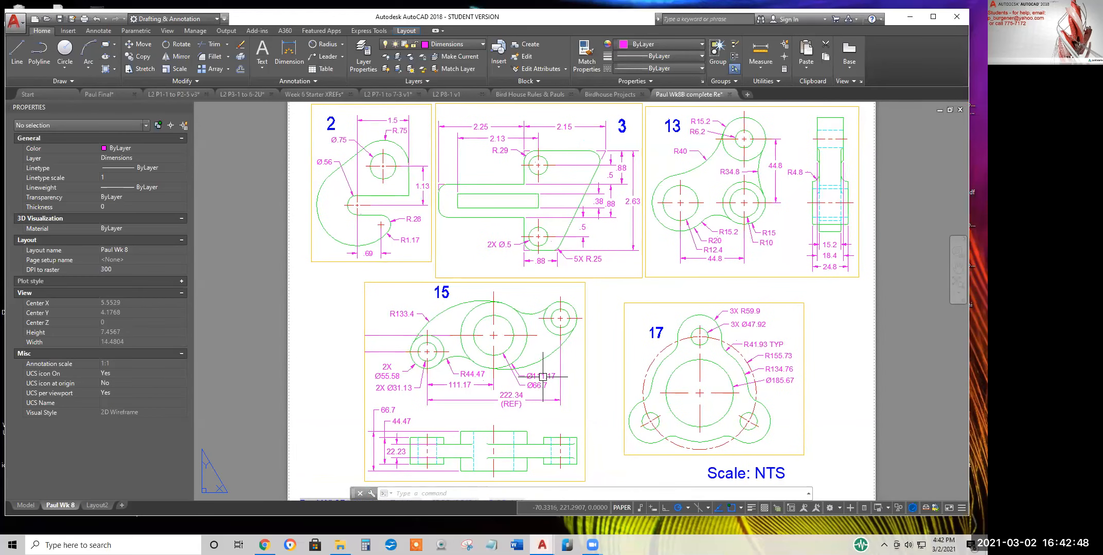
{"action": "scroll", "coordinate": [663, 282], "scroll_direction": "down", "scroll_amount": 3}
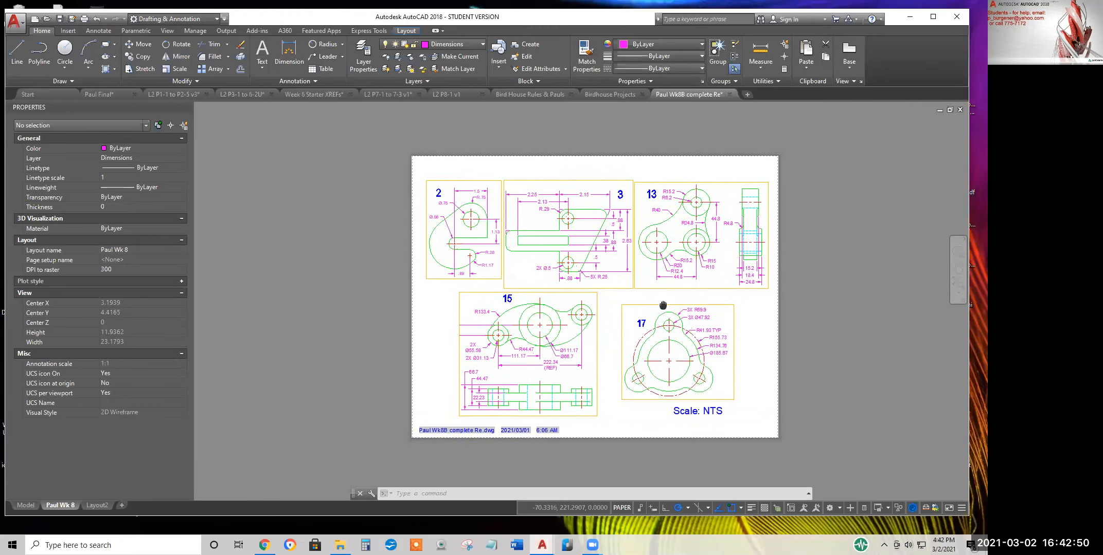
{"action": "middle_click_drag", "start_coordinate": [580, 317], "coordinate": [562, 317]}
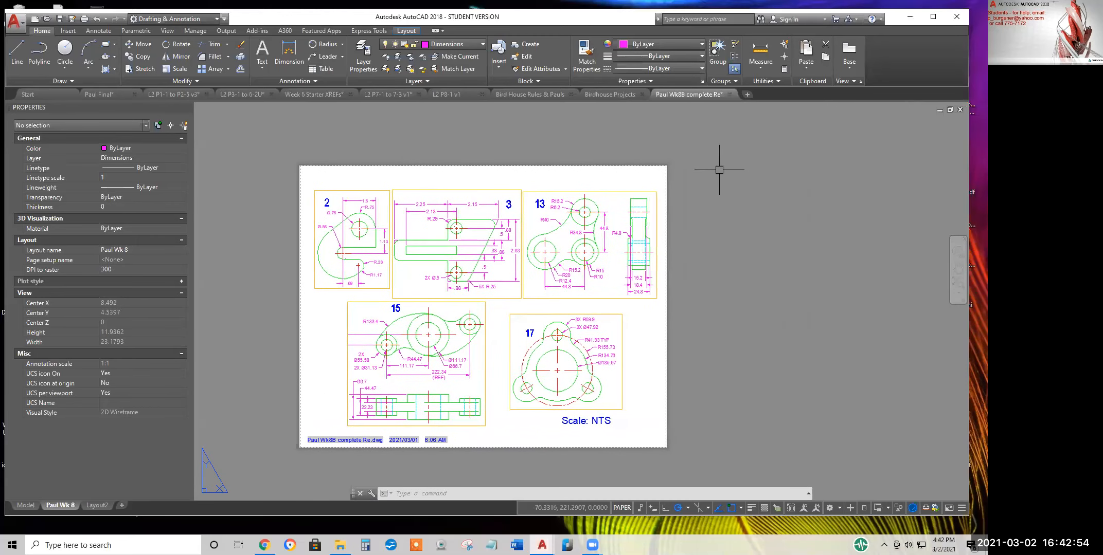
{"action": "left_click", "coordinate": [730, 95]}
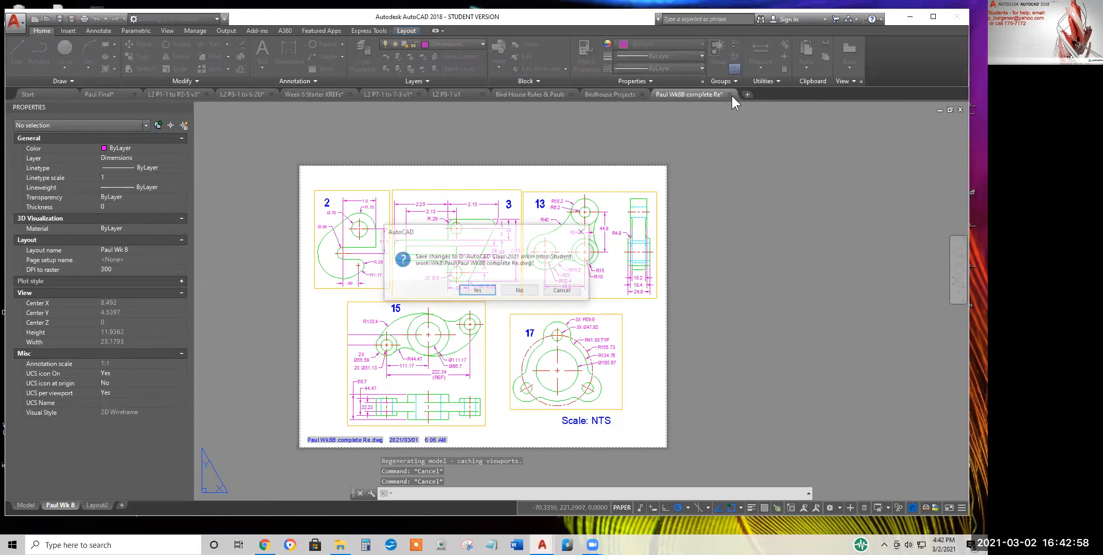
Close Wk8B complete Re without saving and switch to the Paul Final drawing
{"action": "left_click", "coordinate": [520, 291]}
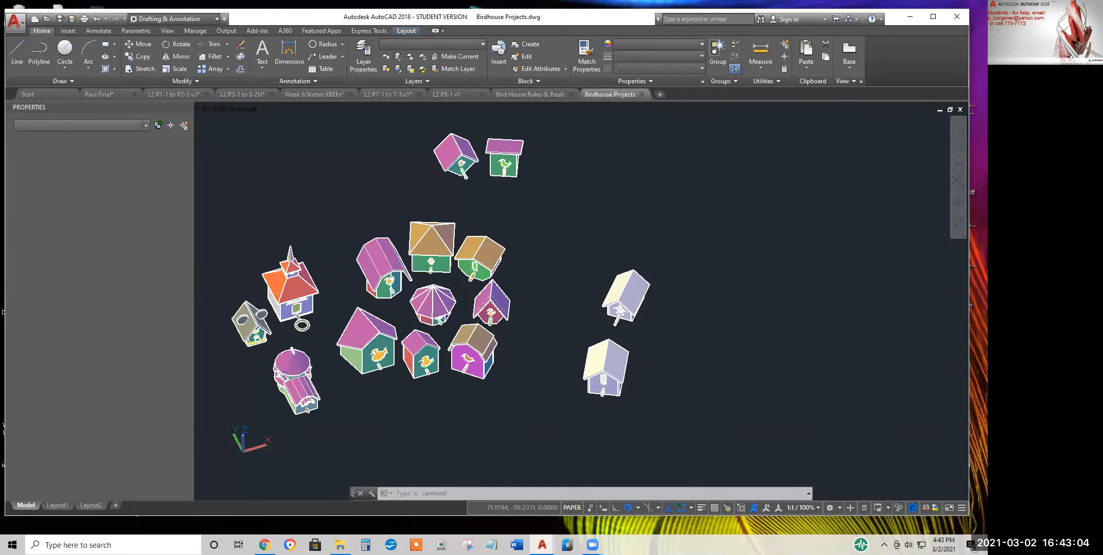
{"action": "left_click", "coordinate": [155, 92]}
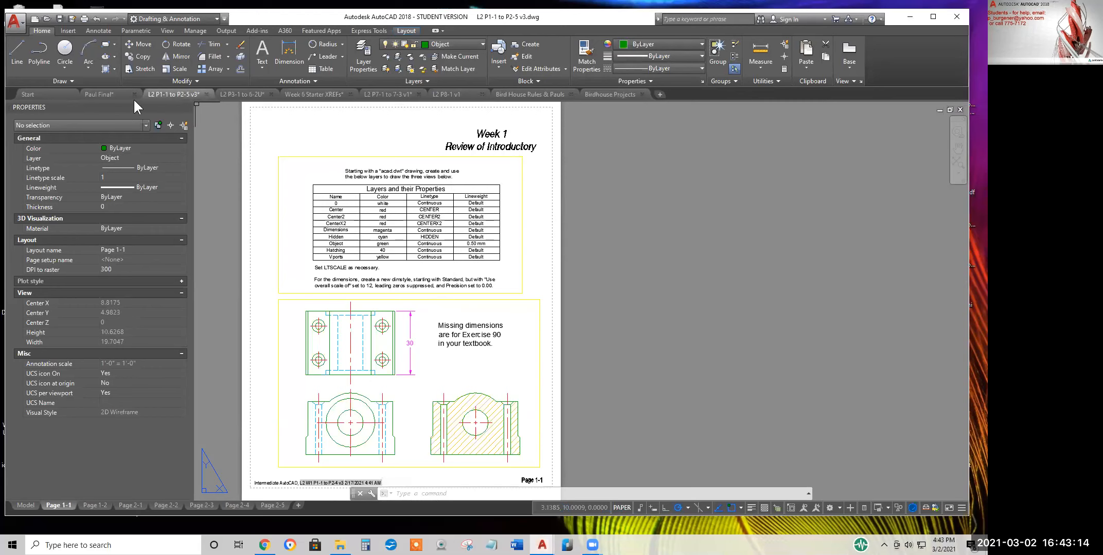
{"action": "left_click", "coordinate": [117, 93]}
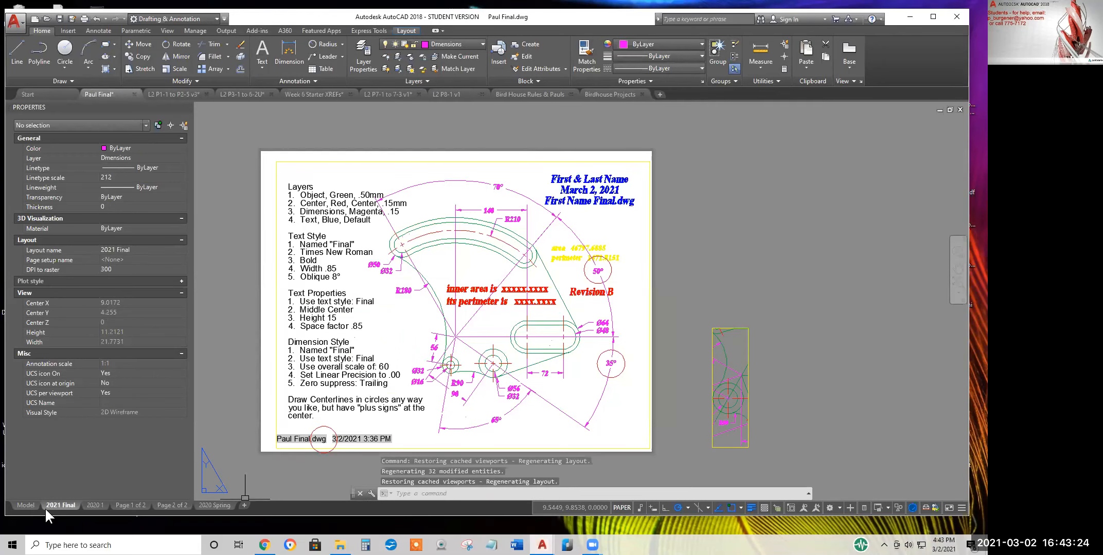
{"action": "left_click", "coordinate": [16, 22]}
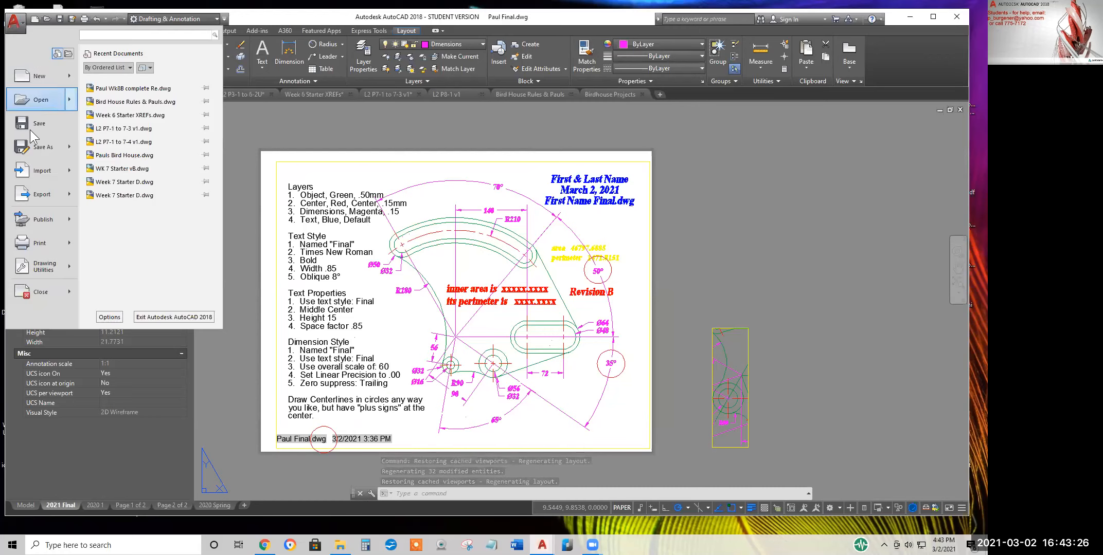
In the Open dialog, preview the Wk8, Wk8B complete Rc, Wk8B complete and done-in-class drawings
{"action": "left_click", "coordinate": [46, 97]}
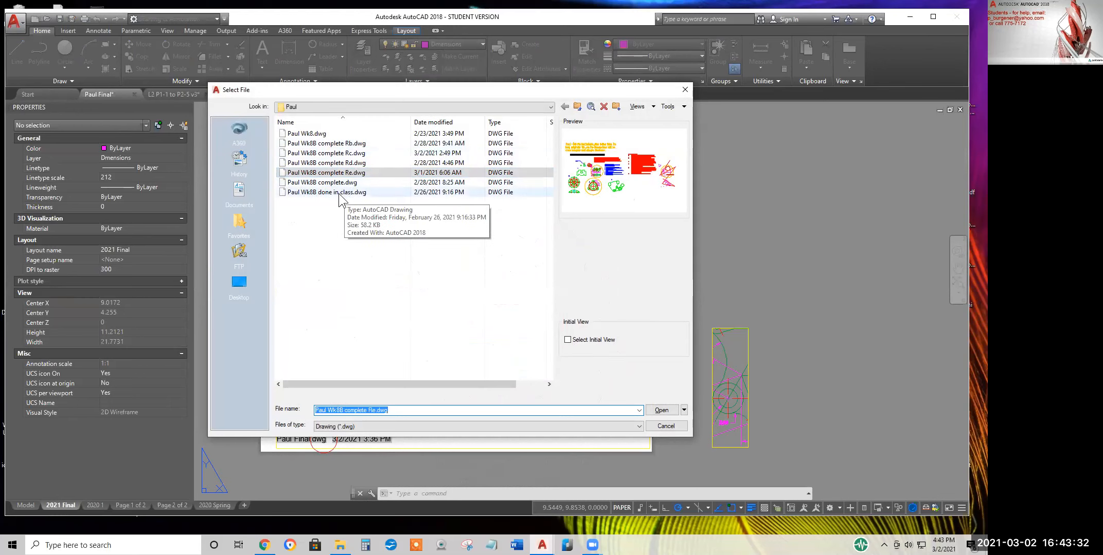
{"action": "left_click", "coordinate": [311, 134]}
{"action": "left_click", "coordinate": [310, 136]}
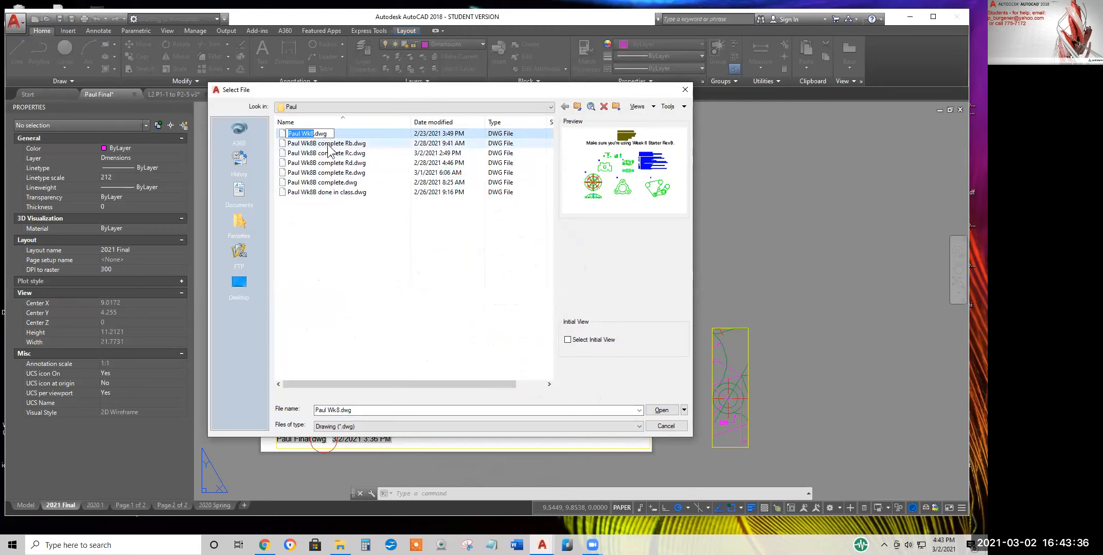
{"action": "left_click", "coordinate": [352, 153]}
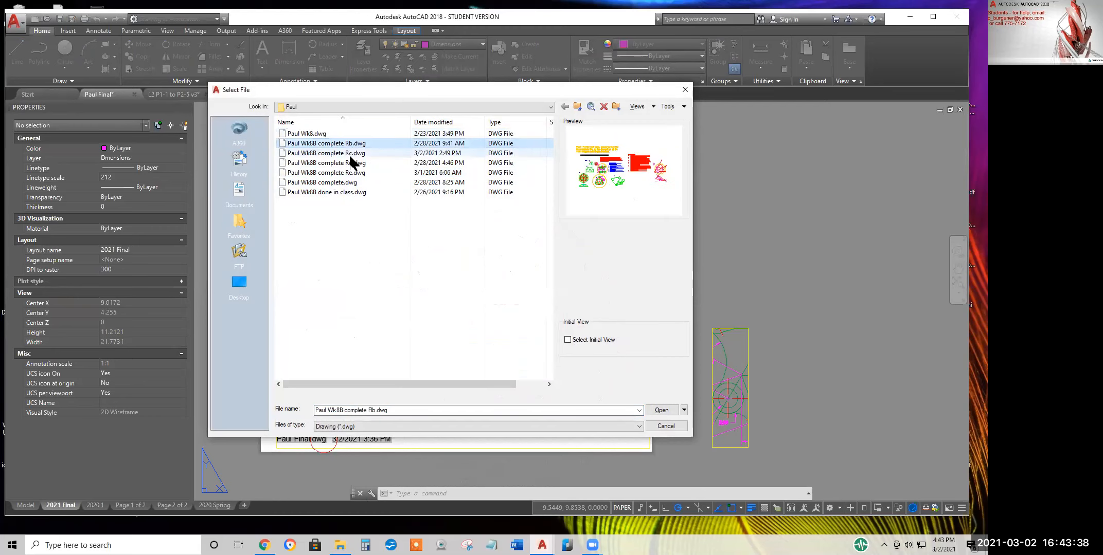
{"action": "left_click", "coordinate": [351, 173]}
{"action": "left_click", "coordinate": [352, 182]}
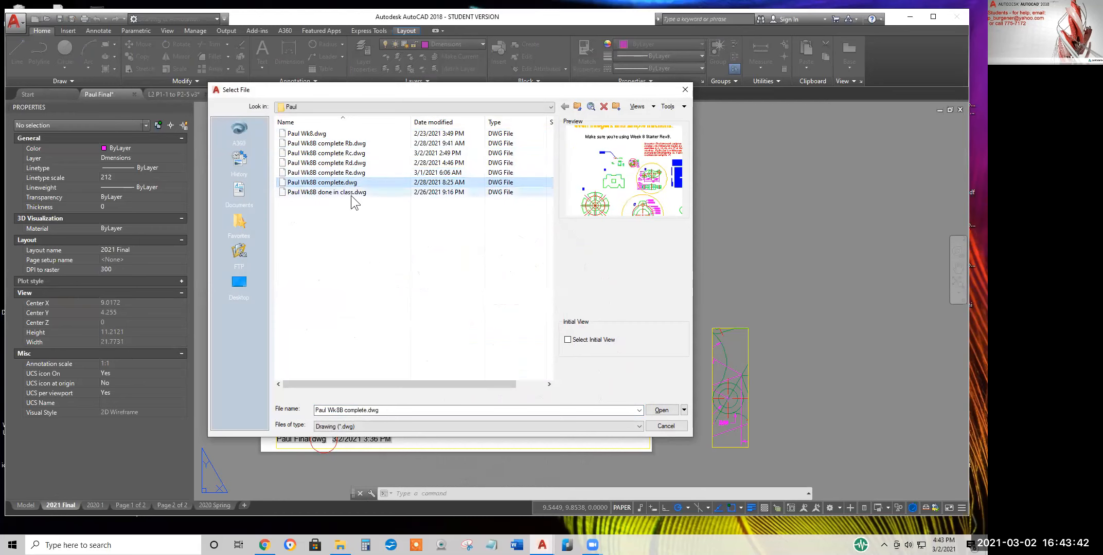
{"action": "left_click", "coordinate": [351, 193]}
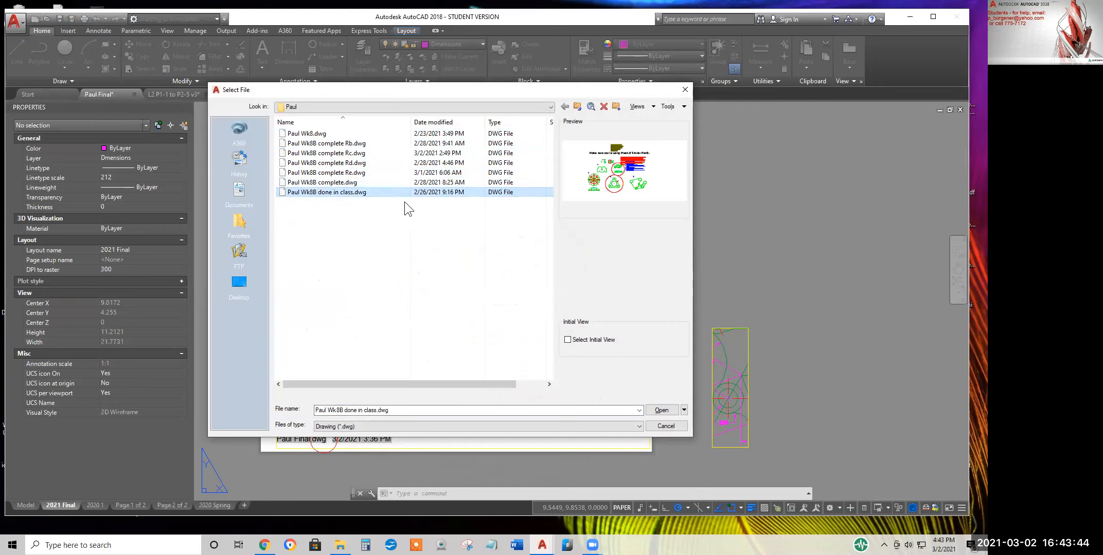
Open the FinalB drawing from the student's folder in Wk9 Final
{"action": "left_click", "coordinate": [578, 108]}
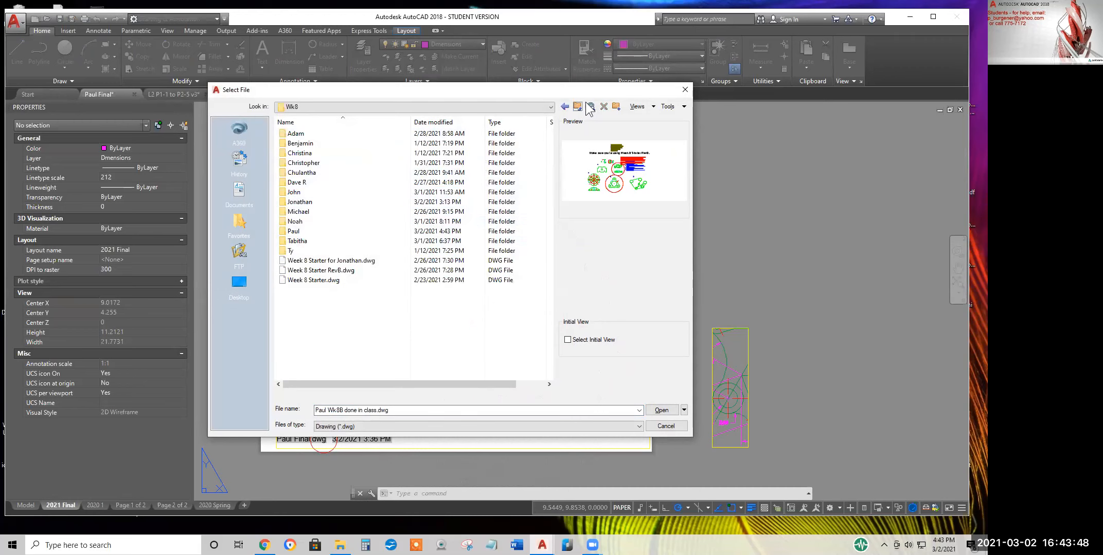
{"action": "left_click", "coordinate": [577, 106]}
{"action": "left_click", "coordinate": [297, 212]}
{"action": "double_click", "coordinate": [297, 212]}
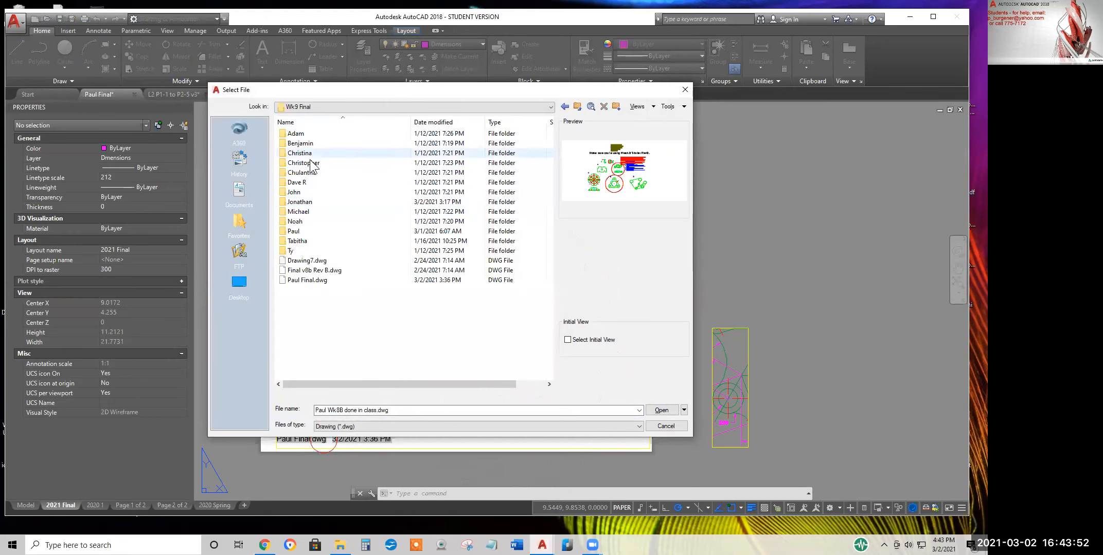
{"action": "double_click", "coordinate": [302, 231]}
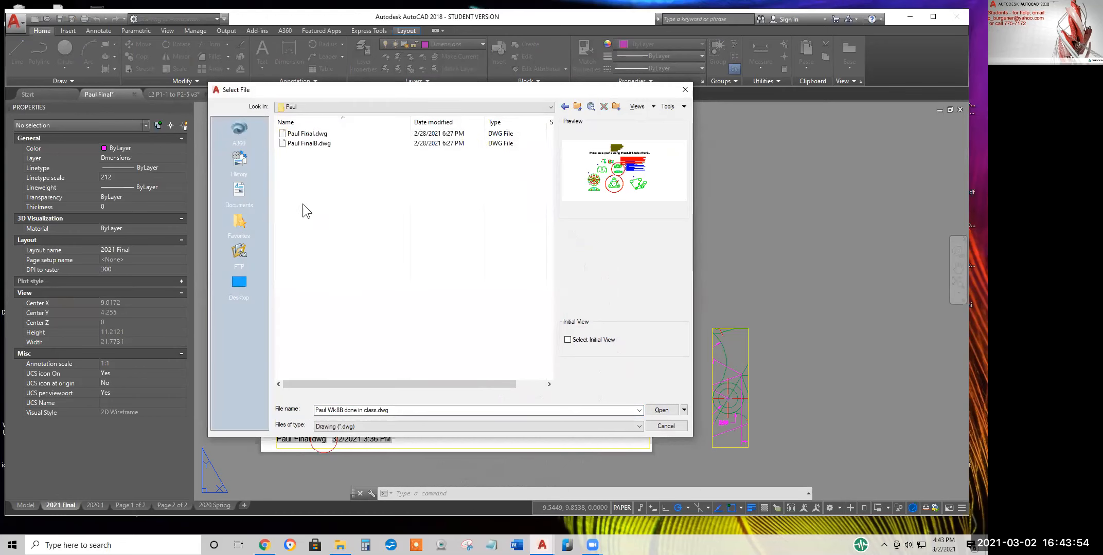
{"action": "left_click", "coordinate": [314, 144]}
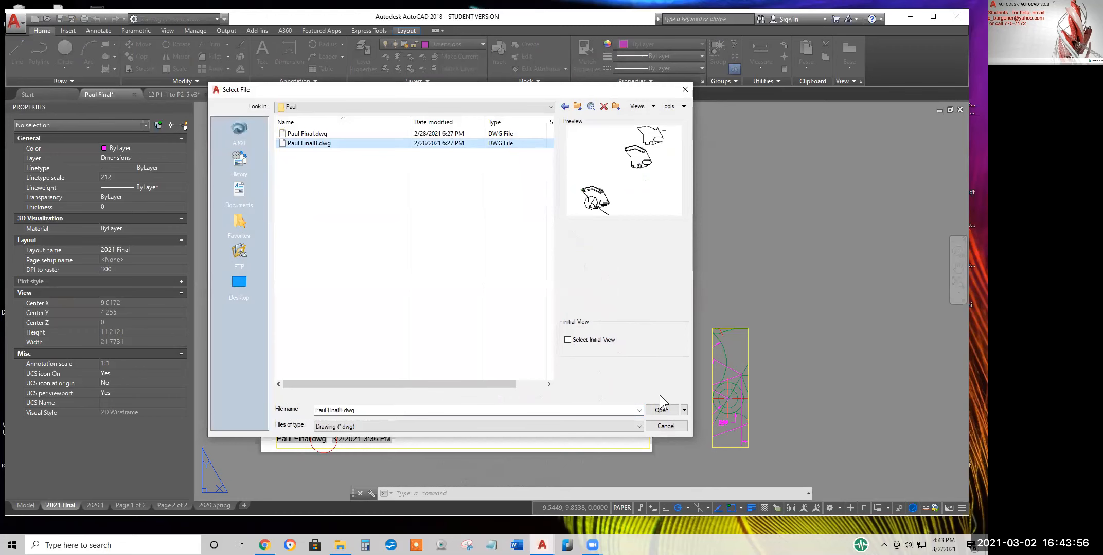
{"action": "left_click", "coordinate": [661, 410]}
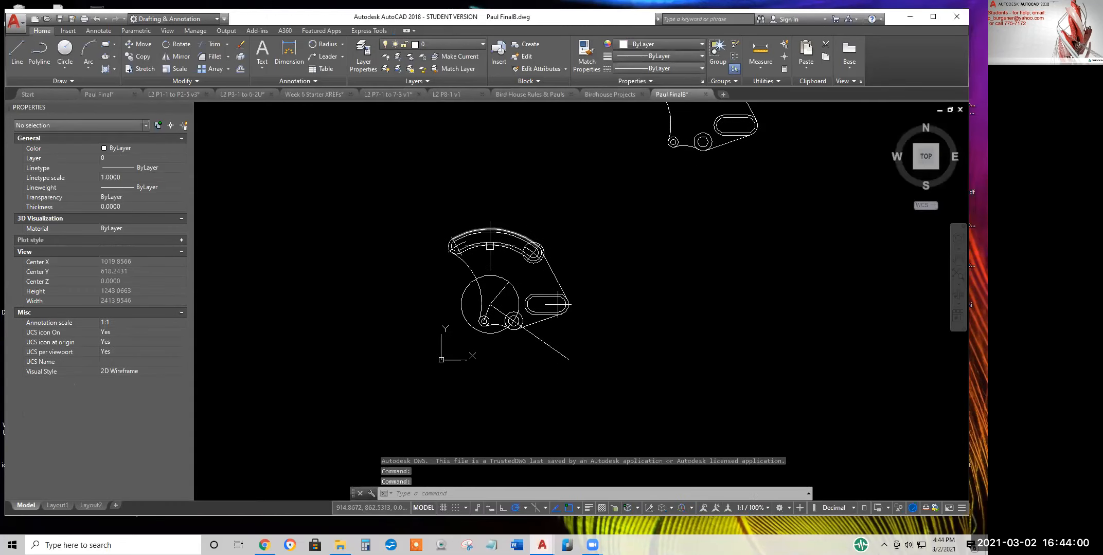
{"action": "scroll", "coordinate": [525, 272], "scroll_direction": "up", "scroll_amount": 5}
Centre the FinalB part so its curved slot, obround slot and circles fill the view
{"action": "middle_click_drag", "start_coordinate": [525, 272], "coordinate": [521, 304]}
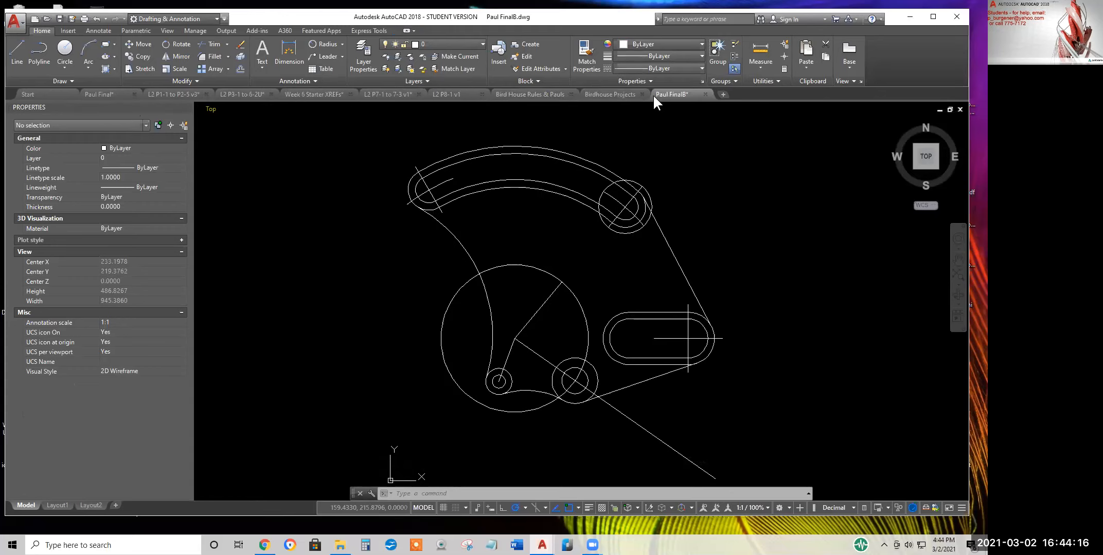
{"action": "mouse_move", "coordinate": [677, 102]}
Return to the Final drawing's 2021 Final layout, centre the sheet, and activate its main viewport
{"action": "left_click", "coordinate": [109, 94]}
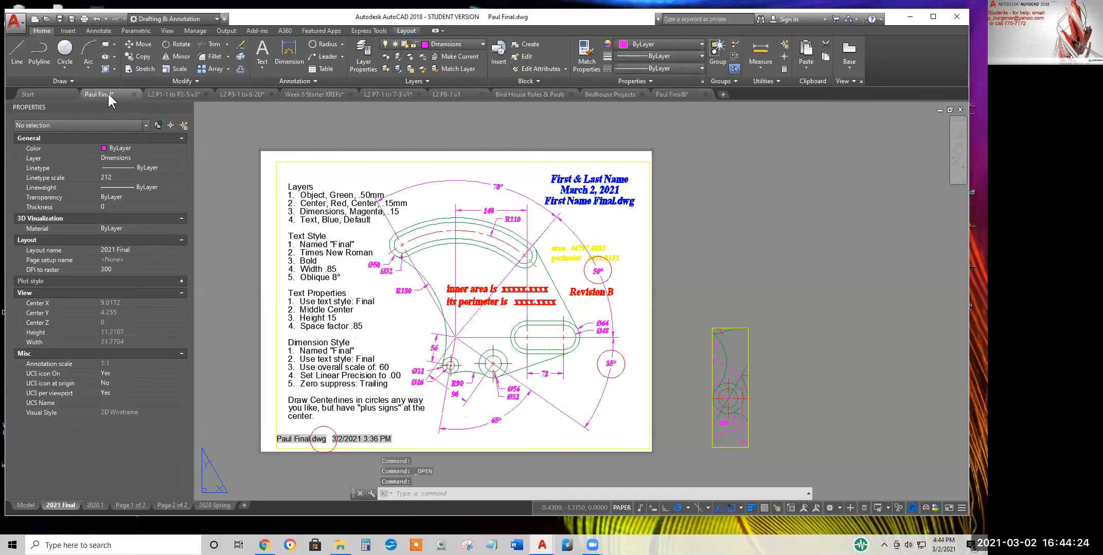
{"action": "mouse_move", "coordinate": [107, 98]}
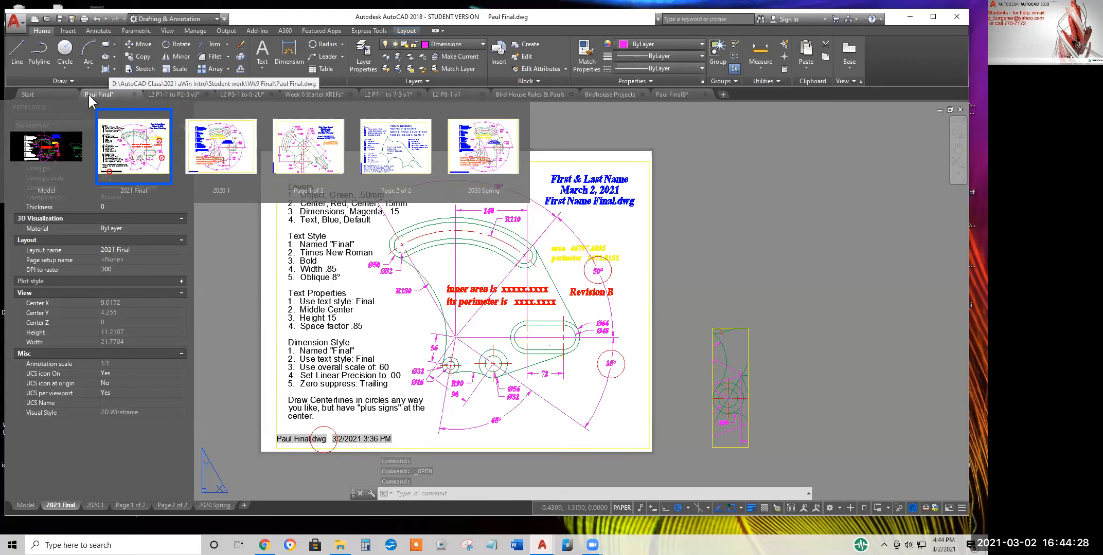
{"action": "middle_click_drag", "start_coordinate": [369, 282], "coordinate": [484, 268]}
{"action": "scroll", "coordinate": [483, 265], "scroll_direction": "up", "scroll_amount": 1}
{"action": "scroll", "coordinate": [487, 266], "scroll_direction": "down", "scroll_amount": 1}
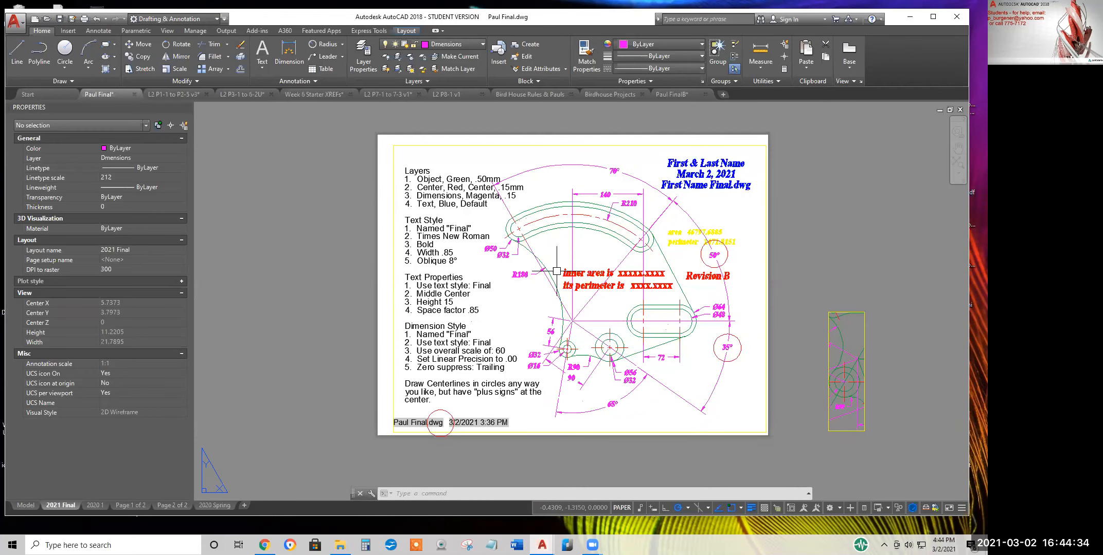
{"action": "double_click", "coordinate": [540, 218]}
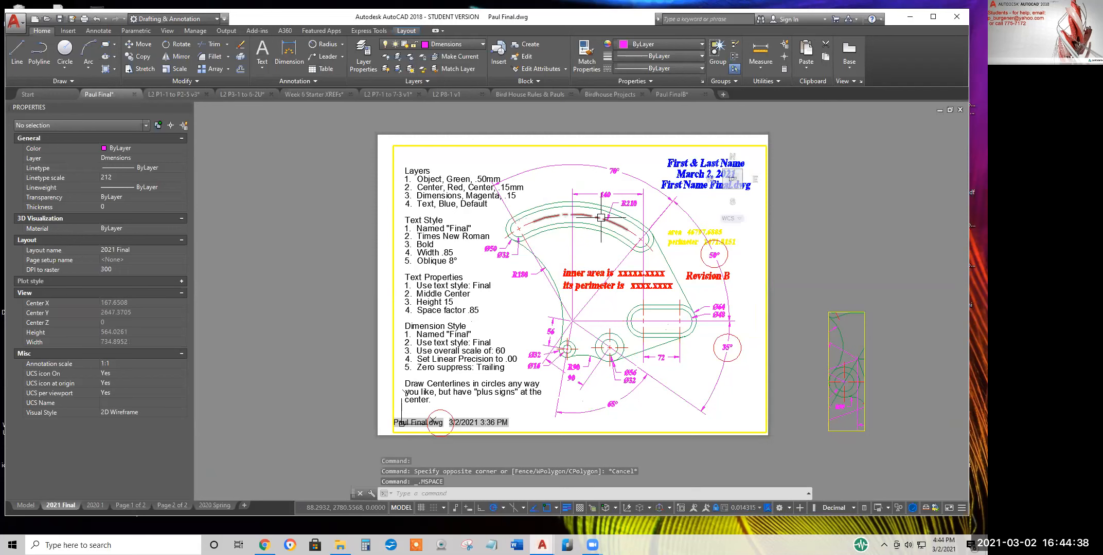
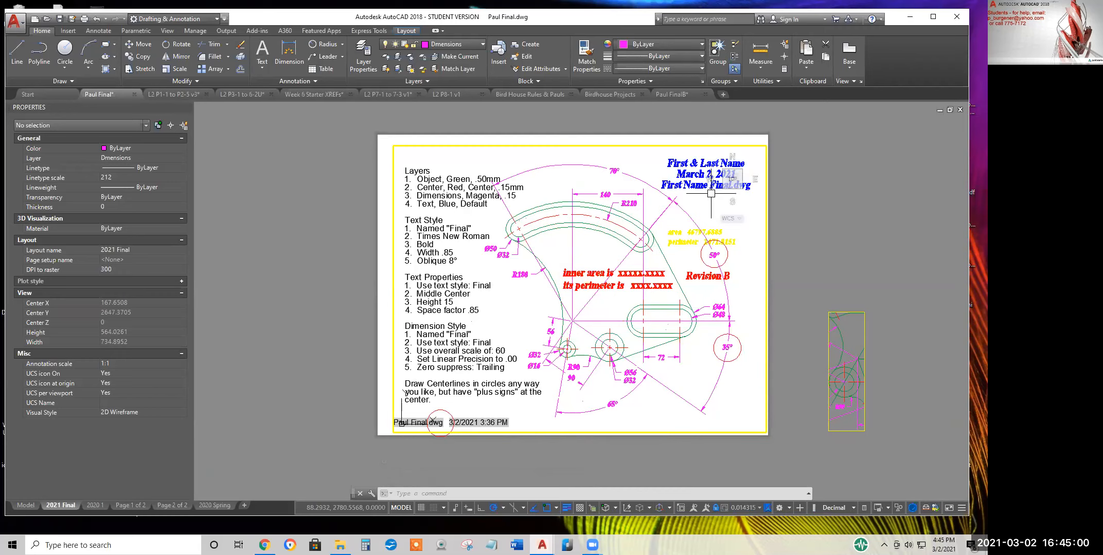
Select the 50° and 35° circles near Revision B and zoom in to examine them
{"action": "left_click", "coordinate": [723, 264]}
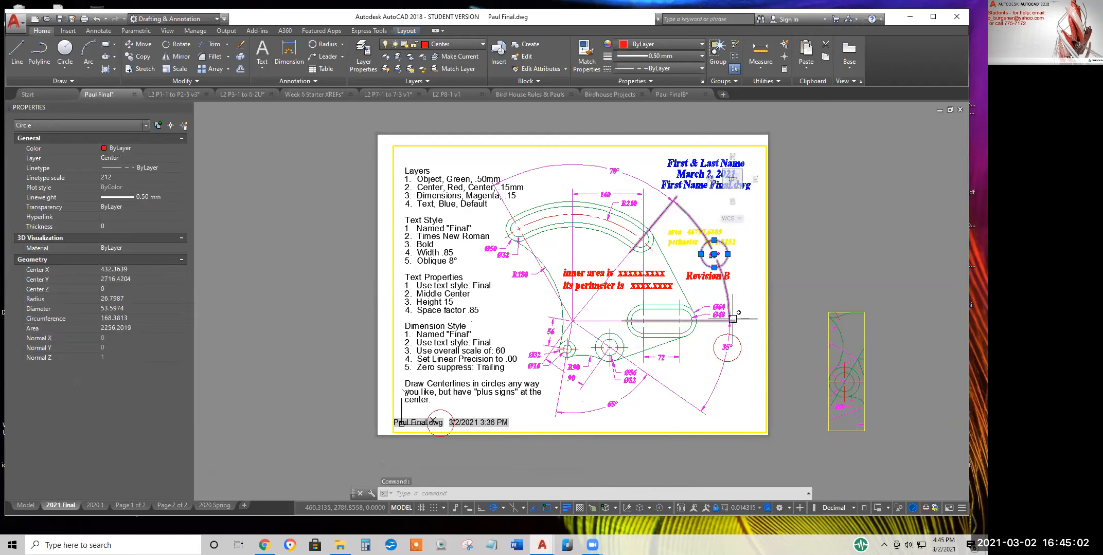
{"action": "left_click", "coordinate": [740, 345]}
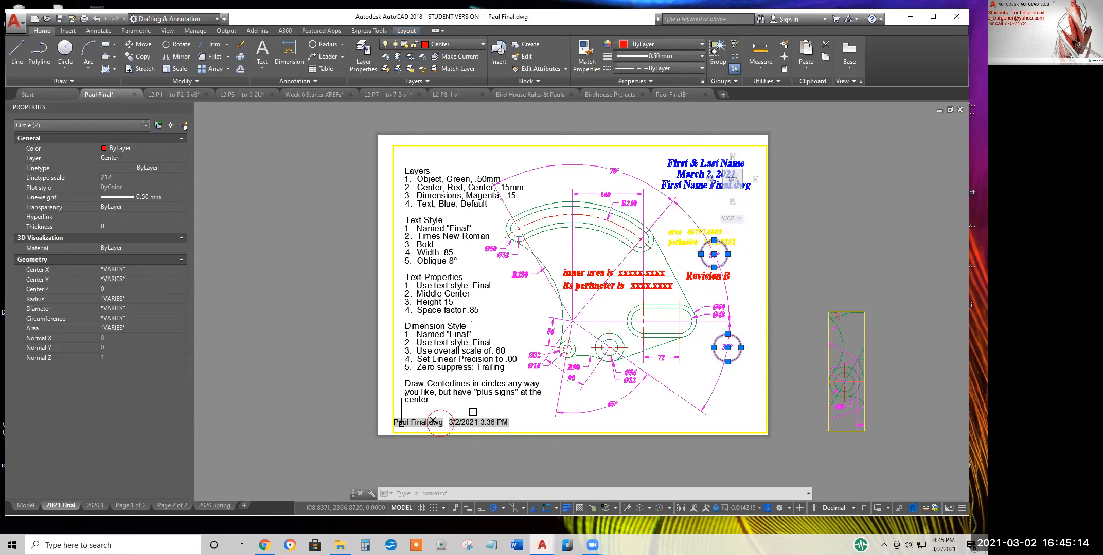
{"action": "scroll", "coordinate": [450, 400], "scroll_direction": "up", "scroll_amount": 2}
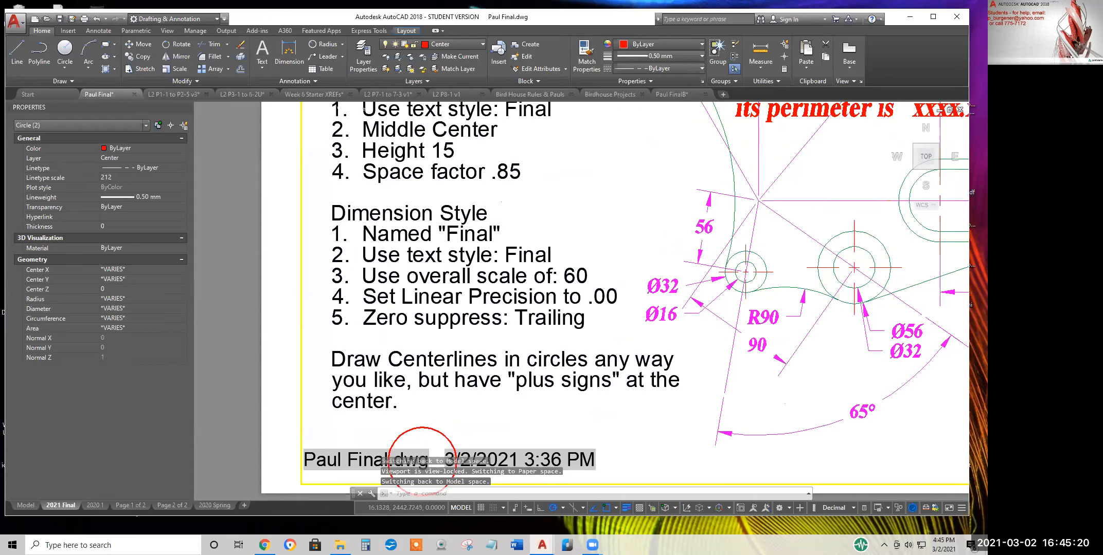
{"action": "scroll", "coordinate": [565, 386], "scroll_direction": "down", "scroll_amount": 1}
{"action": "scroll", "coordinate": [577, 394], "scroll_direction": "up", "scroll_amount": 1}
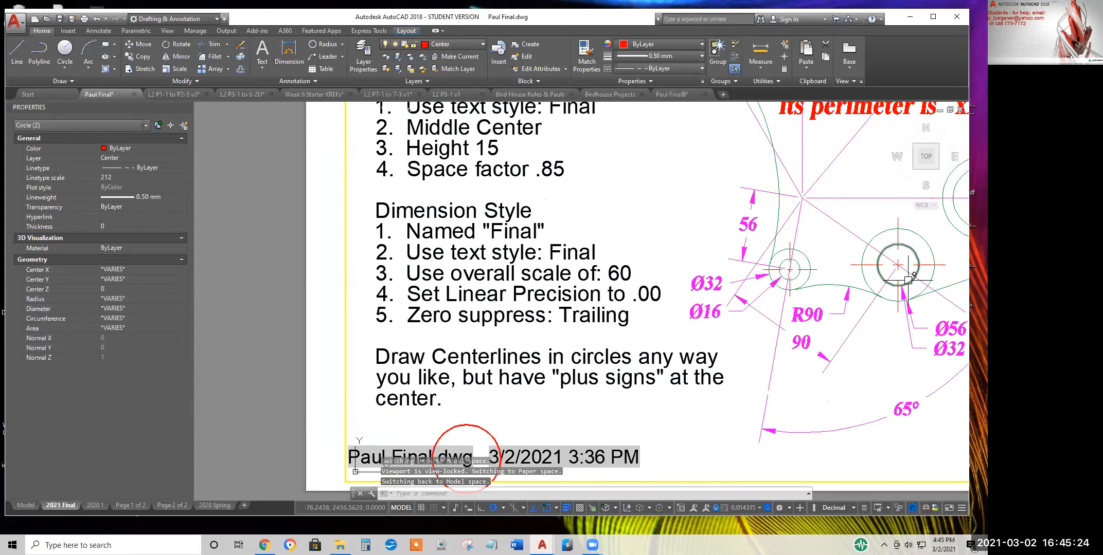
Switch to the Paul FinalB drawing's model space
{"action": "scroll", "coordinate": [907, 279], "scroll_direction": "up", "scroll_amount": 6}
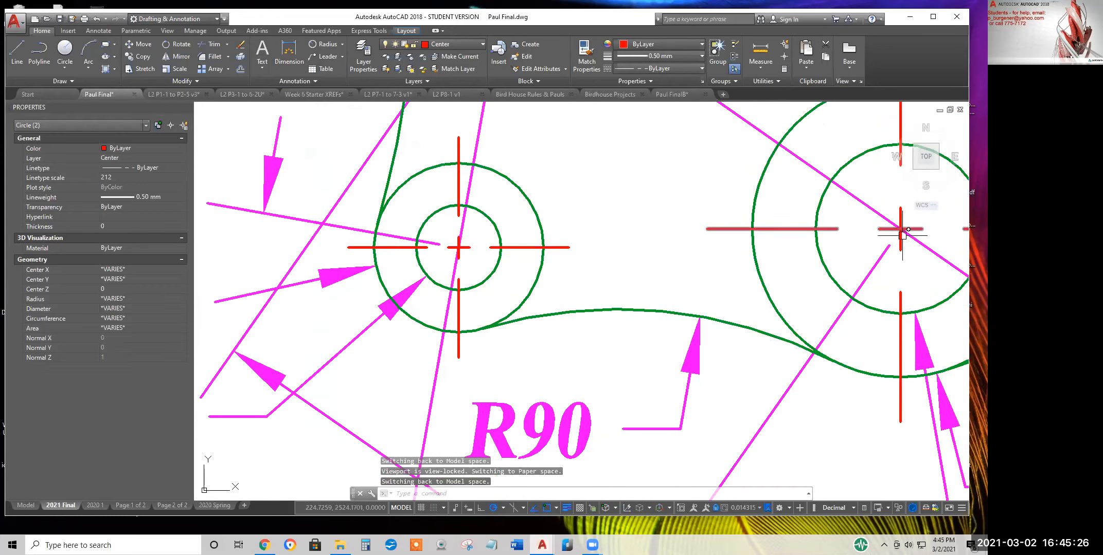
{"action": "scroll", "coordinate": [569, 324], "scroll_direction": "down", "scroll_amount": 3}
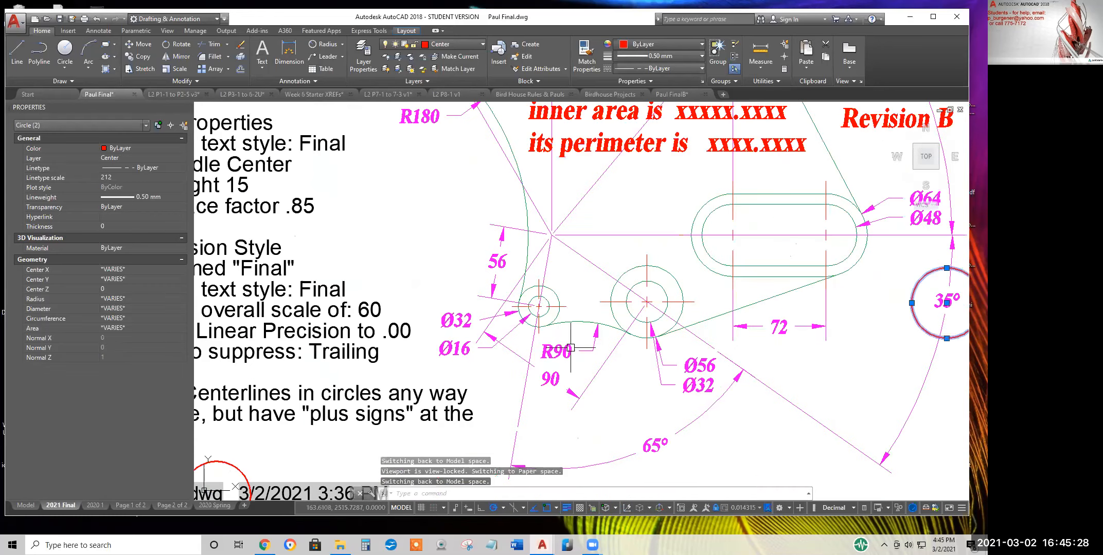
{"action": "scroll", "coordinate": [570, 348], "scroll_direction": "down", "scroll_amount": 2}
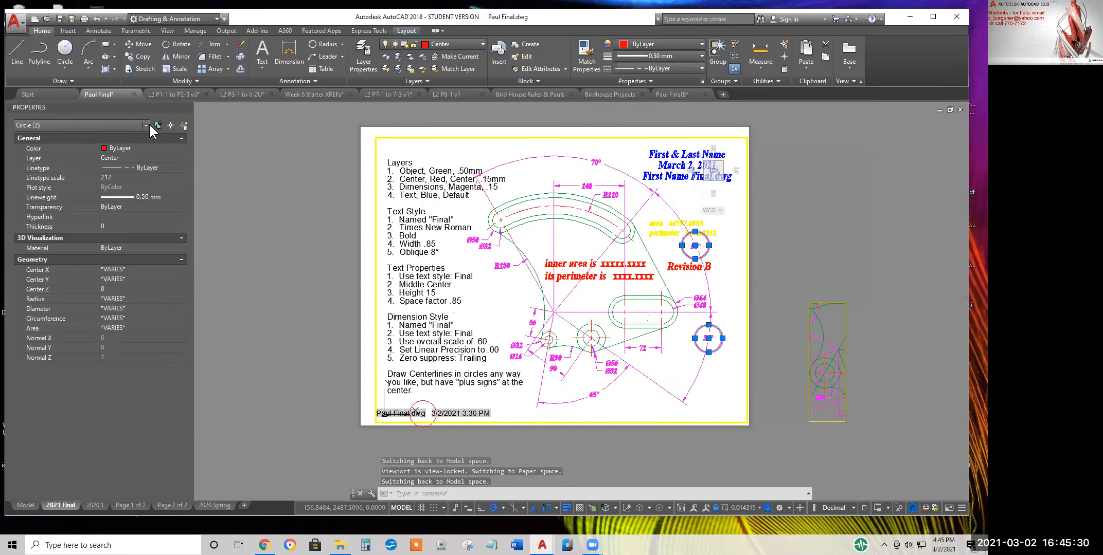
{"action": "left_click", "coordinate": [686, 94]}
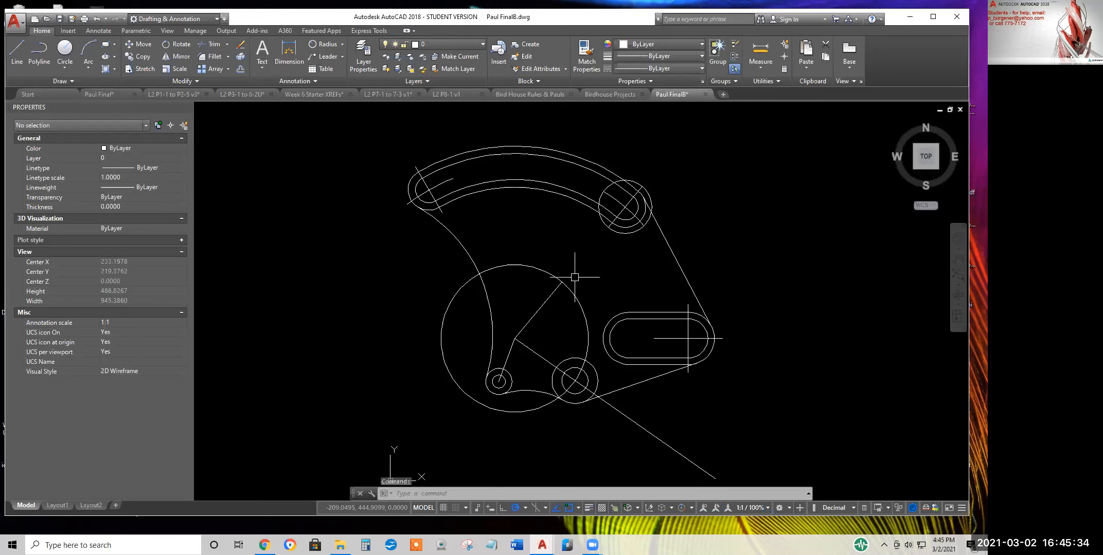
Erase FinalB's two slot centerlines with E and a crossing window, then return to Paul Final's 2021 Final layout
{"action": "middle_click_drag", "start_coordinate": [635, 256], "coordinate": [515, 316]}
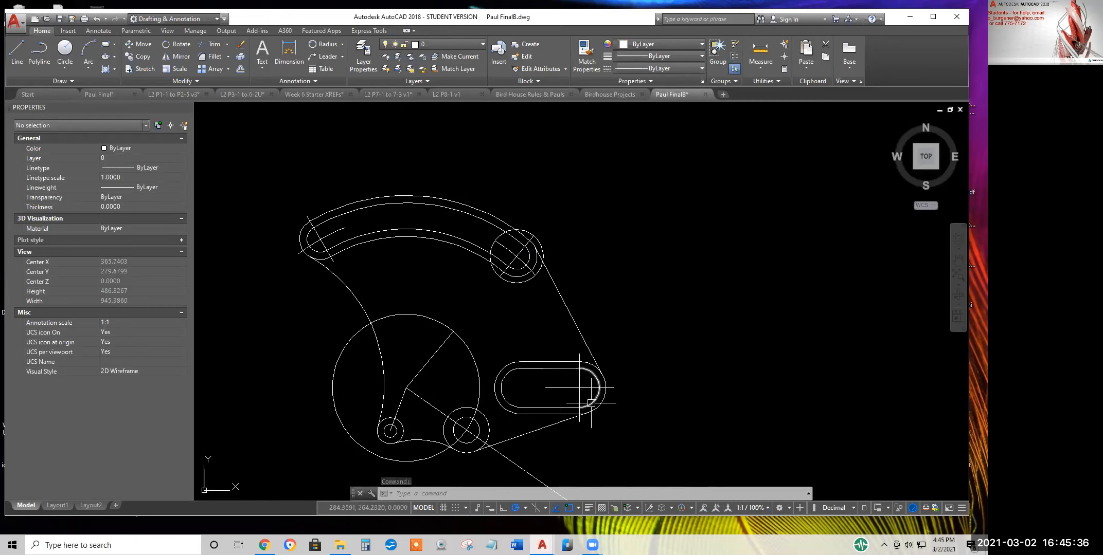
{"action": "type", "text": "e"}
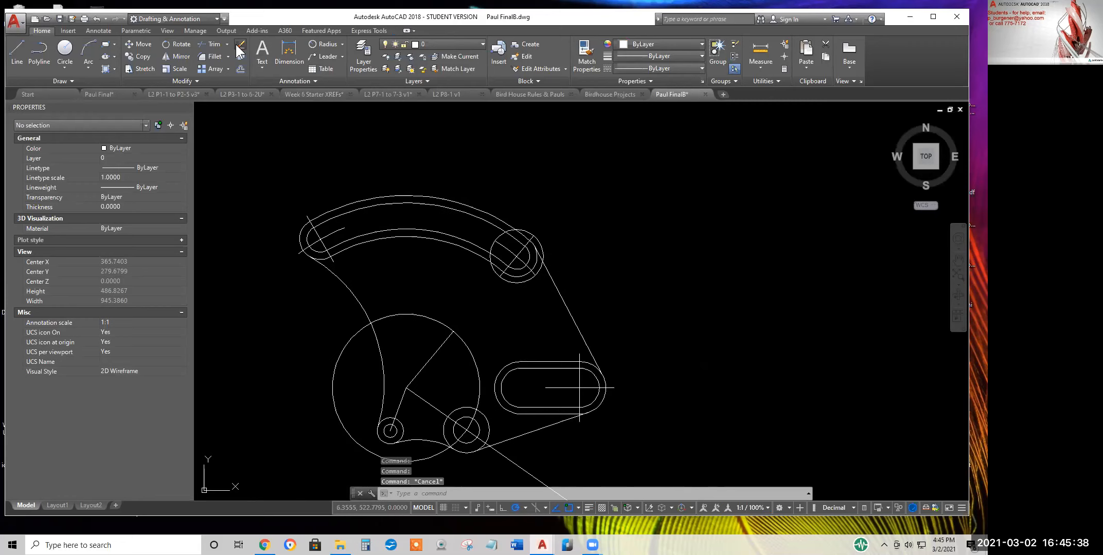
{"action": "key", "text": "Return"}
{"action": "left_click", "coordinate": [591, 399]}
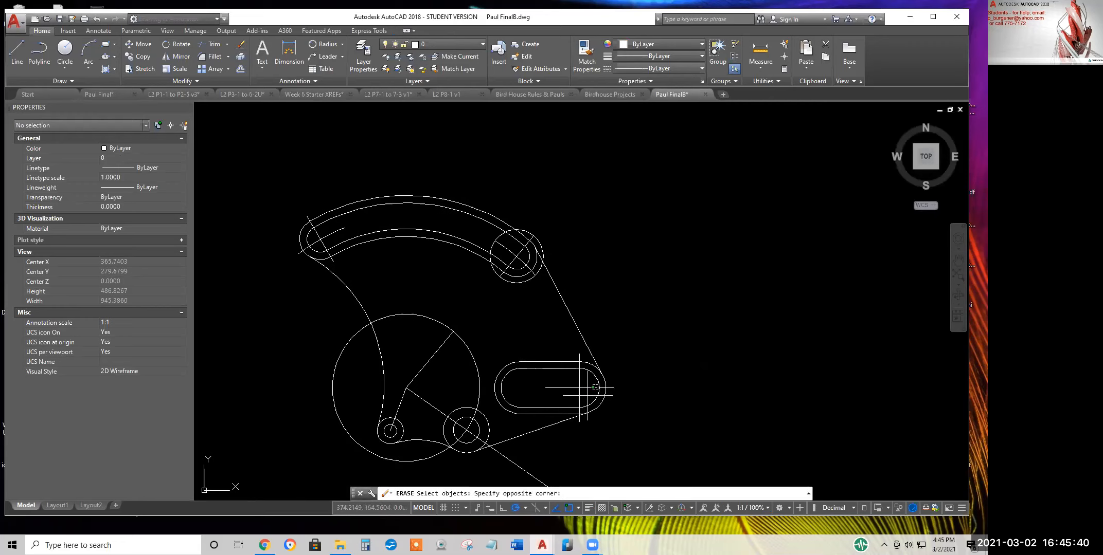
{"action": "left_click", "coordinate": [573, 384]}
{"action": "key", "text": "Return"}
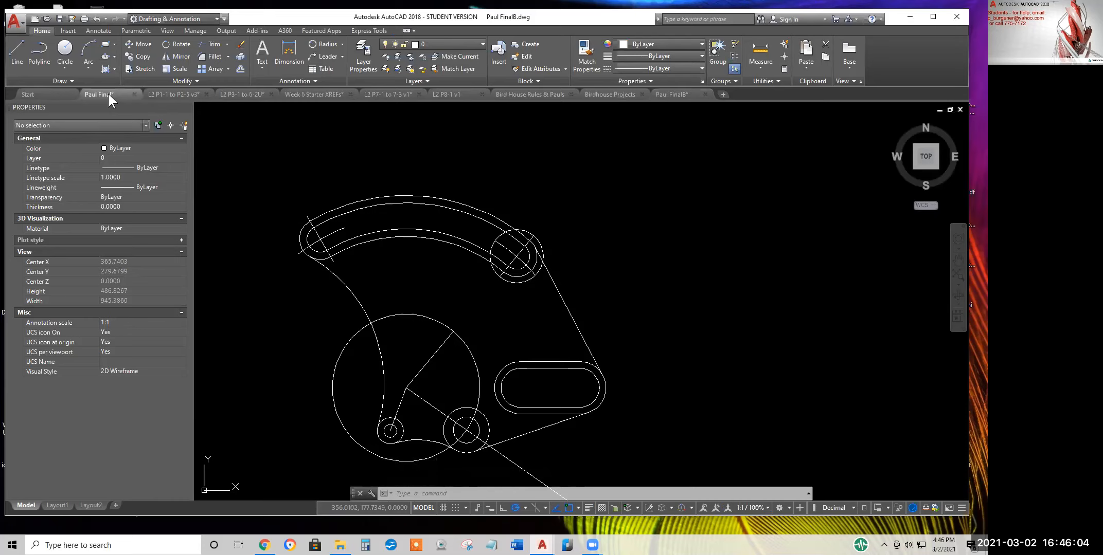
{"action": "left_click", "coordinate": [97, 94]}
{"action": "scroll", "coordinate": [466, 363], "scroll_direction": "up", "scroll_amount": 4}
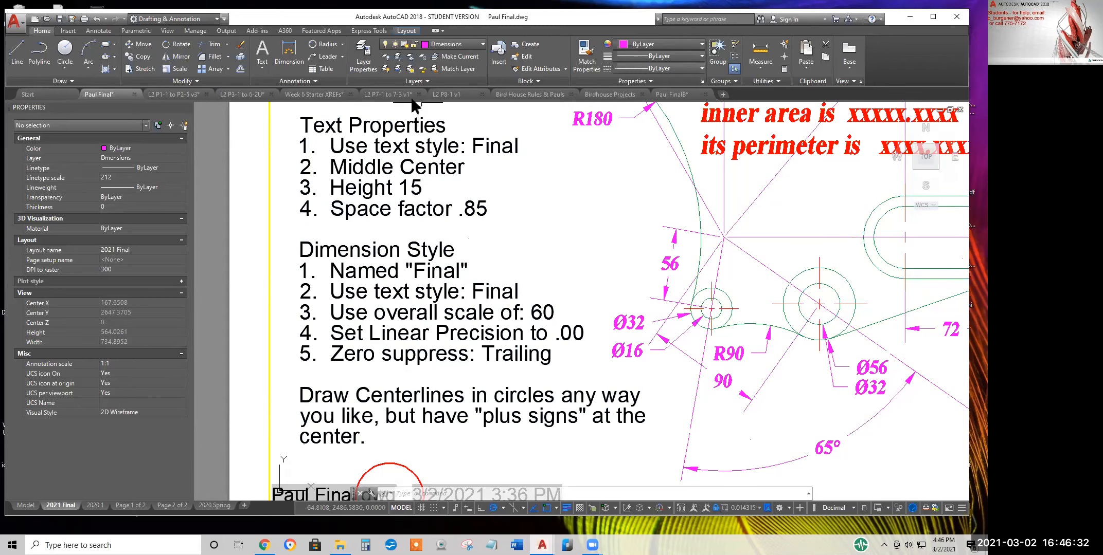
Open the Dimension Style Manager and start a new style based on Standard
{"action": "left_click", "coordinate": [301, 81]}
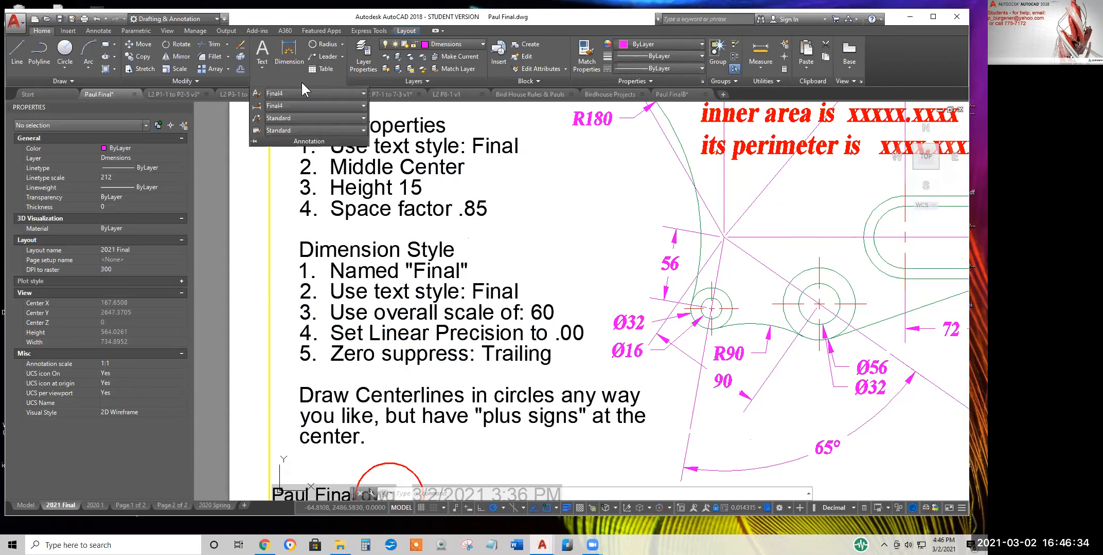
{"action": "left_click", "coordinate": [258, 106]}
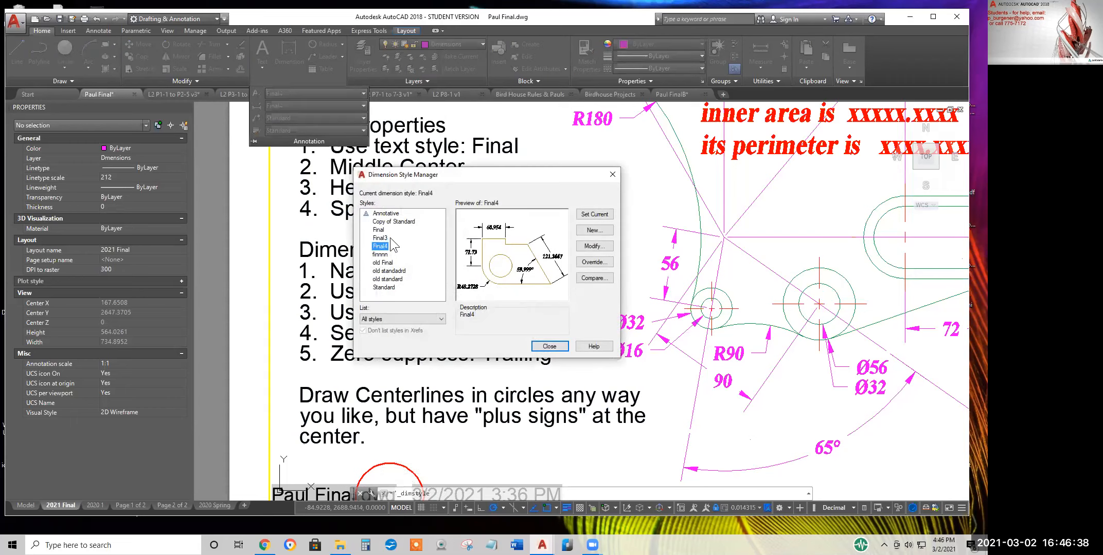
{"action": "left_click", "coordinate": [383, 288]}
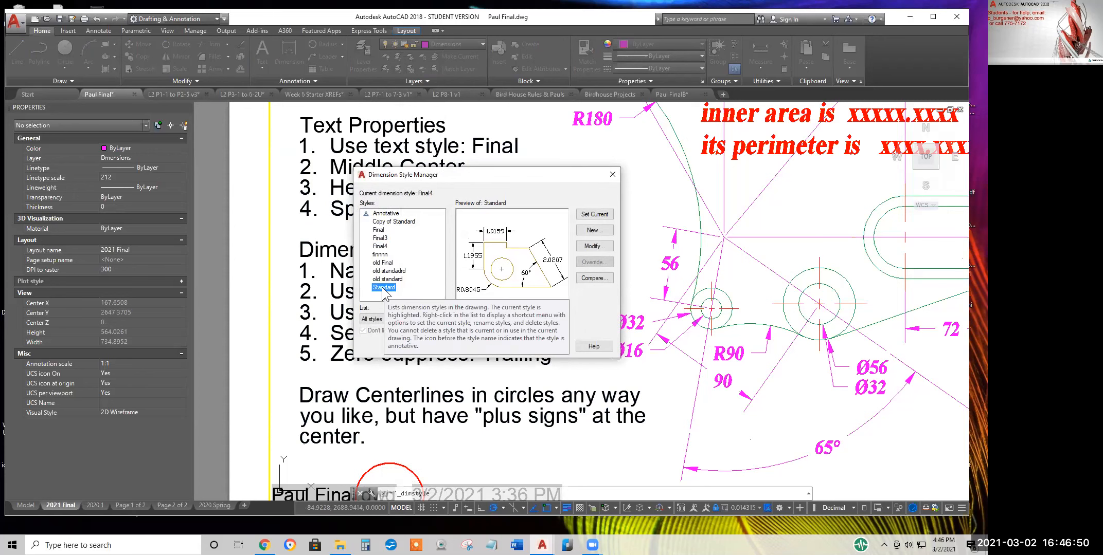
{"action": "left_click", "coordinate": [593, 234]}
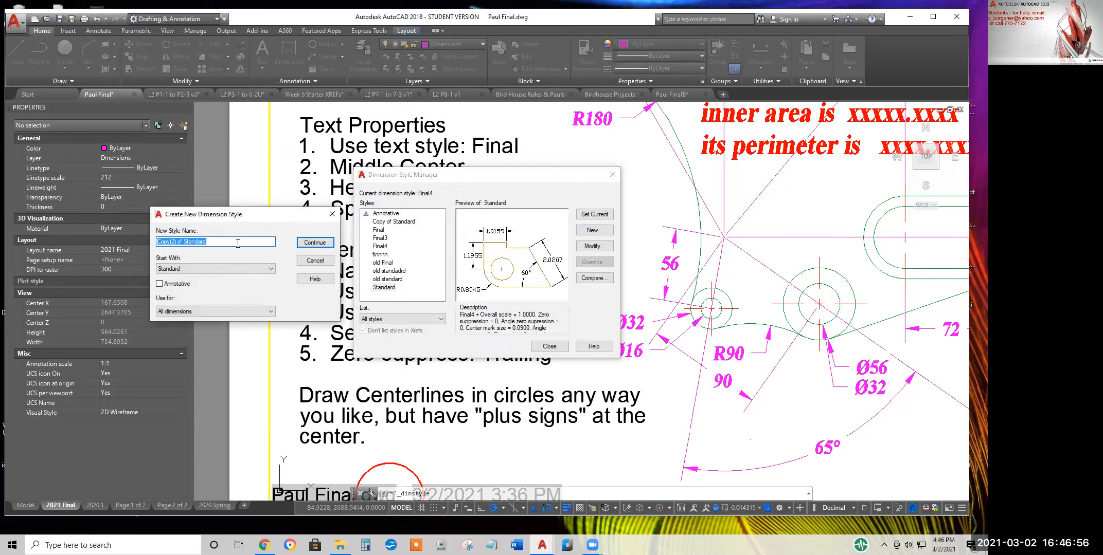
Name a trial dimension style 'junk' and raise its center-mark size to .12
{"action": "type", "text": "junk"}
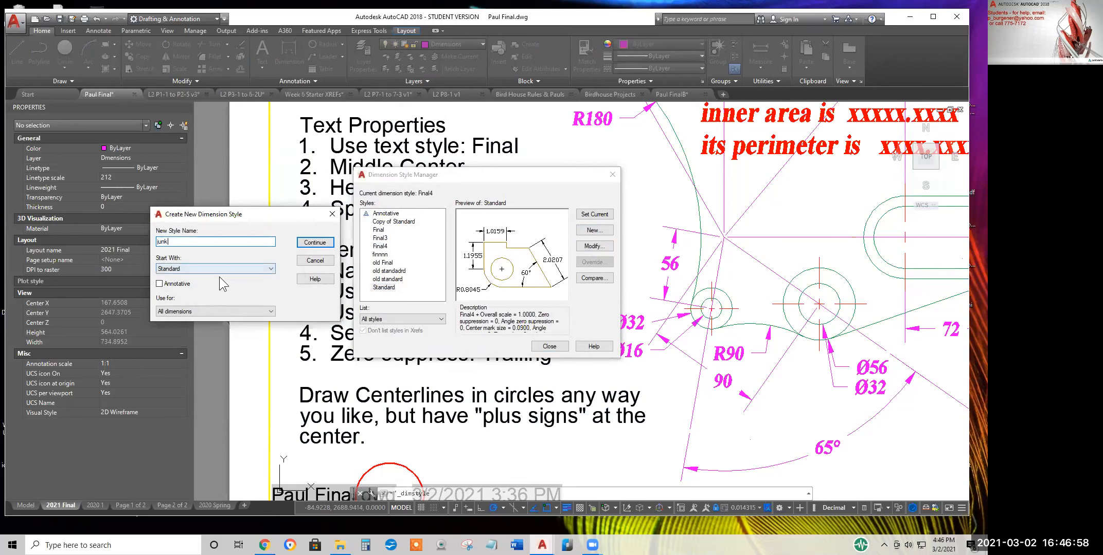
{"action": "left_click", "coordinate": [321, 243]}
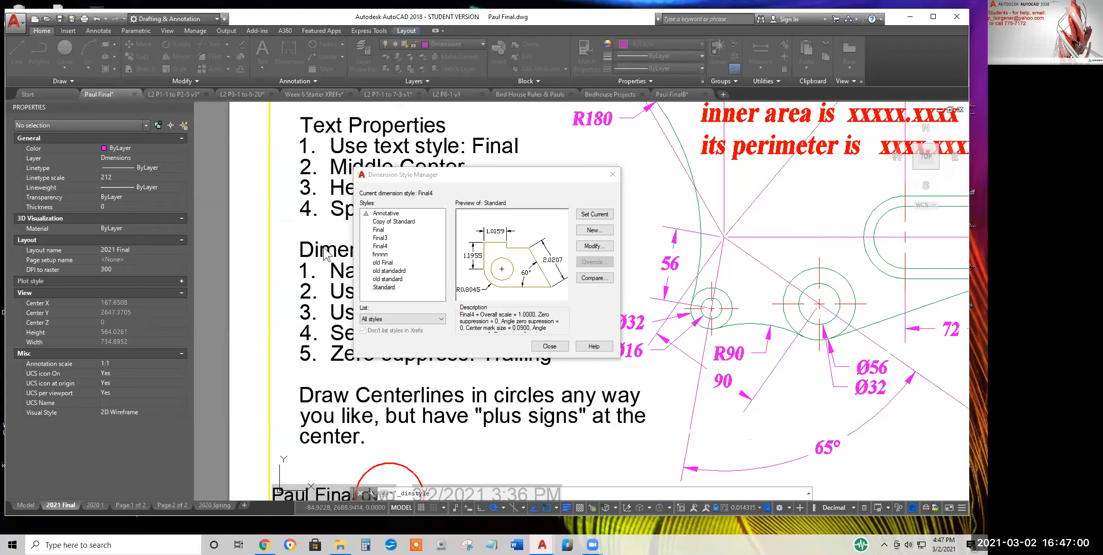
{"action": "left_click", "coordinate": [595, 164]}
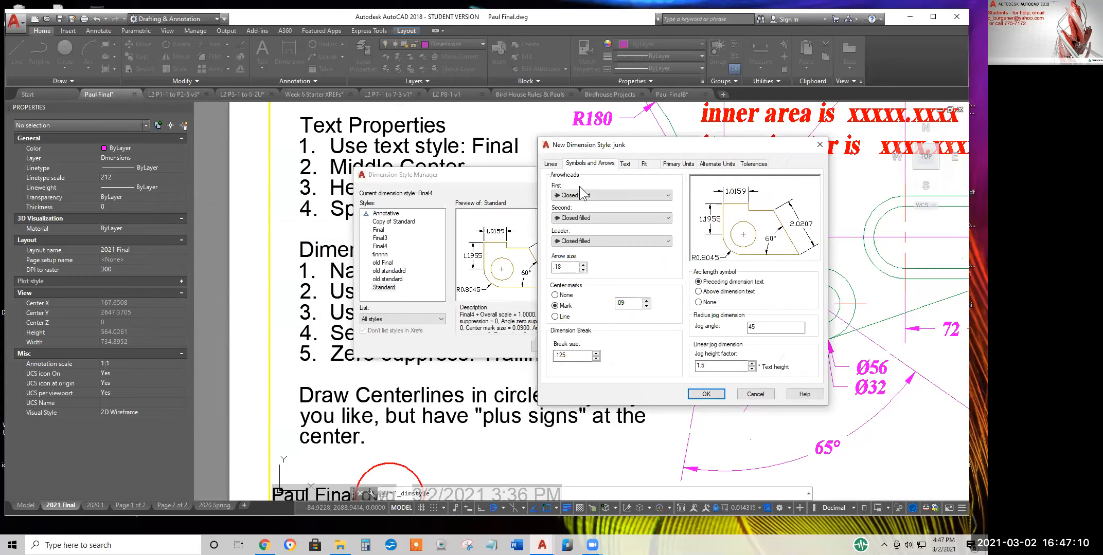
{"action": "left_click", "coordinate": [624, 304]}
{"action": "left_click", "coordinate": [646, 302]}
{"action": "left_click", "coordinate": [646, 302]}
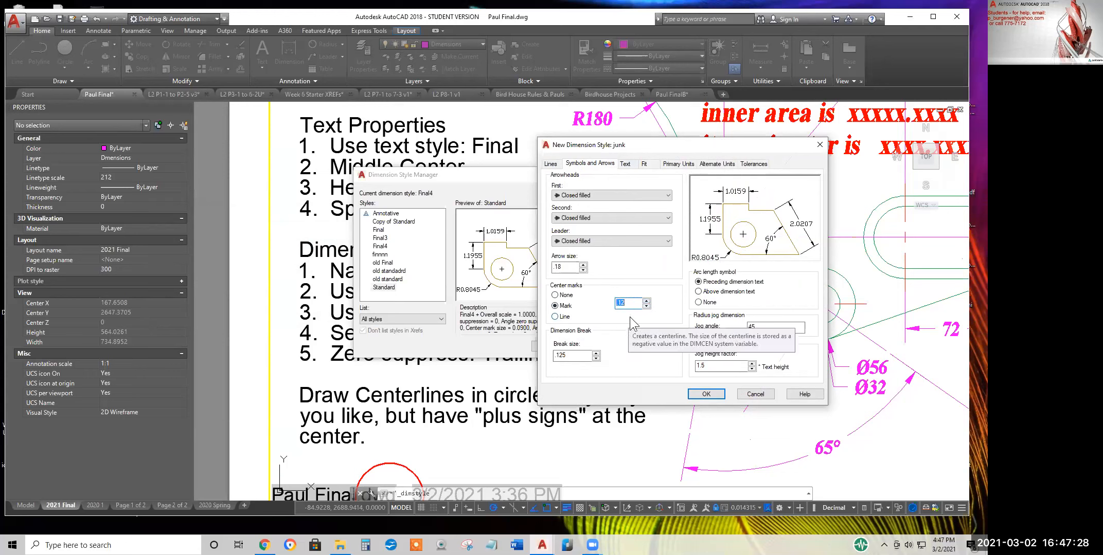
Try line, none and mark center-mark types, then discard junk and close the manager
{"action": "left_click", "coordinate": [555, 316]}
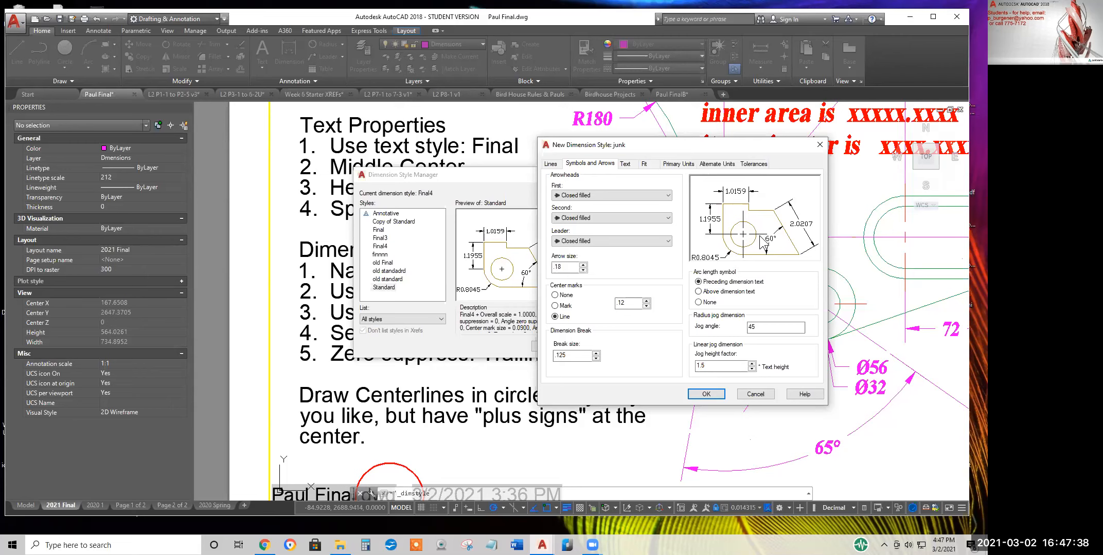
{"action": "left_click", "coordinate": [555, 296]}
{"action": "left_click", "coordinate": [558, 308]}
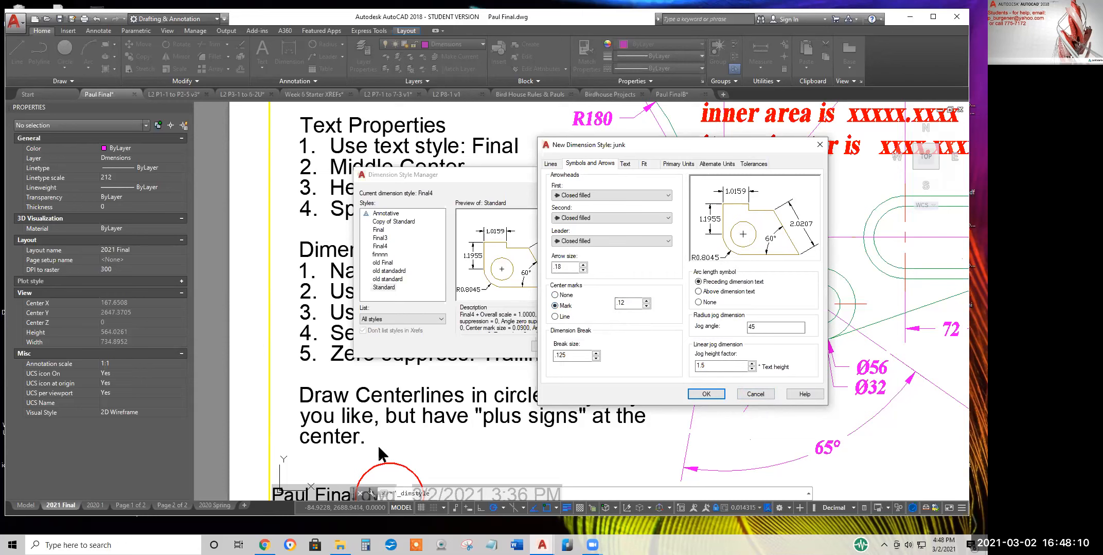
{"action": "left_click", "coordinate": [757, 394]}
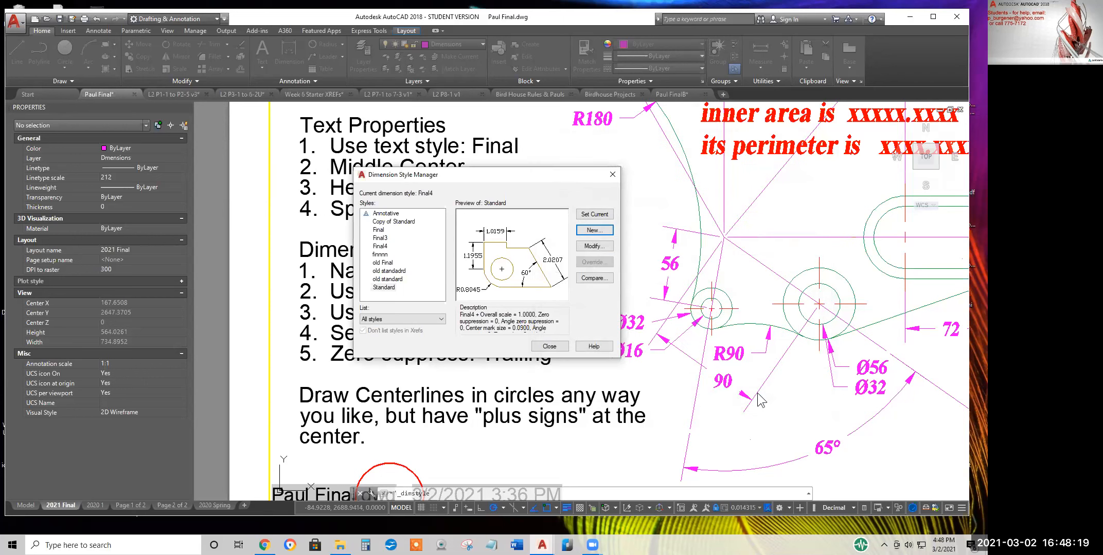
{"action": "left_click", "coordinate": [550, 347]}
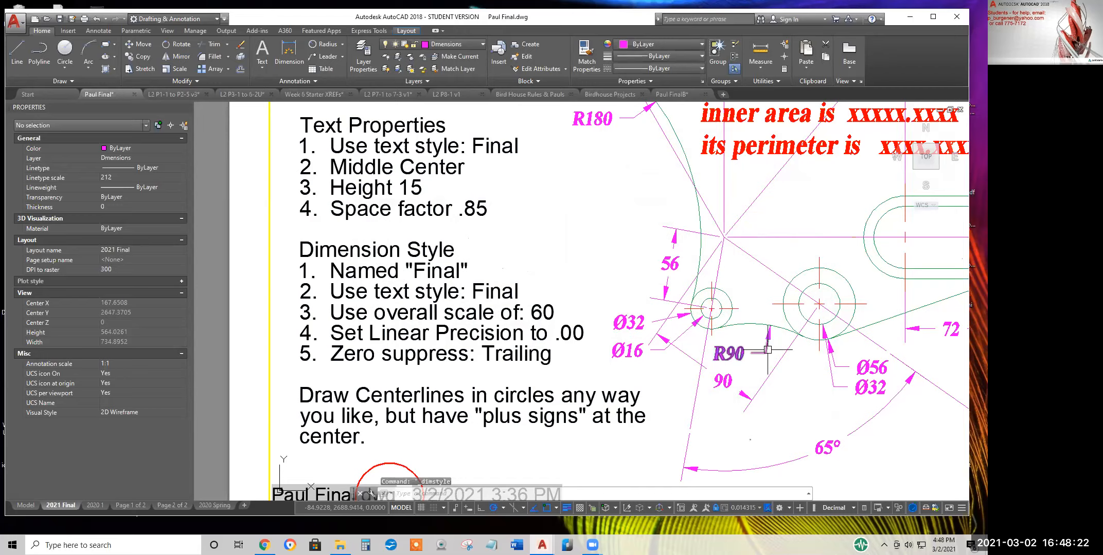
Open the Copy of Standard dimension style for modification at its Symbols and Arrows settings
{"action": "scroll", "coordinate": [383, 491], "scroll_direction": "down", "scroll_amount": 2}
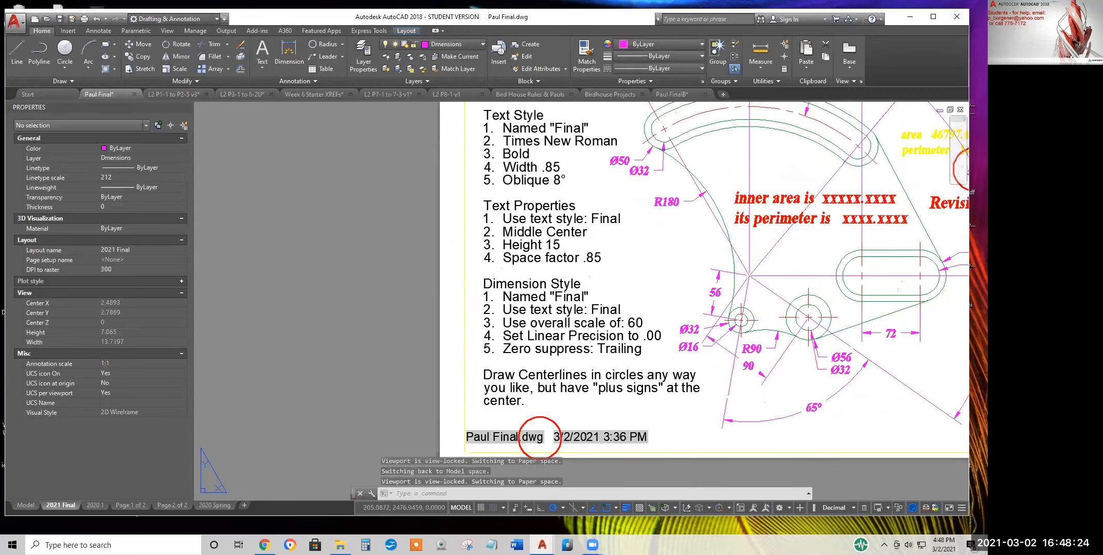
{"action": "scroll", "coordinate": [379, 442], "scroll_direction": "down", "scroll_amount": 1}
{"action": "middle_click_drag", "start_coordinate": [380, 442], "coordinate": [313, 443]}
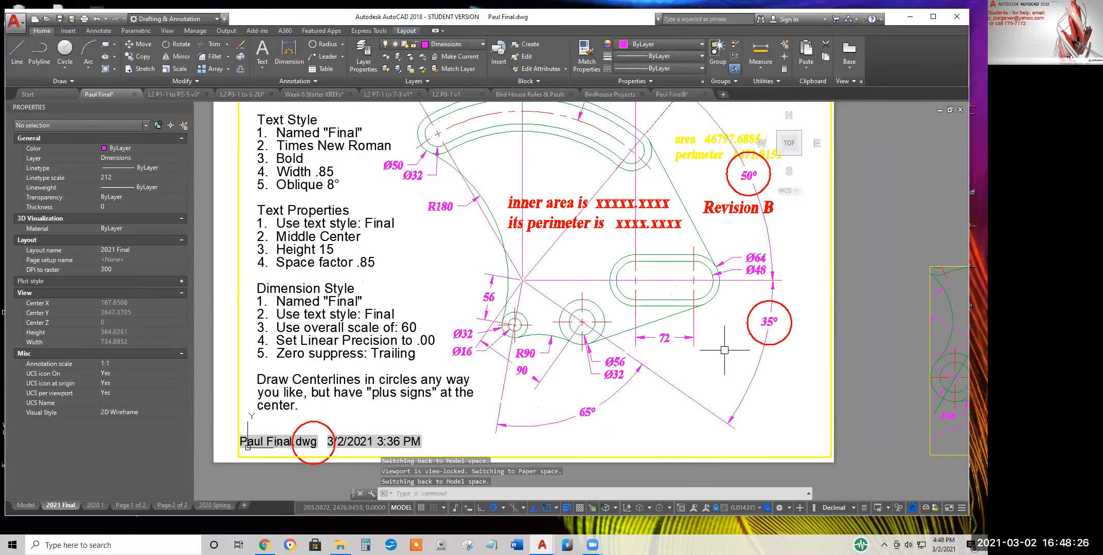
{"action": "middle_click_drag", "start_coordinate": [710, 291], "coordinate": [637, 372]}
{"action": "left_click", "coordinate": [298, 81]}
{"action": "left_click", "coordinate": [257, 96]}
{"action": "left_click", "coordinate": [394, 222]}
{"action": "left_click", "coordinate": [591, 240]}
Change Copy of Standard's Fit overall scale, accept it, and close the Dimension Style Manager
{"action": "left_click", "coordinate": [487, 152]}
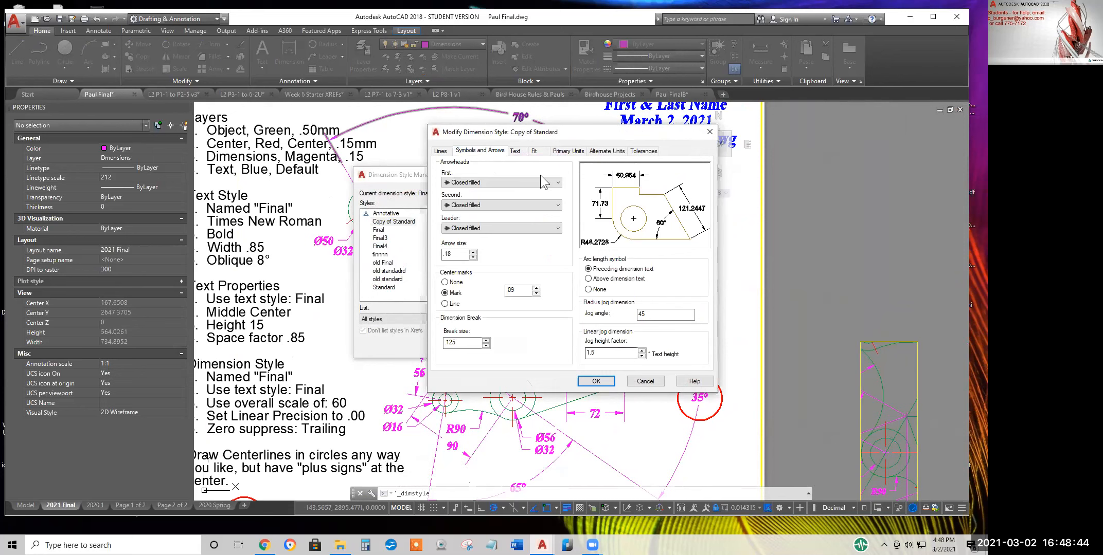
{"action": "left_click", "coordinate": [645, 381]}
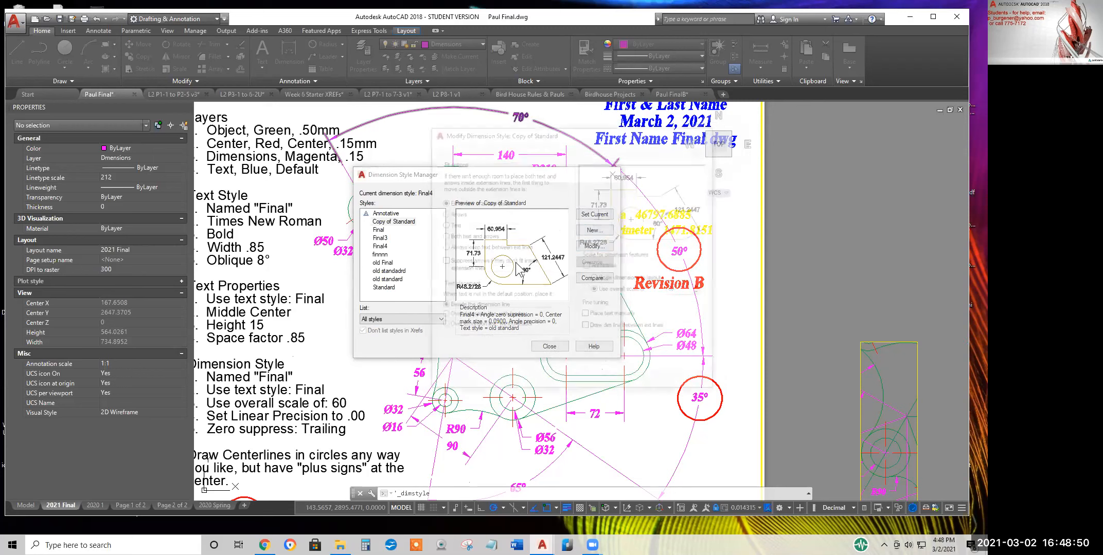
{"action": "left_click", "coordinate": [594, 246]}
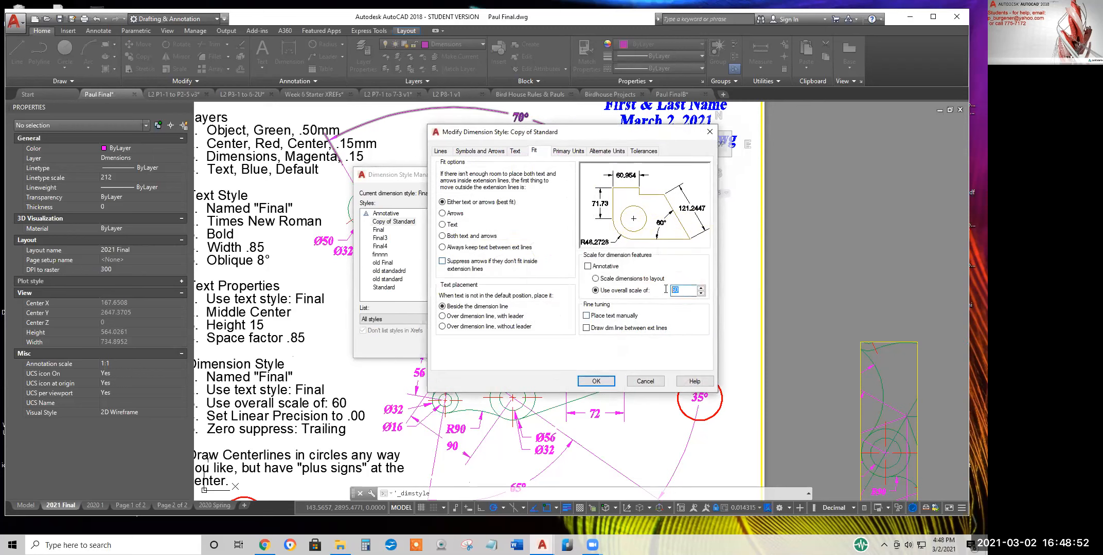
{"action": "left_click", "coordinate": [595, 382]}
{"action": "left_click", "coordinate": [549, 346]}
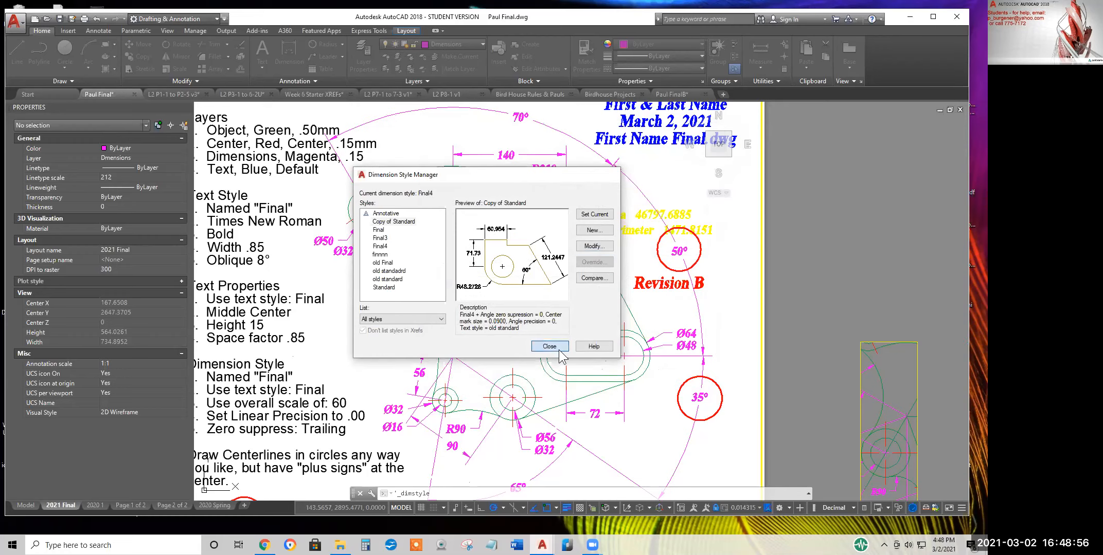
{"action": "scroll", "coordinate": [647, 390], "scroll_direction": "down", "scroll_amount": 2}
{"action": "scroll", "coordinate": [638, 367], "scroll_direction": "up", "scroll_amount": 6}
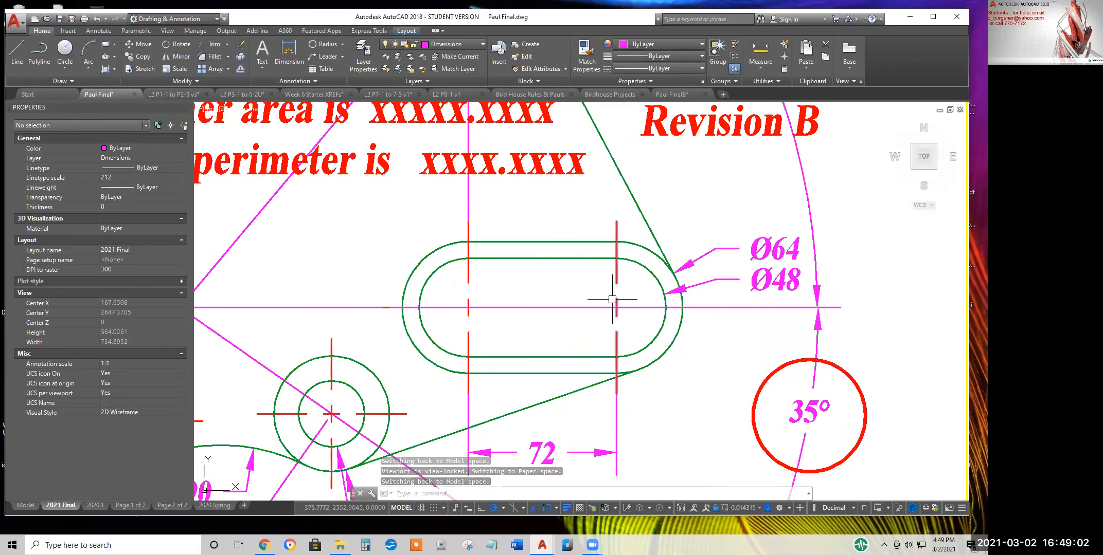
Add an R27.2 radius dimension to the red 35° circle
{"action": "scroll", "coordinate": [694, 322], "scroll_direction": "down", "scroll_amount": 4}
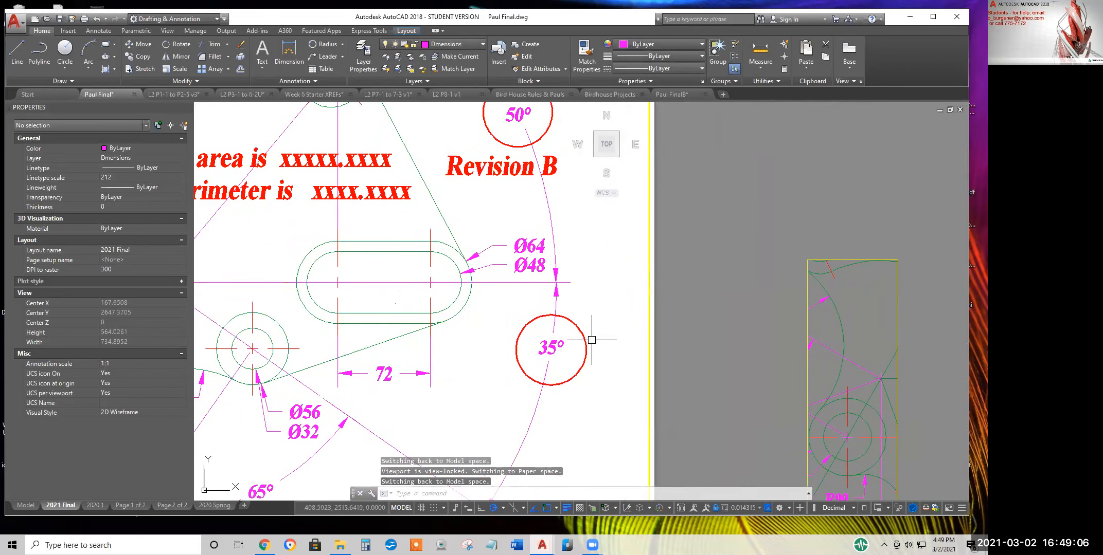
{"action": "left_click", "coordinate": [329, 44]}
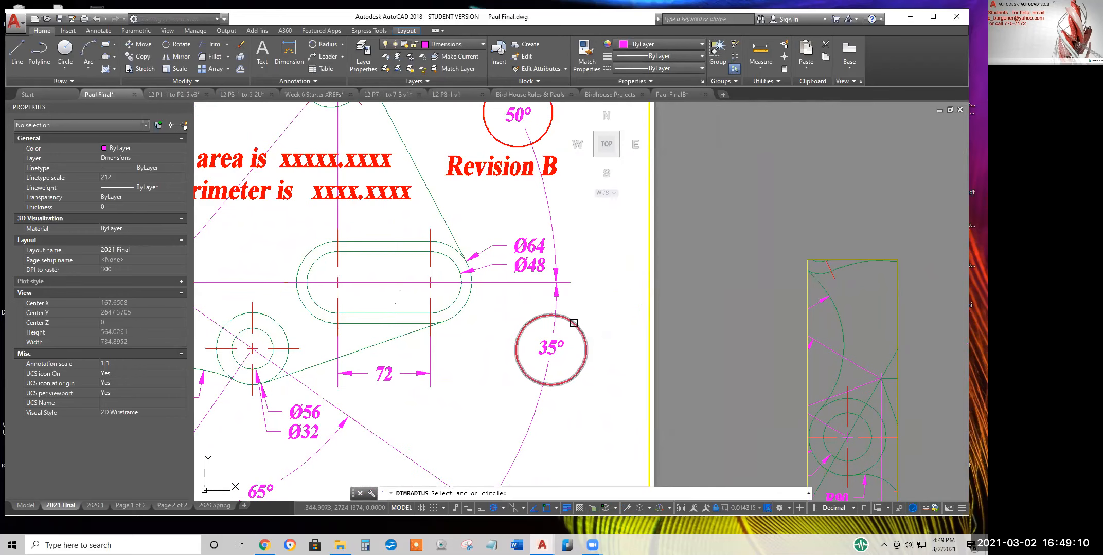
{"action": "left_click", "coordinate": [576, 321]}
{"action": "left_click", "coordinate": [587, 303]}
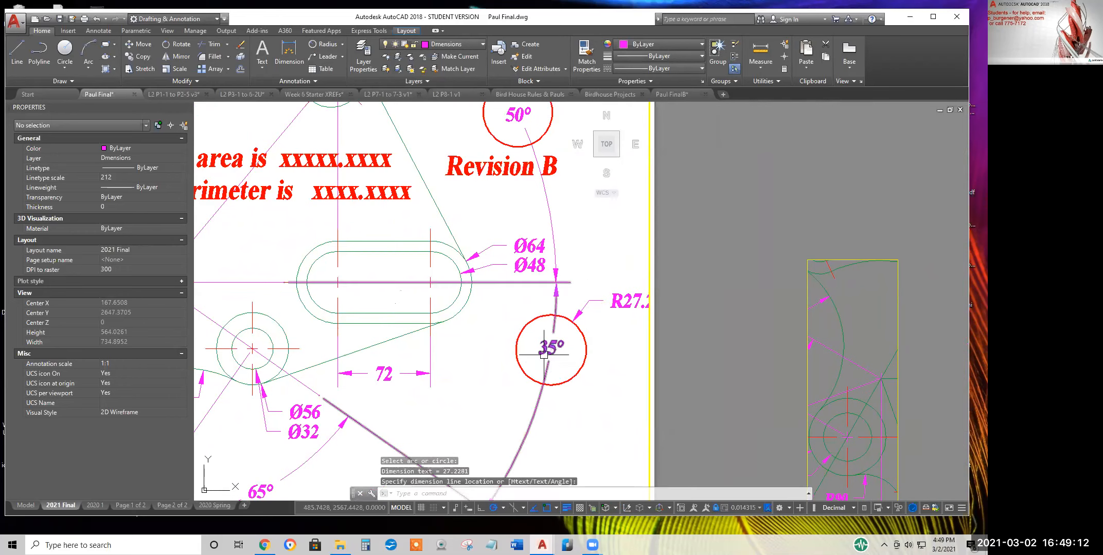
{"action": "scroll", "coordinate": [542, 349], "scroll_direction": "up", "scroll_amount": 6}
Move the 35° angle dimension label above the red circle
{"action": "left_click", "coordinate": [676, 234]}
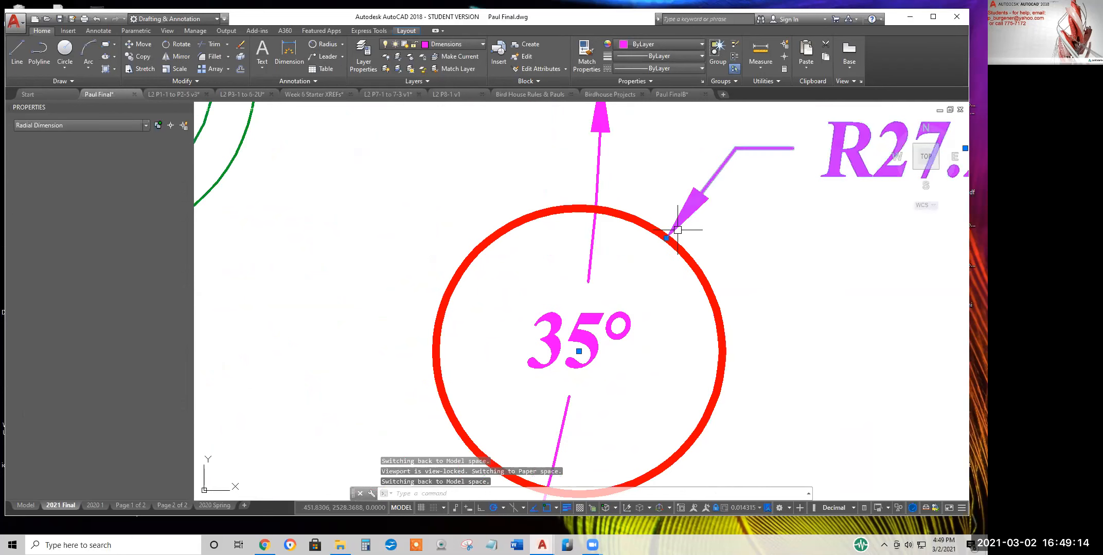
{"action": "key", "text": "Escape"}
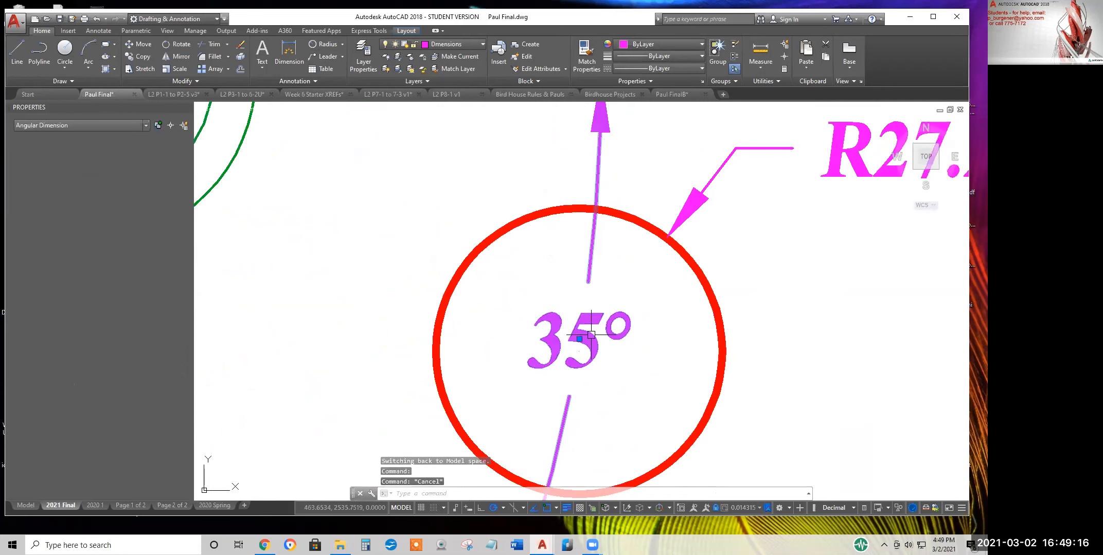
{"action": "left_click", "coordinate": [579, 342]}
{"action": "left_click", "coordinate": [579, 339]}
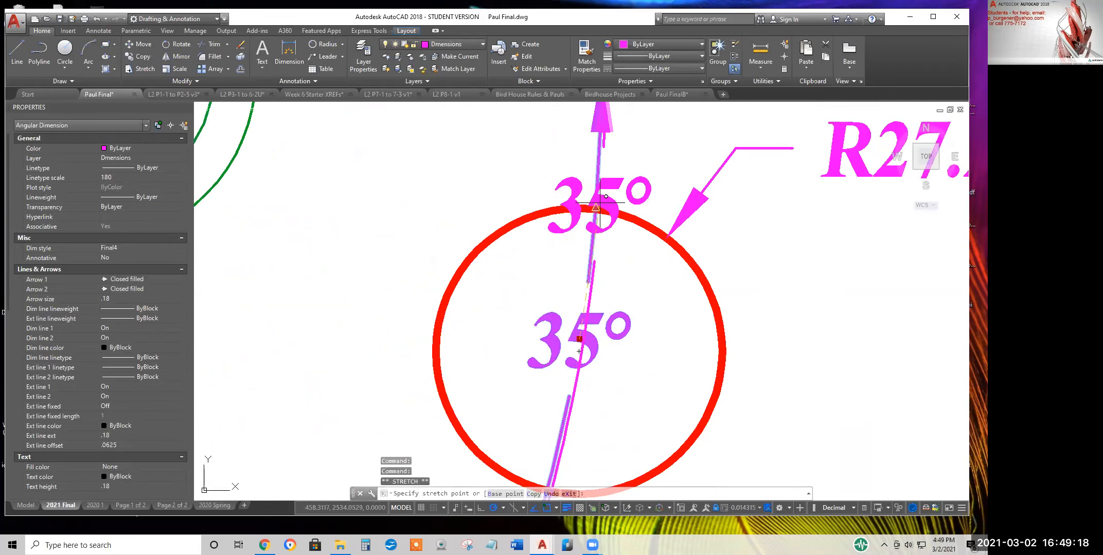
{"action": "left_click", "coordinate": [601, 168]}
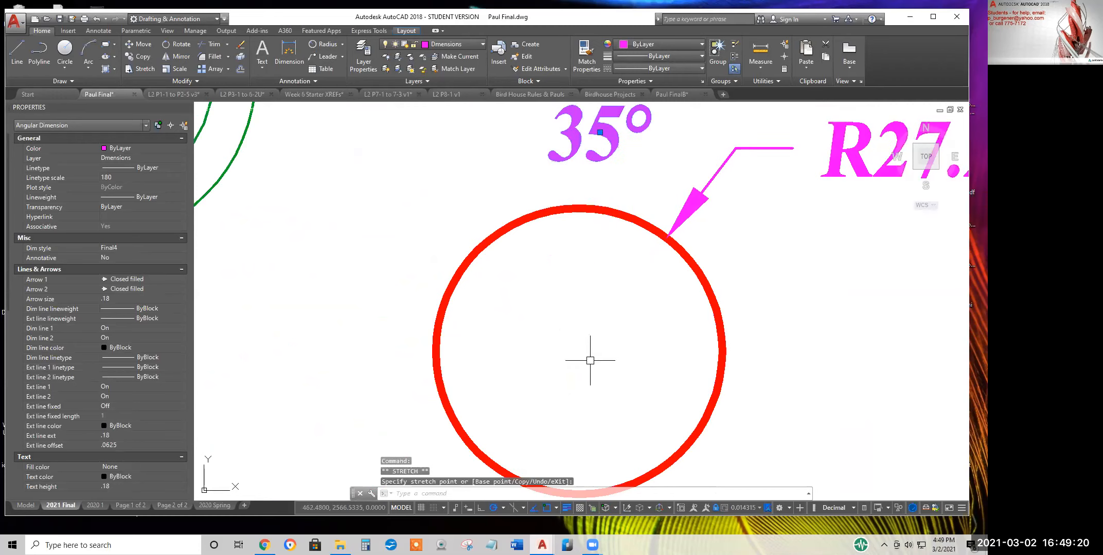
{"action": "scroll", "coordinate": [591, 361], "scroll_direction": "up", "scroll_amount": 3}
{"action": "scroll", "coordinate": [701, 248], "scroll_direction": "down", "scroll_amount": 5}
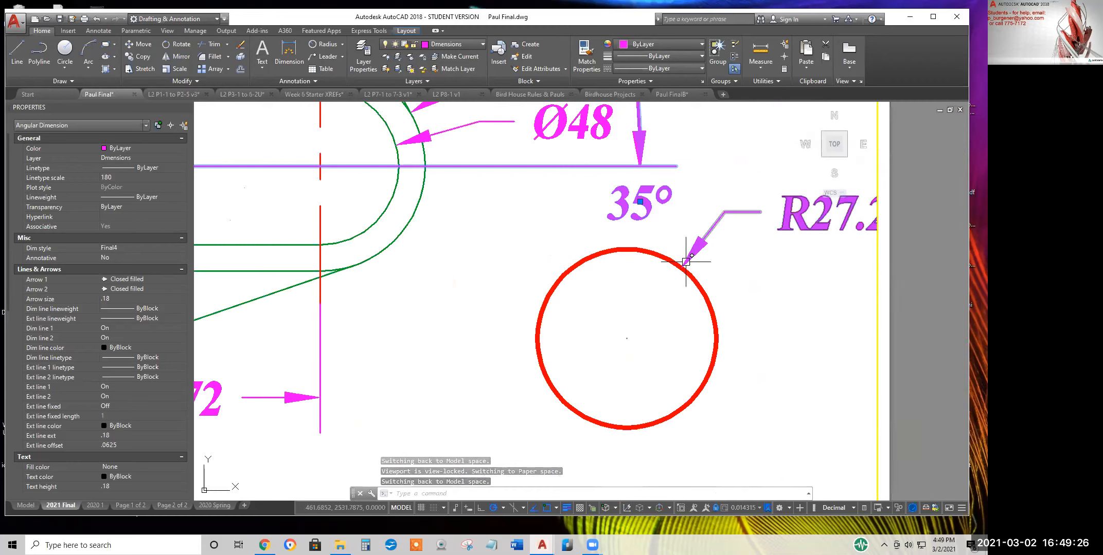
{"action": "left_click", "coordinate": [698, 249]}
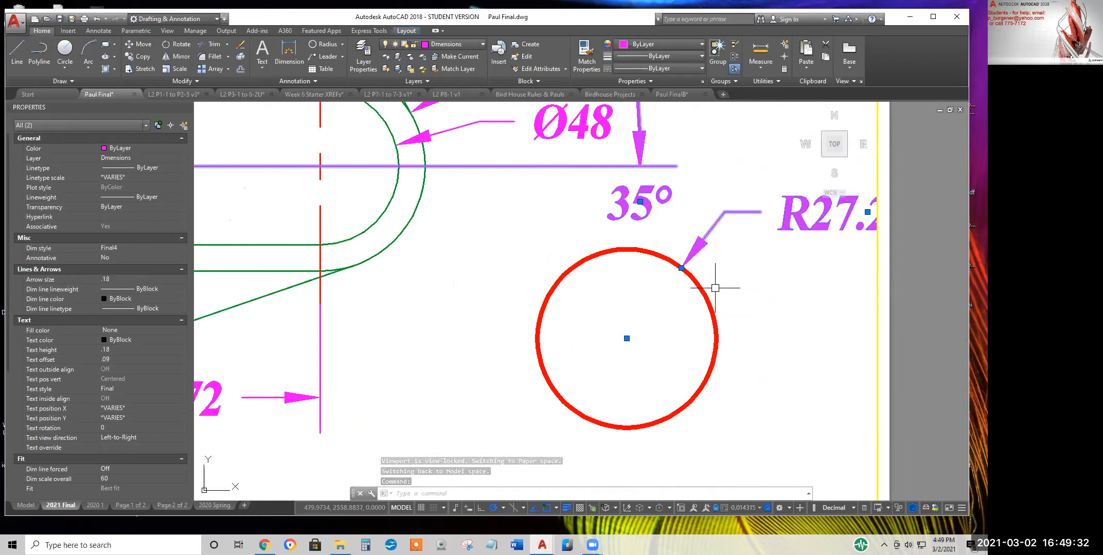
{"action": "middle_click", "coordinate": [731, 267]}
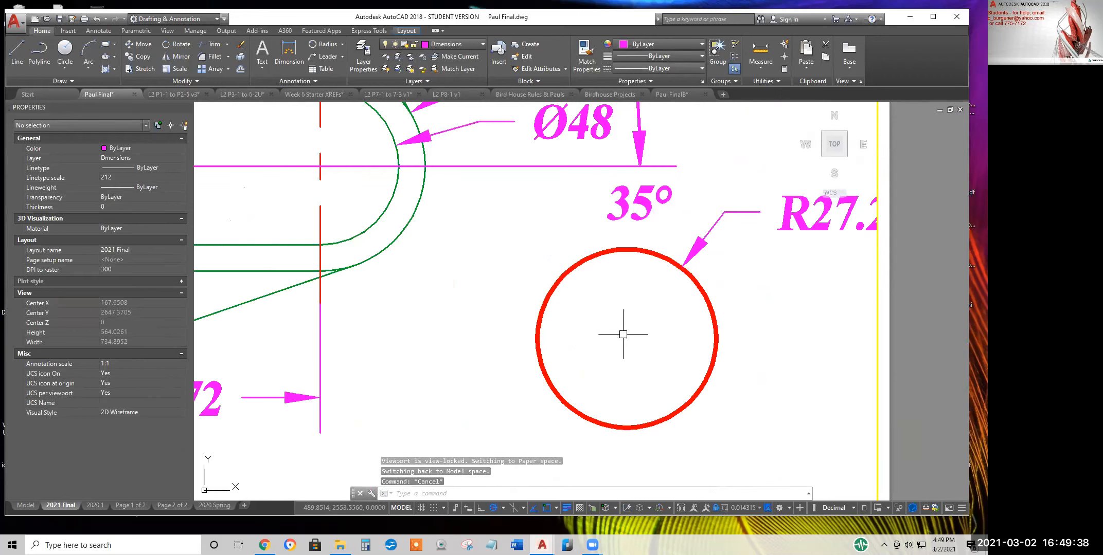
{"action": "left_click", "coordinate": [305, 80]}
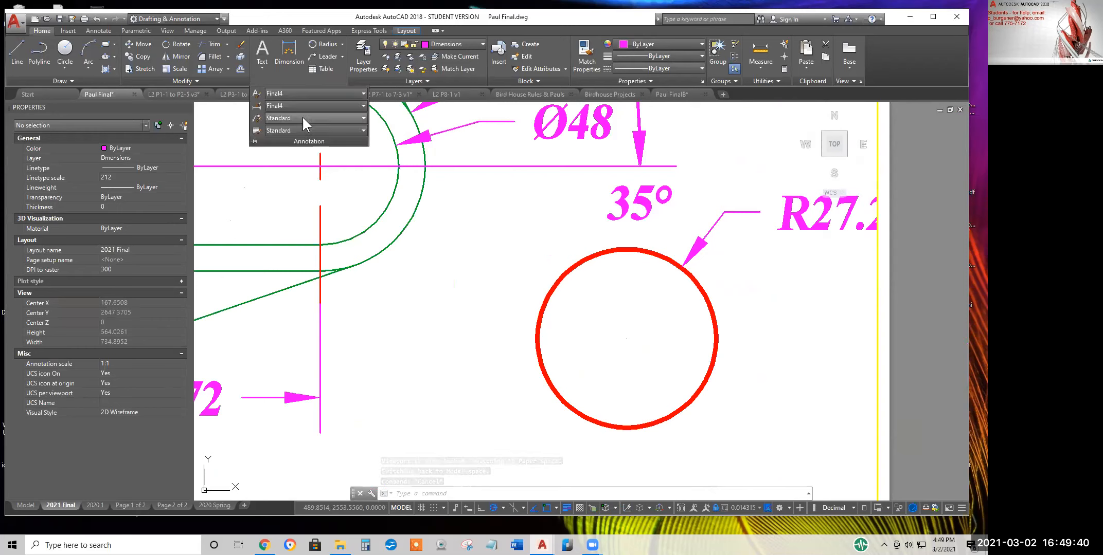
Open Copy of Standard for modification from the Dimension Style Manager
{"action": "left_click", "coordinate": [257, 105]}
{"action": "left_click", "coordinate": [394, 221]}
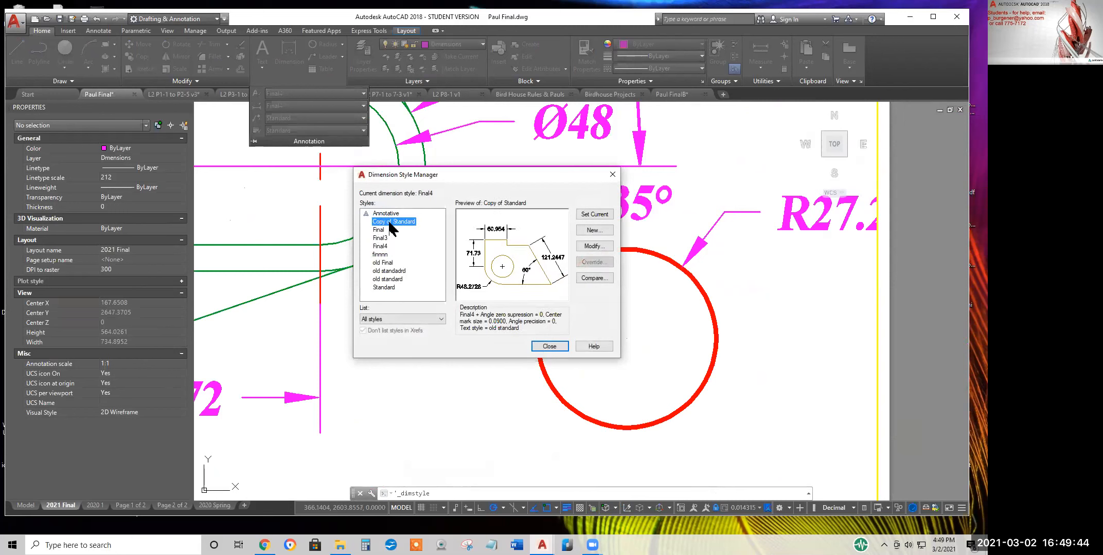
{"action": "left_click", "coordinate": [597, 248]}
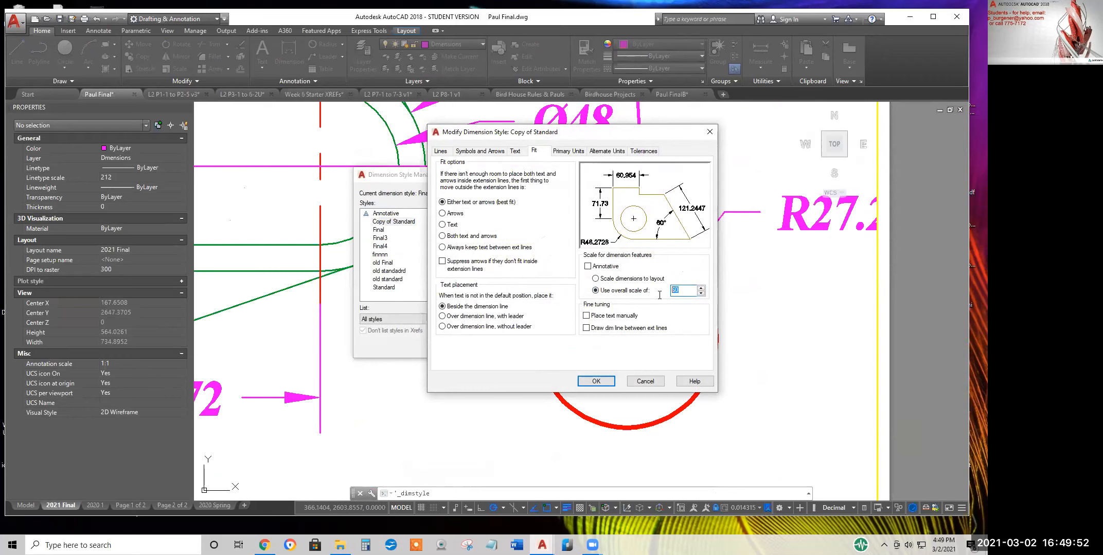
Review Copy of Standard's text, arrow size .18, center mark .09 and line settings, then cancel
{"action": "left_click", "coordinate": [515, 152]}
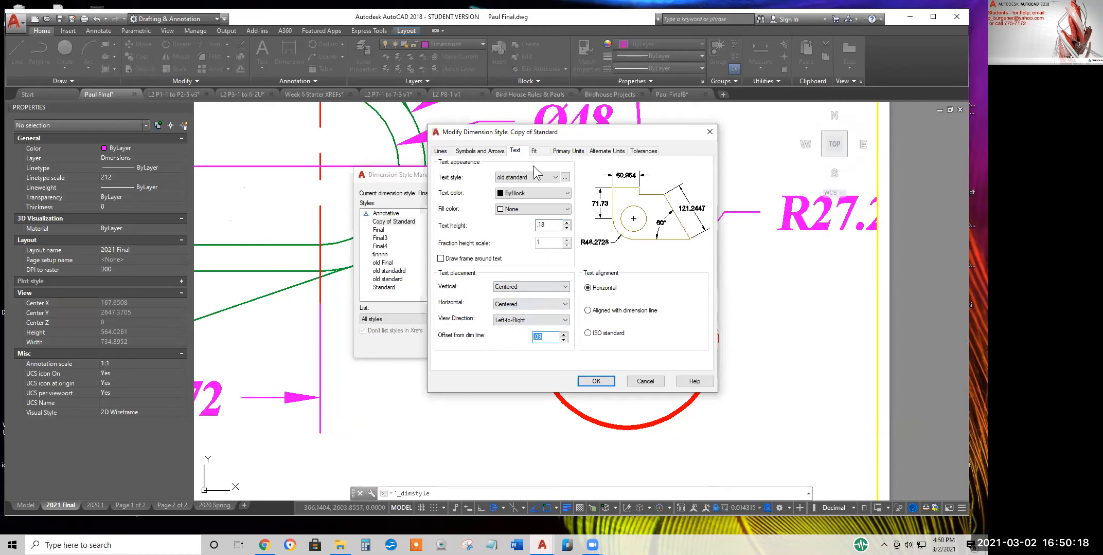
{"action": "left_click", "coordinate": [478, 151]}
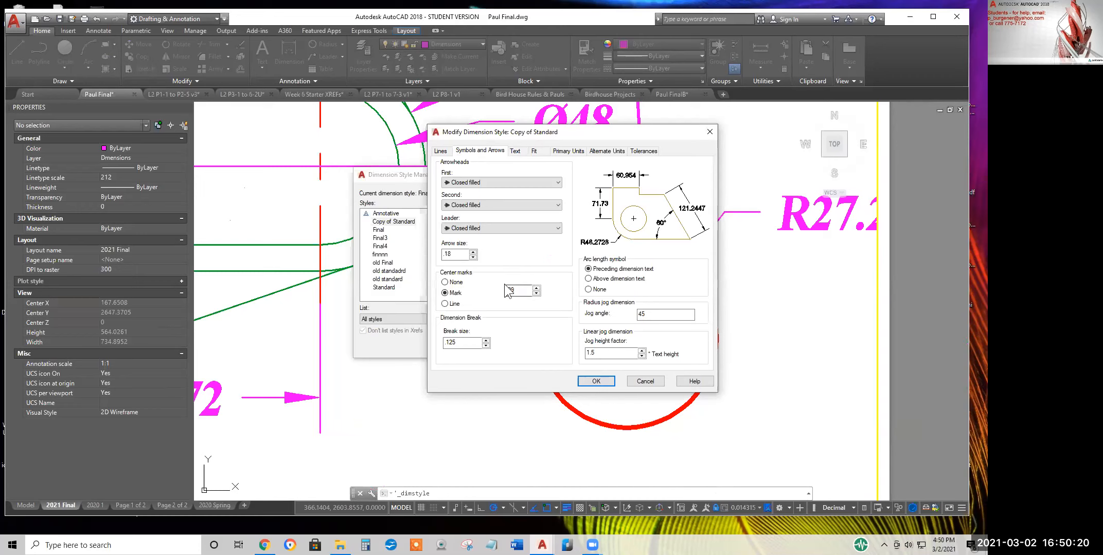
{"action": "double_click", "coordinate": [455, 252]}
{"action": "double_click", "coordinate": [519, 290]}
{"action": "left_click", "coordinate": [439, 151]}
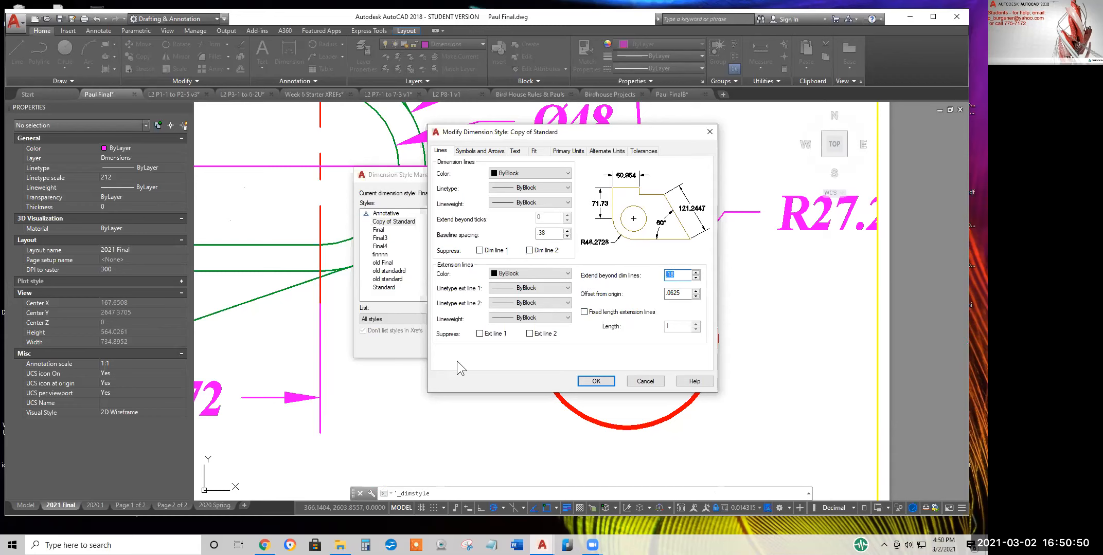
{"action": "left_click", "coordinate": [515, 150]}
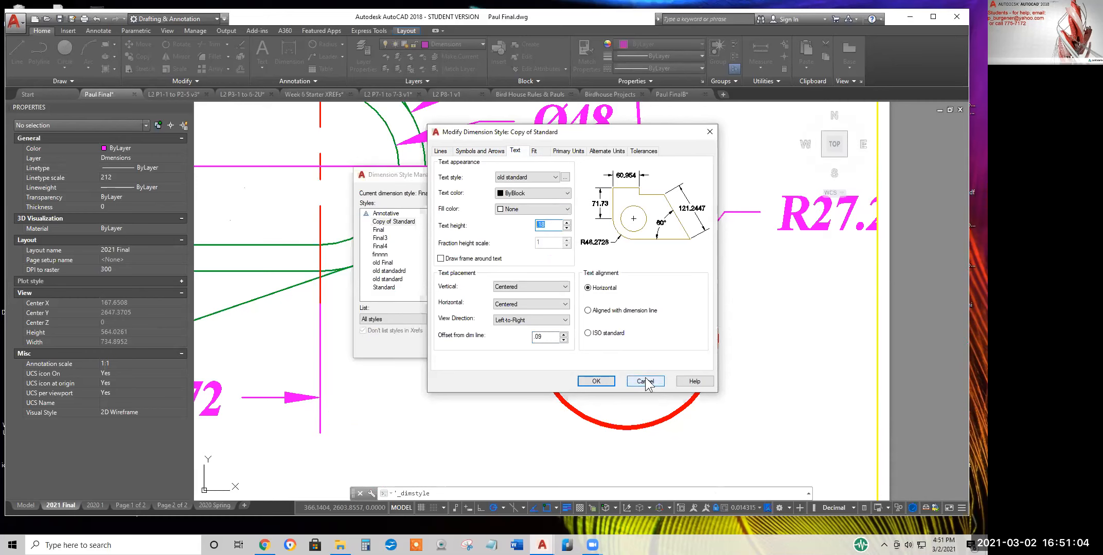
{"action": "left_click", "coordinate": [709, 132]}
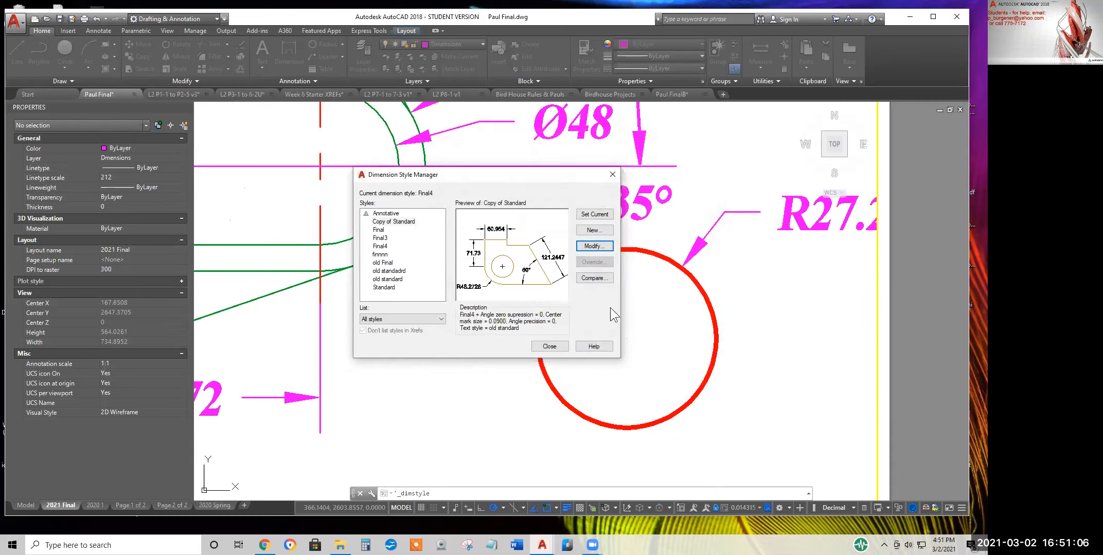
Close the Dimension Style Manager, turn off lineweight display, and show the Annotate tools
{"action": "left_click", "coordinate": [553, 347]}
{"action": "scroll", "coordinate": [715, 338], "scroll_direction": "down", "scroll_amount": 4}
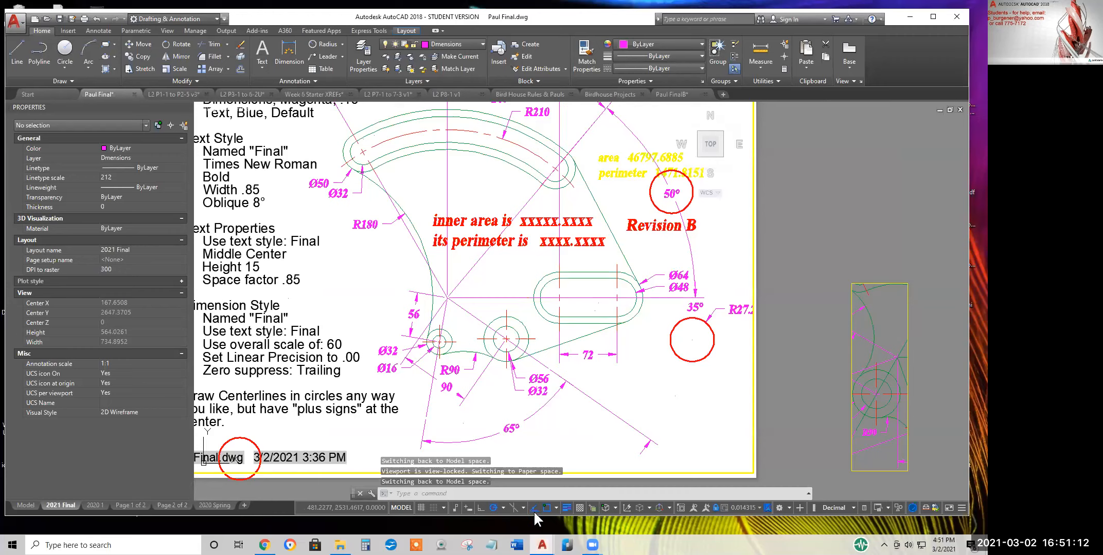
{"action": "left_click", "coordinate": [565, 506]}
{"action": "middle_click_drag", "start_coordinate": [680, 351], "coordinate": [627, 350]}
{"action": "scroll", "coordinate": [833, 342], "scroll_direction": "up", "scroll_amount": 2}
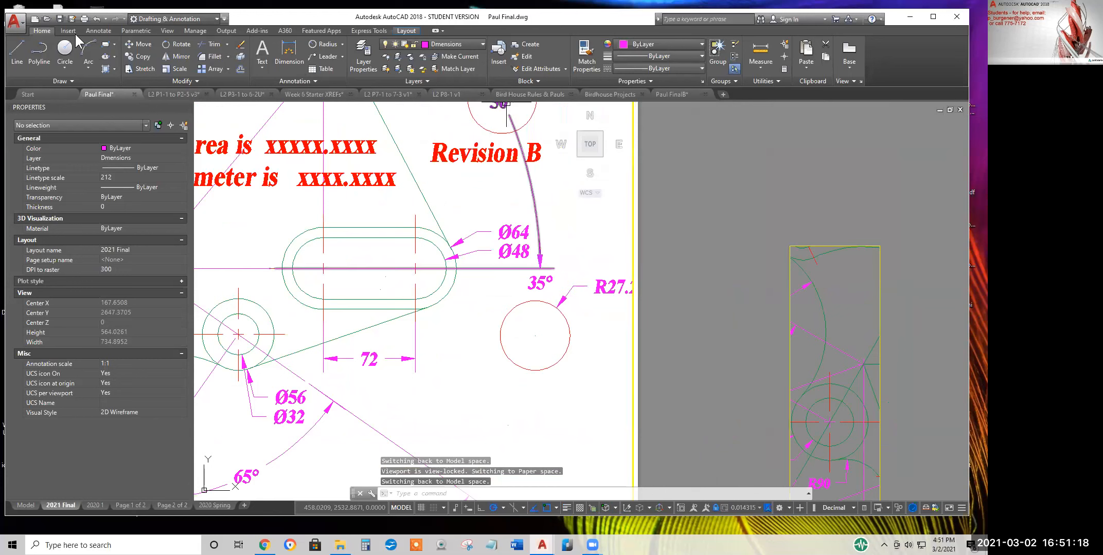
{"action": "left_click", "coordinate": [101, 30]}
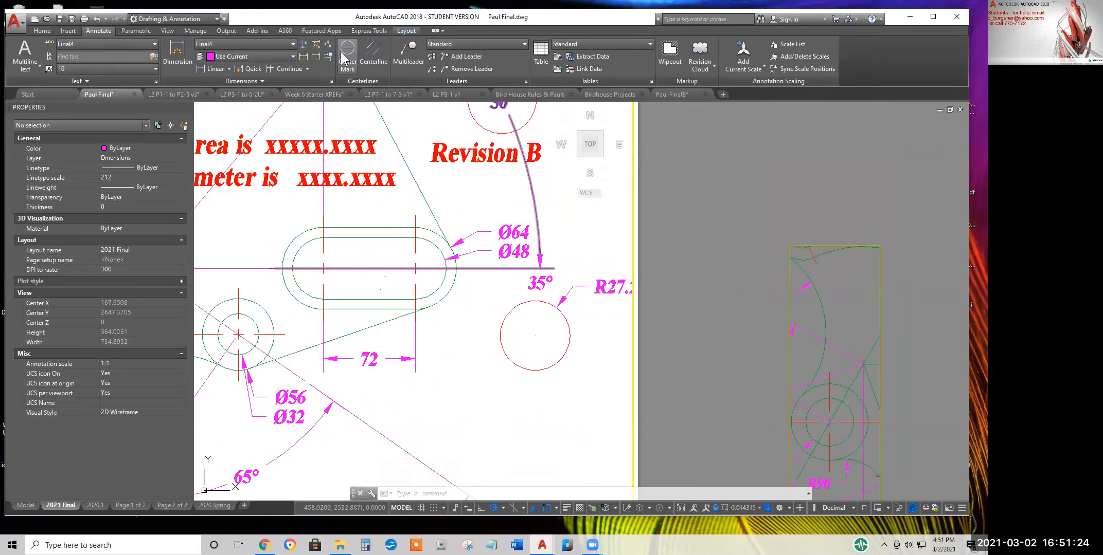
Add a center mark to the red R27.2 circle, then zoom out to the whole 2021 Final sheet
{"action": "left_click", "coordinate": [356, 59]}
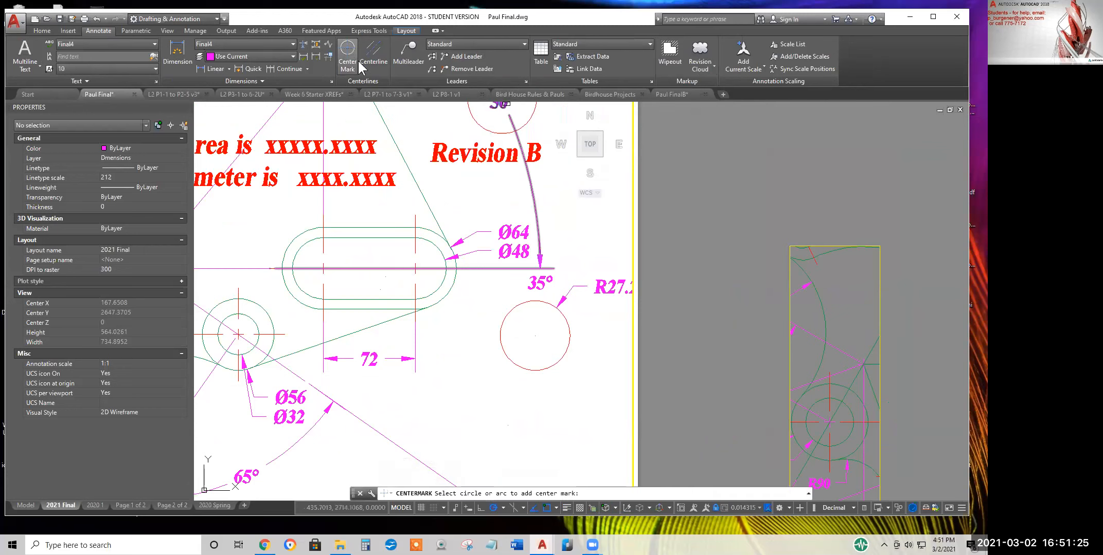
{"action": "left_click", "coordinate": [515, 309]}
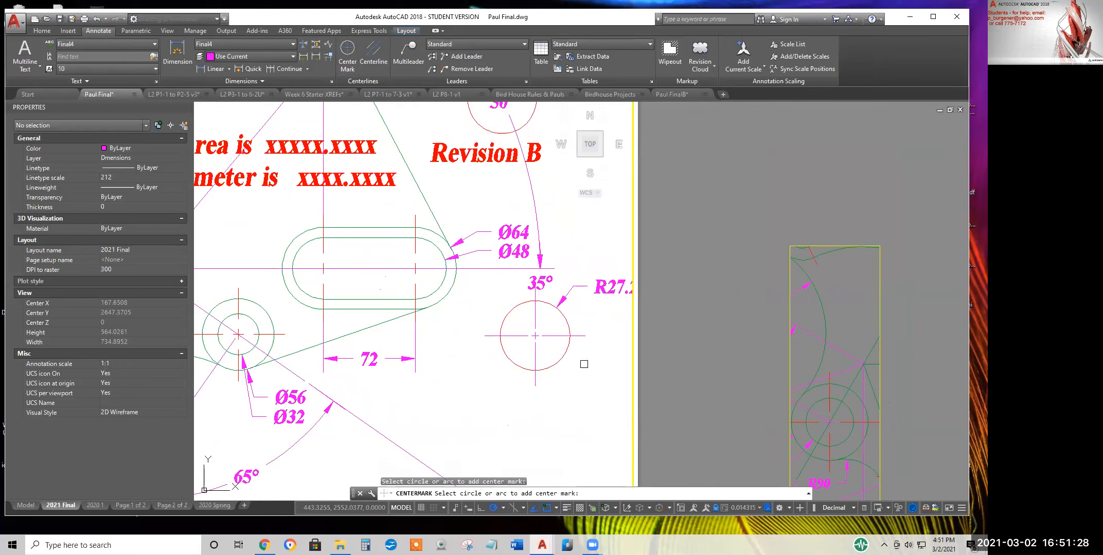
{"action": "scroll", "coordinate": [584, 364], "scroll_direction": "up", "scroll_amount": 4}
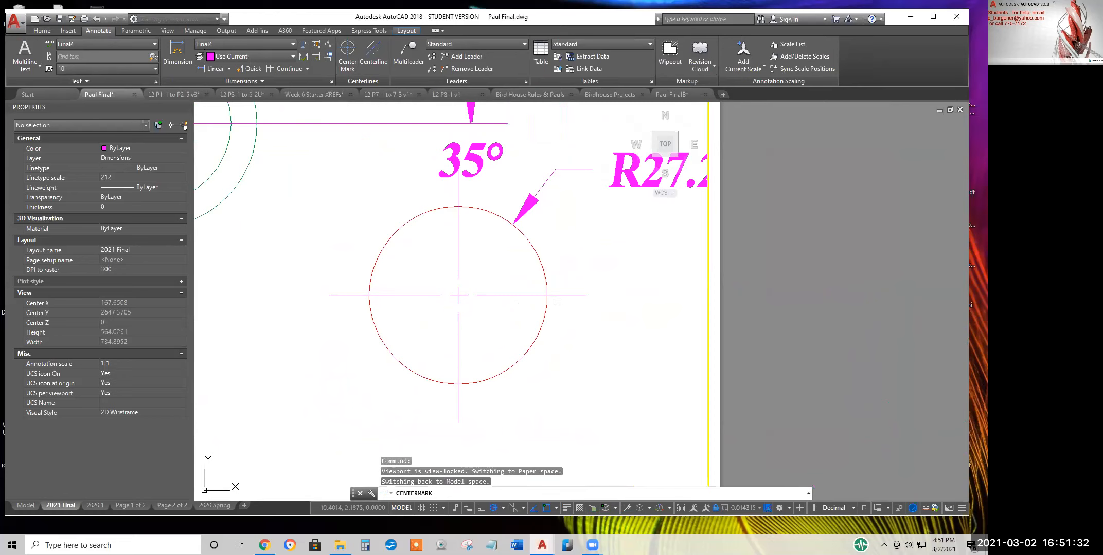
{"action": "scroll", "coordinate": [519, 298], "scroll_direction": "up", "scroll_amount": 5}
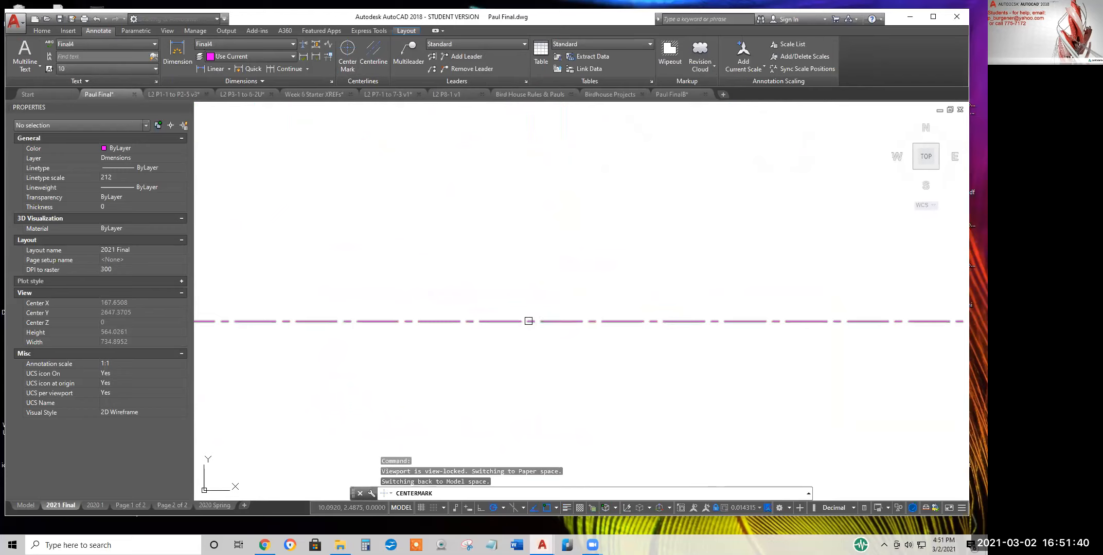
{"action": "scroll", "coordinate": [528, 320], "scroll_direction": "down", "scroll_amount": 6}
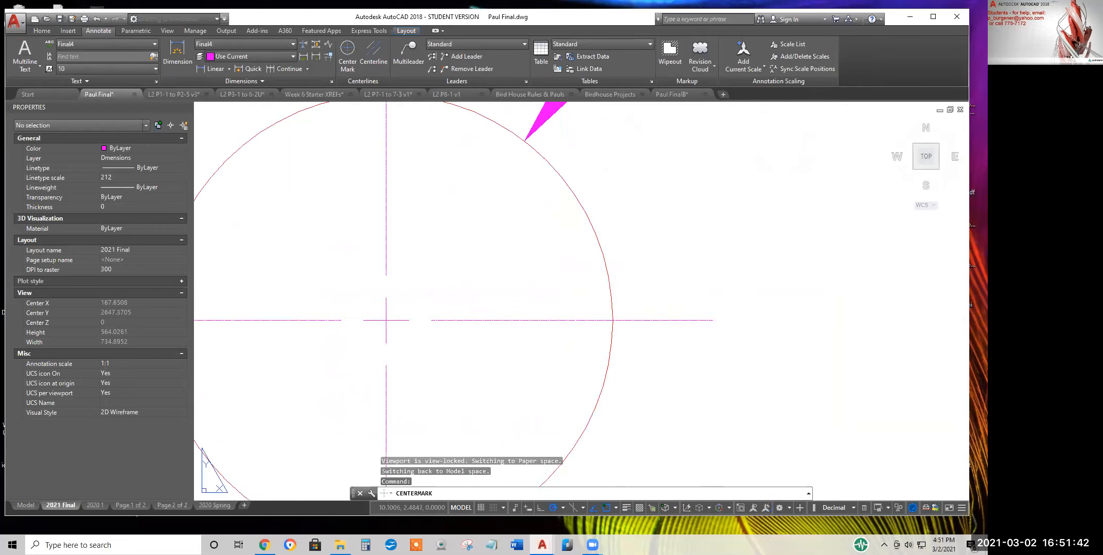
{"action": "scroll", "coordinate": [609, 318], "scroll_direction": "down", "scroll_amount": 2}
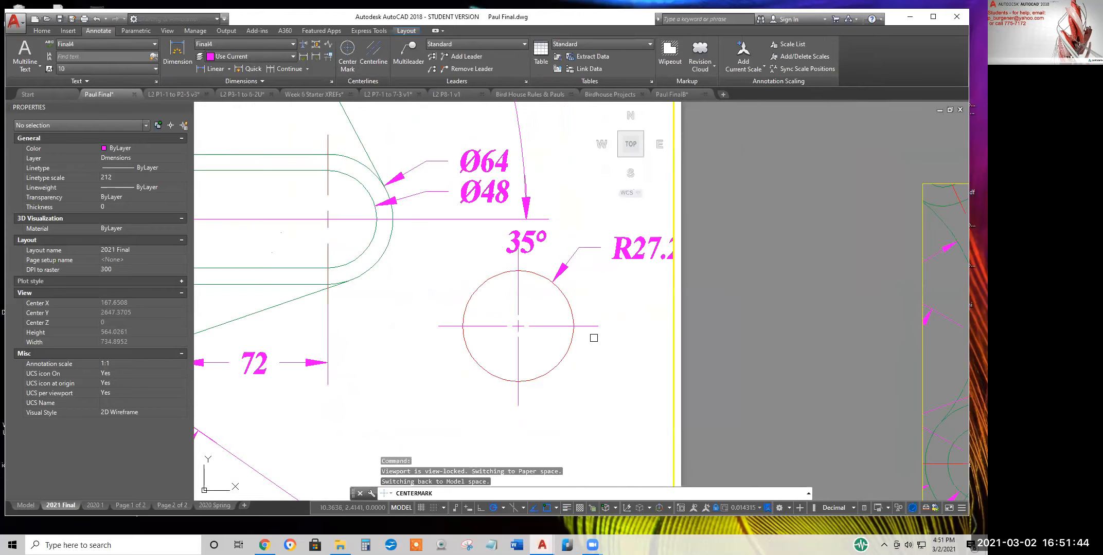
{"action": "scroll", "coordinate": [592, 340], "scroll_direction": "down", "scroll_amount": 2}
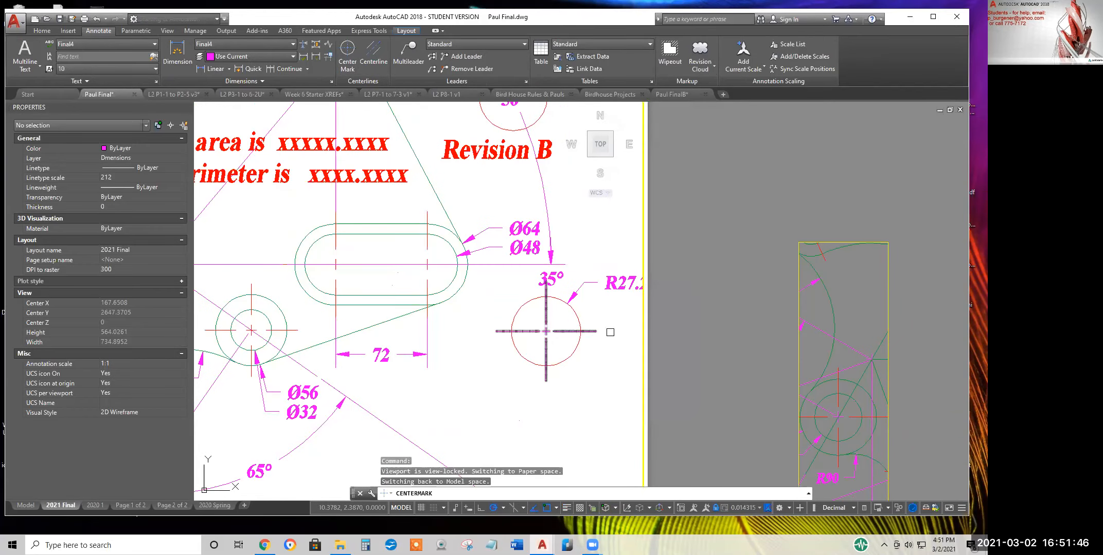
{"action": "scroll", "coordinate": [461, 316], "scroll_direction": "down", "scroll_amount": 1}
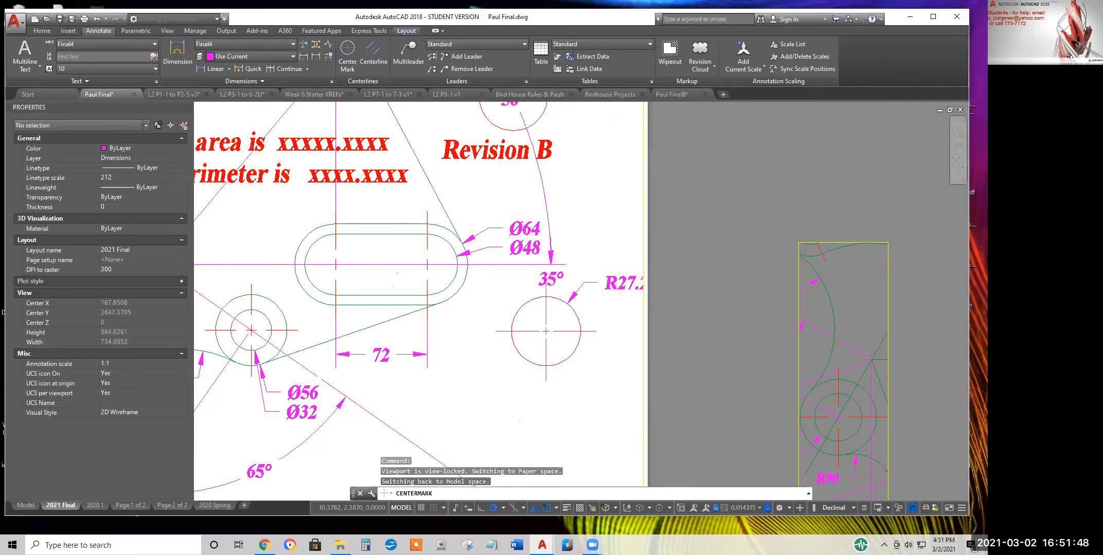
{"action": "scroll", "coordinate": [481, 336], "scroll_direction": "down", "scroll_amount": 3}
{"action": "key", "text": "Escape"}
{"action": "key", "text": "Escape"}
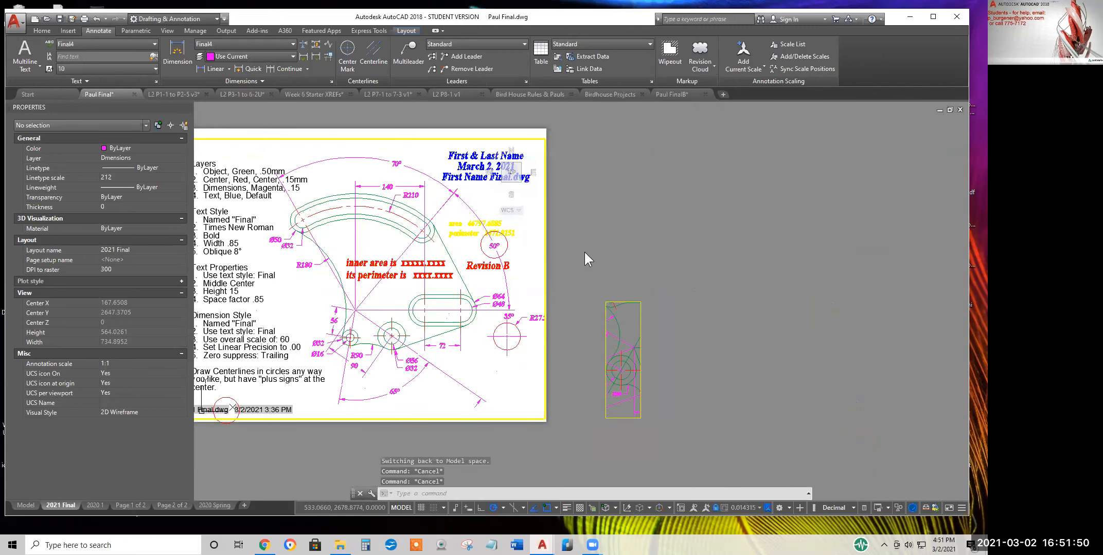
{"action": "double_click", "coordinate": [578, 245]}
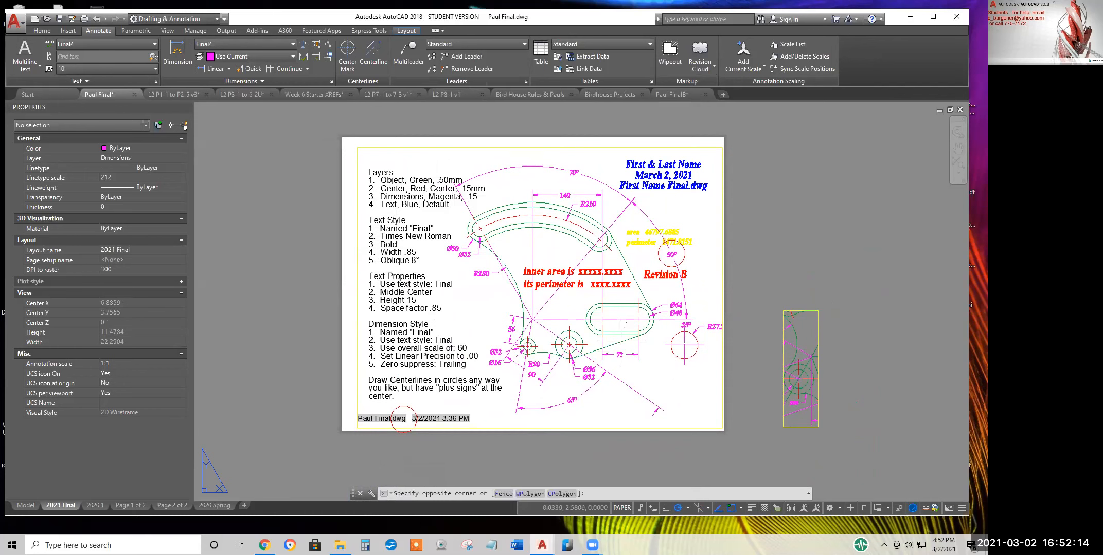
{"action": "double_click", "coordinate": [623, 344]}
{"action": "left_click", "coordinate": [621, 342]}
{"action": "left_click", "coordinate": [637, 283]}
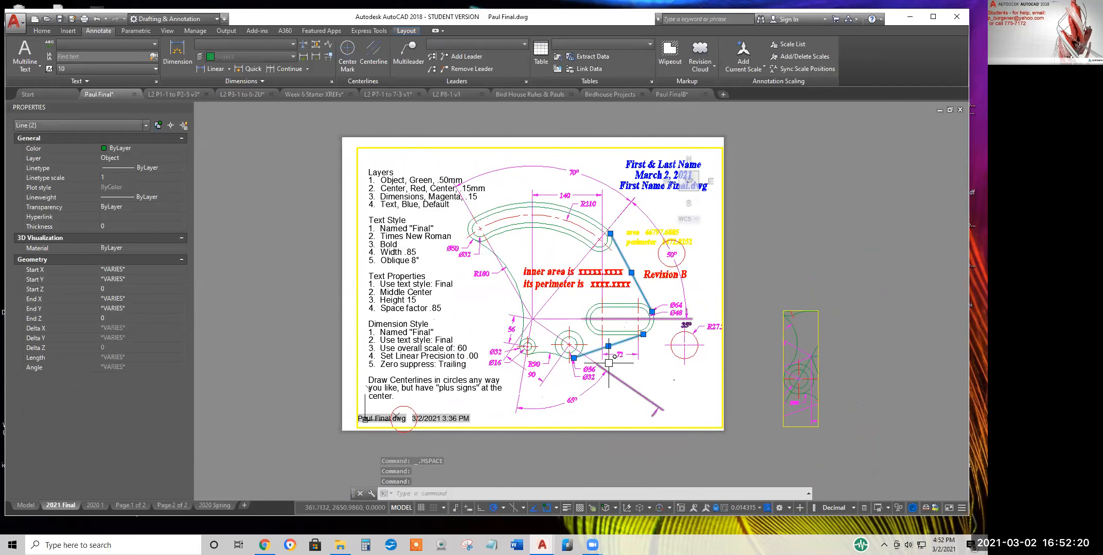
{"action": "key", "text": "Escape"}
Set running object snaps to Endpoint, Midpoint, Center and Intersection, with Tangent turned off
{"action": "left_click", "coordinate": [555, 508]}
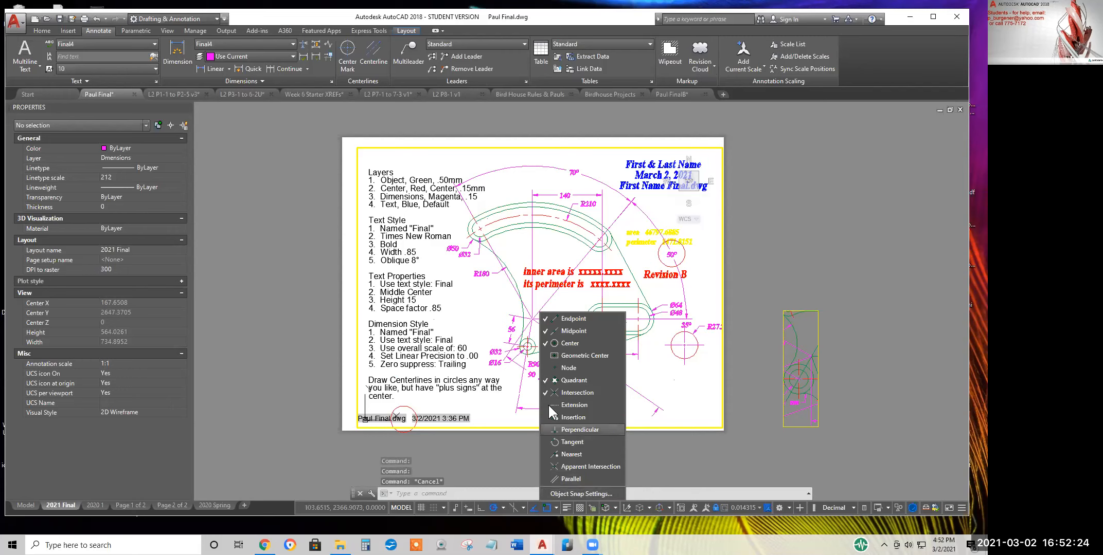
{"action": "left_click", "coordinate": [553, 381]}
{"action": "left_click", "coordinate": [544, 344]}
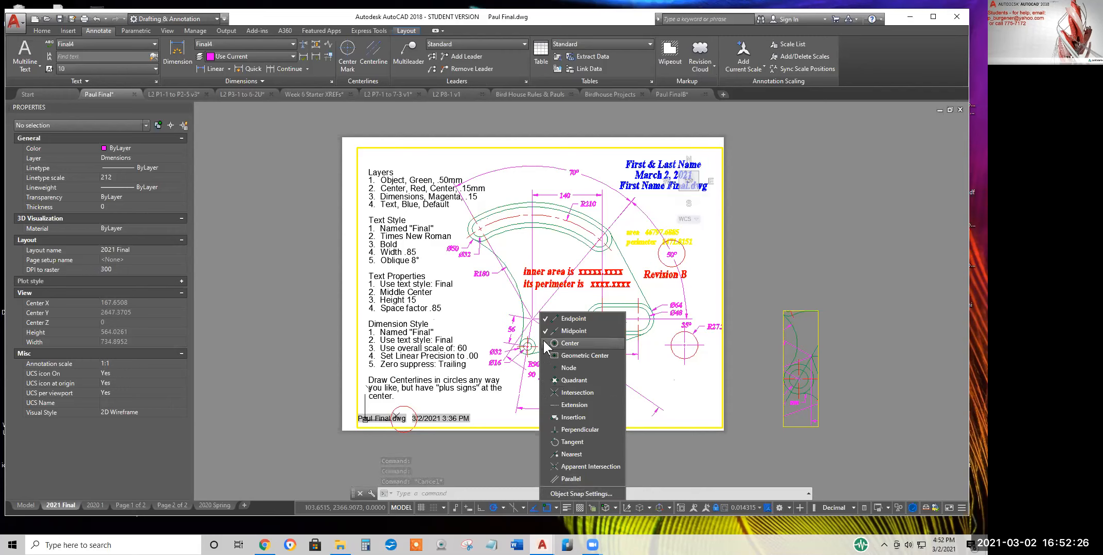
{"action": "left_click", "coordinate": [542, 319]}
{"action": "left_click", "coordinate": [543, 331]}
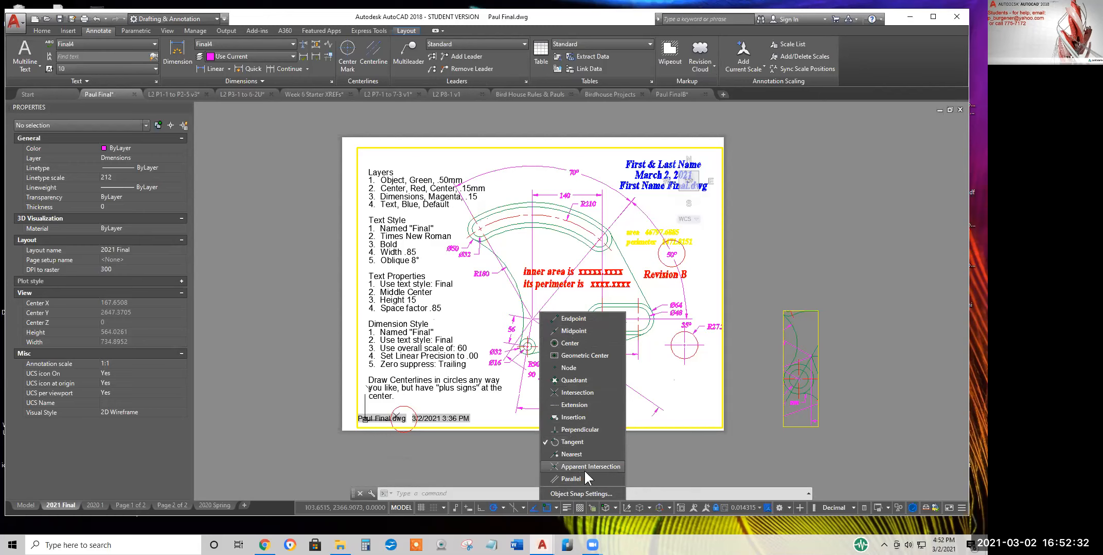
{"action": "left_click", "coordinate": [544, 442]}
{"action": "left_click", "coordinate": [543, 331]}
{"action": "left_click", "coordinate": [543, 343]}
{"action": "left_click", "coordinate": [545, 389]}
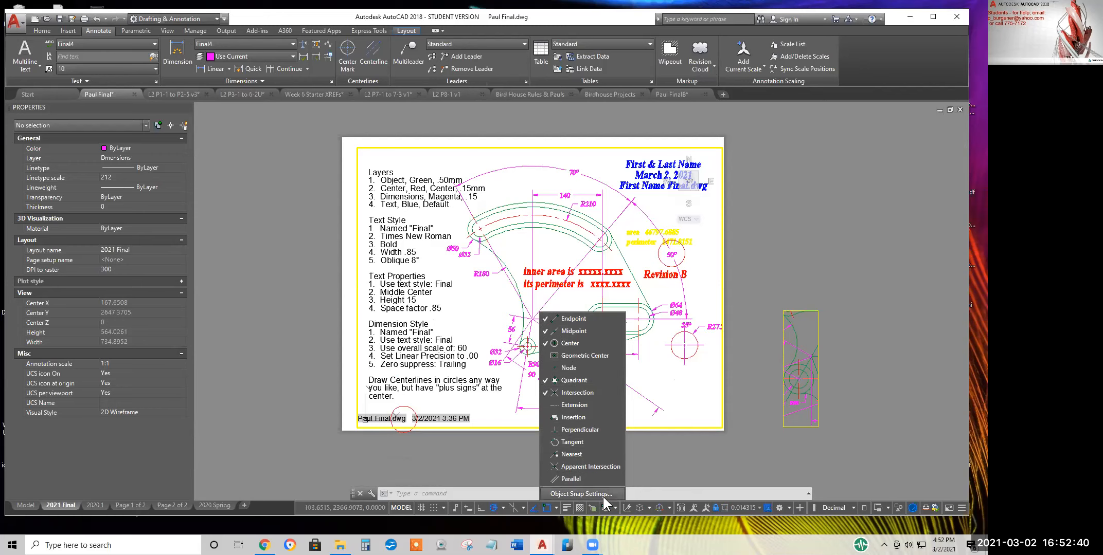
{"action": "left_click", "coordinate": [653, 471]}
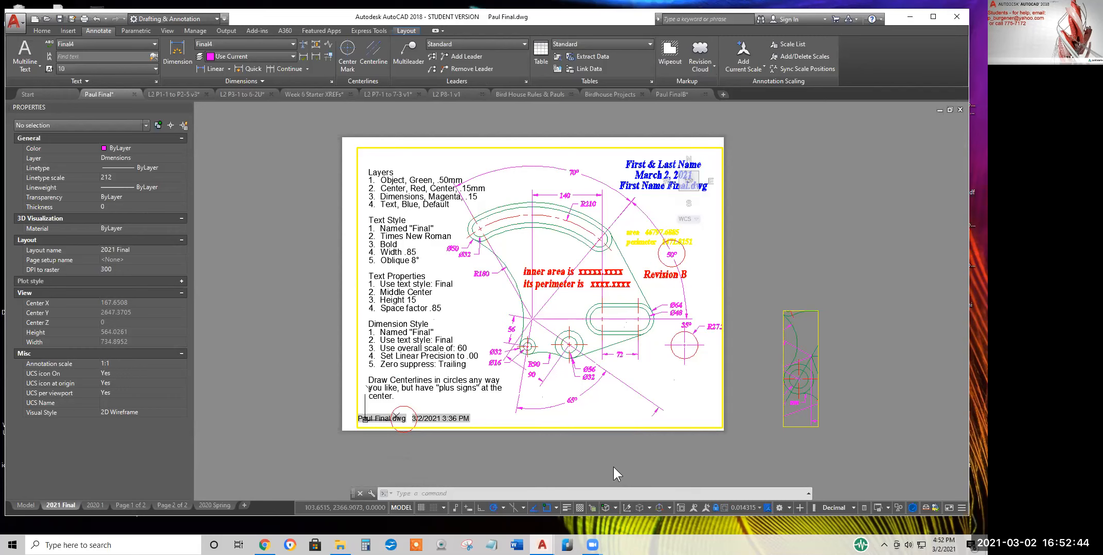
Select the R90 and R180 arcs, then cancel the selection
{"action": "left_click", "coordinate": [546, 353]}
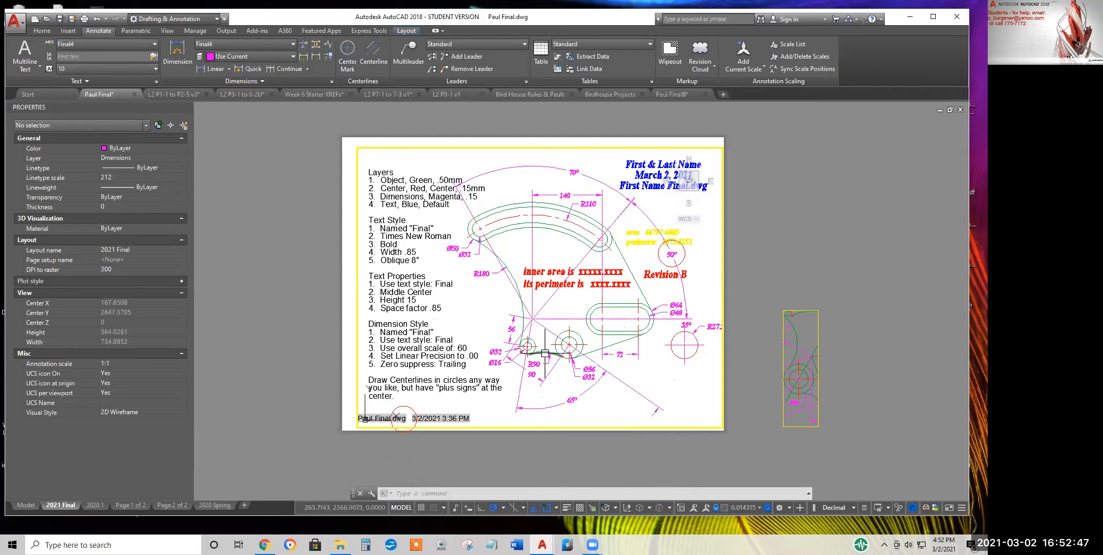
{"action": "left_click", "coordinate": [515, 277]}
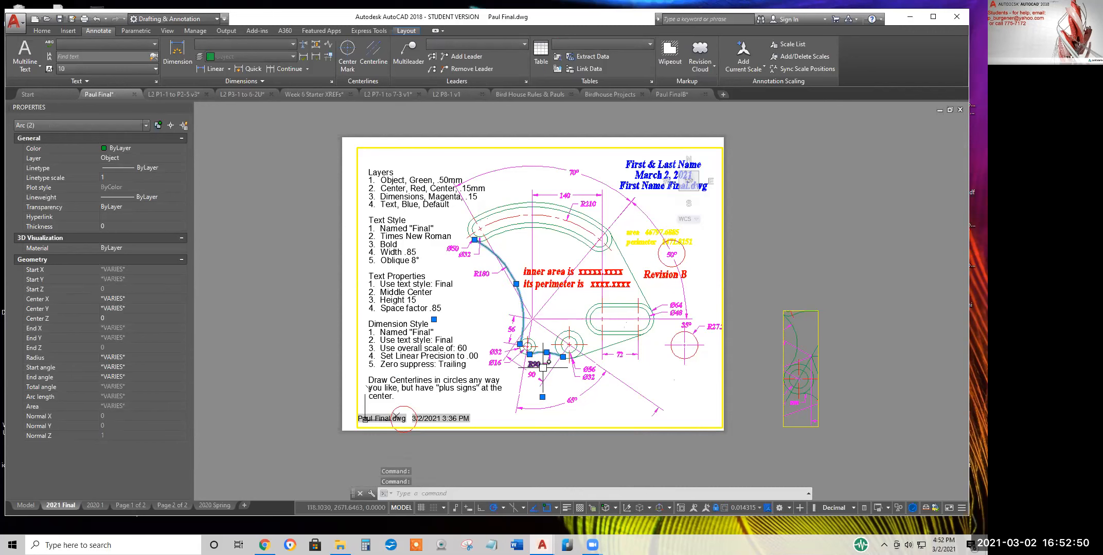
{"action": "scroll", "coordinate": [539, 355], "scroll_direction": "up", "scroll_amount": 5}
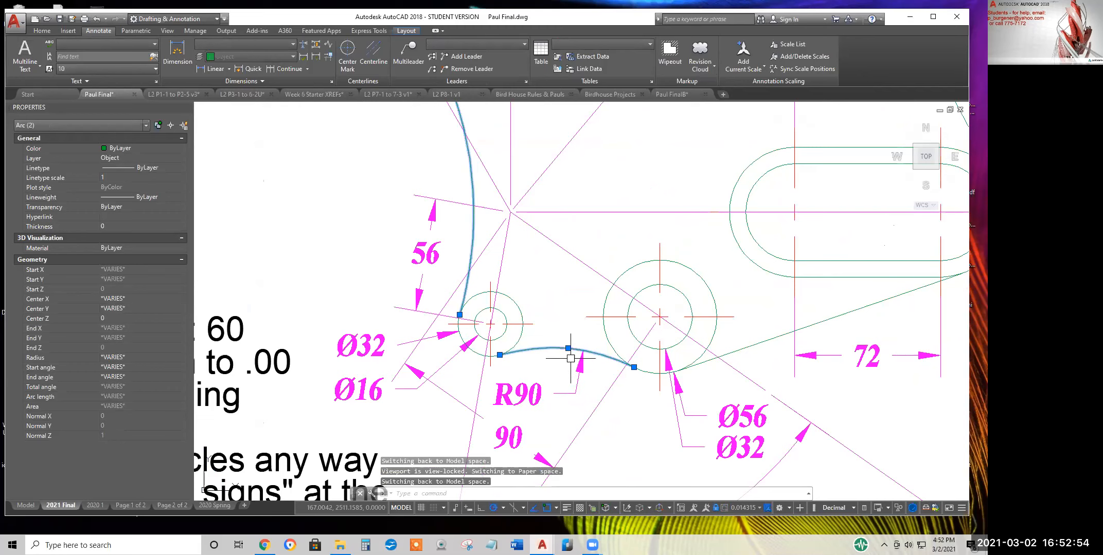
{"action": "scroll", "coordinate": [559, 377], "scroll_direction": "down", "scroll_amount": 4}
{"action": "key", "text": "Escape"}
{"action": "key", "text": "Escape"}
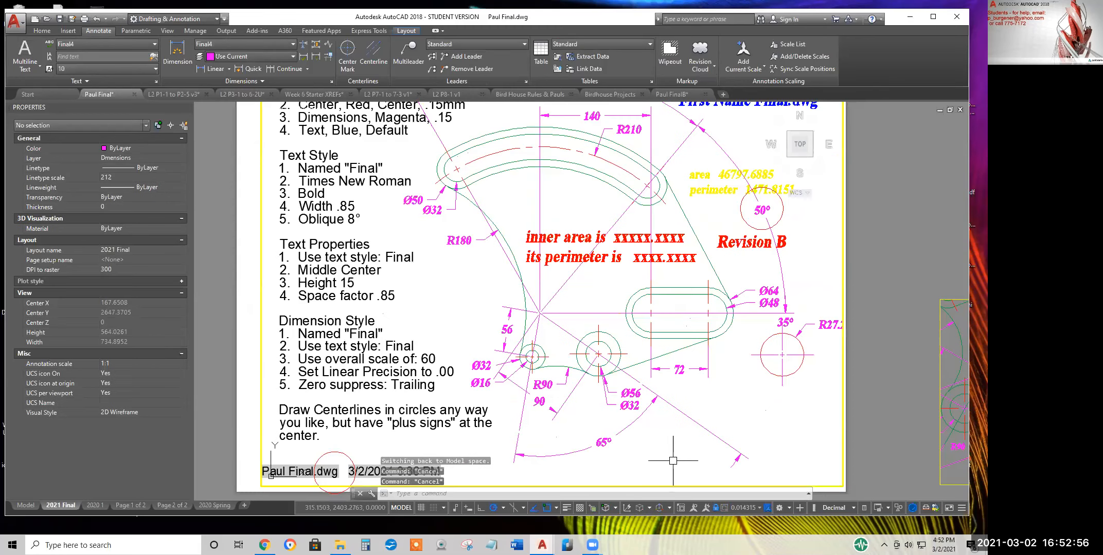
{"action": "scroll", "coordinate": [643, 401], "scroll_direction": "down", "scroll_amount": 3}
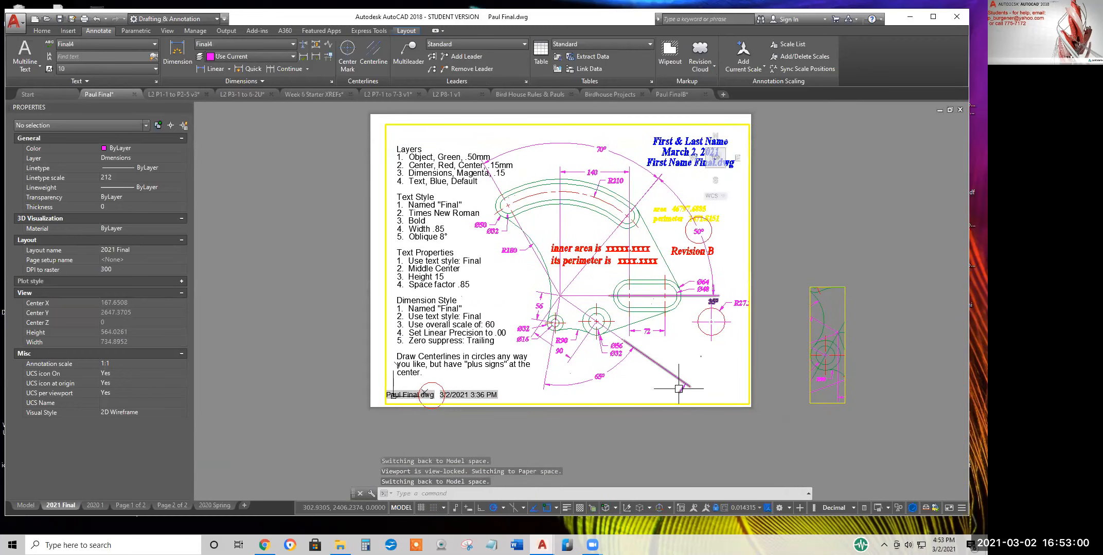
Move the 35° angle dimension text lower, away from the small circle
{"action": "left_click", "coordinate": [715, 301]}
{"action": "left_click", "coordinate": [712, 302]}
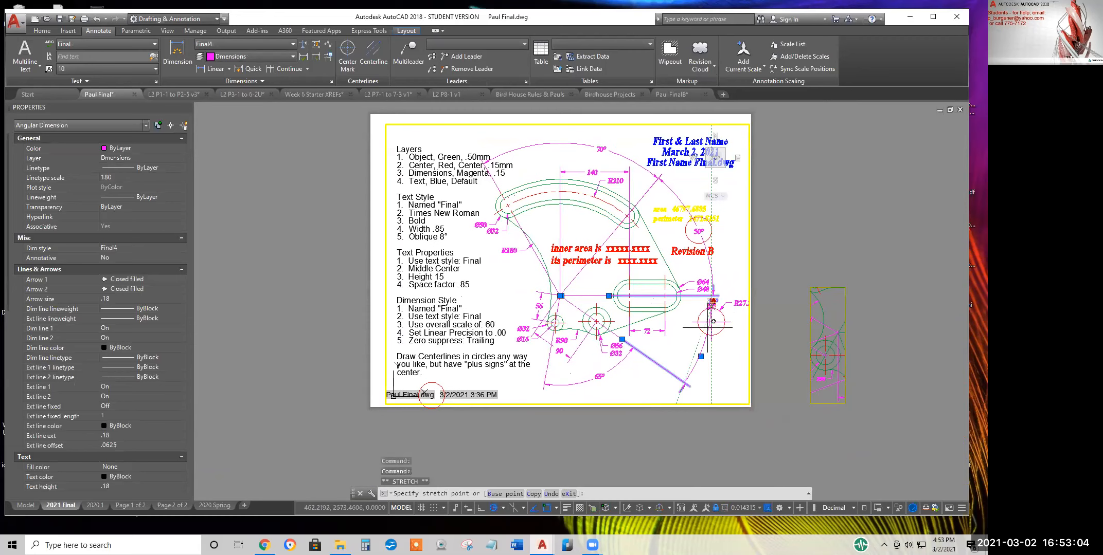
{"action": "left_click", "coordinate": [694, 368]}
{"action": "key", "text": "Escape"}
{"action": "scroll", "coordinate": [695, 384], "scroll_direction": "down", "scroll_amount": 2}
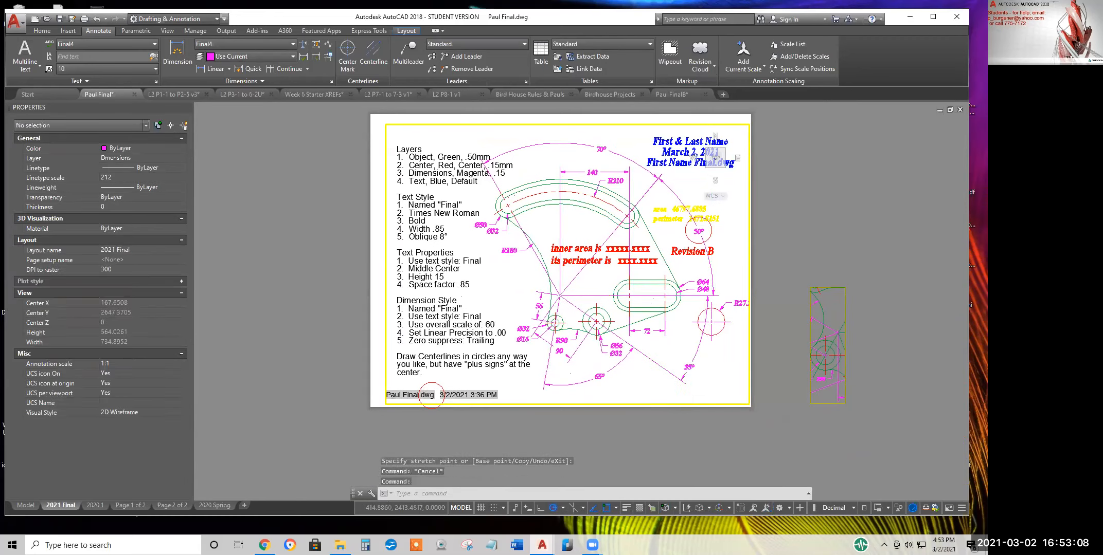
{"action": "scroll", "coordinate": [552, 263], "scroll_direction": "up", "scroll_amount": 2}
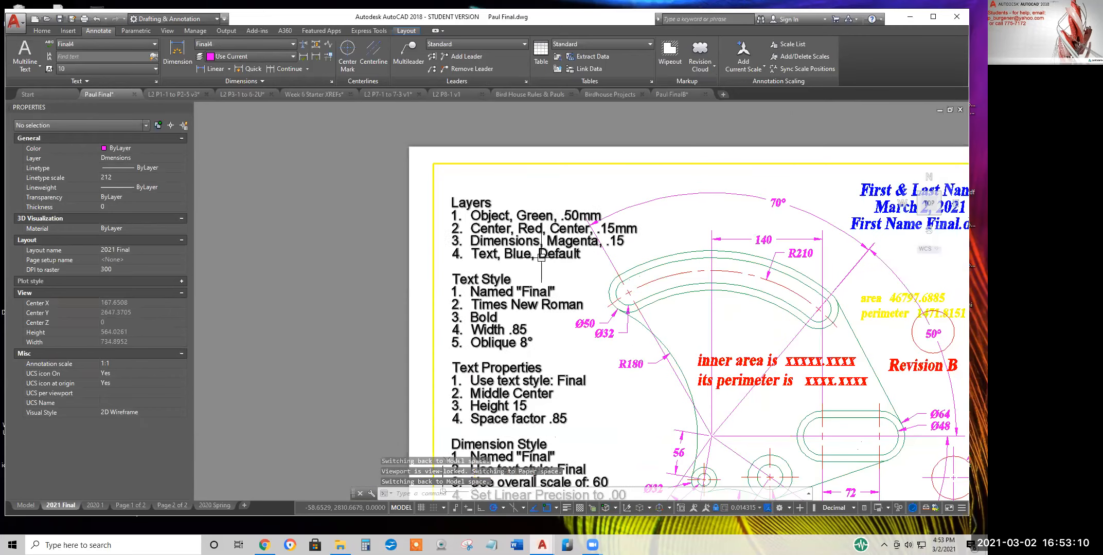
{"action": "middle_click_drag", "start_coordinate": [660, 306], "coordinate": [365, 228]}
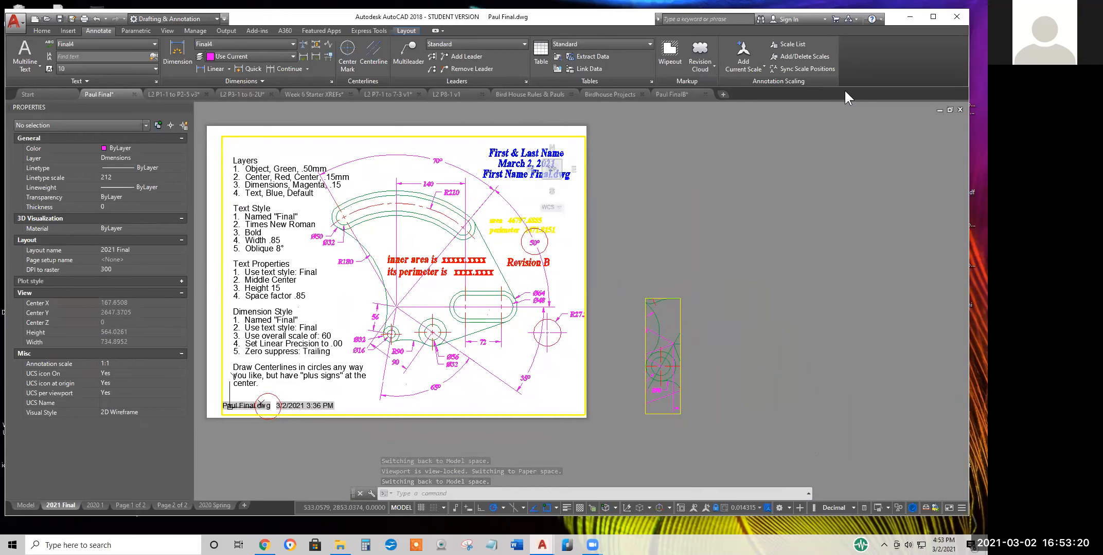
Restore the maximised Paul Final window to a floating window, then switch to model space
{"action": "left_click", "coordinate": [949, 110]}
{"action": "middle_click_drag", "start_coordinate": [452, 309], "coordinate": [554, 330]}
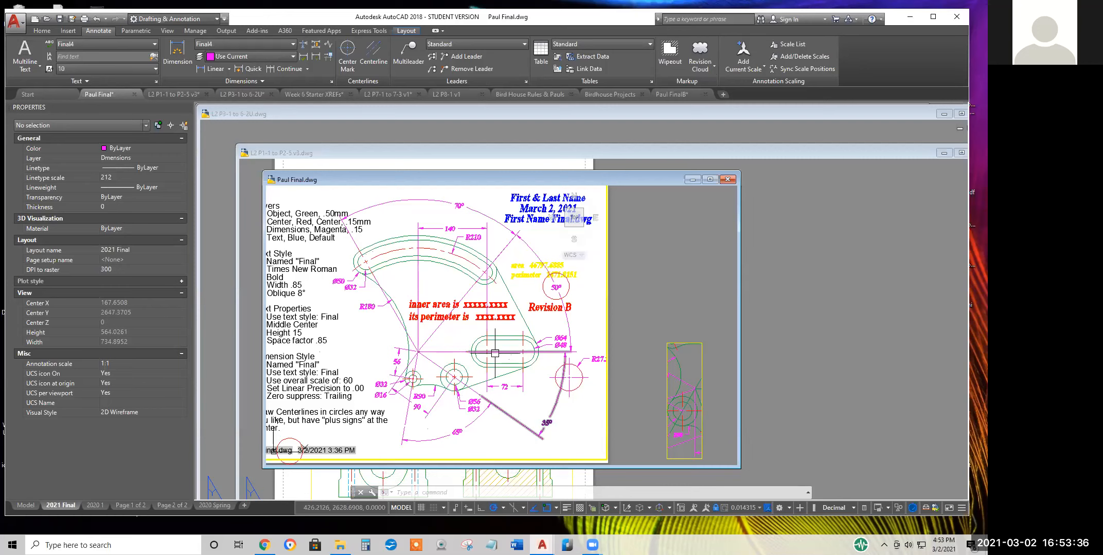
{"action": "left_click", "coordinate": [28, 505]}
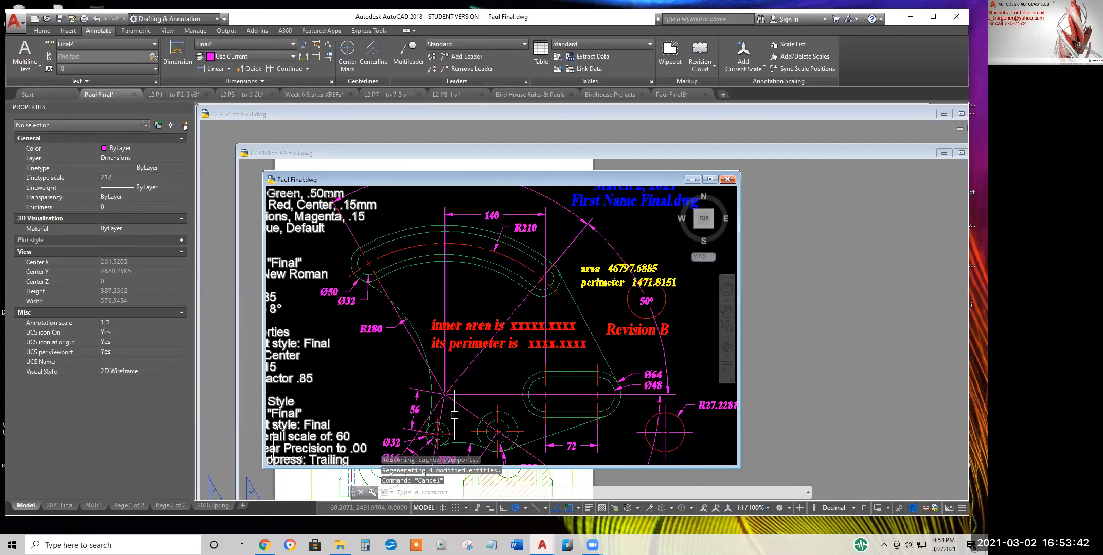
Zoom out and pan to bring the notes and Revision B into view
{"action": "scroll", "coordinate": [483, 386], "scroll_direction": "down", "scroll_amount": 2}
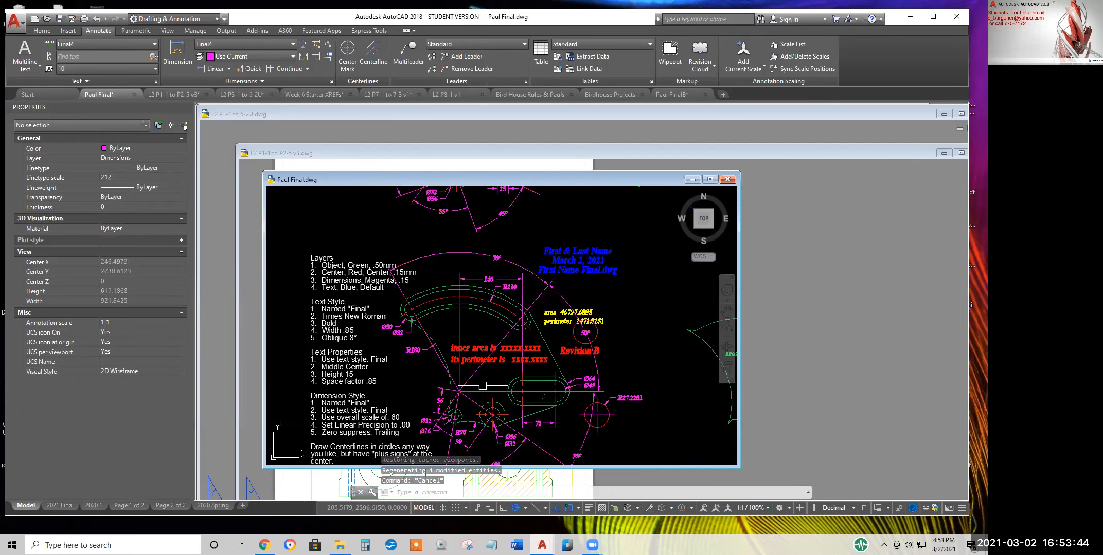
{"action": "scroll", "coordinate": [482, 385], "scroll_direction": "down", "scroll_amount": 2}
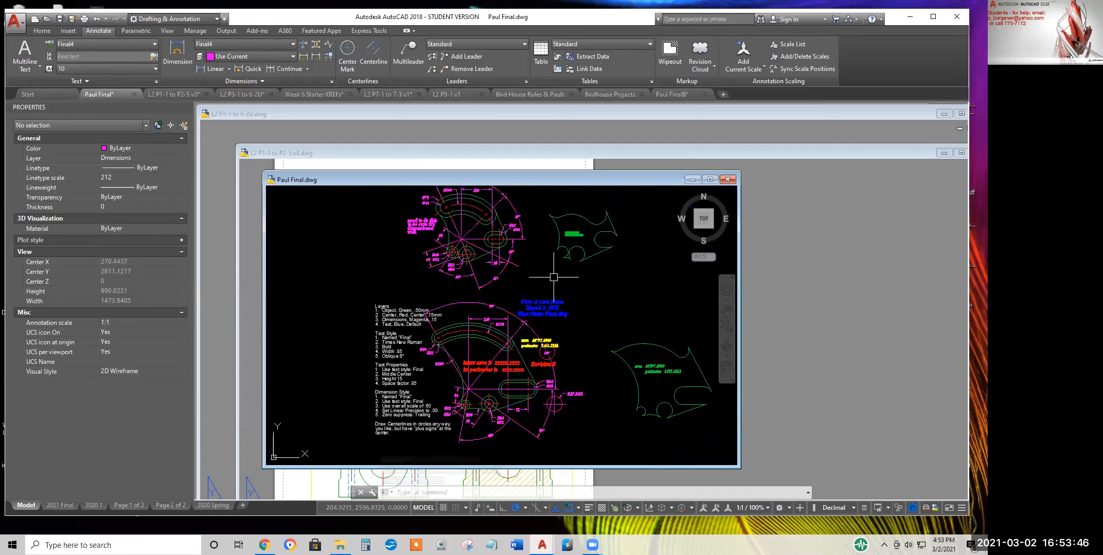
{"action": "scroll", "coordinate": [553, 277], "scroll_direction": "up", "scroll_amount": 5}
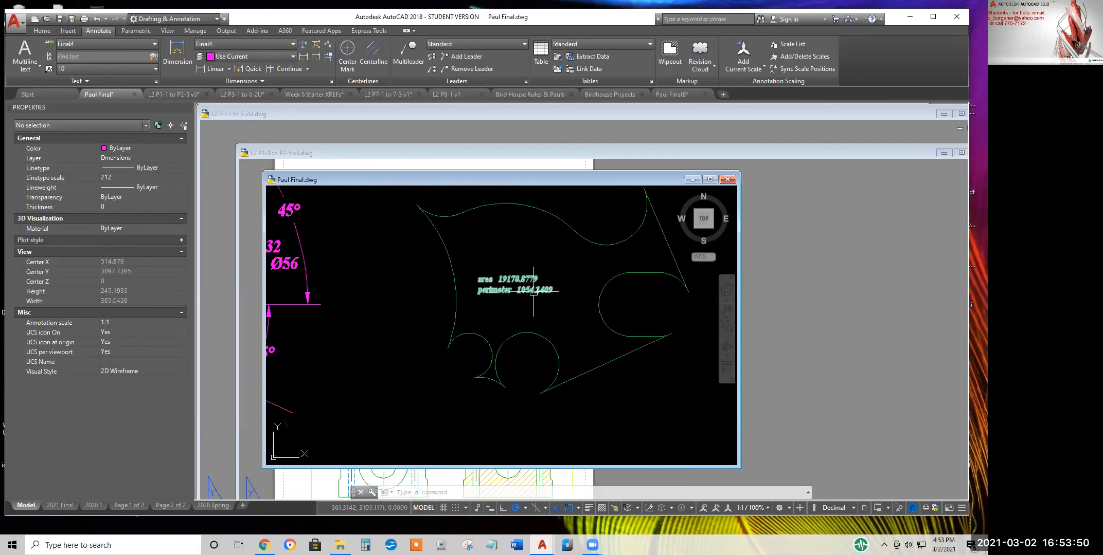
{"action": "middle_click_drag", "start_coordinate": [558, 319], "coordinate": [538, 337]}
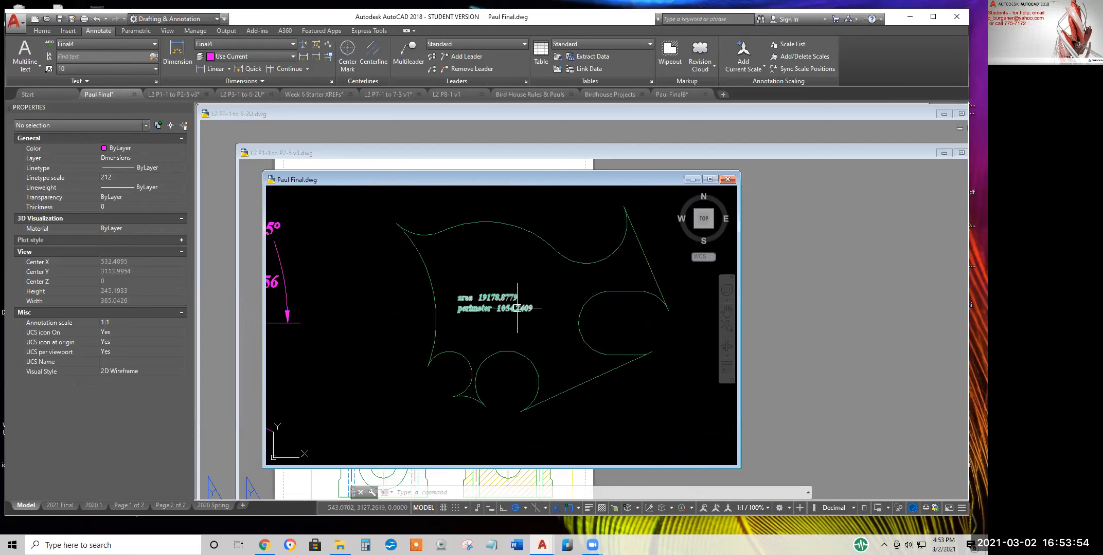
{"action": "scroll", "coordinate": [557, 369], "scroll_direction": "down", "scroll_amount": 2}
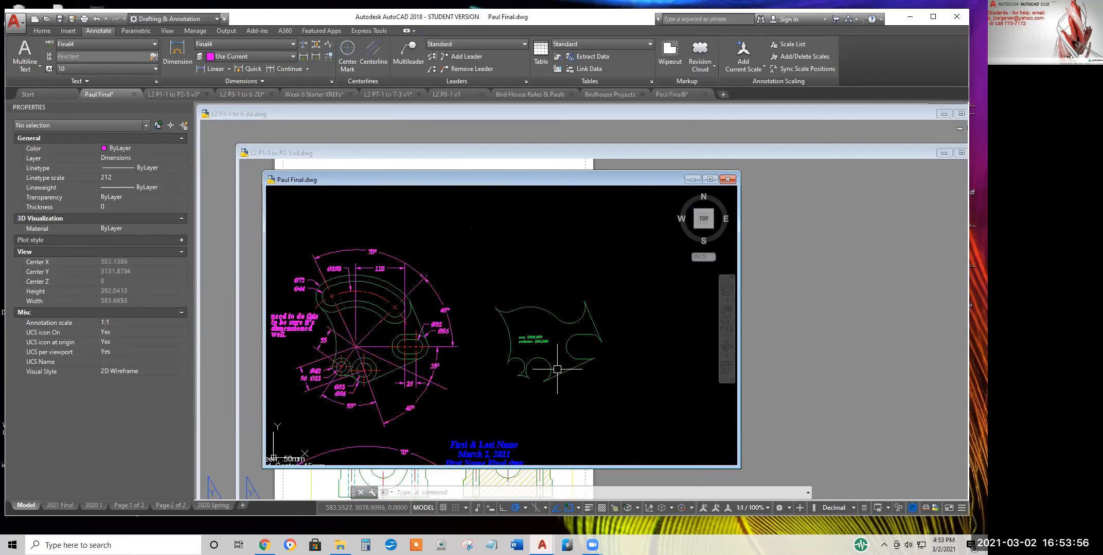
{"action": "middle_click_drag", "start_coordinate": [557, 370], "coordinate": [594, 231]}
{"action": "middle_click_drag", "start_coordinate": [561, 390], "coordinate": [532, 345]}
{"action": "scroll", "coordinate": [533, 345], "scroll_direction": "up", "scroll_amount": 5}
{"action": "scroll", "coordinate": [557, 371], "scroll_direction": "down", "scroll_amount": 3}
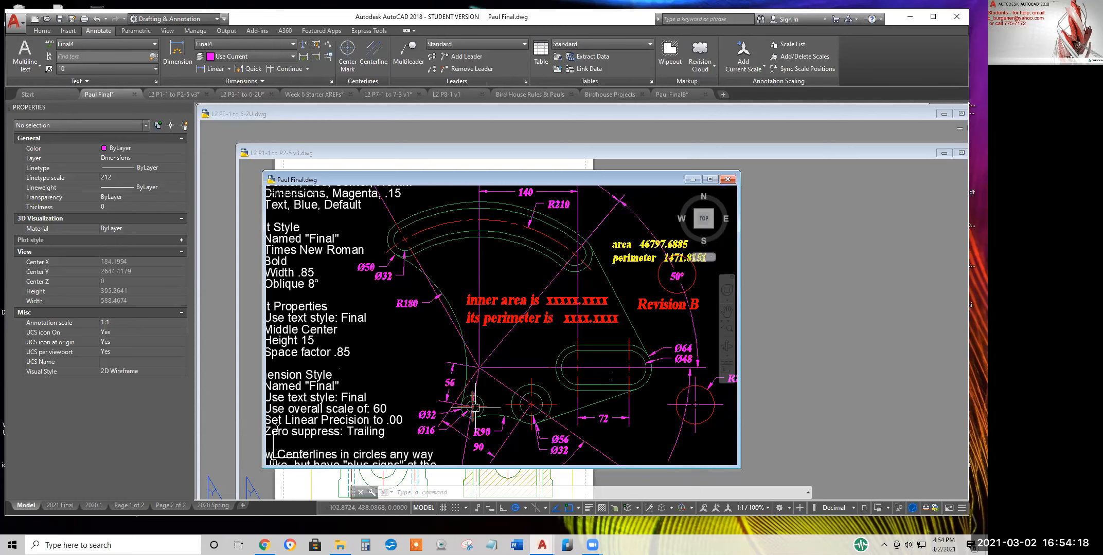
Centre the part and notes in the window and close the Properties palette
{"action": "scroll", "coordinate": [473, 409], "scroll_direction": "up", "scroll_amount": 4}
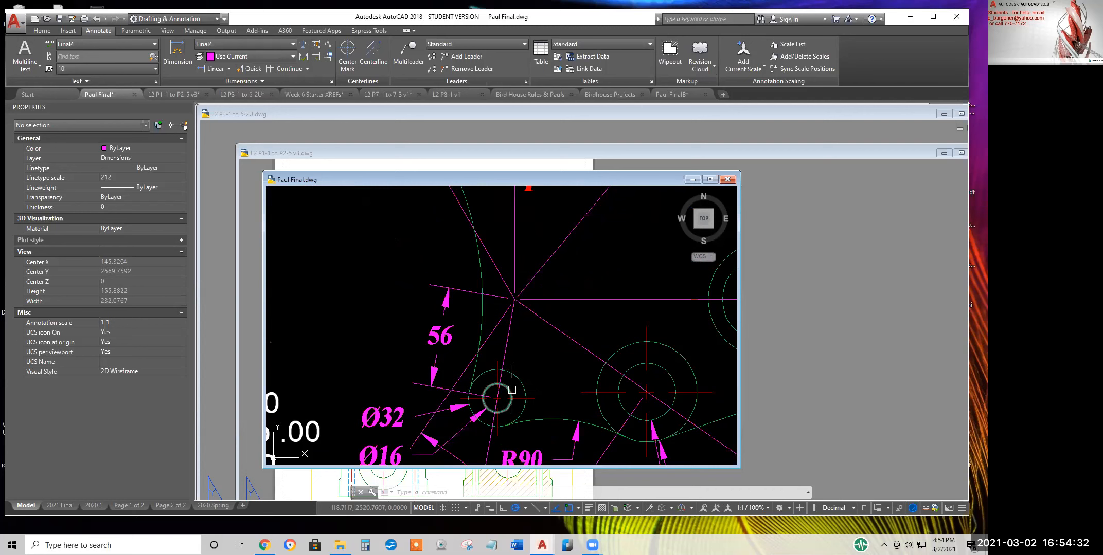
{"action": "scroll", "coordinate": [544, 406], "scroll_direction": "down", "scroll_amount": 2}
{"action": "scroll", "coordinate": [545, 406], "scroll_direction": "down", "scroll_amount": 1}
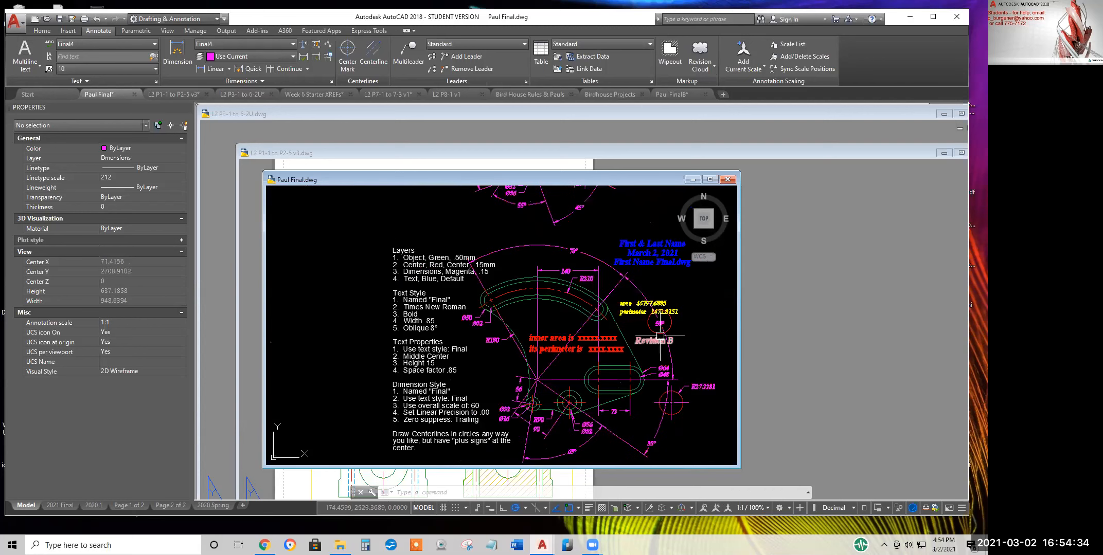
{"action": "scroll", "coordinate": [660, 329], "scroll_direction": "up", "scroll_amount": 4}
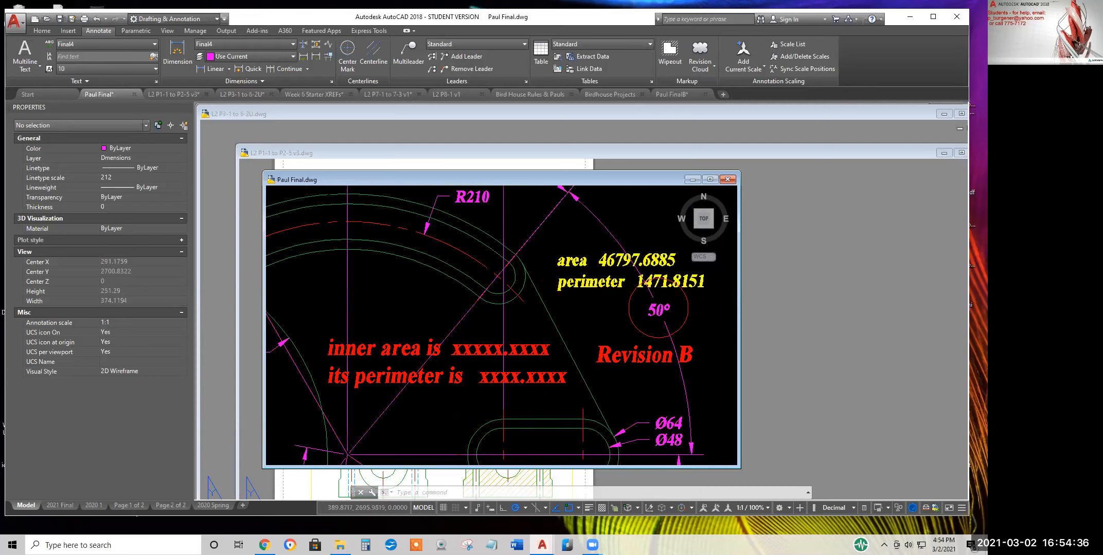
{"action": "scroll", "coordinate": [609, 340], "scroll_direction": "down", "scroll_amount": 4}
{"action": "middle_click_drag", "start_coordinate": [553, 367], "coordinate": [582, 318]}
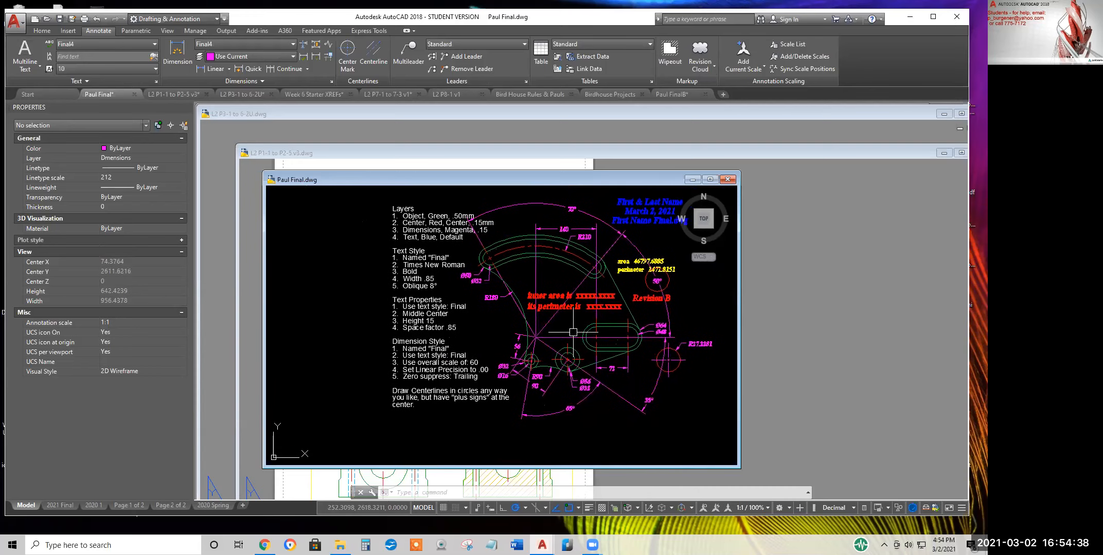
{"action": "middle_click_drag", "start_coordinate": [558, 357], "coordinate": [530, 366]}
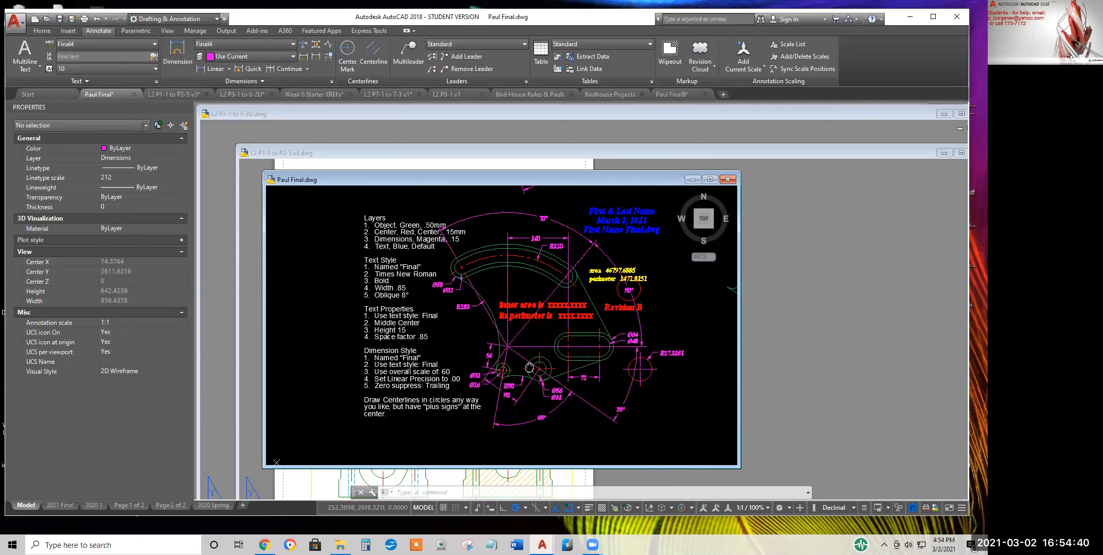
{"action": "left_click", "coordinate": [187, 107]}
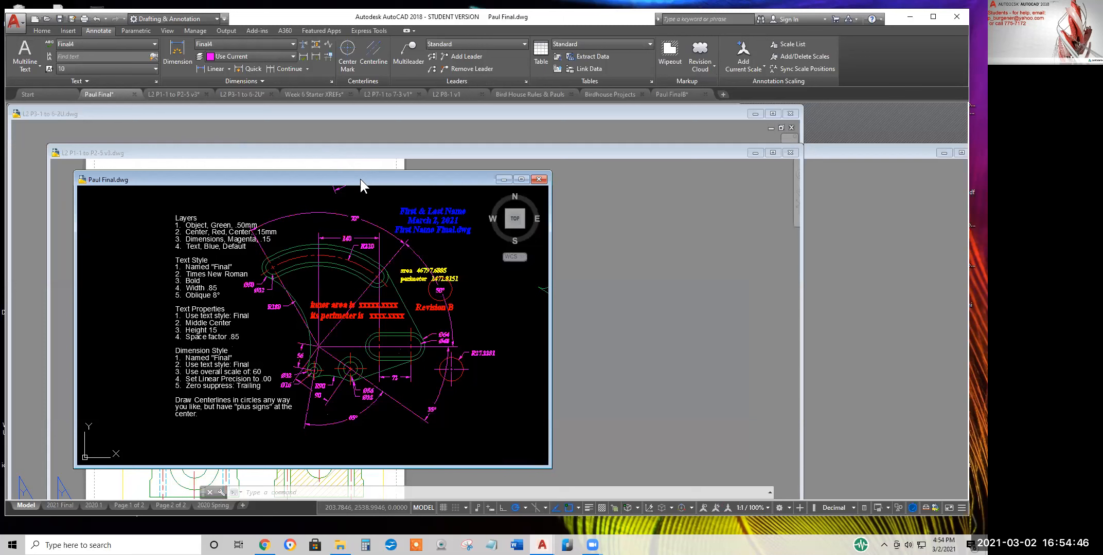
Place Paul Final on the left and Paul FinalB beside it as tall windows
{"action": "left_click_drag", "start_coordinate": [356, 178], "coordinate": [291, 119]}
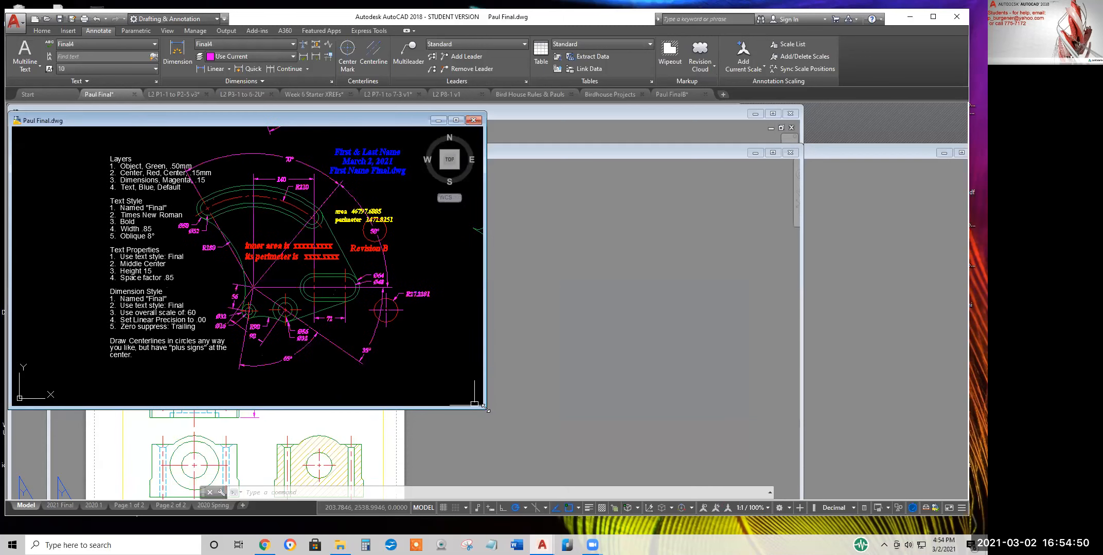
{"action": "left_click_drag", "start_coordinate": [485, 408], "coordinate": [385, 497]}
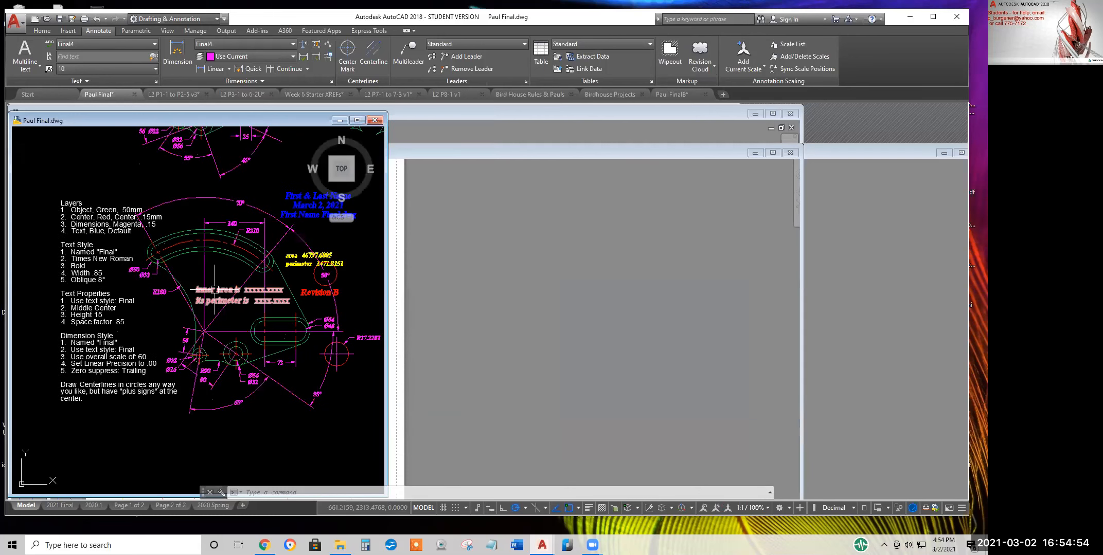
{"action": "left_click", "coordinate": [672, 97]}
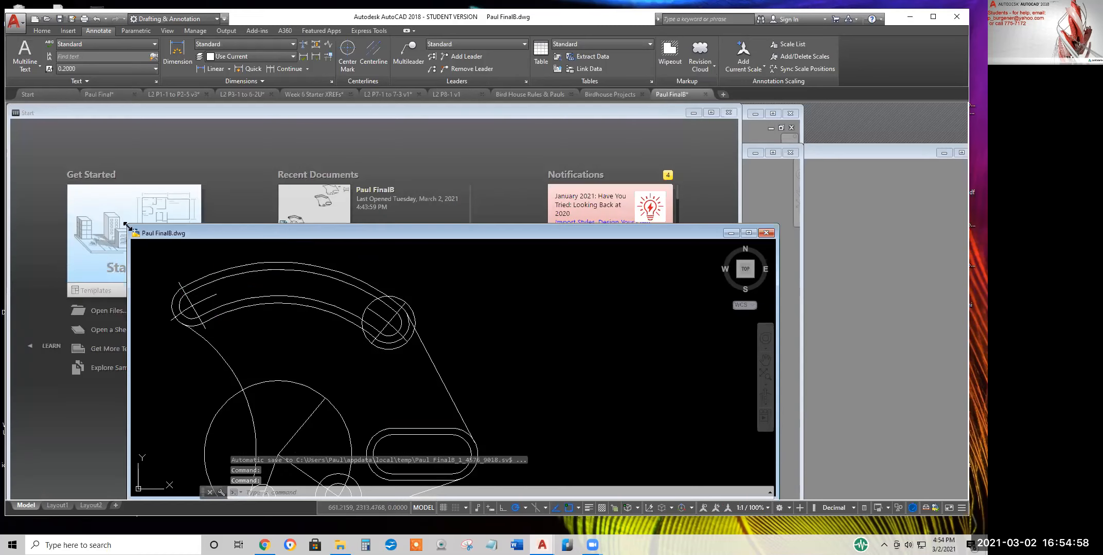
{"action": "left_click_drag", "start_coordinate": [127, 225], "coordinate": [447, 111]}
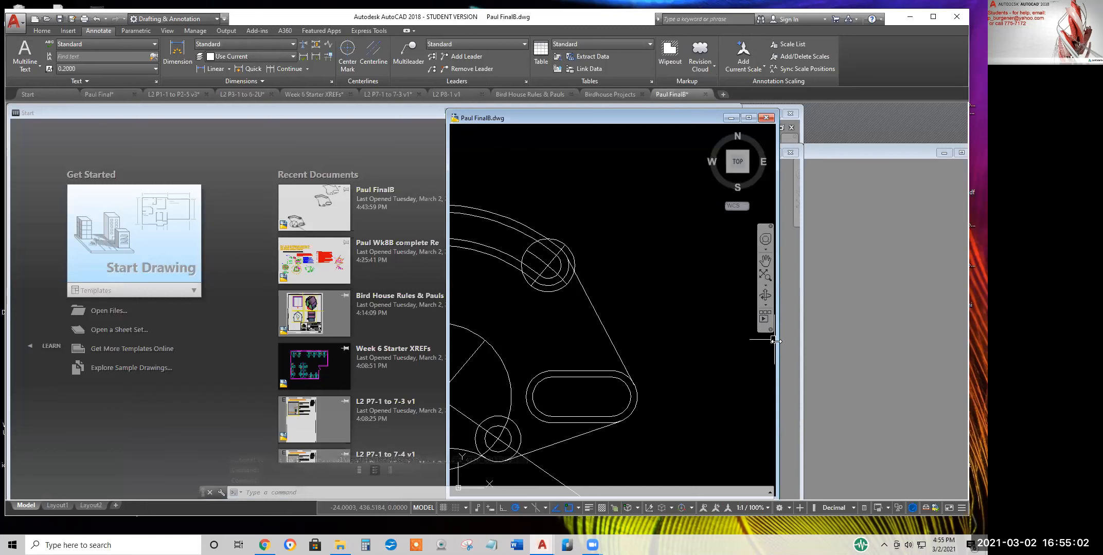
{"action": "left_click_drag", "start_coordinate": [775, 340], "coordinate": [891, 340]}
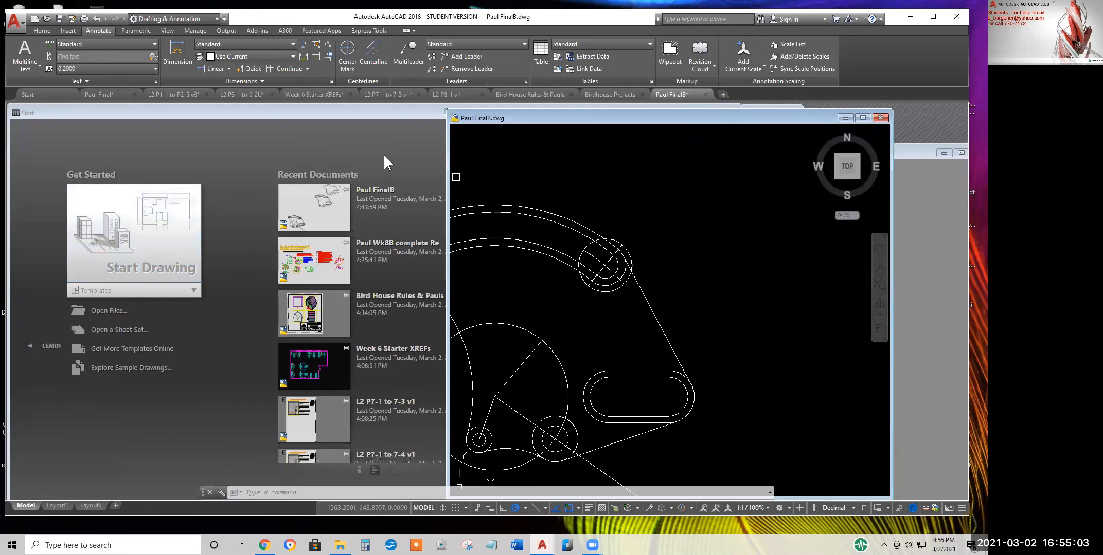
{"action": "left_click", "coordinate": [110, 90]}
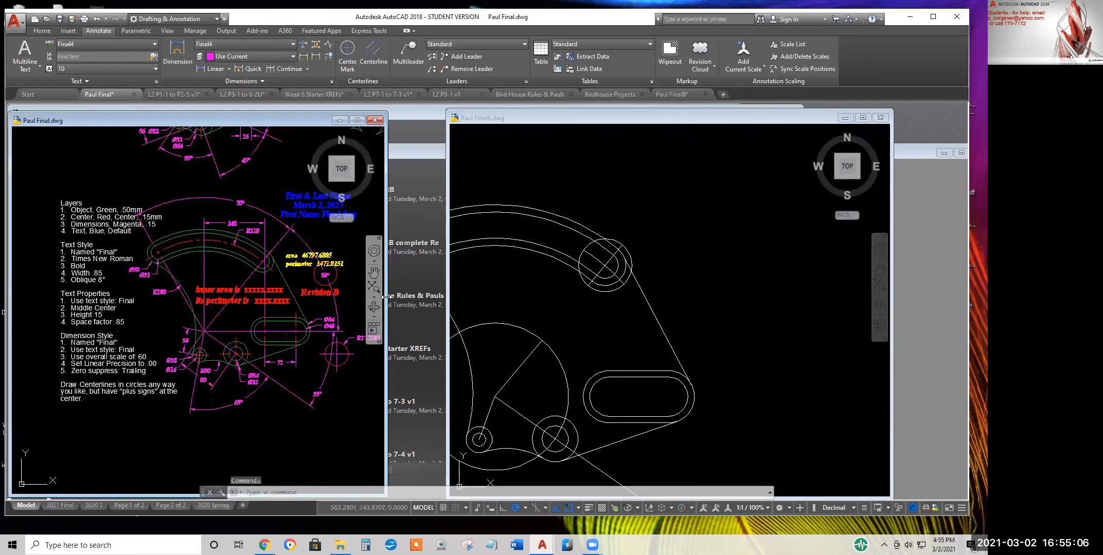
{"action": "left_click_drag", "start_coordinate": [386, 297], "coordinate": [428, 297]}
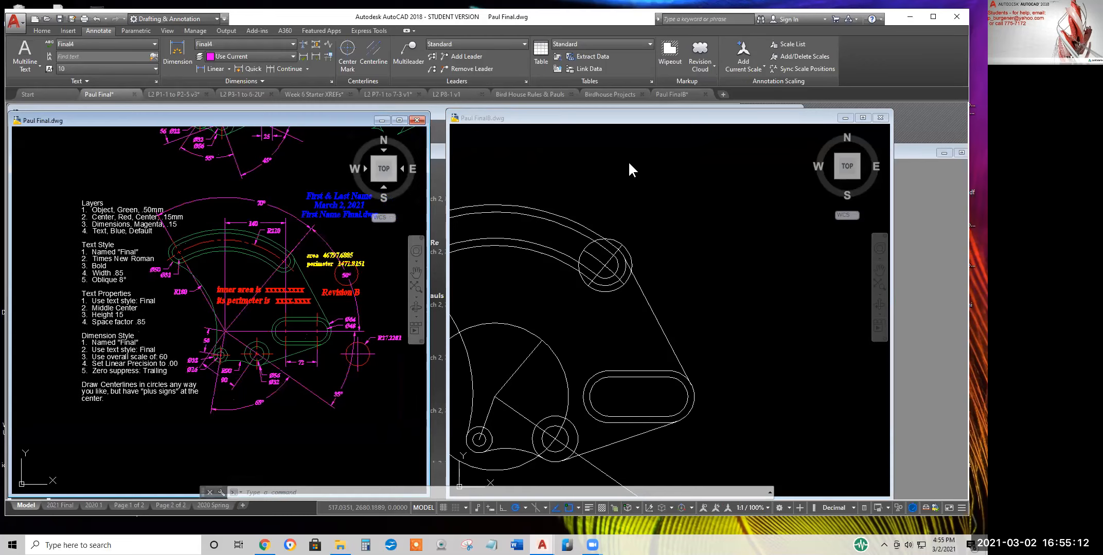
{"action": "key", "text": "ctrl+Tab"}
Minimise the bird house rules, Birdhouse Projects, FinalB and Start windows, leaving Paul Final
{"action": "key", "text": "ctrl+Tab"}
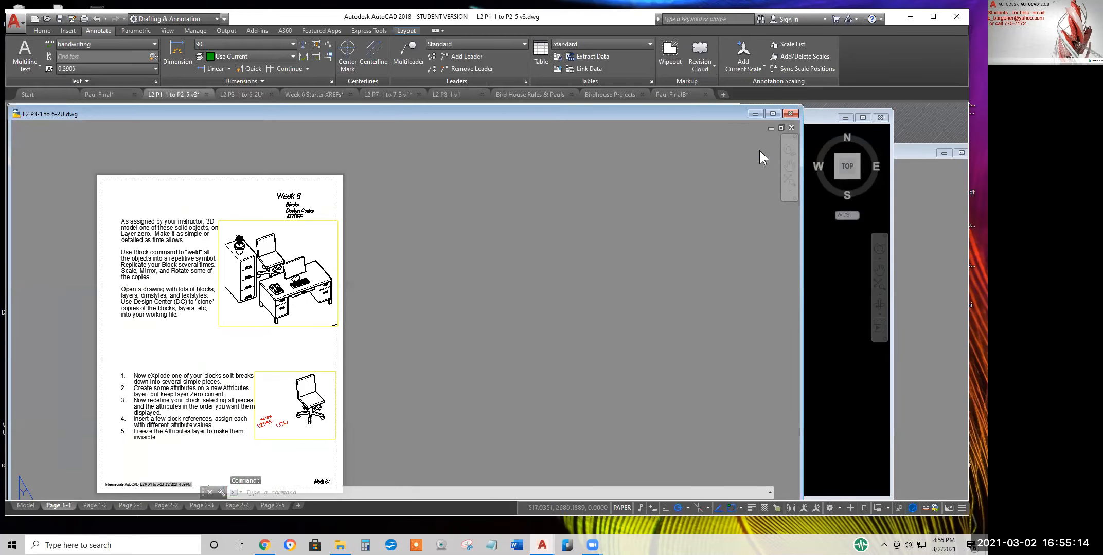
{"action": "key", "text": "ctrl+Tab"}
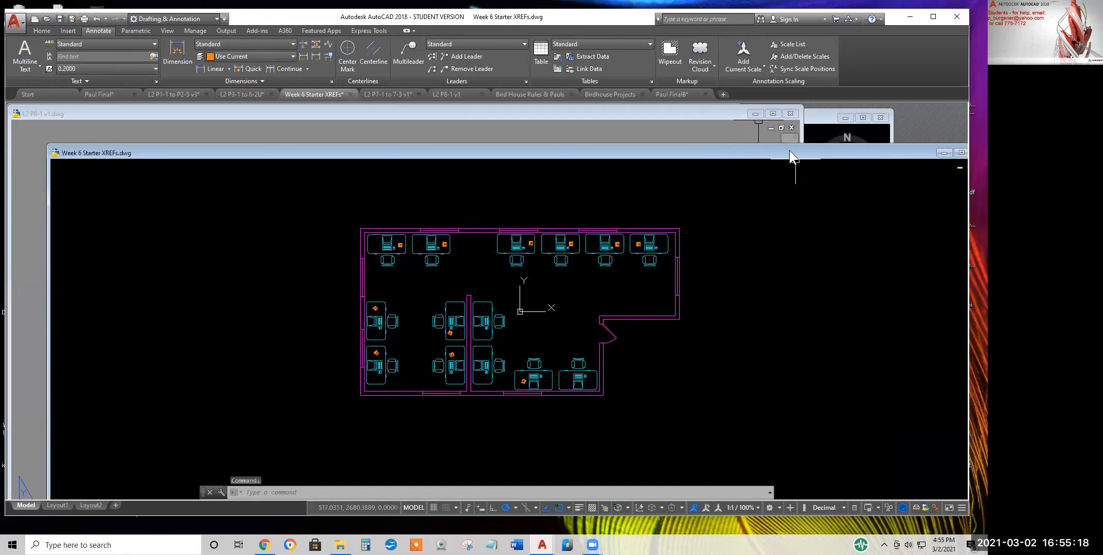
{"action": "key", "text": "ctrl+Tab"}
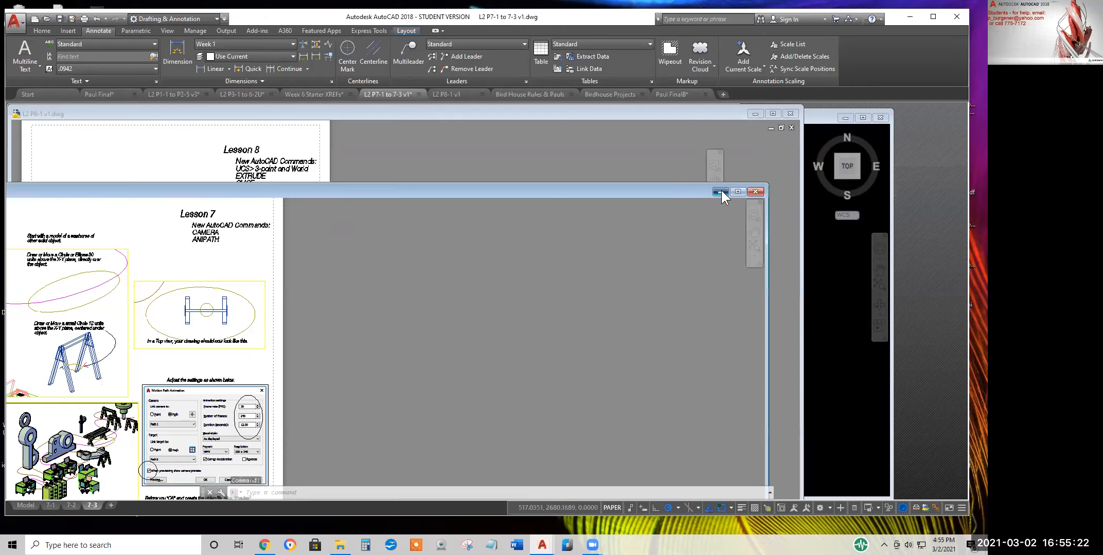
{"action": "key", "text": "ctrl+Tab"}
{"action": "key", "text": "ctrl+Tab"}
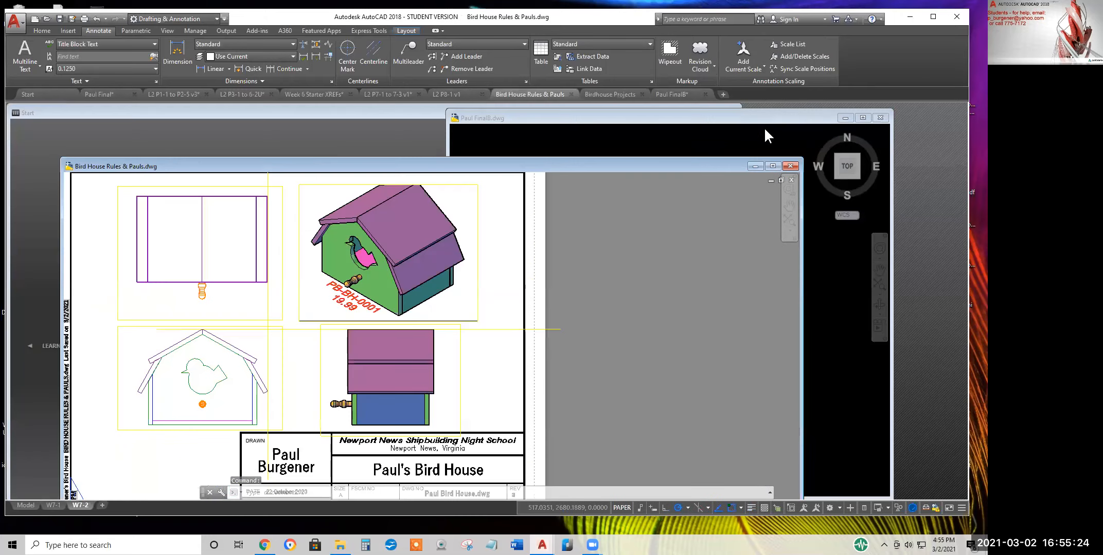
{"action": "left_click", "coordinate": [755, 166]}
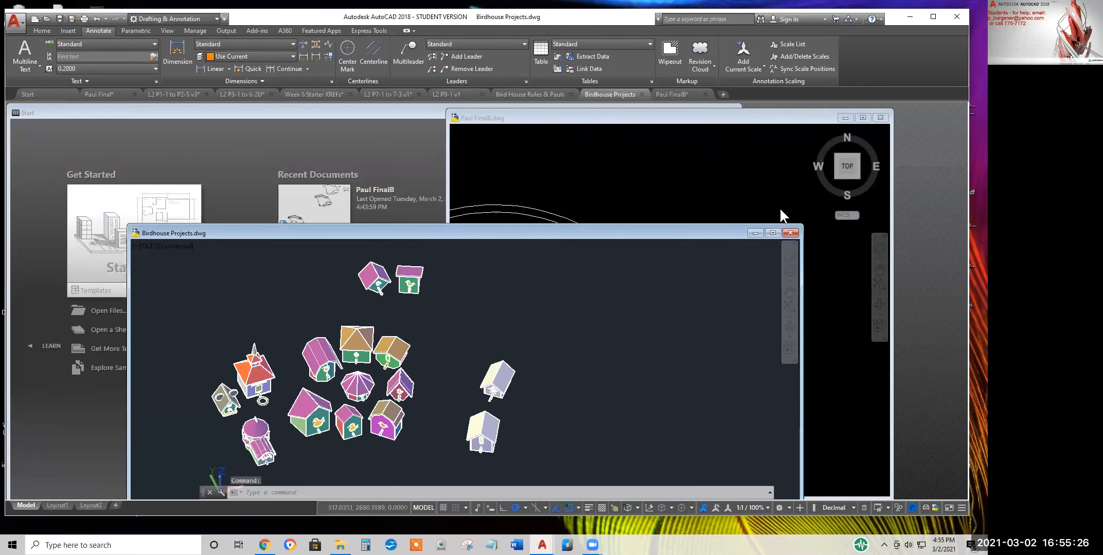
{"action": "left_click", "coordinate": [754, 233]}
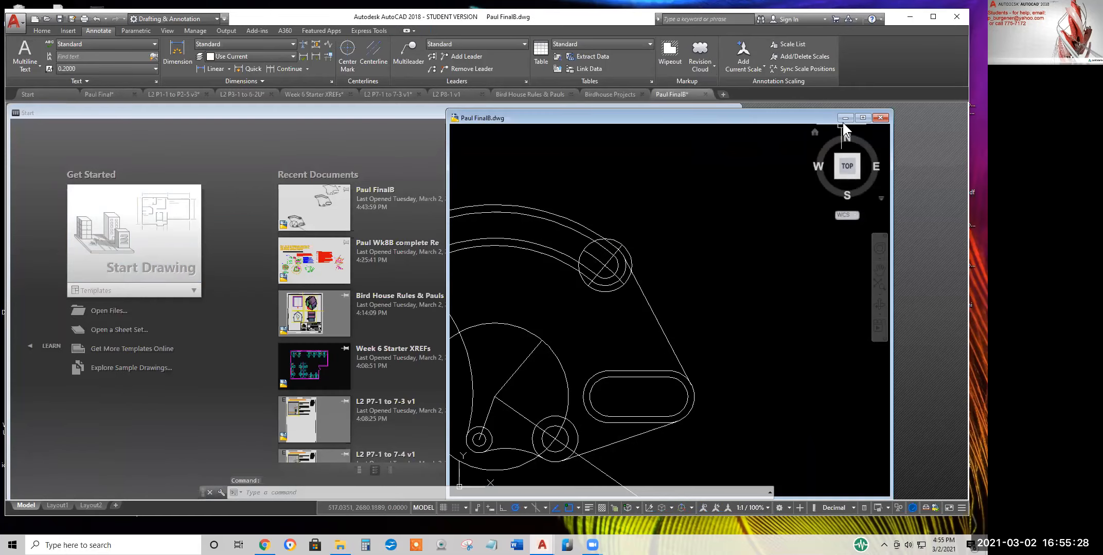
{"action": "left_click", "coordinate": [845, 119]}
{"action": "left_click", "coordinate": [690, 113]}
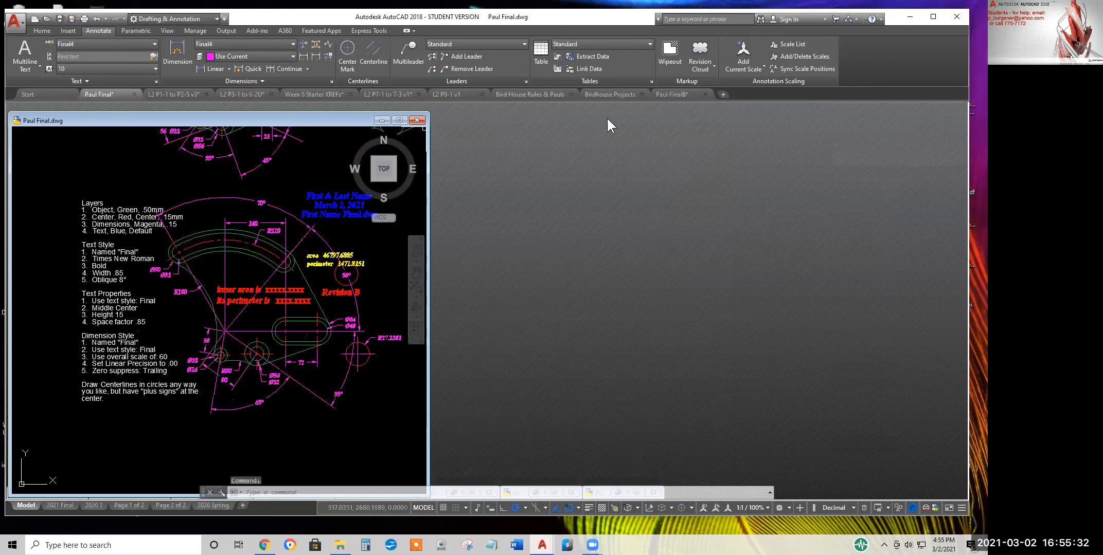
Activate the floating Final window and move it right to reveal the minimised drawings
{"action": "left_click", "coordinate": [664, 94]}
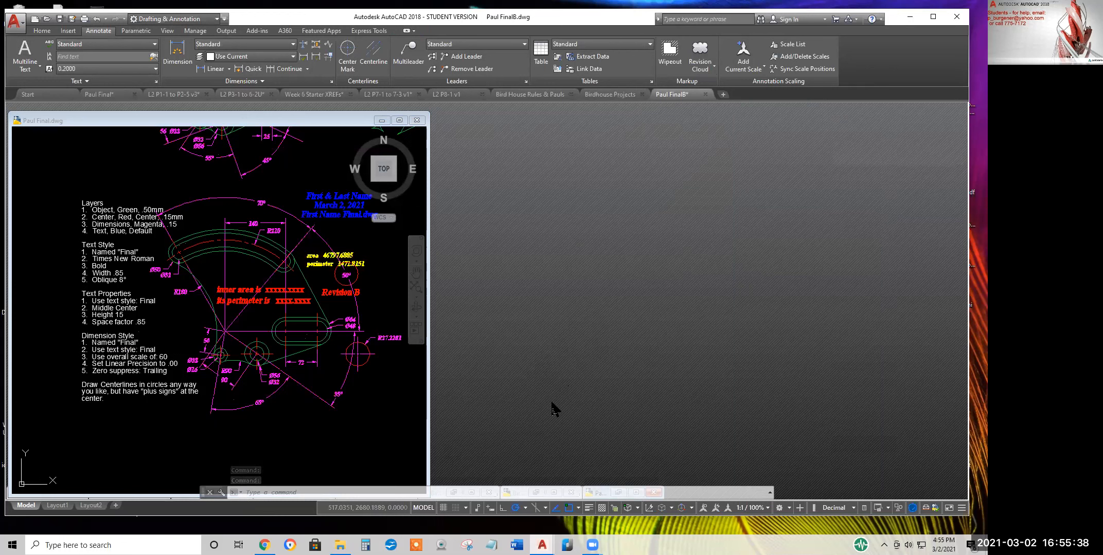
{"action": "left_click", "coordinate": [329, 119]}
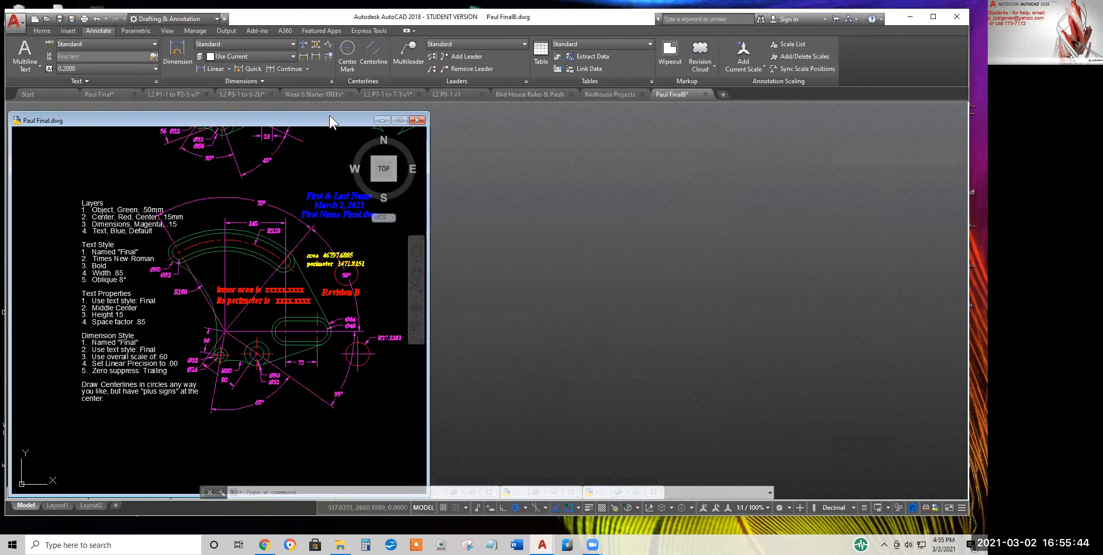
{"action": "left_click_drag", "start_coordinate": [329, 115], "coordinate": [431, 100]}
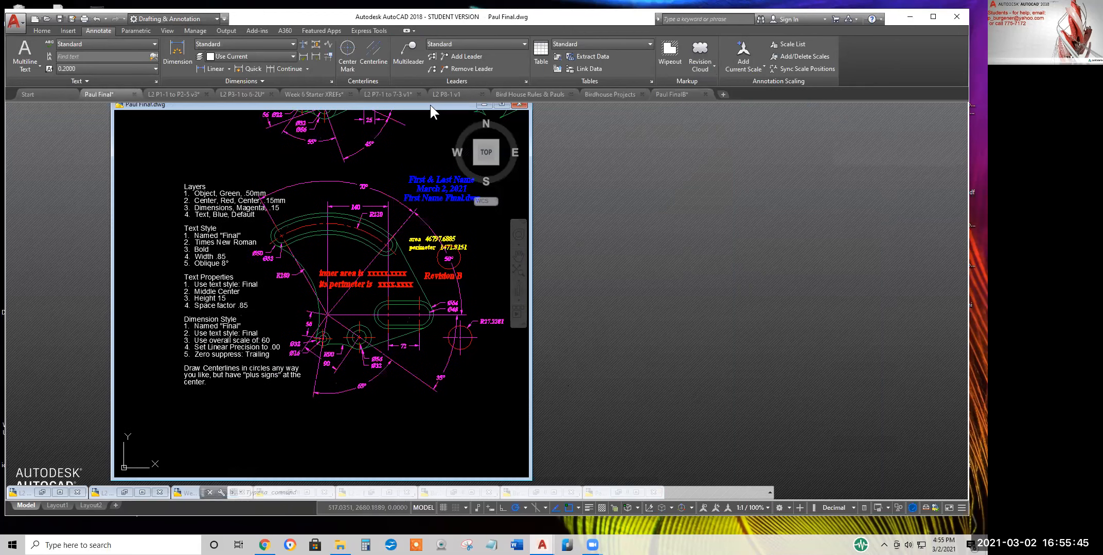
Restore and re-minimise Week 6 Starter XREFs, then close the Final drawing
{"action": "left_click", "coordinate": [189, 495]}
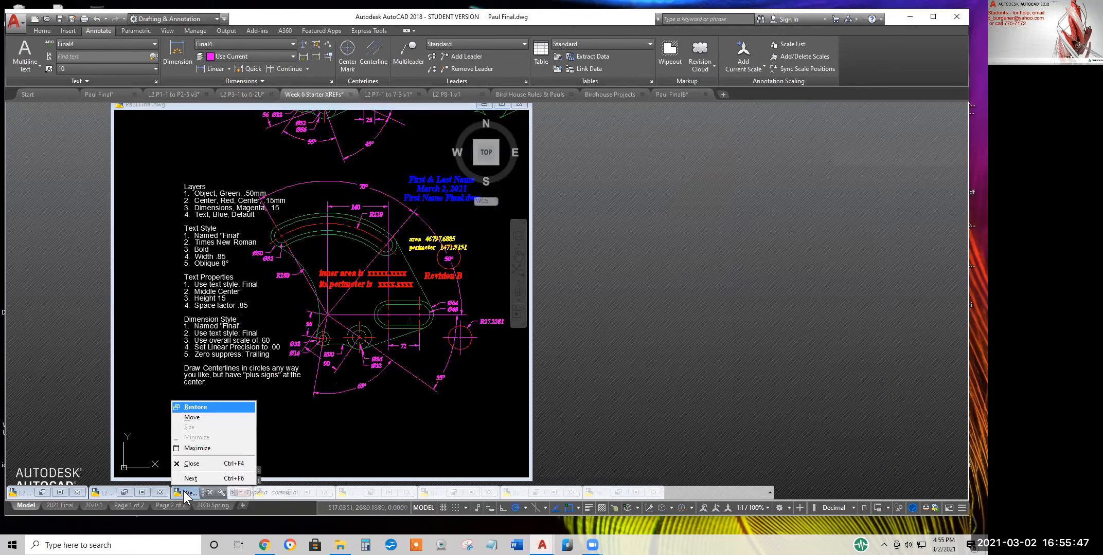
{"action": "left_click", "coordinate": [198, 406]}
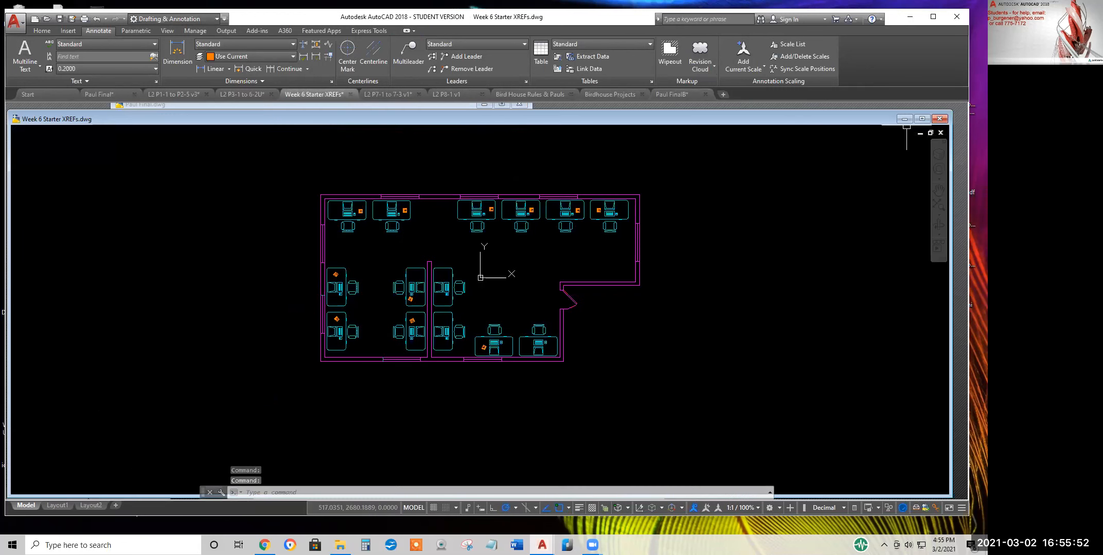
{"action": "left_click", "coordinate": [904, 118]}
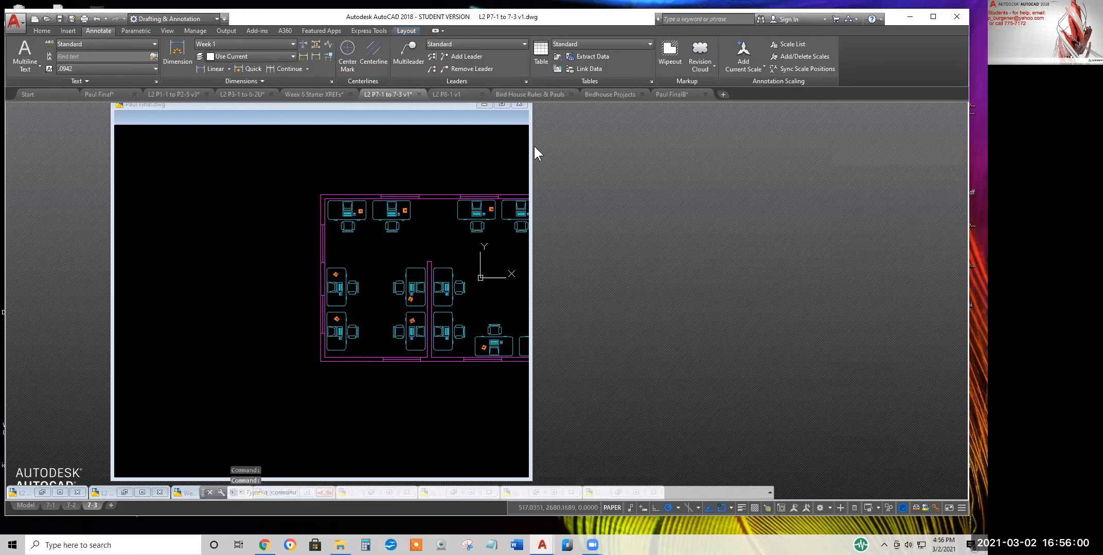
{"action": "left_click", "coordinate": [519, 105]}
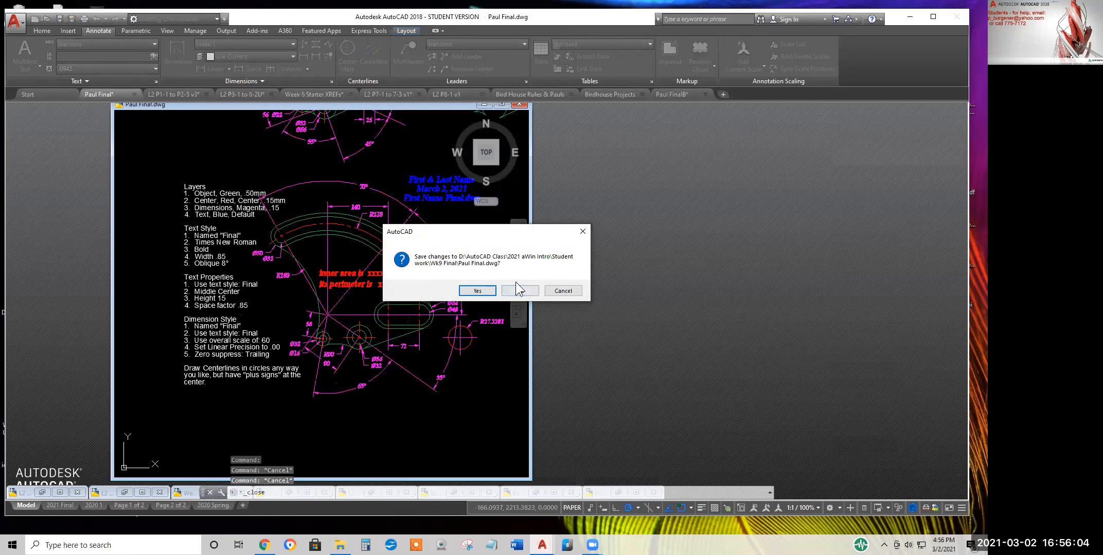
{"action": "left_click", "coordinate": [520, 291]}
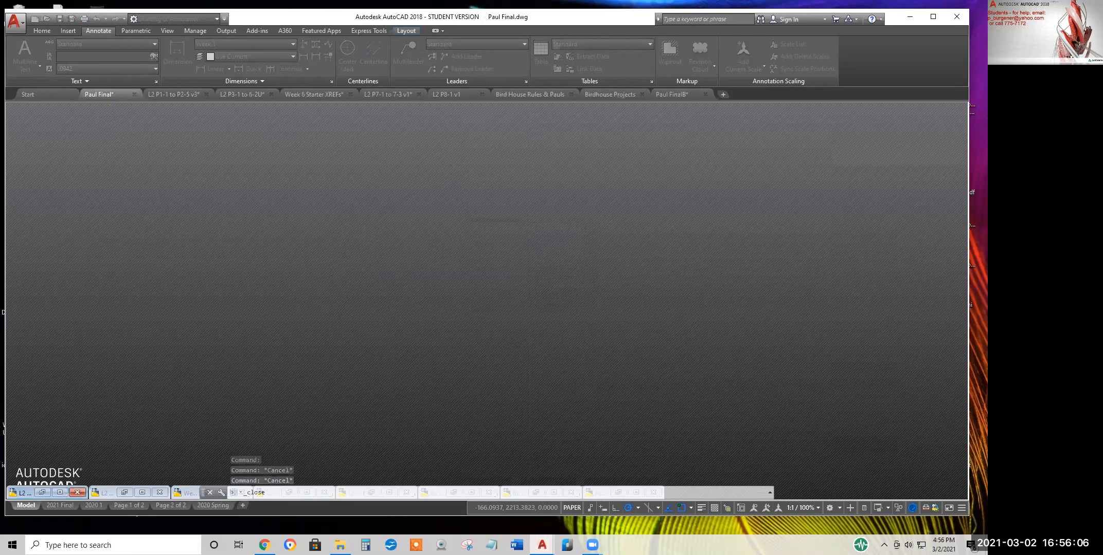
{"action": "left_click", "coordinate": [616, 93]}
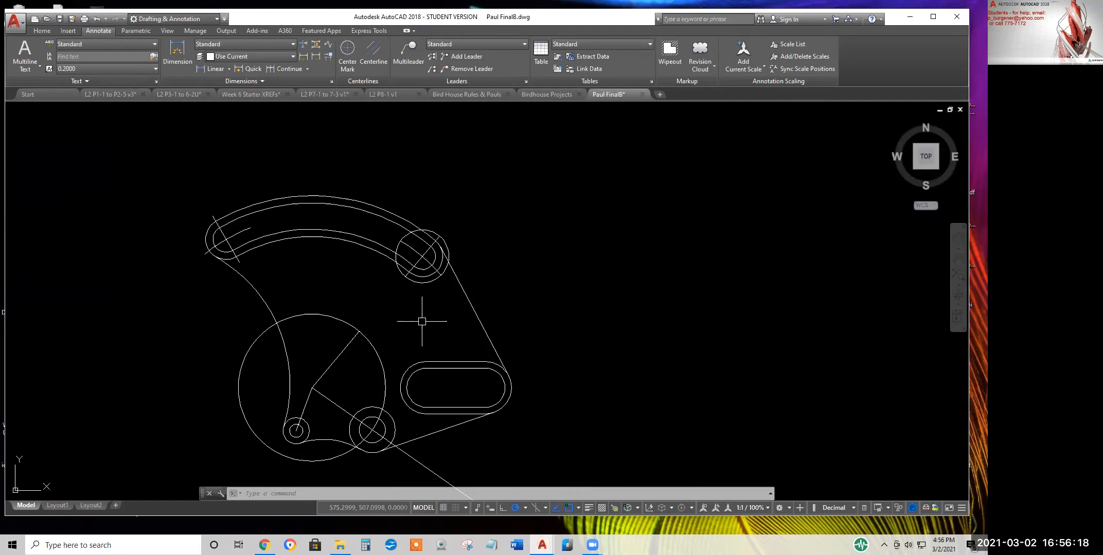
{"action": "middle_click_drag", "start_coordinate": [413, 319], "coordinate": [741, 284]}
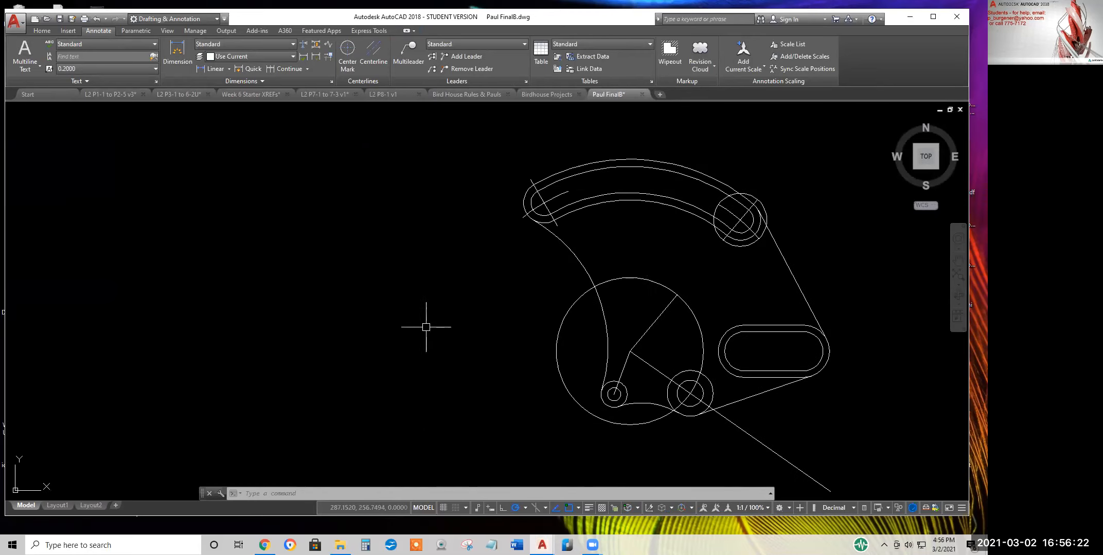
{"action": "key", "text": "ctrl+Tab"}
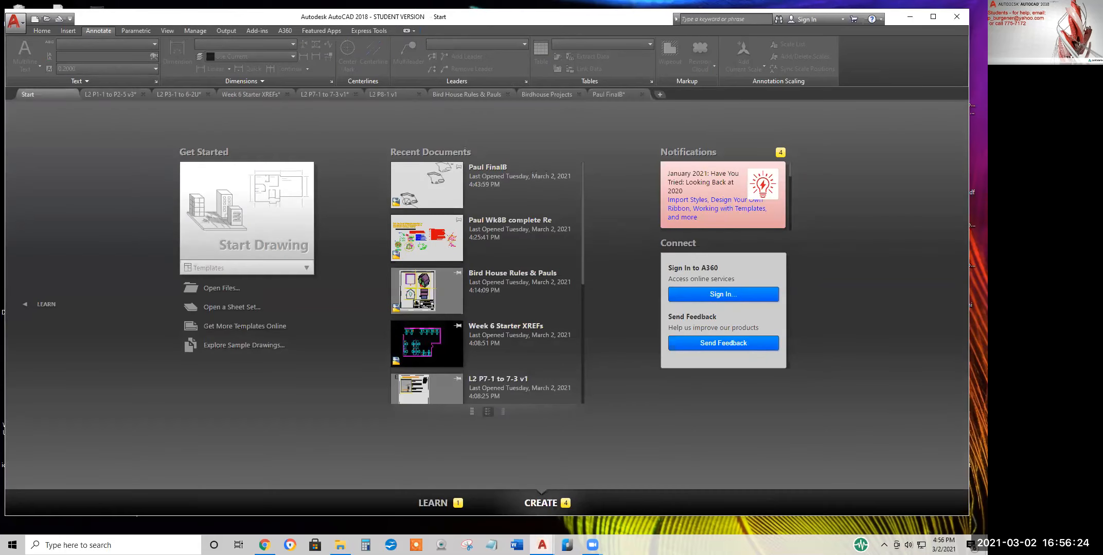
Cycle through the open drawings back round to the Start page
{"action": "key", "text": "ctrl+Tab"}
{"action": "key", "text": "ctrl+Tab"}
{"action": "key", "text": "ctrl+Tab"}
{"action": "key", "text": "ctrl+Tab"}
{"action": "key", "text": "ctrl+Tab"}
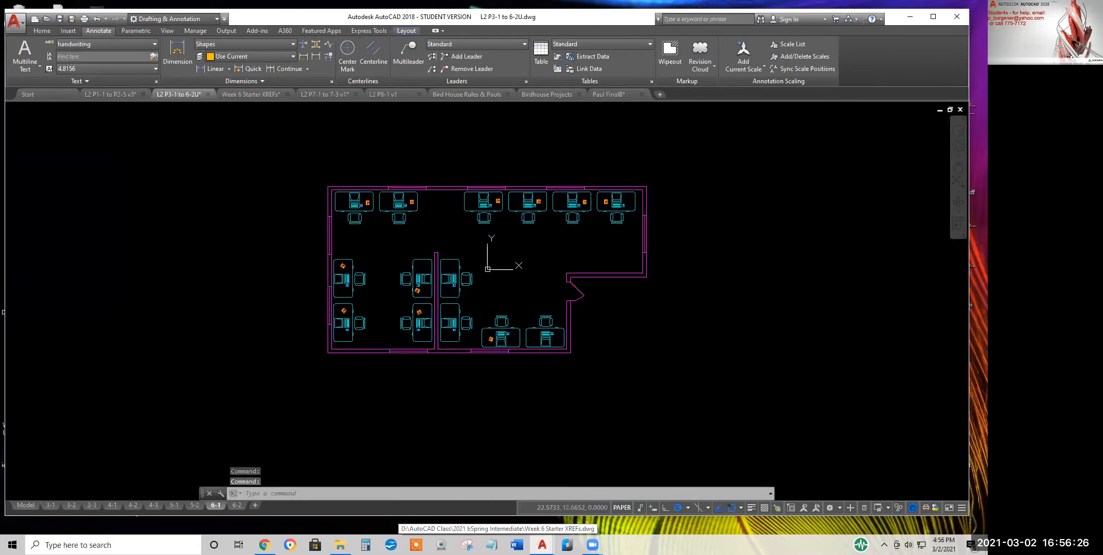
{"action": "key", "text": "ctrl+Tab"}
{"action": "key", "text": "ctrl+Tab"}
{"action": "key", "text": "ctrl+Tab"}
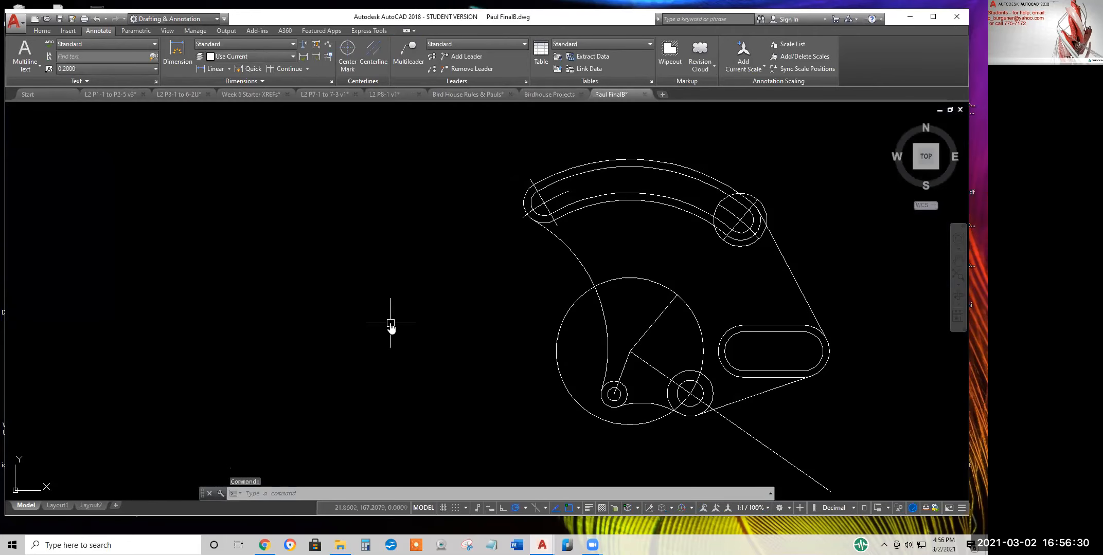
{"action": "key", "text": "ctrl+Tab"}
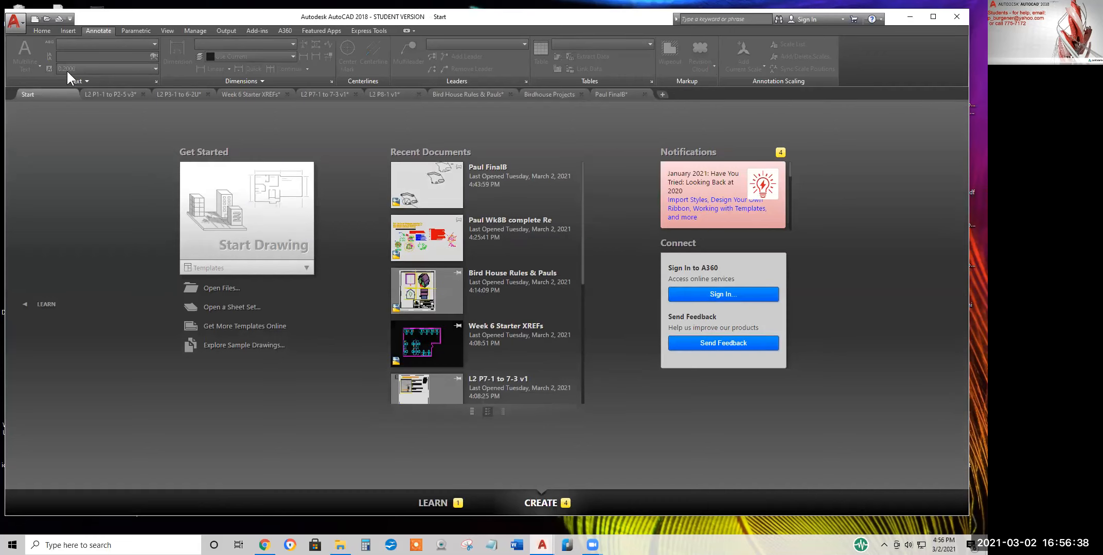
Open Paul Final.dwg from the Wk9 Final folder via the application menu
{"action": "left_click", "coordinate": [12, 24]}
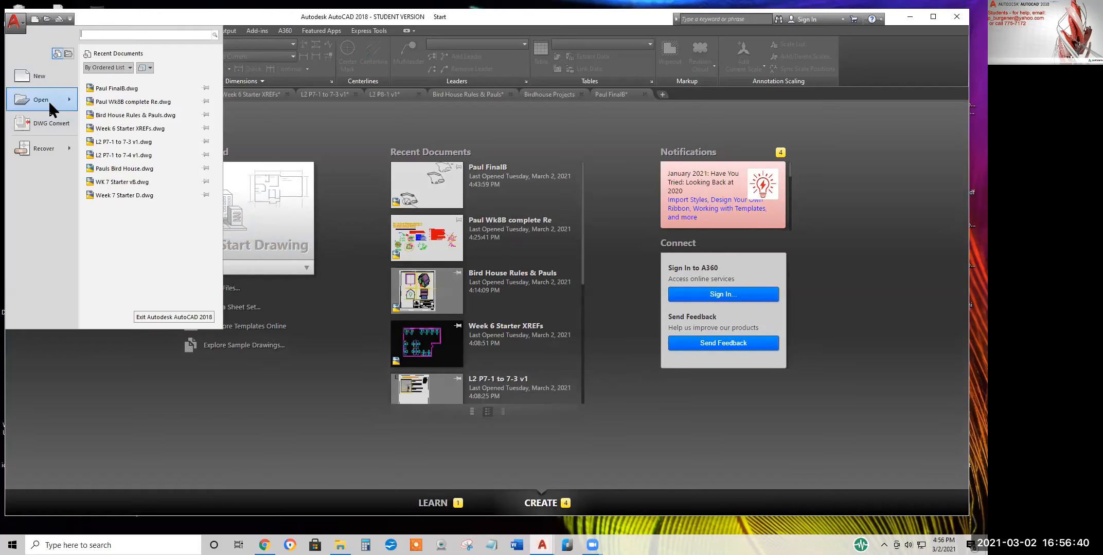
{"action": "mouse_move", "coordinate": [49, 99]}
{"action": "left_click", "coordinate": [136, 107]}
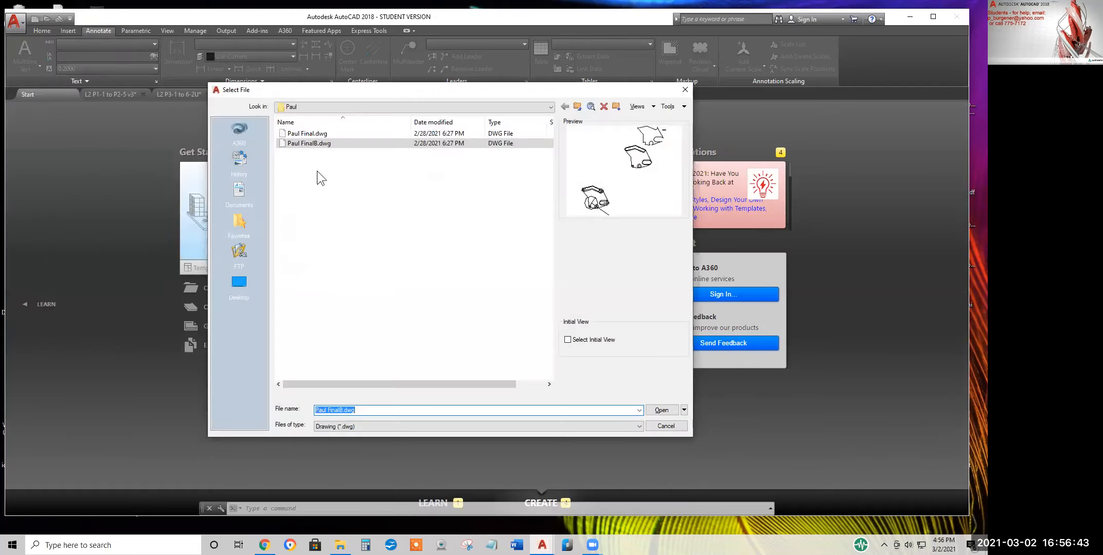
{"action": "left_click", "coordinate": [578, 107]}
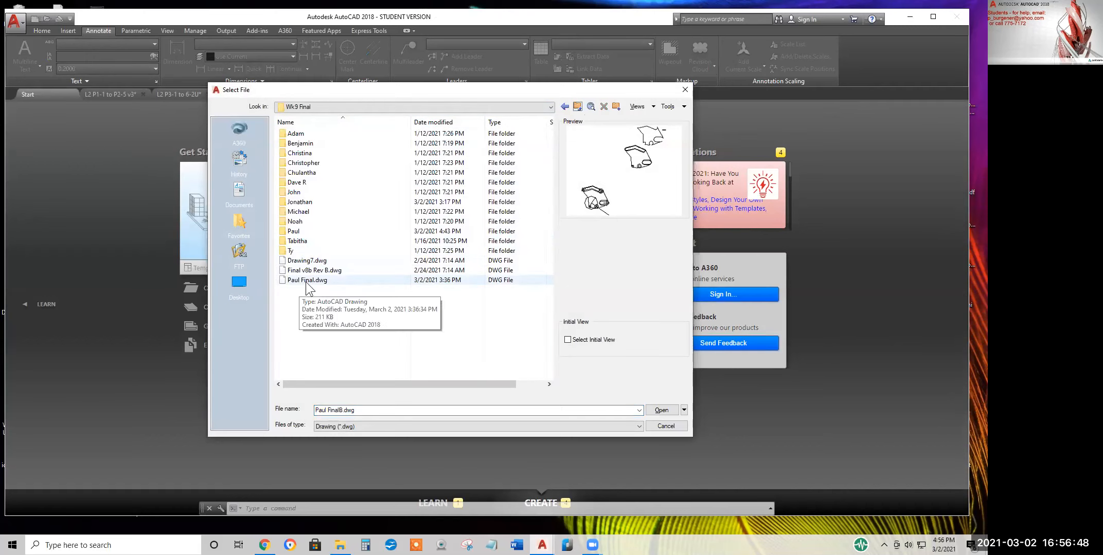
{"action": "left_click", "coordinate": [311, 280]}
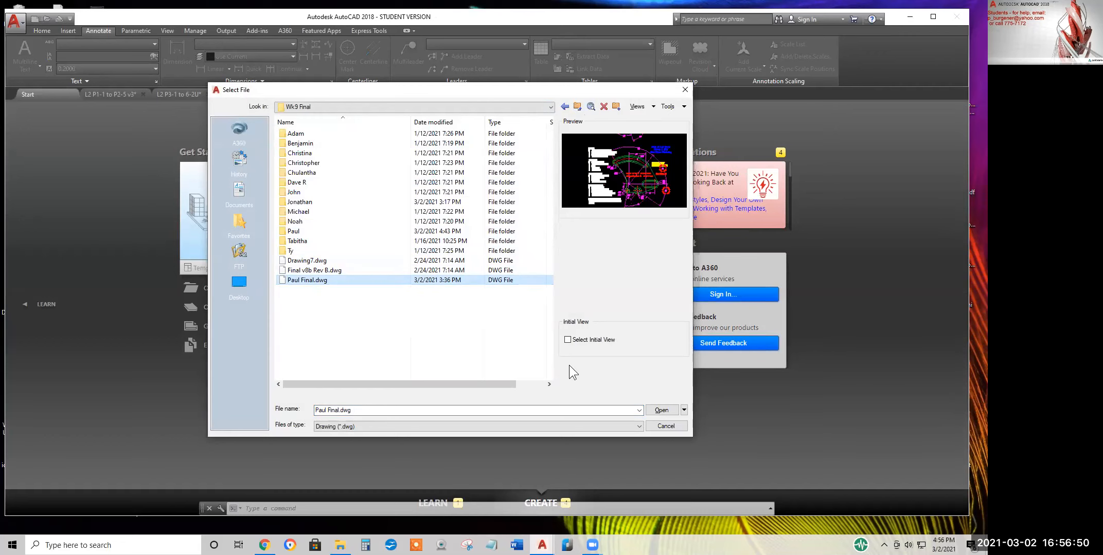
{"action": "left_click", "coordinate": [668, 410]}
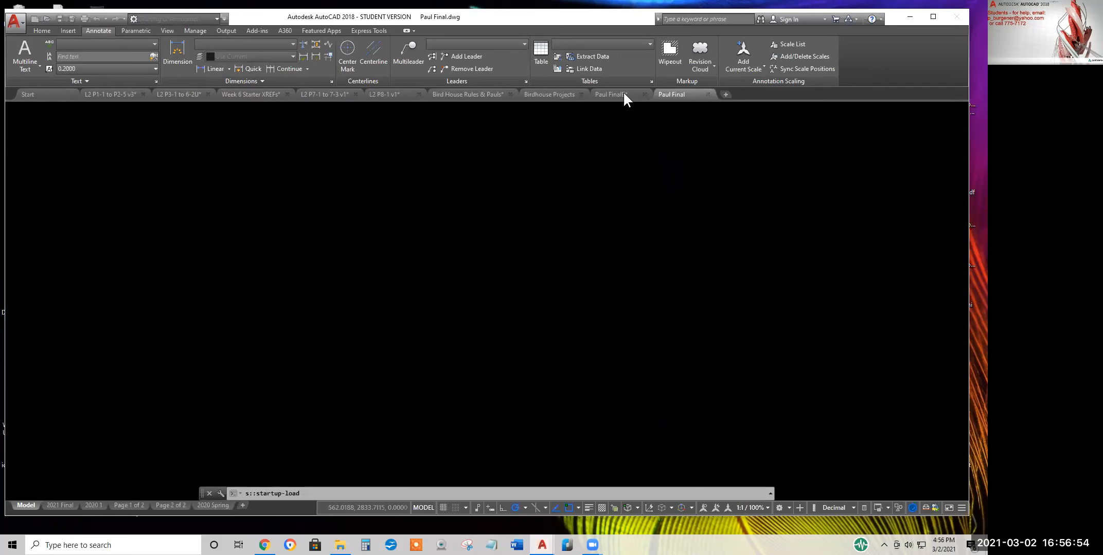
Restore Paul Final and Paul FinalB as floating windows placed side by side
{"action": "left_click", "coordinate": [949, 110]}
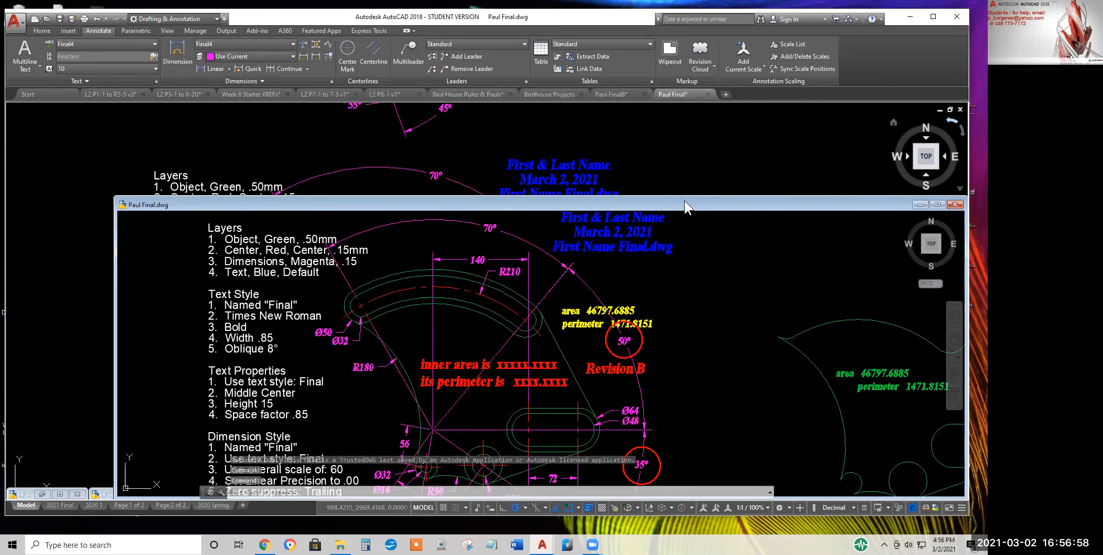
{"action": "left_click_drag", "start_coordinate": [684, 201], "coordinate": [581, 121]}
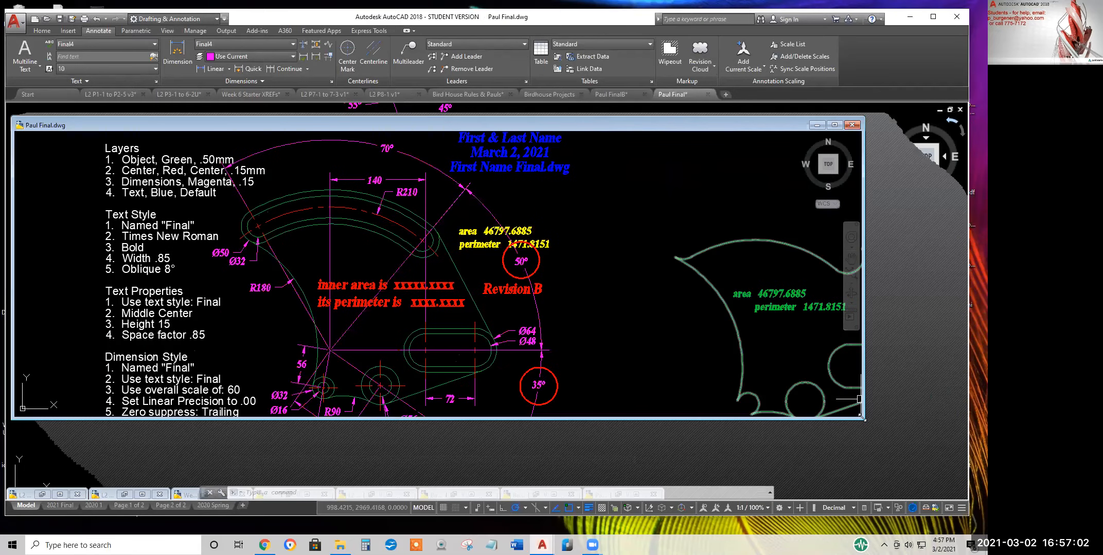
{"action": "left_click_drag", "start_coordinate": [444, 471], "coordinate": [445, 473]}
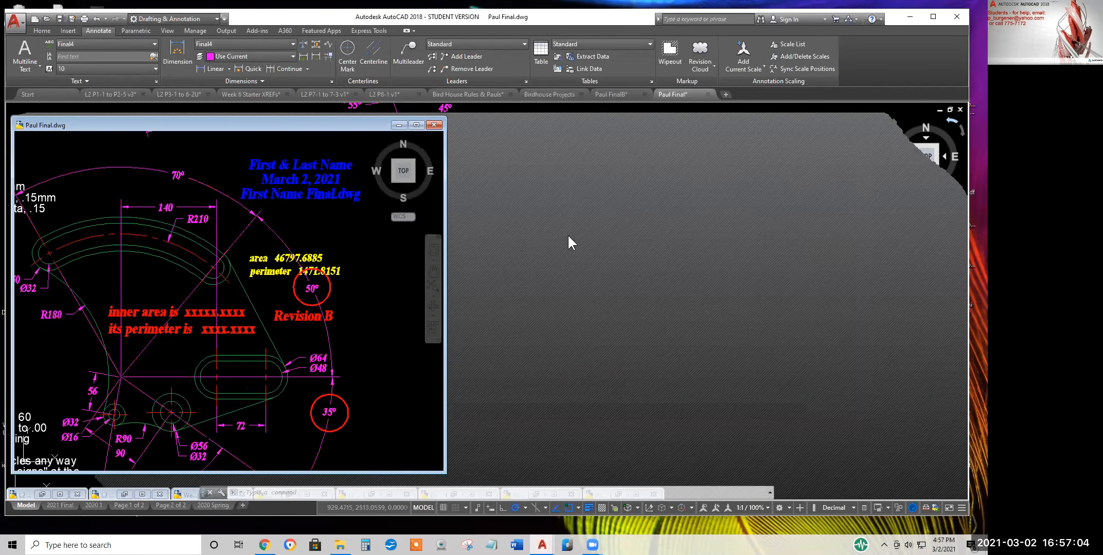
{"action": "left_click", "coordinate": [620, 93]}
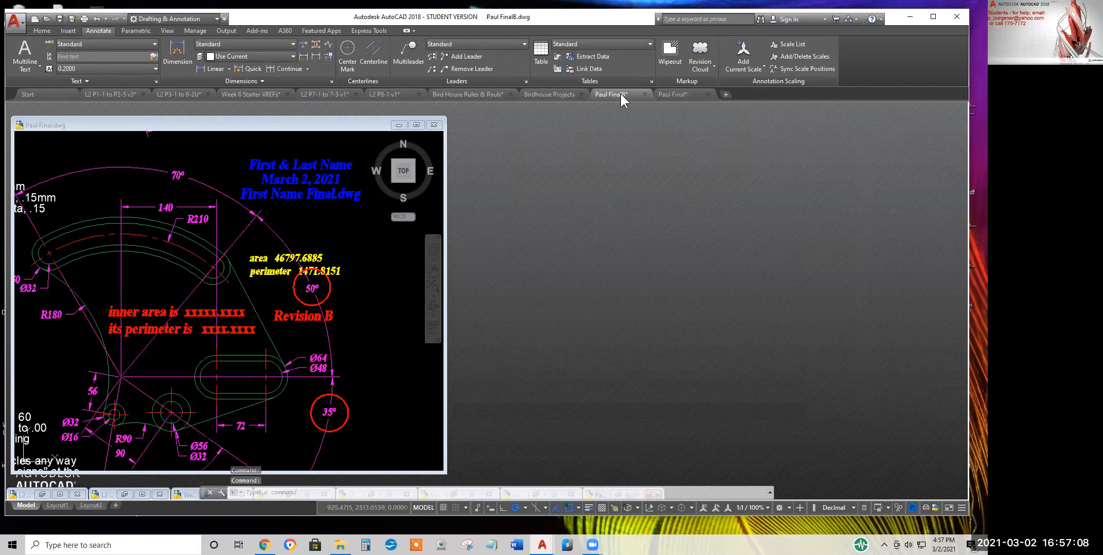
{"action": "left_click", "coordinate": [675, 94]}
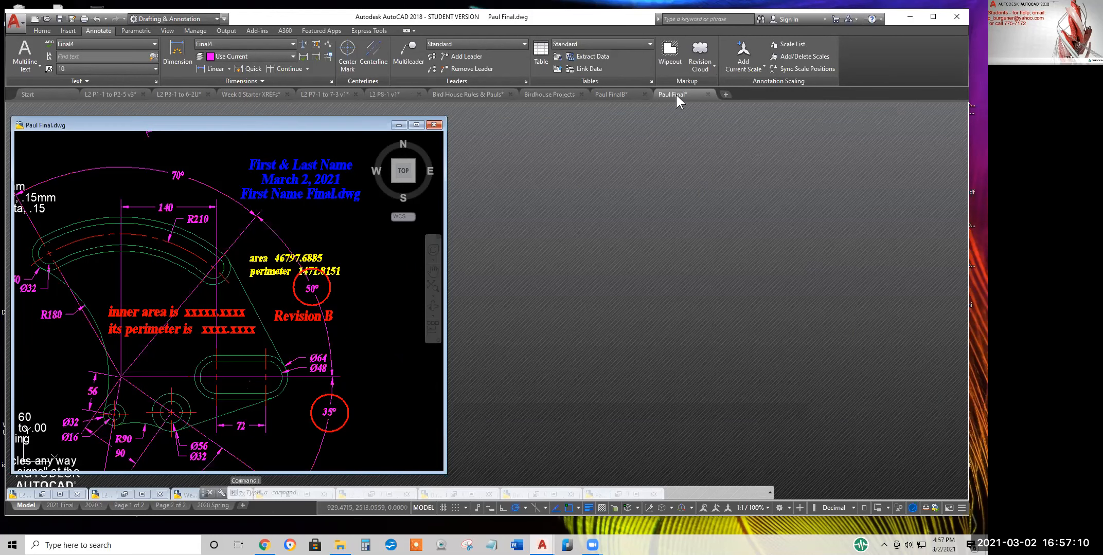
{"action": "mouse_move", "coordinate": [618, 93]}
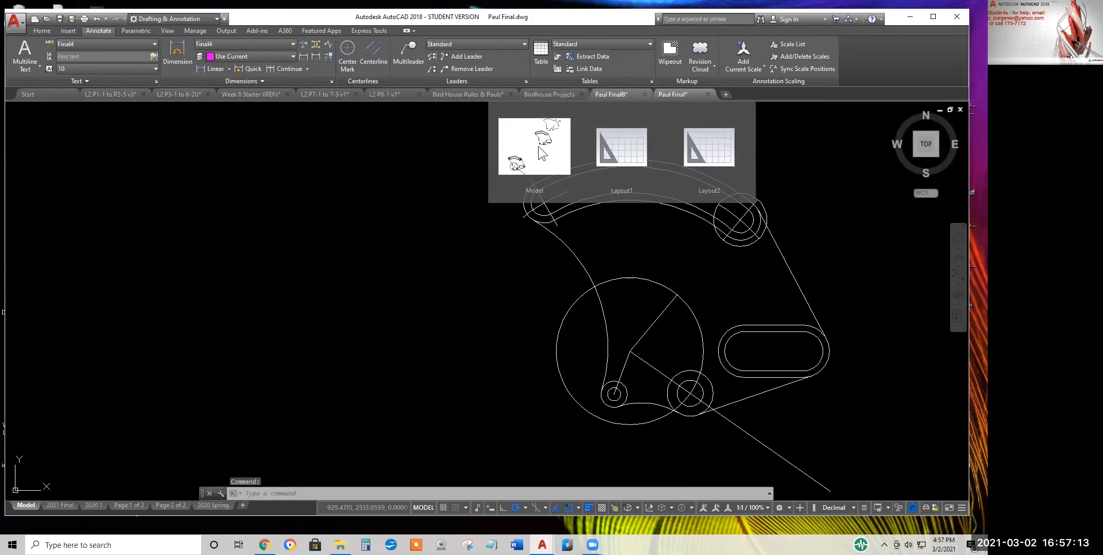
{"action": "left_click", "coordinate": [540, 153]}
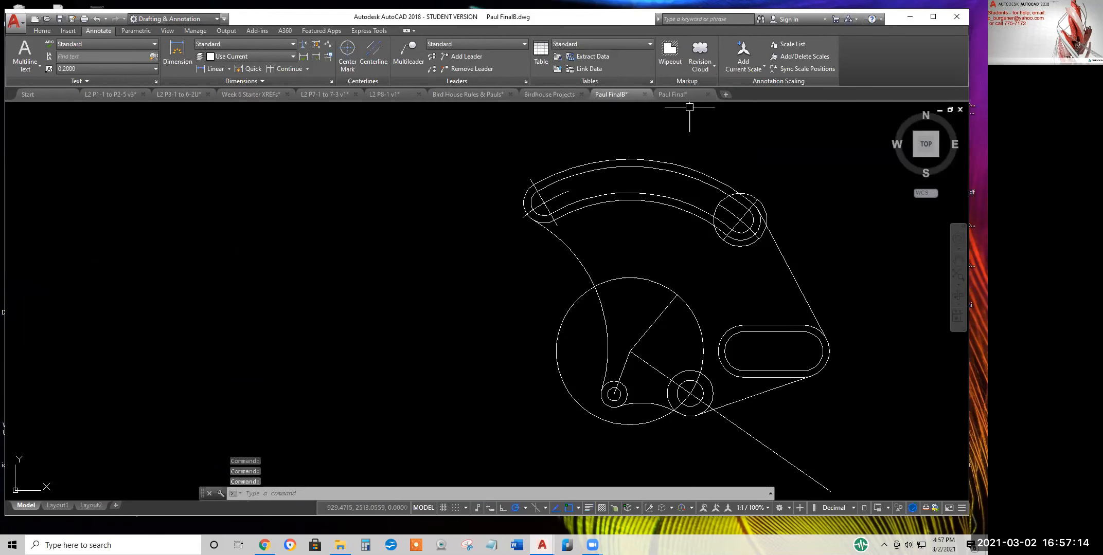
{"action": "left_click", "coordinate": [950, 109]}
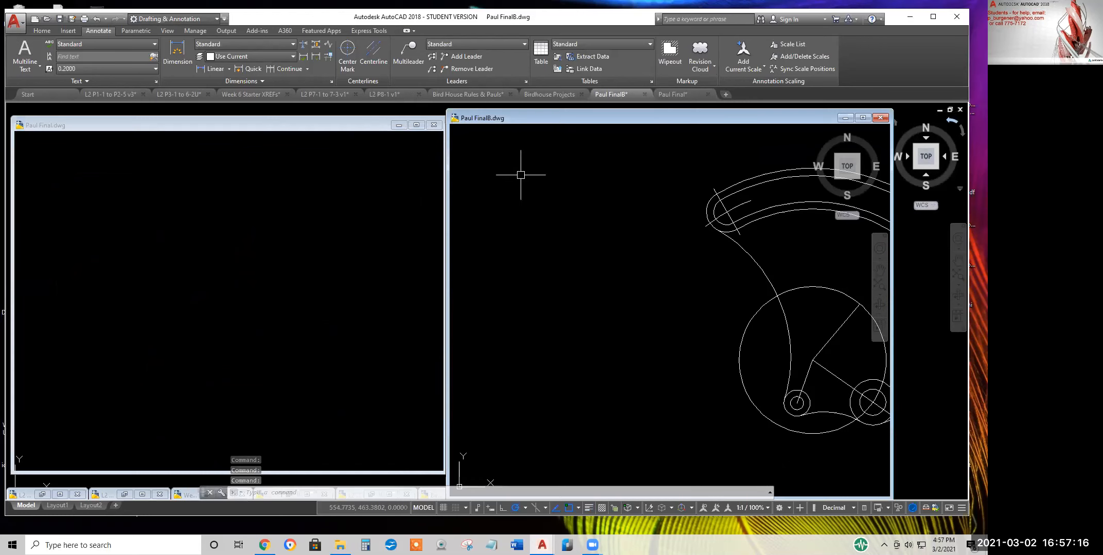
{"action": "left_click_drag", "start_coordinate": [586, 125], "coordinate": [615, 126]}
Pan Paul Final to show its layer and text style requirement notes
{"action": "left_click", "coordinate": [381, 212]}
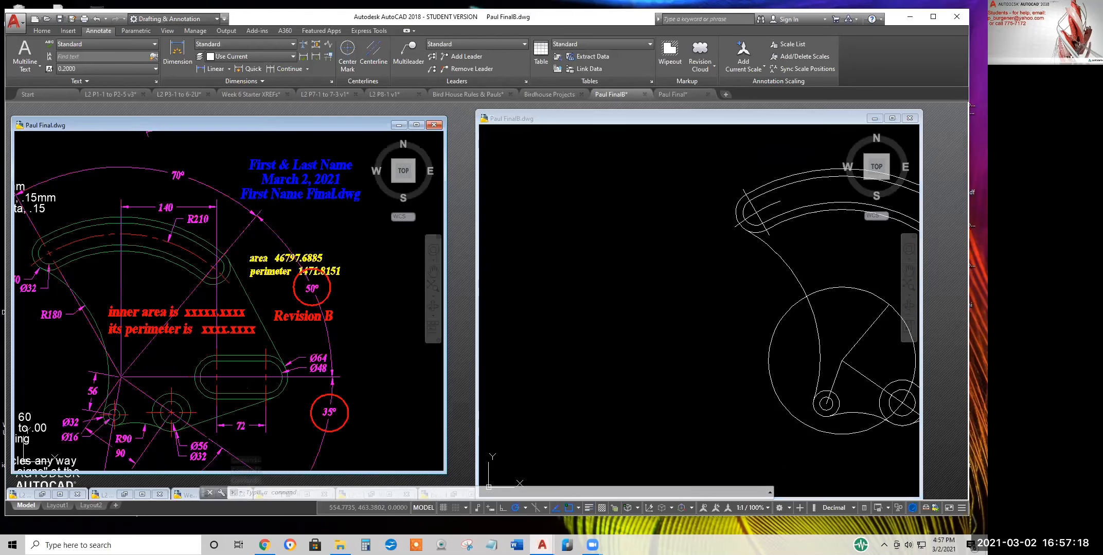
{"action": "middle_click_drag", "start_coordinate": [292, 268], "coordinate": [472, 265]}
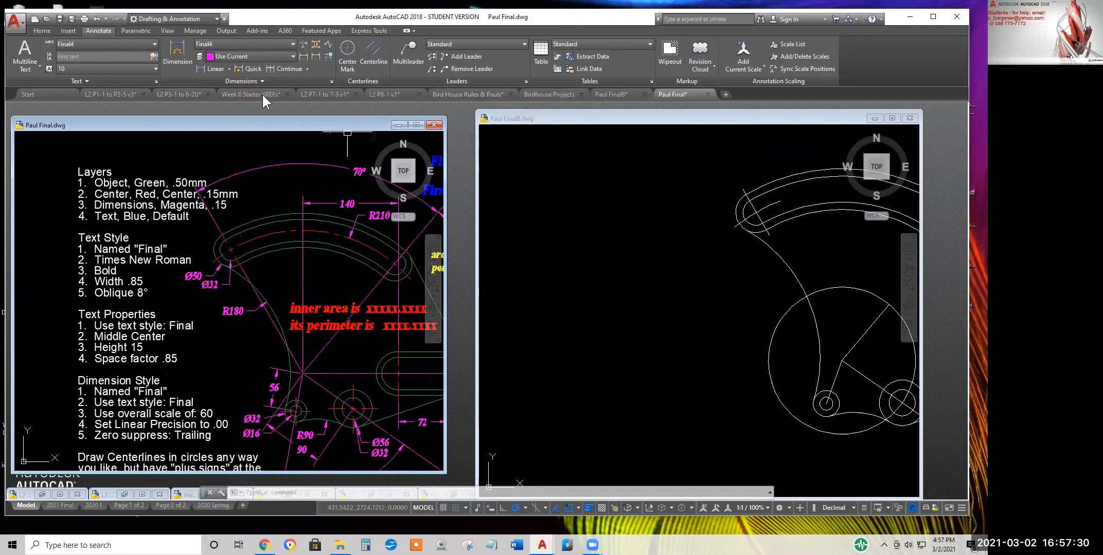
{"action": "left_click", "coordinate": [41, 31]}
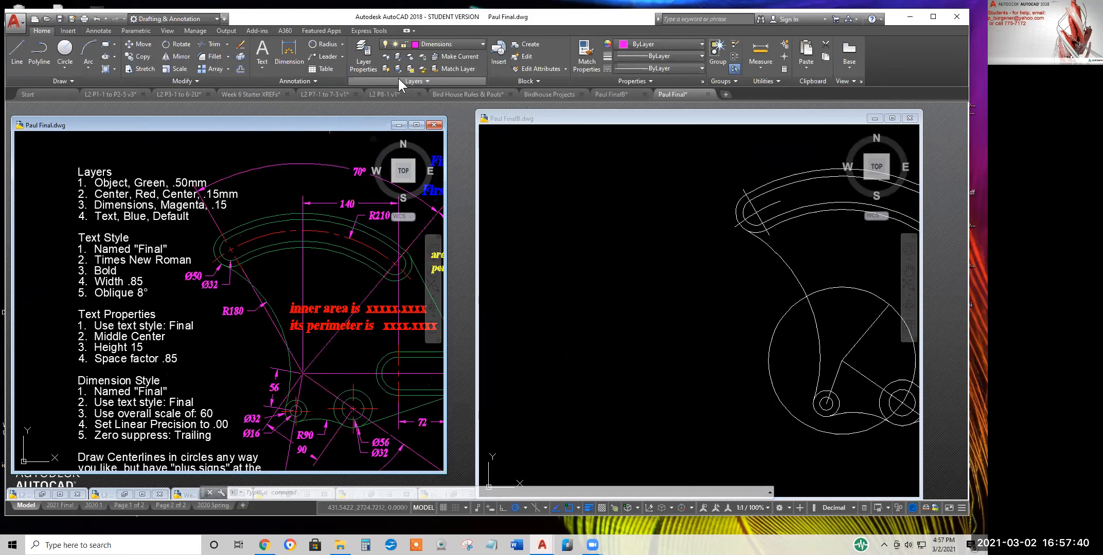
Create the default Layer1 in Paul Final's Layer Properties Manager, then close the manager
{"action": "left_click", "coordinate": [364, 51]}
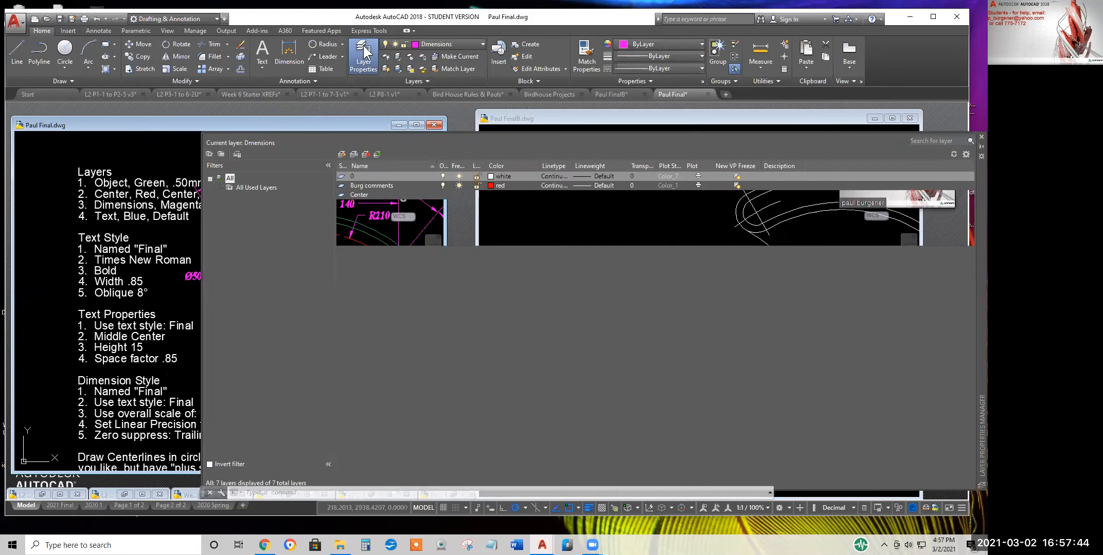
{"action": "left_click", "coordinate": [342, 153]}
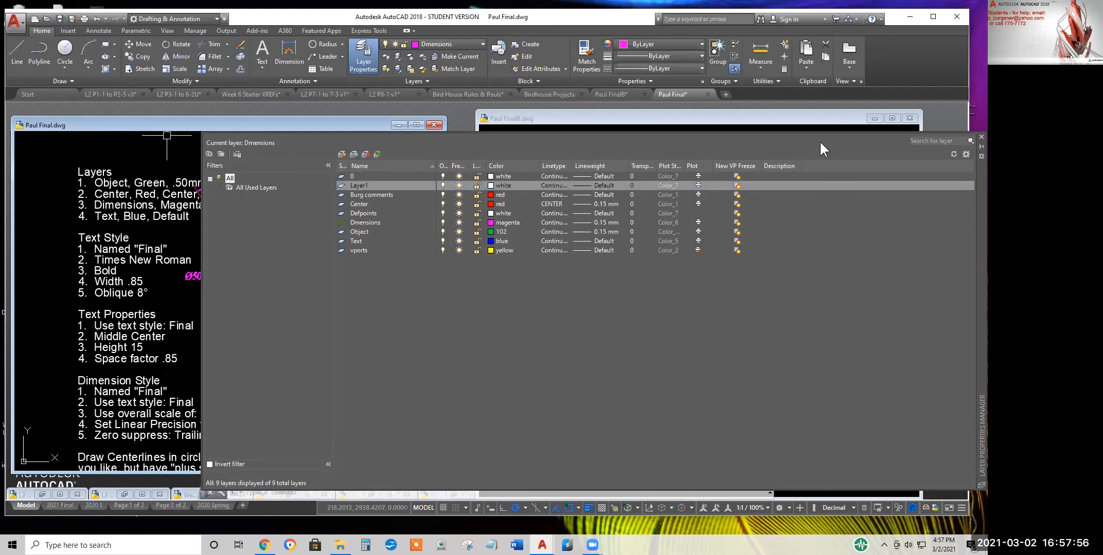
{"action": "left_click", "coordinate": [973, 137]}
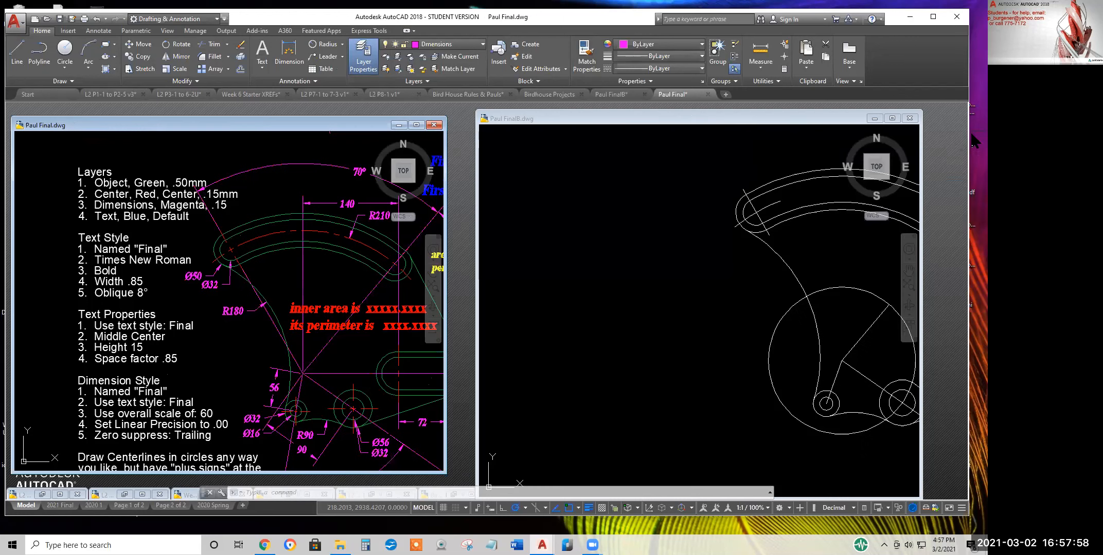
{"action": "left_click", "coordinate": [682, 117]}
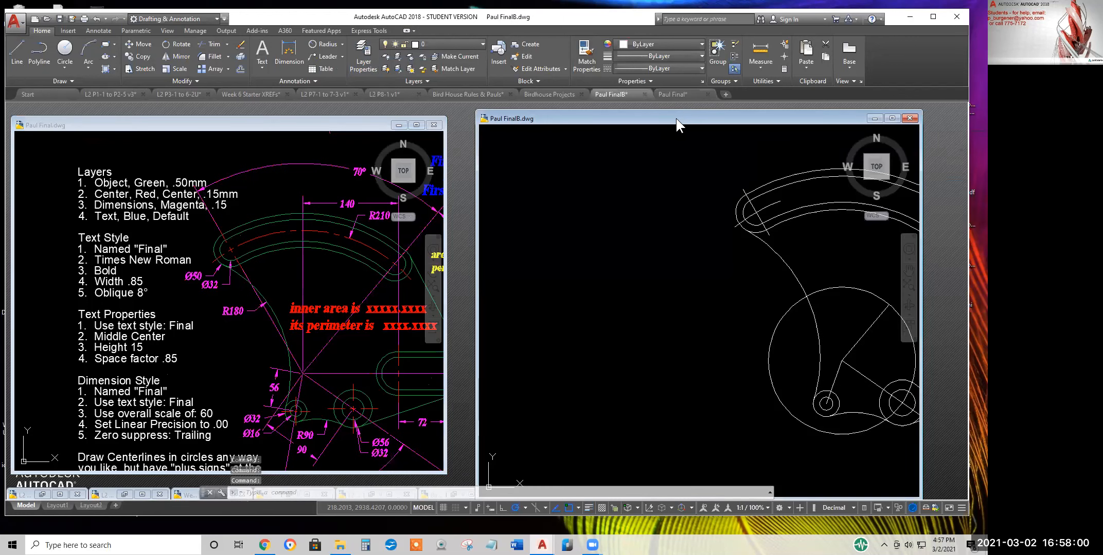
Create a new layer named Object in the Layer Properties Manager and colour it green
{"action": "left_click_drag", "start_coordinate": [675, 118], "coordinate": [652, 117]}
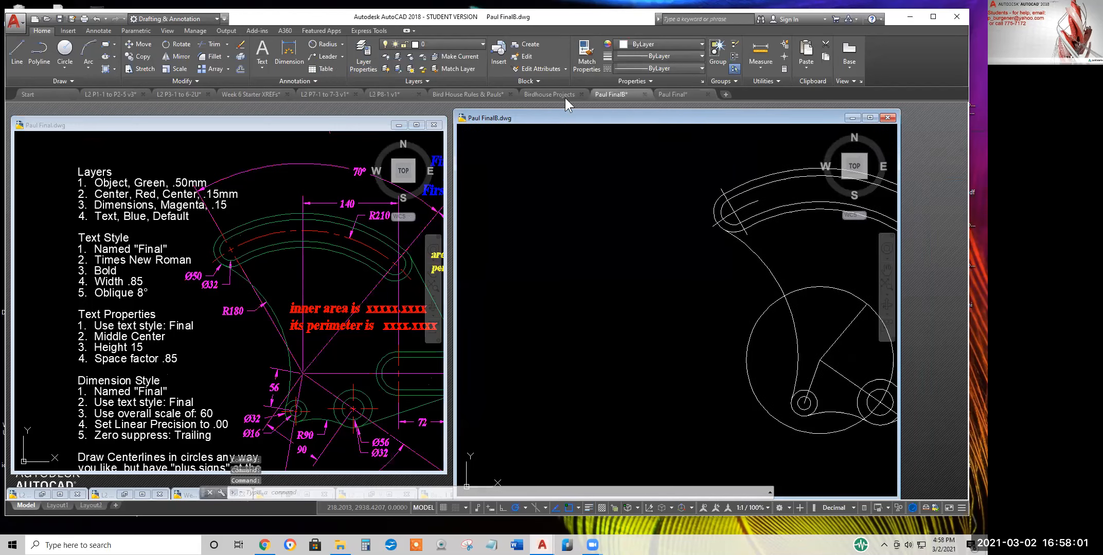
{"action": "left_click", "coordinate": [365, 54]}
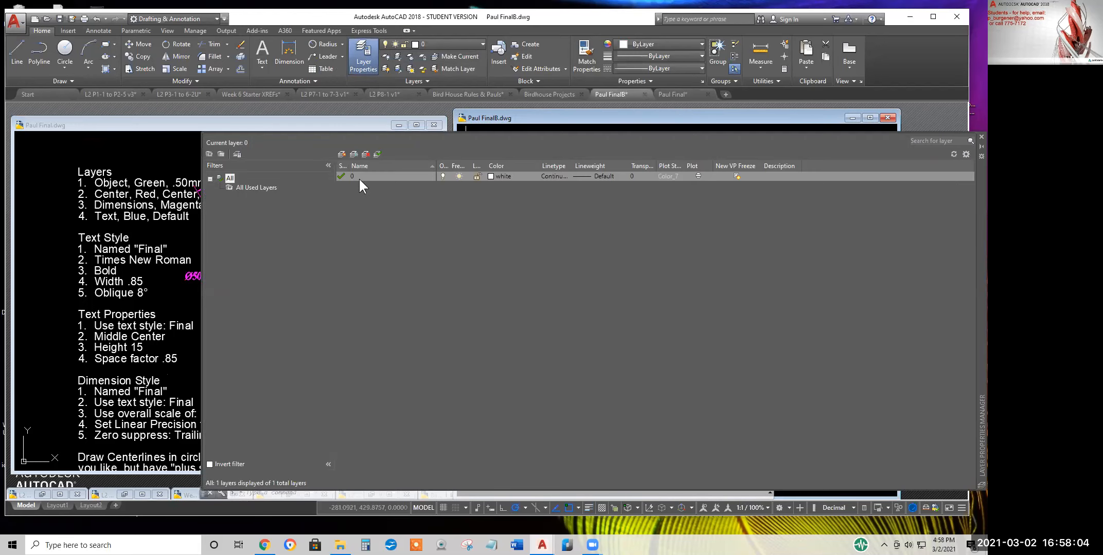
{"action": "left_click", "coordinate": [342, 154]}
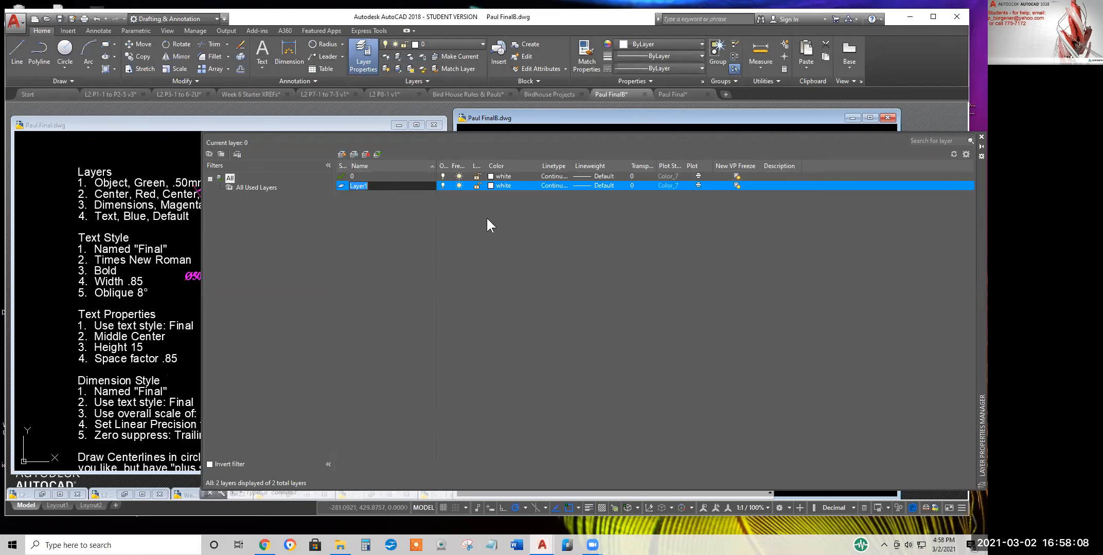
{"action": "type", "text": "Object"}
{"action": "left_click", "coordinate": [503, 186]}
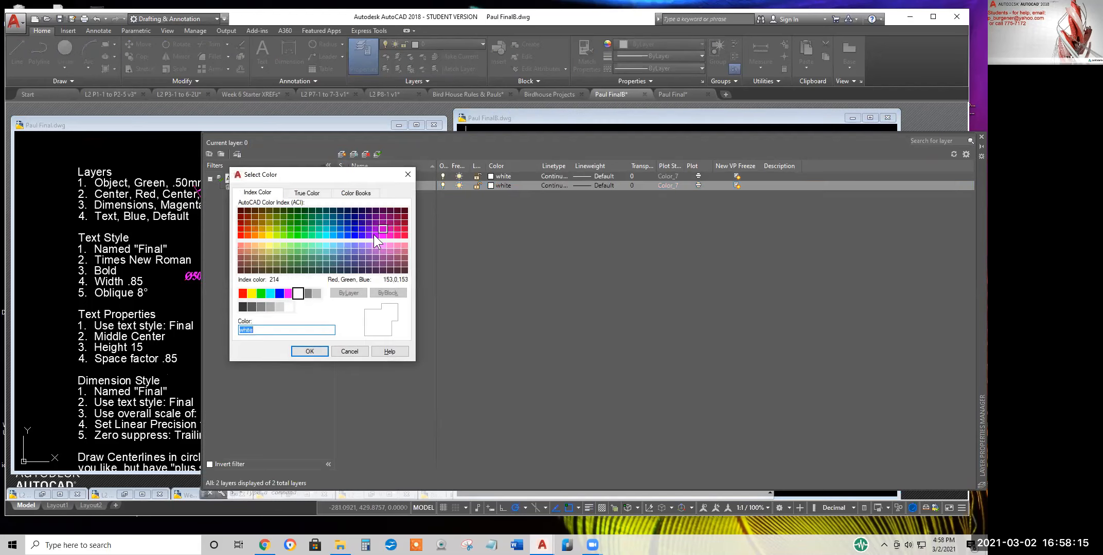
{"action": "left_click", "coordinate": [261, 294]}
{"action": "left_click", "coordinate": [306, 352]}
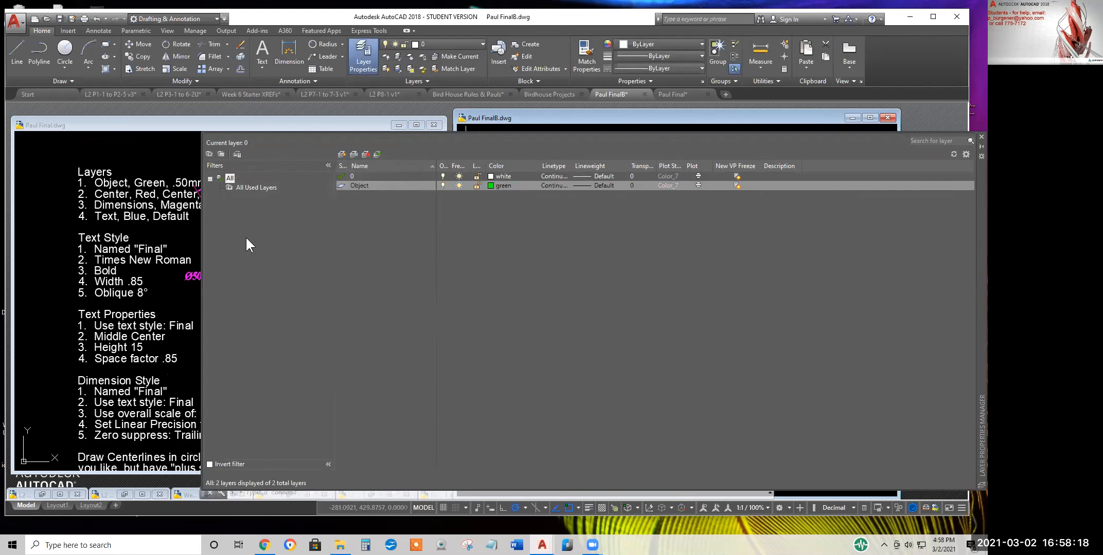
Give the Object layer a 0.50 mm lineweight and narrow the layer palette
{"action": "left_click", "coordinate": [605, 184]}
{"action": "scroll", "coordinate": [327, 276], "scroll_direction": "down", "scroll_amount": 1}
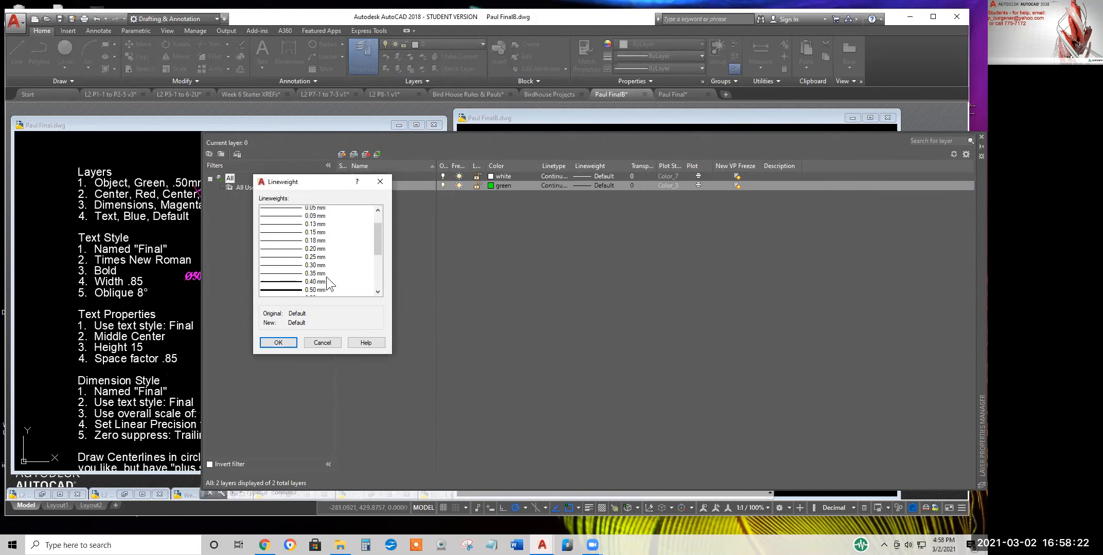
{"action": "scroll", "coordinate": [327, 260], "scroll_direction": "down", "scroll_amount": 1}
{"action": "left_click", "coordinate": [321, 260]}
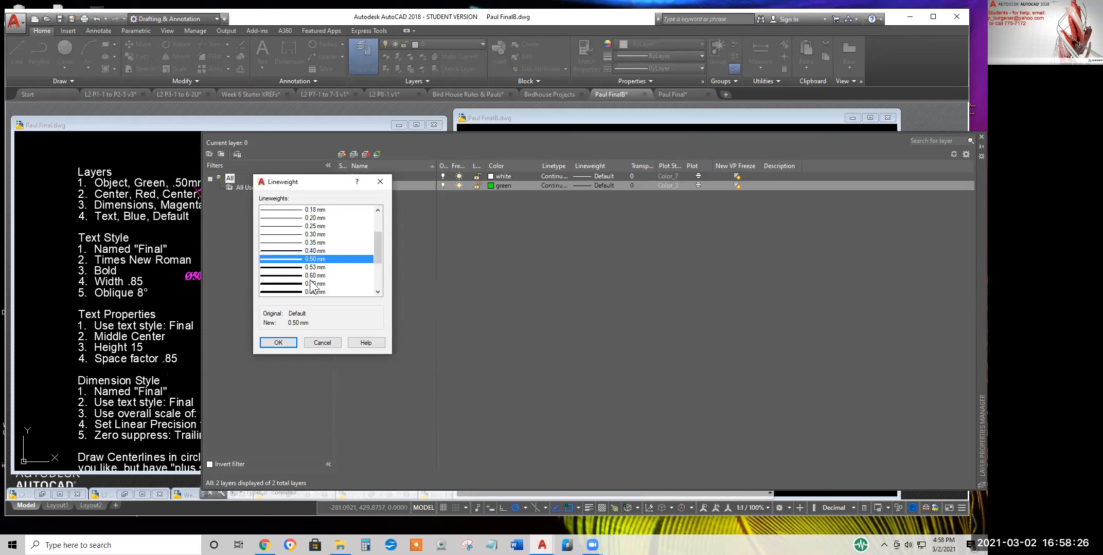
{"action": "left_click", "coordinate": [280, 343]}
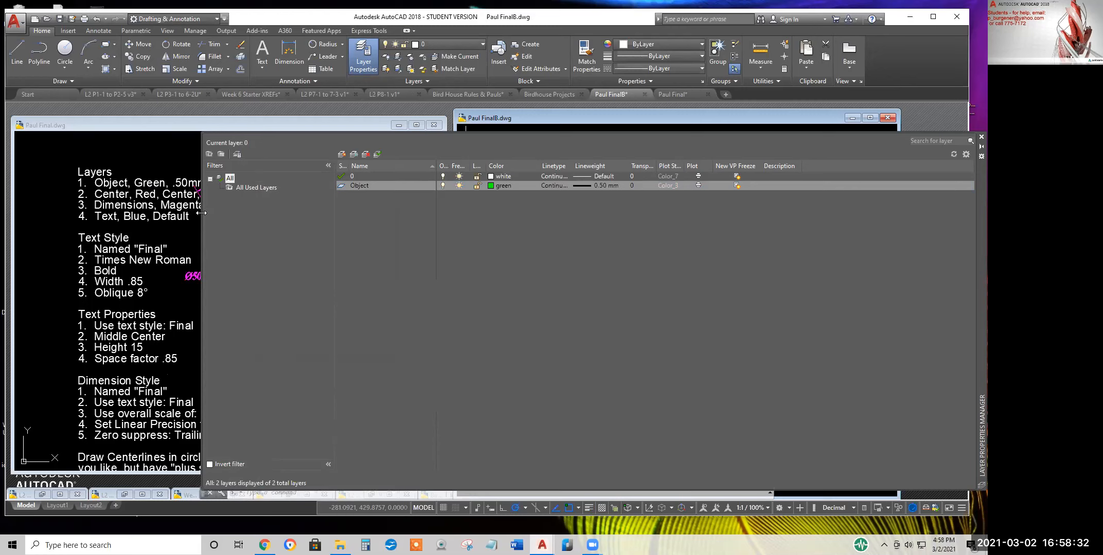
{"action": "left_click_drag", "start_coordinate": [201, 213], "coordinate": [263, 213]}
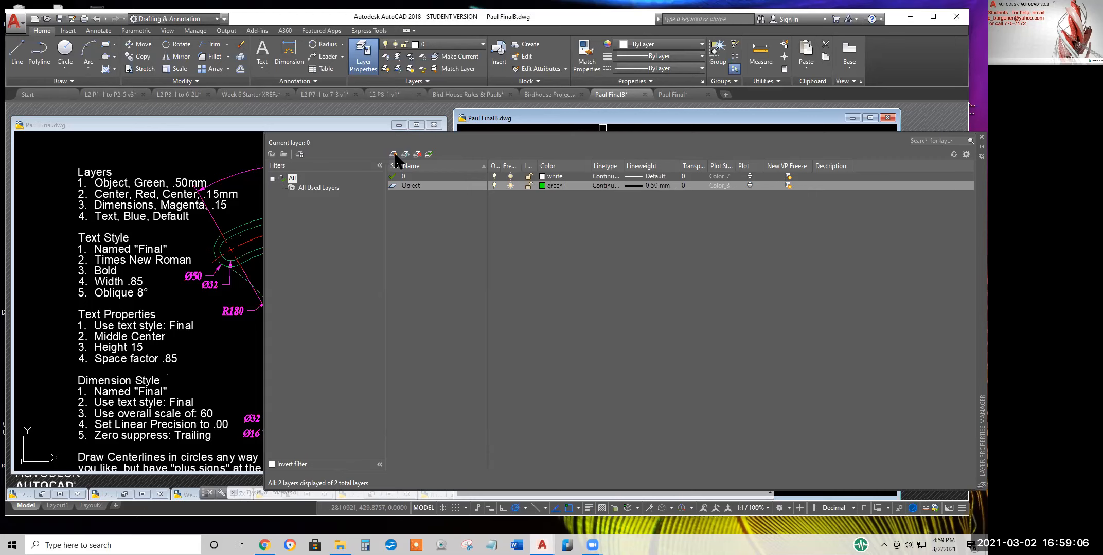
{"action": "left_click", "coordinate": [415, 176]}
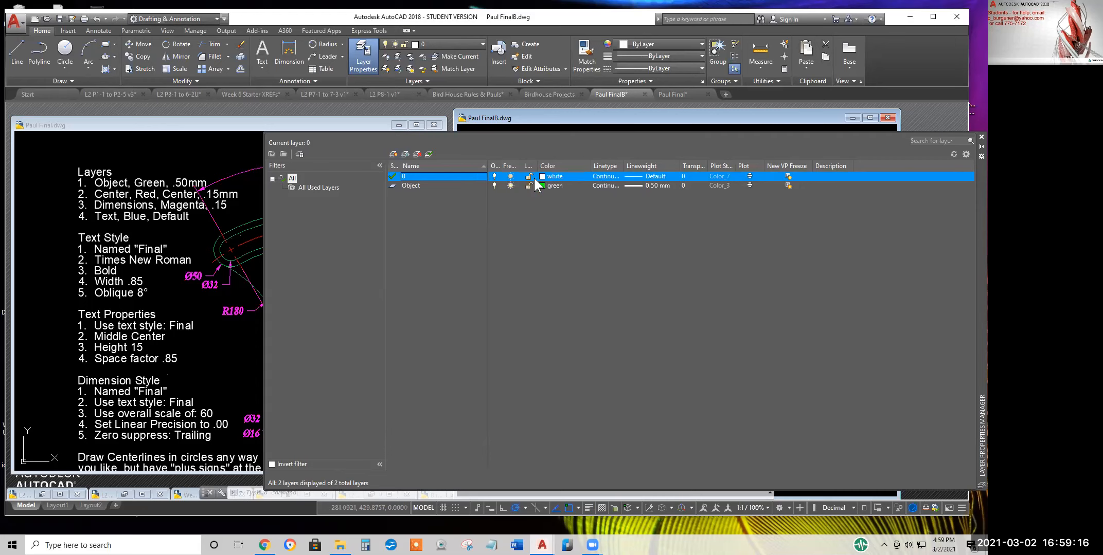
Add a red Center layer, widen the Linetype column, and open its linetype selection
{"action": "left_click", "coordinate": [393, 154]}
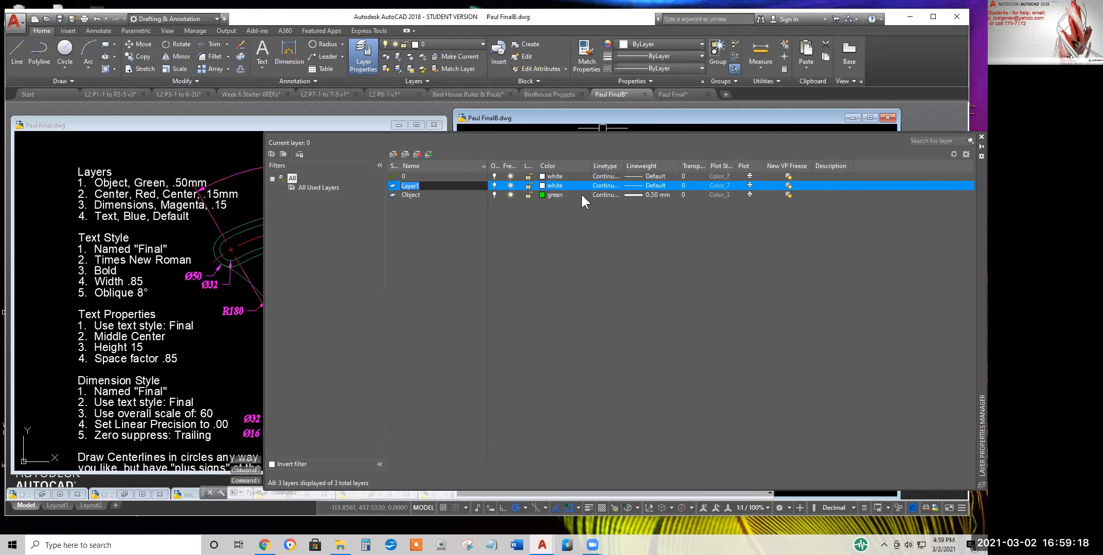
{"action": "type", "text": "Center"}
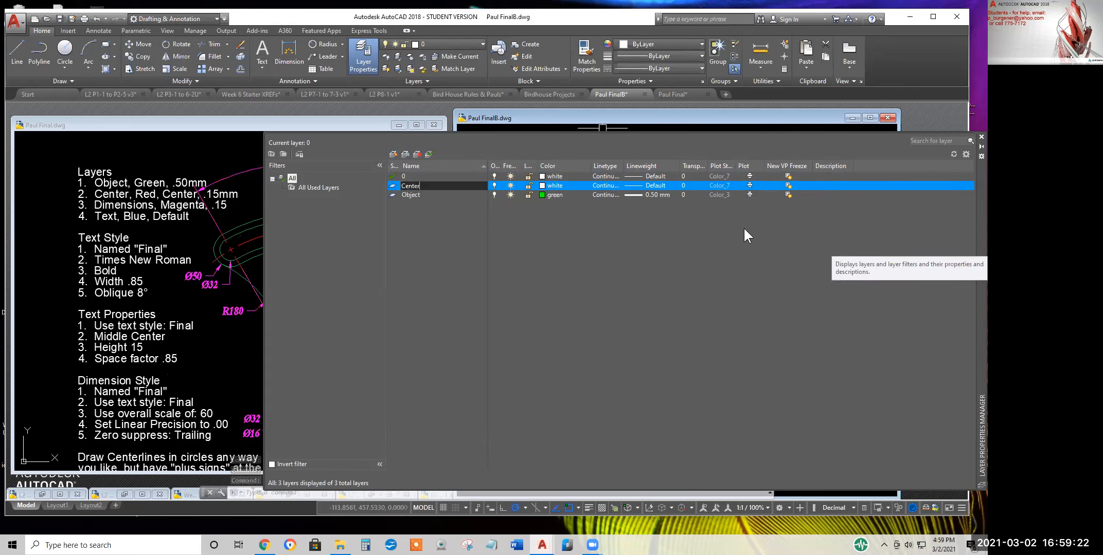
{"action": "left_click", "coordinate": [553, 186]}
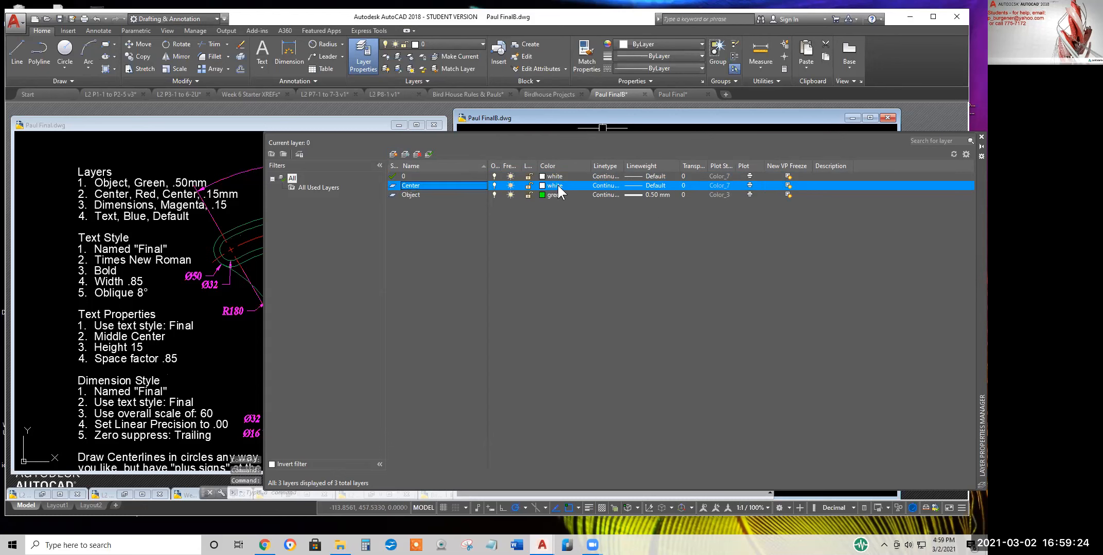
{"action": "left_click", "coordinate": [242, 293]}
{"action": "left_click", "coordinate": [308, 352]}
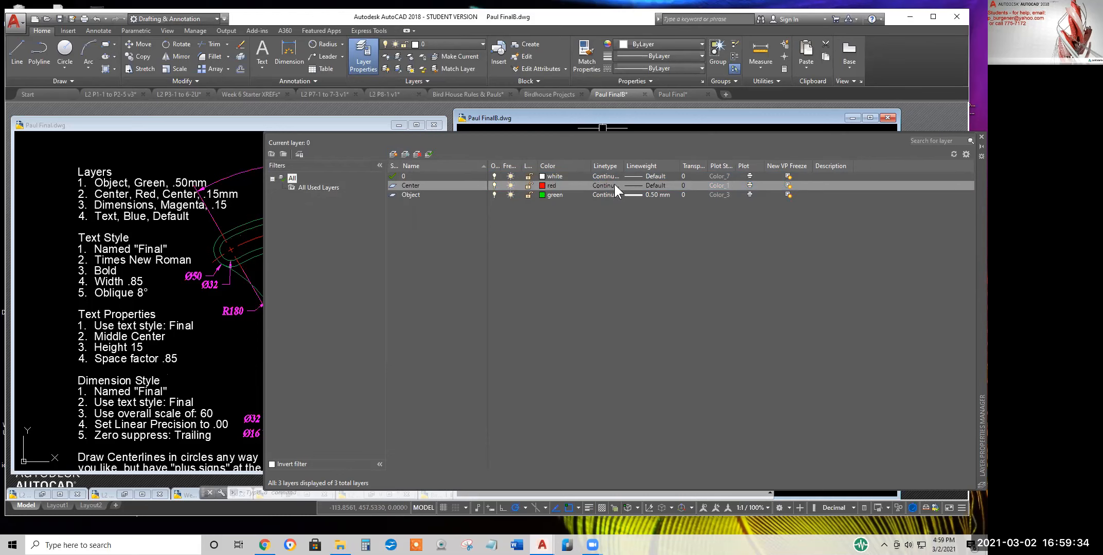
{"action": "left_click_drag", "start_coordinate": [576, 166], "coordinate": [620, 166]}
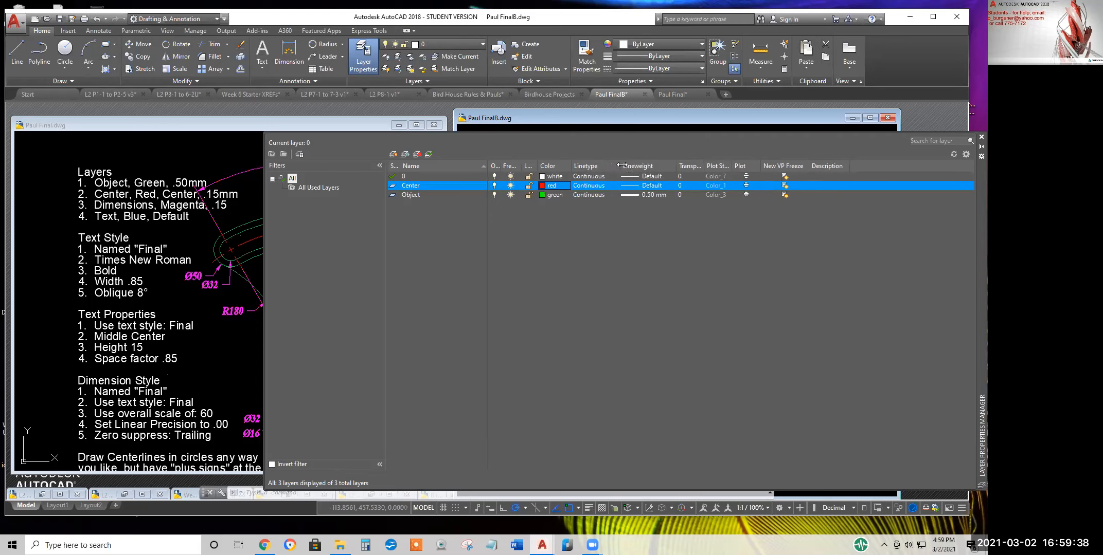
{"action": "left_click", "coordinate": [587, 186]}
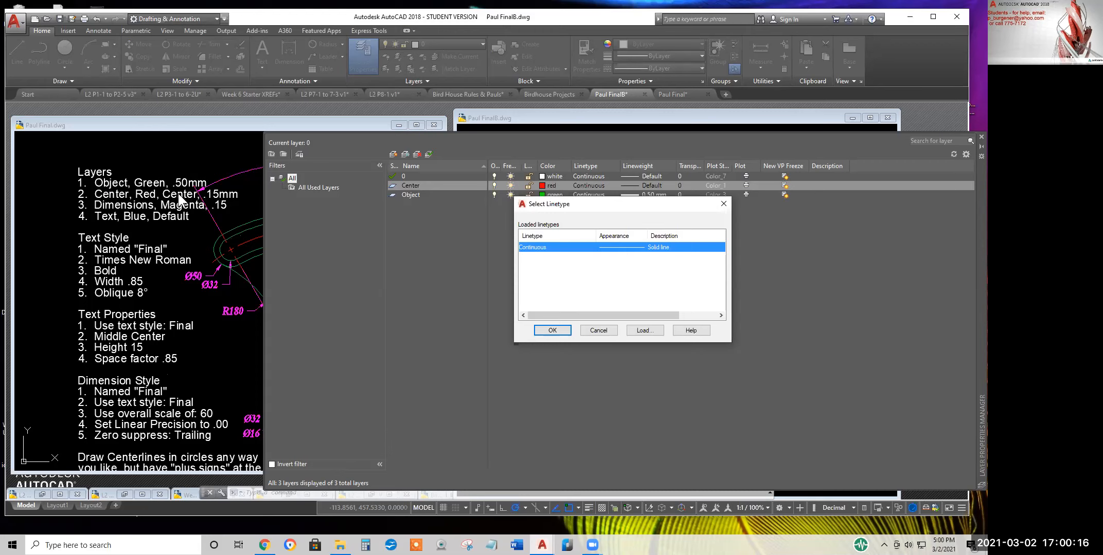
Load the CENTER linetype from the full list and assign it to the Center layer
{"action": "left_click", "coordinate": [643, 330]}
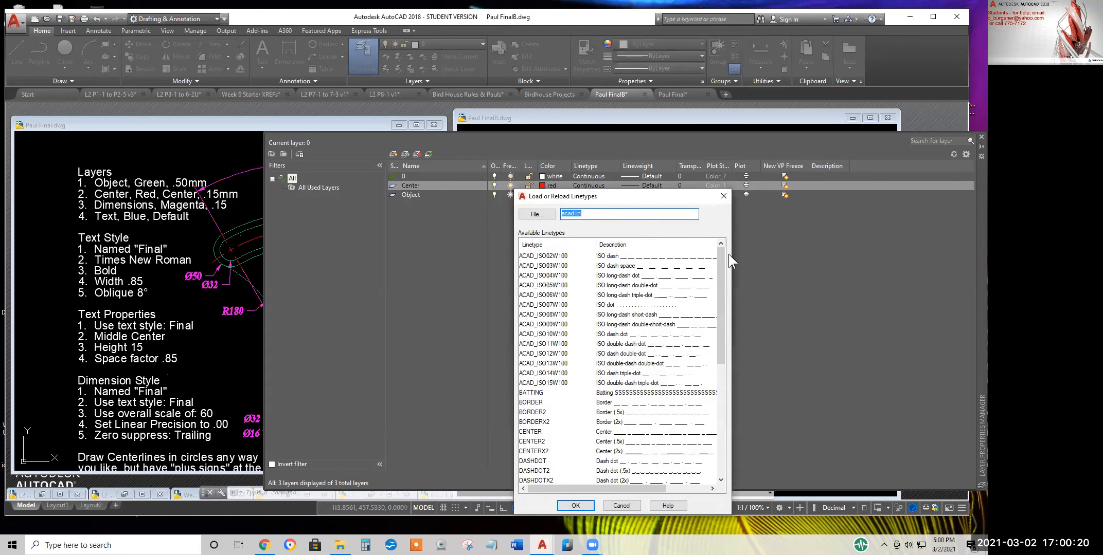
{"action": "scroll", "coordinate": [725, 286], "scroll_direction": "down", "scroll_amount": 4}
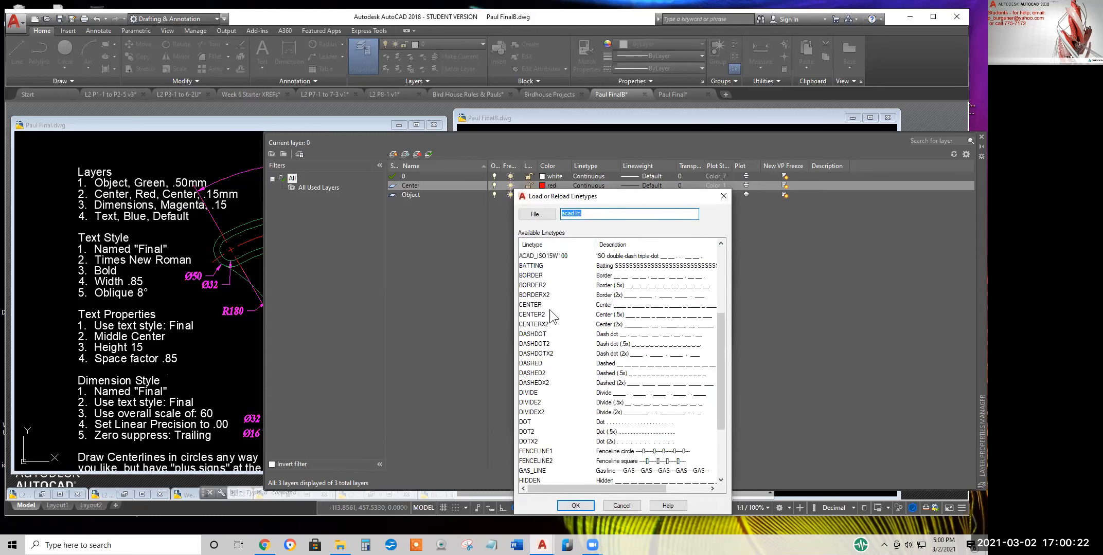
{"action": "left_click", "coordinate": [549, 305]}
{"action": "left_click", "coordinate": [575, 506]}
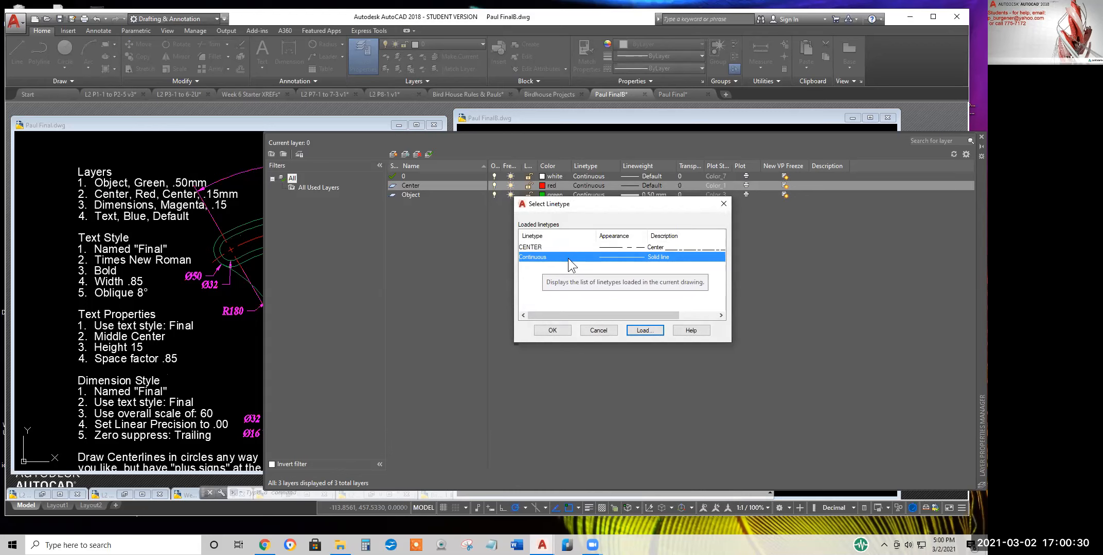
{"action": "left_click", "coordinate": [551, 331]}
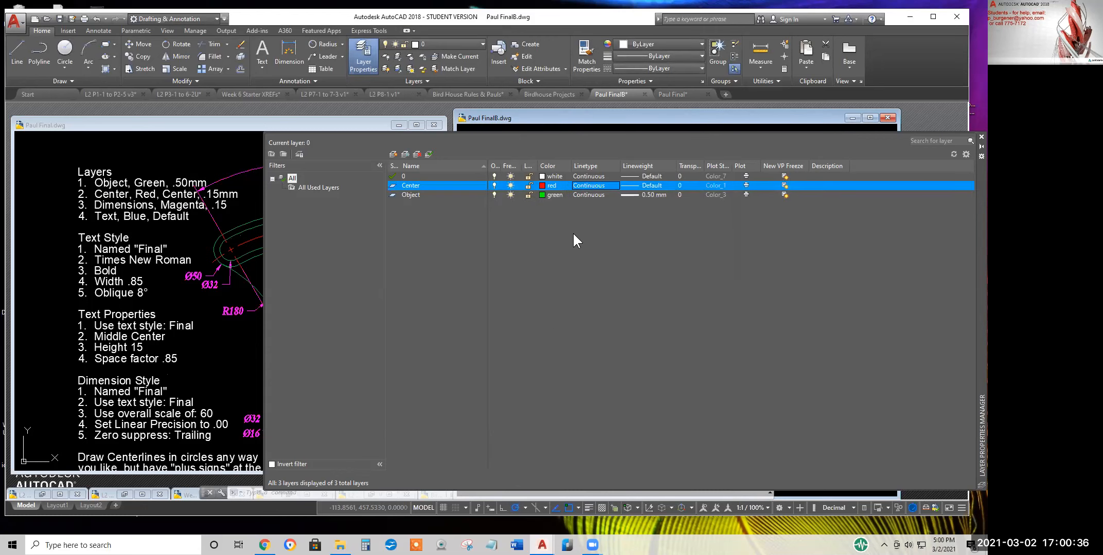
{"action": "left_click", "coordinate": [583, 185]}
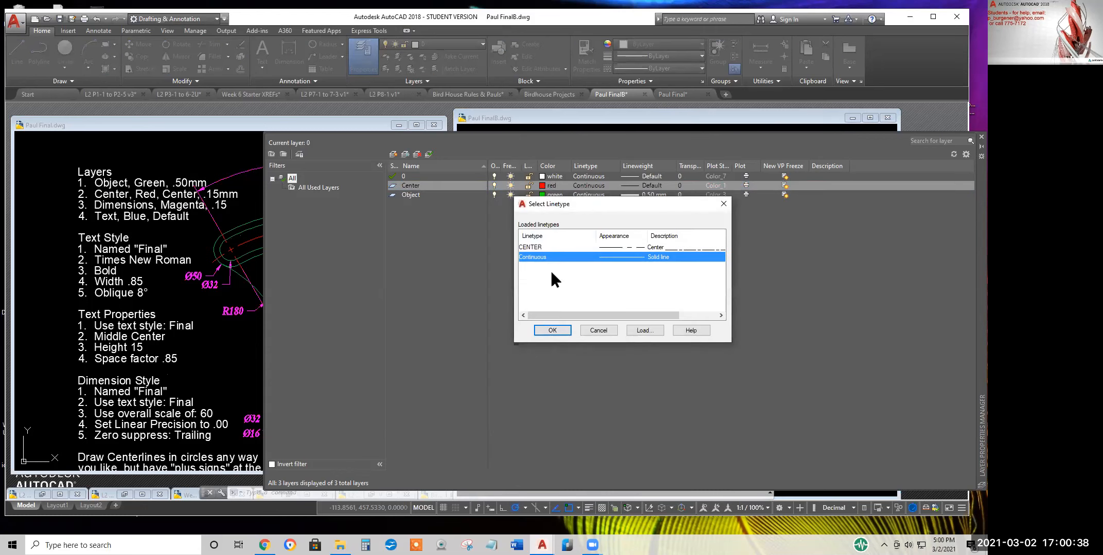
{"action": "left_click", "coordinate": [526, 248]}
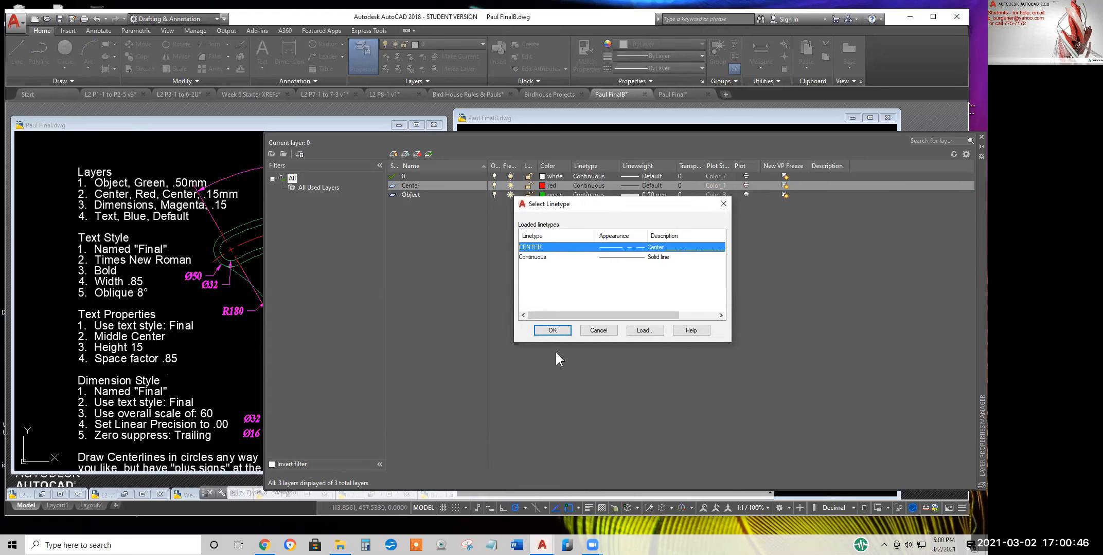
{"action": "left_click", "coordinate": [549, 330]}
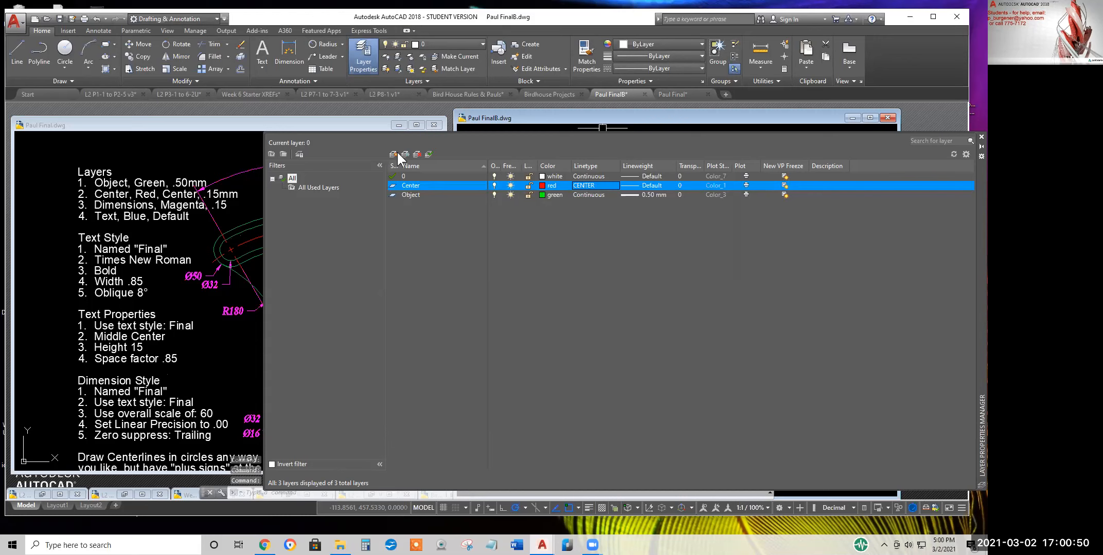
Add a magenta Dimensions layer with a 0.15 mm lineweight
{"action": "left_click", "coordinate": [407, 176]}
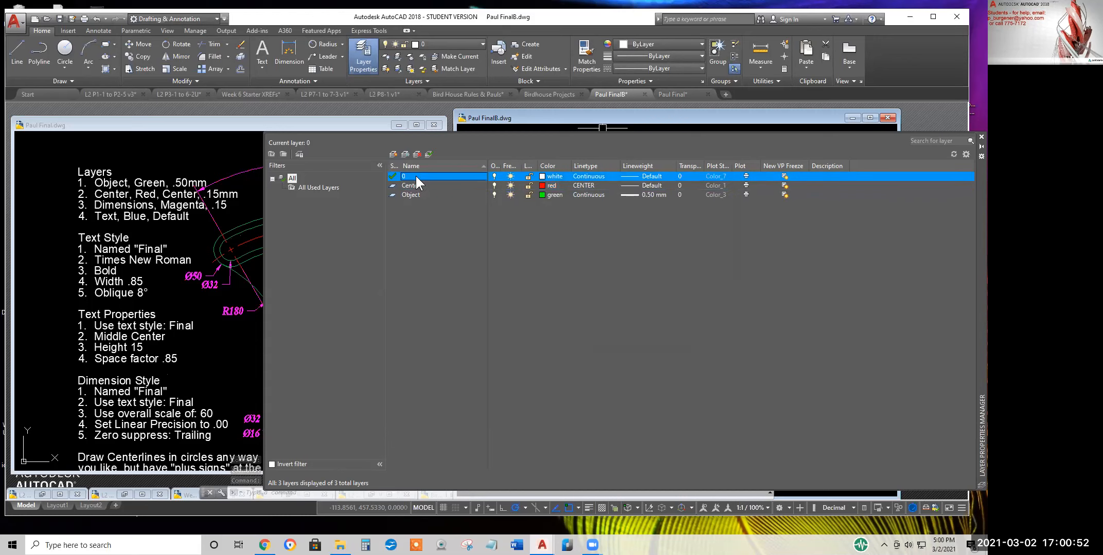
{"action": "left_click", "coordinate": [416, 184]}
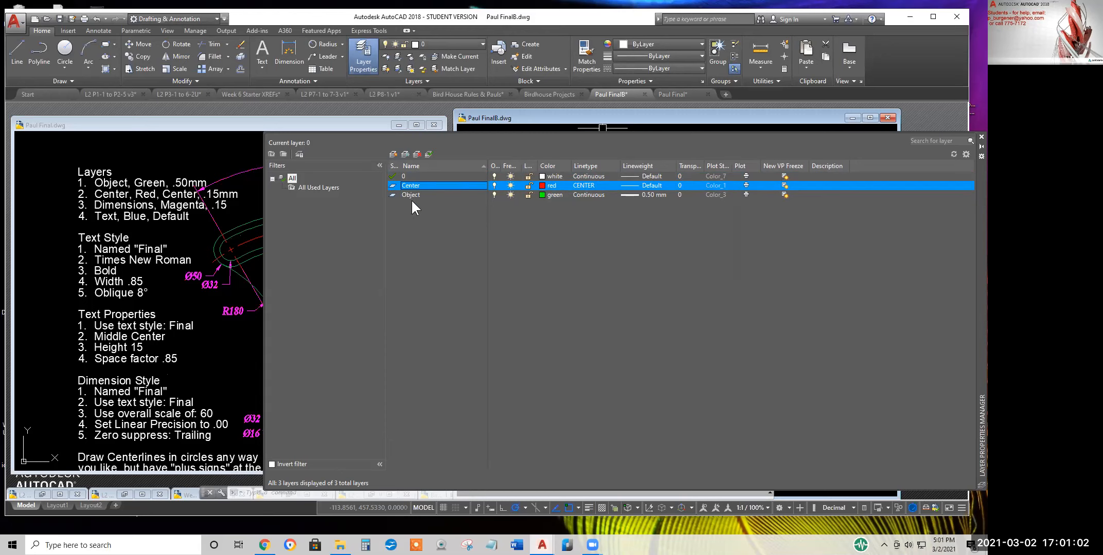
{"action": "left_click", "coordinate": [409, 175]}
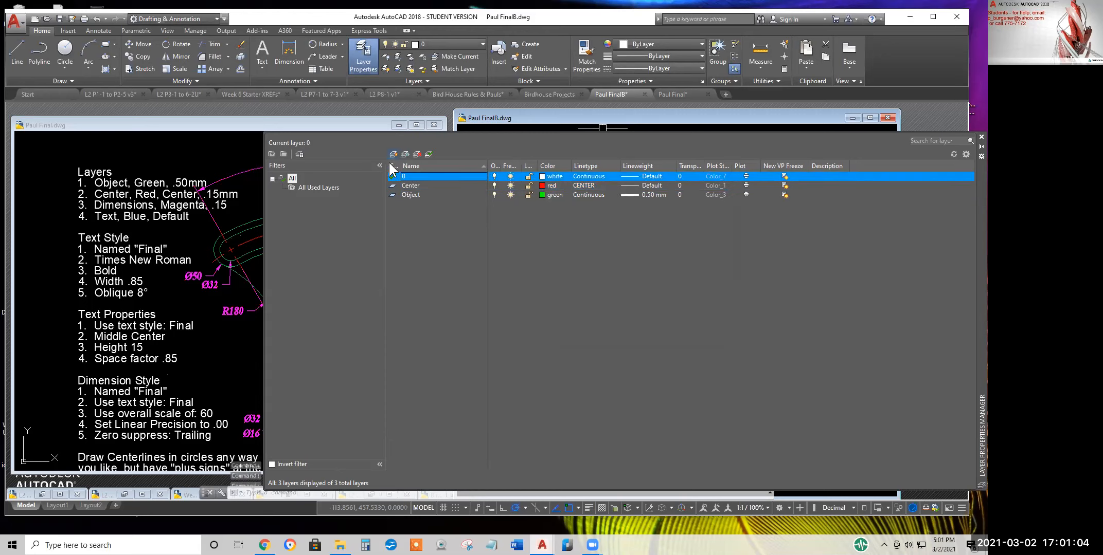
{"action": "left_click", "coordinate": [393, 154]}
{"action": "type", "text": "D"}
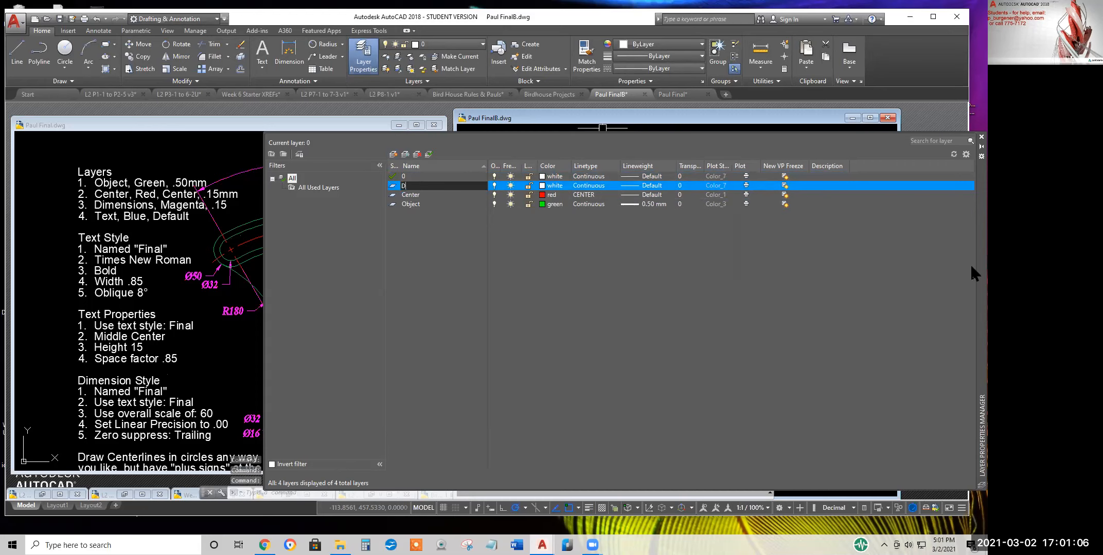
{"action": "type", "text": "imensions"}
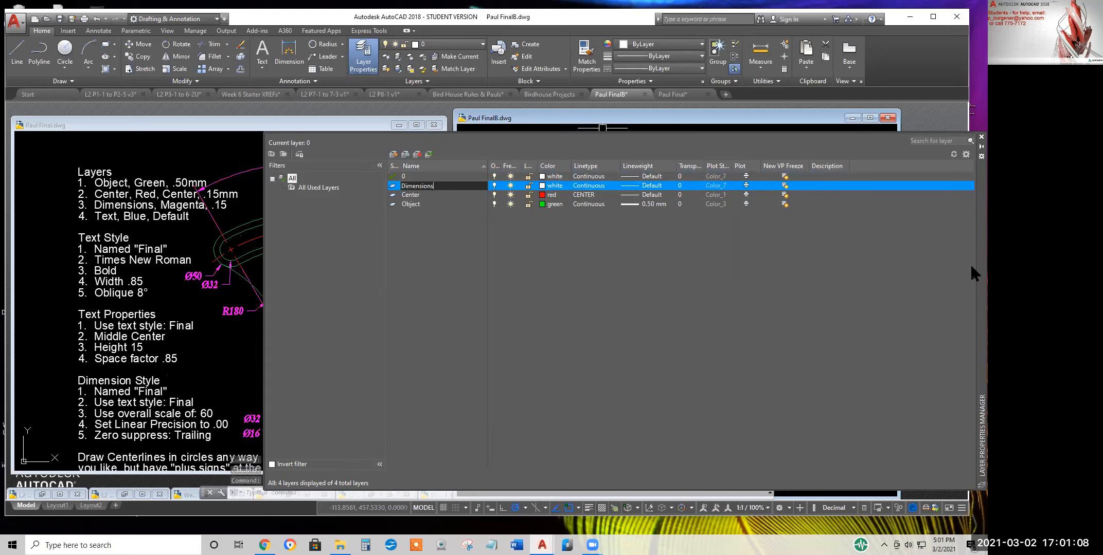
{"action": "left_click", "coordinate": [543, 185]}
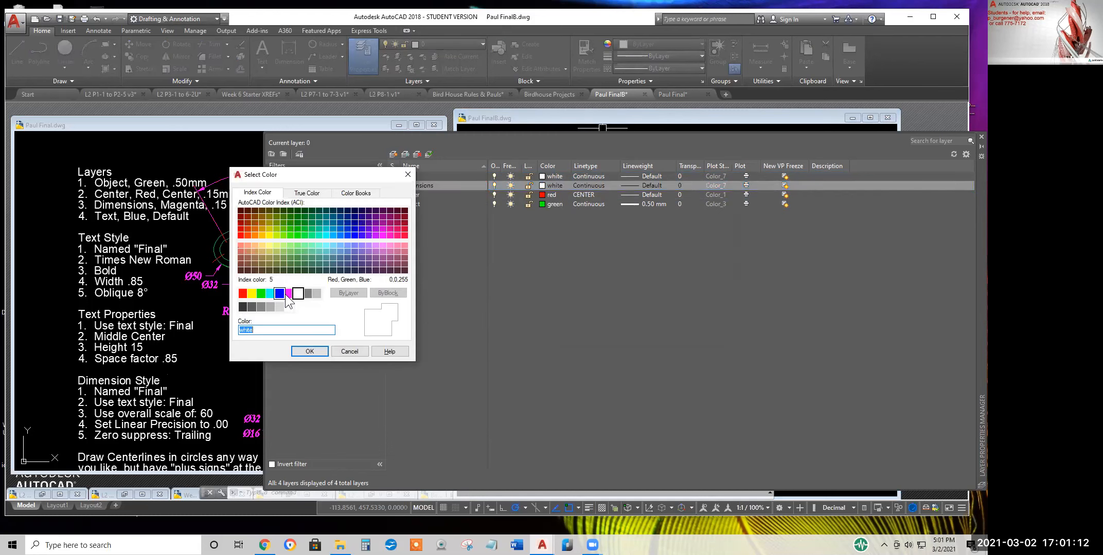
{"action": "left_click", "coordinate": [288, 294]}
{"action": "left_click", "coordinate": [311, 352]}
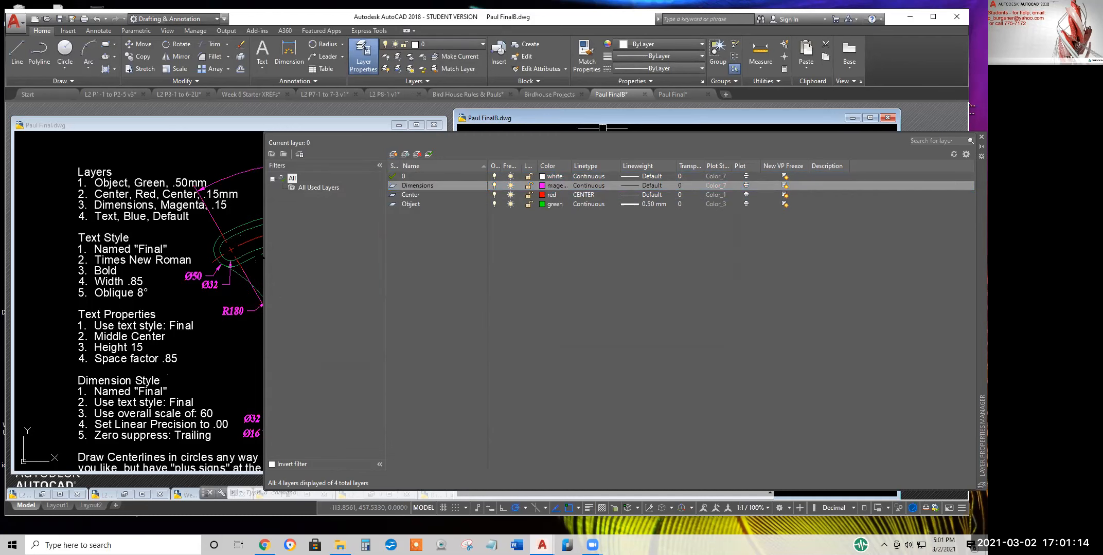
{"action": "left_click", "coordinate": [655, 186]}
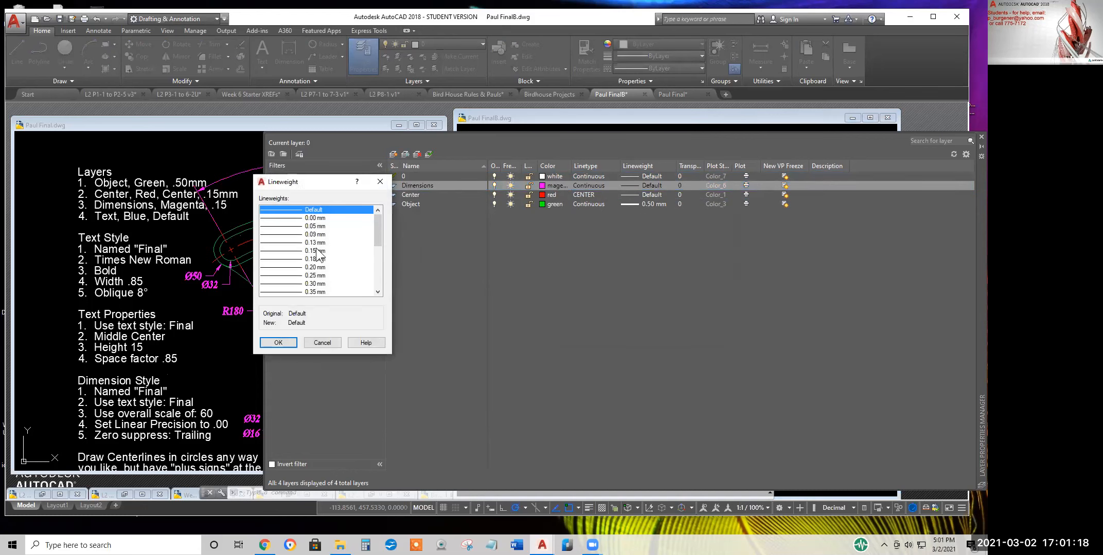
{"action": "left_click", "coordinate": [318, 251]}
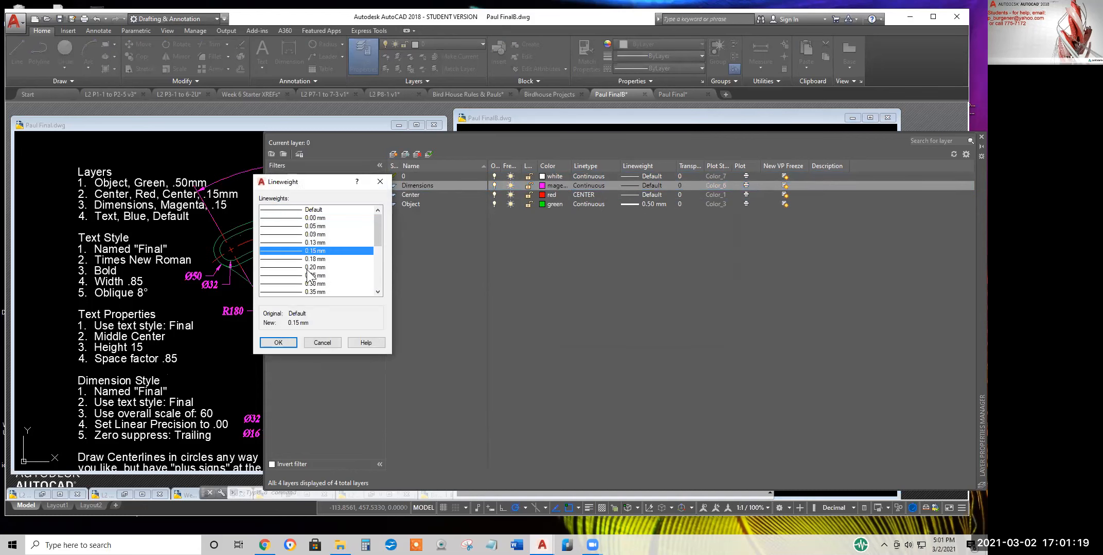
{"action": "left_click", "coordinate": [278, 343]}
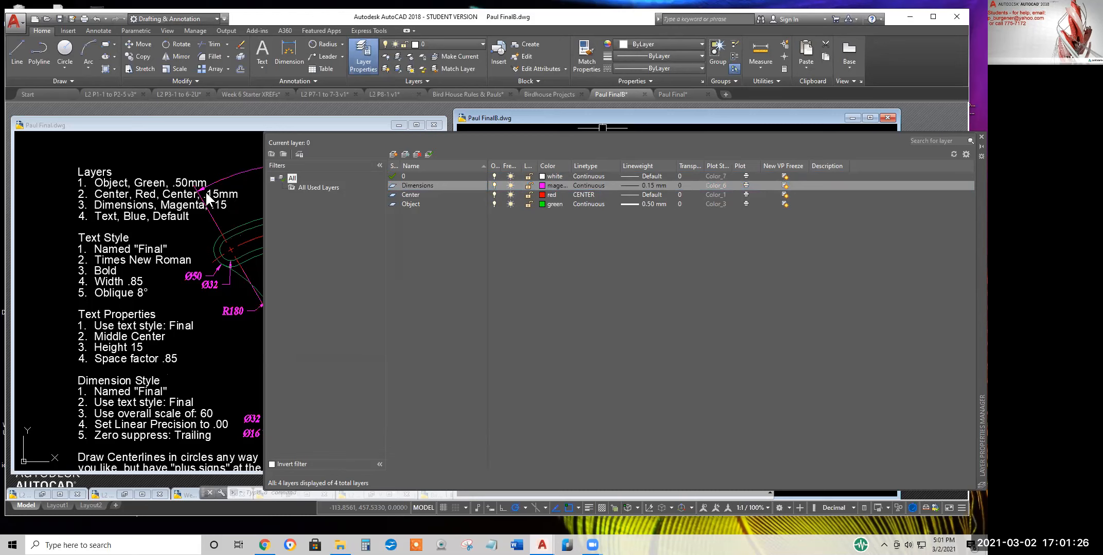
Change the Center layer's lineweight to 0.15 mm and reselect layer 0
{"action": "left_click", "coordinate": [655, 194]}
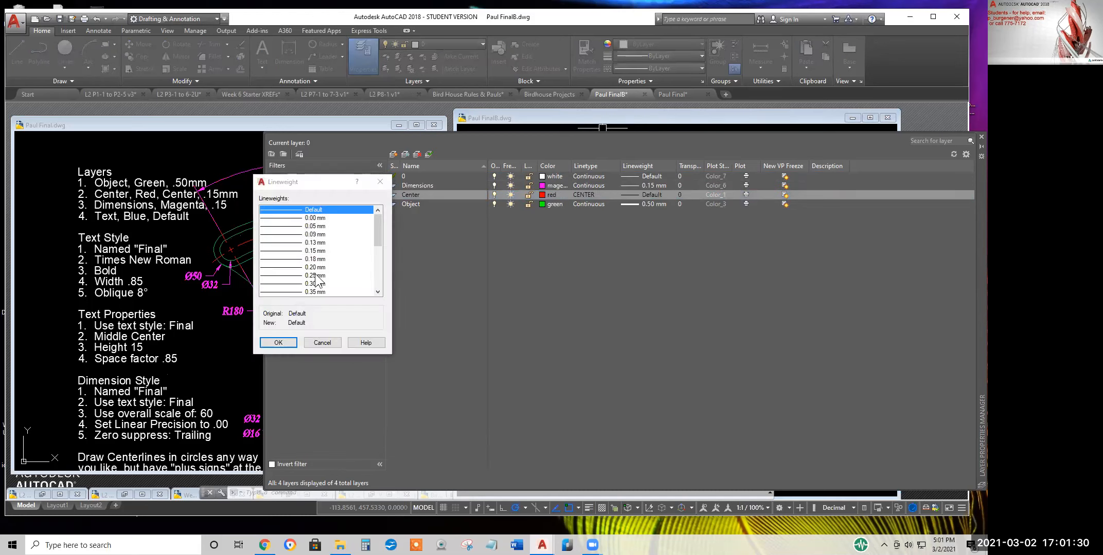
{"action": "left_click", "coordinate": [316, 251]}
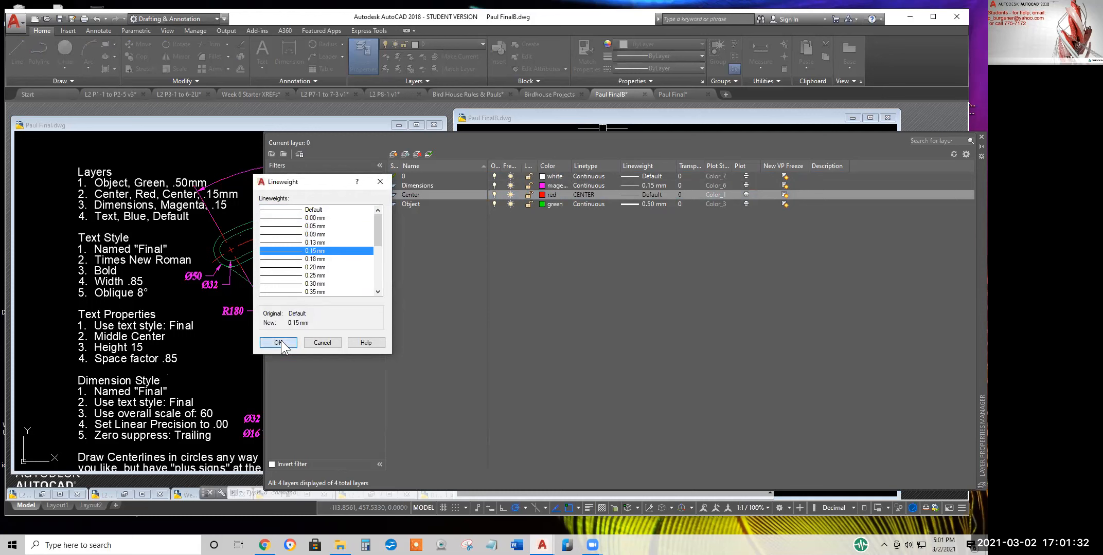
{"action": "left_click", "coordinate": [278, 343]}
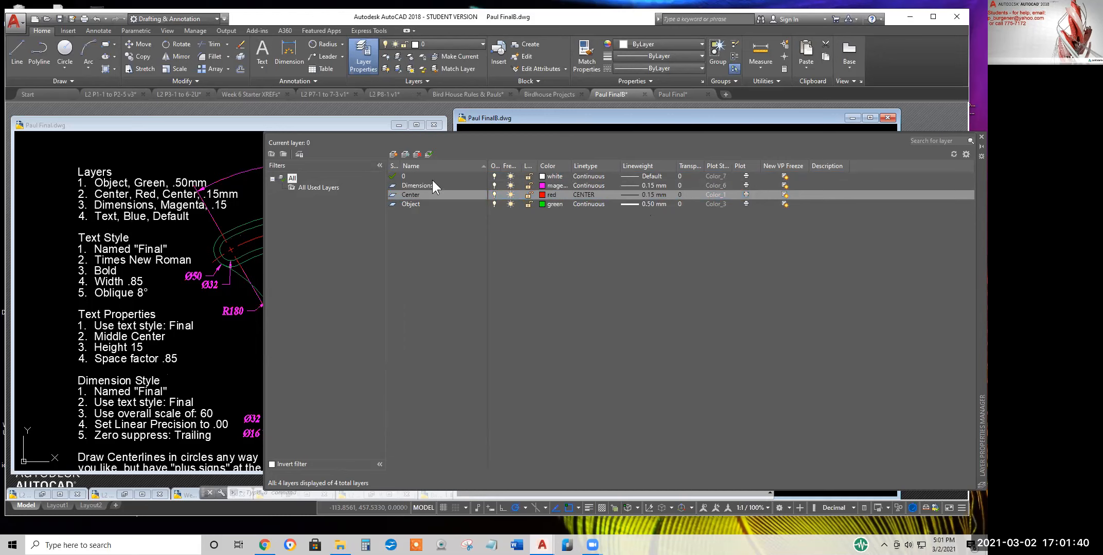
{"action": "left_click", "coordinate": [409, 176]}
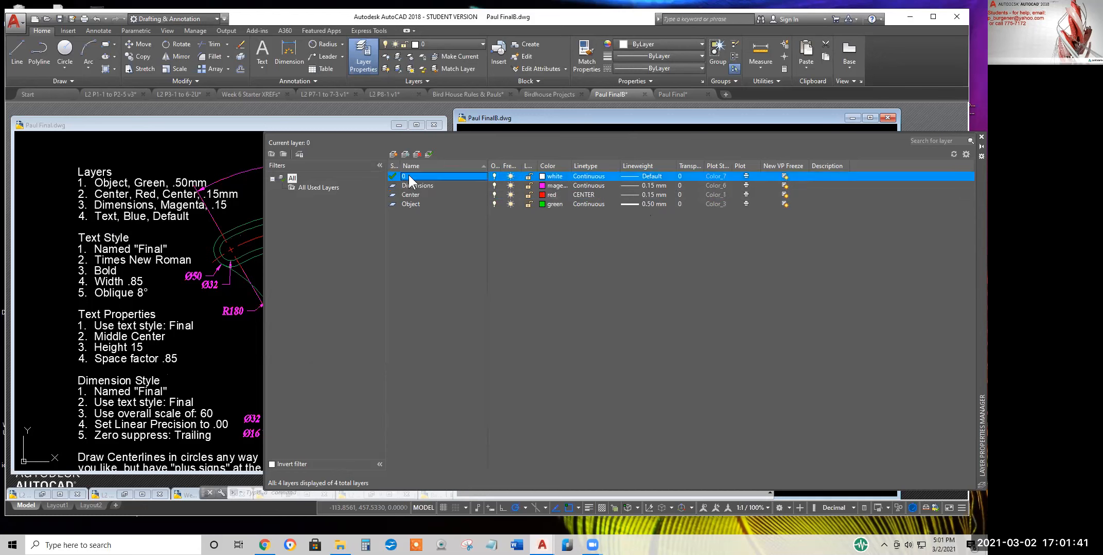
Create a new layer named Text, correcting the mistyped capital E
{"action": "left_click", "coordinate": [393, 153]}
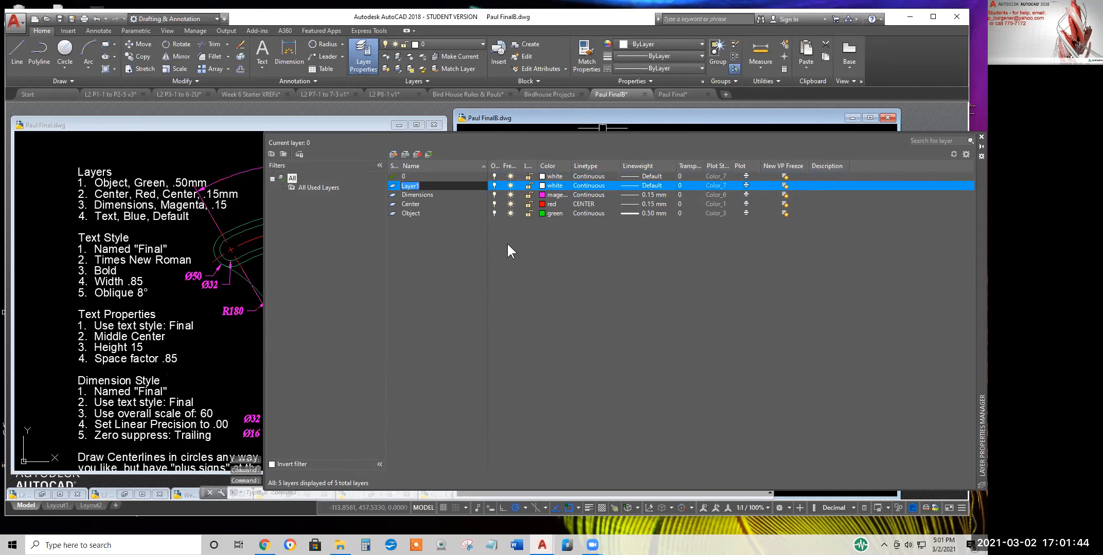
{"action": "type", "text": "TExt"}
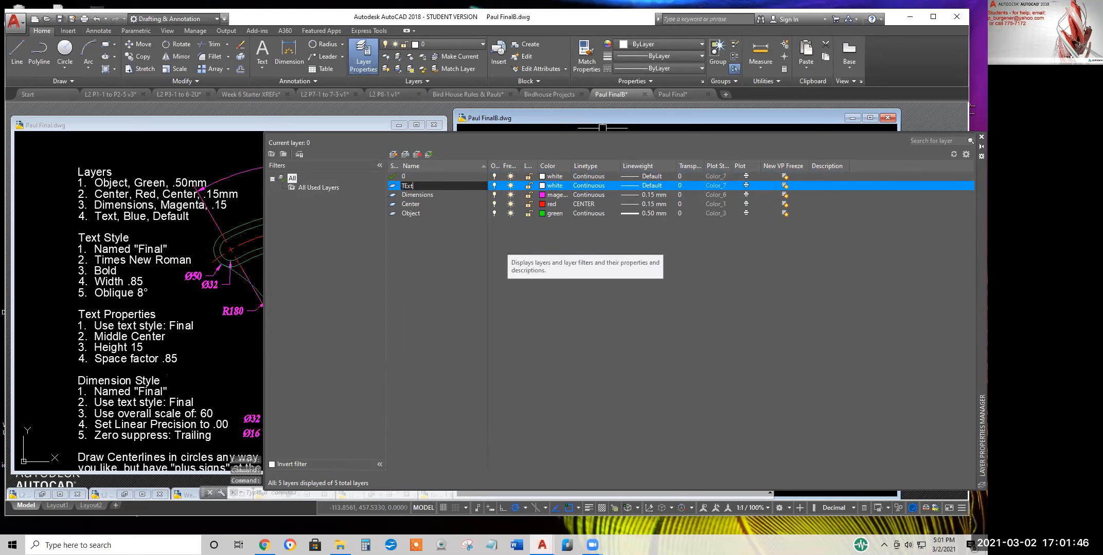
{"action": "left_click", "coordinate": [407, 186]}
{"action": "key", "text": "Delete"}
{"action": "type", "text": "e"}
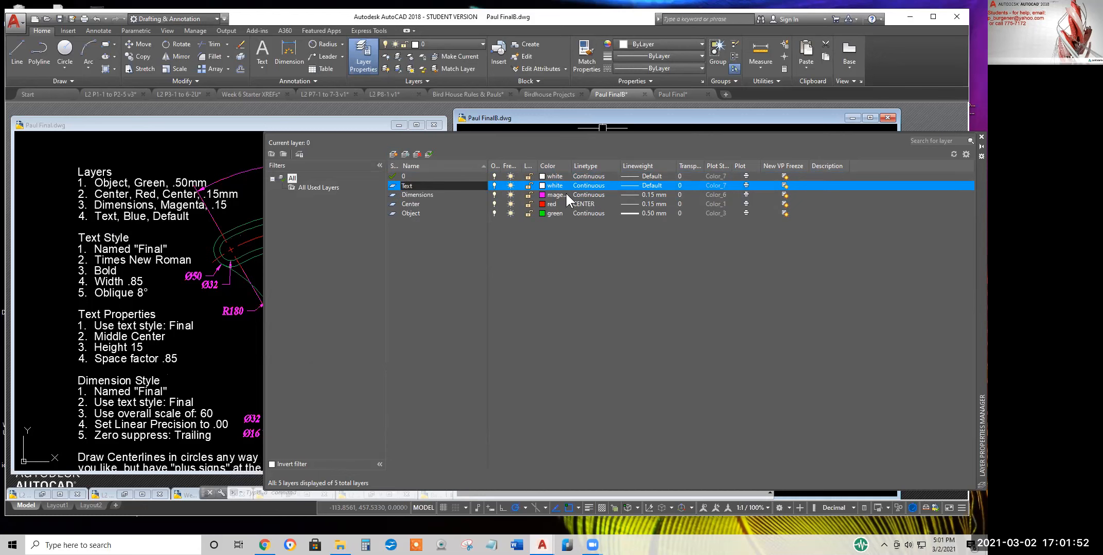
Pick blue as the Text layer's colour and view it in the True Color picker
{"action": "left_click", "coordinate": [552, 185]}
{"action": "left_click", "coordinate": [279, 296]}
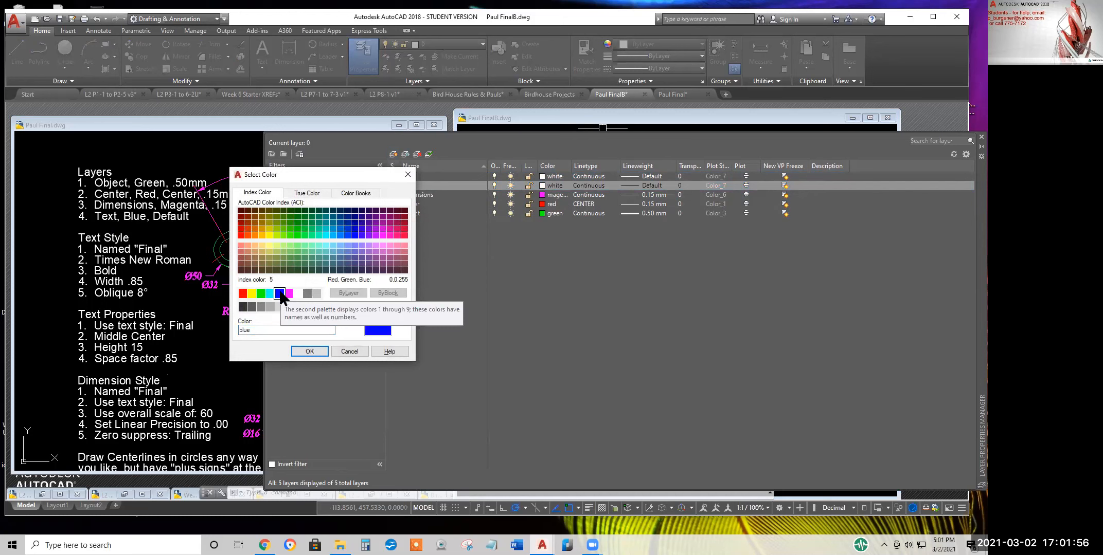
{"action": "double_click", "coordinate": [251, 331]}
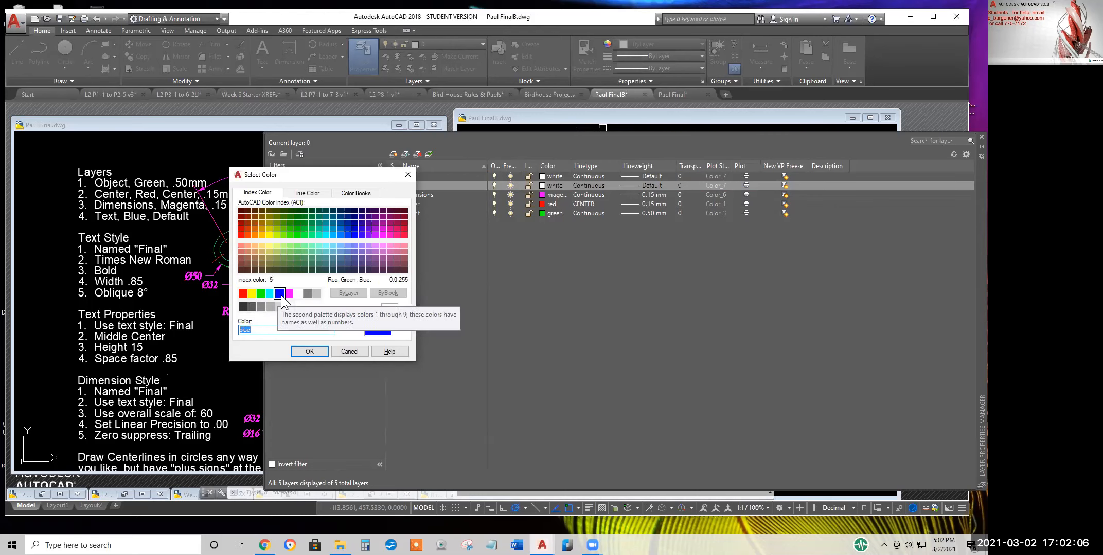
{"action": "left_click", "coordinate": [252, 330]}
{"action": "double_click", "coordinate": [252, 330]}
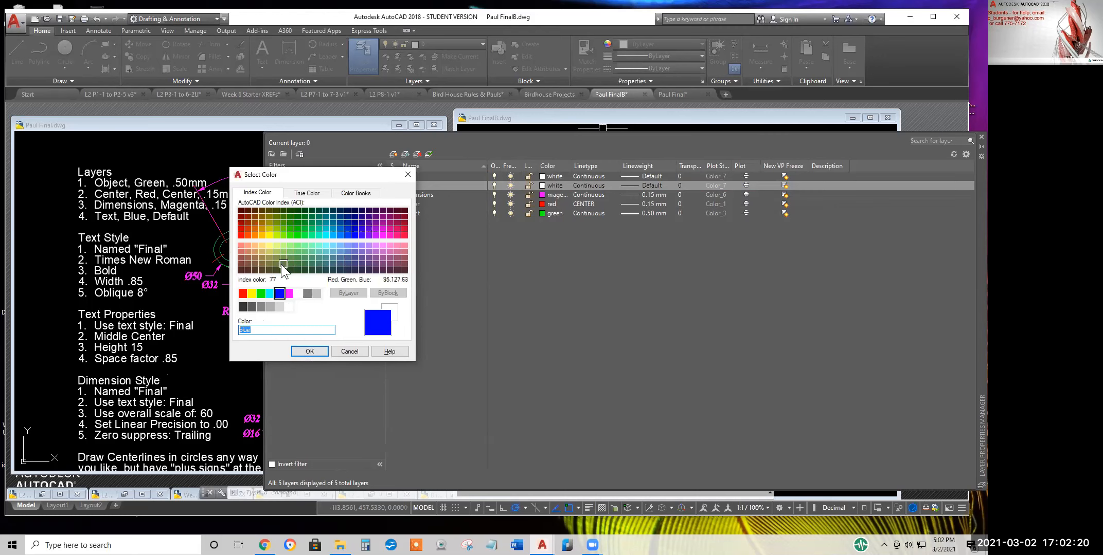
{"action": "left_click", "coordinate": [317, 192]}
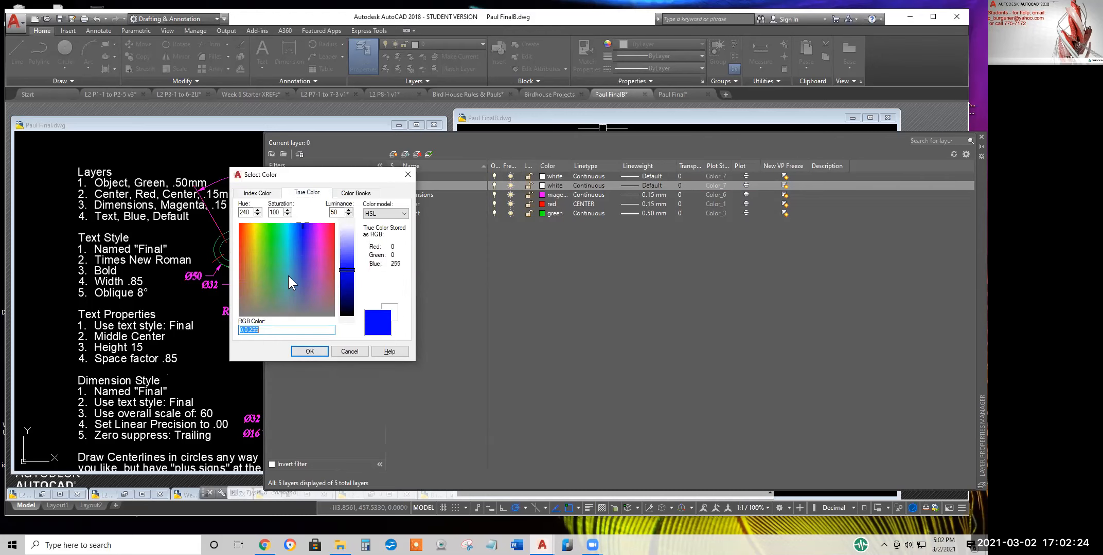
Sample shades in the True Color picker and browse Color Books before returning to Index Color
{"action": "left_click_drag", "start_coordinate": [290, 274], "coordinate": [275, 263]}
{"action": "left_click", "coordinate": [255, 267]}
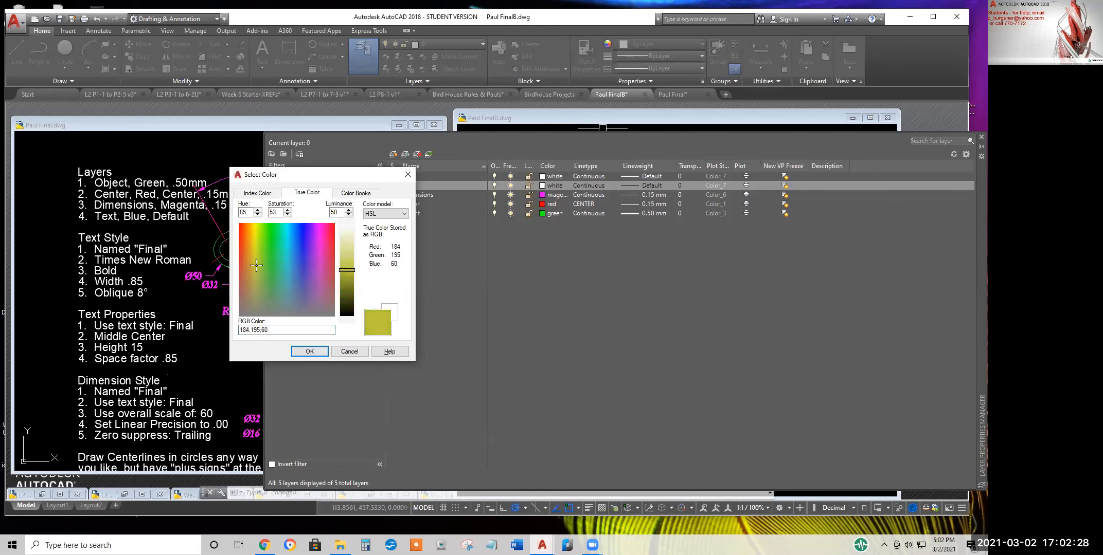
{"action": "left_click", "coordinate": [291, 297]}
{"action": "left_click_drag", "start_coordinate": [316, 252], "coordinate": [316, 244]}
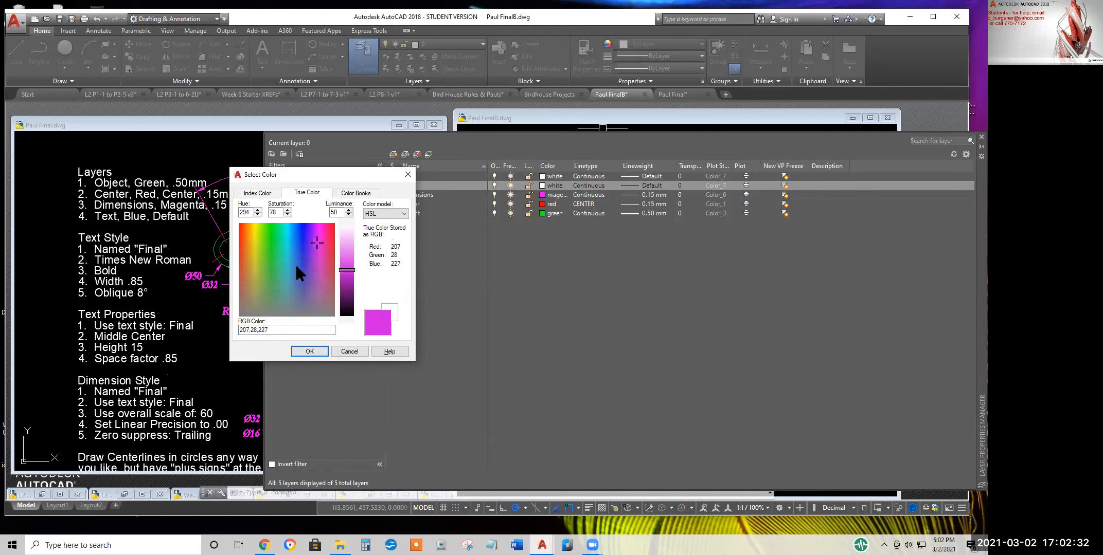
{"action": "left_click", "coordinate": [356, 191]}
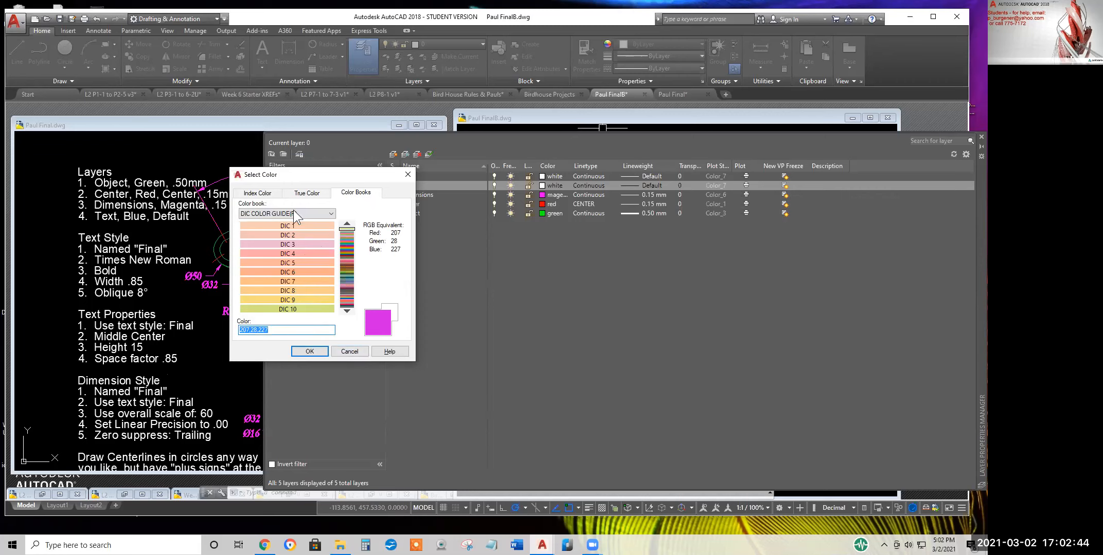
{"action": "left_click", "coordinate": [257, 192]}
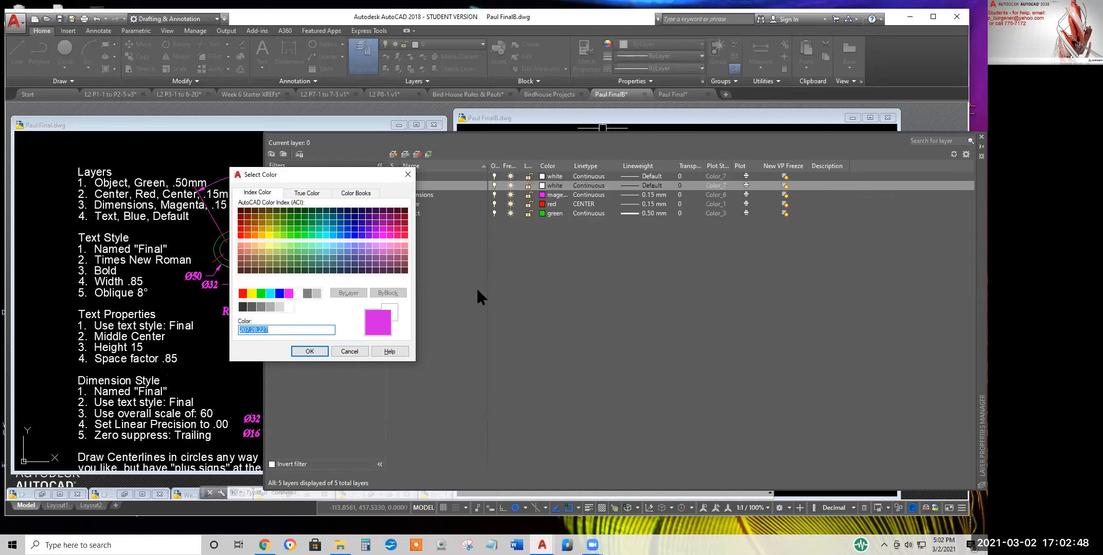
Confirm blue for the Text layer and close the Layer Properties Manager
{"action": "left_click", "coordinate": [279, 293]}
{"action": "left_click", "coordinate": [310, 352]}
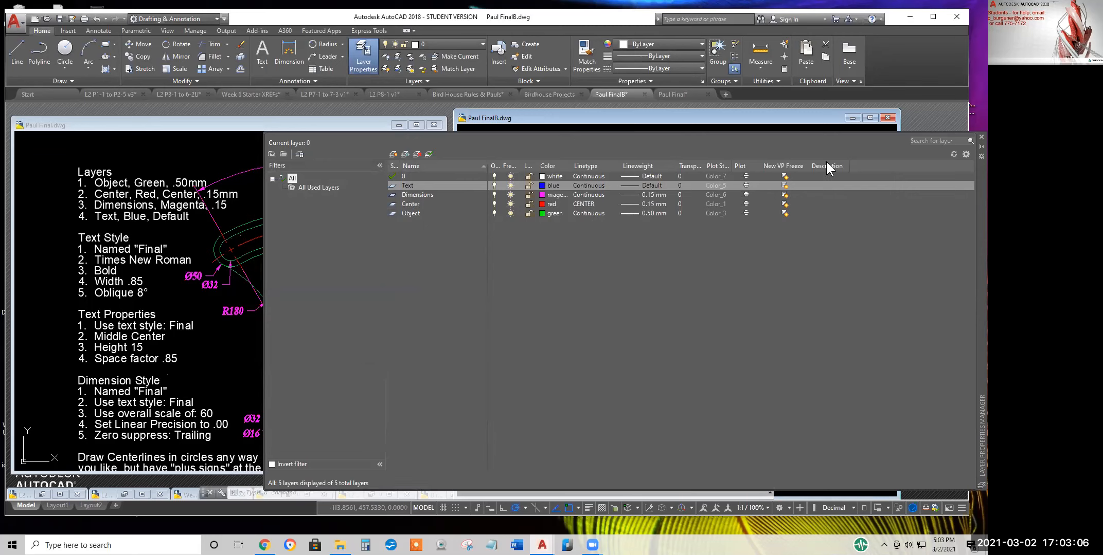
{"action": "left_click", "coordinate": [972, 136]}
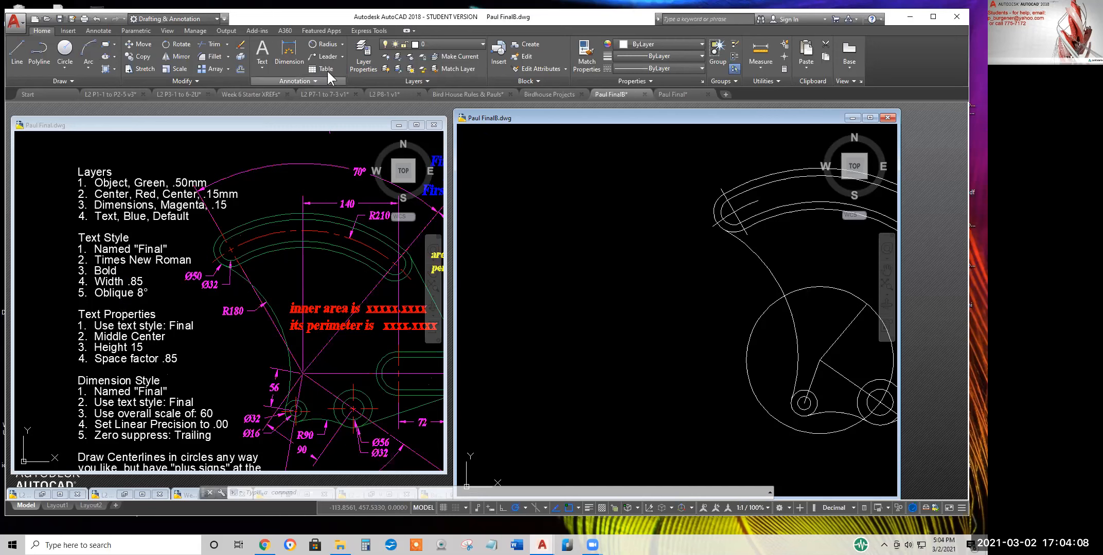
Expand the Home tab's Annotation panel slide-out to view the Standard style settings
{"action": "left_click", "coordinate": [297, 83]}
{"action": "left_click", "coordinate": [291, 80]}
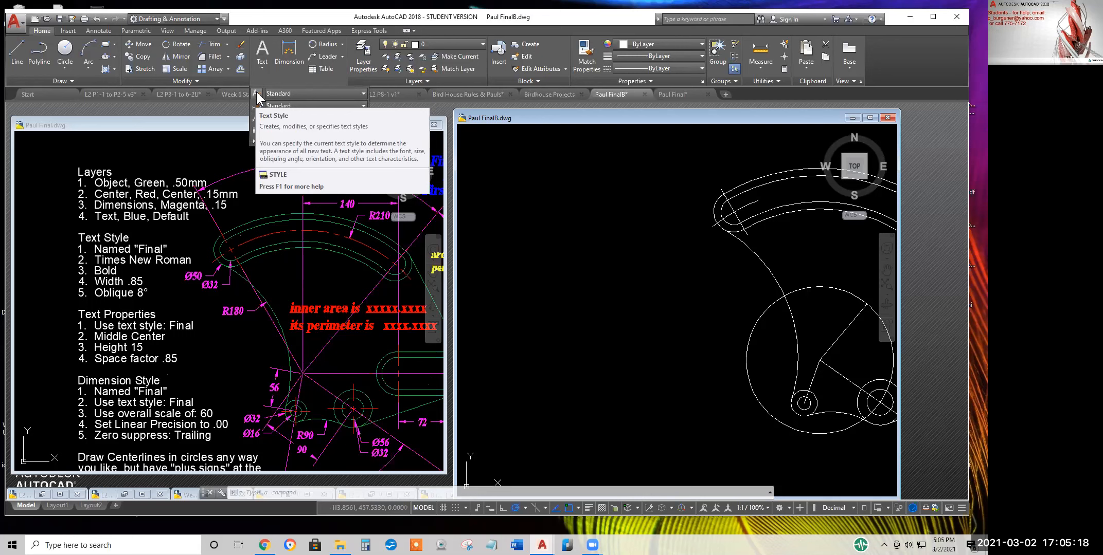
Add a text style named Final in the Text Style dialog and set it current
{"action": "left_click", "coordinate": [256, 91]}
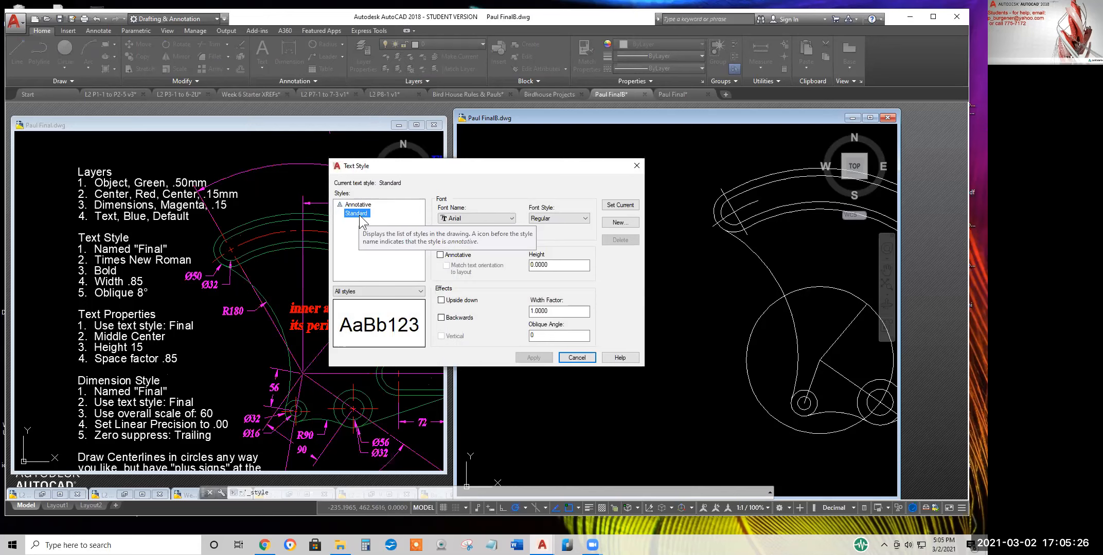
{"action": "left_click", "coordinate": [620, 225]}
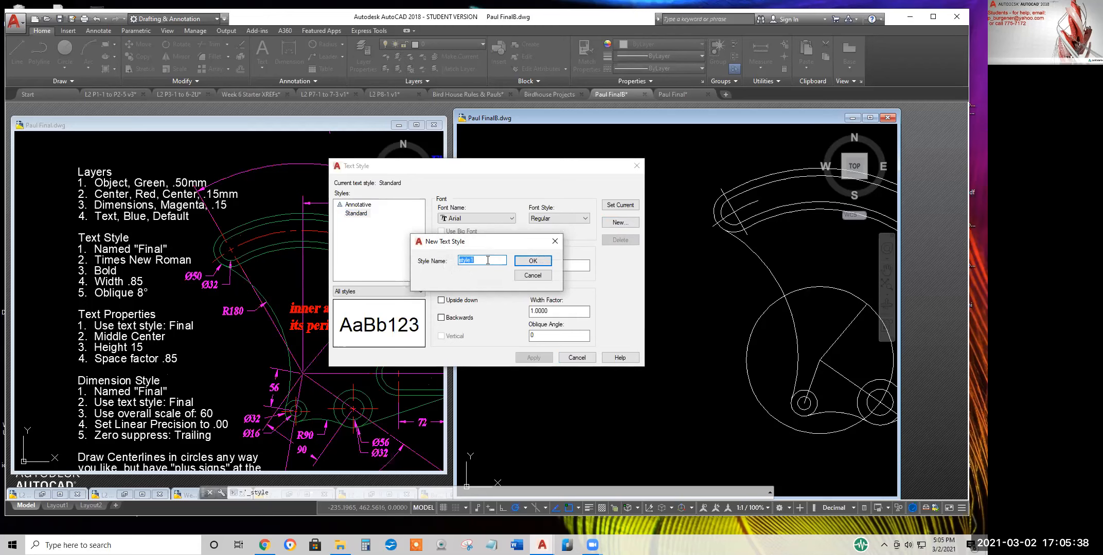
{"action": "type", "text": "Final"}
{"action": "left_click", "coordinate": [548, 262]}
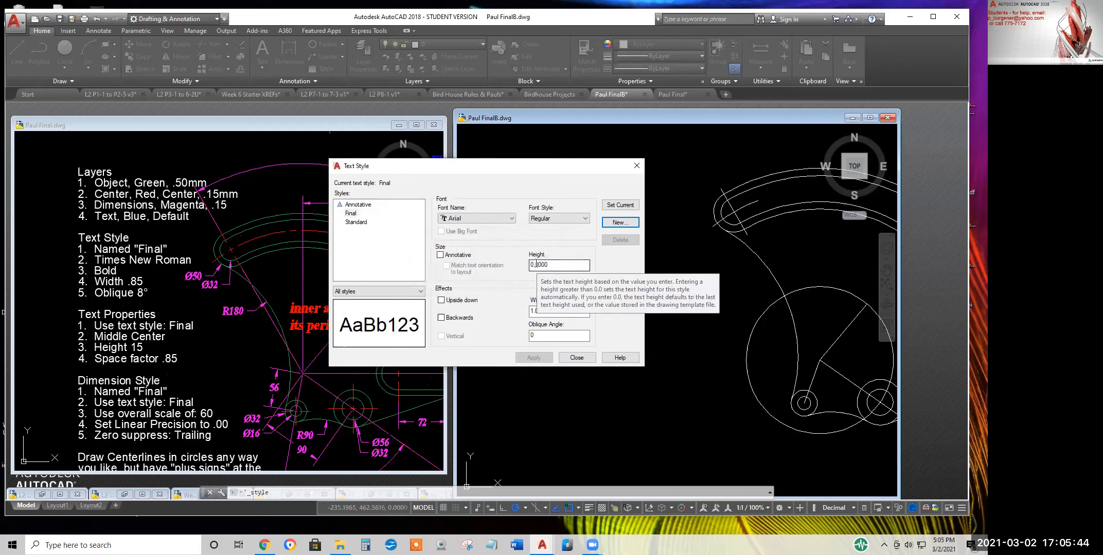
{"action": "left_click", "coordinate": [542, 210]}
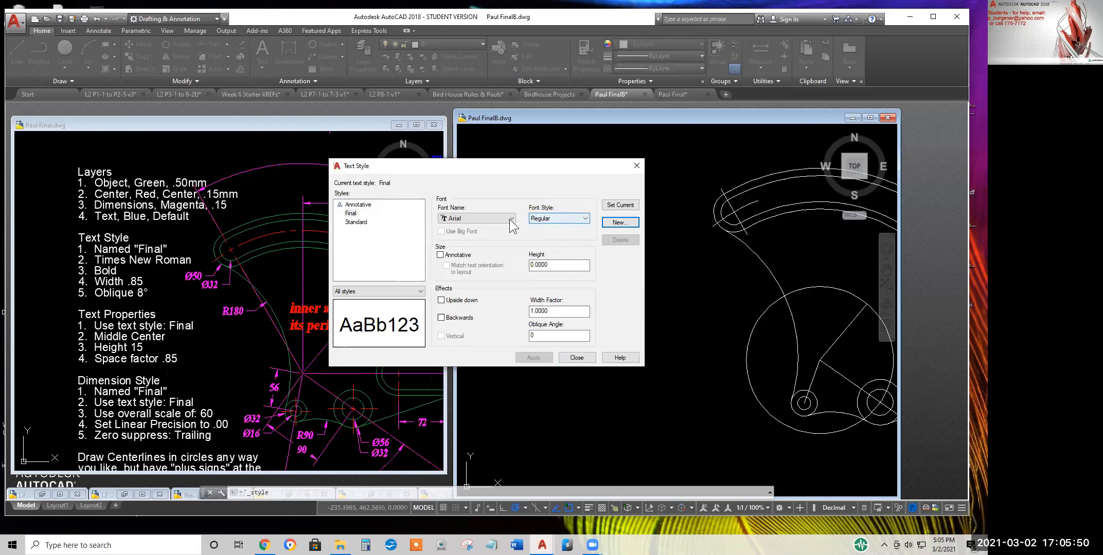
Change the Final style's font to Times New Roman
{"action": "left_click", "coordinate": [512, 218]}
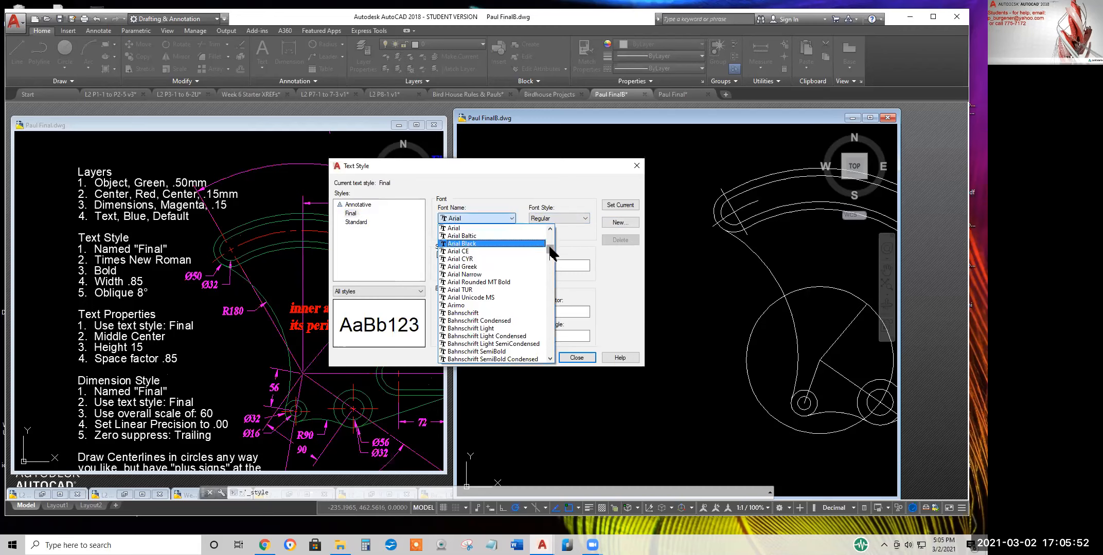
{"action": "left_click_drag", "start_coordinate": [550, 248], "coordinate": [549, 343]}
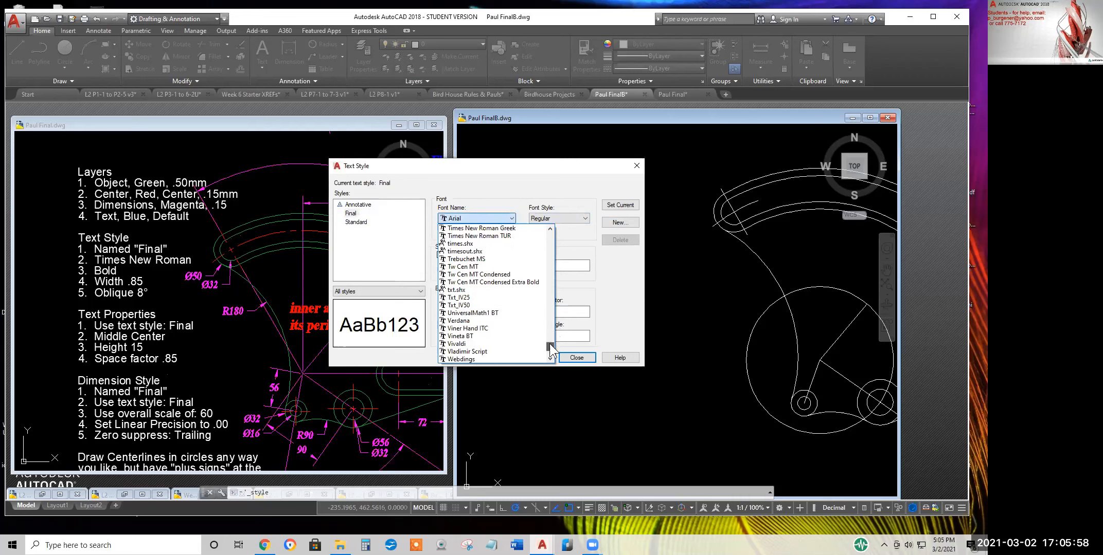
{"action": "scroll", "coordinate": [489, 277], "scroll_direction": "up", "scroll_amount": 2}
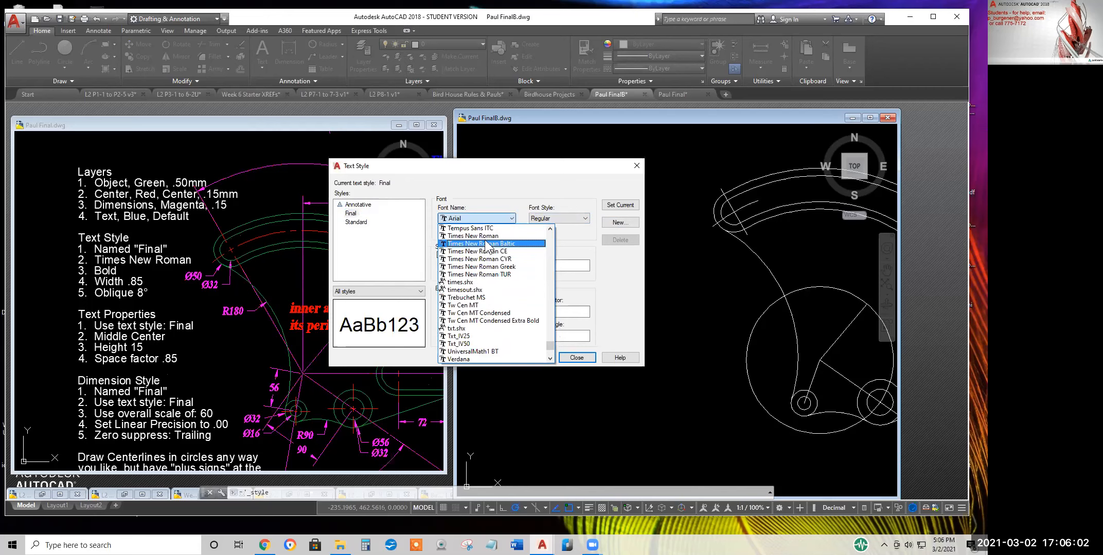
{"action": "left_click", "coordinate": [460, 236]}
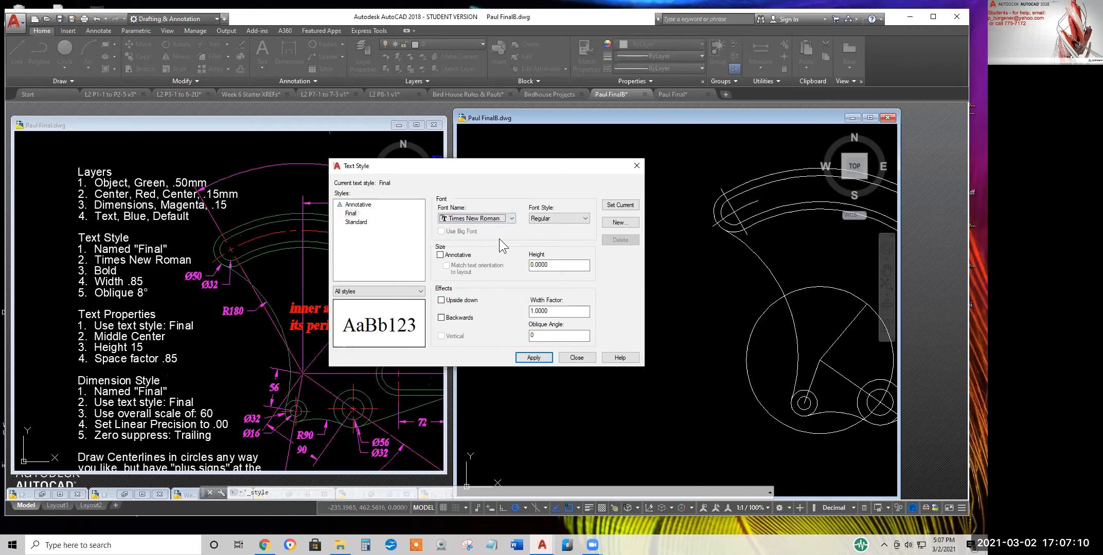
Make the Final style Bold and select its height value
{"action": "left_click", "coordinate": [565, 217]}
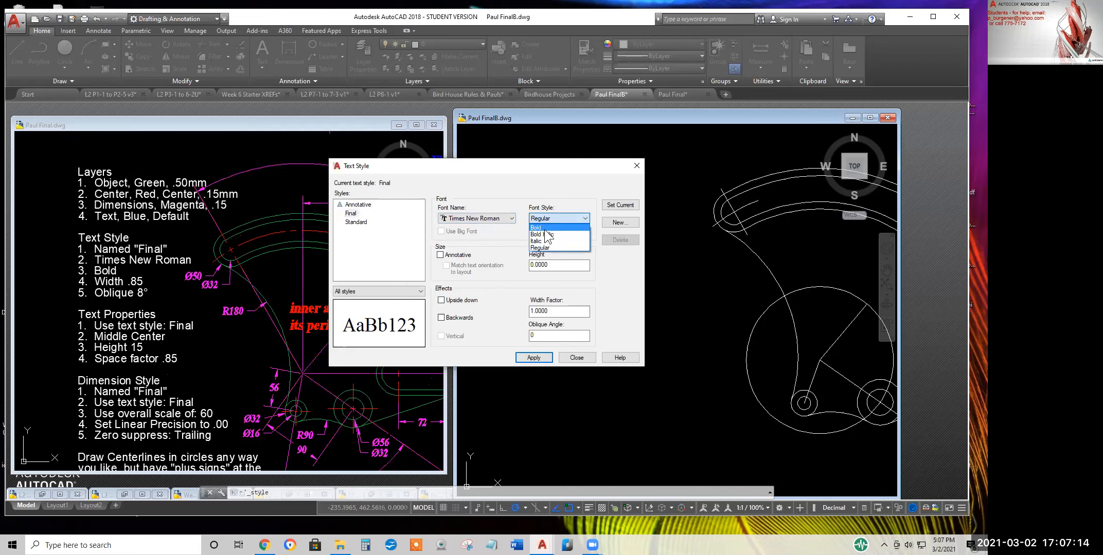
{"action": "left_click", "coordinate": [545, 229]}
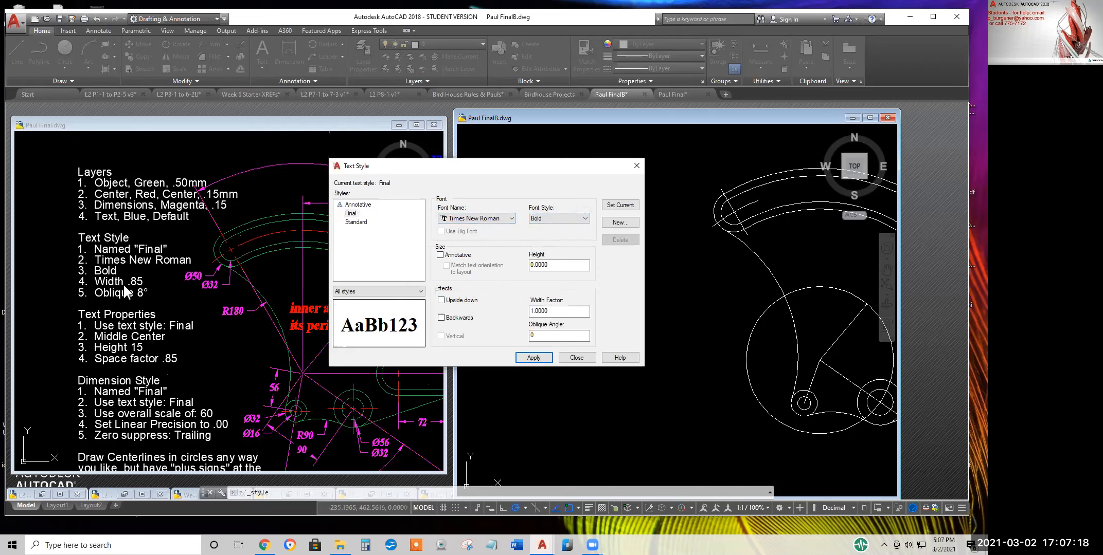
{"action": "double_click", "coordinate": [546, 266]}
{"action": "double_click", "coordinate": [542, 265]}
{"action": "left_click_drag", "start_coordinate": [548, 265], "coordinate": [507, 266]}
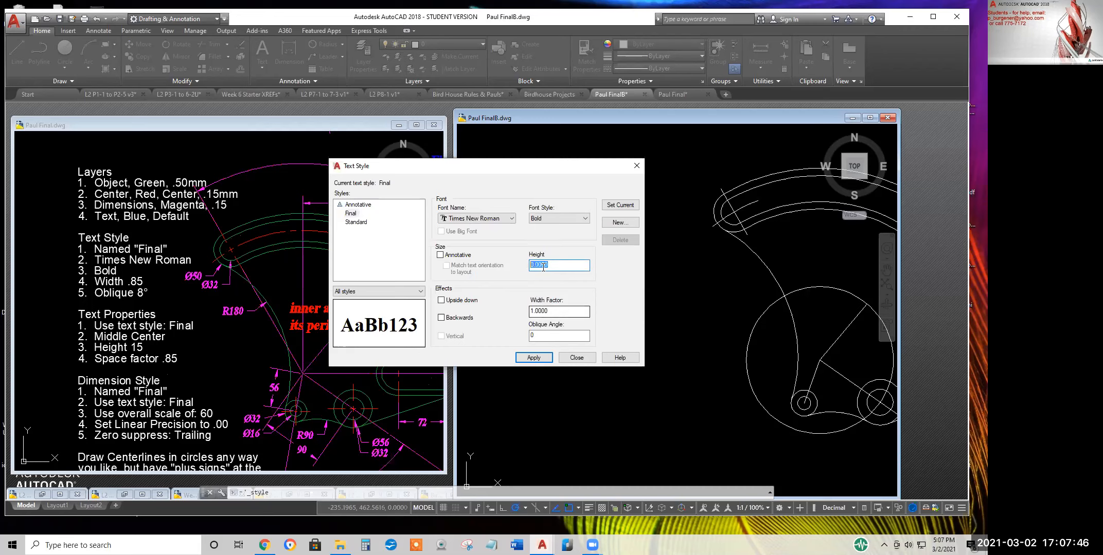
Set width factor 0.85 and oblique angle 8, then make Final current and save the changes
{"action": "double_click", "coordinate": [558, 311]}
{"action": "type", "text": ".85"}
{"action": "key", "text": "Return"}
{"action": "key", "text": "Tab"}
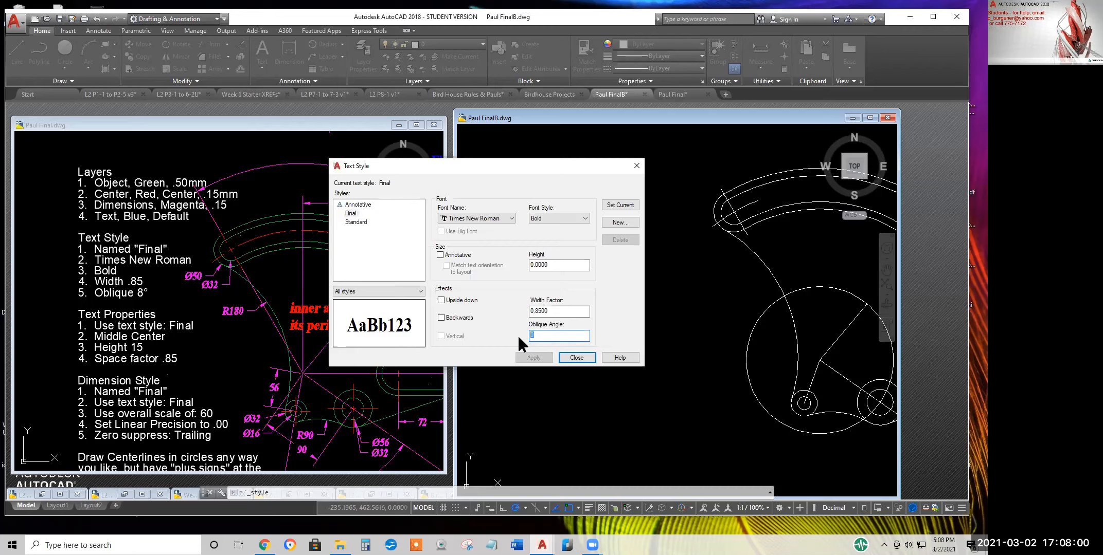
{"action": "type", "text": "8"}
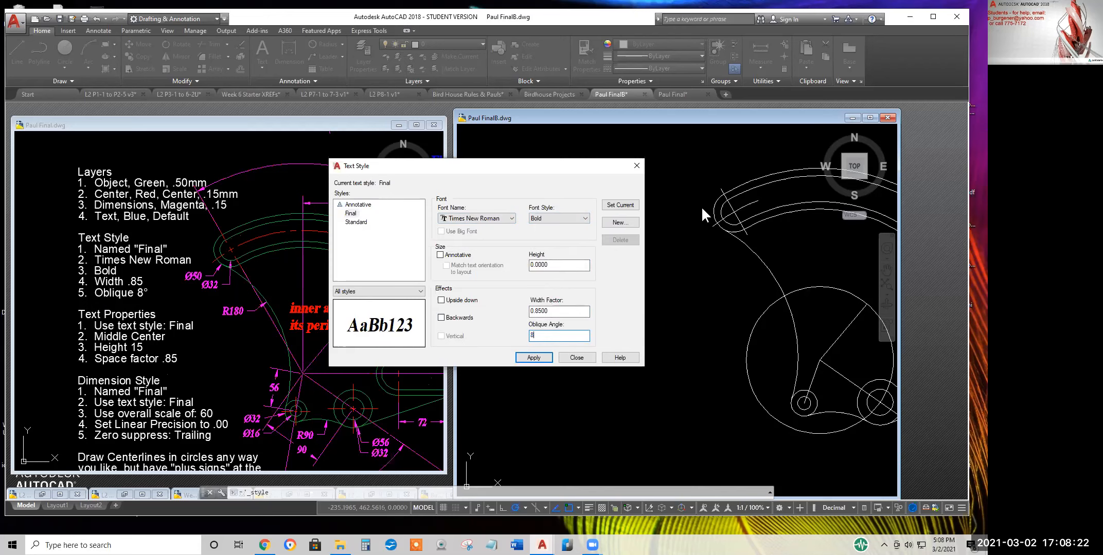
{"action": "left_click", "coordinate": [620, 207]}
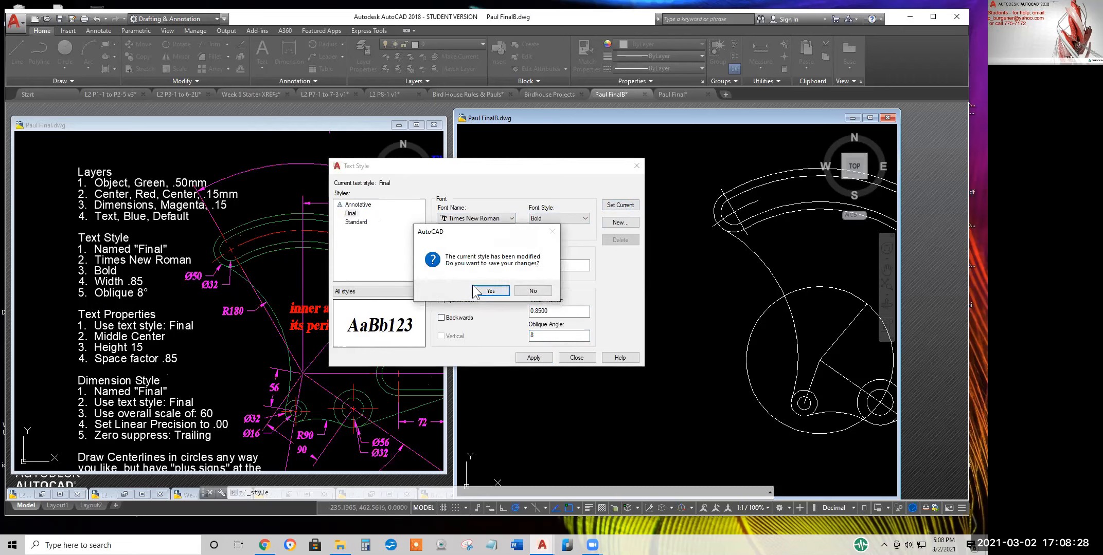
{"action": "left_click", "coordinate": [490, 291]}
{"action": "left_click", "coordinate": [578, 359]}
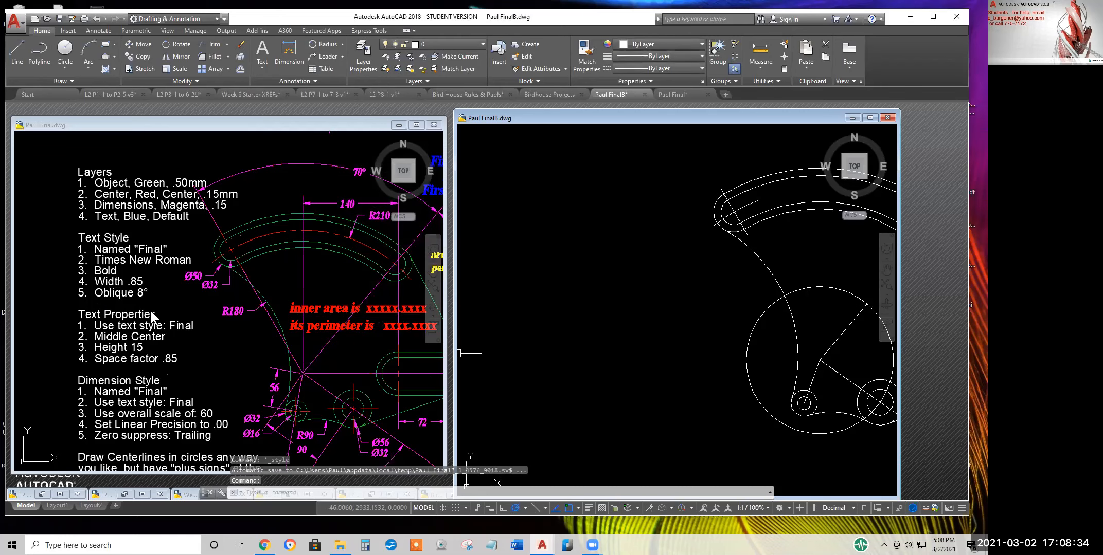
Pick Text from the Home ribbon's layer list to make it the current layer
{"action": "middle_click_drag", "start_coordinate": [681, 293], "coordinate": [417, 335]}
{"action": "mouse_move", "coordinate": [747, 281]}
{"action": "middle_mouse_down"}
{"action": "mouse_move", "coordinate": [669, 317]}
{"action": "mouse_move", "coordinate": [691, 343]}
{"action": "middle_mouse_up"}
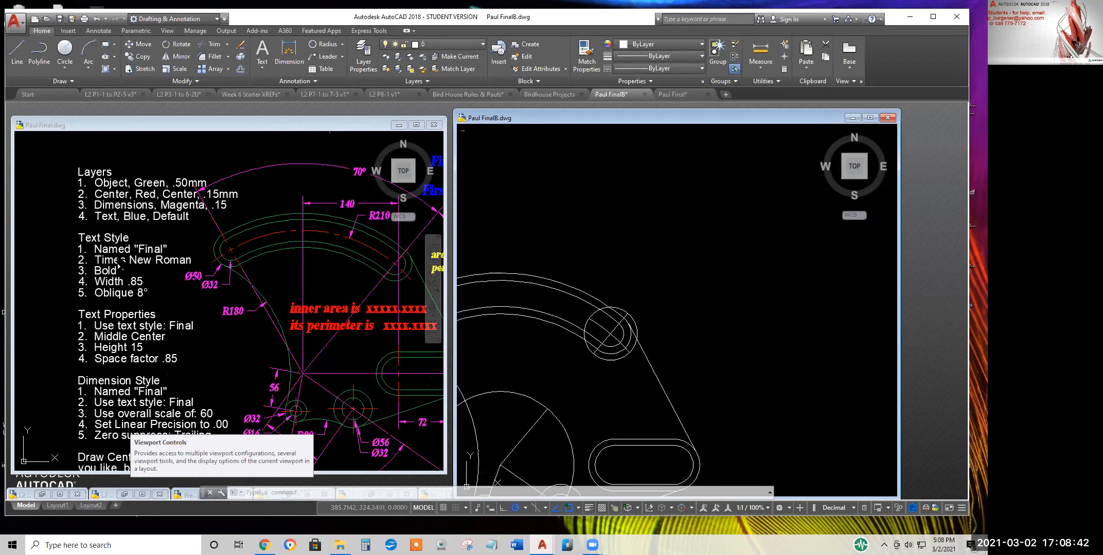
{"action": "left_click", "coordinate": [457, 44]}
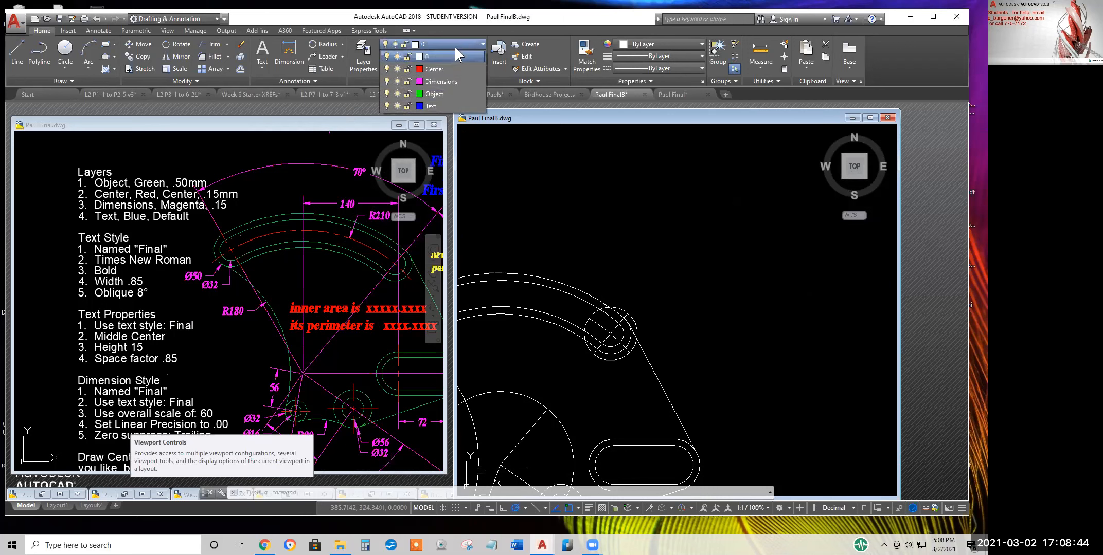
{"action": "left_click", "coordinate": [430, 105]}
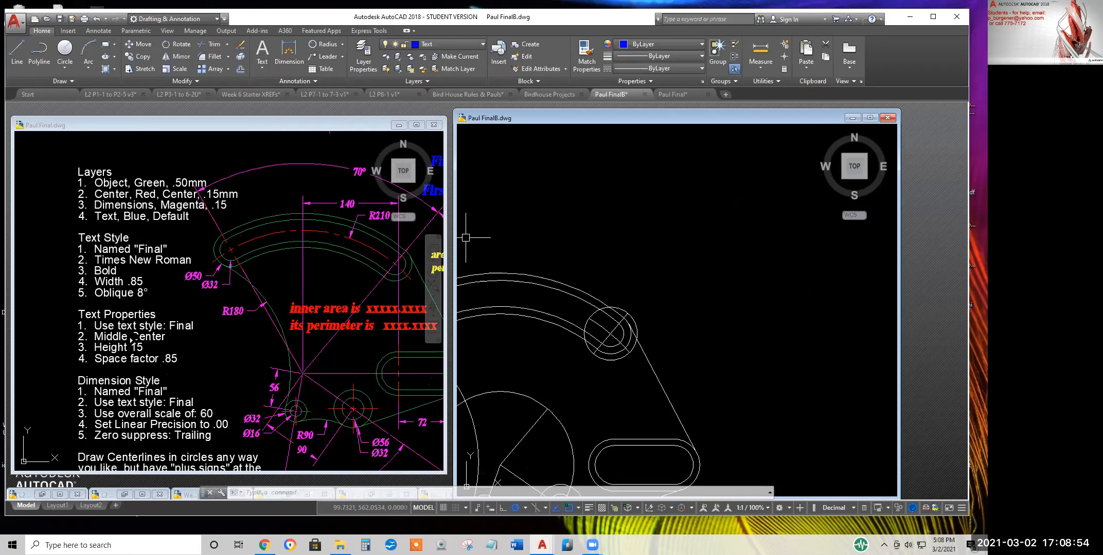
{"action": "left_click", "coordinate": [261, 47]}
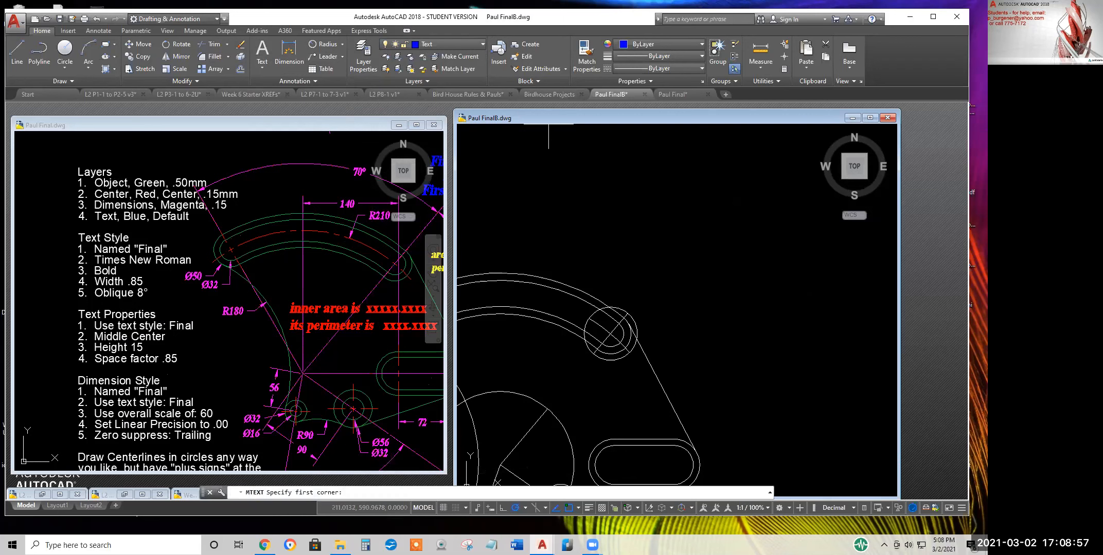
{"action": "left_click", "coordinate": [556, 173]}
{"action": "right_click", "coordinate": [556, 189]}
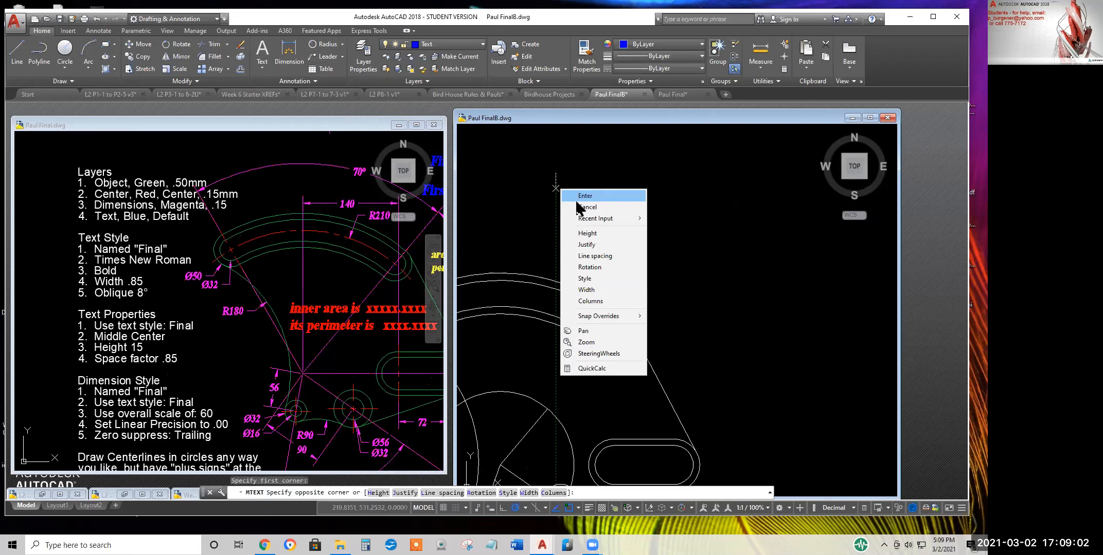
{"action": "left_click", "coordinate": [587, 233]}
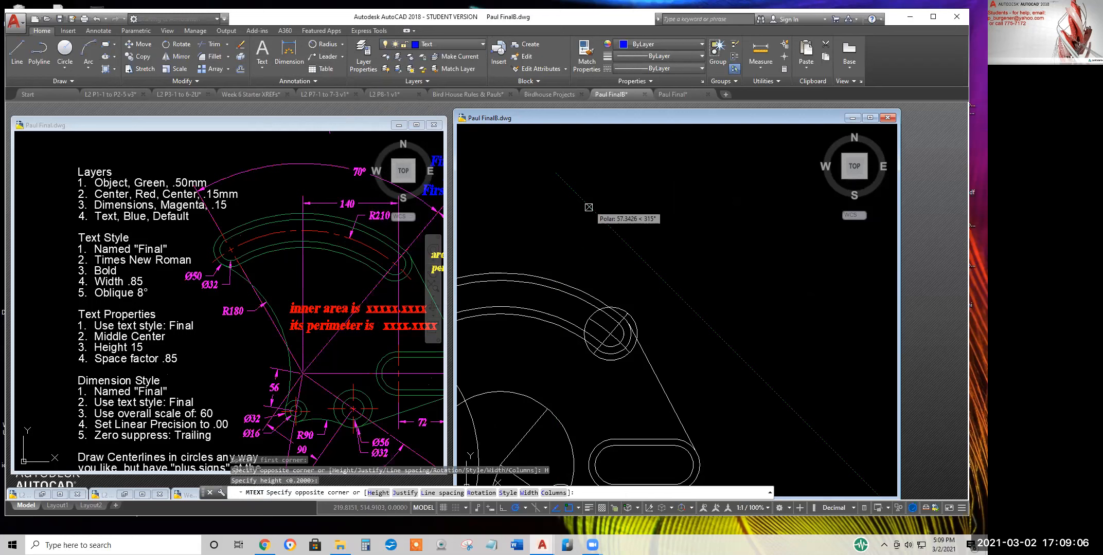
{"action": "right_click", "coordinate": [621, 218]}
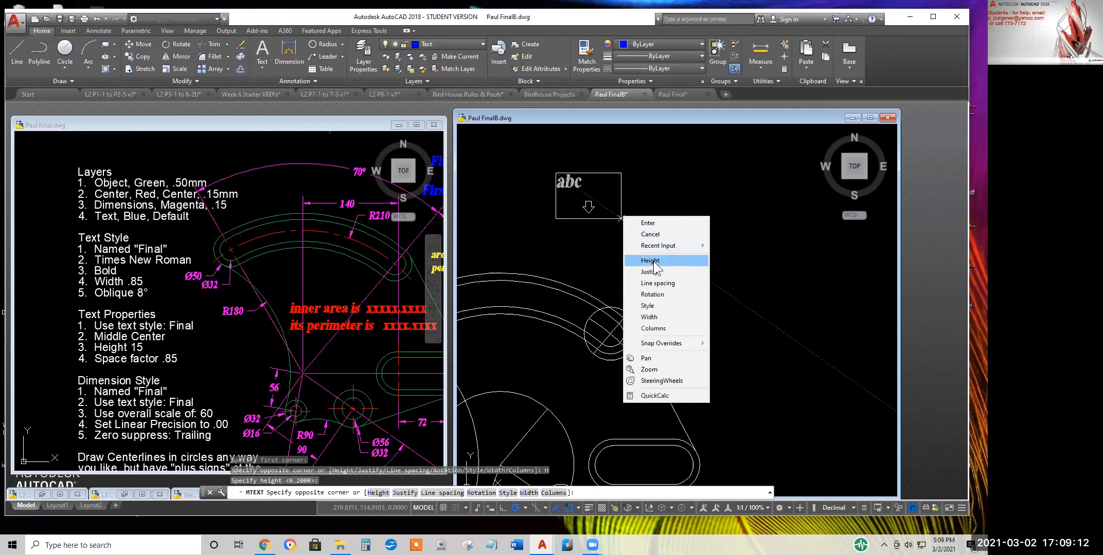
{"action": "left_click", "coordinate": [652, 261]}
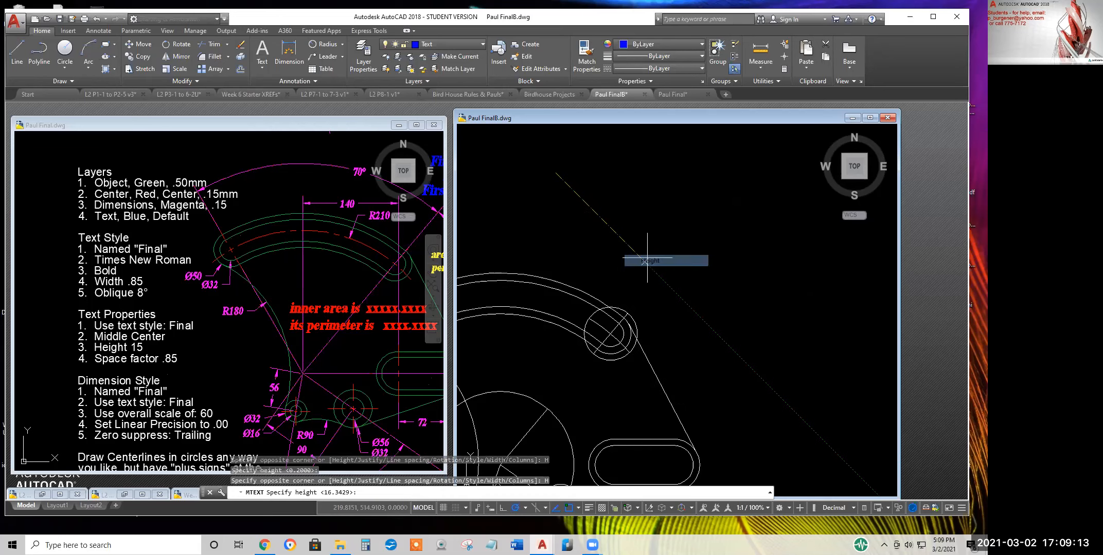
{"action": "left_click", "coordinate": [556, 185]}
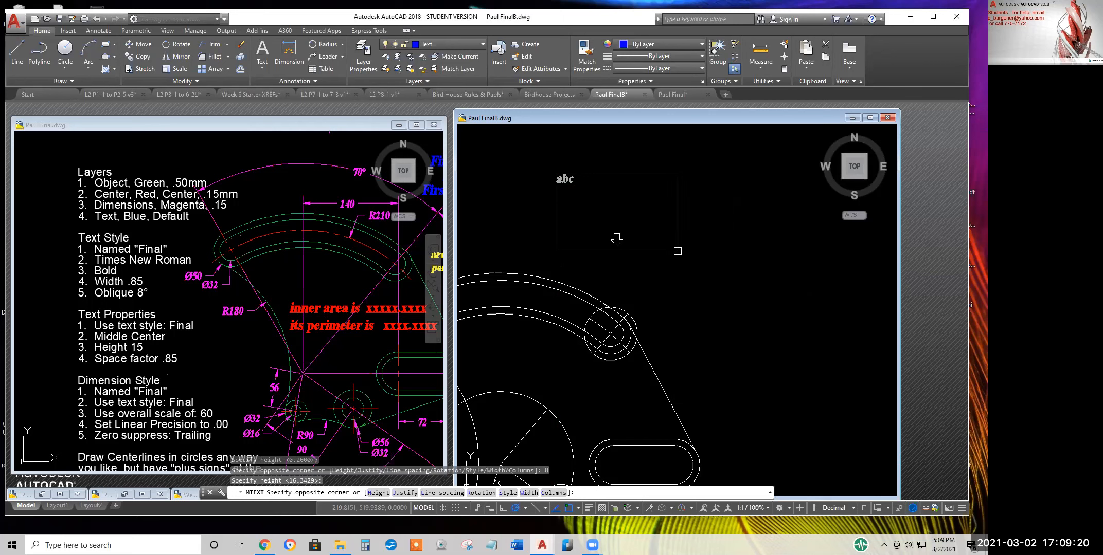
{"action": "left_click", "coordinate": [677, 251]}
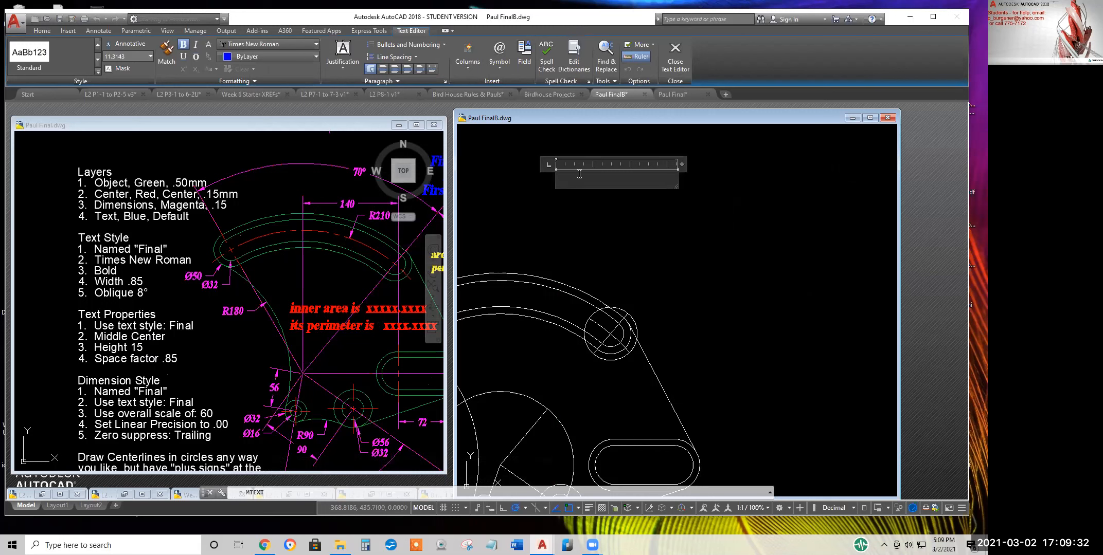
{"action": "key", "text": "Escape"}
{"action": "key", "text": "Escape"}
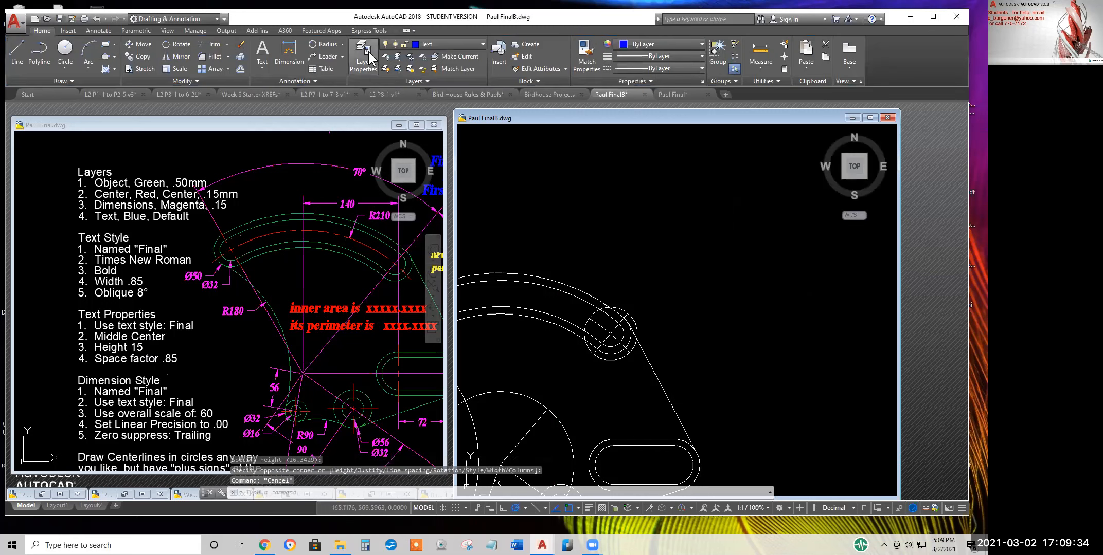
Start multiline text at its first corner with a text height of 15
{"action": "left_click", "coordinate": [262, 49]}
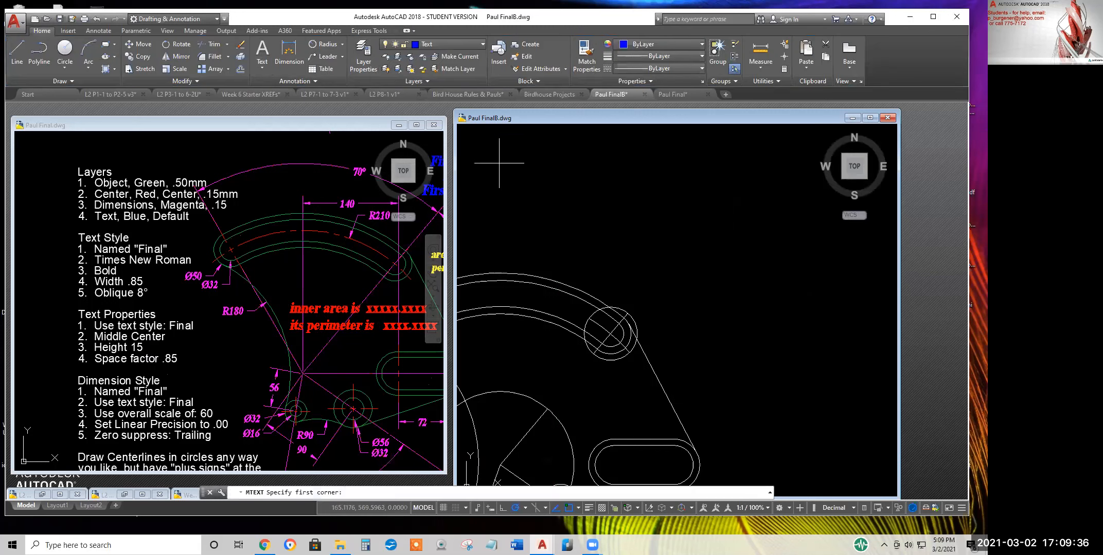
{"action": "left_click", "coordinate": [556, 167]}
{"action": "right_click", "coordinate": [621, 193]}
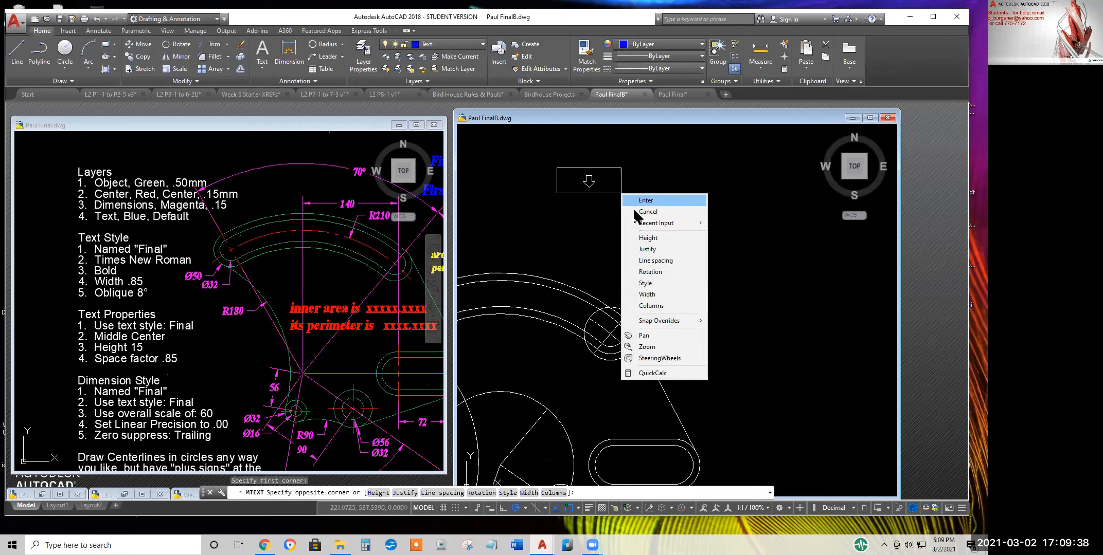
{"action": "left_click", "coordinate": [647, 238]}
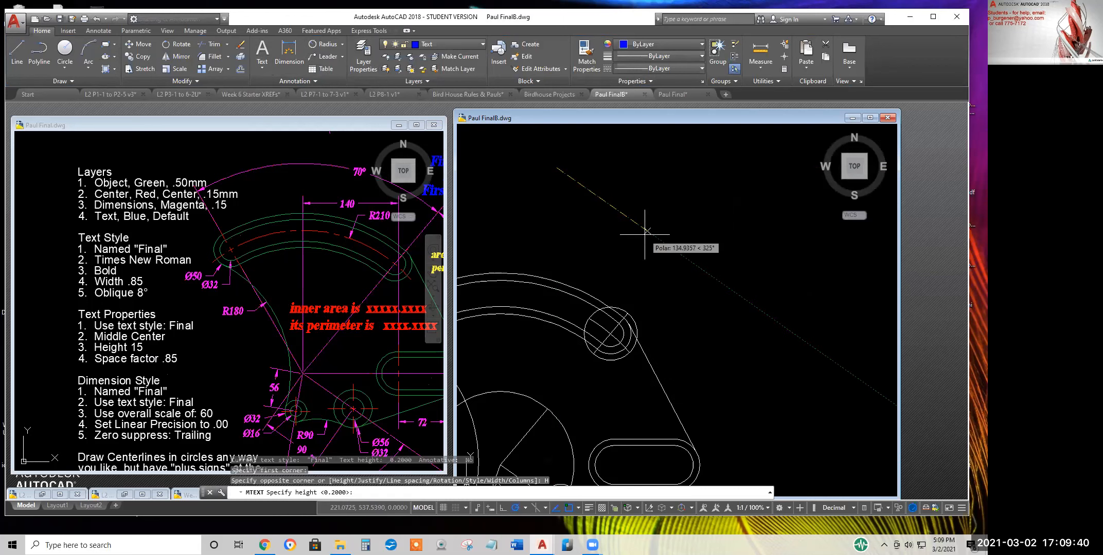
{"action": "type", "text": "15"}
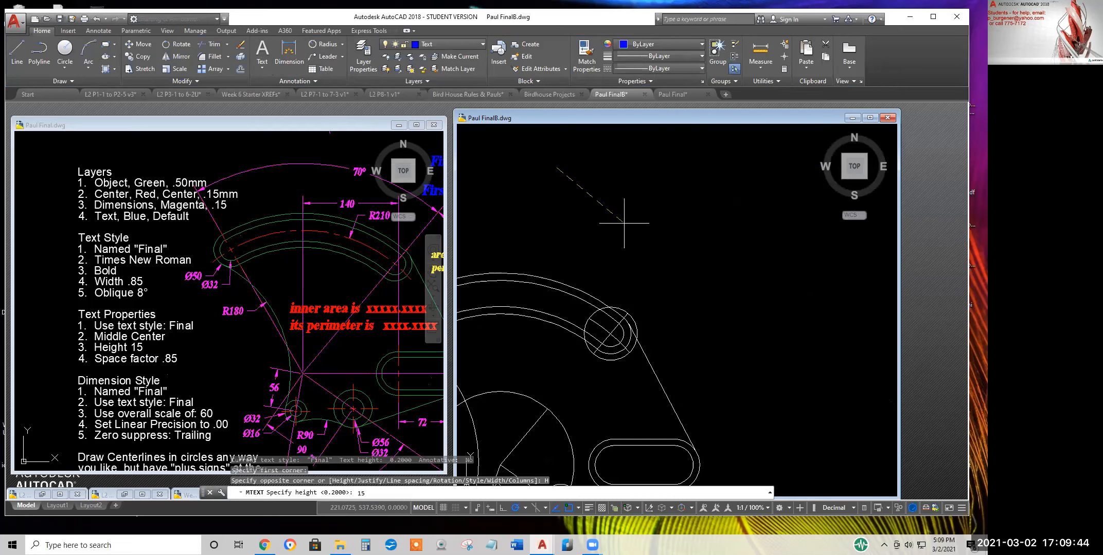
{"action": "key", "text": "Return"}
Set the multiline text justification to middle center (MC)
{"action": "right_click", "coordinate": [631, 241]}
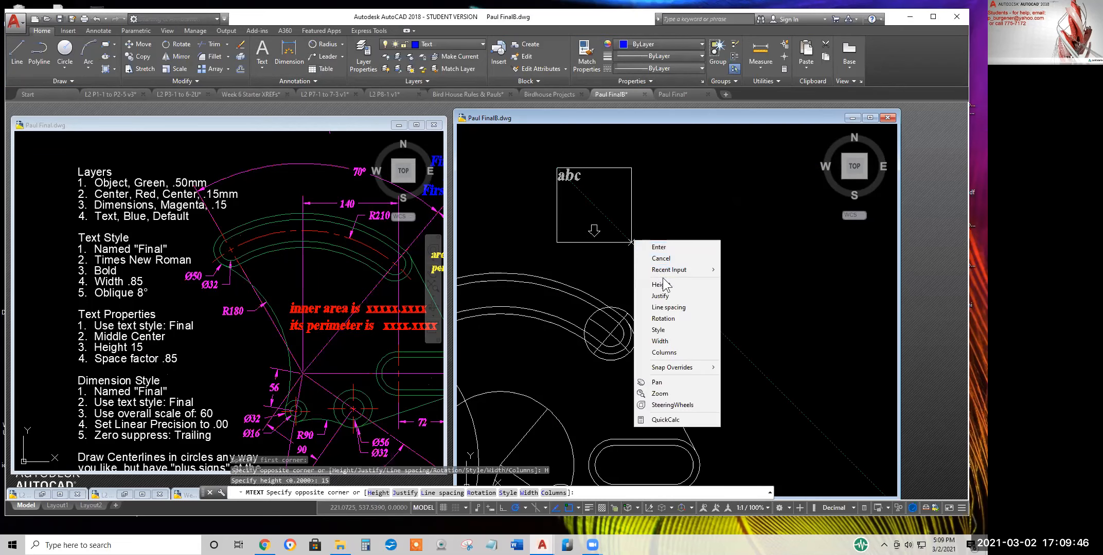
{"action": "left_click", "coordinate": [661, 296]}
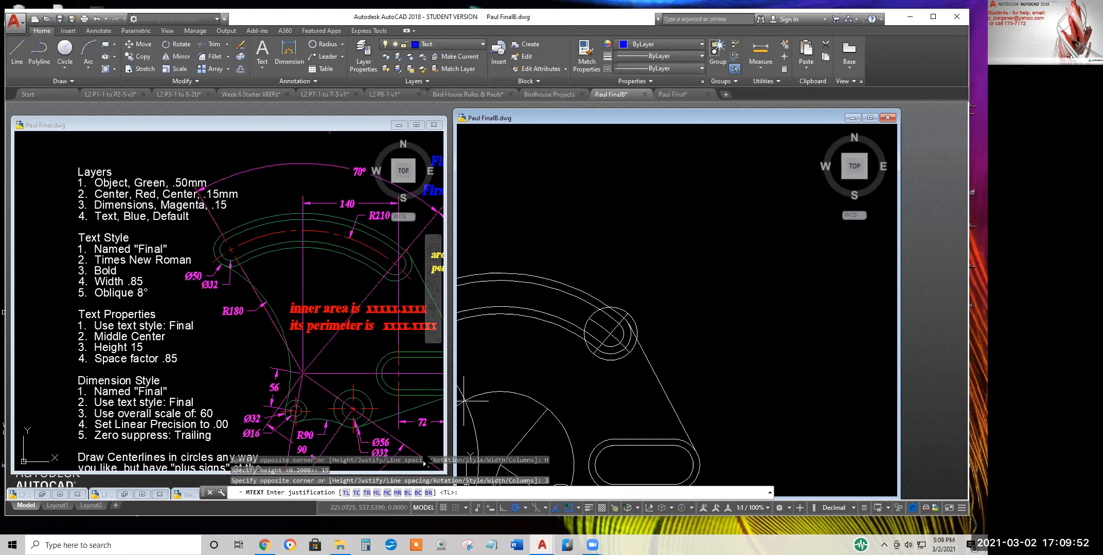
{"action": "left_click", "coordinate": [387, 493]}
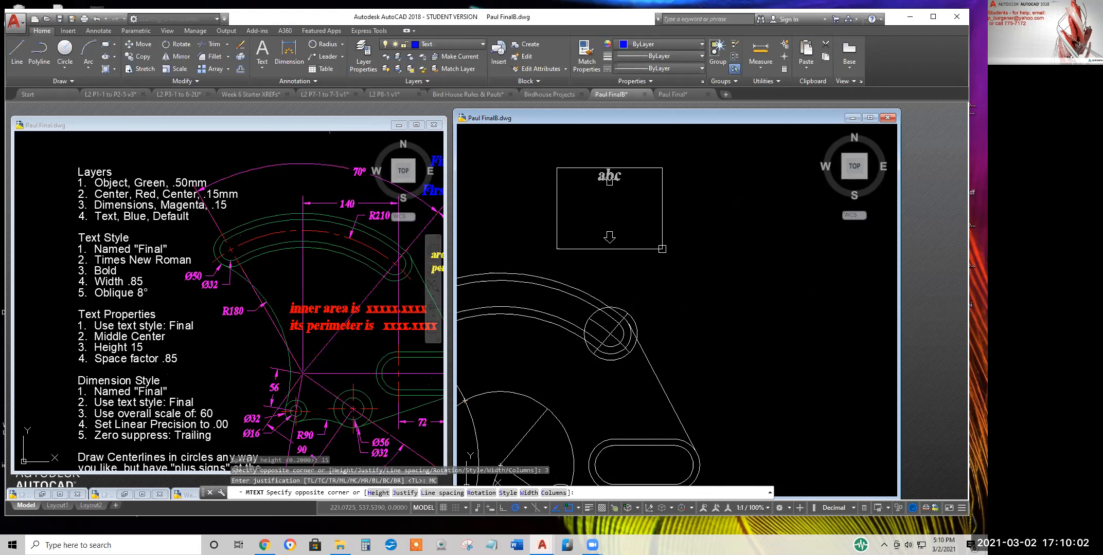
Choose Exactly as the multiline text's line spacing type
{"action": "right_click", "coordinate": [662, 250]}
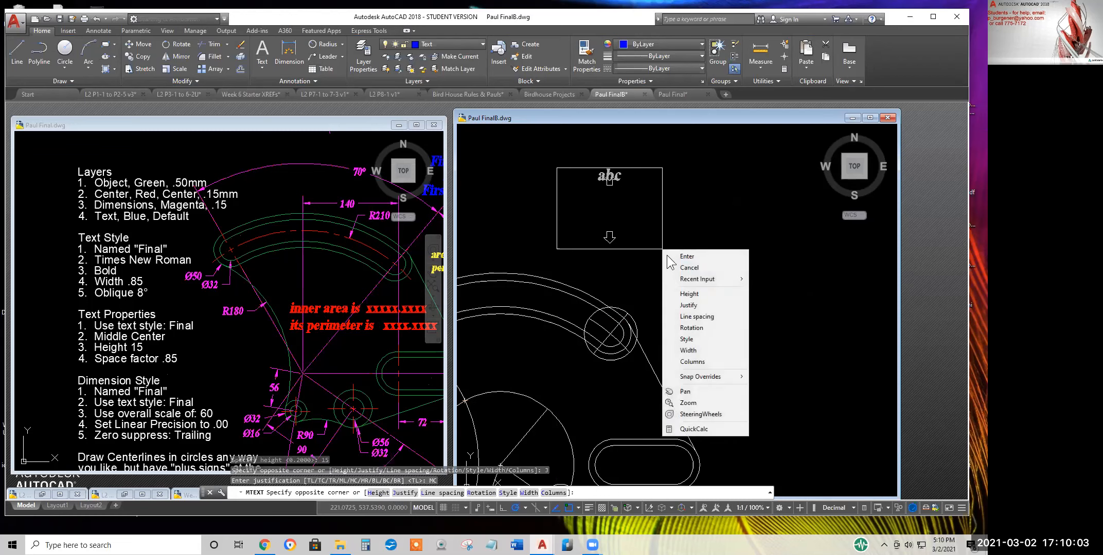
{"action": "left_click", "coordinate": [695, 320]}
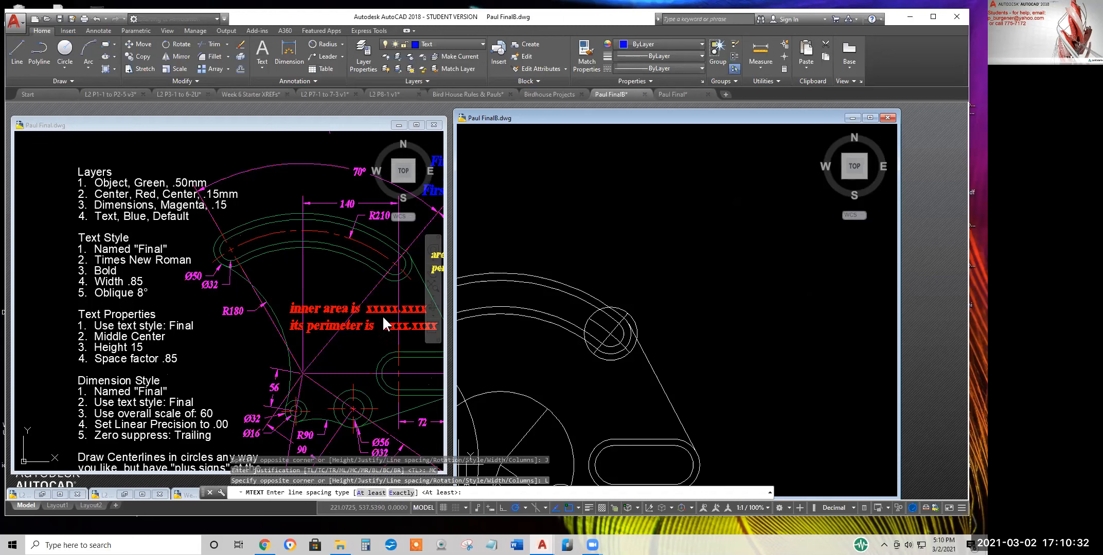
{"action": "left_click", "coordinate": [404, 494]}
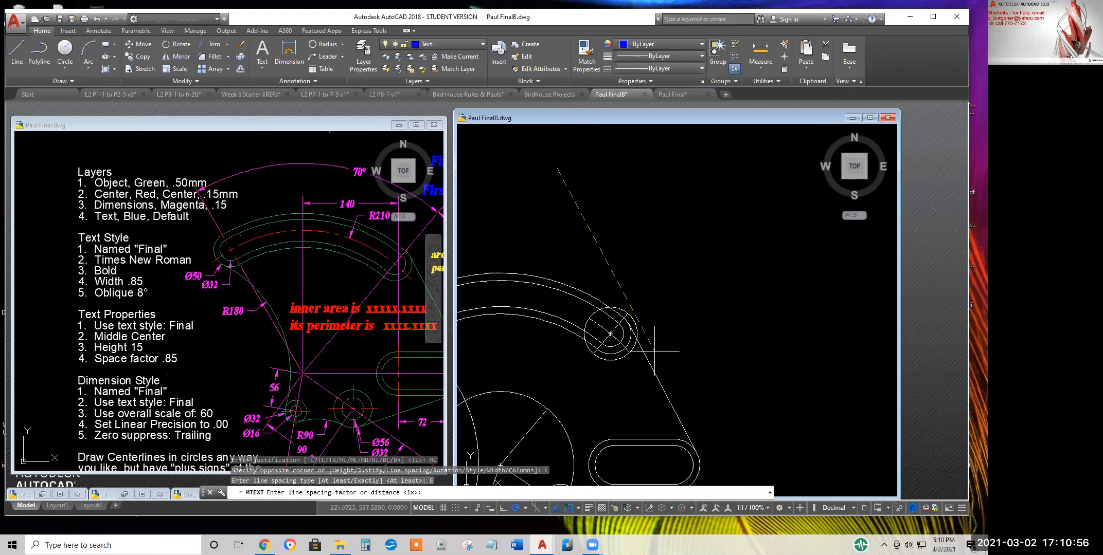
Enter a line spacing factor of 0.85x, re-entering it until accepted
{"action": "type", "text": ".85"}
{"action": "key", "text": "Return"}
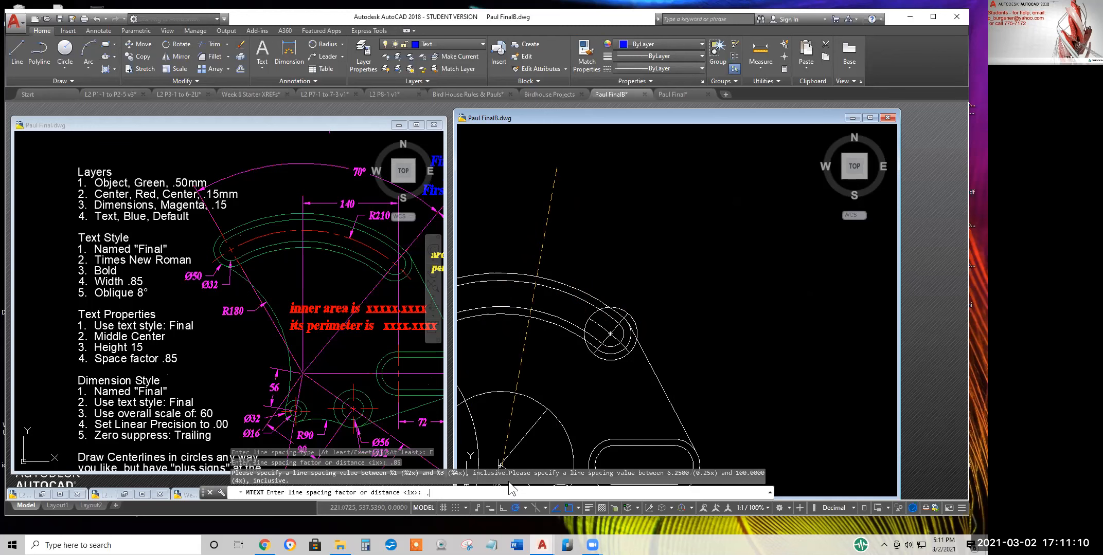
{"action": "type", "text": "85"}
{"action": "key", "text": "Return"}
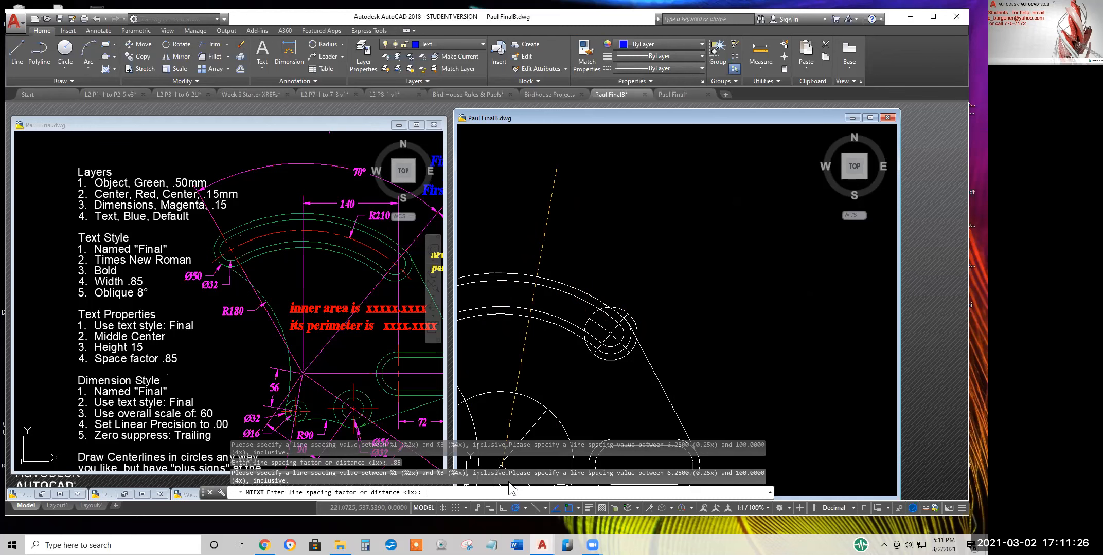
{"action": "type", "text": "85x"}
{"action": "key", "text": "Return"}
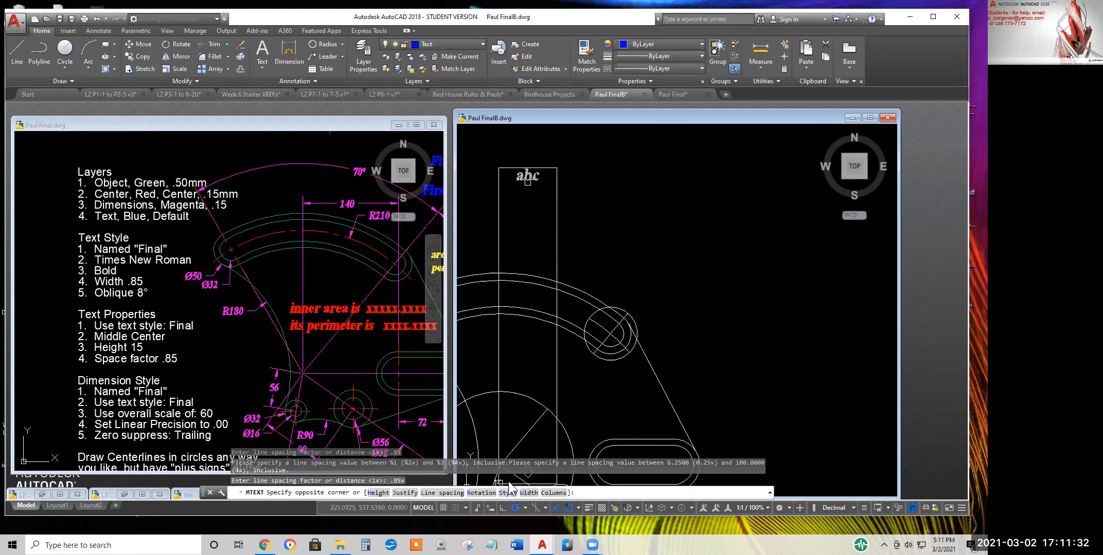
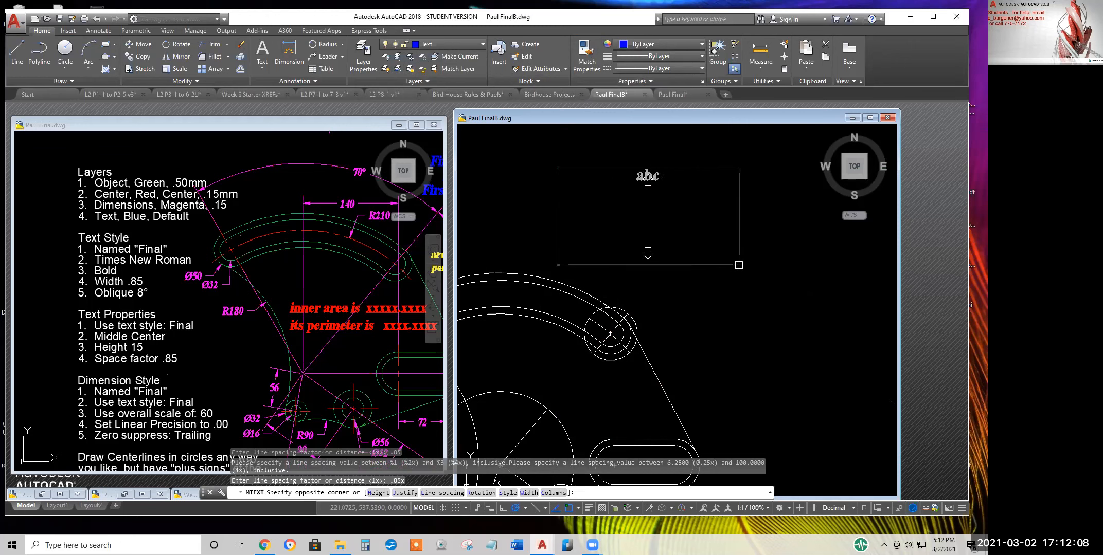
Type a sample placeholder paragraph into the blue text box, commit it, and select it
{"action": "left_click", "coordinate": [739, 265]}
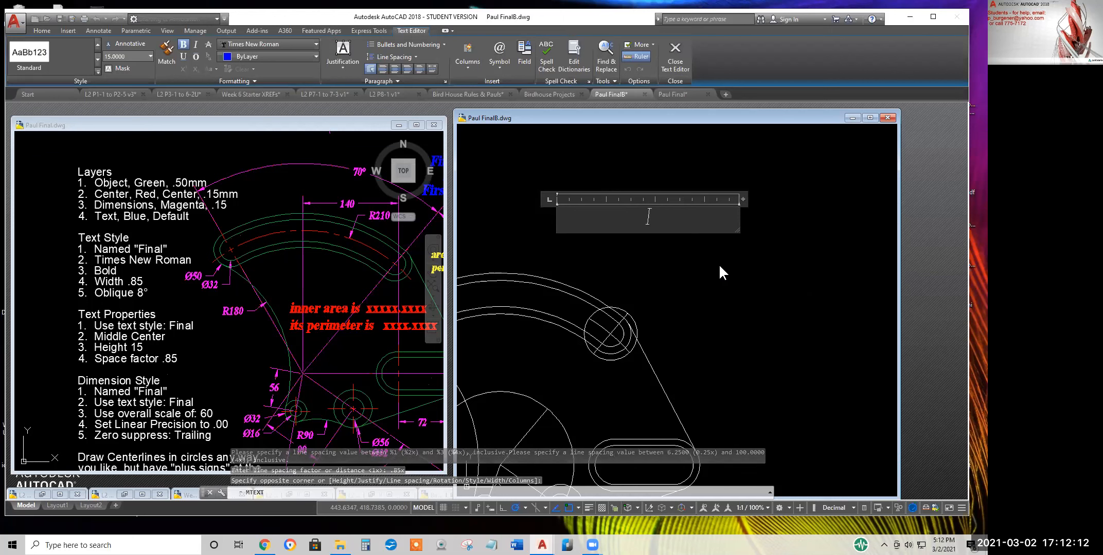
{"action": "type", "text": "l jns vl vlk vlk vlk"}
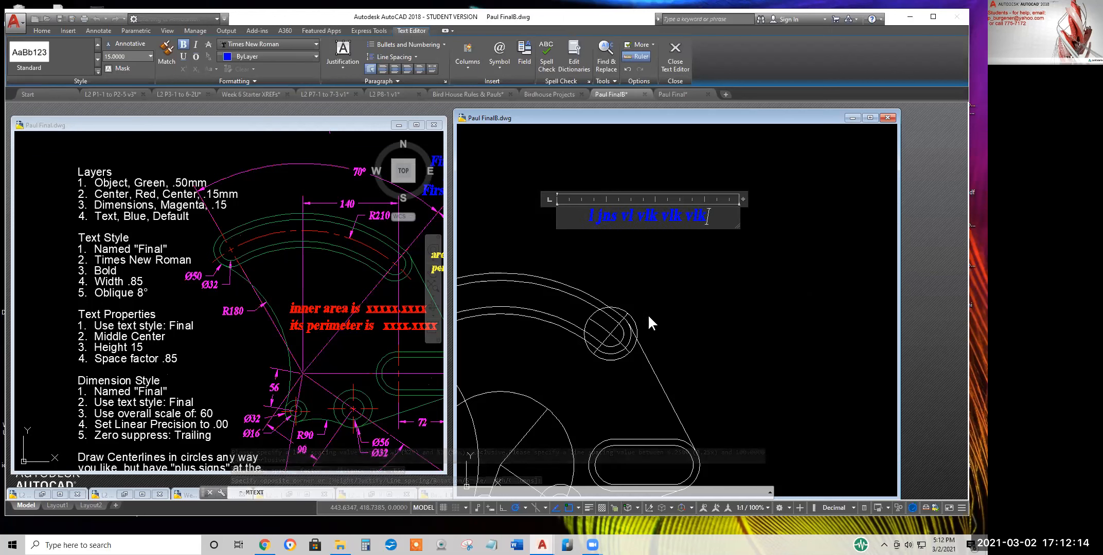
{"action": "type", "text": "vnlk lk vlk lk vlk vkld lk vLK vkl lkdf"}
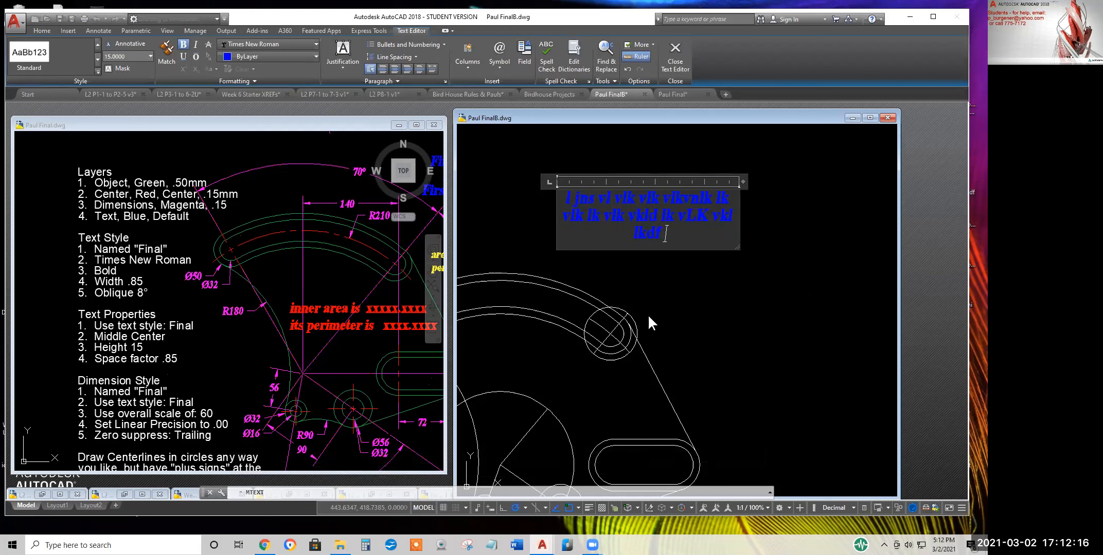
{"action": "type", "text": " kl lkd fkl KL kl dfbkldblklkdlk b"}
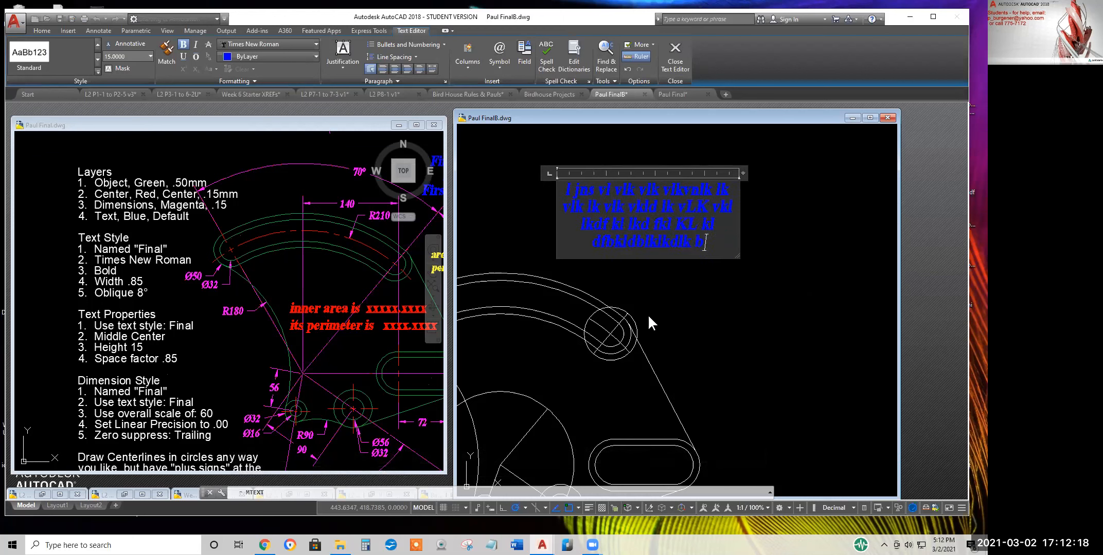
{"action": "type", "text": "dkl lkd klsd blk'ds lsdk ldks ldkf bdkl bsdkl bldks b"}
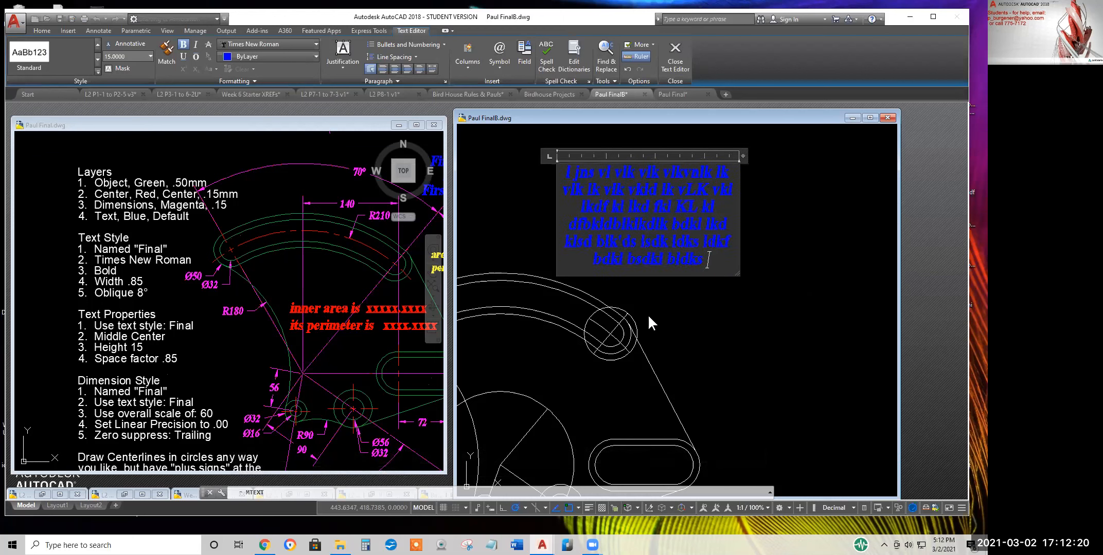
{"action": "left_click", "coordinate": [670, 384]}
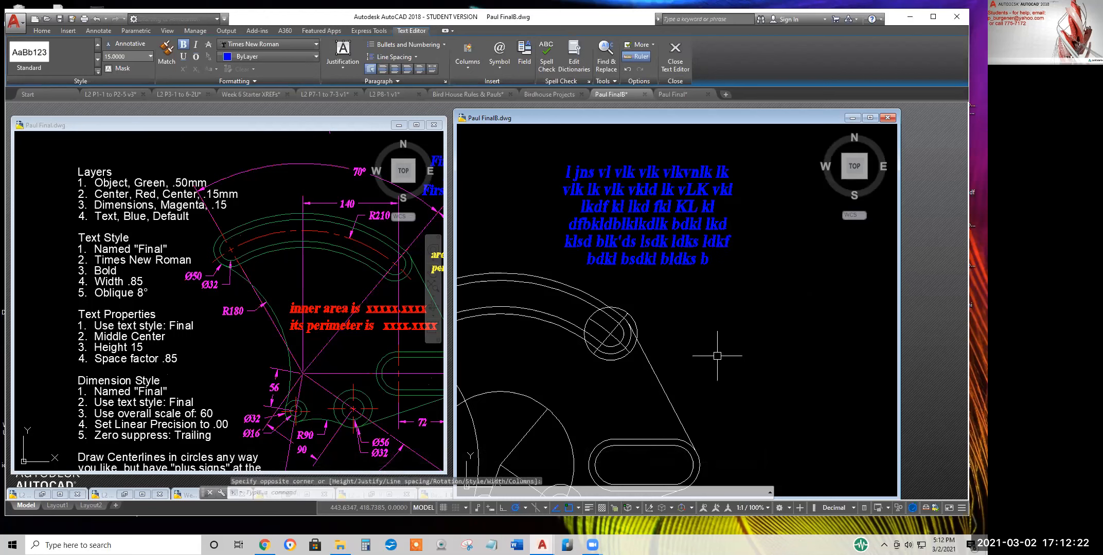
{"action": "left_click", "coordinate": [734, 173]}
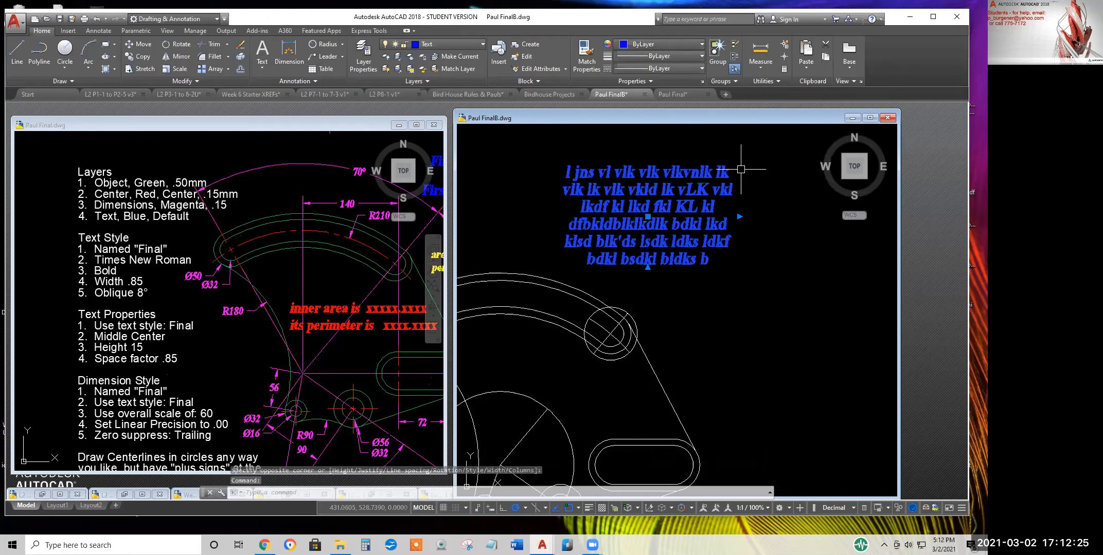
Drag the paragraph's width grip wider, then narrow it so the text wraps to eight lines
{"action": "left_click", "coordinate": [741, 217]}
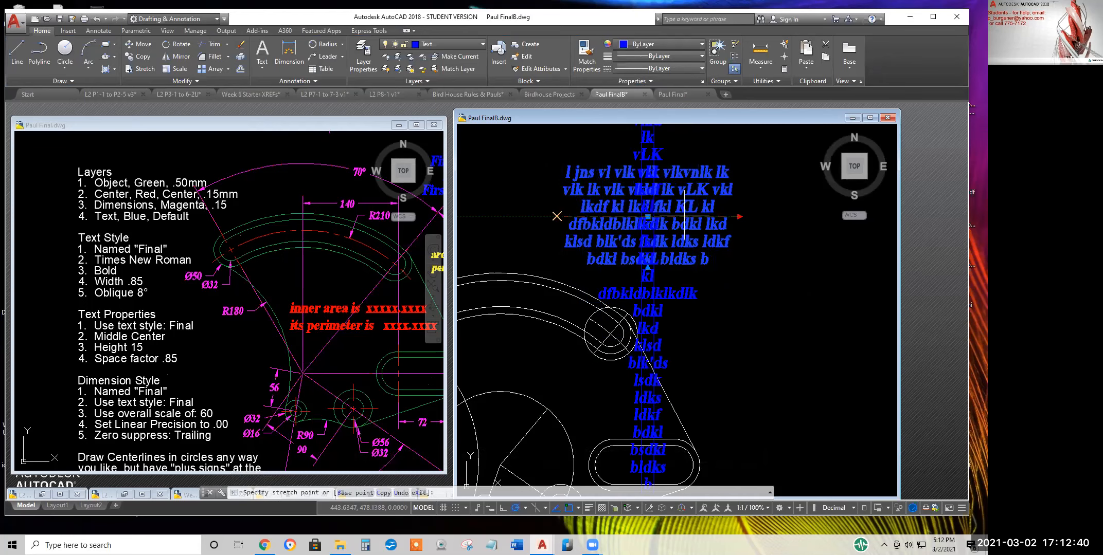
{"action": "left_click", "coordinate": [734, 193]}
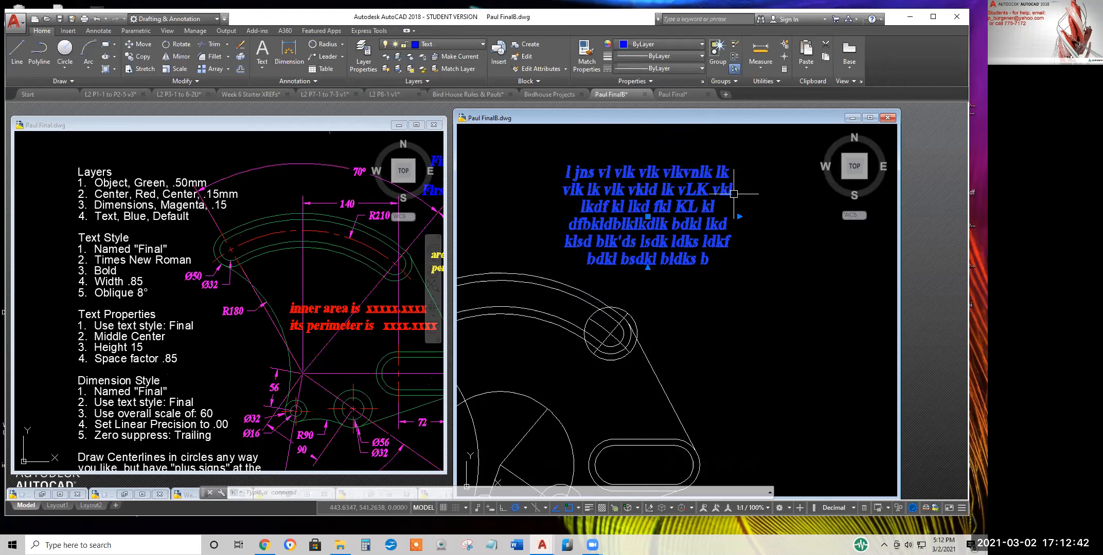
{"action": "left_click", "coordinate": [739, 217]}
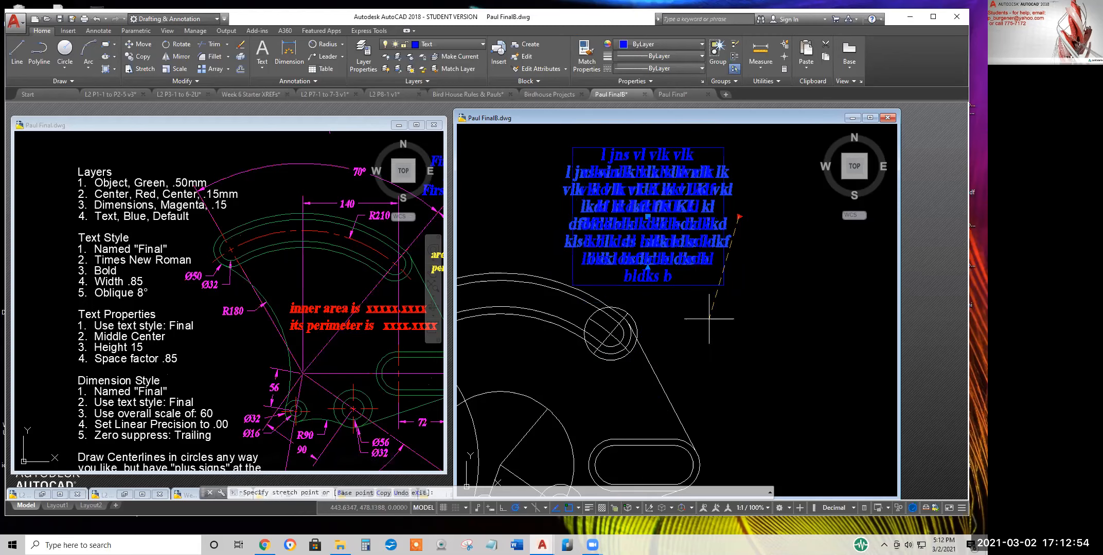
{"action": "left_click", "coordinate": [708, 319]}
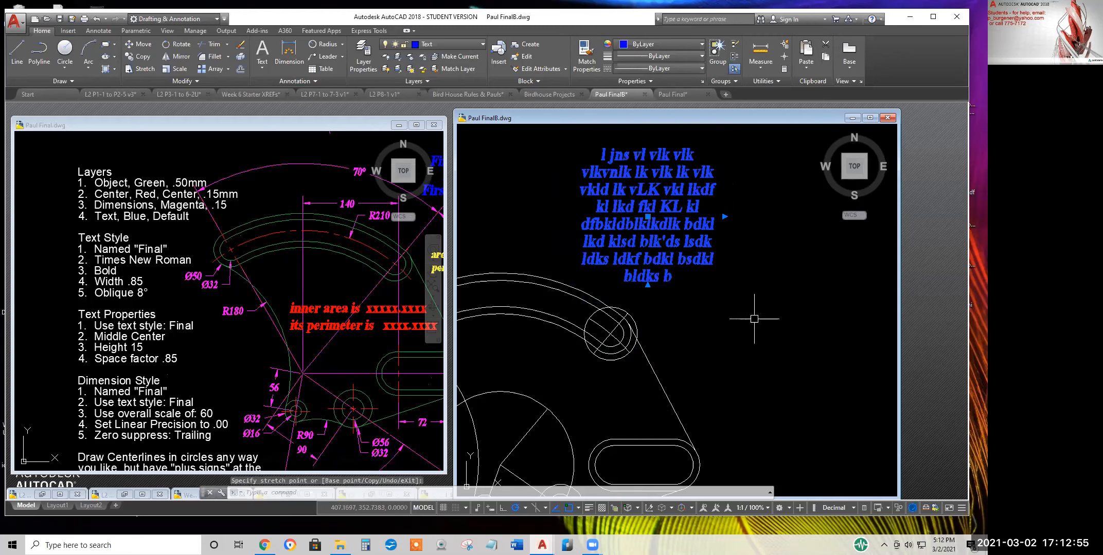
{"action": "left_click", "coordinate": [651, 231]}
{"action": "right_click", "coordinate": [544, 204]}
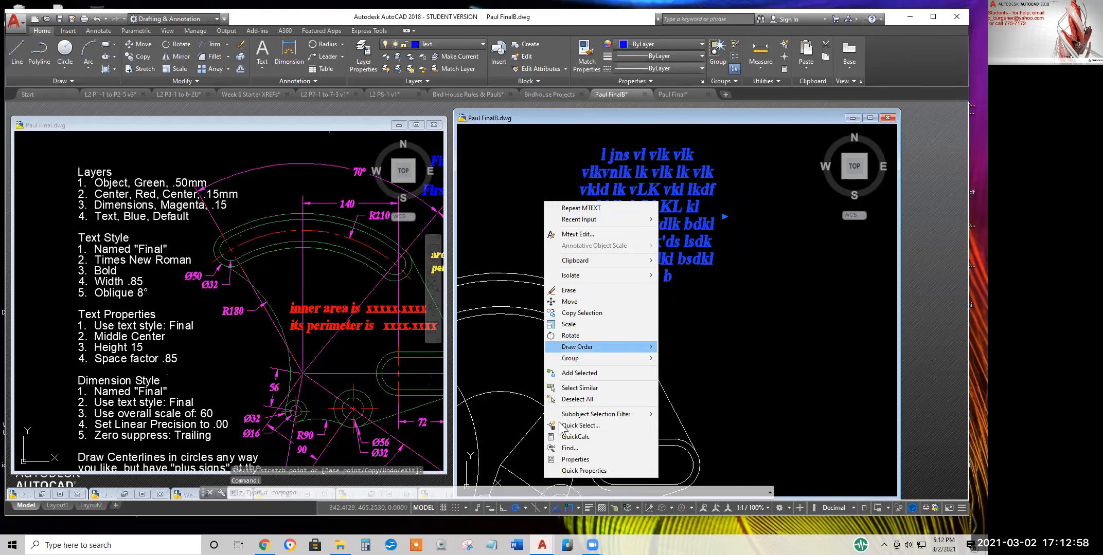
Review the paragraph's MText properties, close the palette, and switch to Paul Final.dwg
{"action": "left_click", "coordinate": [573, 459]}
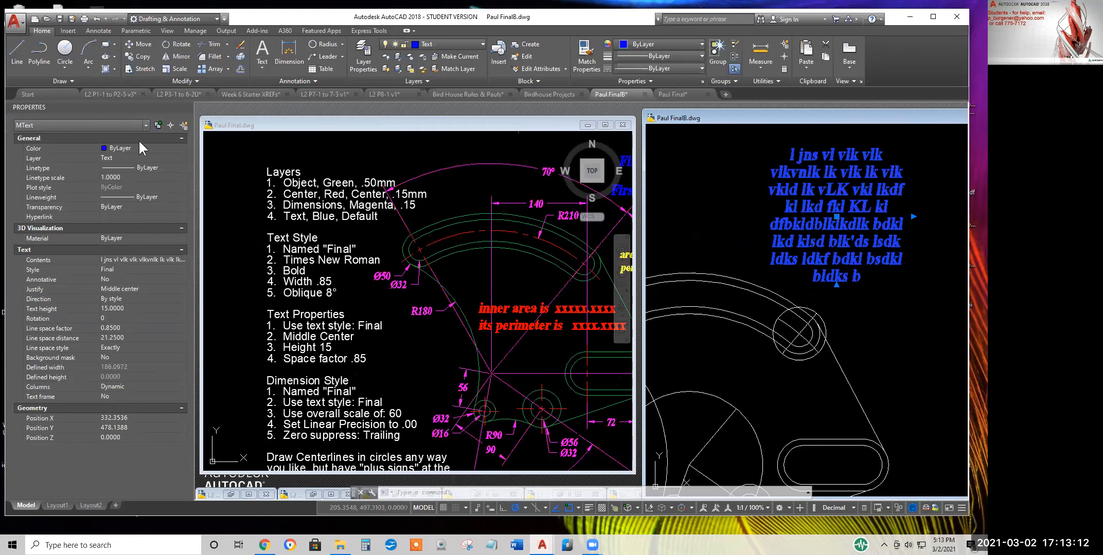
{"action": "left_click", "coordinate": [187, 106]}
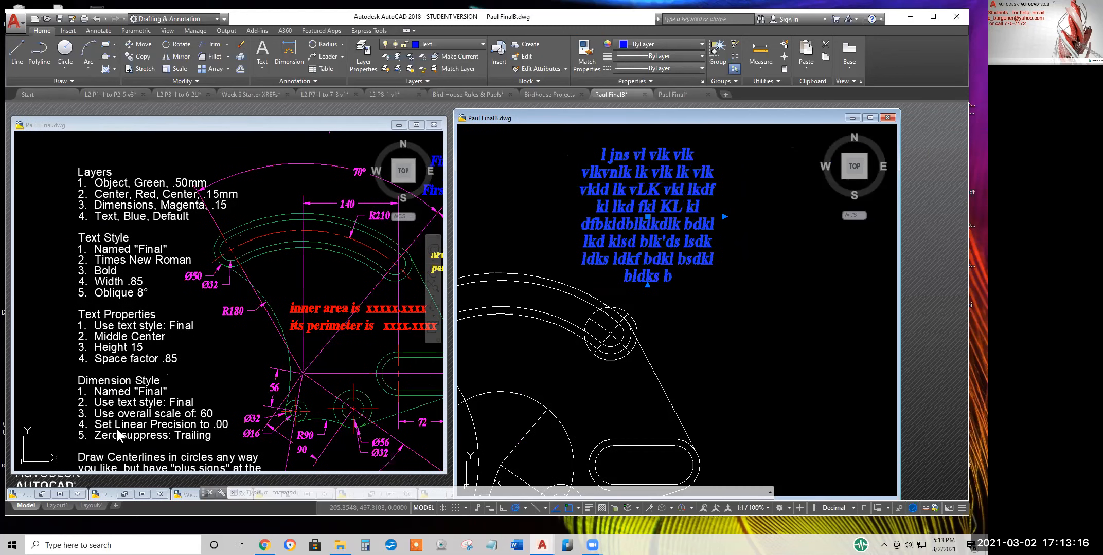
{"action": "left_click", "coordinate": [122, 359]}
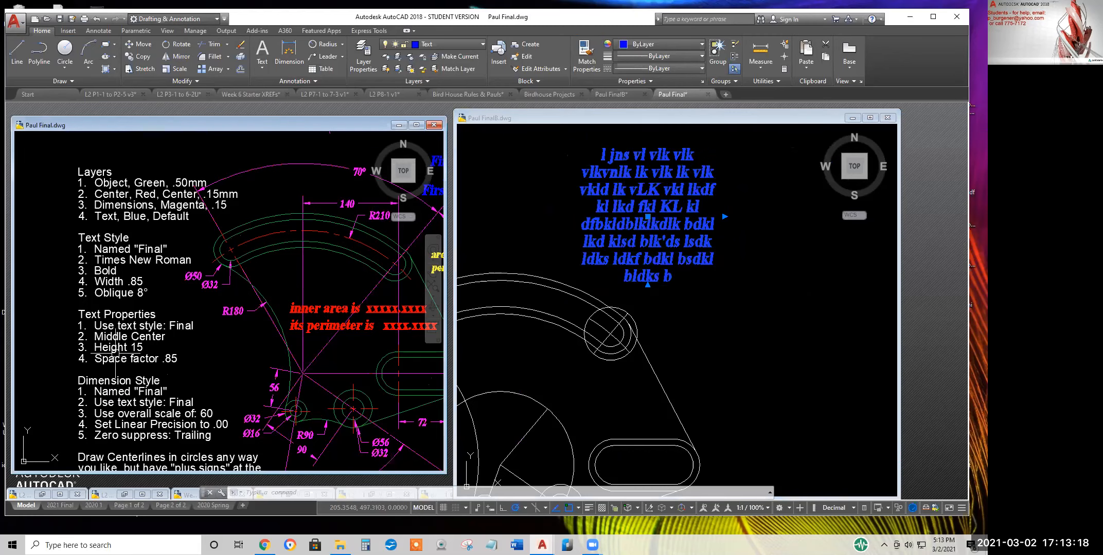
Insert 'Line' before 'Space factor .85' in item 4 of the instruction list
{"action": "double_click", "coordinate": [94, 358]}
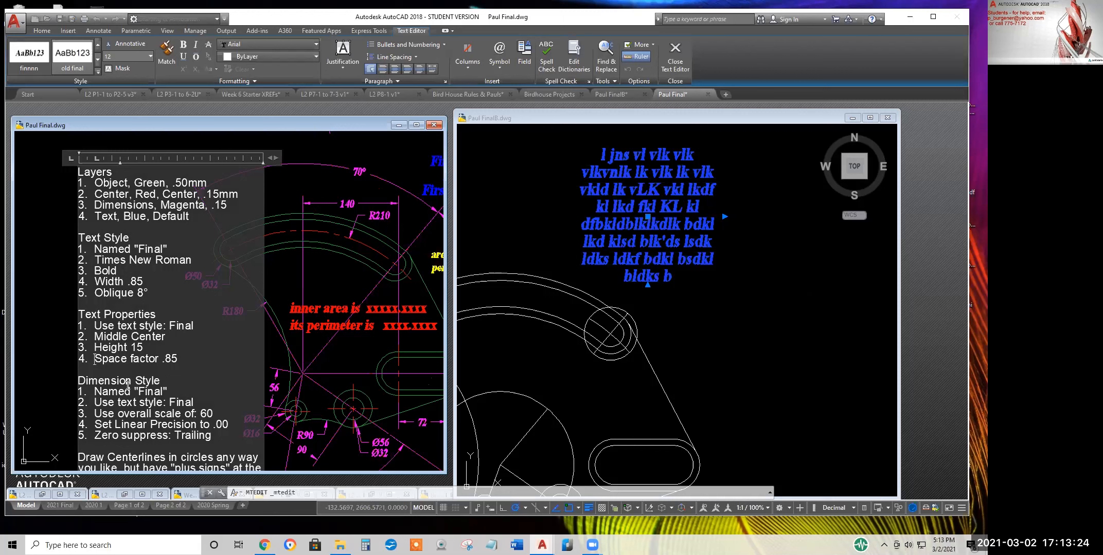
{"action": "type", "text": "Line"}
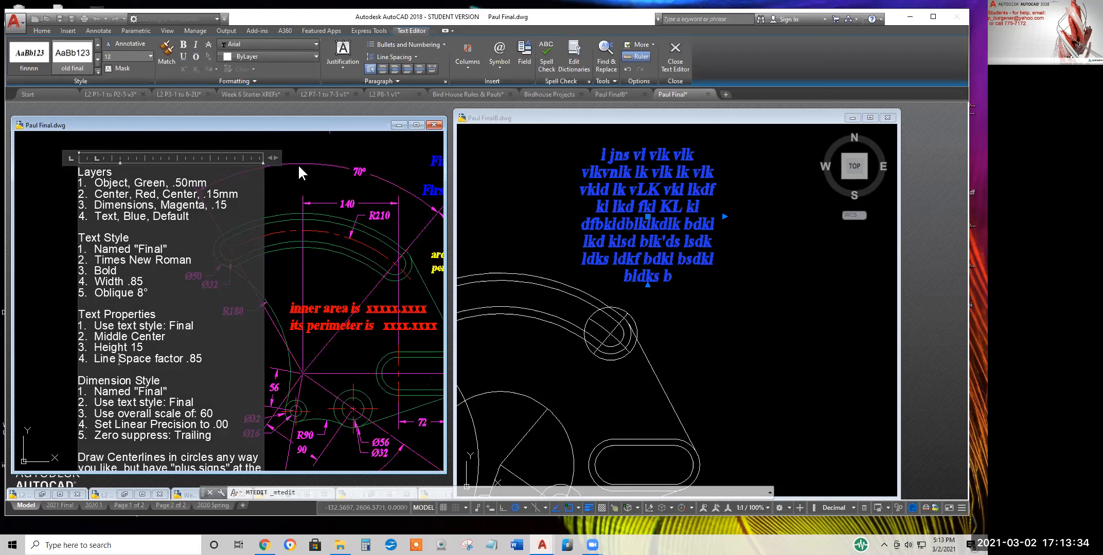
{"action": "left_click", "coordinate": [304, 184]}
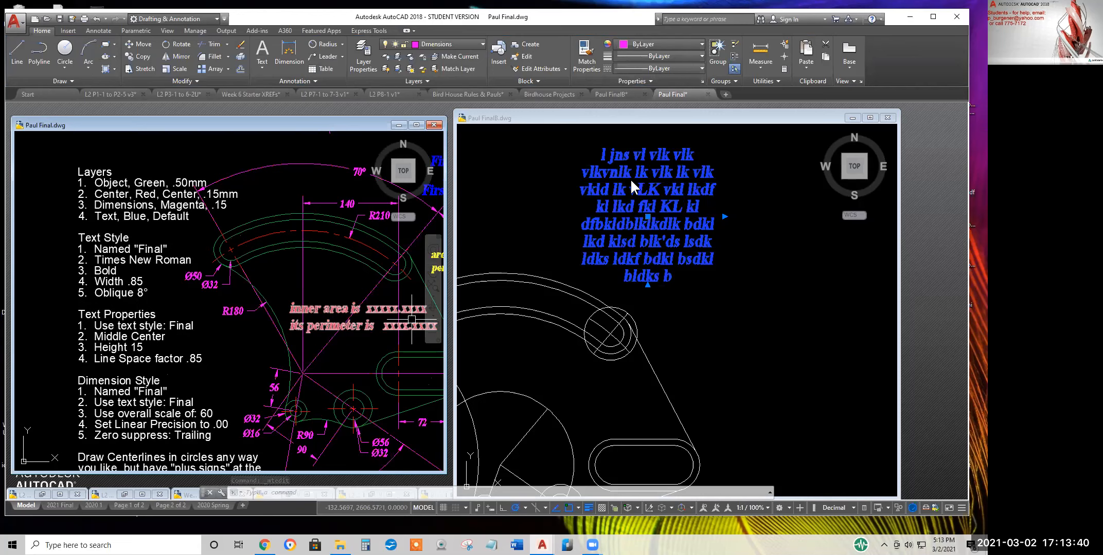
Replace the blue text with 'Paul Final.dwg' and 'March 3 2021' on two lines, then pan to the reference title block
{"action": "left_click", "coordinate": [656, 223]}
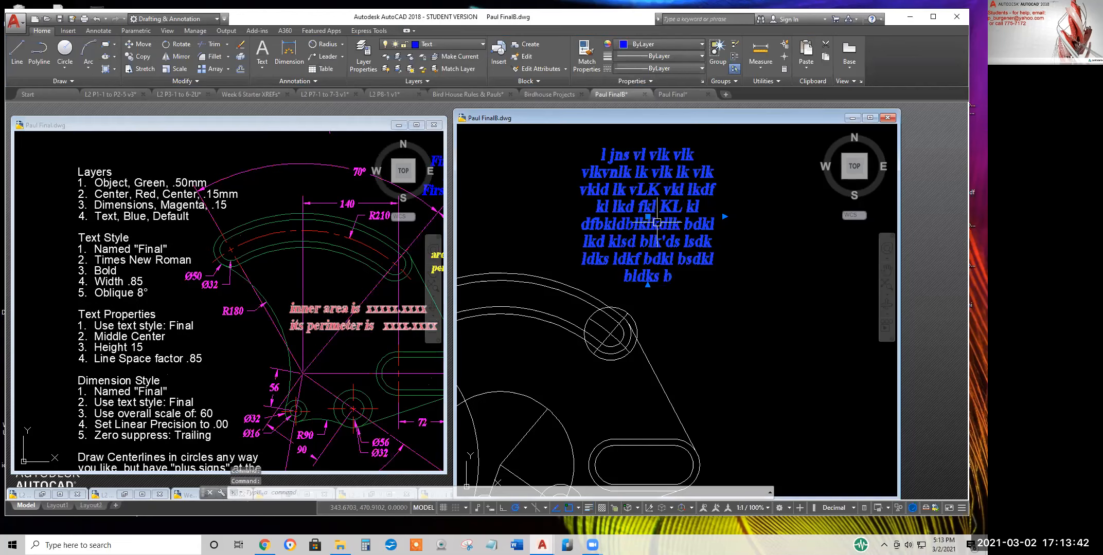
{"action": "left_click", "coordinate": [657, 222]}
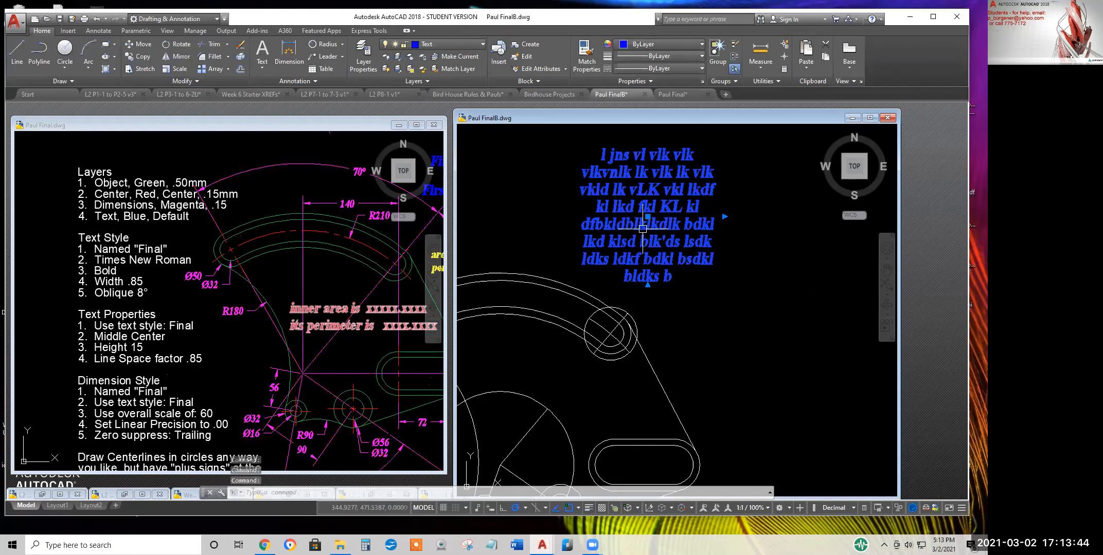
{"action": "double_click", "coordinate": [638, 224]}
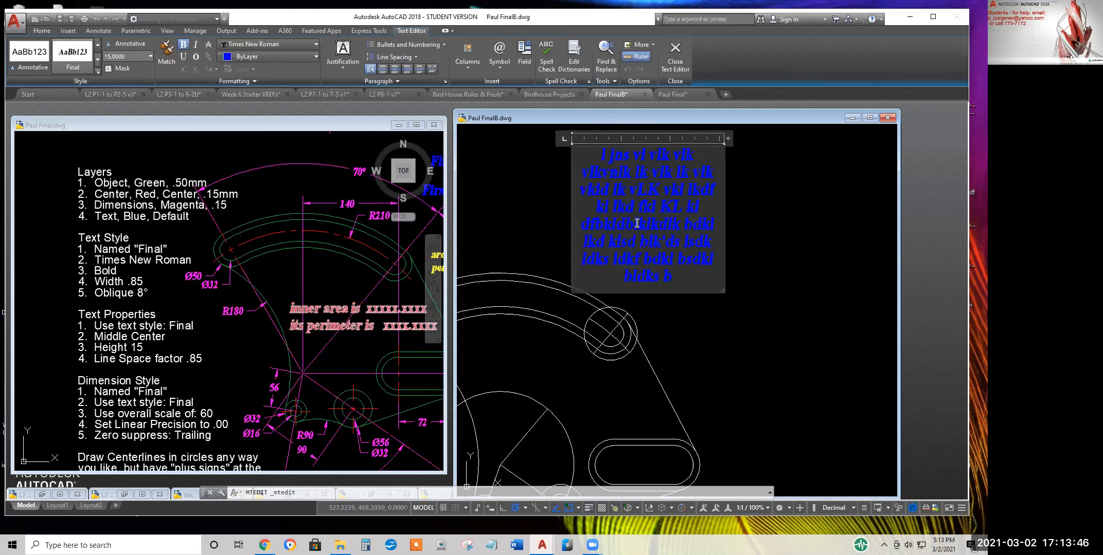
{"action": "left_click_drag", "start_coordinate": [637, 223], "coordinate": [587, 149]}
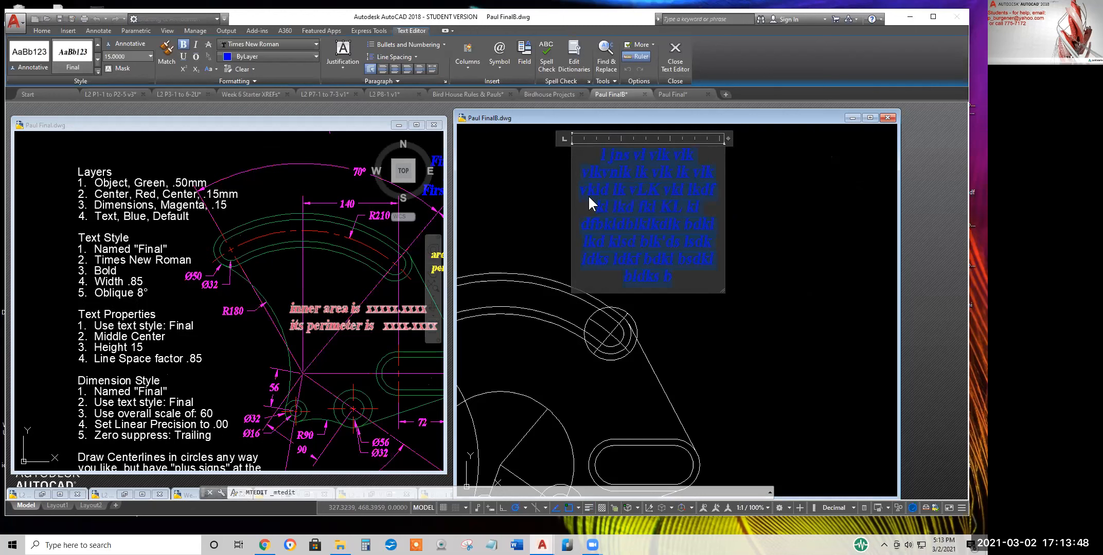
{"action": "type", "text": "Paul"}
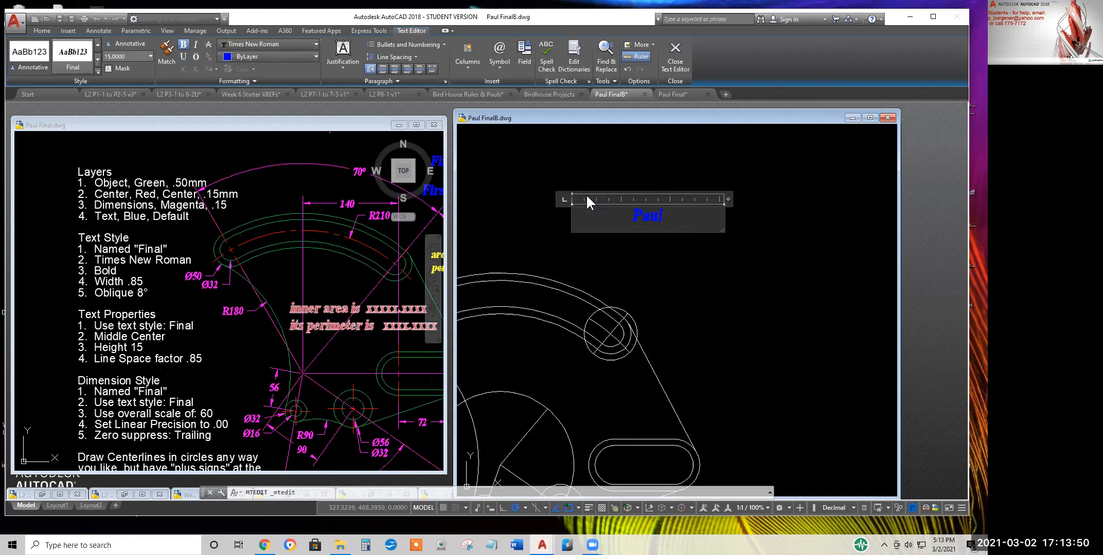
{"action": "type", "text": " Final.dwg"}
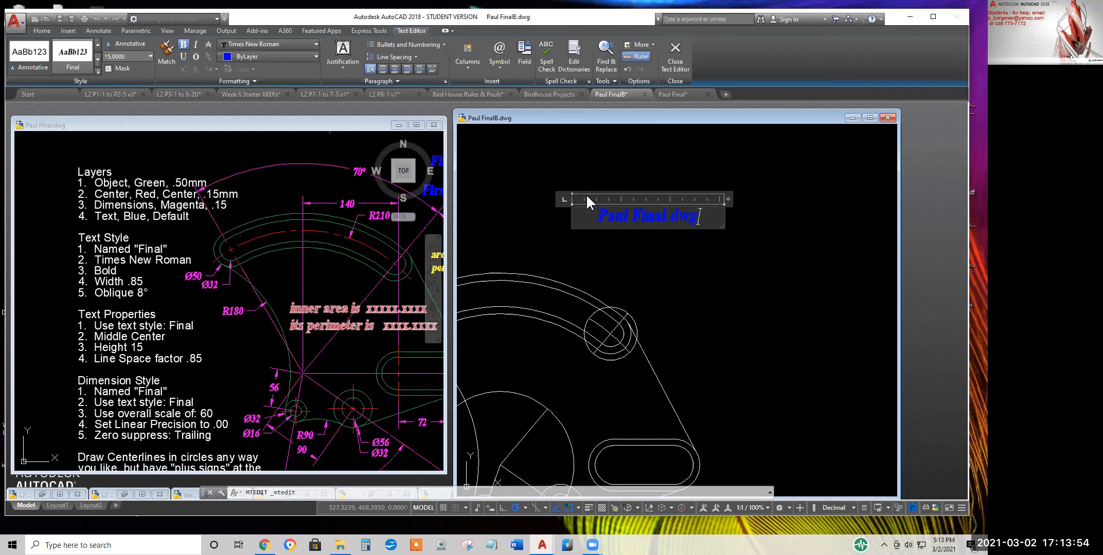
{"action": "key", "text": "Return"}
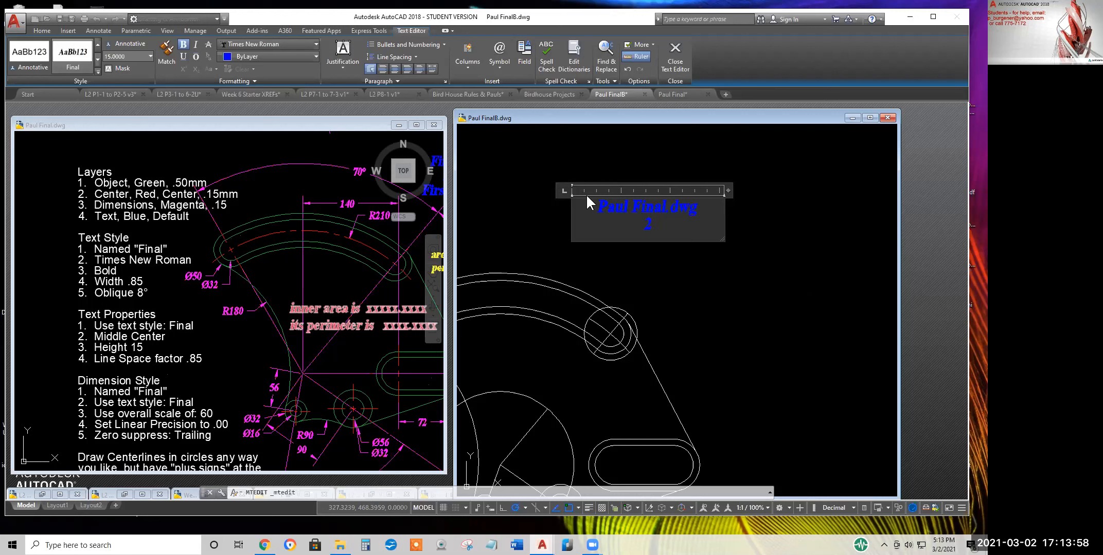
{"action": "type", "text": "March 3 2021"}
{"action": "left_click", "coordinate": [662, 288]}
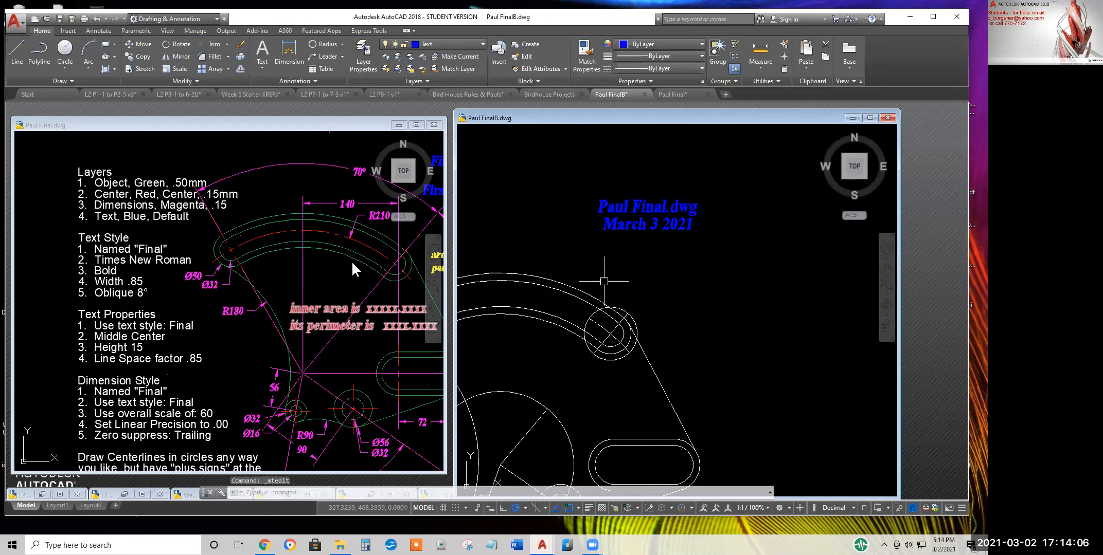
{"action": "left_click", "coordinate": [307, 278]}
{"action": "mouse_move", "coordinate": [307, 278]}
{"action": "middle_mouse_down"}
{"action": "mouse_move", "coordinate": [152, 281]}
{"action": "mouse_move", "coordinate": [110, 305]}
{"action": "middle_mouse_up"}
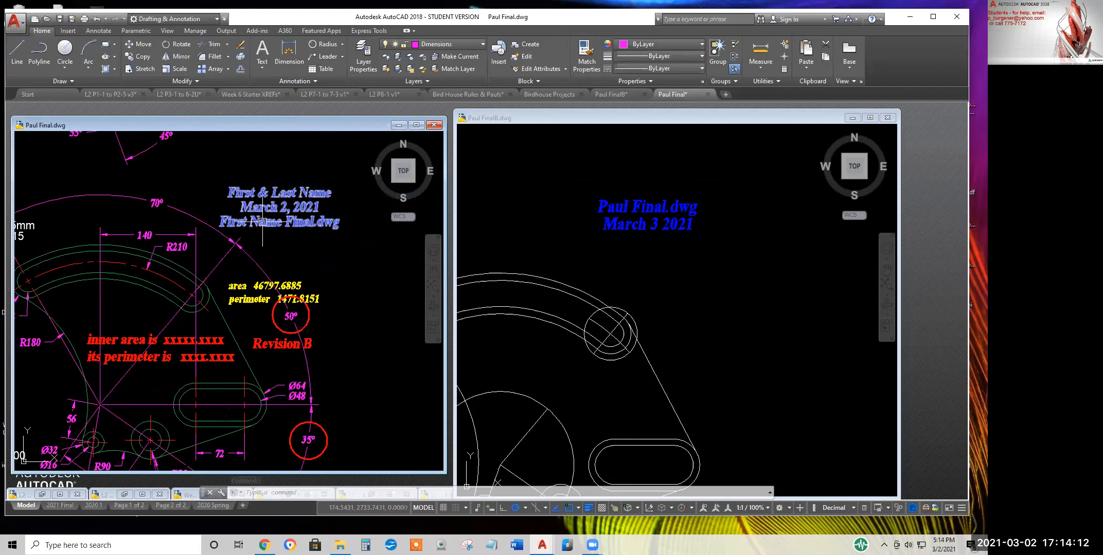
Move the date line above the file name and add the author's surname with corrected capitalization
{"action": "double_click", "coordinate": [648, 219]}
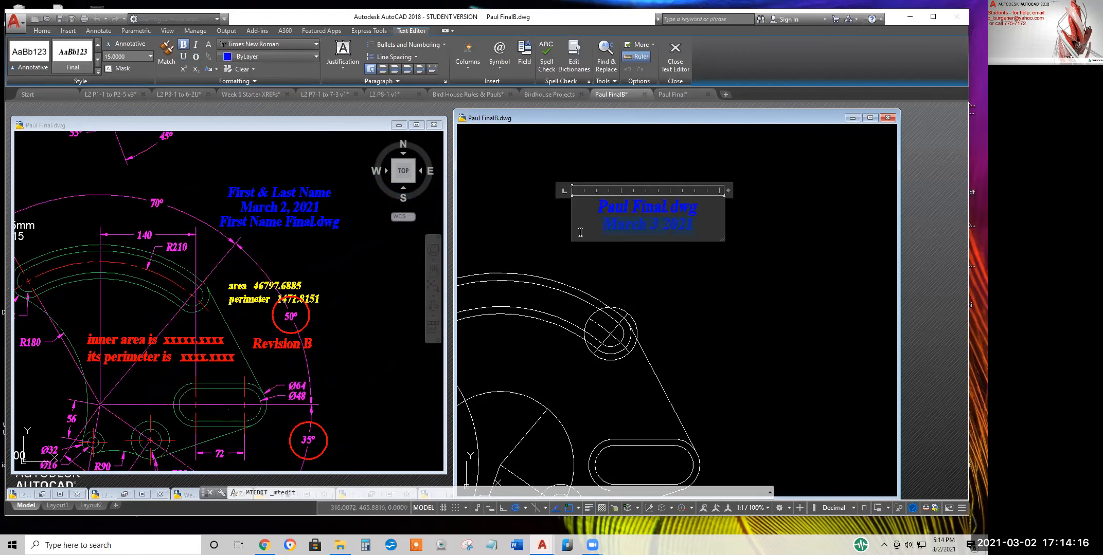
{"action": "key", "text": "Delete"}
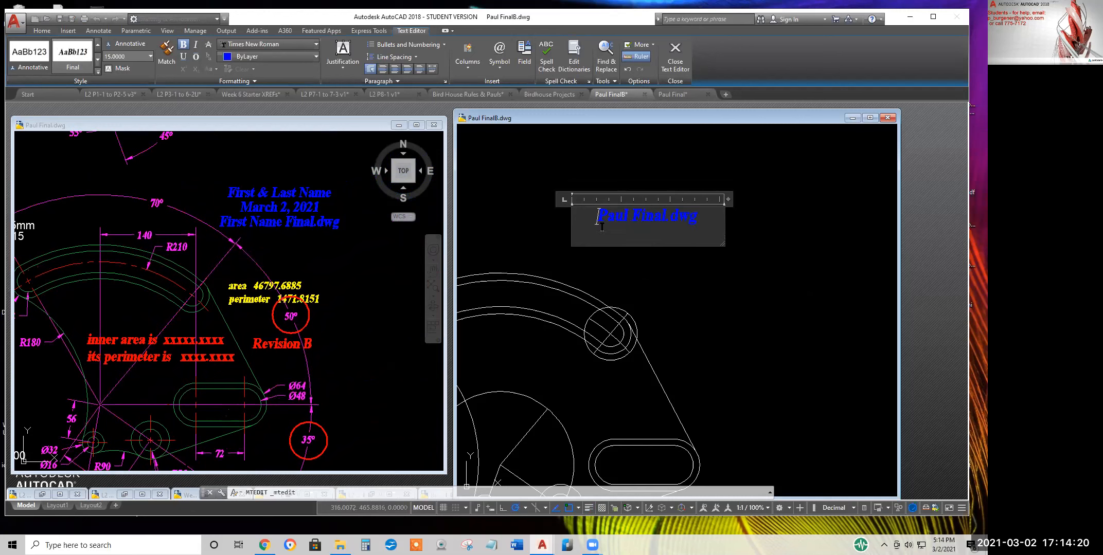
{"action": "type", "text": "March 3 2021"}
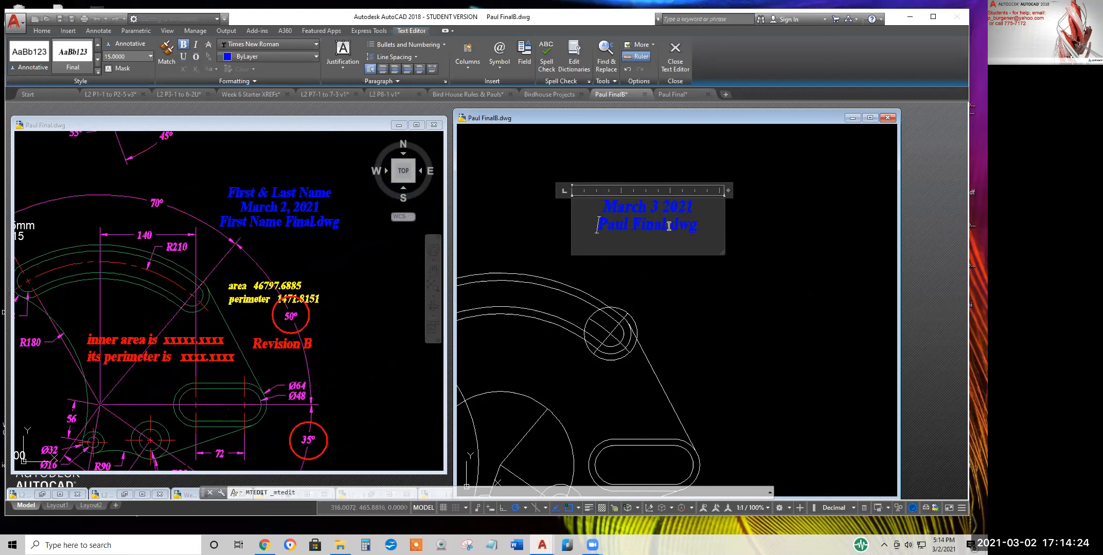
{"action": "left_click", "coordinate": [632, 226]}
{"action": "type", "text": "BUrgener"}
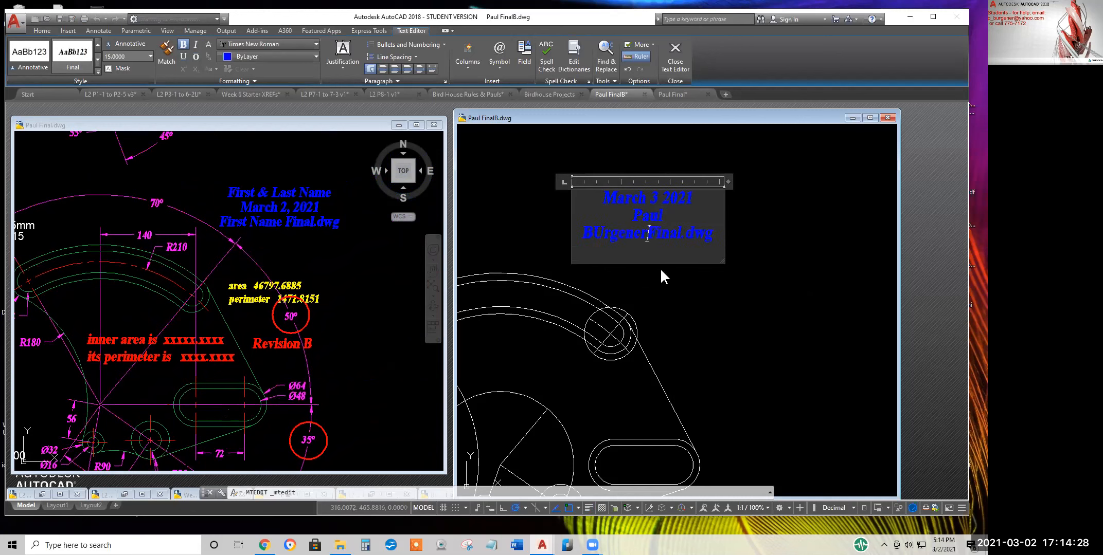
{"action": "key", "text": "Left"}
{"action": "key", "text": "Left"}
{"action": "key", "text": "Left"}
{"action": "key", "text": "Left"}
{"action": "key", "text": "Left"}
{"action": "key", "text": "Left"}
{"action": "key", "text": "Left"}
{"action": "key", "text": "shift+Right"}
{"action": "type", "text": "u"}
Put the author's full name on its own first line and remove the leftover surname
{"action": "left_click_drag", "start_coordinate": [601, 216], "coordinate": [698, 216]}
{"action": "key", "text": "ctrl+c"}
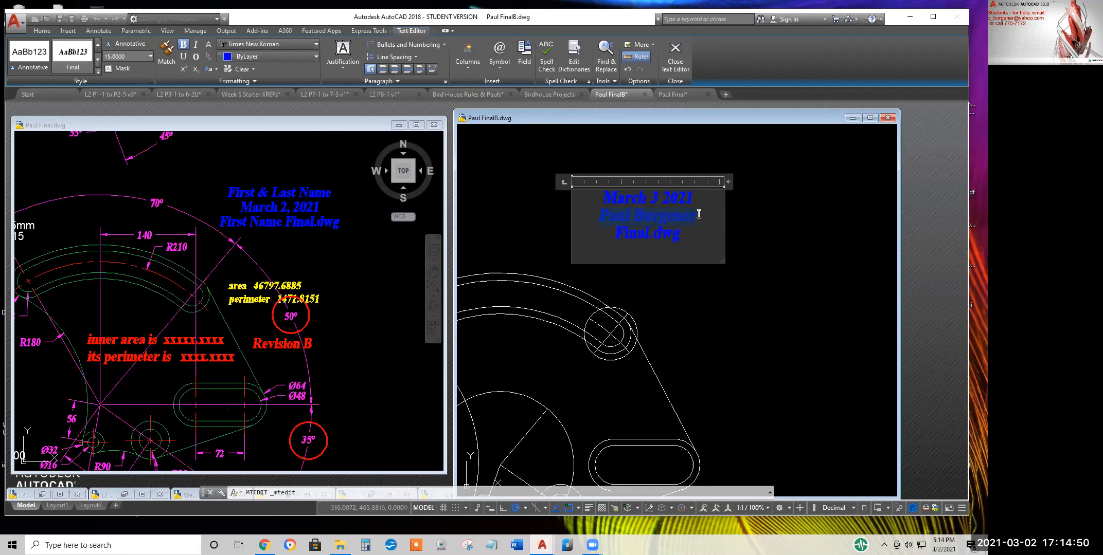
{"action": "left_click", "coordinate": [607, 197]}
{"action": "key", "text": "ctrl+v"}
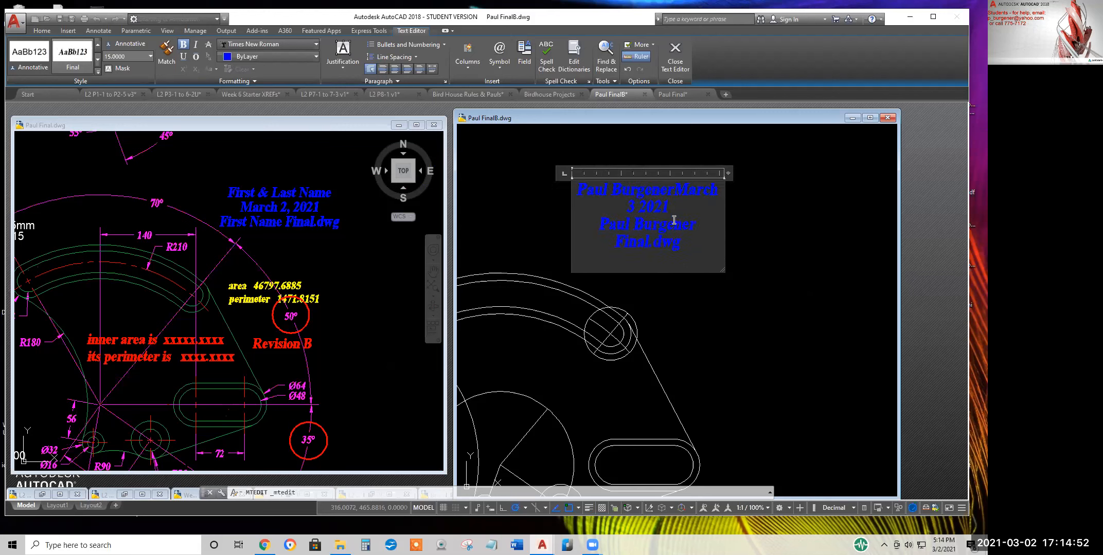
{"action": "key", "text": "Return"}
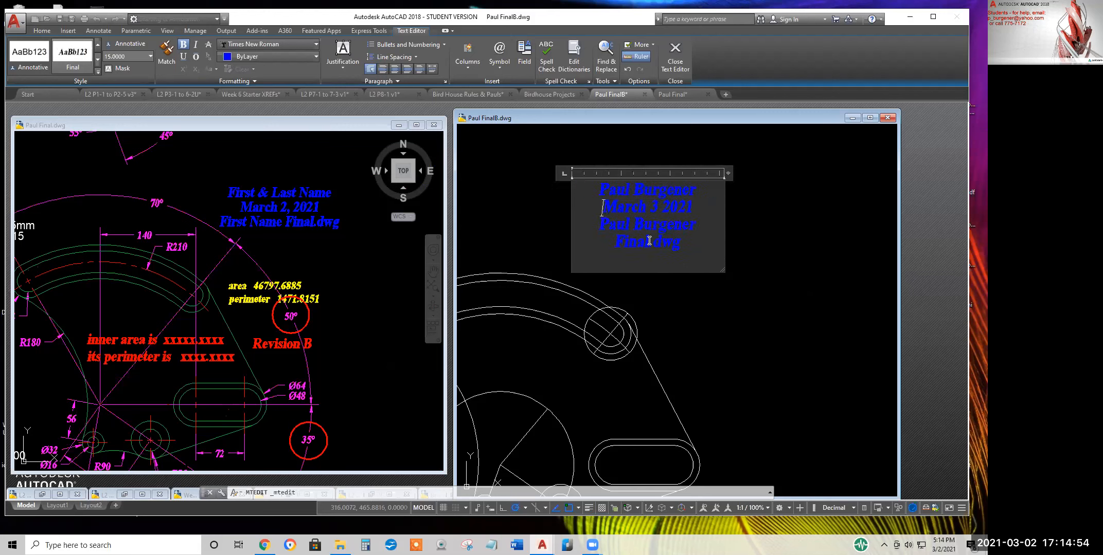
{"action": "left_click_drag", "start_coordinate": [635, 225], "coordinate": [707, 228]}
{"action": "key", "text": "Delete"}
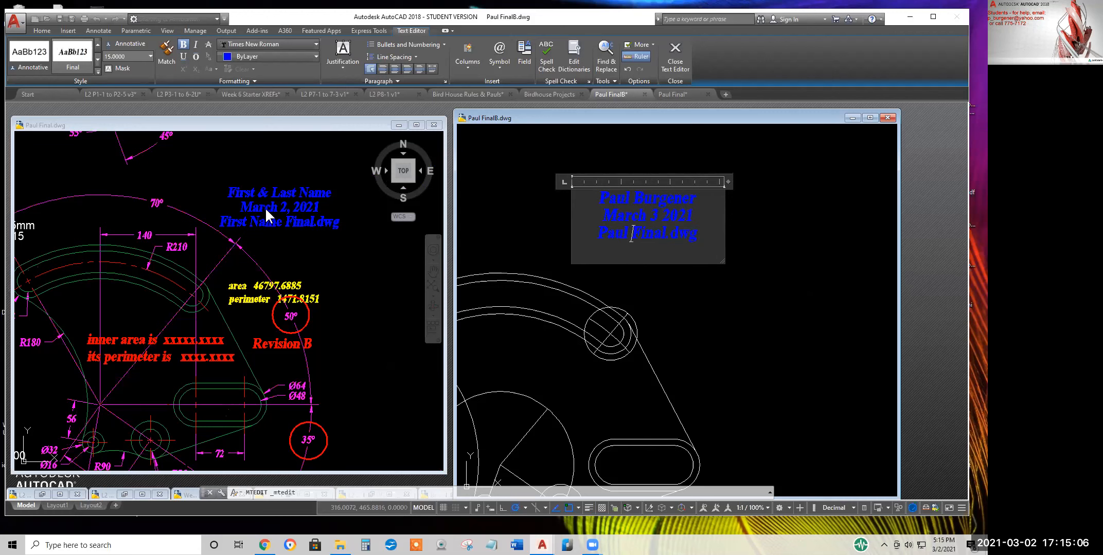
Change the date's day from 3 to 2, giving 'March 2, 2021'
{"action": "double_click", "coordinate": [656, 216]}
{"action": "type", "text": "2,"}
{"action": "left_click", "coordinate": [683, 274]}
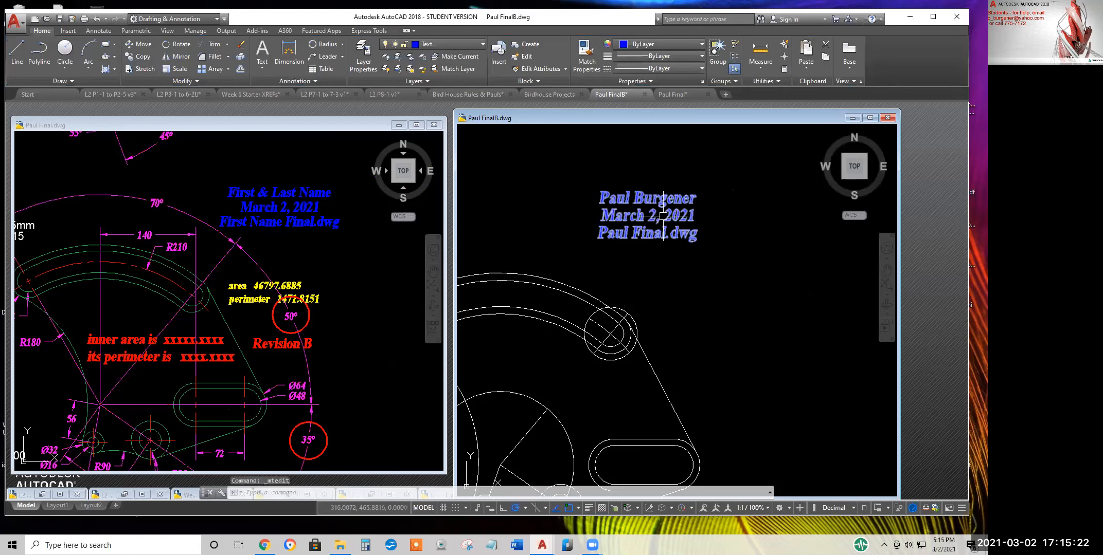
Bring Paul Final.dwg's dimension style notes into view and open the Dimension Style list
{"action": "left_click", "coordinate": [354, 253]}
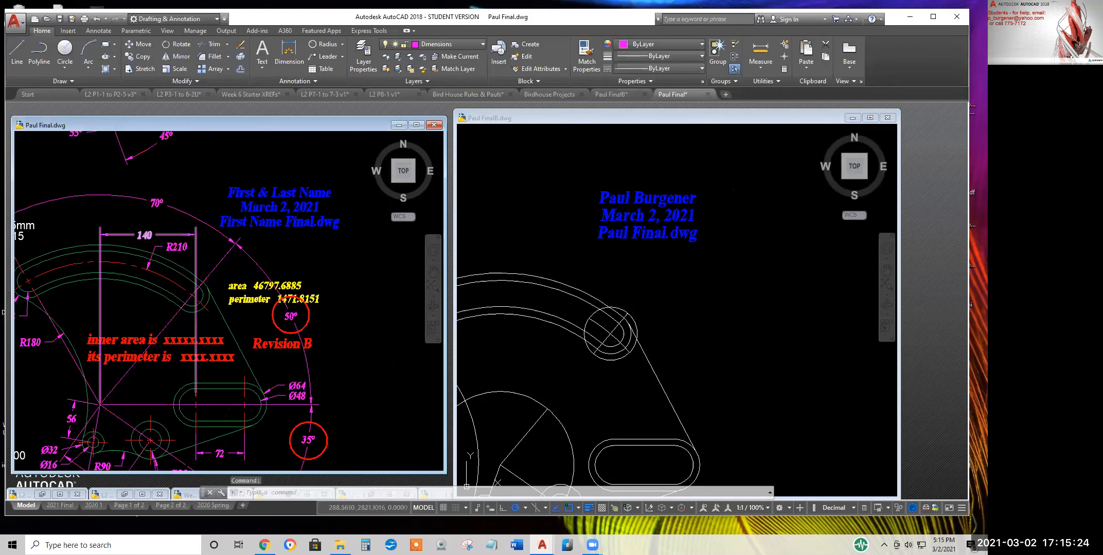
{"action": "scroll", "coordinate": [347, 227], "scroll_direction": "down", "scroll_amount": 5}
{"action": "scroll", "coordinate": [237, 274], "scroll_direction": "up", "scroll_amount": 1}
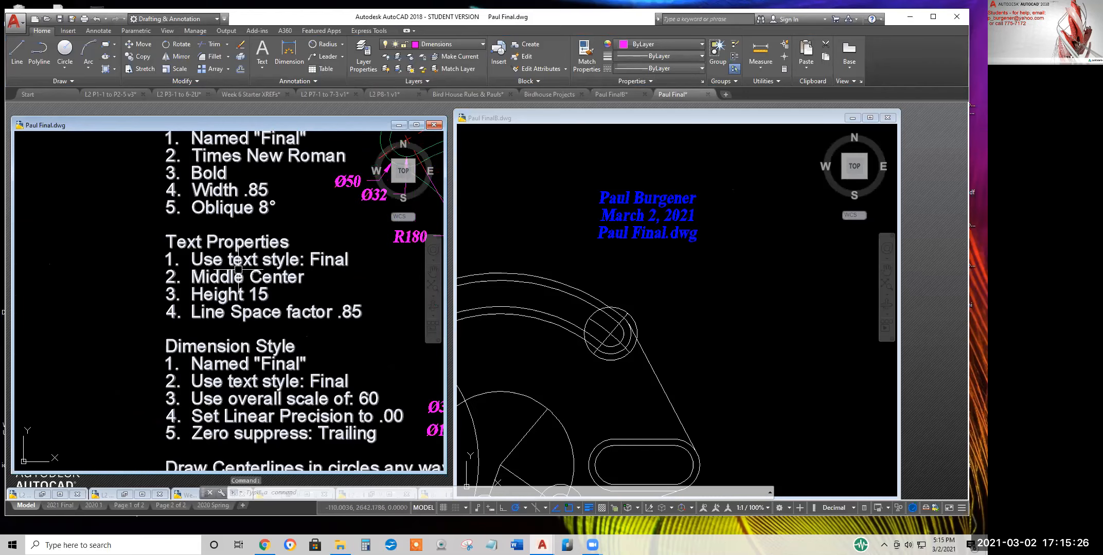
{"action": "scroll", "coordinate": [238, 337], "scroll_direction": "up", "scroll_amount": 1}
{"action": "middle_click_drag", "start_coordinate": [239, 337], "coordinate": [211, 250]}
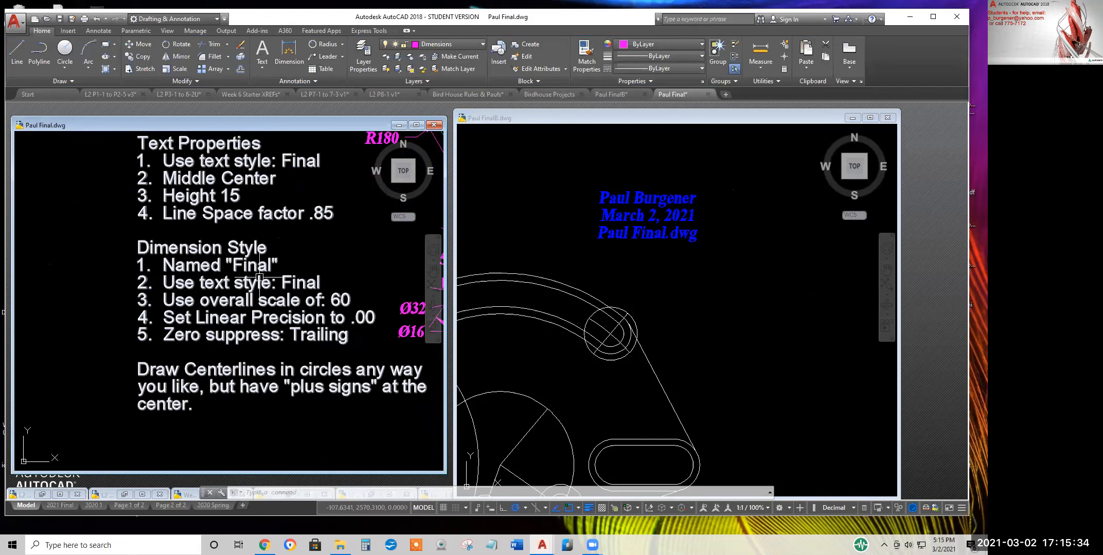
{"action": "left_click", "coordinate": [306, 81]}
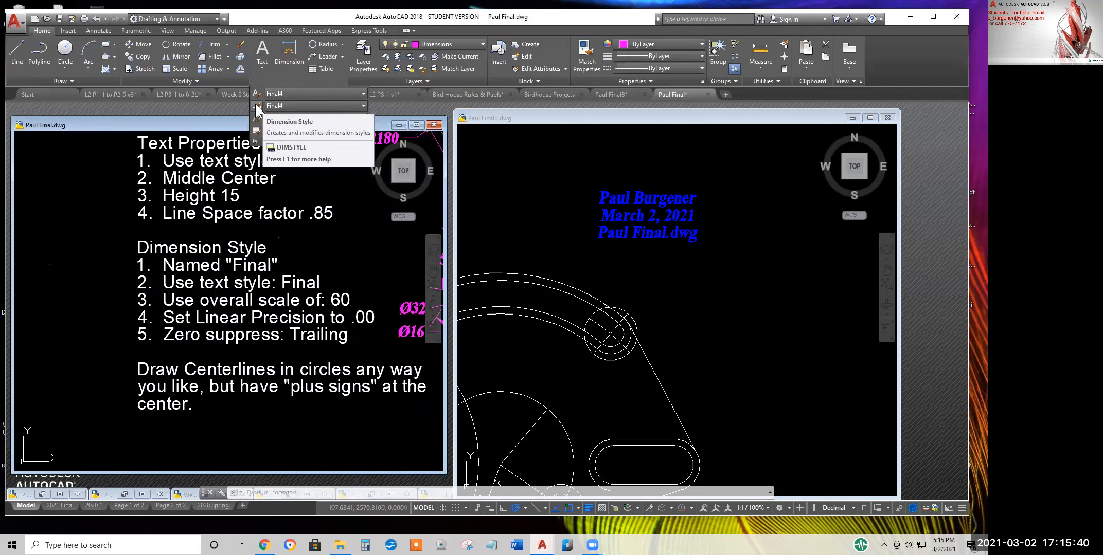
{"action": "left_click", "coordinate": [296, 106]}
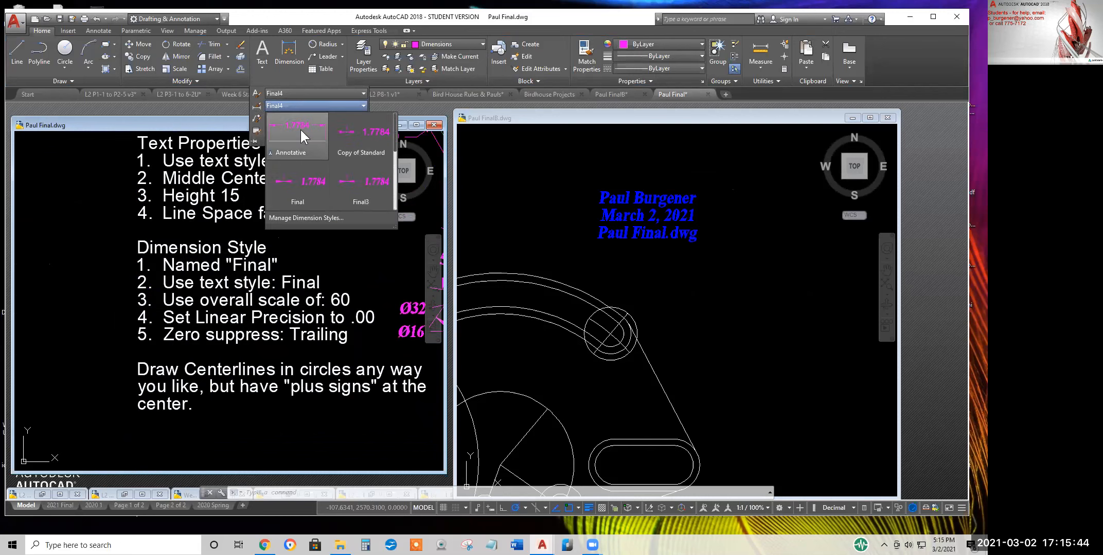
{"action": "mouse_move", "coordinate": [394, 156]}
{"action": "left_mouse_down"}
{"action": "mouse_move", "coordinate": [391, 208]}
{"action": "mouse_move", "coordinate": [394, 124]}
{"action": "left_mouse_up"}
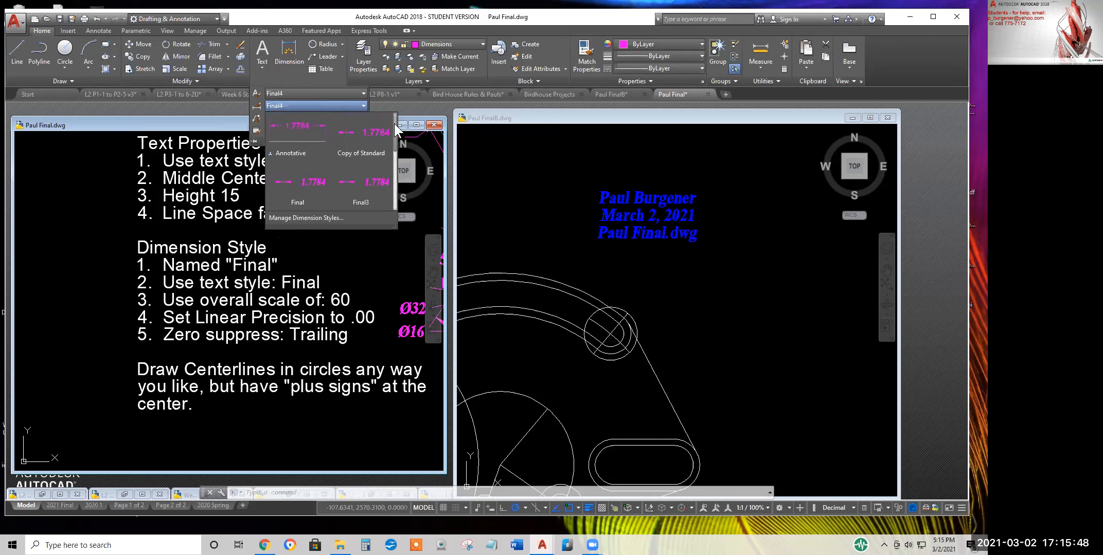
Start a new dimension style named Final 6 based on Standard
{"action": "left_click", "coordinate": [258, 104]}
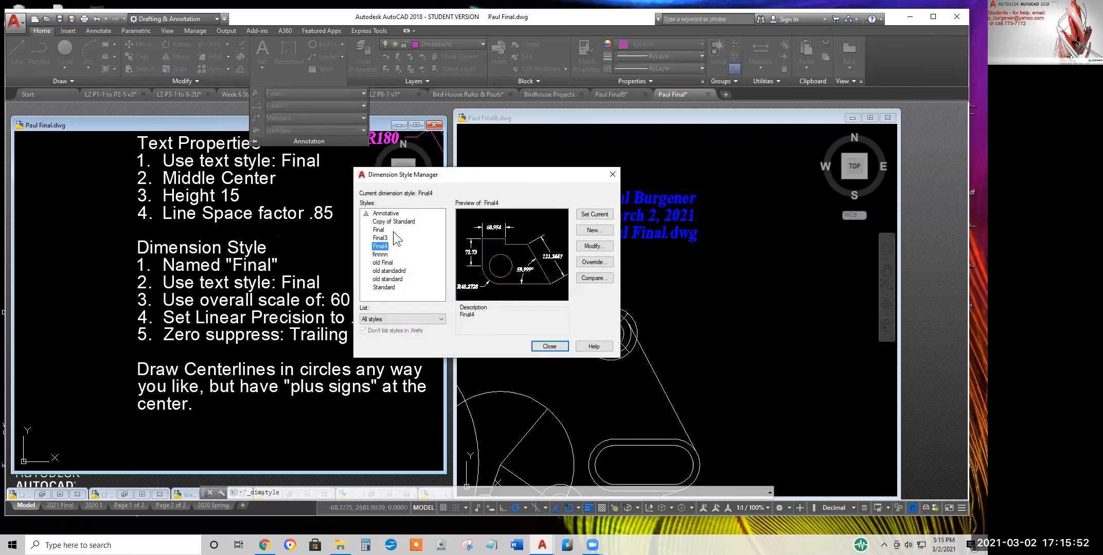
{"action": "left_click", "coordinate": [383, 287]}
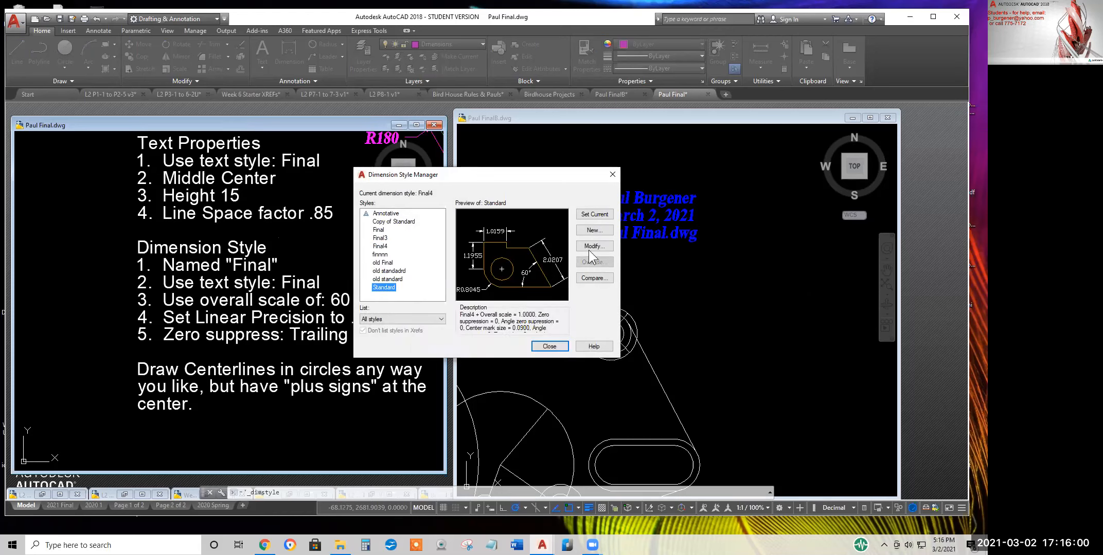
{"action": "left_click", "coordinate": [594, 232]}
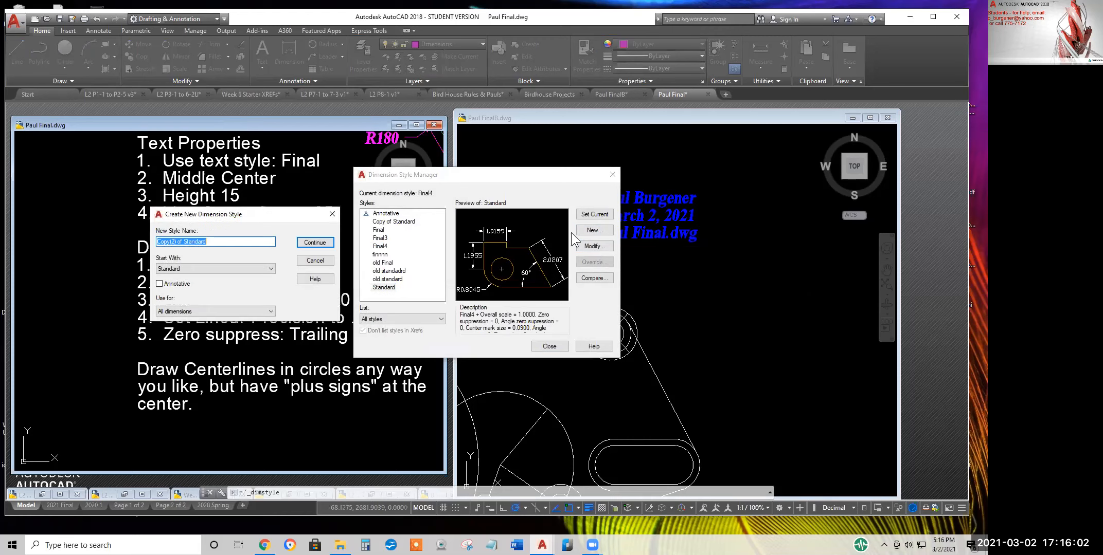
{"action": "type", "text": "Final 6"}
{"action": "left_click", "coordinate": [312, 243]}
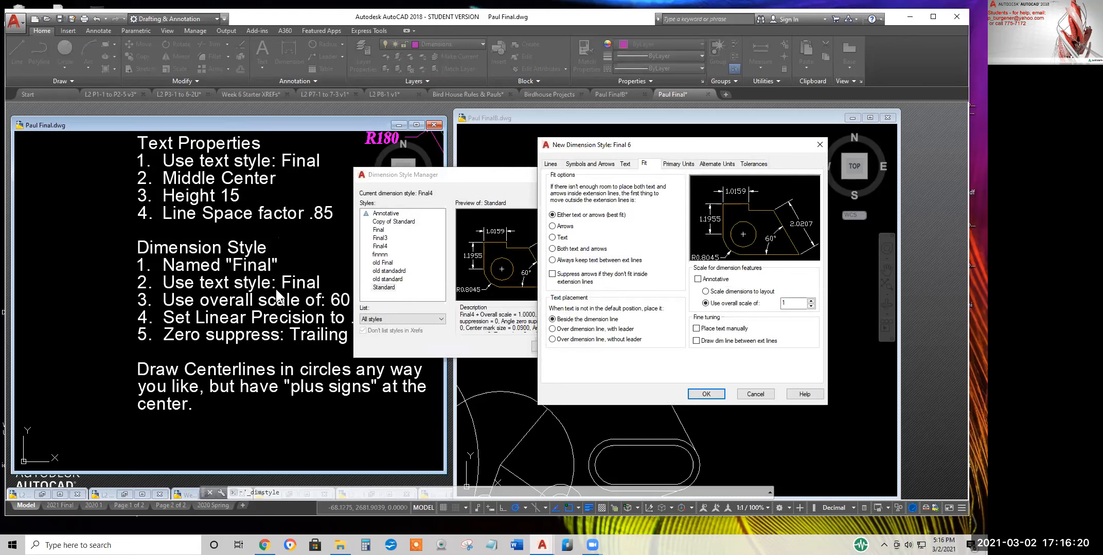
Browse the new style's tabs and set its text style to Final
{"action": "left_click", "coordinate": [625, 164]}
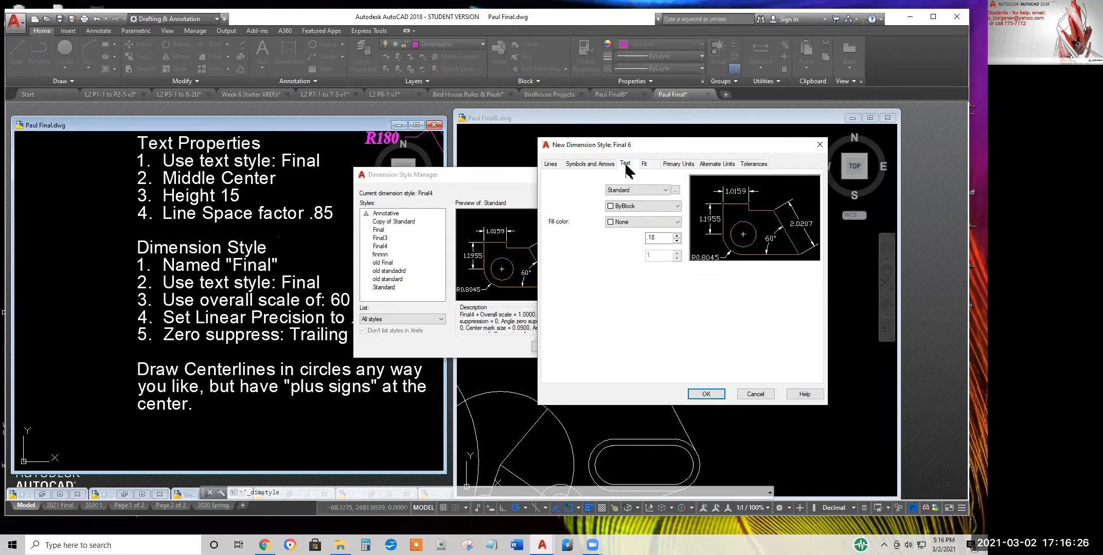
{"action": "left_click", "coordinate": [645, 161]}
{"action": "left_click", "coordinate": [665, 164]}
{"action": "left_click", "coordinate": [643, 164]}
{"action": "left_click", "coordinate": [621, 164]}
{"action": "left_click", "coordinate": [642, 163]}
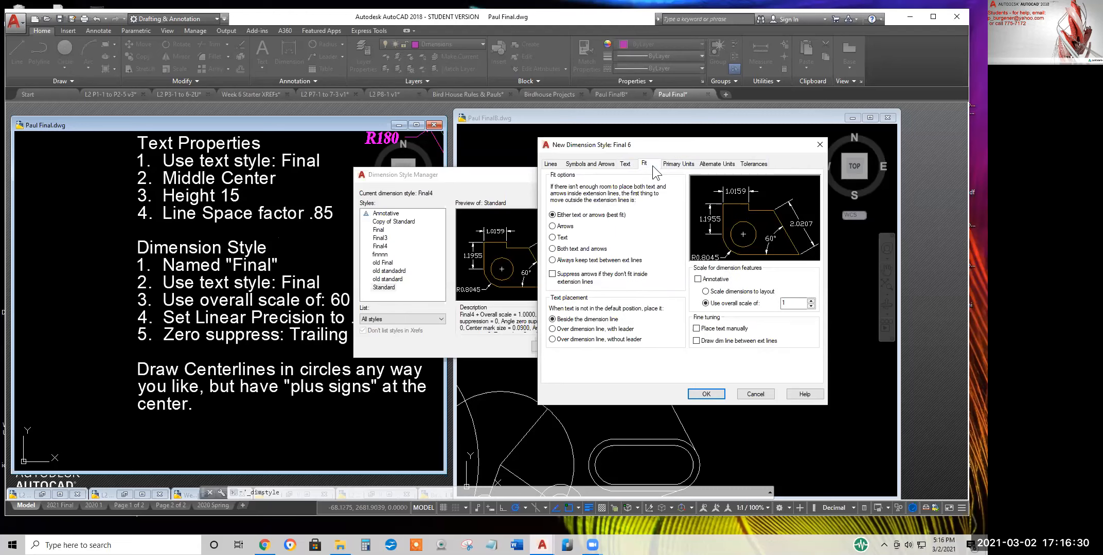
{"action": "left_click", "coordinate": [665, 163]}
{"action": "left_click", "coordinate": [583, 163]}
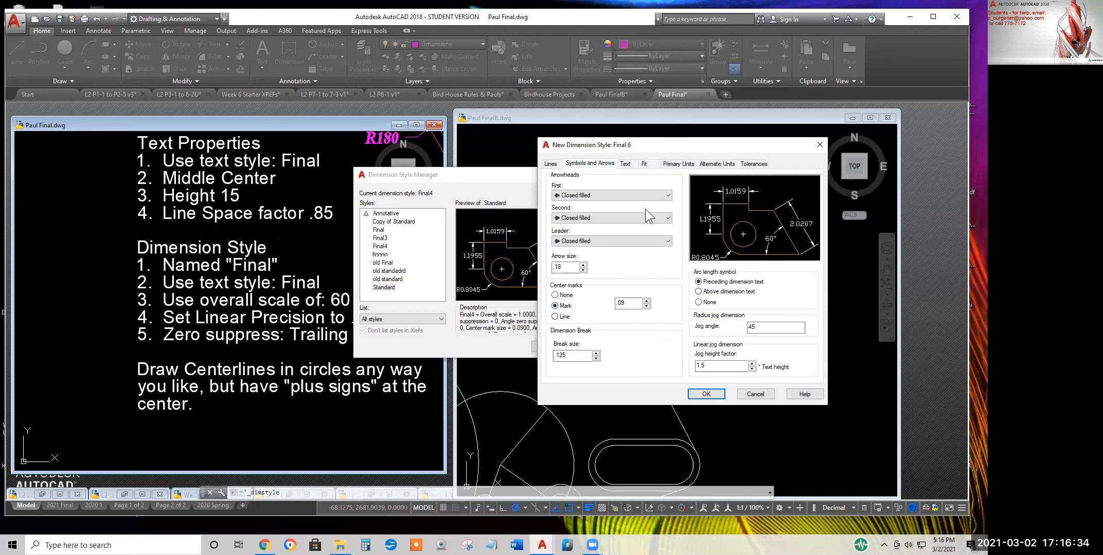
{"action": "left_click", "coordinate": [627, 163]}
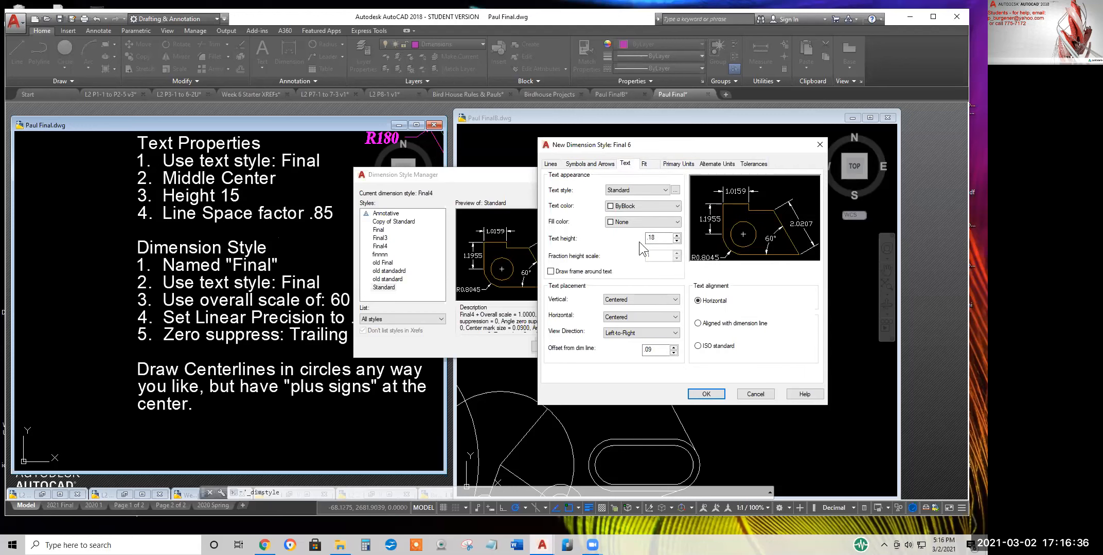
{"action": "left_click", "coordinate": [638, 190]}
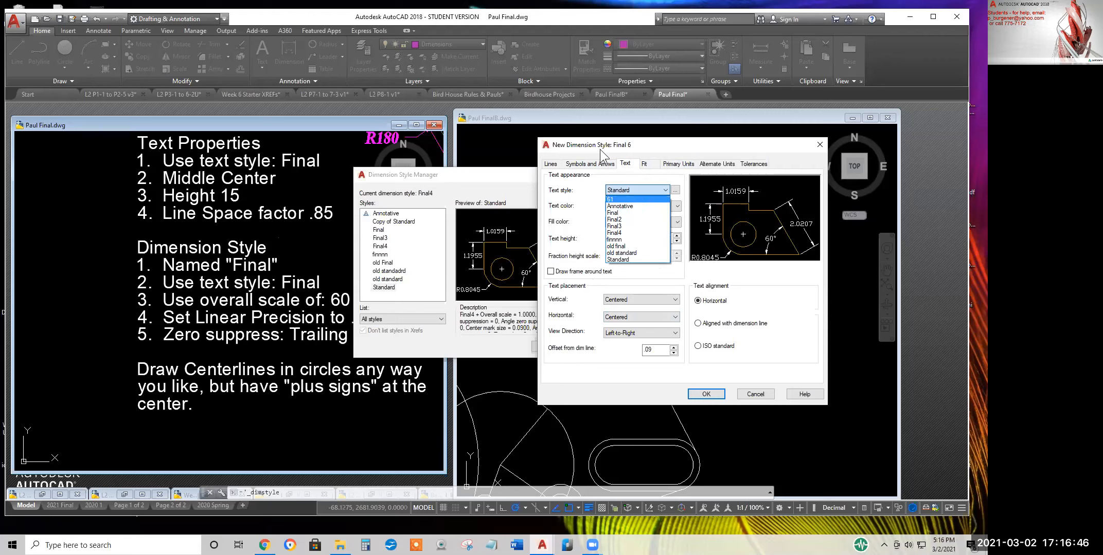
{"action": "left_click", "coordinate": [617, 213]}
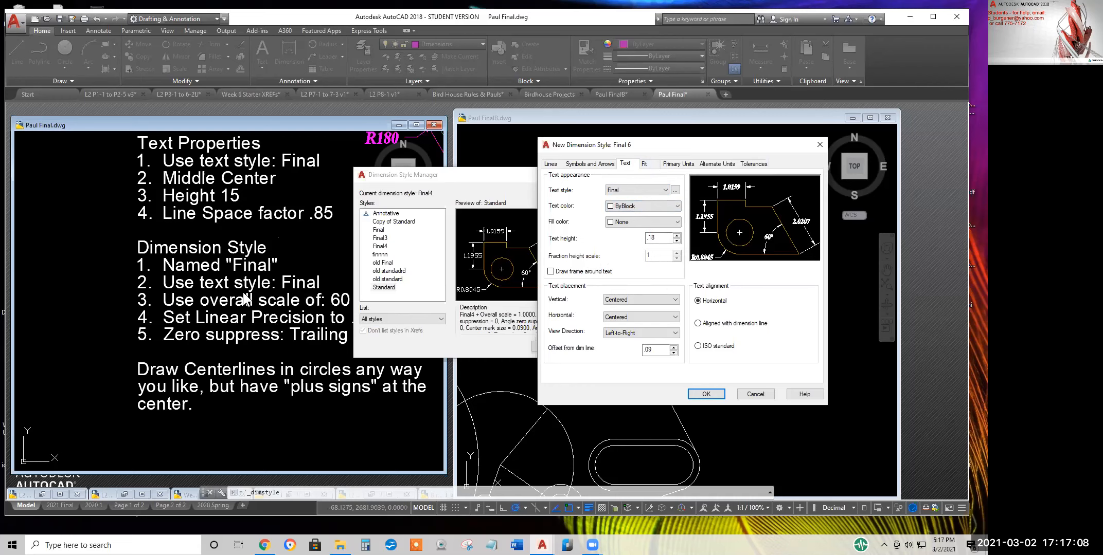
Set the overall scale to 60, check Primary Units, then cancel the draft style
{"action": "left_click", "coordinate": [644, 163]}
{"action": "double_click", "coordinate": [784, 304]}
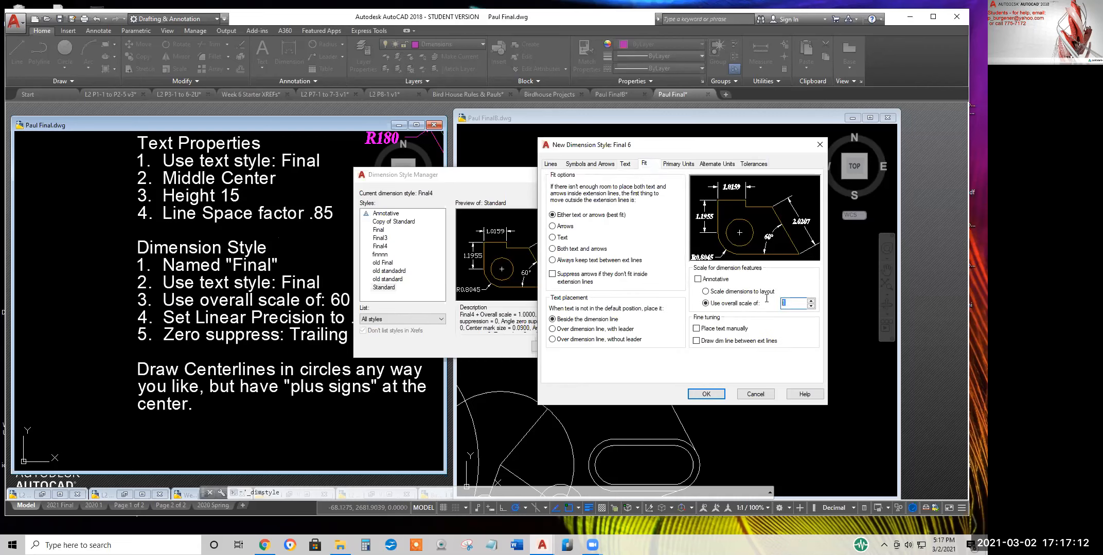
{"action": "type", "text": "60"}
{"action": "left_click_drag", "start_coordinate": [788, 303], "coordinate": [772, 303]}
{"action": "left_click", "coordinate": [670, 164]}
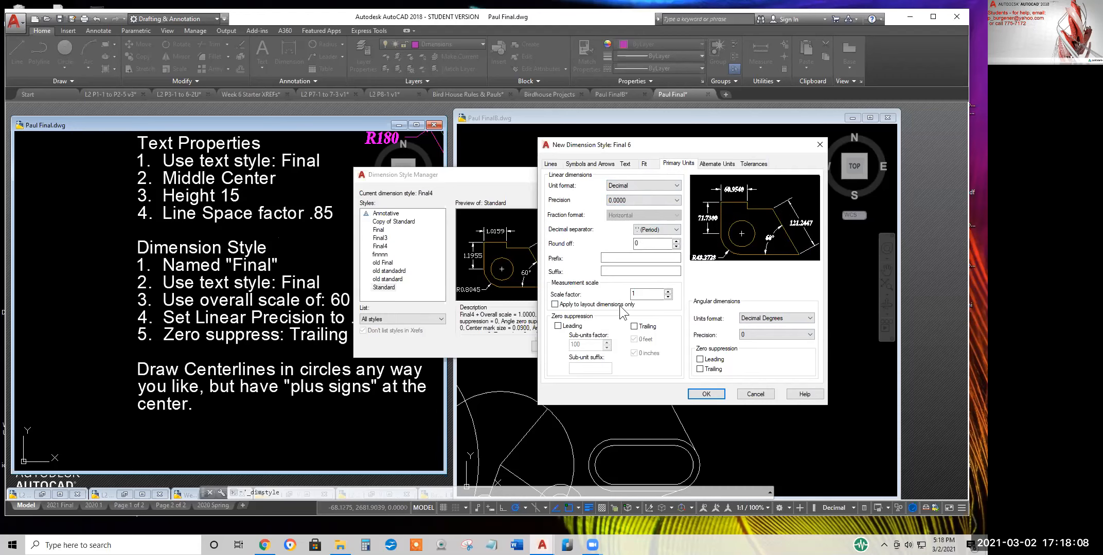
{"action": "left_click", "coordinate": [755, 394]}
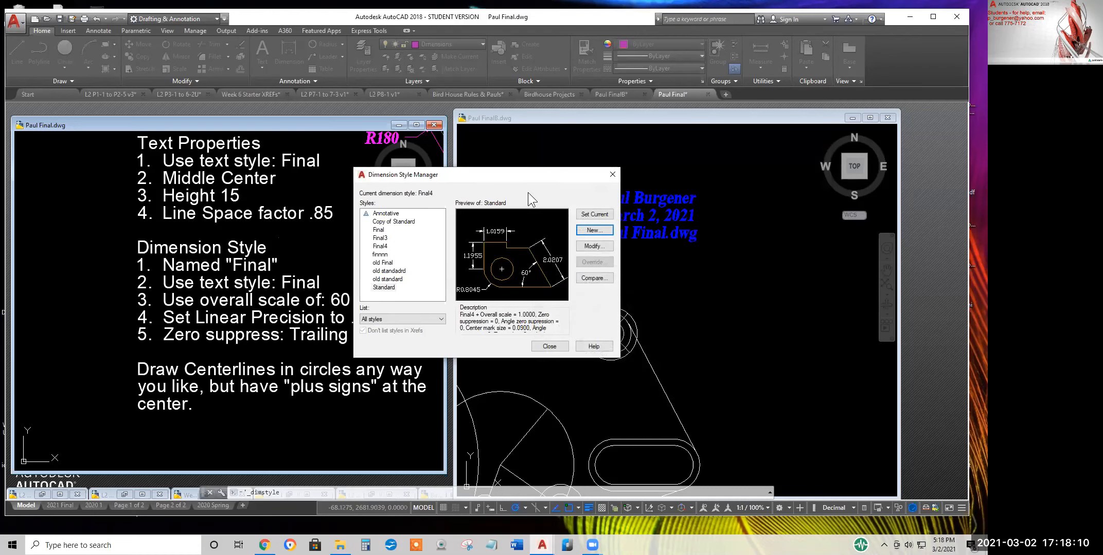
Create a dimension style named Final6 starting from Standard and continue to its settings
{"action": "left_click_drag", "start_coordinate": [538, 171], "coordinate": [752, 273]}
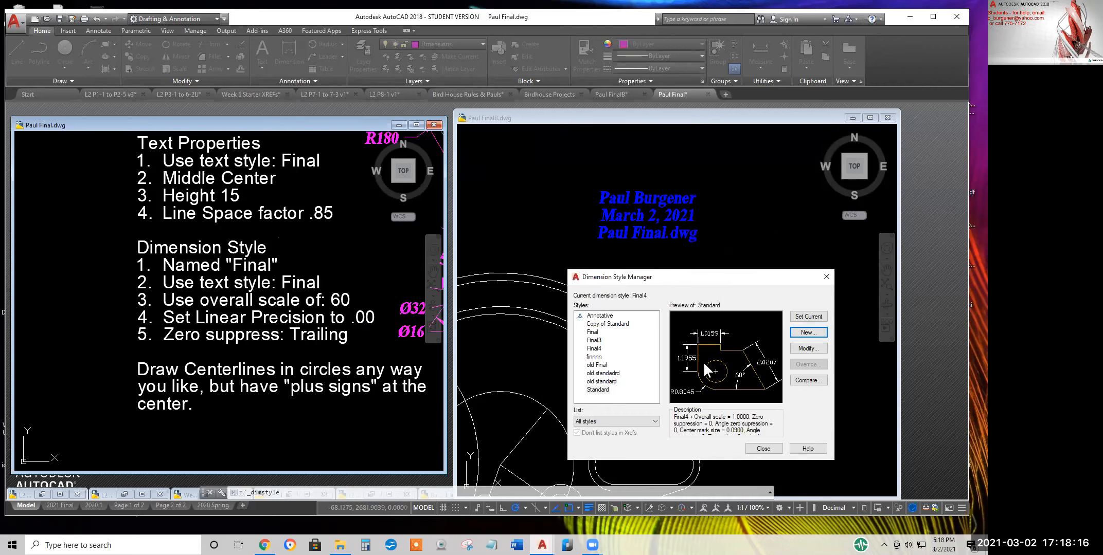
{"action": "left_click_drag", "start_coordinate": [684, 273], "coordinate": [663, 182]}
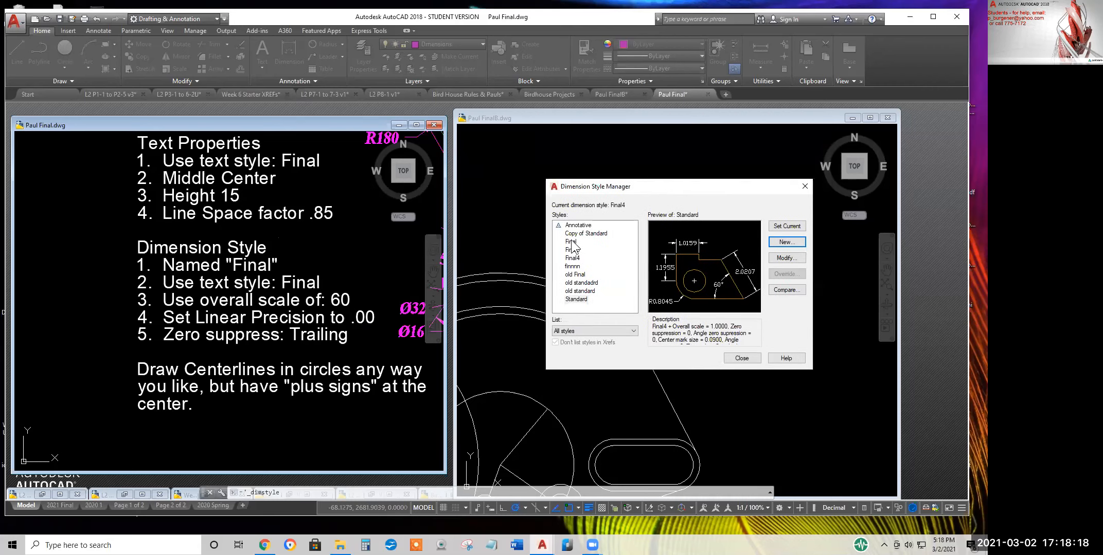
{"action": "left_click", "coordinate": [571, 241]}
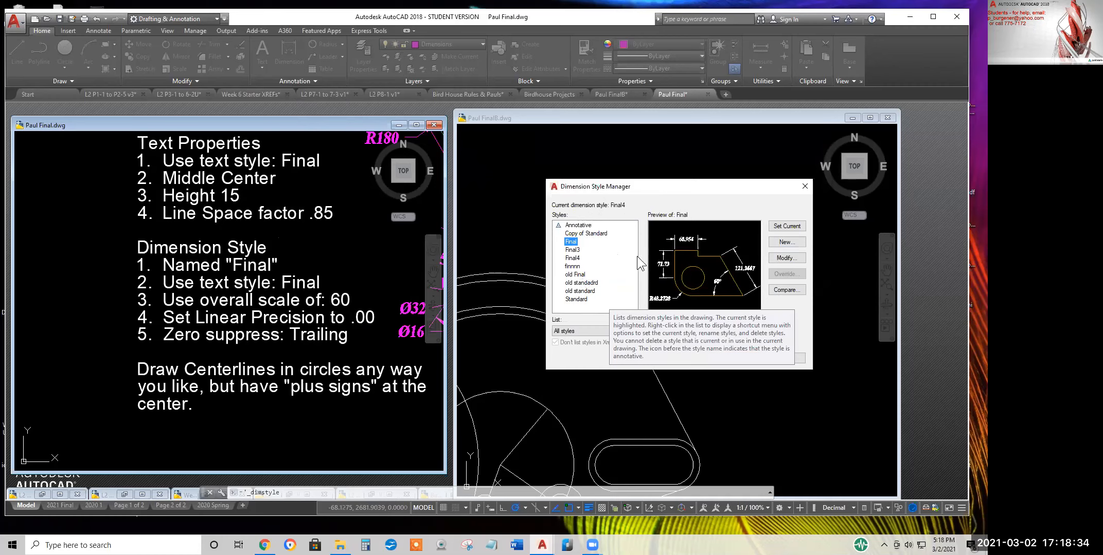
{"action": "left_click", "coordinate": [785, 240]}
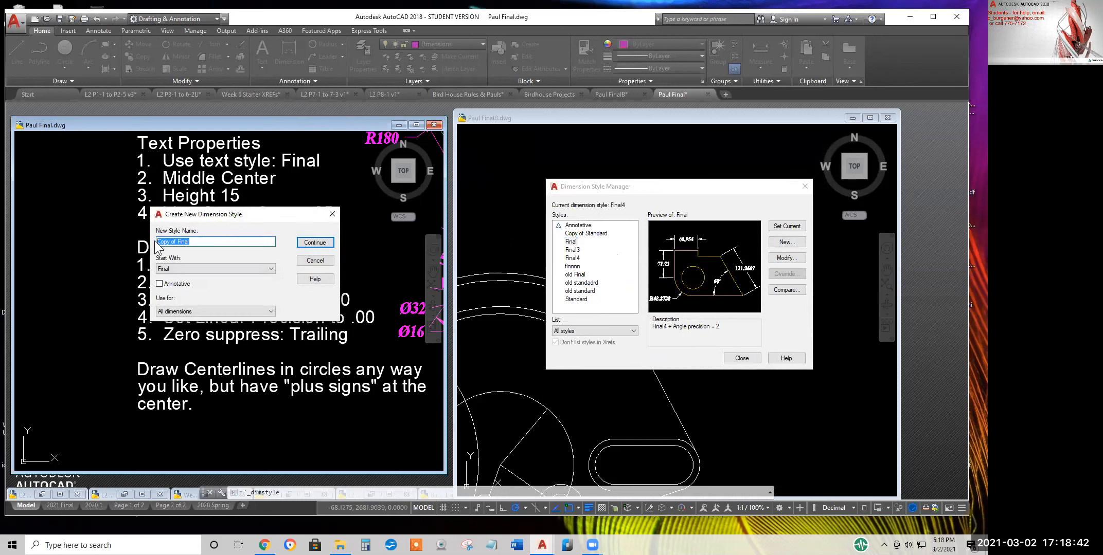
{"action": "type", "text": "Final6"}
{"action": "left_click", "coordinate": [206, 269]}
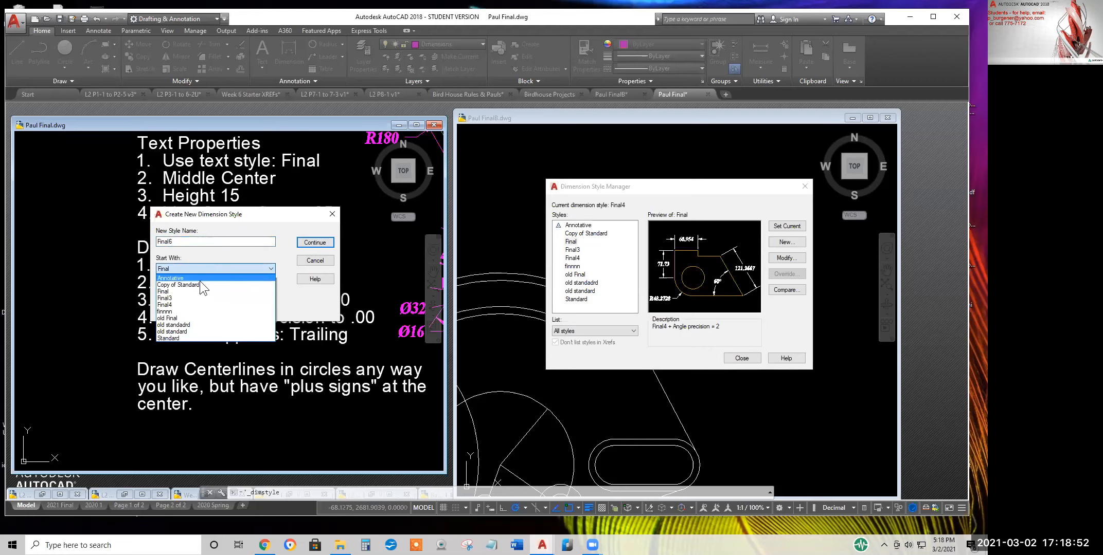
{"action": "left_click", "coordinate": [172, 338]}
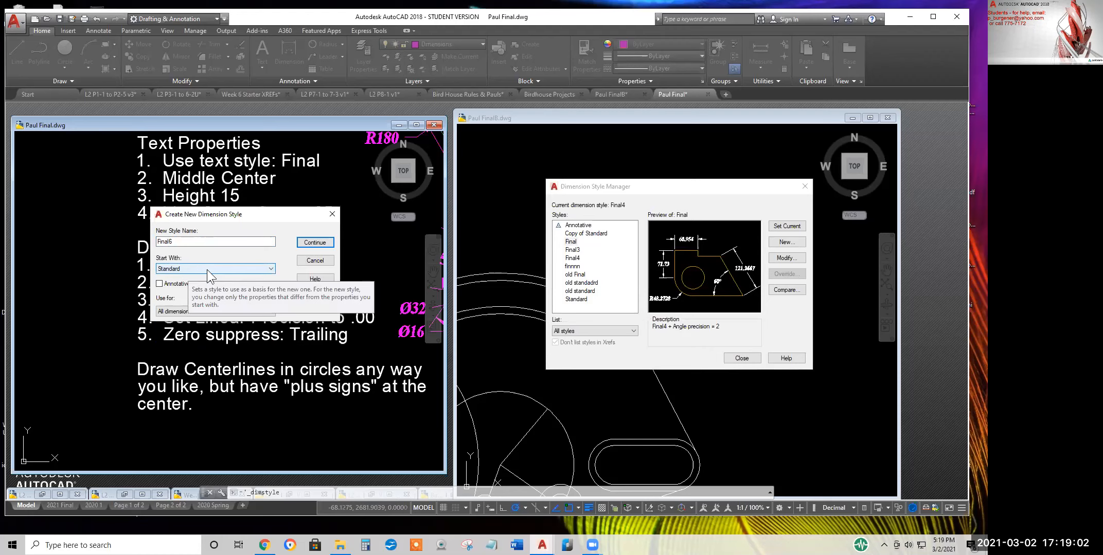
{"action": "left_click", "coordinate": [311, 245]}
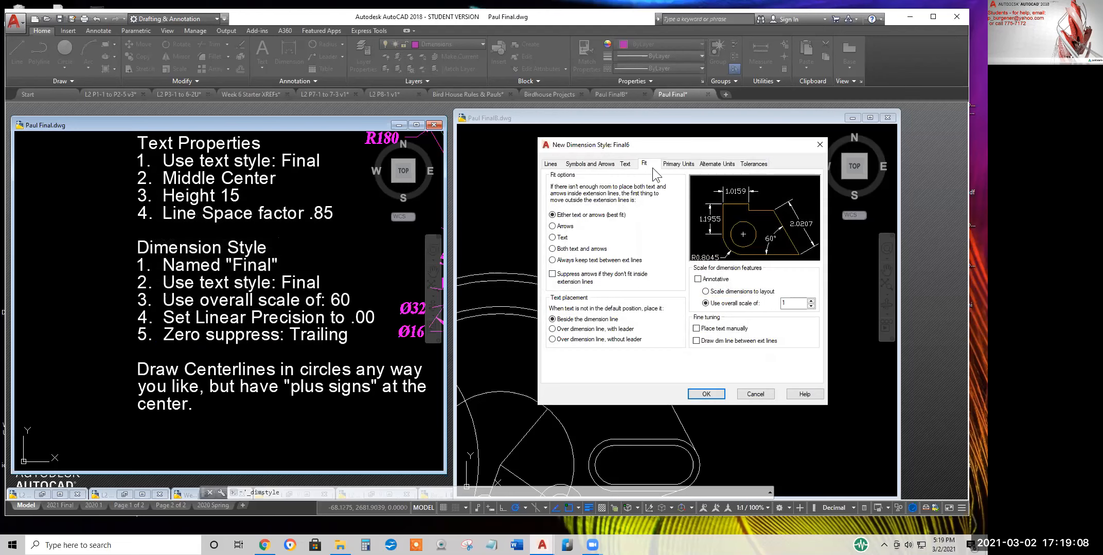
Give Final6 the Final text style and an overall scale of 60, fixing a mistyped 5
{"action": "left_click", "coordinate": [627, 165]}
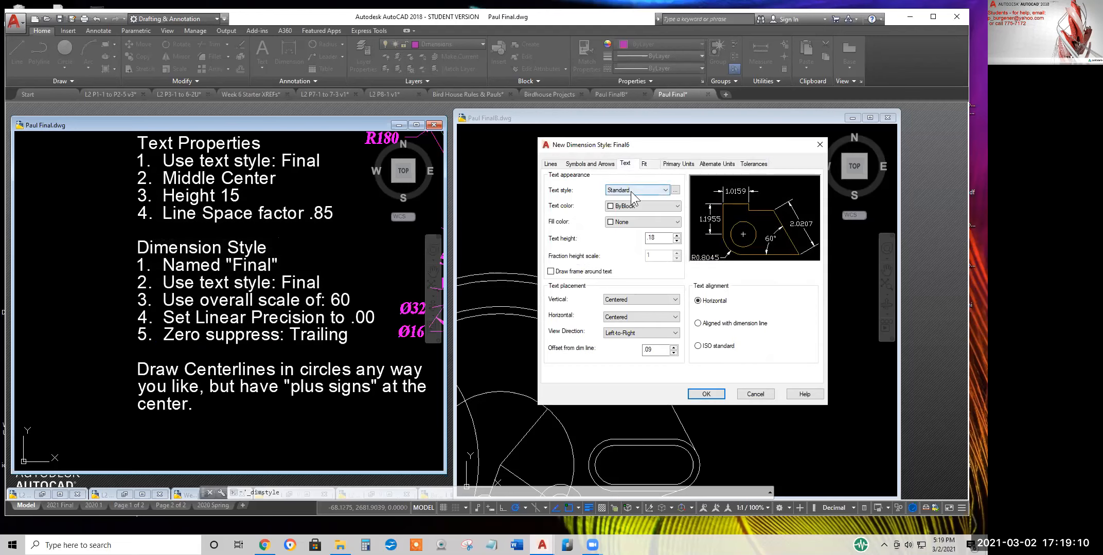
{"action": "left_click", "coordinate": [631, 191]}
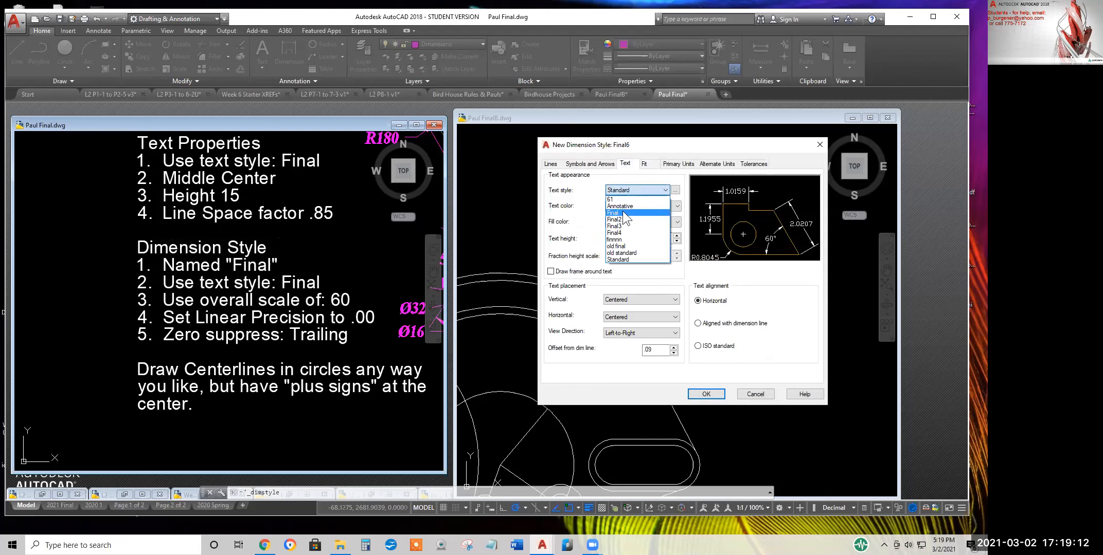
{"action": "left_click", "coordinate": [624, 218]}
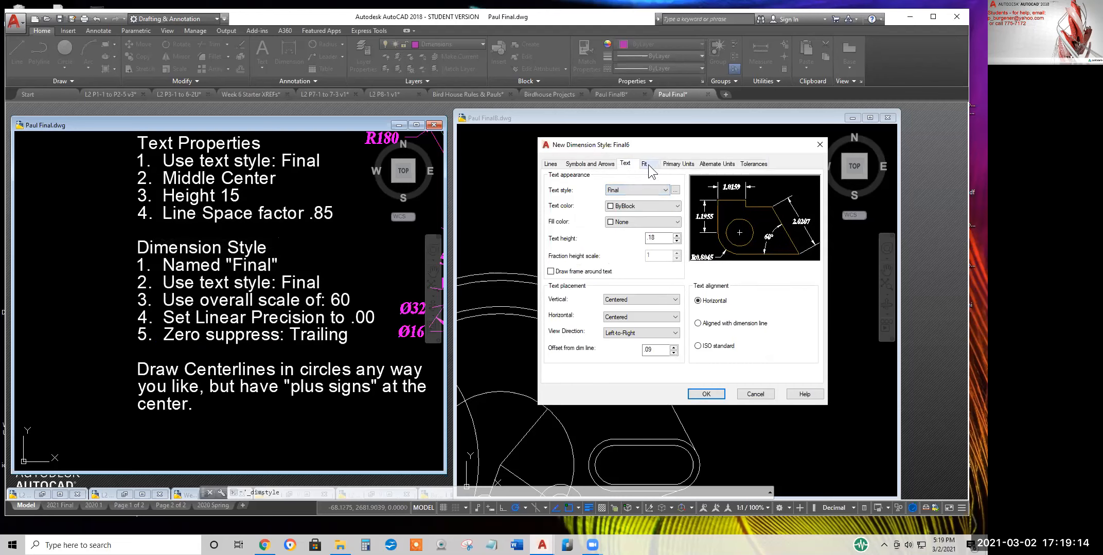
{"action": "left_click", "coordinate": [647, 164]}
{"action": "double_click", "coordinate": [784, 302]}
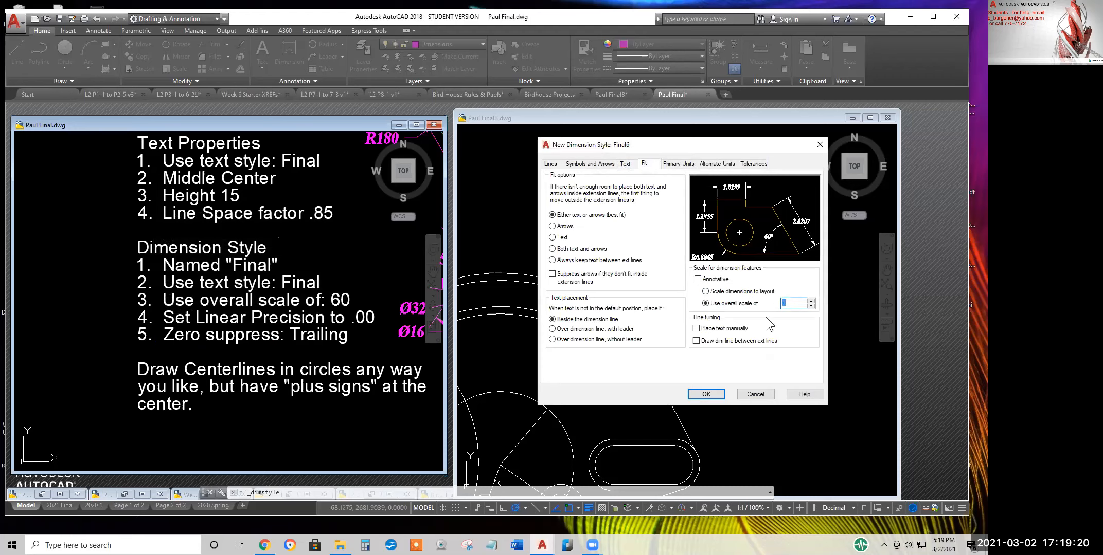
{"action": "type", "text": "5"}
{"action": "key", "text": "BackSpace"}
{"action": "type", "text": "60"}
{"action": "left_click", "coordinate": [676, 164]}
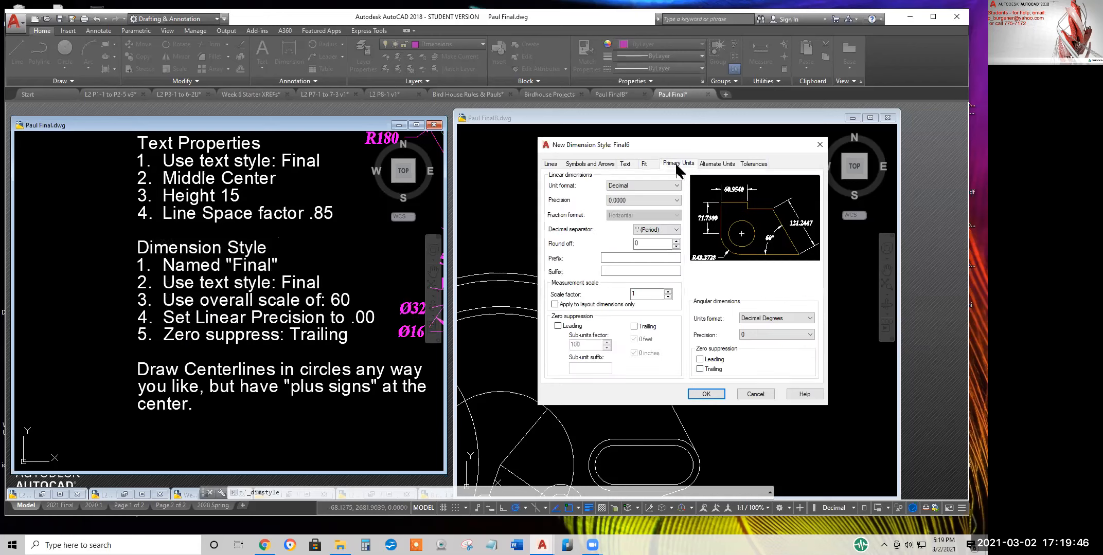
Set linear precision to 0.00 and suppress trailing zeros
{"action": "left_click", "coordinate": [638, 201]}
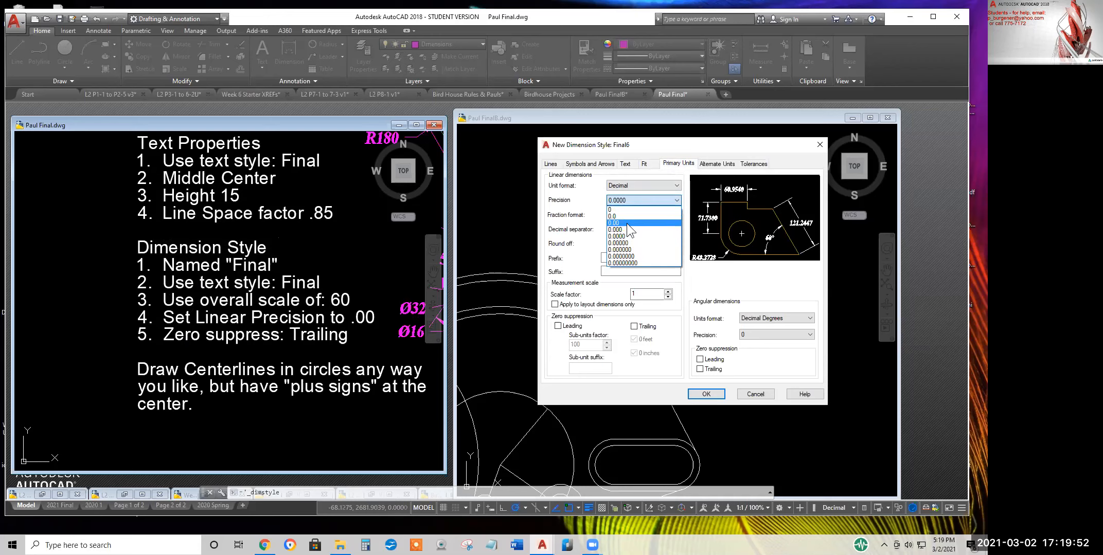
{"action": "left_click", "coordinate": [627, 223]}
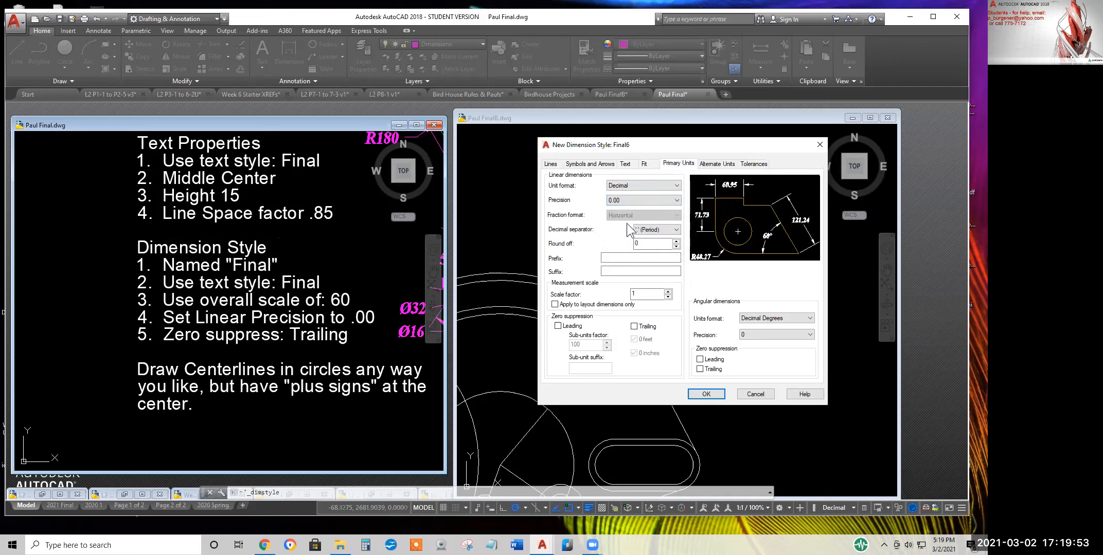
{"action": "left_click", "coordinate": [635, 326]}
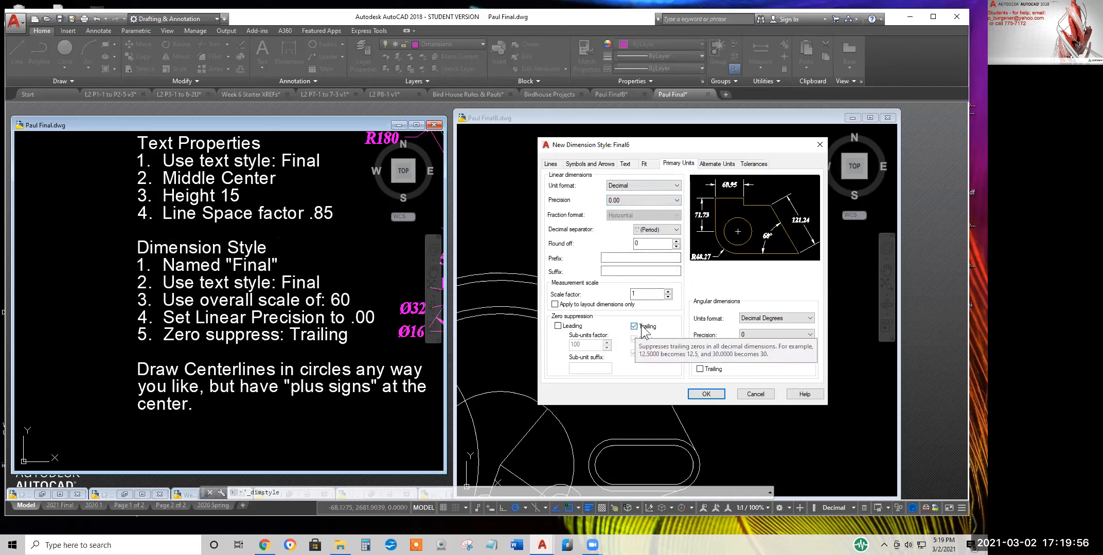
Keep leading and angular zero suppression off and angular precision at 0
{"action": "left_click", "coordinate": [557, 326]}
{"action": "left_click", "coordinate": [700, 359]}
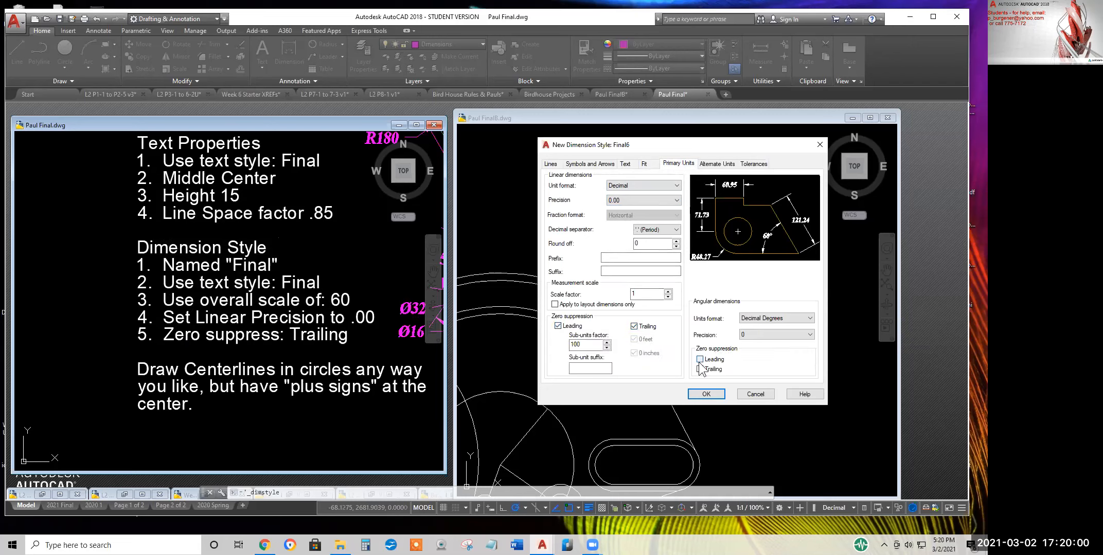
{"action": "left_click", "coordinate": [700, 369]}
{"action": "left_click", "coordinate": [700, 360]}
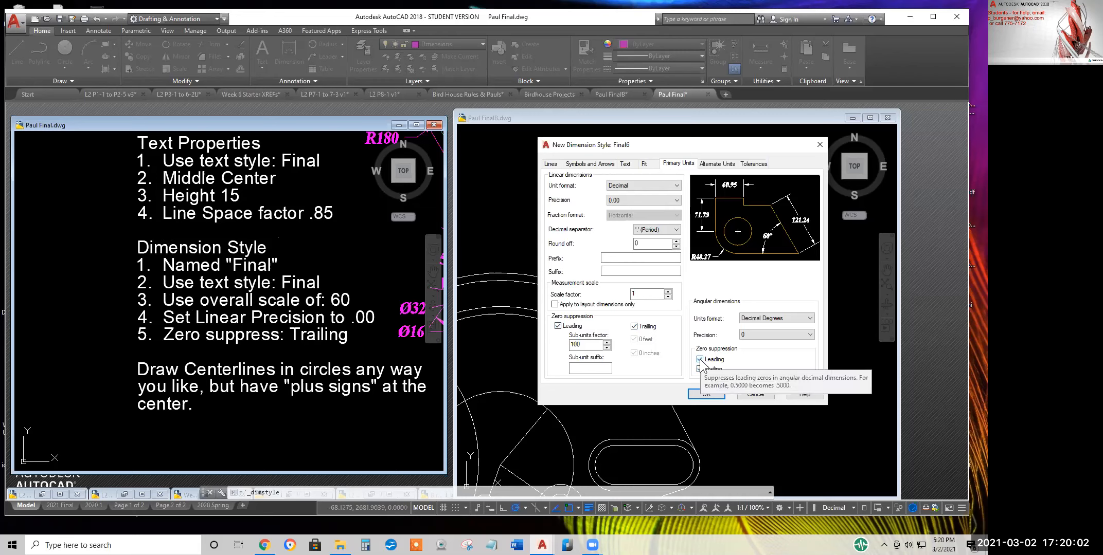
{"action": "left_click", "coordinate": [700, 369]}
{"action": "left_click", "coordinate": [557, 326]}
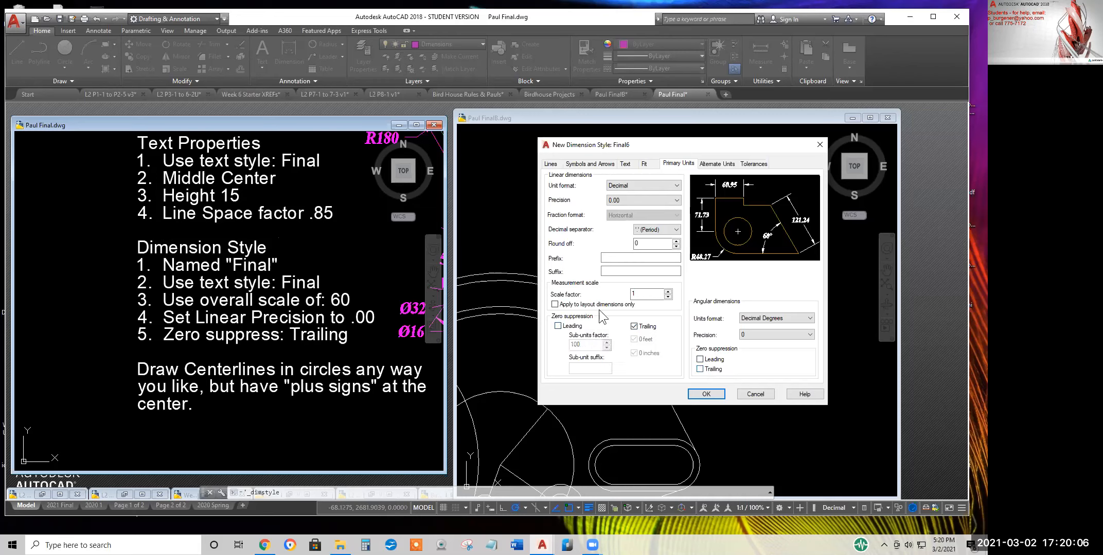
{"action": "left_click", "coordinate": [759, 335]}
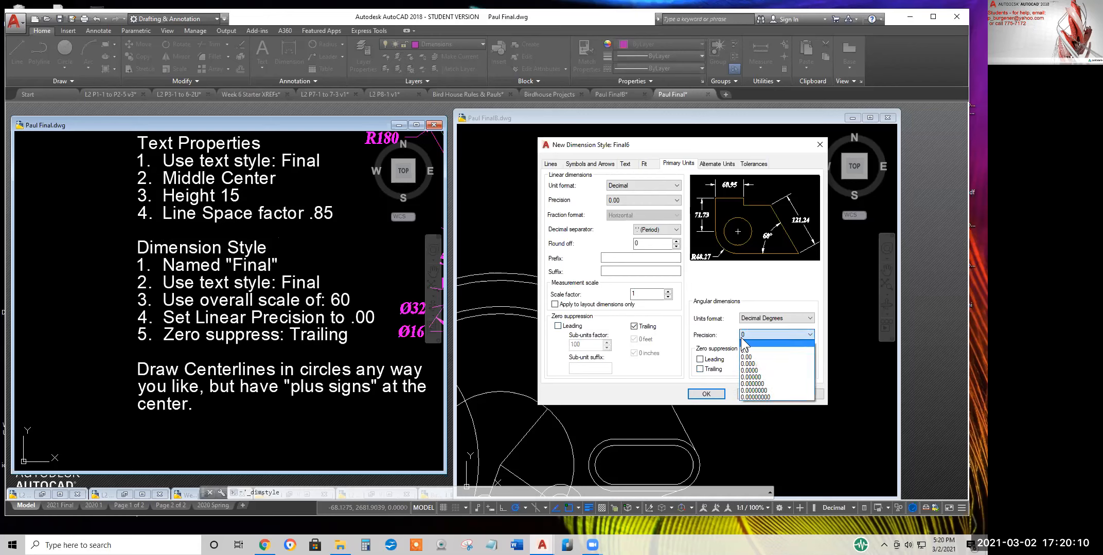
{"action": "left_click", "coordinate": [730, 327]}
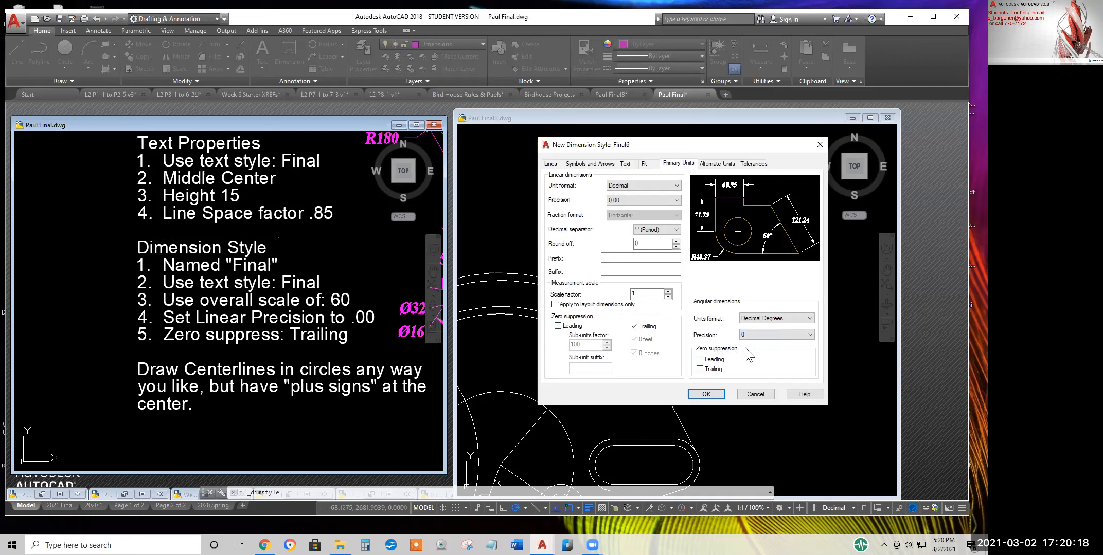
{"action": "left_click", "coordinate": [770, 335]}
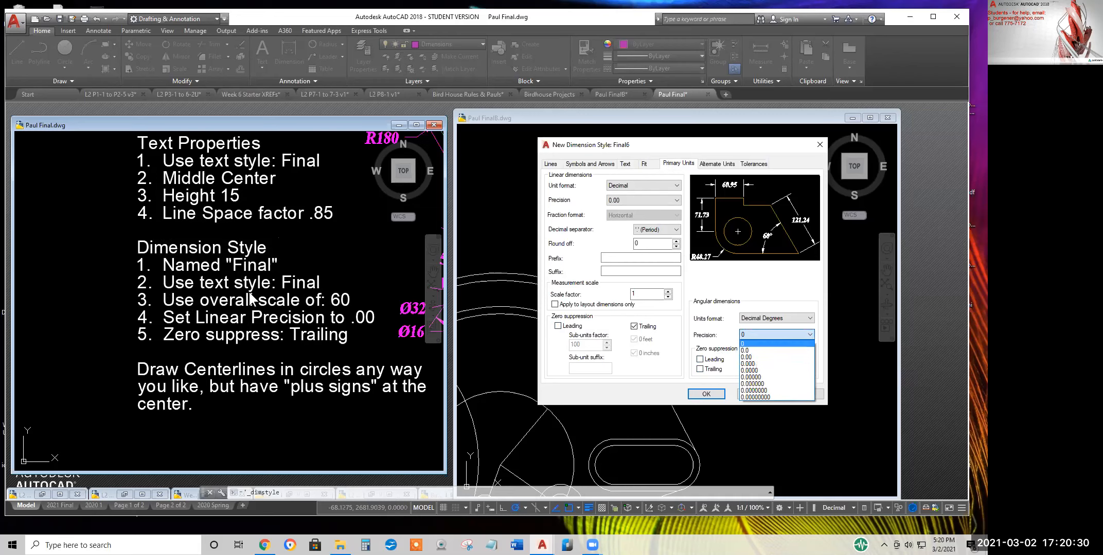
{"action": "left_click", "coordinate": [767, 282]}
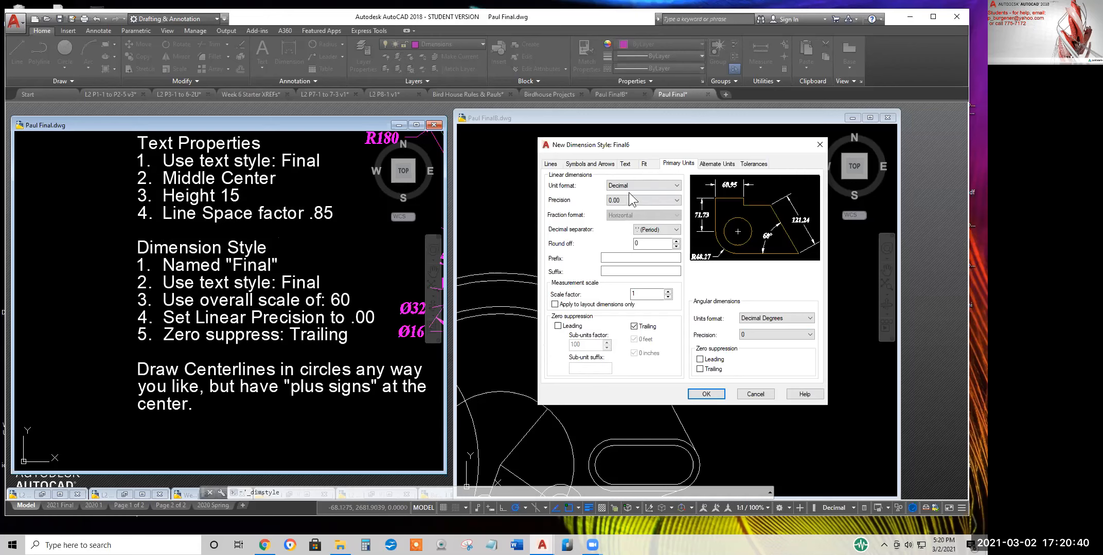
{"action": "left_click", "coordinate": [626, 164]}
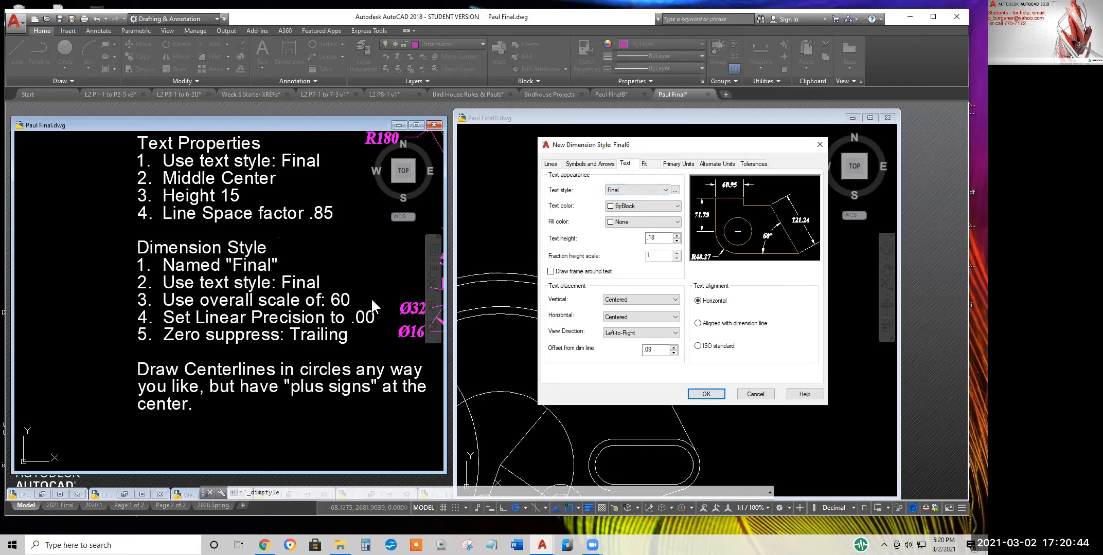
Review the Fit scale of 60 and the measurement scale factor, then save Final6 and close the manager
{"action": "left_click", "coordinate": [652, 164]}
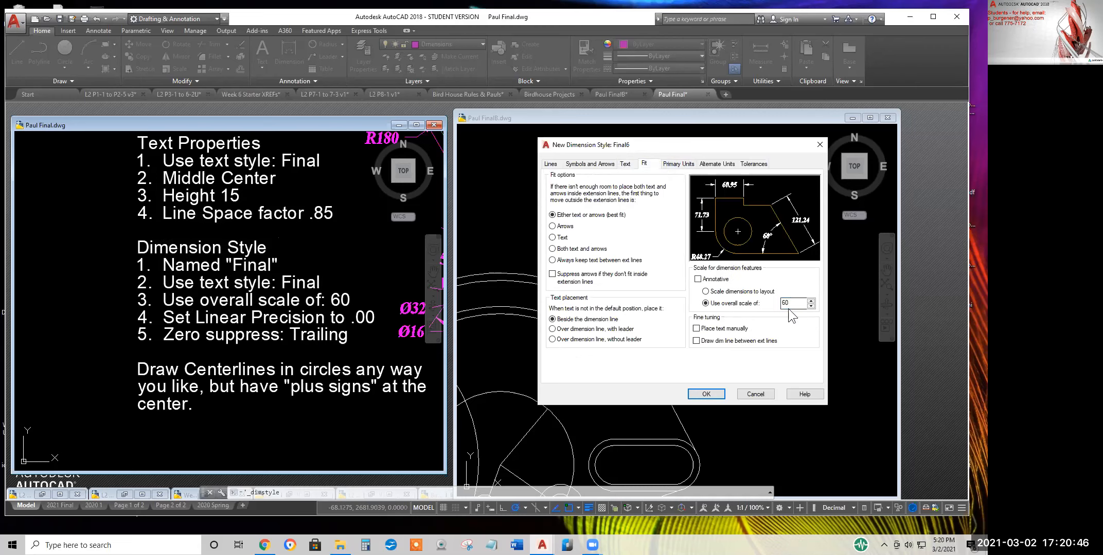
{"action": "left_click", "coordinate": [679, 163]}
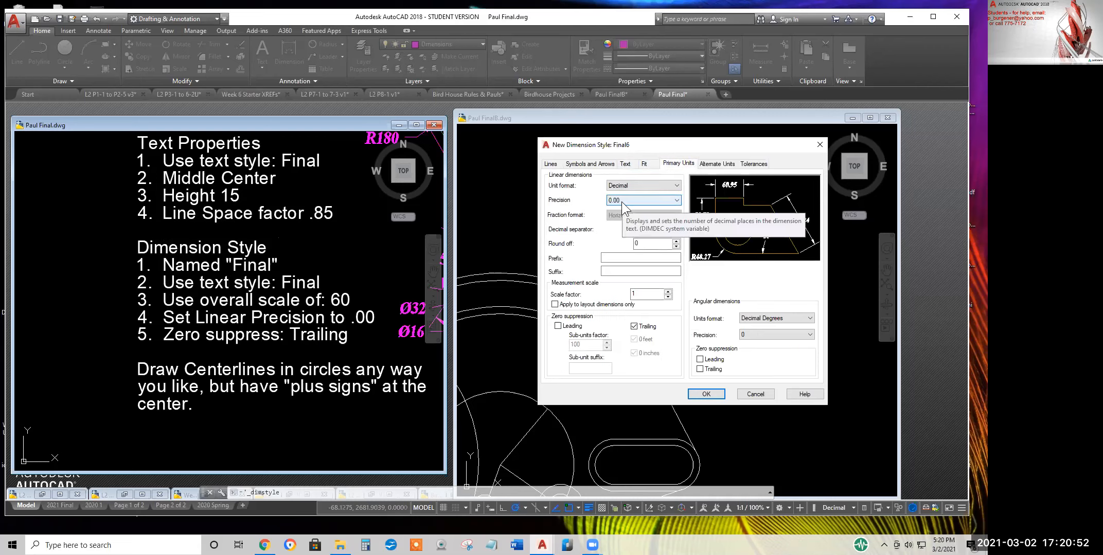
{"action": "double_click", "coordinate": [645, 242]}
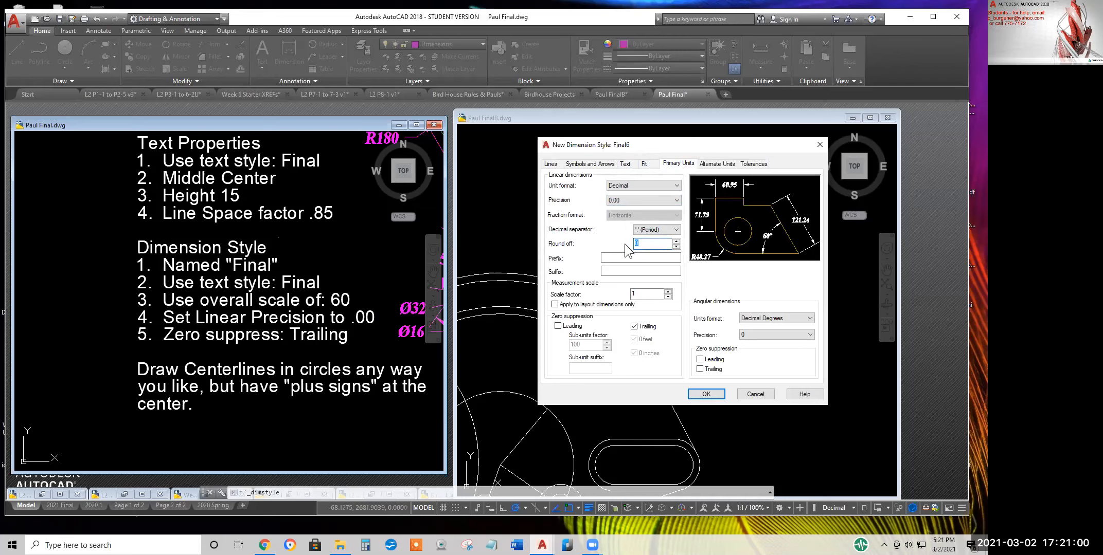
{"action": "double_click", "coordinate": [643, 294]}
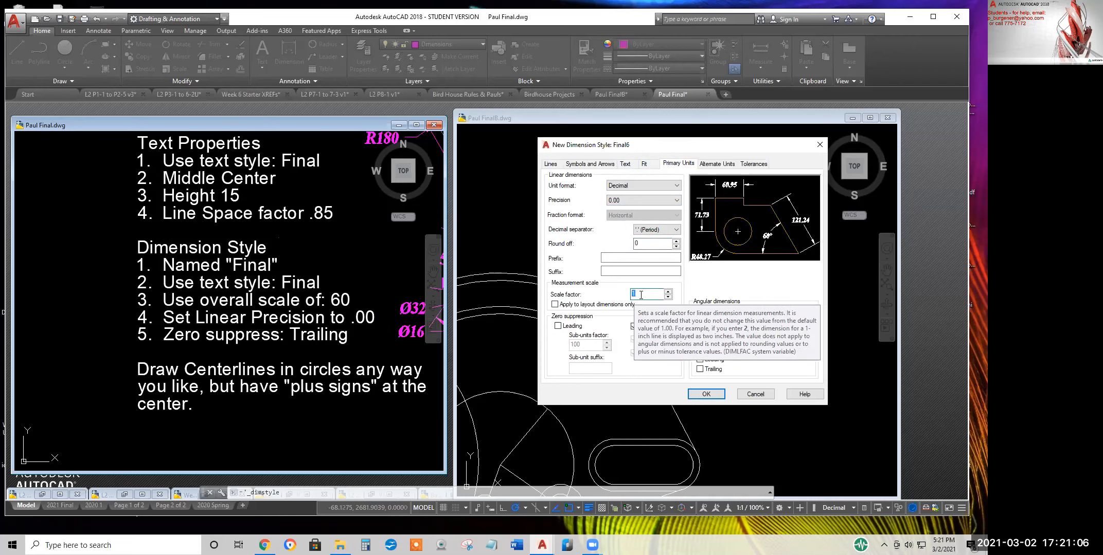
{"action": "left_click", "coordinate": [634, 294]}
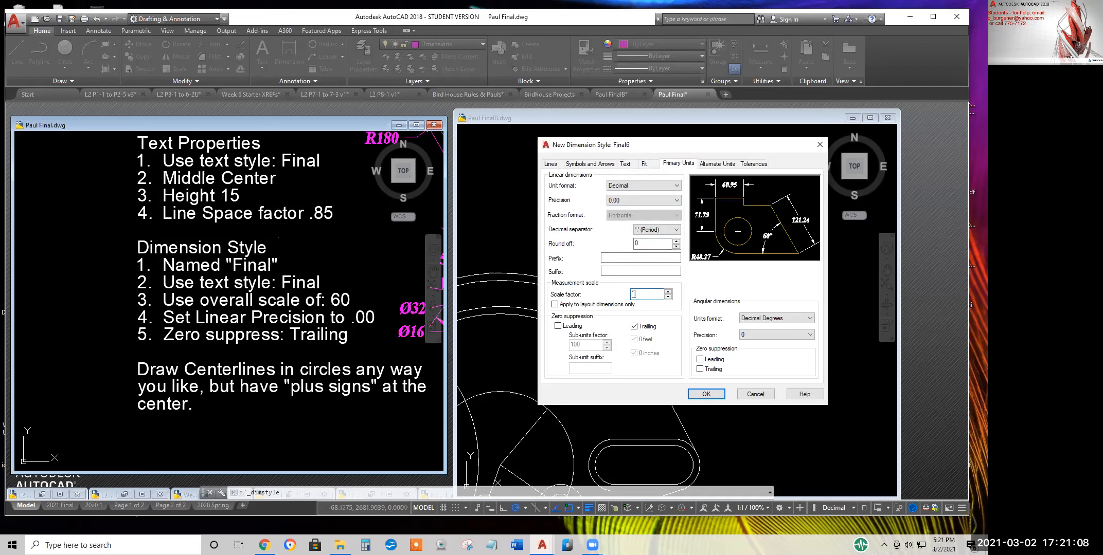
{"action": "double_click", "coordinate": [640, 294]}
{"action": "left_click", "coordinate": [641, 294]}
{"action": "left_click", "coordinate": [633, 294]}
{"action": "left_click", "coordinate": [643, 292]}
{"action": "double_click", "coordinate": [628, 293]}
{"action": "left_click", "coordinate": [704, 392]}
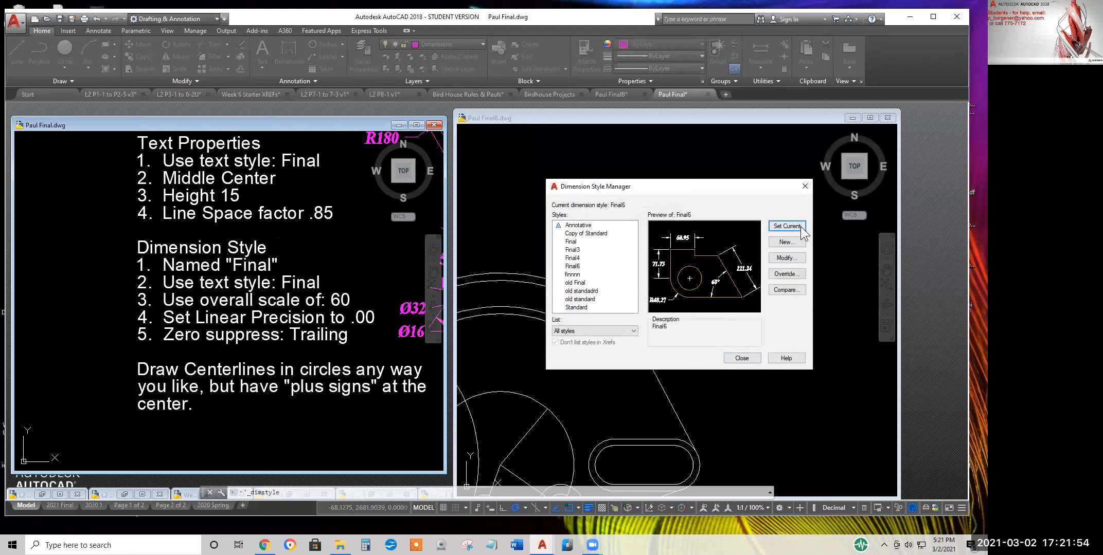
{"action": "left_click", "coordinate": [741, 358]}
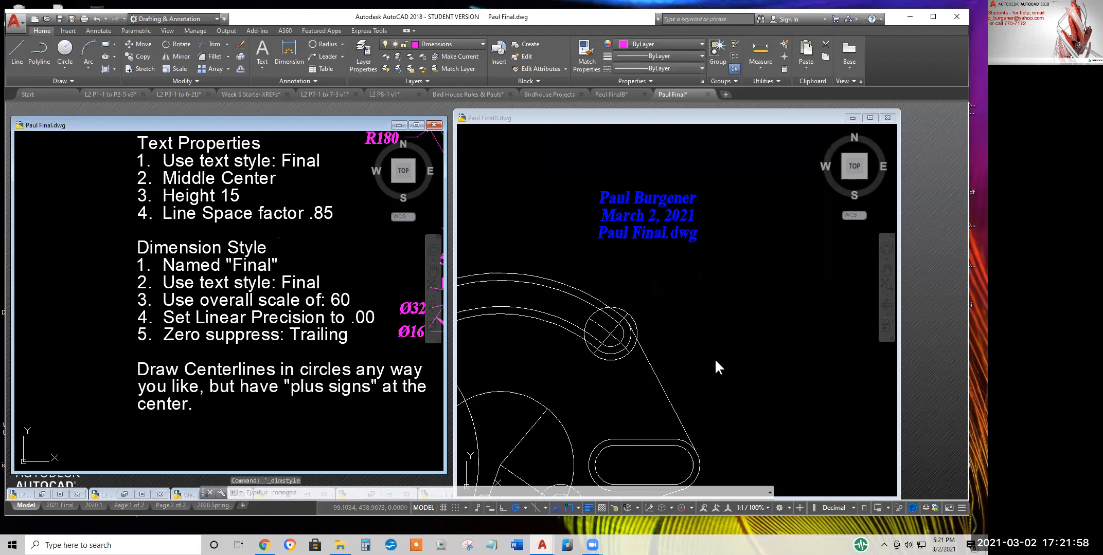
Switch to the Paul FinalB drawing and bring the part into view
{"action": "left_click", "coordinate": [693, 360]}
{"action": "scroll", "coordinate": [692, 361], "scroll_direction": "down", "scroll_amount": 5}
{"action": "scroll", "coordinate": [692, 361], "scroll_direction": "down", "scroll_amount": 2}
{"action": "middle_click_drag", "start_coordinate": [677, 382], "coordinate": [679, 329]}
{"action": "scroll", "coordinate": [679, 329], "scroll_direction": "up", "scroll_amount": 2}
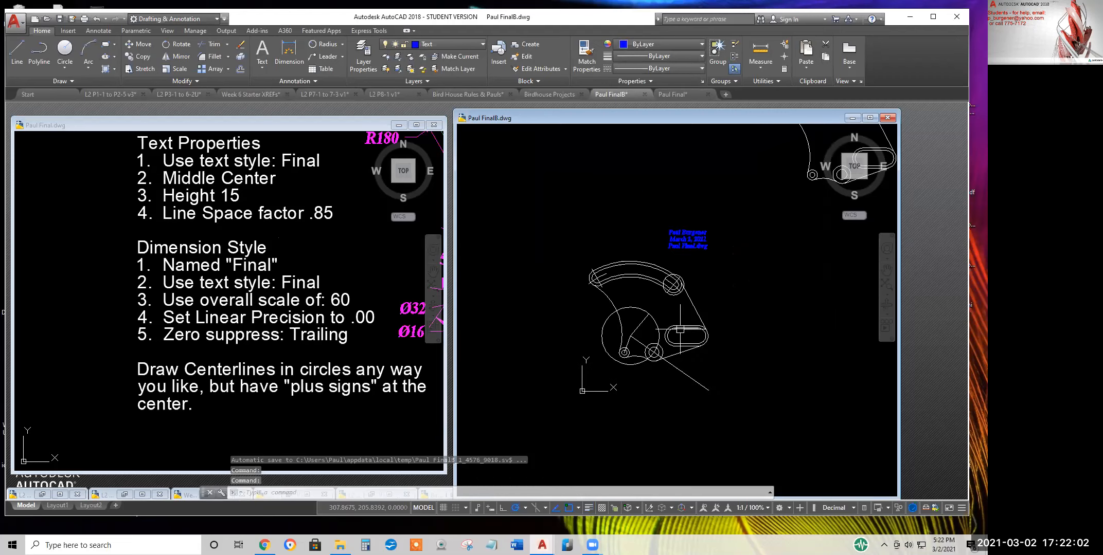
{"action": "scroll", "coordinate": [680, 330], "scroll_direction": "up", "scroll_amount": 2}
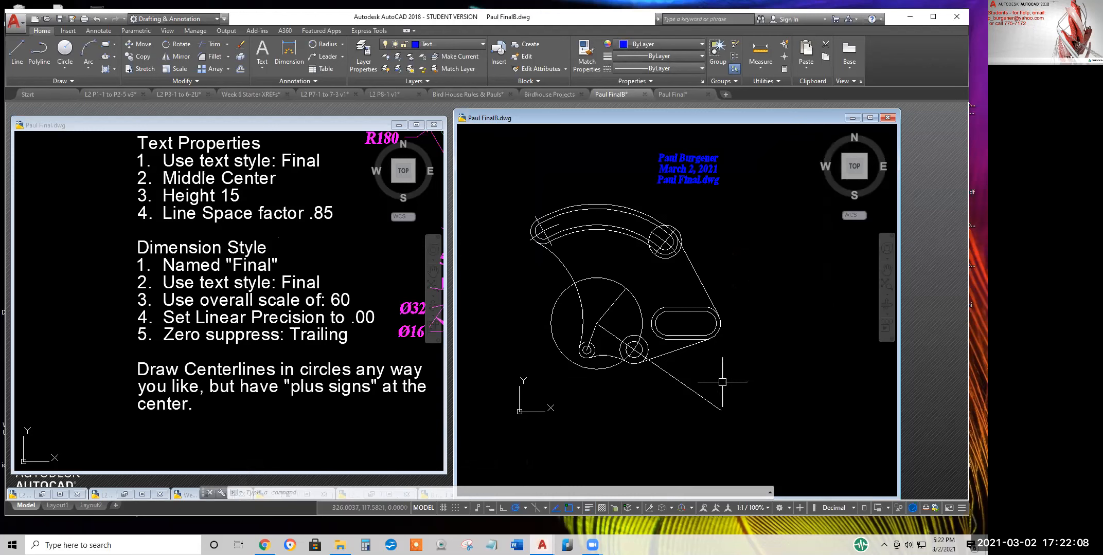
{"action": "left_click", "coordinate": [767, 417]}
{"action": "left_click", "coordinate": [486, 175]}
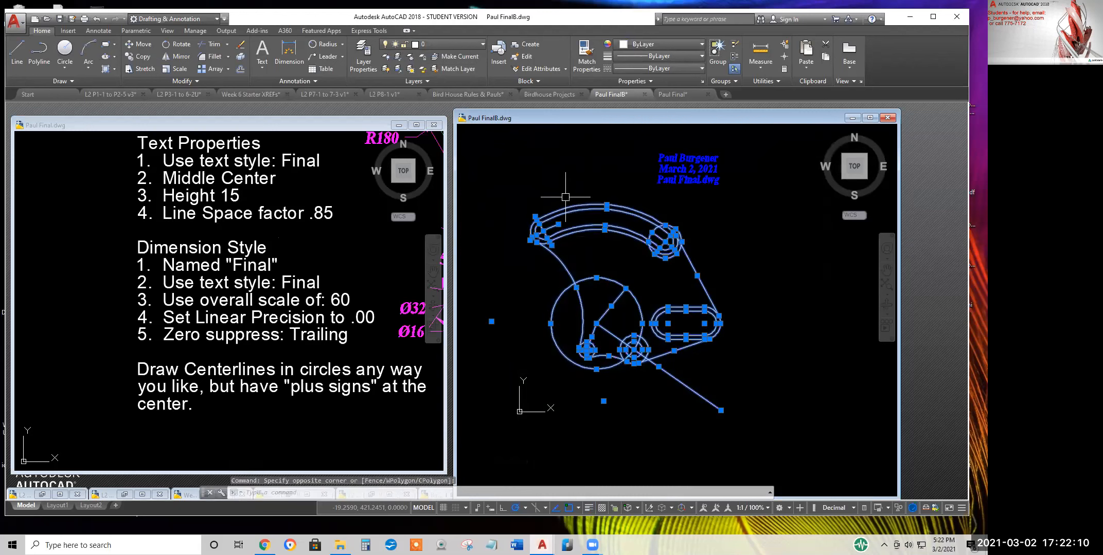
{"action": "key", "text": "Escape"}
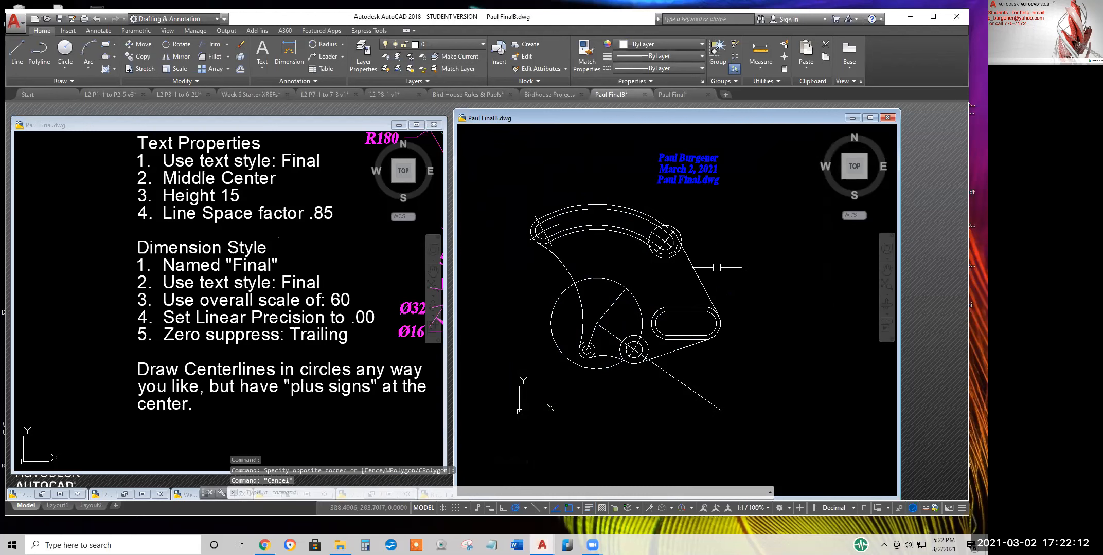
Crossing-select the right-hand lines, slot, top arcs and left arc
{"action": "left_click", "coordinate": [720, 362]}
{"action": "left_click", "coordinate": [637, 235]}
{"action": "left_click", "coordinate": [642, 239]}
{"action": "left_click", "coordinate": [583, 191]}
{"action": "left_click", "coordinate": [594, 297]}
{"action": "left_click", "coordinate": [557, 285]}
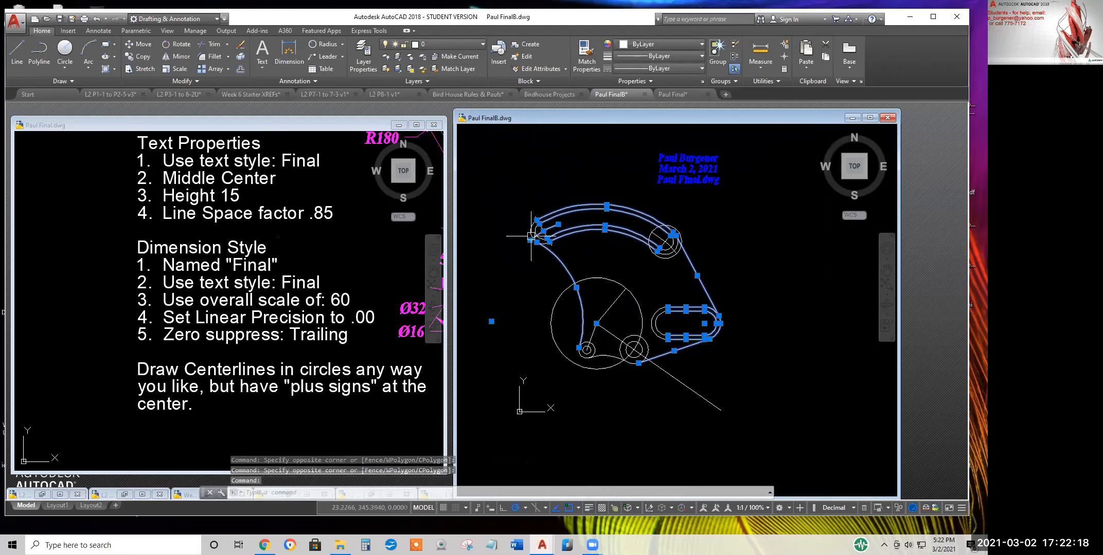
{"action": "scroll", "coordinate": [536, 236], "scroll_direction": "up", "scroll_amount": 6}
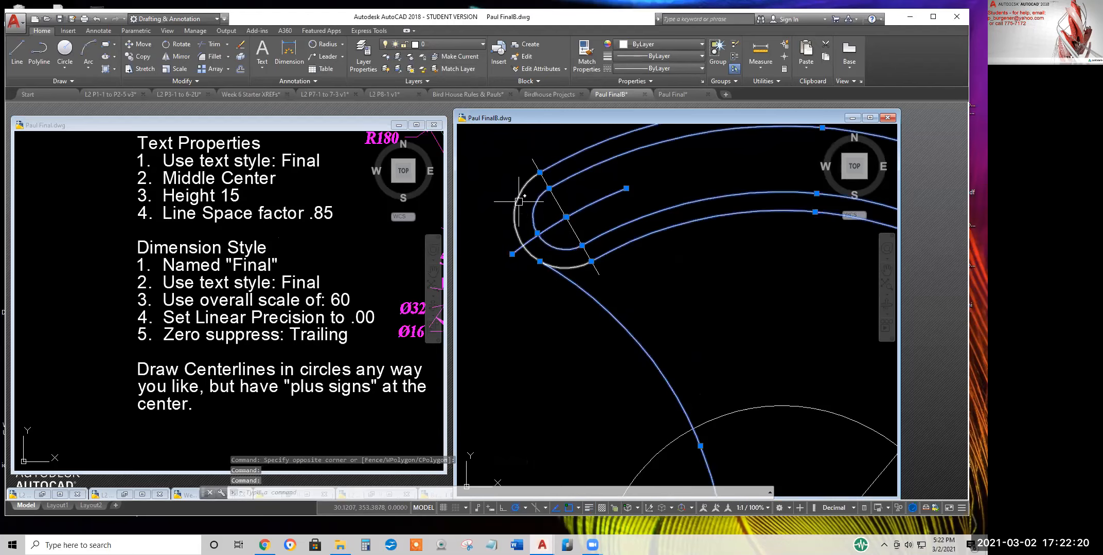
{"action": "scroll", "coordinate": [591, 269], "scroll_direction": "down", "scroll_amount": 8}
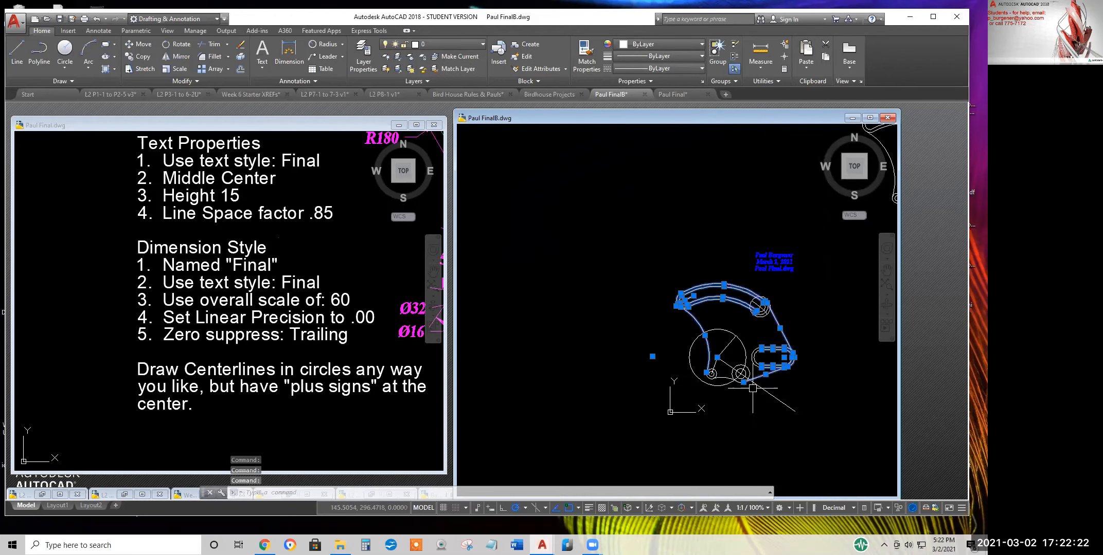
{"action": "scroll", "coordinate": [746, 350], "scroll_direction": "up", "scroll_amount": 5}
Add the concentric circles, small left circle, slot outlines and upper-right circle to the selection
{"action": "left_click", "coordinate": [750, 350]}
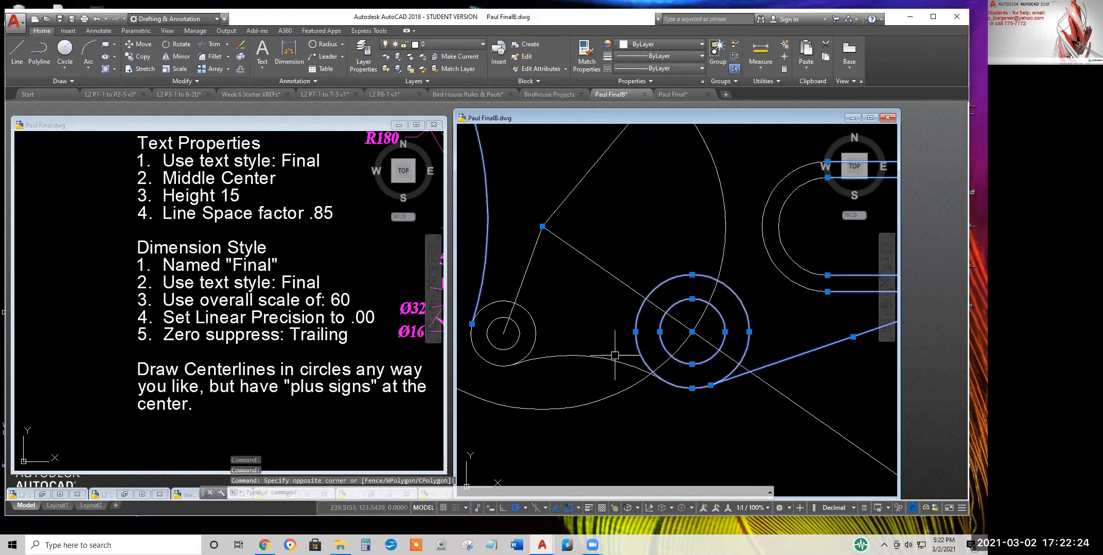
{"action": "left_click", "coordinate": [493, 323]}
{"action": "scroll", "coordinate": [657, 398], "scroll_direction": "down", "scroll_amount": 4}
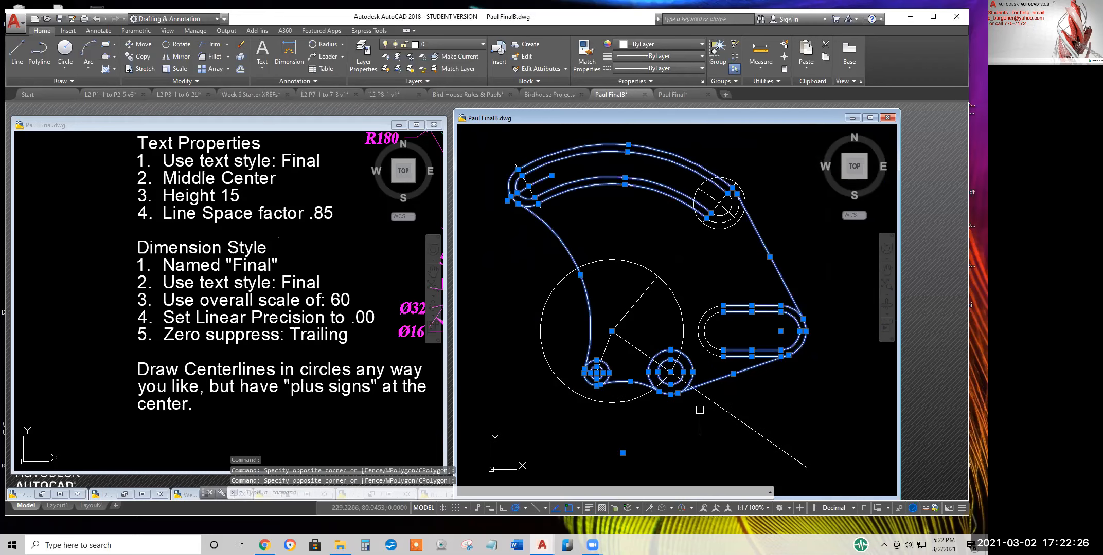
{"action": "left_click", "coordinate": [740, 352]}
{"action": "left_click", "coordinate": [703, 304]}
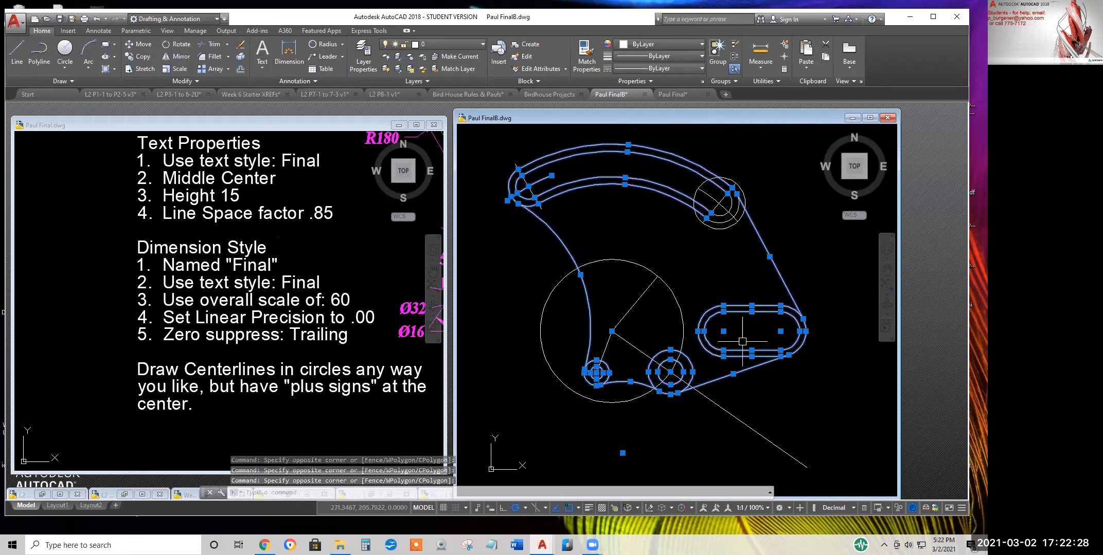
{"action": "left_click", "coordinate": [732, 235]}
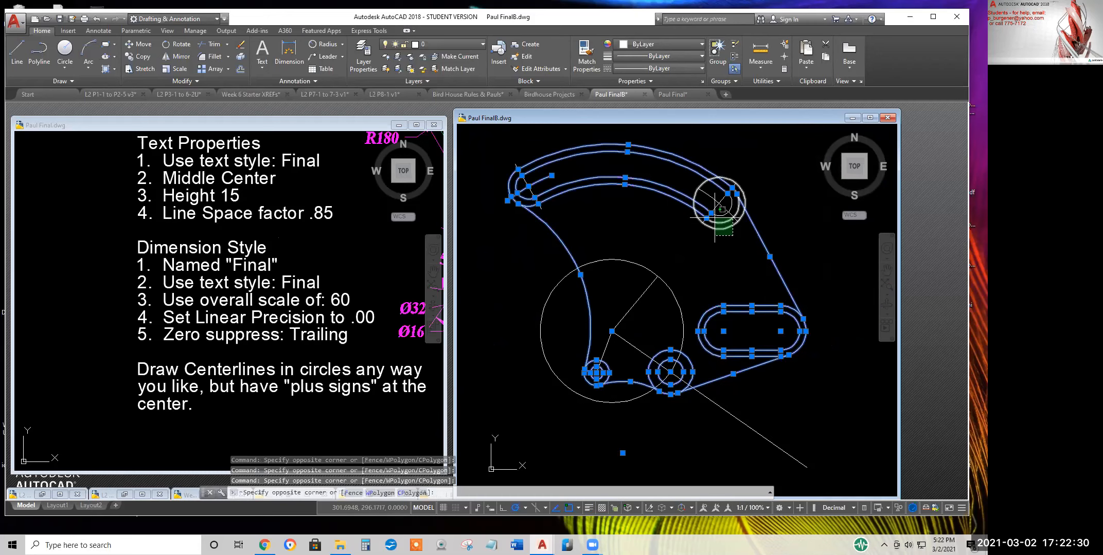
{"action": "left_click", "coordinate": [719, 215]}
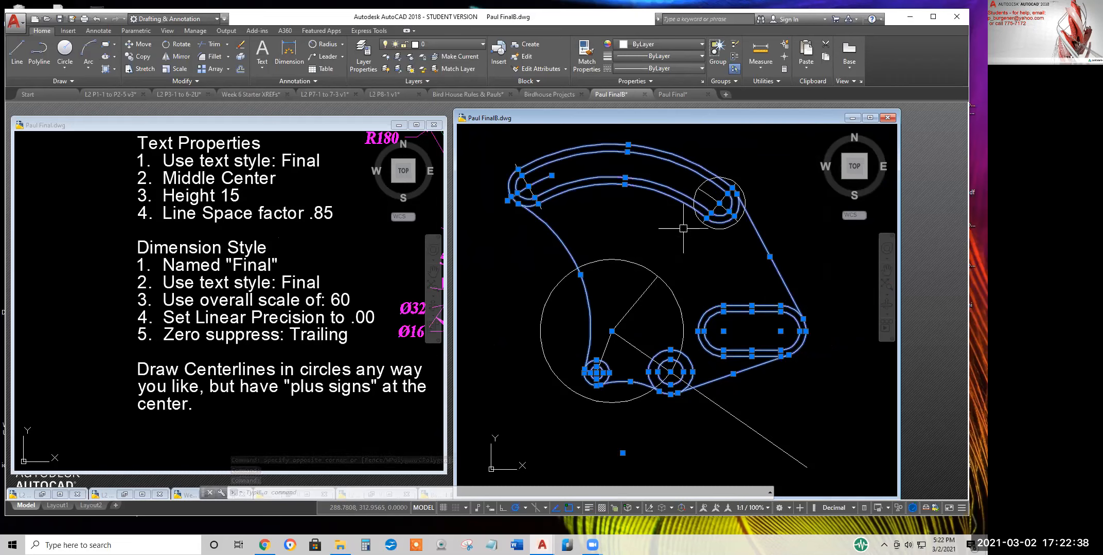
Put the selected outlines on the Object layer, checking the reference drawing's layer specifications
{"action": "left_click", "coordinate": [460, 43]}
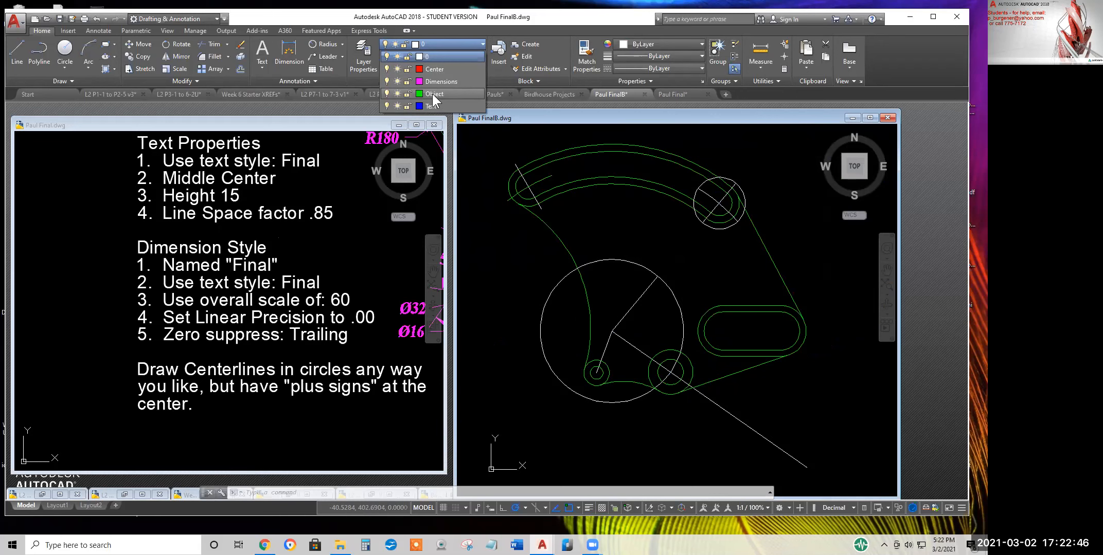
{"action": "left_click", "coordinate": [432, 94]}
{"action": "middle_click_drag", "start_coordinate": [368, 214], "coordinate": [318, 461]}
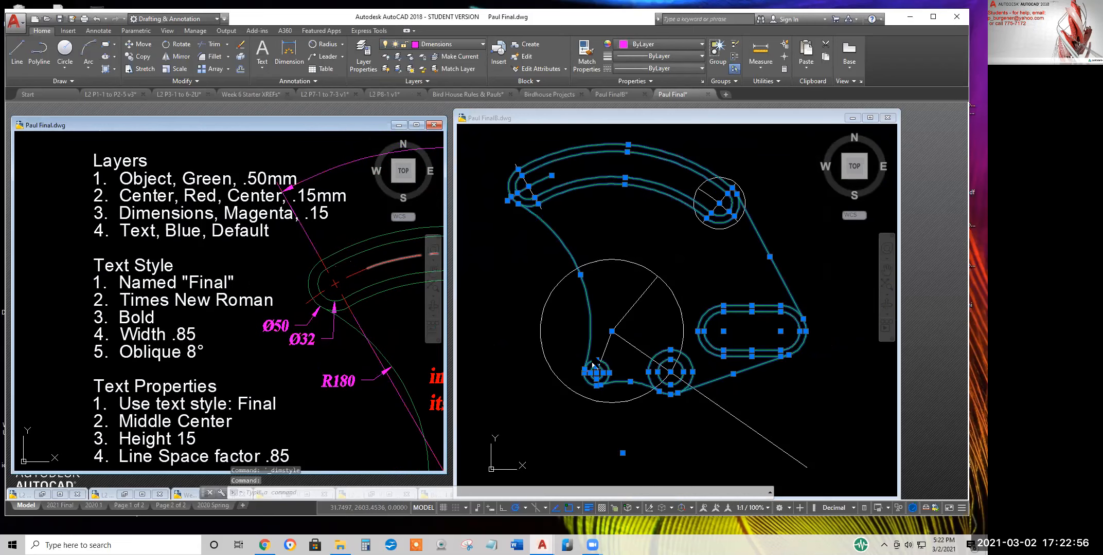
{"action": "left_click", "coordinate": [593, 319]}
Turn on lineweight display, enlarge the lineweight display scale, then turn display off again
{"action": "scroll", "coordinate": [580, 303], "scroll_direction": "up", "scroll_amount": 5}
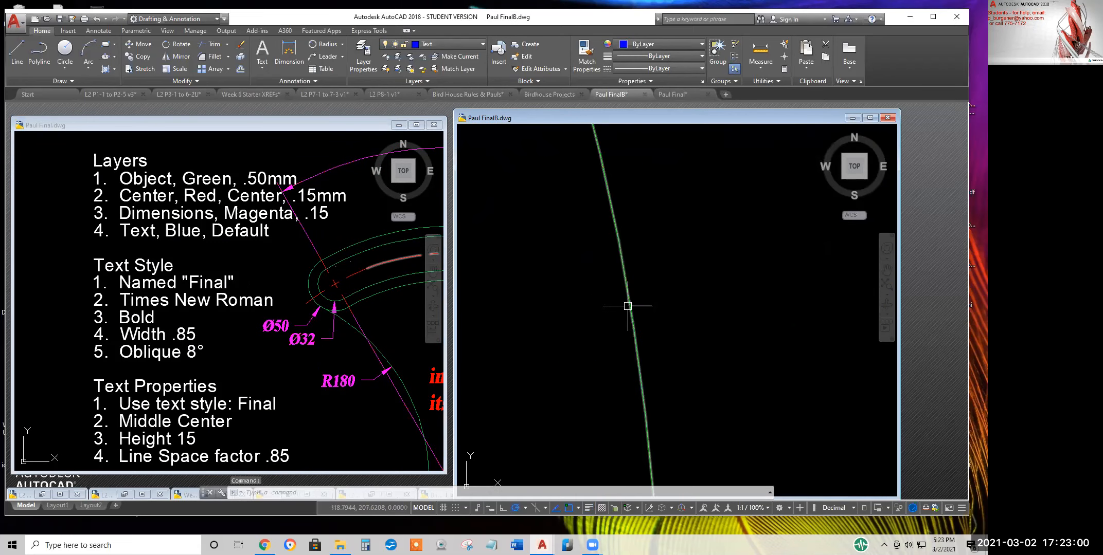
{"action": "left_click", "coordinate": [589, 508]}
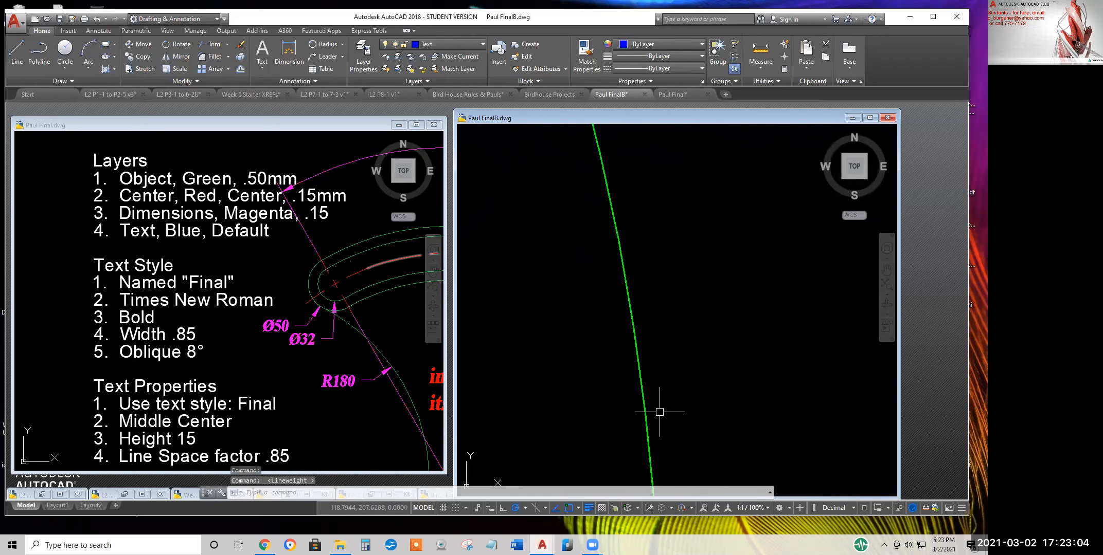
{"action": "scroll", "coordinate": [646, 396], "scroll_direction": "up", "scroll_amount": 1}
{"action": "middle_click_drag", "start_coordinate": [639, 393], "coordinate": [584, 484]}
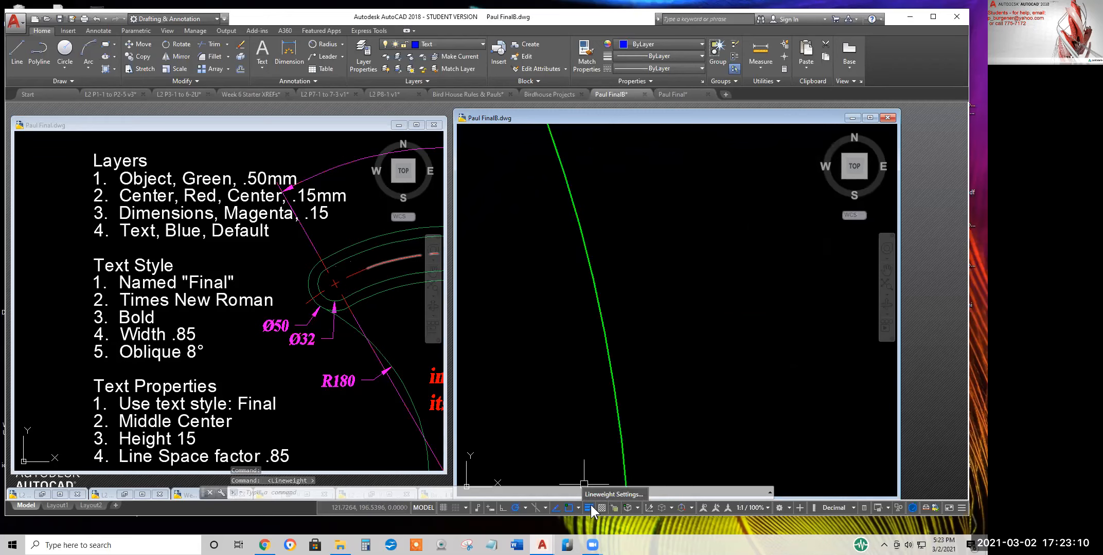
{"action": "left_click", "coordinate": [603, 494]}
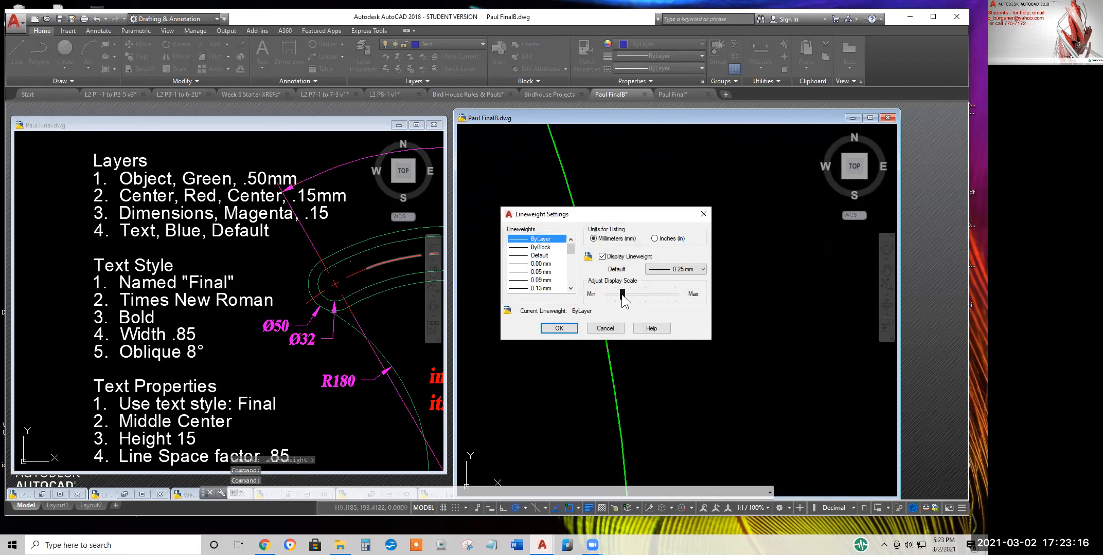
{"action": "left_click_drag", "start_coordinate": [616, 296], "coordinate": [621, 294]}
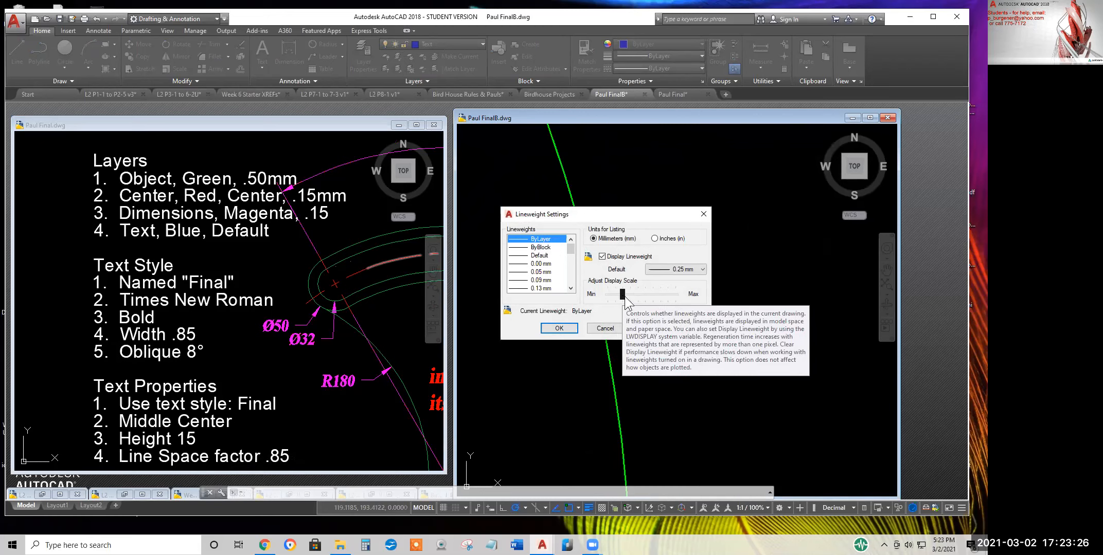
{"action": "left_click_drag", "start_coordinate": [623, 294], "coordinate": [642, 294]}
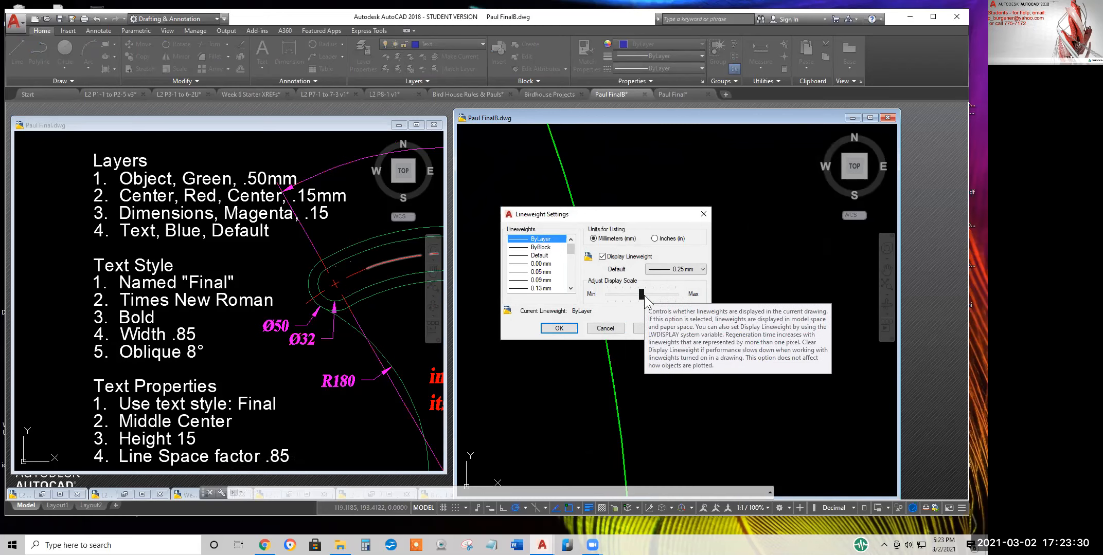
{"action": "left_click", "coordinate": [559, 328]}
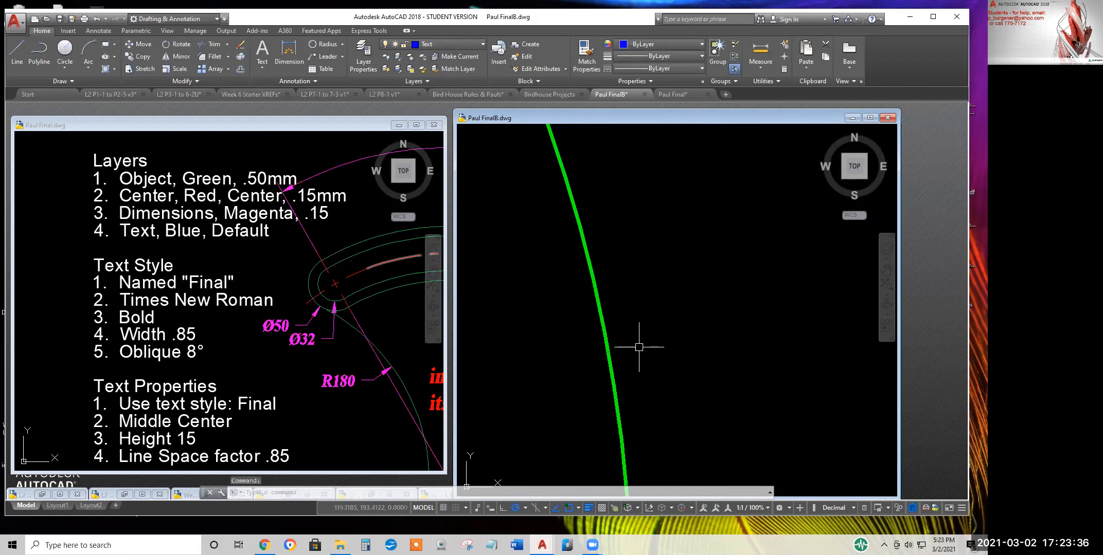
{"action": "left_click", "coordinate": [589, 509]}
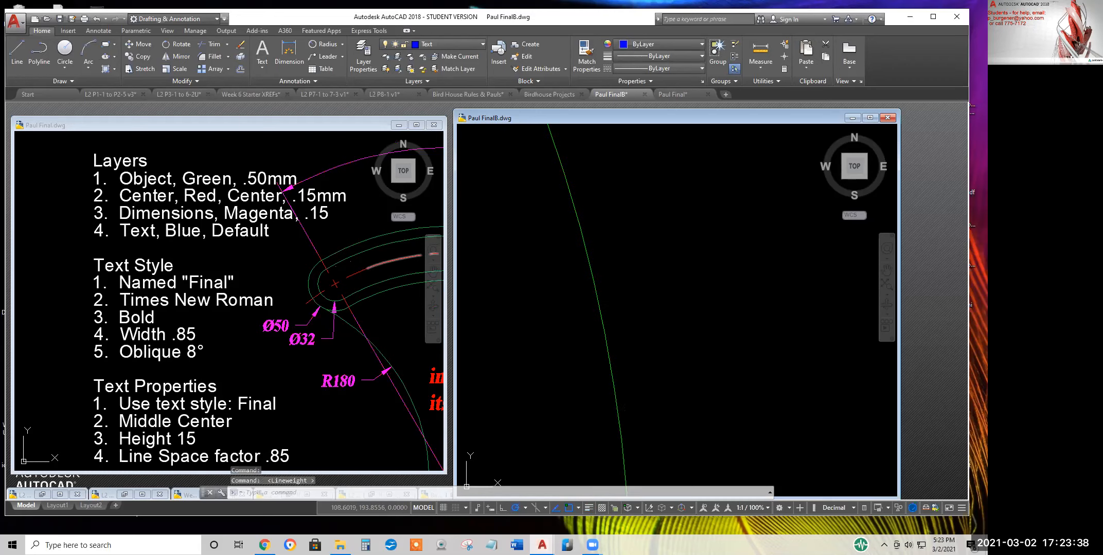
Select the small circle's centre lines and the arc's centre line
{"action": "scroll", "coordinate": [652, 364], "scroll_direction": "down", "scroll_amount": 6}
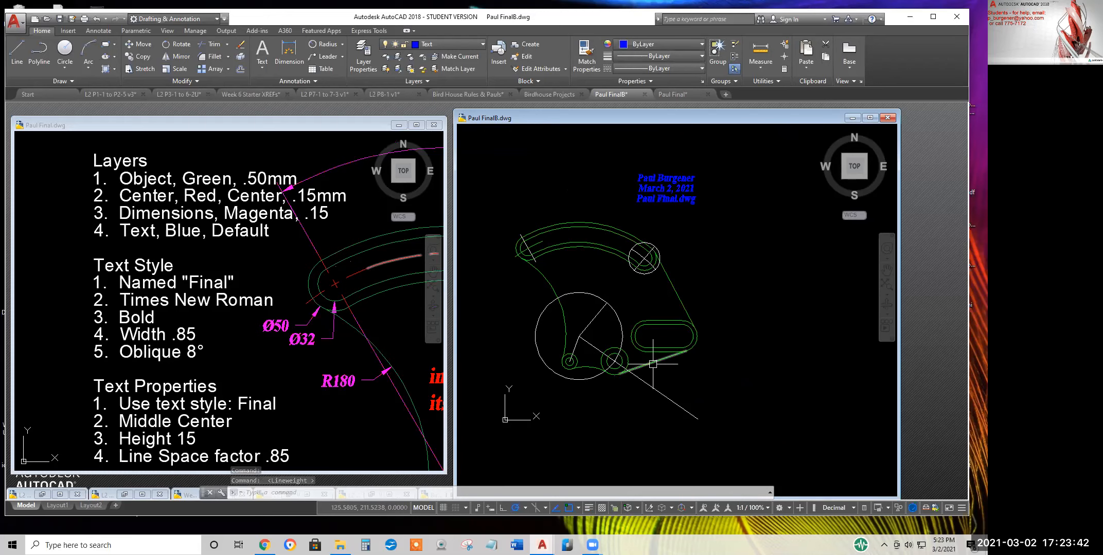
{"action": "scroll", "coordinate": [644, 259], "scroll_direction": "up", "scroll_amount": 4}
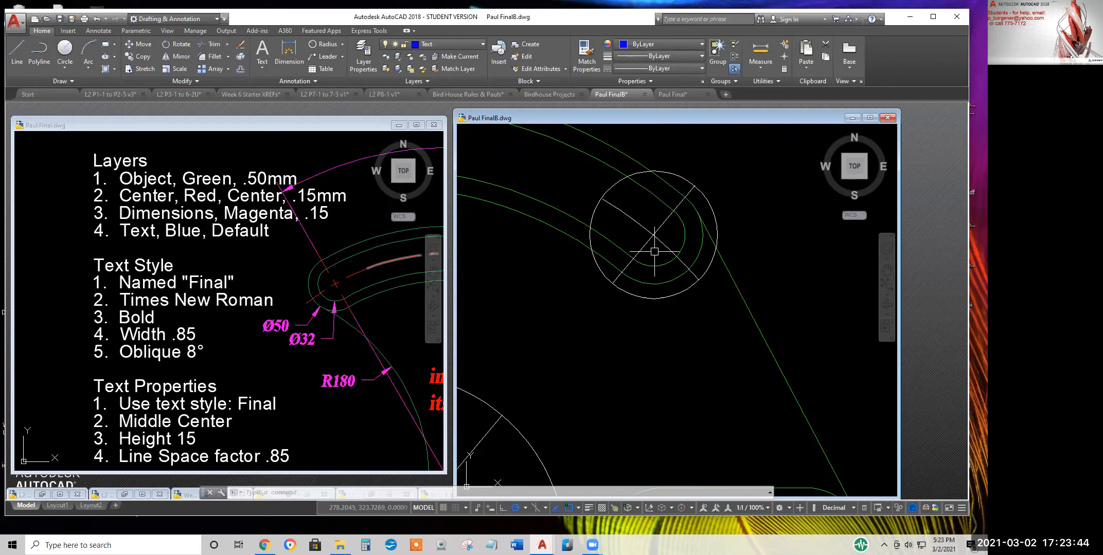
{"action": "left_click", "coordinate": [654, 251]}
{"action": "left_click", "coordinate": [646, 214]}
{"action": "scroll", "coordinate": [553, 293], "scroll_direction": "down", "scroll_amount": 4}
{"action": "scroll", "coordinate": [510, 276], "scroll_direction": "up", "scroll_amount": 7}
{"action": "left_click", "coordinate": [635, 320]}
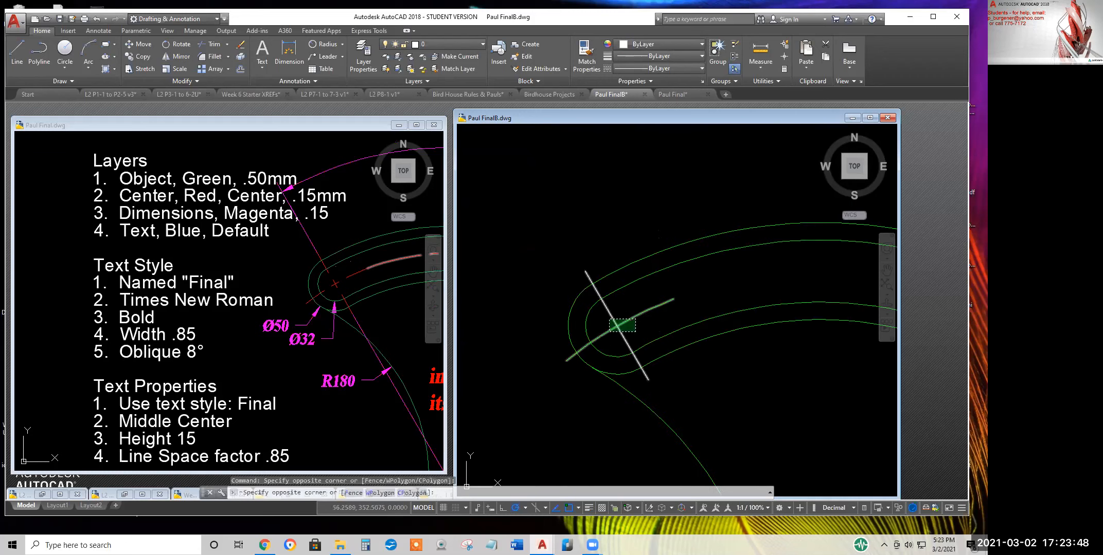
{"action": "left_click", "coordinate": [609, 332]}
{"action": "scroll", "coordinate": [651, 352], "scroll_direction": "down", "scroll_amount": 5}
{"action": "scroll", "coordinate": [651, 351], "scroll_direction": "up", "scroll_amount": 5}
{"action": "scroll", "coordinate": [597, 308], "scroll_direction": "down", "scroll_amount": 5}
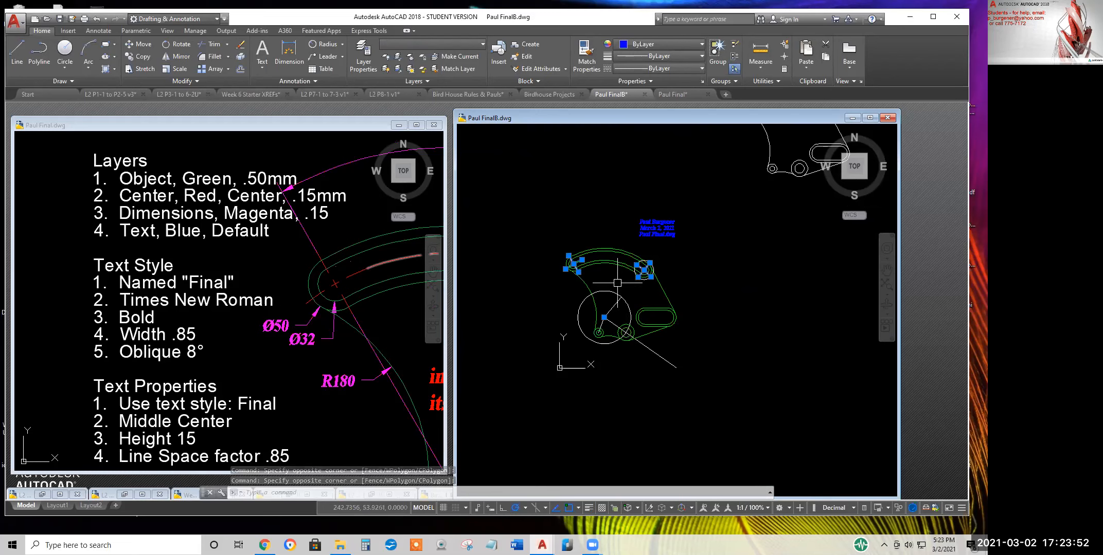
Move the selected centre lines to the Center layer and show their properties
{"action": "left_click", "coordinate": [457, 43]}
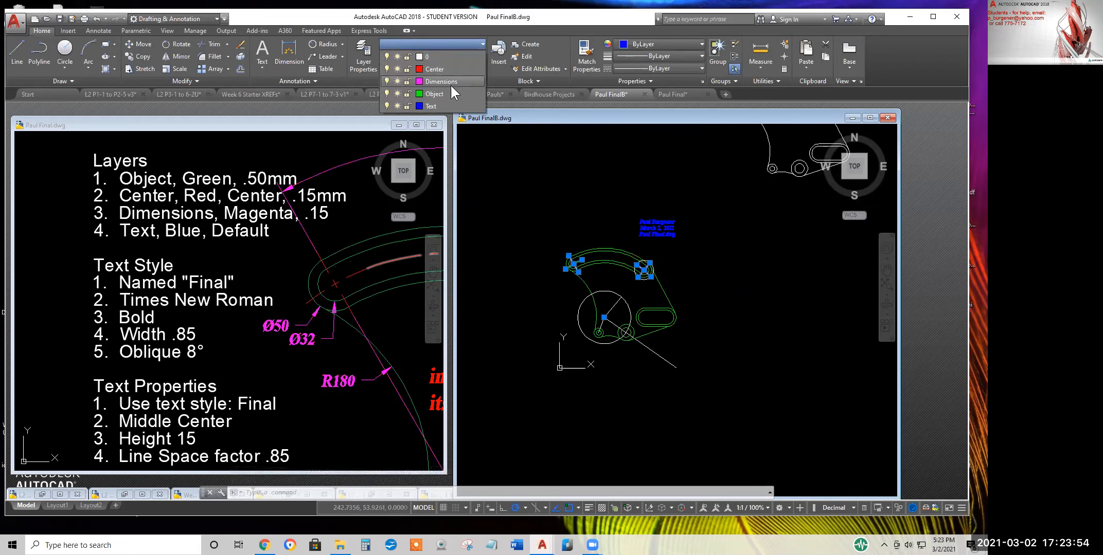
{"action": "left_click", "coordinate": [434, 70]}
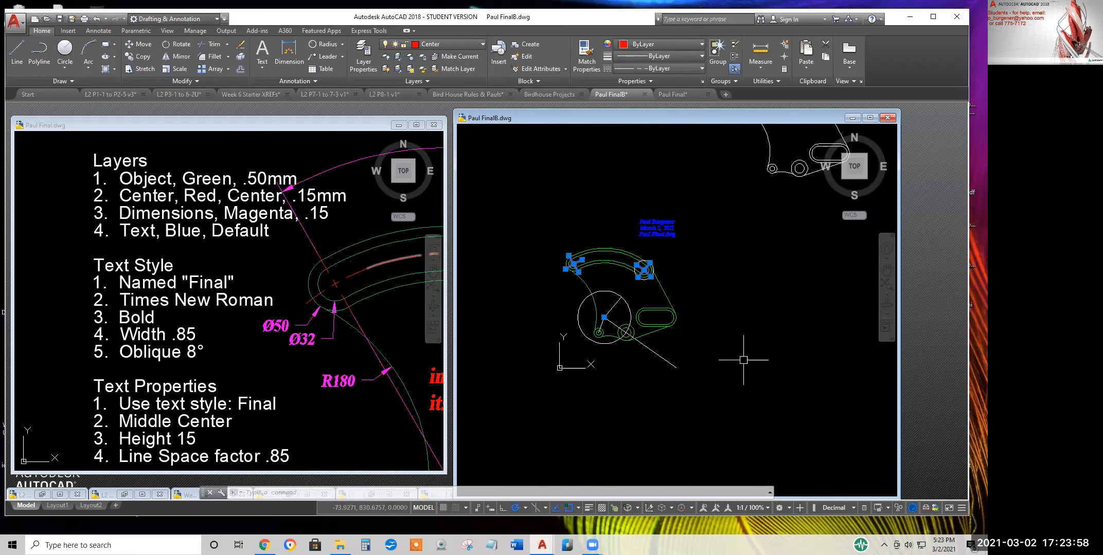
{"action": "right_click", "coordinate": [495, 202]}
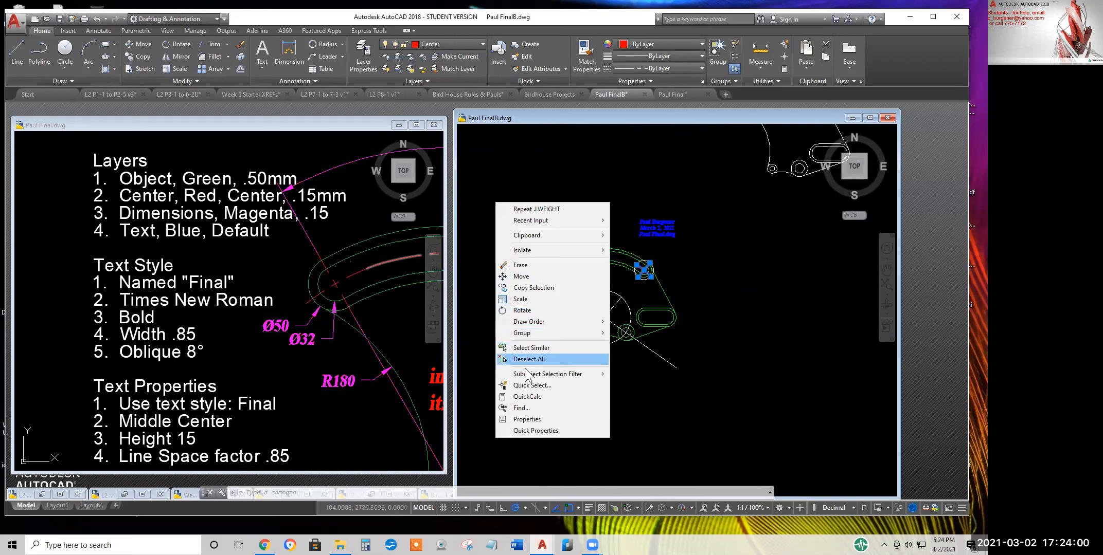
{"action": "left_click", "coordinate": [523, 421]}
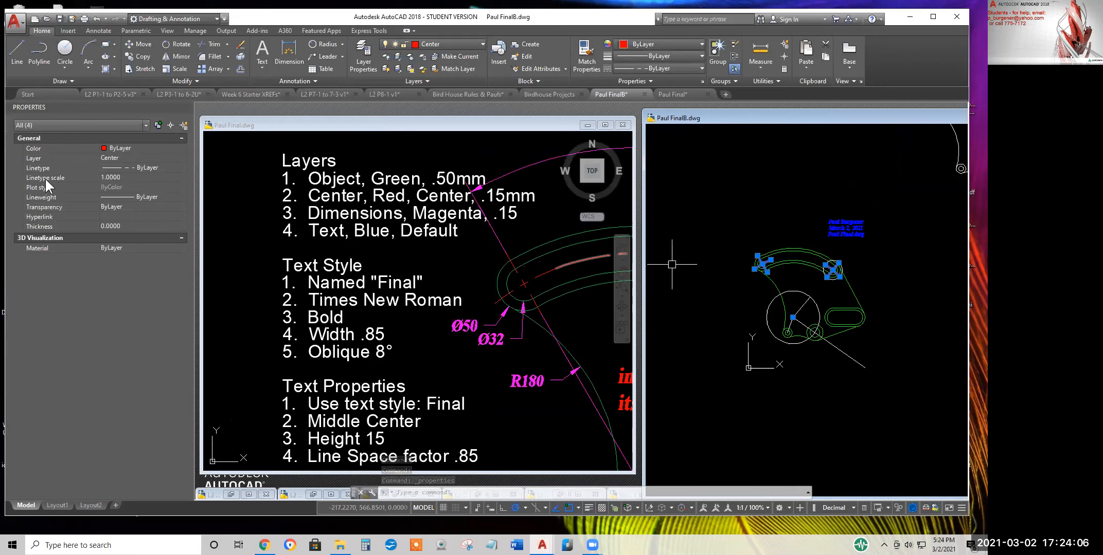
Give the selected centre lines a linetype scale of 5
{"action": "left_click", "coordinate": [129, 178]}
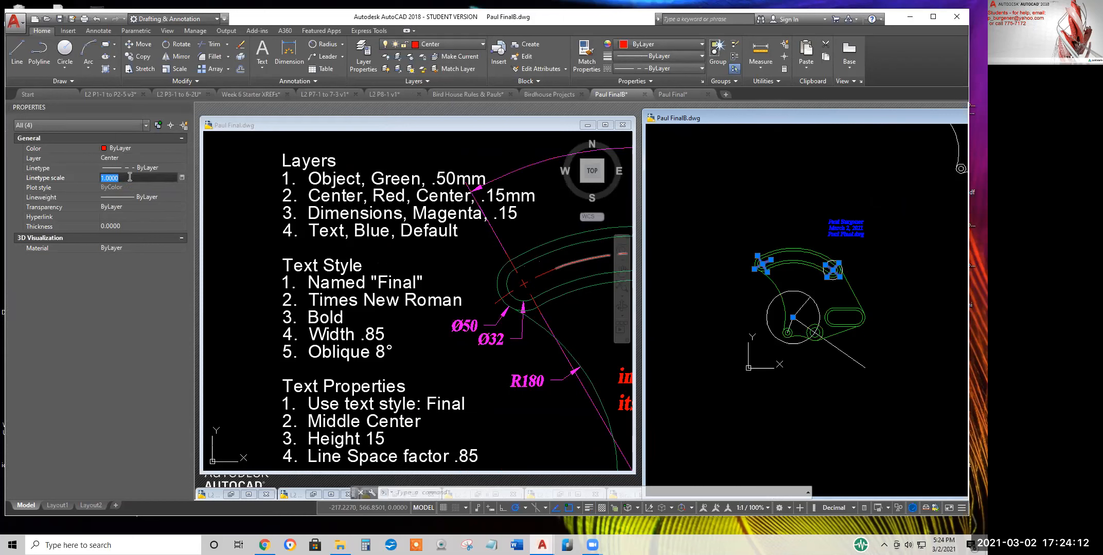
{"action": "key", "text": "Return"}
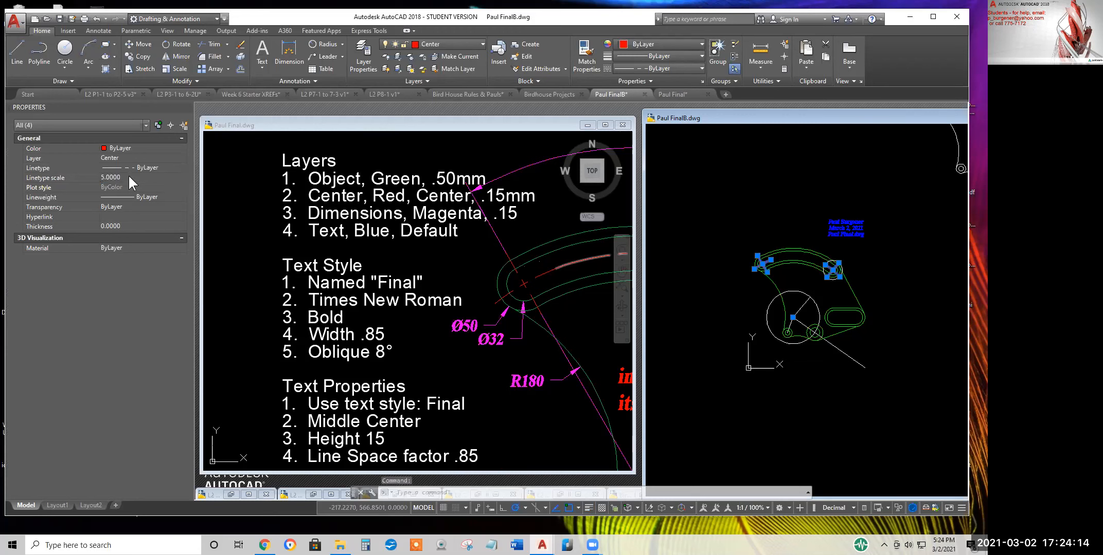
{"action": "key", "text": "Escape"}
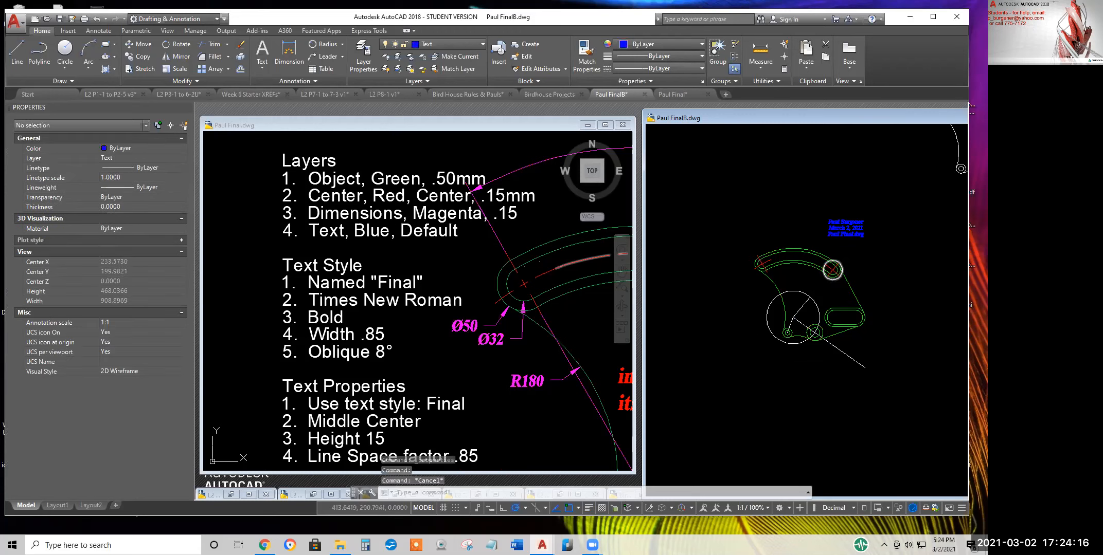
Select the centre marks of the upper-right circle and the slot
{"action": "scroll", "coordinate": [841, 273], "scroll_direction": "up", "scroll_amount": 5}
{"action": "scroll", "coordinate": [801, 260], "scroll_direction": "up", "scroll_amount": 6}
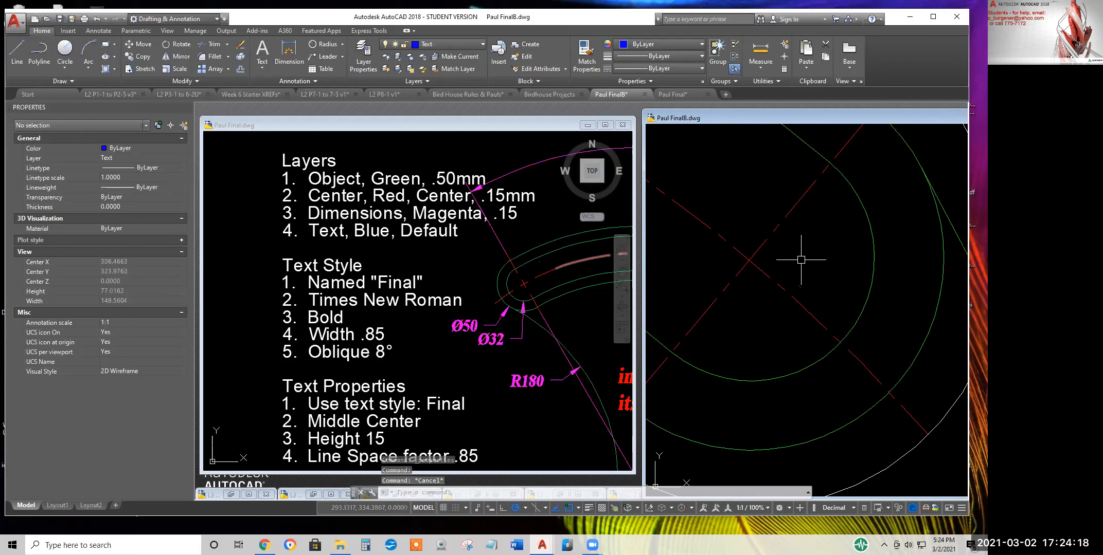
{"action": "scroll", "coordinate": [800, 260], "scroll_direction": "down", "scroll_amount": 2}
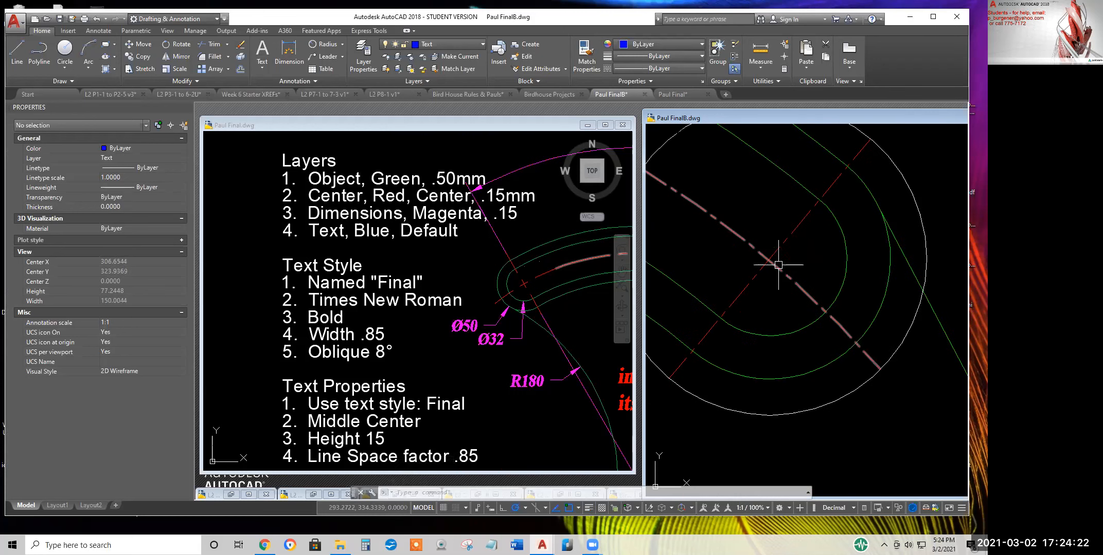
{"action": "scroll", "coordinate": [783, 273], "scroll_direction": "down", "scroll_amount": 10}
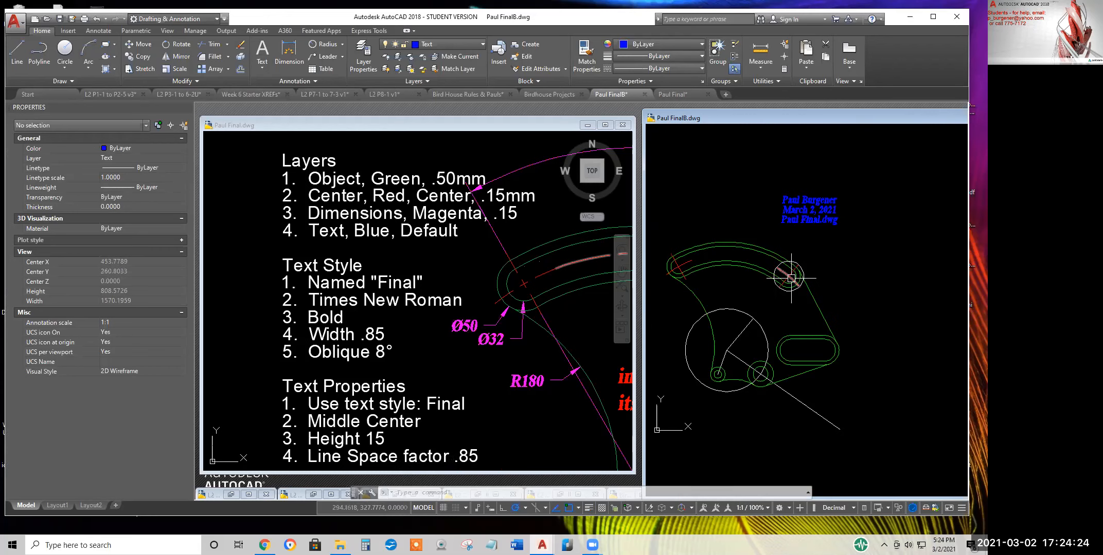
{"action": "scroll", "coordinate": [803, 283], "scroll_direction": "up", "scroll_amount": 2}
{"action": "scroll", "coordinate": [805, 285], "scroll_direction": "up", "scroll_amount": 4}
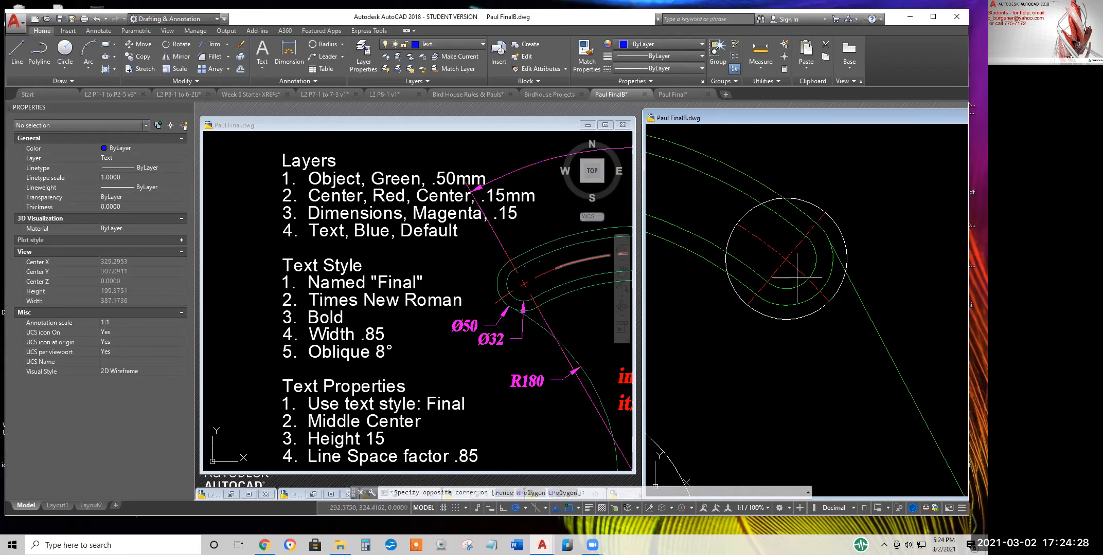
{"action": "left_click", "coordinate": [774, 251]}
{"action": "left_click", "coordinate": [774, 251]}
{"action": "scroll", "coordinate": [679, 298], "scroll_direction": "down", "scroll_amount": 6}
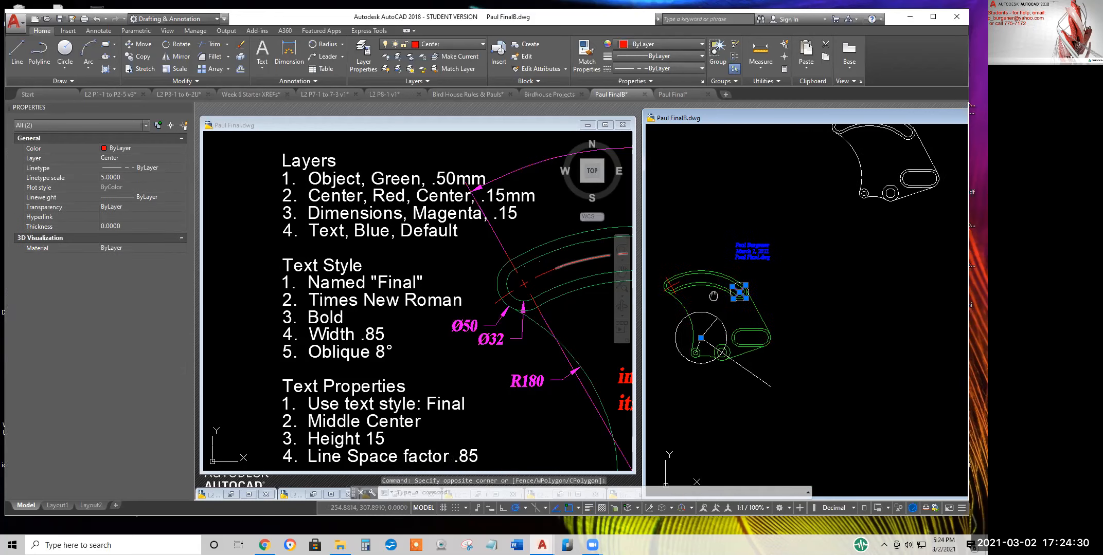
{"action": "scroll", "coordinate": [796, 290], "scroll_direction": "up", "scroll_amount": 4}
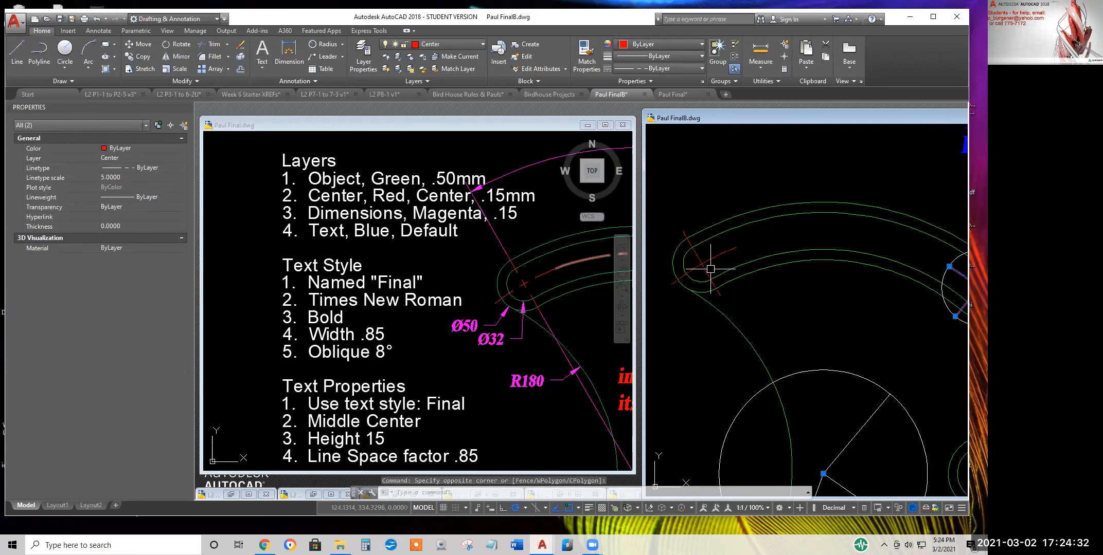
{"action": "left_click", "coordinate": [698, 259]}
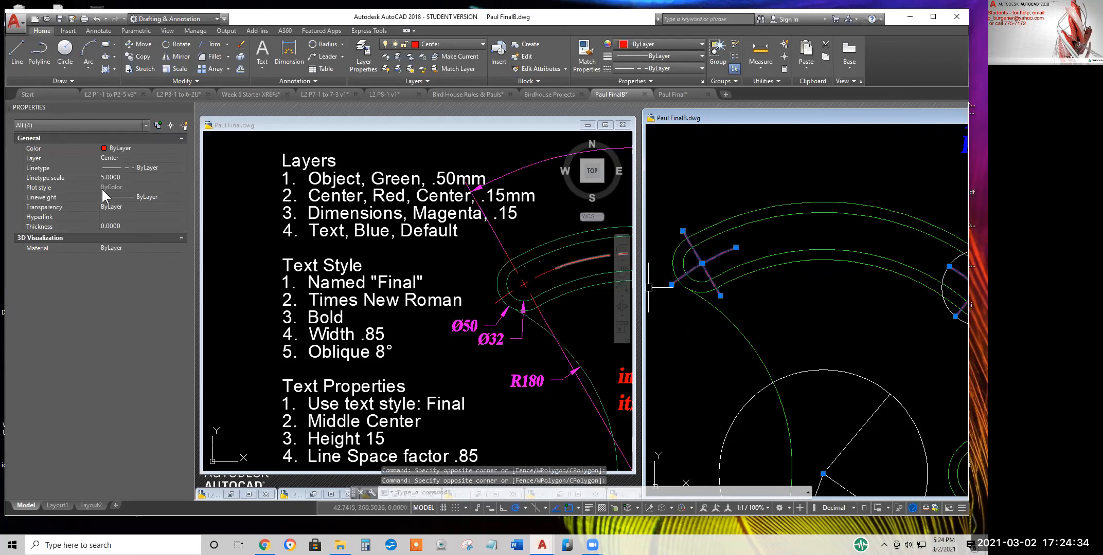
Set their linetype scale to 60, then 40, and finally 30
{"action": "left_click", "coordinate": [128, 178]}
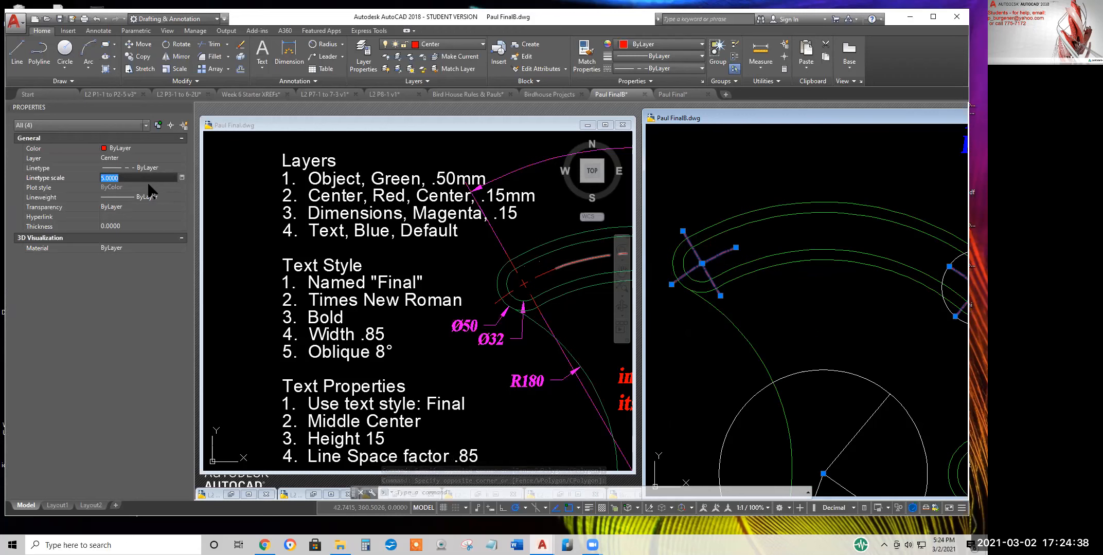
{"action": "type", "text": "6"}
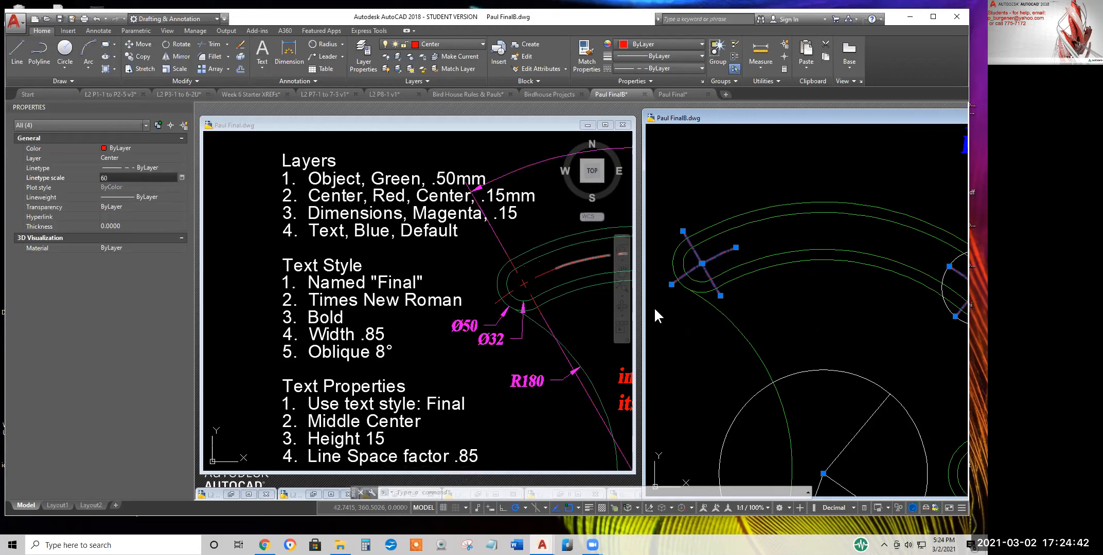
{"action": "type", "text": "0"}
{"action": "key", "text": "Return"}
{"action": "scroll", "coordinate": [712, 270], "scroll_direction": "up", "scroll_amount": 2}
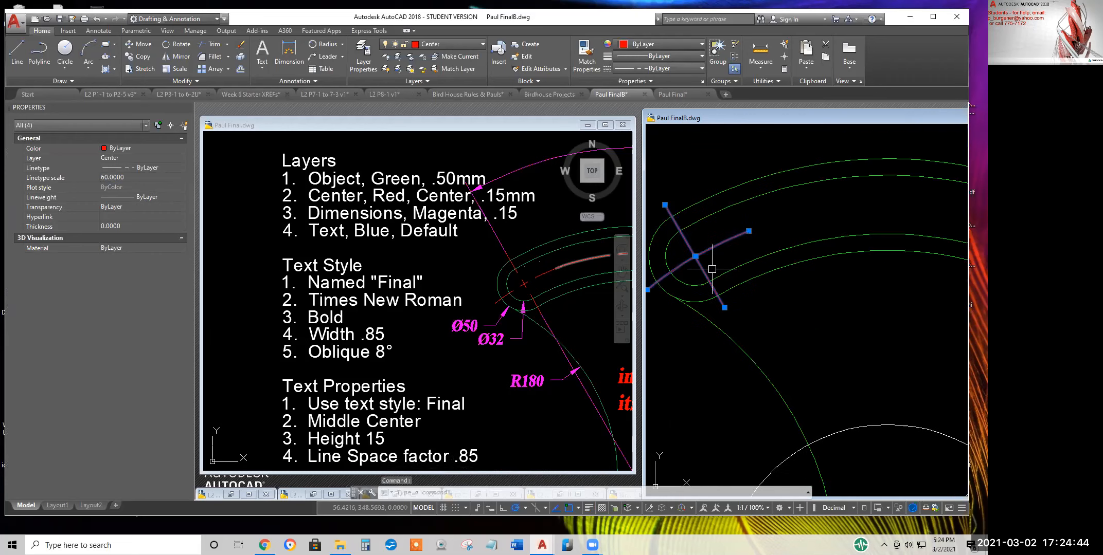
{"action": "scroll", "coordinate": [701, 273], "scroll_direction": "up", "scroll_amount": 3}
{"action": "middle_click_drag", "start_coordinate": [766, 259], "coordinate": [806, 266]}
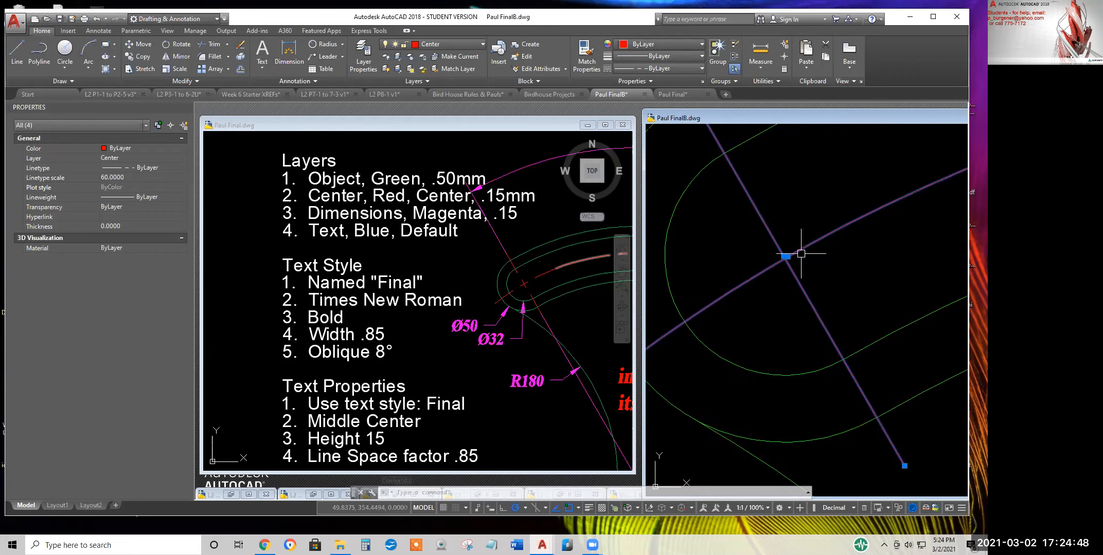
{"action": "scroll", "coordinate": [785, 262], "scroll_direction": "down", "scroll_amount": 4}
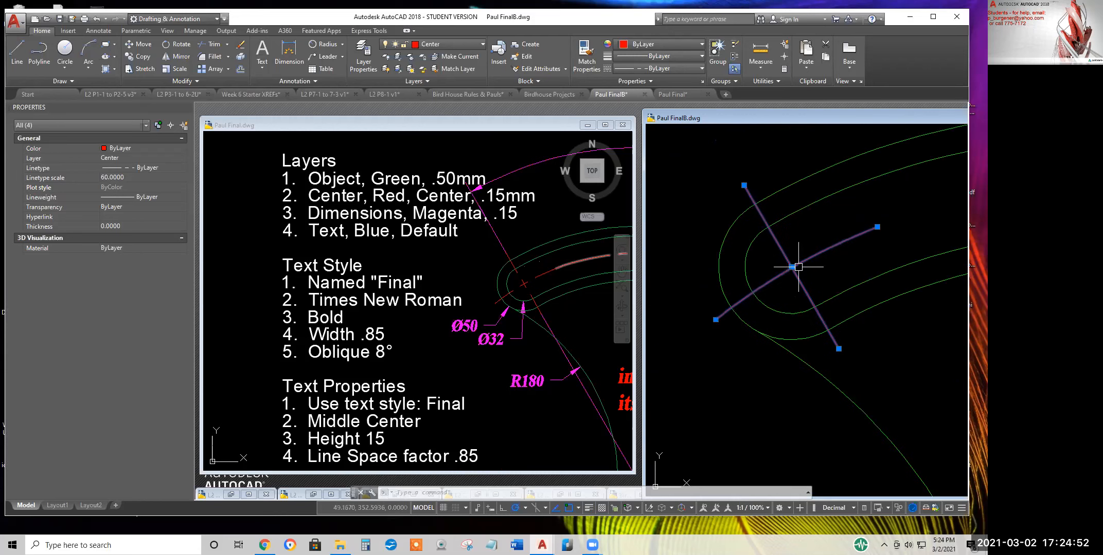
{"action": "left_click", "coordinate": [142, 178]}
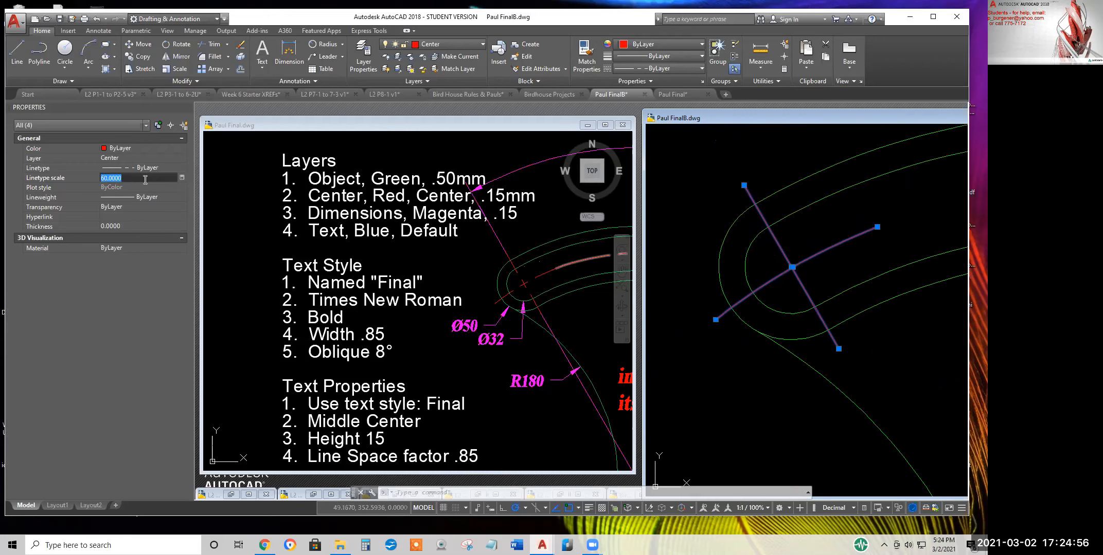
{"action": "key", "text": "Return"}
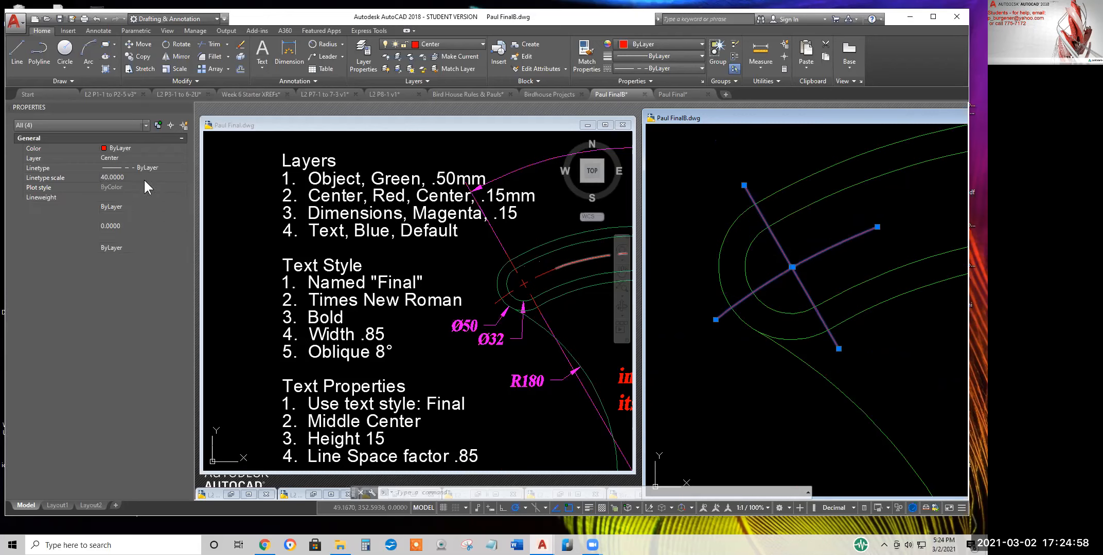
{"action": "left_click", "coordinate": [136, 178]}
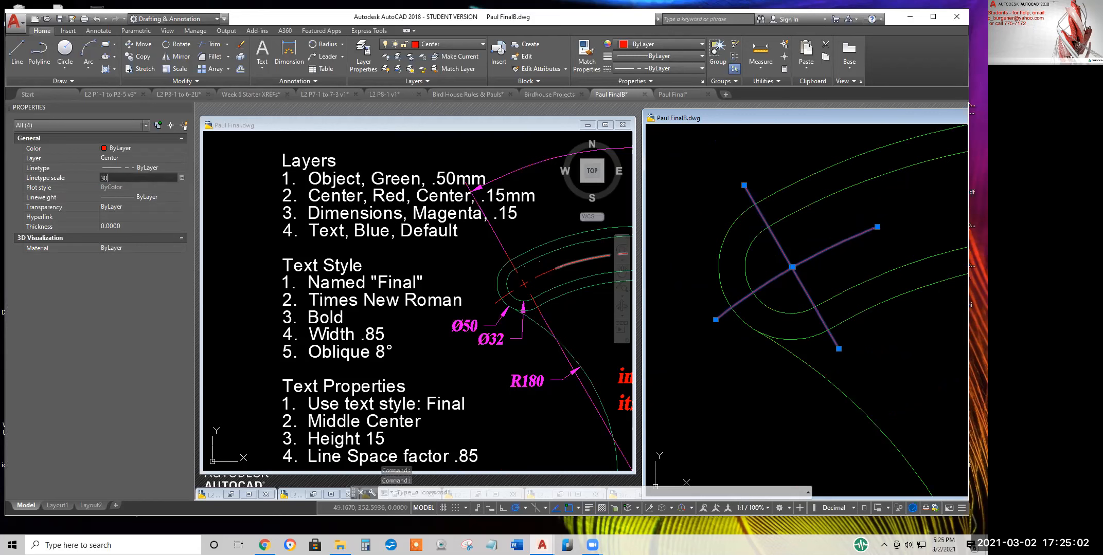
{"action": "key", "text": "Return"}
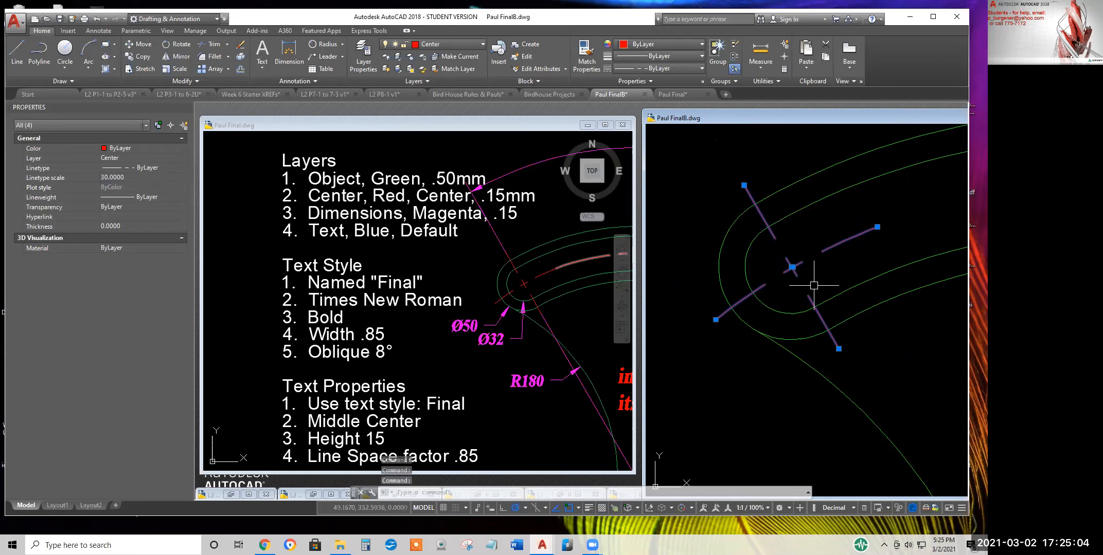
{"action": "key", "text": "Escape"}
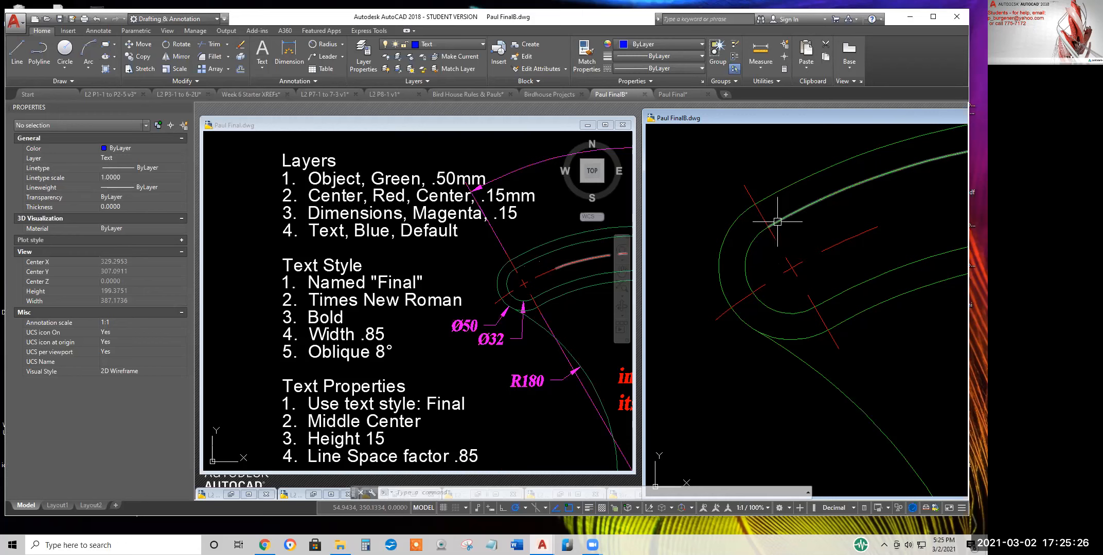
Select the red centre-line arc and stretch its grip to the centre-line intersection
{"action": "scroll", "coordinate": [776, 223], "scroll_direction": "down", "scroll_amount": 4}
{"action": "middle_click_drag", "start_coordinate": [885, 371], "coordinate": [771, 281]}
{"action": "scroll", "coordinate": [778, 291], "scroll_direction": "up", "scroll_amount": 5}
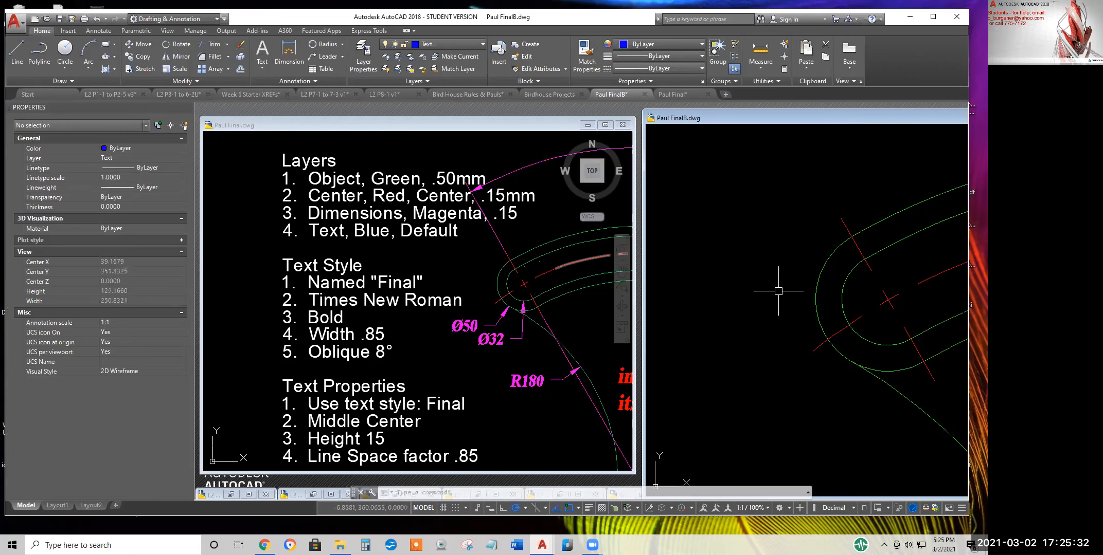
{"action": "scroll", "coordinate": [904, 316], "scroll_direction": "up", "scroll_amount": 3}
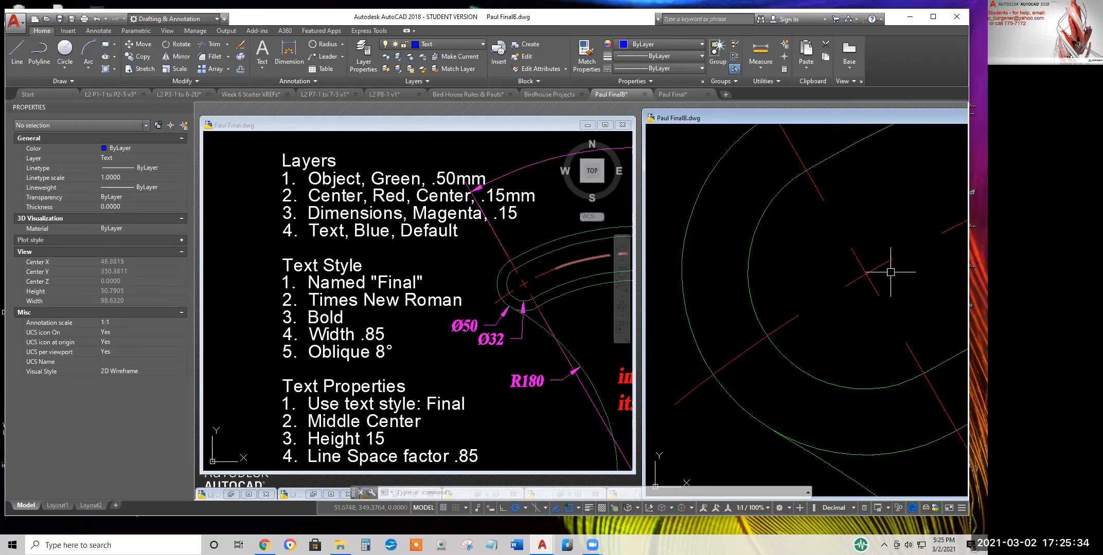
{"action": "left_click", "coordinate": [880, 265]}
{"action": "scroll", "coordinate": [874, 241], "scroll_direction": "up", "scroll_amount": 2}
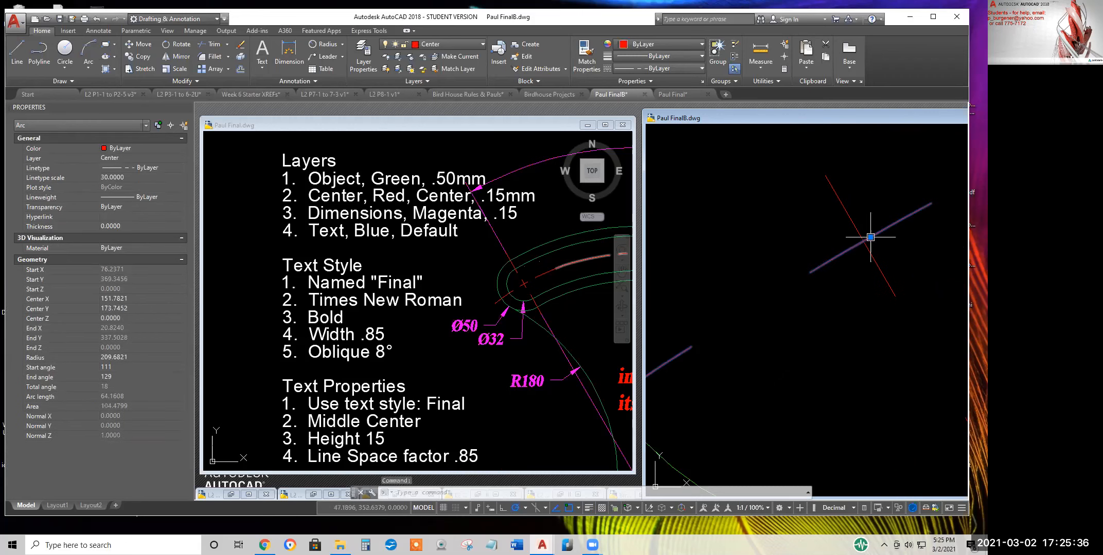
{"action": "left_click", "coordinate": [870, 237]}
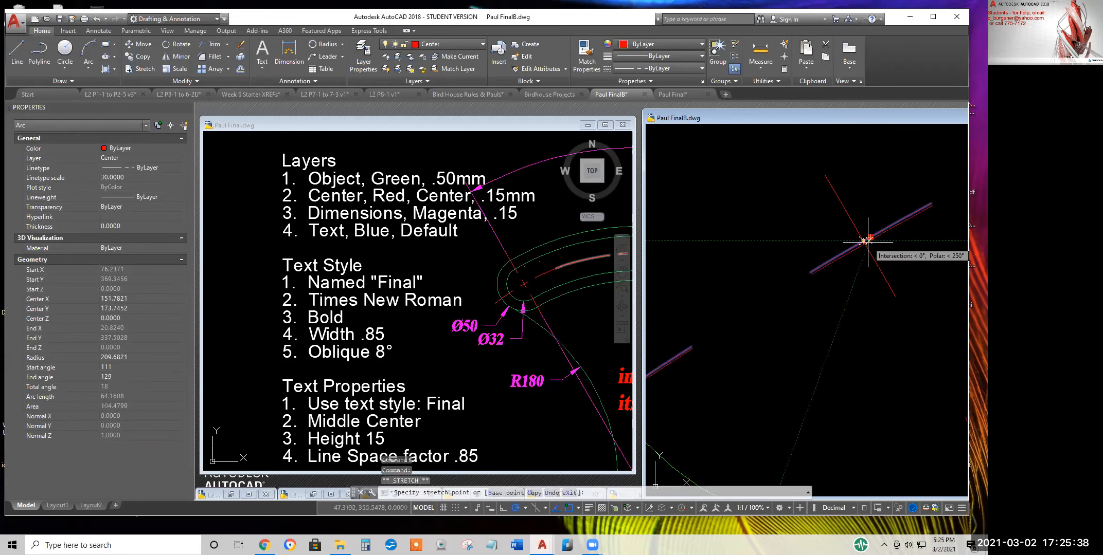
{"action": "left_click", "coordinate": [868, 240]}
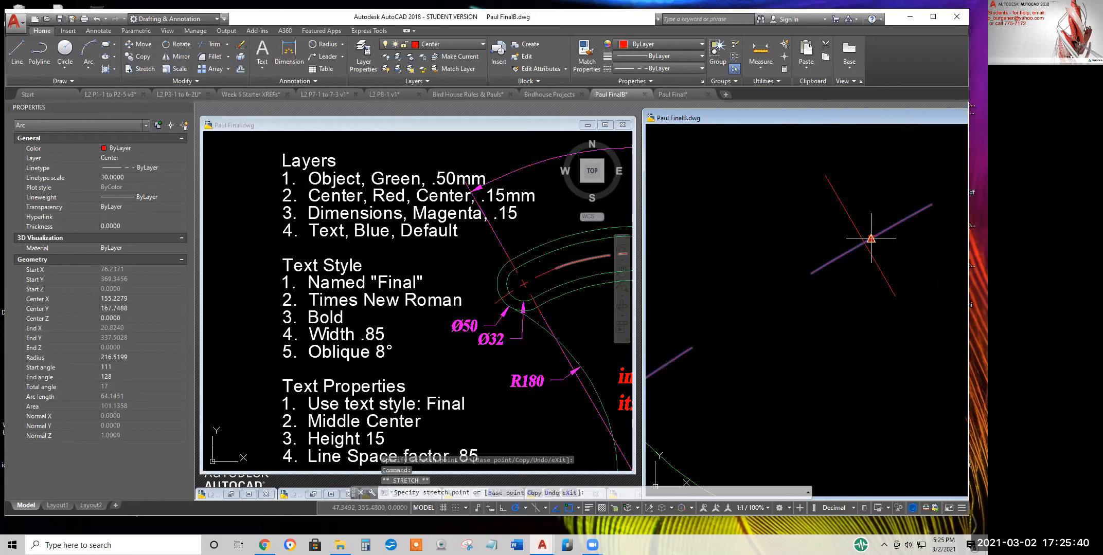
{"action": "left_click", "coordinate": [867, 233]}
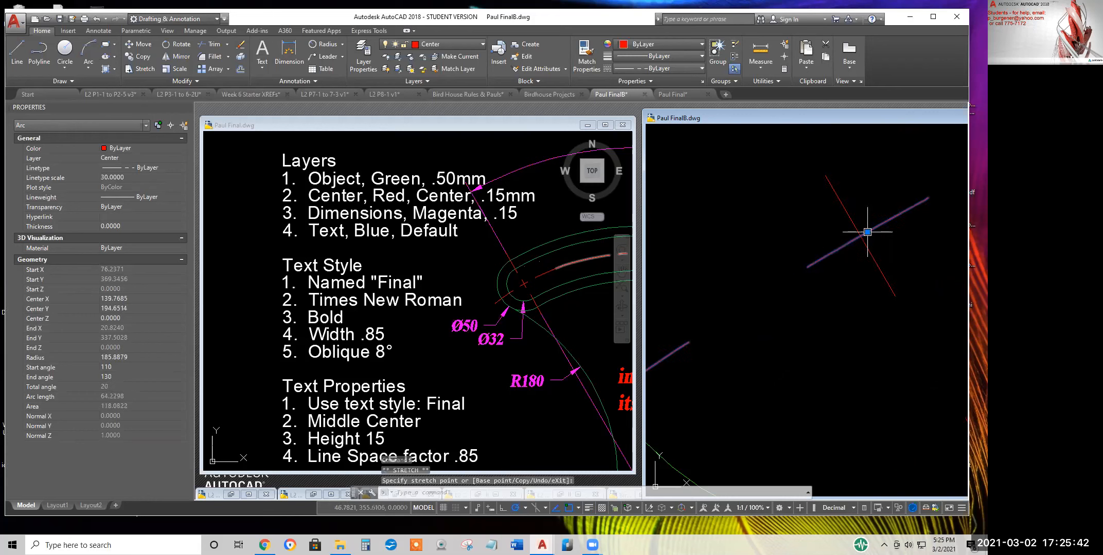
Readjust the arc's grip onto the centre-mark intersection for radius about 185.89, then deselect
{"action": "left_click", "coordinate": [867, 232]}
{"action": "left_click", "coordinate": [861, 236]}
{"action": "left_click", "coordinate": [870, 260]}
{"action": "left_click", "coordinate": [870, 260]}
{"action": "left_click", "coordinate": [874, 243]}
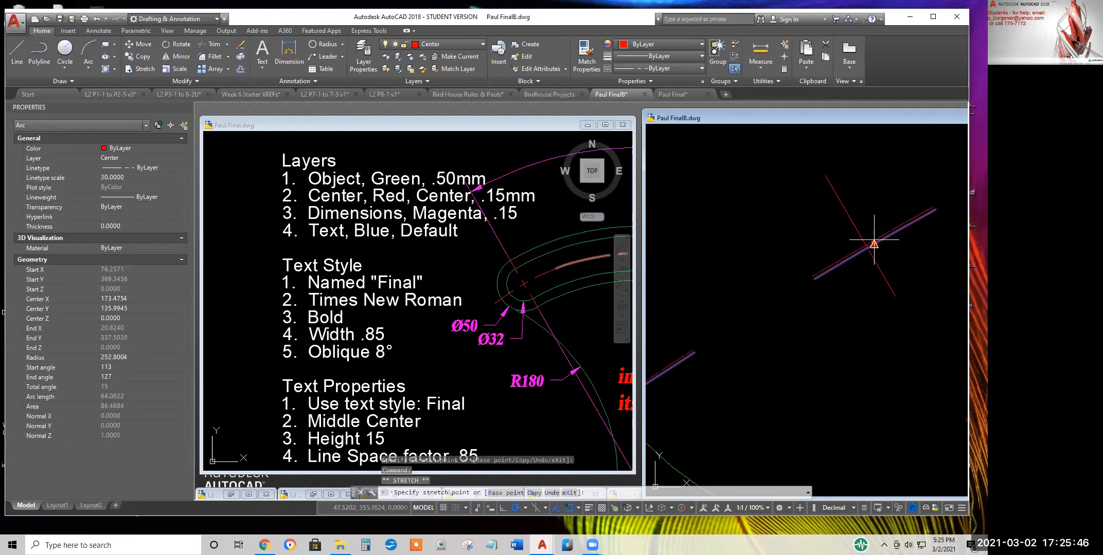
{"action": "left_click", "coordinate": [854, 222]}
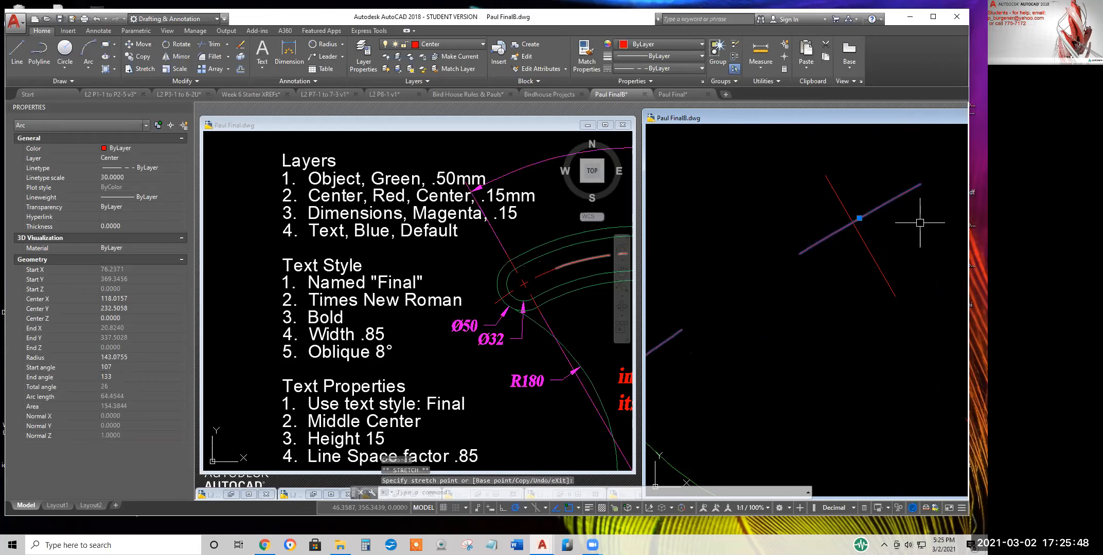
{"action": "left_click", "coordinate": [859, 218]}
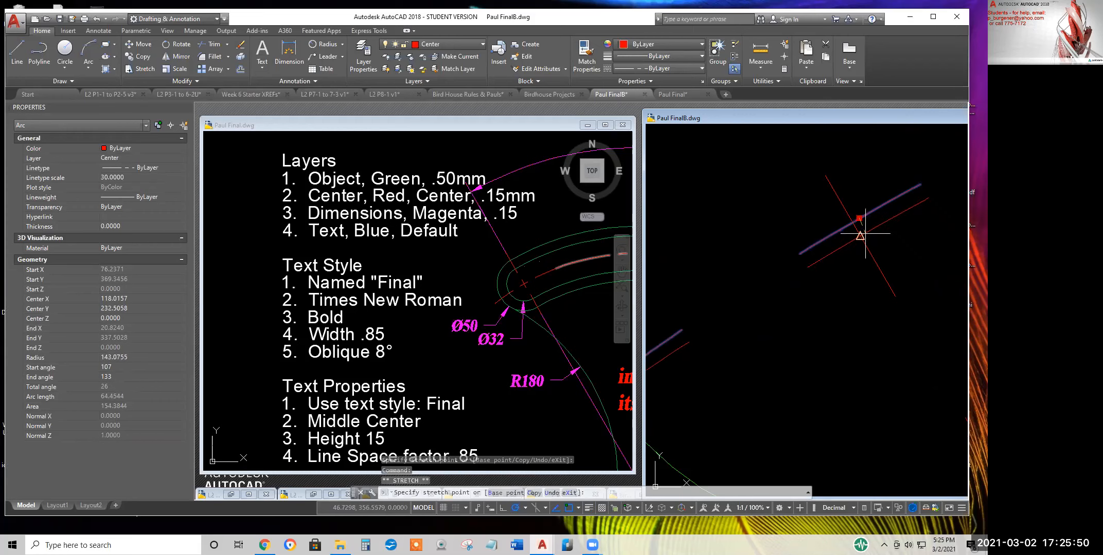
{"action": "left_click", "coordinate": [862, 235]}
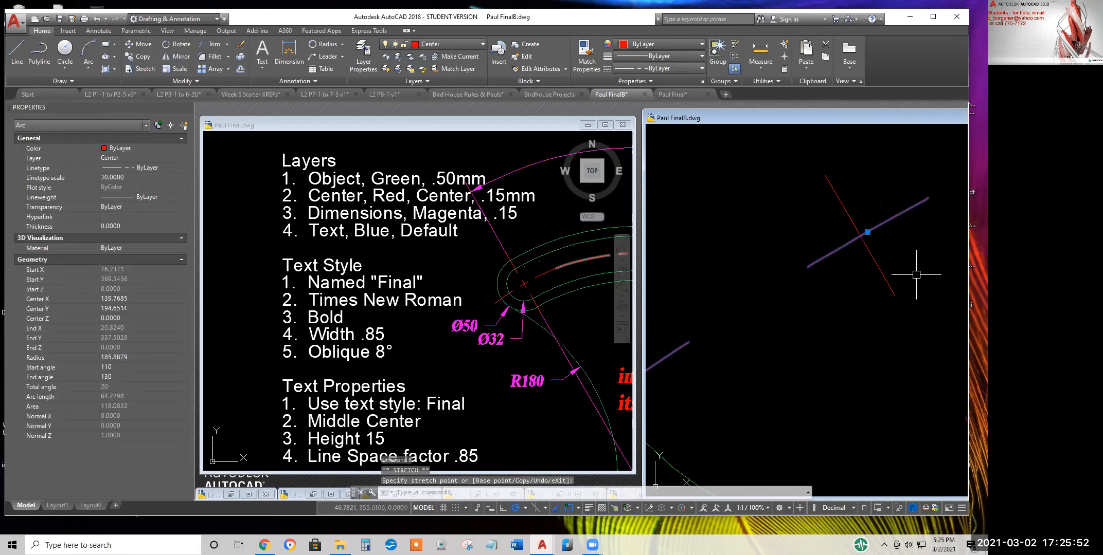
{"action": "scroll", "coordinate": [916, 275], "scroll_direction": "down", "scroll_amount": 2}
{"action": "scroll", "coordinate": [910, 272], "scroll_direction": "up", "scroll_amount": 1}
{"action": "mouse_move", "coordinate": [910, 273]}
{"action": "middle_mouse_down"}
{"action": "mouse_move", "coordinate": [763, 301]}
{"action": "mouse_move", "coordinate": [820, 300]}
{"action": "middle_mouse_up"}
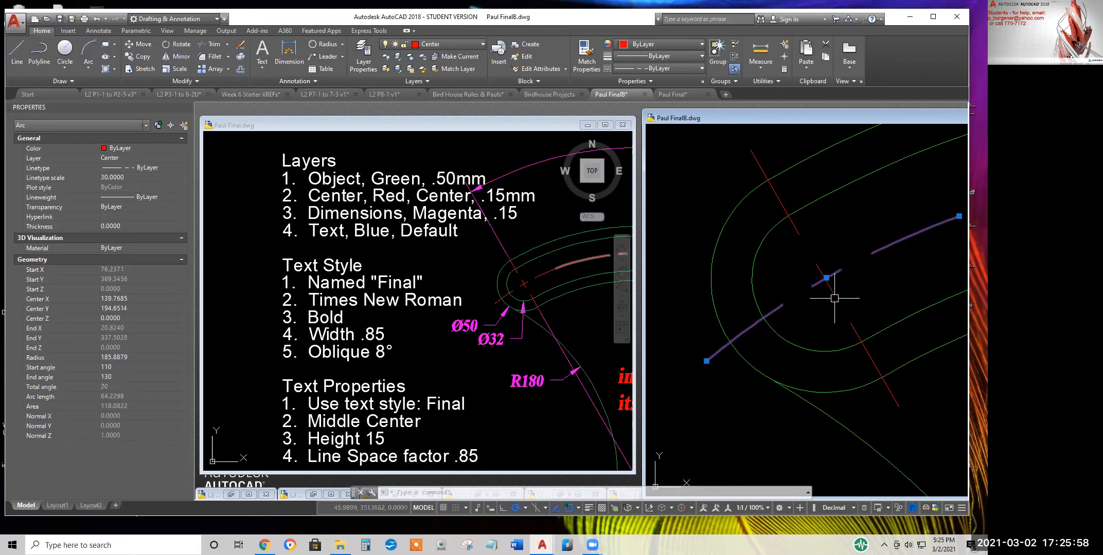
{"action": "scroll", "coordinate": [834, 296], "scroll_direction": "down", "scroll_amount": 2}
{"action": "scroll", "coordinate": [831, 292], "scroll_direction": "down", "scroll_amount": 2}
{"action": "key", "text": "Escape"}
{"action": "key", "text": "Escape"}
{"action": "scroll", "coordinate": [831, 293], "scroll_direction": "down", "scroll_amount": 4}
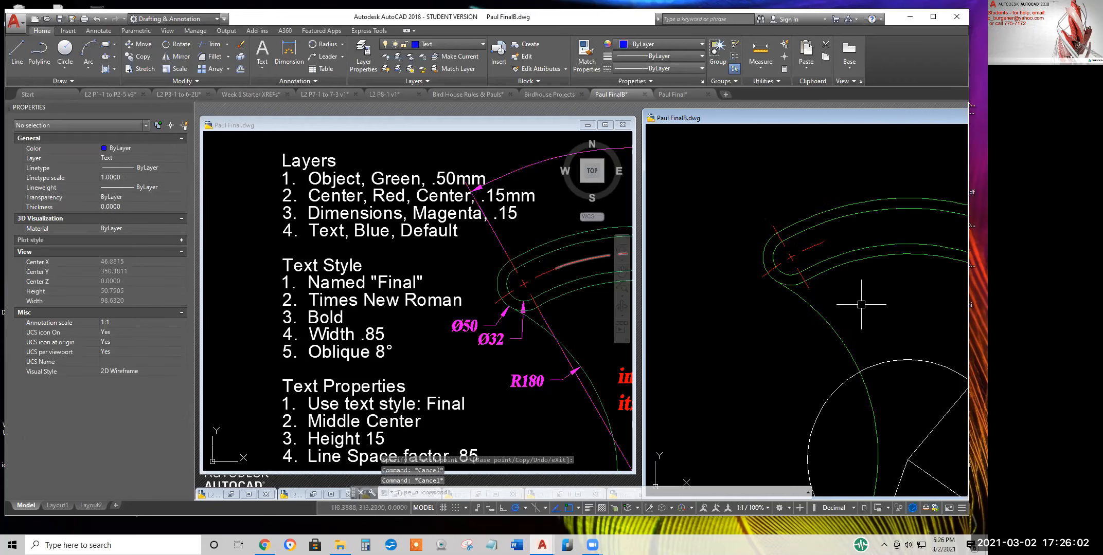
Finish the construction line at the circle's centre
{"action": "middle_click_drag", "start_coordinate": [806, 268], "coordinate": [753, 203]}
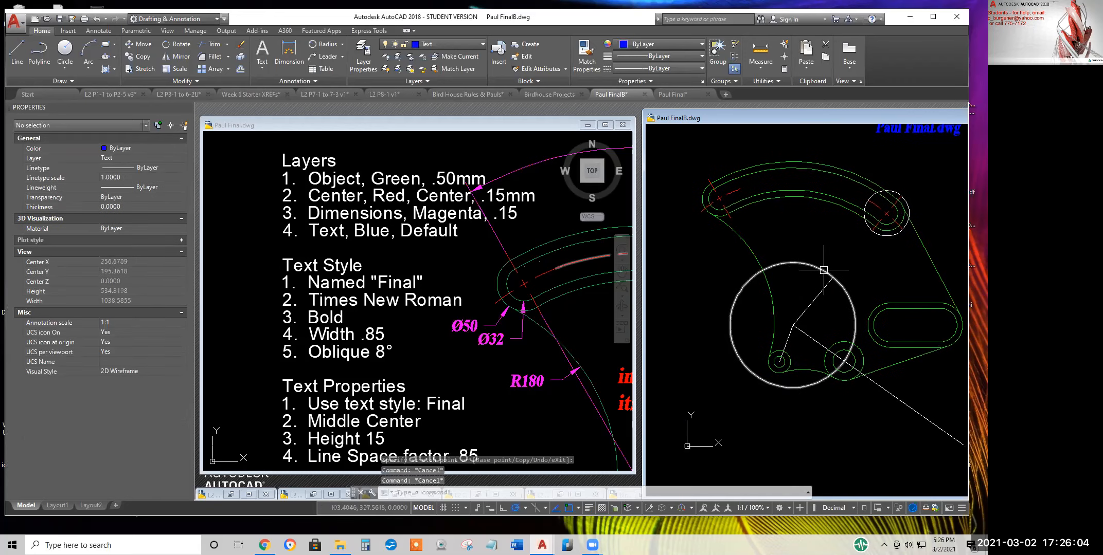
{"action": "scroll", "coordinate": [826, 309], "scroll_direction": "down", "scroll_amount": 2}
{"action": "scroll", "coordinate": [826, 308], "scroll_direction": "up", "scroll_amount": 4}
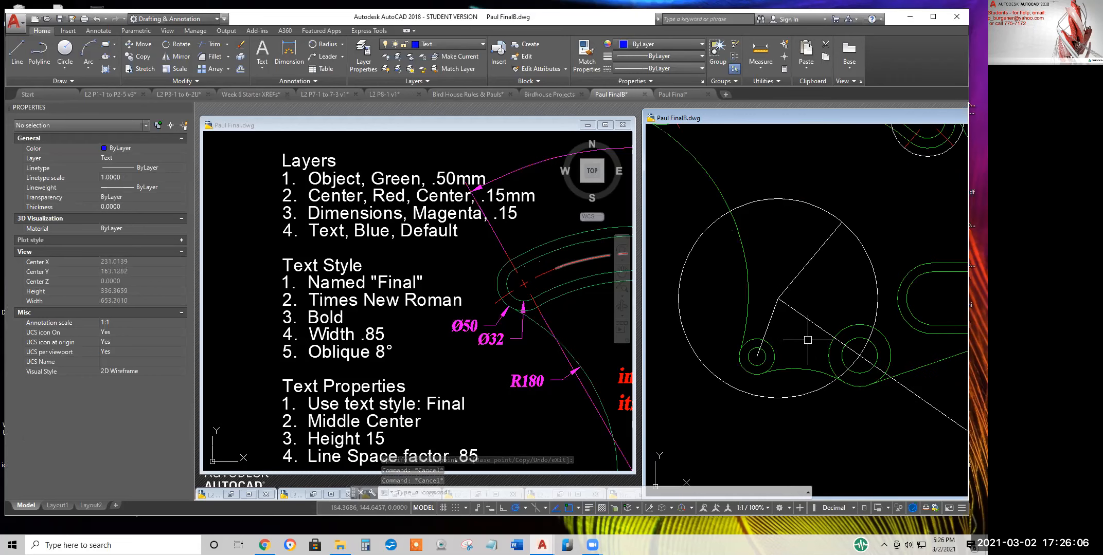
{"action": "scroll", "coordinate": [811, 335], "scroll_direction": "down", "scroll_amount": 2}
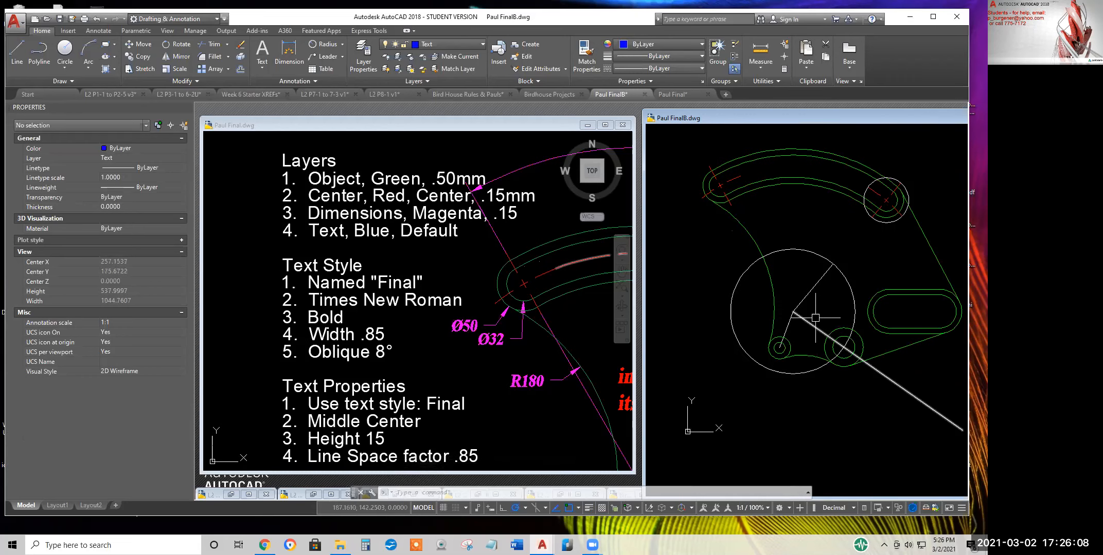
{"action": "left_click", "coordinate": [800, 319]}
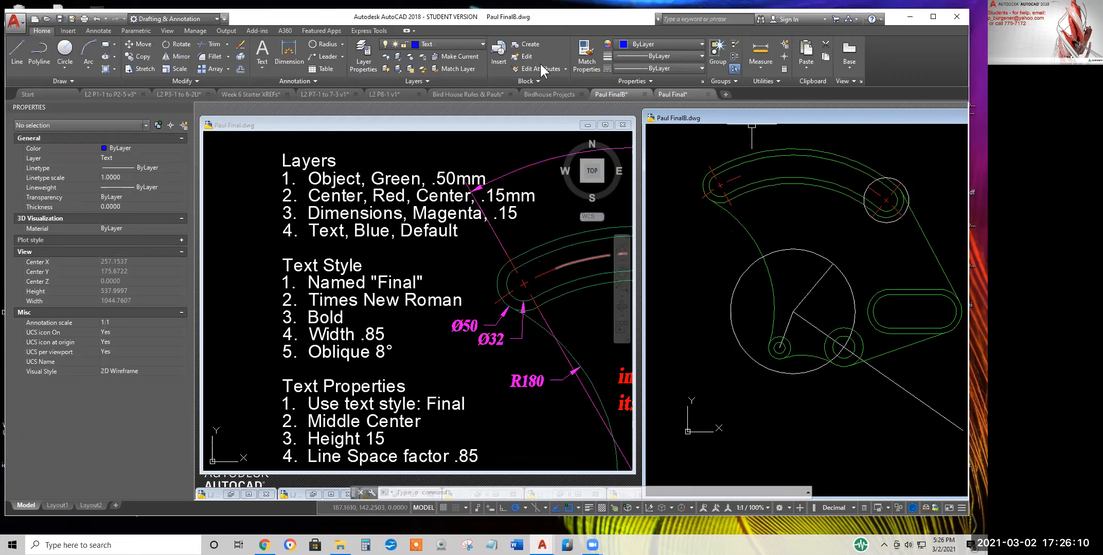
Erase the construction circles and radial lines from FinalB with a crossing window and picks
{"action": "left_click", "coordinate": [240, 45]}
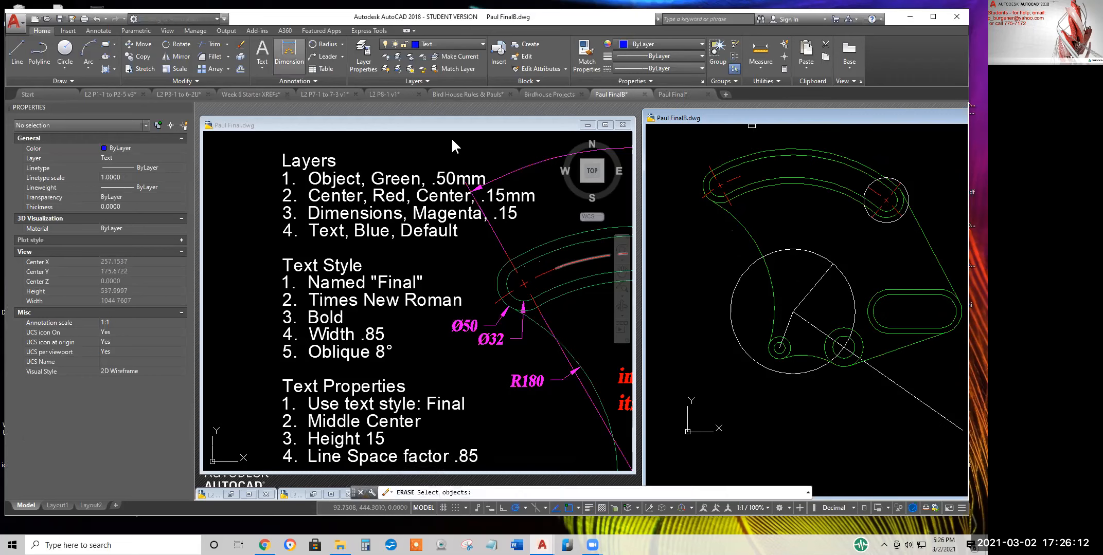
{"action": "left_click", "coordinate": [814, 334]}
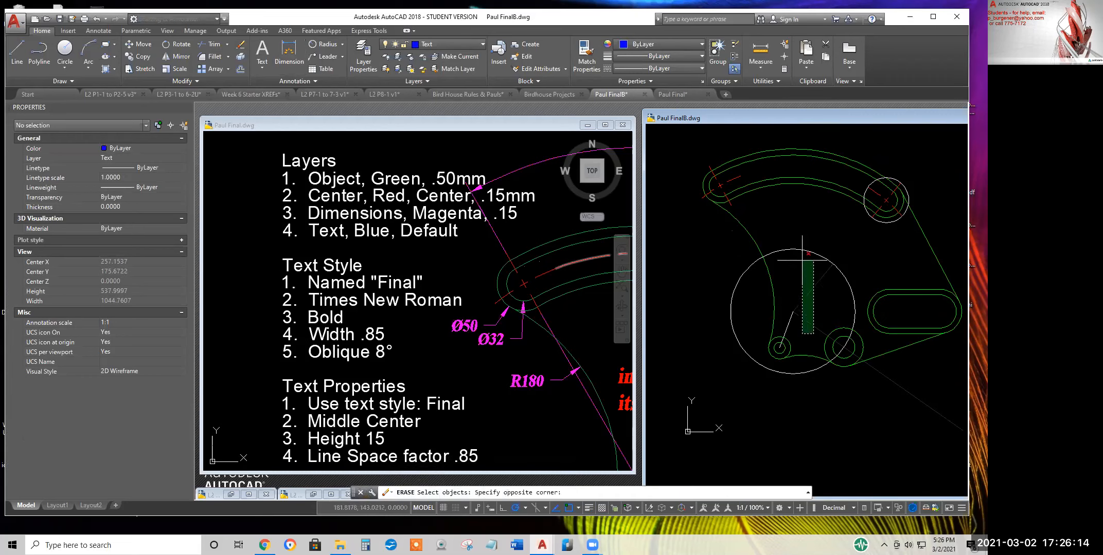
{"action": "left_click", "coordinate": [795, 234]}
{"action": "left_click", "coordinate": [891, 222]}
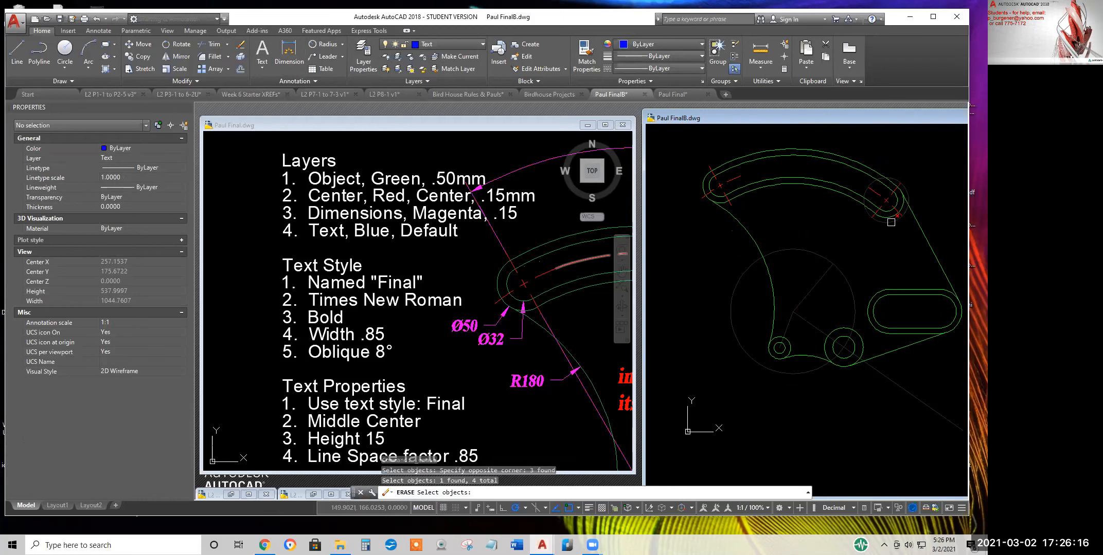
{"action": "left_click", "coordinate": [891, 222]}
{"action": "key", "text": "Return"}
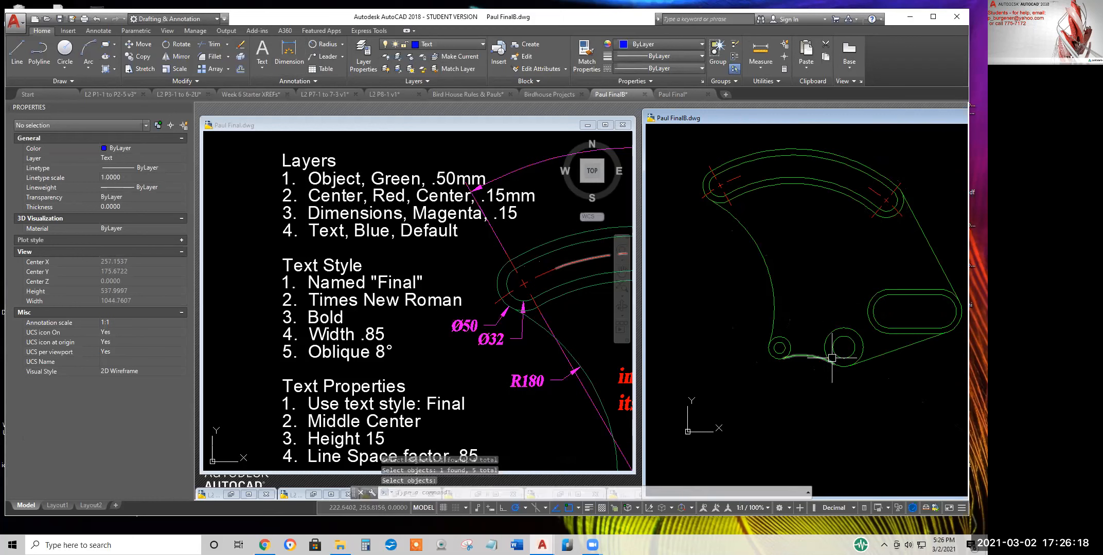
Switch to Paul Final.dwg and pan to its 140 and R210 dimensions
{"action": "middle_click_drag", "start_coordinate": [833, 313], "coordinate": [773, 320]}
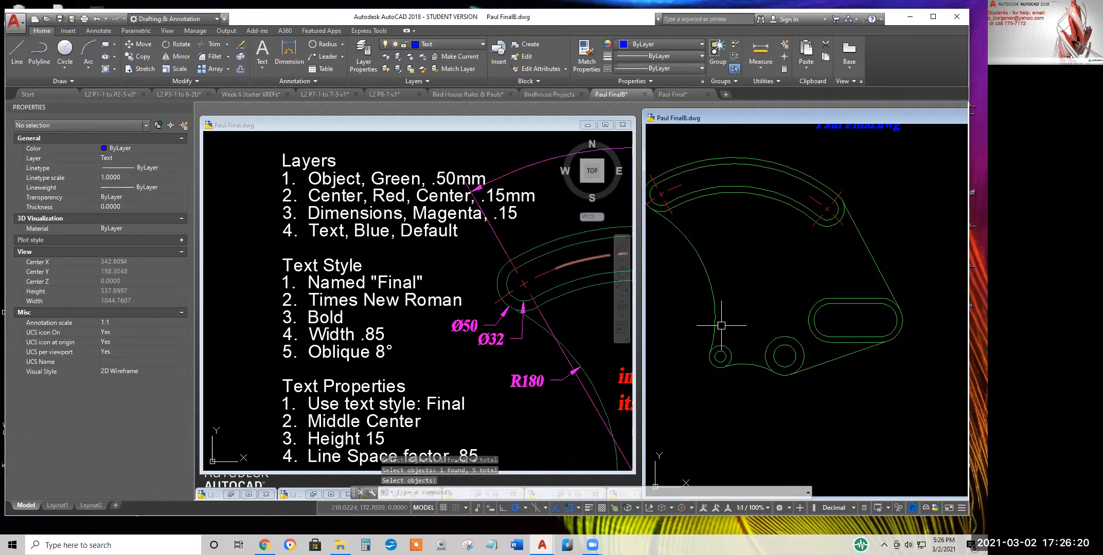
{"action": "left_click", "coordinate": [574, 325]}
{"action": "middle_click_drag", "start_coordinate": [574, 327], "coordinate": [357, 313]}
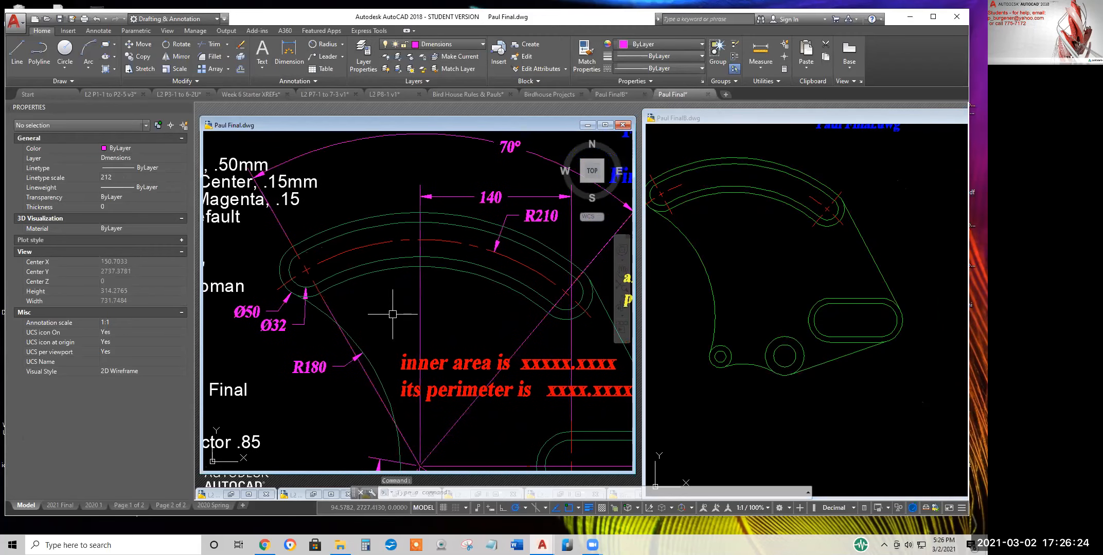
Nudge the Paul Final reference view, cancel a Line start, and reactivate Paul FinalB.dwg
{"action": "middle_click_drag", "start_coordinate": [485, 310], "coordinate": [487, 333]}
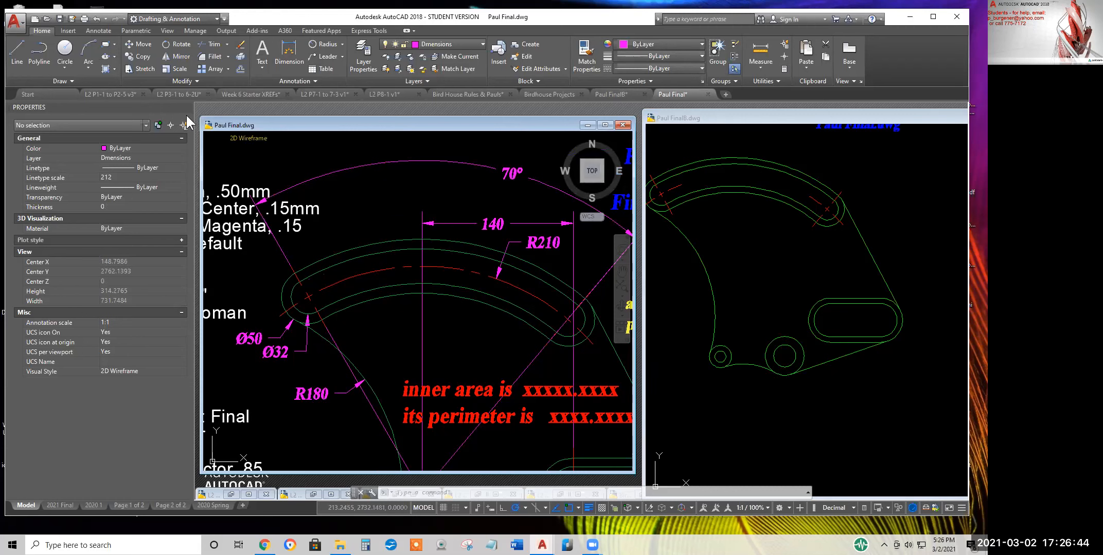
{"action": "left_click", "coordinate": [18, 49]}
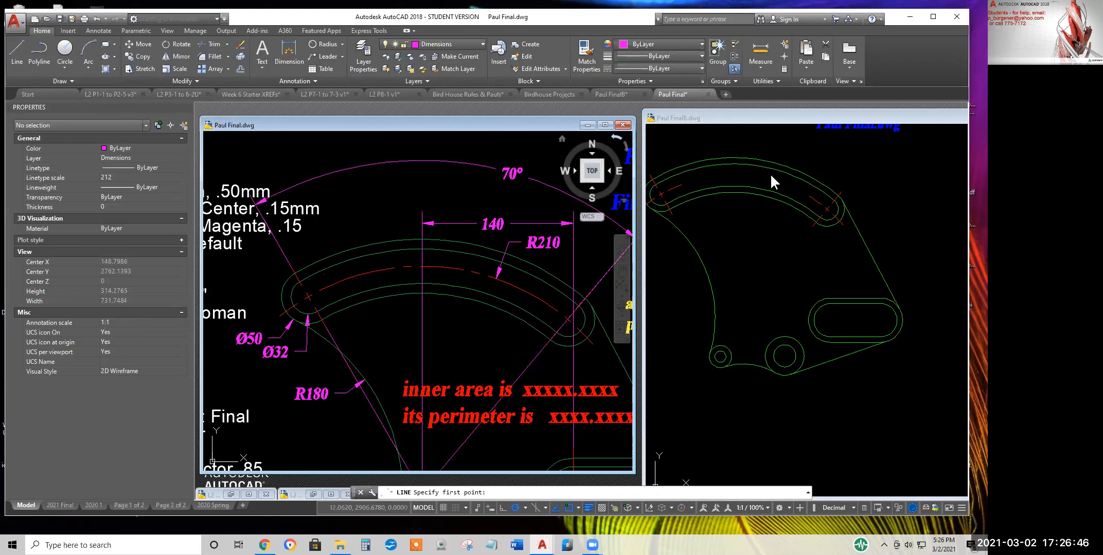
{"action": "left_click", "coordinate": [19, 46]}
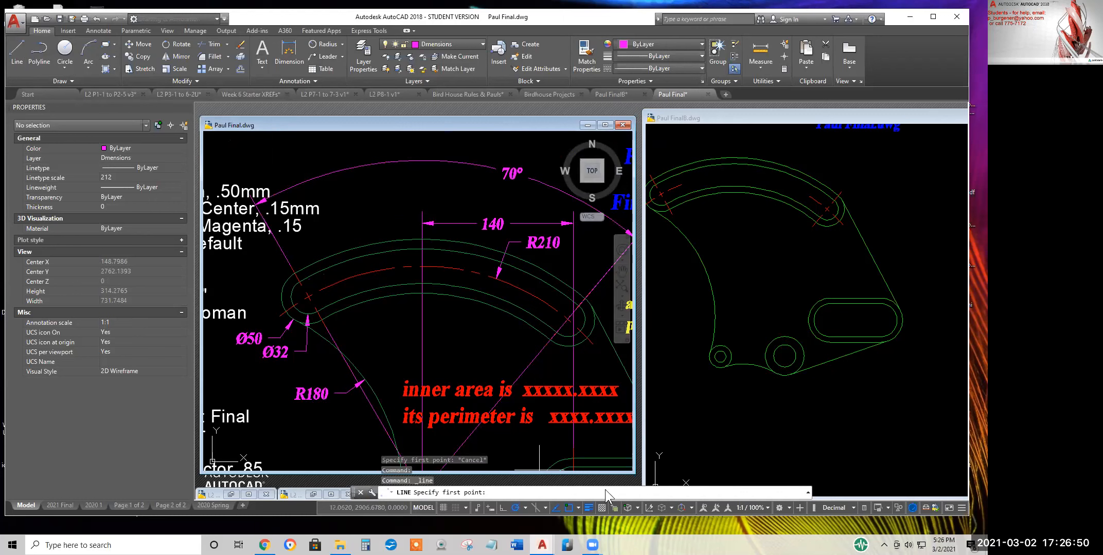
{"action": "left_click", "coordinate": [756, 245]}
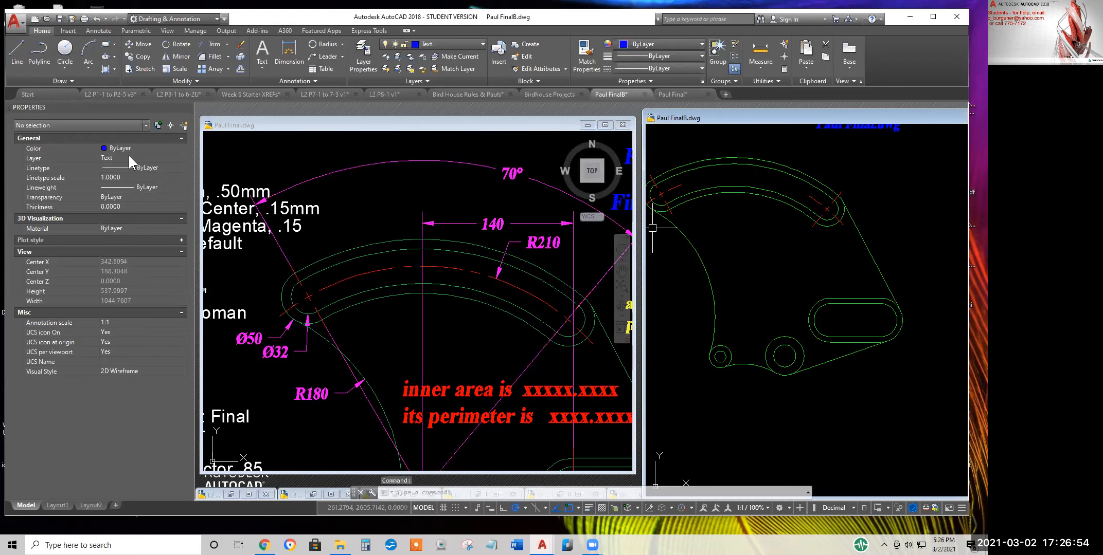
Draw lines from the arc's centre mark to both slot ends, then view Paul Final's area notes
{"action": "left_click", "coordinate": [18, 45]}
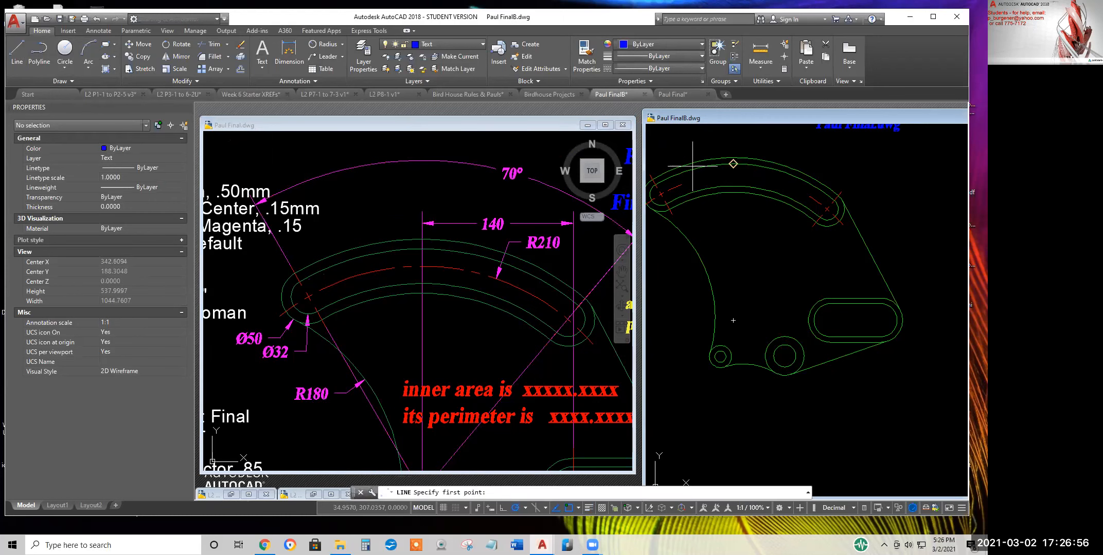
{"action": "left_click", "coordinate": [733, 320]}
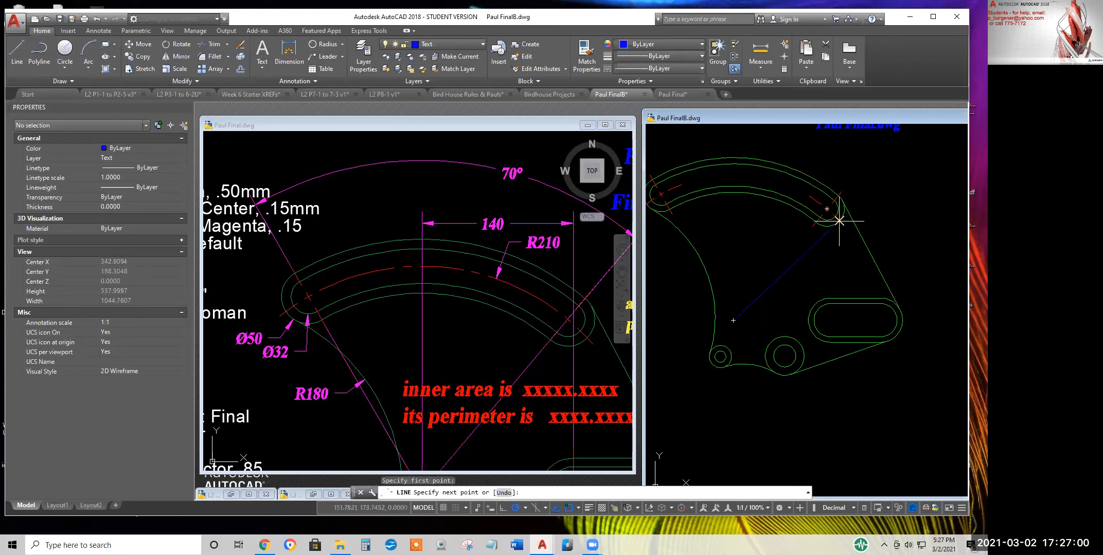
{"action": "left_click", "coordinate": [812, 226]}
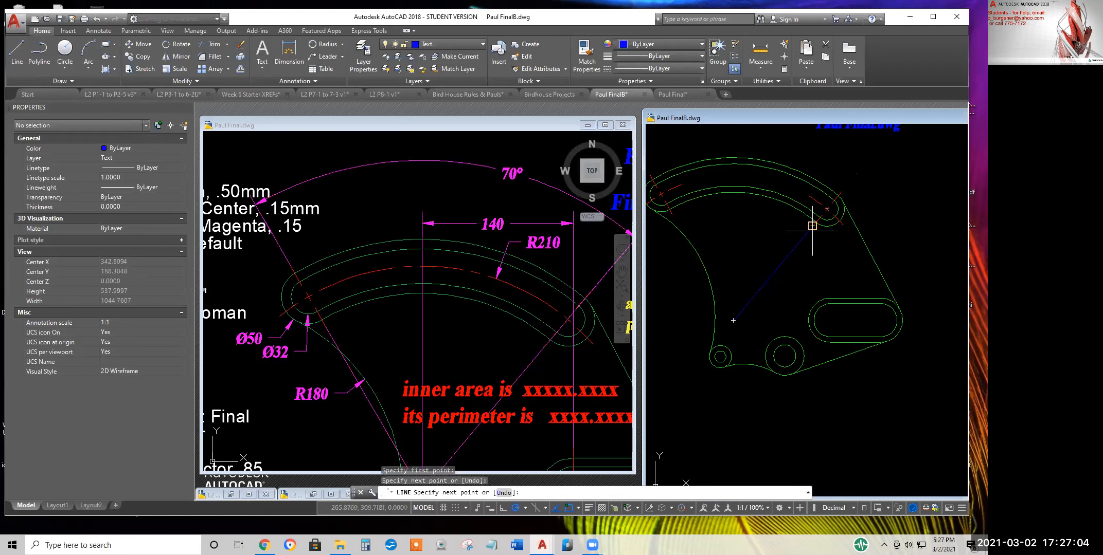
{"action": "key", "text": "Return"}
{"action": "key", "text": "Return"}
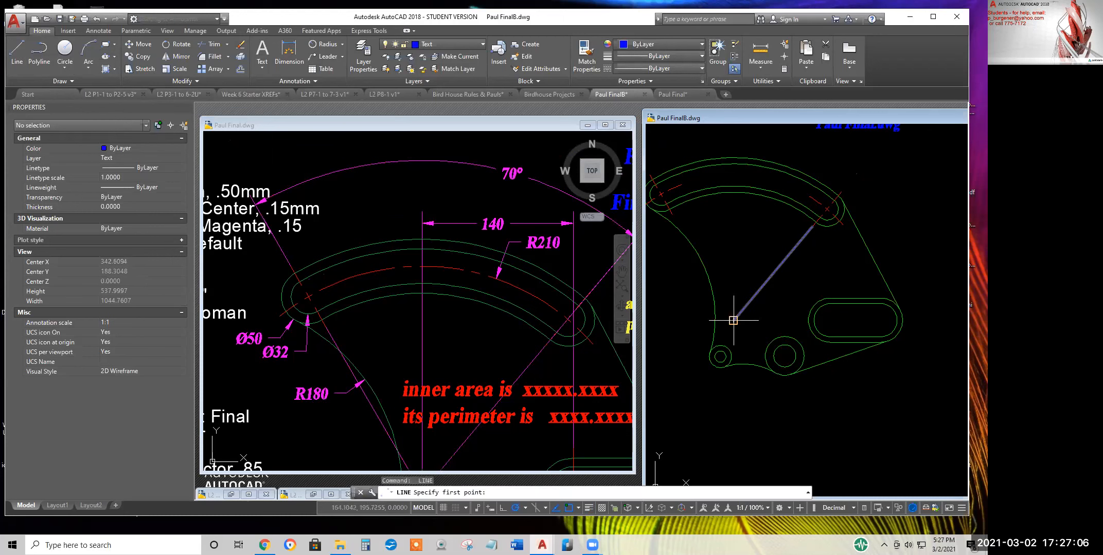
{"action": "left_click", "coordinate": [733, 320]}
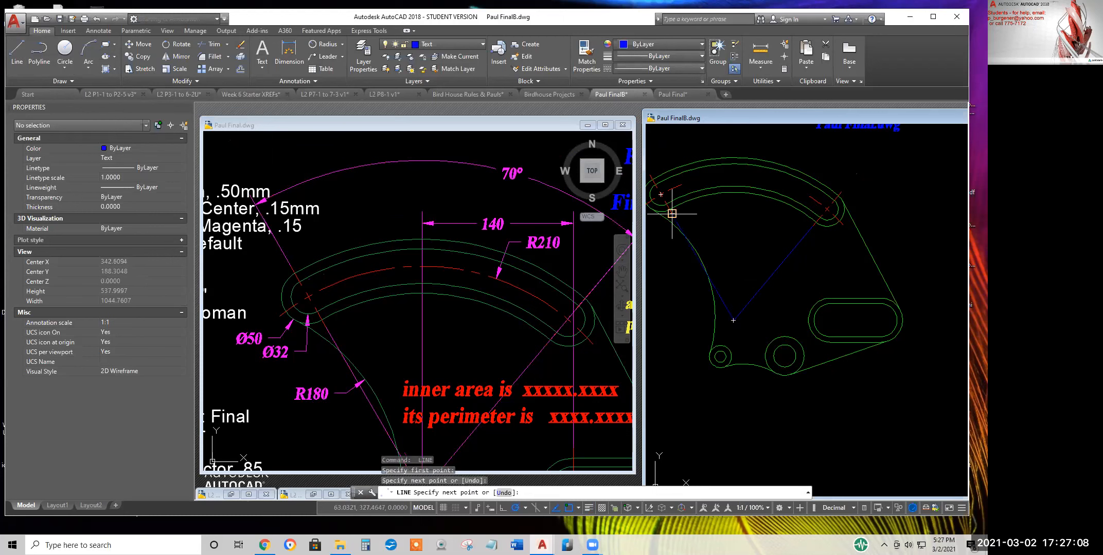
{"action": "key", "text": "Return"}
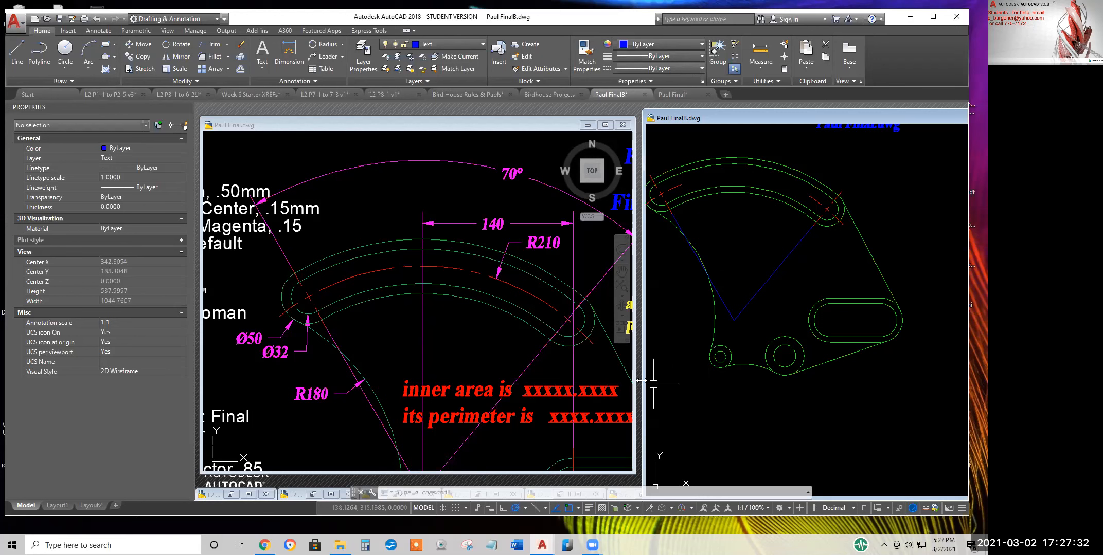
{"action": "left_click", "coordinate": [500, 339]}
{"action": "mouse_move", "coordinate": [488, 335]}
{"action": "middle_mouse_down"}
{"action": "mouse_move", "coordinate": [403, 274]}
{"action": "mouse_move", "coordinate": [393, 282]}
{"action": "middle_mouse_up"}
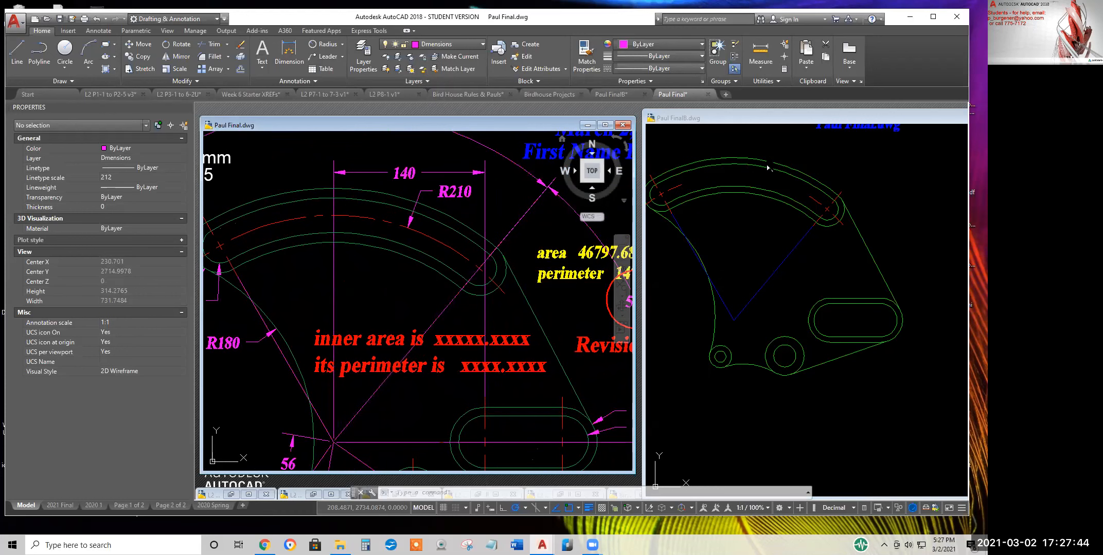
In Paul FinalB, make Dimensions the current layer
{"action": "left_click", "coordinate": [816, 156]}
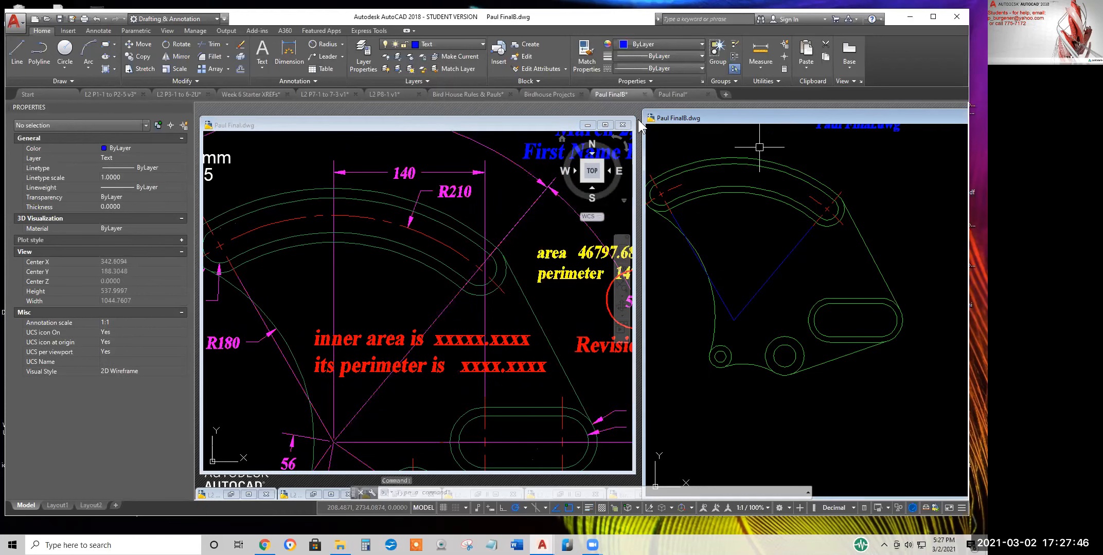
{"action": "left_click", "coordinate": [453, 44]}
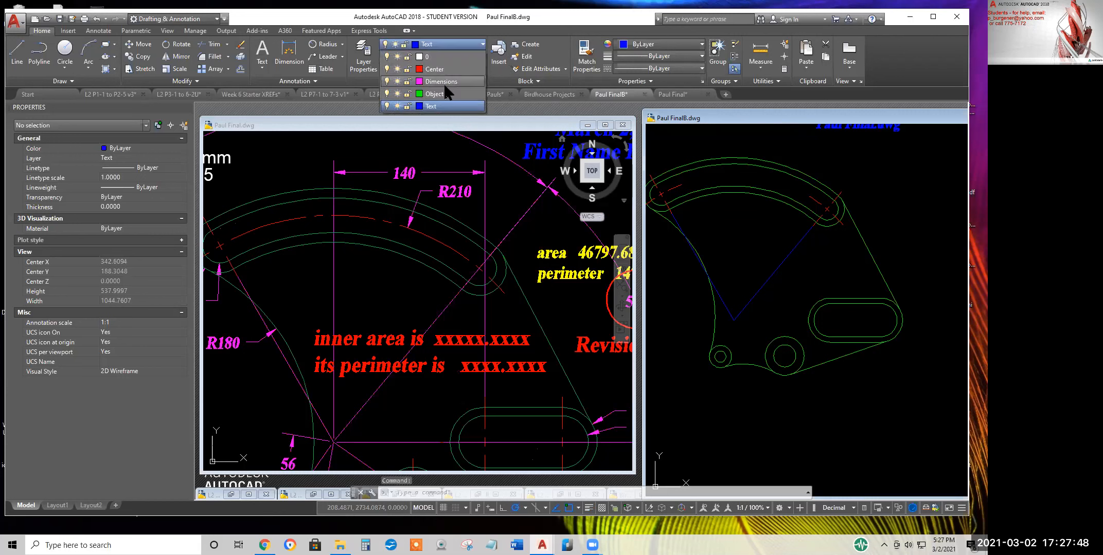
{"action": "left_click", "coordinate": [445, 80]}
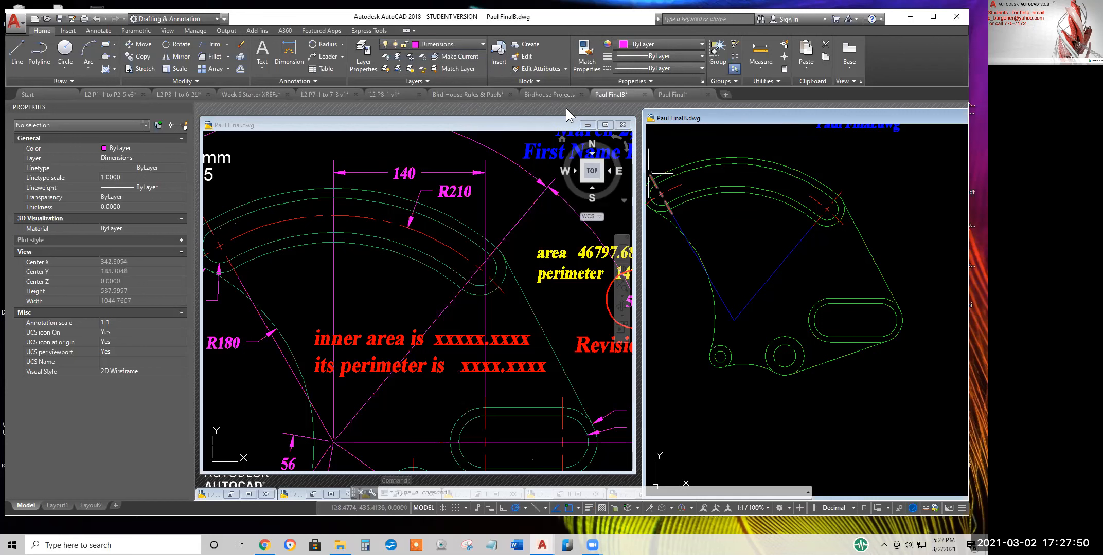
Place a 140 linear dimension from the arc centre to the right slot centre, above the part
{"action": "left_click", "coordinate": [342, 44]}
{"action": "left_click", "coordinate": [330, 60]}
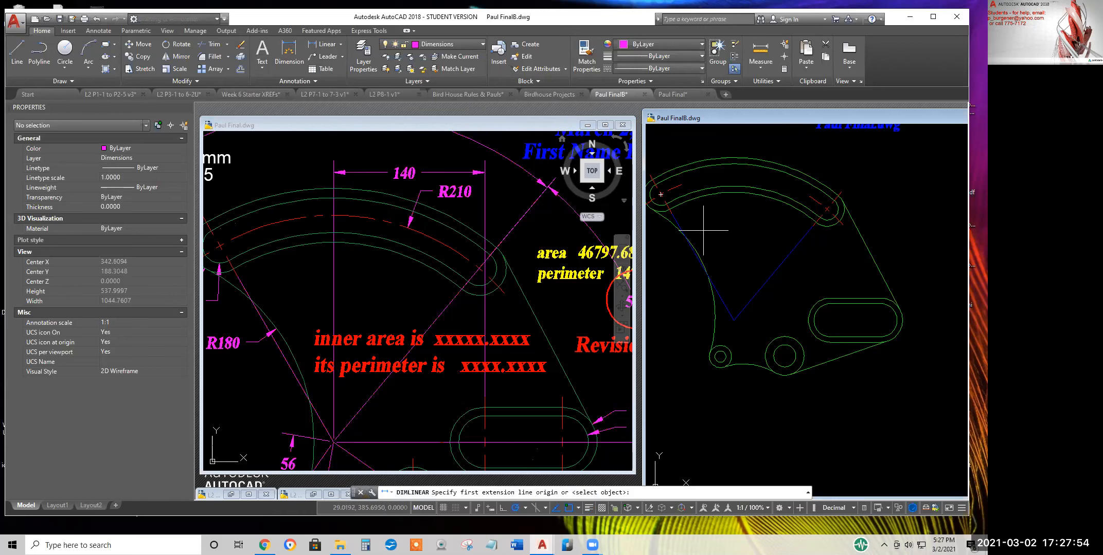
{"action": "left_click", "coordinate": [732, 320]}
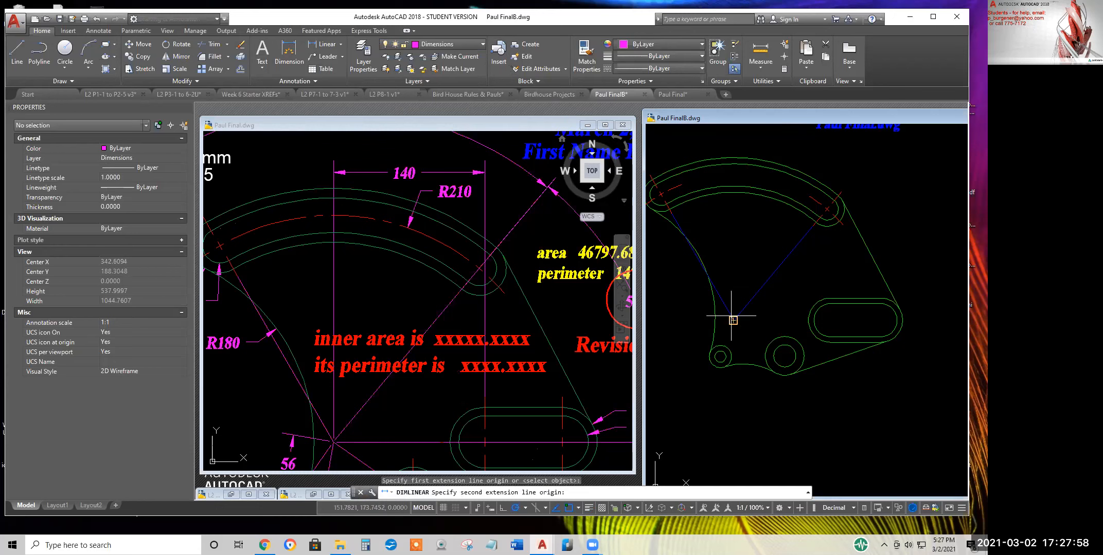
{"action": "left_click", "coordinate": [830, 321]}
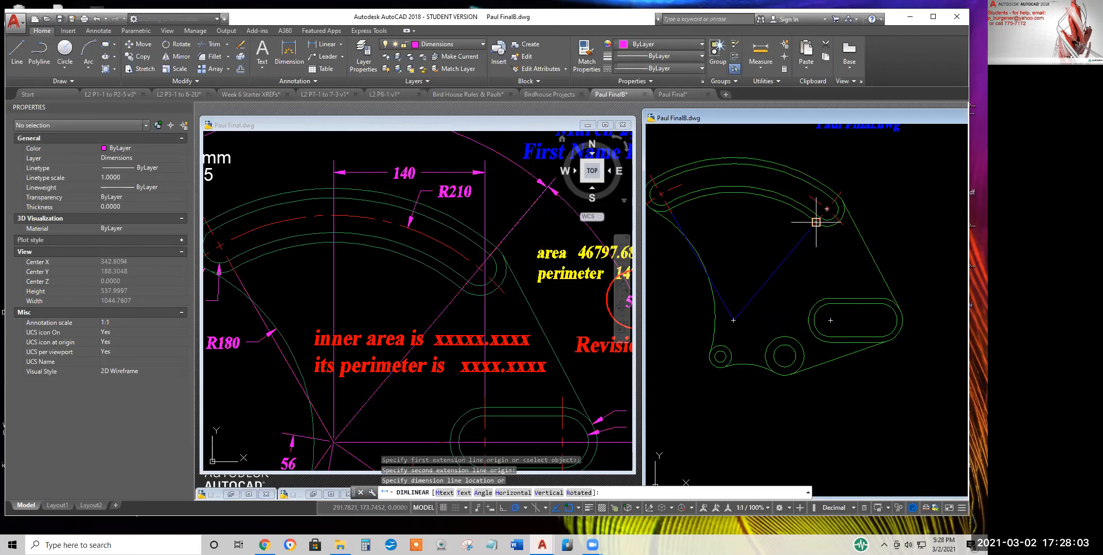
{"action": "left_click", "coordinate": [782, 145]}
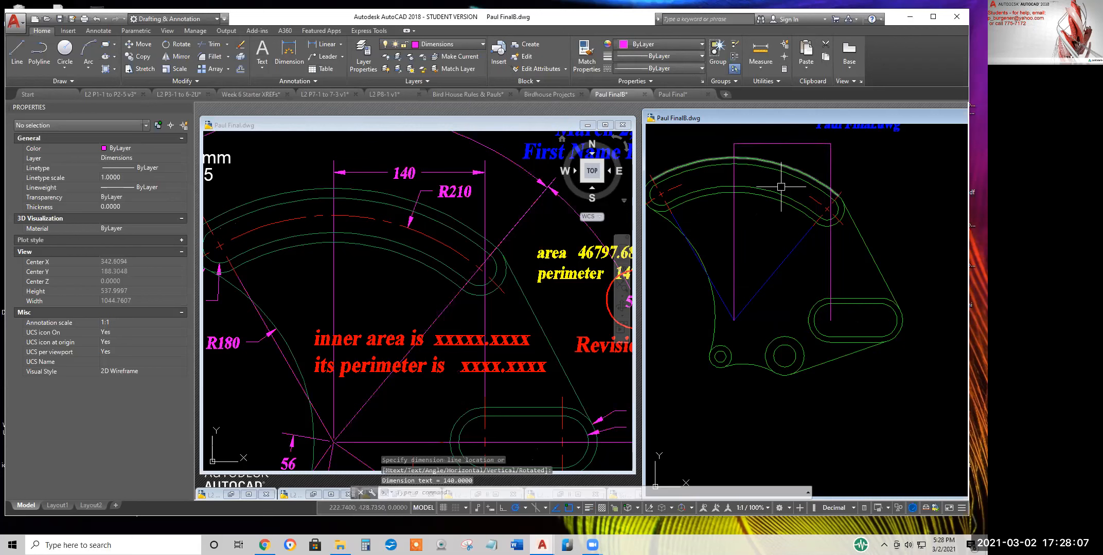
Check the 140 dimension's Standard style in Properties, then compare with Paul Final and return
{"action": "left_click", "coordinate": [802, 144]}
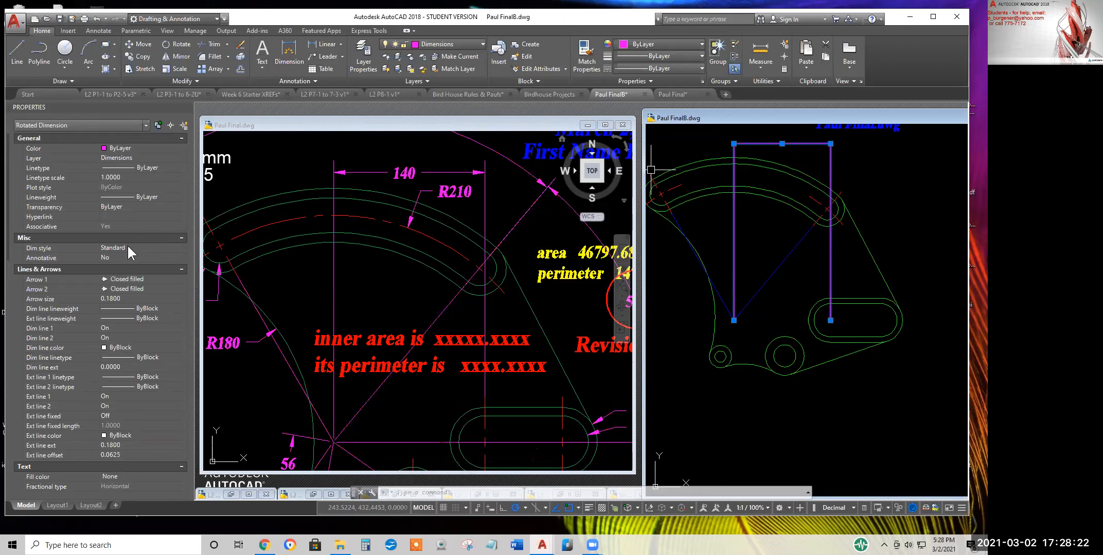
{"action": "left_click", "coordinate": [127, 248]}
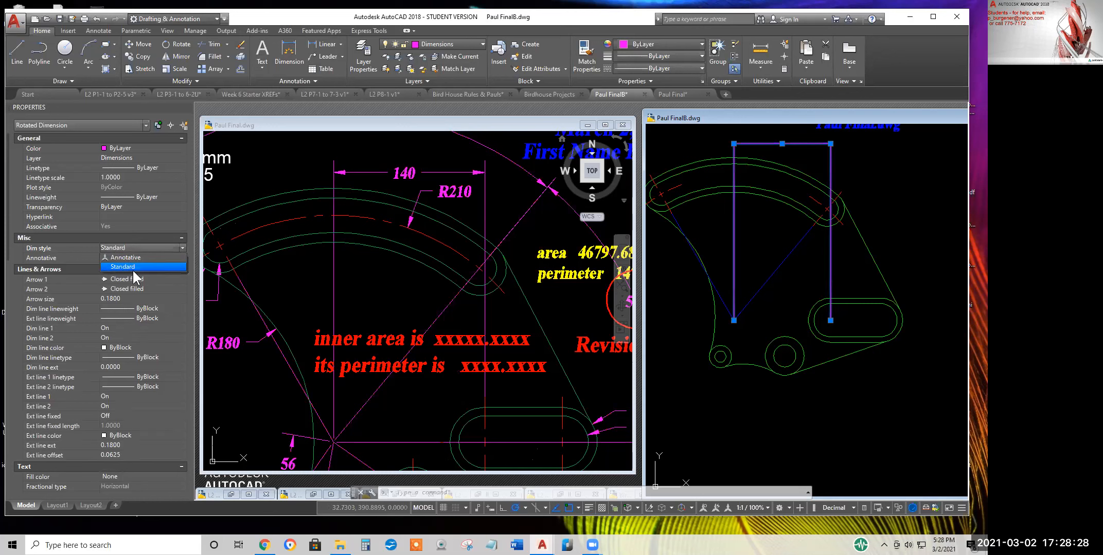
{"action": "key", "text": "Escape"}
{"action": "key", "text": "Escape"}
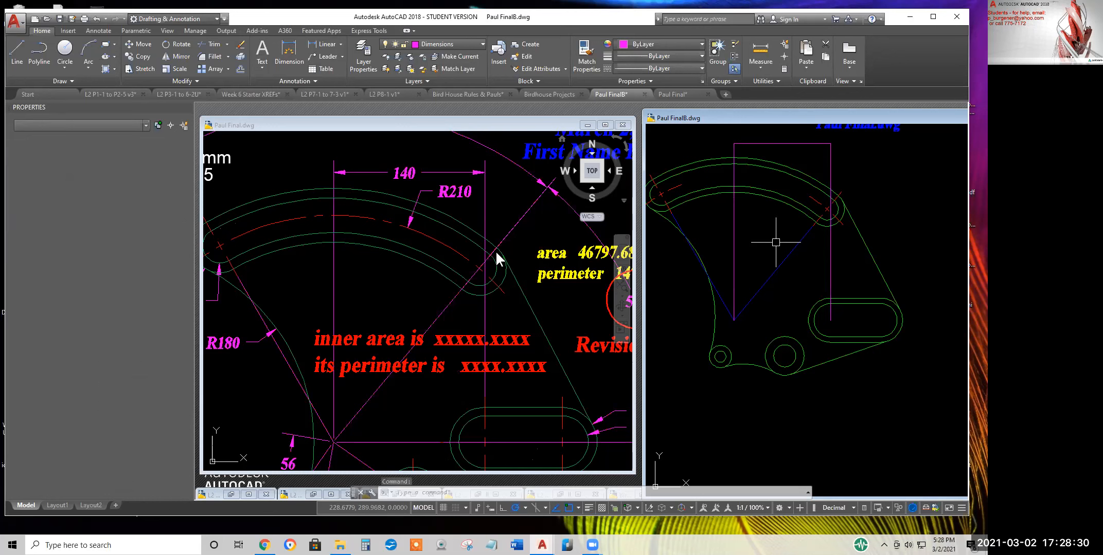
{"action": "left_click", "coordinate": [426, 278]}
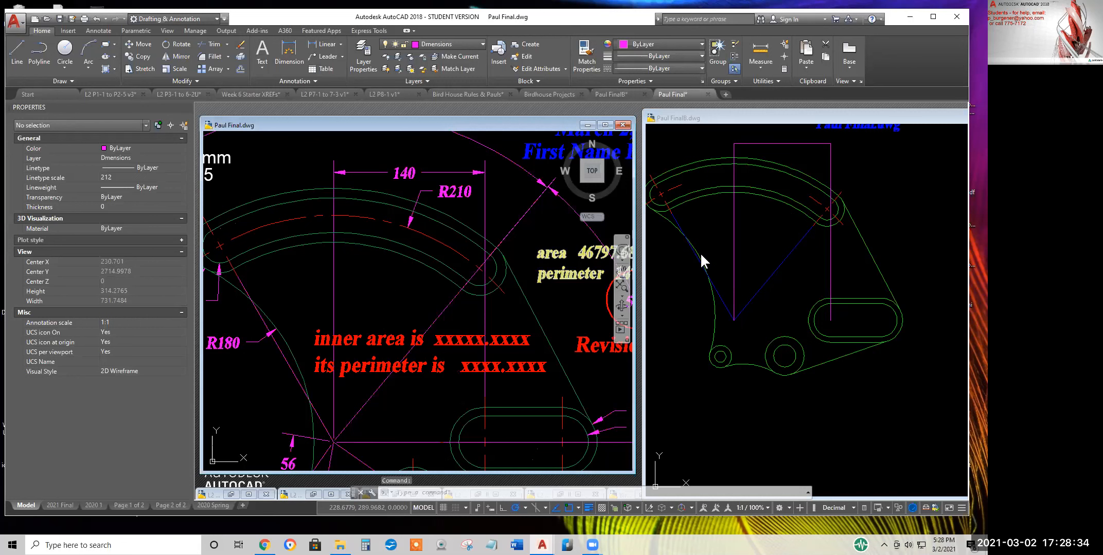
{"action": "left_click", "coordinate": [752, 243]}
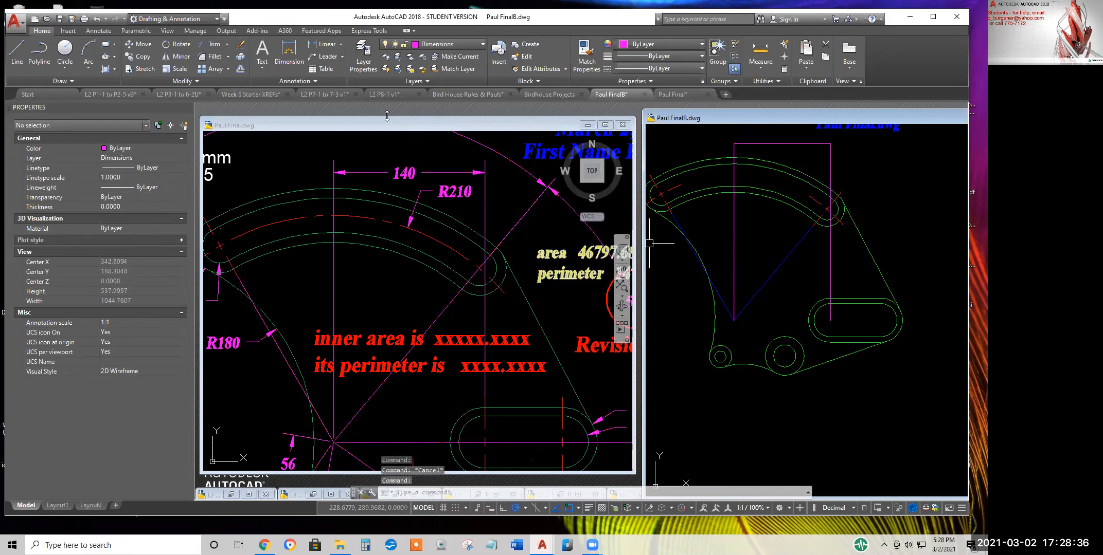
Create a new dimension style named Final based on Standard
{"action": "left_click", "coordinate": [296, 80]}
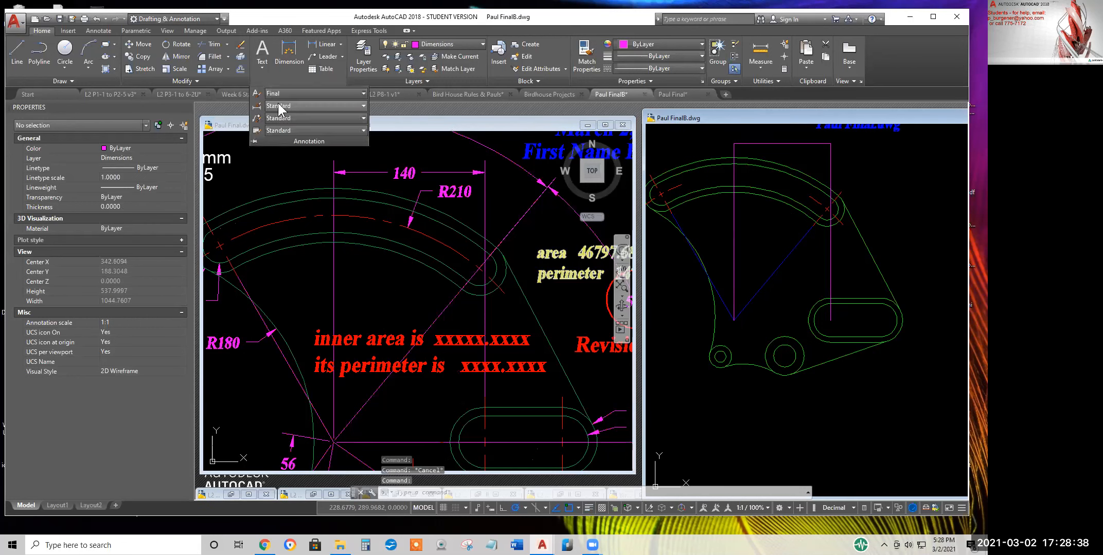
{"action": "left_click", "coordinate": [254, 106]}
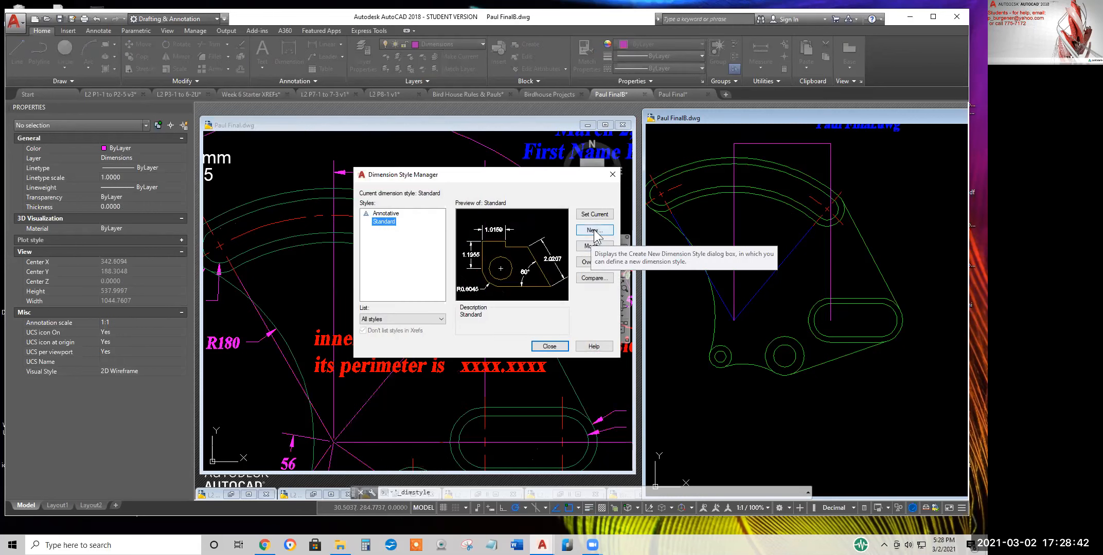
{"action": "left_click", "coordinate": [594, 230]}
{"action": "type", "text": "Final"}
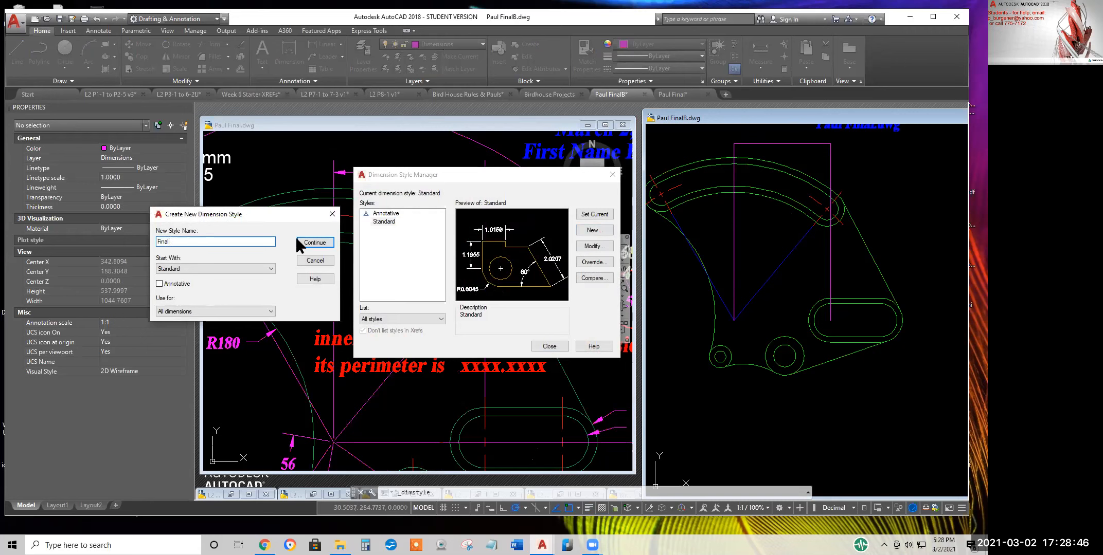
{"action": "left_click", "coordinate": [317, 244]}
{"action": "left_click", "coordinate": [317, 244]}
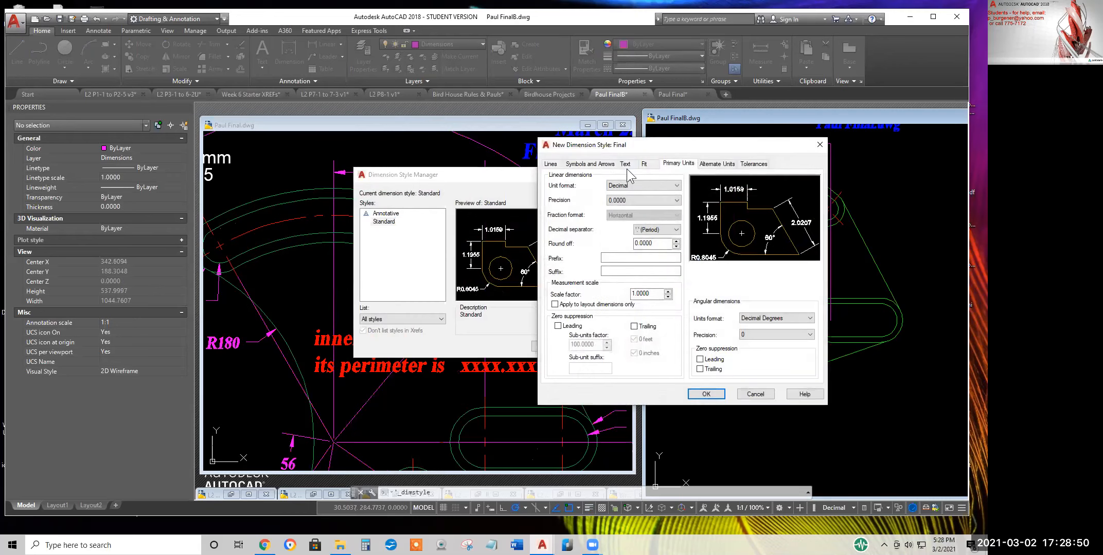
Give Final the Final text style, overall scale 6, 0.00 precision, suppressed trailing zeros, and make it current
{"action": "left_click", "coordinate": [625, 165]}
{"action": "left_click", "coordinate": [629, 191]}
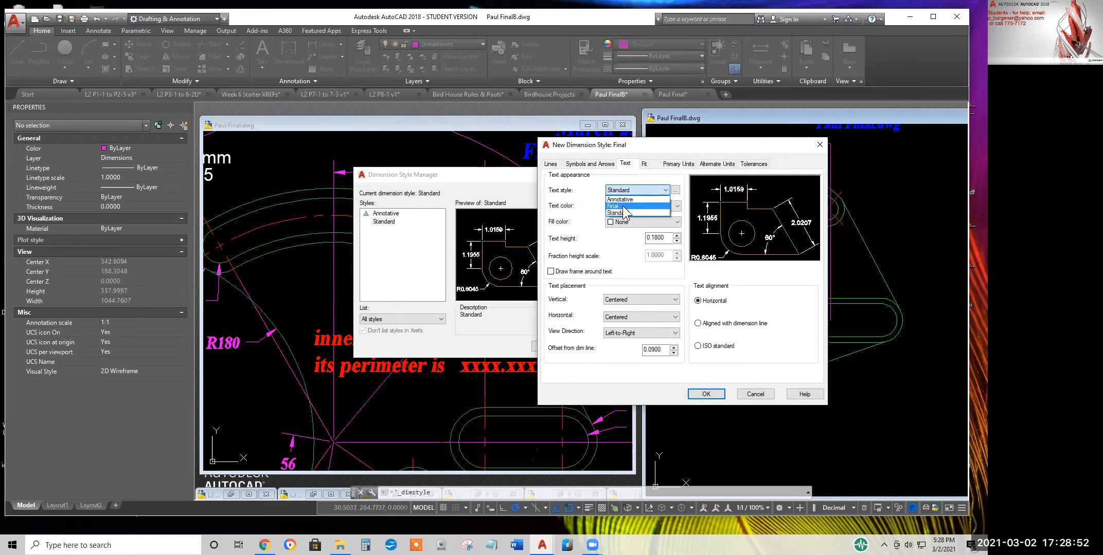
{"action": "left_click", "coordinate": [623, 206]}
{"action": "left_click", "coordinate": [645, 164]}
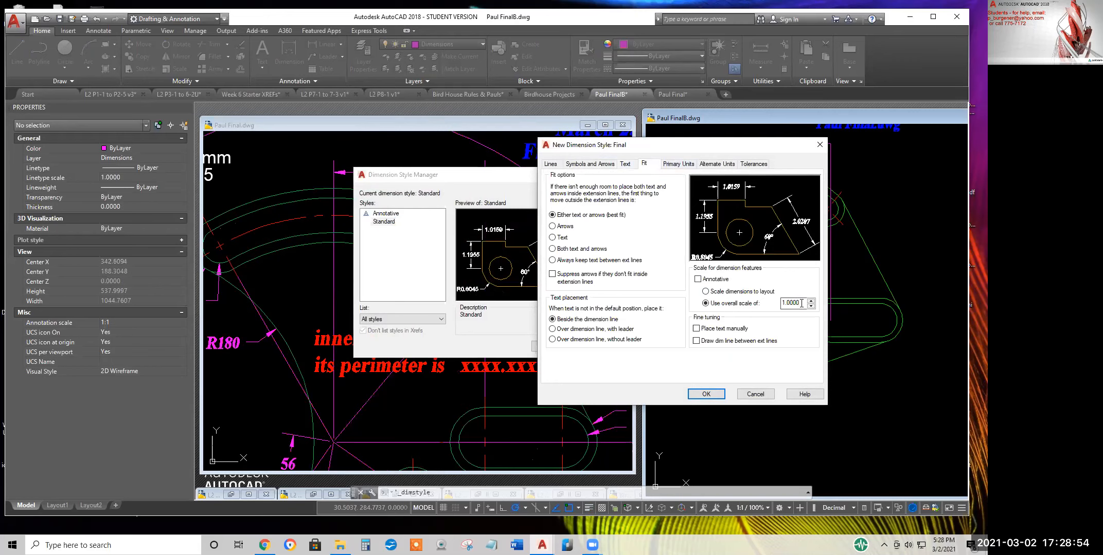
{"action": "type", "text": "6"}
{"action": "left_click", "coordinate": [679, 163]}
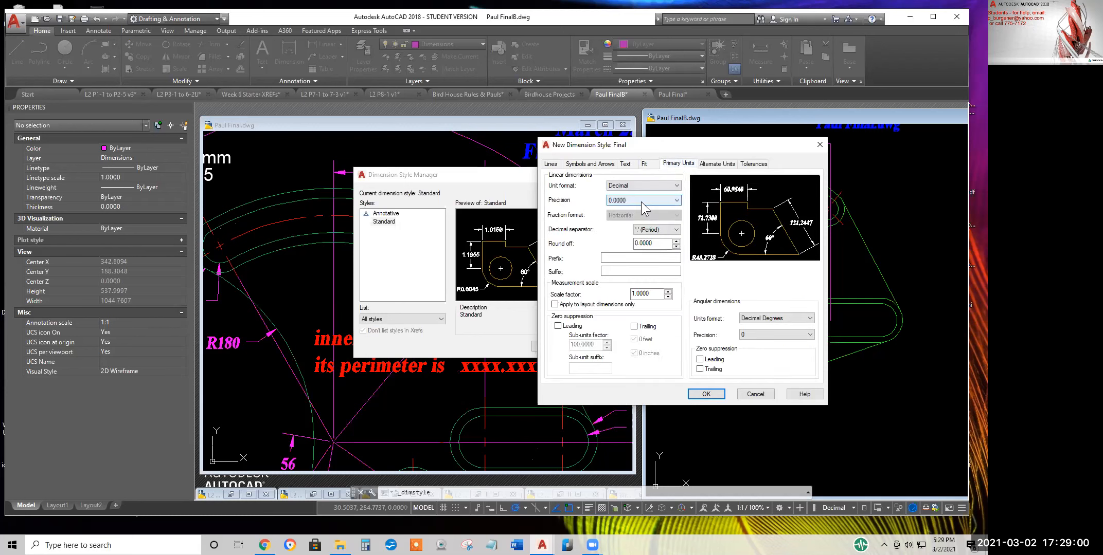
{"action": "left_click", "coordinate": [641, 201]}
{"action": "left_click", "coordinate": [619, 223]}
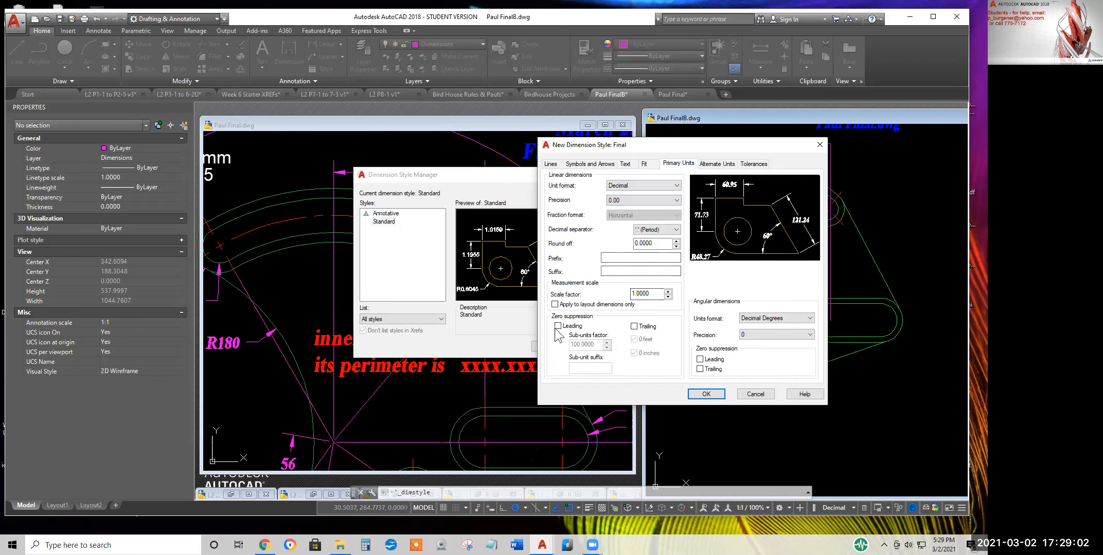
{"action": "left_click", "coordinate": [633, 326]}
{"action": "left_click", "coordinate": [705, 395]}
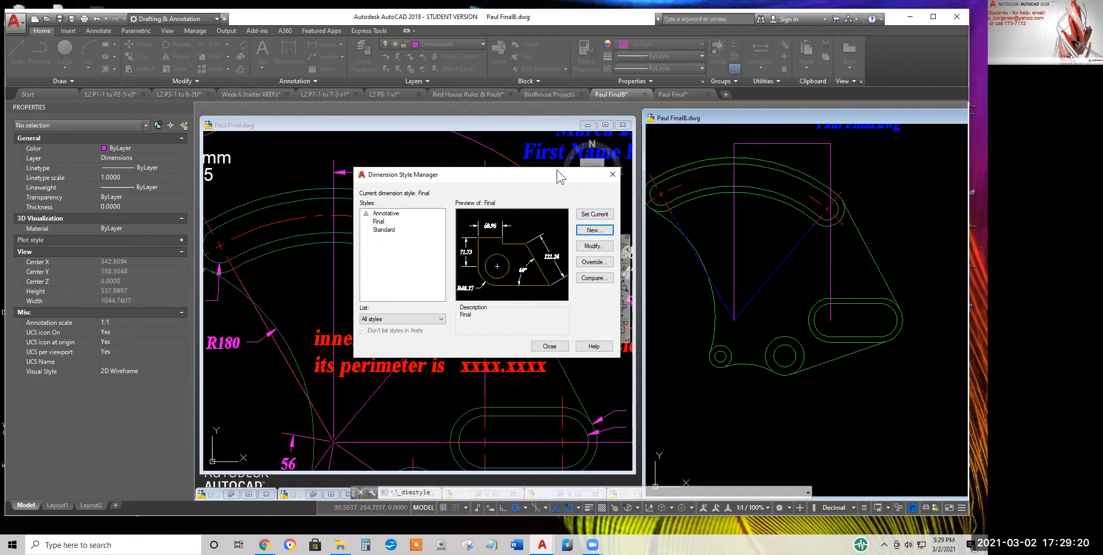
{"action": "left_click_drag", "start_coordinate": [557, 170], "coordinate": [576, 173]}
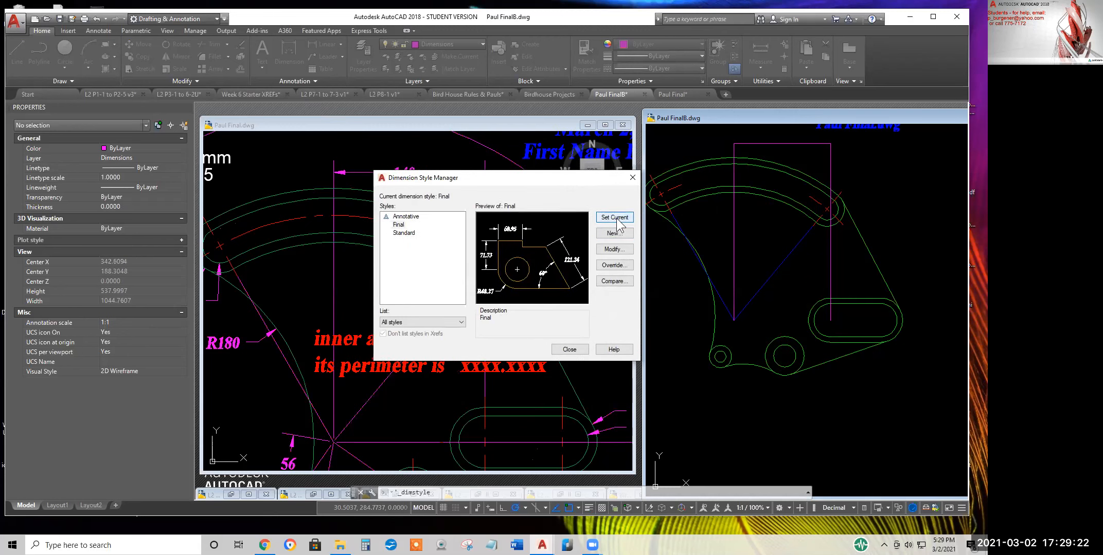
{"action": "left_click", "coordinate": [568, 351]}
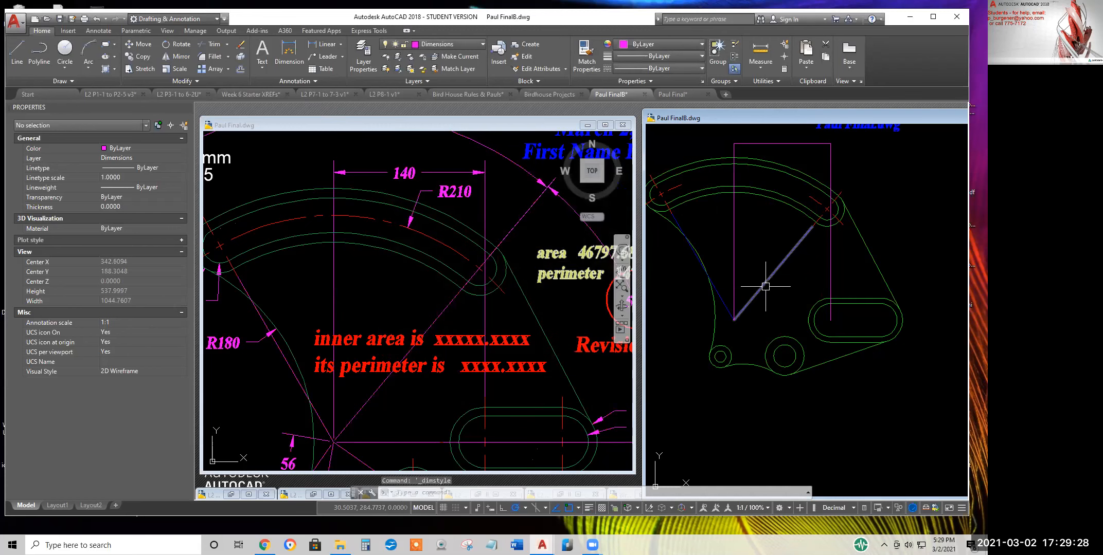
Move both diagonal V lines onto the Dimensions layer
{"action": "left_click", "coordinate": [741, 312]}
{"action": "left_click", "coordinate": [720, 304]}
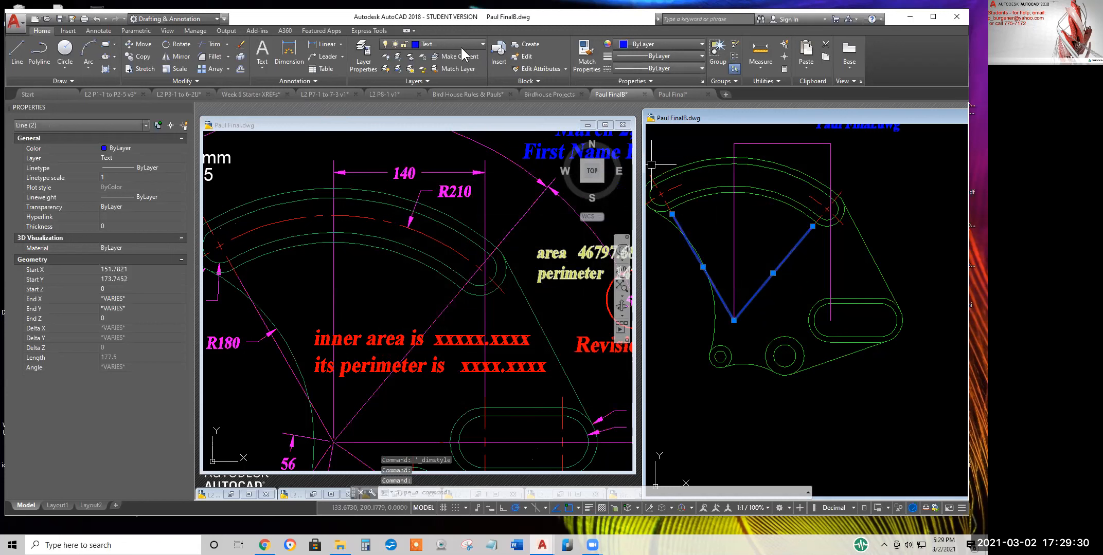
{"action": "left_click", "coordinate": [442, 42]}
{"action": "left_click", "coordinate": [441, 95]}
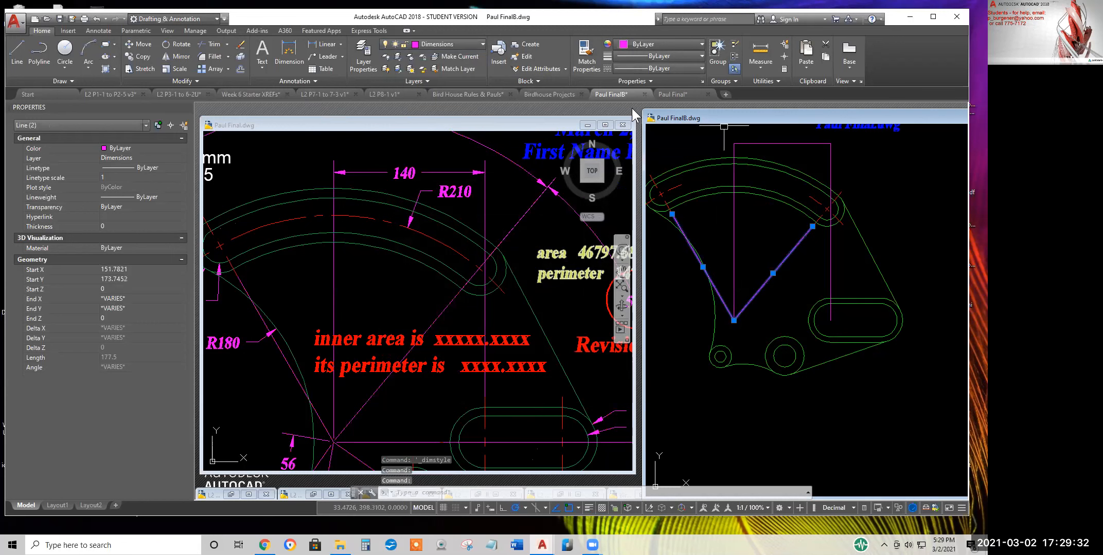
Switch the 140 dimension's Dim style from Standard to Final in Properties, then grab its text
{"action": "key", "text": "Escape"}
{"action": "key", "text": "Escape"}
{"action": "key", "text": "Escape"}
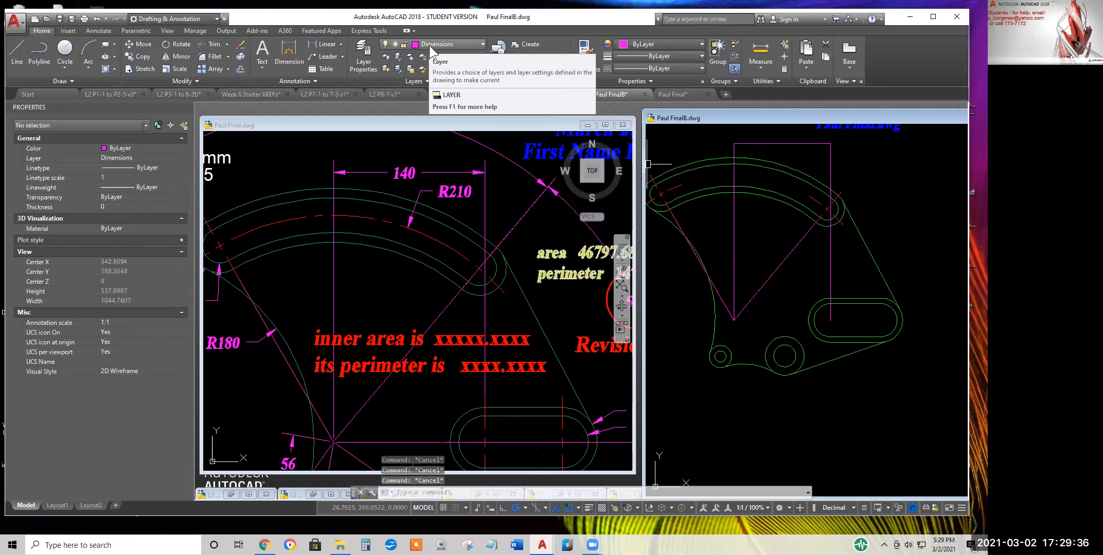
{"action": "middle_click_drag", "start_coordinate": [803, 190], "coordinate": [819, 261]}
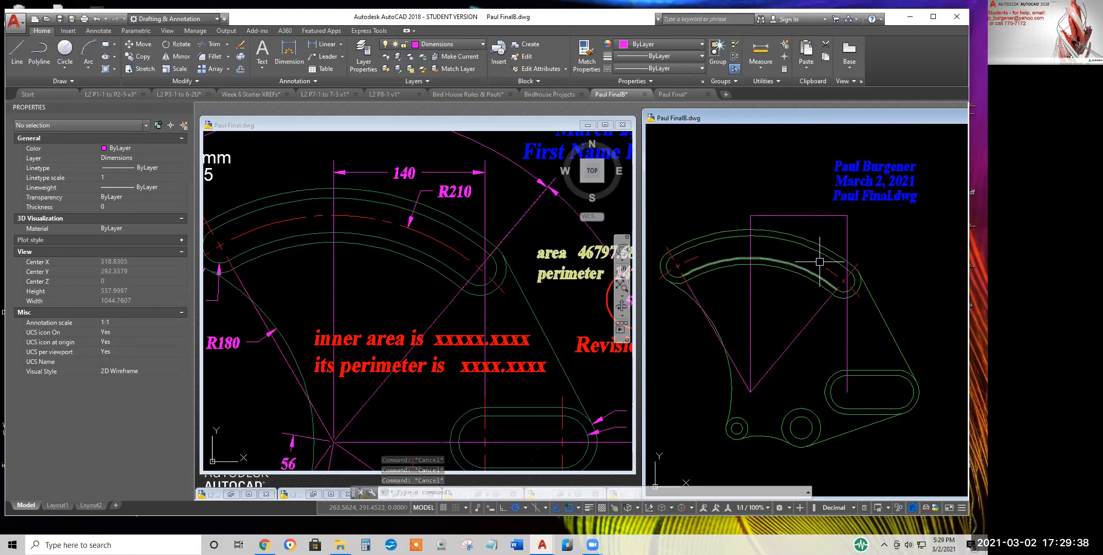
{"action": "left_click", "coordinate": [747, 226]}
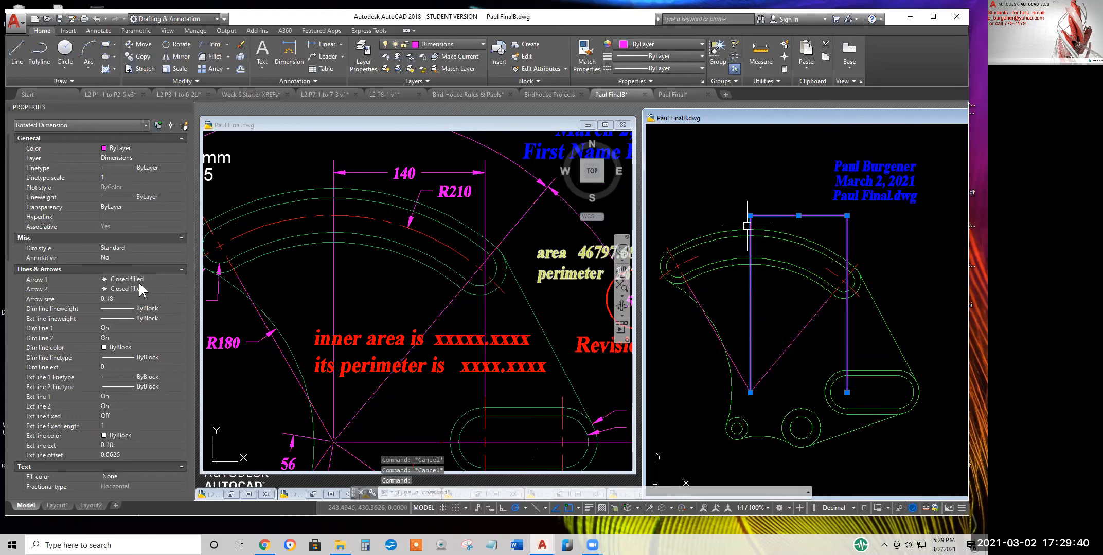
{"action": "left_click", "coordinate": [138, 246]}
{"action": "left_click", "coordinate": [139, 246]}
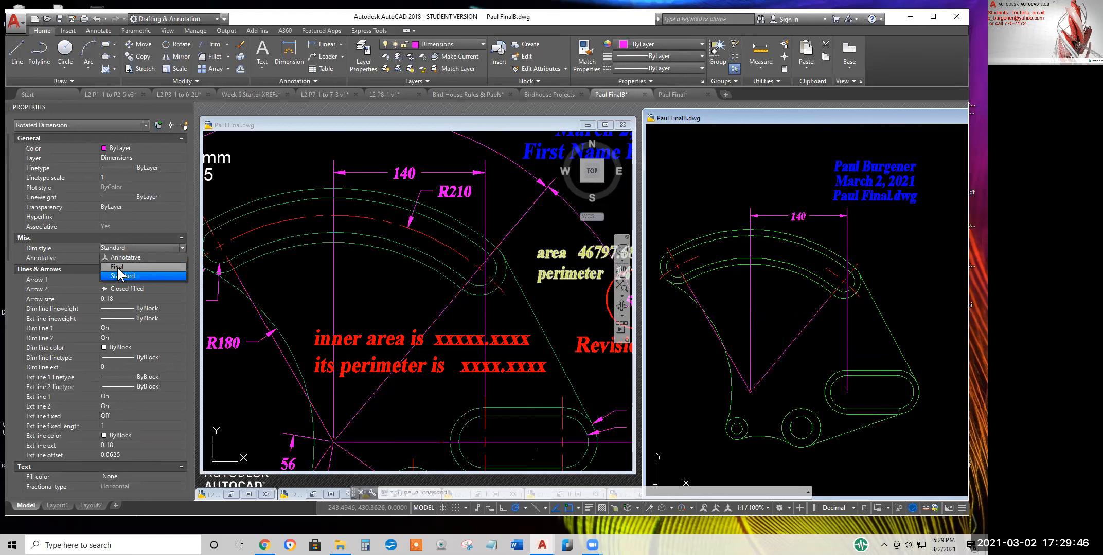
{"action": "left_click", "coordinate": [117, 267]}
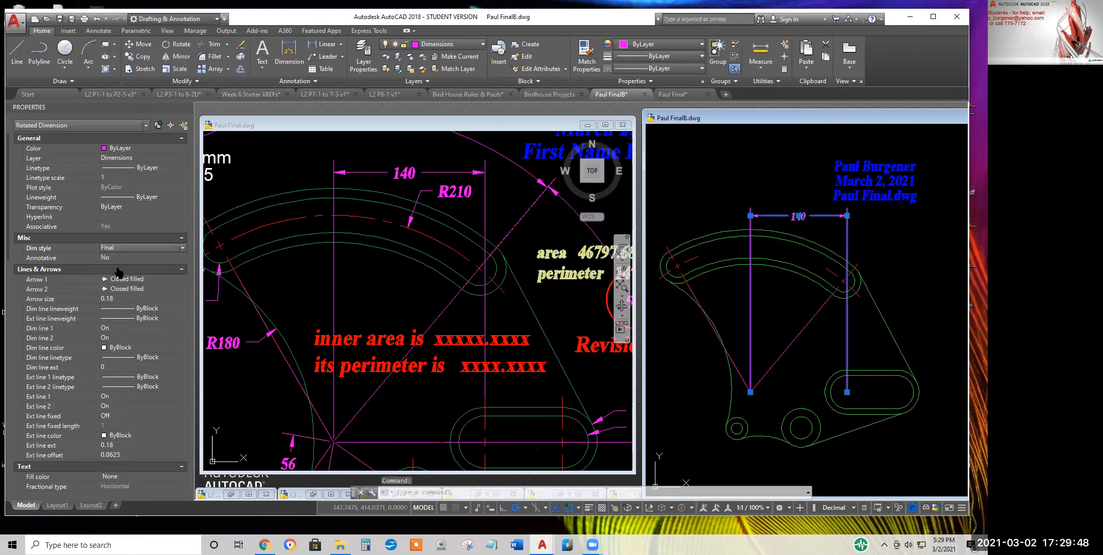
{"action": "scroll", "coordinate": [790, 275], "scroll_direction": "up", "scroll_amount": 4}
{"action": "mouse_move", "coordinate": [792, 180]}
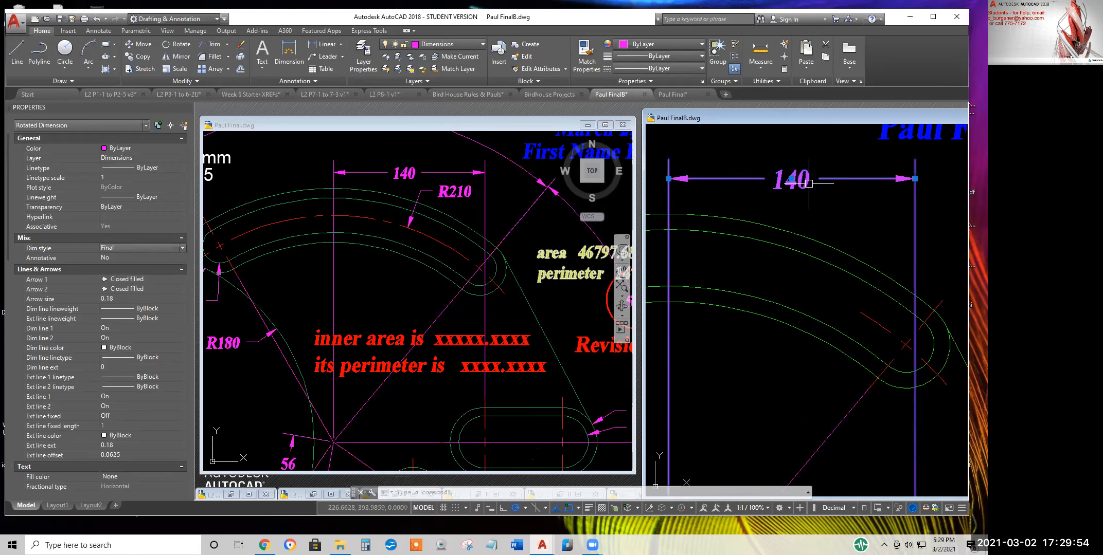
{"action": "left_click", "coordinate": [791, 178]}
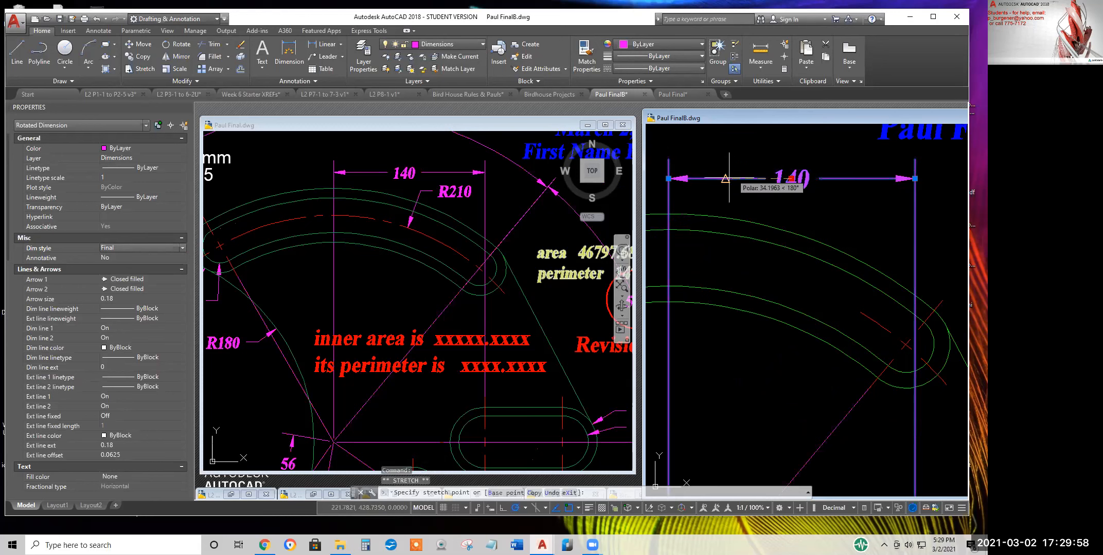
Drag the 140 dimension's end grip down so its line sits just above the part
{"action": "key", "text": "Escape"}
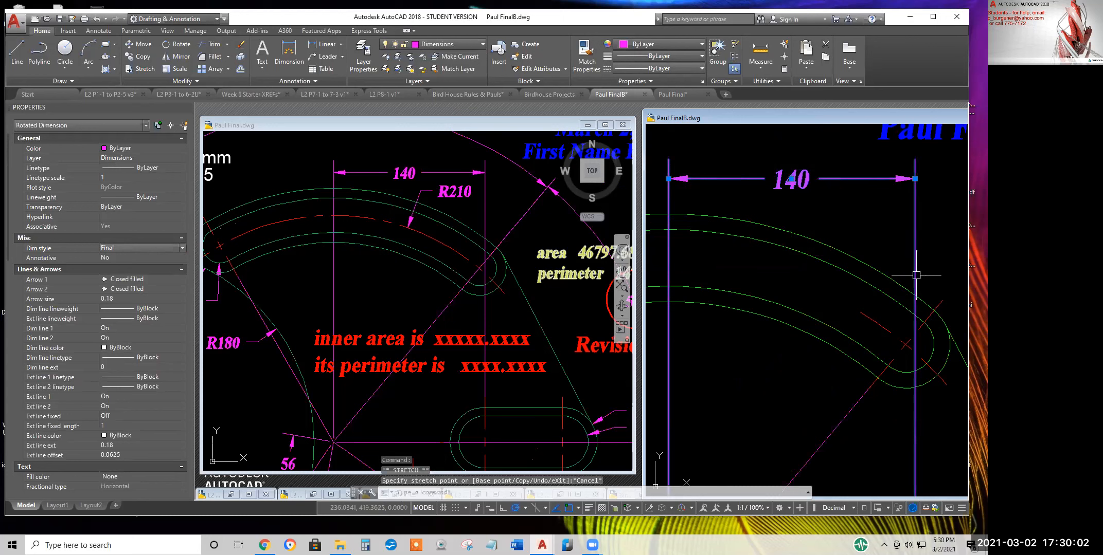
{"action": "left_click", "coordinate": [791, 179]}
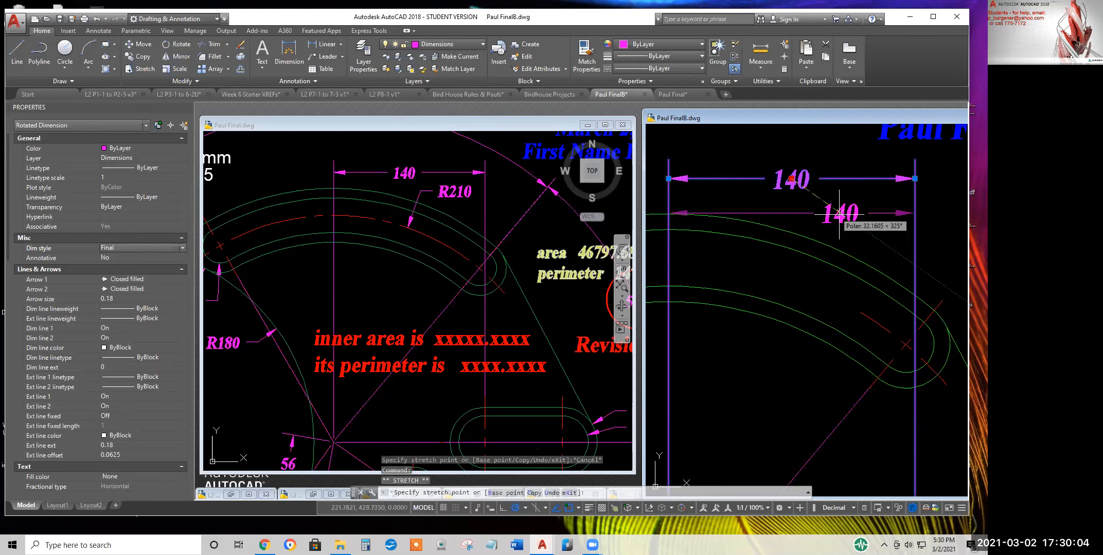
{"action": "key", "text": "Escape"}
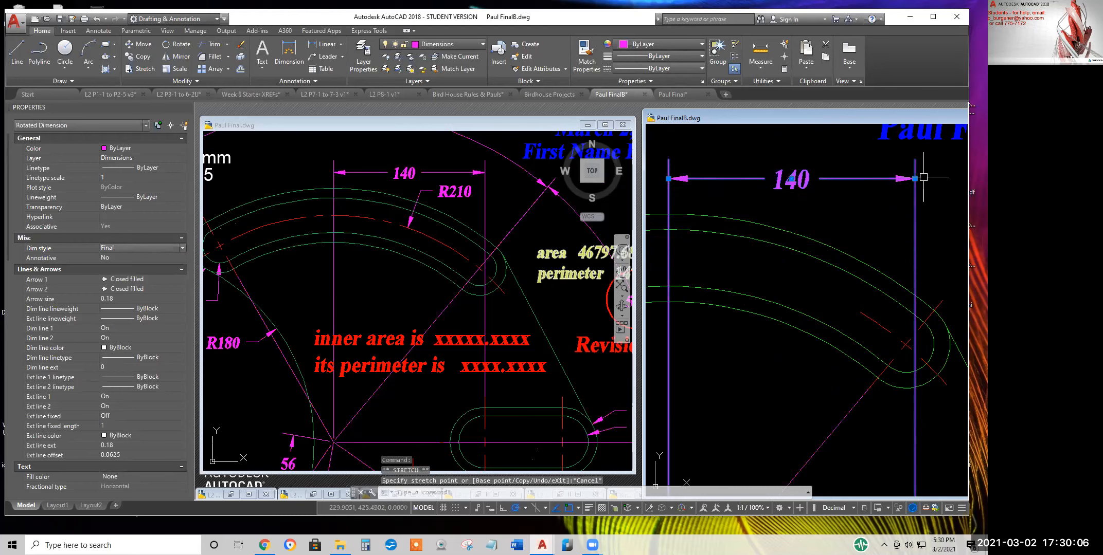
{"action": "left_click", "coordinate": [915, 178]}
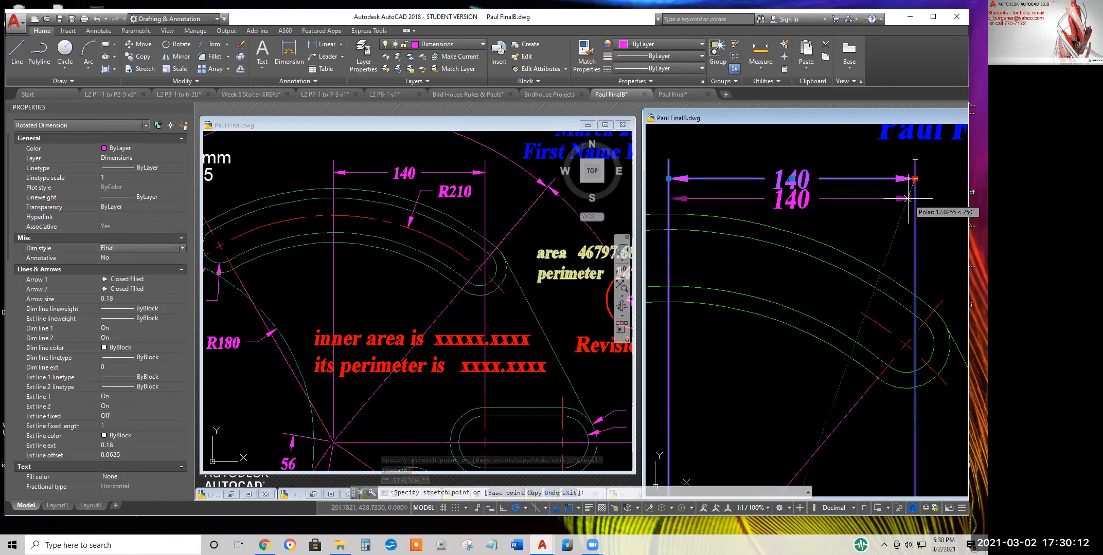
{"action": "left_click", "coordinate": [909, 193]}
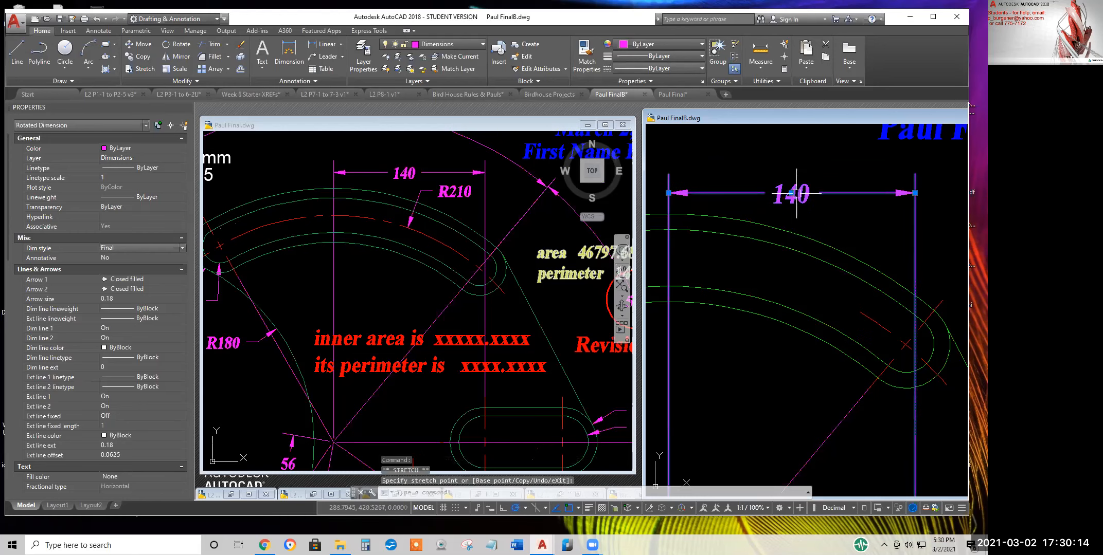
{"action": "scroll", "coordinate": [844, 255], "scroll_direction": "down", "scroll_amount": 5}
{"action": "scroll", "coordinate": [840, 275], "scroll_direction": "up", "scroll_amount": 3}
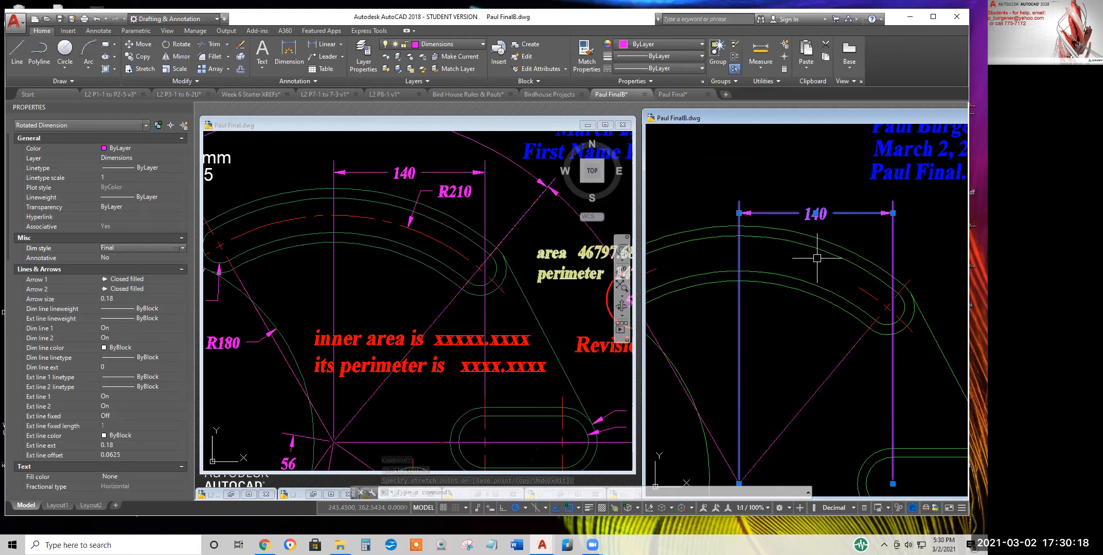
{"action": "middle_click_drag", "start_coordinate": [781, 277], "coordinate": [830, 227]}
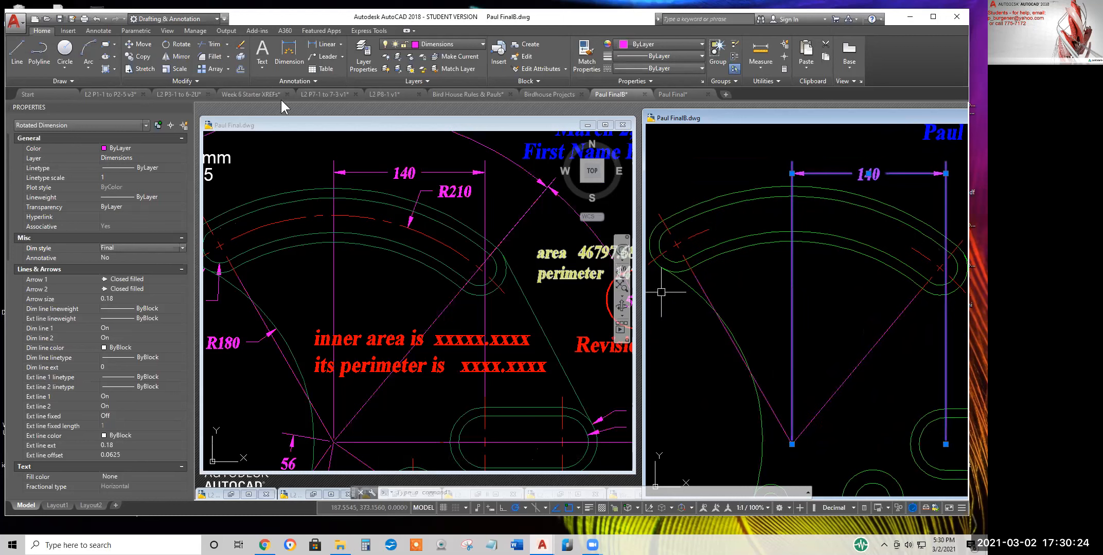
{"action": "left_click", "coordinate": [64, 57]}
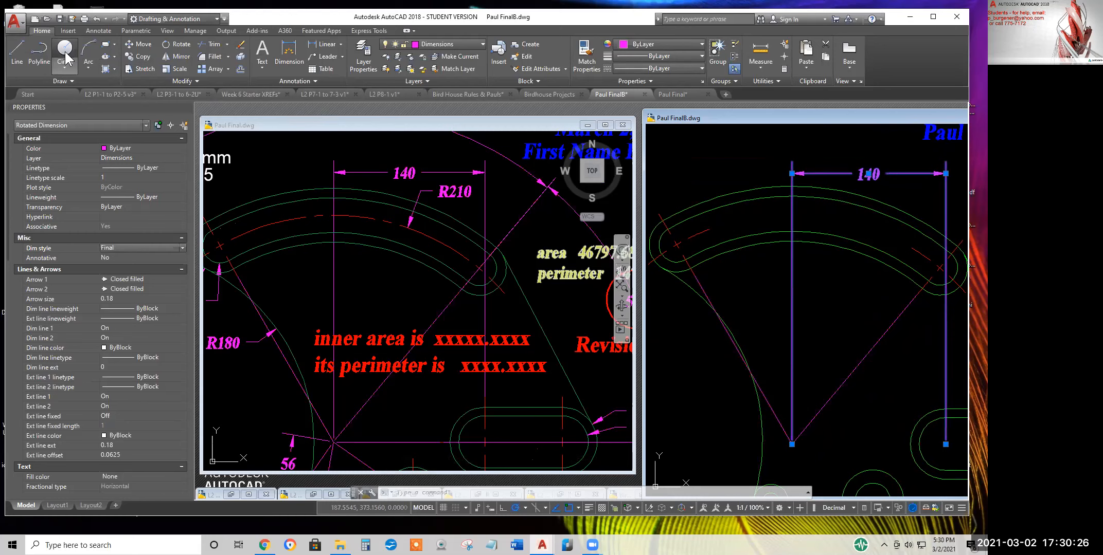
Draw a circle centred on the triangle's apex through the middle of the arc band
{"action": "left_click", "coordinate": [792, 444]}
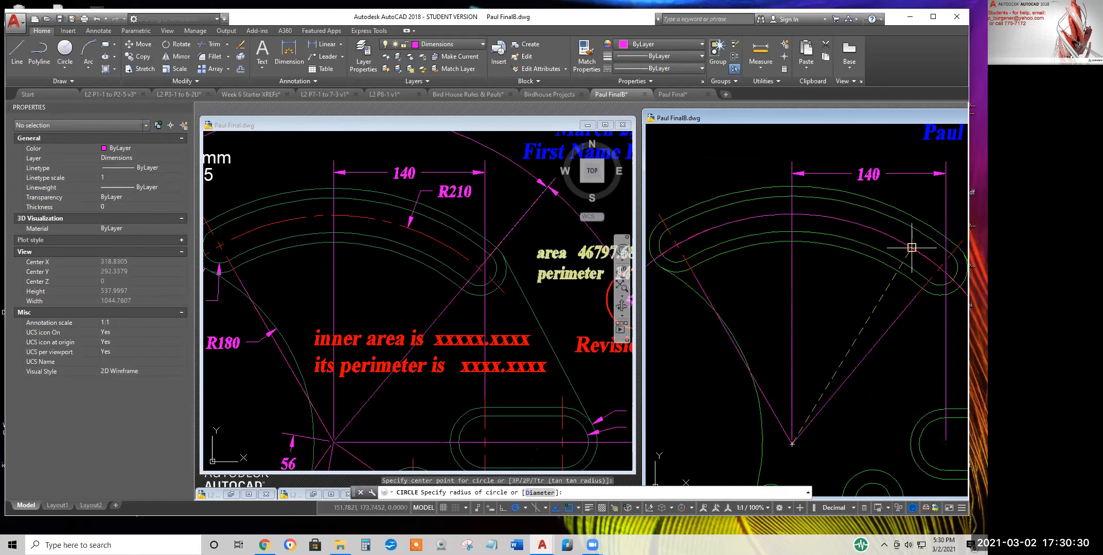
{"action": "left_click", "coordinate": [907, 248]}
{"action": "scroll", "coordinate": [705, 240], "scroll_direction": "up", "scroll_amount": 6}
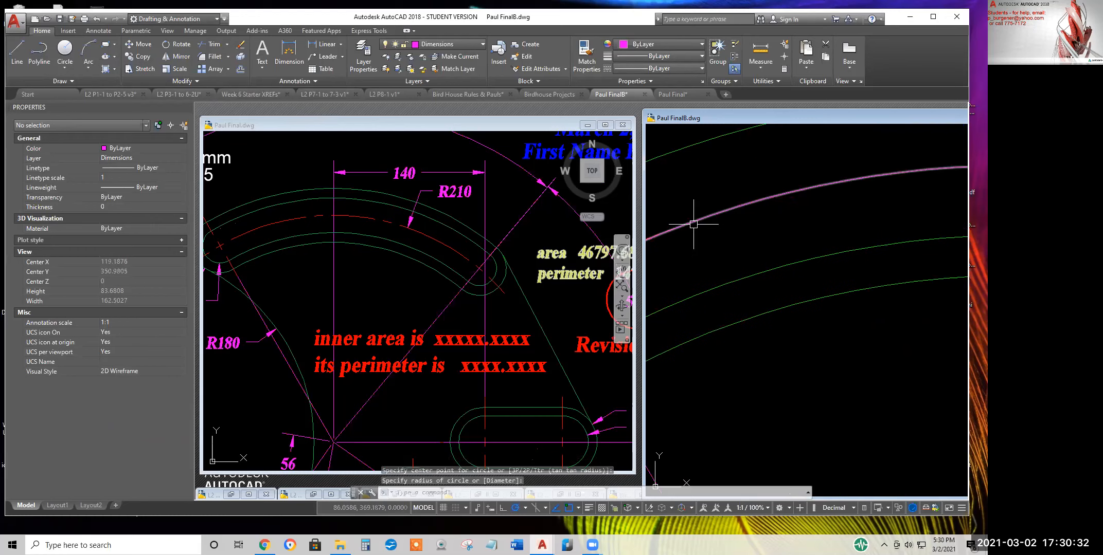
{"action": "scroll", "coordinate": [697, 246], "scroll_direction": "down", "scroll_amount": 4}
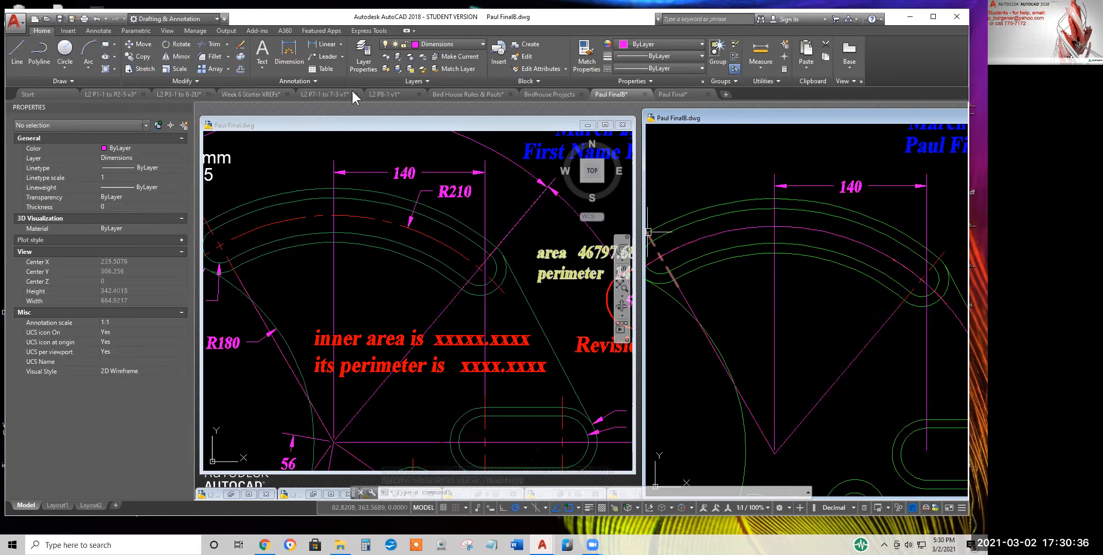
Draw a slanted boundary line from the magenta arc upward
{"action": "left_click", "coordinate": [18, 48]}
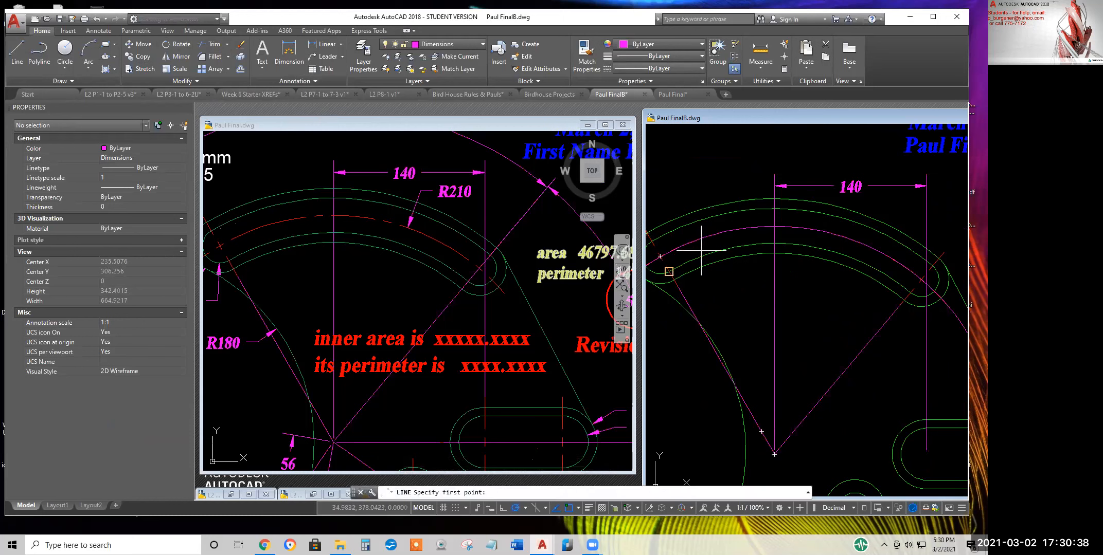
{"action": "left_click", "coordinate": [692, 162]}
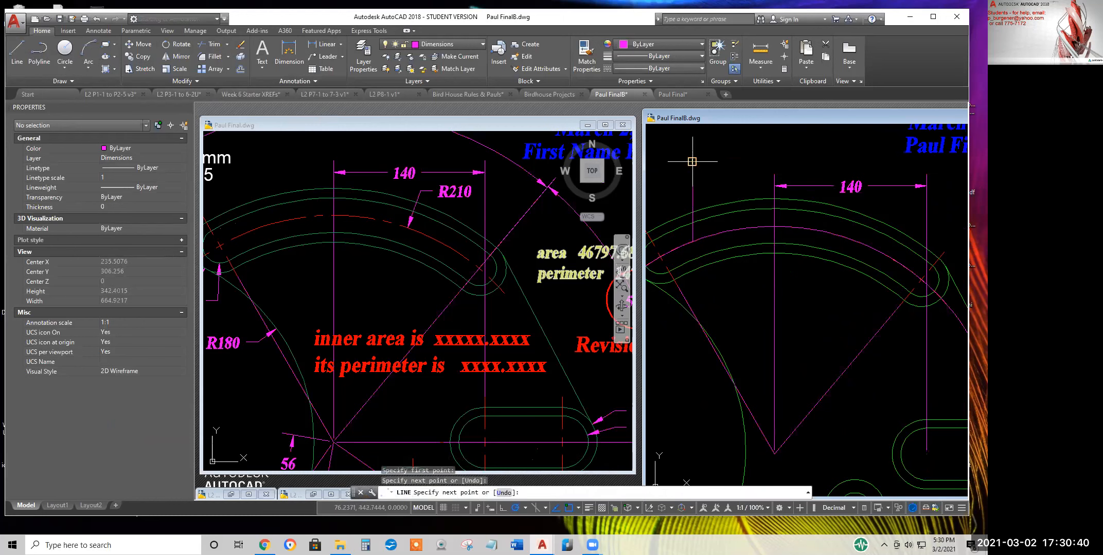
{"action": "key", "text": "Escape"}
{"action": "key", "text": "Return"}
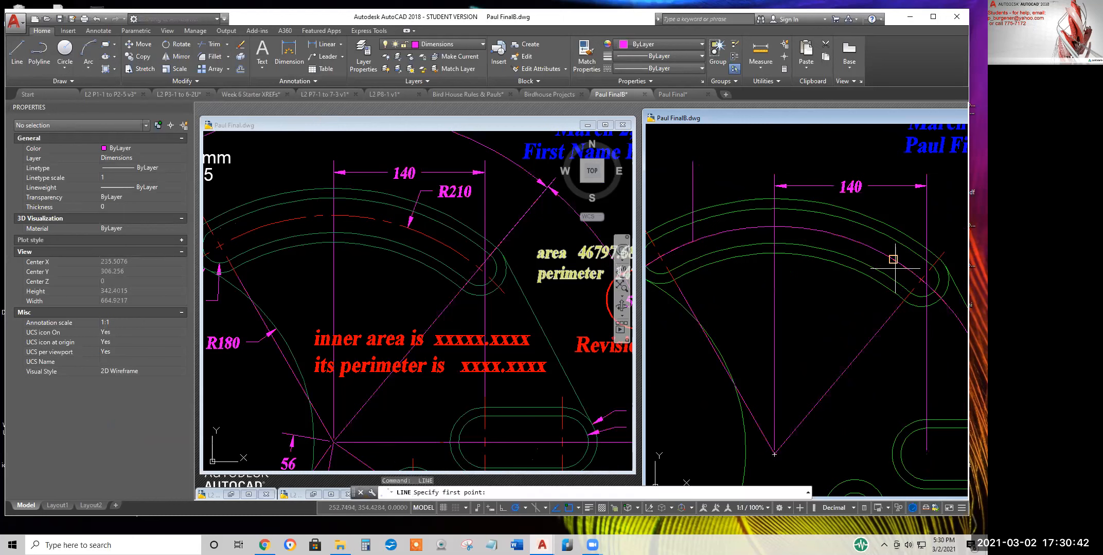
{"action": "left_click", "coordinate": [893, 259]}
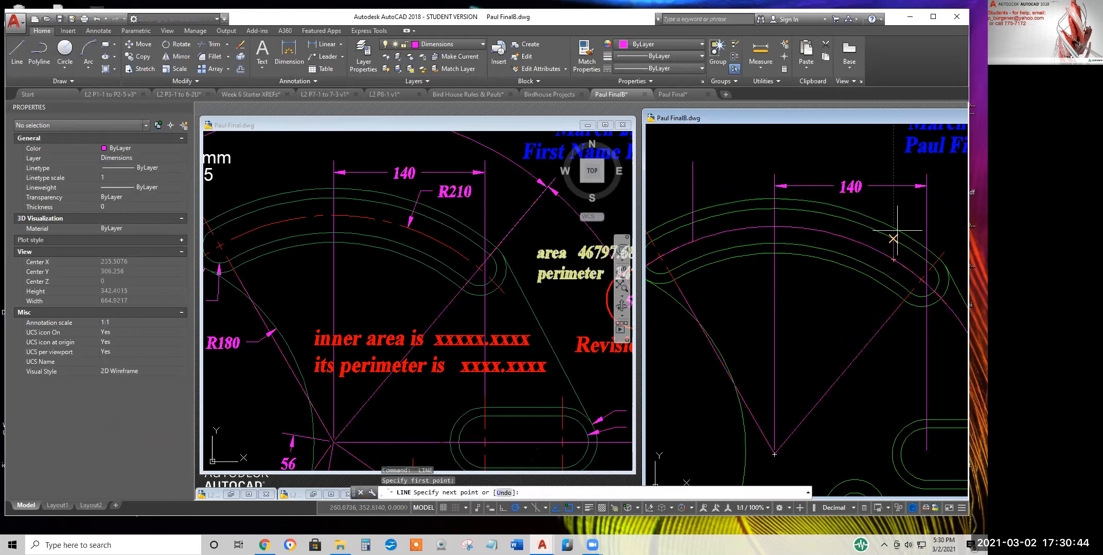
{"action": "left_click", "coordinate": [900, 205]}
{"action": "key", "text": "Return"}
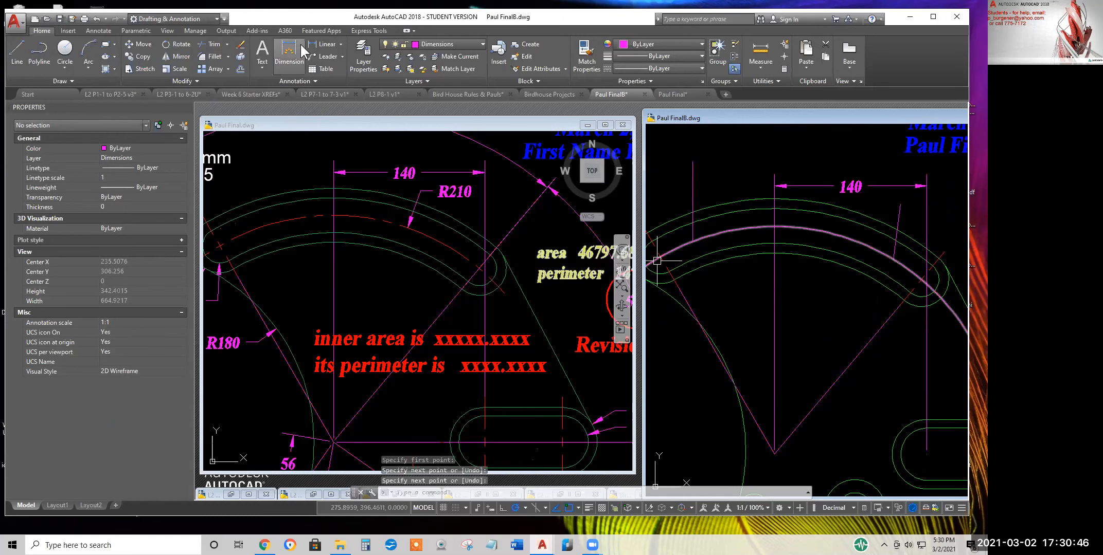
Trim the arc back between the vertical and slanted boundary lines
{"action": "left_click", "coordinate": [221, 45]}
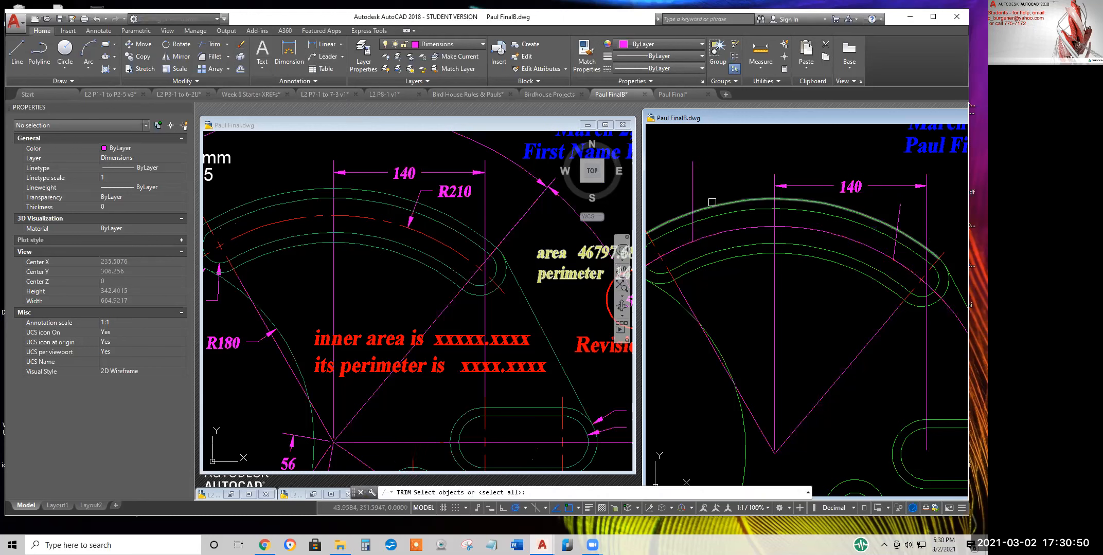
{"action": "left_click", "coordinate": [693, 194]}
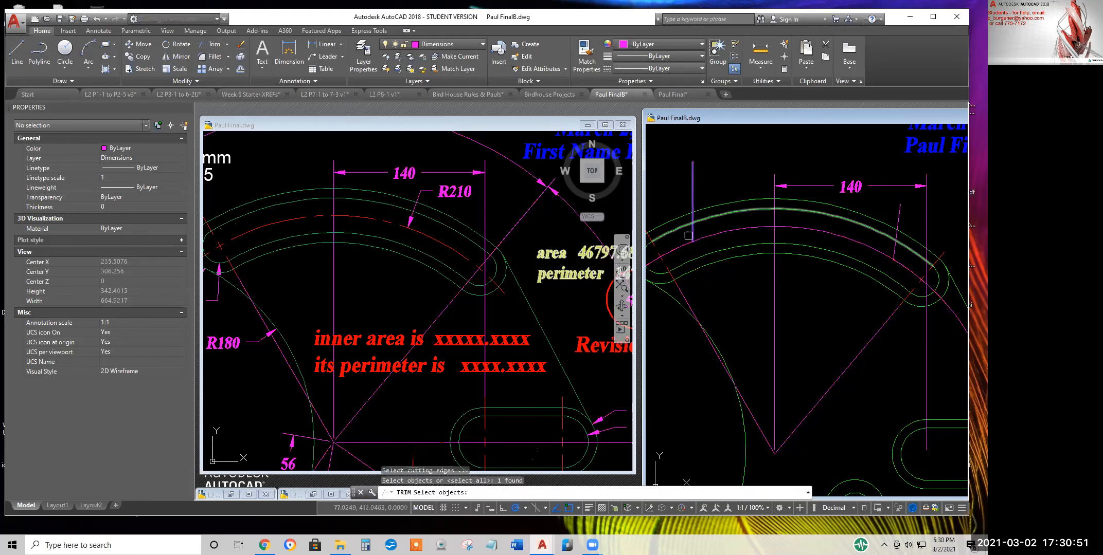
{"action": "left_click", "coordinate": [900, 216]}
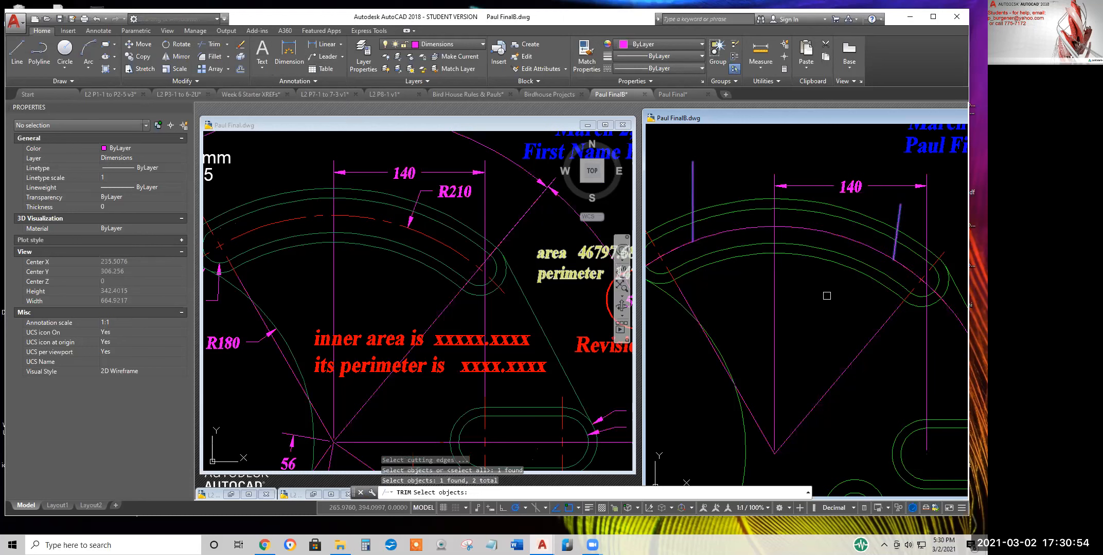
{"action": "left_click", "coordinate": [949, 310]}
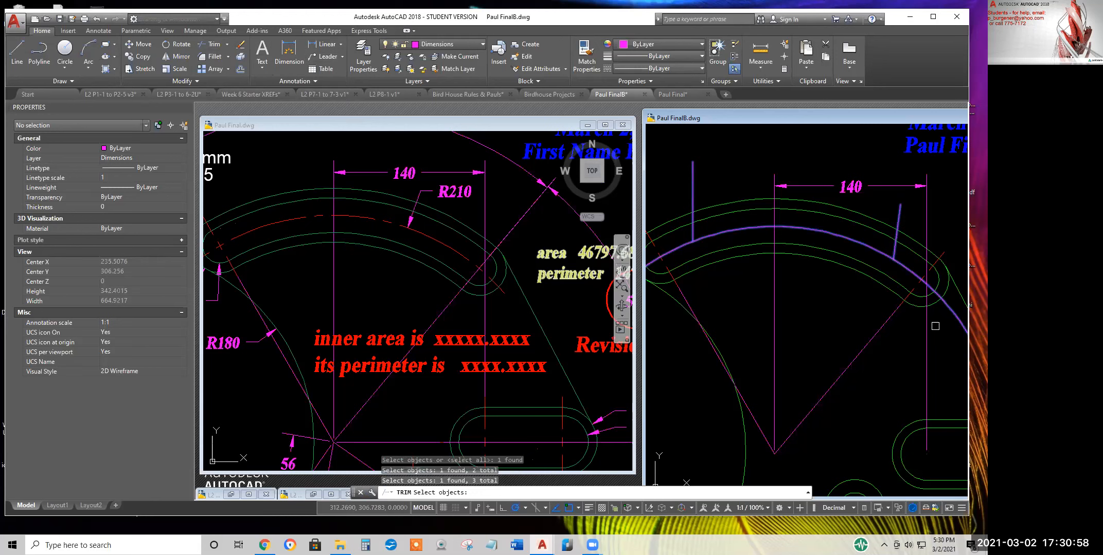
{"action": "key", "text": "Return"}
{"action": "left_click", "coordinate": [940, 325]}
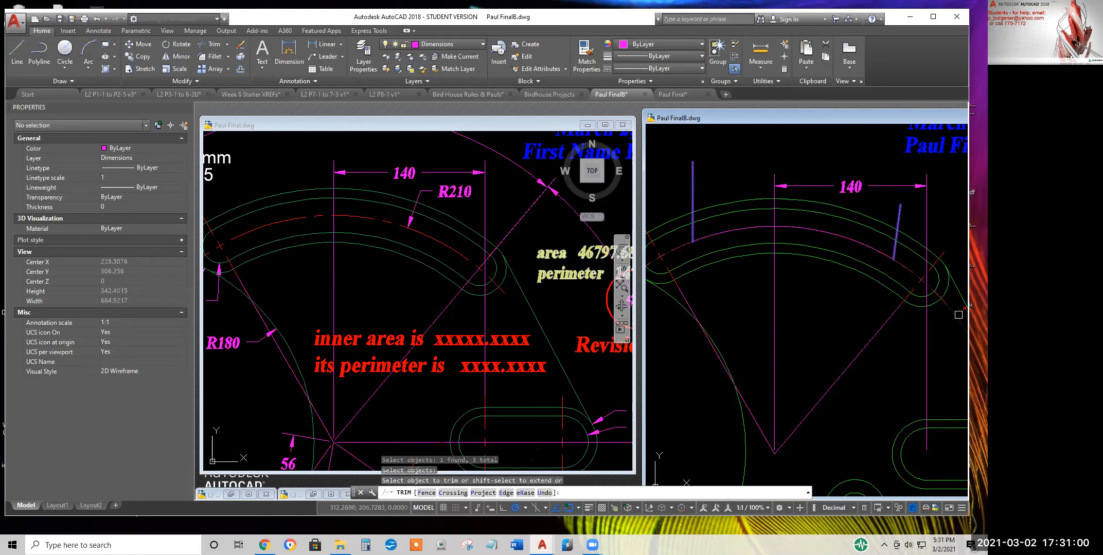
{"action": "left_click", "coordinate": [767, 348]}
{"action": "key", "text": "Escape"}
Erase the two helper boundary lines
{"action": "left_click", "coordinate": [692, 181]}
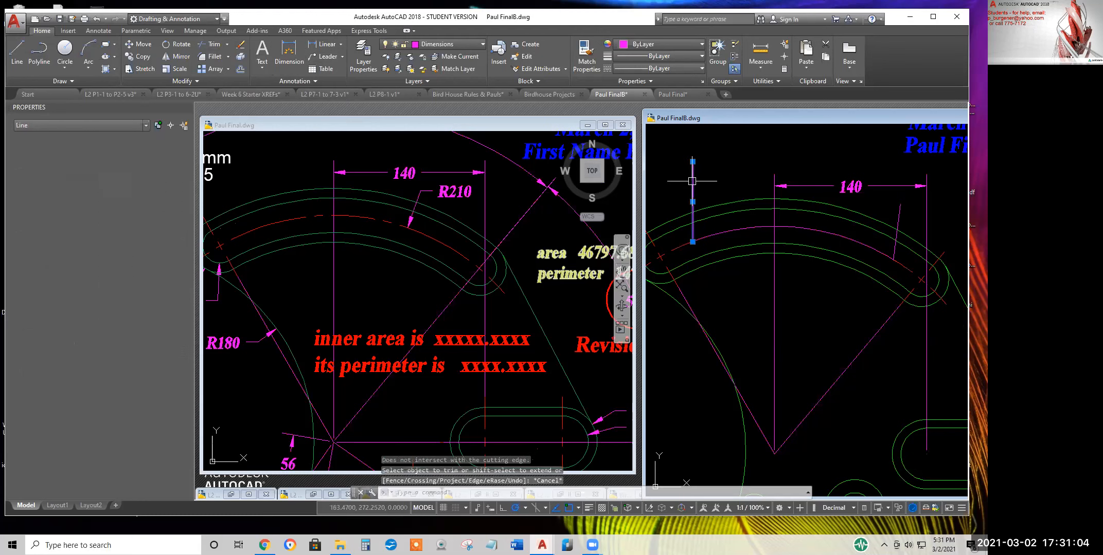
{"action": "left_click", "coordinate": [898, 218]}
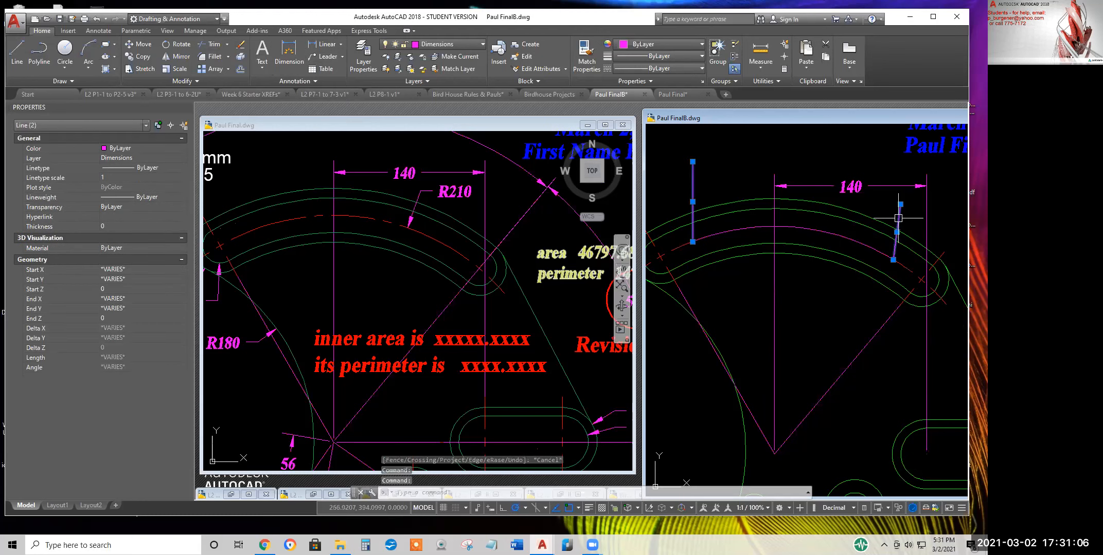
{"action": "left_click", "coordinate": [240, 45]}
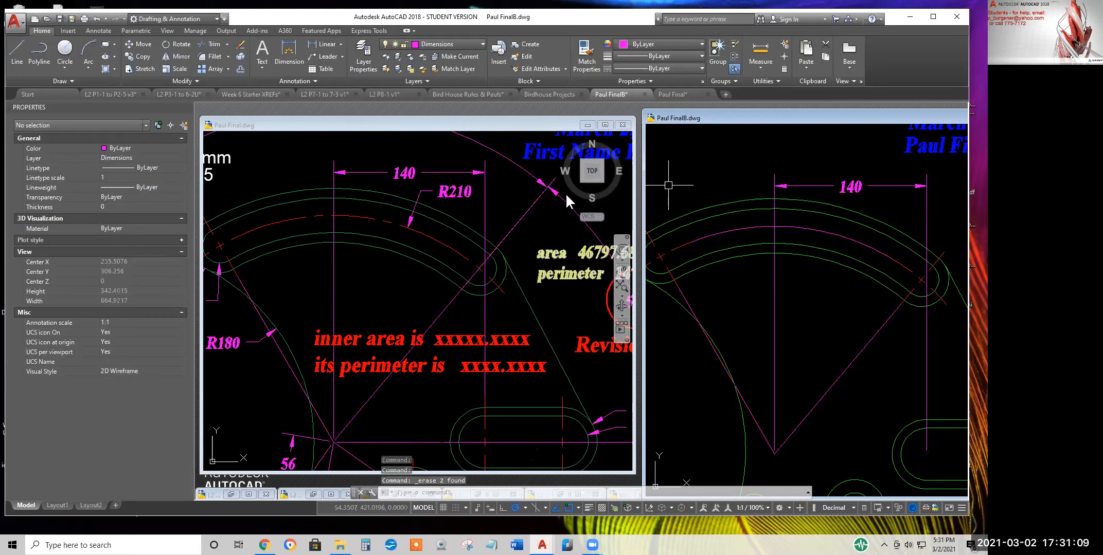
Put the trimmed arc on the Center layer with linetype scale 30
{"action": "left_click", "coordinate": [783, 228]}
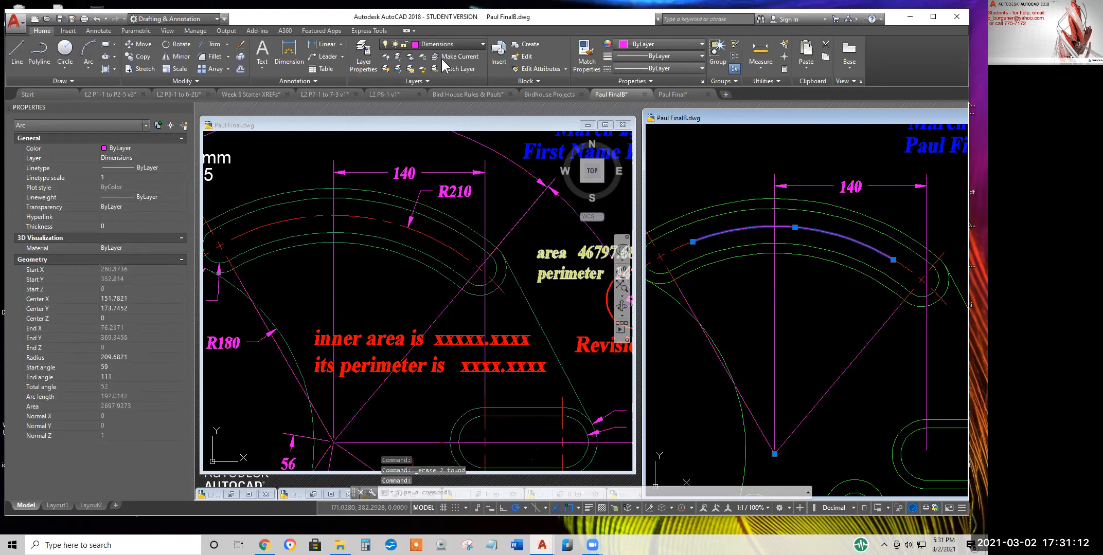
{"action": "left_click", "coordinate": [443, 45]}
{"action": "left_click", "coordinate": [426, 70]}
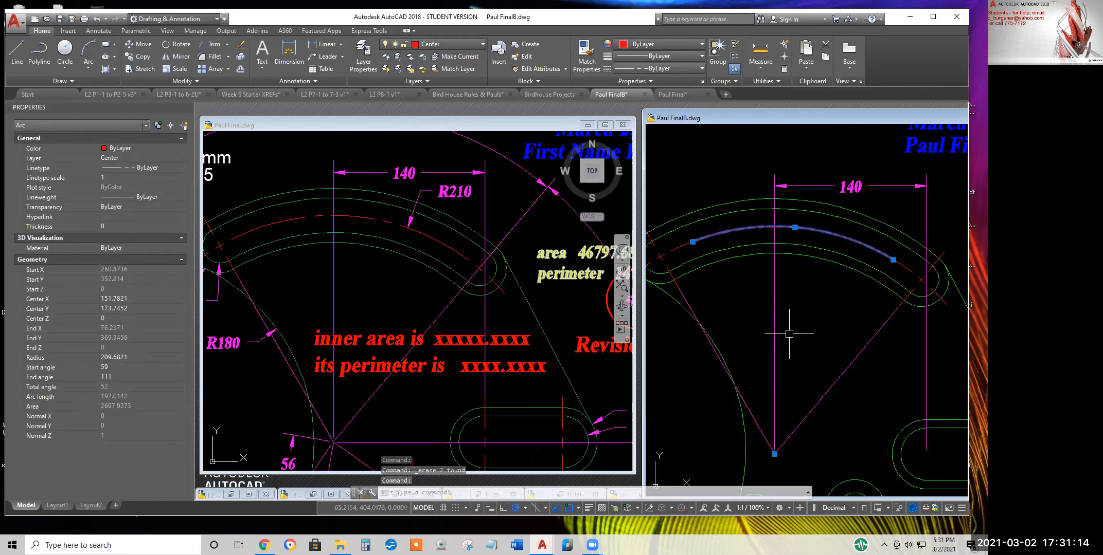
{"action": "left_click", "coordinate": [111, 179]}
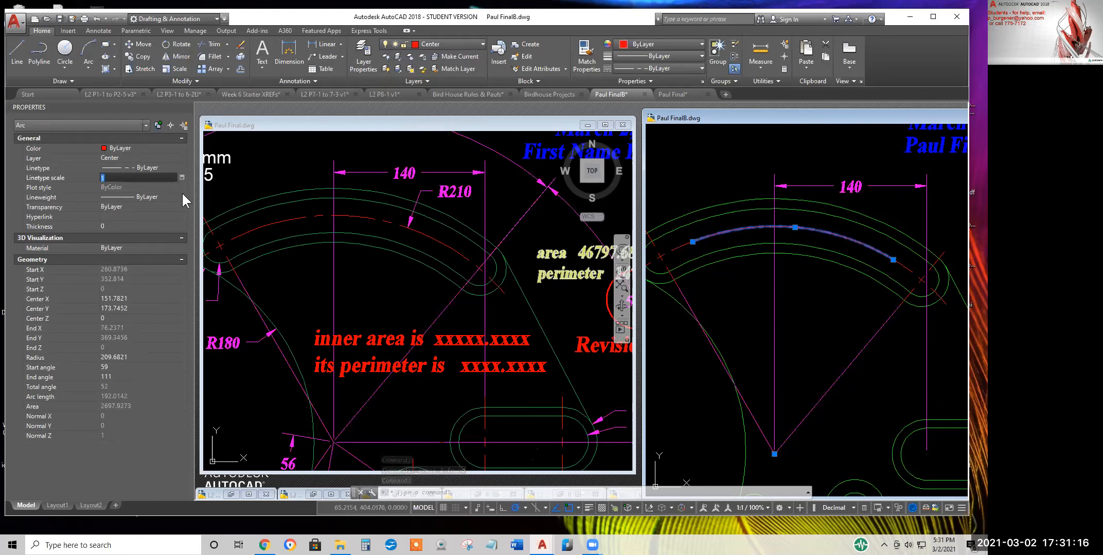
{"action": "type", "text": "3"}
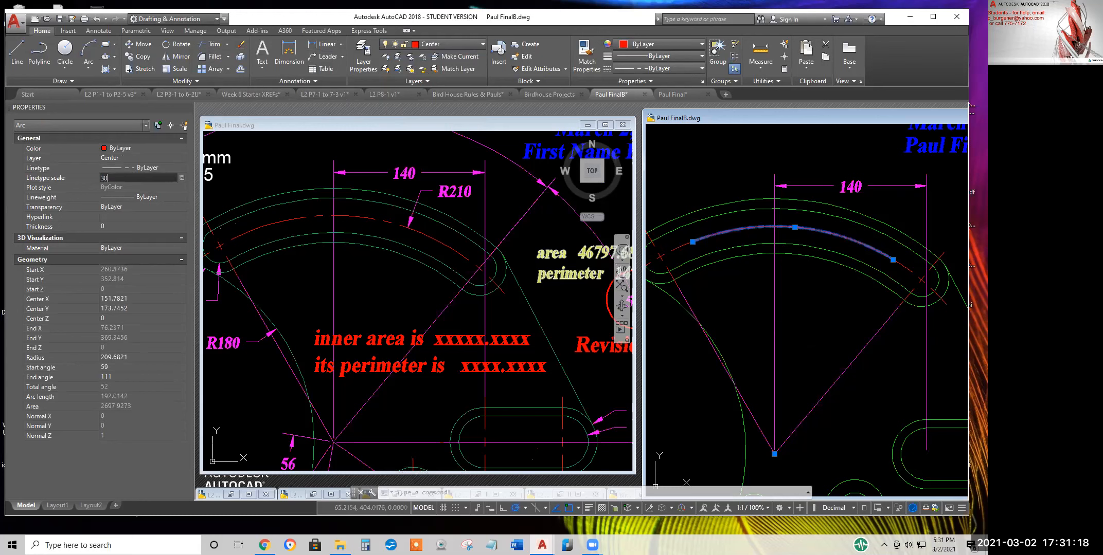
{"action": "type", "text": "0"}
{"action": "key", "text": "Return"}
{"action": "key", "text": "Escape"}
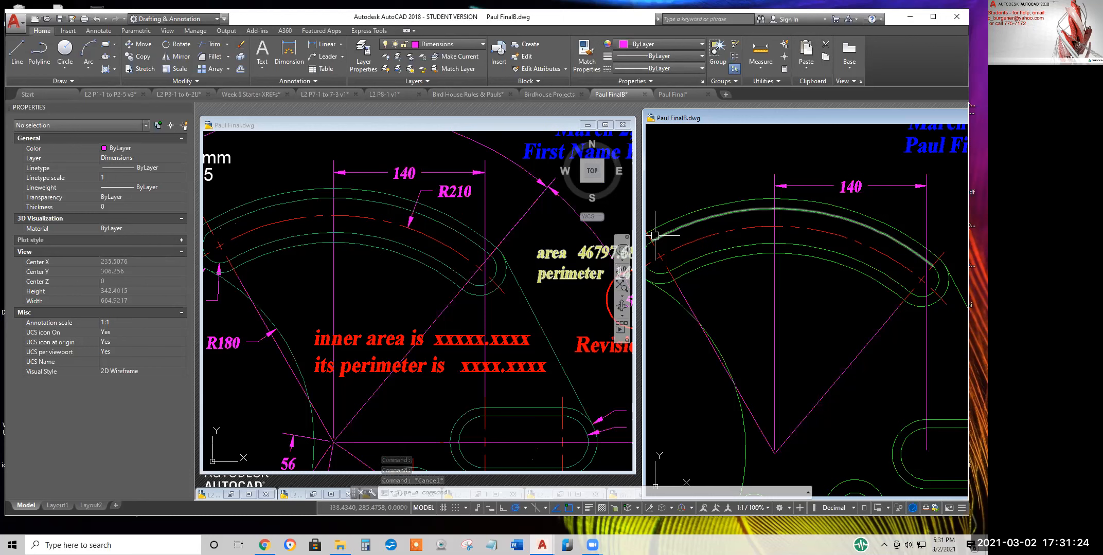
Dimension the dashed arc's radius as R209.68, placing the label above it, then select the arc
{"action": "left_click", "coordinate": [340, 44]}
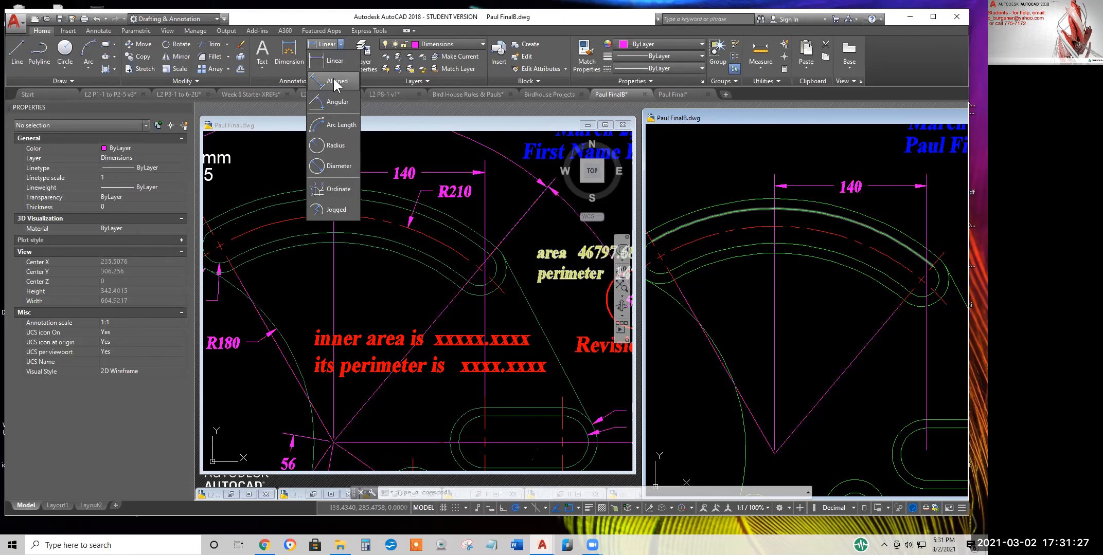
{"action": "left_click", "coordinate": [335, 146]}
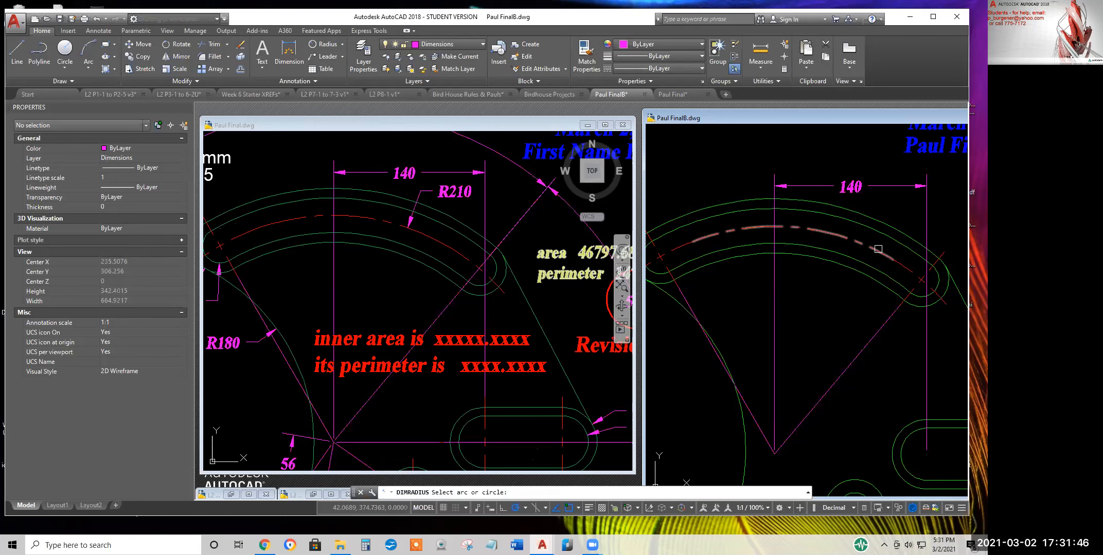
{"action": "left_click", "coordinate": [860, 244]}
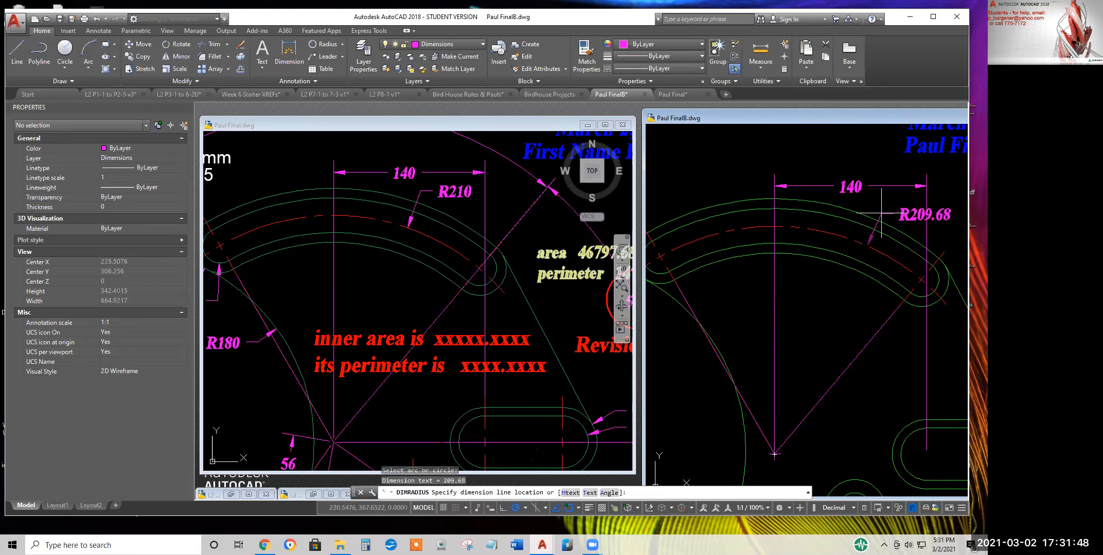
{"action": "middle_click_drag", "start_coordinate": [855, 206], "coordinate": [799, 240]}
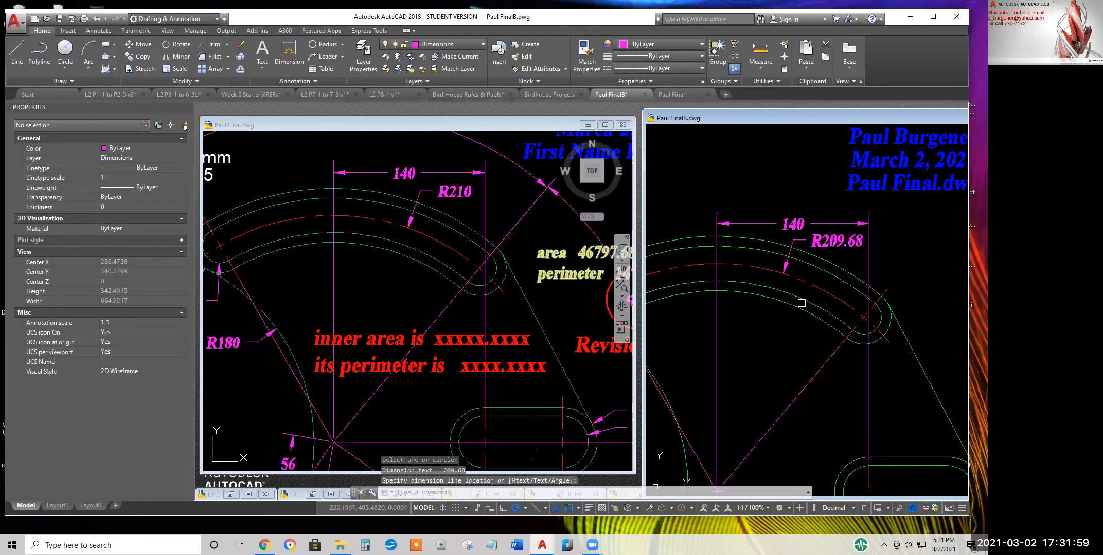
{"action": "left_click", "coordinate": [794, 240]}
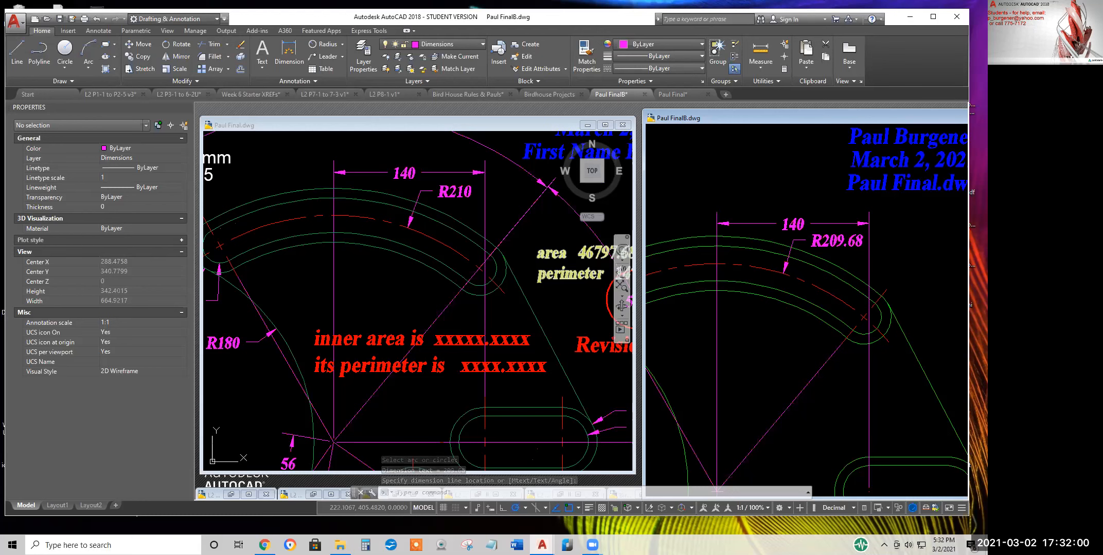
{"action": "scroll", "coordinate": [826, 277], "scroll_direction": "down", "scroll_amount": 5}
{"action": "scroll", "coordinate": [826, 276], "scroll_direction": "up", "scroll_amount": 2}
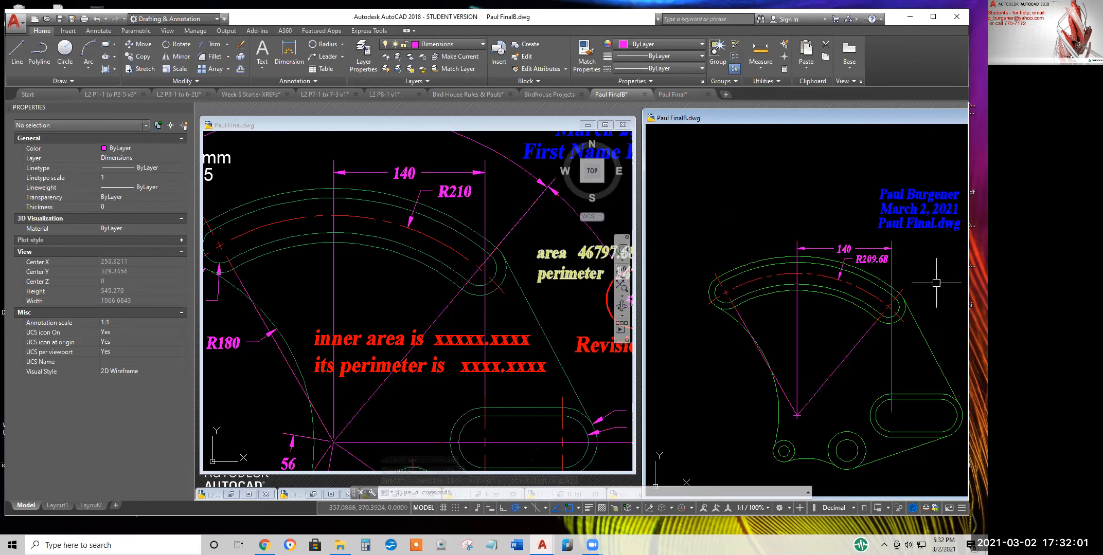
{"action": "left_click", "coordinate": [826, 276]}
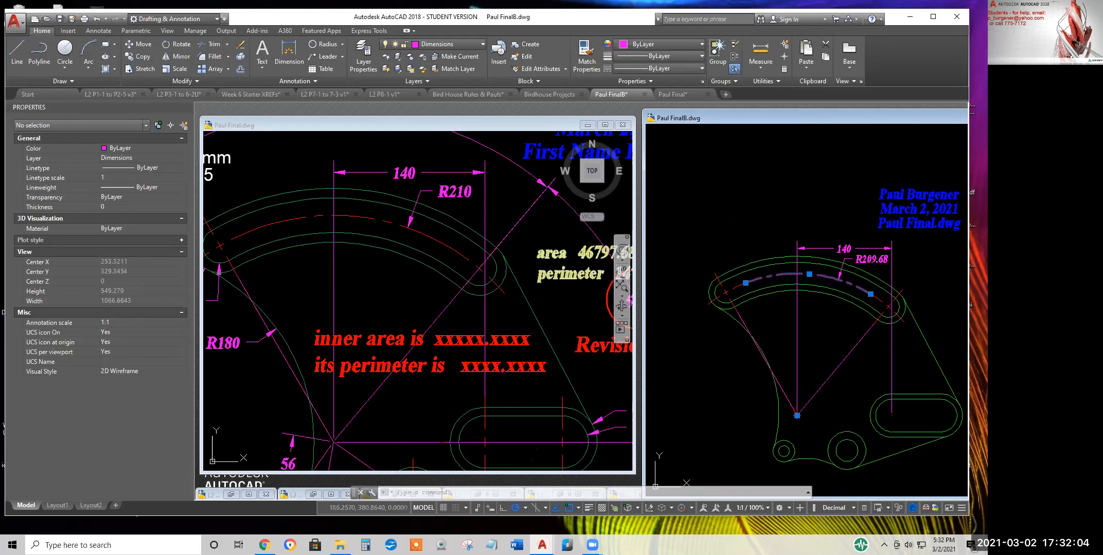
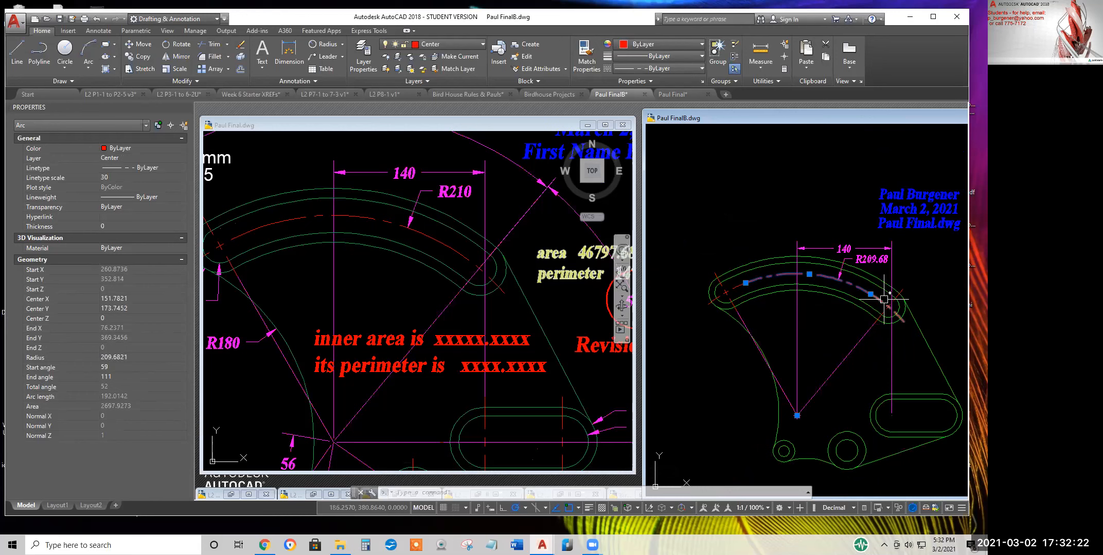
Change the dashed centre-line arc's radius from 209.68 to 210 in Properties, then deselect it
{"action": "left_click", "coordinate": [118, 358]}
{"action": "type", "text": "210"}
{"action": "key", "text": "Return"}
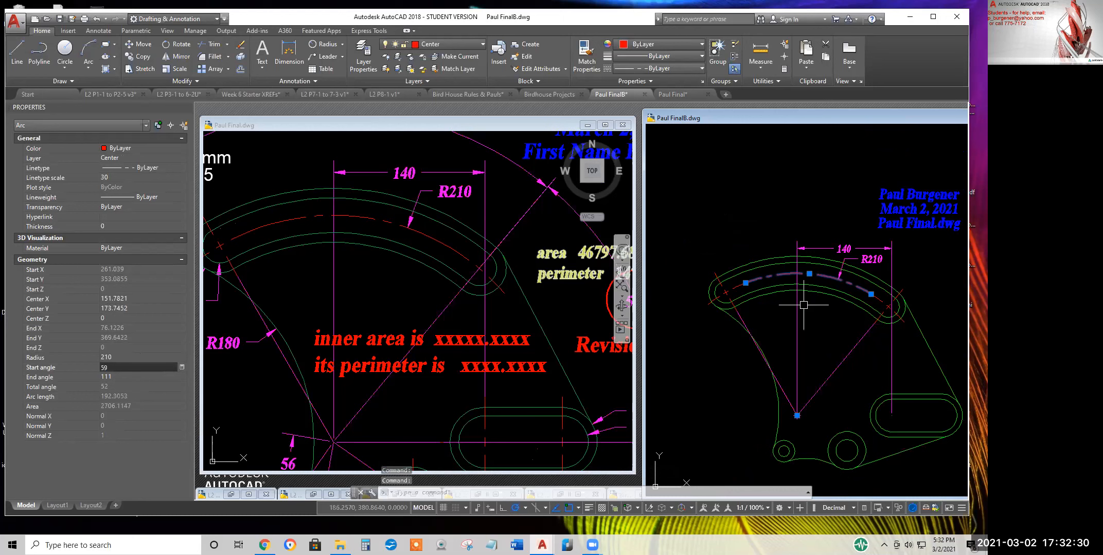
{"action": "key", "text": "Escape"}
{"action": "scroll", "coordinate": [803, 305], "scroll_direction": "up", "scroll_amount": 8}
{"action": "scroll", "coordinate": [713, 286], "scroll_direction": "up", "scroll_amount": 8}
{"action": "scroll", "coordinate": [705, 275], "scroll_direction": "down", "scroll_amount": 4}
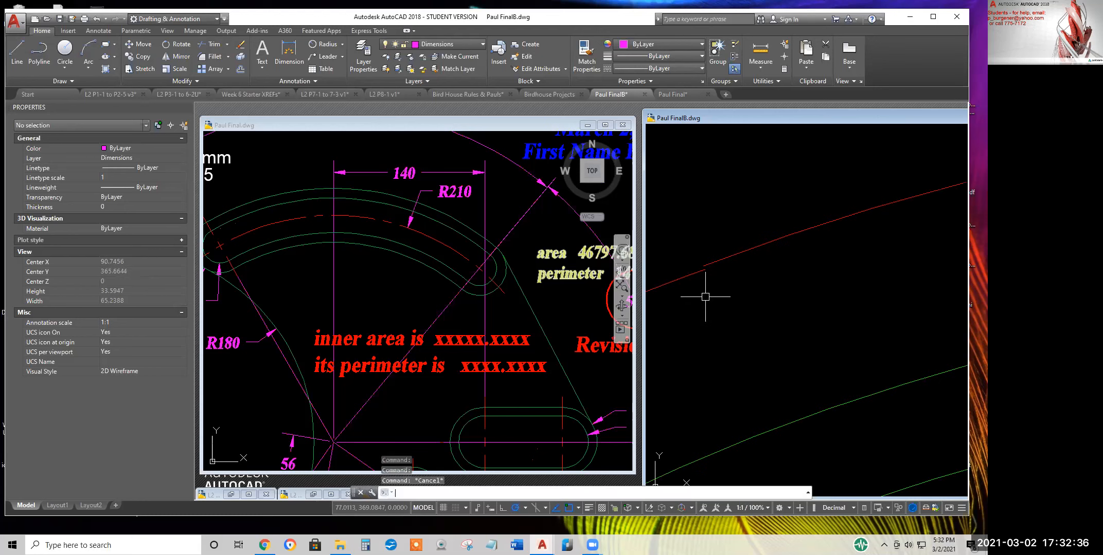
Regenerate the display and erase the short centre-line arc at the first slot end
{"action": "type", "text": "re"}
{"action": "key", "text": "Return"}
{"action": "scroll", "coordinate": [702, 309], "scroll_direction": "down", "scroll_amount": 8}
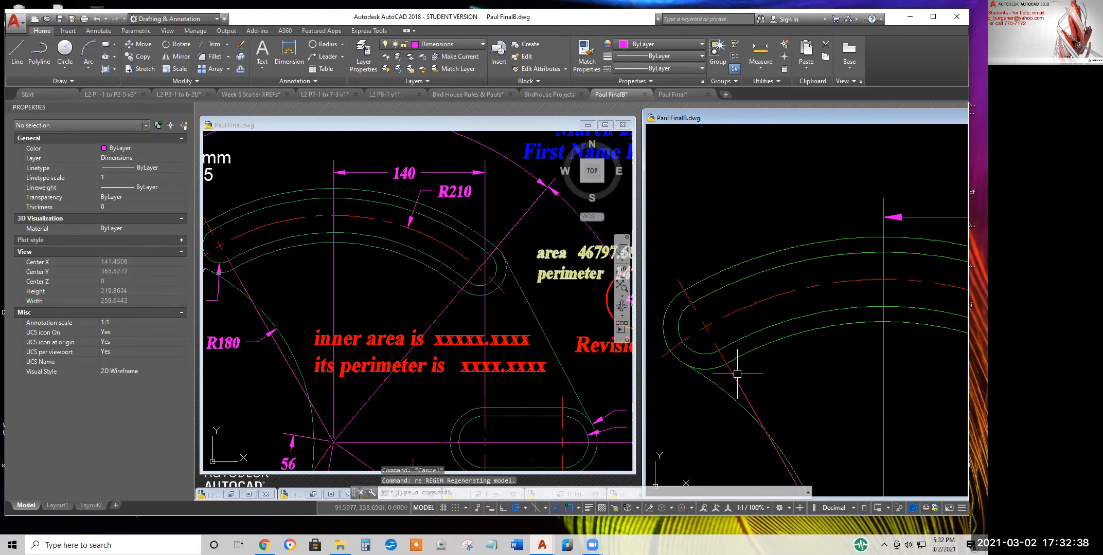
{"action": "left_click", "coordinate": [735, 315]}
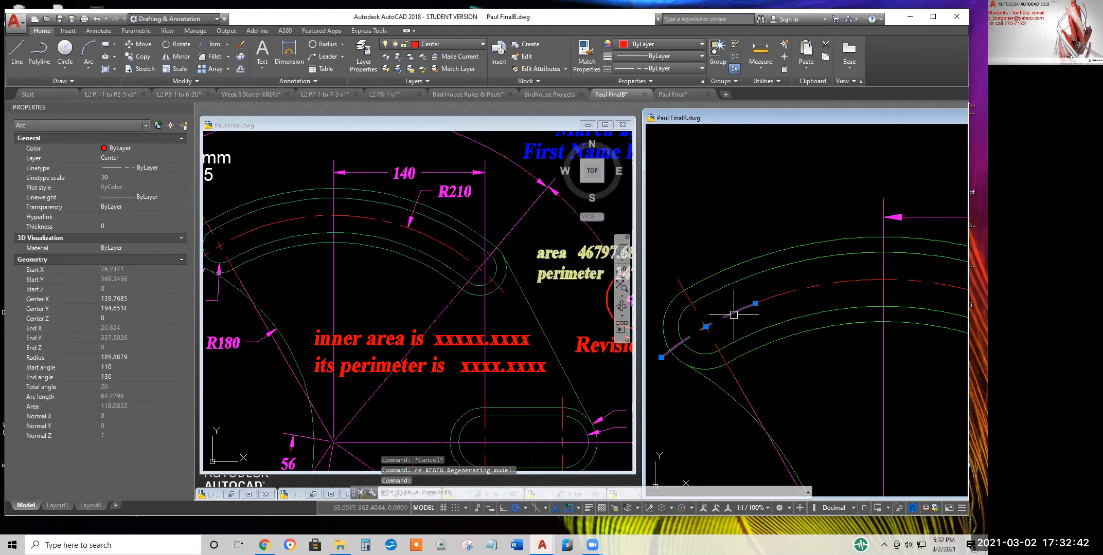
{"action": "type", "text": "e"}
{"action": "key", "text": "Return"}
Erase the remaining leftover centre-line arc piece at the other slot end
{"action": "scroll", "coordinate": [731, 318], "scroll_direction": "down", "scroll_amount": 5}
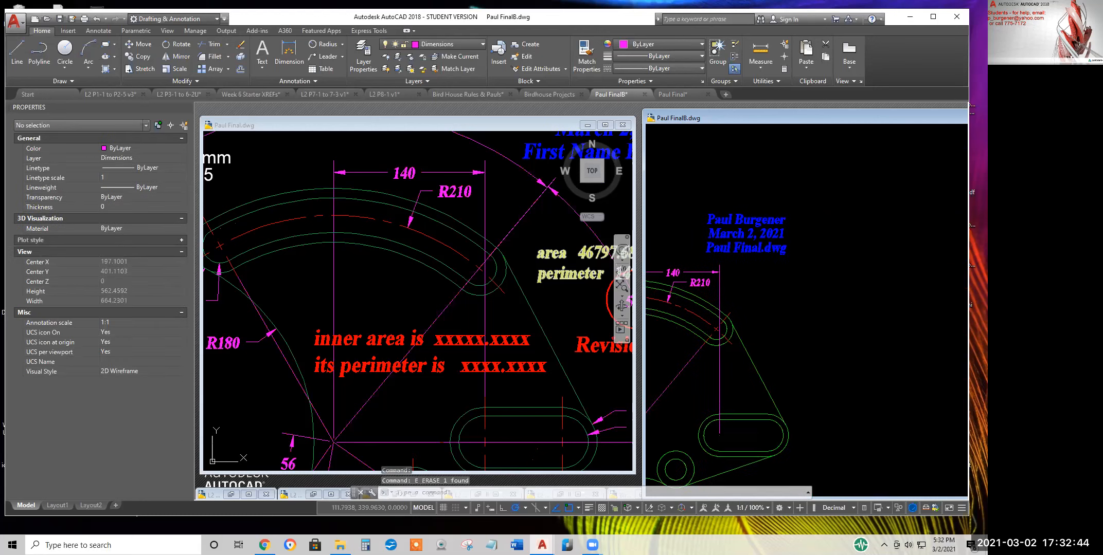
{"action": "scroll", "coordinate": [681, 331], "scroll_direction": "up", "scroll_amount": 8}
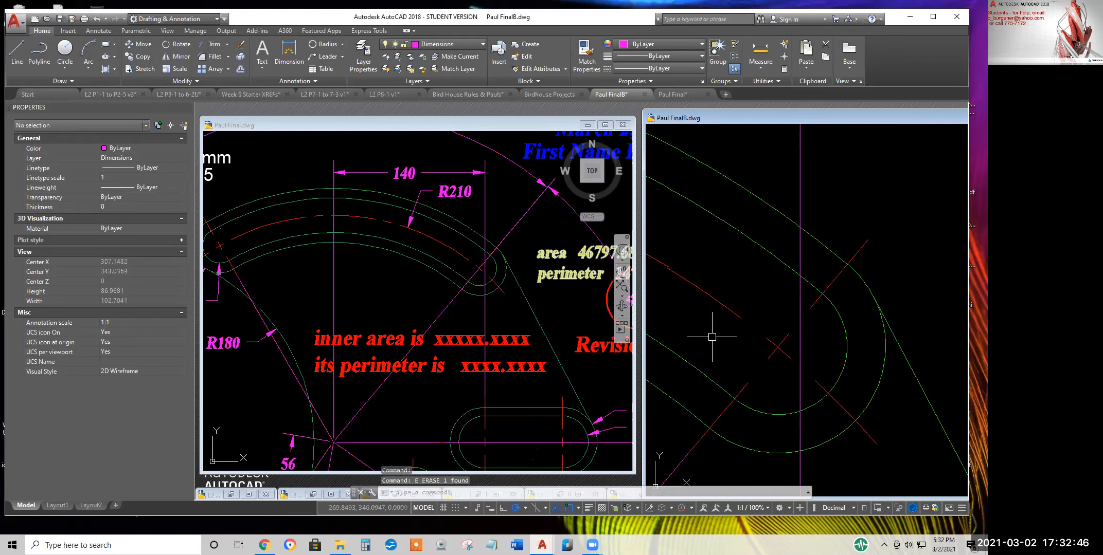
{"action": "scroll", "coordinate": [739, 271], "scroll_direction": "up", "scroll_amount": 4}
{"action": "scroll", "coordinate": [835, 356], "scroll_direction": "down", "scroll_amount": 4}
{"action": "scroll", "coordinate": [832, 374], "scroll_direction": "up", "scroll_amount": 3}
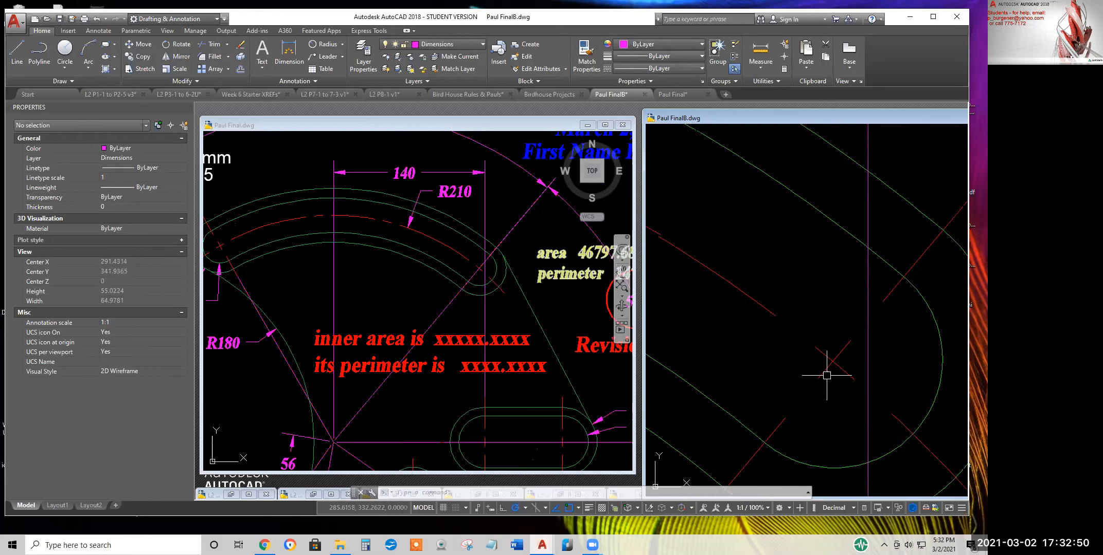
{"action": "left_click", "coordinate": [838, 352]}
{"action": "left_click", "coordinate": [846, 365]}
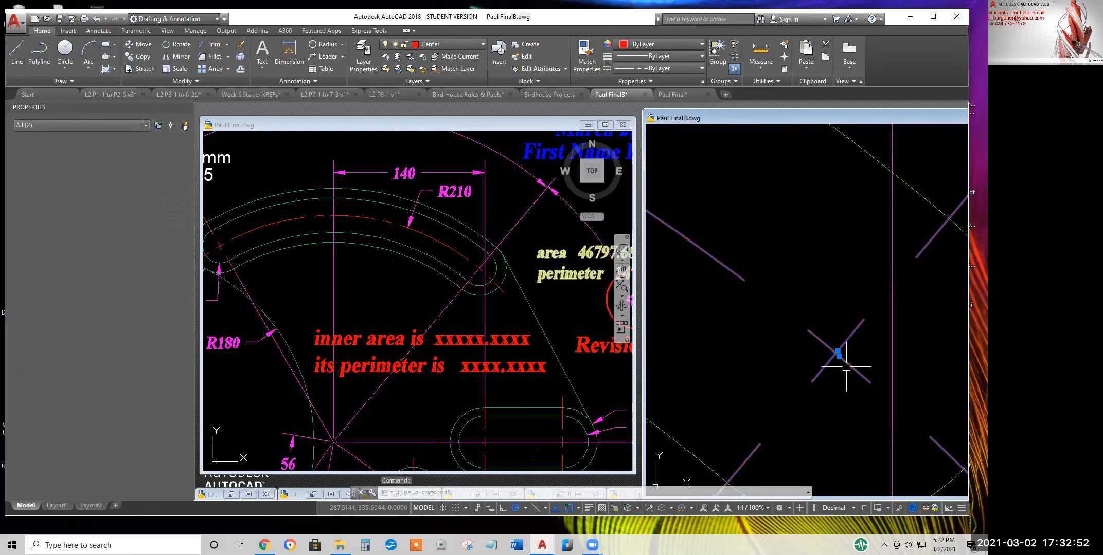
{"action": "key", "text": "Escape"}
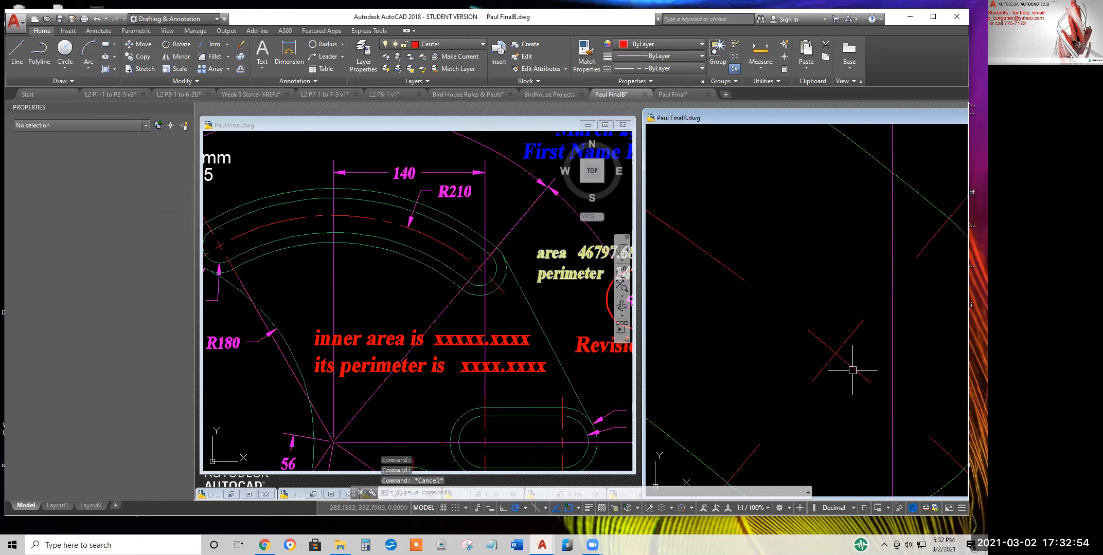
{"action": "left_click", "coordinate": [816, 338]}
{"action": "type", "text": "e"}
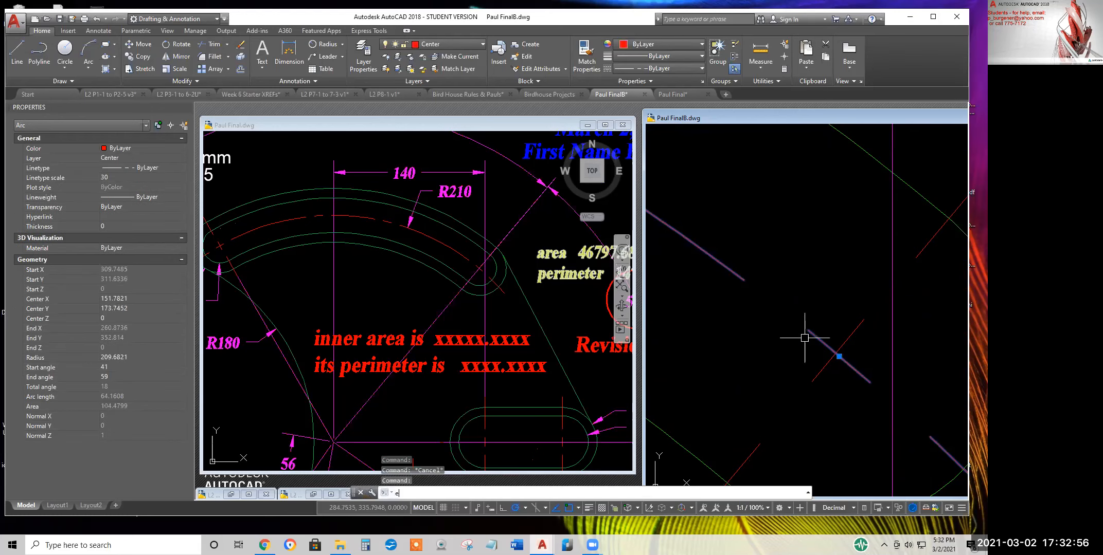
{"action": "key", "text": "Return"}
{"action": "scroll", "coordinate": [791, 359], "scroll_direction": "down", "scroll_amount": 5}
{"action": "scroll", "coordinate": [791, 359], "scroll_direction": "down", "scroll_amount": 6}
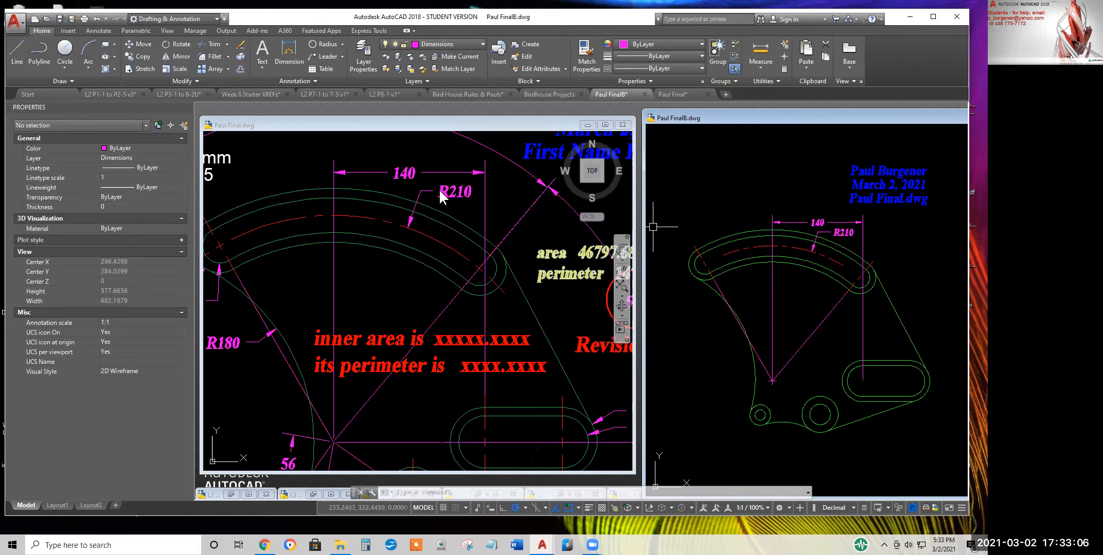
After checking the reference's 70° angle, dimension 70° between the two radial edges in FinalB
{"action": "left_click", "coordinate": [413, 266]}
{"action": "mouse_move", "coordinate": [392, 248]}
{"action": "middle_mouse_down"}
{"action": "mouse_move", "coordinate": [459, 305]}
{"action": "mouse_move", "coordinate": [451, 343]}
{"action": "mouse_move", "coordinate": [394, 385]}
{"action": "middle_mouse_up"}
{"action": "middle_click_drag", "start_coordinate": [390, 281], "coordinate": [447, 243]}
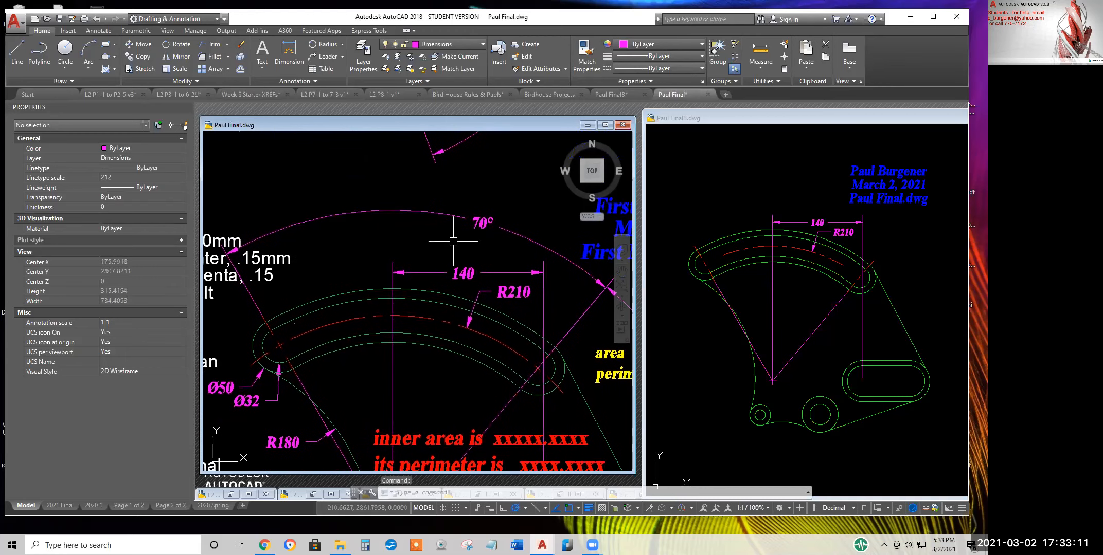
{"action": "left_click", "coordinate": [342, 44]}
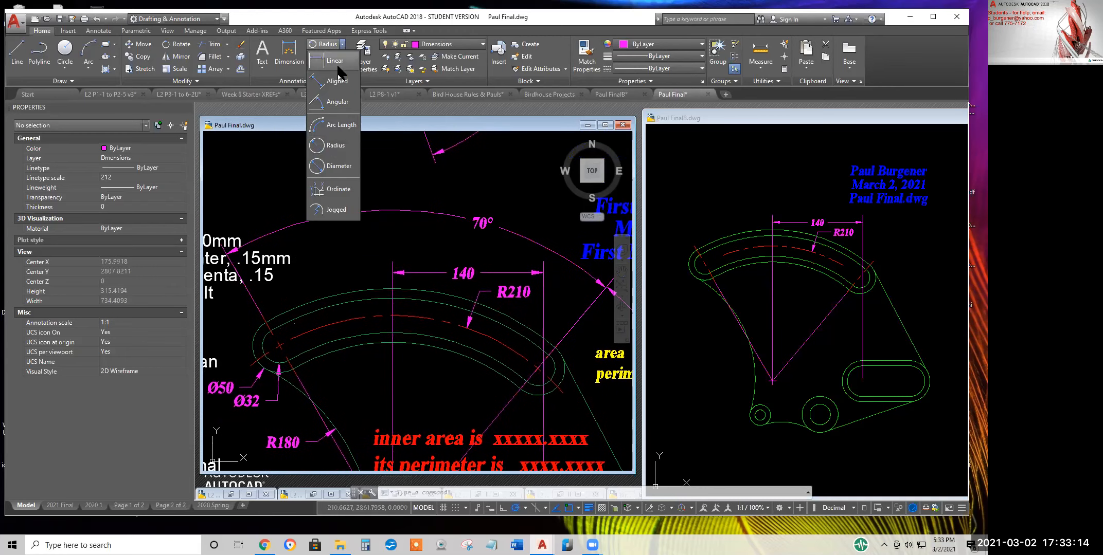
{"action": "left_click", "coordinate": [337, 102]}
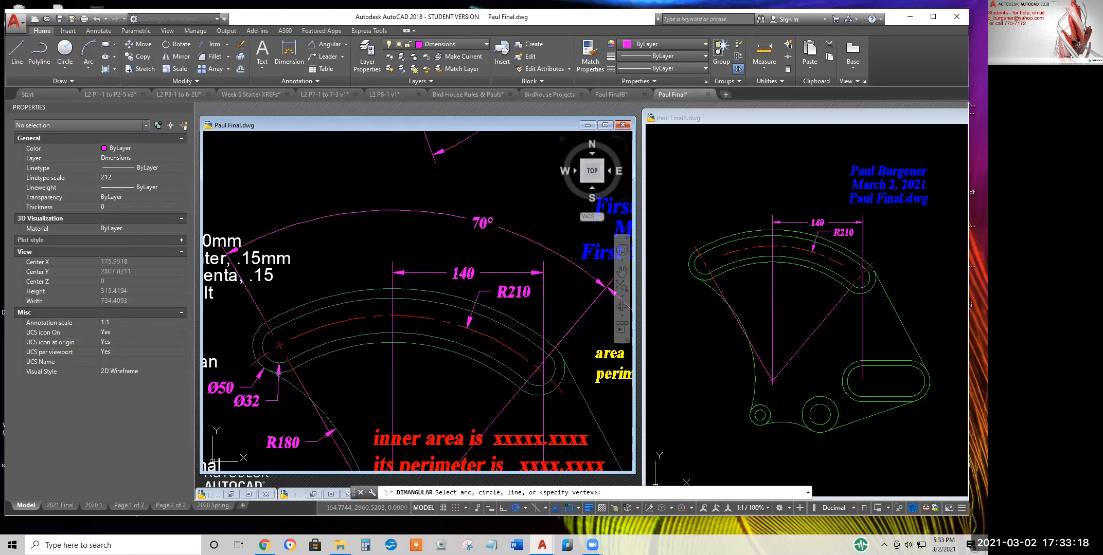
{"action": "left_click", "coordinate": [885, 258]}
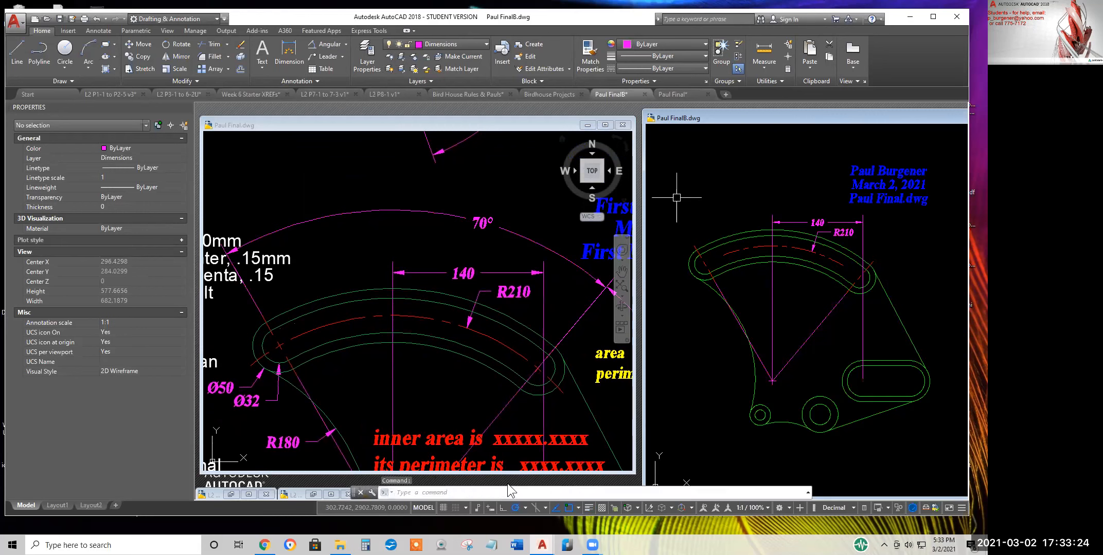
{"action": "left_click", "coordinate": [327, 44]}
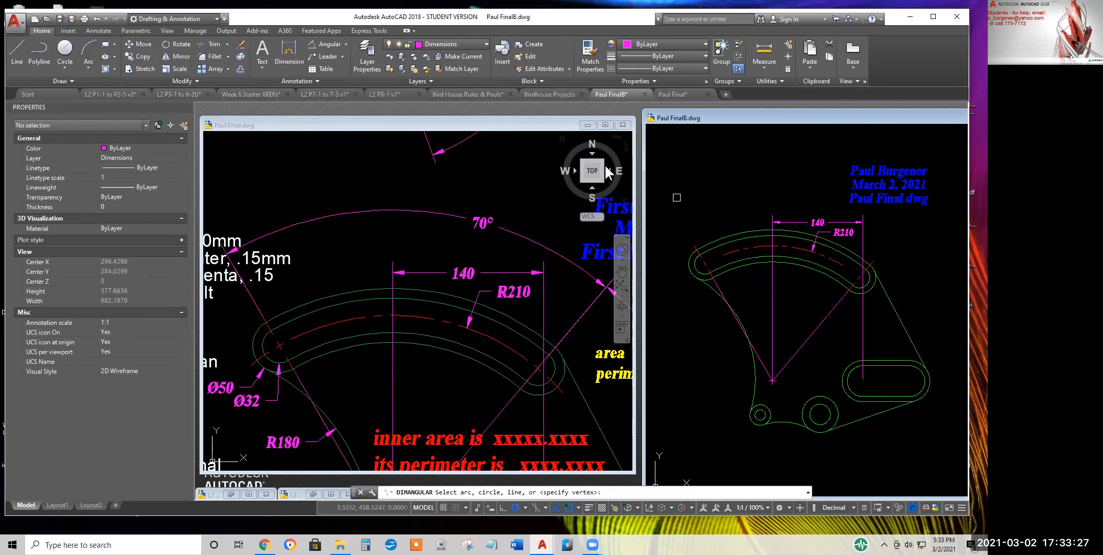
{"action": "left_click", "coordinate": [692, 244]}
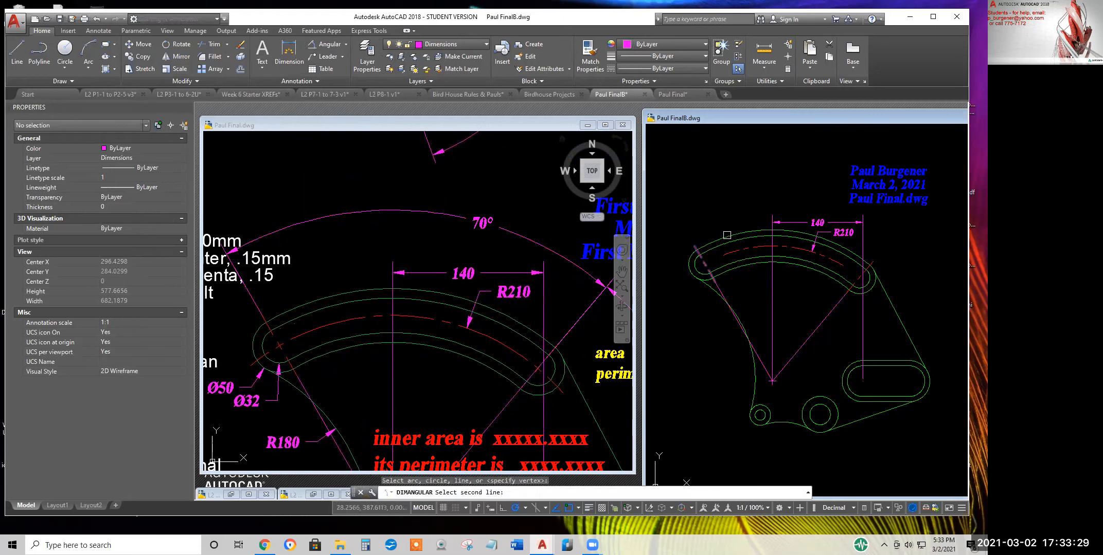
{"action": "left_click", "coordinate": [874, 259]}
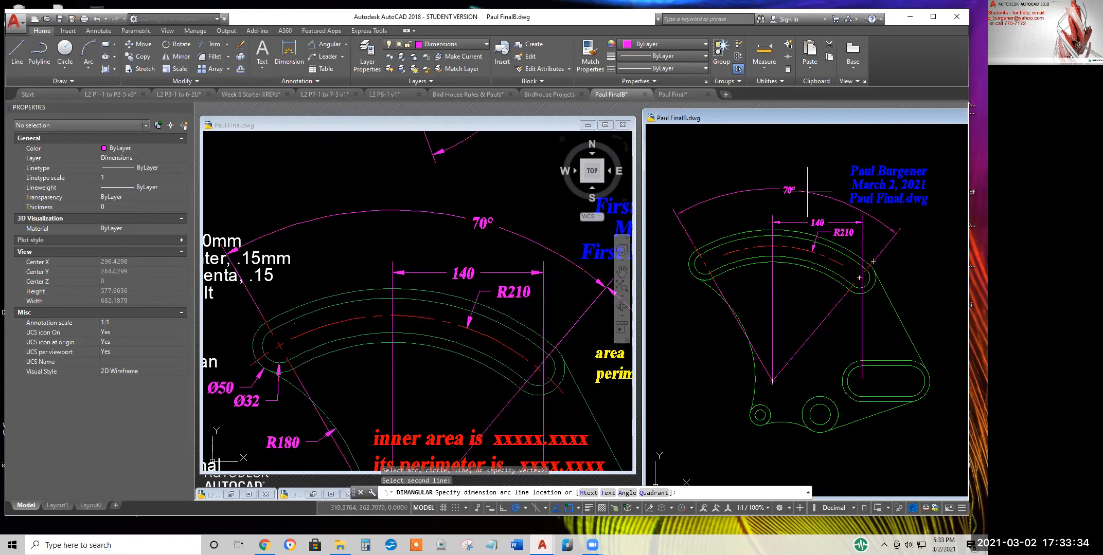
{"action": "left_click", "coordinate": [806, 191]}
{"action": "scroll", "coordinate": [705, 234], "scroll_direction": "up", "scroll_amount": 6}
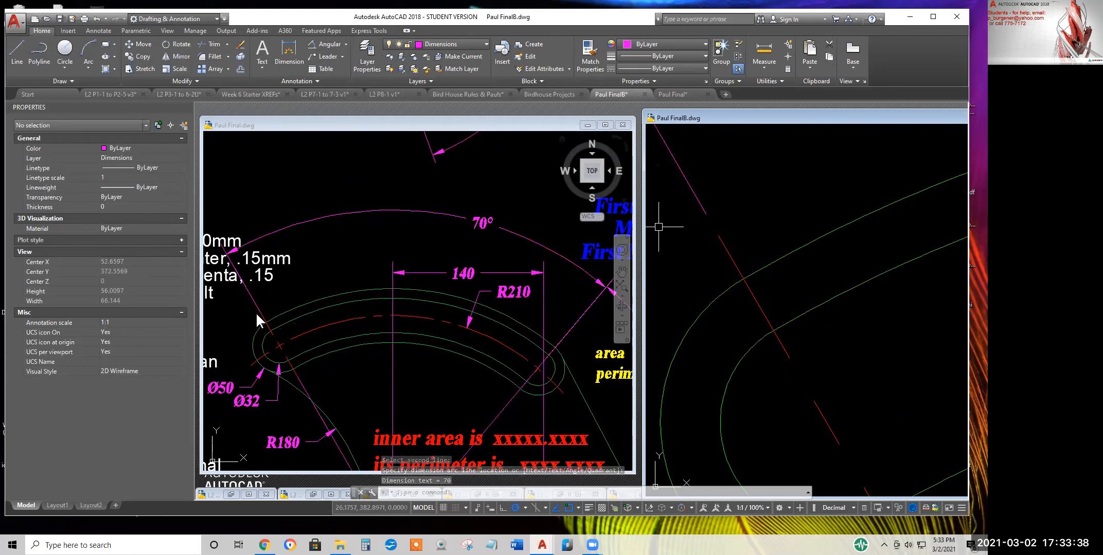
Snap the 70° dimension's extension line end to the slot intersection and regenerate
{"action": "left_click", "coordinate": [693, 194]}
{"action": "left_click", "coordinate": [718, 235]}
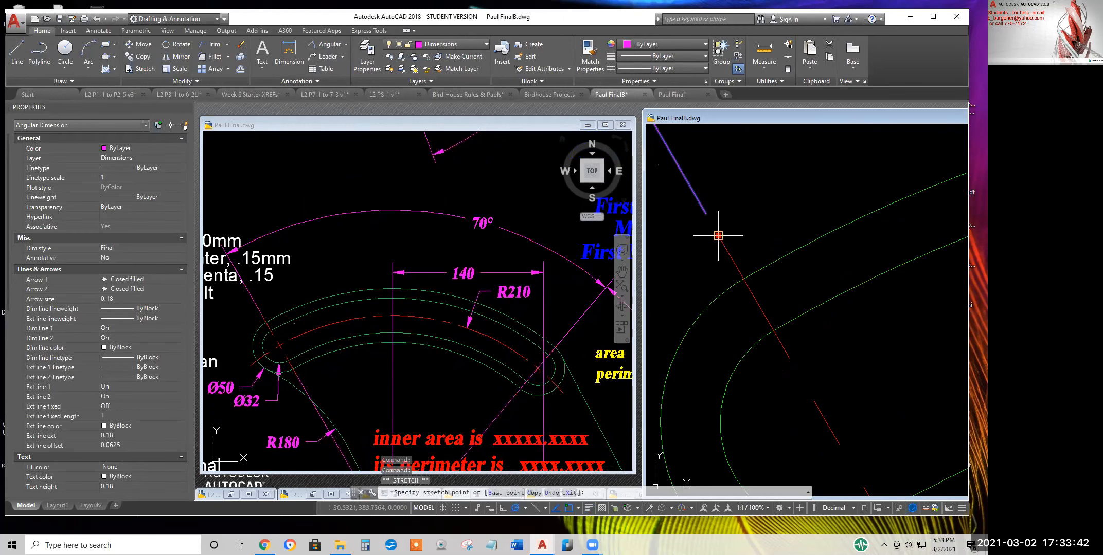
{"action": "left_click", "coordinate": [744, 278]}
{"action": "right_click", "coordinate": [743, 278]}
{"action": "key", "text": "Escape"}
{"action": "scroll", "coordinate": [809, 282], "scroll_direction": "down", "scroll_amount": 3}
{"action": "scroll", "coordinate": [812, 279], "scroll_direction": "up", "scroll_amount": 4}
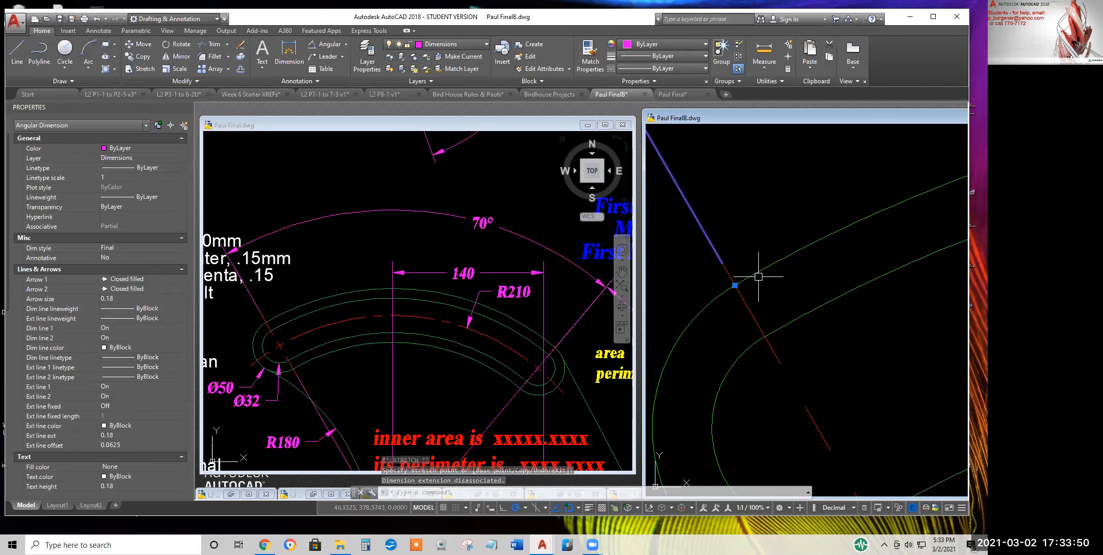
{"action": "type", "text": "re"}
{"action": "key", "text": "Return"}
{"action": "scroll", "coordinate": [758, 277], "scroll_direction": "down", "scroll_amount": 2}
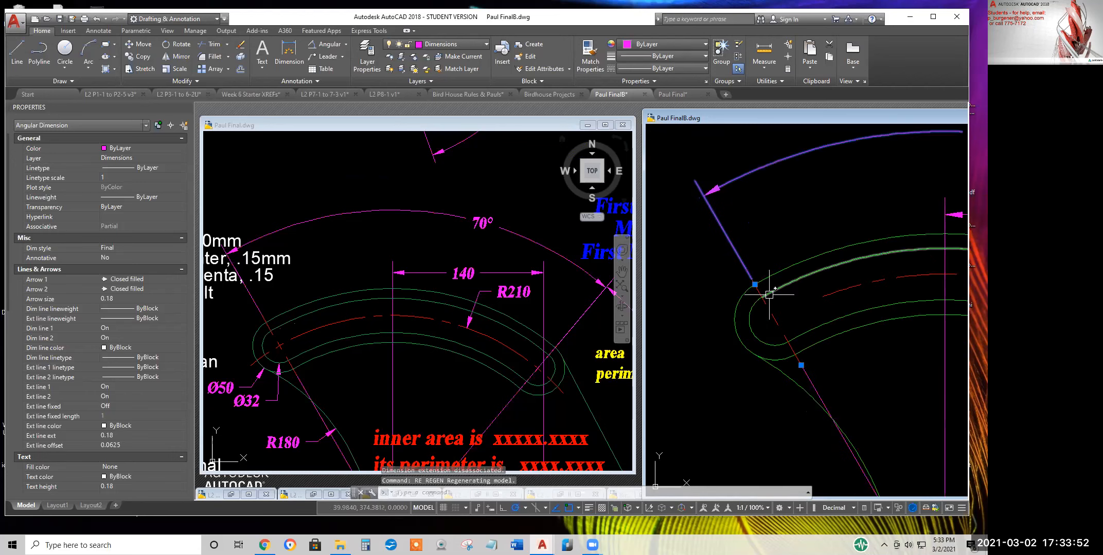
{"action": "mouse_move", "coordinate": [755, 284]}
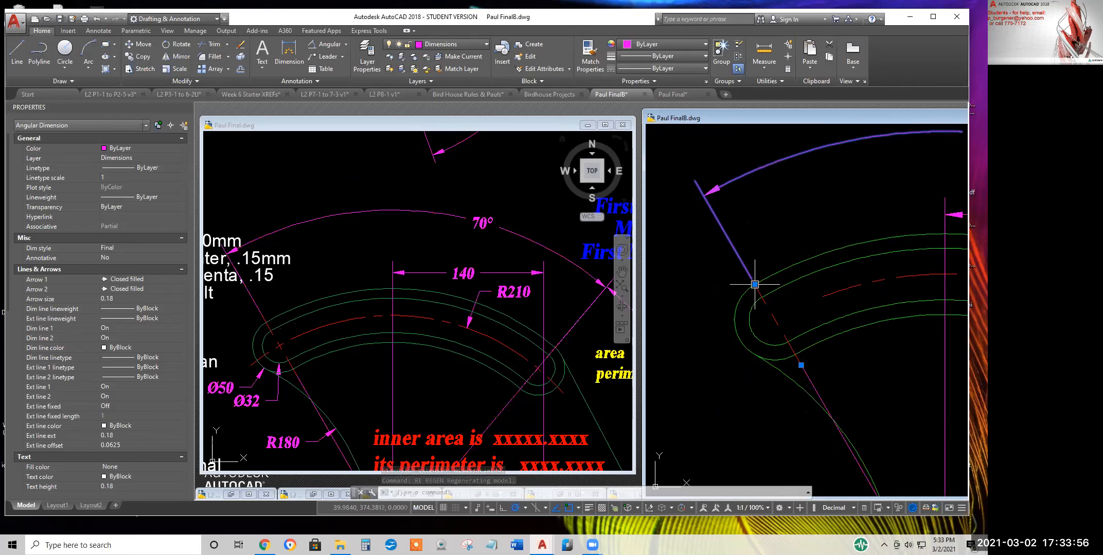
{"action": "scroll", "coordinate": [746, 270], "scroll_direction": "down", "scroll_amount": 3}
{"action": "type", "text": "re"}
{"action": "key", "text": "Return"}
{"action": "key", "text": "Escape"}
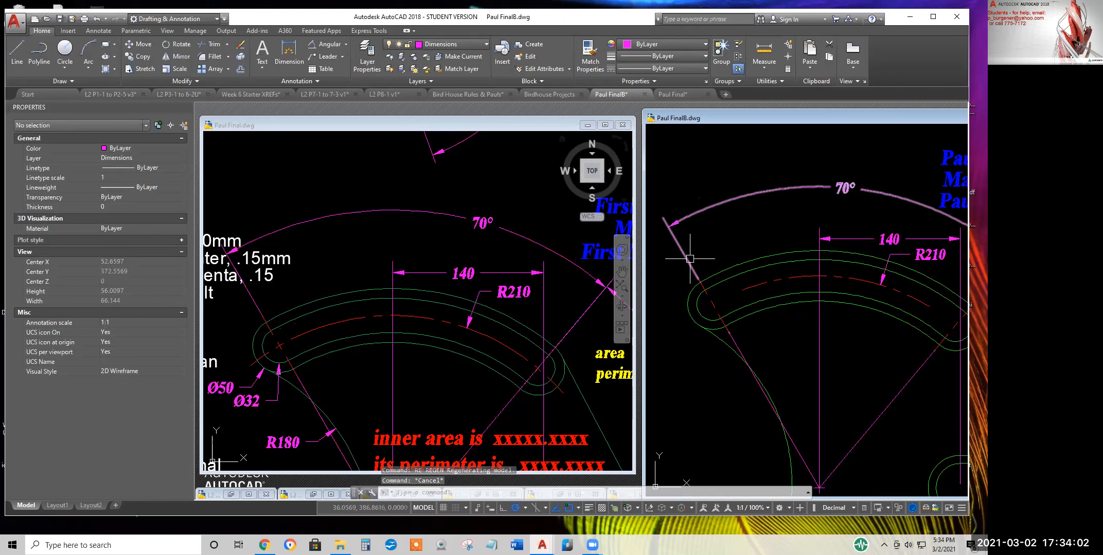
Stretch the 70° dimension's right extension line to a new endpoint
{"action": "middle_click_drag", "start_coordinate": [805, 330], "coordinate": [617, 283]}
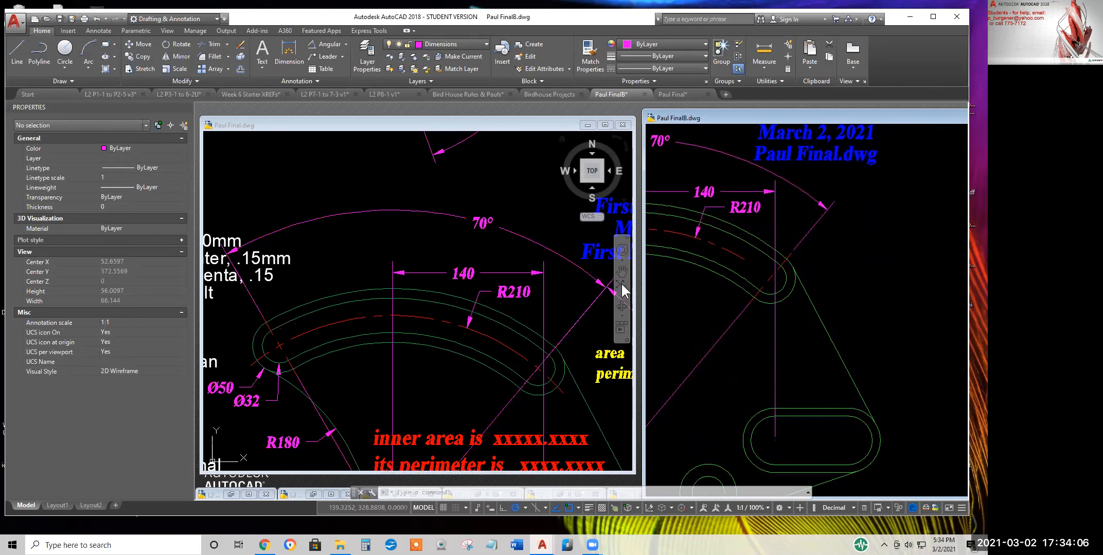
{"action": "left_click", "coordinate": [805, 237]}
{"action": "scroll", "coordinate": [802, 244], "scroll_direction": "up", "scroll_amount": 3}
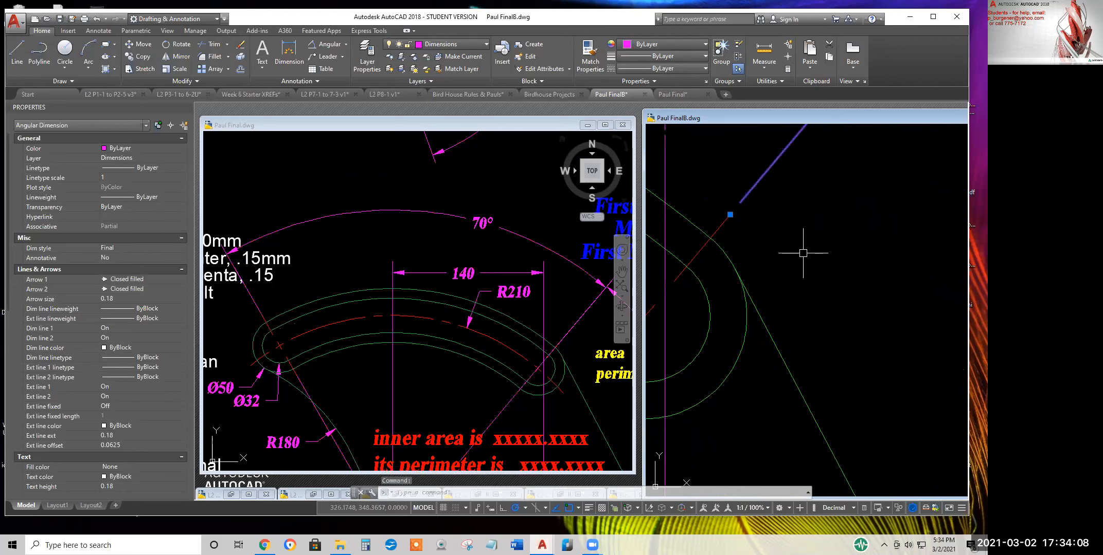
{"action": "left_click", "coordinate": [729, 214]}
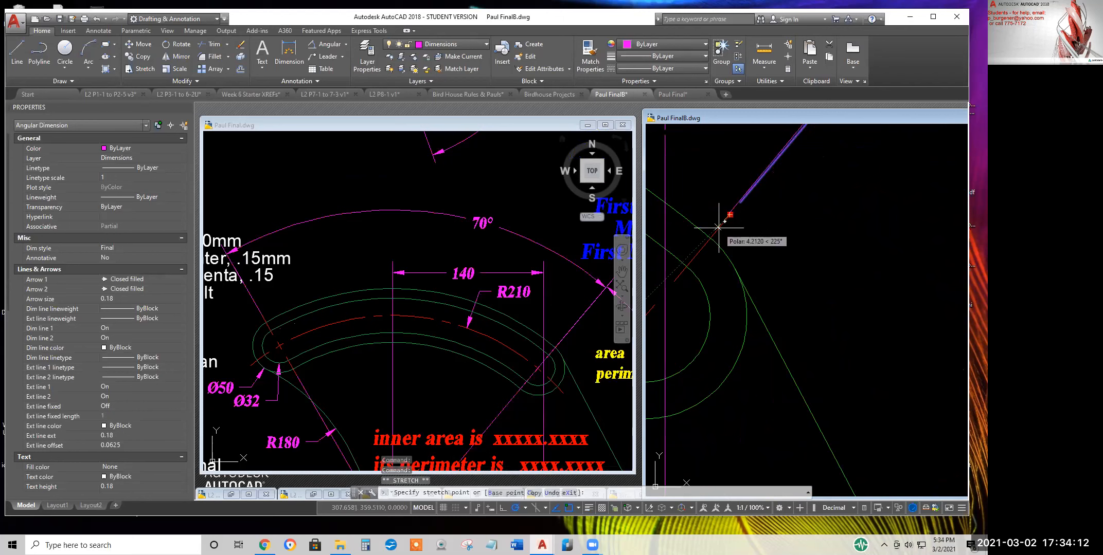
{"action": "type", "text": "nea to"}
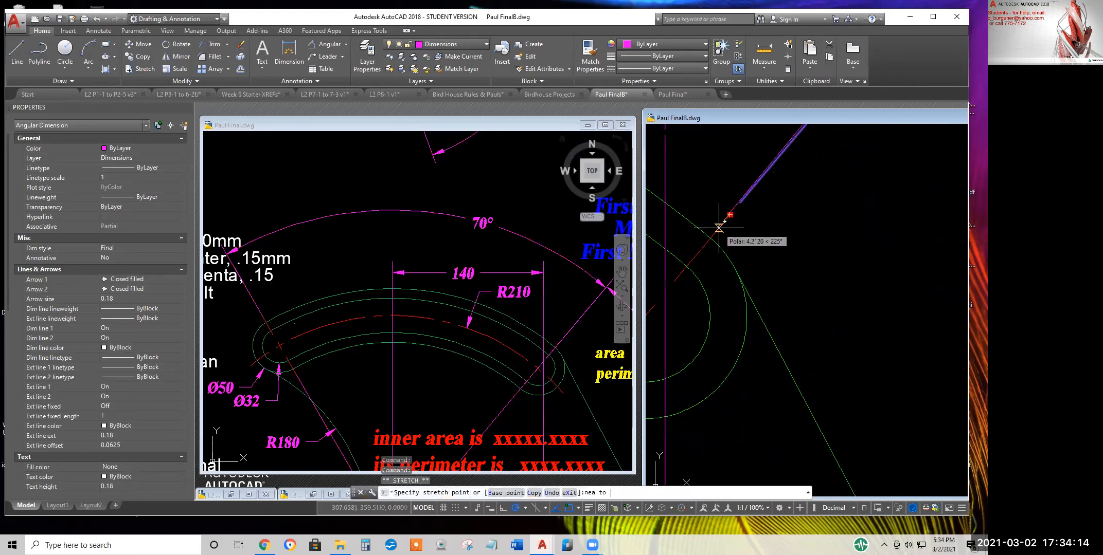
{"action": "scroll", "coordinate": [715, 235], "scroll_direction": "up", "scroll_amount": 3}
{"action": "scroll", "coordinate": [714, 235], "scroll_direction": "up", "scroll_amount": 3}
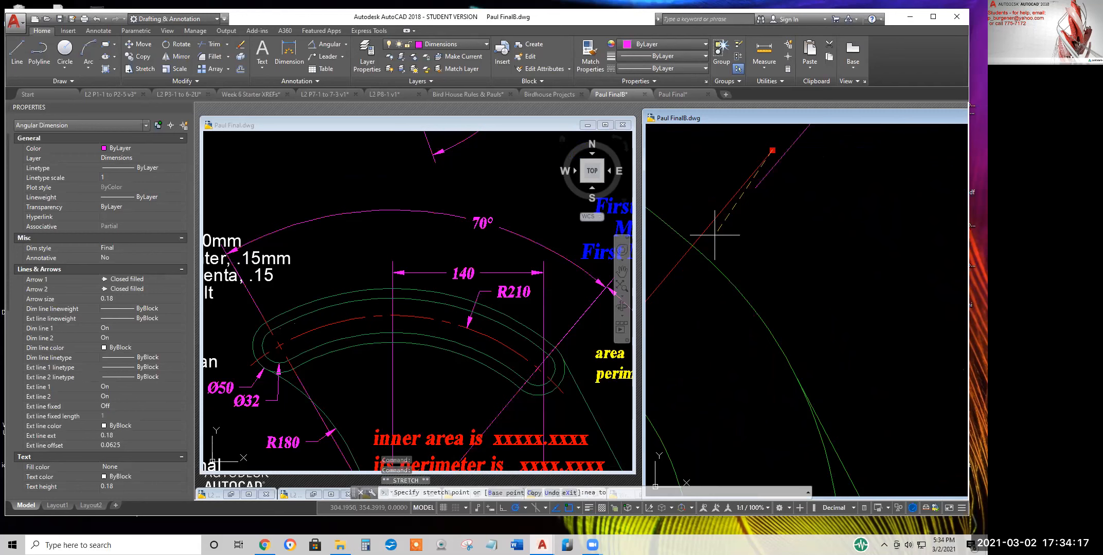
{"action": "left_click", "coordinate": [729, 196]}
{"action": "scroll", "coordinate": [778, 137], "scroll_direction": "up", "scroll_amount": 3}
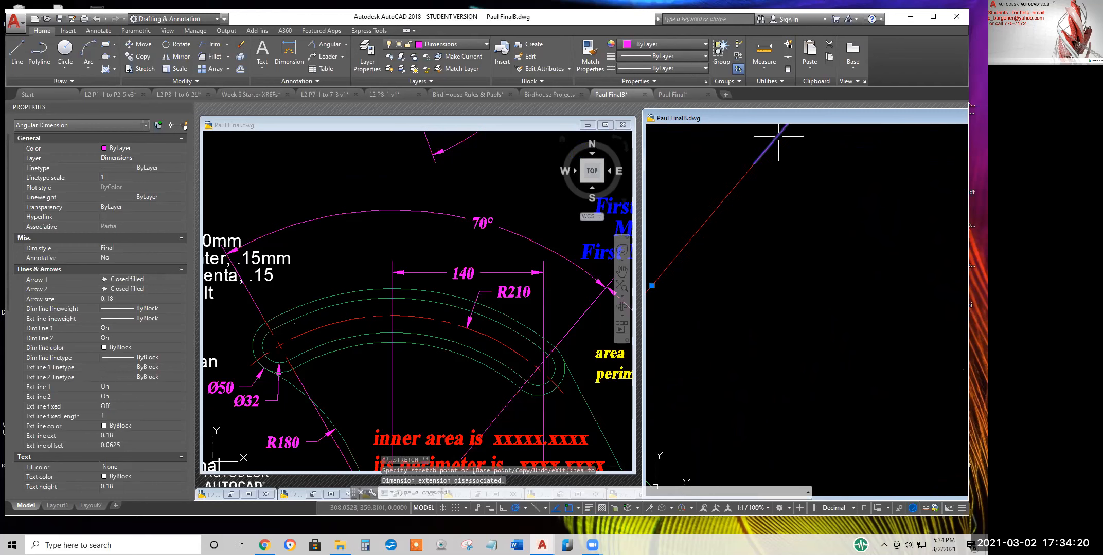
{"action": "scroll", "coordinate": [758, 163], "scroll_direction": "down", "scroll_amount": 2}
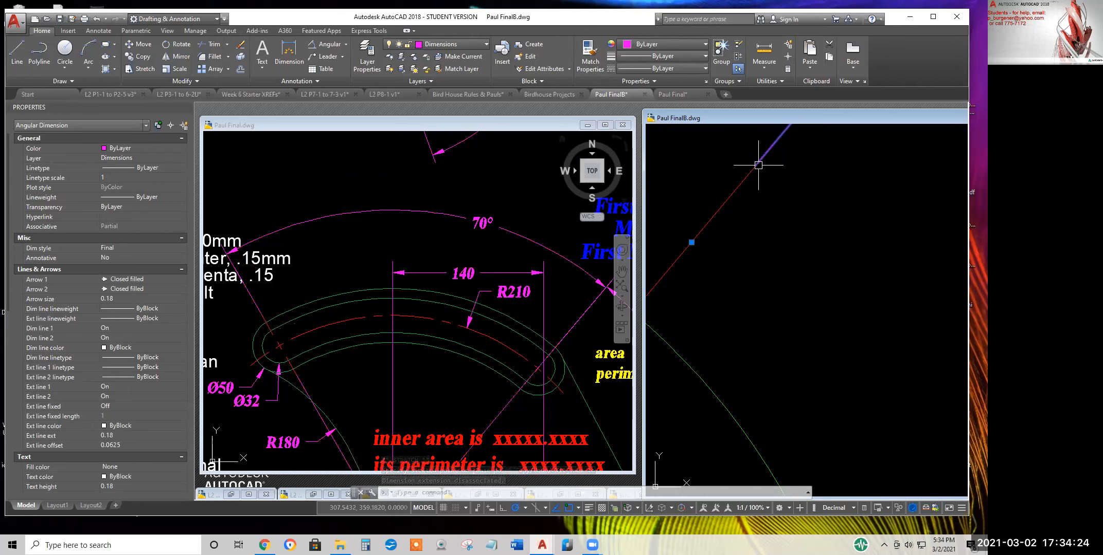
{"action": "scroll", "coordinate": [785, 224], "scroll_direction": "down", "scroll_amount": 5}
{"action": "key", "text": "Escape"}
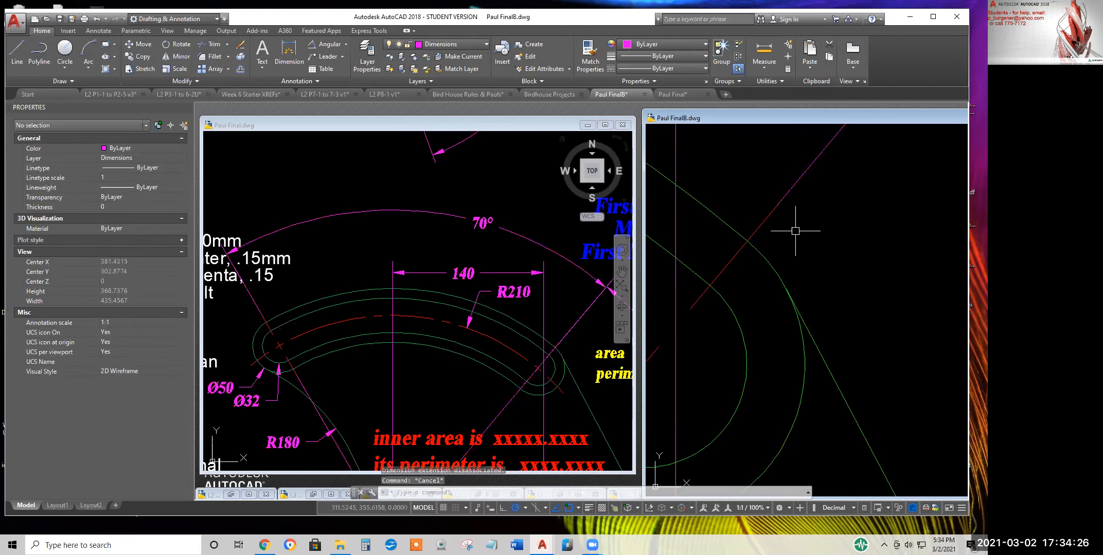
Inspect the FinalB lines, then show the Paul Final reference's lower slot dimensions
{"action": "middle_click_drag", "start_coordinate": [793, 214], "coordinate": [720, 343]}
{"action": "scroll", "coordinate": [720, 343], "scroll_direction": "up", "scroll_amount": 6}
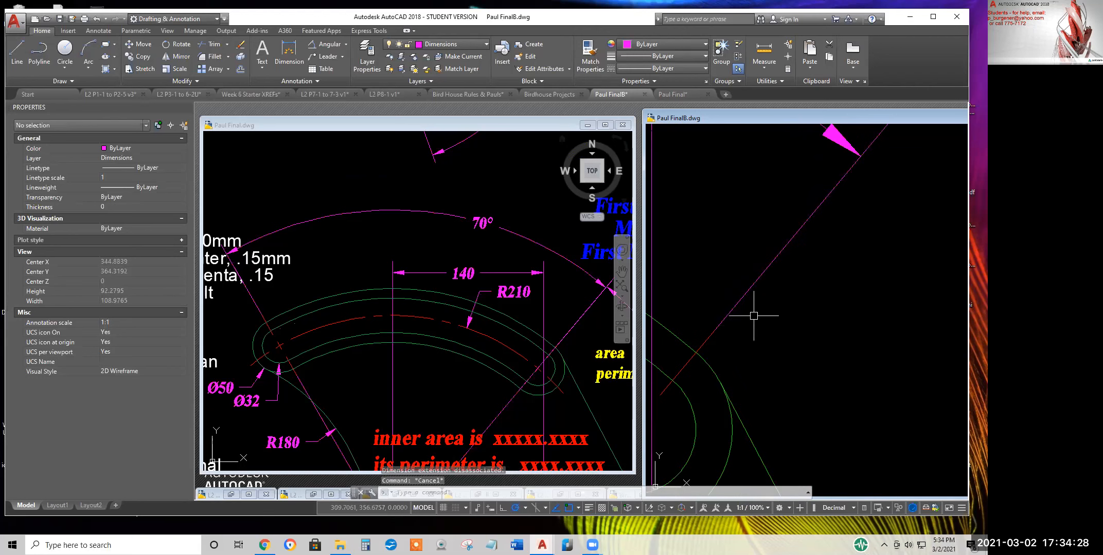
{"action": "scroll", "coordinate": [793, 269], "scroll_direction": "down", "scroll_amount": 3}
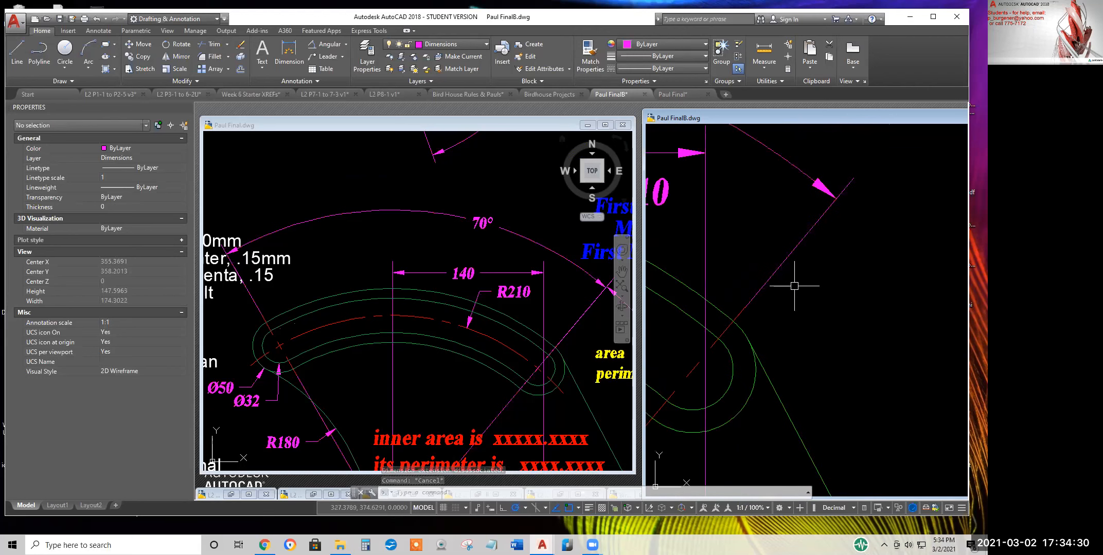
{"action": "left_click", "coordinate": [779, 258]}
{"action": "left_click", "coordinate": [776, 278]}
{"action": "key", "text": "Escape"}
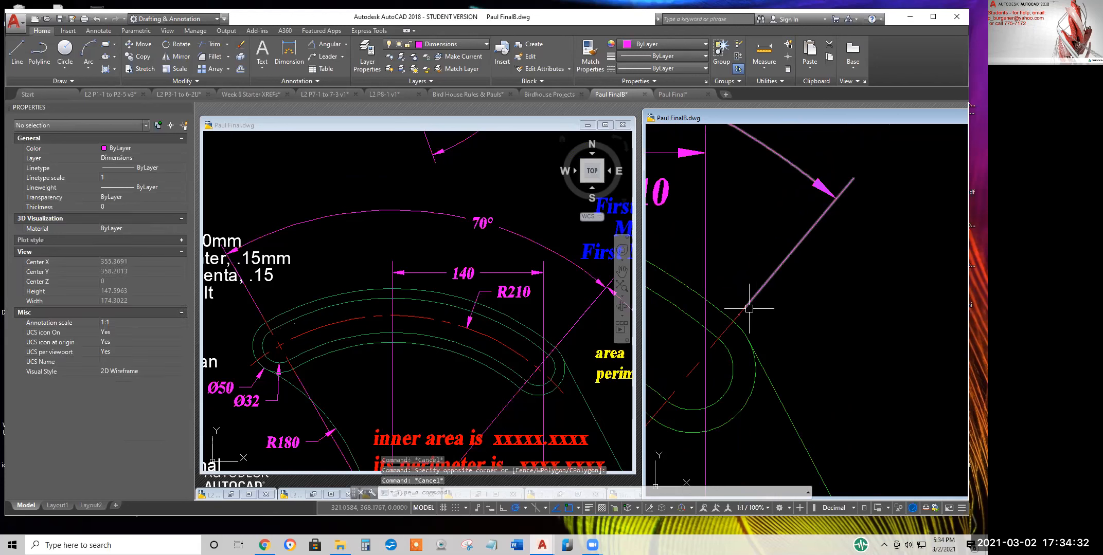
{"action": "left_click", "coordinate": [733, 321]}
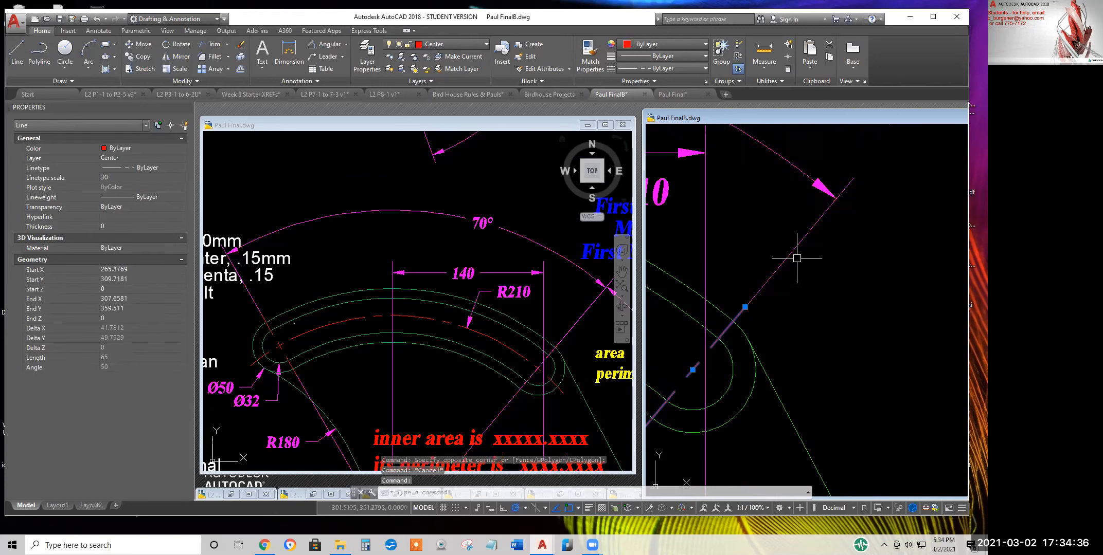
{"action": "key", "text": "Escape"}
{"action": "scroll", "coordinate": [806, 318], "scroll_direction": "down", "scroll_amount": 3}
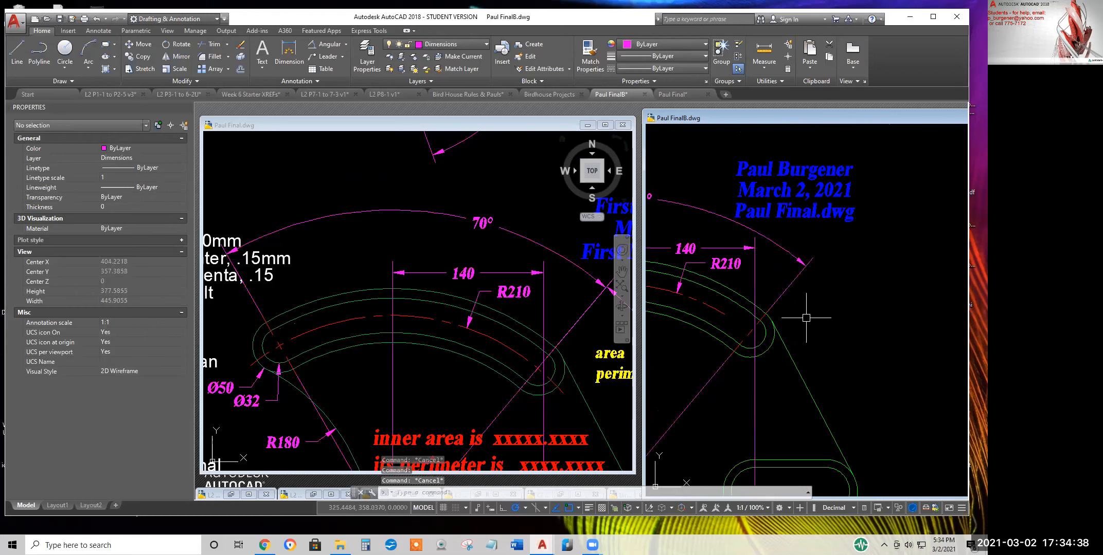
{"action": "scroll", "coordinate": [806, 318], "scroll_direction": "down", "scroll_amount": 2}
{"action": "scroll", "coordinate": [878, 268], "scroll_direction": "up", "scroll_amount": 2}
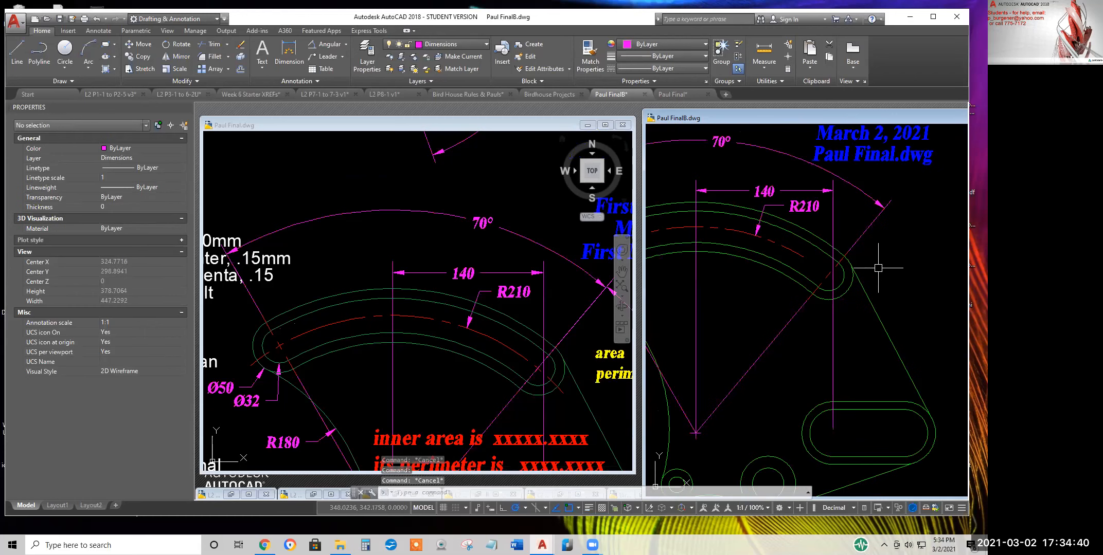
{"action": "middle_click_drag", "start_coordinate": [877, 270], "coordinate": [733, 204]}
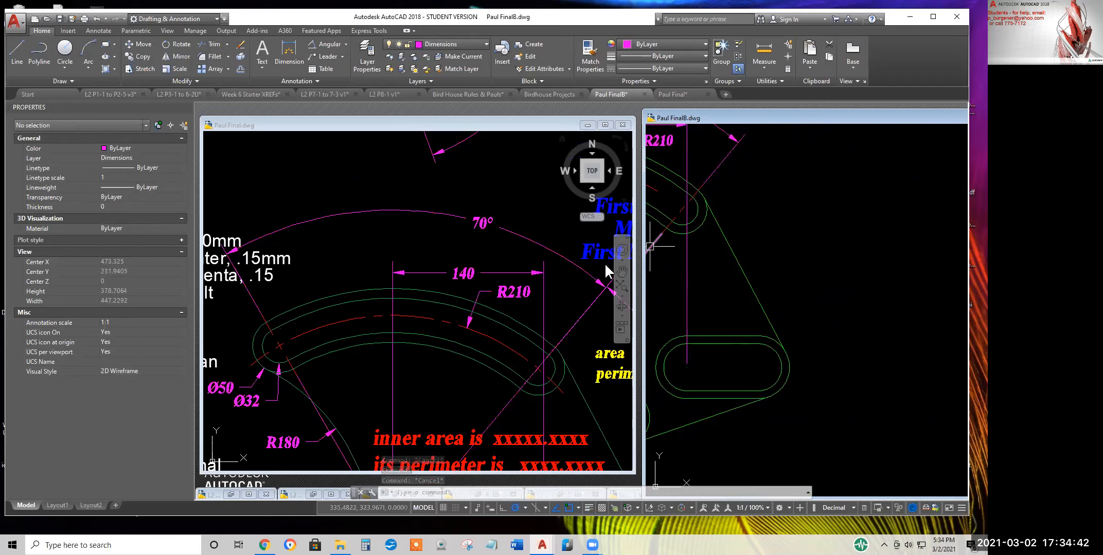
{"action": "left_click", "coordinate": [607, 271]}
{"action": "middle_click_drag", "start_coordinate": [570, 306], "coordinate": [333, 166]}
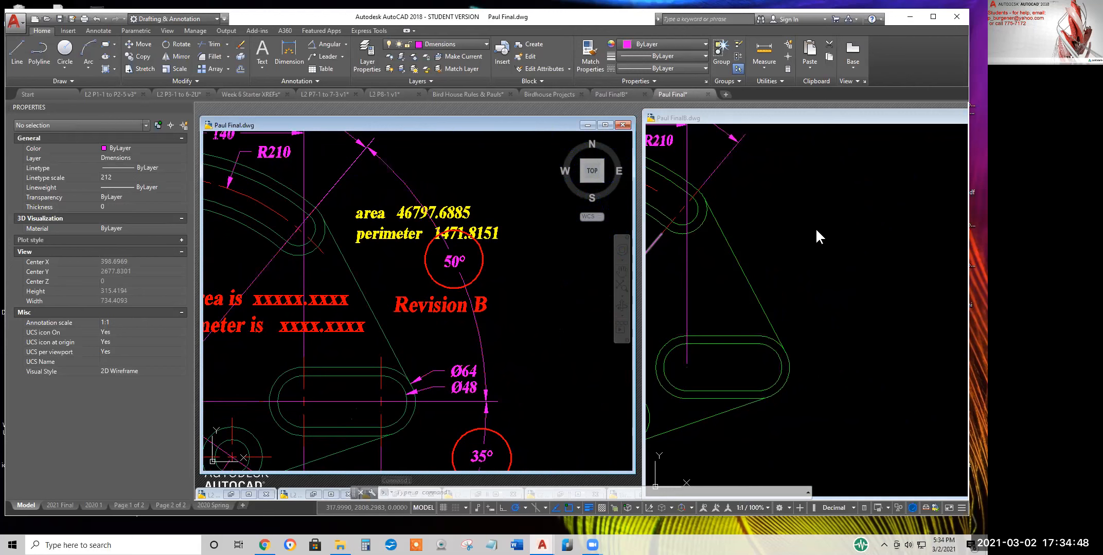
In FinalB, draw a horizontal line from the slanted edge's endpoint to the slot centre line
{"action": "left_click", "coordinate": [715, 301]}
{"action": "middle_click_drag", "start_coordinate": [714, 301], "coordinate": [860, 272]}
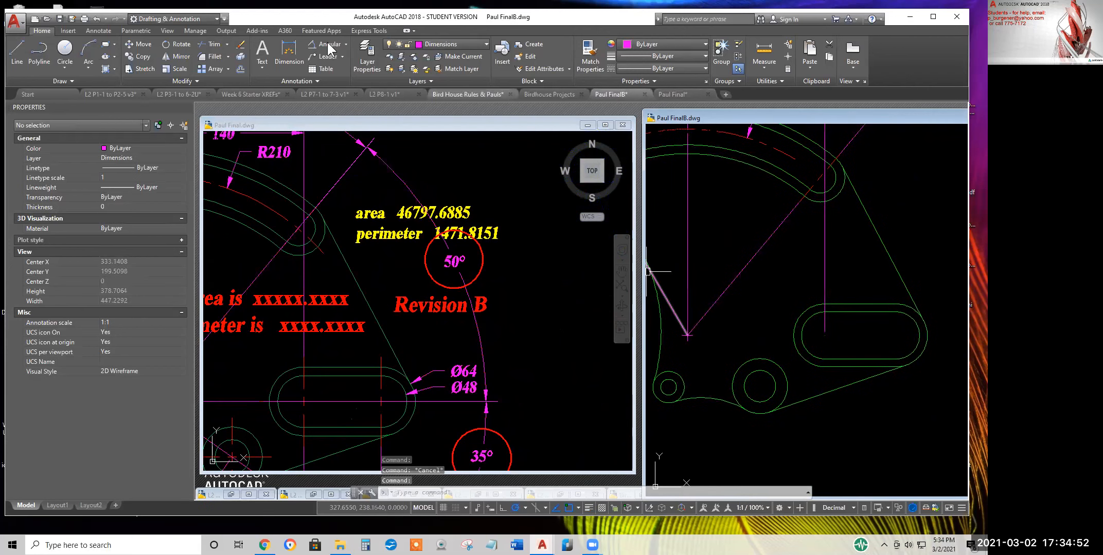
{"action": "left_click", "coordinate": [18, 48]}
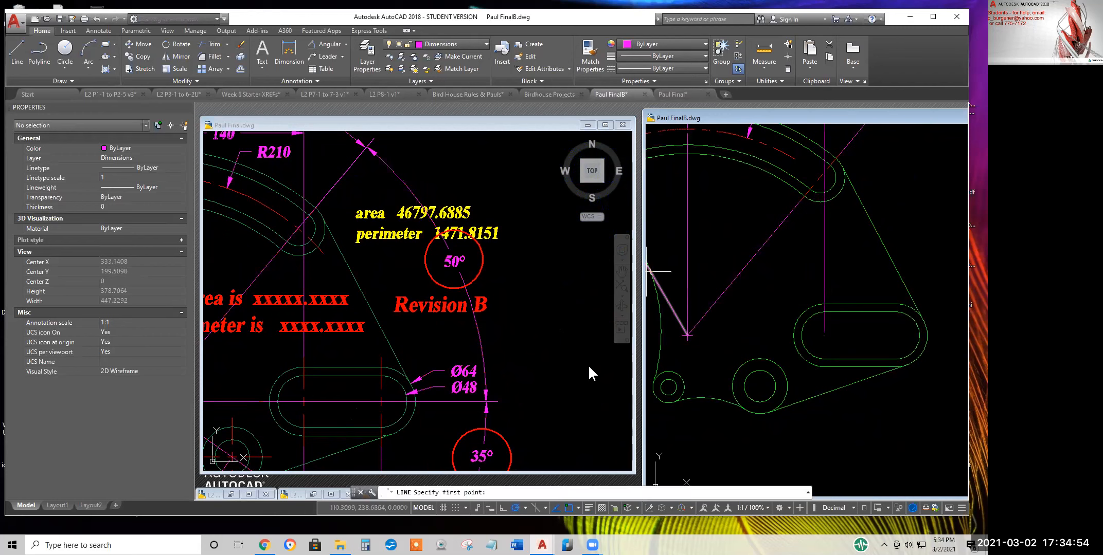
{"action": "left_click", "coordinate": [687, 336]}
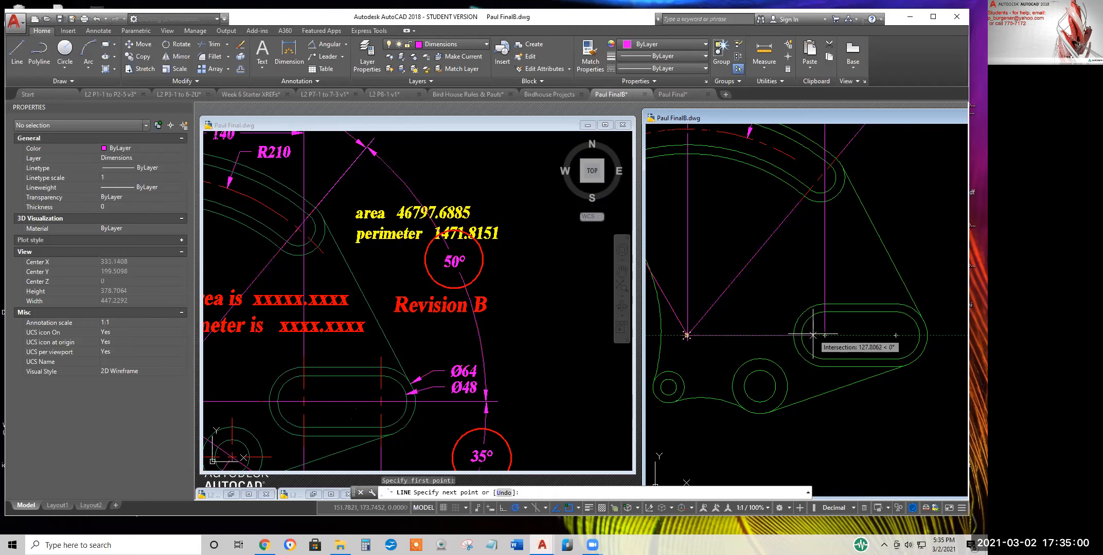
{"action": "left_click", "coordinate": [782, 336]}
{"action": "key", "text": "Escape"}
{"action": "middle_click_drag", "start_coordinate": [911, 291], "coordinate": [811, 340]}
{"action": "key", "text": "Escape"}
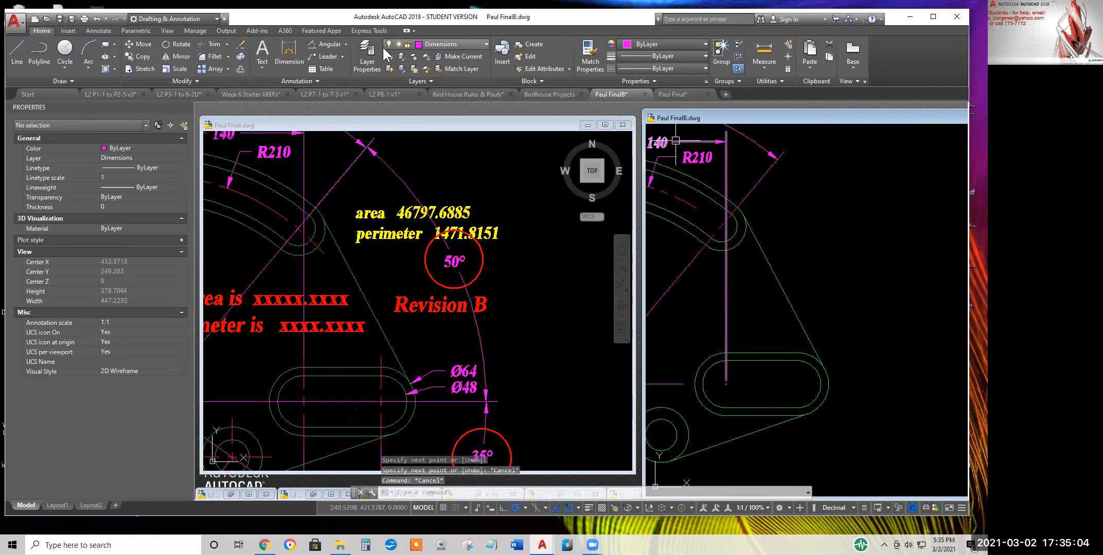
Dimension the 50° angle between the slanted edge and the new horizontal line
{"action": "left_click", "coordinate": [328, 45]}
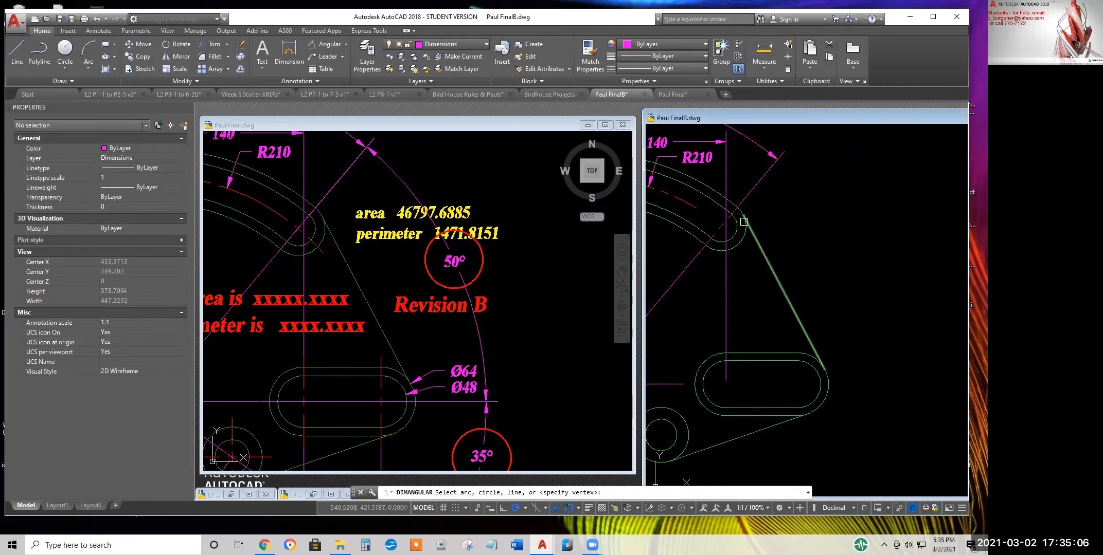
{"action": "scroll", "coordinate": [754, 213], "scroll_direction": "up", "scroll_amount": 4}
{"action": "left_click", "coordinate": [722, 192]}
{"action": "scroll", "coordinate": [899, 309], "scroll_direction": "down", "scroll_amount": 6}
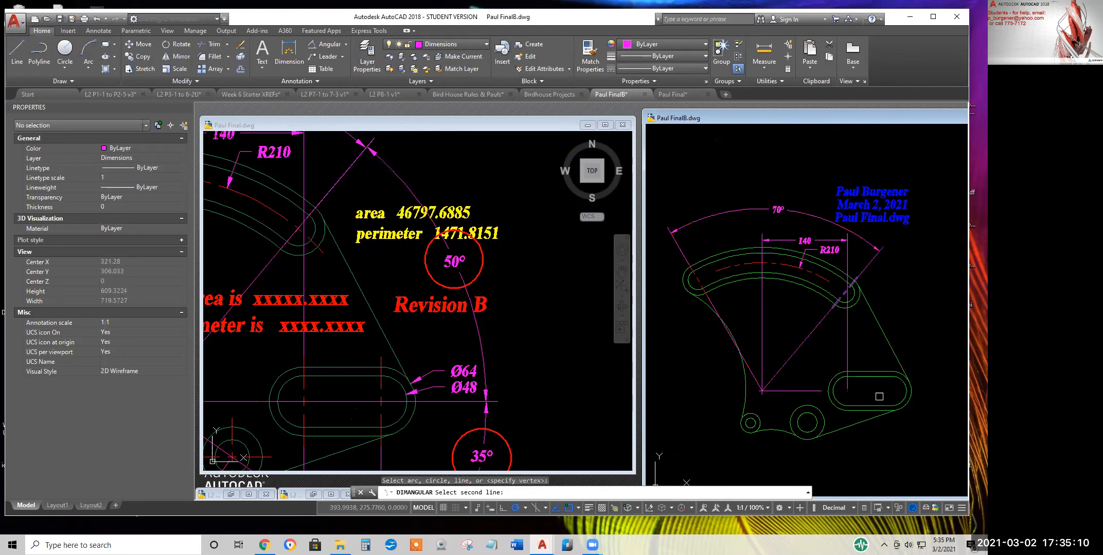
{"action": "left_click", "coordinate": [821, 391]}
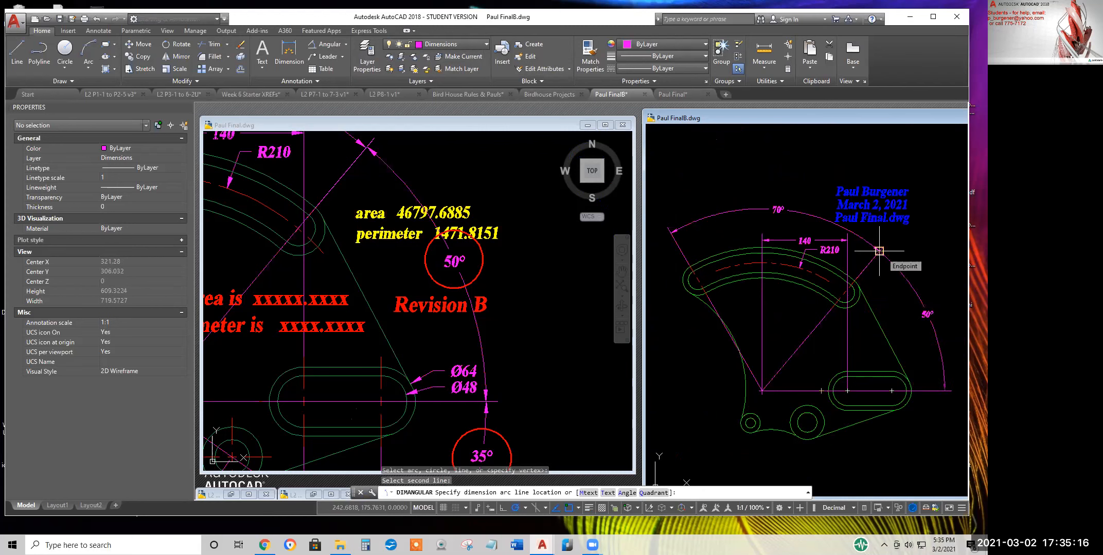
{"action": "scroll", "coordinate": [879, 251], "scroll_direction": "up", "scroll_amount": 5}
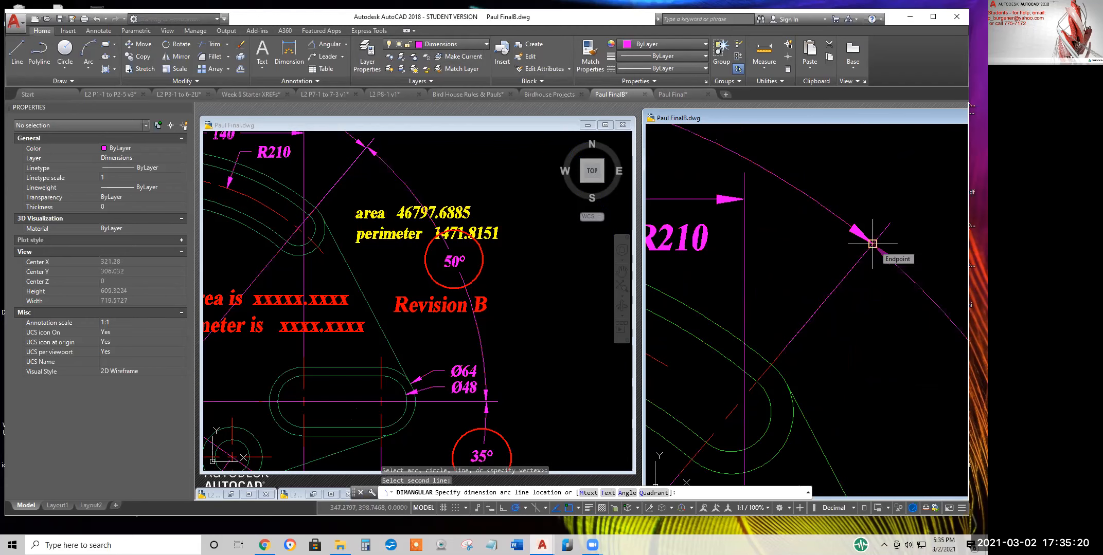
{"action": "left_click", "coordinate": [872, 244]}
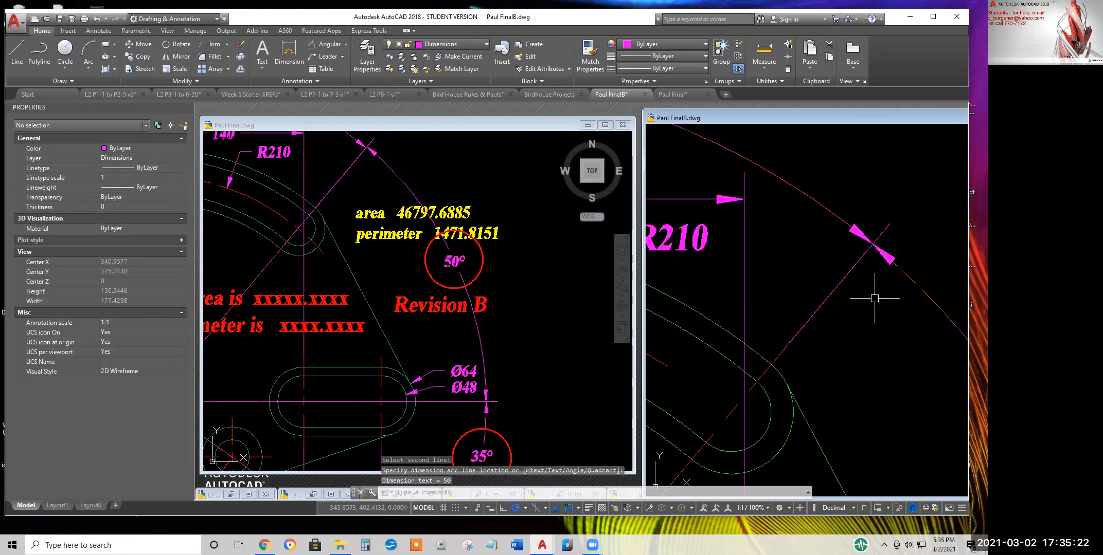
{"action": "scroll", "coordinate": [875, 303], "scroll_direction": "down", "scroll_amount": 5}
{"action": "middle_click_drag", "start_coordinate": [889, 351], "coordinate": [705, 245]}
{"action": "scroll", "coordinate": [706, 250], "scroll_direction": "up", "scroll_amount": 2}
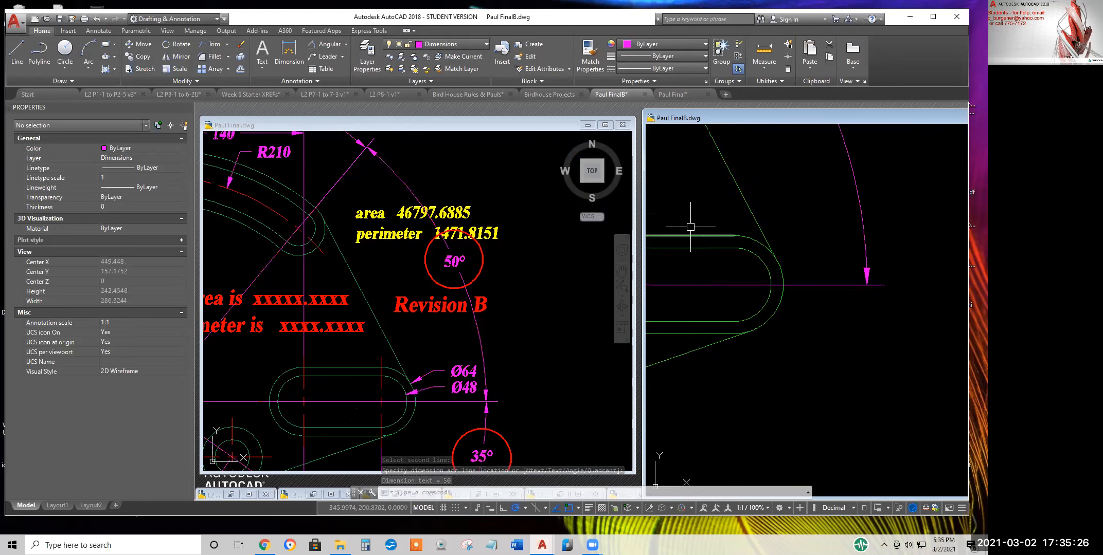
{"action": "left_click", "coordinate": [339, 43]}
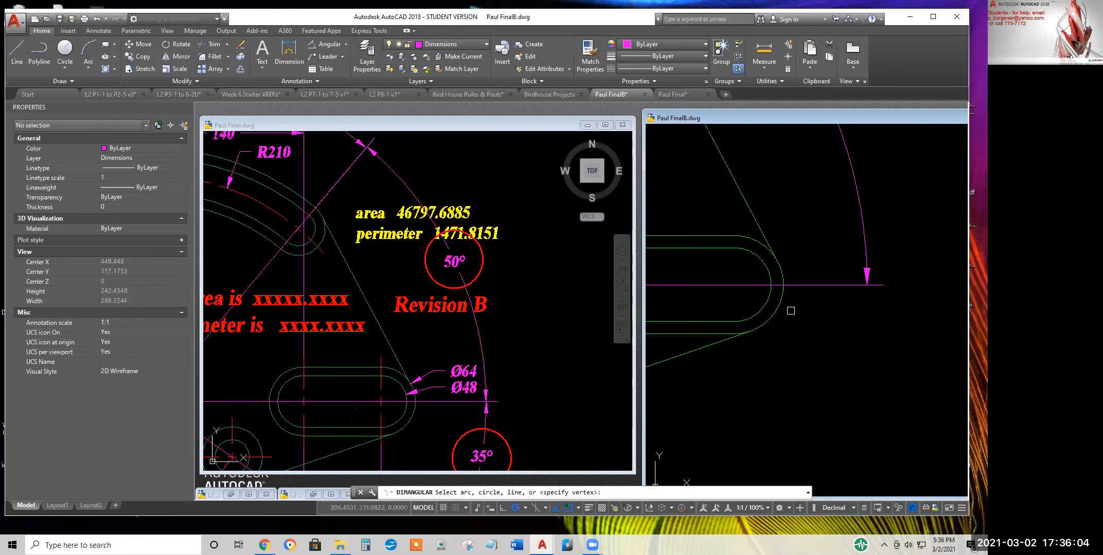
Add Ø64 and Ø48 diameter dimensions to the slot's outer and inner arcs
{"action": "left_click", "coordinate": [345, 44]}
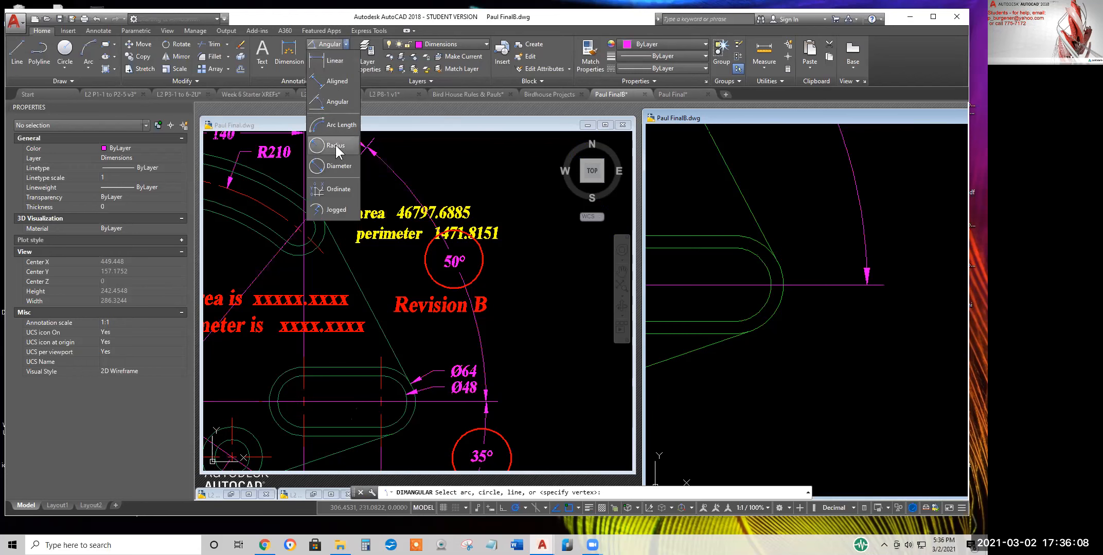
{"action": "left_click", "coordinate": [337, 166]}
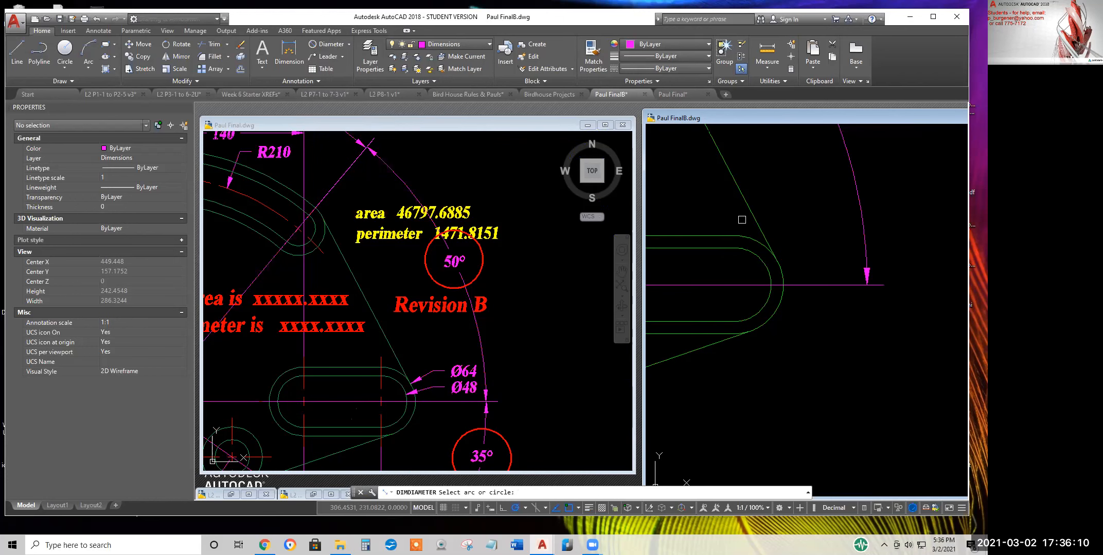
{"action": "left_click", "coordinate": [778, 263]}
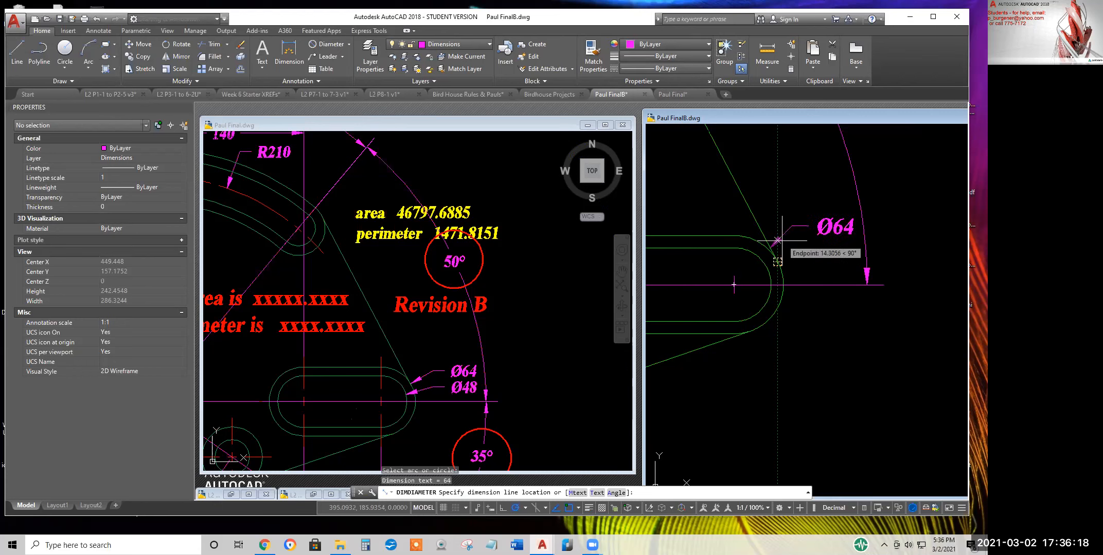
{"action": "left_click", "coordinate": [782, 240]}
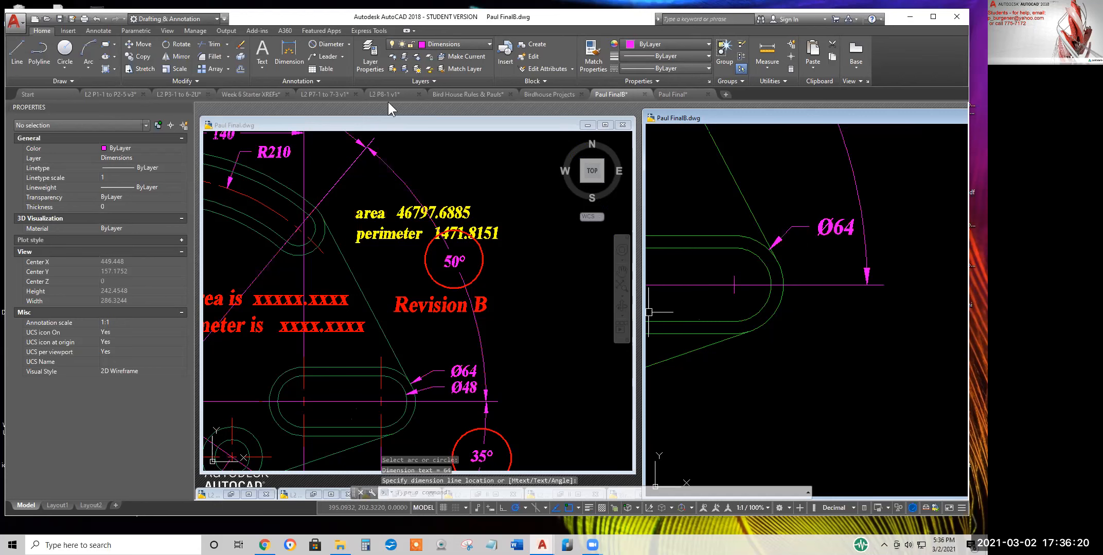
{"action": "left_click", "coordinate": [329, 44]}
{"action": "left_click", "coordinate": [768, 265]}
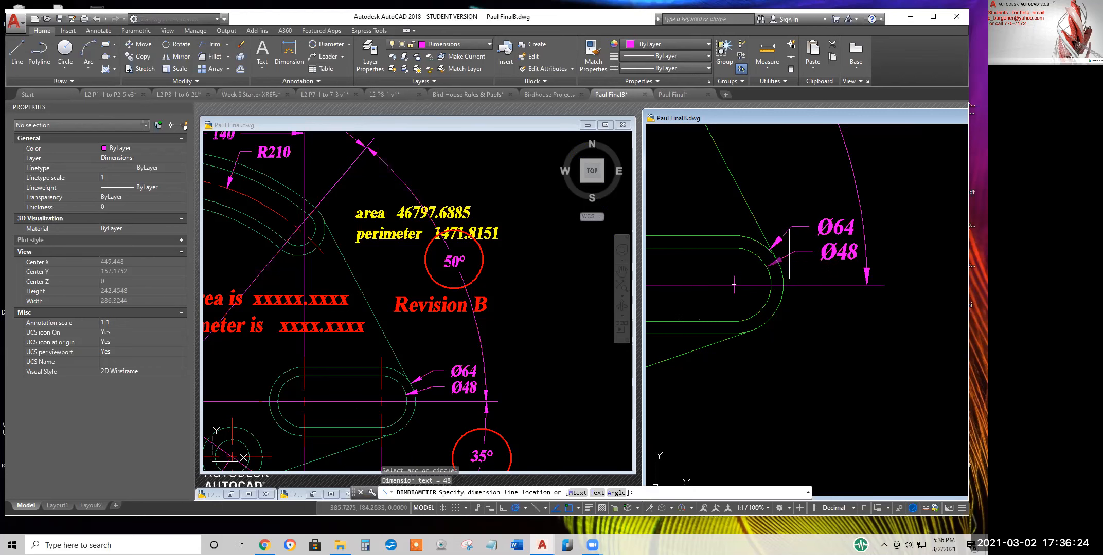
{"action": "left_click", "coordinate": [789, 254]}
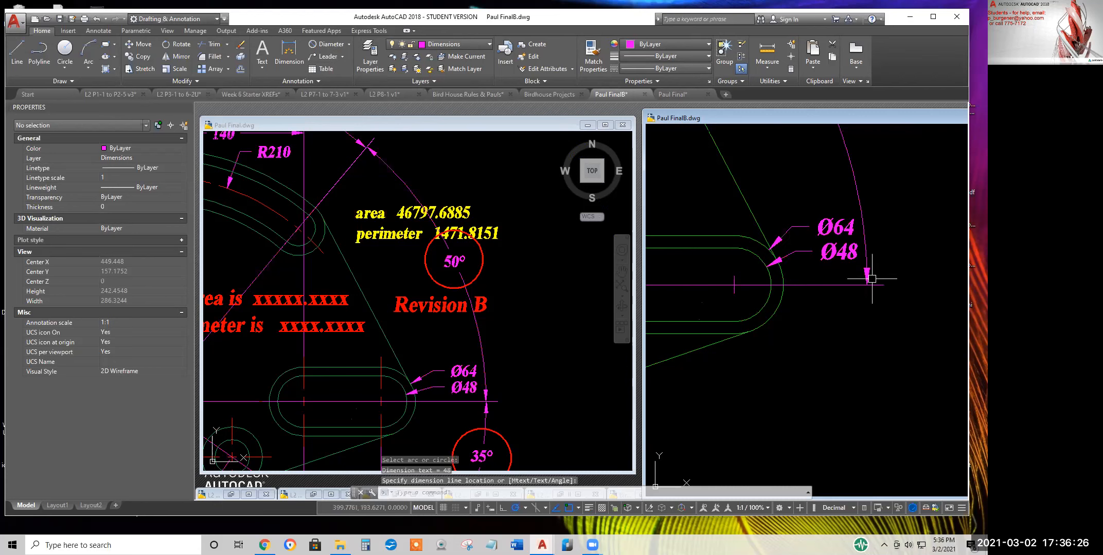
Make the Paul Final reference drawing active again
{"action": "scroll", "coordinate": [872, 278], "scroll_direction": "down", "scroll_amount": 3}
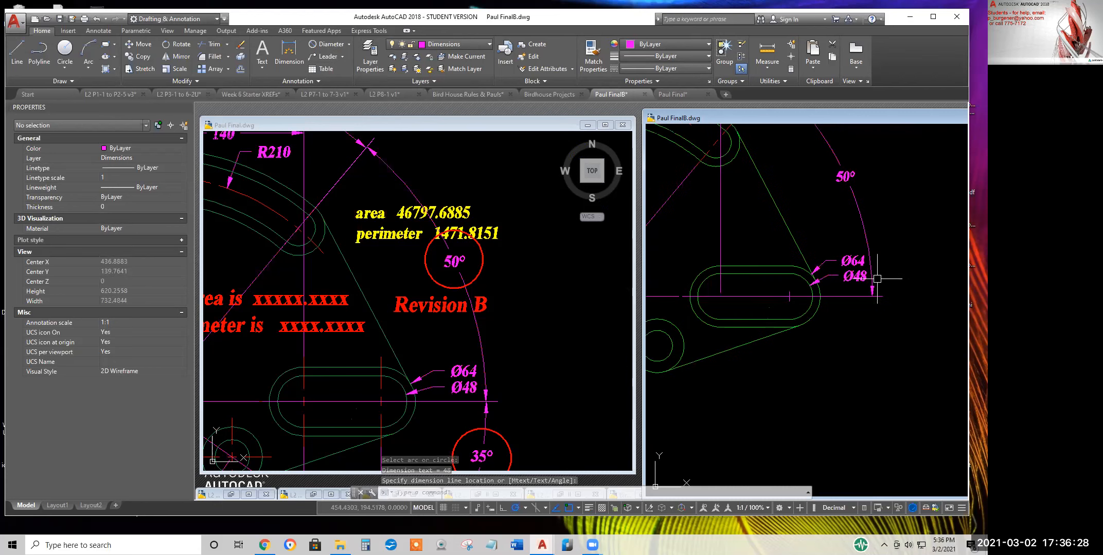
{"action": "scroll", "coordinate": [877, 279], "scroll_direction": "up", "scroll_amount": 8}
{"action": "scroll", "coordinate": [837, 329], "scroll_direction": "down", "scroll_amount": 10}
{"action": "left_click", "coordinate": [535, 329]}
{"action": "scroll", "coordinate": [529, 309], "scroll_direction": "down", "scroll_amount": 2}
{"action": "left_click", "coordinate": [17, 51]}
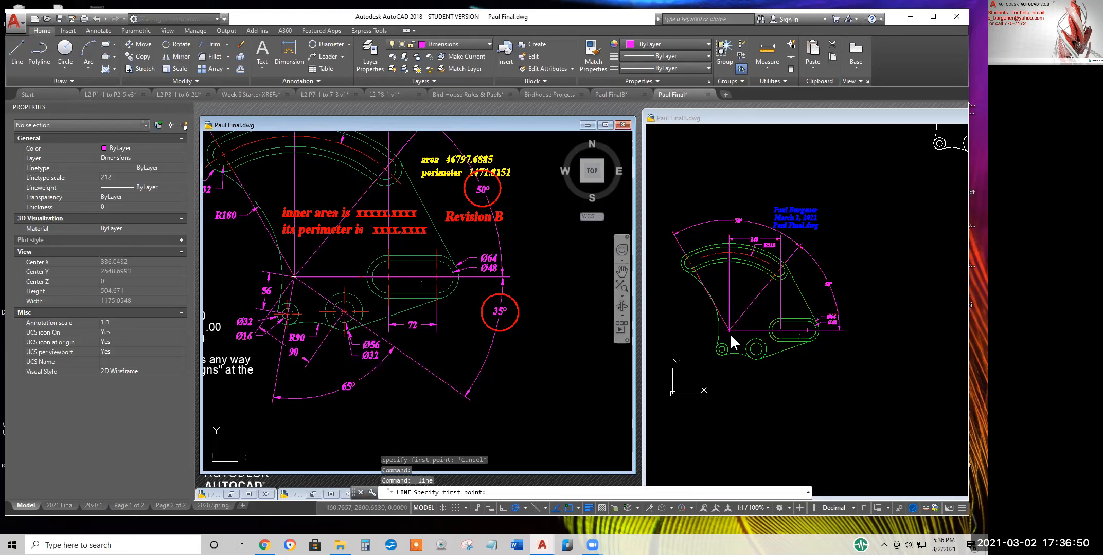
In FinalB, draw a line from the bracket's lower vertex to the larger lower hole's centre
{"action": "left_click", "coordinate": [751, 314]}
{"action": "scroll", "coordinate": [730, 332], "scroll_direction": "up", "scroll_amount": 6}
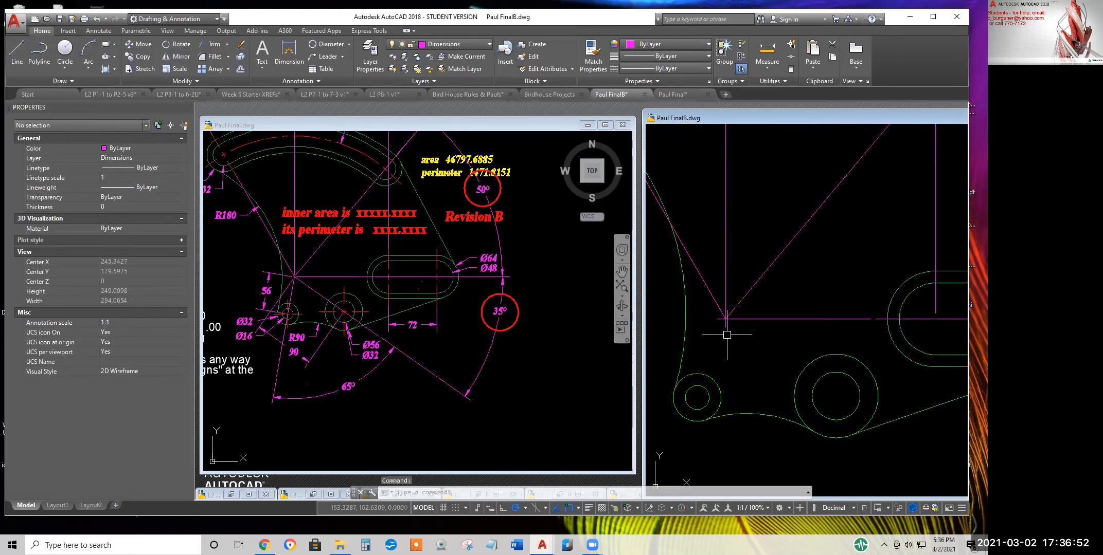
{"action": "left_click", "coordinate": [17, 51]}
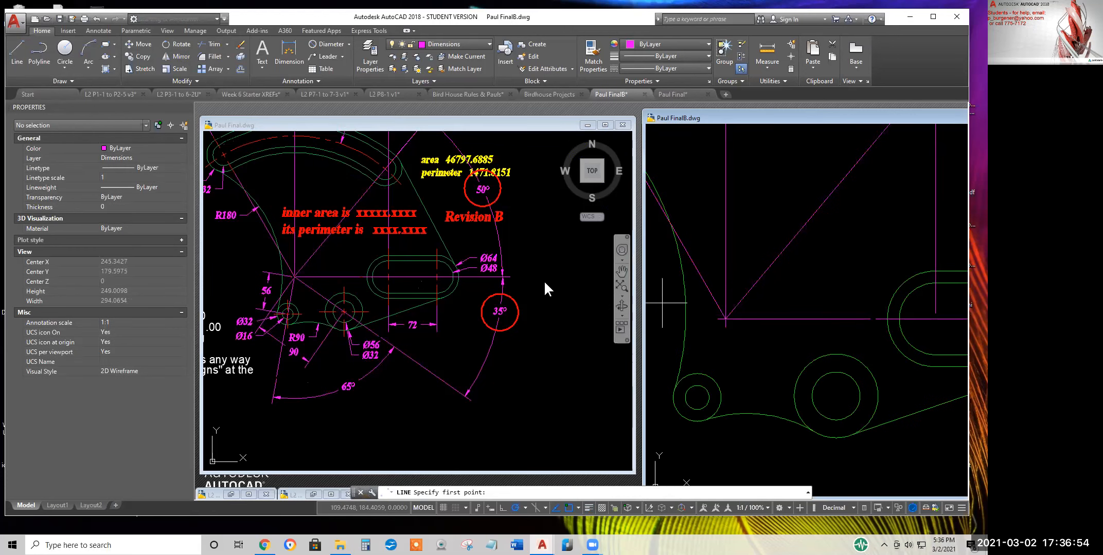
{"action": "left_click", "coordinate": [726, 319]}
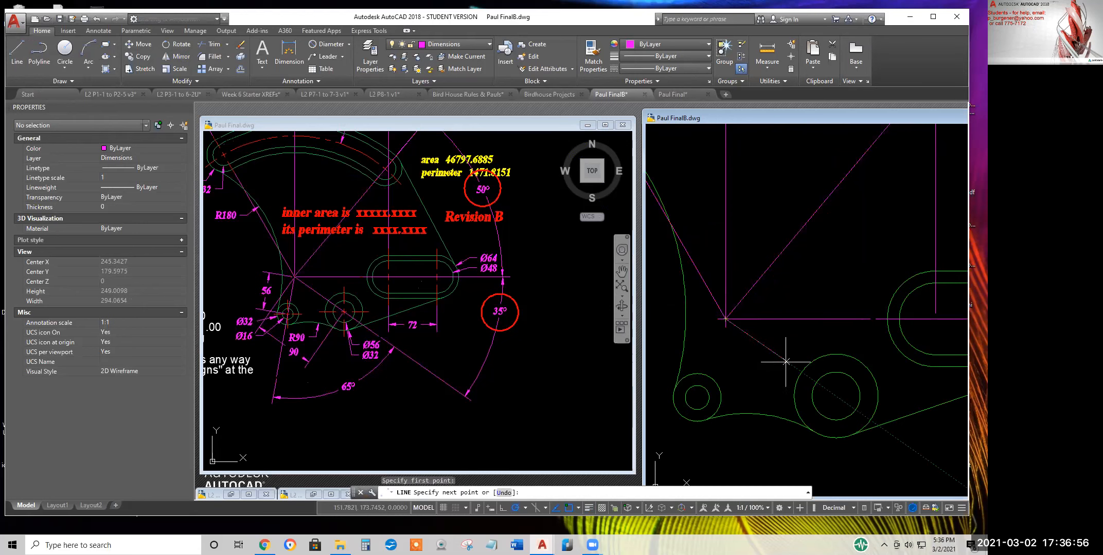
{"action": "left_click", "coordinate": [836, 396]}
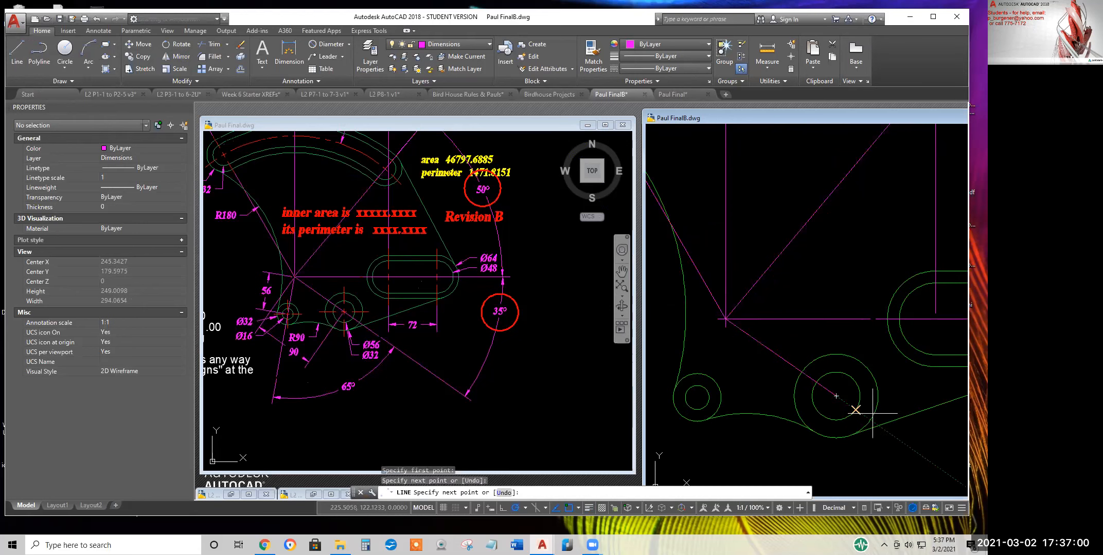
{"action": "key", "text": "Return"}
Scale the new diagonal line by 4 about the bracket's lower vertex
{"action": "scroll", "coordinate": [944, 408], "scroll_direction": "down", "scroll_amount": 2}
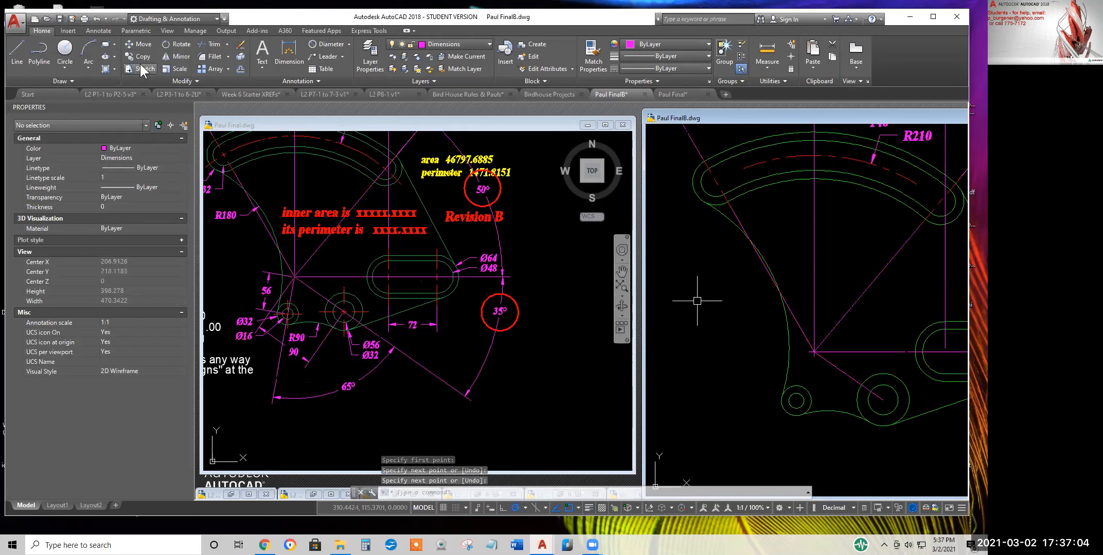
{"action": "left_click", "coordinate": [178, 69]}
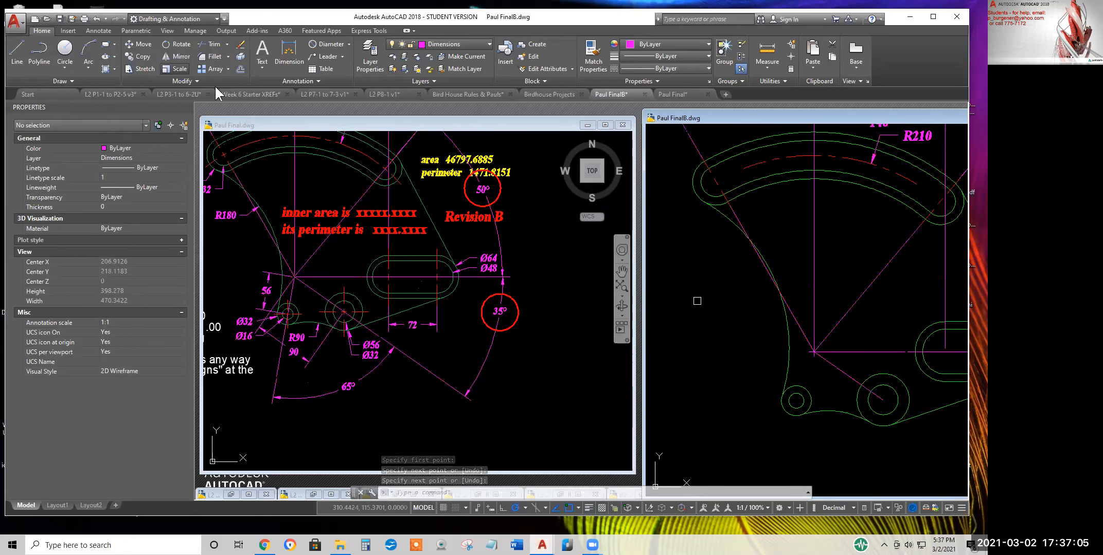
{"action": "left_click", "coordinate": [851, 374]}
{"action": "key", "text": "Return"}
{"action": "left_click", "coordinate": [813, 352]}
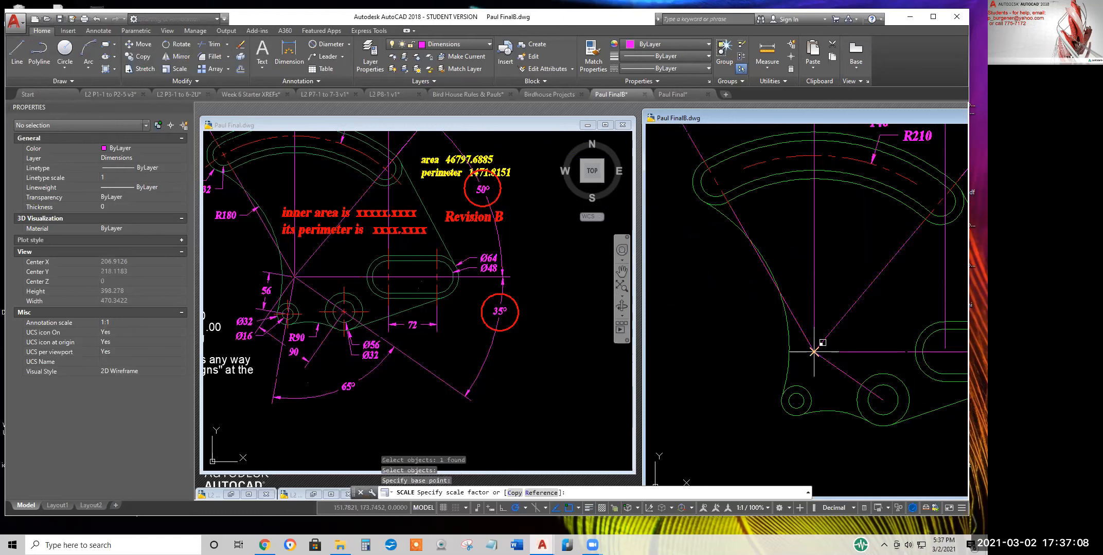
{"action": "type", "text": "4"}
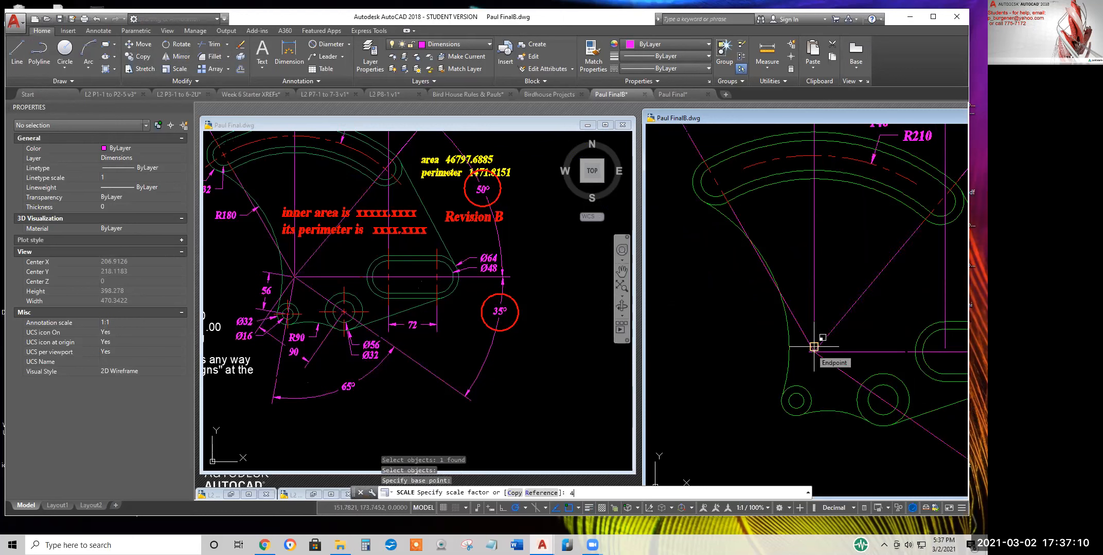
{"action": "key", "text": "Return"}
{"action": "scroll", "coordinate": [898, 381], "scroll_direction": "down", "scroll_amount": 6}
{"action": "scroll", "coordinate": [910, 370], "scroll_direction": "up", "scroll_amount": 4}
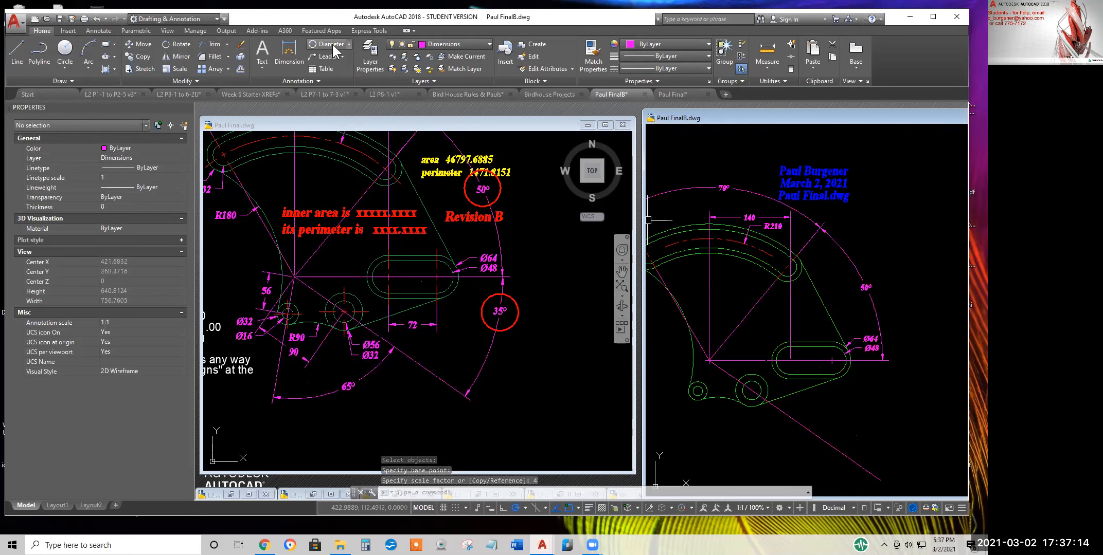
{"action": "left_click", "coordinate": [349, 44]}
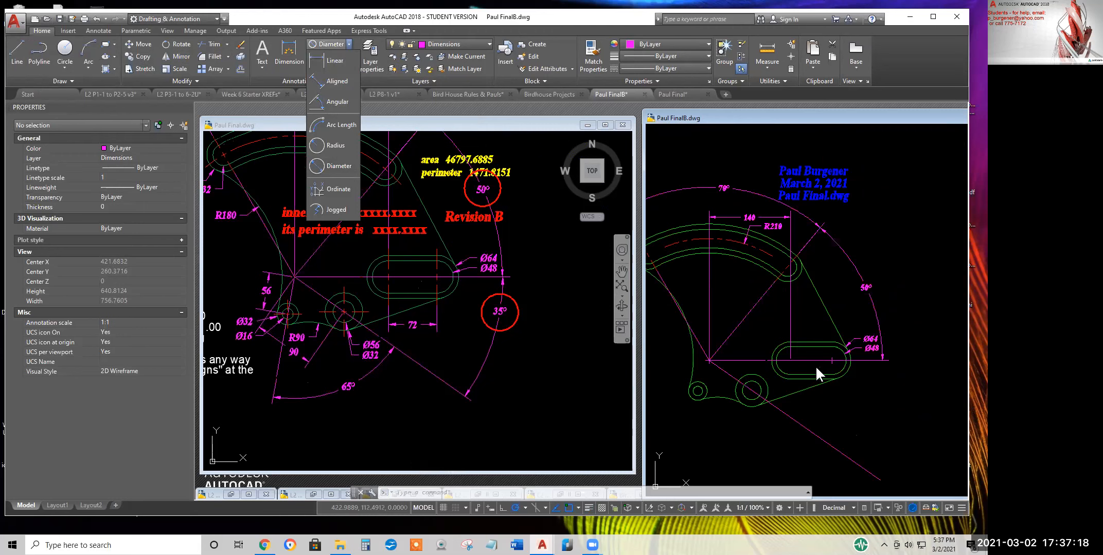
Add a 35° angular dimension between the horizontal and diagonal lines, placed on the outer arc
{"action": "left_click", "coordinate": [334, 103]}
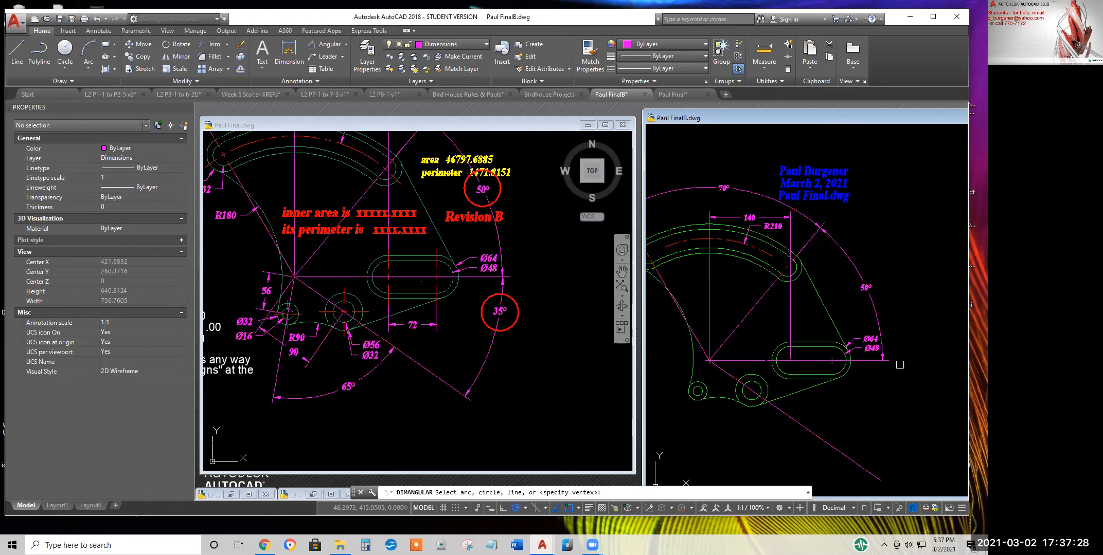
{"action": "left_click", "coordinate": [872, 361]}
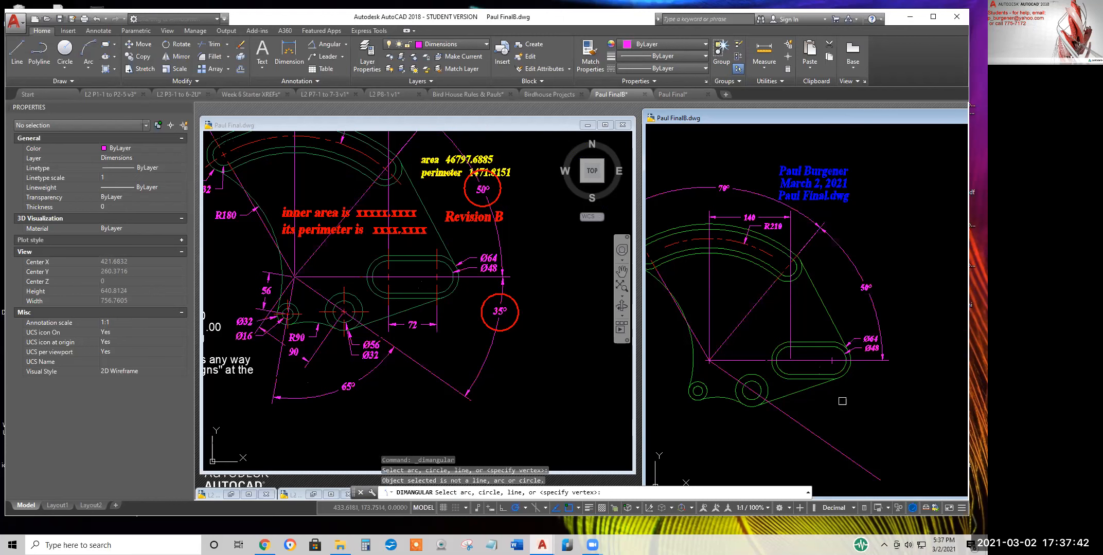
{"action": "left_click", "coordinate": [759, 360]}
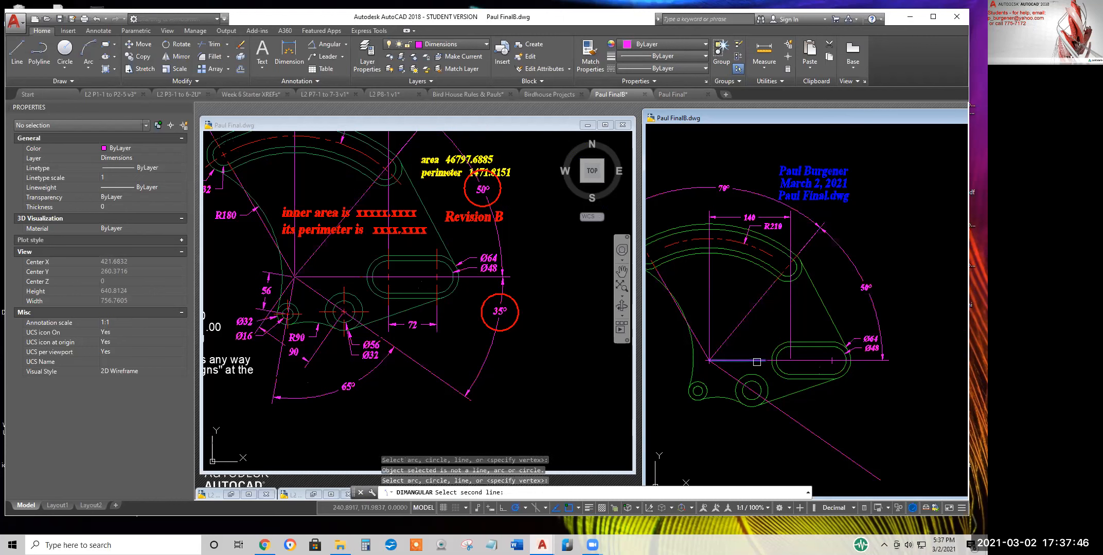
{"action": "left_click", "coordinate": [807, 428]}
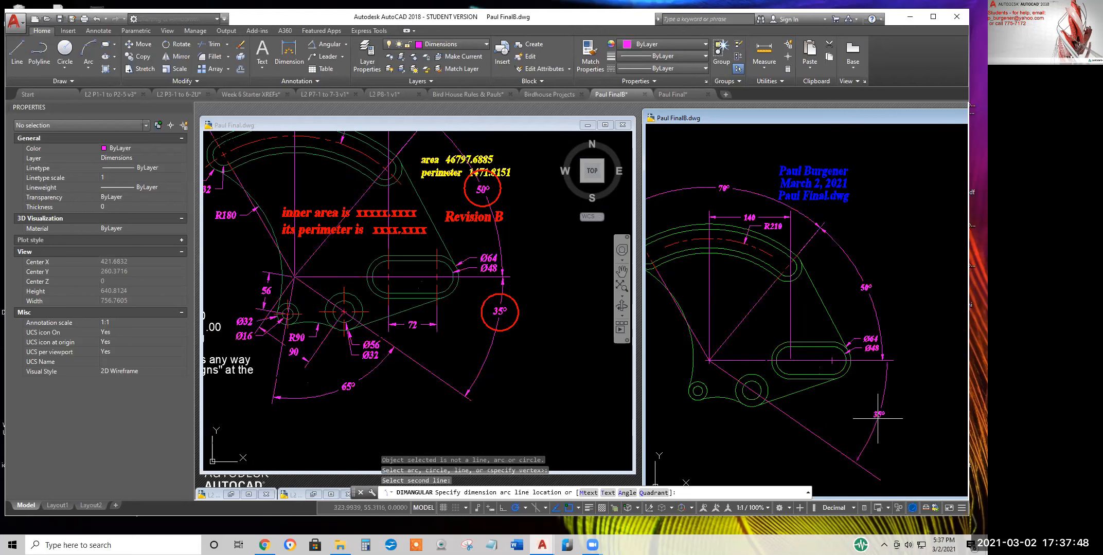
{"action": "left_click", "coordinate": [883, 363]}
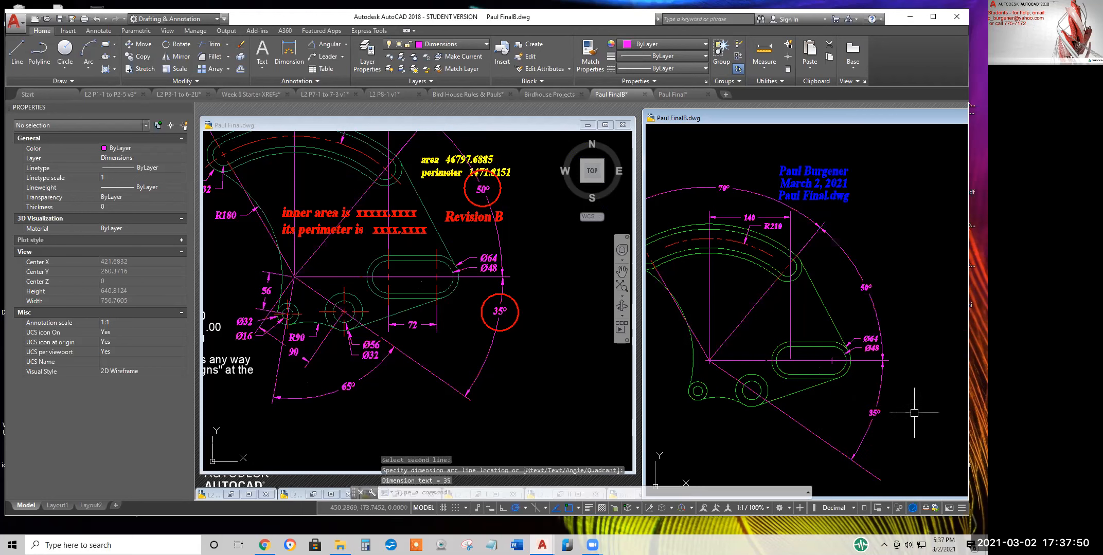
{"action": "scroll", "coordinate": [914, 413], "scroll_direction": "down", "scroll_amount": 4}
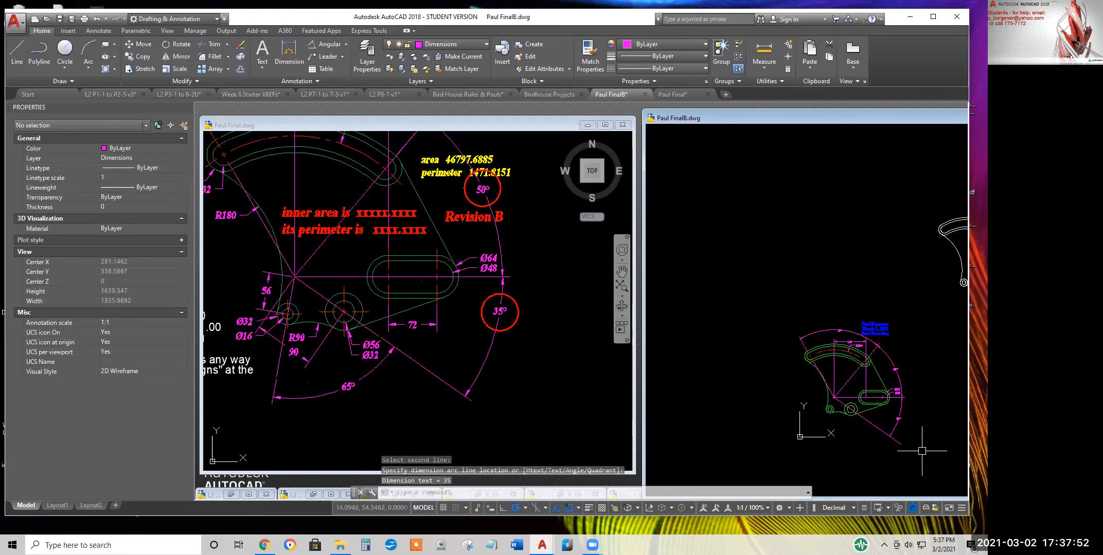
{"action": "scroll", "coordinate": [881, 430], "scroll_direction": "up", "scroll_amount": 10}
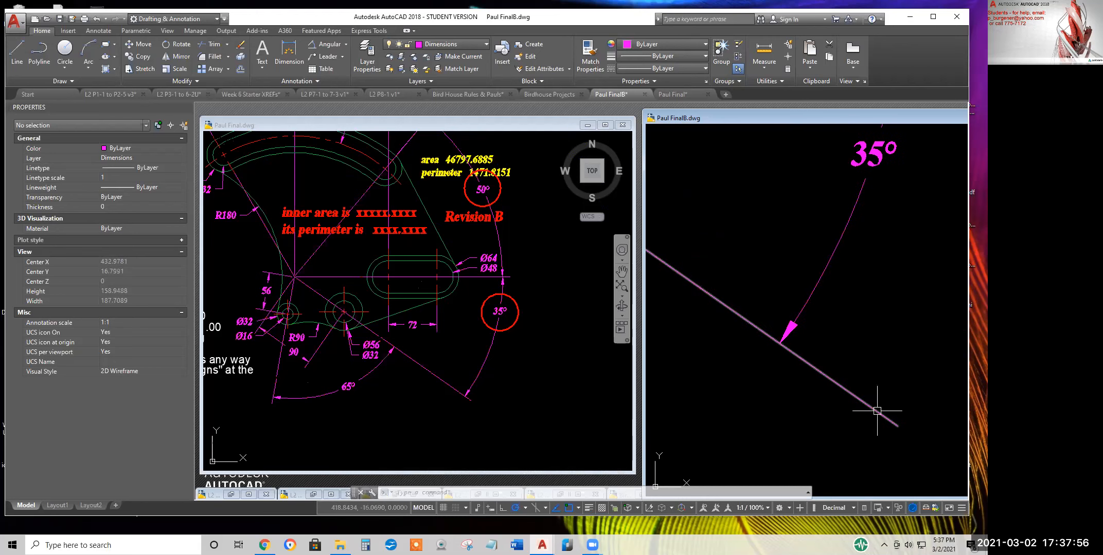
Try adjusting the 35° dimension's end and the diagonal line's endpoint, then cancel
{"action": "left_click", "coordinate": [896, 426]}
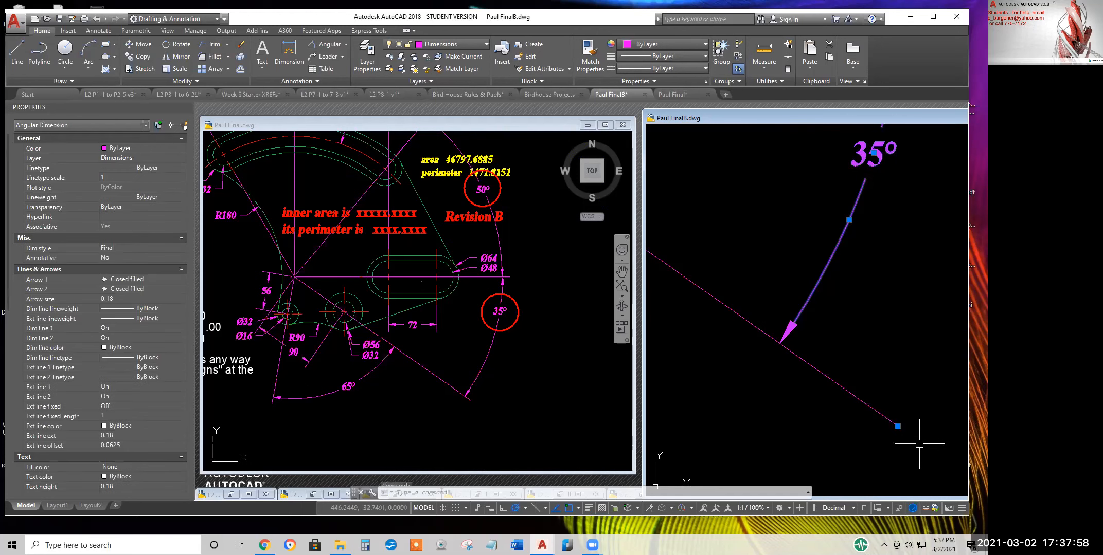
{"action": "left_click", "coordinate": [897, 426]}
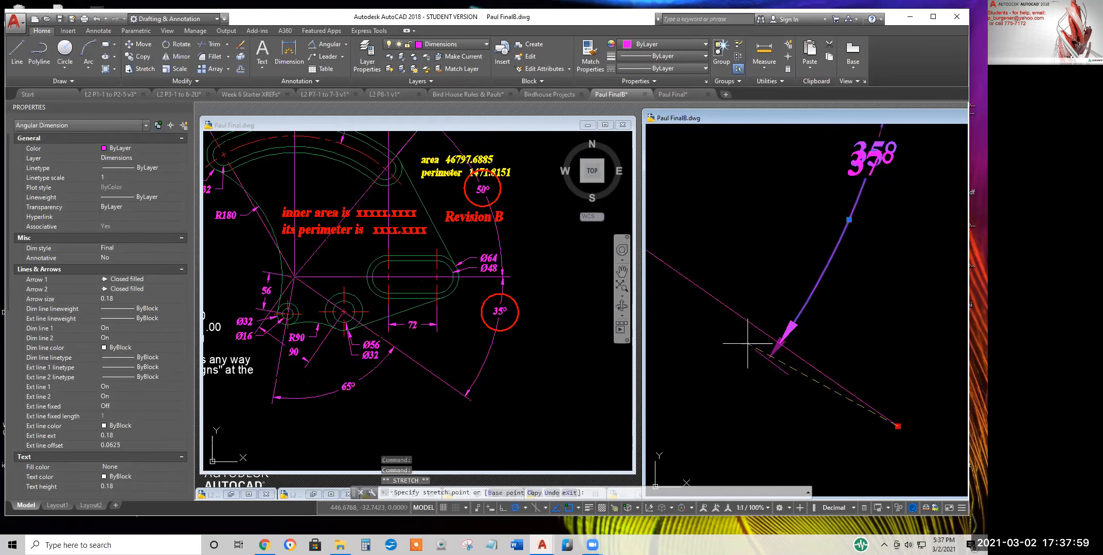
{"action": "left_click", "coordinate": [779, 343]}
{"action": "left_click", "coordinate": [896, 426]}
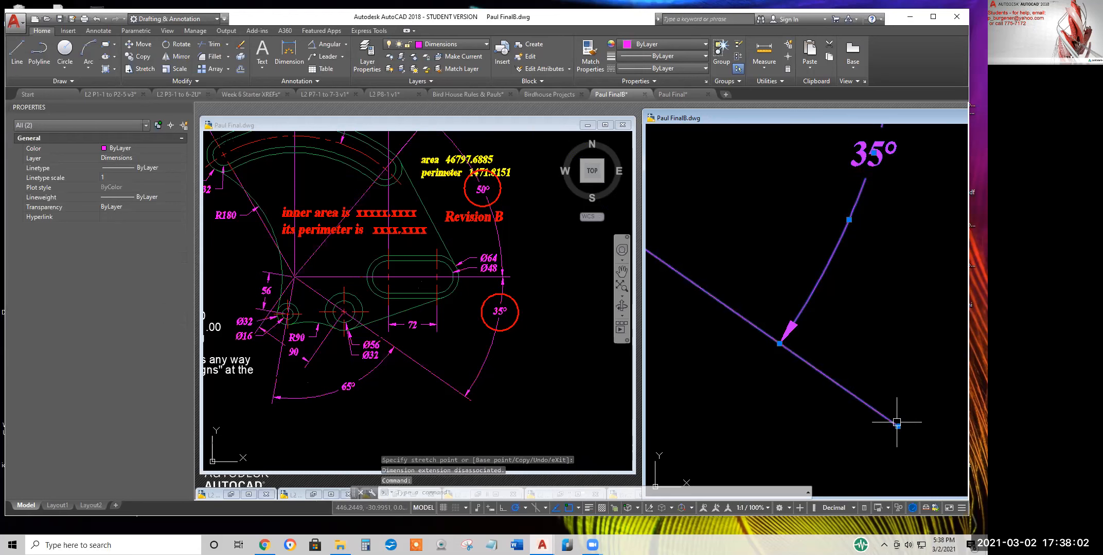
{"action": "left_click", "coordinate": [897, 427]}
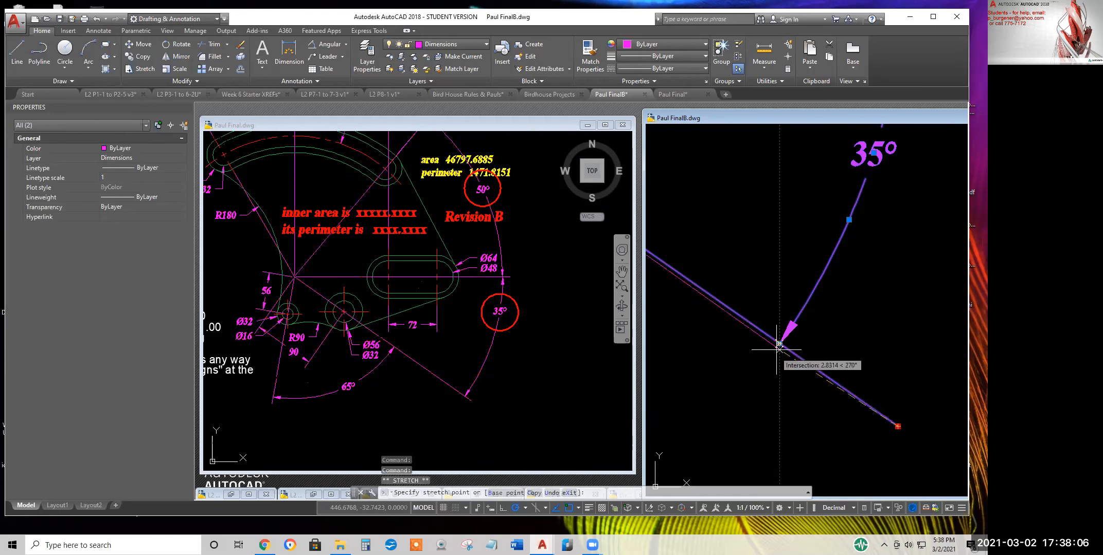
{"action": "key", "text": "Escape"}
{"action": "key", "text": "Escape"}
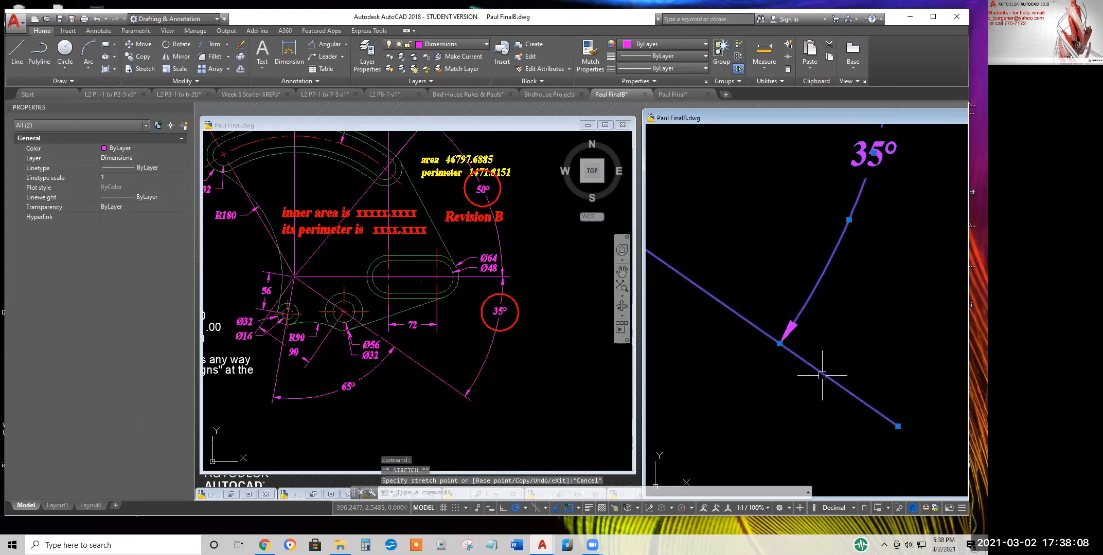
{"action": "left_click", "coordinate": [897, 426]}
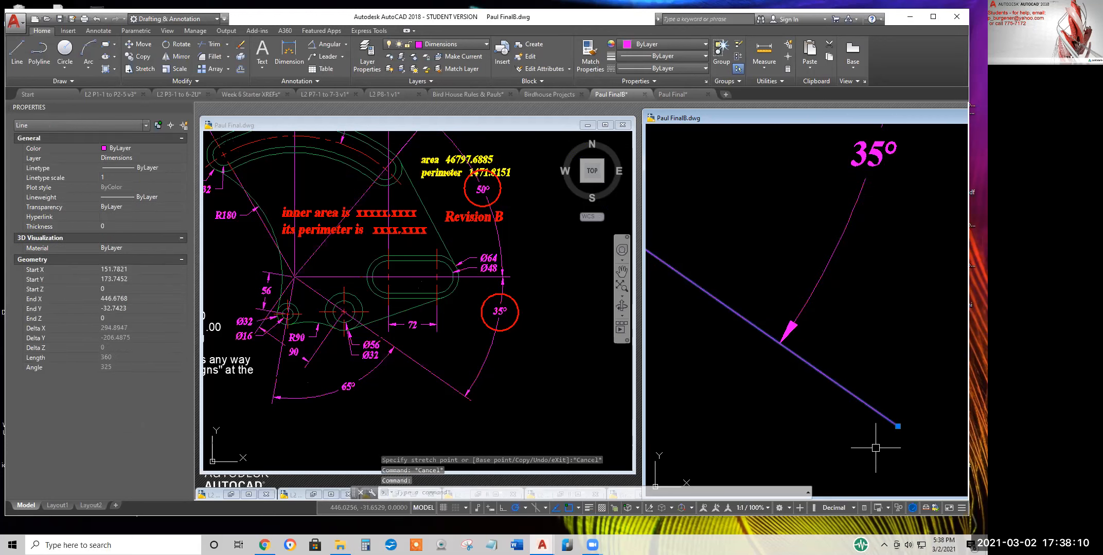
{"action": "key", "text": "Escape"}
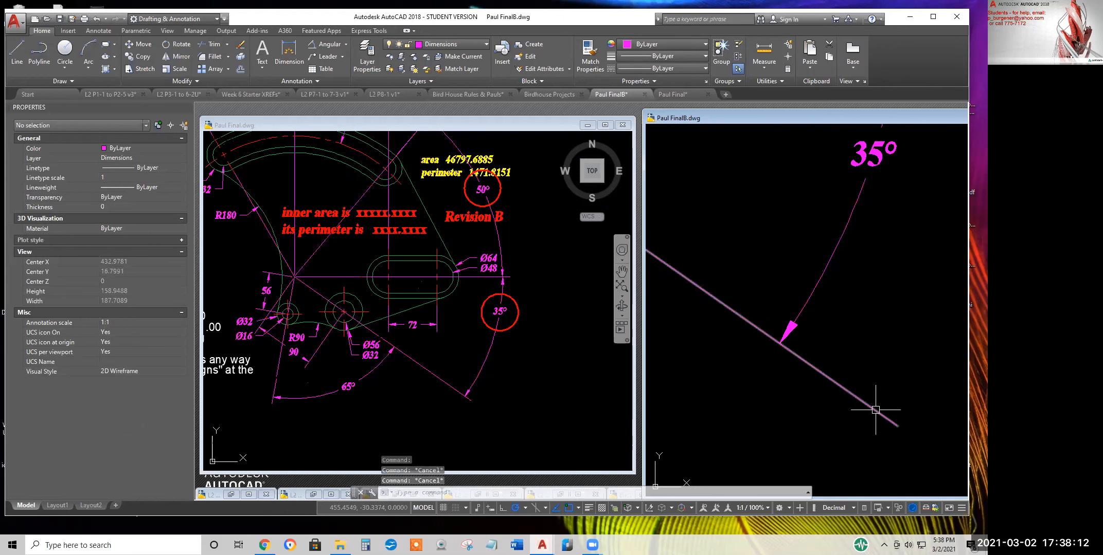
Stretch the purple line's end up to the 35° dimension's arrowhead
{"action": "left_click", "coordinate": [23, 47]}
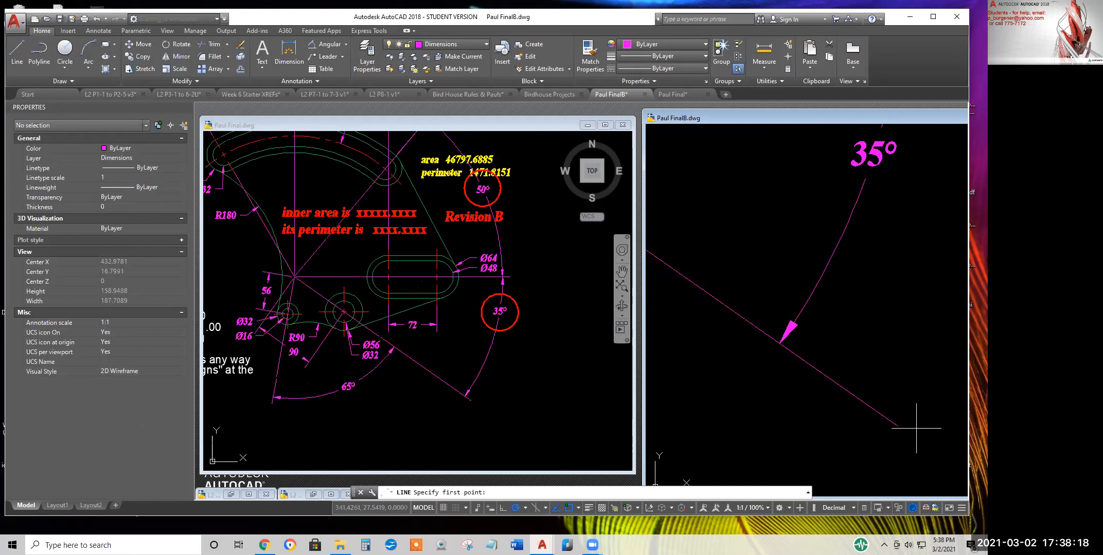
{"action": "key", "text": "Escape"}
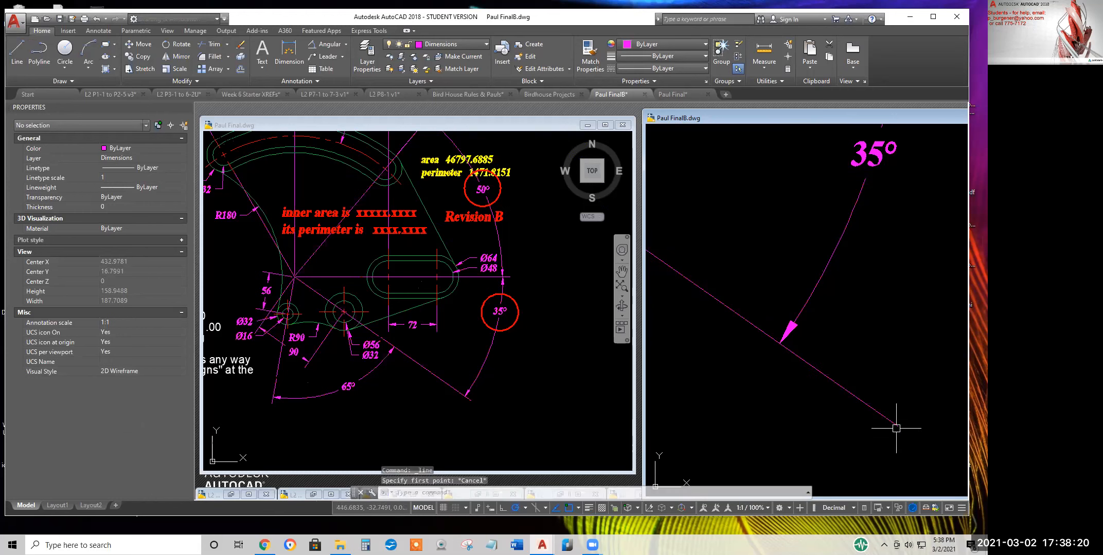
{"action": "left_click", "coordinate": [894, 426]}
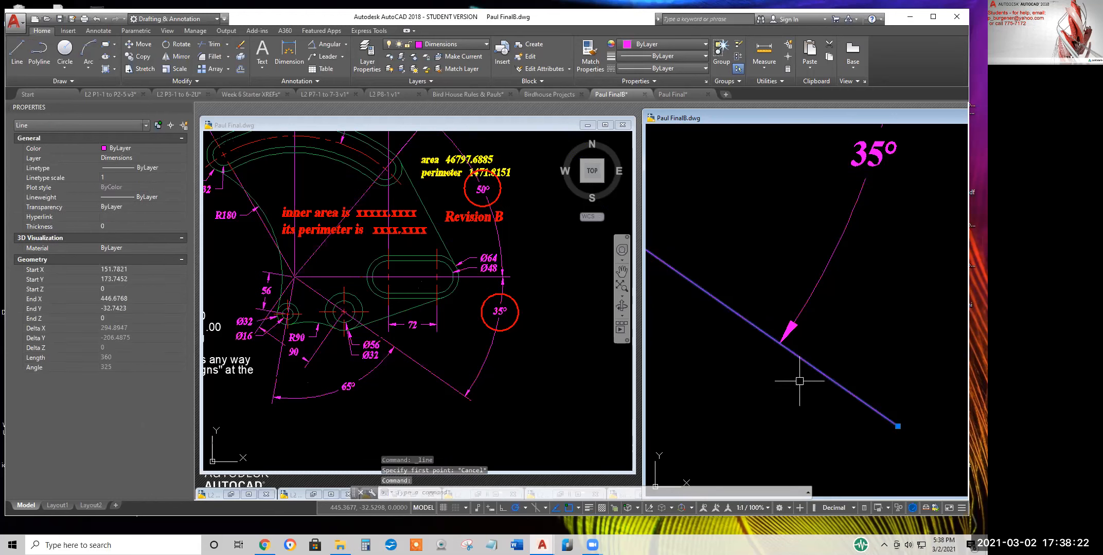
{"action": "left_click", "coordinate": [897, 427]}
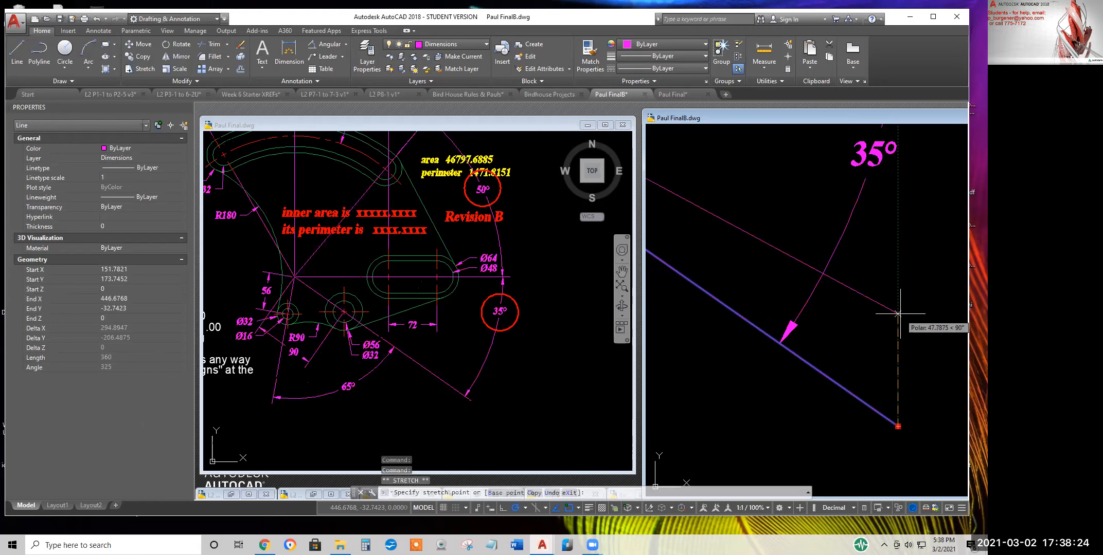
{"action": "left_click", "coordinate": [898, 314]}
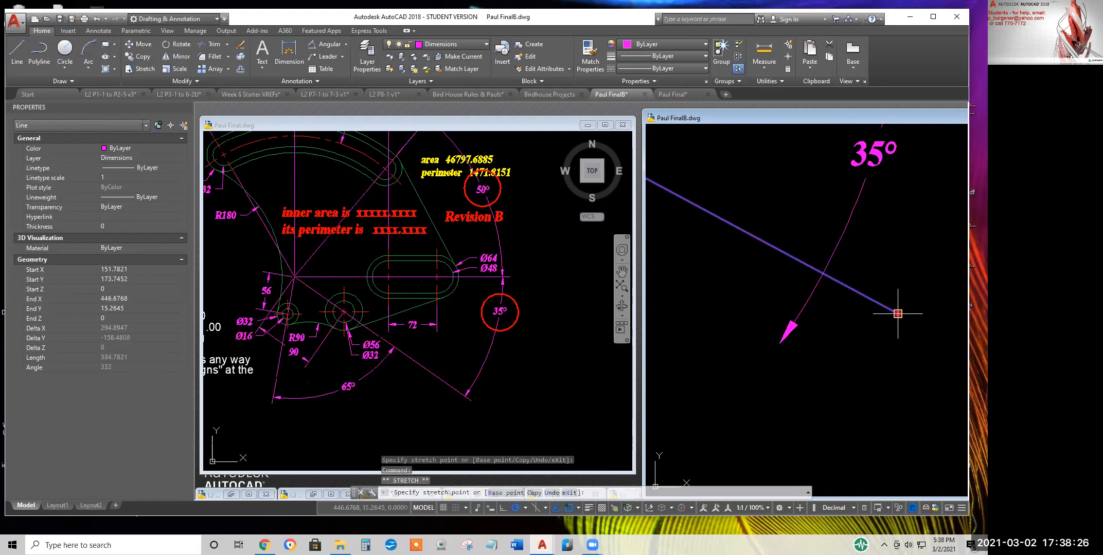
{"action": "key", "text": "Escape"}
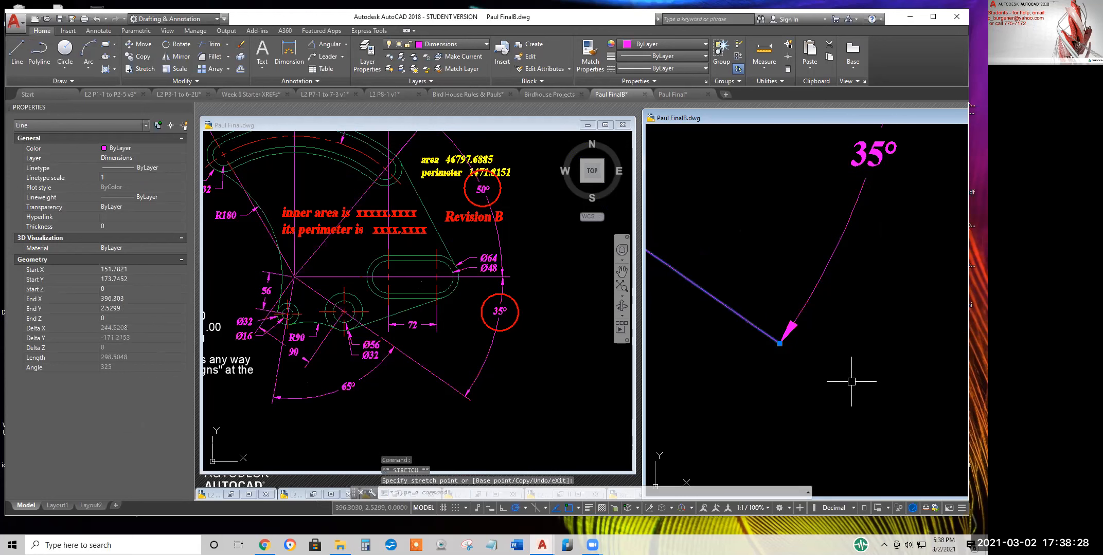
{"action": "key", "text": "Escape"}
Recheck the purple line's end grip, leaving it unchanged
{"action": "scroll", "coordinate": [856, 364], "scroll_direction": "down", "scroll_amount": 6}
{"action": "scroll", "coordinate": [869, 278], "scroll_direction": "up", "scroll_amount": 5}
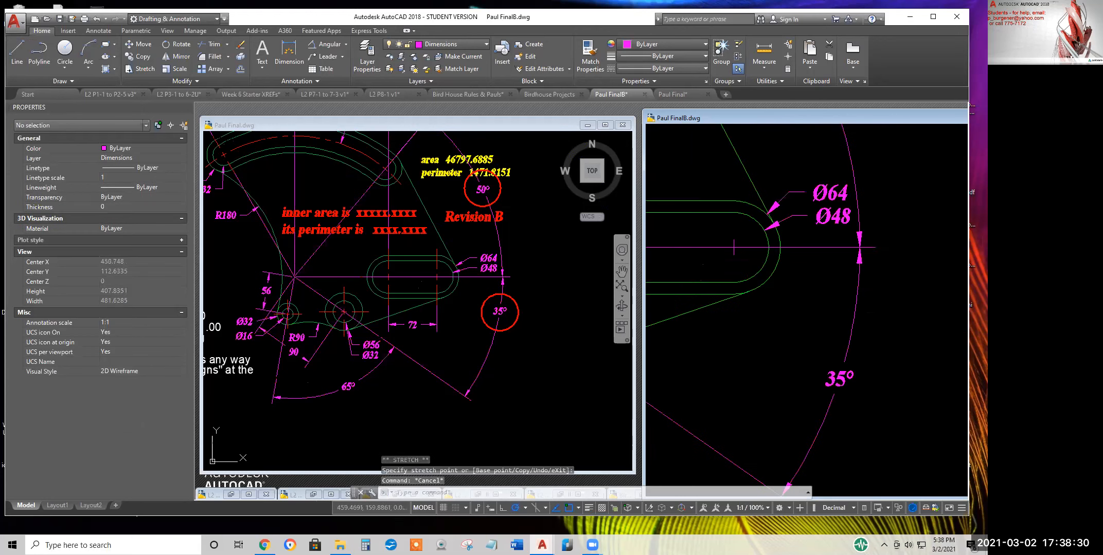
{"action": "scroll", "coordinate": [862, 237], "scroll_direction": "down", "scroll_amount": 4}
{"action": "left_click", "coordinate": [792, 405]}
{"action": "scroll", "coordinate": [818, 434], "scroll_direction": "up", "scroll_amount": 3}
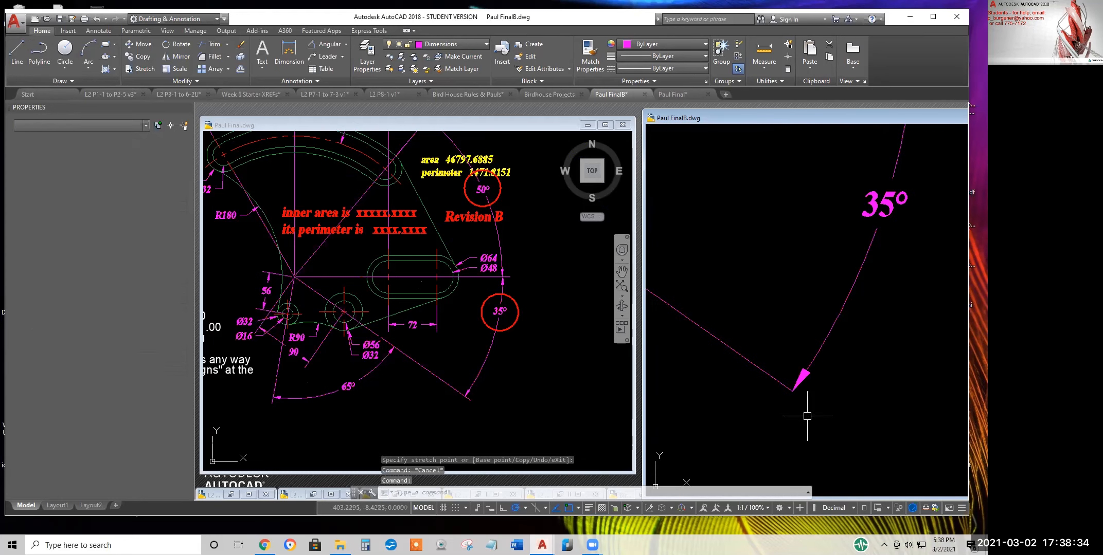
{"action": "left_click", "coordinate": [792, 392]}
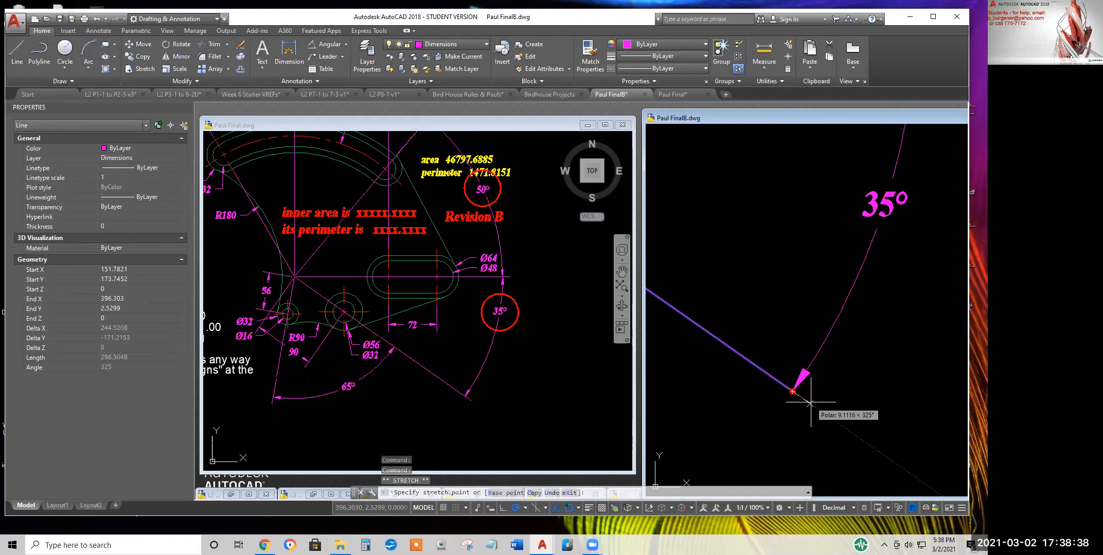
{"action": "key", "text": "Escape"}
{"action": "key", "text": "Escape"}
{"action": "scroll", "coordinate": [929, 367], "scroll_direction": "down", "scroll_amount": 5}
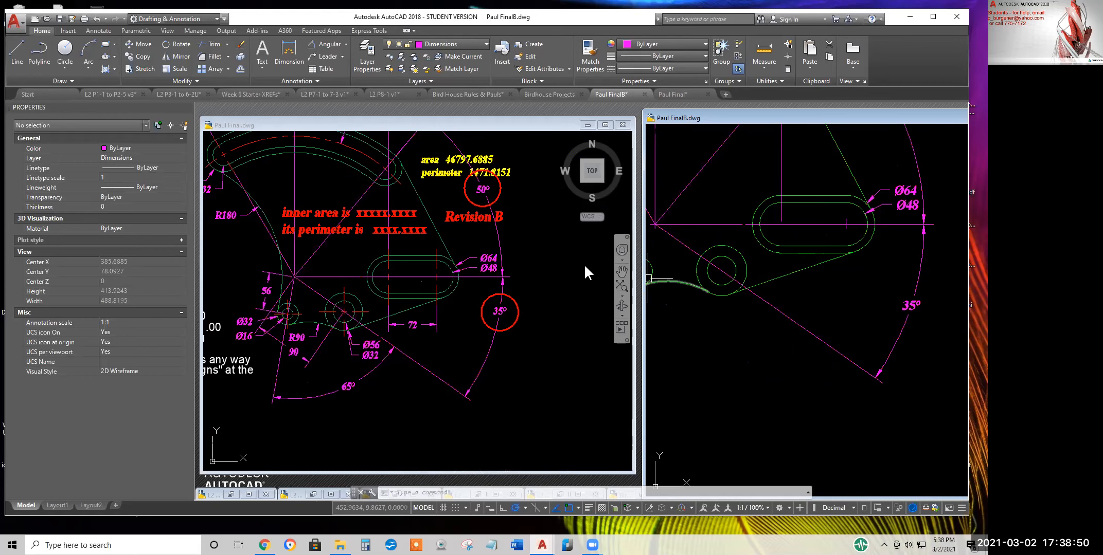
{"action": "left_click", "coordinate": [345, 45]}
Dimension the larger lower hole's outer circle as Ø56 and inner circle as Ø32
{"action": "left_click", "coordinate": [329, 167]}
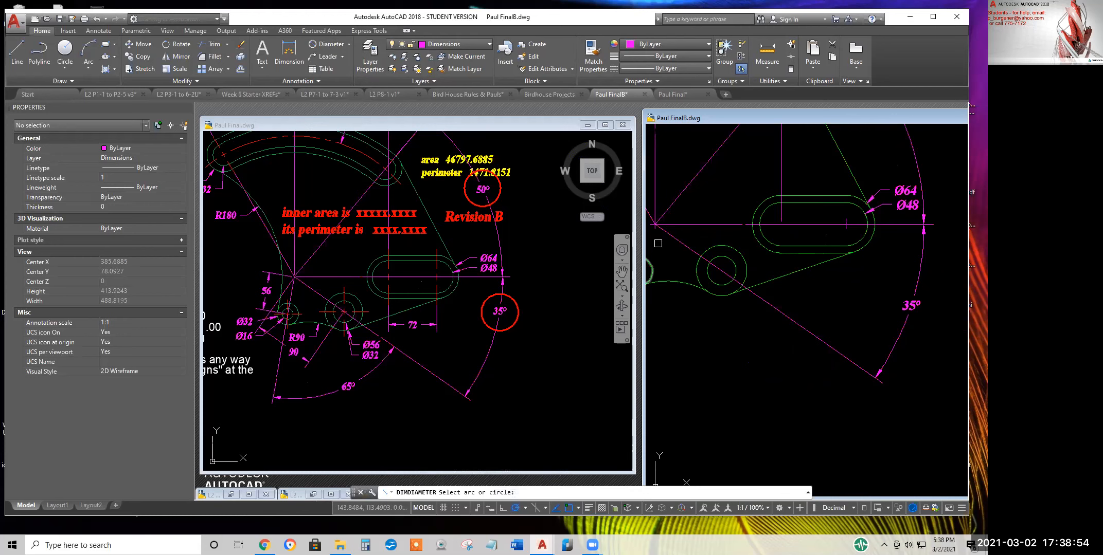
{"action": "scroll", "coordinate": [715, 286], "scroll_direction": "up", "scroll_amount": 6}
{"action": "left_click", "coordinate": [755, 315]}
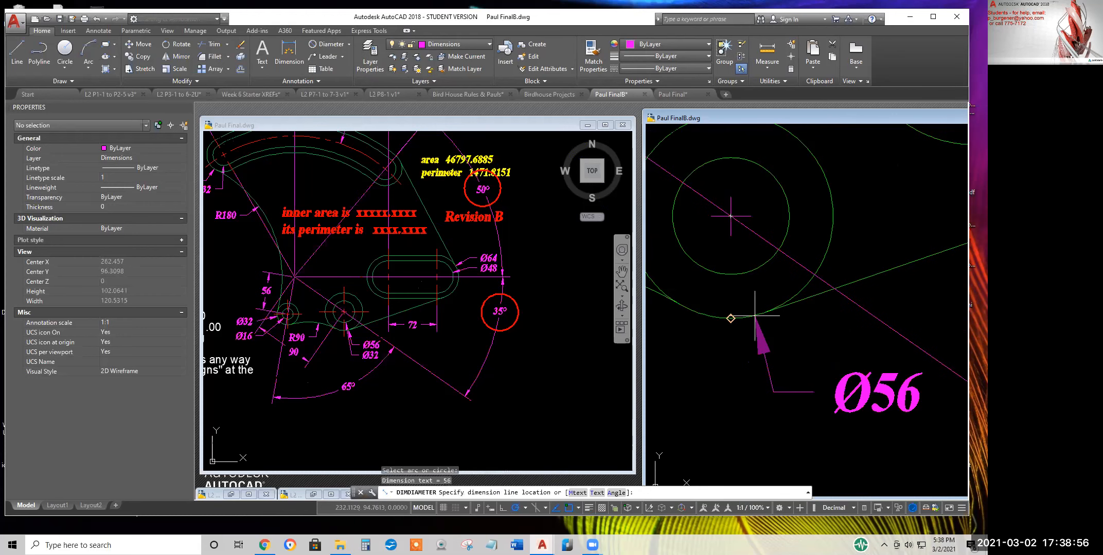
{"action": "left_click", "coordinate": [772, 342]}
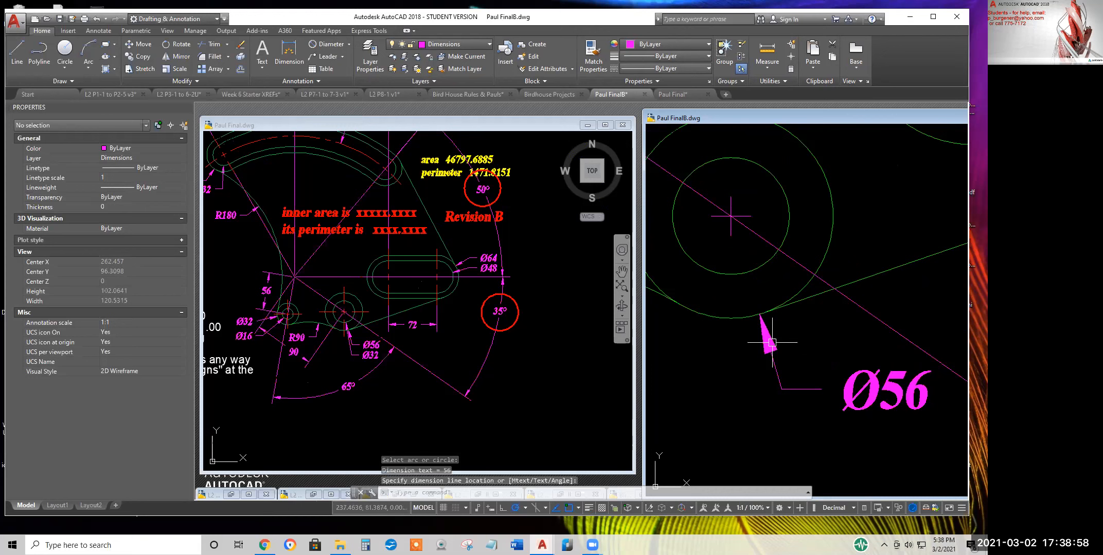
{"action": "right_click", "coordinate": [765, 289]}
{"action": "left_click", "coordinate": [786, 295]}
{"action": "left_click", "coordinate": [730, 274]}
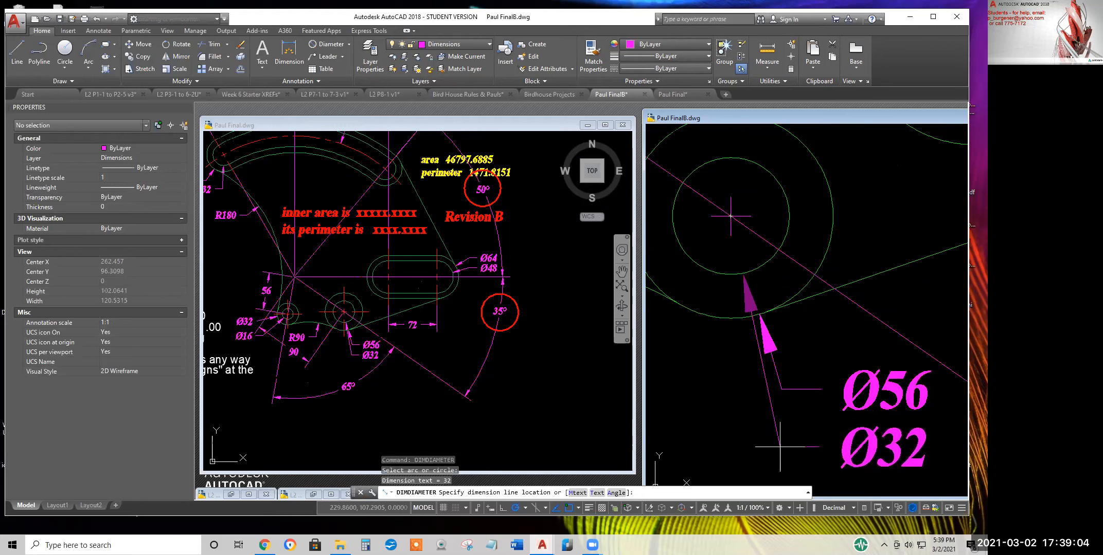
{"action": "left_click", "coordinate": [778, 447]}
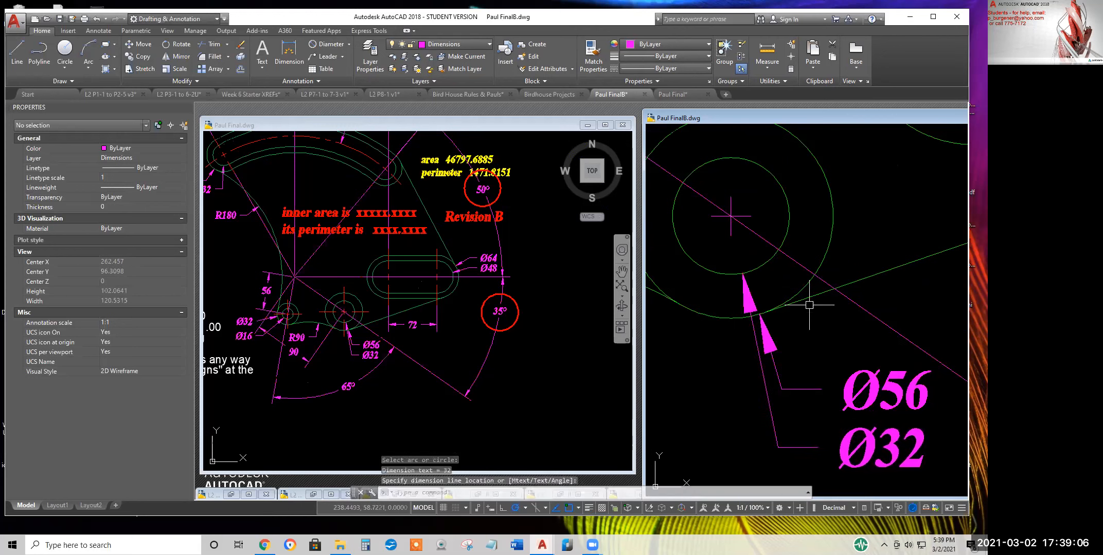
Zoom out and switch to the Paul Final reference drawing
{"action": "scroll", "coordinate": [808, 299], "scroll_direction": "down", "scroll_amount": 5}
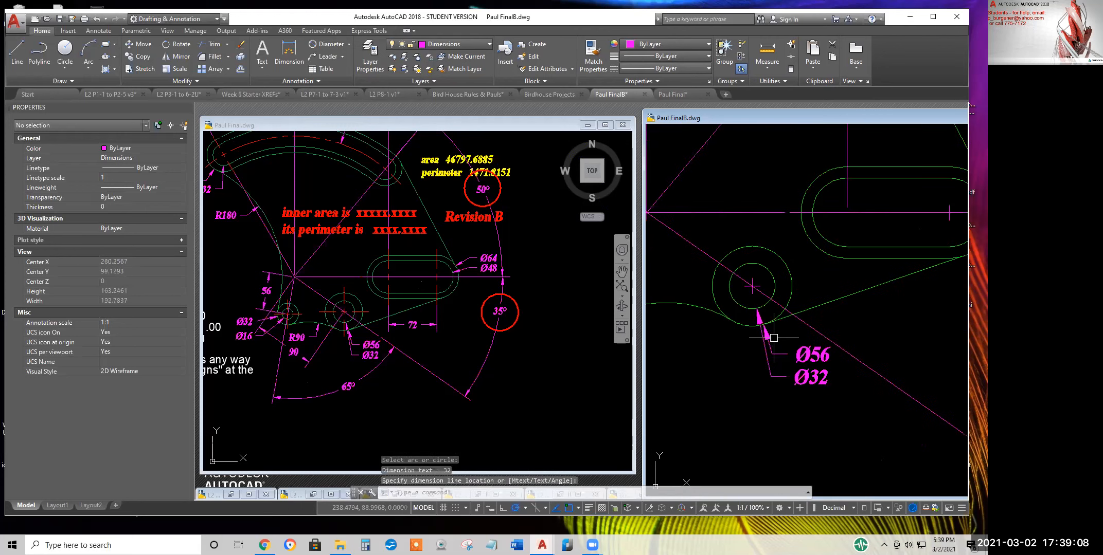
{"action": "scroll", "coordinate": [823, 303], "scroll_direction": "down", "scroll_amount": 4}
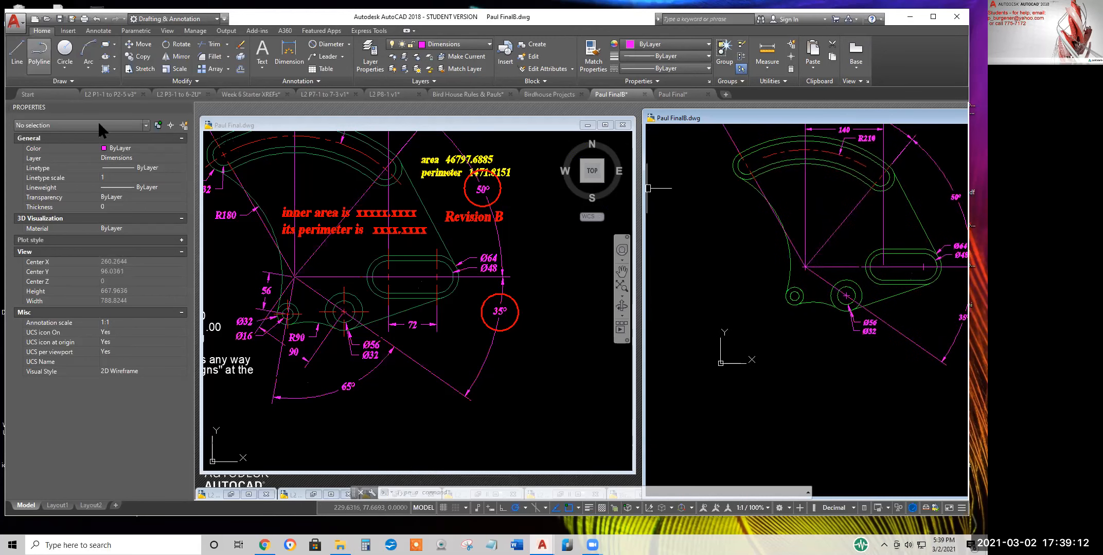
{"action": "left_click", "coordinate": [274, 399]}
Pan the Paul Final reference to view the whole part, then return to Paul FinalB
{"action": "scroll", "coordinate": [267, 380], "scroll_direction": "up", "scroll_amount": 8}
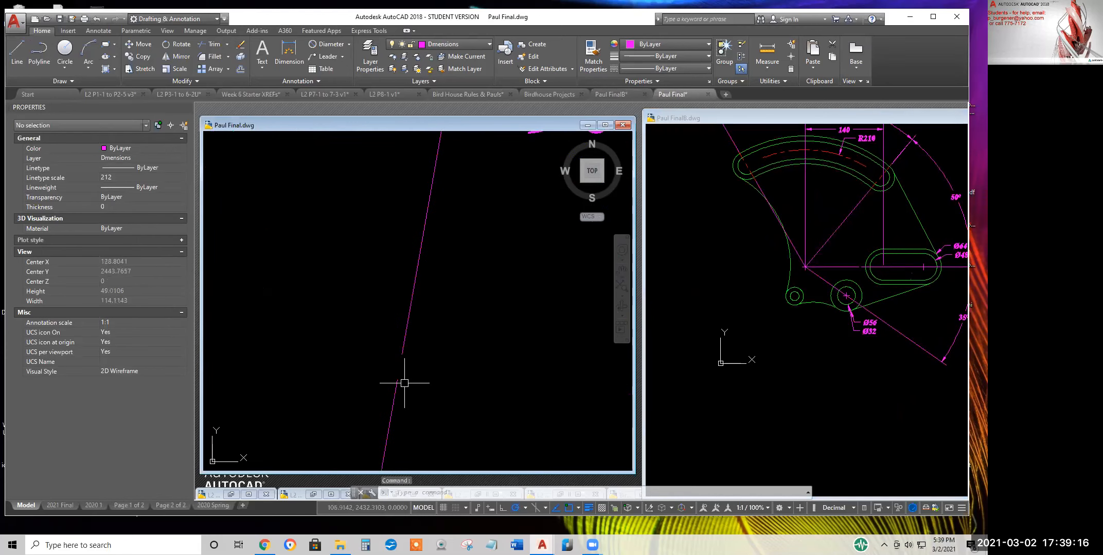
{"action": "scroll", "coordinate": [412, 369], "scroll_direction": "down", "scroll_amount": 10}
{"action": "middle_click_drag", "start_coordinate": [489, 360], "coordinate": [383, 382]}
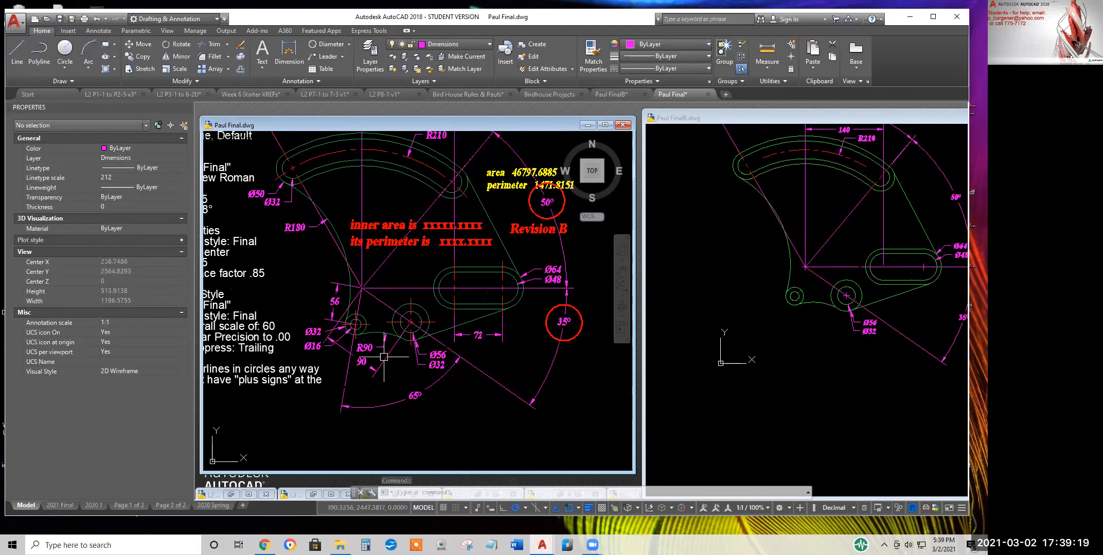
{"action": "left_click", "coordinate": [17, 51]}
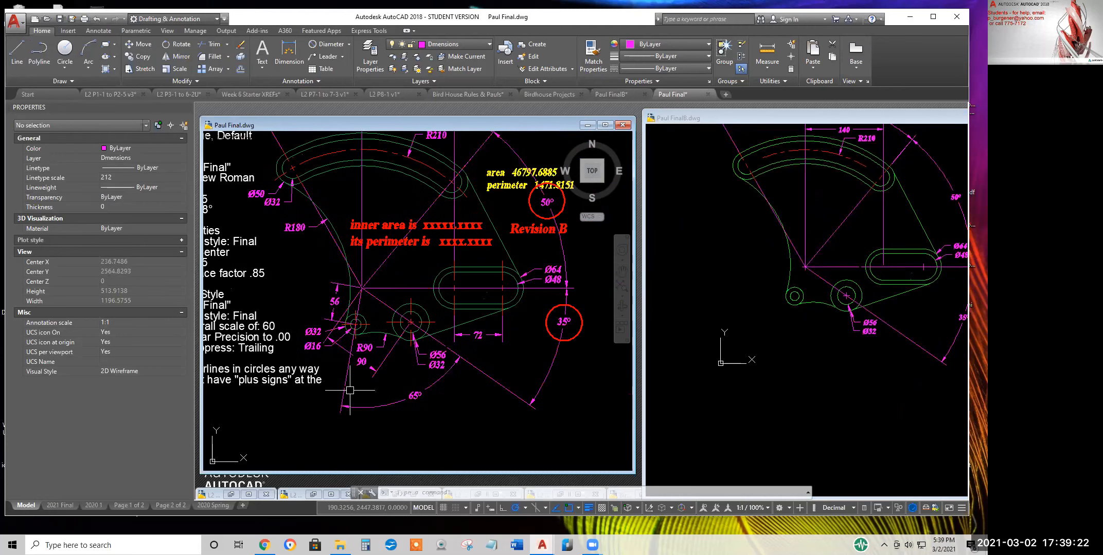
{"action": "left_click", "coordinate": [18, 47]}
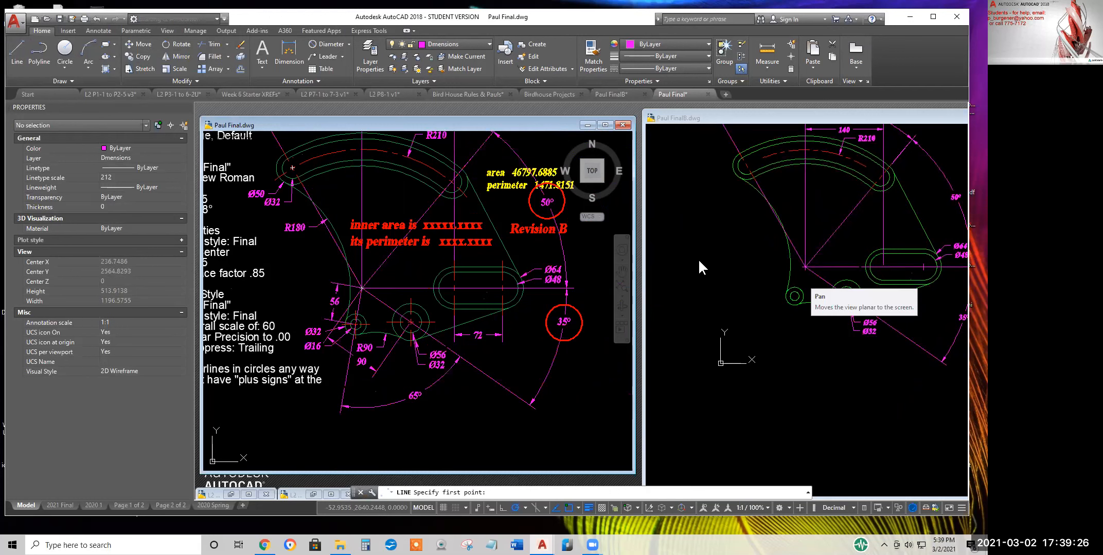
{"action": "left_click", "coordinate": [698, 258]}
Draw a magenta line from the construction-line intersection to below the lower holes
{"action": "left_click", "coordinate": [21, 46]}
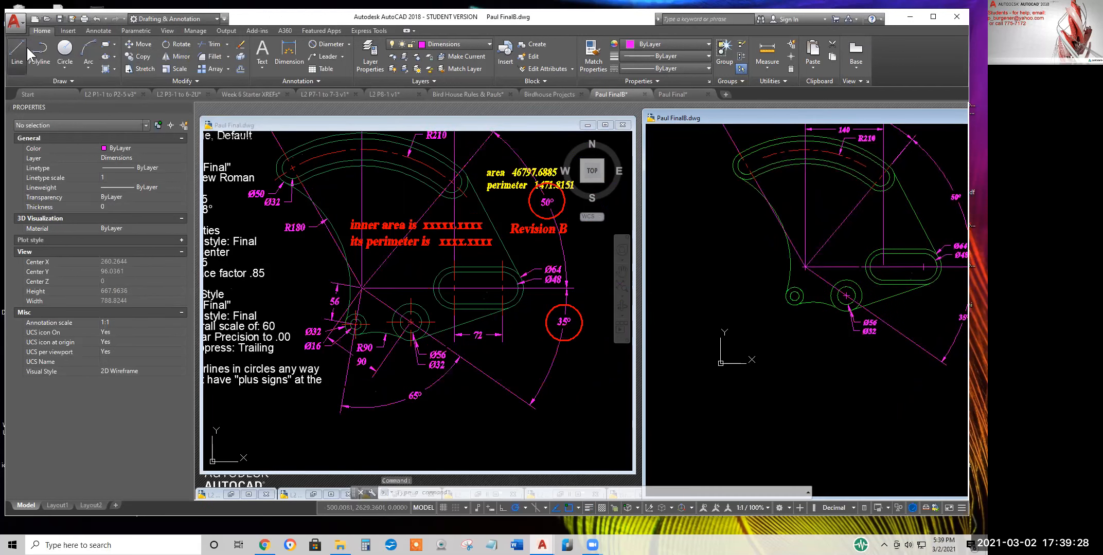
{"action": "scroll", "coordinate": [805, 267], "scroll_direction": "up", "scroll_amount": 5}
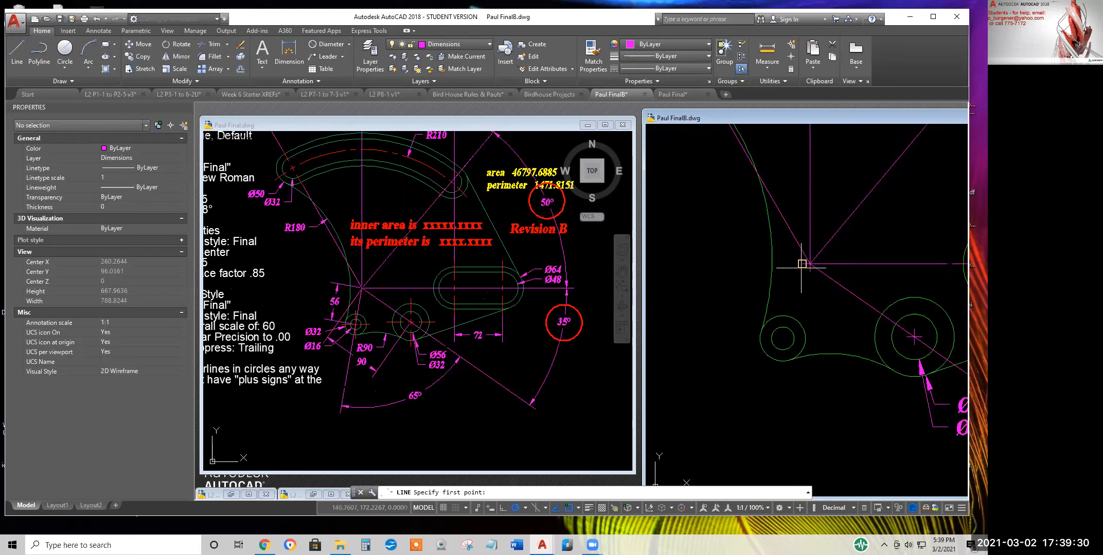
{"action": "left_click", "coordinate": [813, 262]}
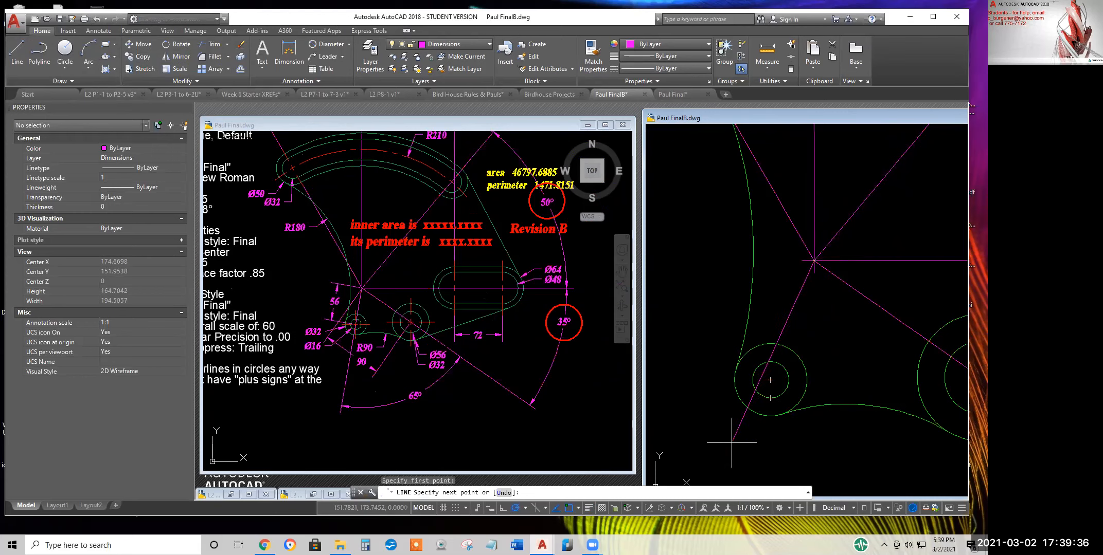
{"action": "mouse_move", "coordinate": [739, 464]}
{"action": "middle_mouse_down"}
{"action": "mouse_move", "coordinate": [761, 330]}
{"action": "mouse_move", "coordinate": [754, 336]}
{"action": "middle_mouse_up"}
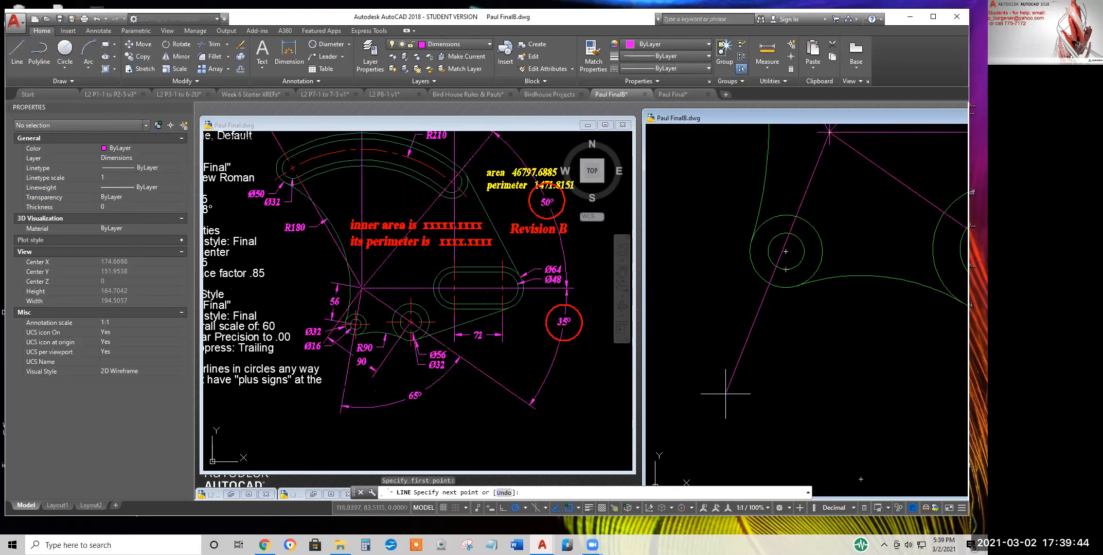
{"action": "scroll", "coordinate": [719, 428], "scroll_direction": "down", "scroll_amount": 4}
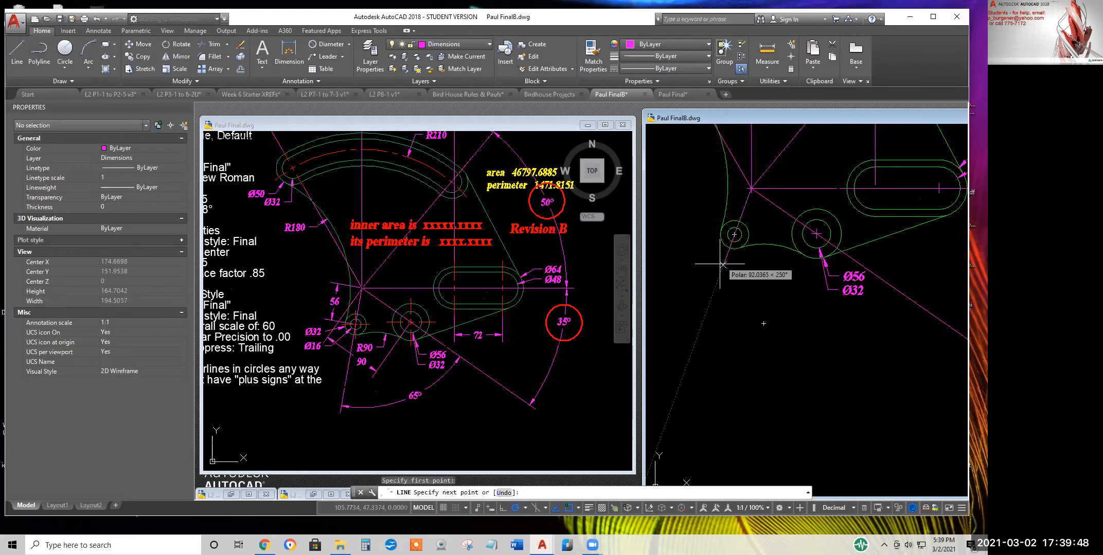
{"action": "left_click", "coordinate": [706, 313]}
{"action": "key", "text": "Escape"}
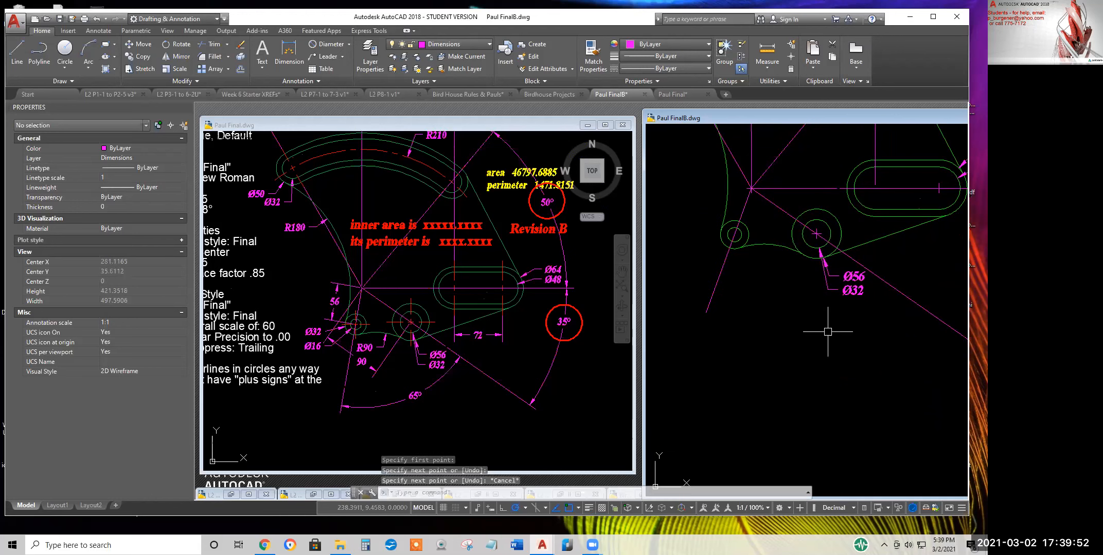
Place a 75° angular dimension between the two lines near the lower holes
{"action": "left_click", "coordinate": [349, 44]}
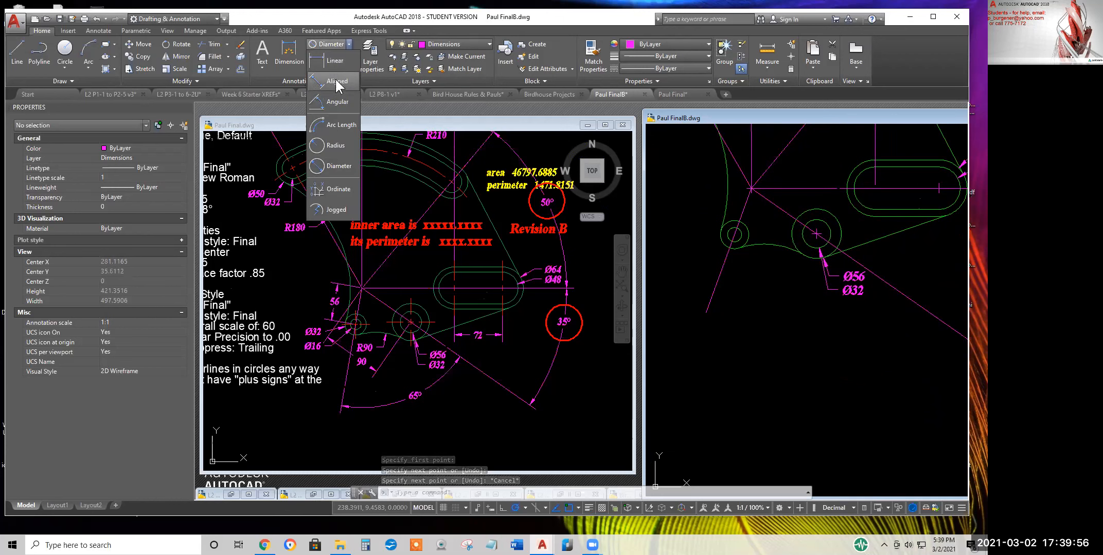
{"action": "left_click", "coordinate": [335, 81]}
{"action": "left_click", "coordinate": [346, 44]}
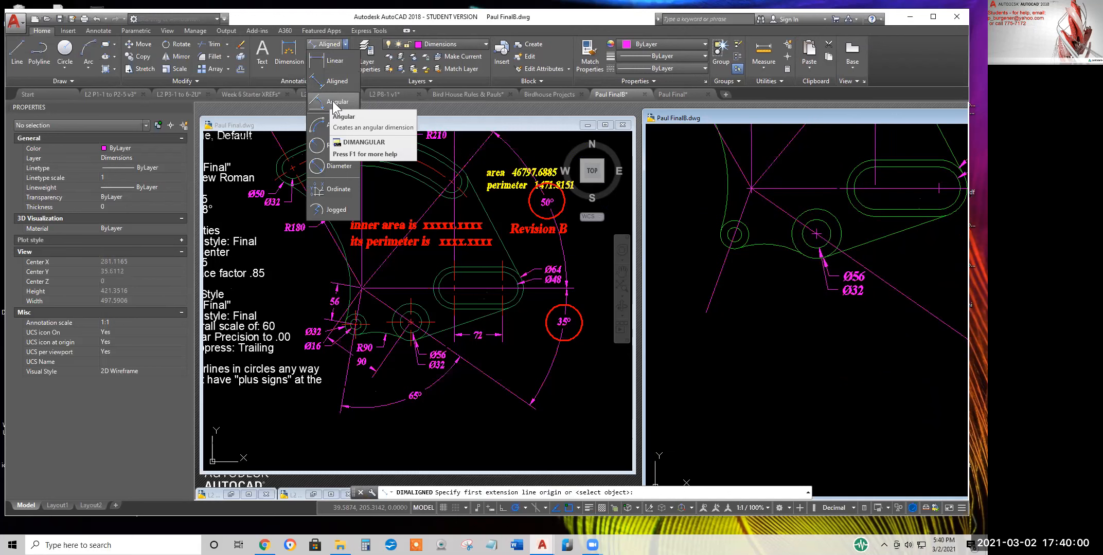
{"action": "left_click", "coordinate": [334, 102]}
{"action": "left_click", "coordinate": [911, 301]}
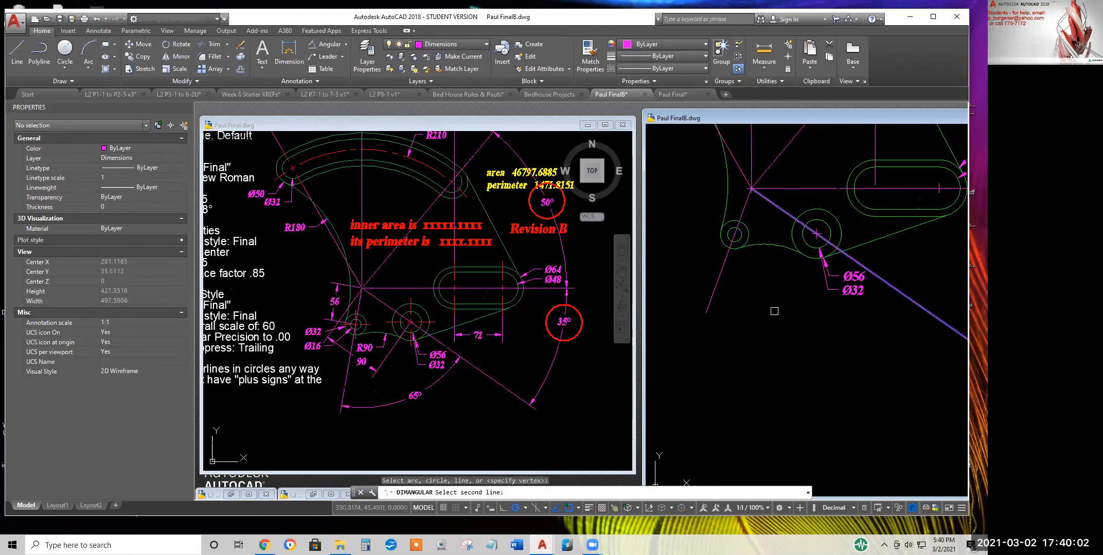
{"action": "left_click", "coordinate": [715, 297]}
{"action": "scroll", "coordinate": [802, 339], "scroll_direction": "down", "scroll_amount": 5}
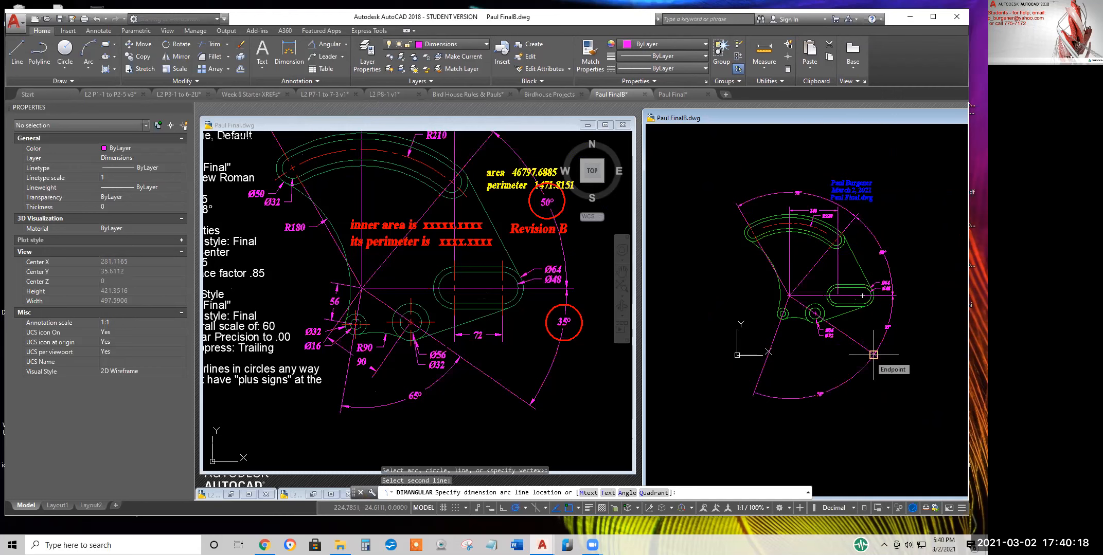
{"action": "scroll", "coordinate": [849, 335], "scroll_direction": "up", "scroll_amount": 4}
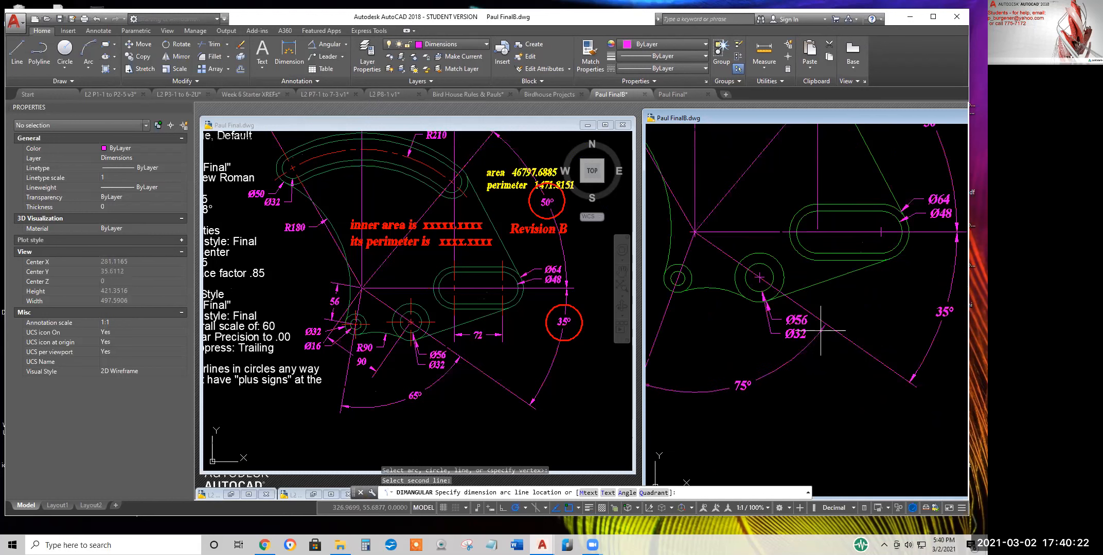
{"action": "left_click", "coordinate": [823, 335]}
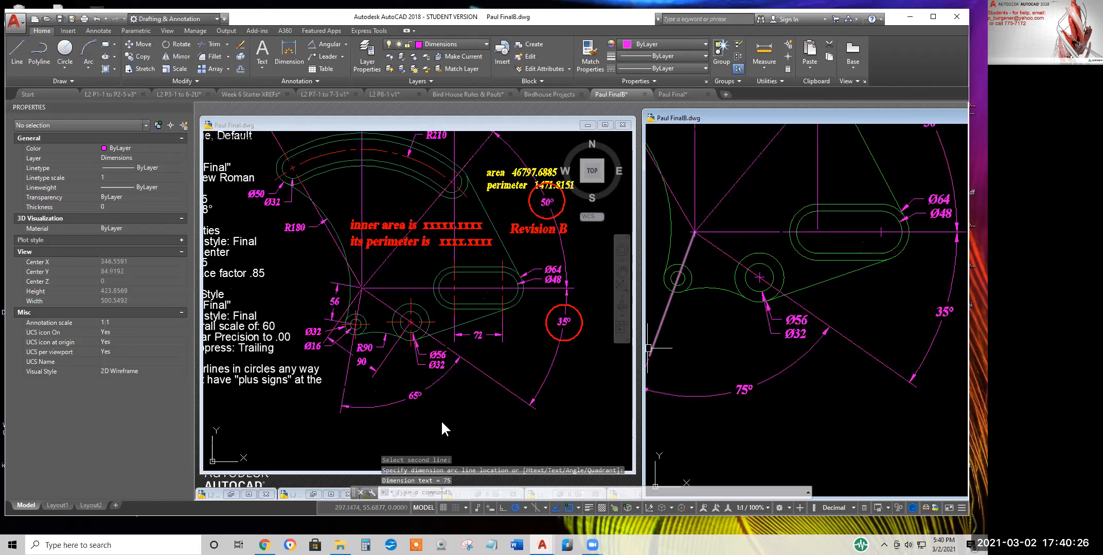
{"action": "scroll", "coordinate": [648, 349], "scroll_direction": "down", "scroll_amount": 3}
{"action": "scroll", "coordinate": [756, 375], "scroll_direction": "down", "scroll_amount": 1}
{"action": "scroll", "coordinate": [783, 380], "scroll_direction": "up", "scroll_amount": 4}
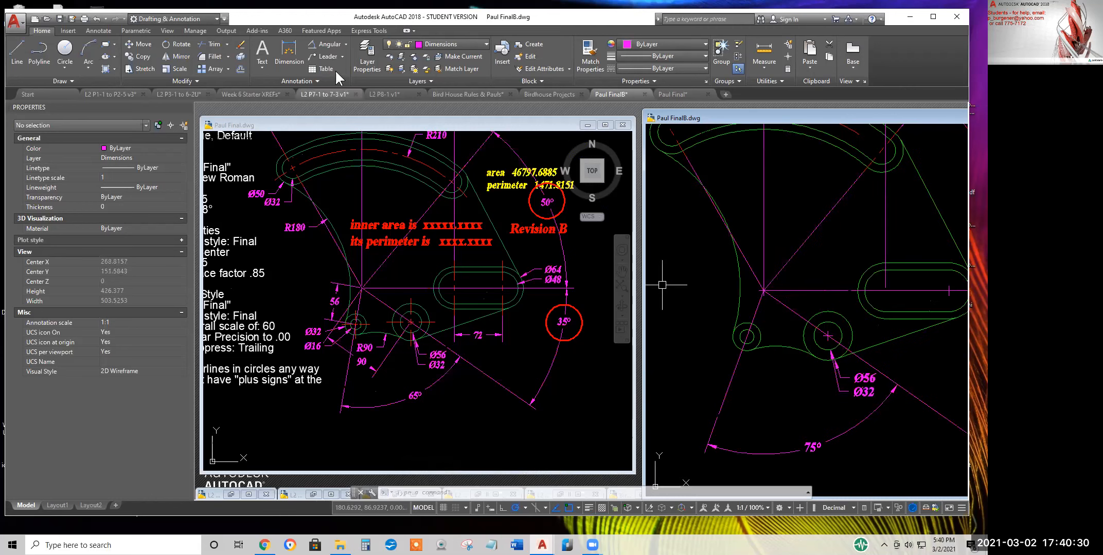
{"action": "left_click", "coordinate": [345, 44]}
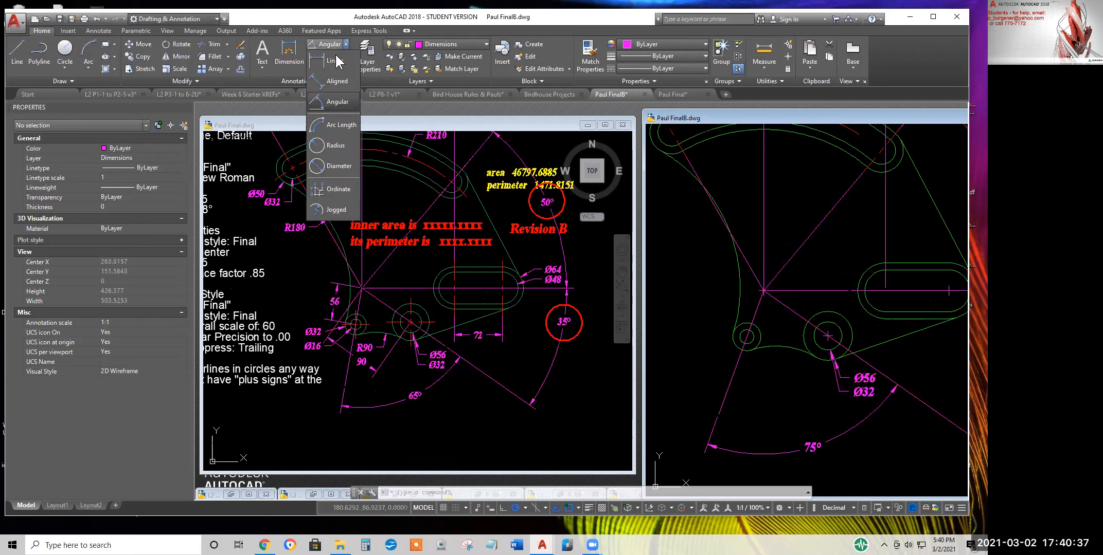
Dimension the outer arc as R90 and the small hole's outer circle as Ø32
{"action": "left_click", "coordinate": [332, 145]}
{"action": "left_click", "coordinate": [792, 350]}
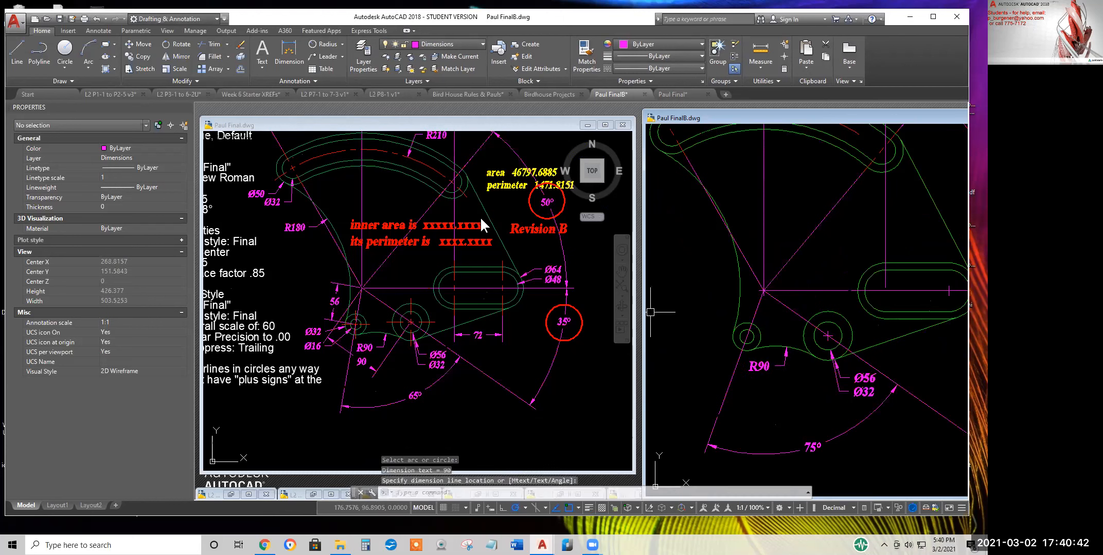
{"action": "left_click", "coordinate": [342, 45]}
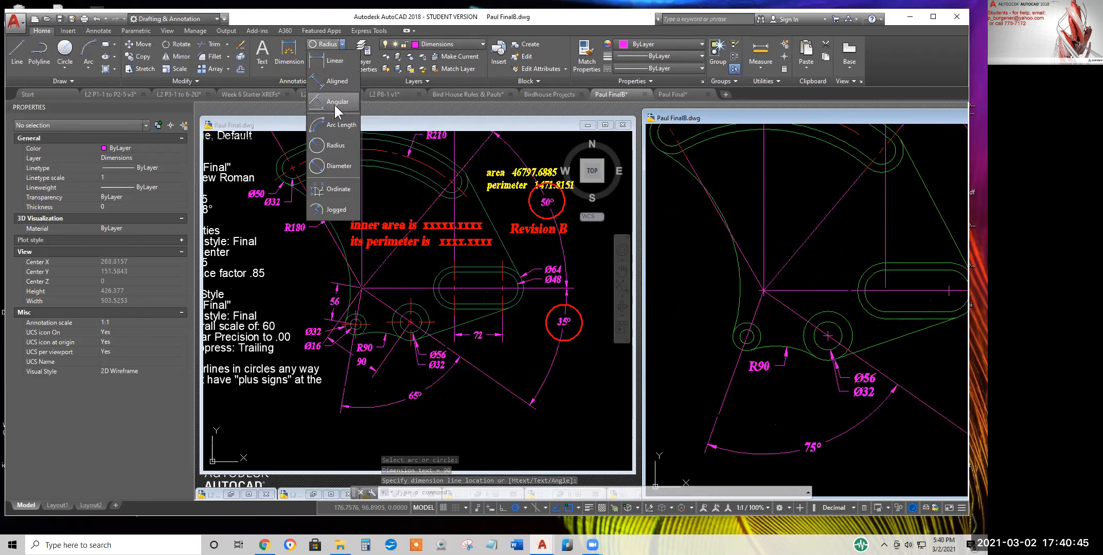
{"action": "left_click", "coordinate": [331, 166]}
{"action": "scroll", "coordinate": [780, 390], "scroll_direction": "up", "scroll_amount": 4}
{"action": "middle_click_drag", "start_coordinate": [657, 252], "coordinate": [781, 283]}
{"action": "left_click", "coordinate": [780, 283]}
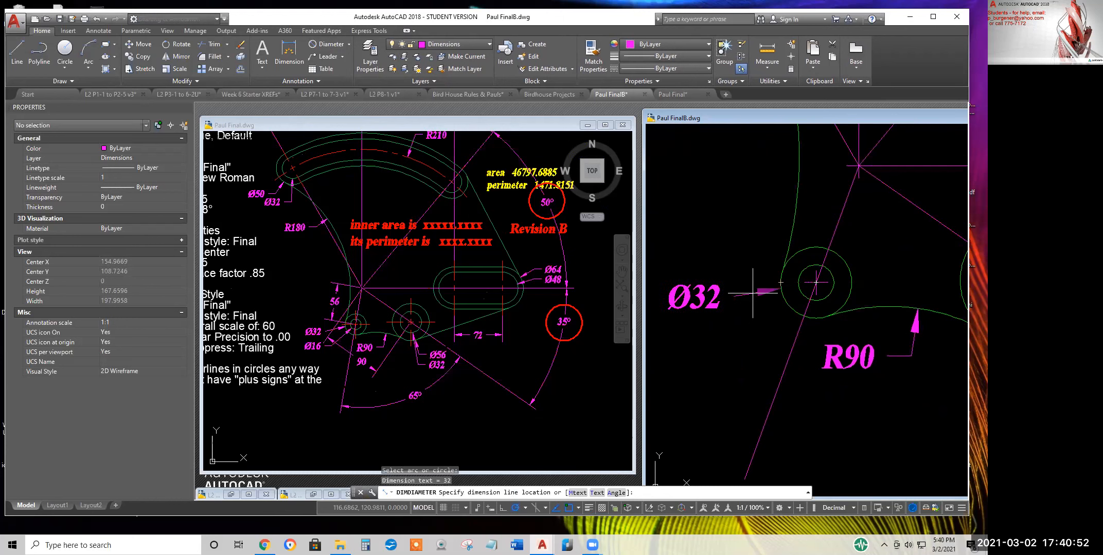
{"action": "left_click", "coordinate": [741, 303]}
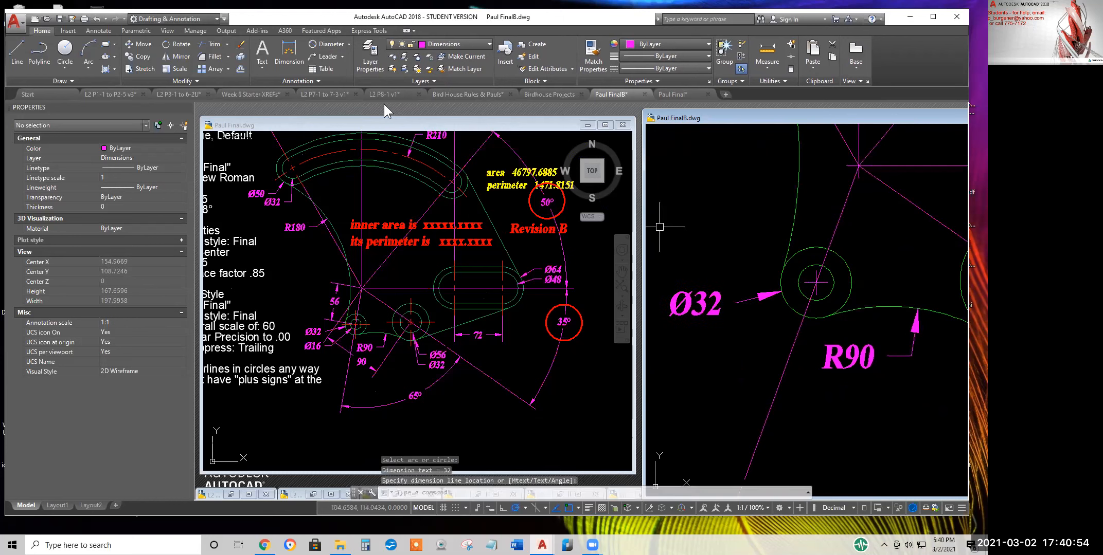
Add a Ø16 diameter dimension to the small hole's inner circle
{"action": "left_click", "coordinate": [329, 45]}
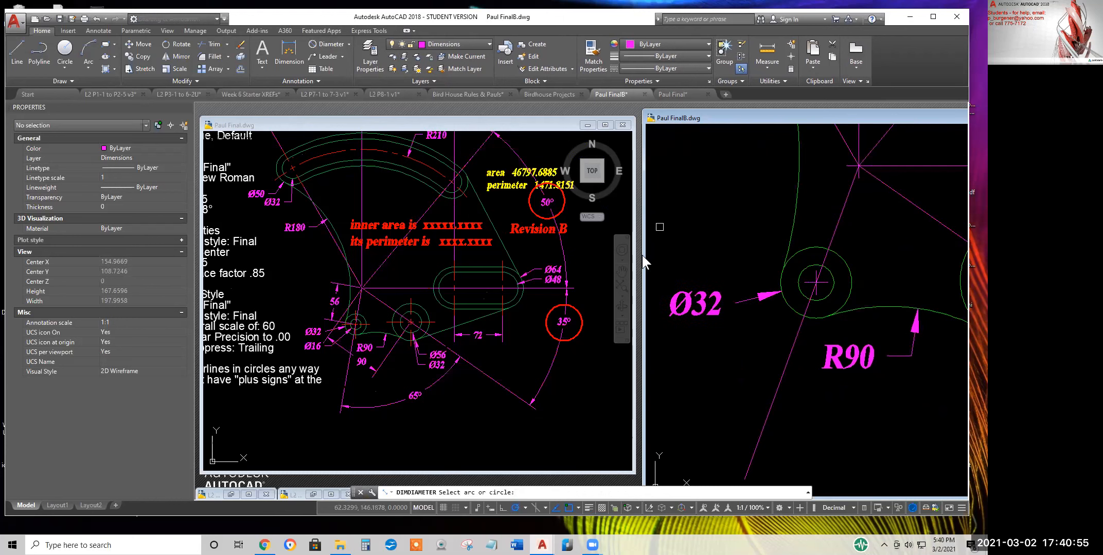
{"action": "left_click", "coordinate": [802, 303]}
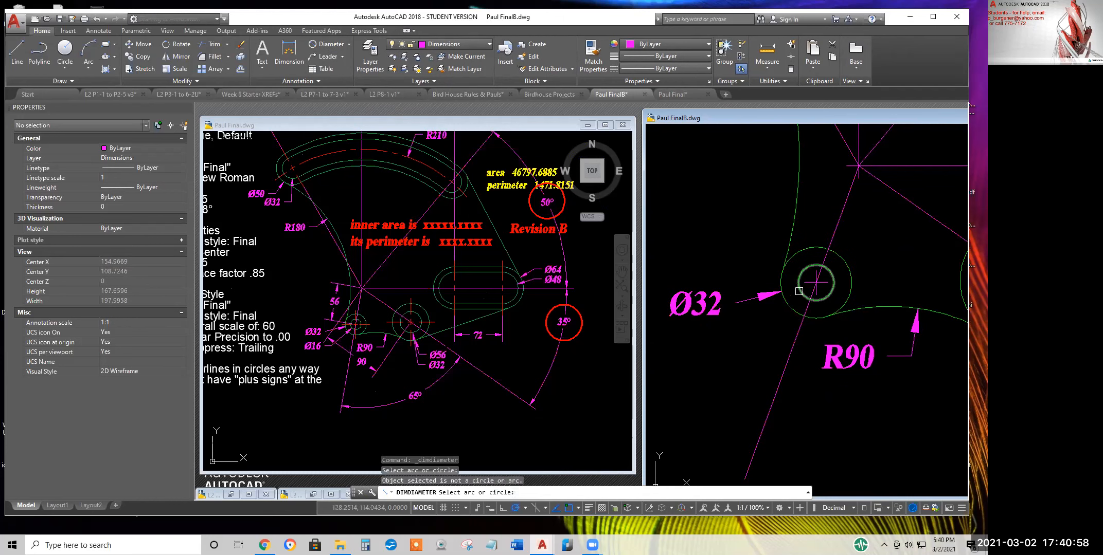
{"action": "left_click", "coordinate": [799, 291]}
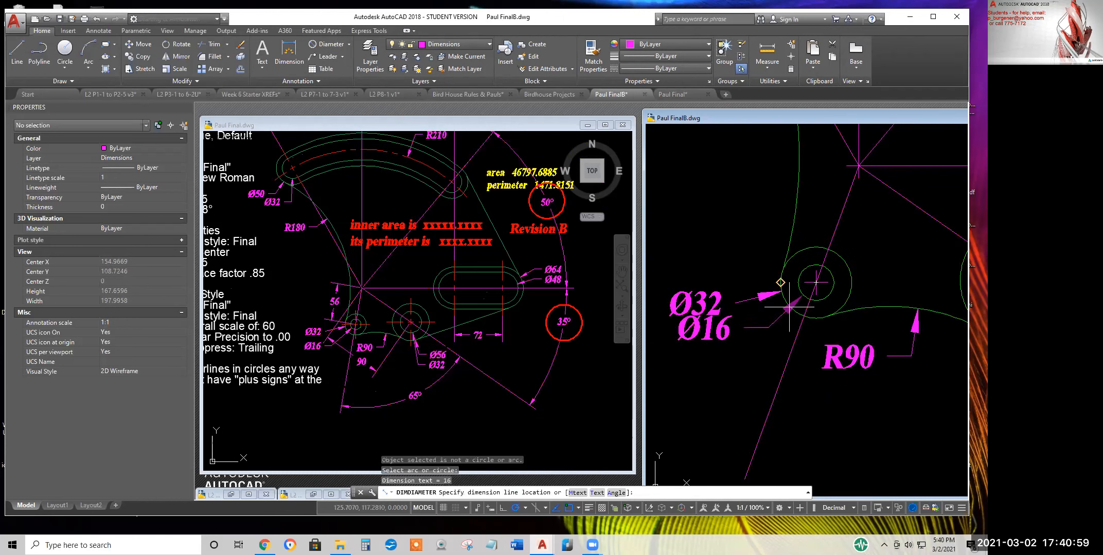
{"action": "left_click", "coordinate": [760, 346]}
{"action": "scroll", "coordinate": [813, 355], "scroll_direction": "down", "scroll_amount": 4}
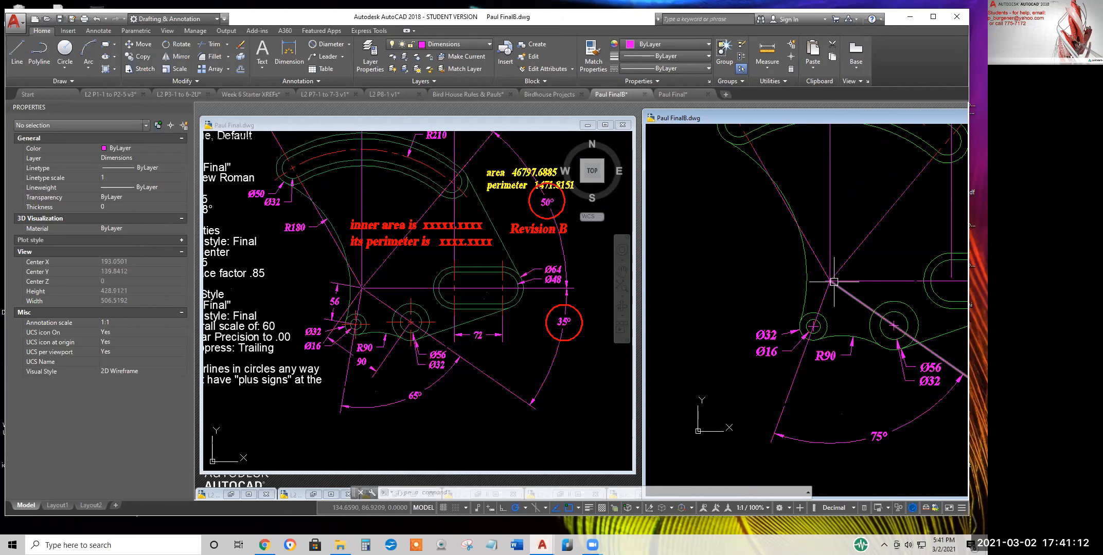
Add an aligned 90 dimension from the line intersection to the Ø56 hole centre
{"action": "left_click", "coordinate": [349, 44]}
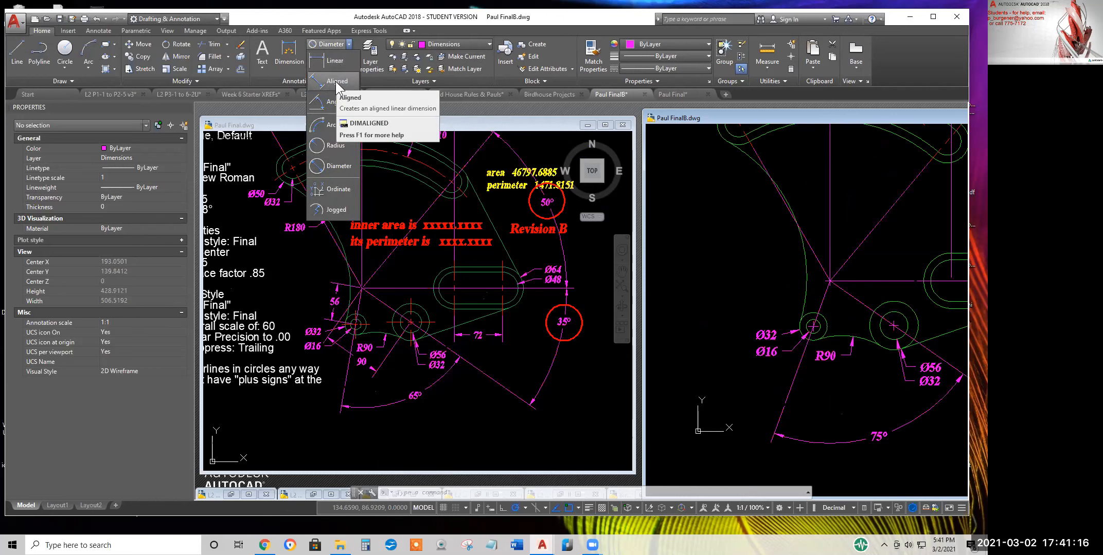
{"action": "left_click", "coordinate": [338, 82]}
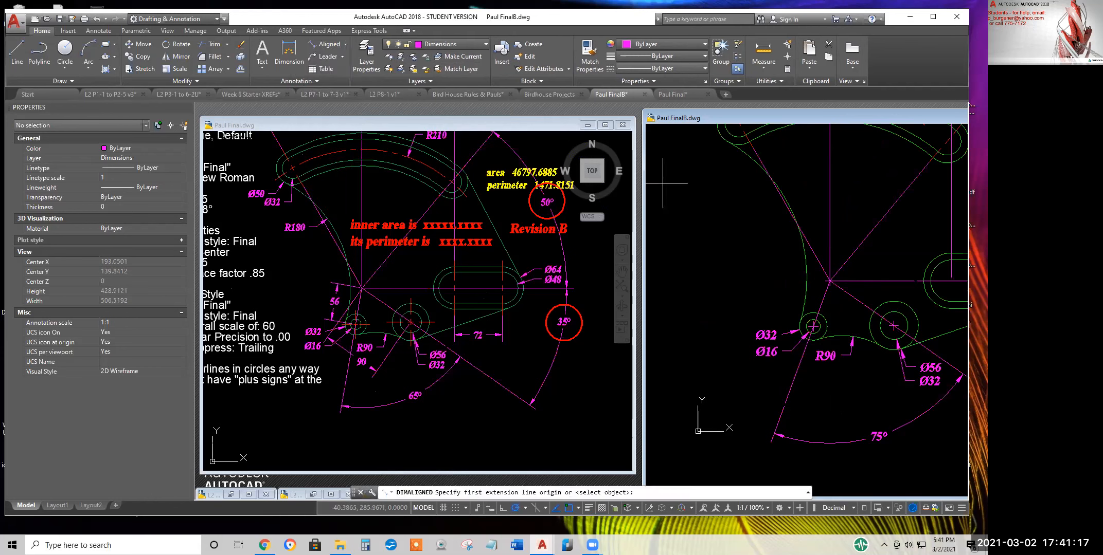
{"action": "left_click", "coordinate": [830, 280]}
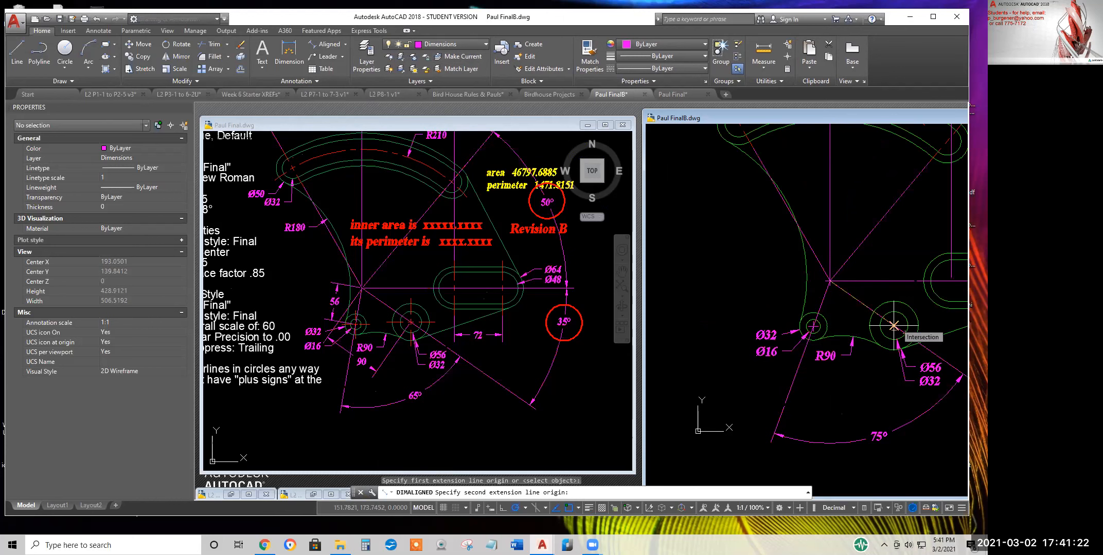
{"action": "left_click", "coordinate": [894, 326]}
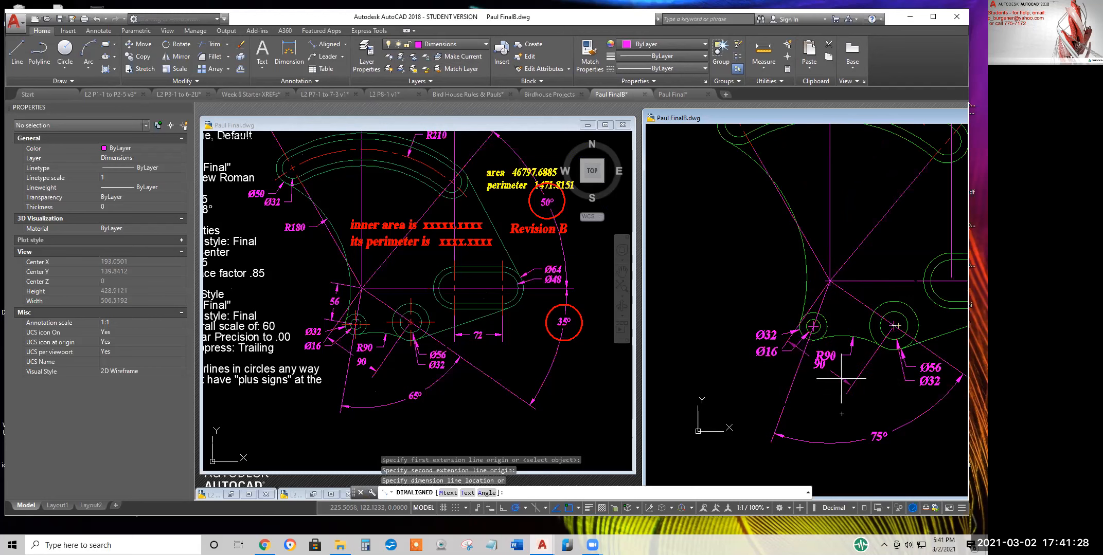
{"action": "scroll", "coordinate": [841, 379], "scroll_direction": "up", "scroll_amount": 2}
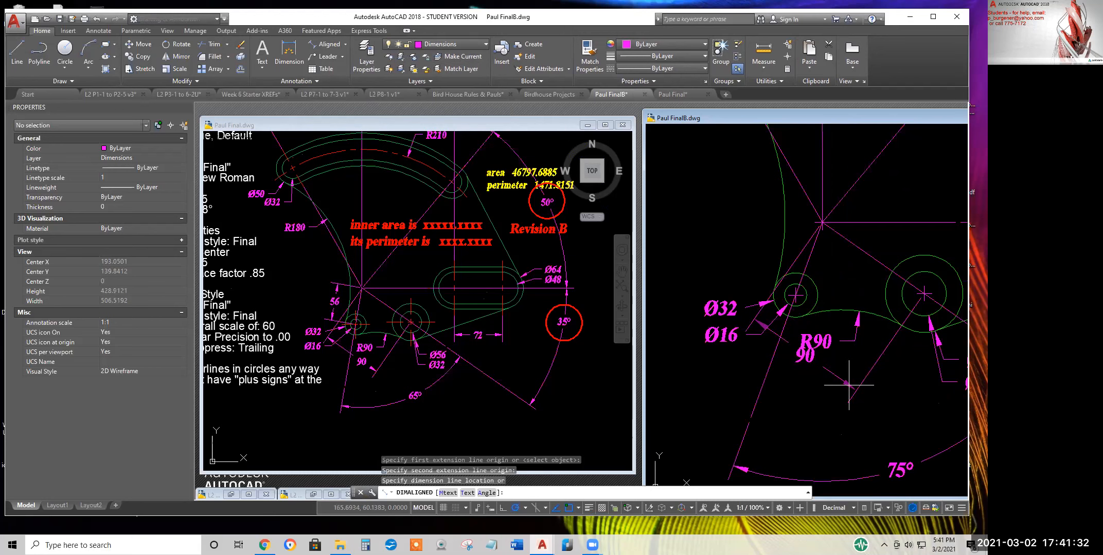
{"action": "left_click", "coordinate": [850, 382]}
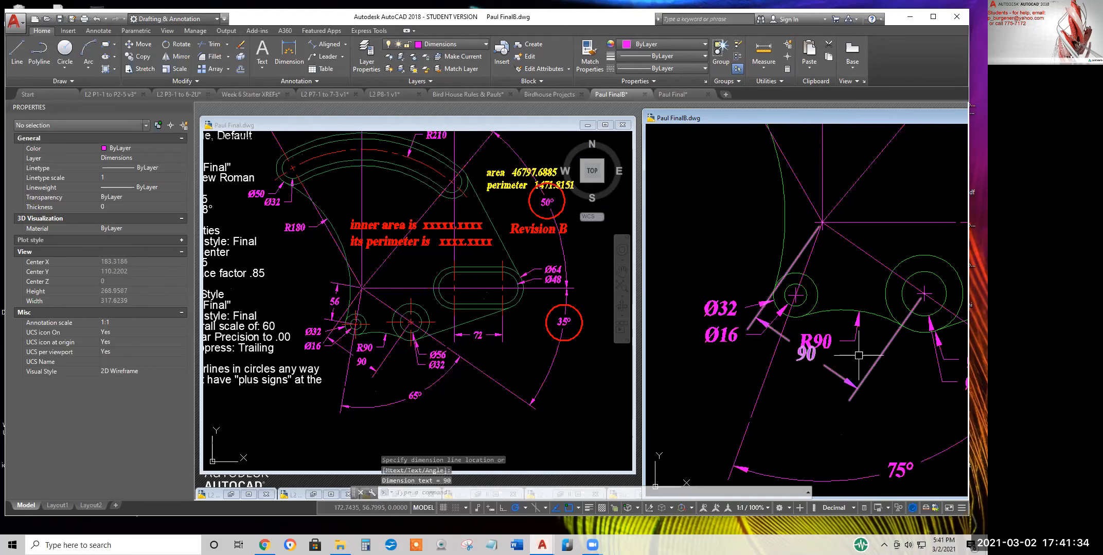
Try repositioning the R90 text, then cancel and leave it in place
{"action": "left_click", "coordinate": [827, 339]}
{"action": "scroll", "coordinate": [826, 340], "scroll_direction": "up", "scroll_amount": 4}
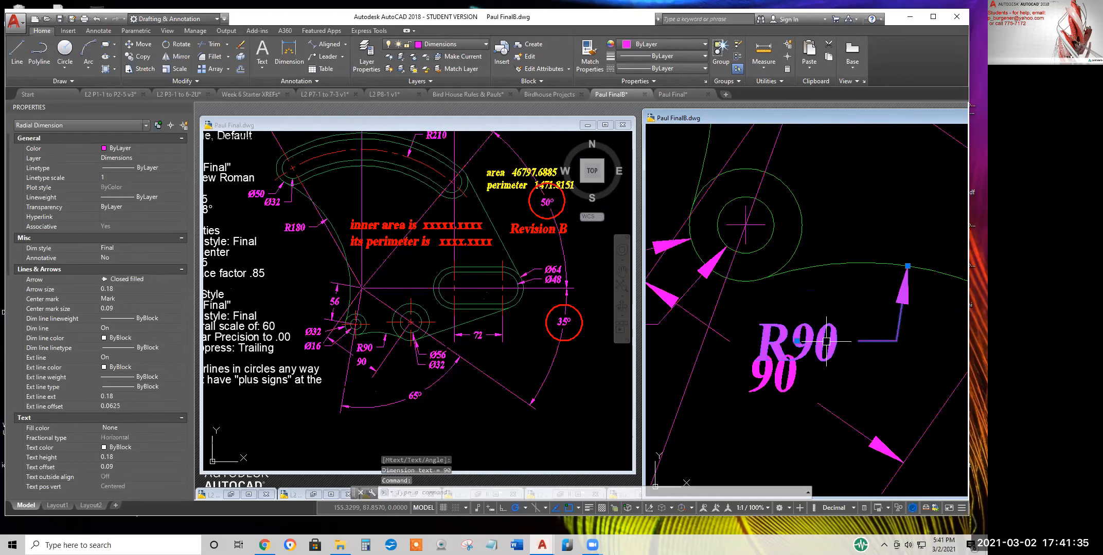
{"action": "left_click", "coordinate": [796, 341]}
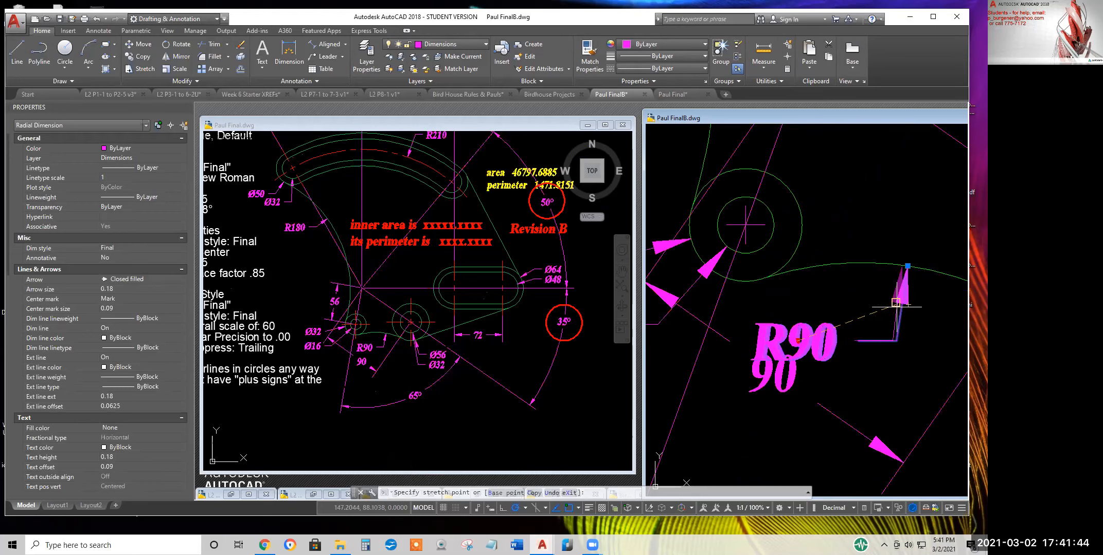
{"action": "key", "text": "Escape"}
{"action": "key", "text": "Escape"}
{"action": "scroll", "coordinate": [846, 370], "scroll_direction": "down", "scroll_amount": 2}
{"action": "scroll", "coordinate": [777, 360], "scroll_direction": "up", "scroll_amount": 1}
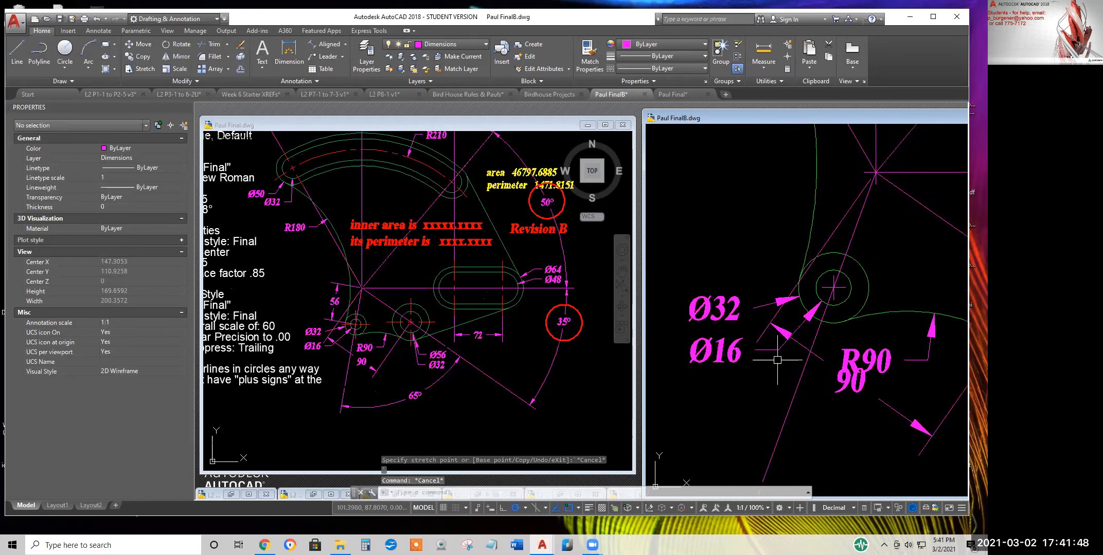
Move the Ø16 label down-left and the 90 text below R90
{"action": "left_click", "coordinate": [737, 353]}
{"action": "left_click", "coordinate": [718, 348]}
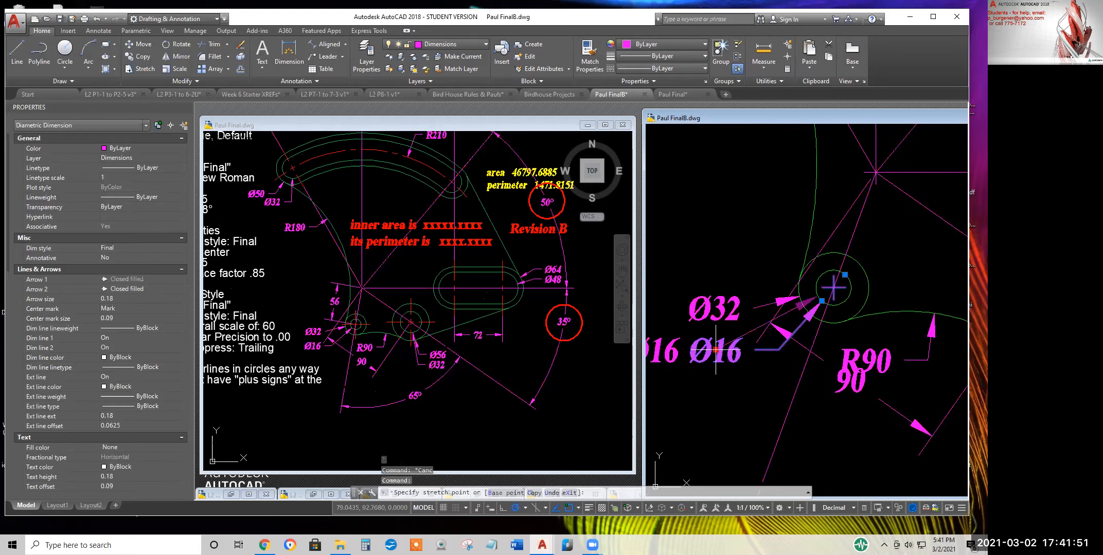
{"action": "left_click", "coordinate": [769, 361]}
{"action": "key", "text": "Escape"}
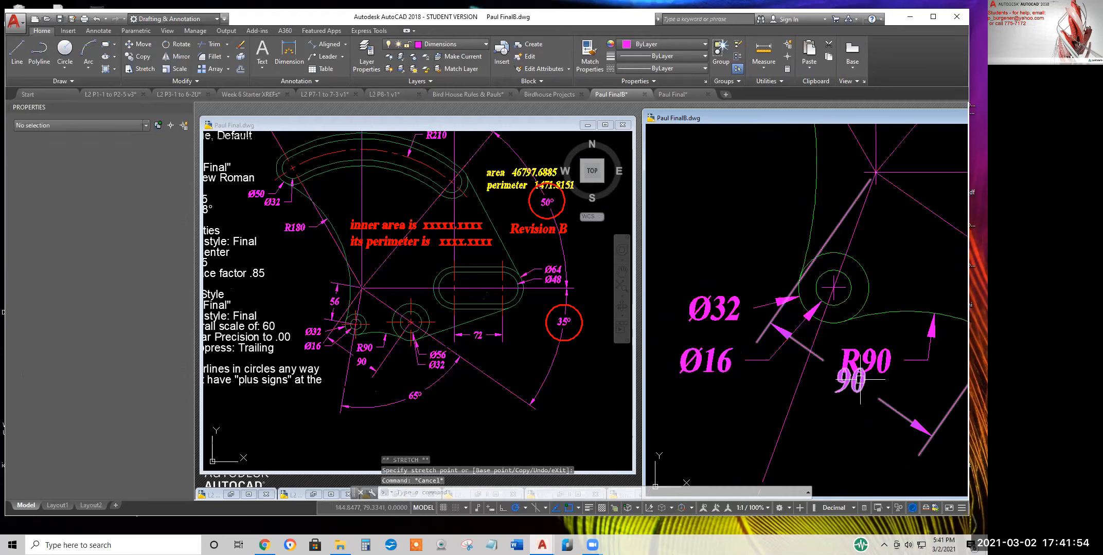
{"action": "left_click", "coordinate": [860, 379]}
{"action": "left_click", "coordinate": [851, 380]}
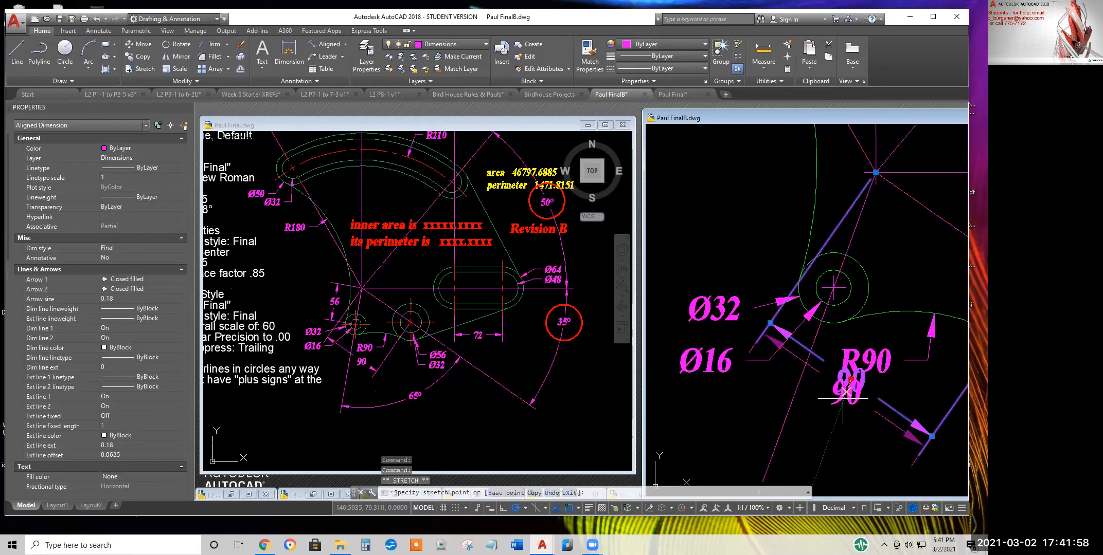
{"action": "left_click", "coordinate": [843, 397]}
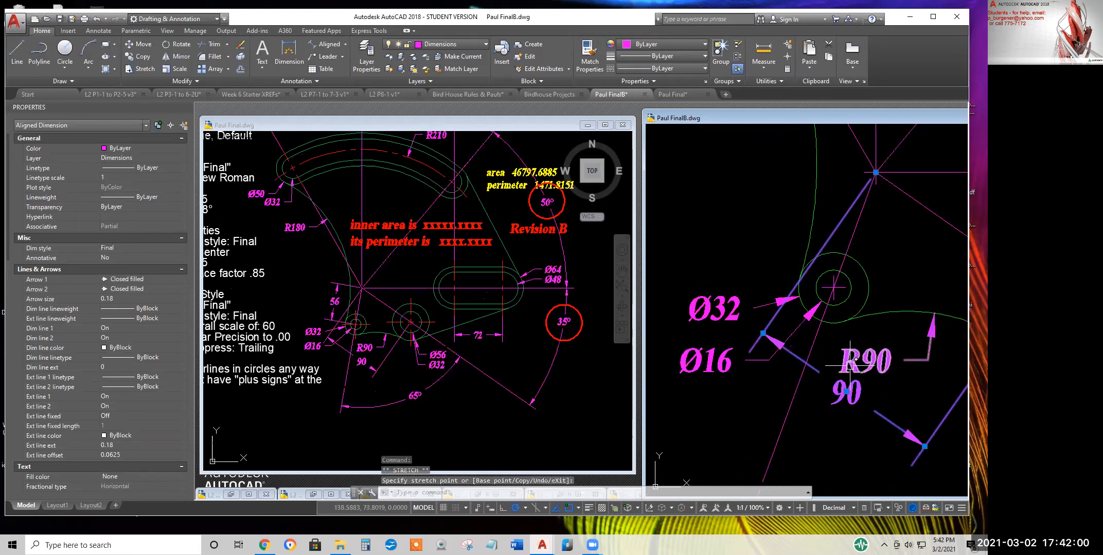
{"action": "key", "text": "Escape"}
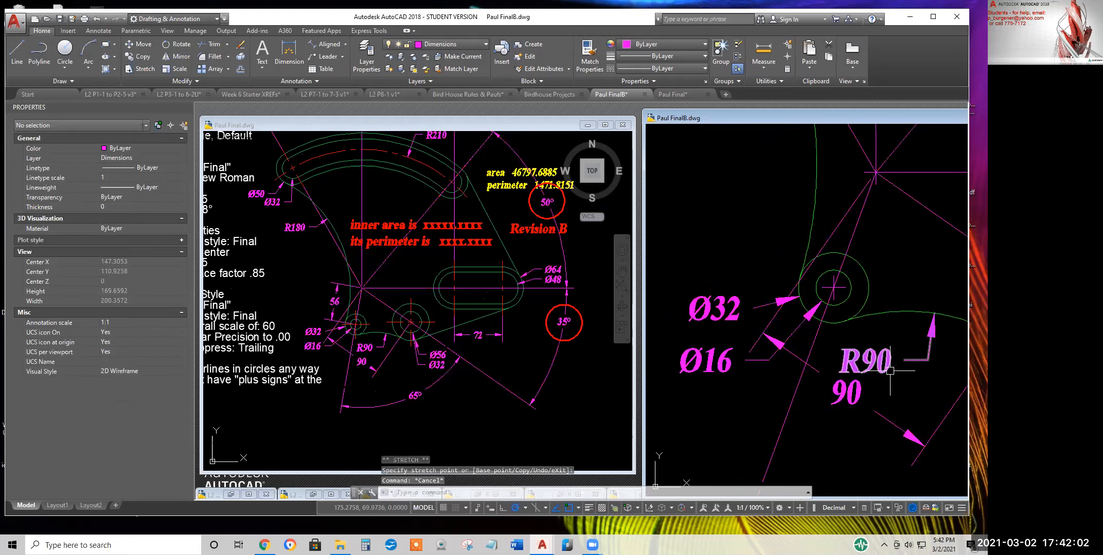
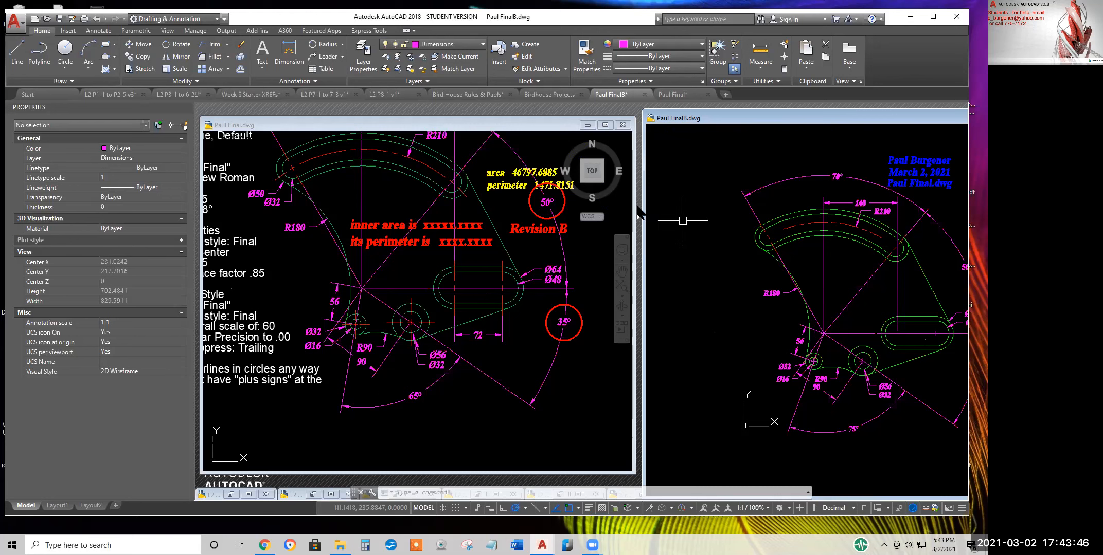
Add diameter dimensions Ø50 and Ø32 to the upper slot's outer end arcs
{"action": "left_click", "coordinate": [343, 44]}
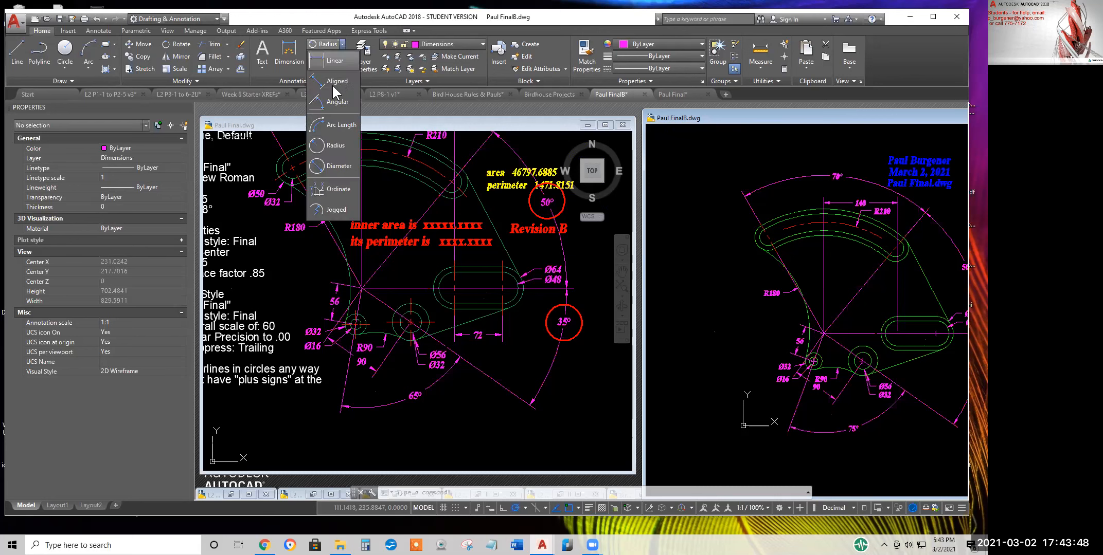
{"action": "left_click", "coordinate": [330, 163]}
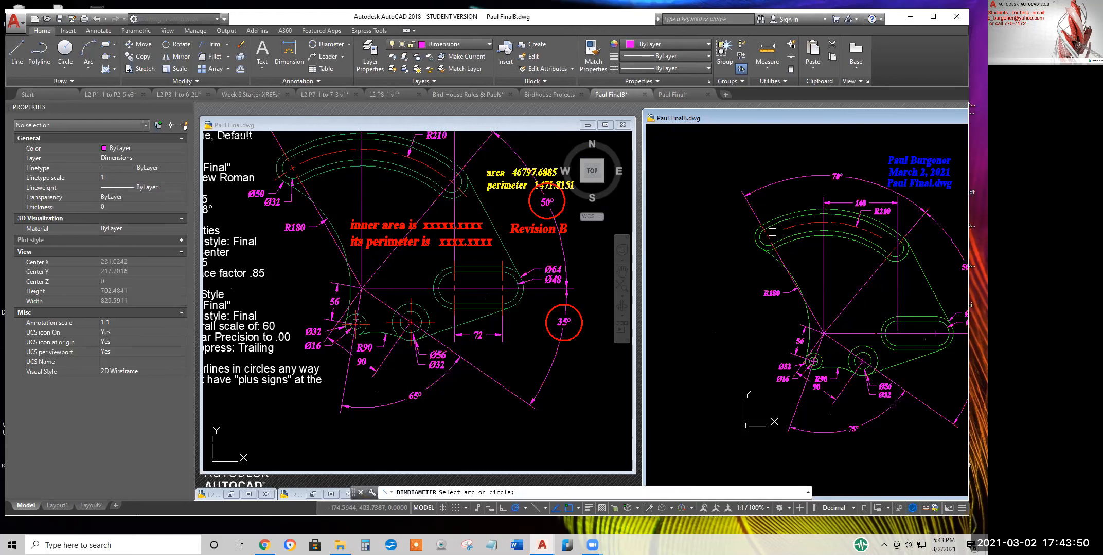
{"action": "scroll", "coordinate": [772, 227], "scroll_direction": "up", "scroll_amount": 2}
{"action": "left_click", "coordinate": [746, 254]}
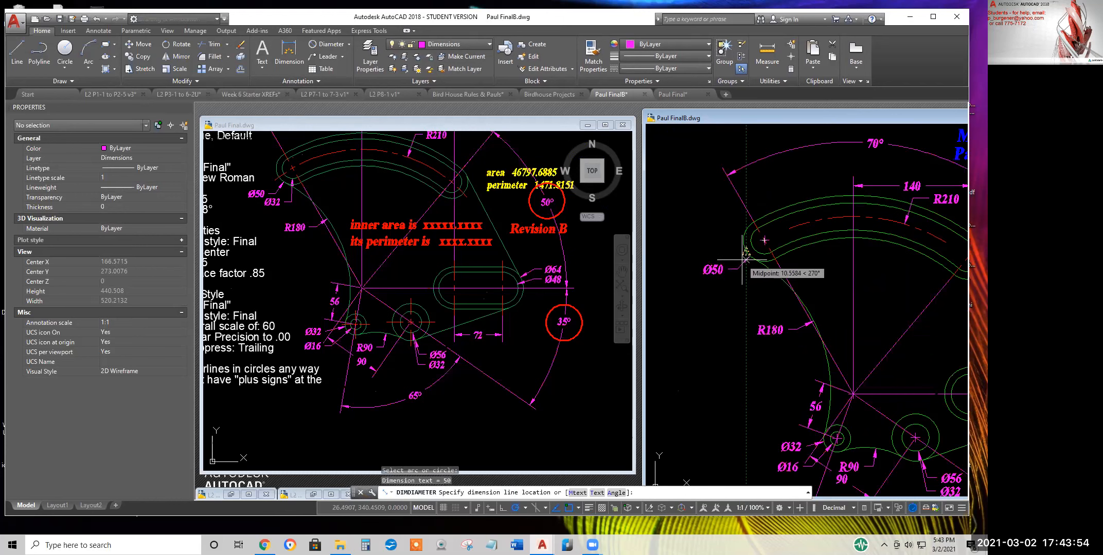
{"action": "left_click", "coordinate": [745, 259]}
{"action": "left_click", "coordinate": [328, 45]}
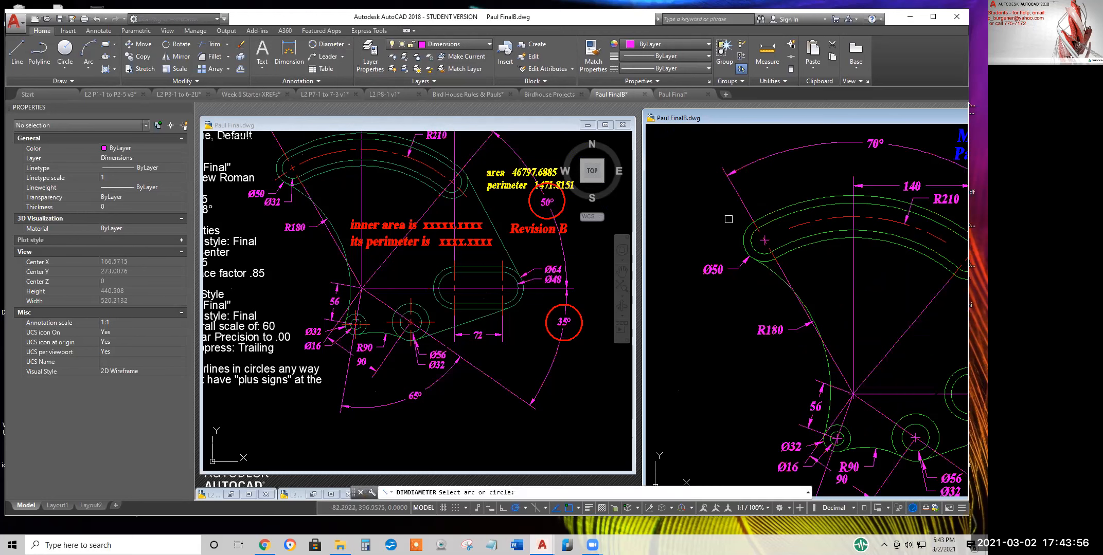
{"action": "left_click", "coordinate": [761, 254]}
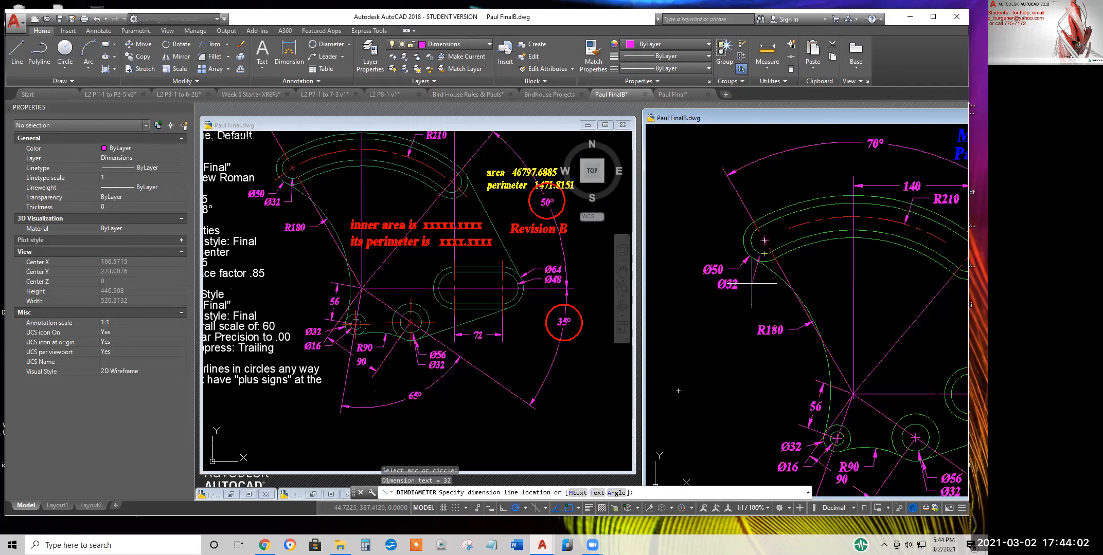
{"action": "left_click", "coordinate": [751, 282]}
{"action": "scroll", "coordinate": [890, 280], "scroll_direction": "down", "scroll_amount": 3}
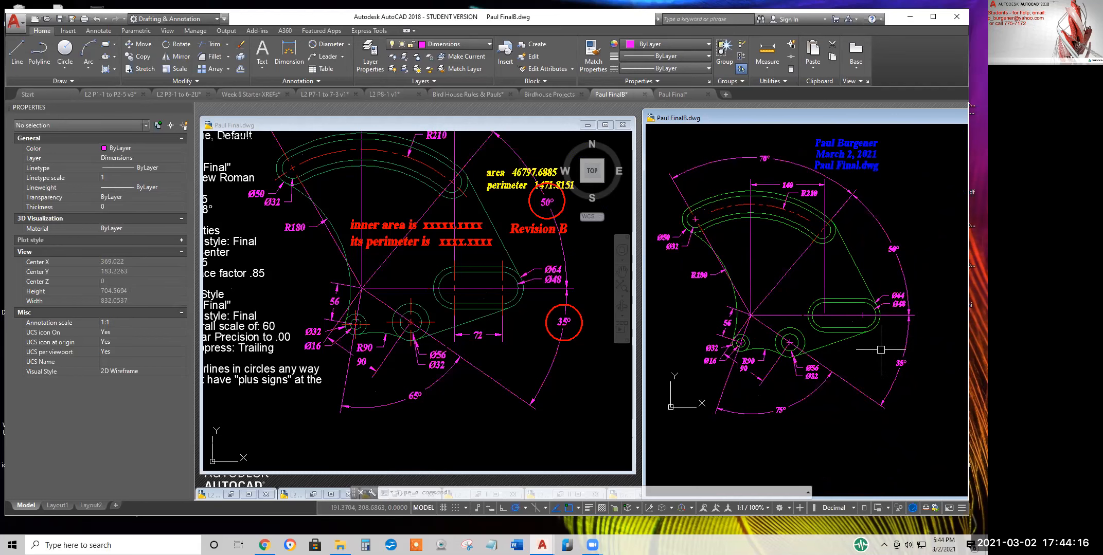
Draw a circle centred on the slot-end centre, tangent to the slot's outer arc
{"action": "scroll", "coordinate": [733, 211], "scroll_direction": "up", "scroll_amount": 6}
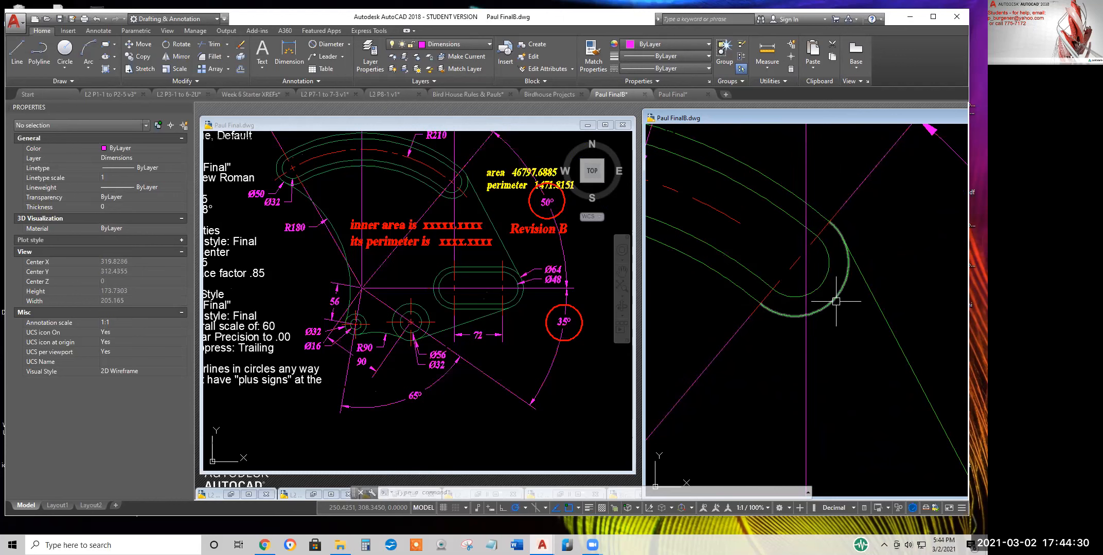
{"action": "mouse_move", "coordinate": [836, 302]}
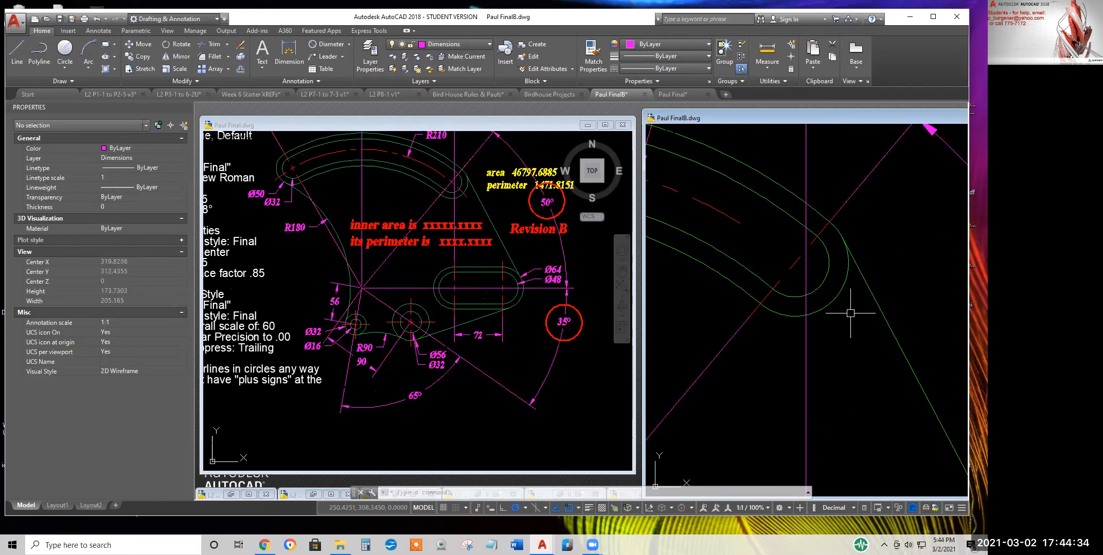
{"action": "left_click", "coordinate": [66, 51]}
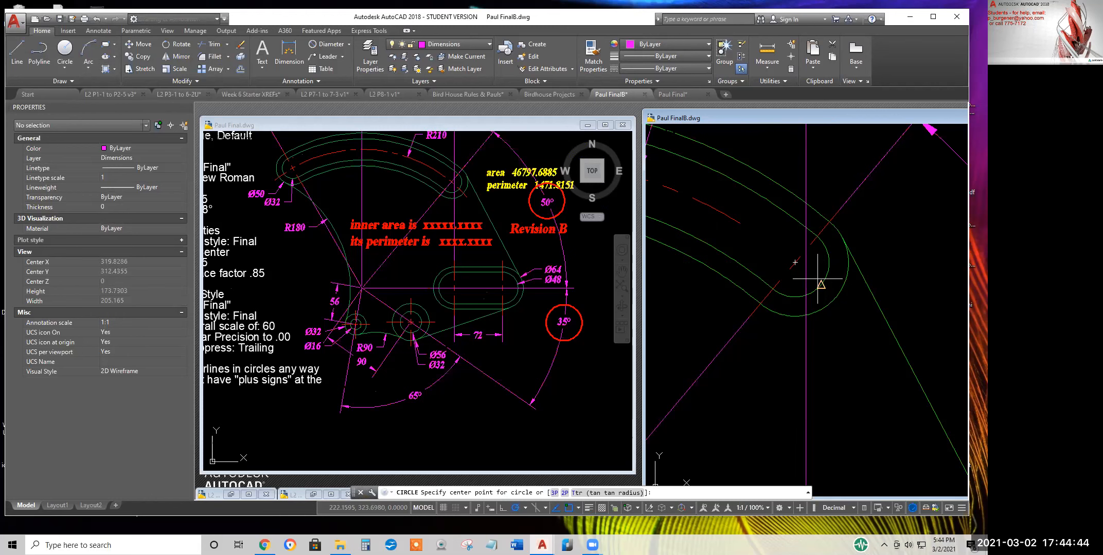
{"action": "left_click", "coordinate": [796, 264]}
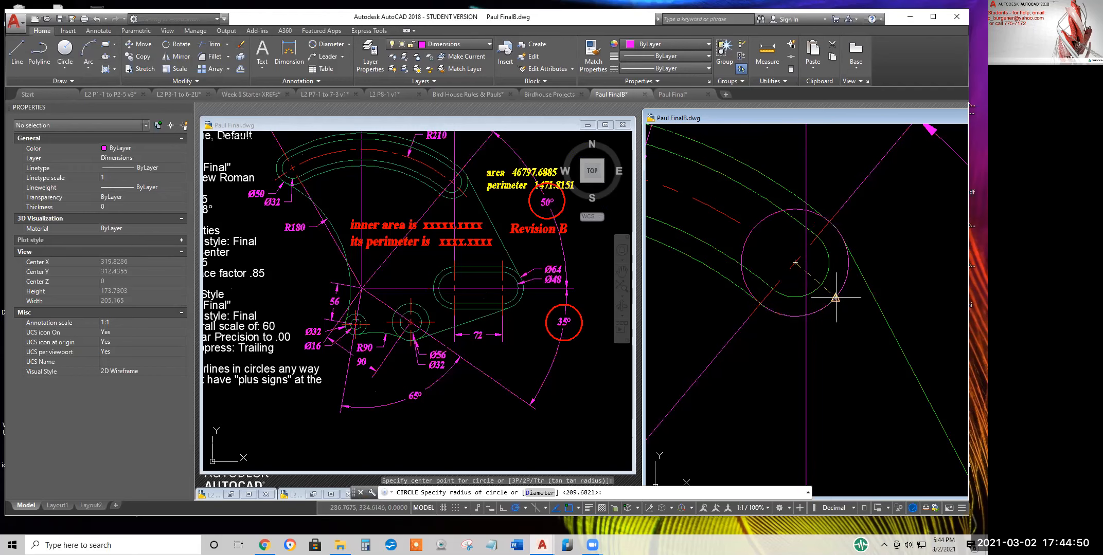
{"action": "left_click", "coordinate": [835, 297]}
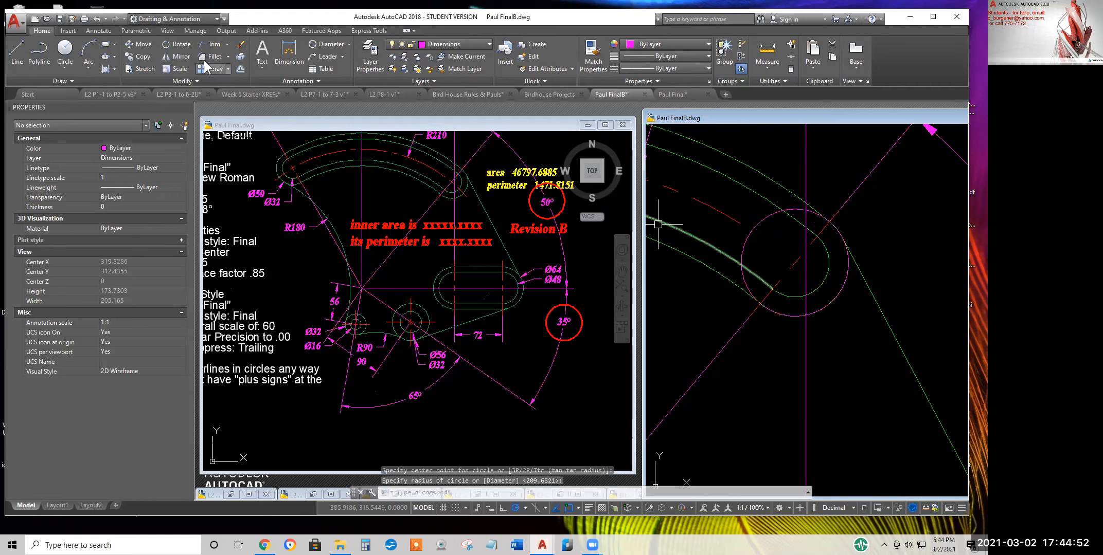
Scale the new circle by a factor of 1.3 about its centre
{"action": "left_click", "coordinate": [177, 69]}
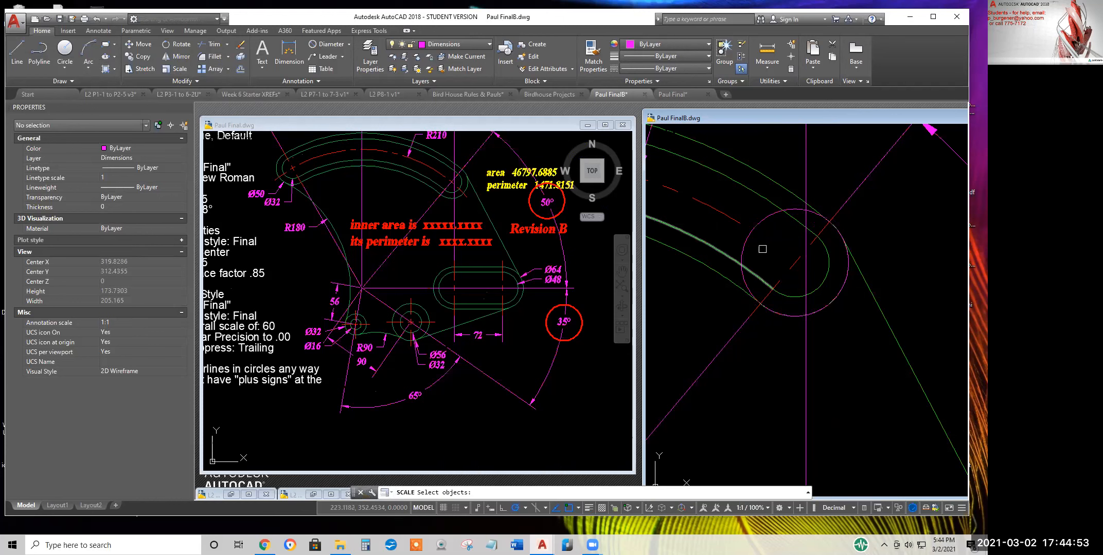
{"action": "left_click", "coordinate": [763, 221]}
{"action": "key", "text": "alt"}
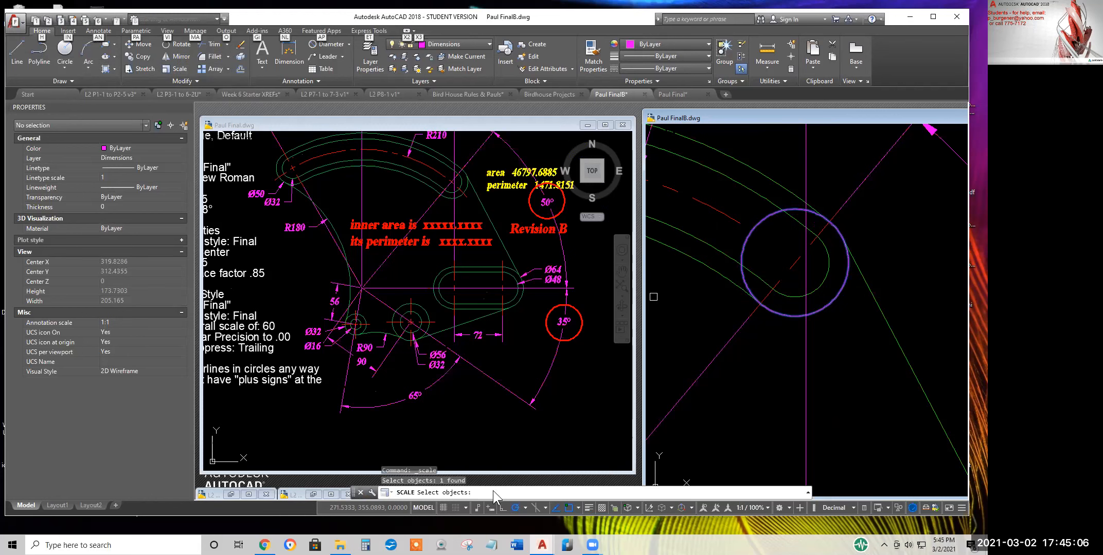
{"action": "key", "text": "alt"}
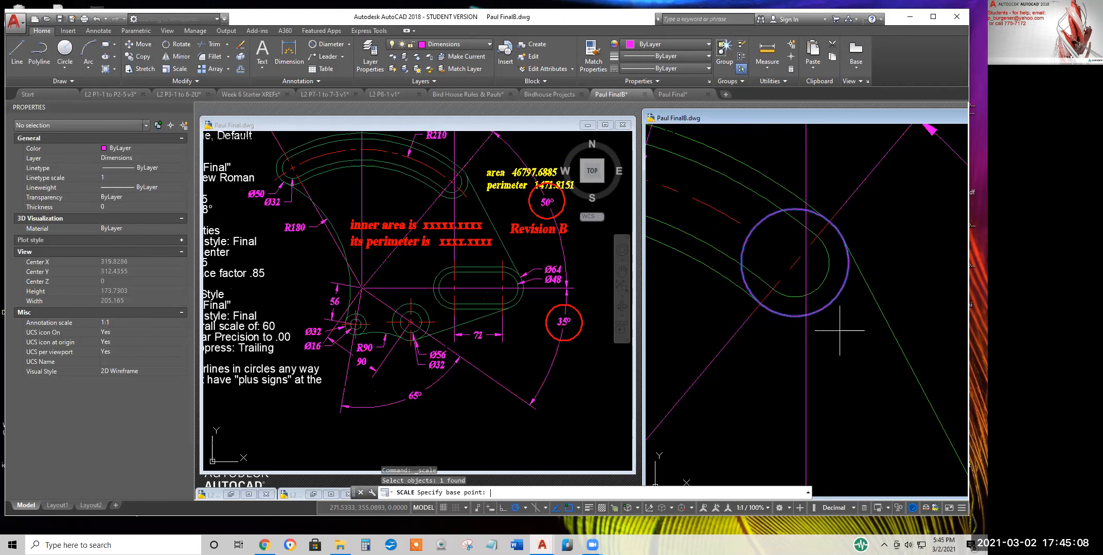
{"action": "key", "text": "Return"}
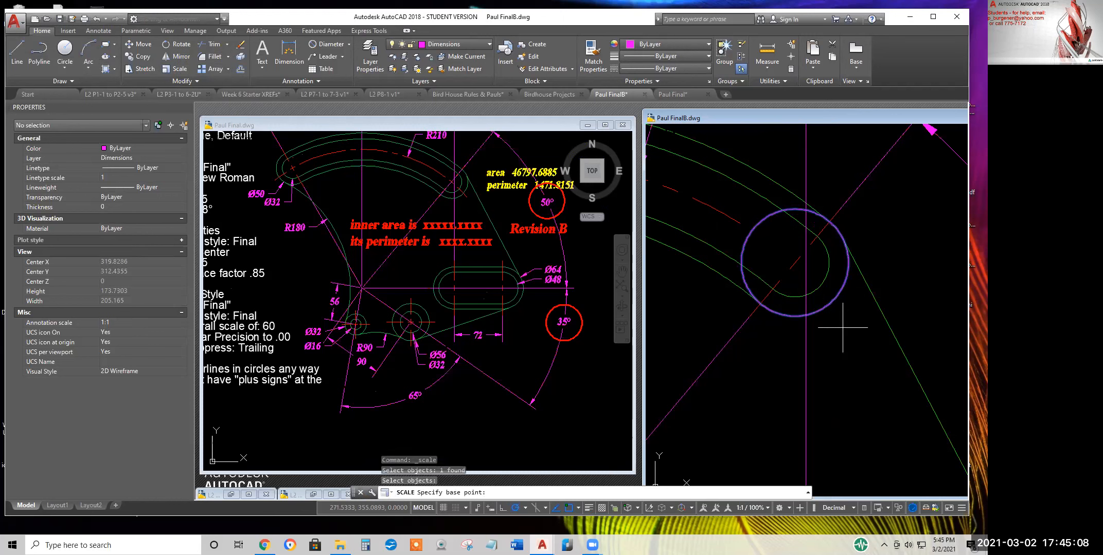
{"action": "left_click", "coordinate": [794, 263]}
{"action": "triple_click", "coordinate": [796, 262]}
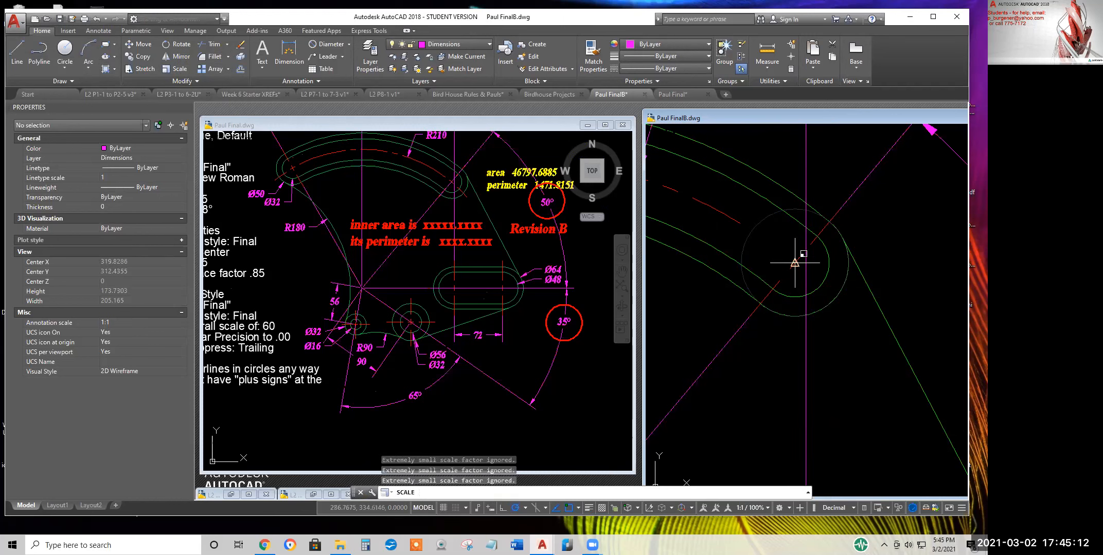
{"action": "type", "text": "1.3"}
{"action": "key", "text": "Return"}
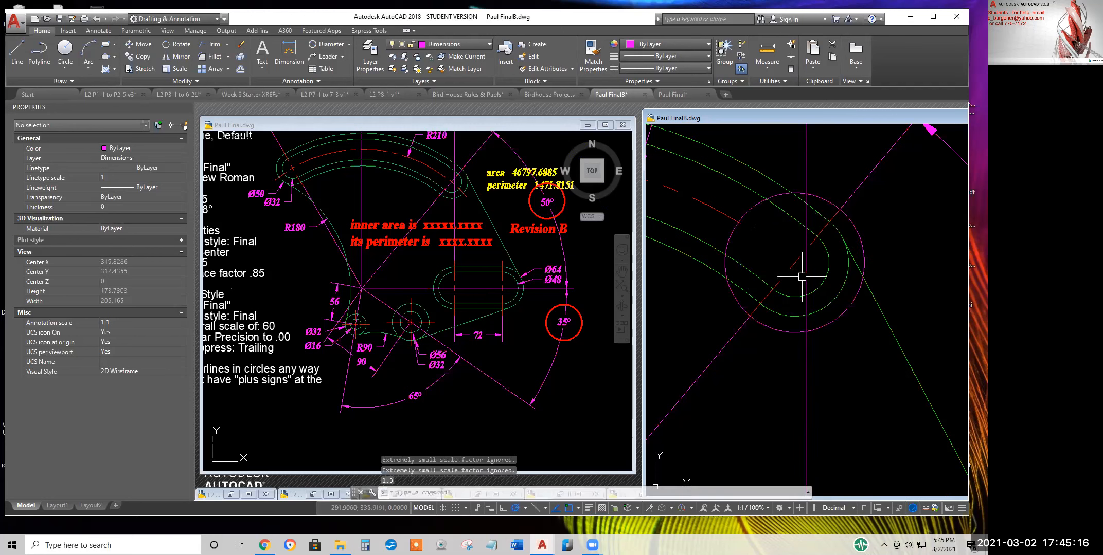
{"action": "scroll", "coordinate": [805, 277], "scroll_direction": "down", "scroll_amount": 2}
{"action": "scroll", "coordinate": [805, 279], "scroll_direction": "up", "scroll_amount": 8}
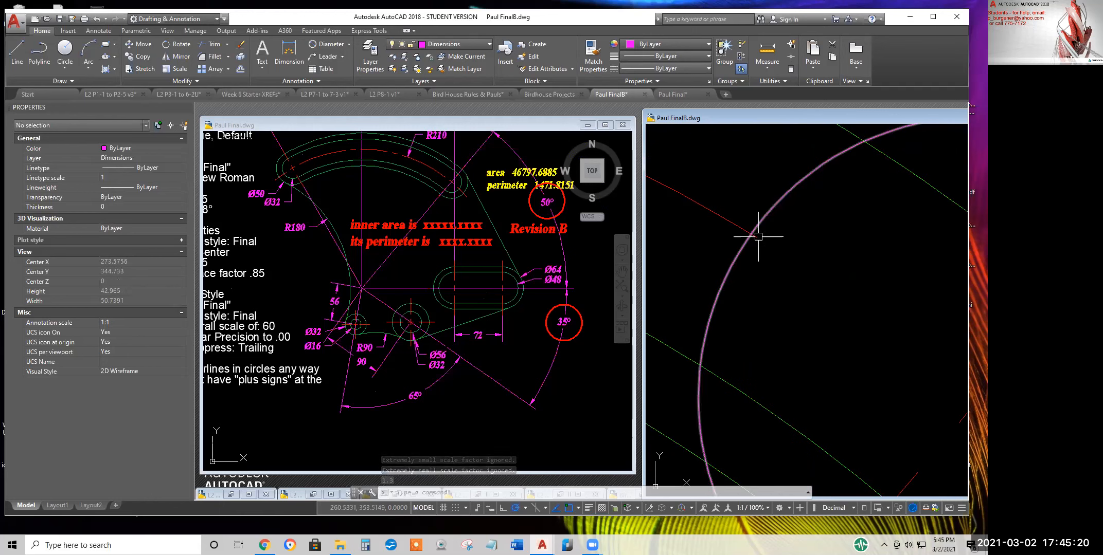
{"action": "left_click", "coordinate": [213, 45]}
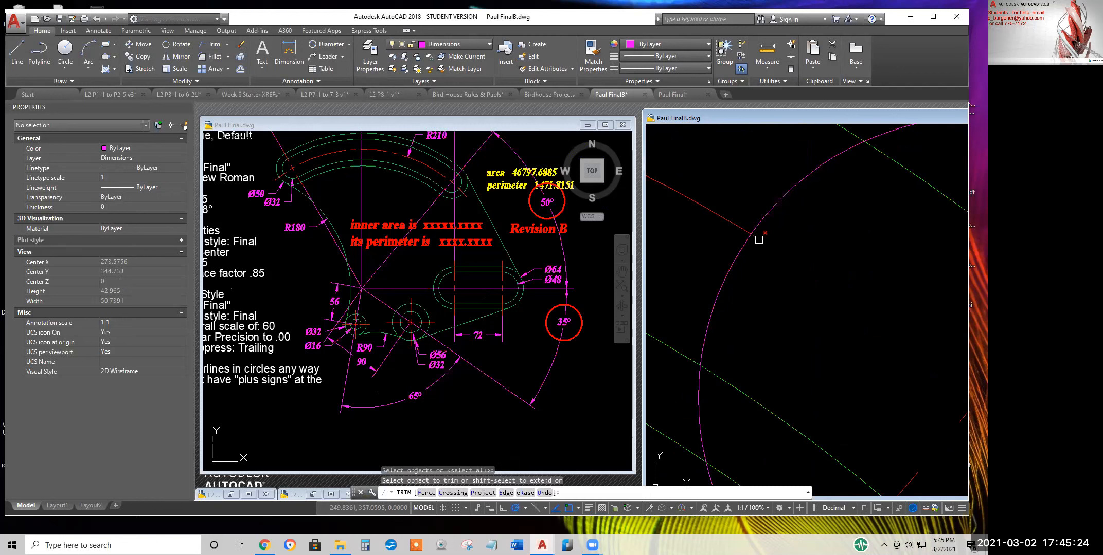
{"action": "scroll", "coordinate": [796, 264], "scroll_direction": "down", "scroll_amount": 6}
{"action": "middle_click_drag", "start_coordinate": [800, 264], "coordinate": [806, 360]}
{"action": "scroll", "coordinate": [761, 227], "scroll_direction": "down", "scroll_amount": 4}
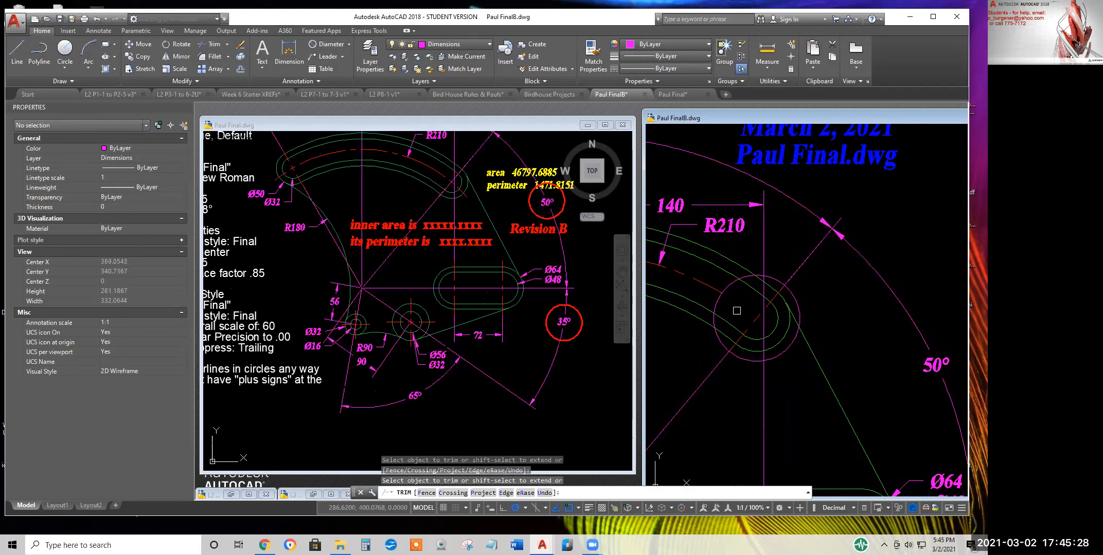
{"action": "key", "text": "Escape"}
{"action": "type", "text": "l"}
{"action": "key", "text": "Return"}
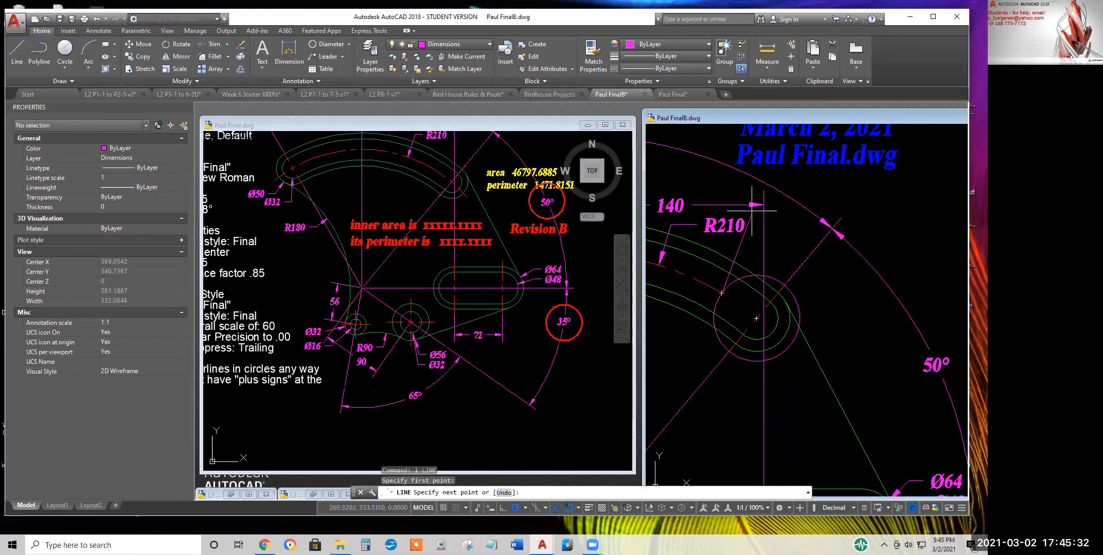
{"action": "left_click", "coordinate": [721, 176]}
{"action": "key", "text": "Escape"}
{"action": "key", "text": "Return"}
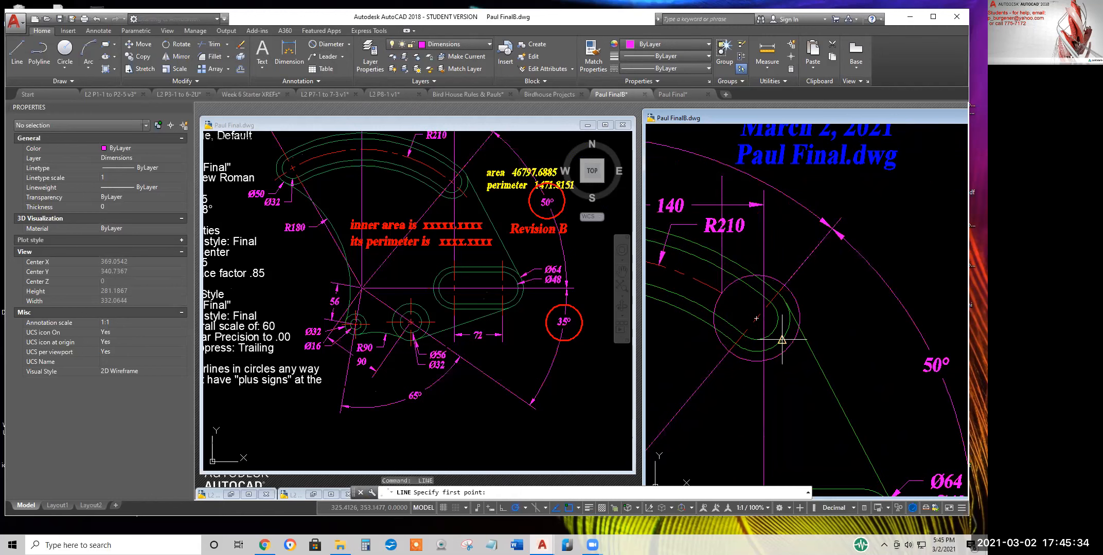
{"action": "key", "text": "Escape"}
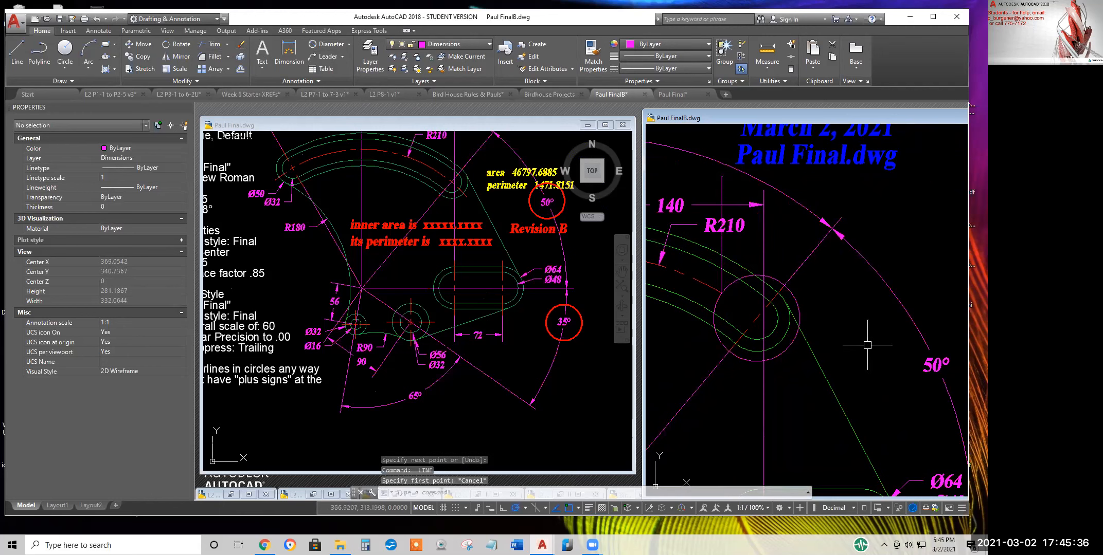
{"action": "scroll", "coordinate": [867, 346], "scroll_direction": "down", "scroll_amount": 4}
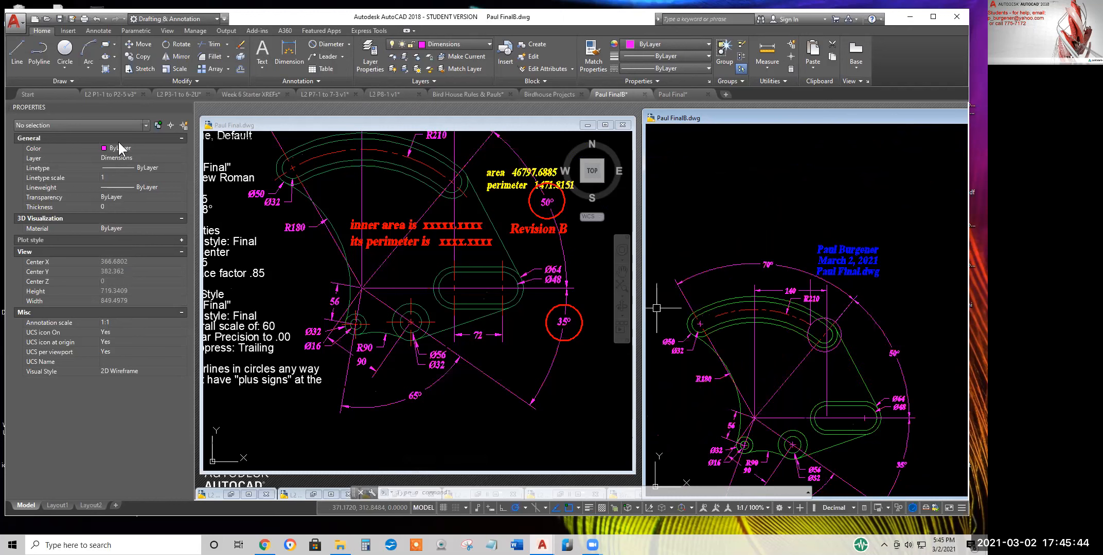
{"action": "left_click", "coordinate": [65, 49]}
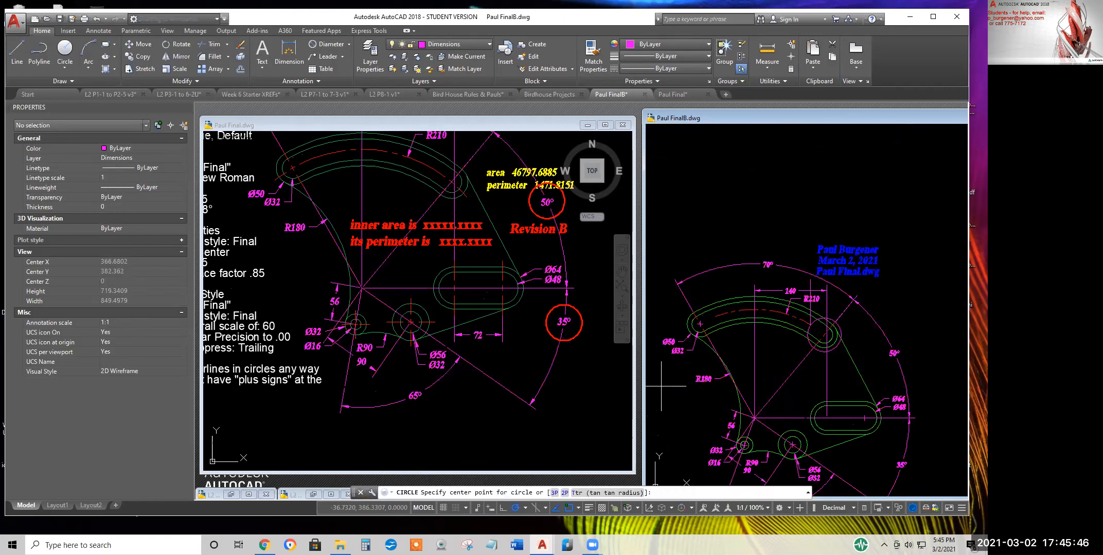
{"action": "scroll", "coordinate": [757, 418], "scroll_direction": "up", "scroll_amount": 4}
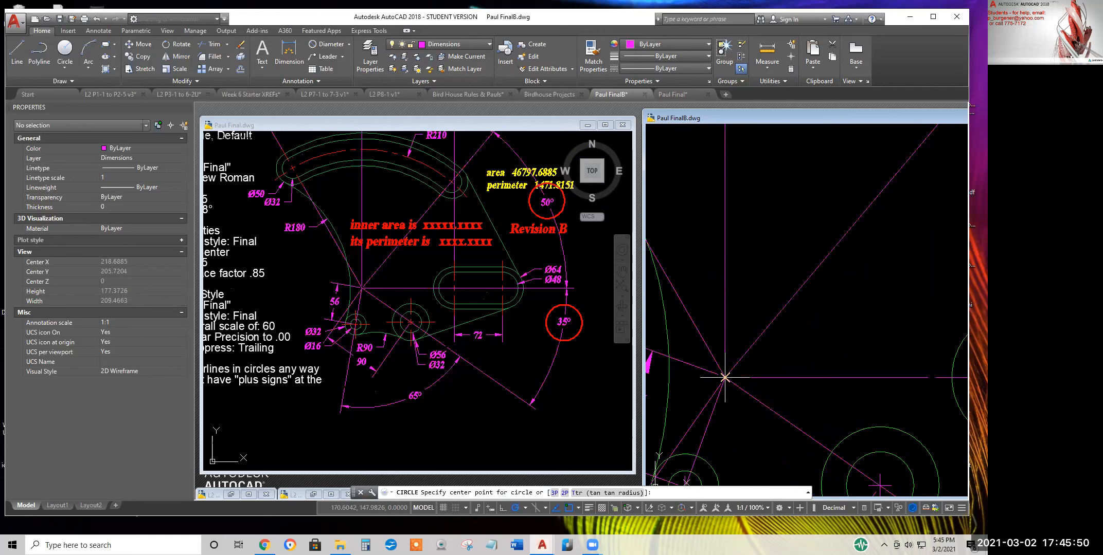
{"action": "scroll", "coordinate": [722, 406], "scroll_direction": "up", "scroll_amount": 3}
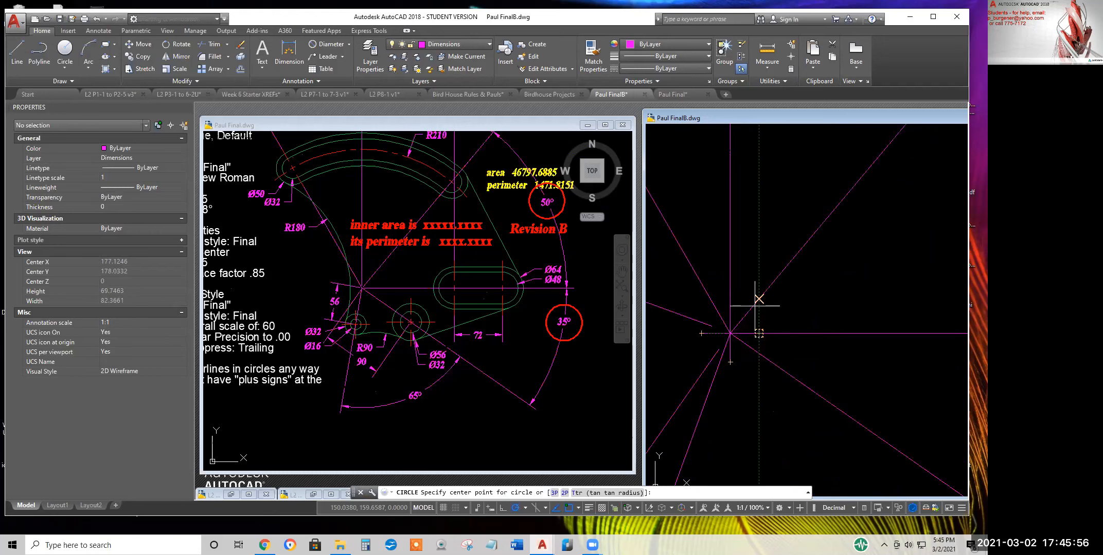
{"action": "left_click", "coordinate": [730, 333]}
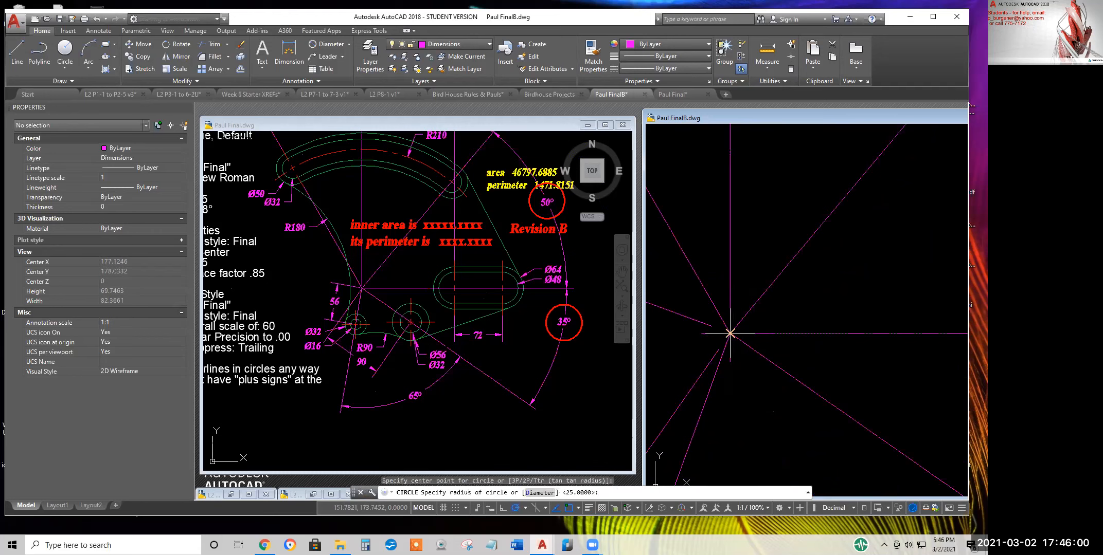
{"action": "scroll", "coordinate": [874, 267], "scroll_direction": "down", "scroll_amount": 4}
{"action": "scroll", "coordinate": [897, 252], "scroll_direction": "down", "scroll_amount": 2}
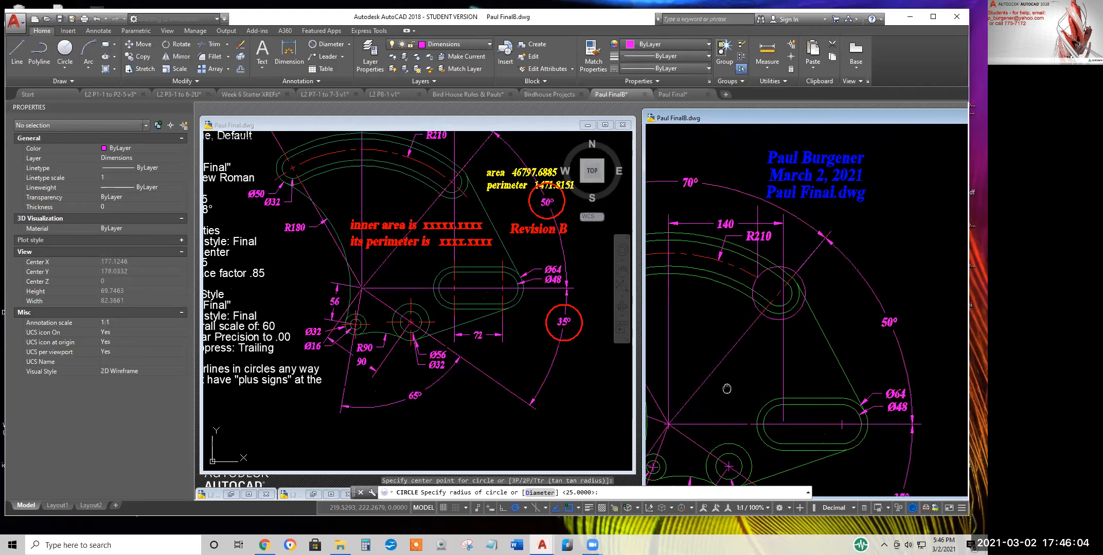
{"action": "scroll", "coordinate": [796, 314], "scroll_direction": "up", "scroll_amount": 6}
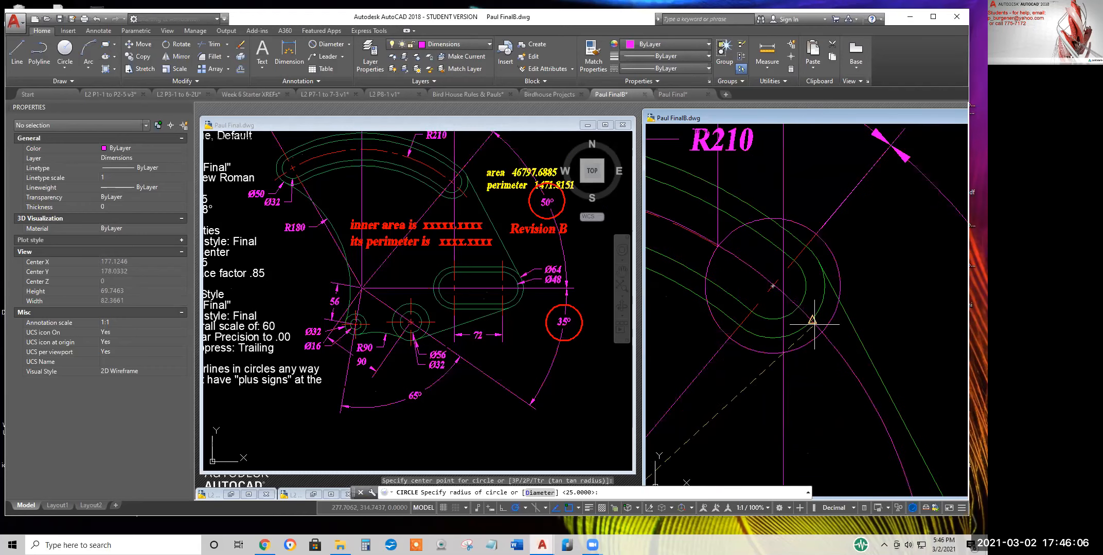
{"action": "left_click", "coordinate": [775, 287]}
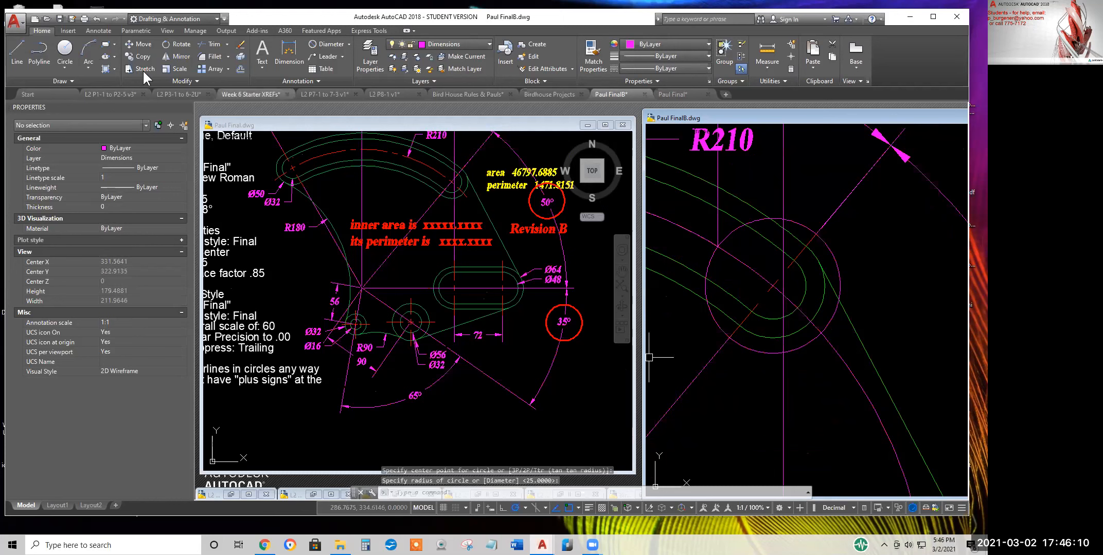
{"action": "left_click", "coordinate": [208, 45]}
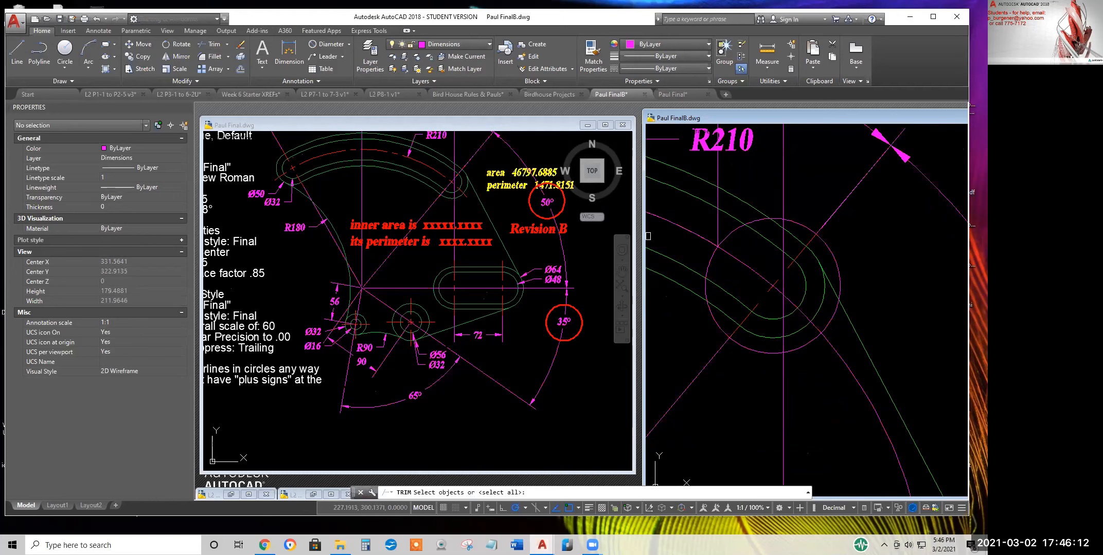
{"action": "left_click", "coordinate": [717, 223]}
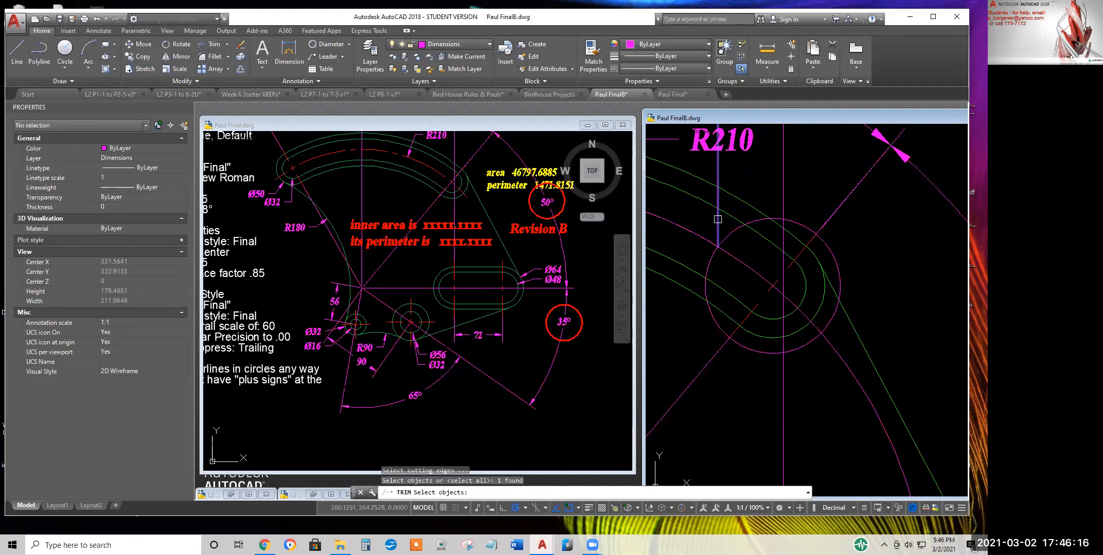
{"action": "left_click", "coordinate": [833, 321]}
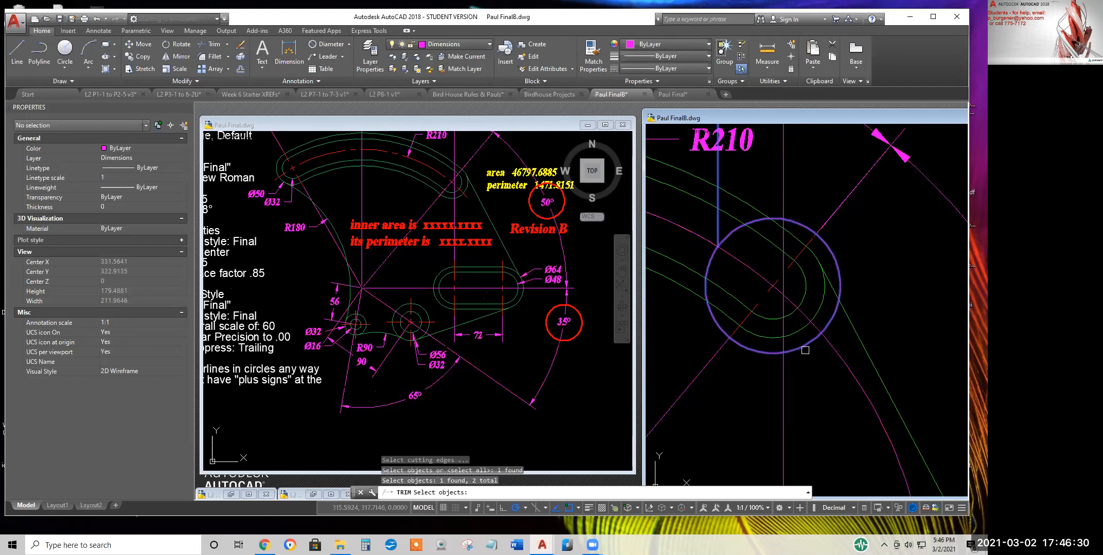
{"action": "key", "text": "Return"}
{"action": "left_click", "coordinate": [822, 370]}
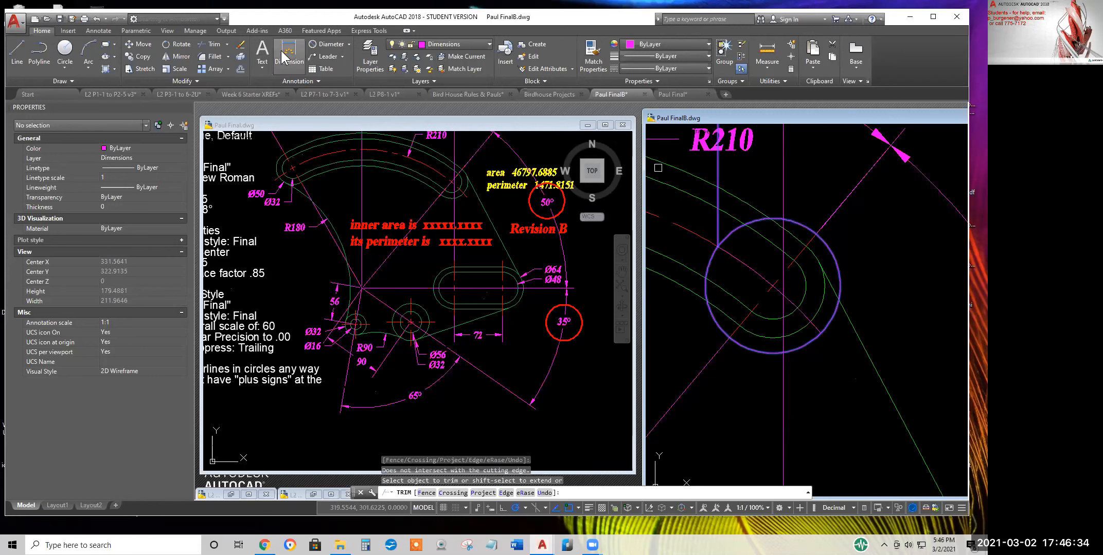
{"action": "left_click", "coordinate": [239, 44]}
{"action": "left_click", "coordinate": [721, 164]}
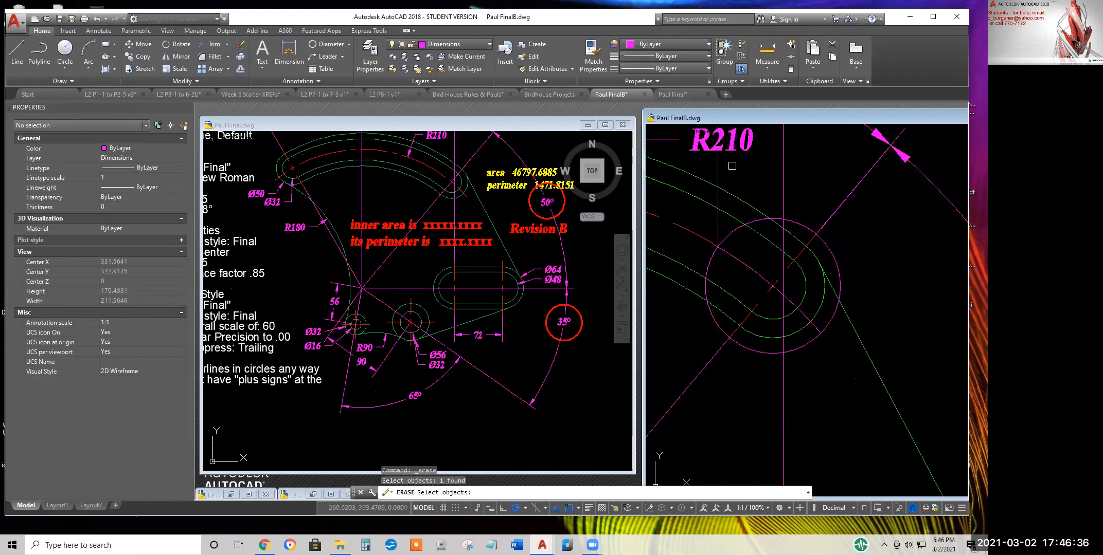
Try matching properties from the magenta line, then cancel it
{"action": "key", "text": "Escape"}
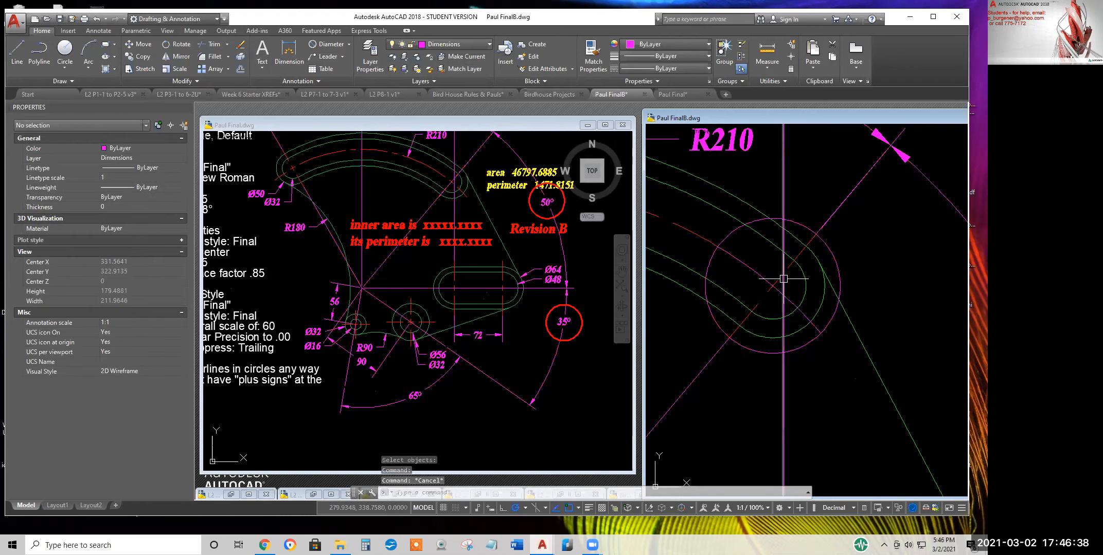
{"action": "left_click", "coordinate": [592, 69]}
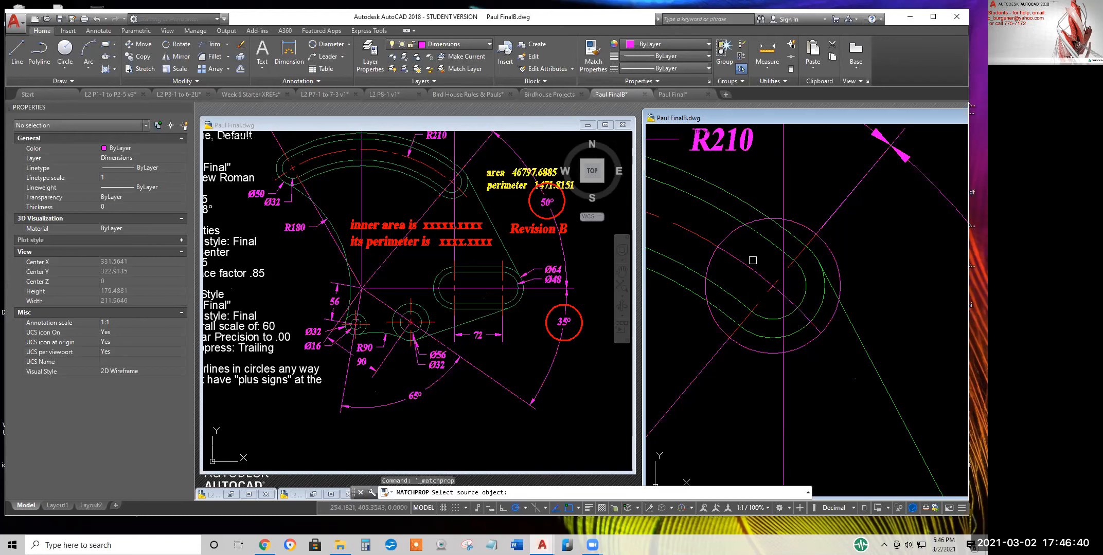
{"action": "left_click", "coordinate": [763, 301]}
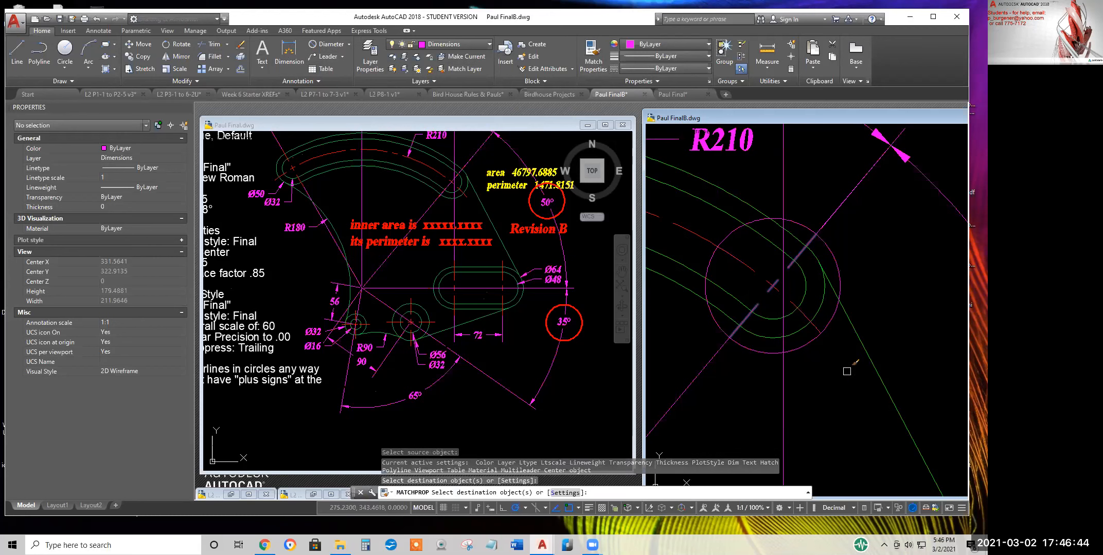
{"action": "key", "text": "Escape"}
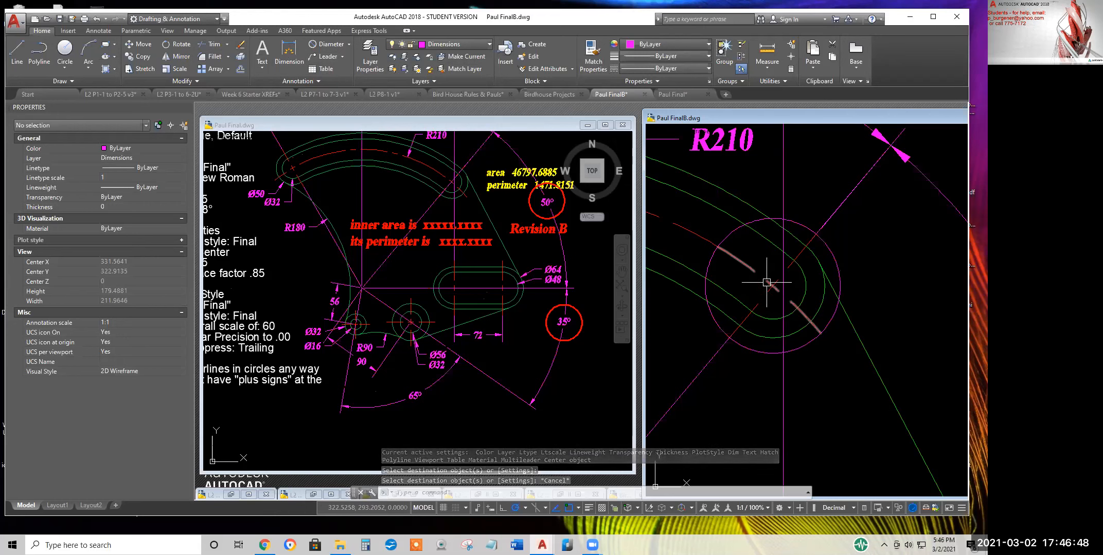
Inspect the centre-line arc's linetype scale in Properties
{"action": "left_click", "coordinate": [109, 177]}
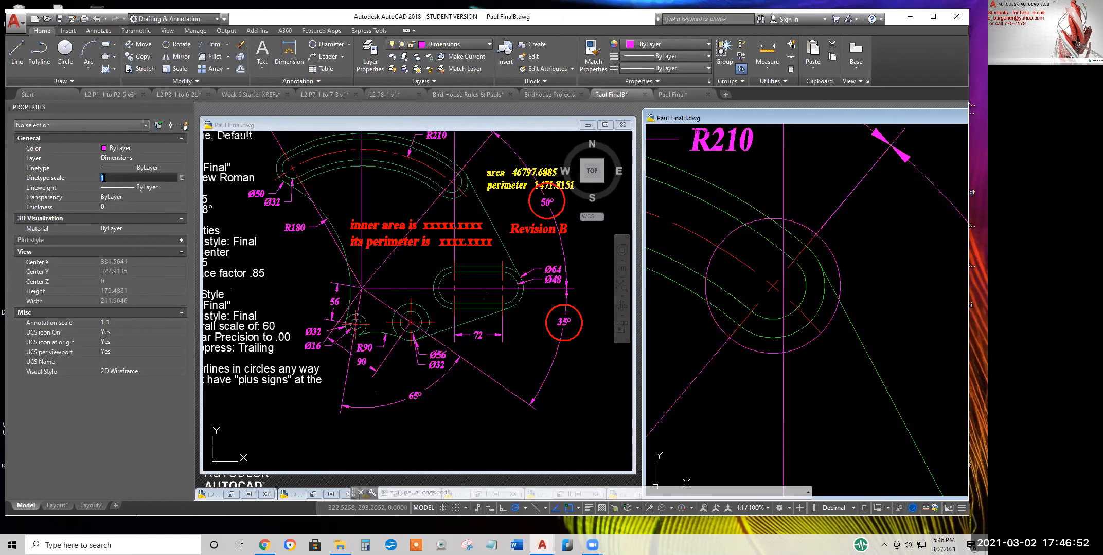
{"action": "left_click", "coordinate": [753, 273]}
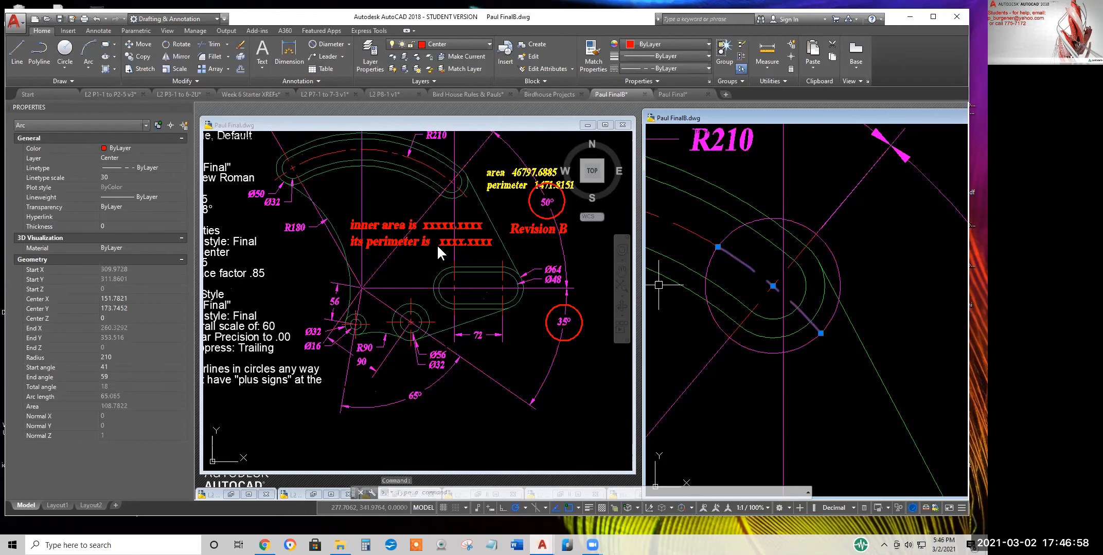
{"action": "key", "text": "Escape"}
{"action": "scroll", "coordinate": [806, 397], "scroll_direction": "down", "scroll_amount": 4}
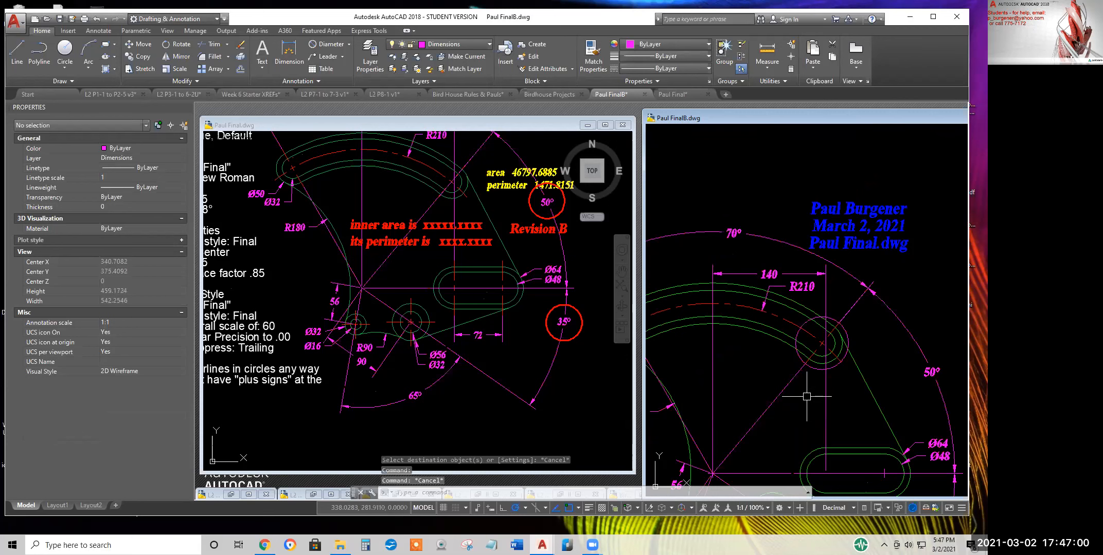
{"action": "scroll", "coordinate": [805, 396], "scroll_direction": "down", "scroll_amount": 2}
Erase a stray object and zoom the right view out to the whole part
{"action": "left_click", "coordinate": [240, 44]}
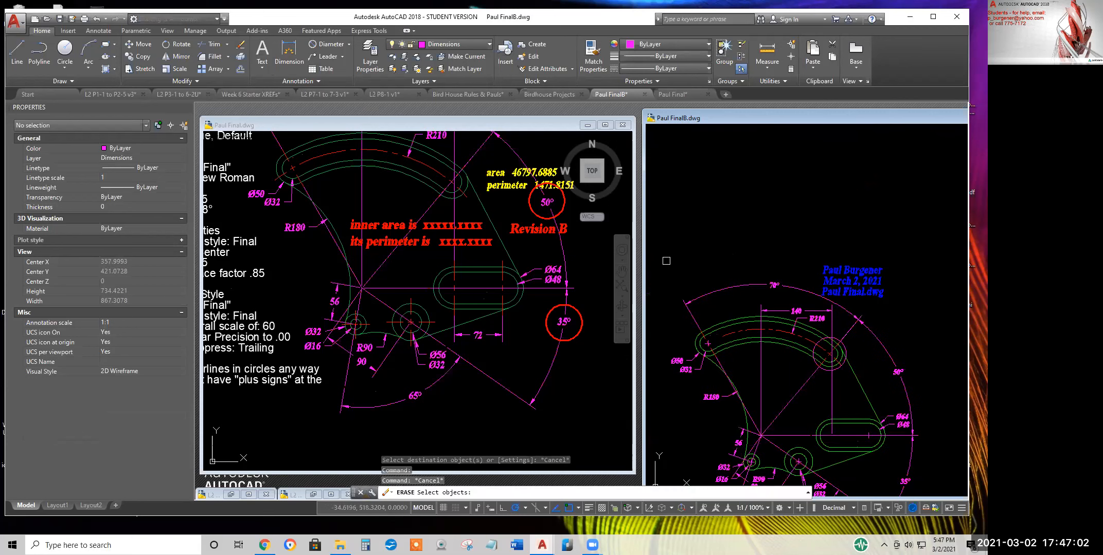
{"action": "left_click", "coordinate": [849, 350]}
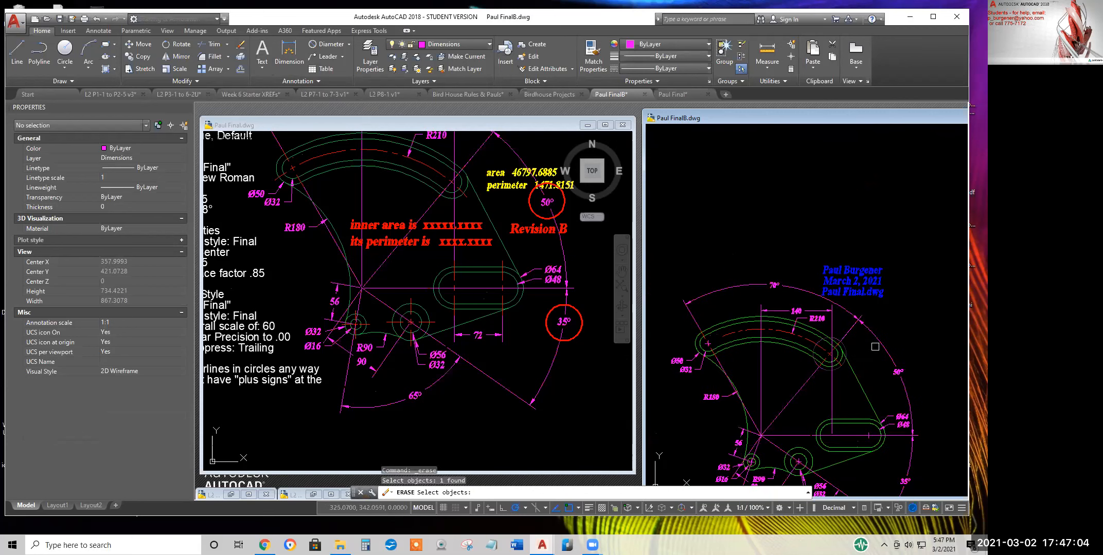
{"action": "scroll", "coordinate": [854, 354], "scroll_direction": "down", "scroll_amount": 4}
{"action": "middle_click_drag", "start_coordinate": [877, 376], "coordinate": [873, 362]}
{"action": "scroll", "coordinate": [872, 362], "scroll_direction": "up", "scroll_amount": 6}
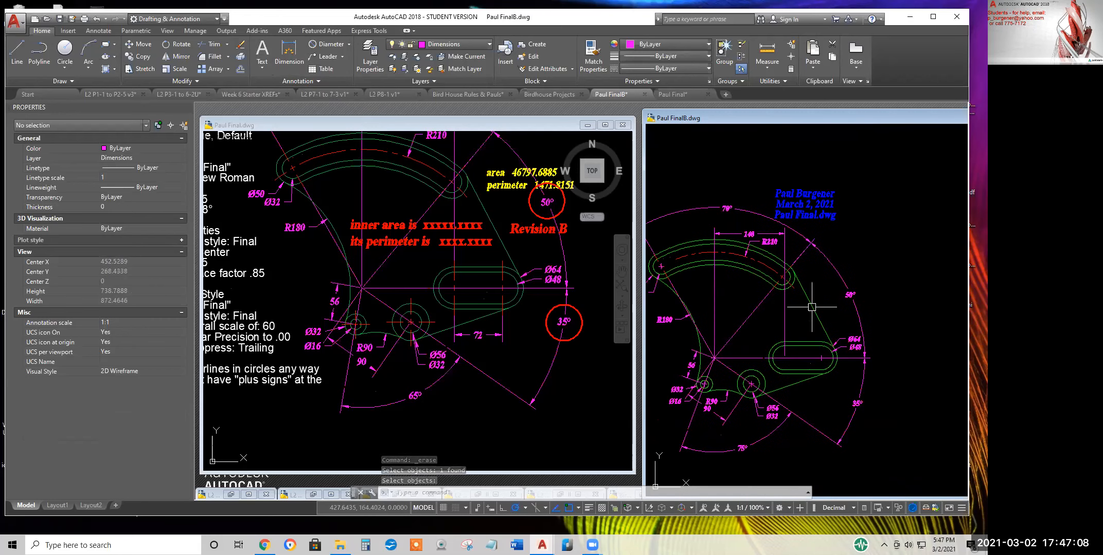
{"action": "scroll", "coordinate": [769, 321], "scroll_direction": "down", "scroll_amount": 2}
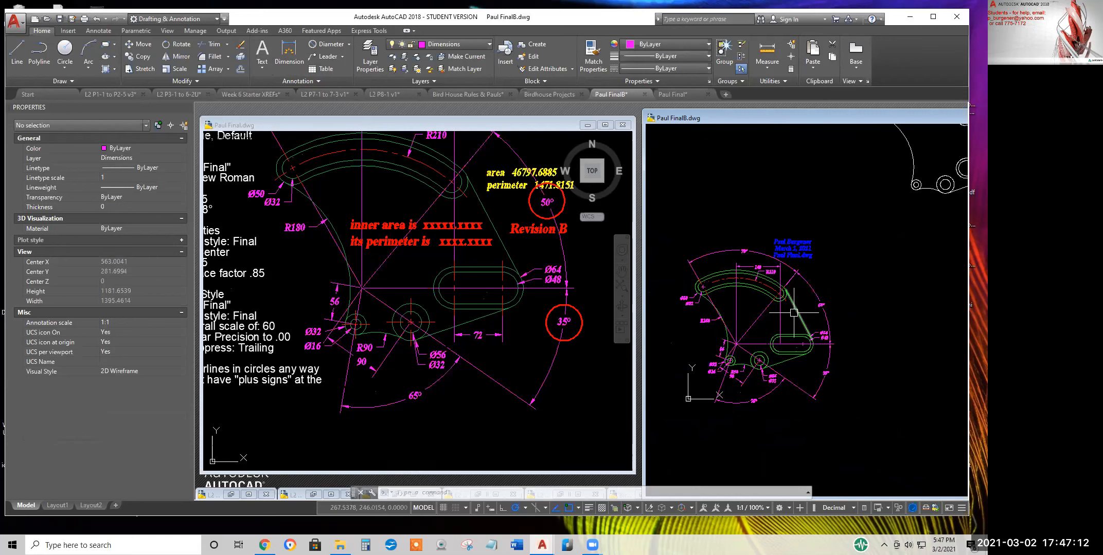
{"action": "middle_click_drag", "start_coordinate": [795, 313], "coordinate": [841, 284]}
{"action": "scroll", "coordinate": [796, 312], "scroll_direction": "up", "scroll_amount": 2}
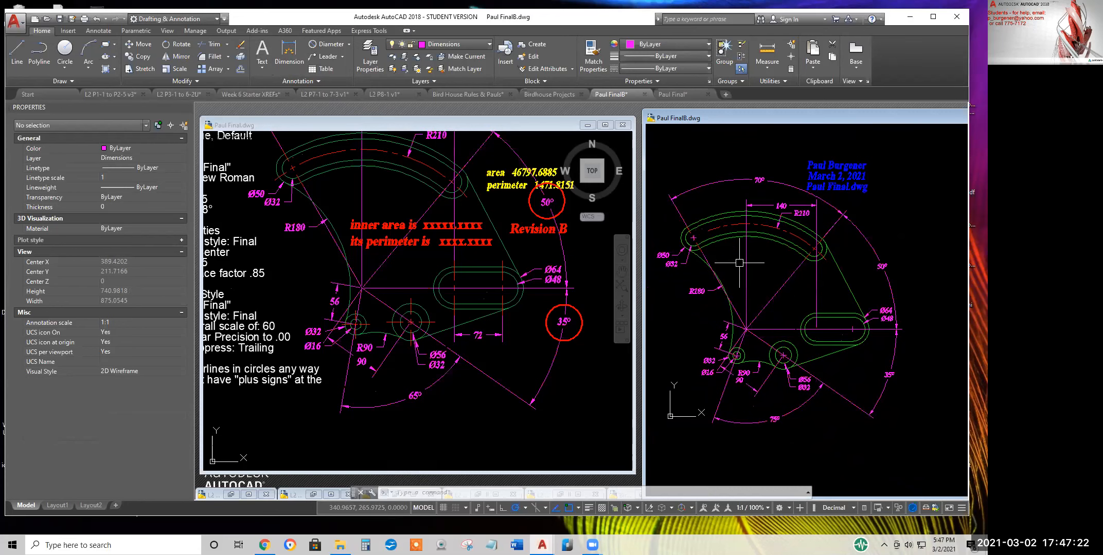
Isolate the green Object layer so only the part outlines remain visible
{"action": "left_click", "coordinate": [405, 58]}
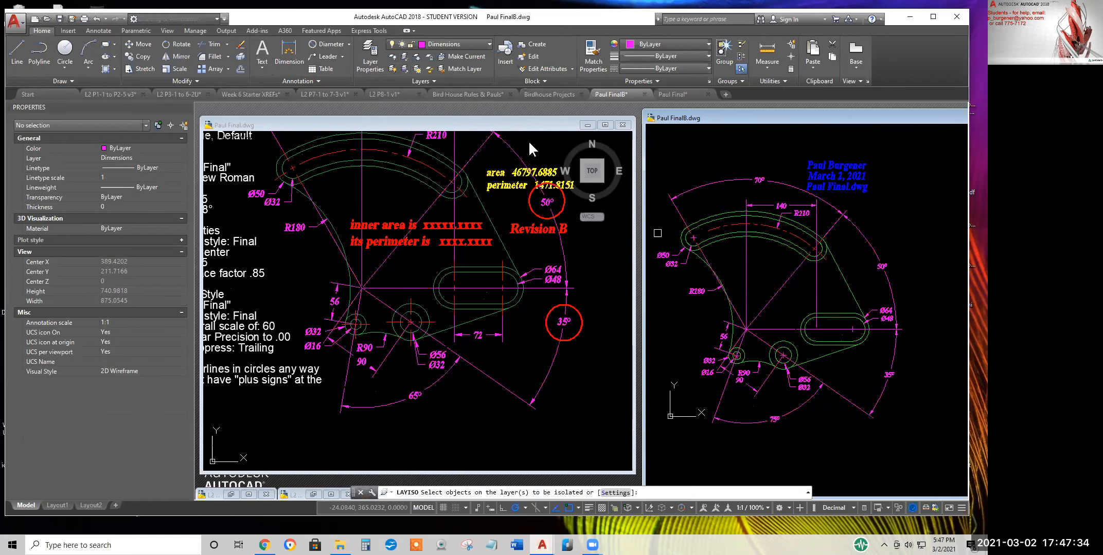
{"action": "left_click", "coordinate": [777, 242]}
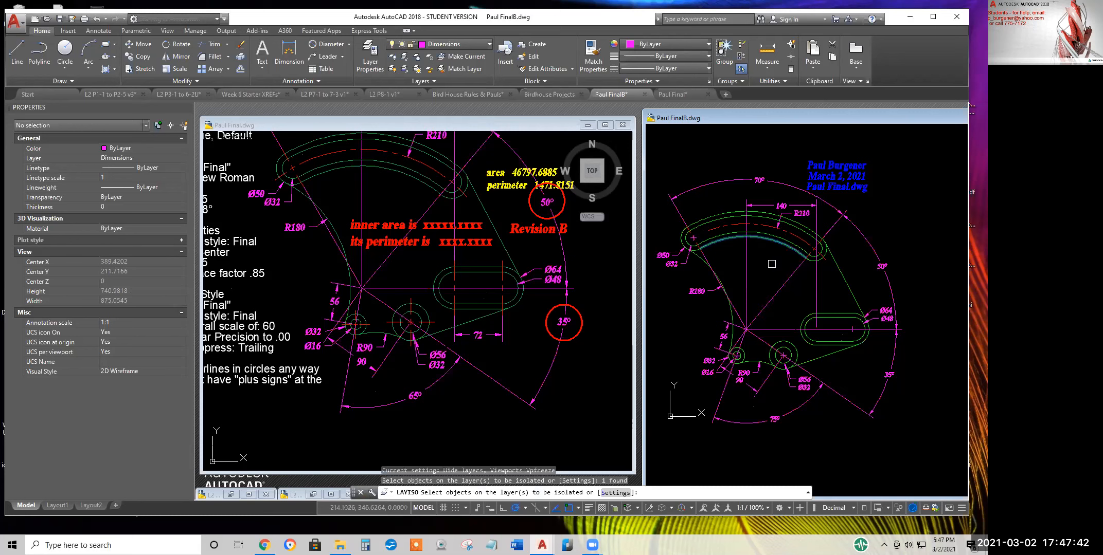
{"action": "key", "text": "Return"}
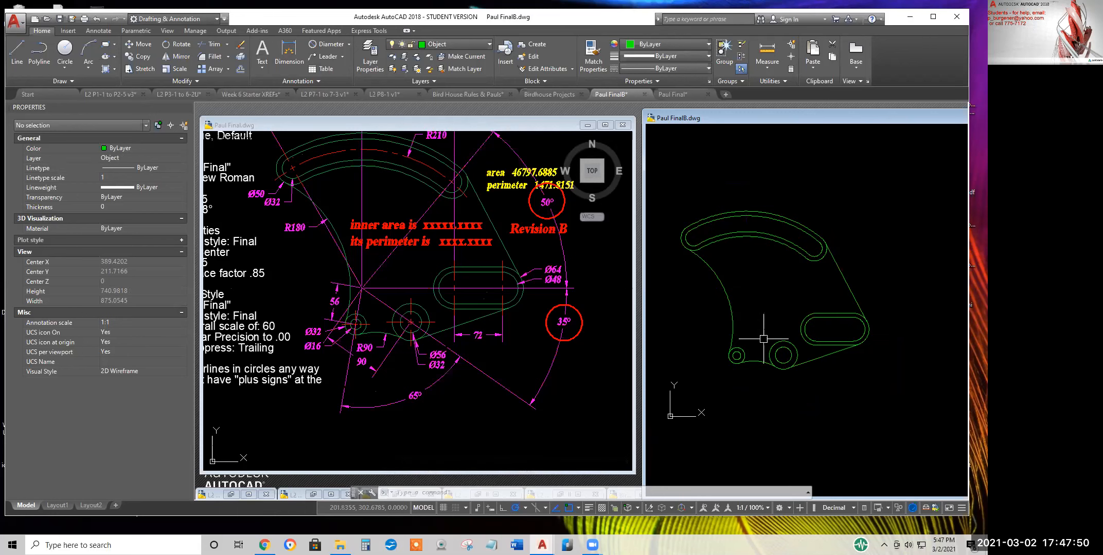
{"action": "left_click", "coordinate": [113, 69]}
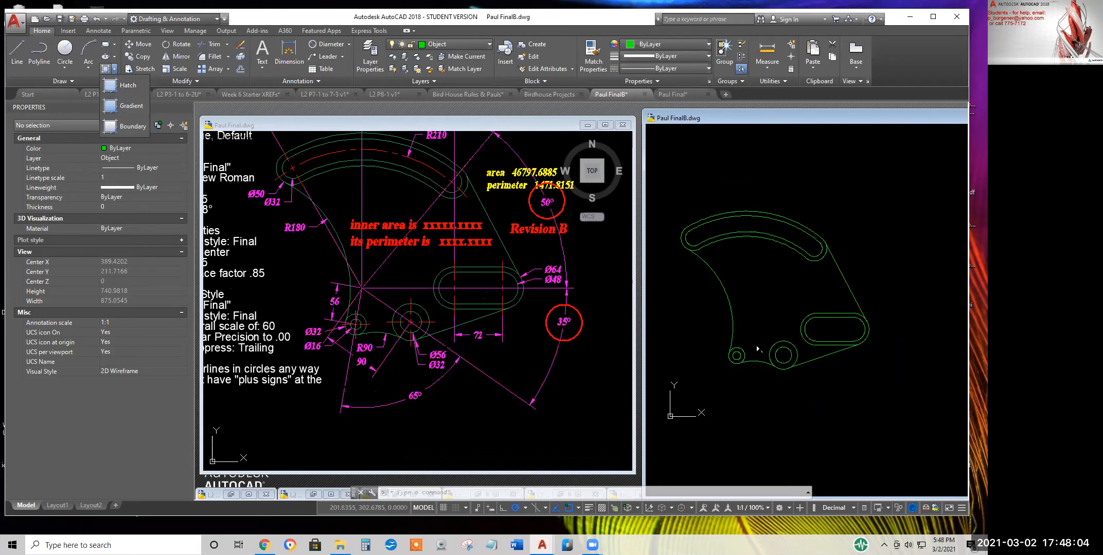
Create a boundary polyline inside the part and check its area of 48157.8144
{"action": "left_click", "coordinate": [129, 126]}
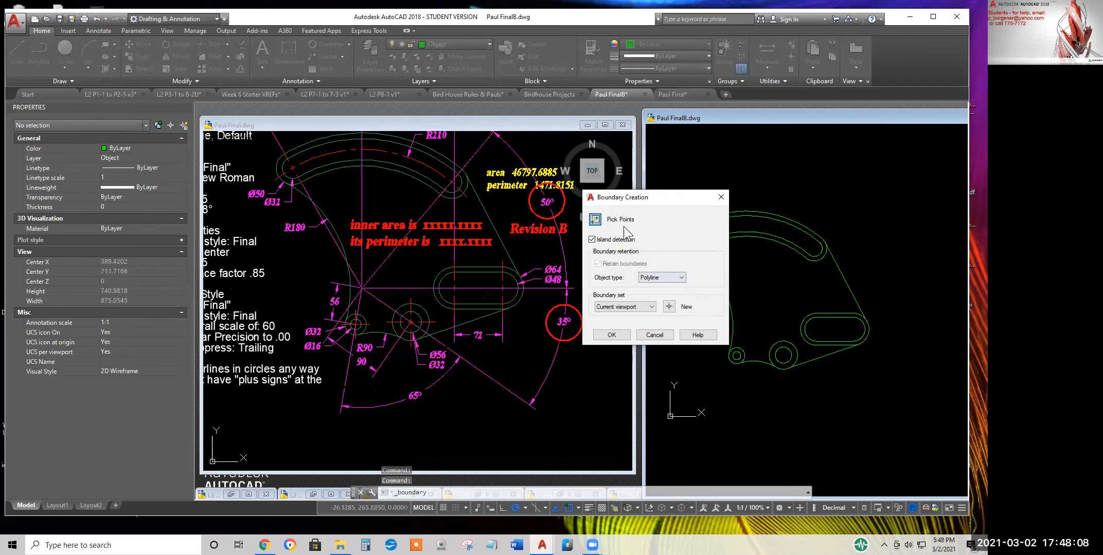
{"action": "left_click", "coordinate": [595, 221]}
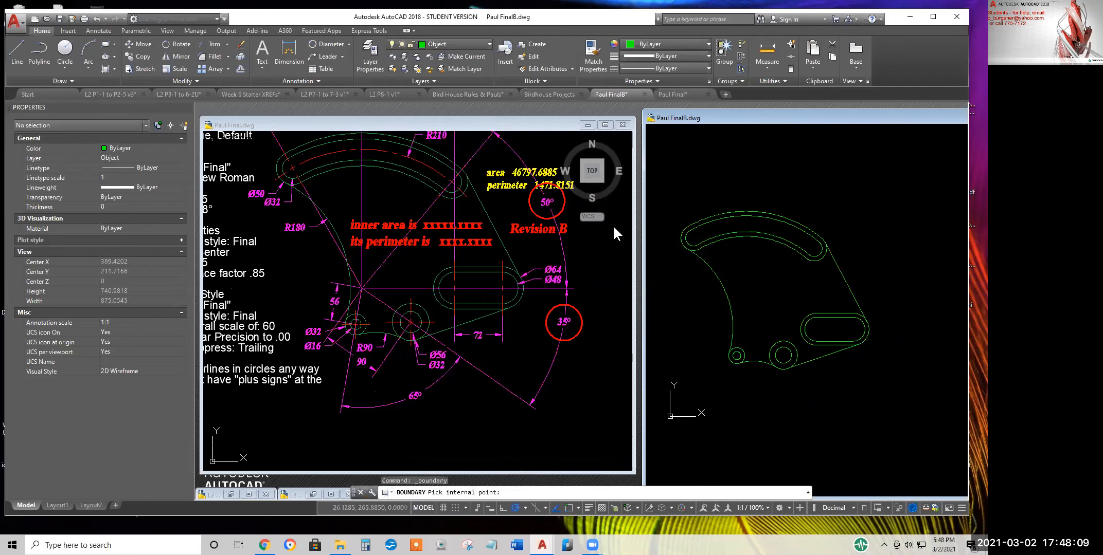
{"action": "left_click", "coordinate": [779, 287]}
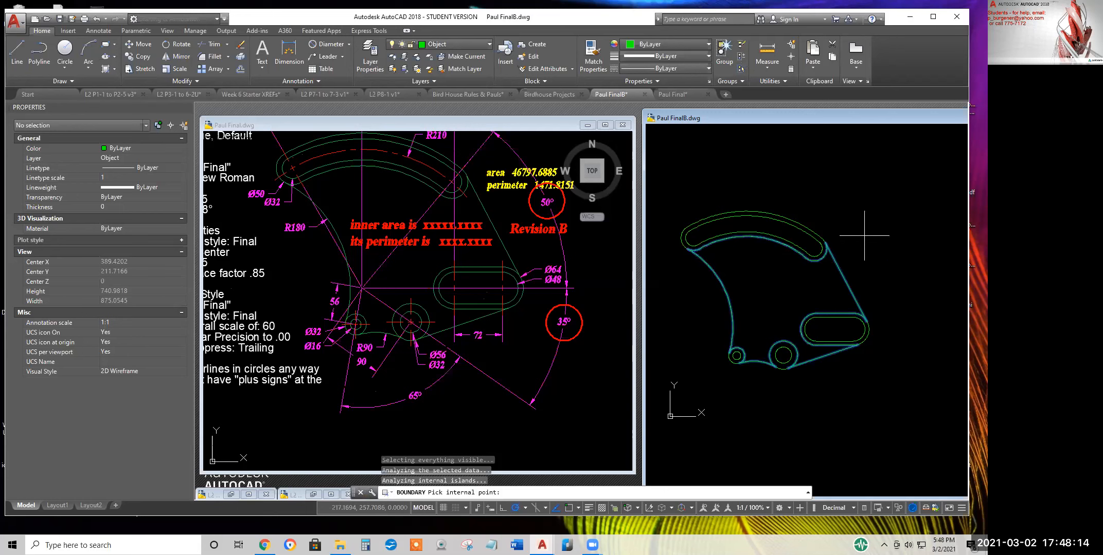
{"action": "key", "text": "Return"}
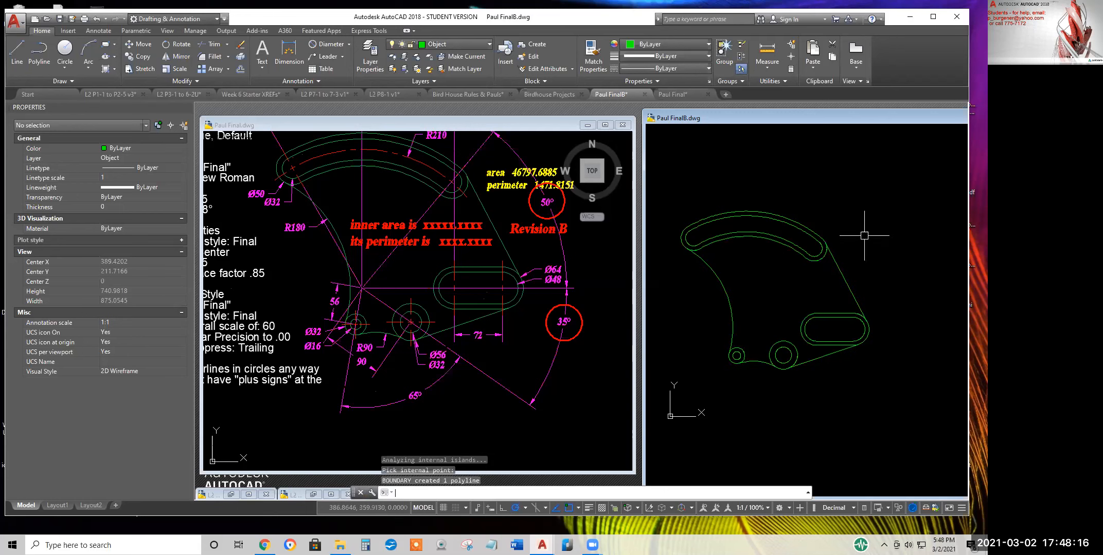
{"action": "left_click", "coordinate": [837, 261]}
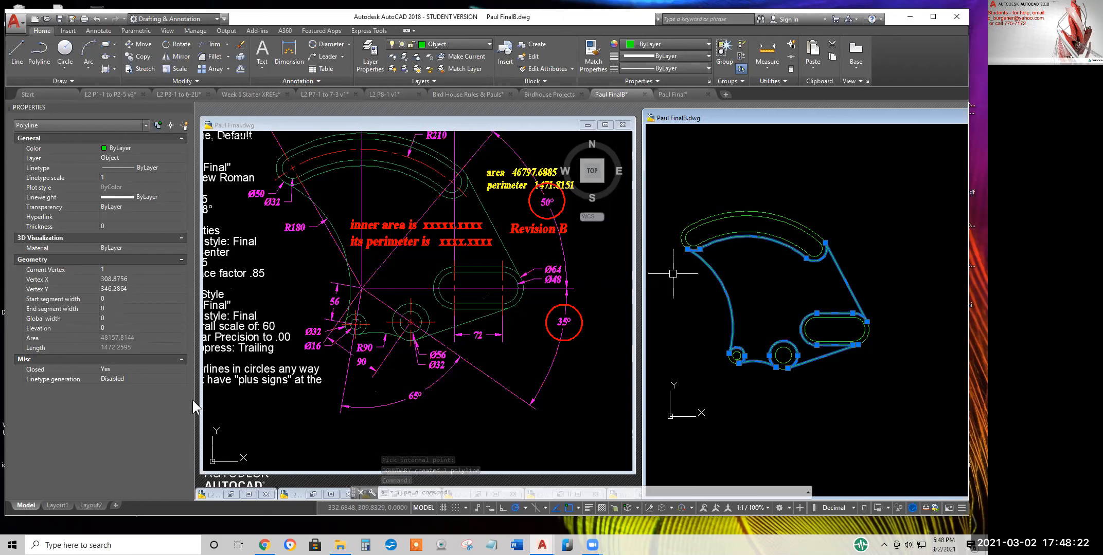
{"action": "key", "text": "Escape"}
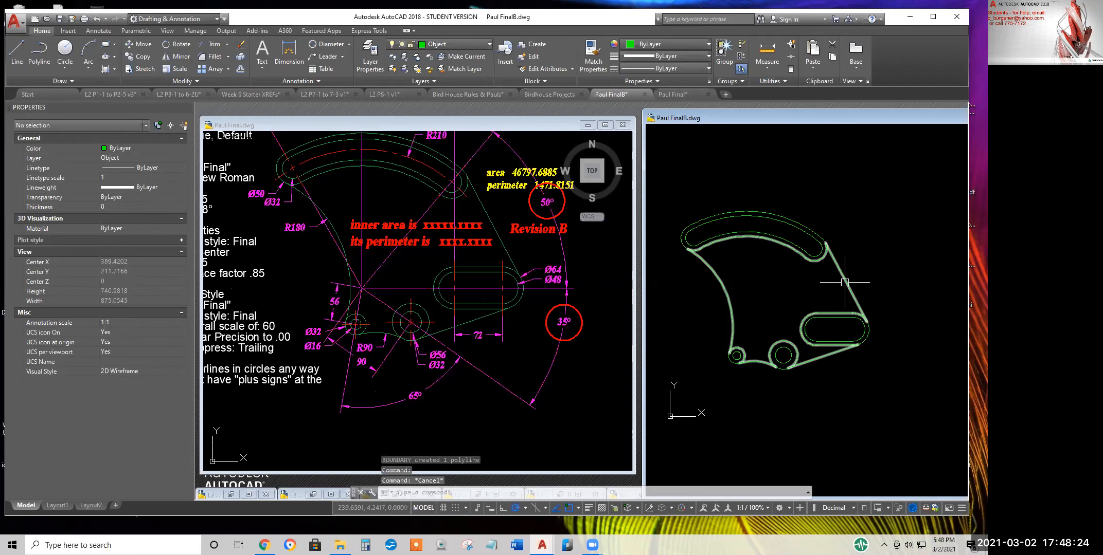
Copy the boundary's area 48157.8144 via QuickCalc and paste it into Notepad
{"action": "left_click", "coordinate": [844, 282]}
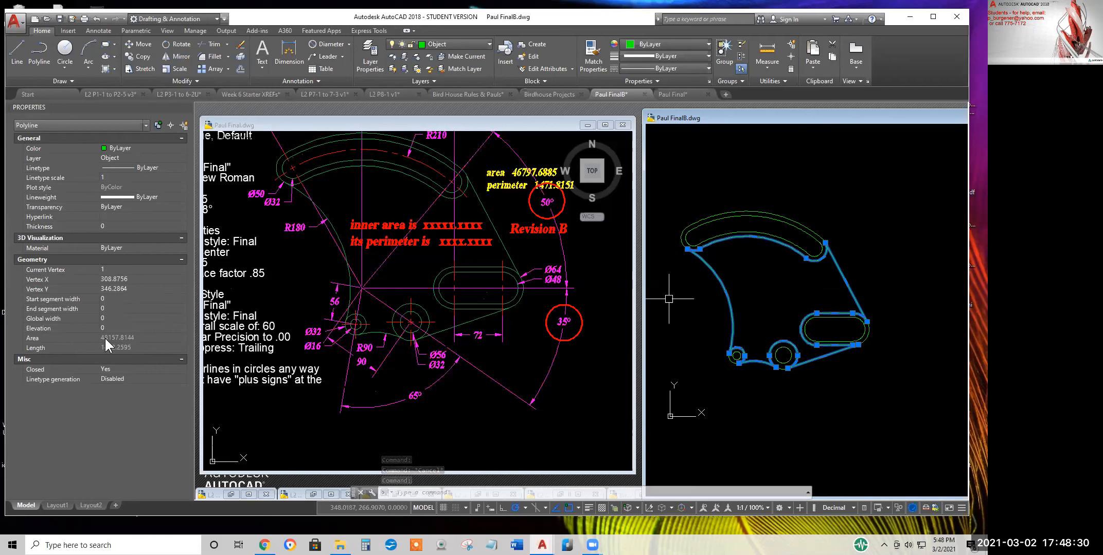
{"action": "left_click", "coordinate": [180, 338]}
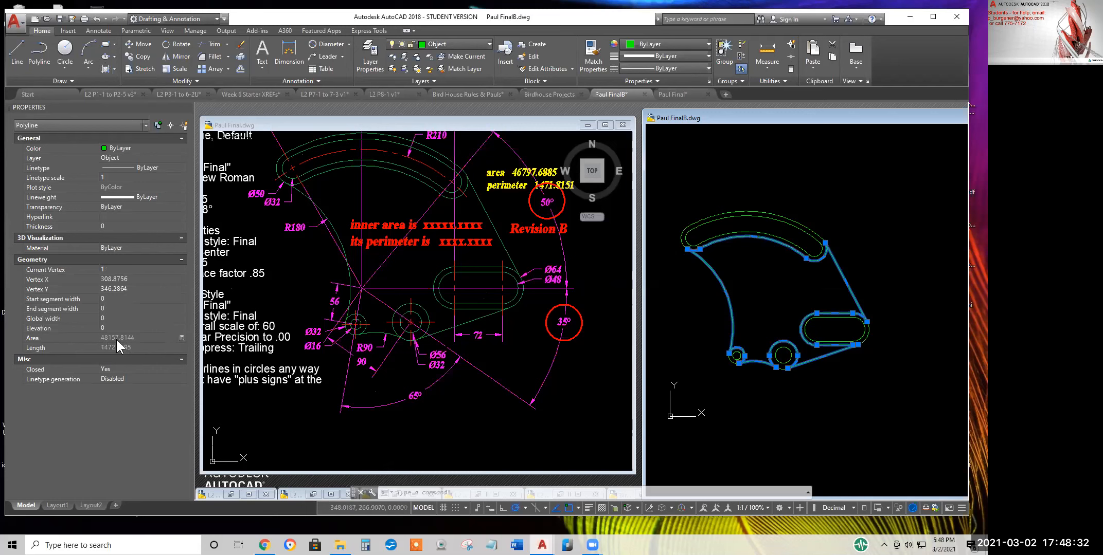
{"action": "left_click", "coordinate": [183, 338]}
{"action": "left_click_drag", "start_coordinate": [114, 225], "coordinate": [9, 226]}
{"action": "key", "text": "ctrl+c"}
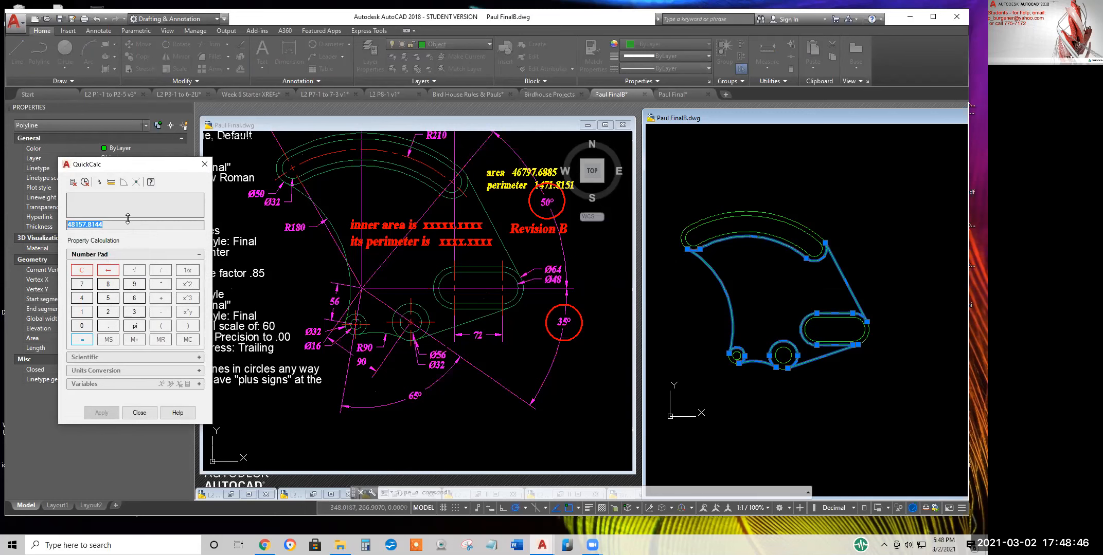
{"action": "left_click", "coordinate": [205, 164]}
{"action": "left_click", "coordinate": [722, 181]}
{"action": "left_click", "coordinate": [707, 174]}
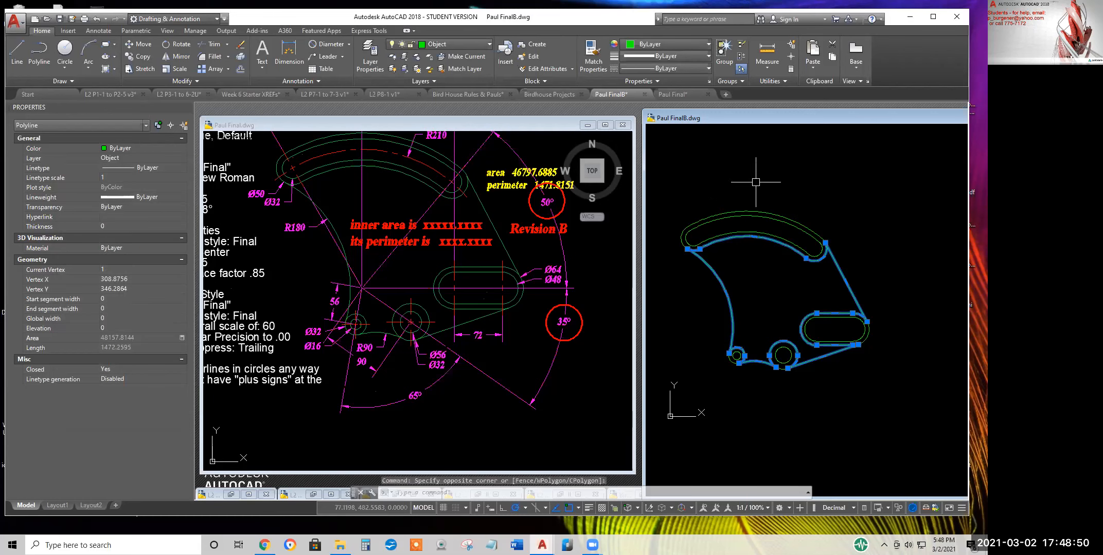
{"action": "scroll", "coordinate": [724, 262], "scroll_direction": "down", "scroll_amount": 4}
{"action": "scroll", "coordinate": [724, 262], "scroll_direction": "up", "scroll_amount": 2}
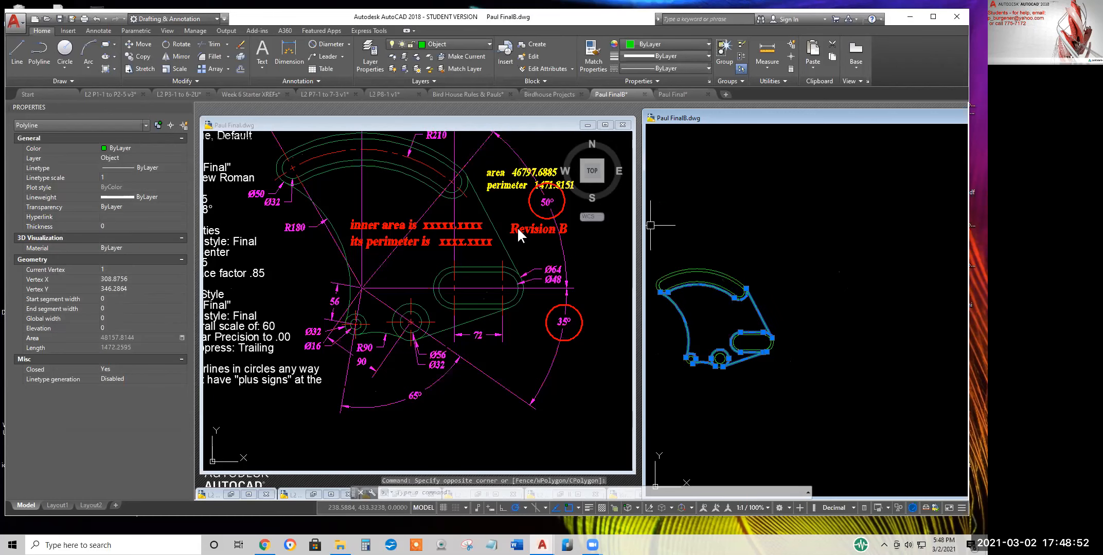
{"action": "scroll", "coordinate": [726, 229], "scroll_direction": "down", "scroll_amount": 2}
{"action": "middle_click_drag", "start_coordinate": [726, 229], "coordinate": [719, 301]}
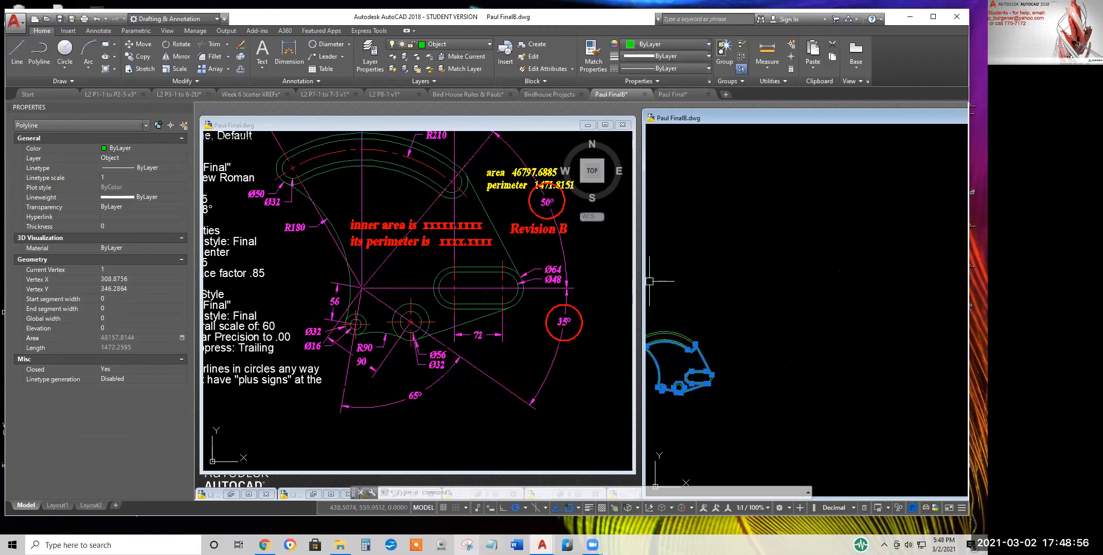
{"action": "left_click", "coordinate": [491, 545]}
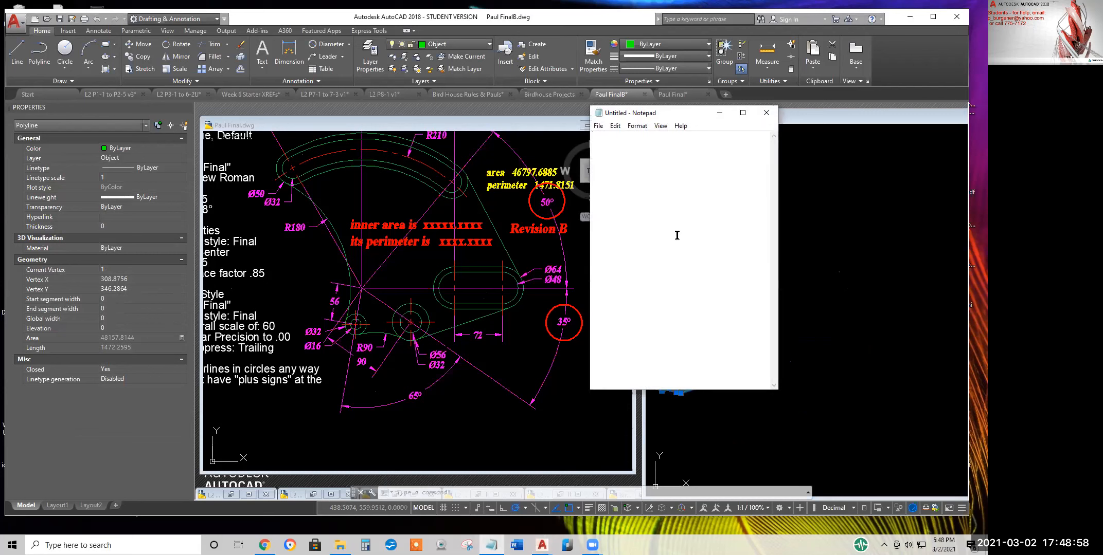
{"action": "right_click", "coordinate": [674, 223]}
{"action": "left_click", "coordinate": [711, 272]}
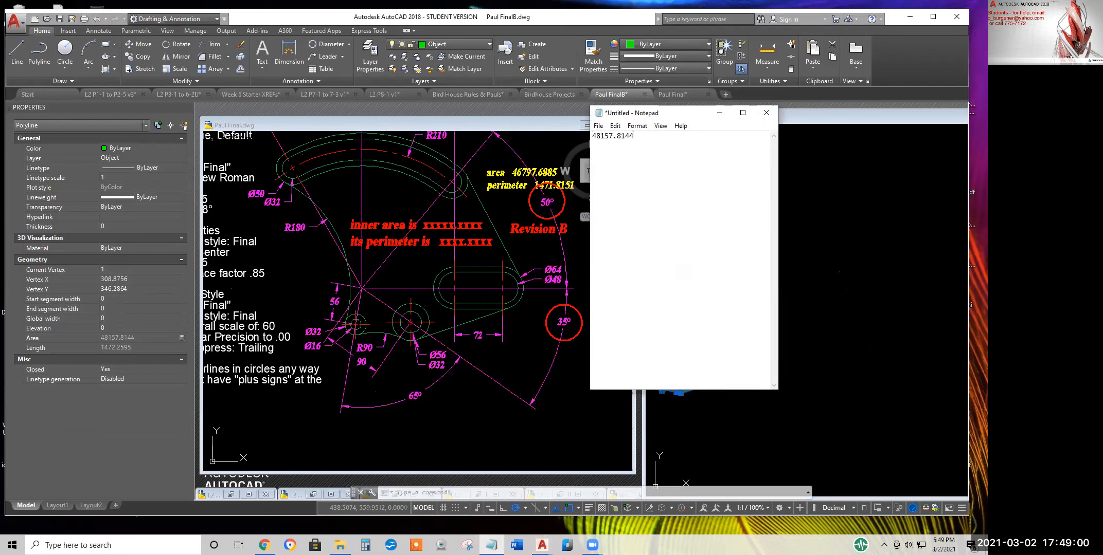
Copy the boundary's length 1472.2595 via QuickCalc into the Notepad notes
{"action": "left_click", "coordinate": [824, 300]}
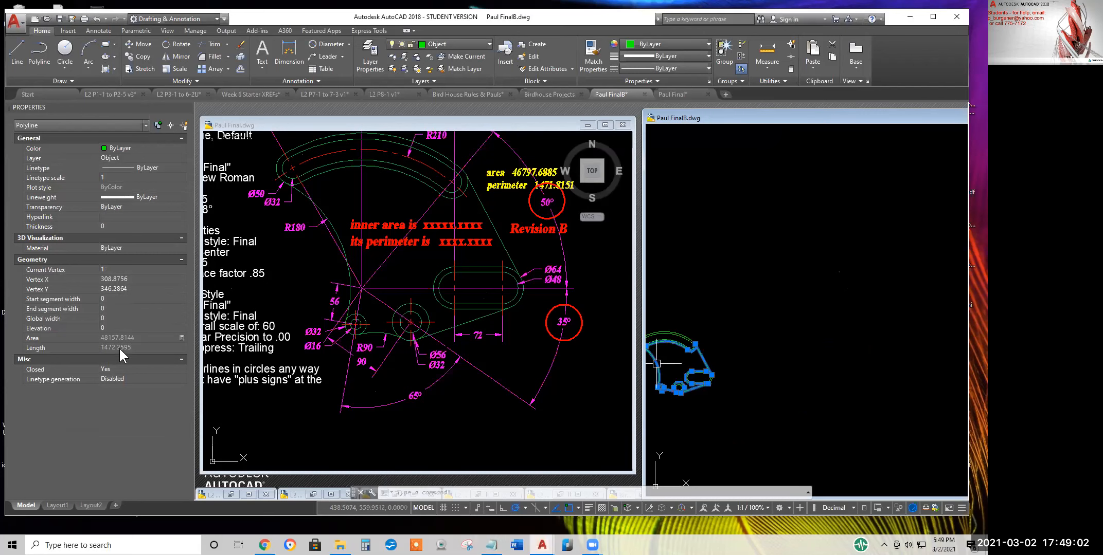
{"action": "left_click", "coordinate": [182, 348]}
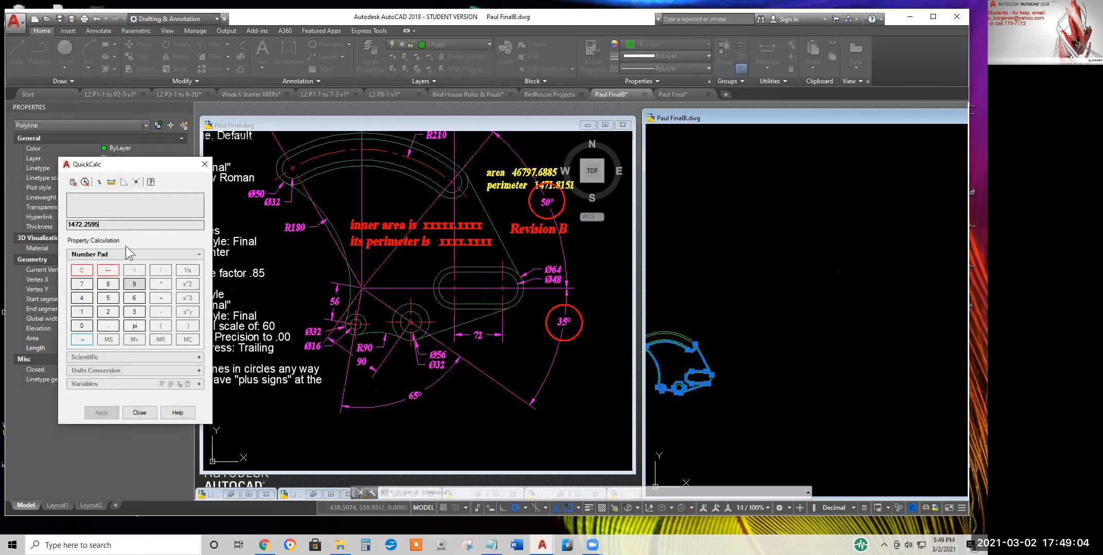
{"action": "left_click_drag", "start_coordinate": [100, 227], "coordinate": [50, 226]}
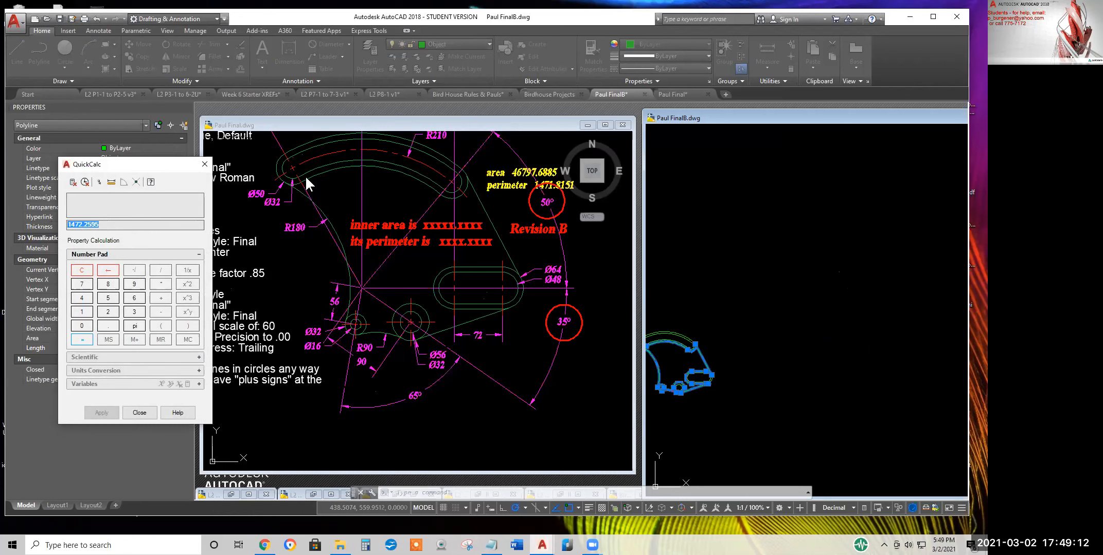
{"action": "left_click", "coordinate": [204, 164]}
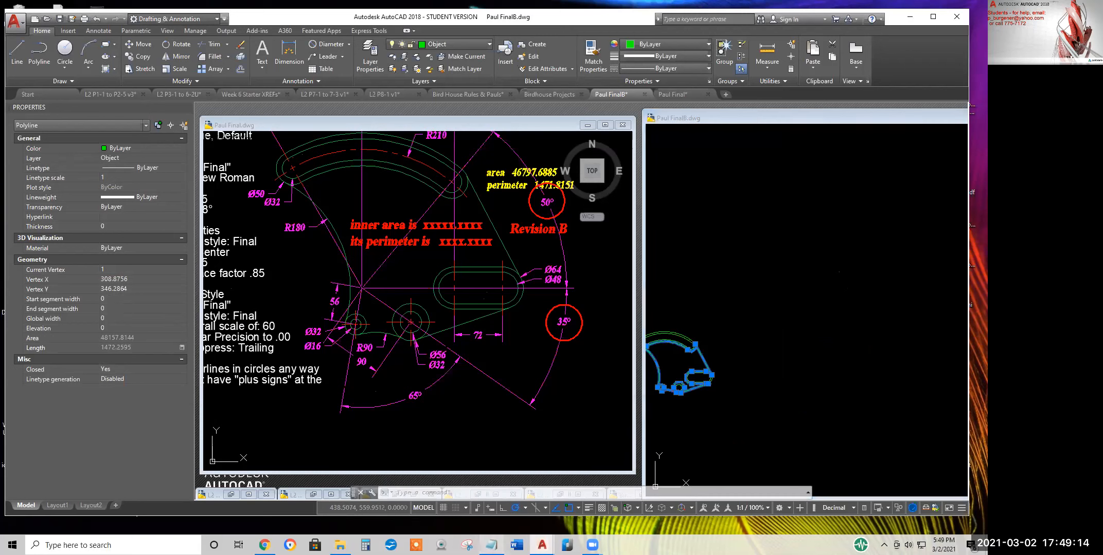
{"action": "left_click", "coordinate": [491, 545]}
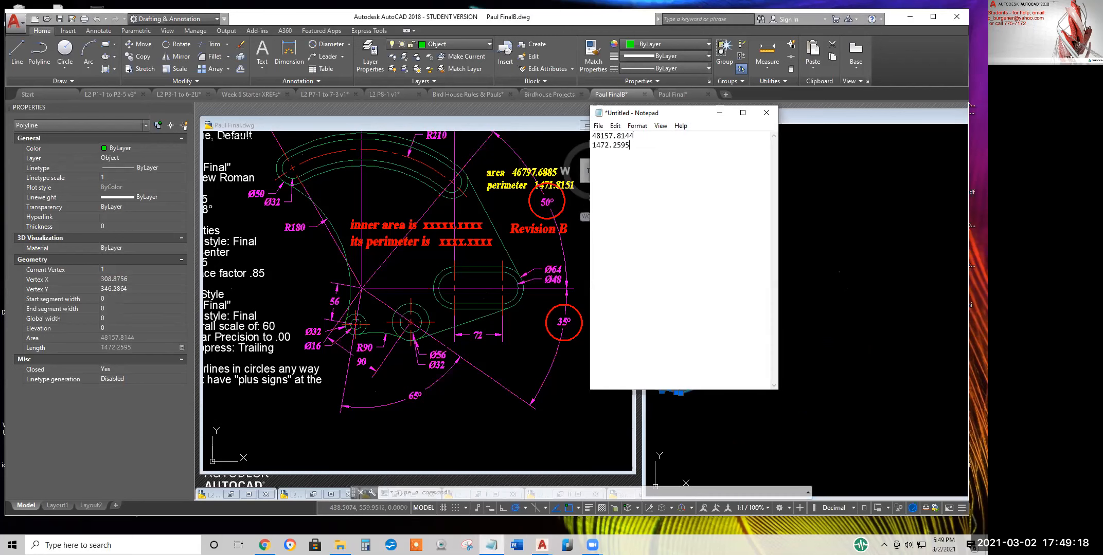
{"action": "left_click", "coordinate": [908, 264]}
{"action": "middle_click_drag", "start_coordinate": [714, 329], "coordinate": [758, 275]}
{"action": "scroll", "coordinate": [757, 275], "scroll_direction": "up", "scroll_amount": 4}
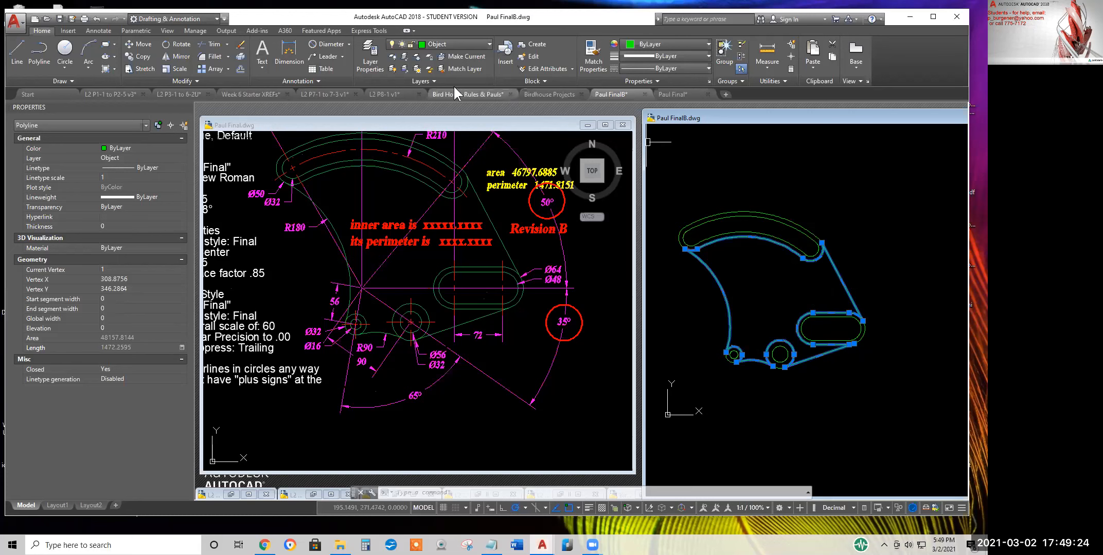
Unisolate the layers, then try freezing the 70° dimension's layer and cancel
{"action": "left_click", "coordinate": [405, 69]}
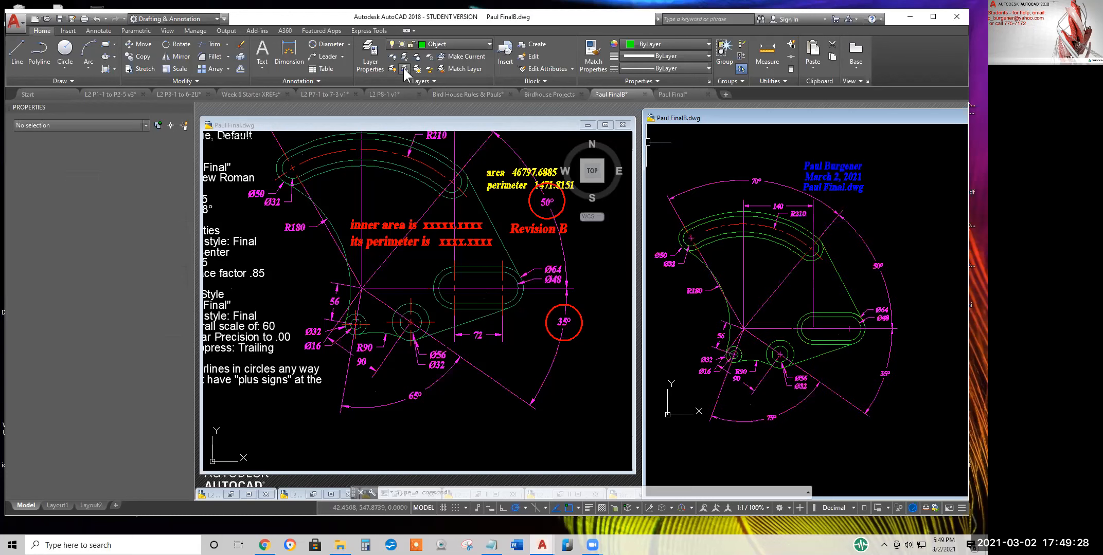
{"action": "middle_click_drag", "start_coordinate": [841, 373], "coordinate": [850, 402]}
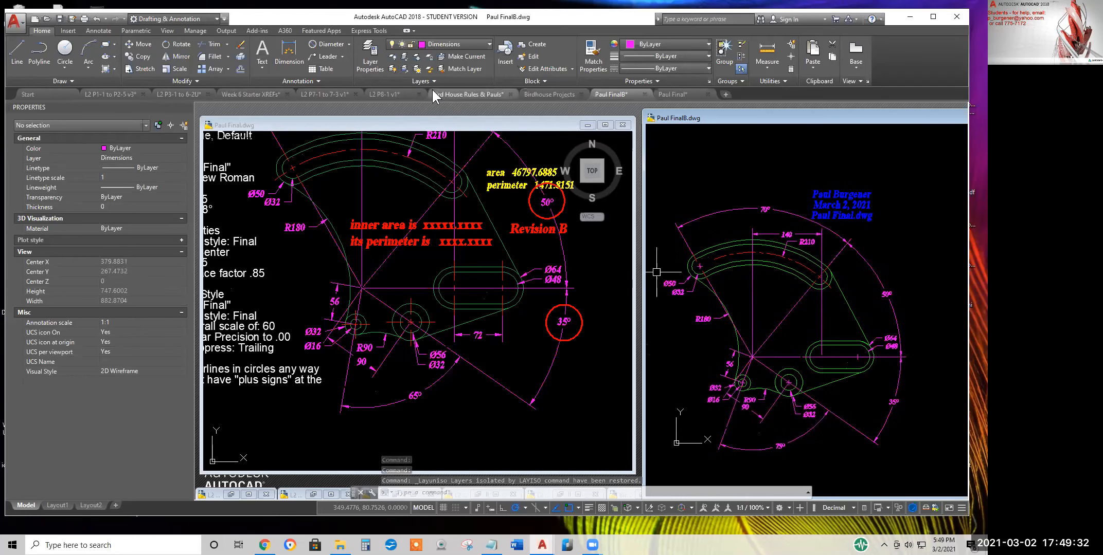
{"action": "left_click", "coordinate": [416, 57]}
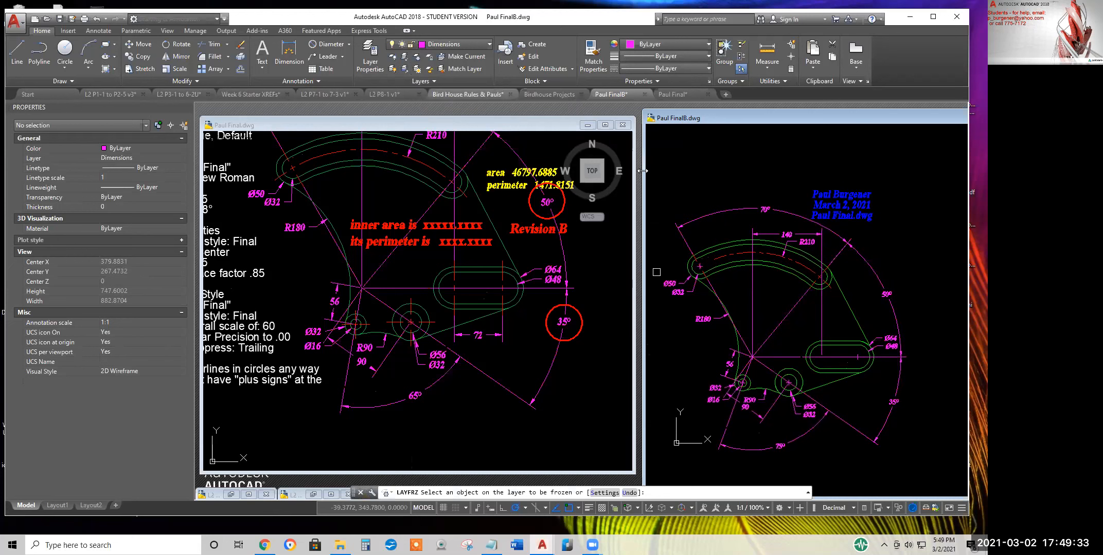
{"action": "left_click", "coordinate": [706, 207]}
{"action": "key", "text": "Escape"}
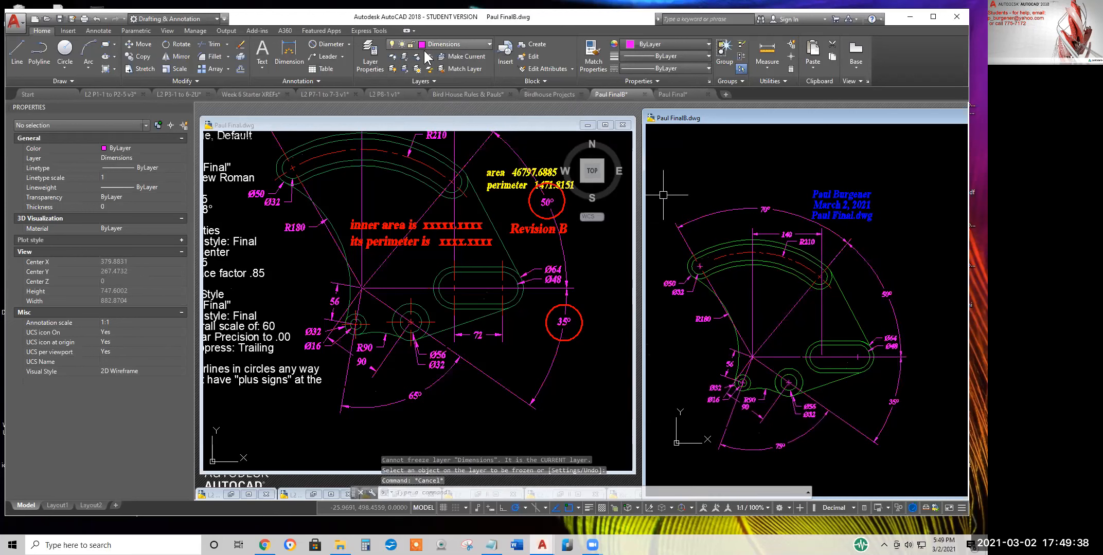
Isolate the Dimensions layer to check it, then unisolate all layers again
{"action": "left_click", "coordinate": [405, 57]}
{"action": "left_click", "coordinate": [700, 215]}
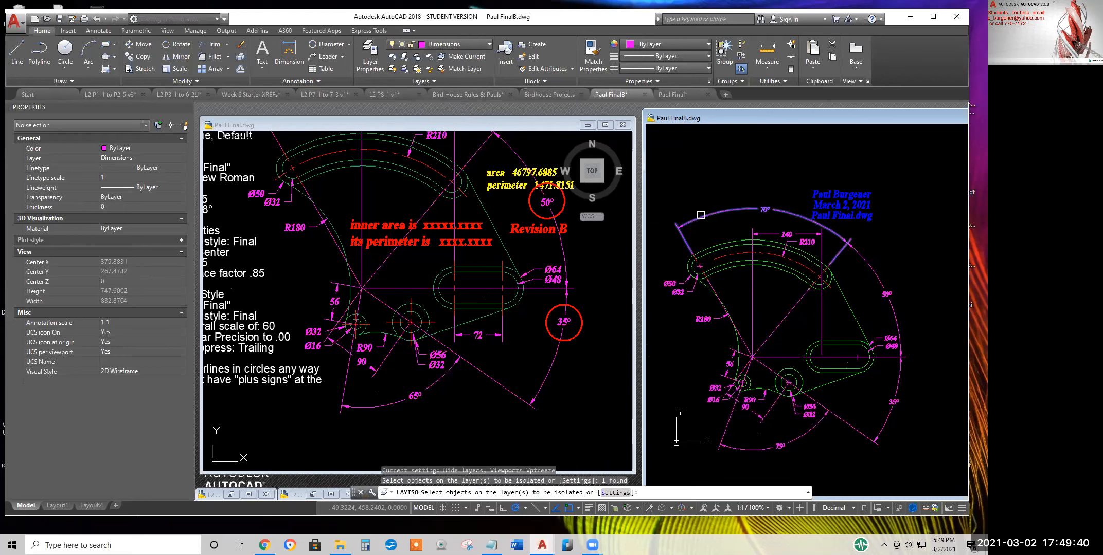
{"action": "key", "text": "Return"}
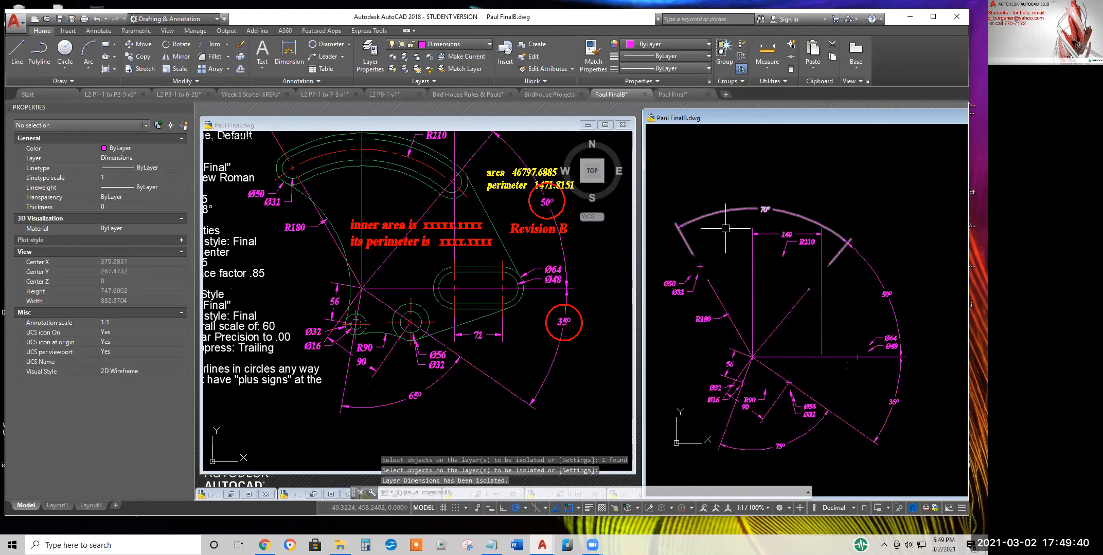
{"action": "left_click", "coordinate": [446, 44]}
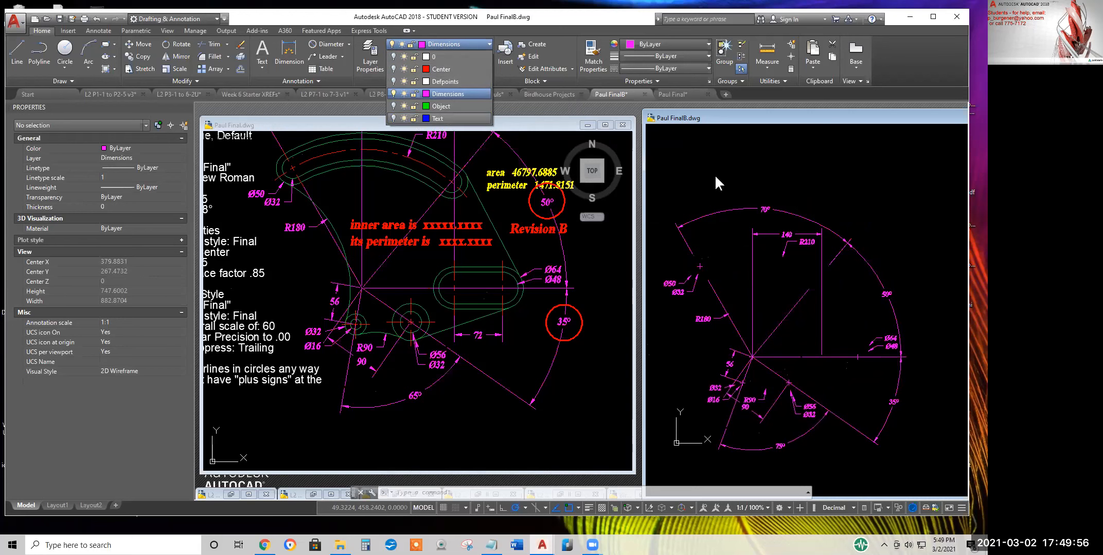
{"action": "scroll", "coordinate": [821, 290], "scroll_direction": "down", "scroll_amount": 2}
{"action": "middle_click_drag", "start_coordinate": [820, 290], "coordinate": [822, 249]}
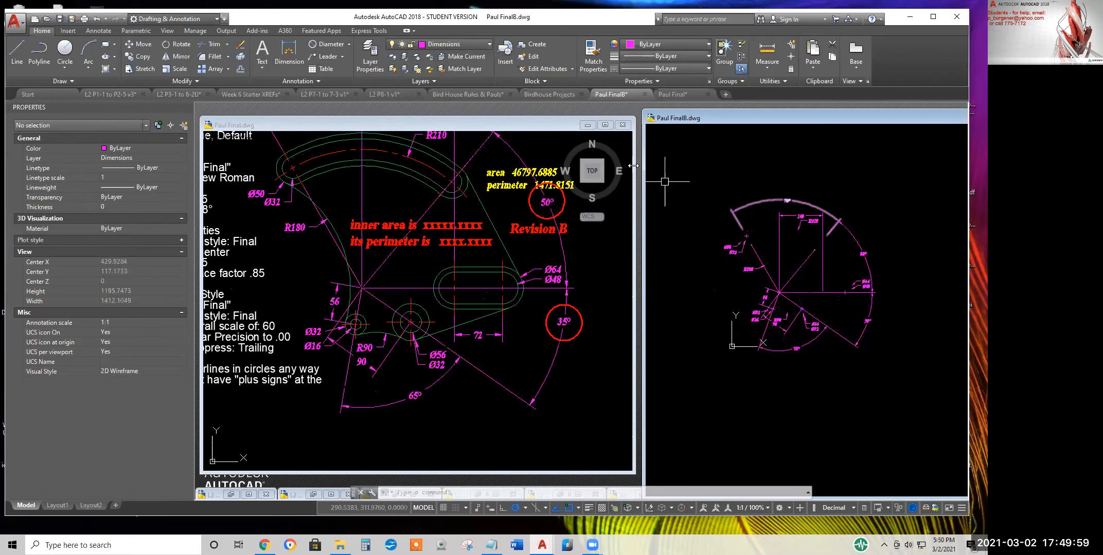
{"action": "left_click", "coordinate": [405, 68]}
Start a new MText and a copy of the blue name note, cancelling both
{"action": "scroll", "coordinate": [823, 273], "scroll_direction": "up", "scroll_amount": 2}
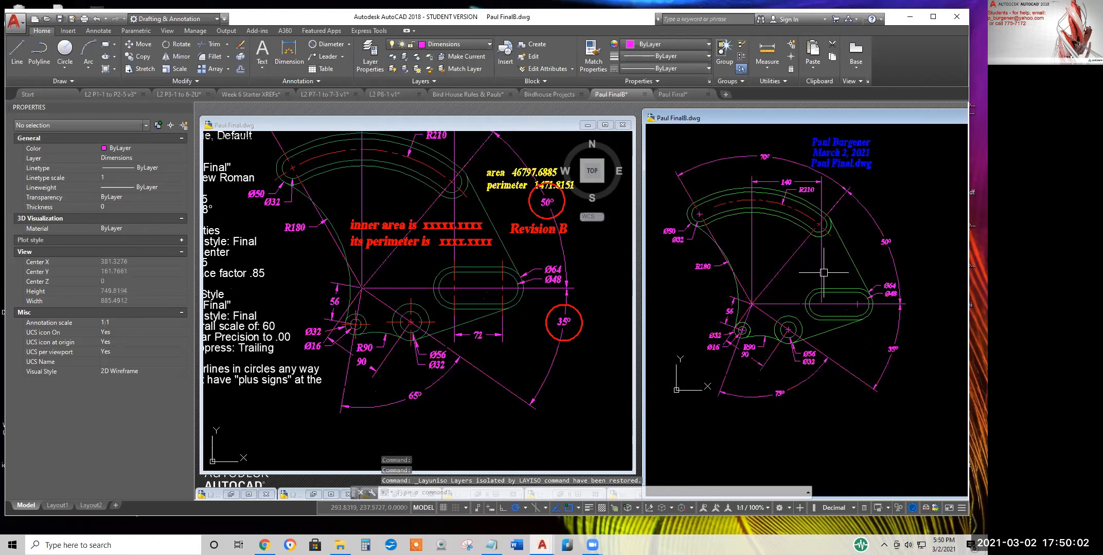
{"action": "middle_click_drag", "start_coordinate": [838, 267], "coordinate": [819, 356]}
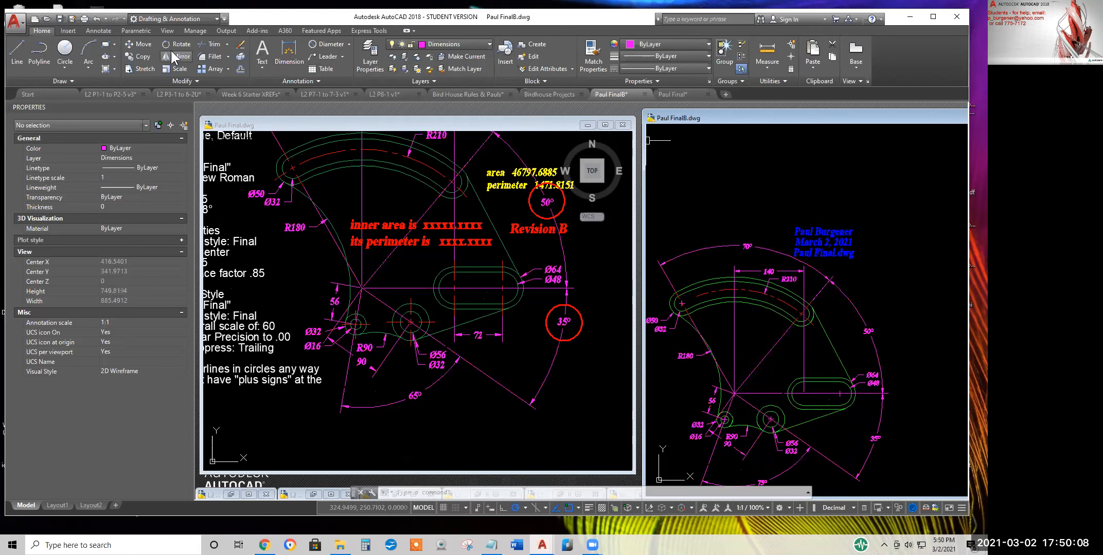
{"action": "left_click", "coordinate": [261, 54]}
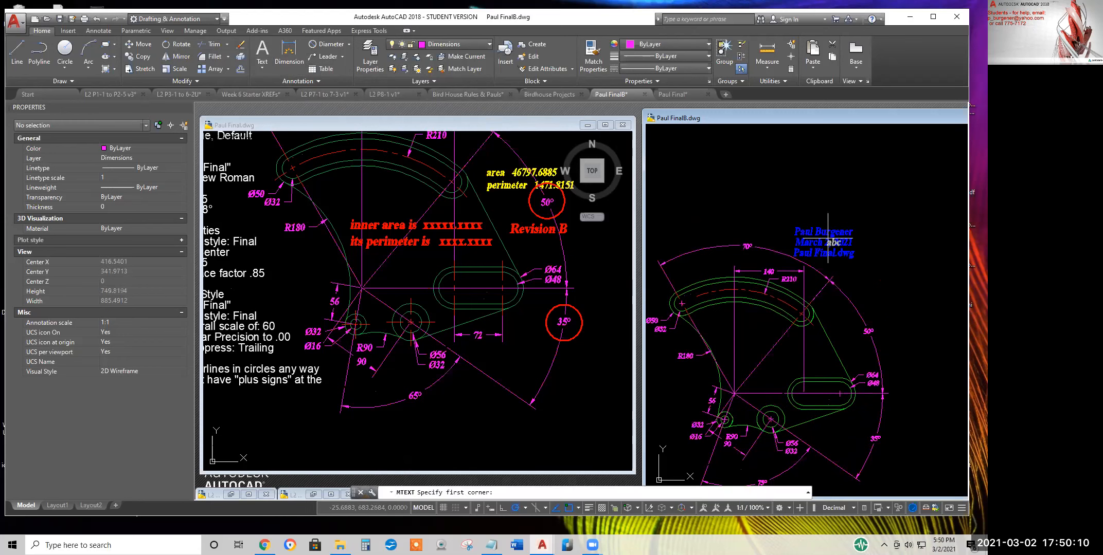
{"action": "key", "text": "Escape"}
{"action": "left_click", "coordinate": [143, 57]}
{"action": "left_click", "coordinate": [823, 241]}
{"action": "key", "text": "Return"}
{"action": "left_click", "coordinate": [876, 179]}
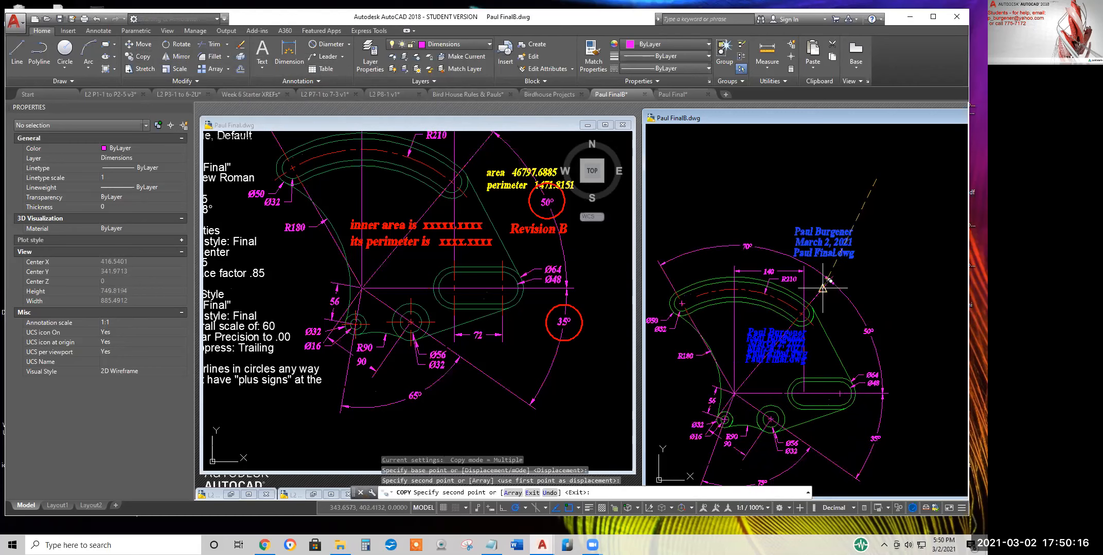
{"action": "key", "text": "Escape"}
Select both recorded values, 48157.8144 and 1472.2595, in Notepad
{"action": "scroll", "coordinate": [739, 388], "scroll_direction": "up", "scroll_amount": 4}
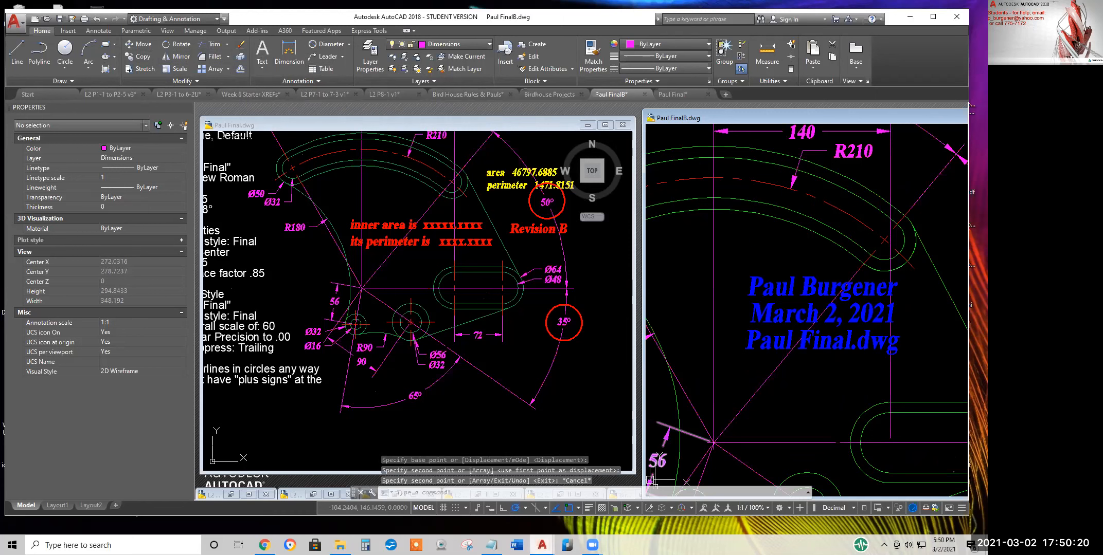
{"action": "left_click", "coordinate": [491, 545]}
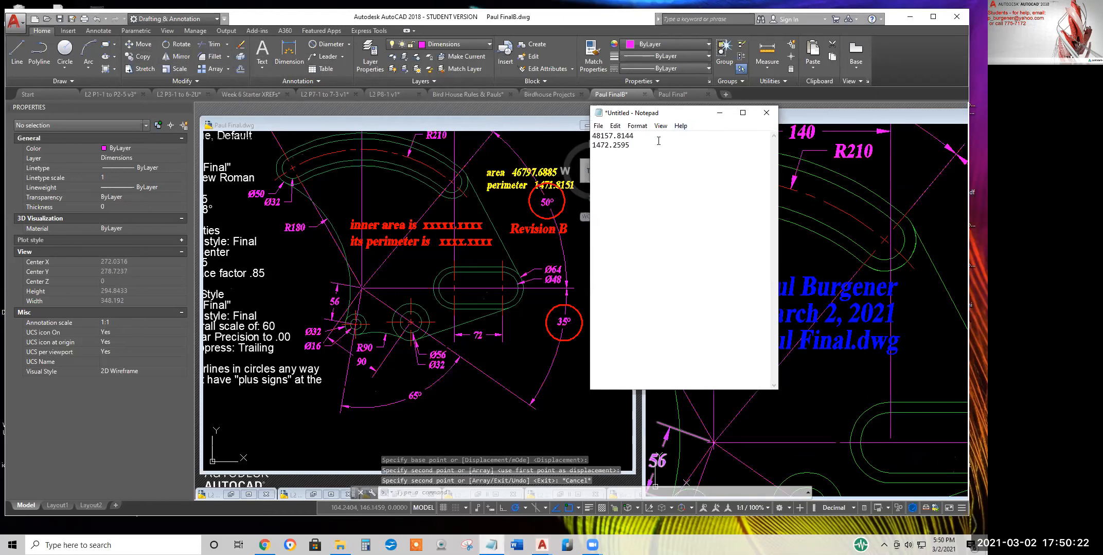
{"action": "key", "text": "ctrl+a"}
{"action": "key", "text": "ctrl+c"}
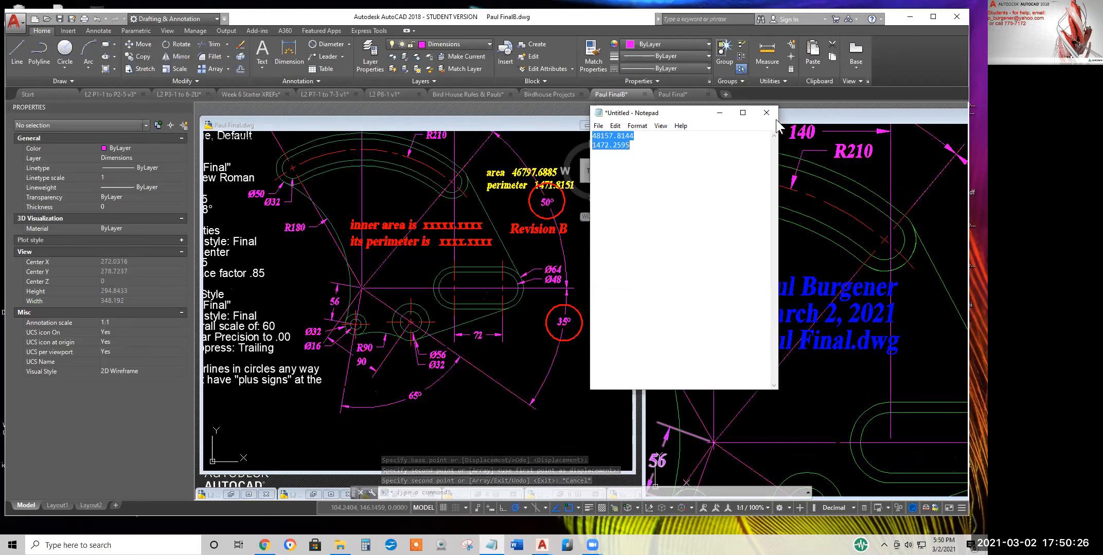
{"action": "left_click", "coordinate": [719, 113]}
Replace the blue note's text with the pasted values labelled 'inner area is' and 'perimeter is'
{"action": "double_click", "coordinate": [908, 343]}
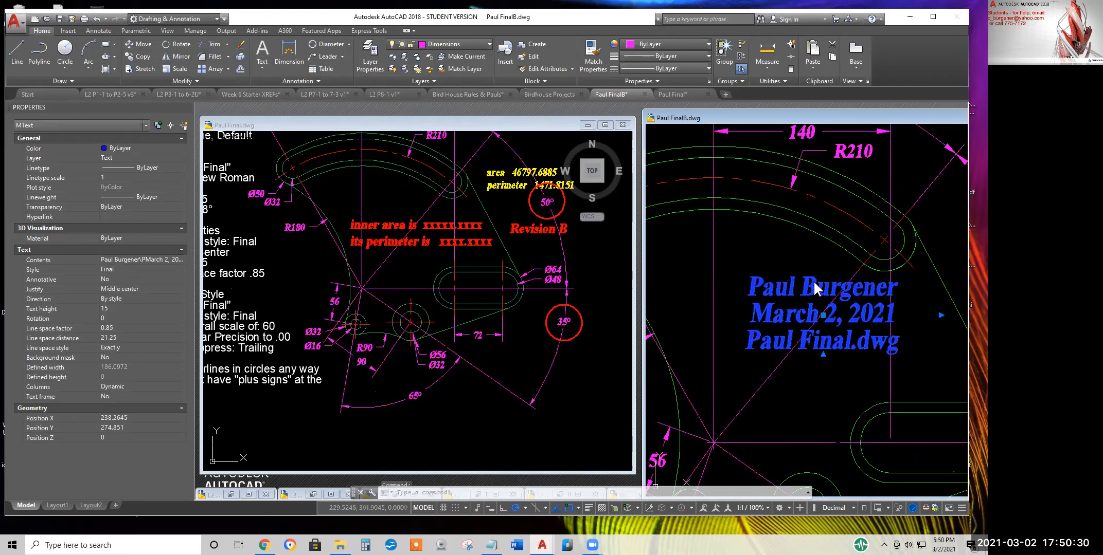
{"action": "key", "text": "ctrl+a"}
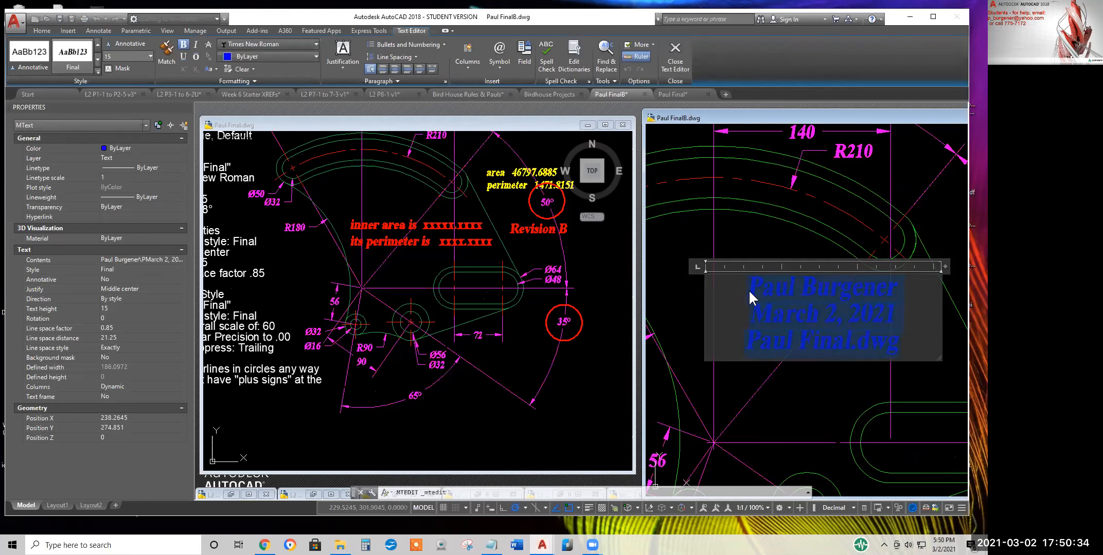
{"action": "key", "text": "ctrl+v"}
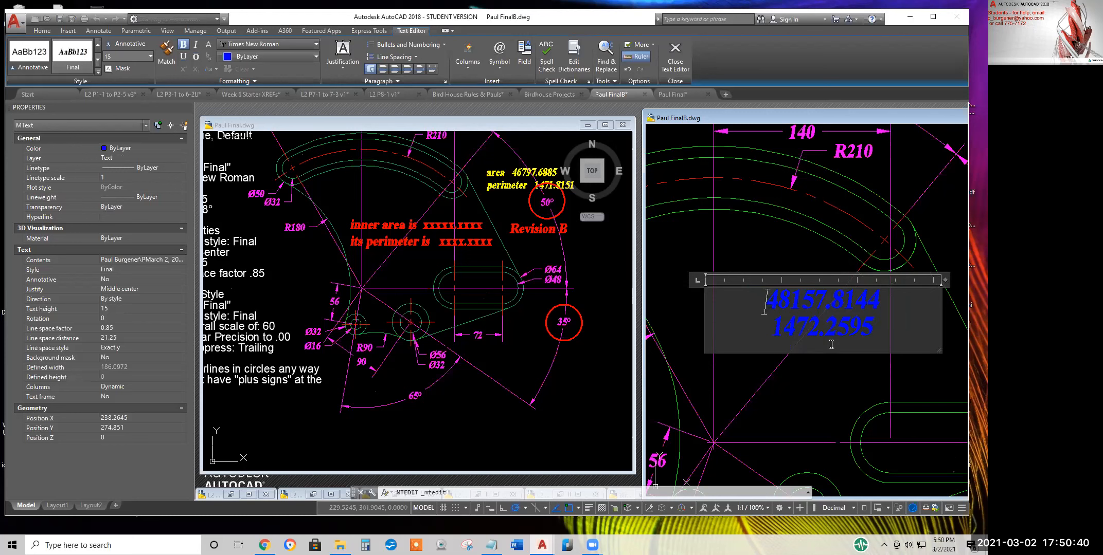
{"action": "type", "text": "inner area "}
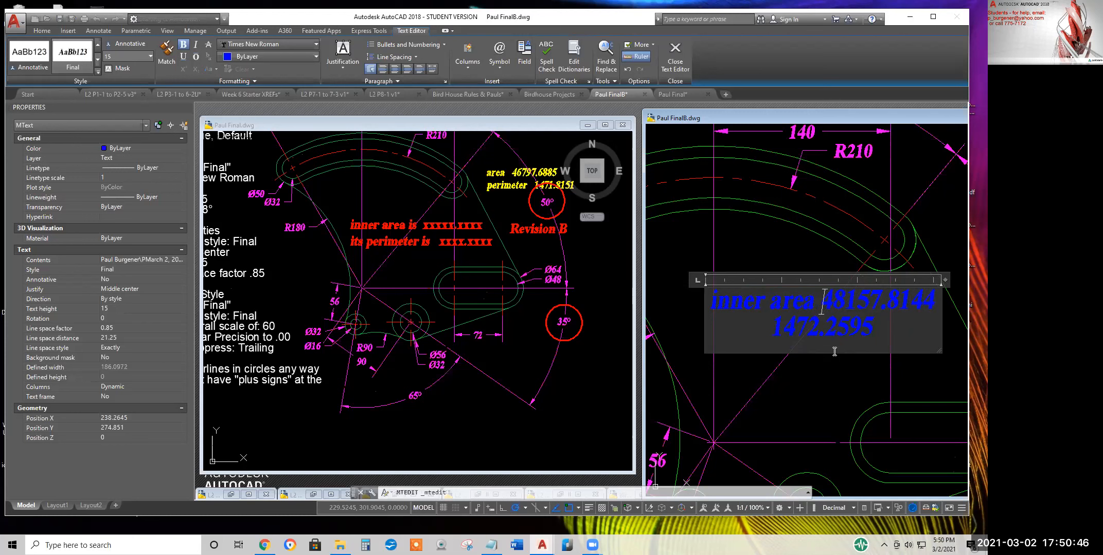
{"action": "type", "text": "is"}
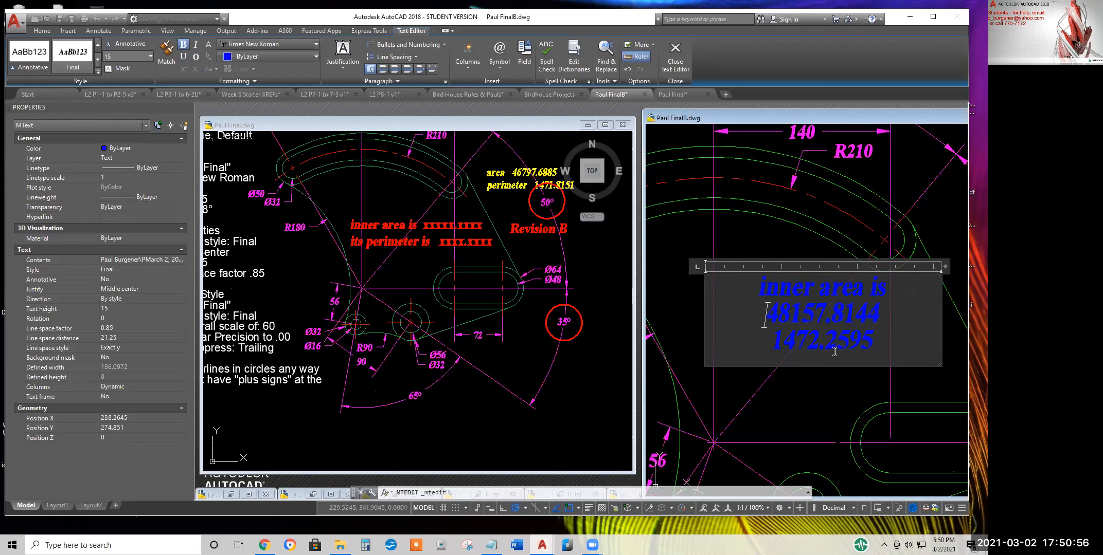
{"action": "type", "text": "it"}
{"action": "type", "text": "s oerime"}
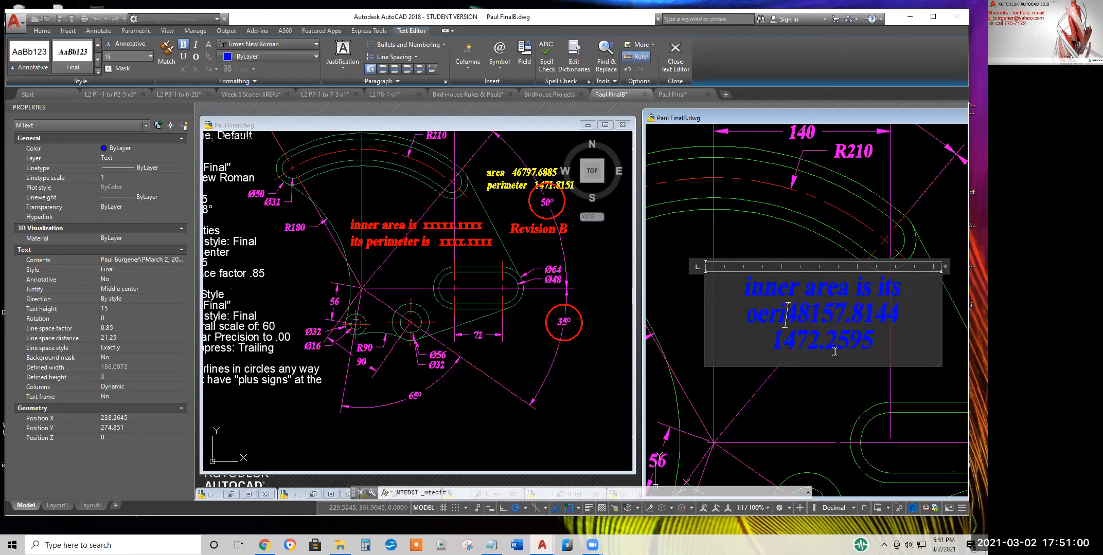
{"action": "type", "text": "ter is "}
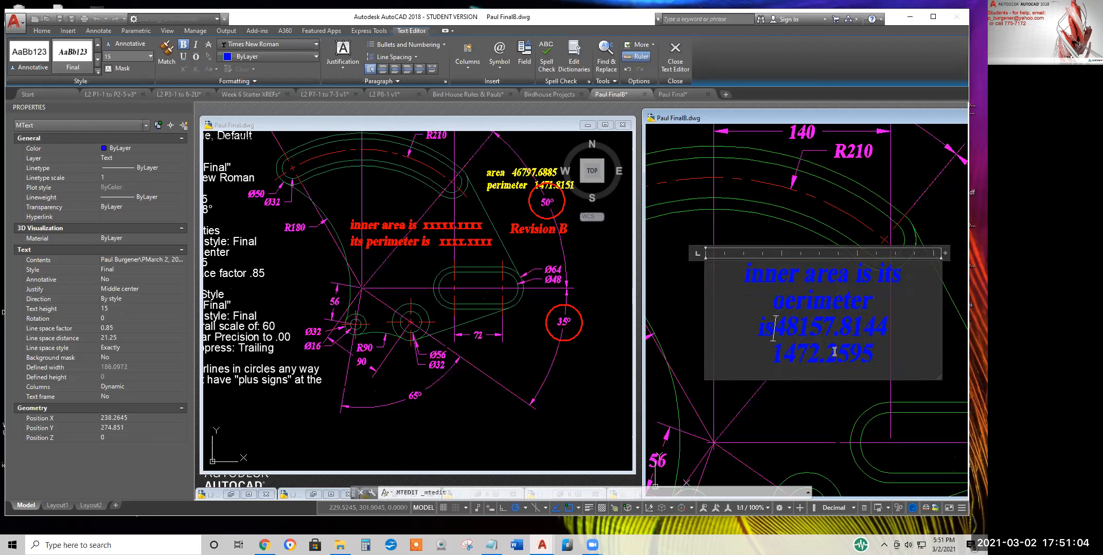
{"action": "type", "text": "p"}
{"action": "key", "text": "Delete"}
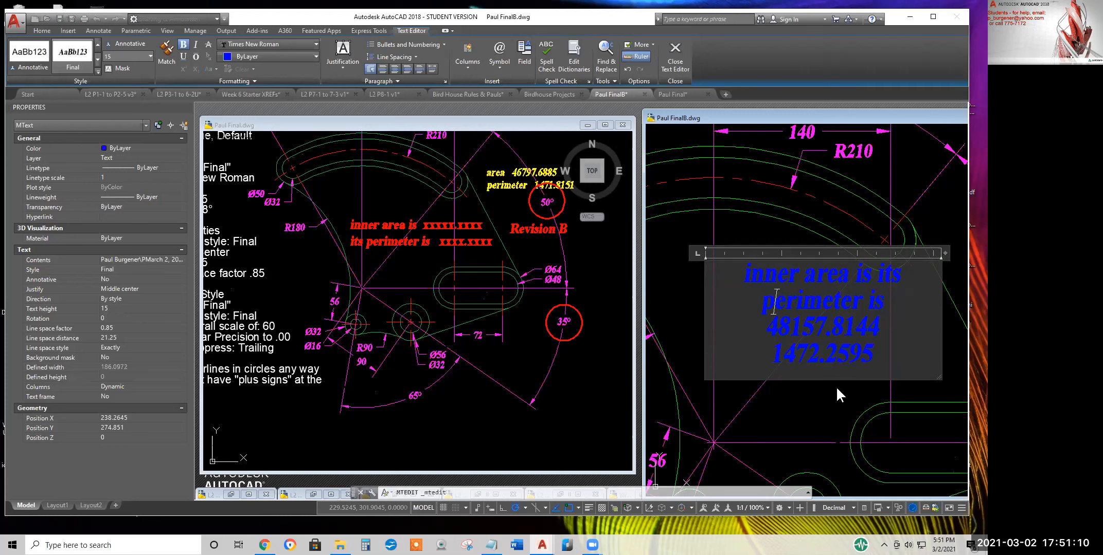
{"action": "left_click_drag", "start_coordinate": [762, 306], "coordinate": [887, 305]}
{"action": "key", "text": "ctrl+c"}
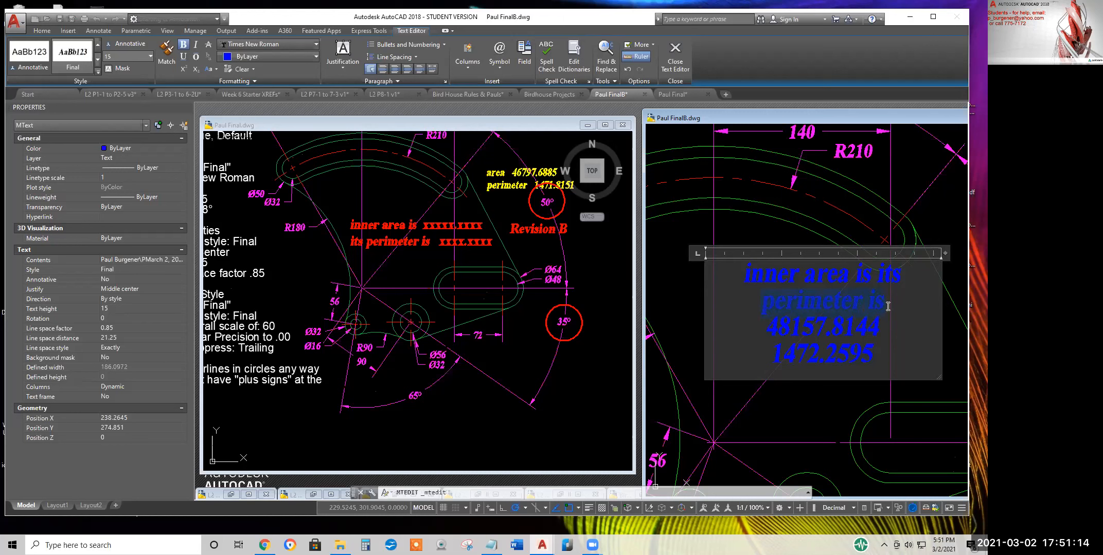
{"action": "key", "text": "Delete"}
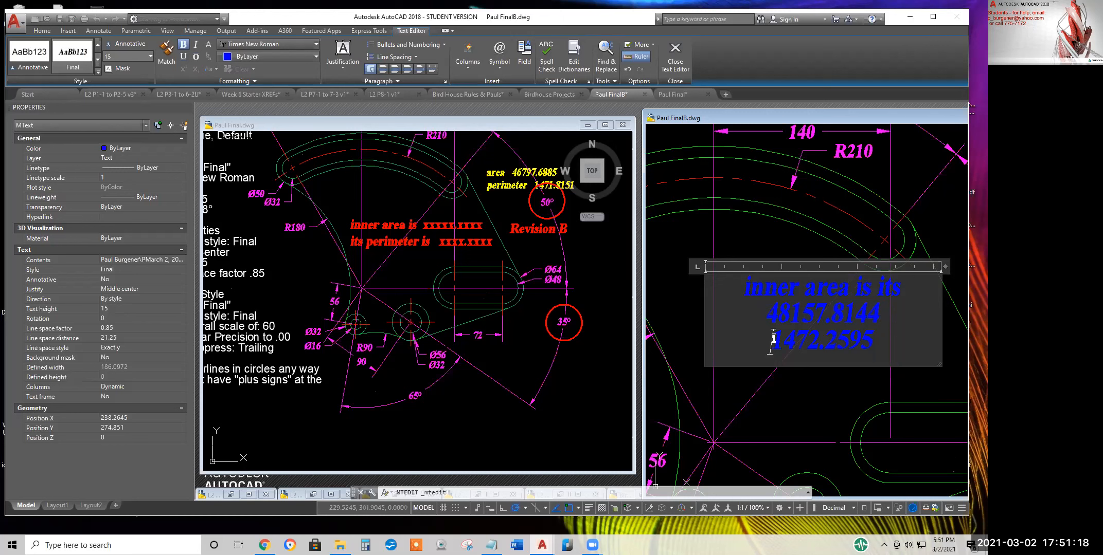
{"action": "key", "text": "ctrl+v"}
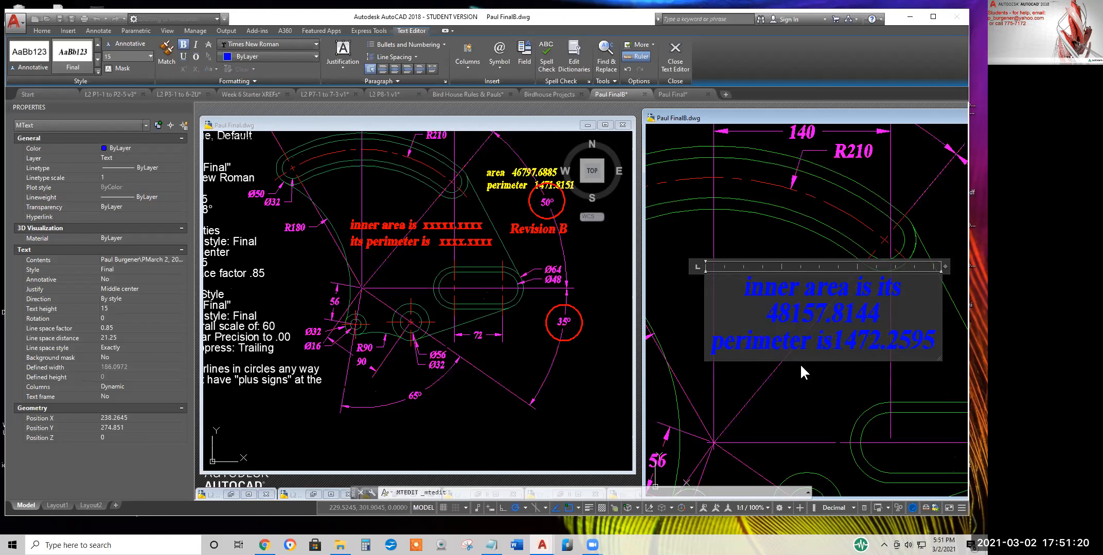
{"action": "left_click", "coordinate": [823, 385]}
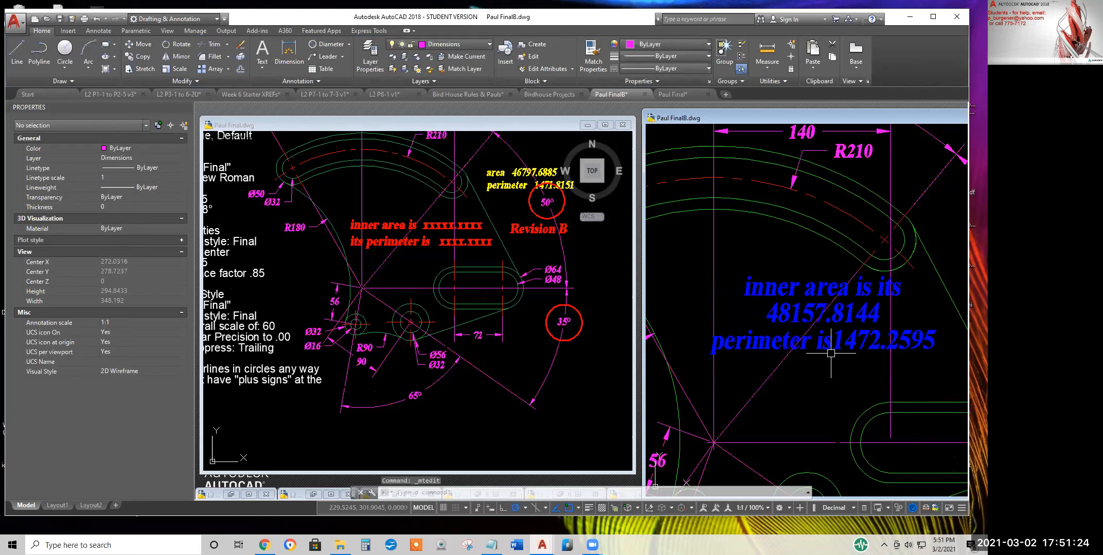
Move the word 'its' from the first line to just before 'perimeter'
{"action": "scroll", "coordinate": [852, 345], "scroll_direction": "down", "scroll_amount": 2}
{"action": "scroll", "coordinate": [851, 345], "scroll_direction": "down", "scroll_amount": 4}
{"action": "scroll", "coordinate": [852, 348], "scroll_direction": "up", "scroll_amount": 7}
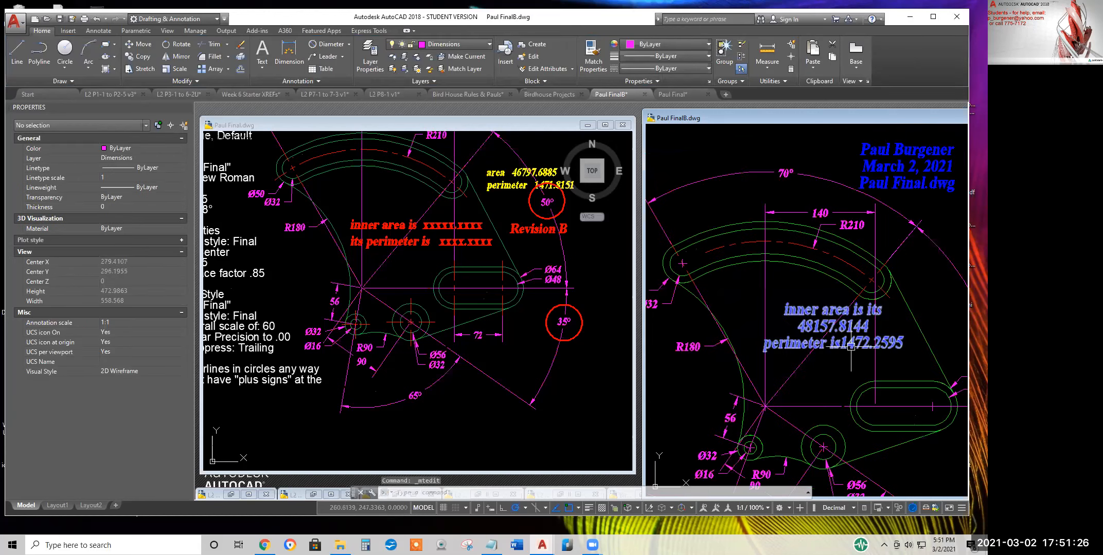
{"action": "left_click", "coordinate": [896, 306]}
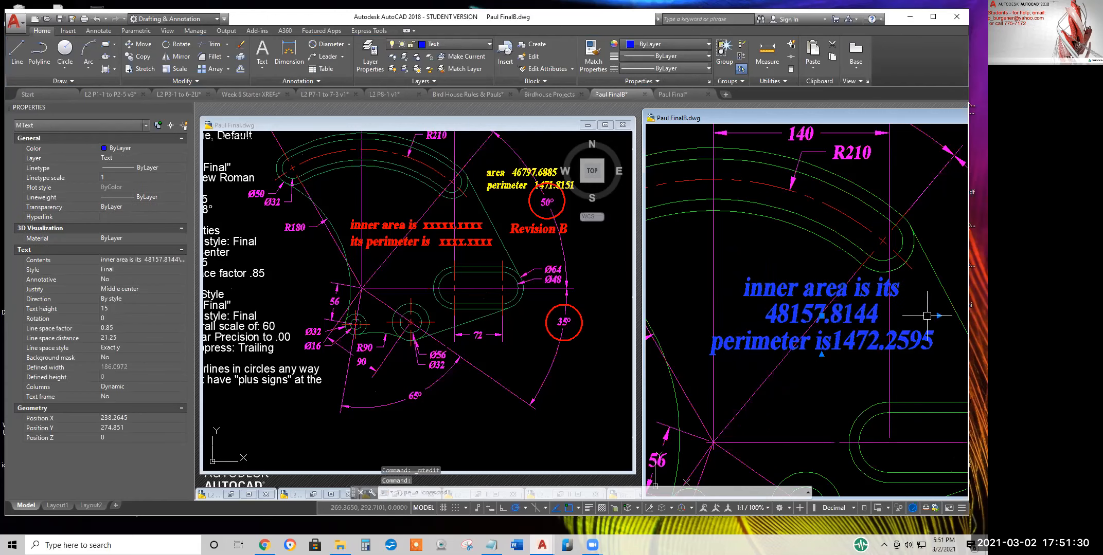
{"action": "double_click", "coordinate": [867, 308]}
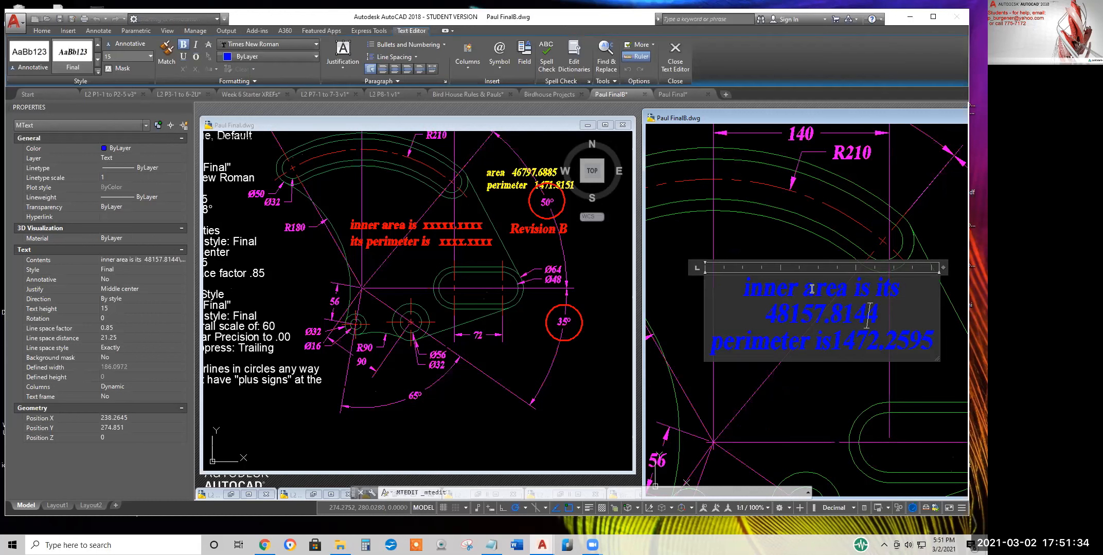
{"action": "left_click_drag", "start_coordinate": [876, 287], "coordinate": [905, 288]}
{"action": "key", "text": "Delete"}
{"action": "left_click", "coordinate": [715, 345]}
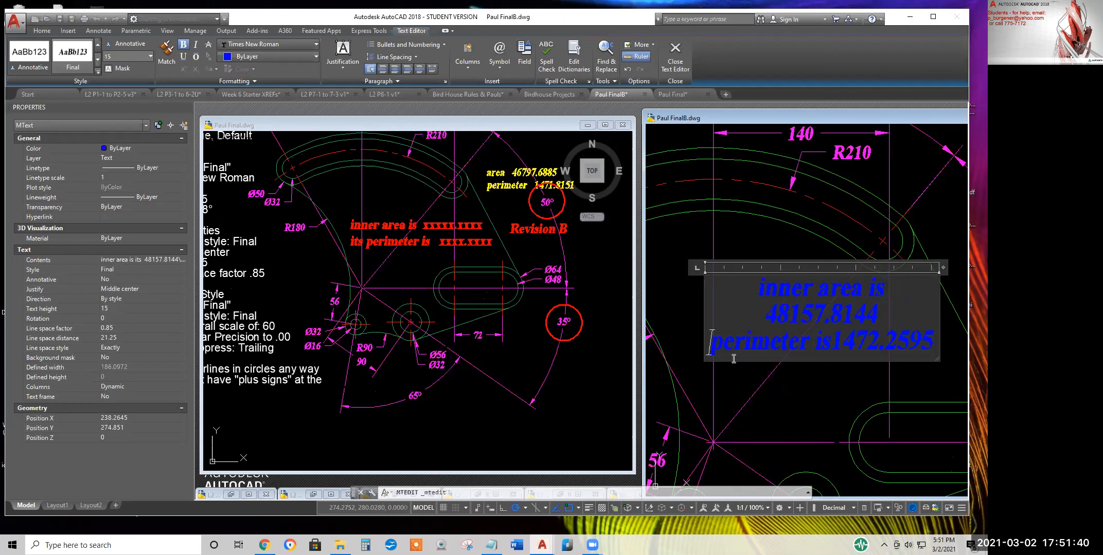
{"action": "type", "text": "its"}
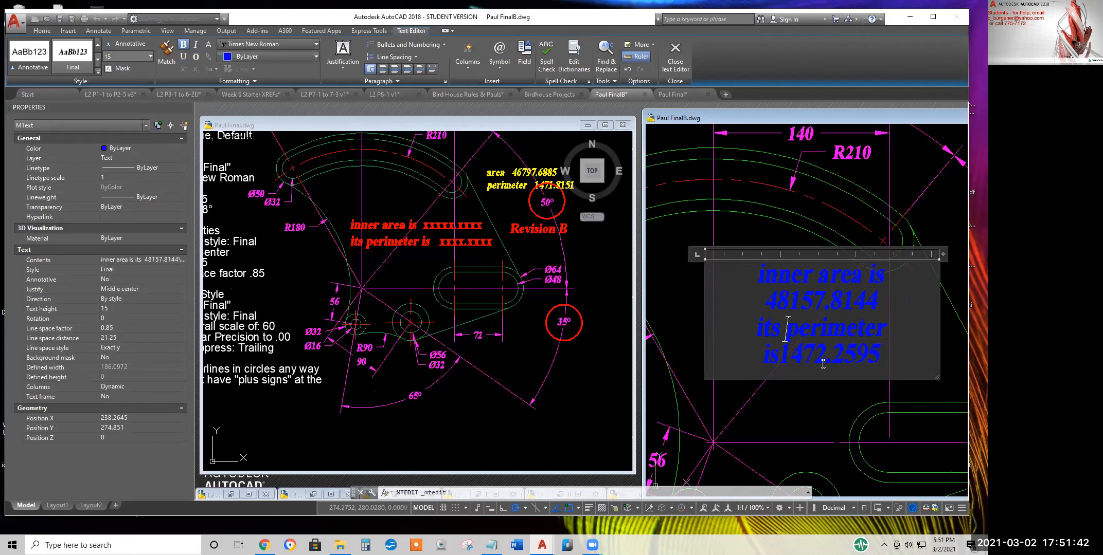
{"action": "left_click", "coordinate": [845, 389]}
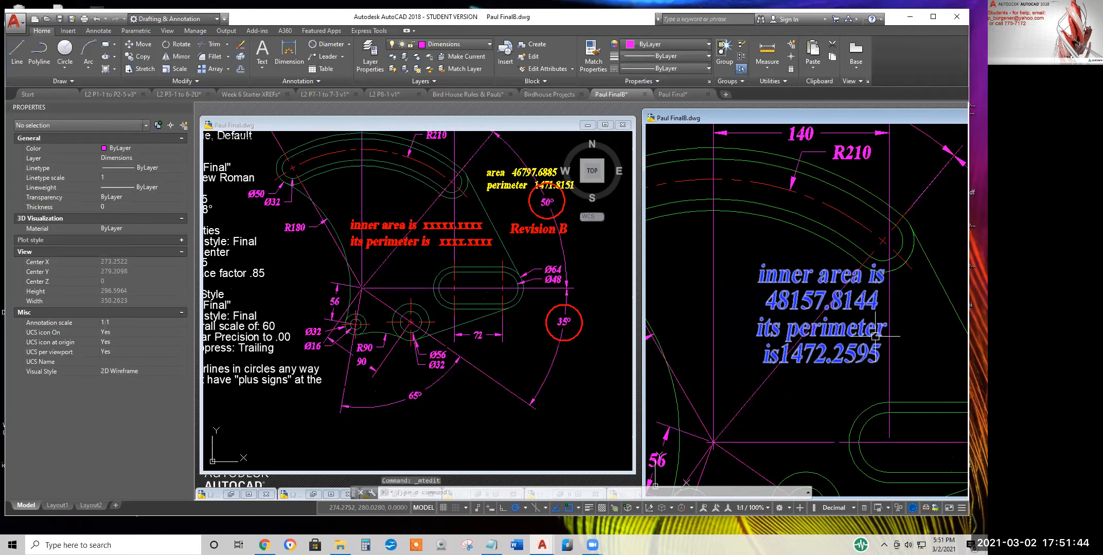
Widen the blue area and perimeter note with its width grip so it wraps to two lines
{"action": "left_click", "coordinate": [867, 306]}
{"action": "middle_click_drag", "start_coordinate": [896, 312], "coordinate": [854, 304]}
{"action": "left_click", "coordinate": [898, 308]}
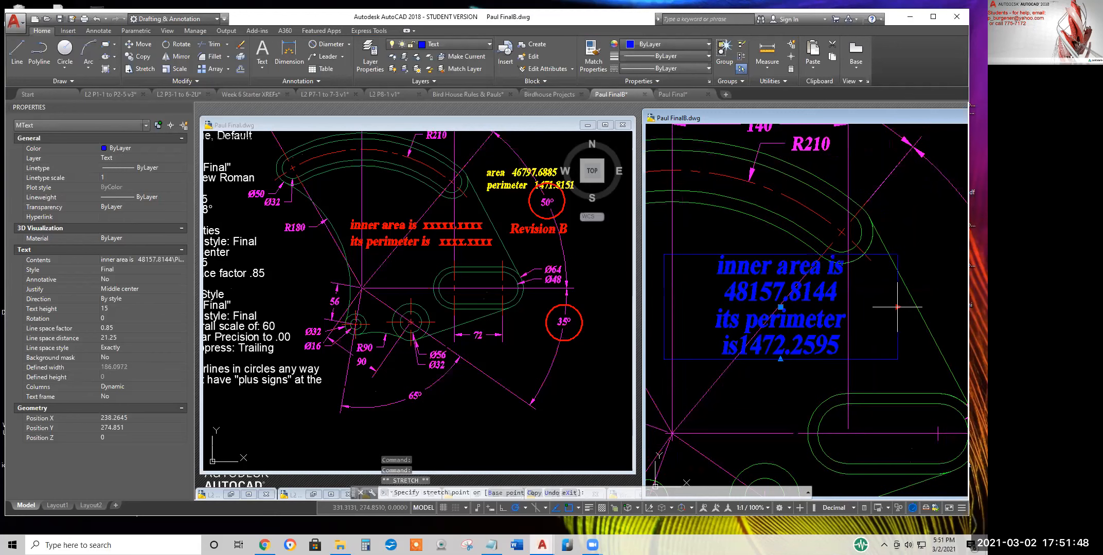
{"action": "left_click", "coordinate": [934, 306]}
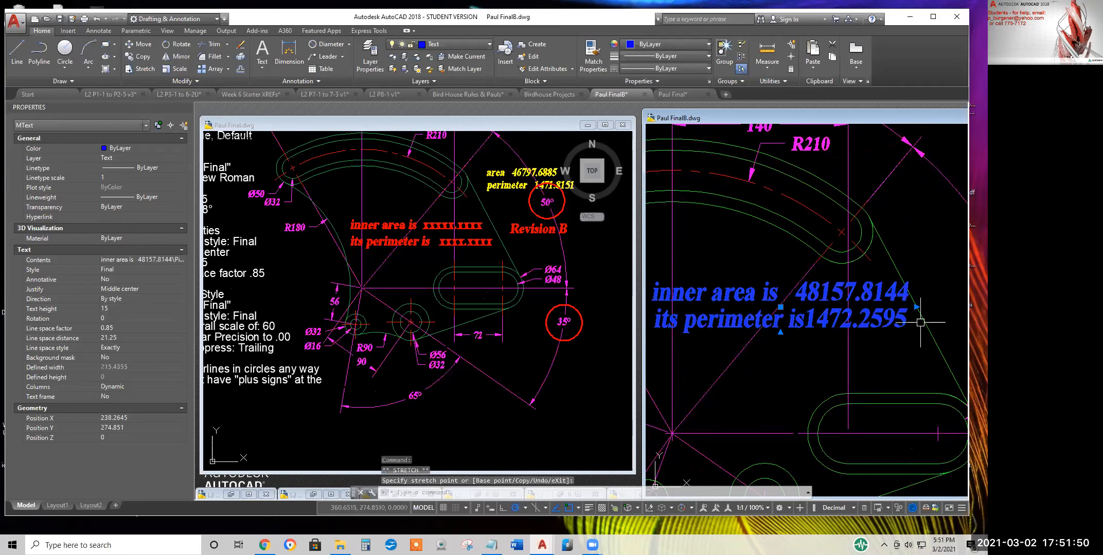
{"action": "scroll", "coordinate": [921, 298], "scroll_direction": "down", "scroll_amount": 3}
{"action": "scroll", "coordinate": [895, 292], "scroll_direction": "up", "scroll_amount": 1}
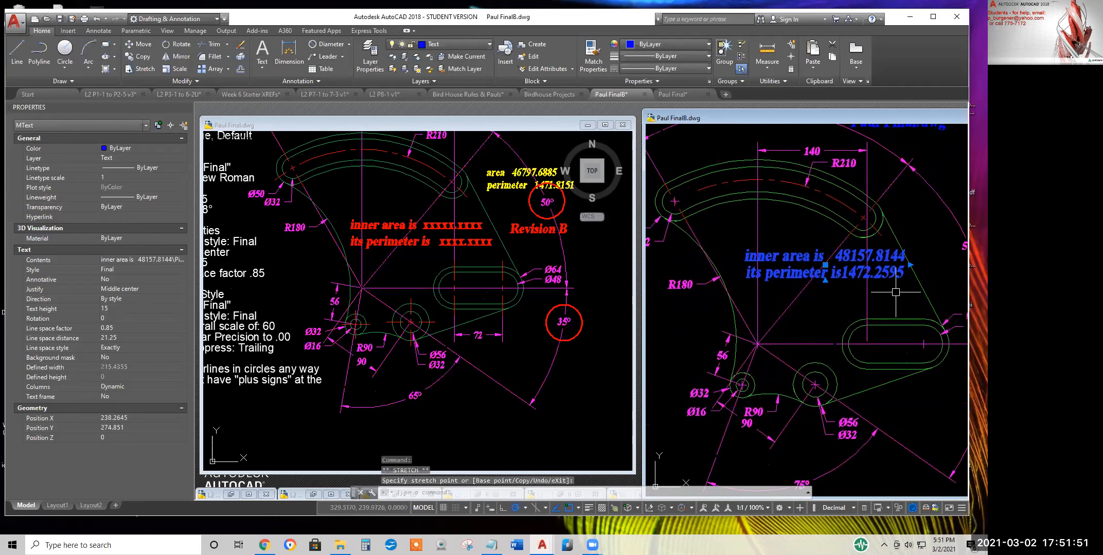
{"action": "left_click", "coordinate": [825, 264]}
{"action": "scroll", "coordinate": [825, 264], "scroll_direction": "up", "scroll_amount": 4}
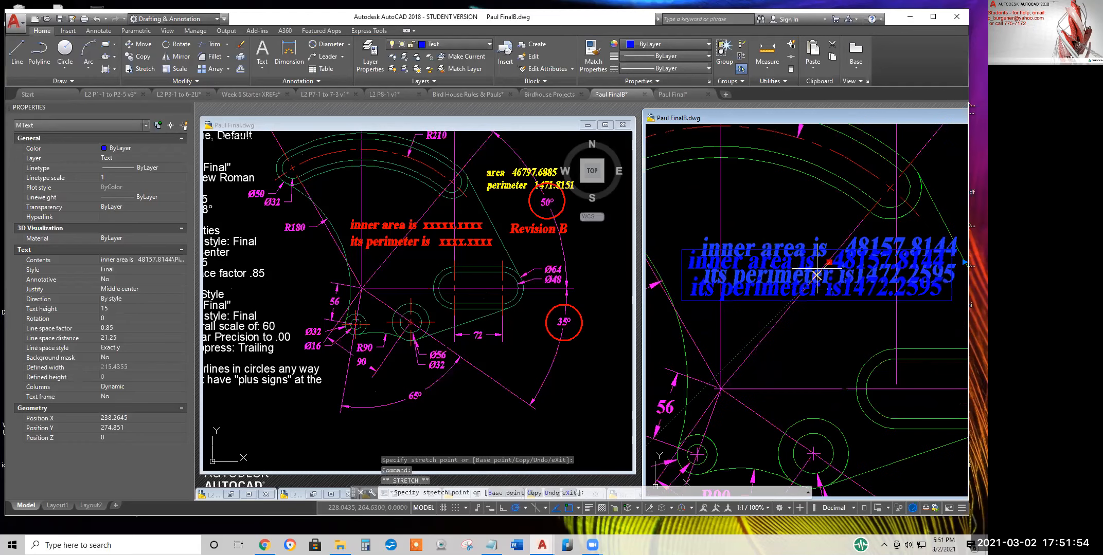
{"action": "key", "text": "Escape"}
{"action": "scroll", "coordinate": [885, 290], "scroll_direction": "down", "scroll_amount": 4}
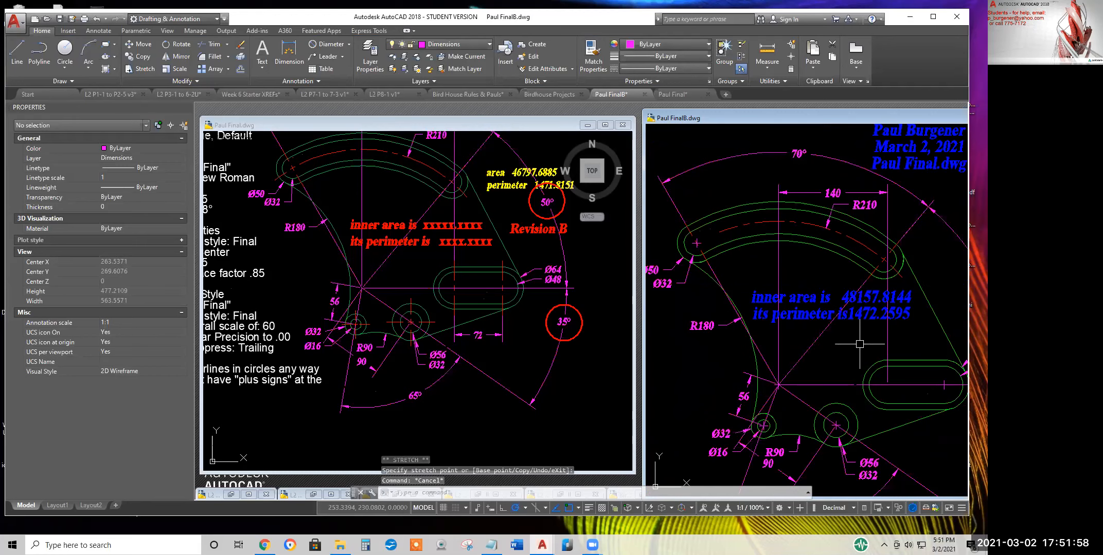
{"action": "middle_click_drag", "start_coordinate": [922, 258], "coordinate": [806, 230]}
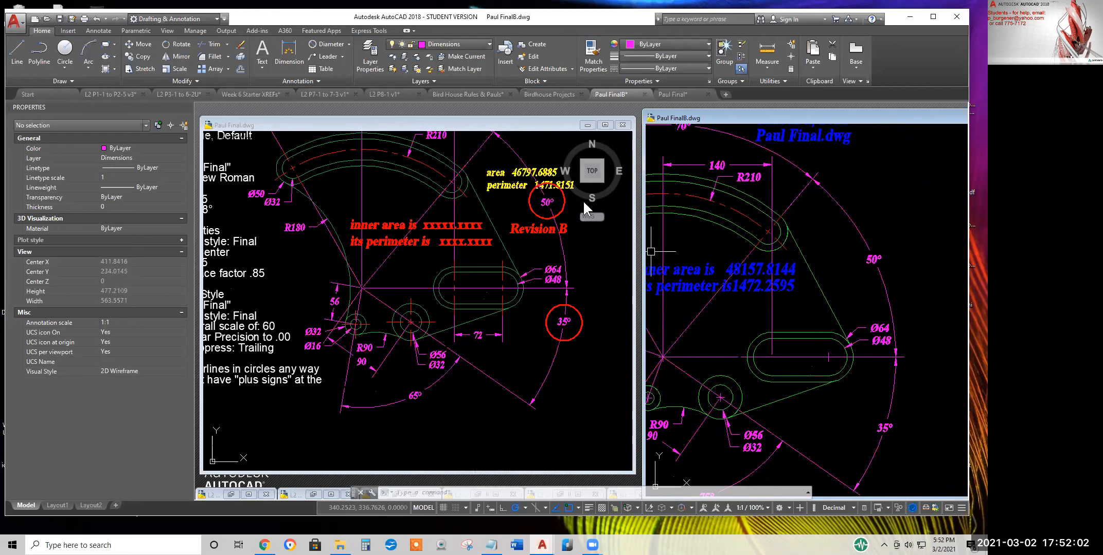
{"action": "left_click", "coordinate": [529, 230]}
{"action": "mouse_move", "coordinate": [530, 230]}
{"action": "middle_mouse_down"}
{"action": "mouse_move", "coordinate": [575, 345]}
{"action": "mouse_move", "coordinate": [580, 280]}
{"action": "middle_mouse_up"}
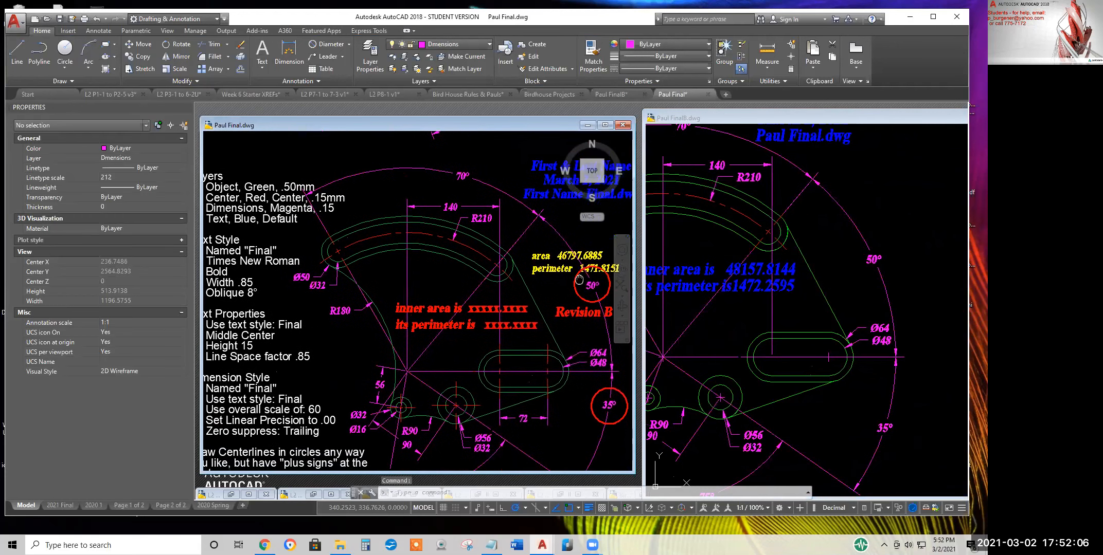
{"action": "scroll", "coordinate": [591, 275], "scroll_direction": "up", "scroll_amount": 4}
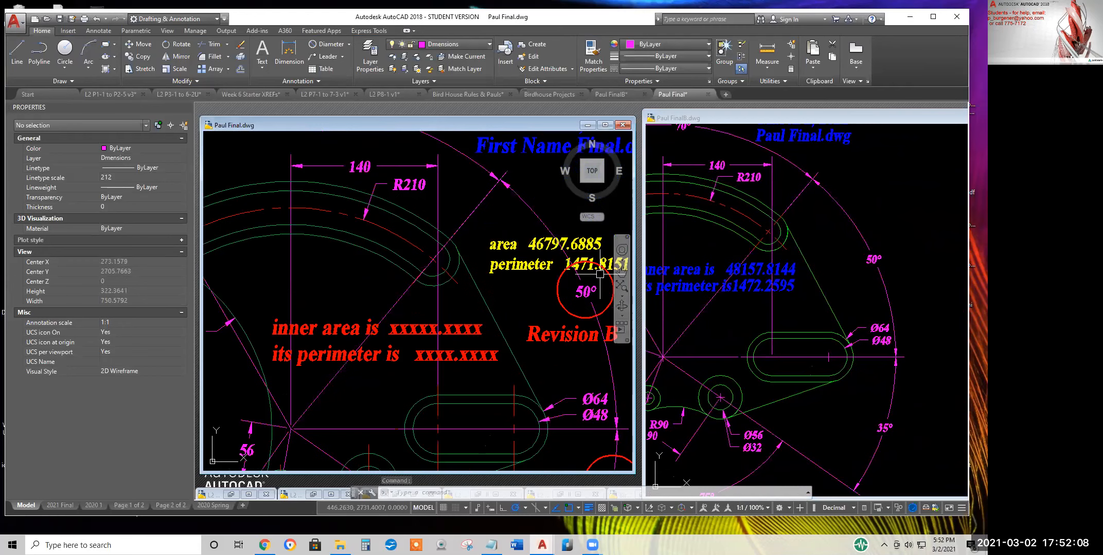
{"action": "middle_click_drag", "start_coordinate": [591, 275], "coordinate": [577, 291]}
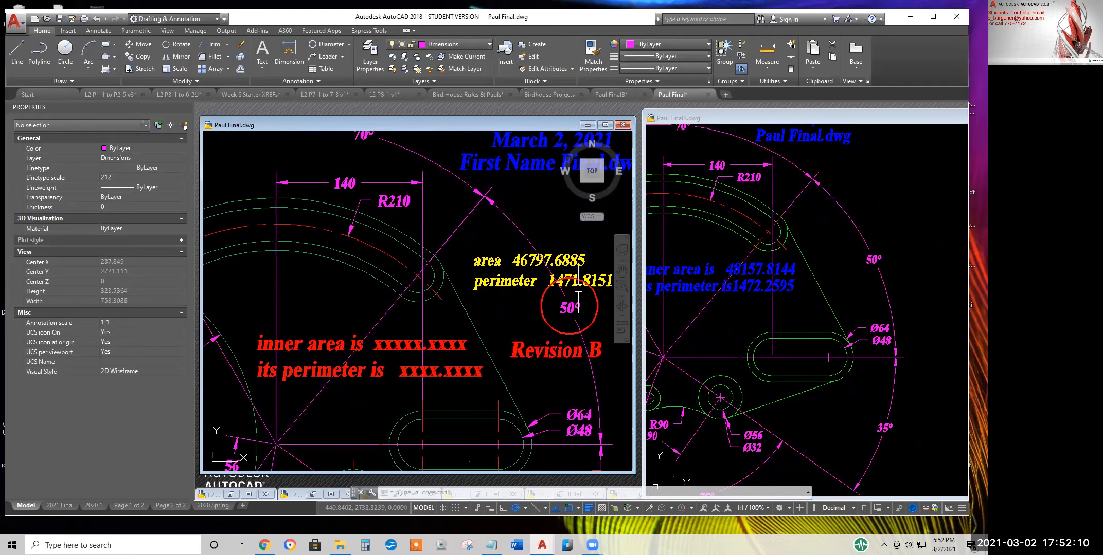
{"action": "left_click", "coordinate": [581, 257]}
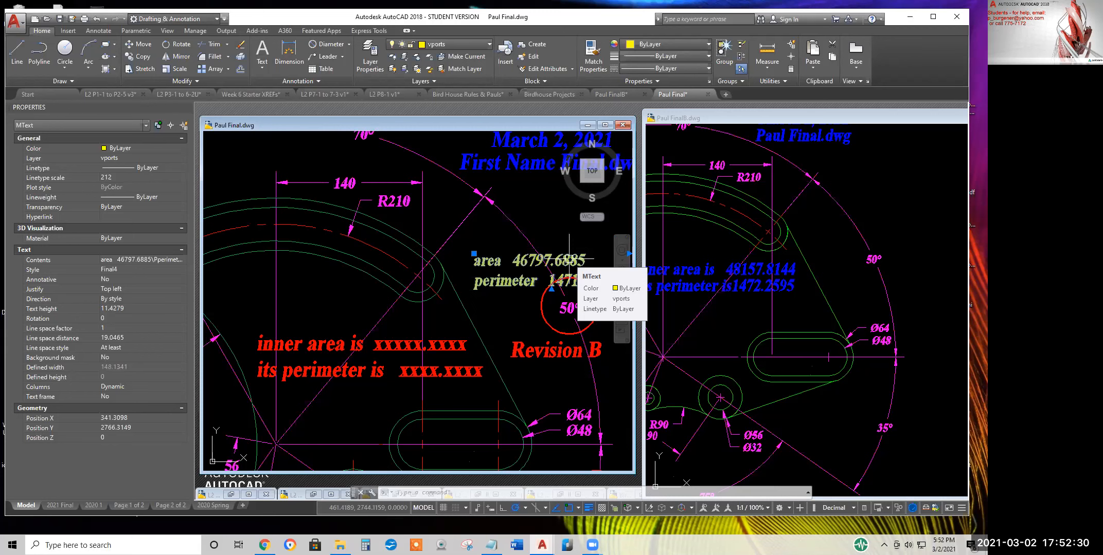
{"action": "left_click", "coordinate": [536, 219]}
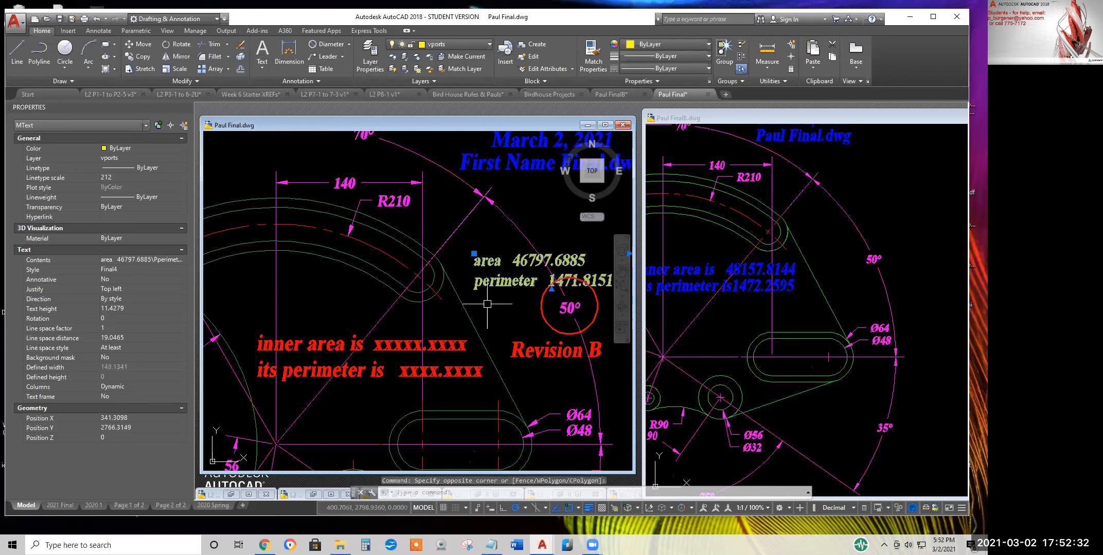
{"action": "scroll", "coordinate": [514, 273], "scroll_direction": "down", "scroll_amount": 3}
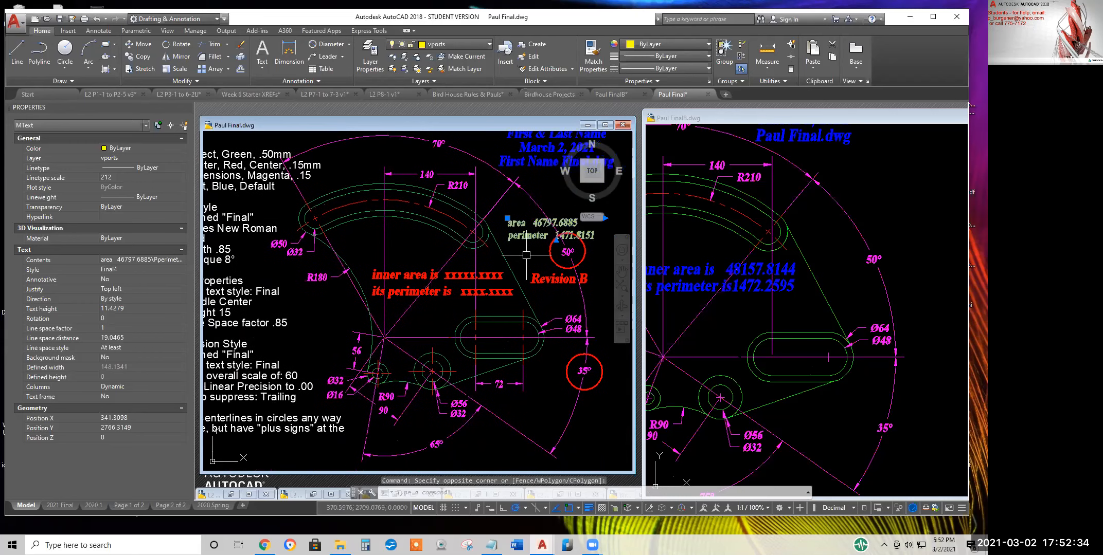
{"action": "left_click", "coordinate": [710, 326]}
{"action": "middle_click_drag", "start_coordinate": [721, 334], "coordinate": [809, 333]}
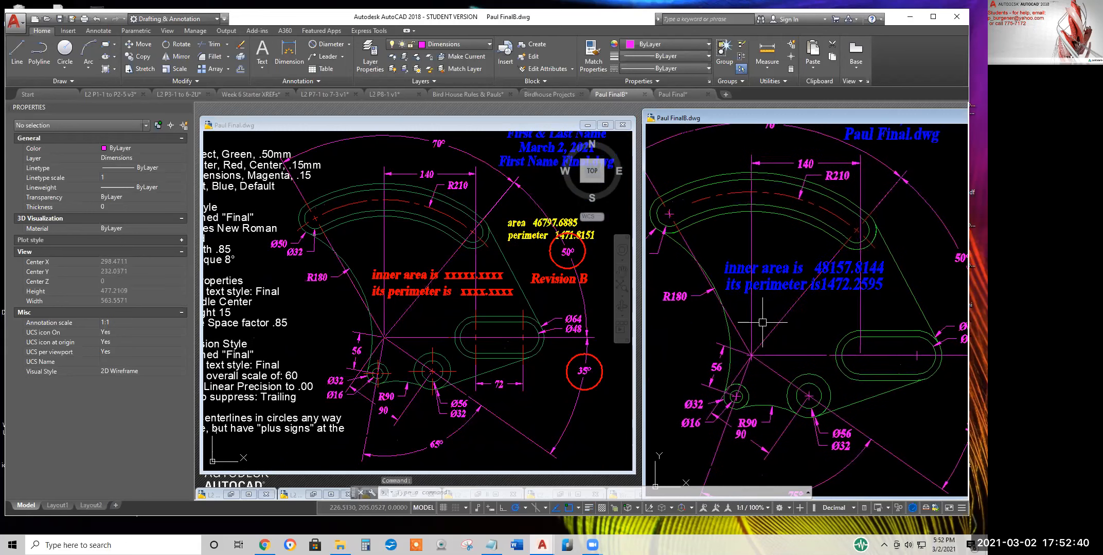
{"action": "scroll", "coordinate": [792, 342], "scroll_direction": "up", "scroll_amount": 3}
{"action": "scroll", "coordinate": [865, 394], "scroll_direction": "down", "scroll_amount": 3}
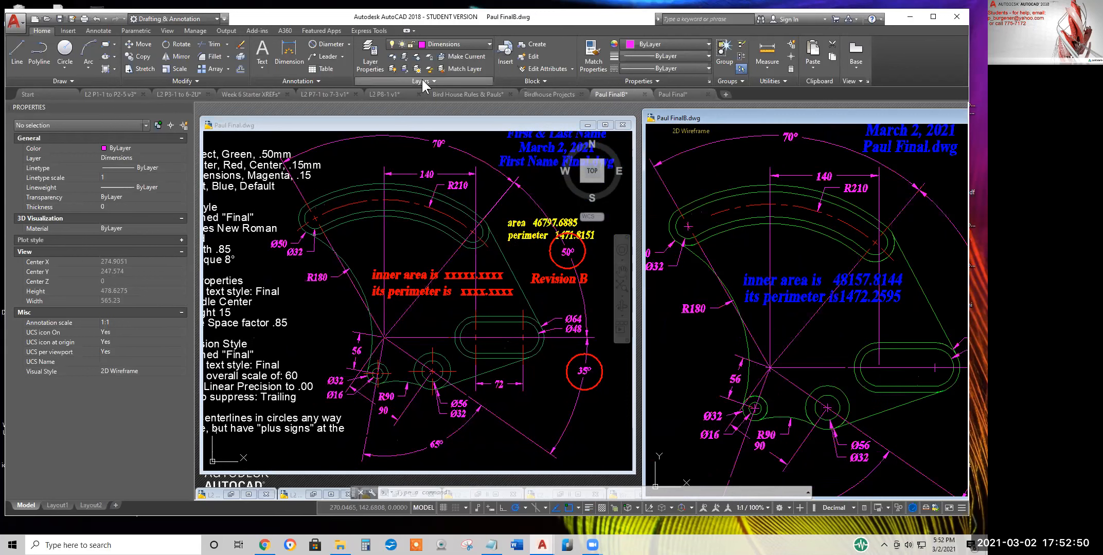
Rename the Object layer to 'Object h' and change its colour from green to index 83
{"action": "left_click", "coordinate": [430, 56]}
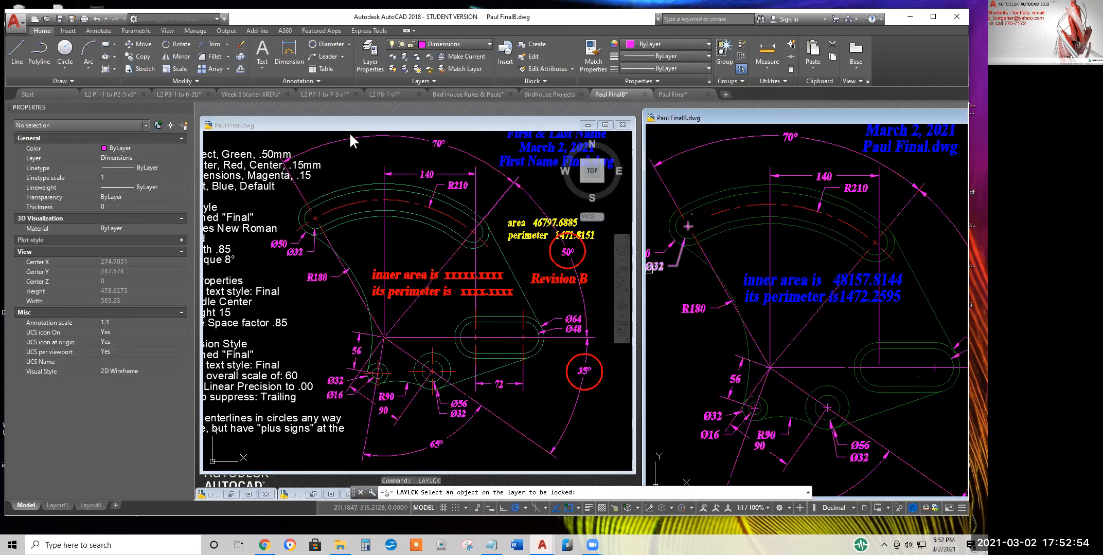
{"action": "left_click", "coordinate": [371, 54]}
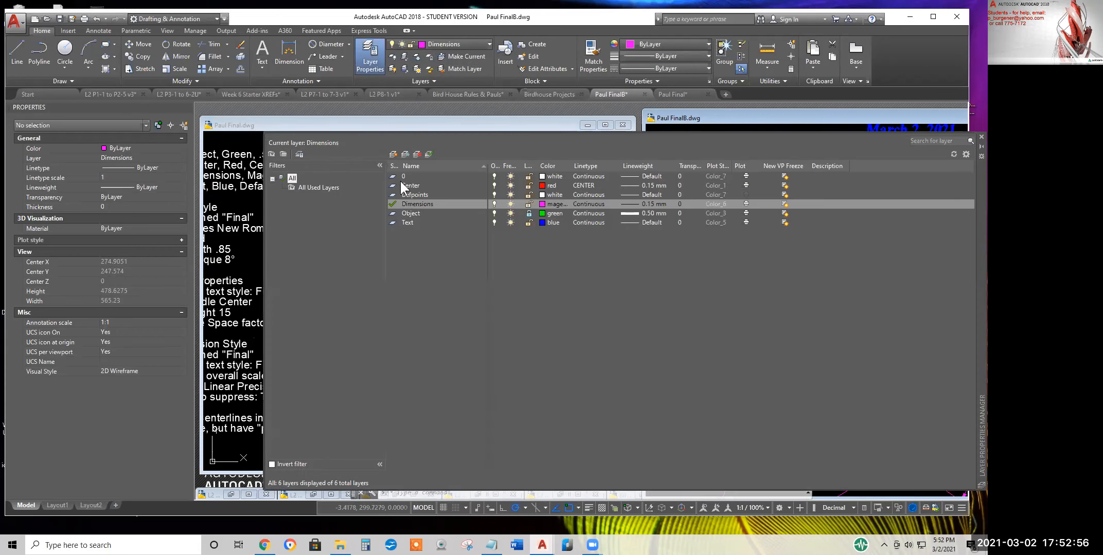
{"action": "double_click", "coordinate": [417, 213]}
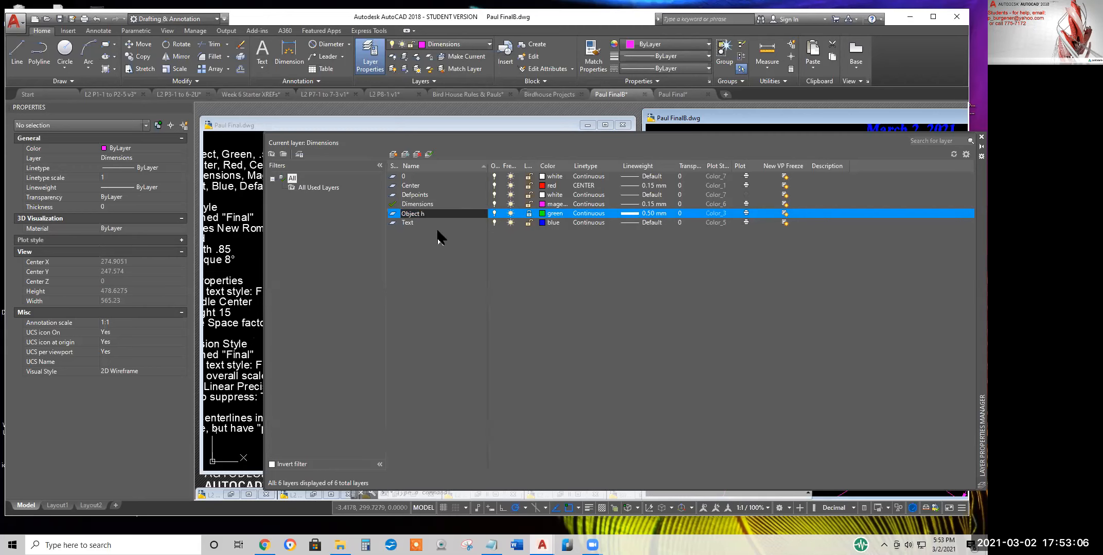
{"action": "left_click", "coordinate": [546, 214]}
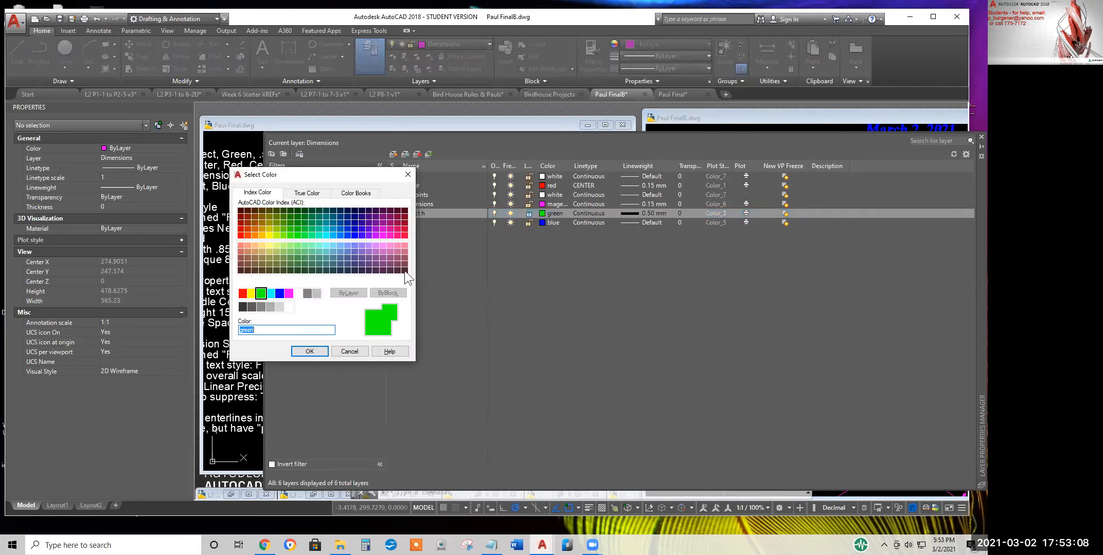
{"action": "left_click", "coordinate": [290, 254]}
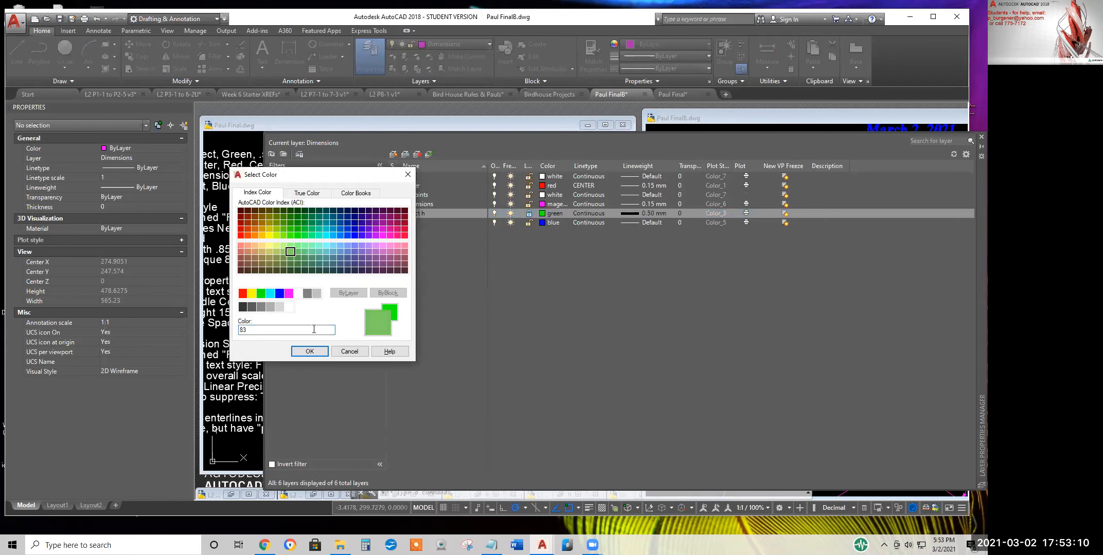
{"action": "left_click", "coordinate": [308, 353]}
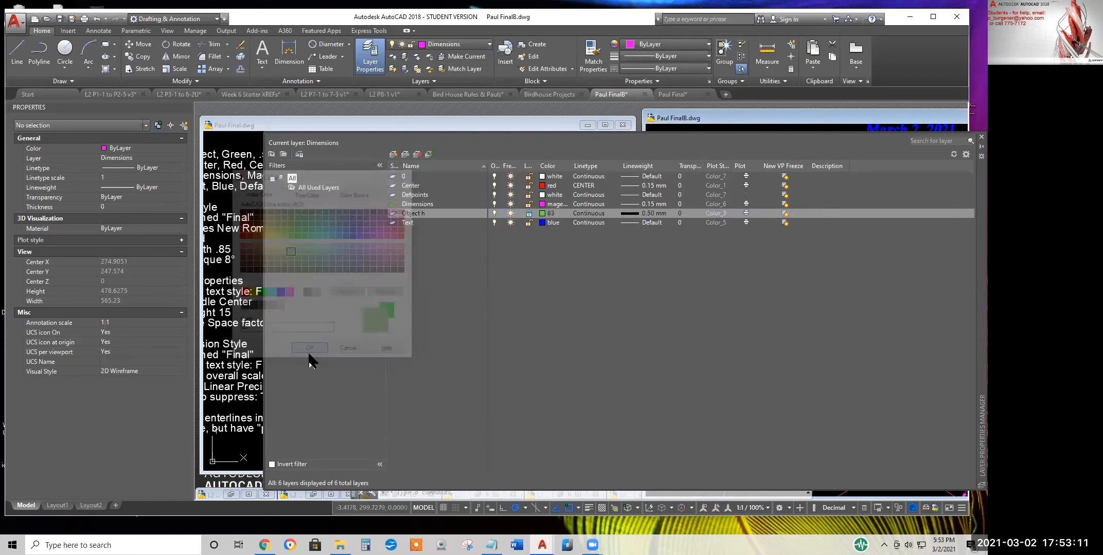
{"action": "left_click", "coordinate": [981, 137]}
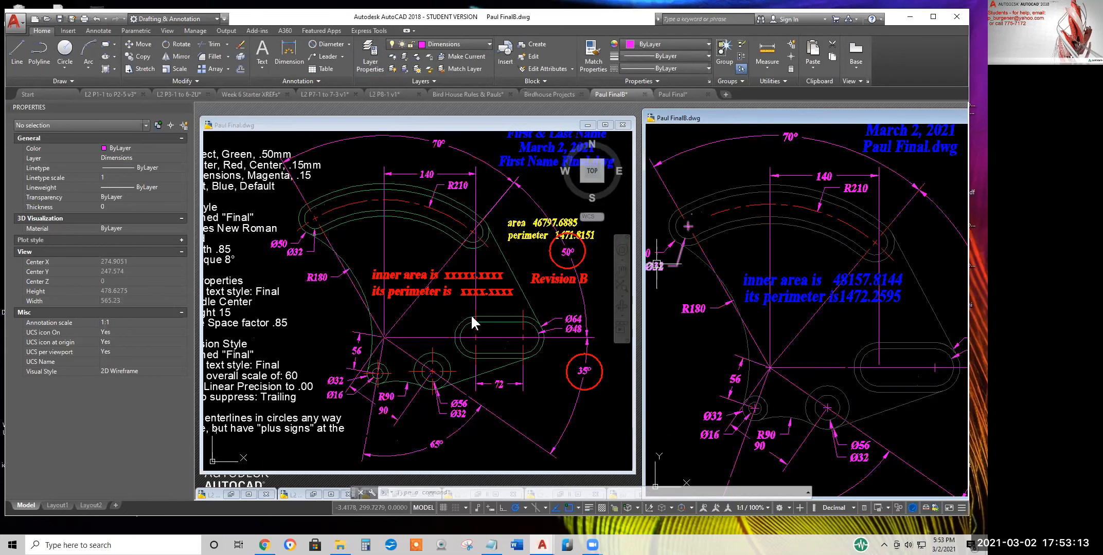
In Paul Final, isolate the Object layer by picking a green arc of the outline
{"action": "left_click", "coordinate": [503, 264]}
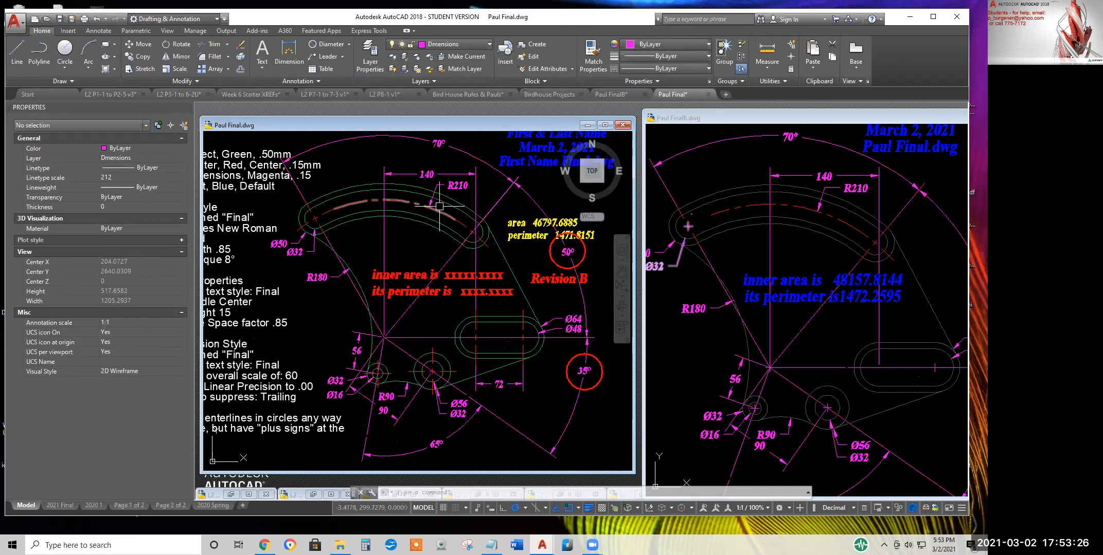
{"action": "left_click", "coordinate": [414, 57]}
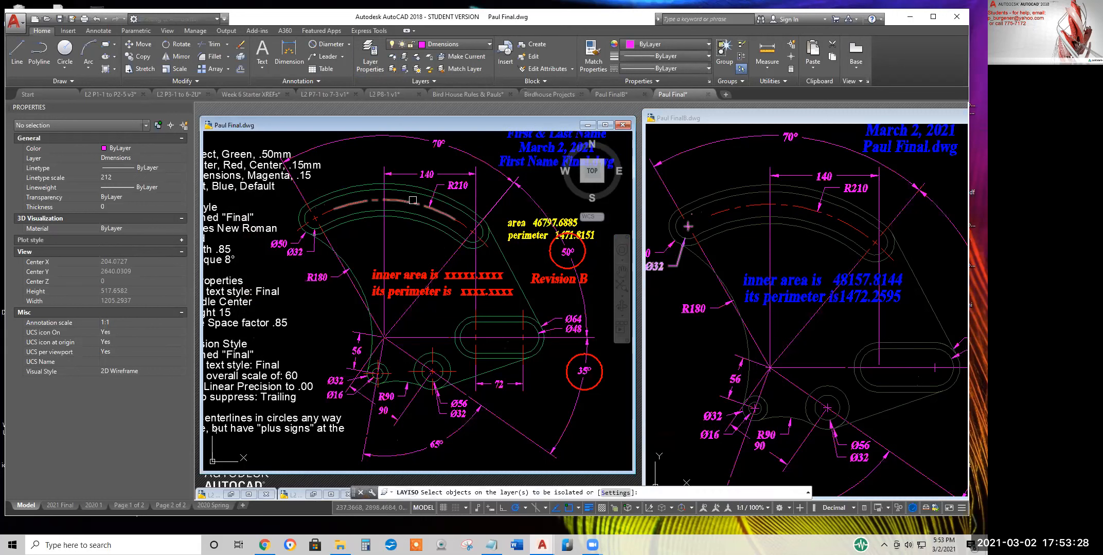
{"action": "left_click", "coordinate": [410, 192]}
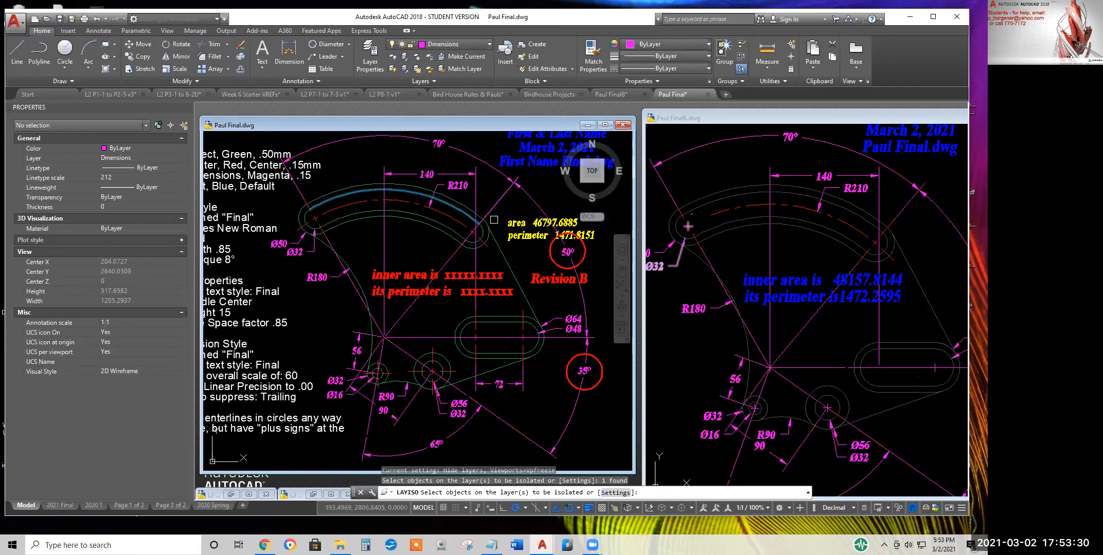
{"action": "key", "text": "Return"}
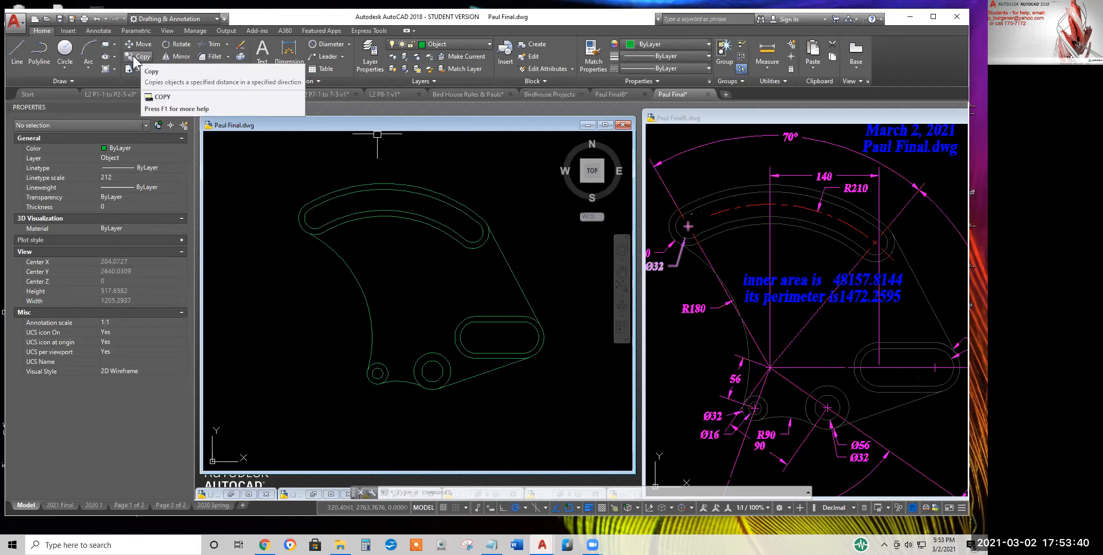
Copy the 24 lower objects in Paul Final with the circle centre as base point
{"action": "right_click", "coordinate": [432, 290]}
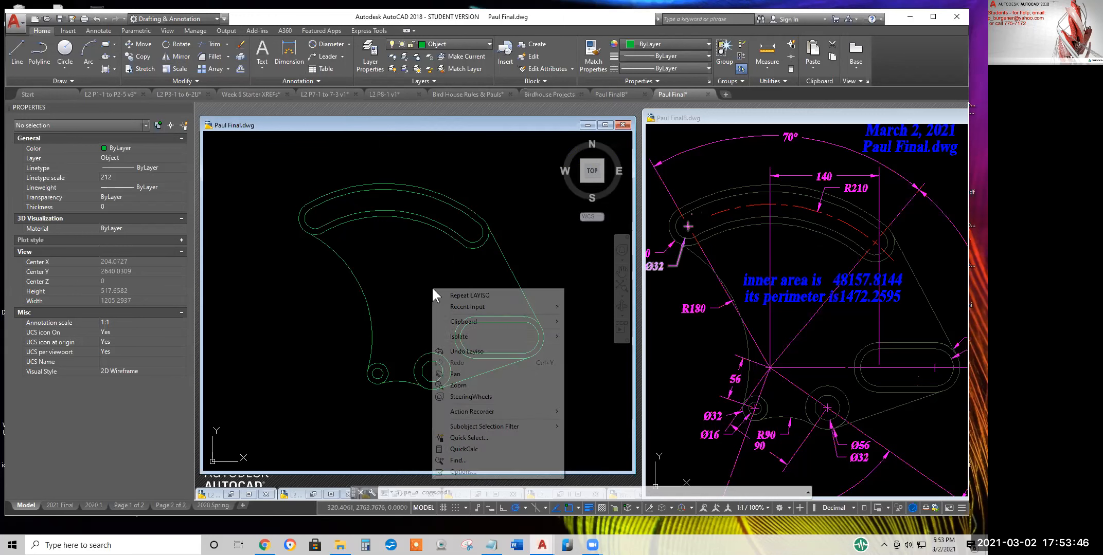
{"action": "mouse_move", "coordinate": [464, 323]}
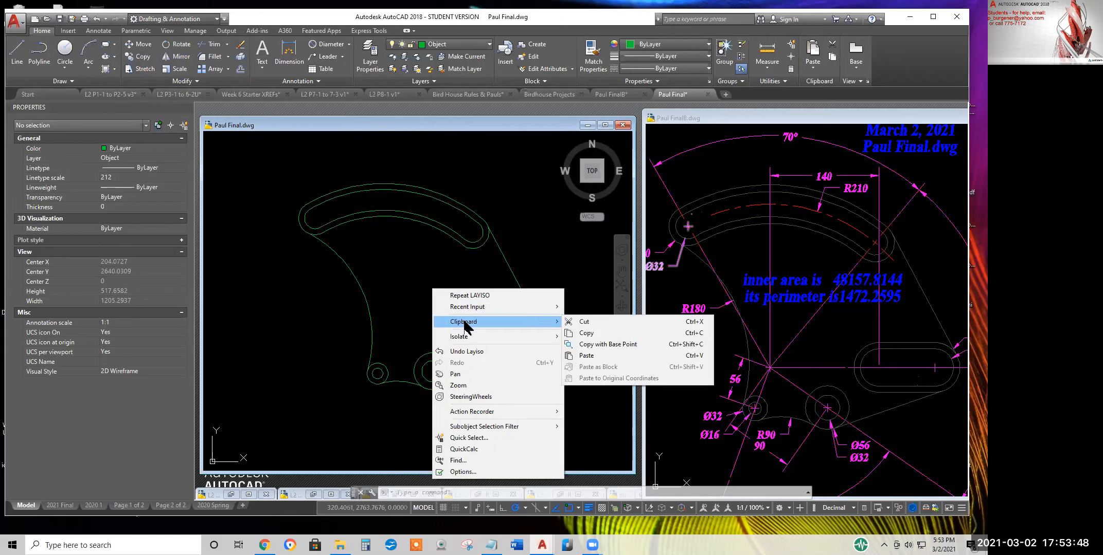
{"action": "left_click", "coordinate": [601, 346]}
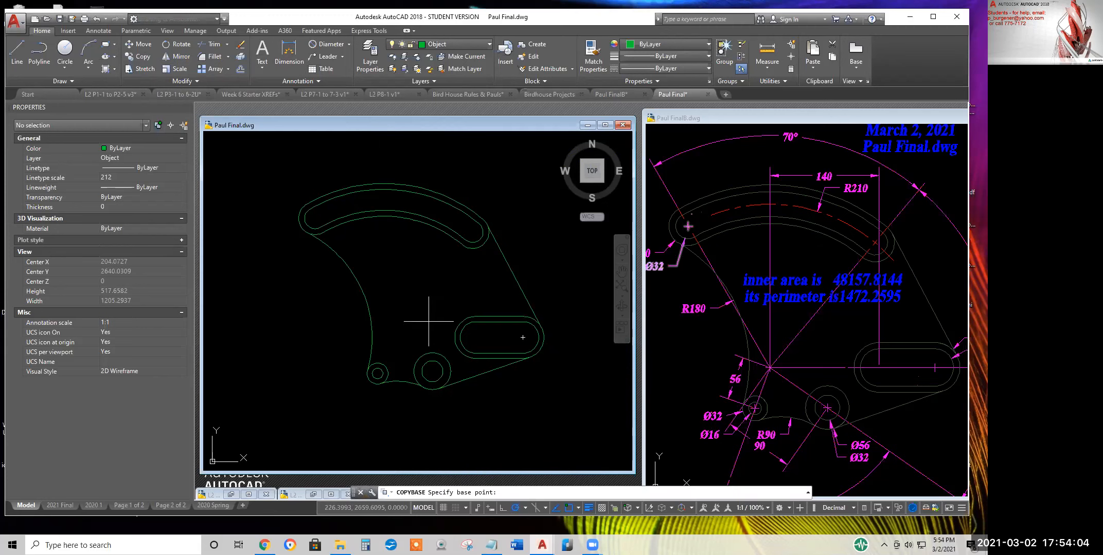
{"action": "left_click", "coordinate": [432, 371]}
{"action": "left_click", "coordinate": [575, 408]}
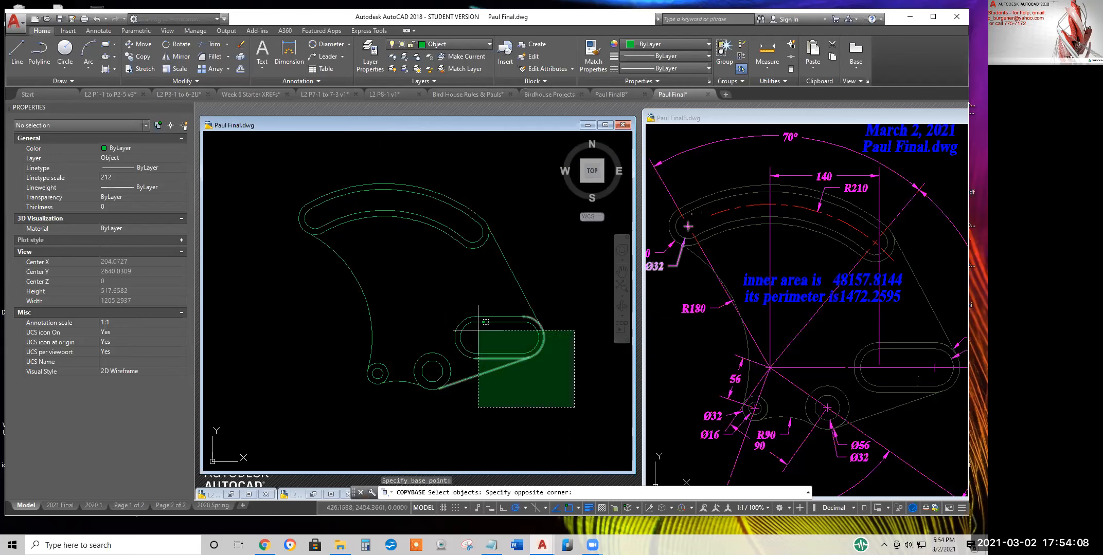
{"action": "left_click", "coordinate": [275, 174]}
{"action": "key", "text": "Return"}
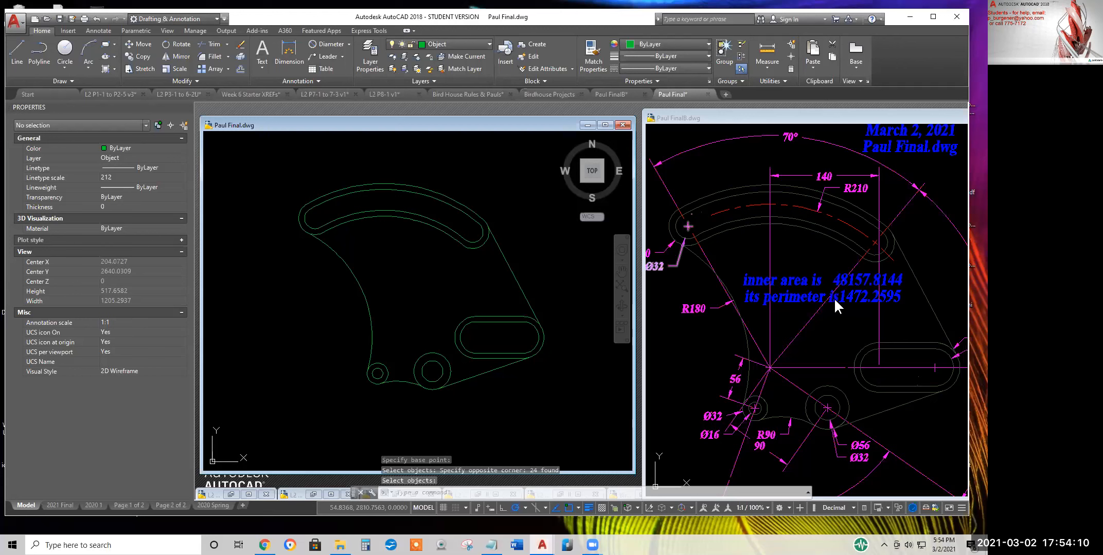
Paste the copied geometry into Paul FinalB at the matching circle centre
{"action": "left_click", "coordinate": [838, 334]}
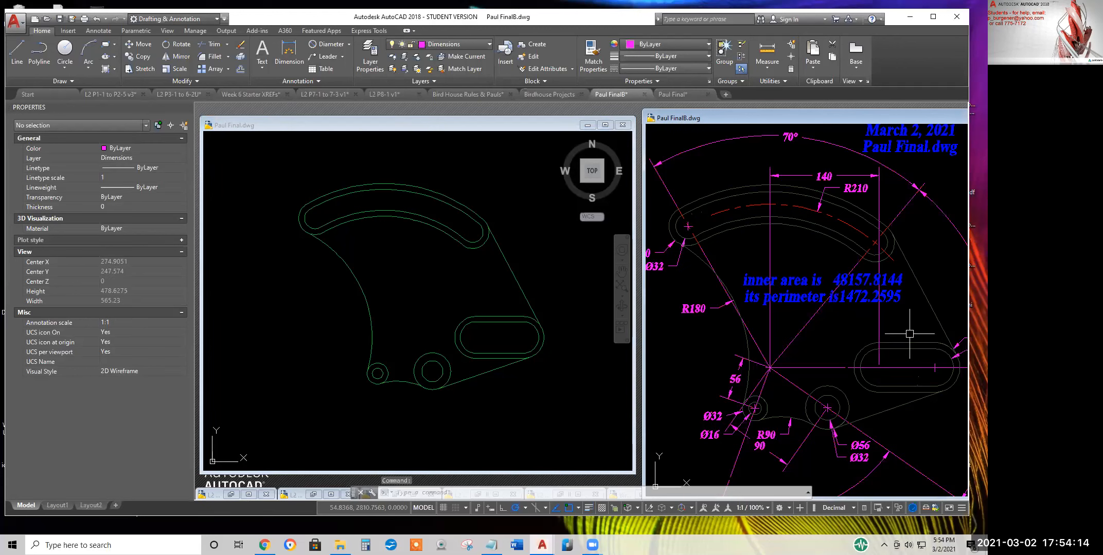
{"action": "right_click", "coordinate": [802, 309]}
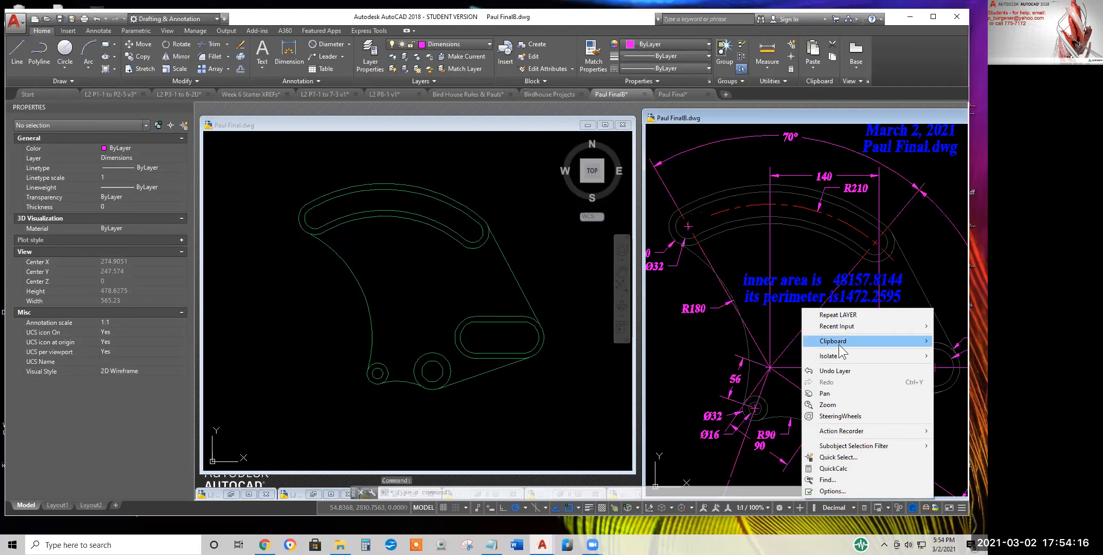
{"action": "mouse_move", "coordinate": [831, 348]}
{"action": "left_click", "coordinate": [692, 377]}
{"action": "scroll", "coordinate": [815, 403], "scroll_direction": "up", "scroll_amount": 4}
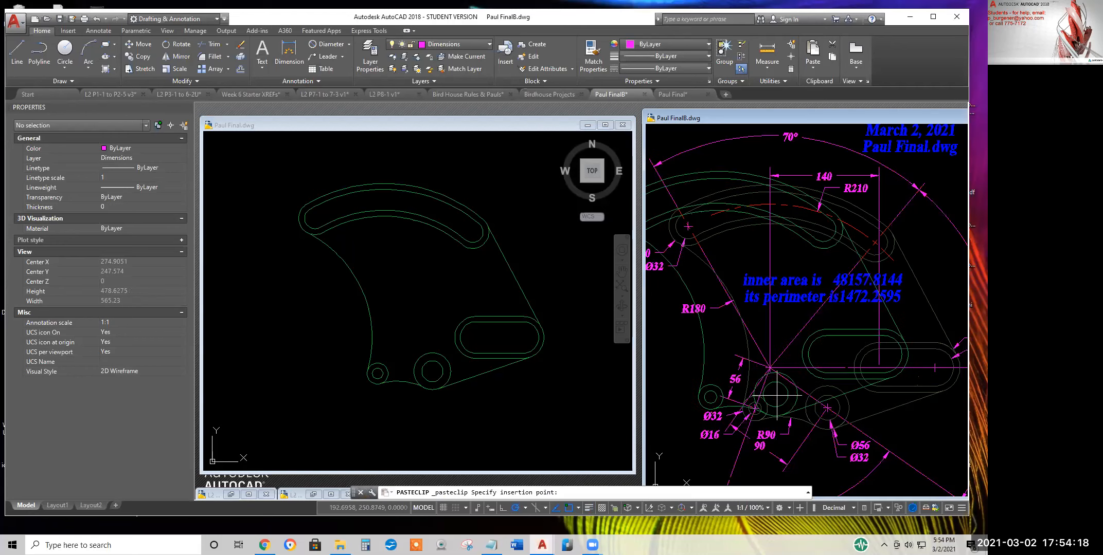
{"action": "scroll", "coordinate": [854, 401], "scroll_direction": "up", "scroll_amount": 2}
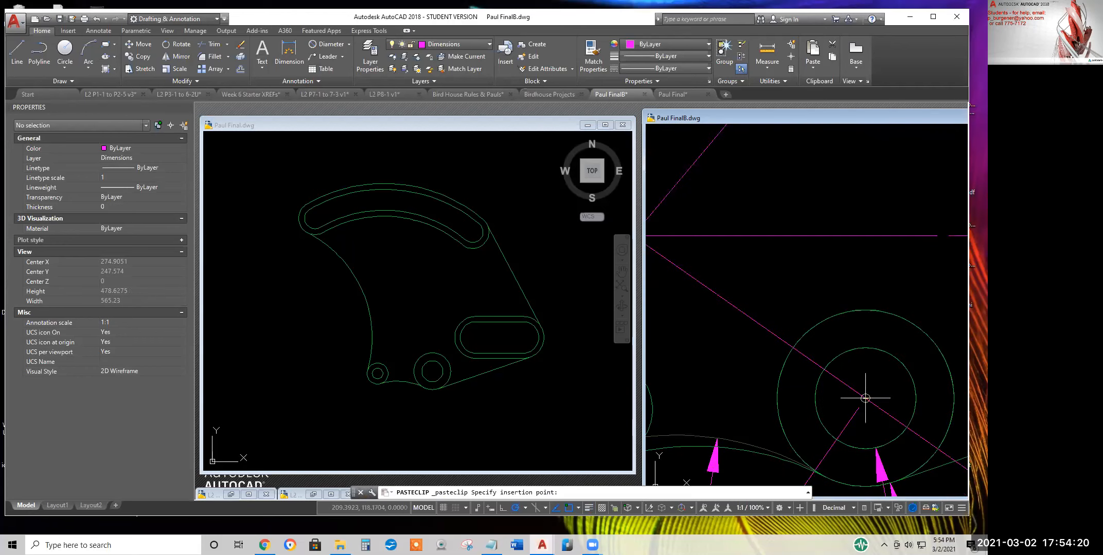
{"action": "left_click", "coordinate": [865, 398]}
{"action": "scroll", "coordinate": [812, 401], "scroll_direction": "down", "scroll_amount": 4}
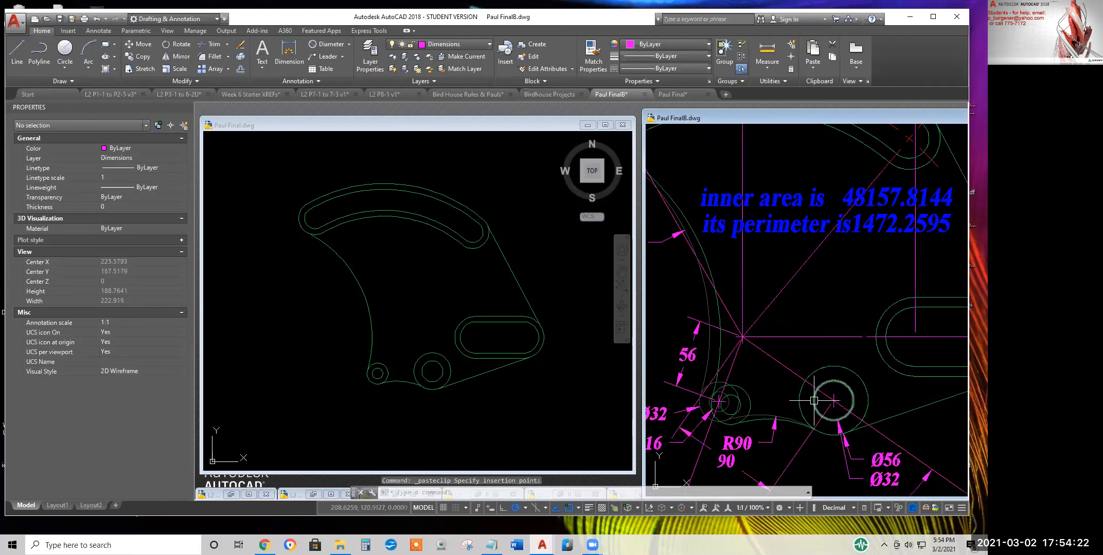
{"action": "middle_click_drag", "start_coordinate": [790, 451], "coordinate": [814, 358]}
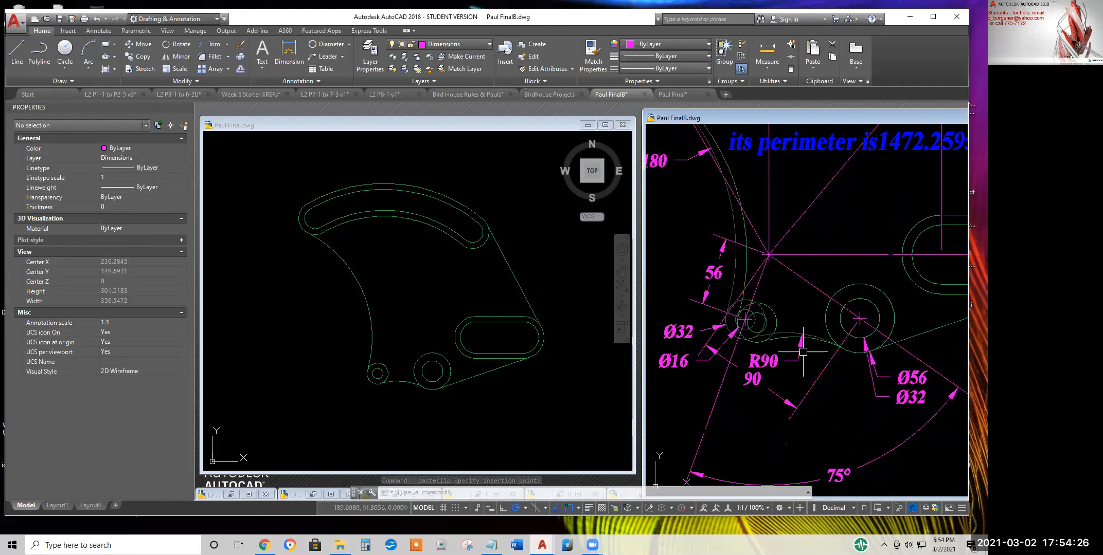
{"action": "left_click", "coordinate": [385, 274]}
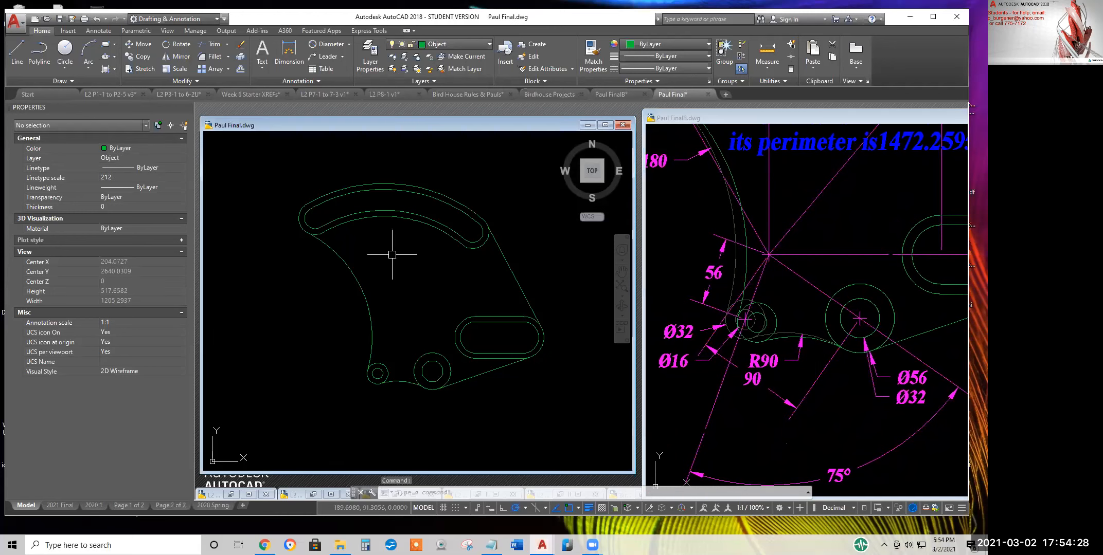
Unisolate Paul Final's layers so dimensions and notes reappear, then return to Paul FinalB
{"action": "left_click", "coordinate": [405, 68]}
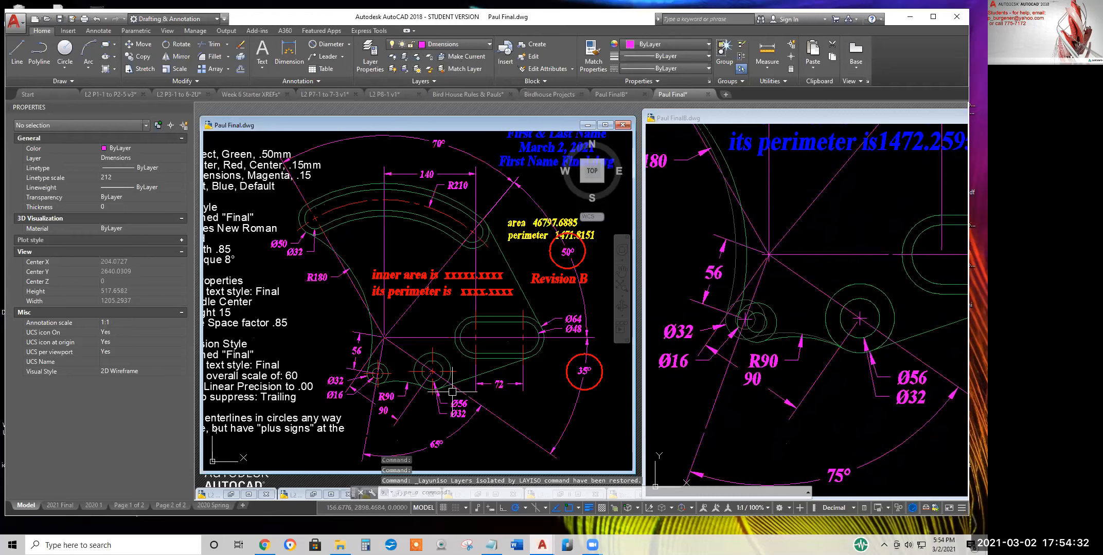
{"action": "mouse_move", "coordinate": [454, 390]}
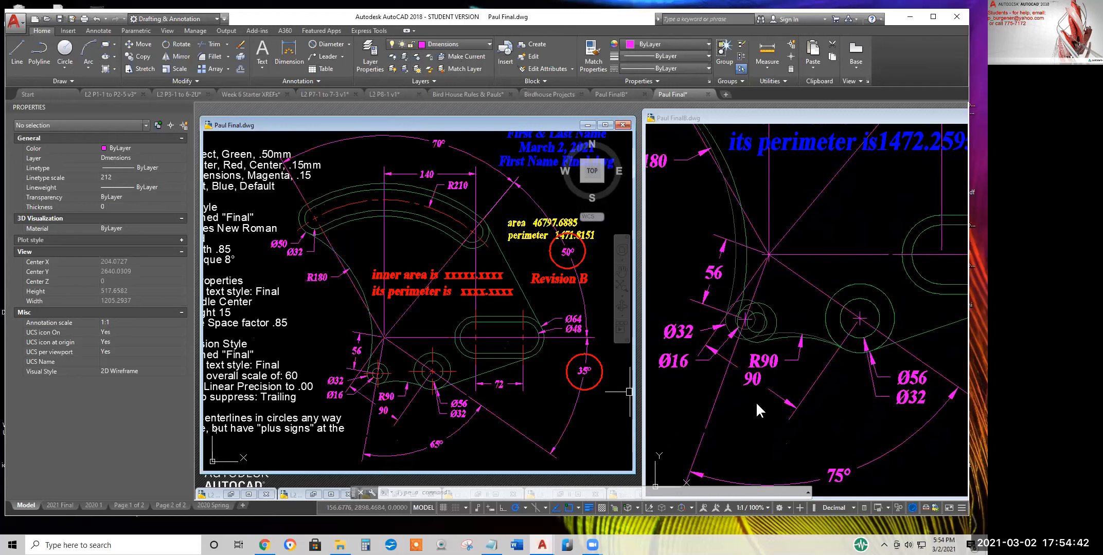
{"action": "left_click", "coordinate": [804, 366]}
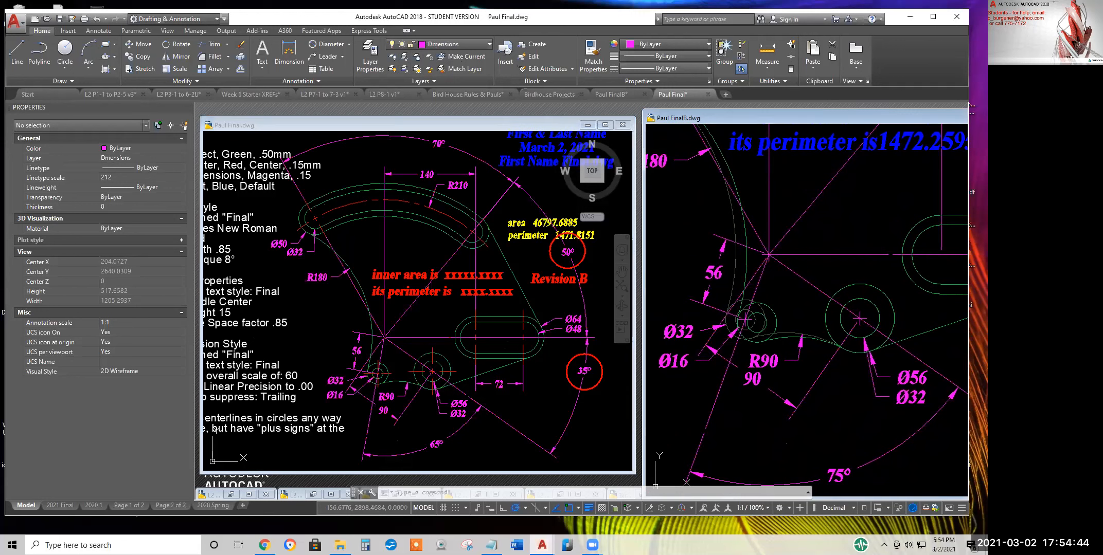
{"action": "middle_click_drag", "start_coordinate": [797, 339], "coordinate": [800, 257]}
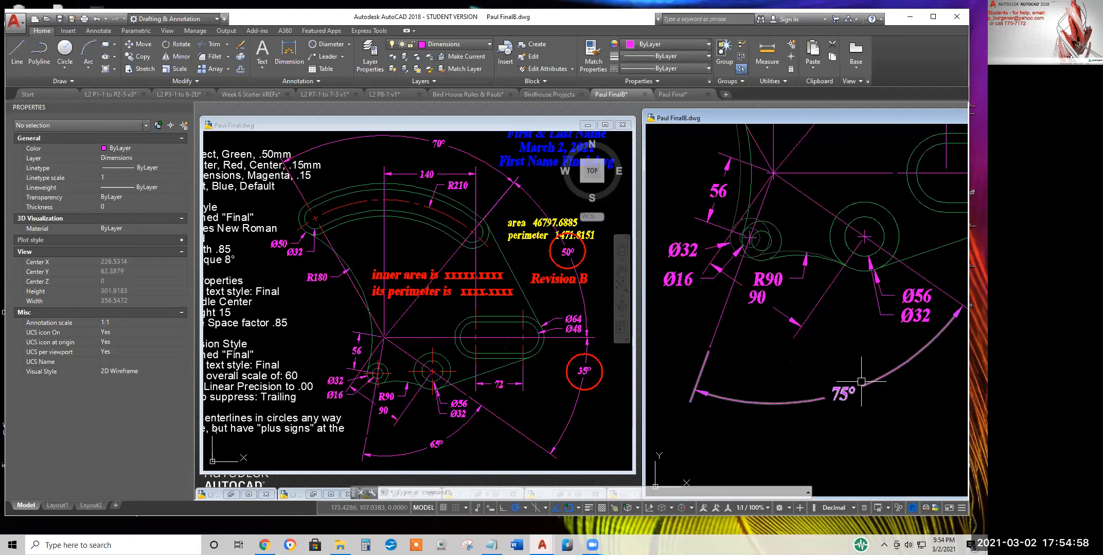
Erase the 75° angular dimension and the down-left magenta line with E
{"action": "scroll", "coordinate": [749, 221], "scroll_direction": "up", "scroll_amount": 2}
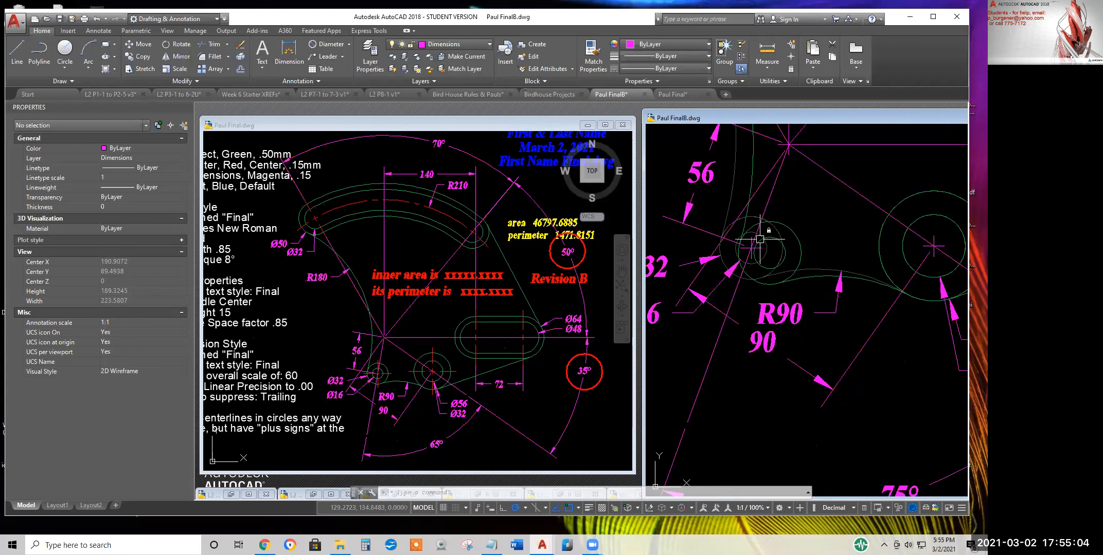
{"action": "scroll", "coordinate": [784, 271], "scroll_direction": "down", "scroll_amount": 4}
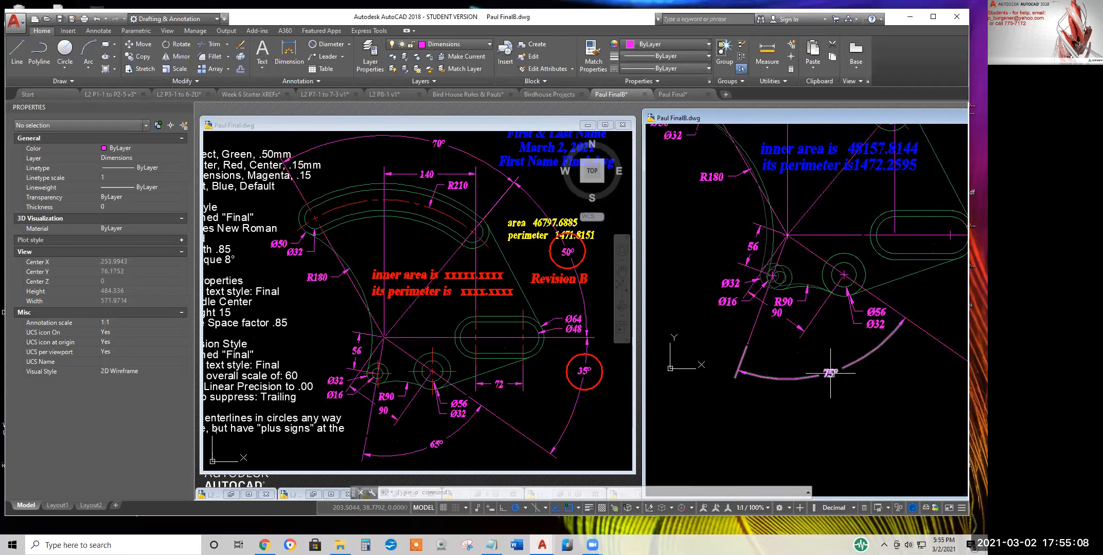
{"action": "left_click", "coordinate": [744, 358]}
{"action": "left_click", "coordinate": [755, 330]}
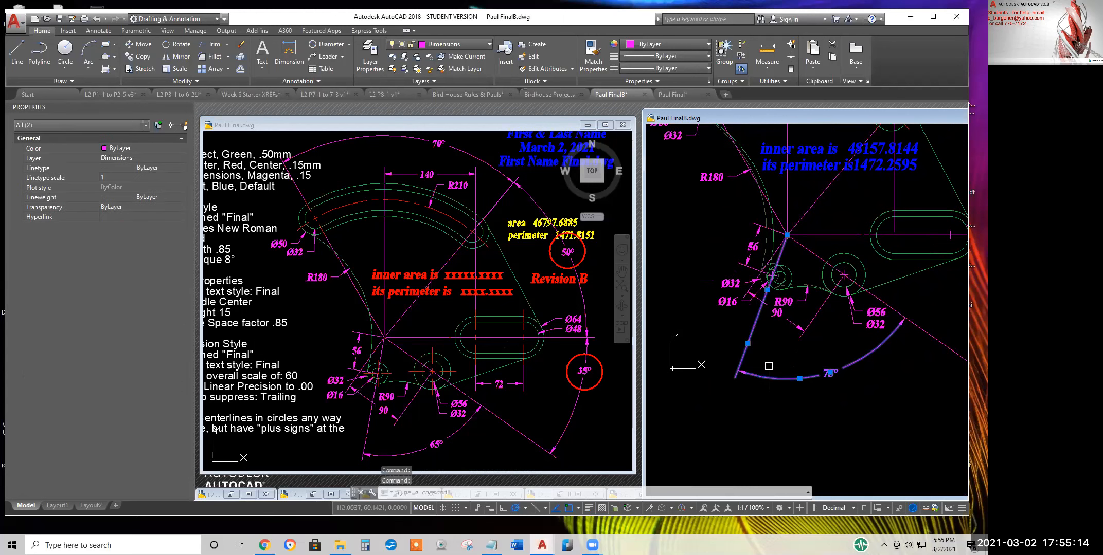
{"action": "type", "text": "E"}
{"action": "key", "text": "Return"}
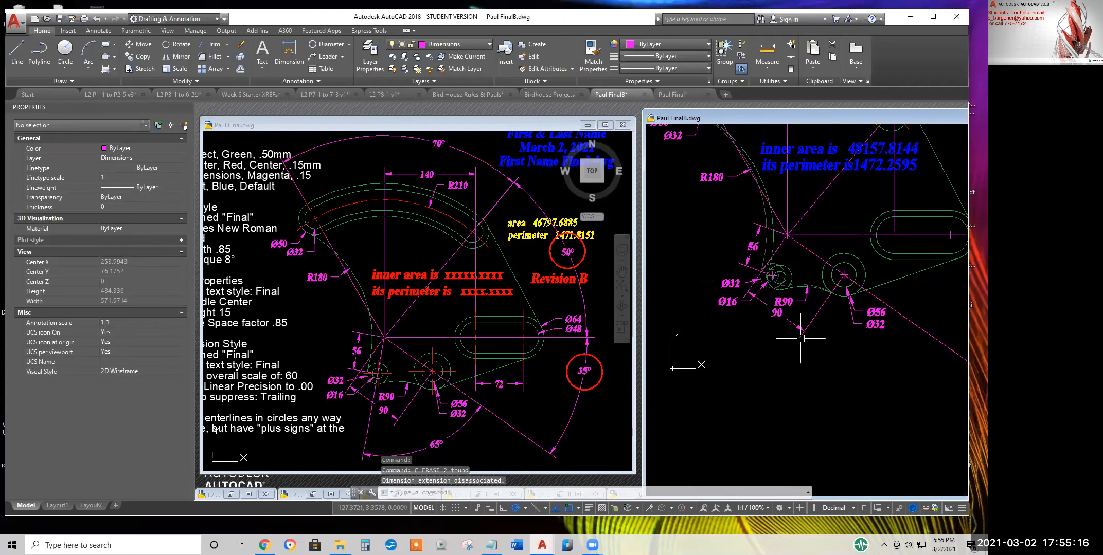
Start a line at the centre-line intersection above the 56 dimension
{"action": "left_click", "coordinate": [22, 49]}
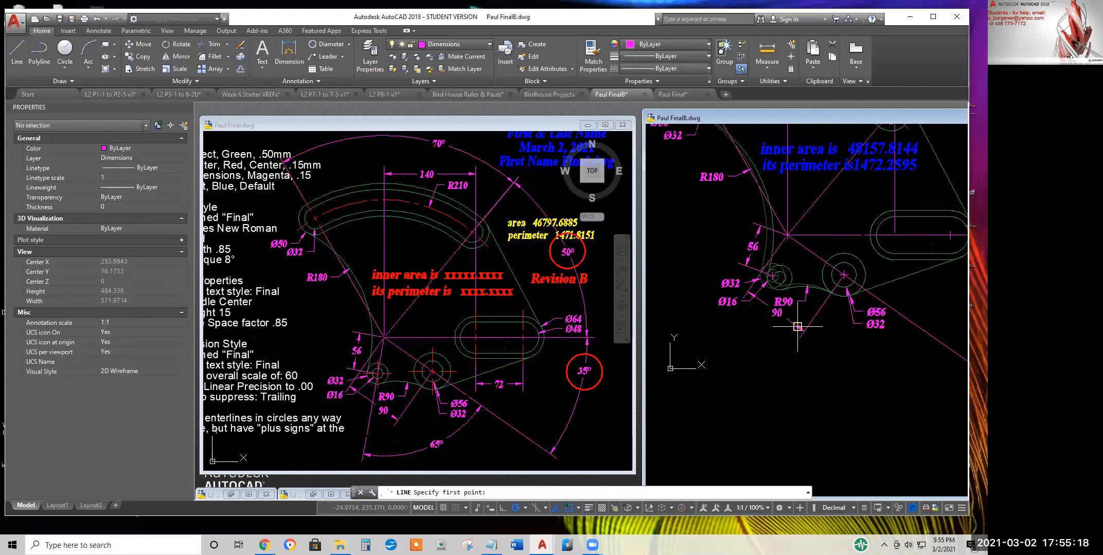
{"action": "left_click", "coordinate": [786, 235]}
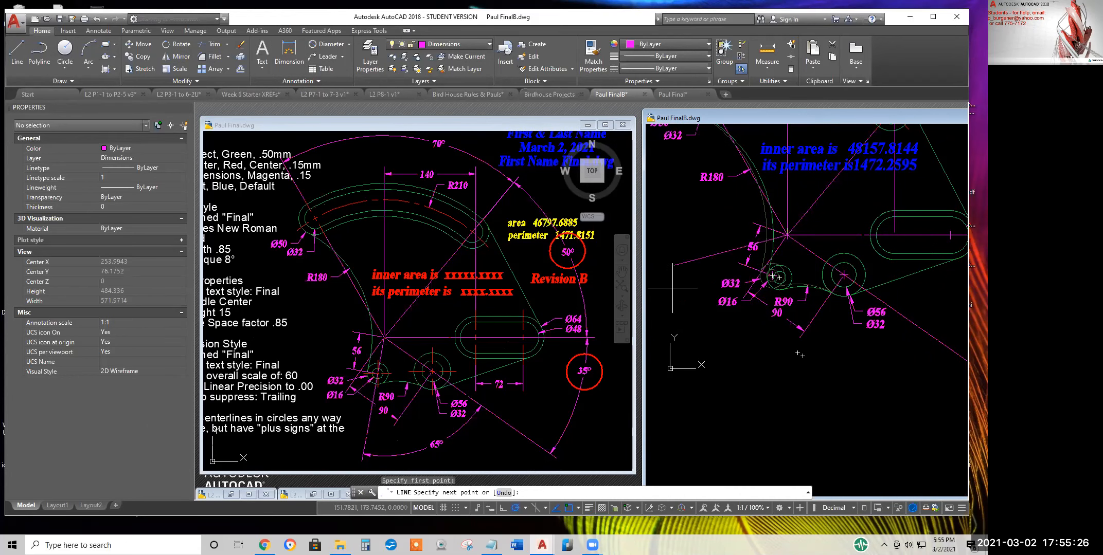
{"action": "left_click", "coordinate": [524, 506]}
{"action": "left_click", "coordinate": [546, 493]}
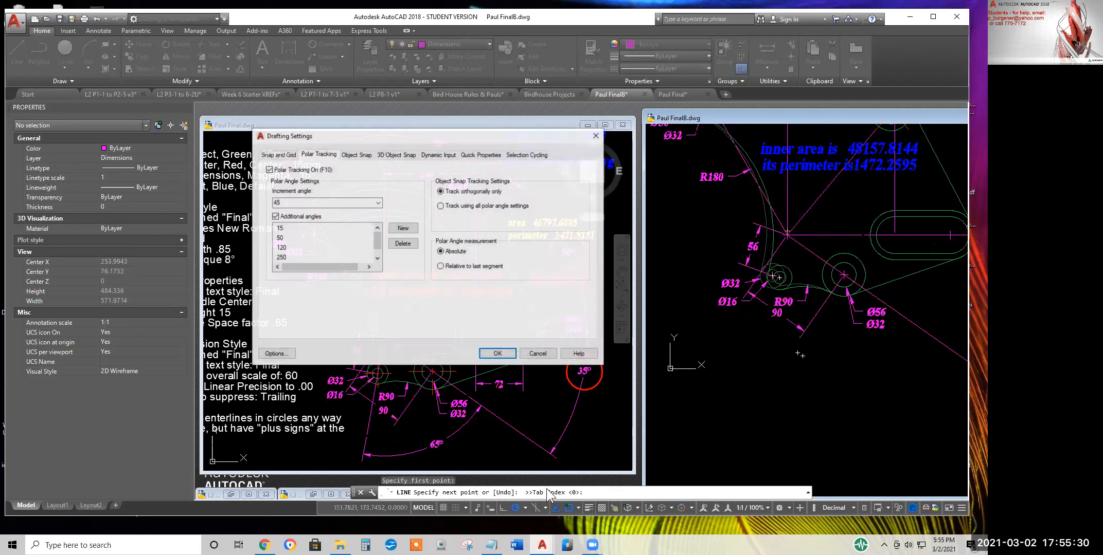
{"action": "left_click", "coordinate": [537, 354]}
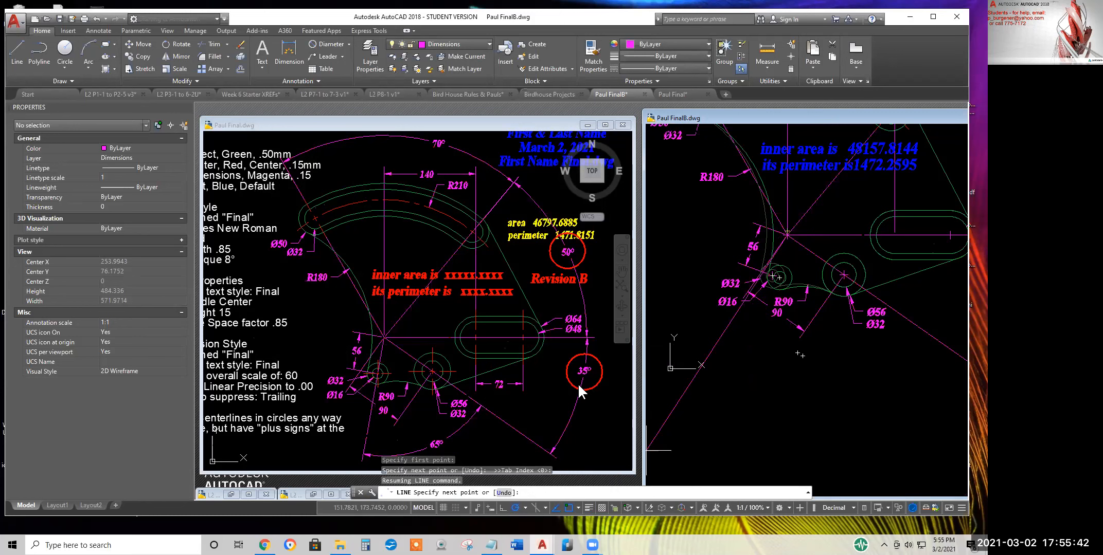
{"action": "left_click", "coordinate": [296, 81]}
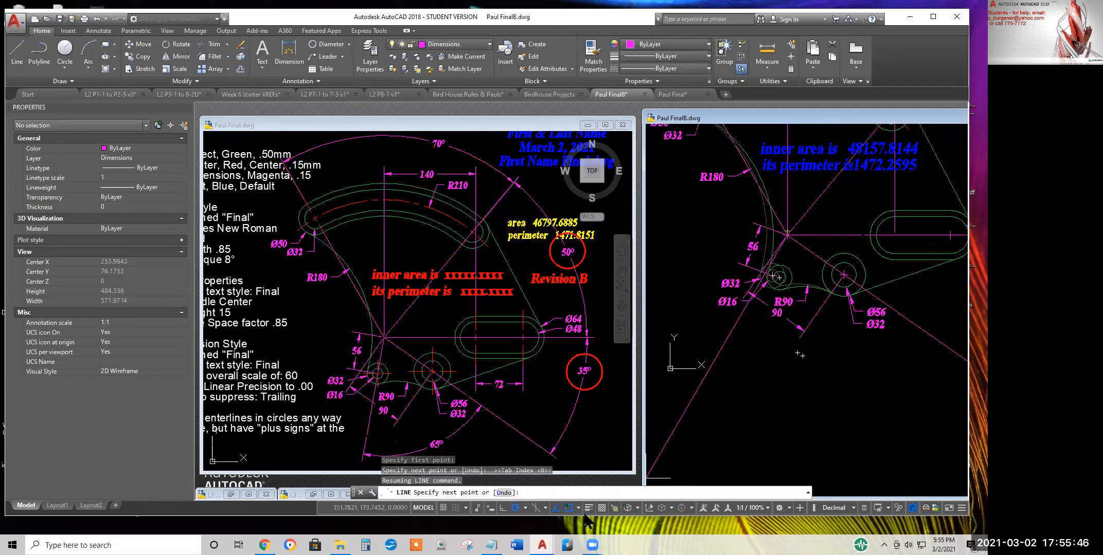
In Polar Tracking settings, add -100 as an additional angle and delete 260
{"action": "left_click", "coordinate": [523, 503]}
{"action": "left_click", "coordinate": [536, 493]}
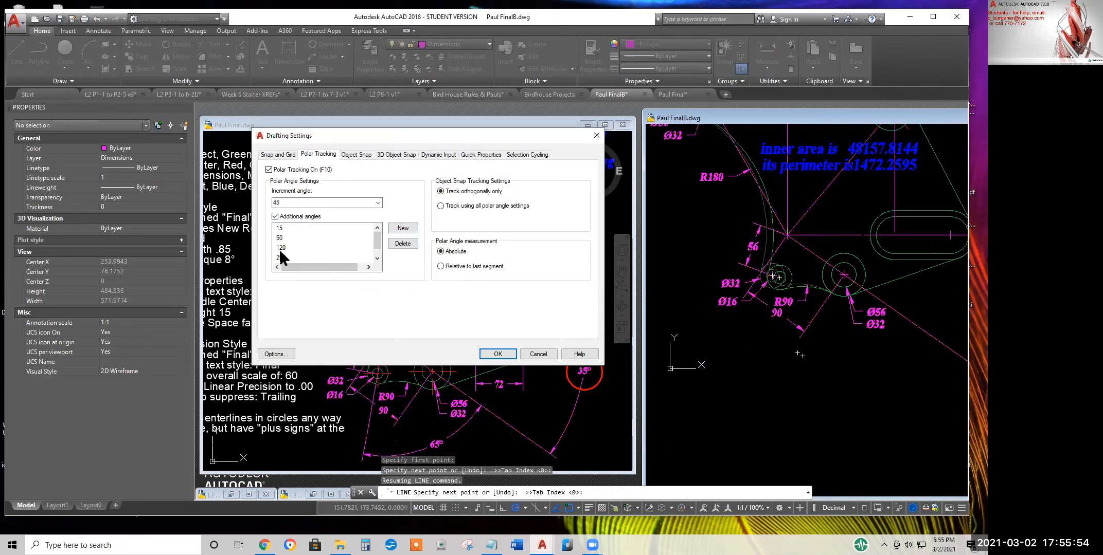
{"action": "left_click", "coordinate": [405, 231]}
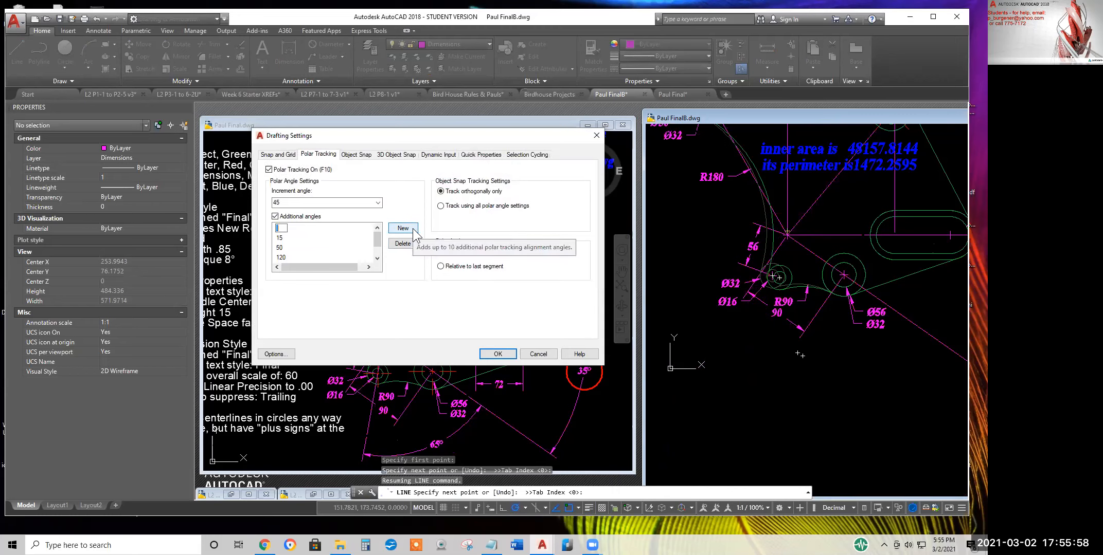
{"action": "type", "text": "-100"}
{"action": "key", "text": "Return"}
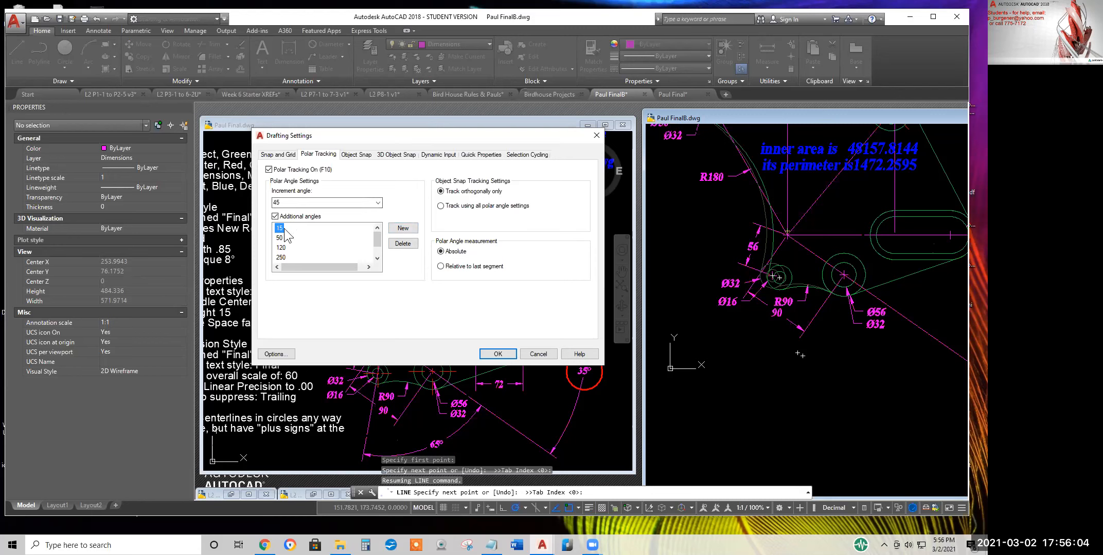
{"action": "left_click", "coordinate": [280, 258]}
{"action": "scroll", "coordinate": [380, 243], "scroll_direction": "down", "scroll_amount": 1}
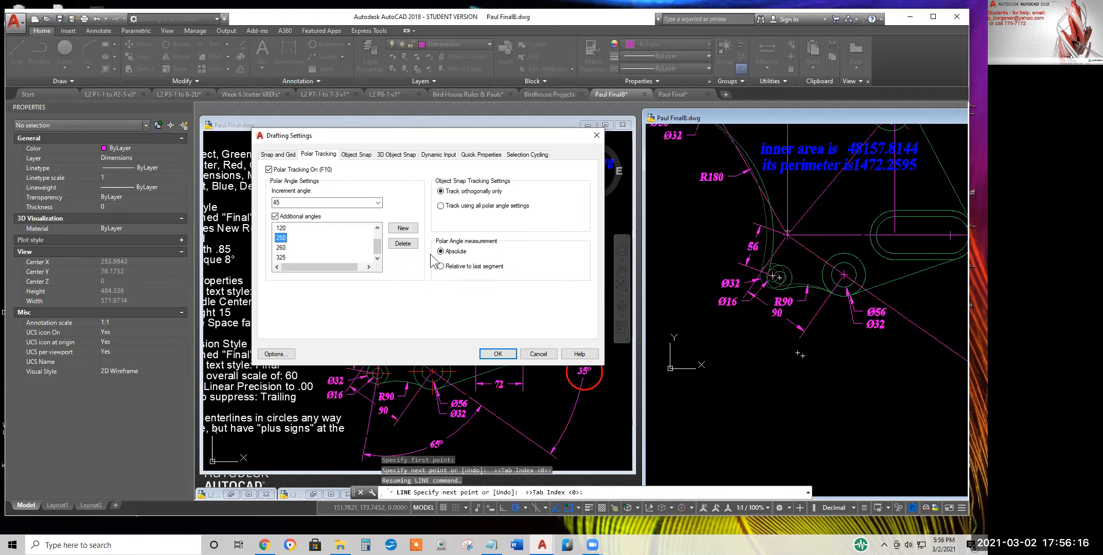
{"action": "left_click", "coordinate": [282, 247]}
{"action": "left_click", "coordinate": [402, 244]}
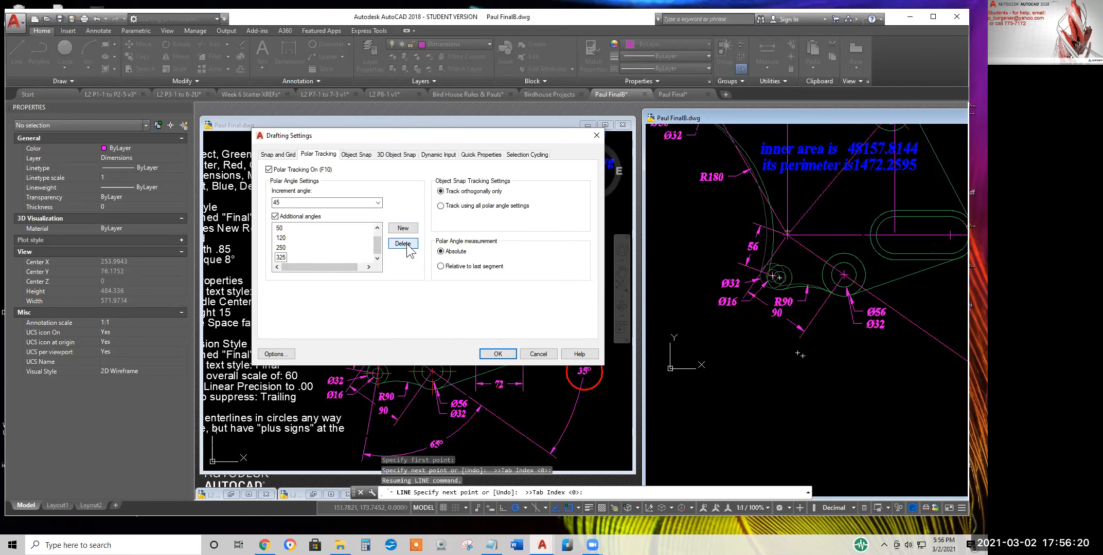
{"action": "left_click", "coordinate": [498, 355]}
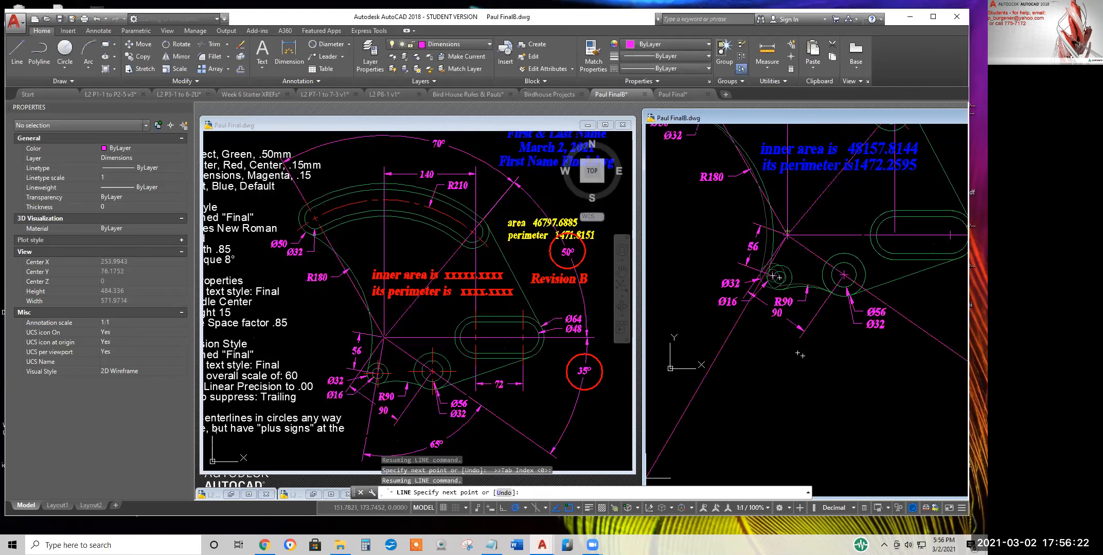
Draw a new line from the Ø32 circle centre through two further points
{"action": "left_click", "coordinate": [19, 44]}
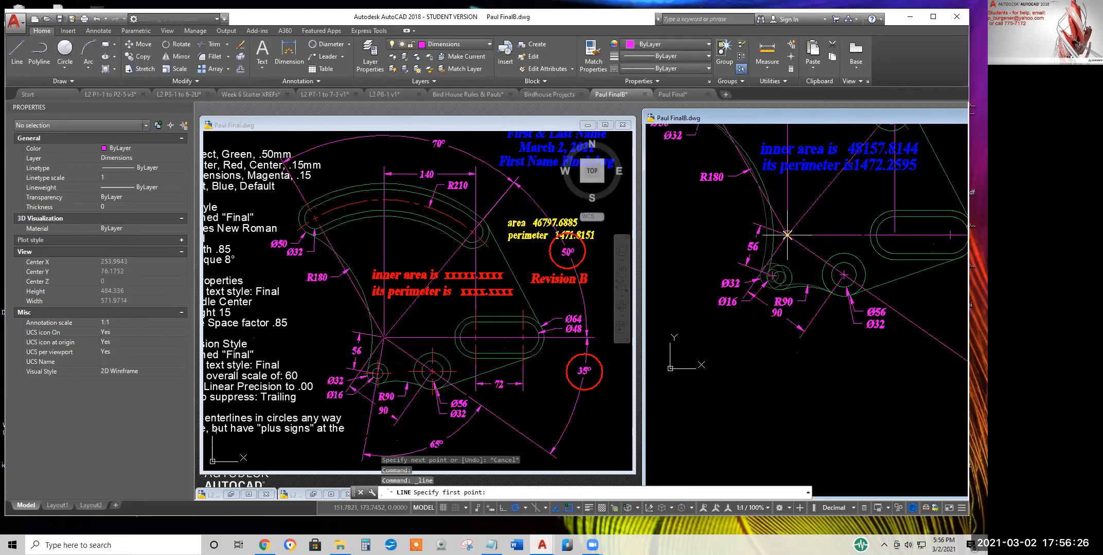
{"action": "left_click", "coordinate": [773, 277]}
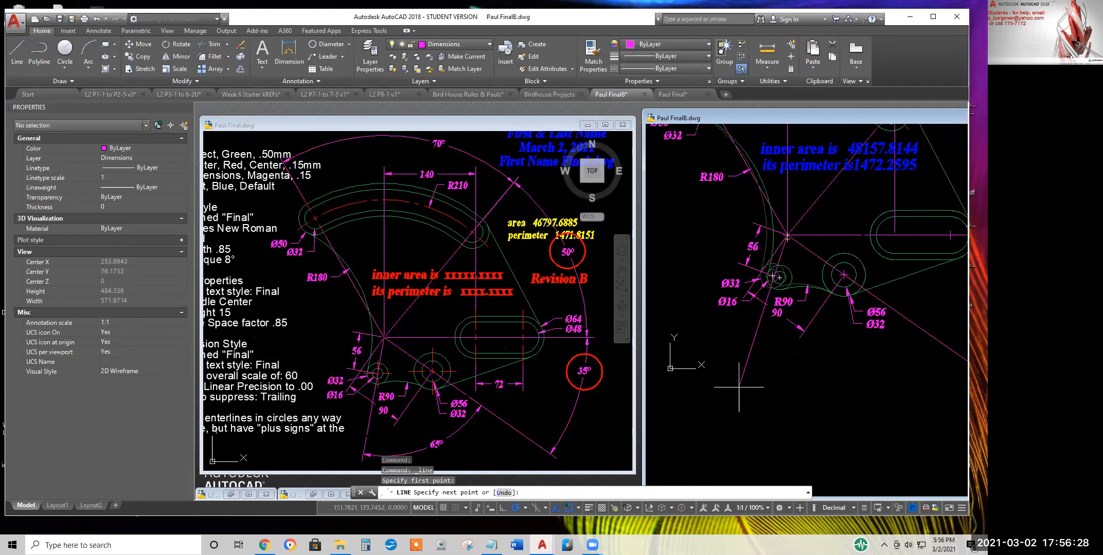
{"action": "left_click", "coordinate": [722, 410]}
{"action": "key", "text": "Return"}
{"action": "scroll", "coordinate": [779, 302], "scroll_direction": "up", "scroll_amount": 2}
{"action": "scroll", "coordinate": [769, 281], "scroll_direction": "up", "scroll_amount": 2}
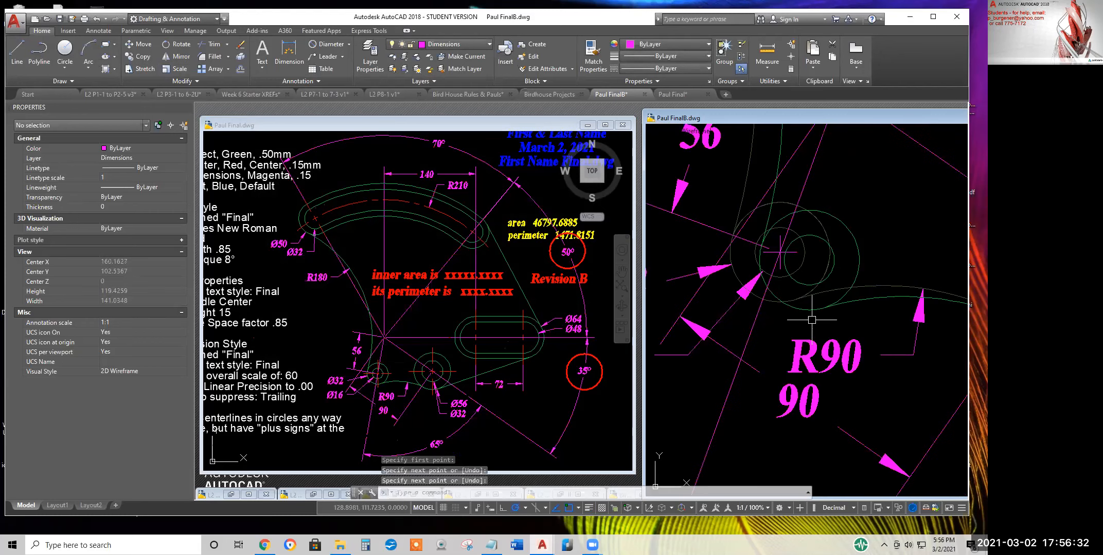
Turn off and freeze the Object h layer to hide the boundary polyline
{"action": "left_click", "coordinate": [821, 224]}
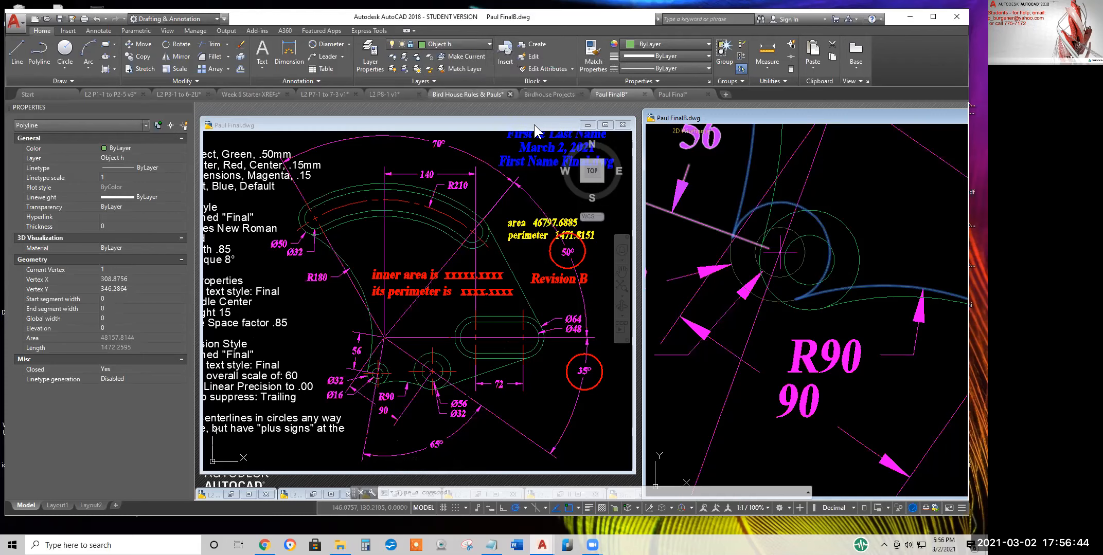
{"action": "left_click", "coordinate": [400, 43]}
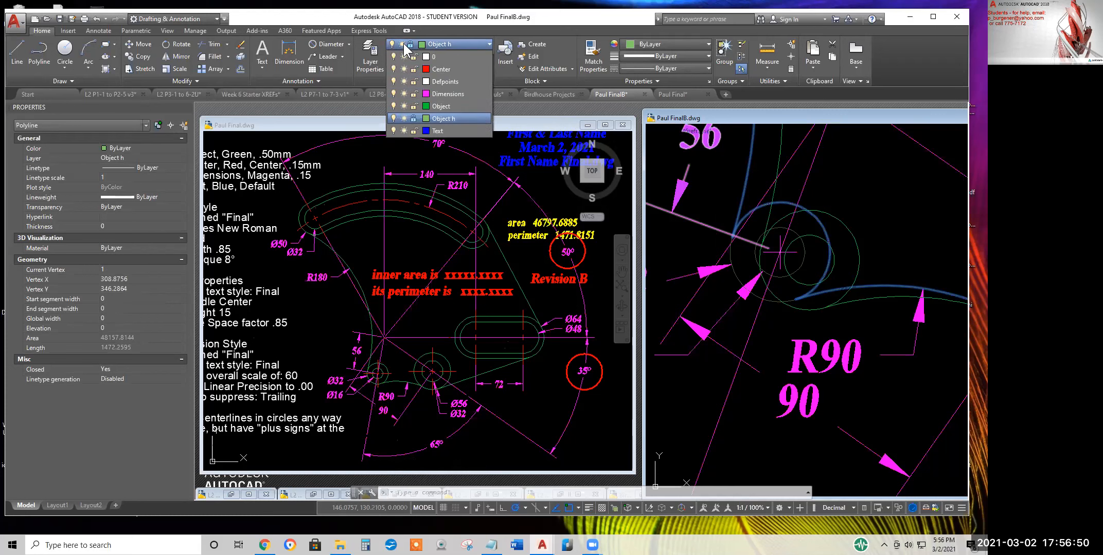
{"action": "key", "text": "Escape"}
{"action": "key", "text": "Escape"}
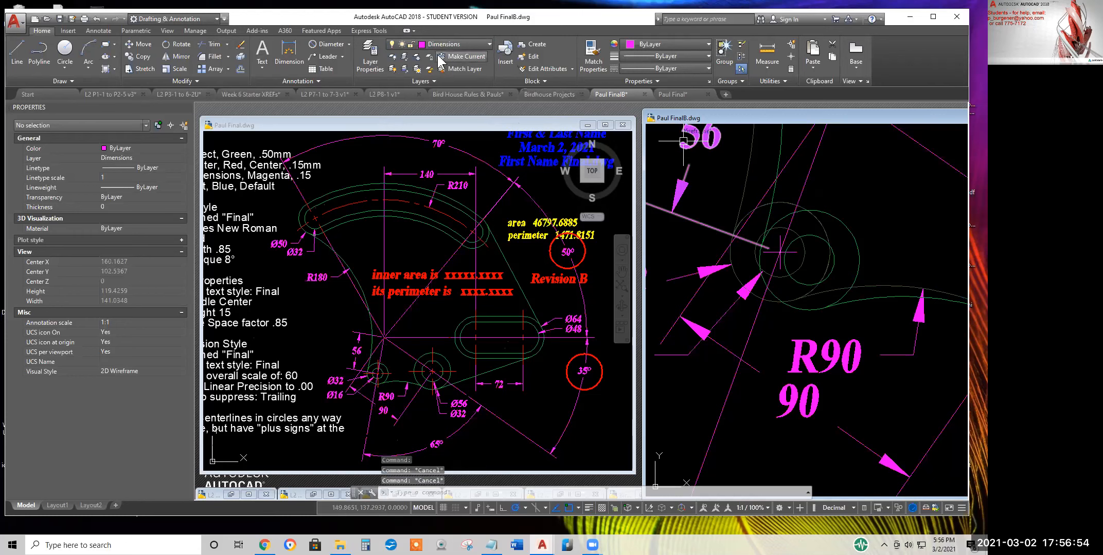
{"action": "left_click", "coordinate": [434, 44]}
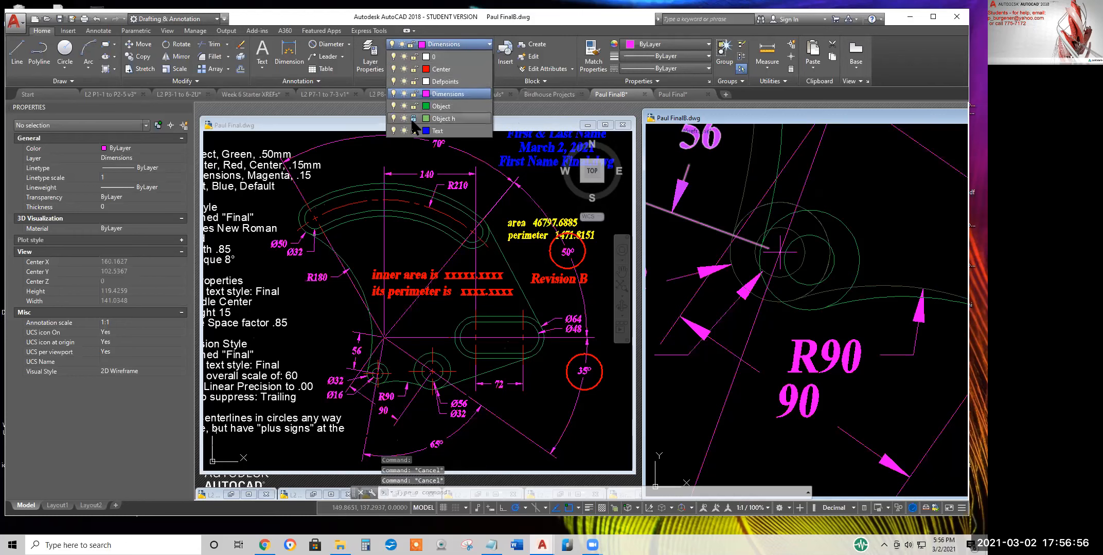
{"action": "left_click", "coordinate": [394, 118]}
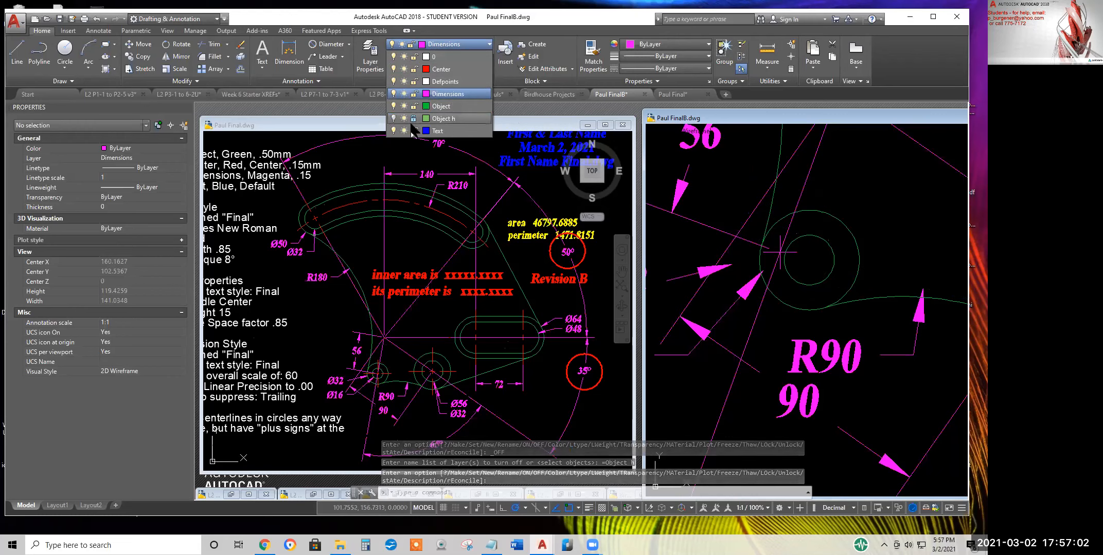
{"action": "left_click", "coordinate": [403, 119]}
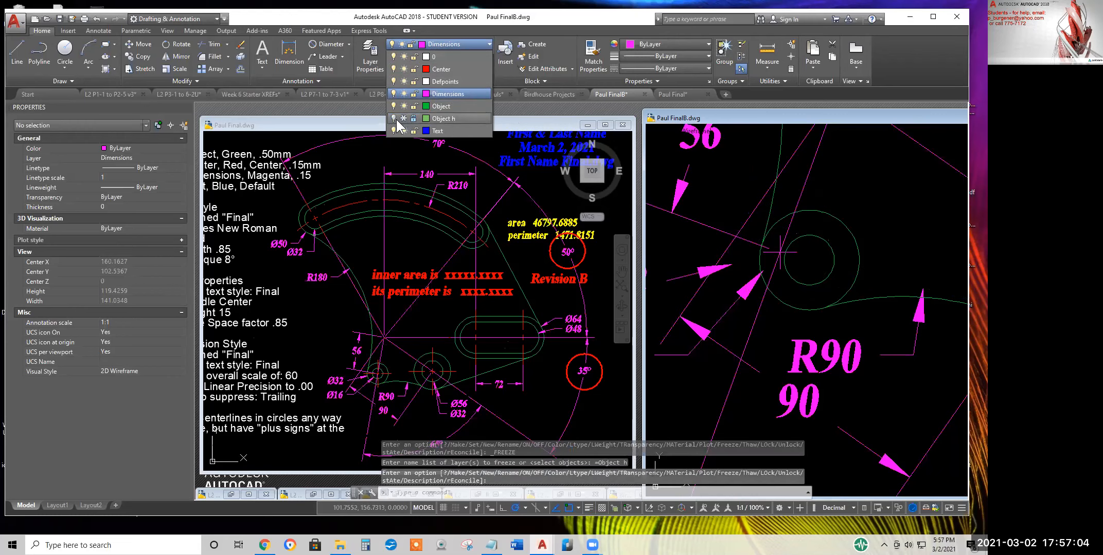
{"action": "left_click", "coordinate": [394, 118]}
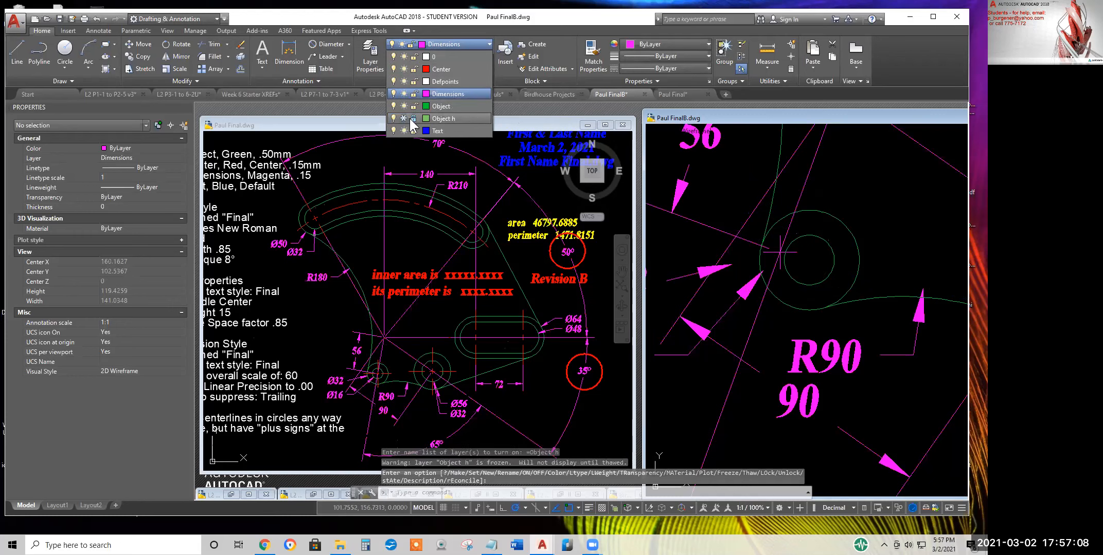
{"action": "left_click", "coordinate": [872, 230]}
{"action": "scroll", "coordinate": [710, 258], "scroll_direction": "down", "scroll_amount": 3}
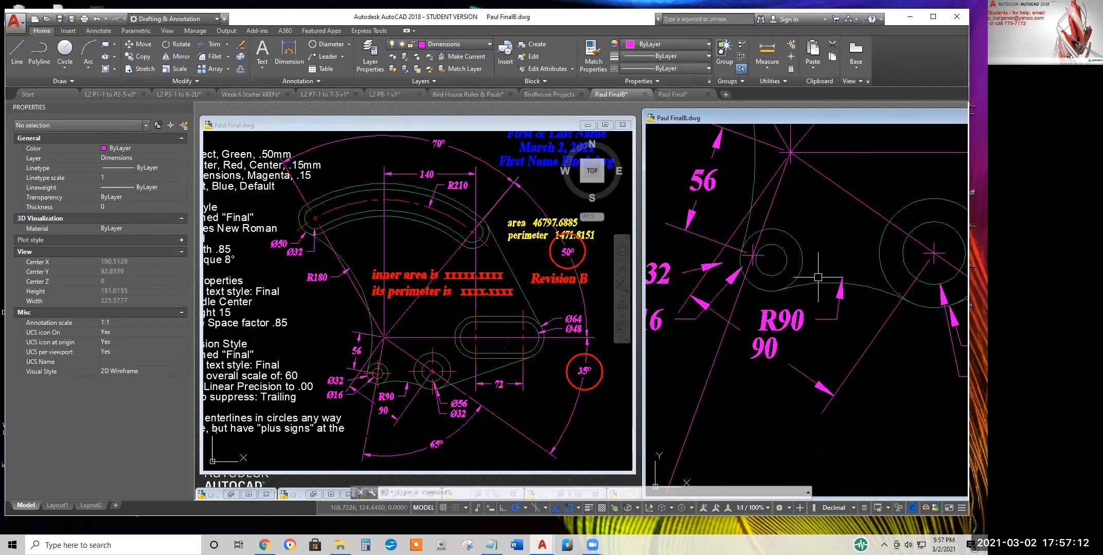
Move the Ø32 and Ø16 circle pair from their centre onto the construction-line intersection
{"action": "left_click", "coordinate": [240, 45]}
{"action": "left_click", "coordinate": [754, 220]}
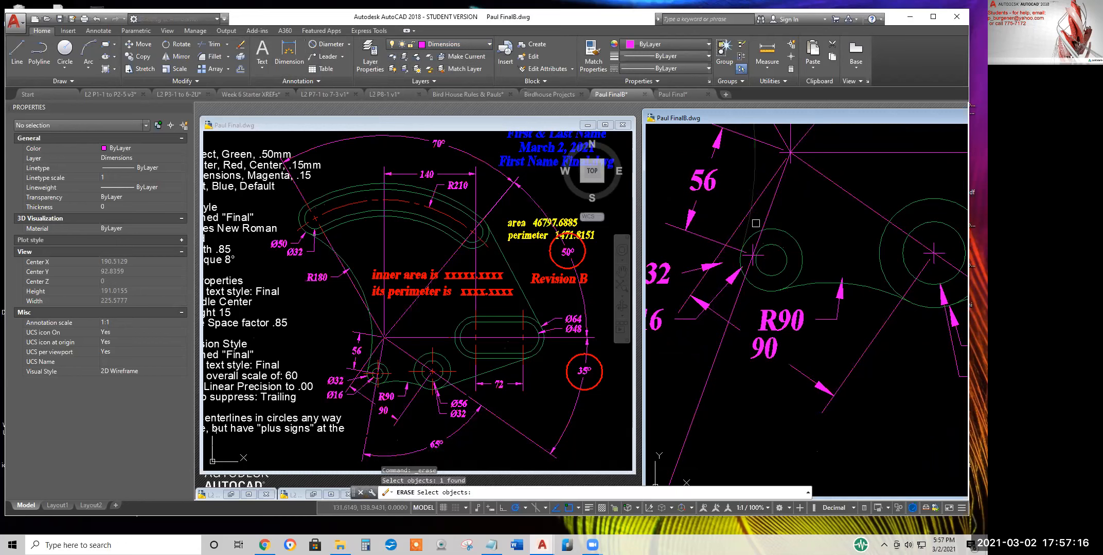
{"action": "left_click", "coordinate": [818, 279]}
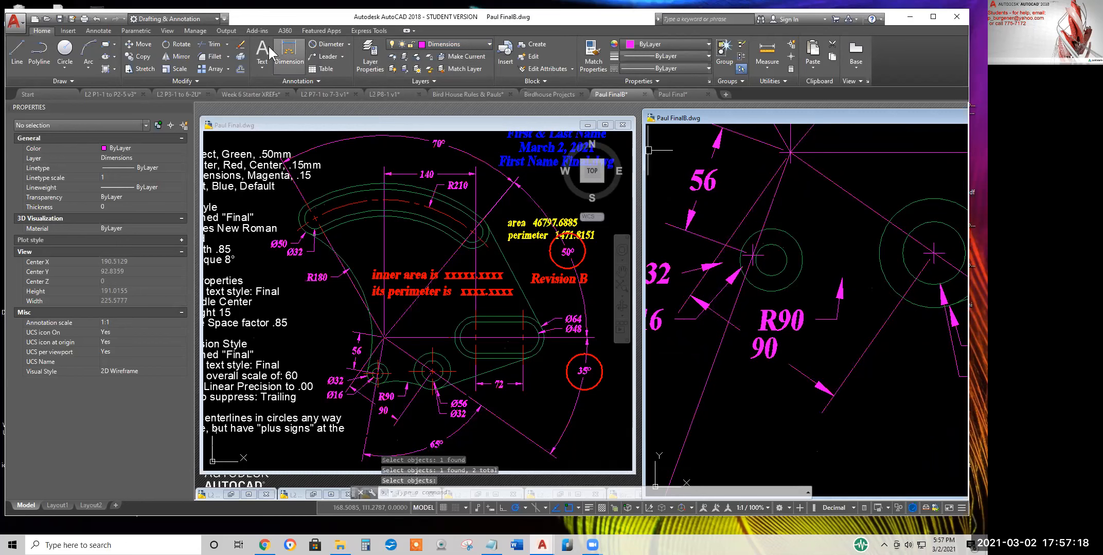
{"action": "left_click", "coordinate": [140, 45]}
{"action": "left_click", "coordinate": [804, 285]}
{"action": "left_click", "coordinate": [757, 245]}
{"action": "key", "text": "Return"}
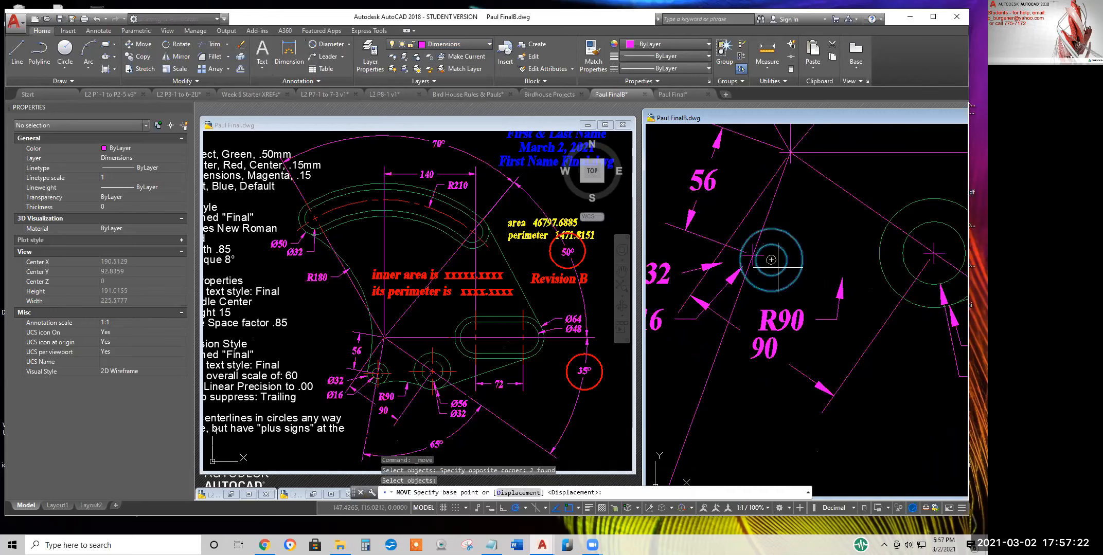
{"action": "left_click", "coordinate": [770, 260]}
{"action": "scroll", "coordinate": [771, 259], "scroll_direction": "up", "scroll_amount": 4}
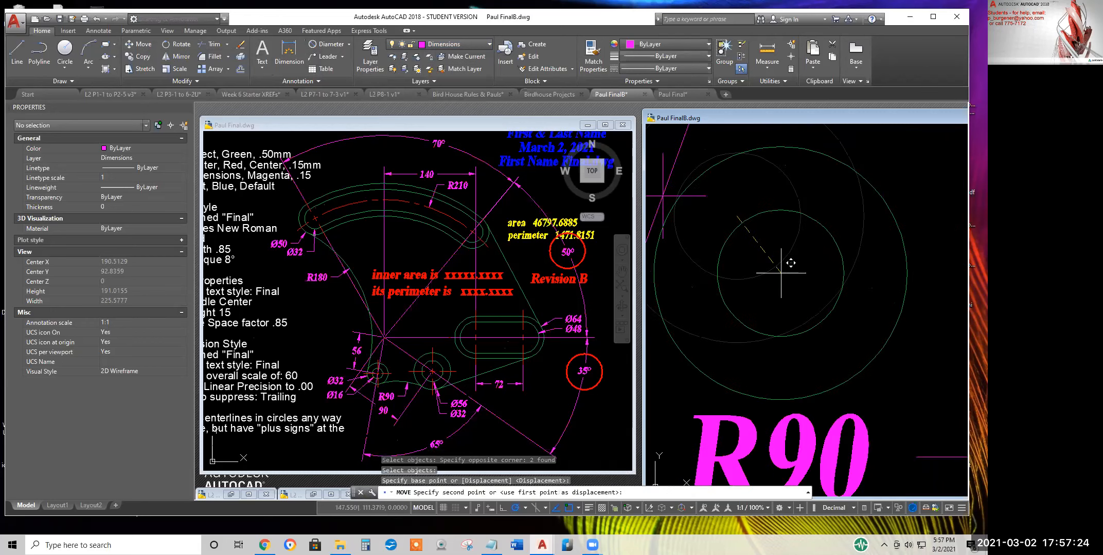
{"action": "middle_click_drag", "start_coordinate": [743, 244], "coordinate": [943, 267]}
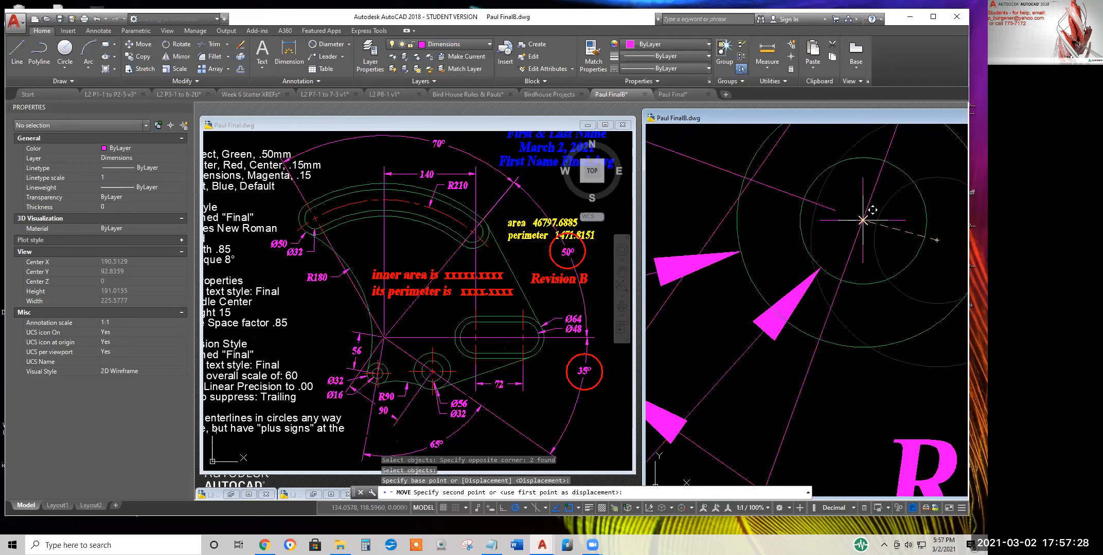
{"action": "left_click", "coordinate": [863, 220]}
{"action": "scroll", "coordinate": [854, 226], "scroll_direction": "down", "scroll_amount": 4}
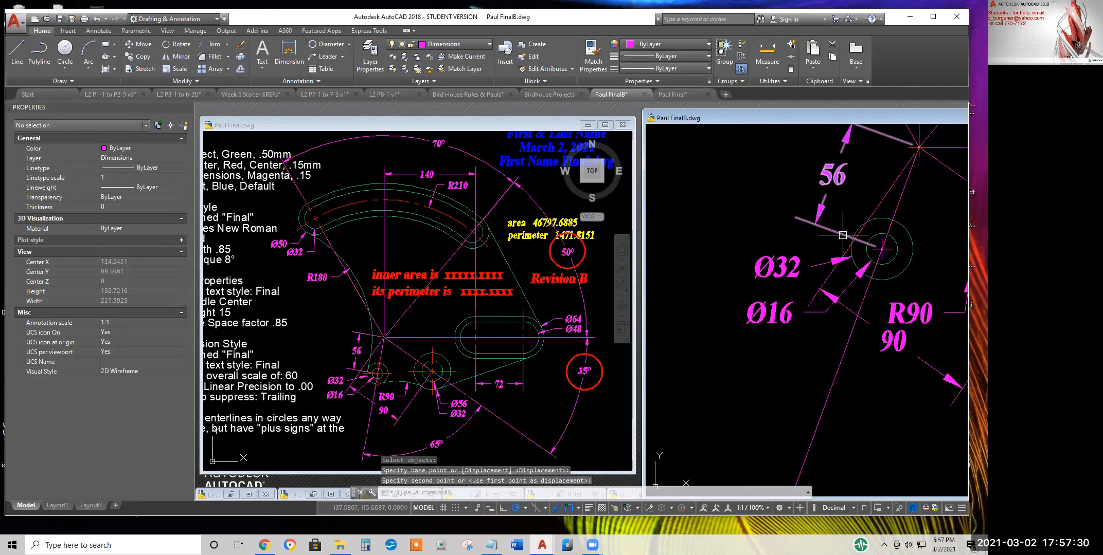
{"action": "scroll", "coordinate": [808, 307], "scroll_direction": "down", "scroll_amount": 3}
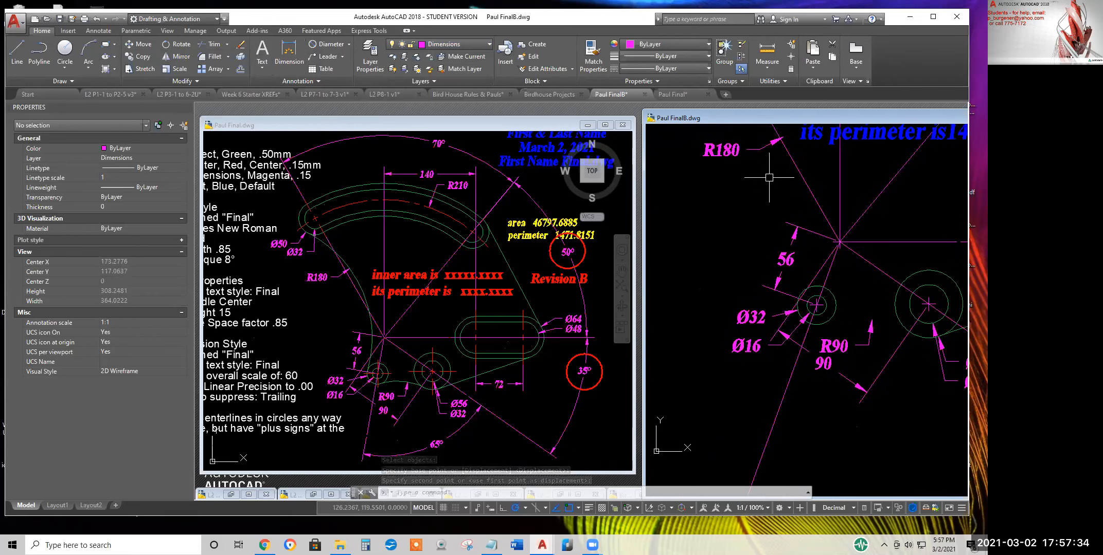
{"action": "scroll", "coordinate": [769, 180], "scroll_direction": "down", "scroll_amount": 2}
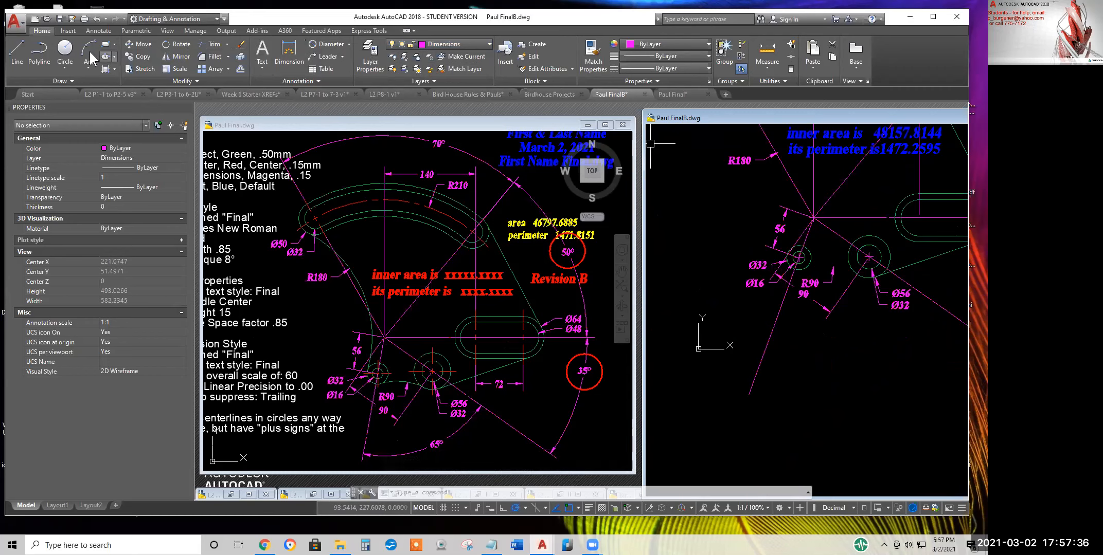
Fillet the outer circle to the Ø50 slot arc using a radius of 179
{"action": "left_click", "coordinate": [218, 58]}
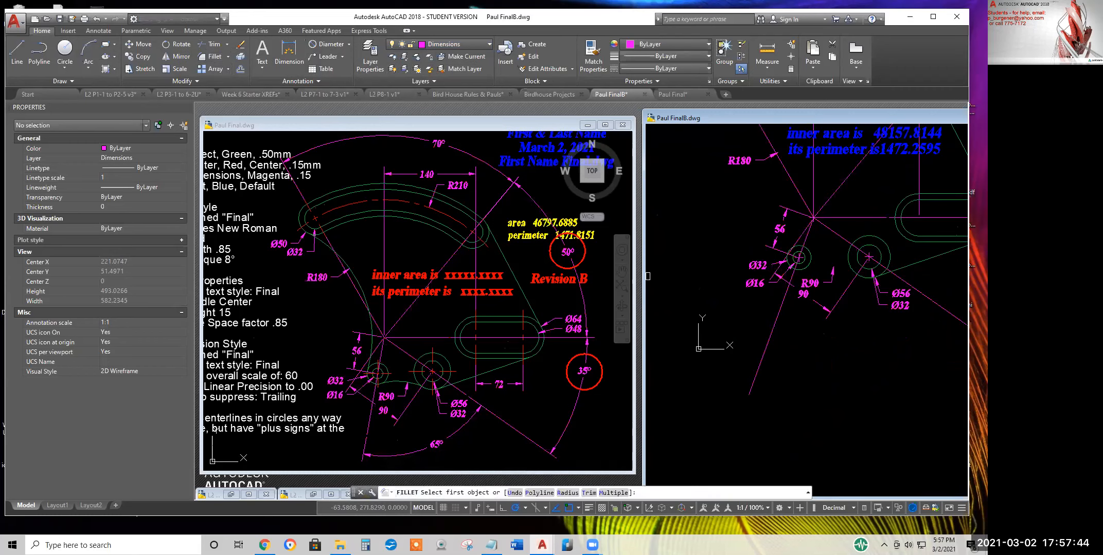
{"action": "right_click", "coordinate": [699, 224]}
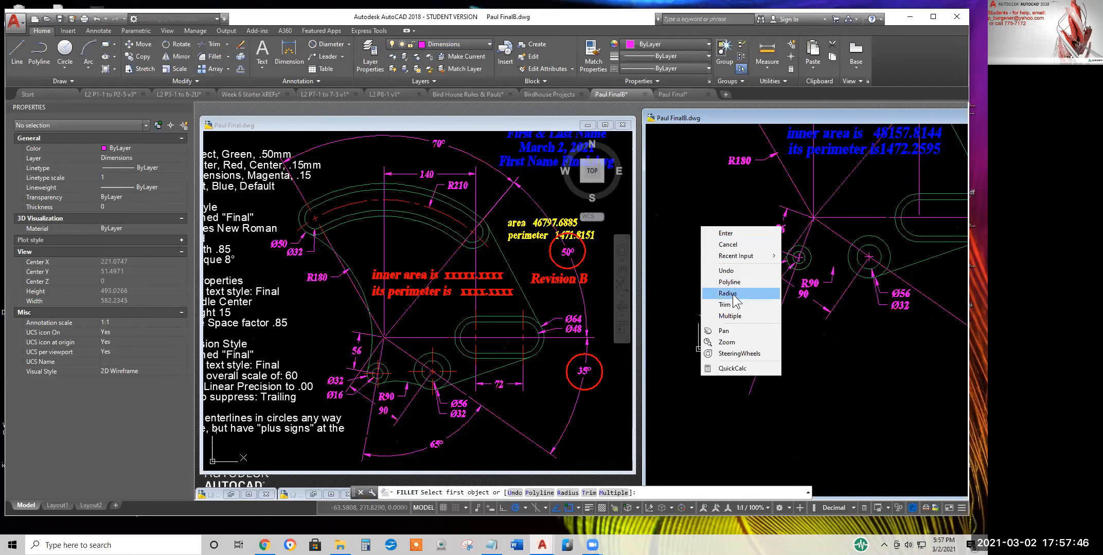
{"action": "left_click", "coordinate": [733, 293]}
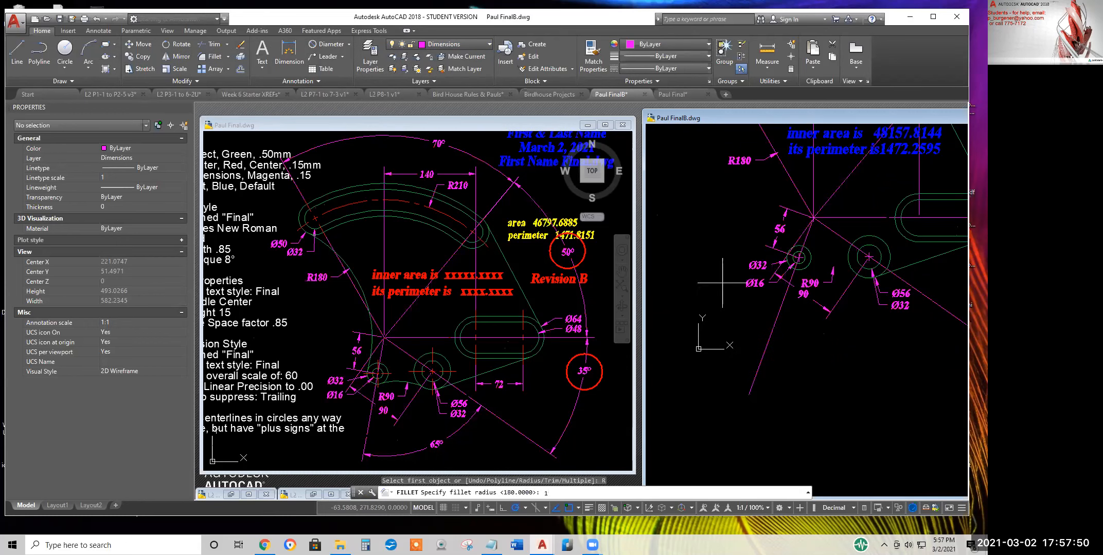
{"action": "key", "text": "Return"}
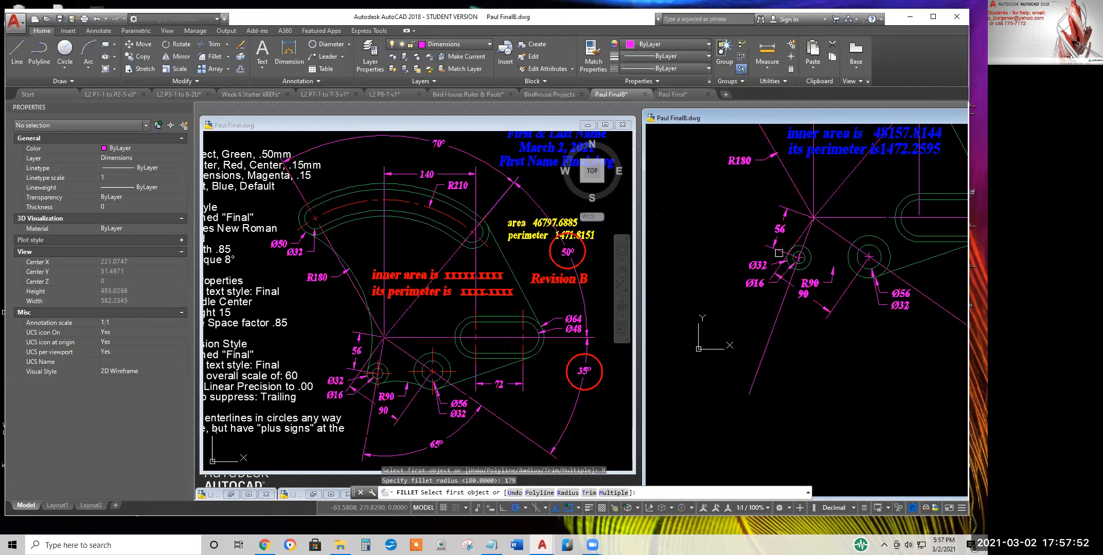
{"action": "scroll", "coordinate": [785, 244], "scroll_direction": "up", "scroll_amount": 5}
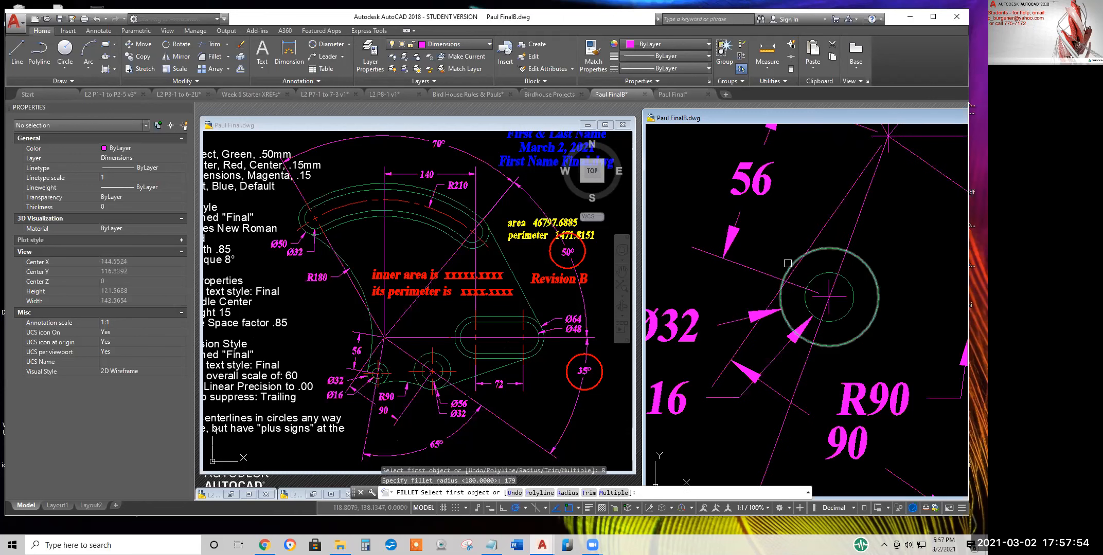
{"action": "left_click", "coordinate": [787, 264]}
{"action": "scroll", "coordinate": [746, 178], "scroll_direction": "down", "scroll_amount": 2}
{"action": "middle_click_drag", "start_coordinate": [742, 152], "coordinate": [832, 345]}
{"action": "middle_click_drag", "start_coordinate": [783, 177], "coordinate": [841, 398]}
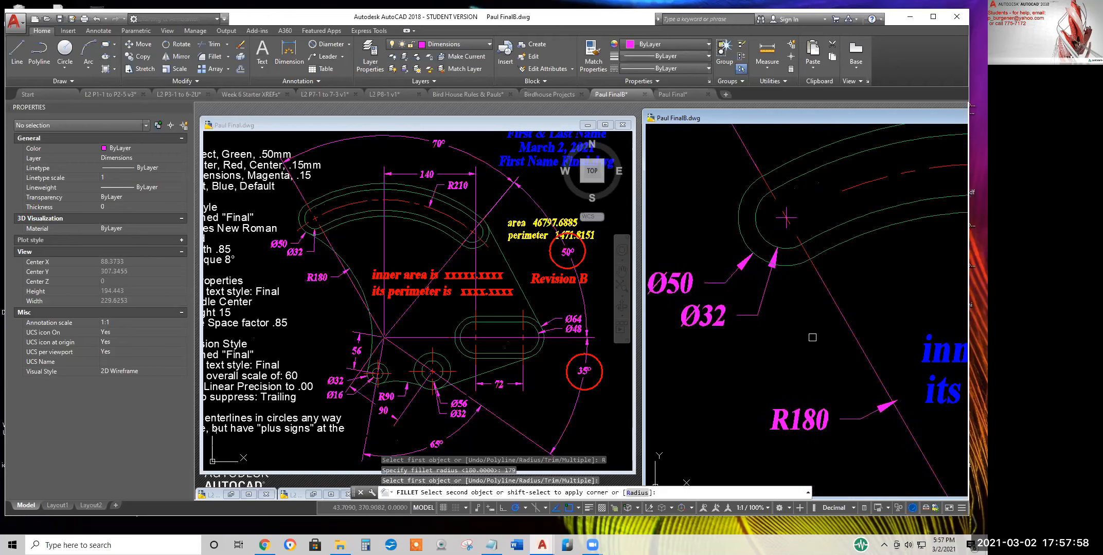
{"action": "scroll", "coordinate": [812, 338], "scroll_direction": "up", "scroll_amount": 2}
{"action": "left_click", "coordinate": [771, 242]}
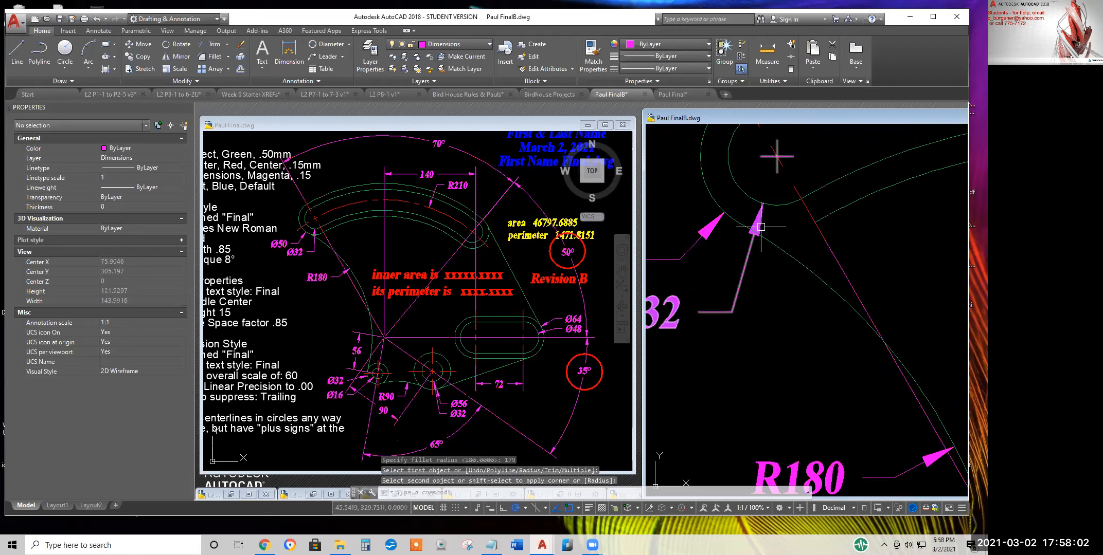
{"action": "scroll", "coordinate": [866, 355], "scroll_direction": "down", "scroll_amount": 5}
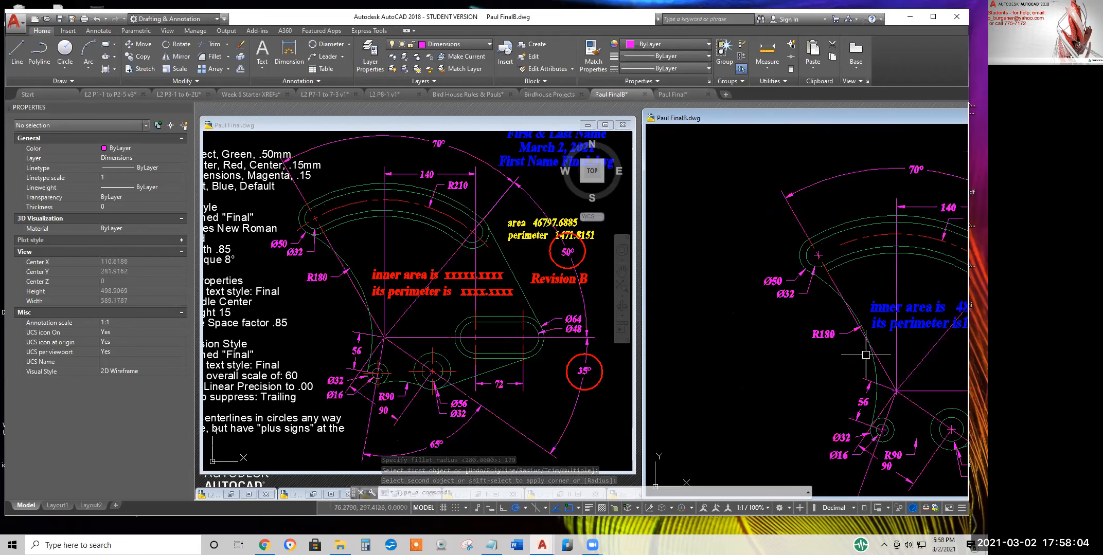
{"action": "scroll", "coordinate": [823, 324], "scroll_direction": "up", "scroll_amount": 3}
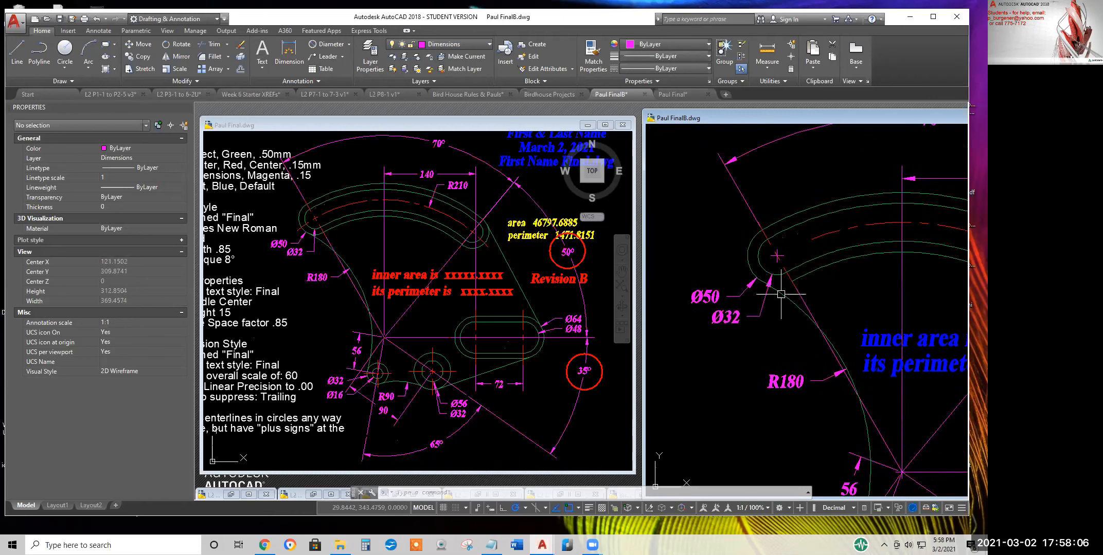
Attempt to extend an object to a boundary edge, then cancel it
{"action": "left_click", "coordinate": [226, 45]}
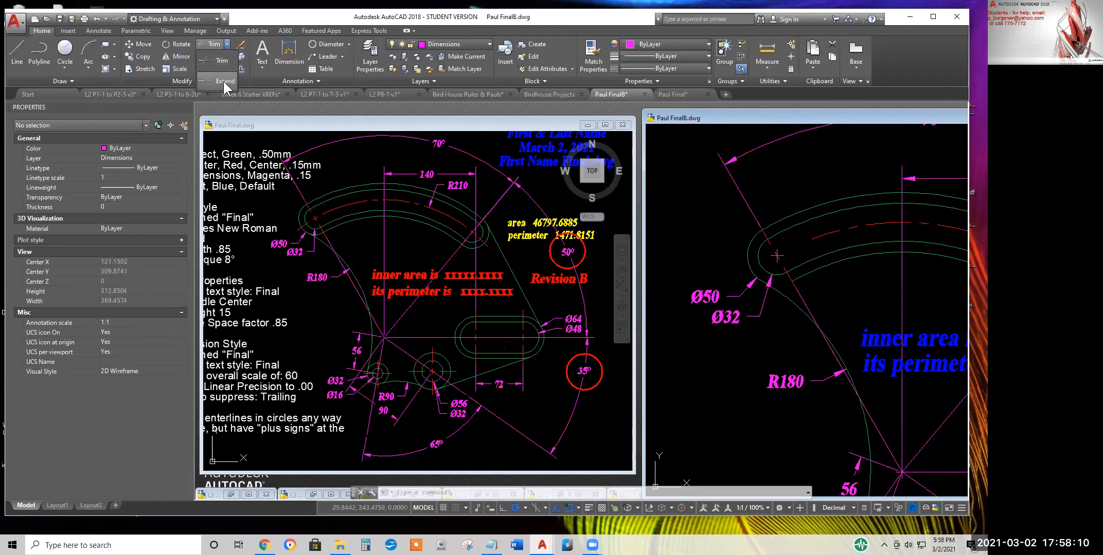
{"action": "left_click", "coordinate": [223, 80]}
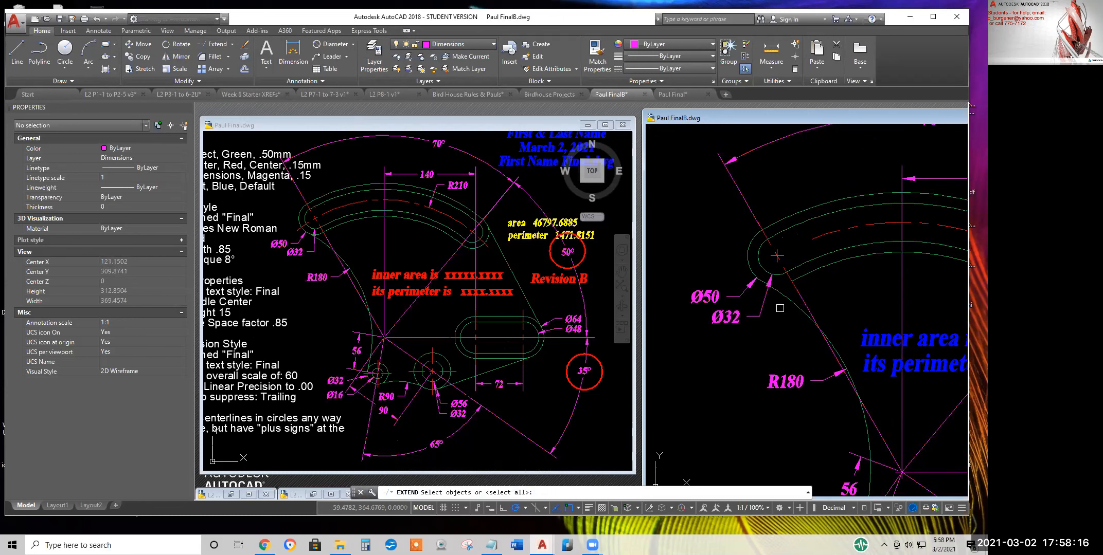
{"action": "key", "text": "Return"}
{"action": "left_click", "coordinate": [761, 283]}
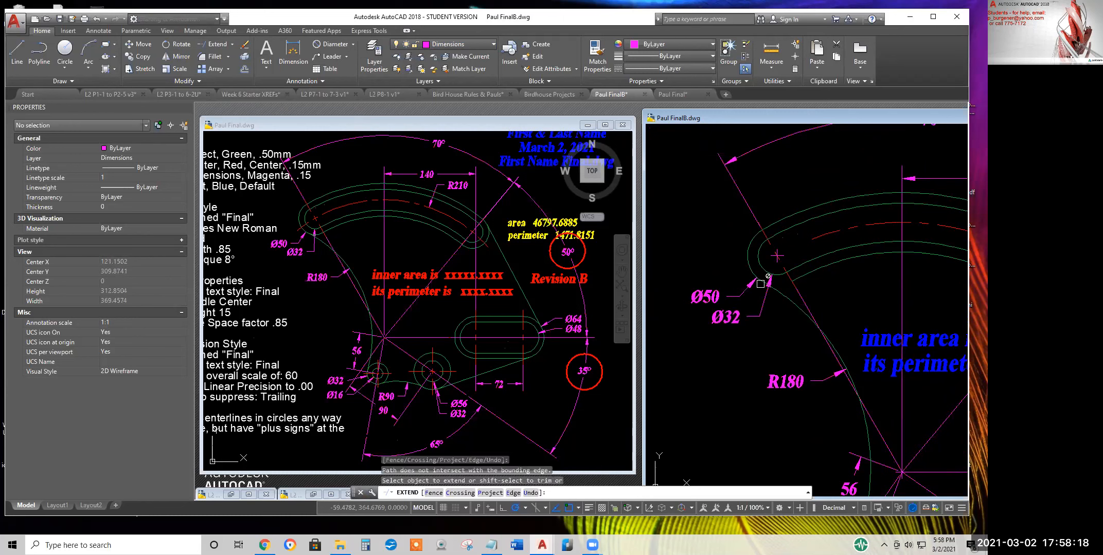
{"action": "scroll", "coordinate": [760, 281], "scroll_direction": "up", "scroll_amount": 4}
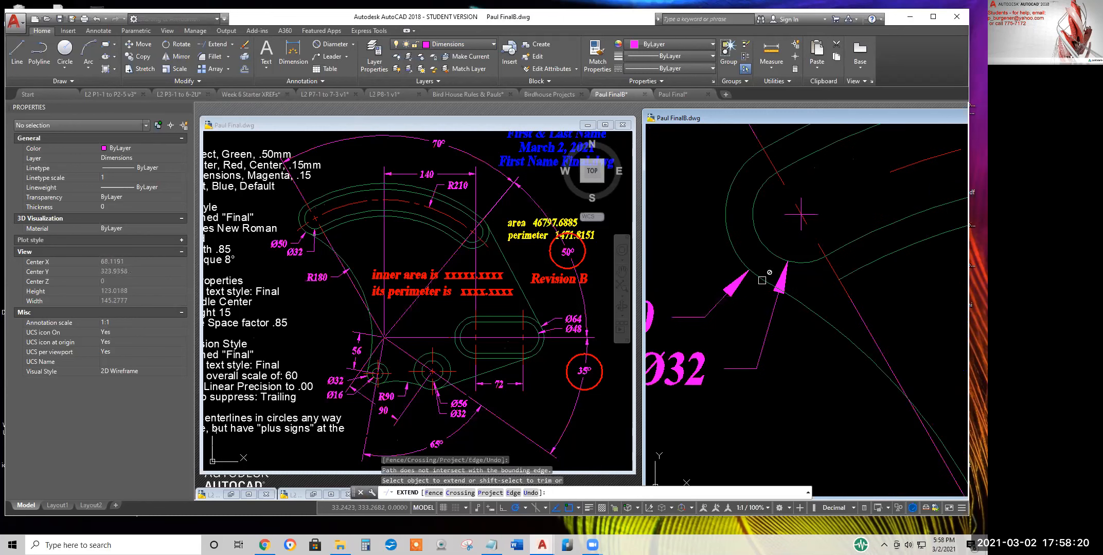
{"action": "key", "text": "Escape"}
{"action": "scroll", "coordinate": [848, 323], "scroll_direction": "down", "scroll_amount": 4}
{"action": "scroll", "coordinate": [856, 308], "scroll_direction": "down", "scroll_amount": 1}
{"action": "middle_click_drag", "start_coordinate": [857, 309], "coordinate": [764, 229]}
{"action": "scroll", "coordinate": [815, 326], "scroll_direction": "up", "scroll_amount": 1}
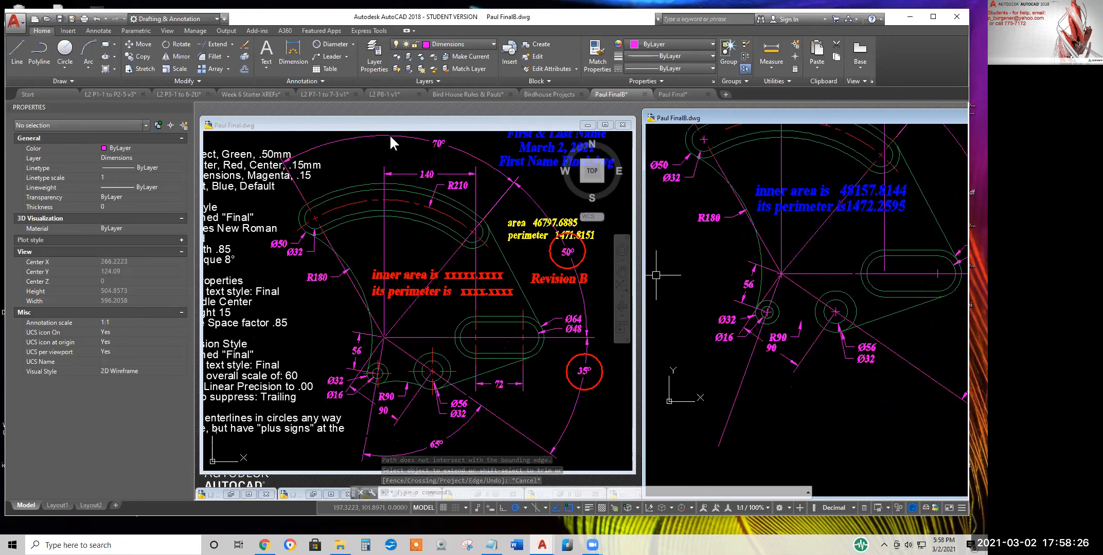
Fillet the Ø32 circle to the adjoining edge with radius 90
{"action": "left_click", "coordinate": [215, 56]}
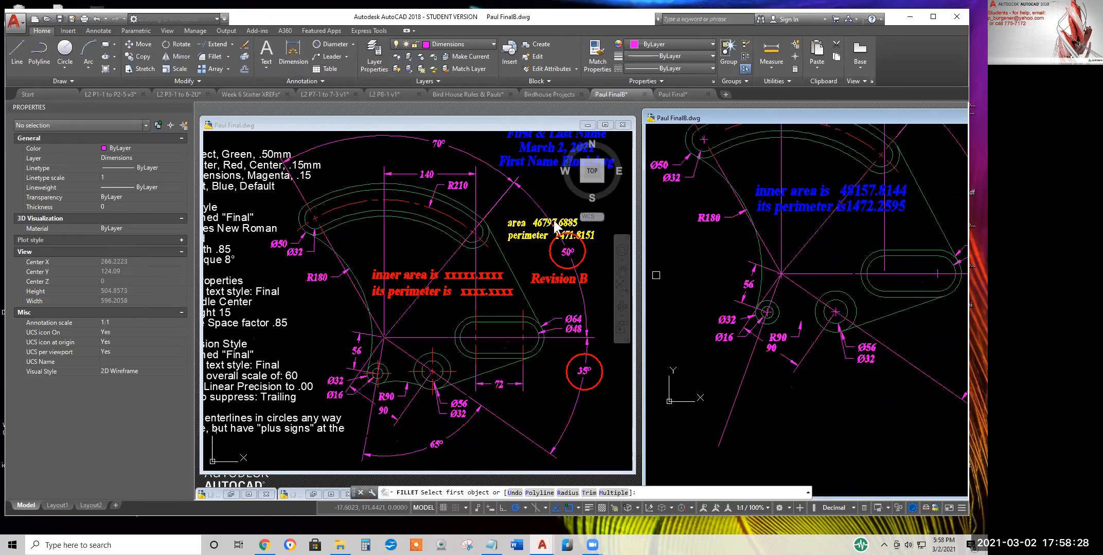
{"action": "right_click", "coordinate": [714, 257]}
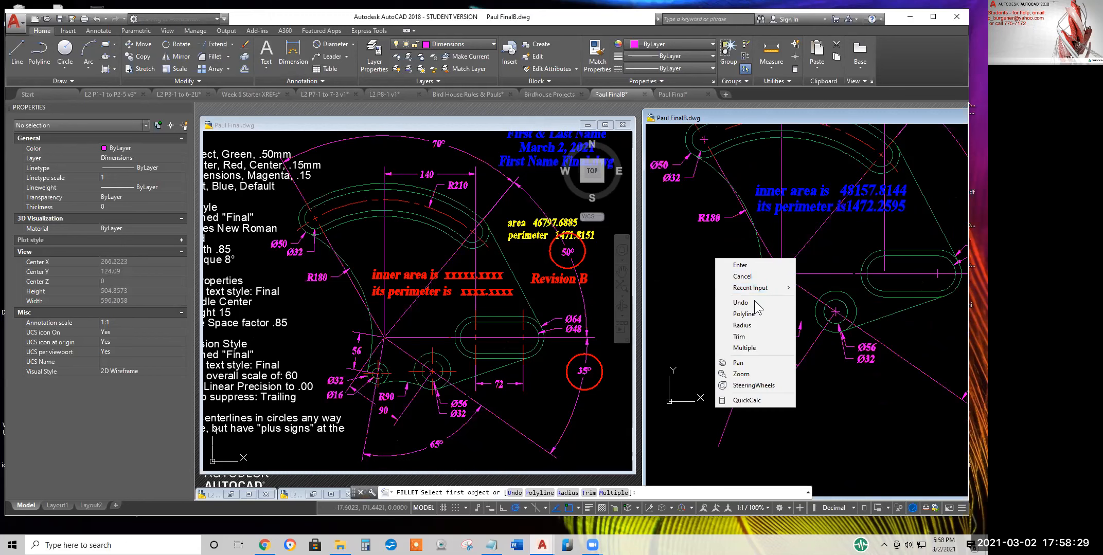
{"action": "left_click", "coordinate": [757, 330]}
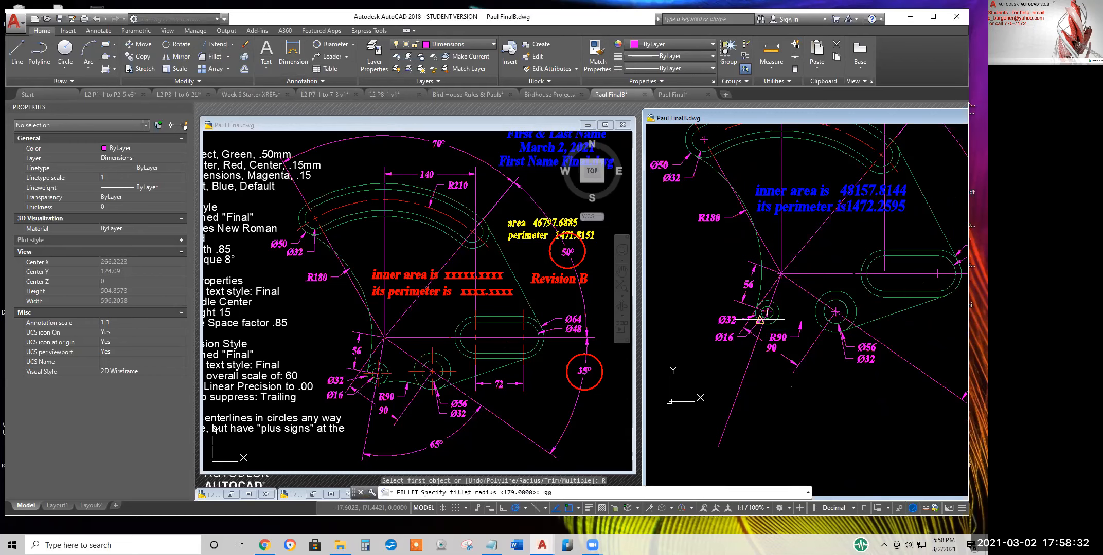
{"action": "key", "text": "Return"}
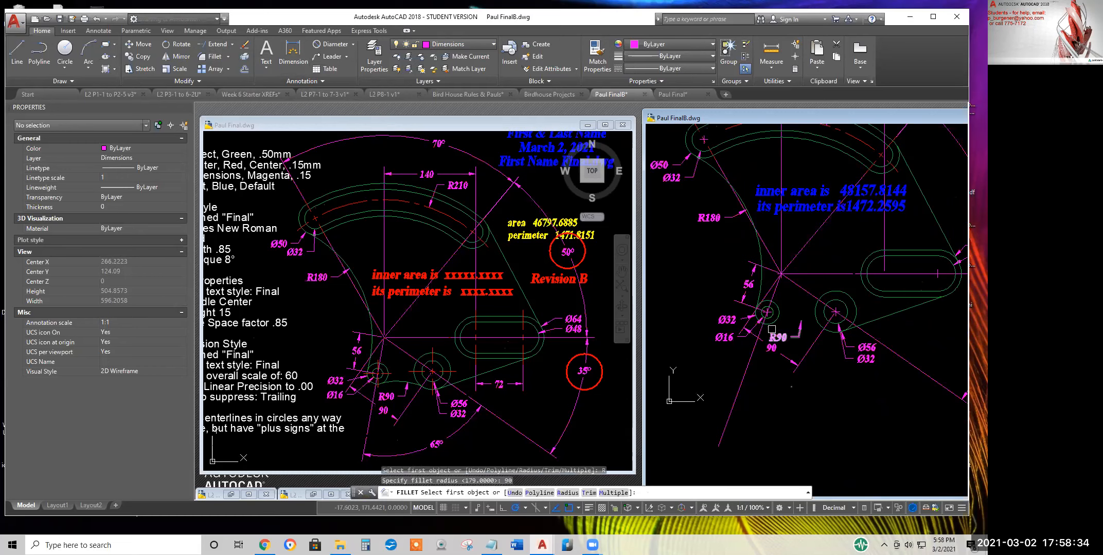
{"action": "left_click", "coordinate": [775, 322]}
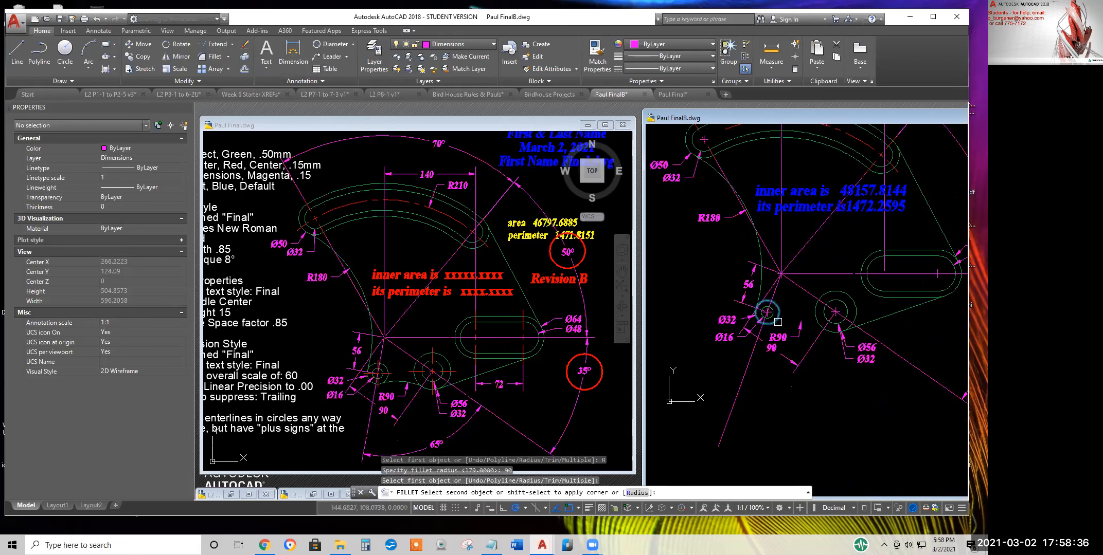
{"action": "left_click", "coordinate": [817, 325]}
{"action": "scroll", "coordinate": [814, 340], "scroll_direction": "down", "scroll_amount": 4}
{"action": "middle_click_drag", "start_coordinate": [810, 342], "coordinate": [815, 354]}
{"action": "scroll", "coordinate": [813, 351], "scroll_direction": "up", "scroll_amount": 2}
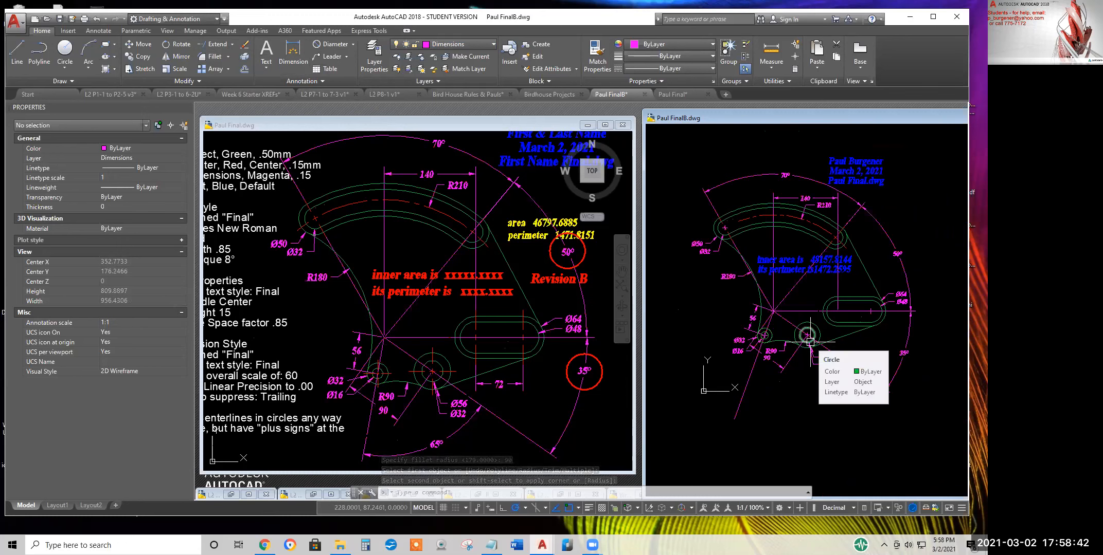
Isolate the Object layer in Paul FinalB by picking the part outline
{"action": "left_click", "coordinate": [409, 57]}
{"action": "left_click", "coordinate": [774, 206]}
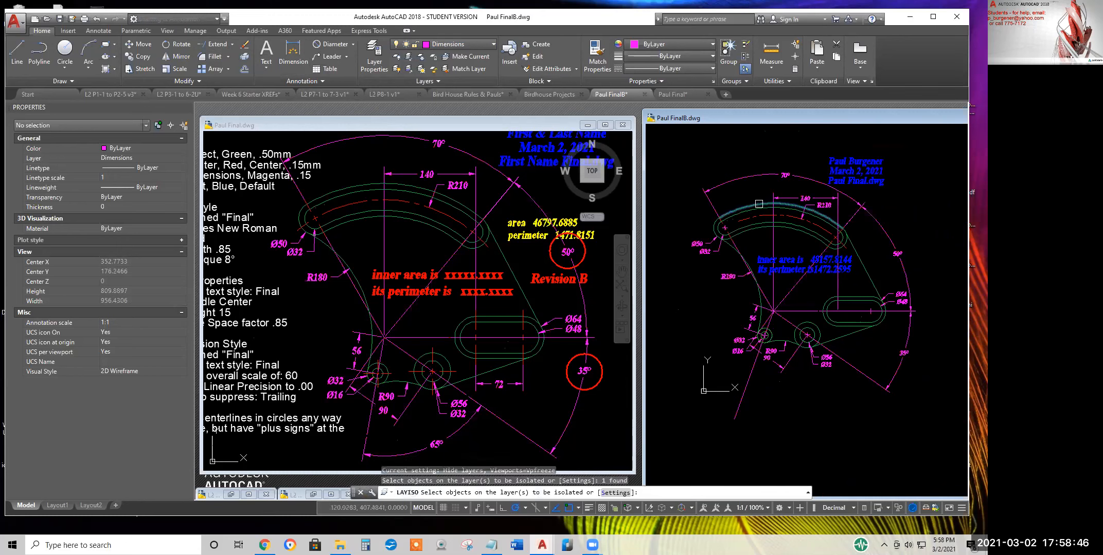
{"action": "key", "text": "Return"}
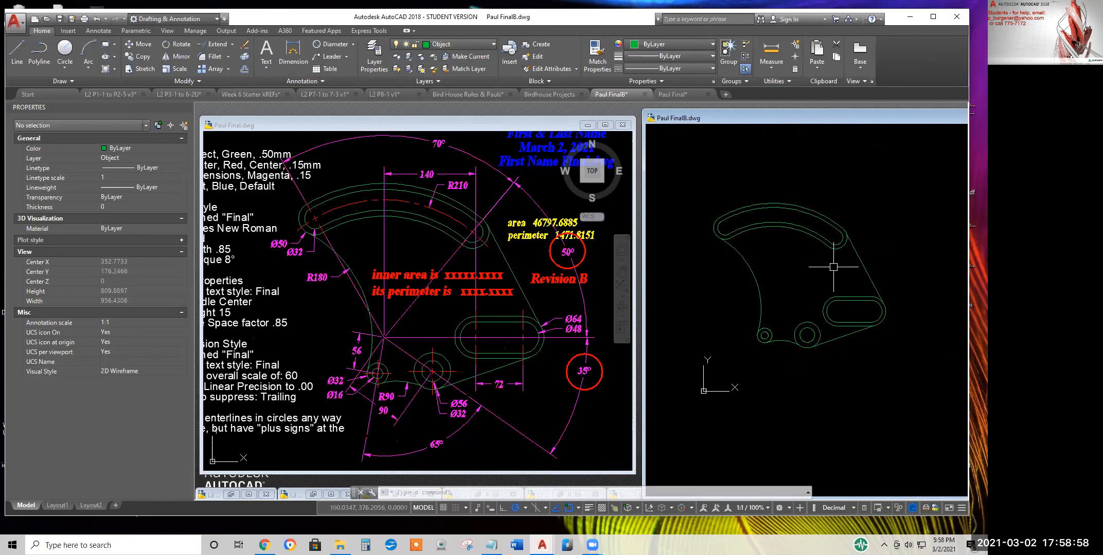
{"action": "scroll", "coordinate": [818, 246], "scroll_direction": "down", "scroll_amount": 3}
{"action": "scroll", "coordinate": [823, 249], "scroll_direction": "up", "scroll_amount": 3}
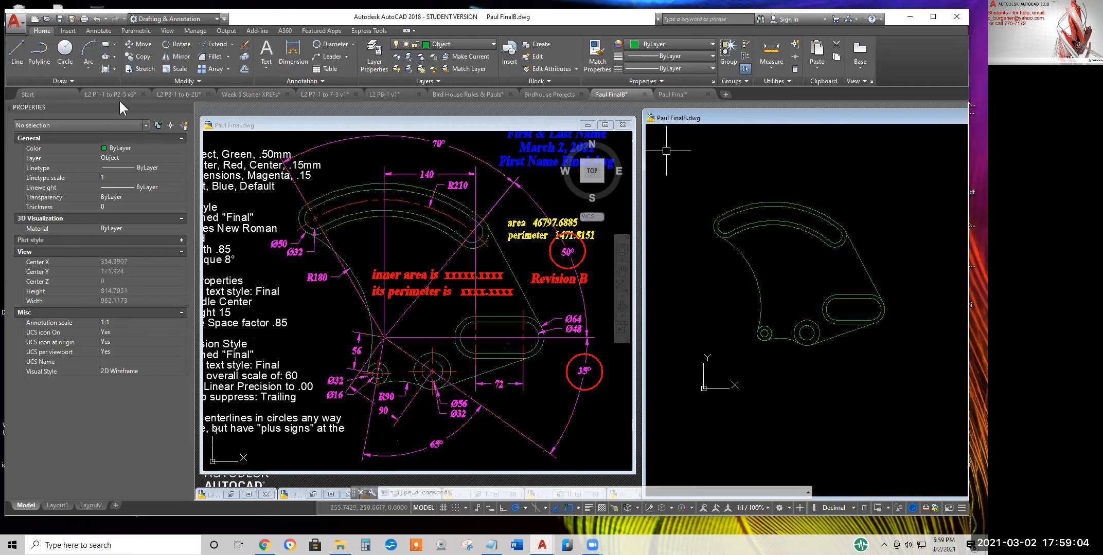
Trace a closed boundary polyline around the FinalB part with Boundary's Pick Points
{"action": "left_click", "coordinate": [114, 69]}
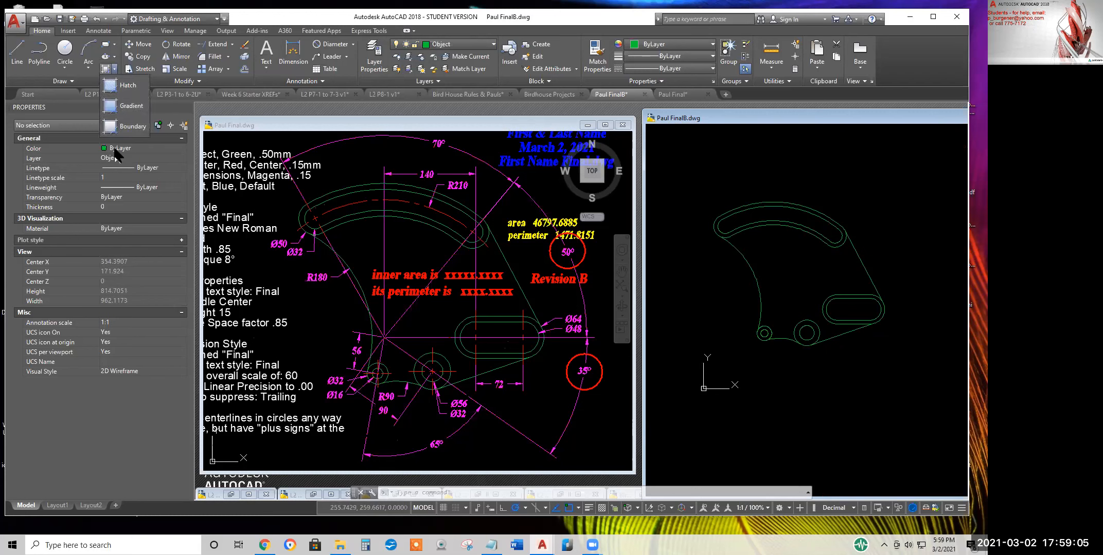
{"action": "left_click", "coordinate": [126, 126]}
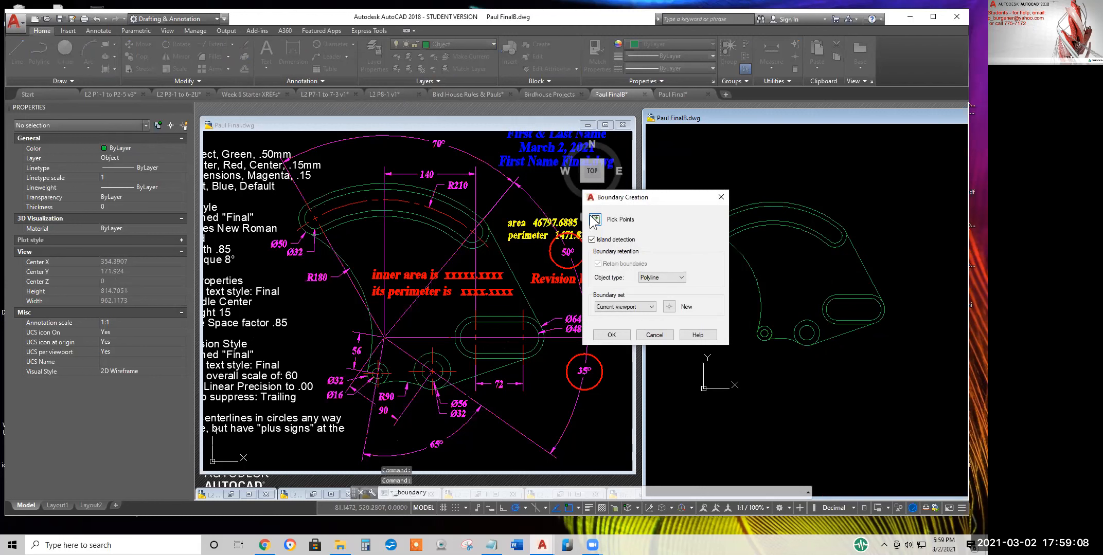
{"action": "left_click", "coordinate": [596, 220]}
{"action": "left_click", "coordinate": [780, 257]}
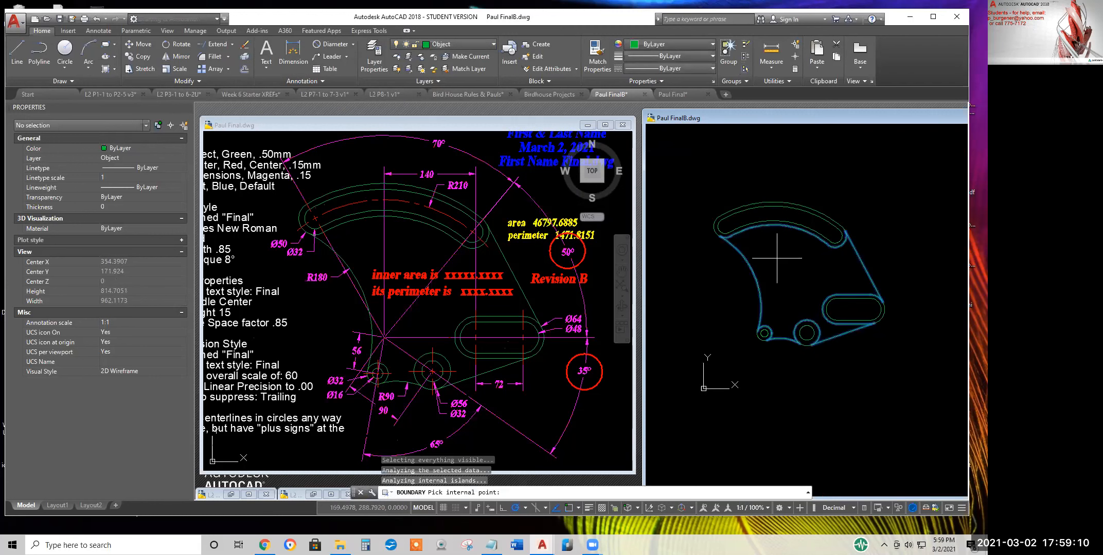
{"action": "key", "text": "Return"}
{"action": "left_click", "coordinate": [858, 260]}
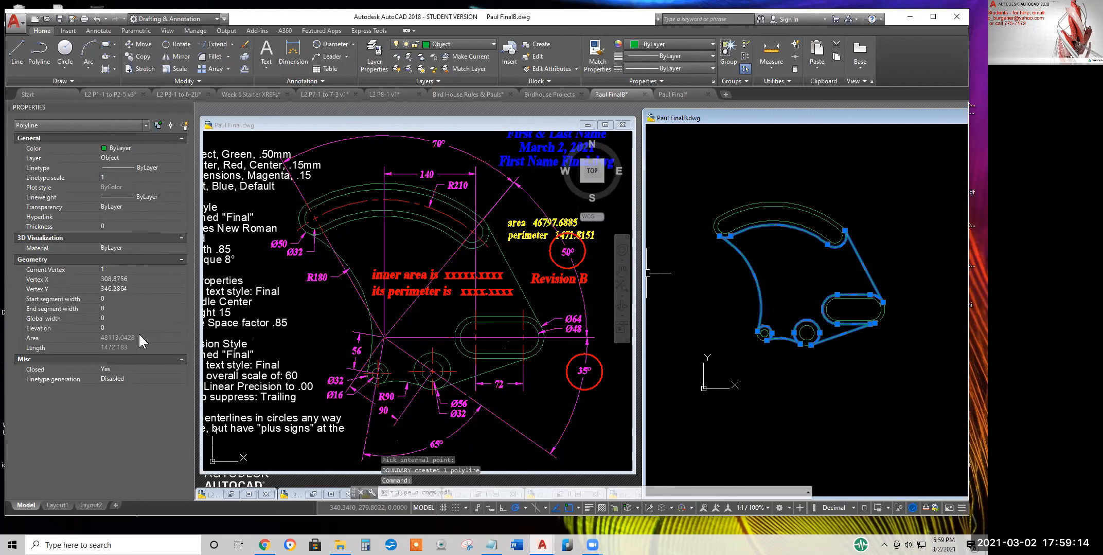
{"action": "key", "text": "Escape"}
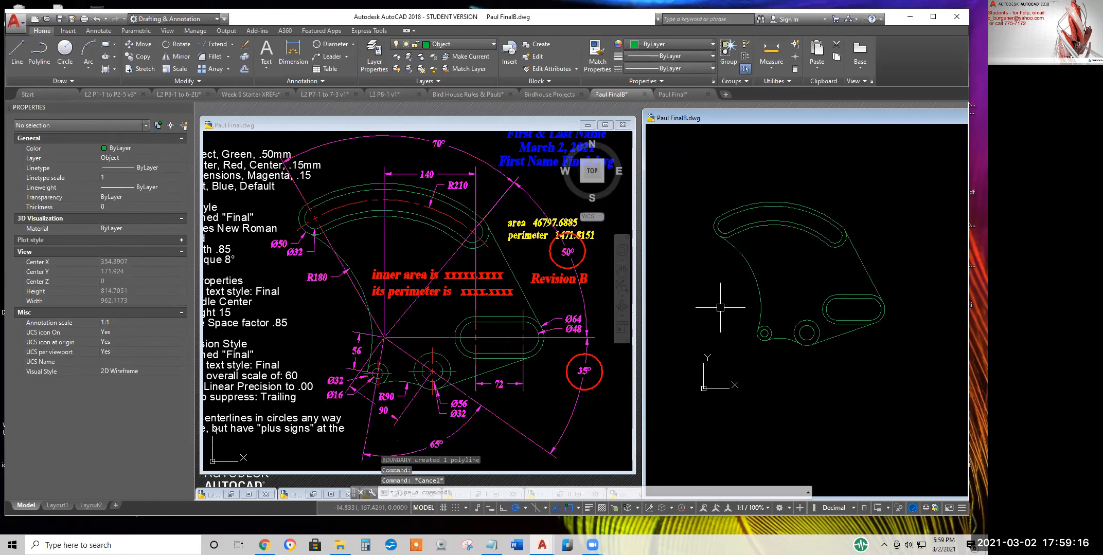
LIST the boundary polyline and copy its area 48113.0428 and perimeter 1472.1830
{"action": "type", "text": "li"}
{"action": "key", "text": "Return"}
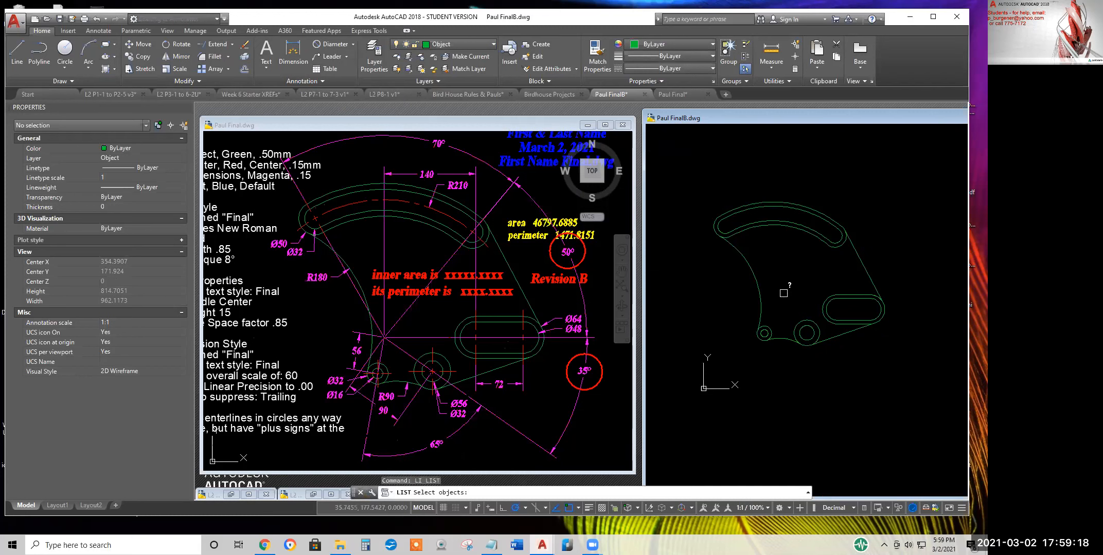
{"action": "left_click", "coordinate": [857, 265]}
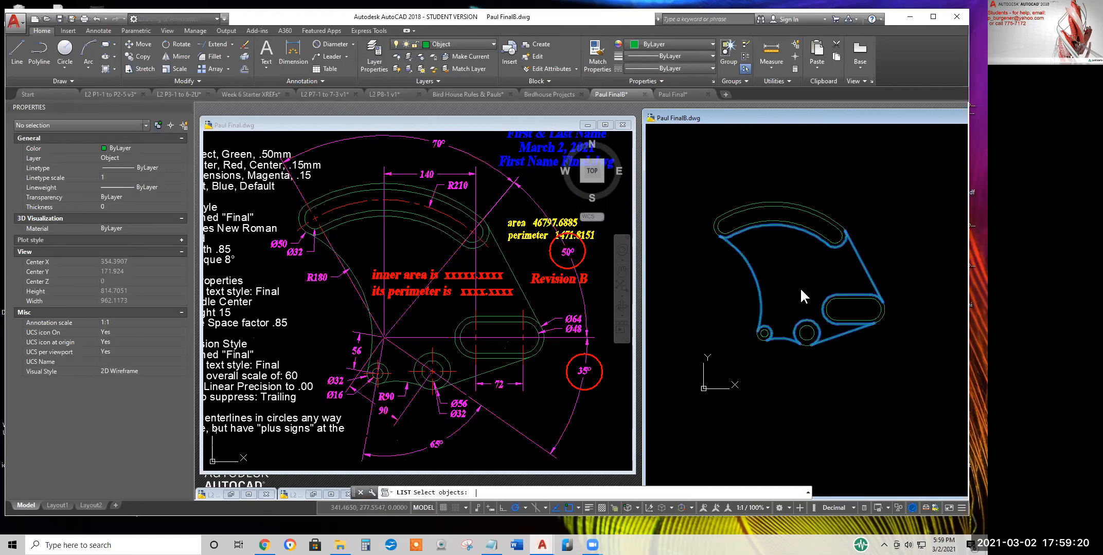
{"action": "key", "text": "Return"}
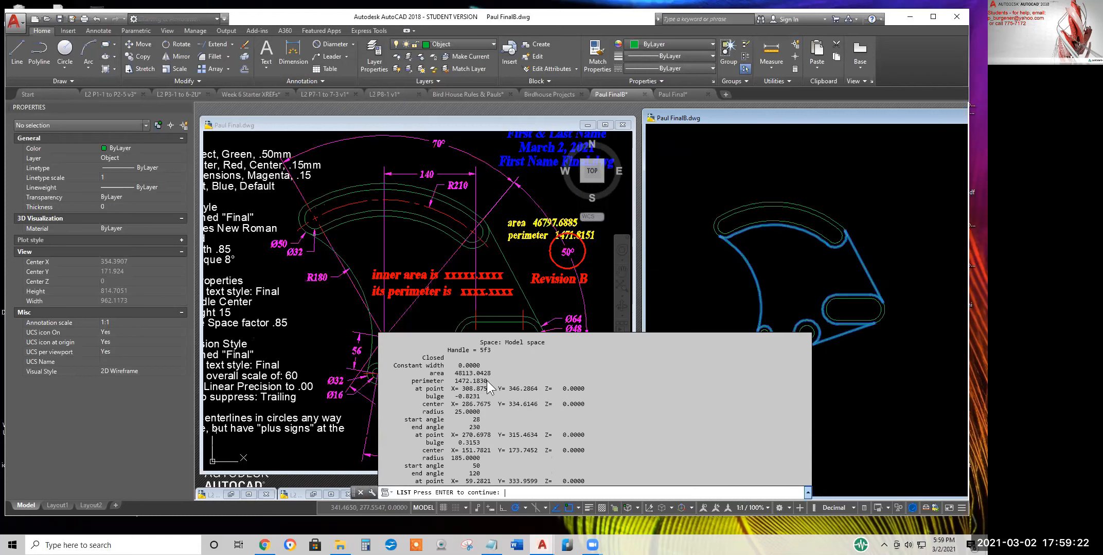
{"action": "left_click_drag", "start_coordinate": [487, 381], "coordinate": [479, 383]}
{"action": "scroll", "coordinate": [499, 367], "scroll_direction": "up", "scroll_amount": 4}
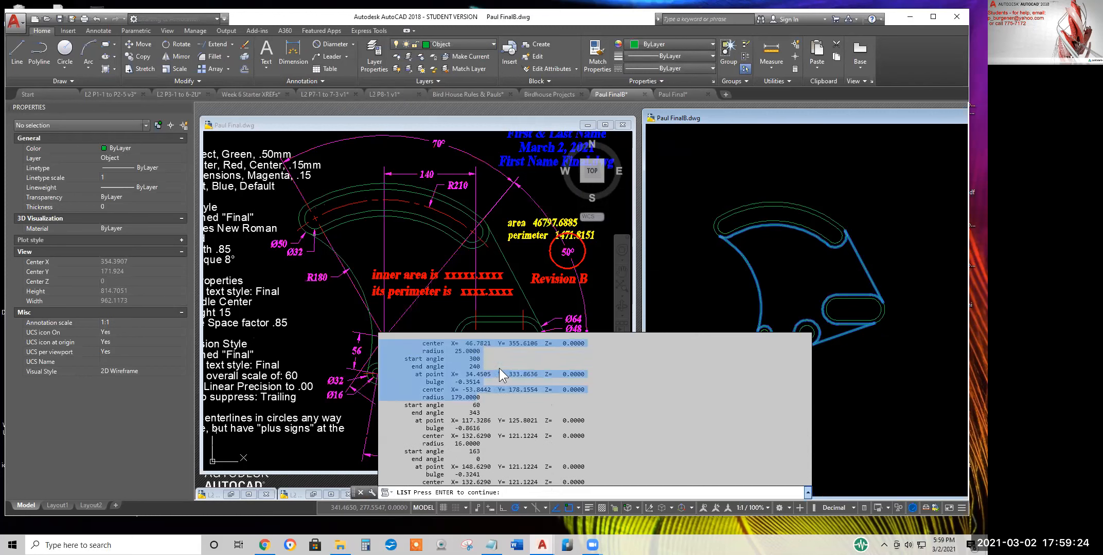
{"action": "scroll", "coordinate": [449, 378], "scroll_direction": "up", "scroll_amount": 3}
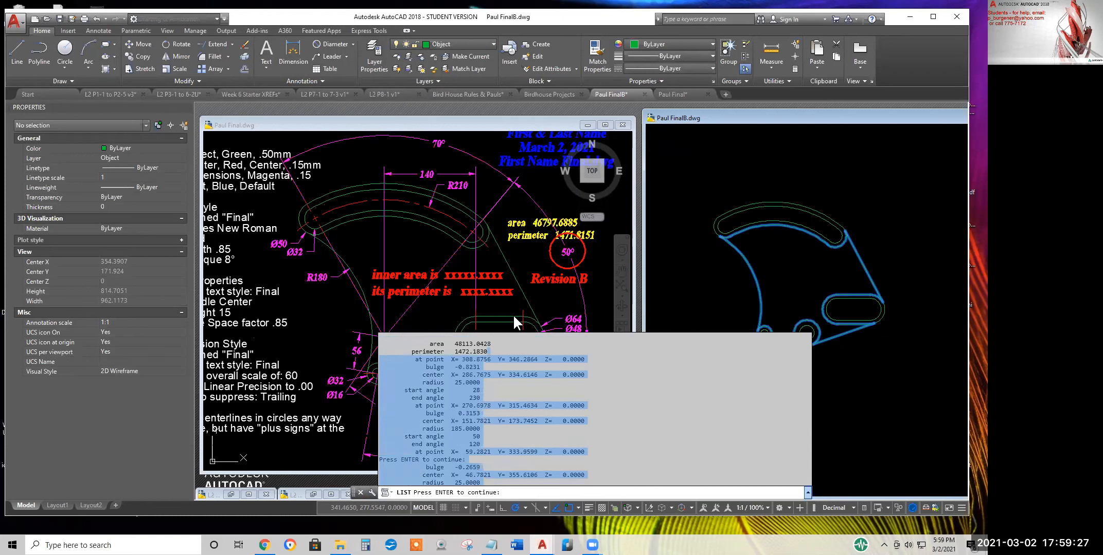
{"action": "left_click", "coordinate": [494, 343]}
{"action": "left_click_drag", "start_coordinate": [430, 341], "coordinate": [492, 346]}
{"action": "key", "text": "ctrl+c"}
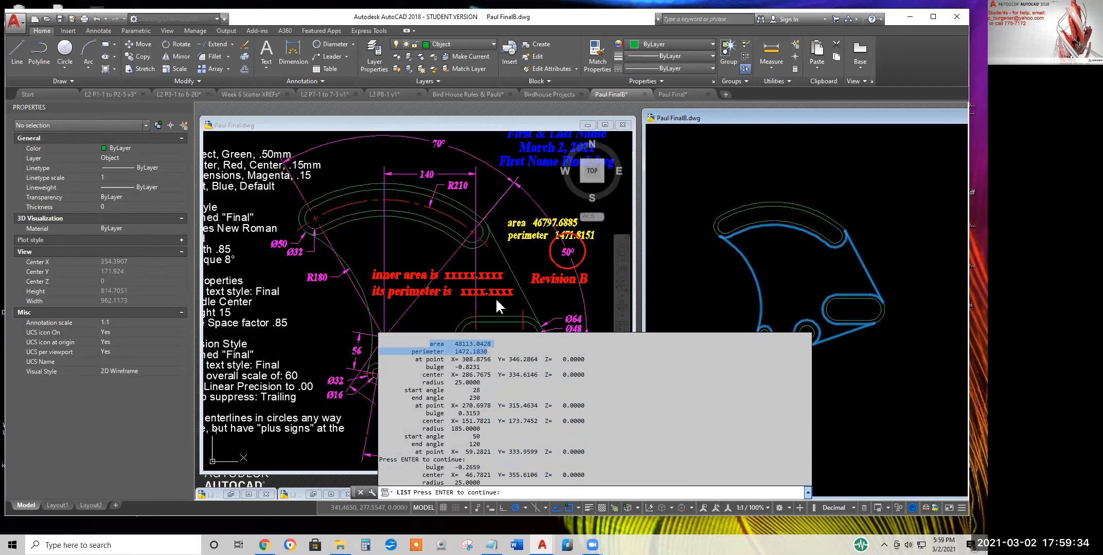
Close the listing output and cancel the remaining LIST command
{"action": "left_click", "coordinate": [720, 297]}
{"action": "key", "text": "Escape"}
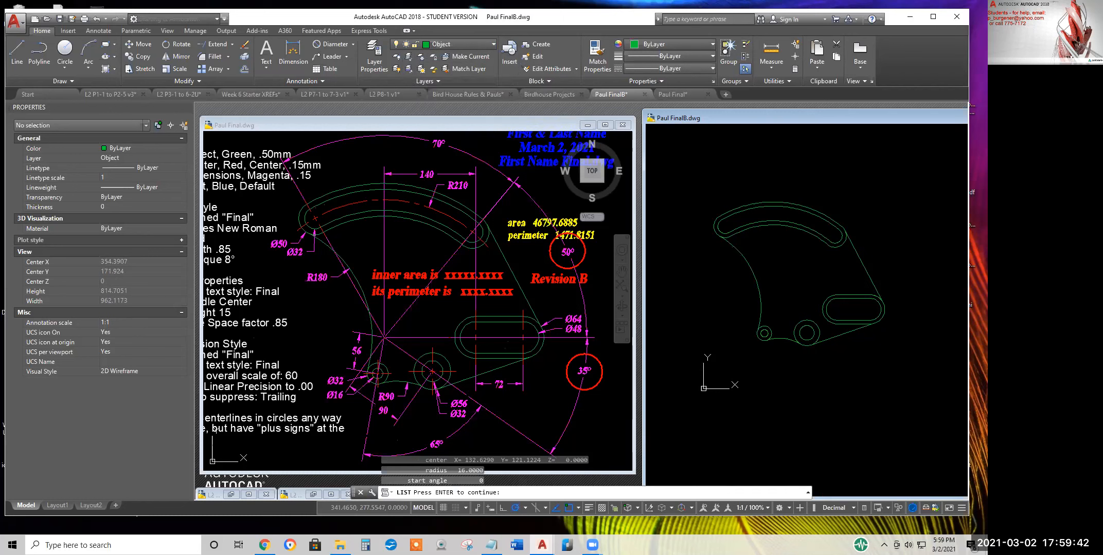
{"action": "key", "text": "Return"}
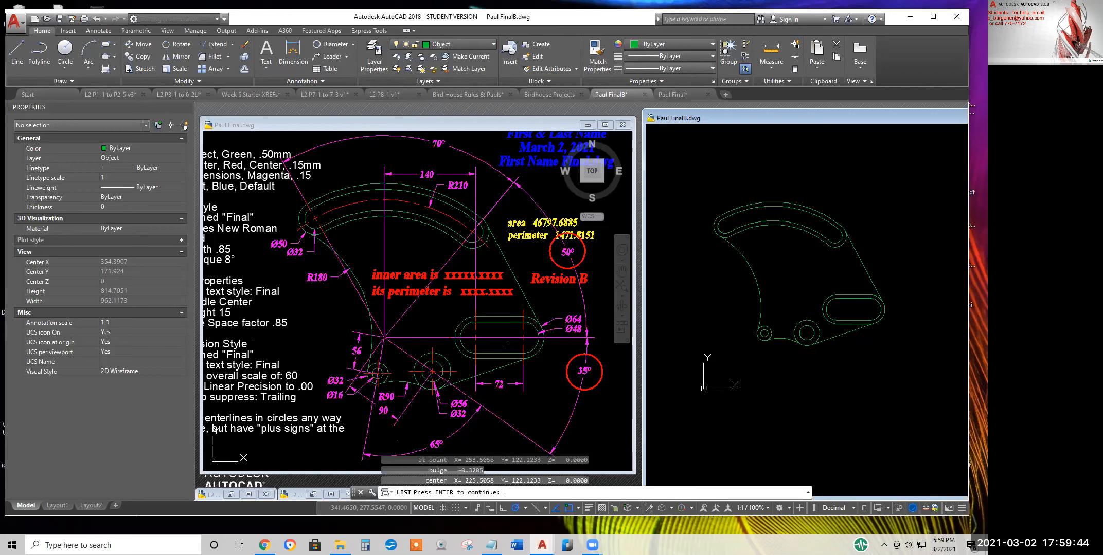
{"action": "key", "text": "Return"}
{"action": "key", "text": "Return"}
{"action": "key", "text": "Return"}
{"action": "key", "text": "Escape"}
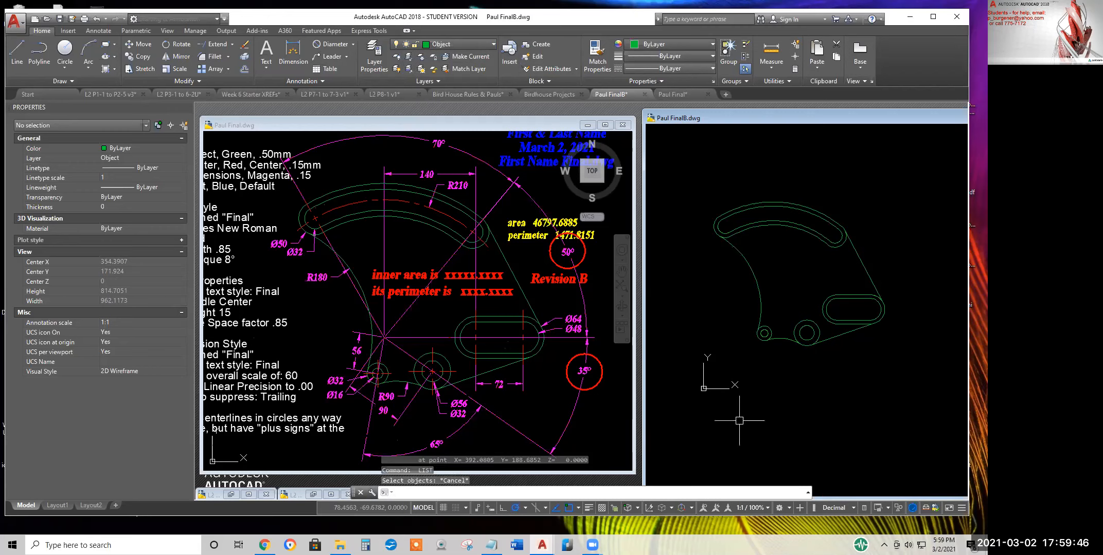
{"action": "key", "text": "Escape"}
{"action": "key", "text": "Escape"}
{"action": "key", "text": "Escape"}
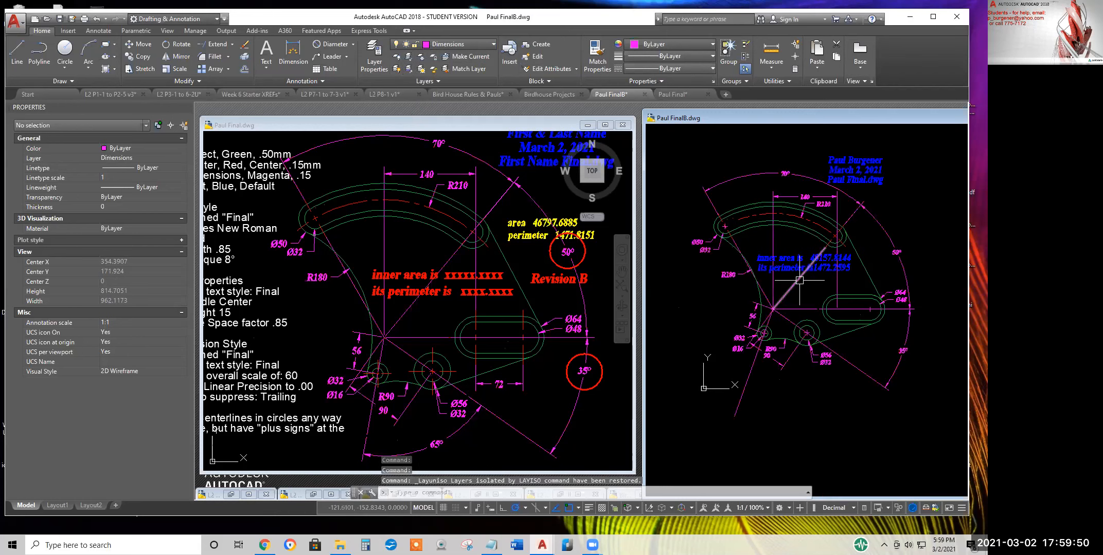
Replace the note's old values with the pasted area 48113.0428 and perimeter 1472.1830
{"action": "left_click", "coordinate": [790, 254]}
{"action": "double_click", "coordinate": [790, 254]}
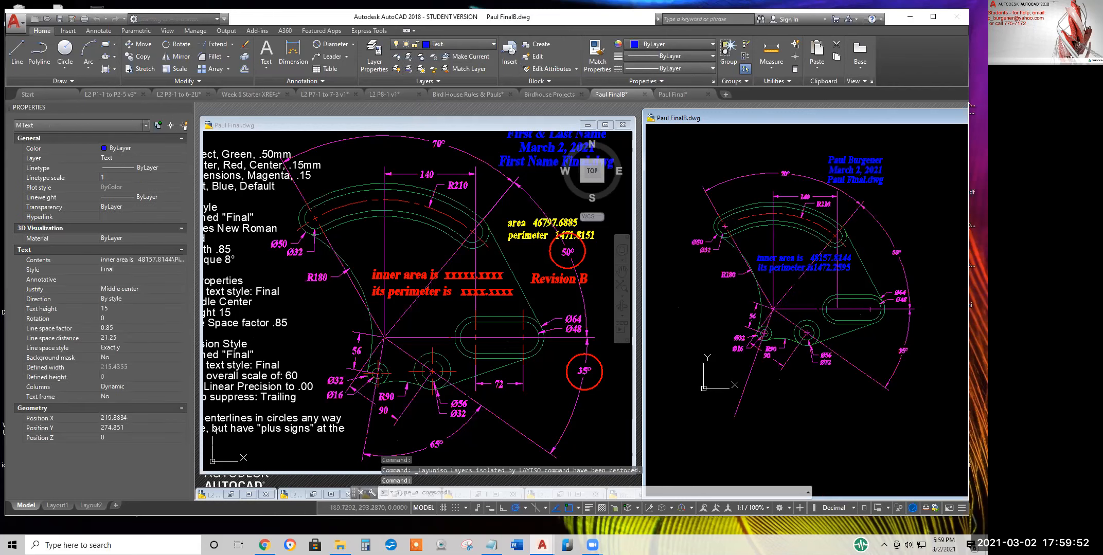
{"action": "left_click_drag", "start_coordinate": [821, 200], "coordinate": [975, 245]}
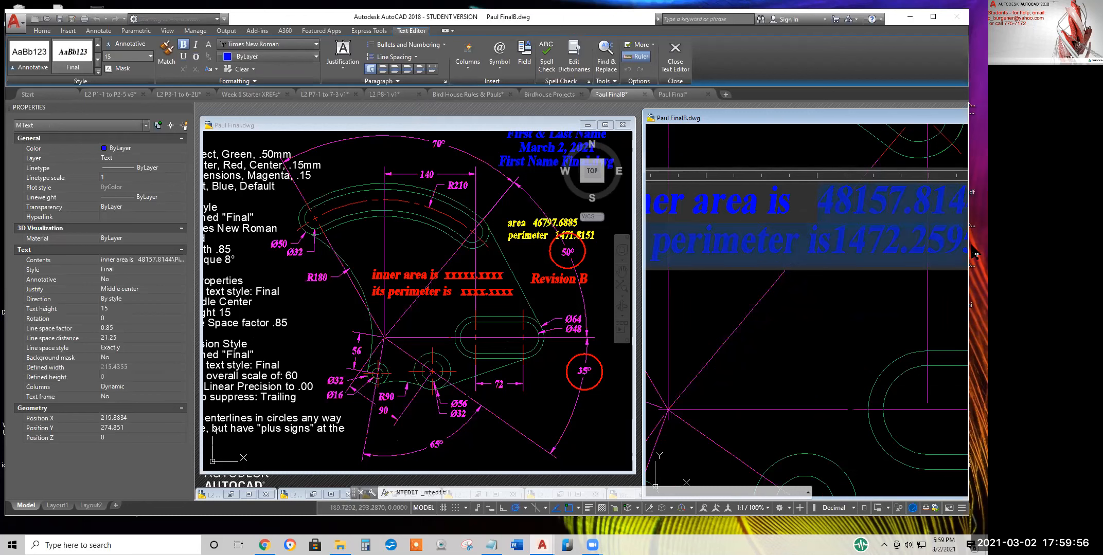
{"action": "key", "text": "ctrl+v"}
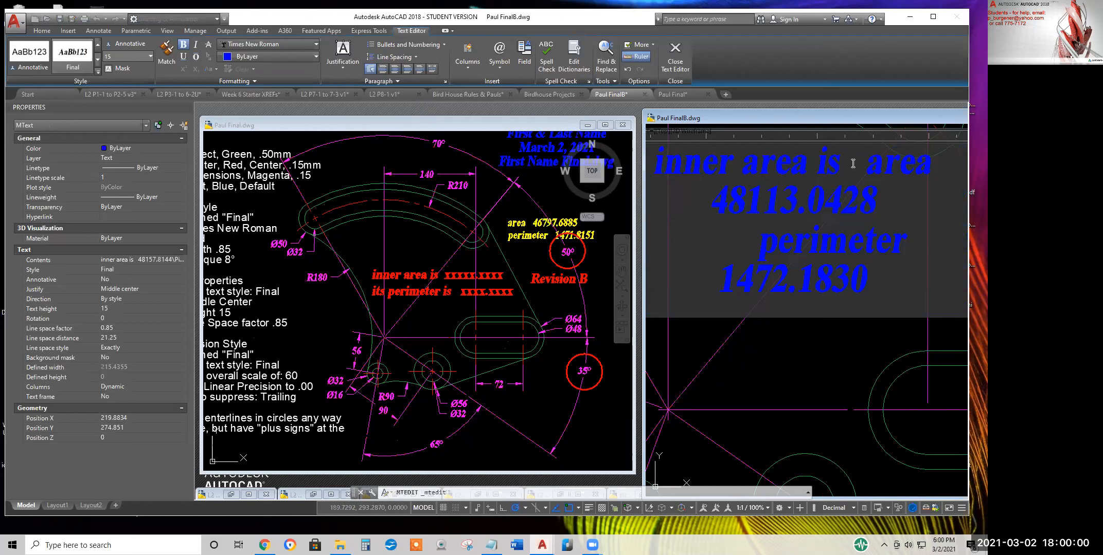
Delete the duplicate word and stray 'r' so the note reads 'its perimeter is'
{"action": "left_click_drag", "start_coordinate": [855, 164], "coordinate": [915, 165]}
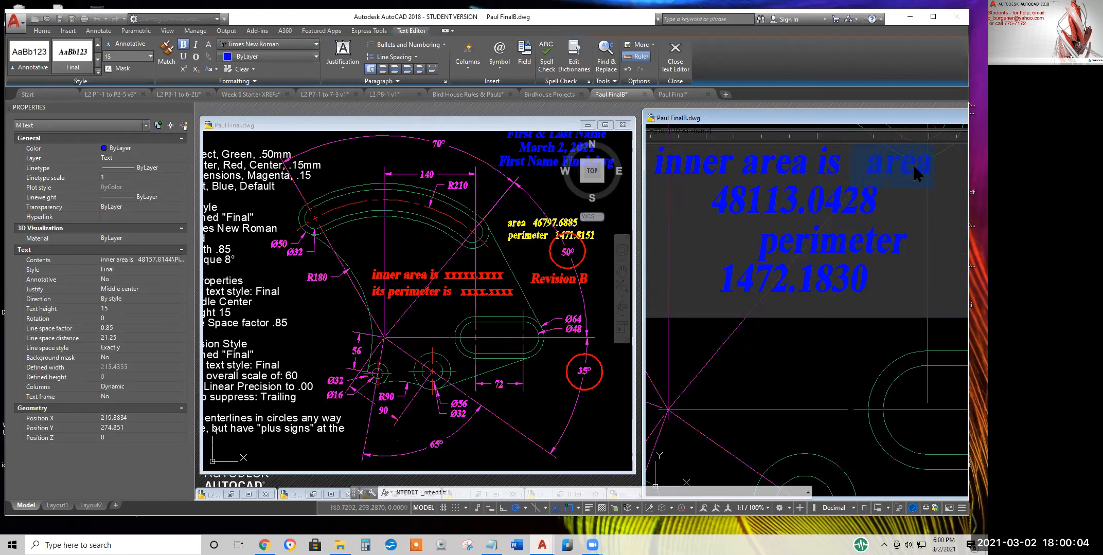
{"action": "key", "text": "Delete"}
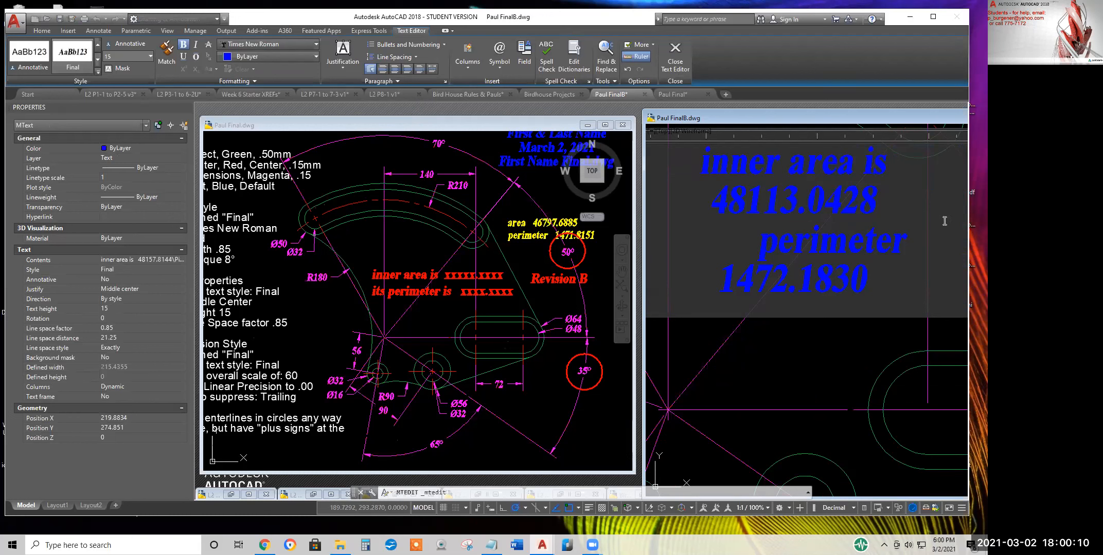
{"action": "type", "text": "its "}
{"action": "type", "text": "perim"}
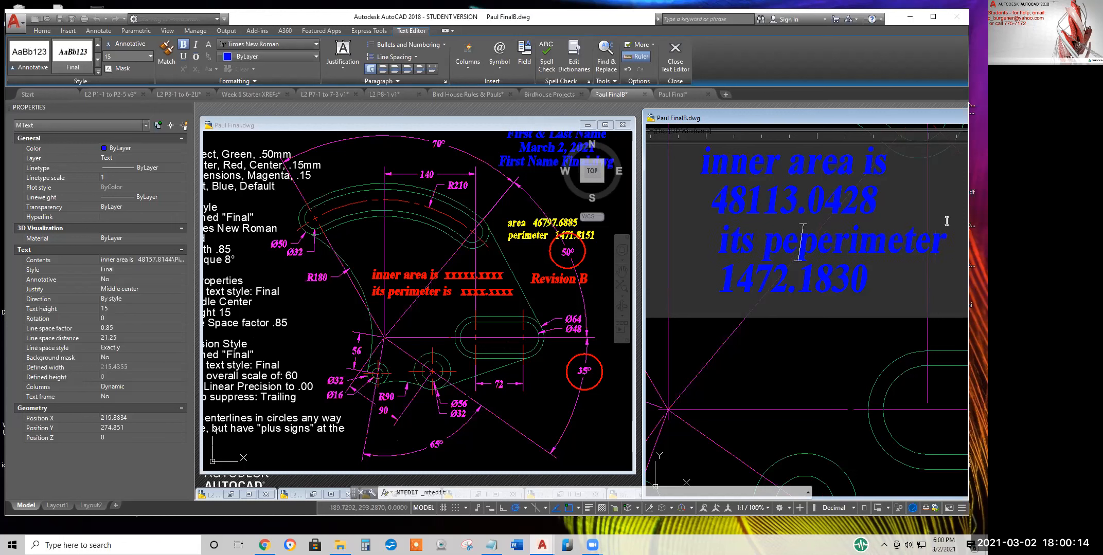
{"action": "type", "text": "ey"}
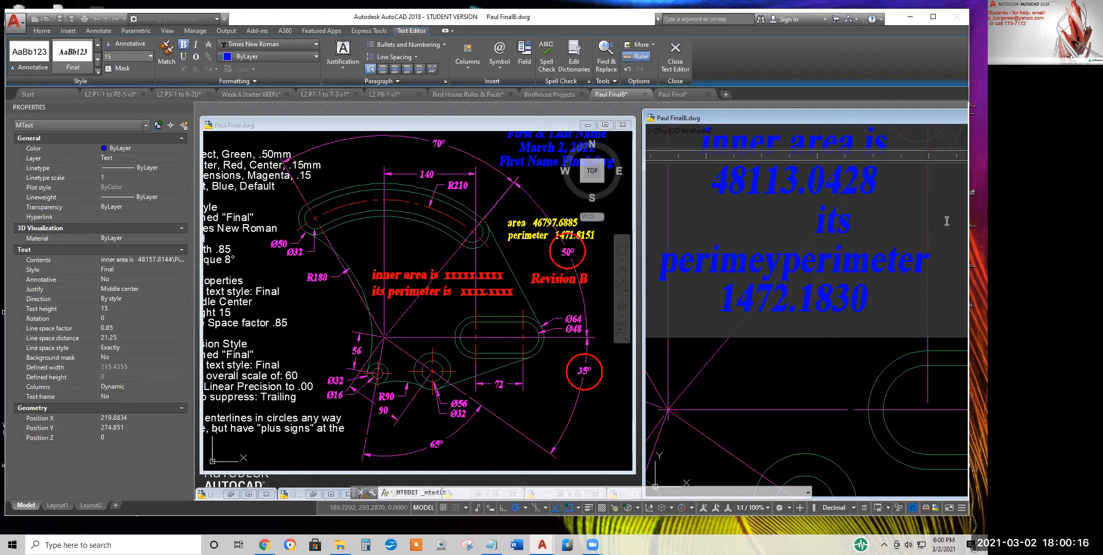
{"action": "key", "text": "BackSpace"}
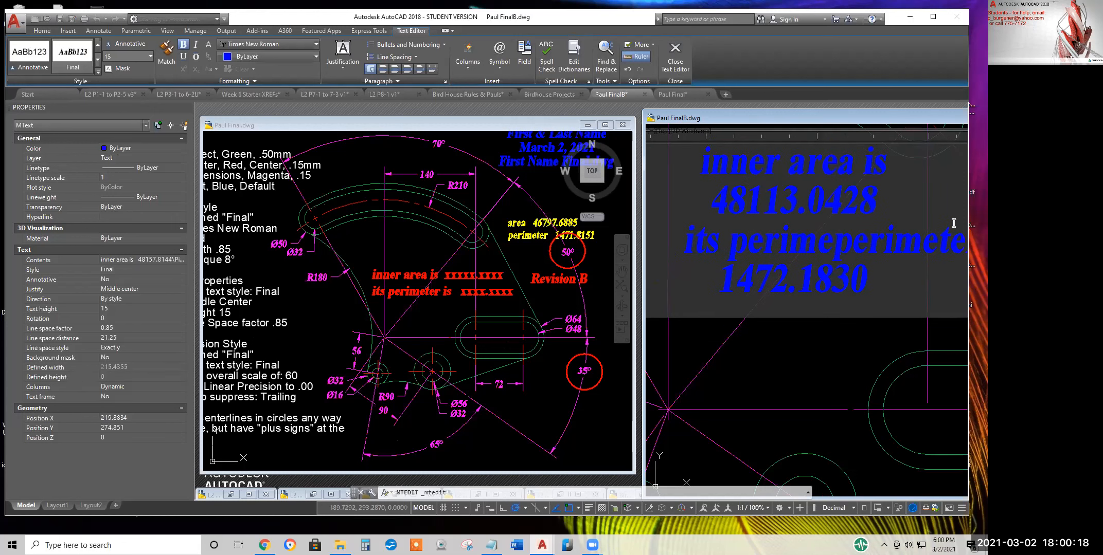
{"action": "type", "text": "terperimeter"}
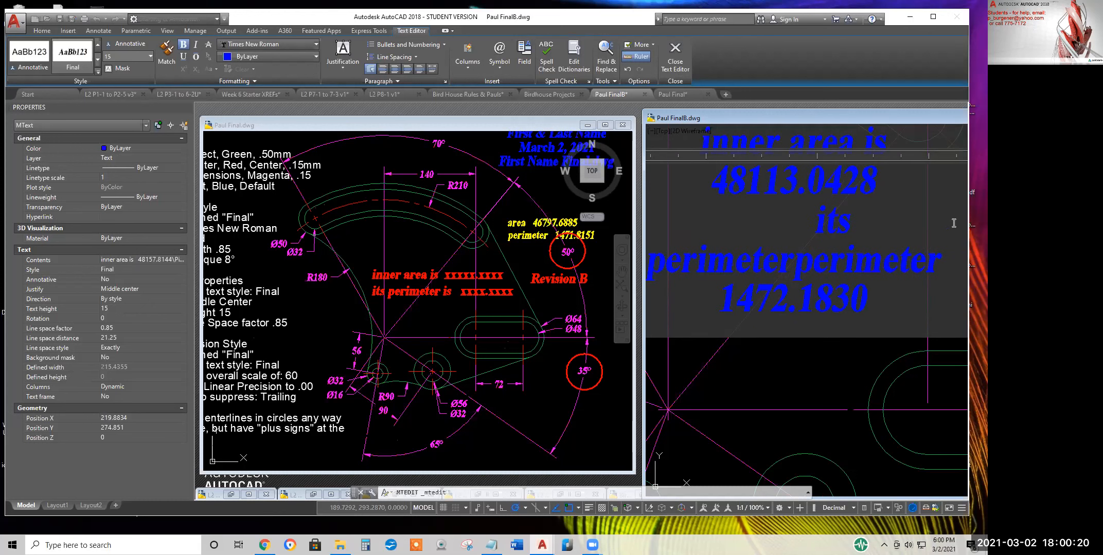
{"action": "type", "text": " is"}
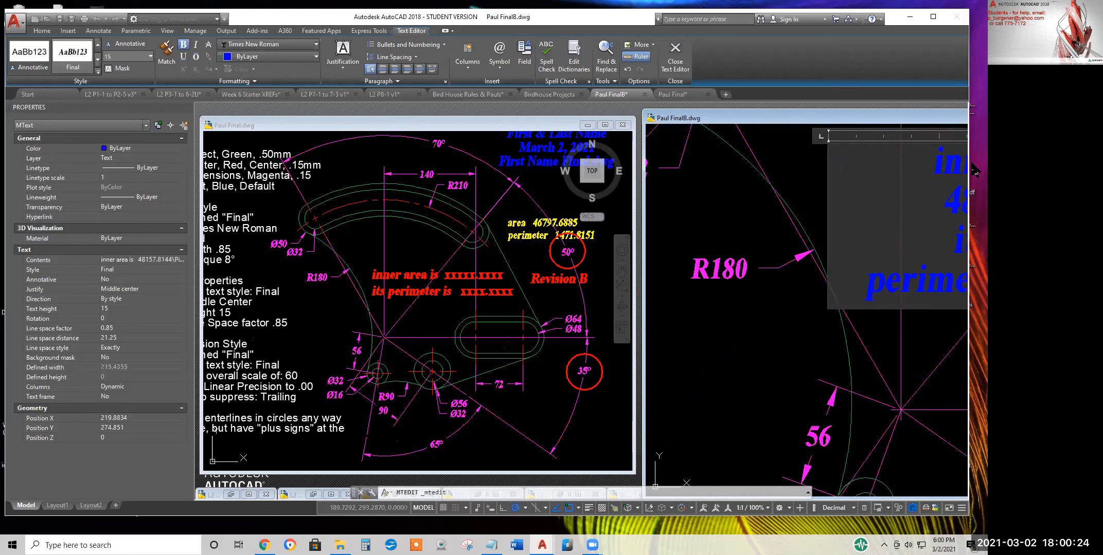
{"action": "key", "text": "Delete"}
{"action": "key", "text": "Delete"}
{"action": "key", "text": "Delete"}
{"action": "key", "text": "Delete"}
{"action": "key", "text": "Delete"}
{"action": "key", "text": "Delete"}
{"action": "key", "text": "Delete"}
{"action": "key", "text": "Delete"}
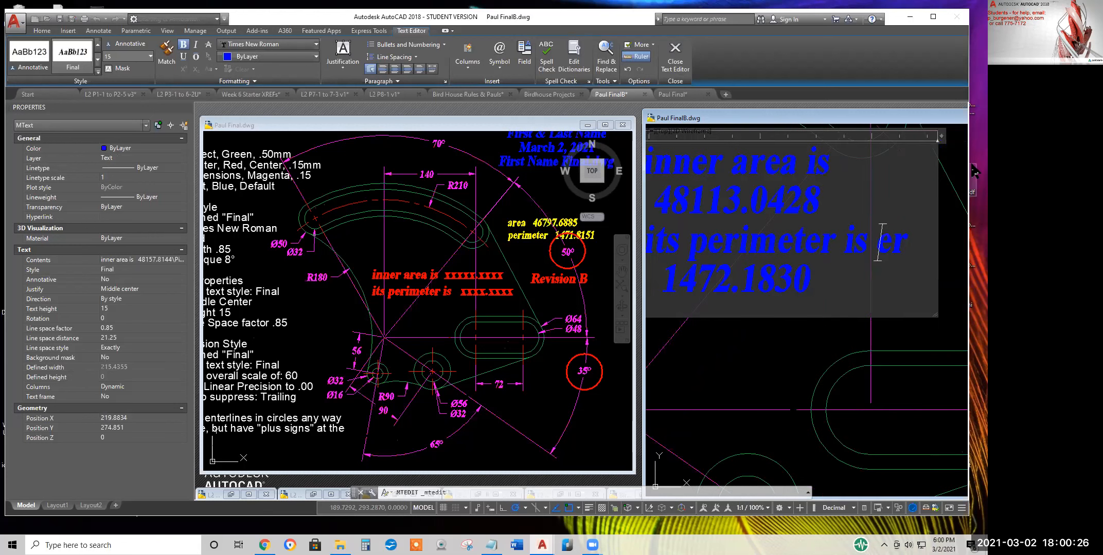
{"action": "key", "text": "Delete"}
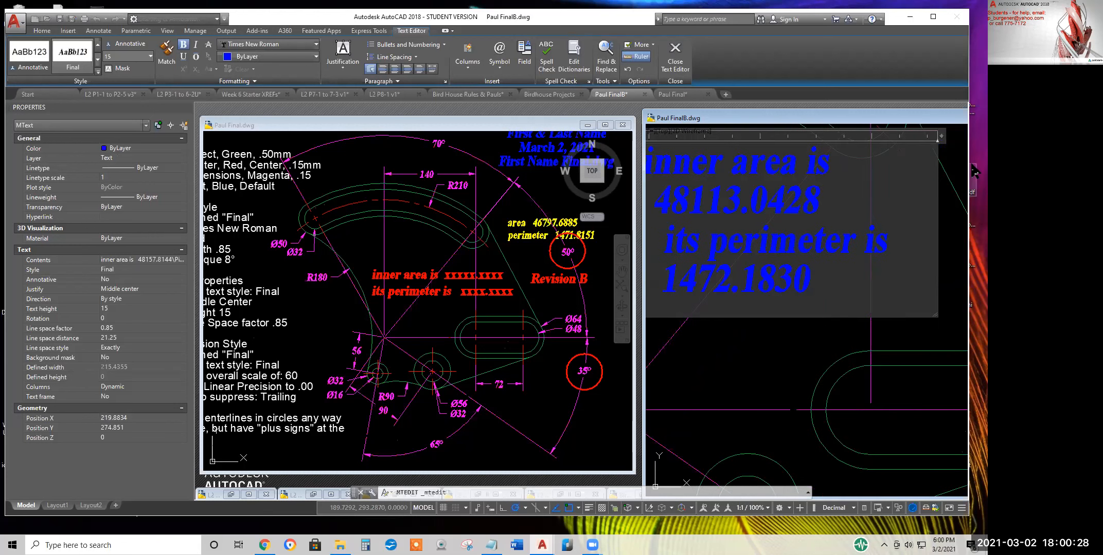
{"action": "left_click", "coordinate": [766, 354]}
{"action": "scroll", "coordinate": [747, 257], "scroll_direction": "down", "scroll_amount": 4}
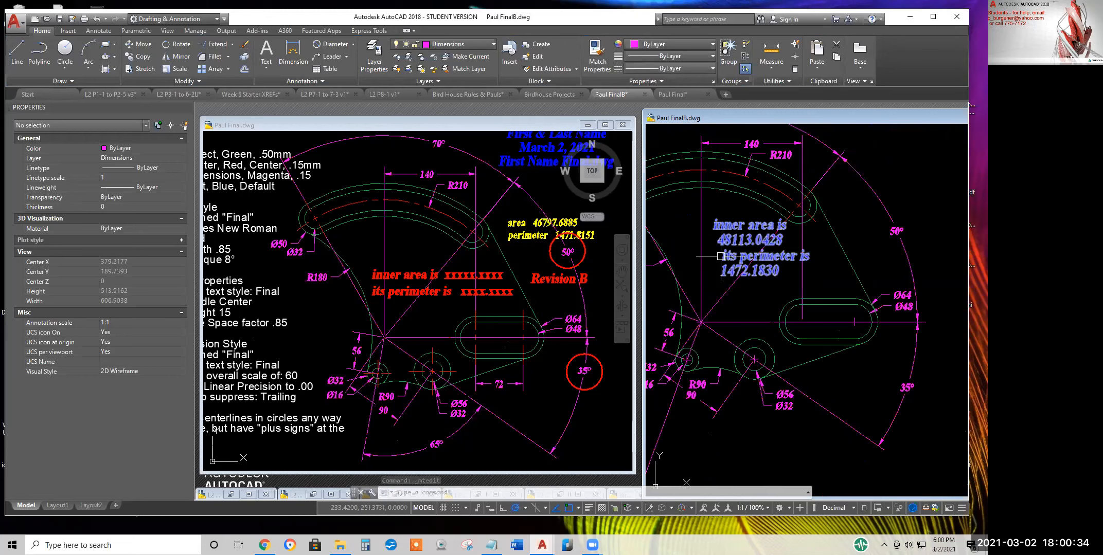
Remove the blank gap in the blue note and stretch its text box wider
{"action": "left_click", "coordinate": [720, 260]}
{"action": "double_click", "coordinate": [720, 258]}
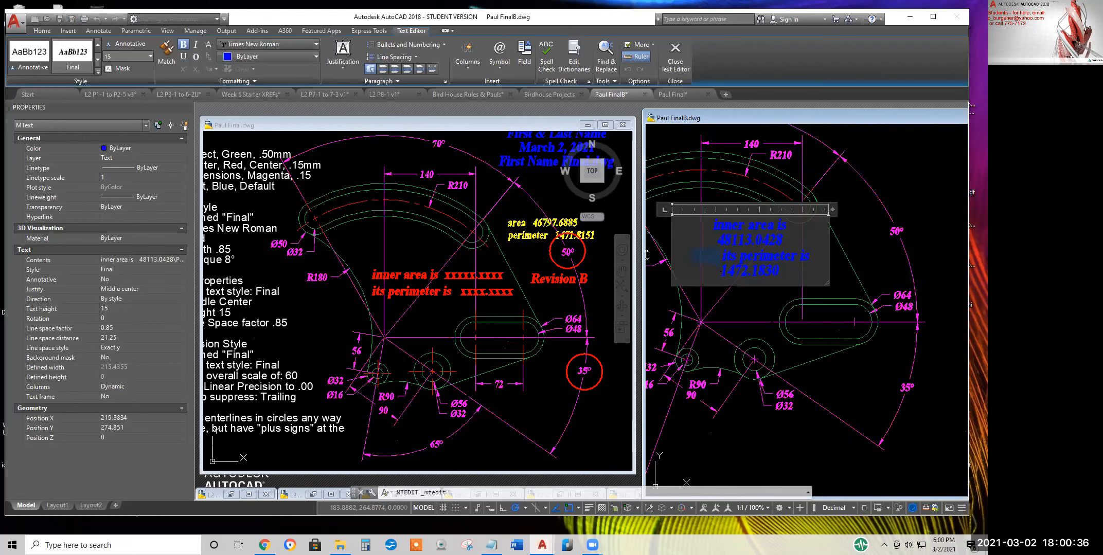
{"action": "key", "text": "Delete"}
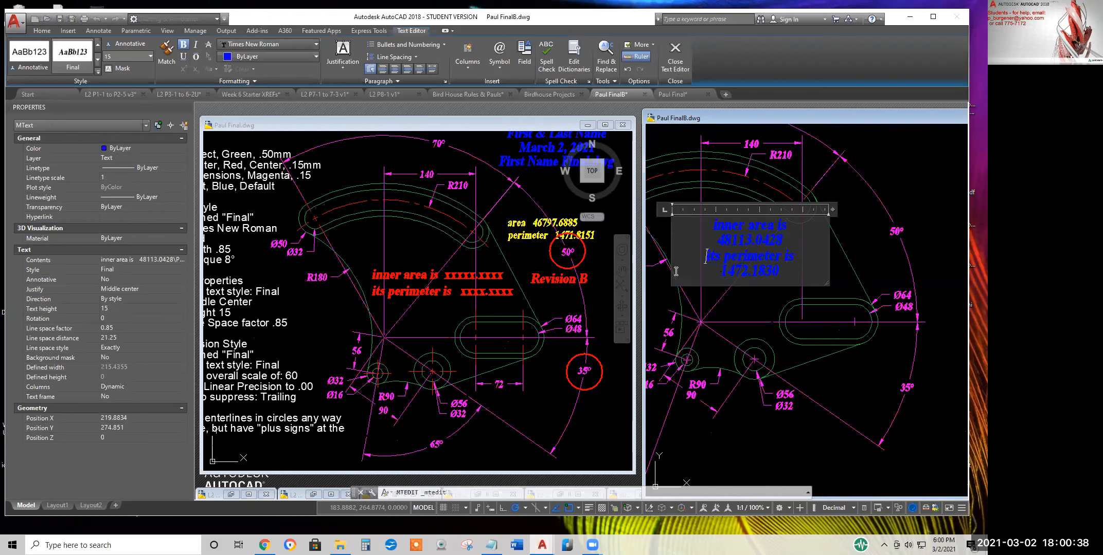
{"action": "left_click", "coordinate": [753, 296]}
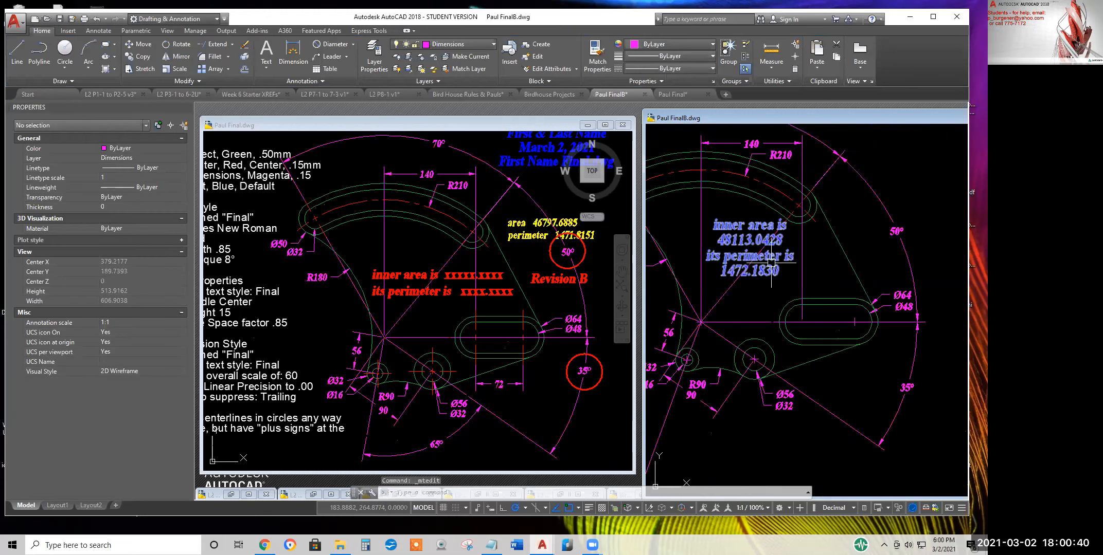
{"action": "left_click", "coordinate": [828, 248]}
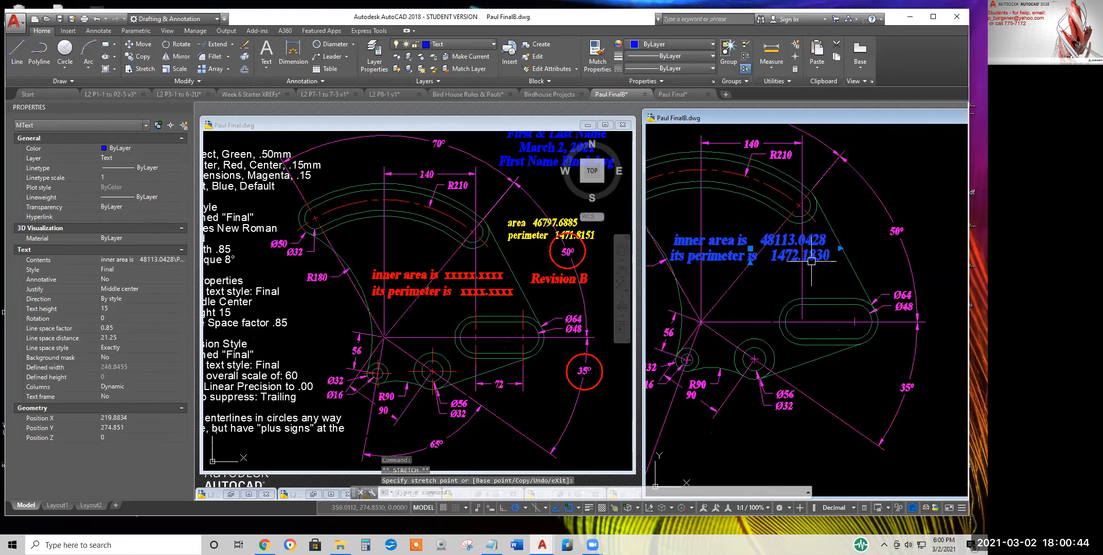
{"action": "middle_click_drag", "start_coordinate": [782, 273], "coordinate": [748, 266]}
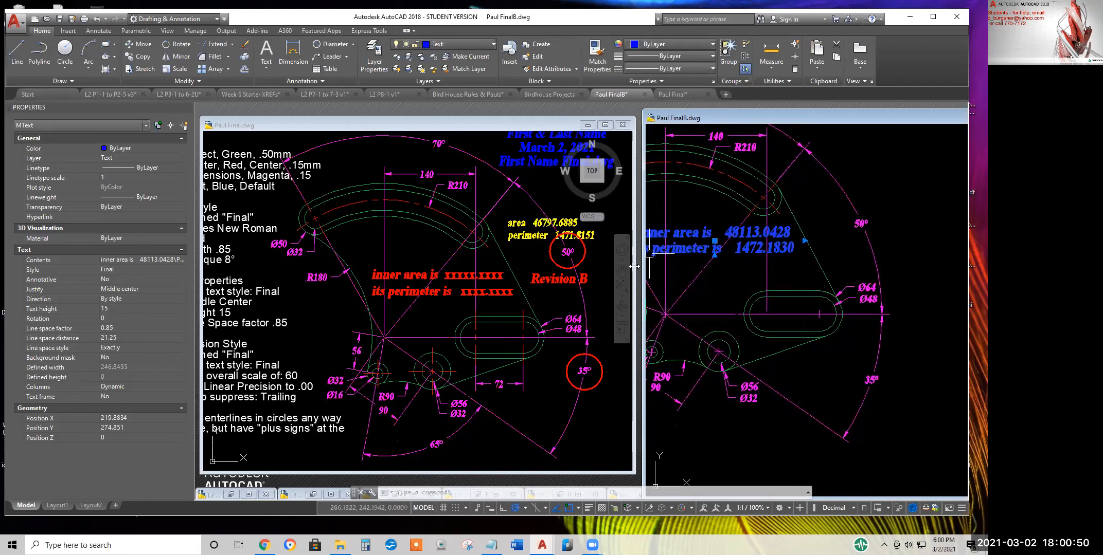
{"action": "middle_click_drag", "start_coordinate": [733, 275], "coordinate": [755, 270]}
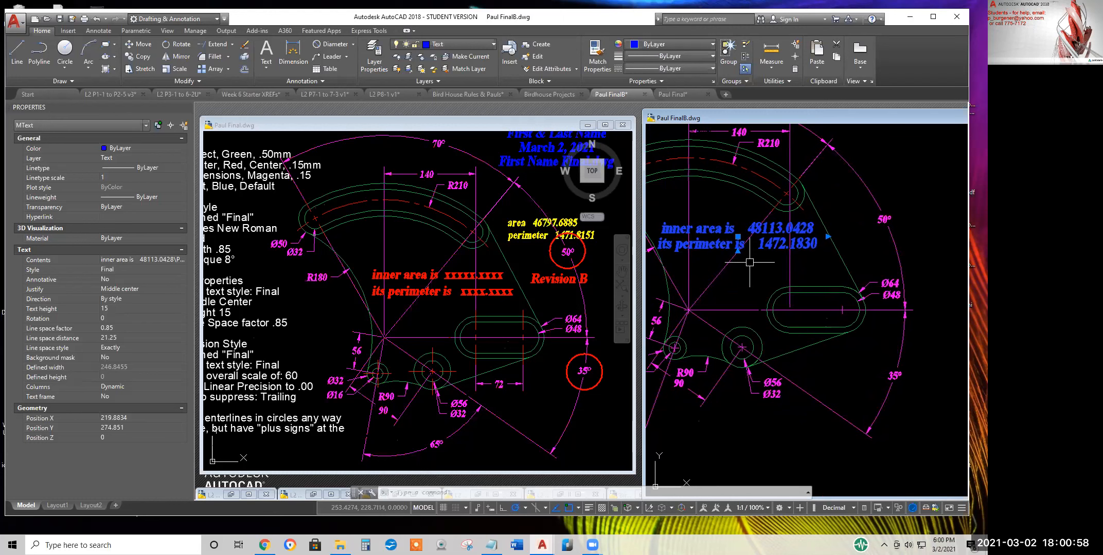
{"action": "right_click", "coordinate": [769, 230]}
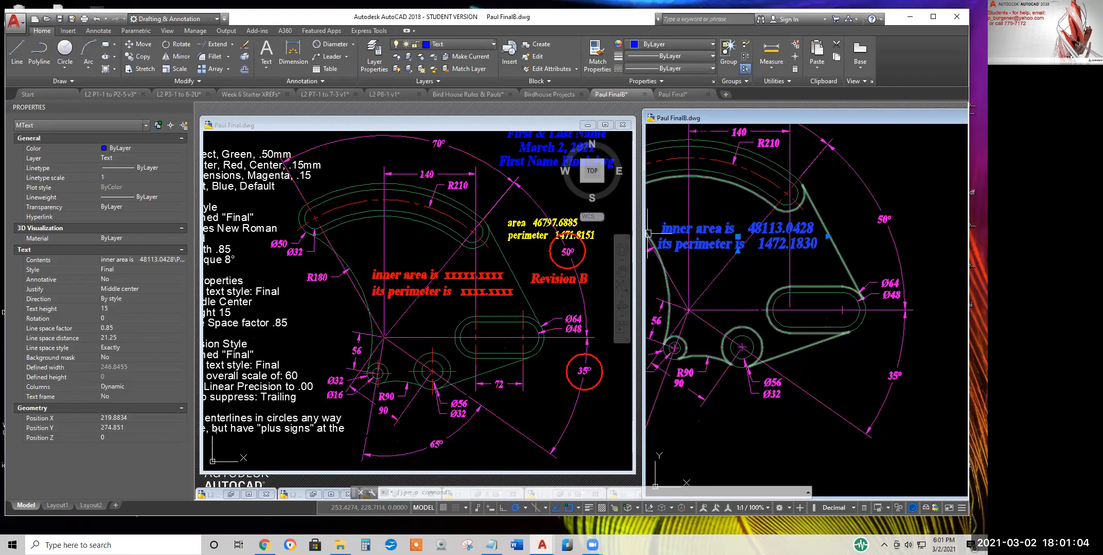
{"action": "scroll", "coordinate": [788, 247], "scroll_direction": "up", "scroll_amount": 2}
{"action": "key", "text": "Escape"}
Thaw the Object h layer from the layer list
{"action": "scroll", "coordinate": [757, 276], "scroll_direction": "down", "scroll_amount": 2}
{"action": "middle_click_drag", "start_coordinate": [764, 277], "coordinate": [833, 289]}
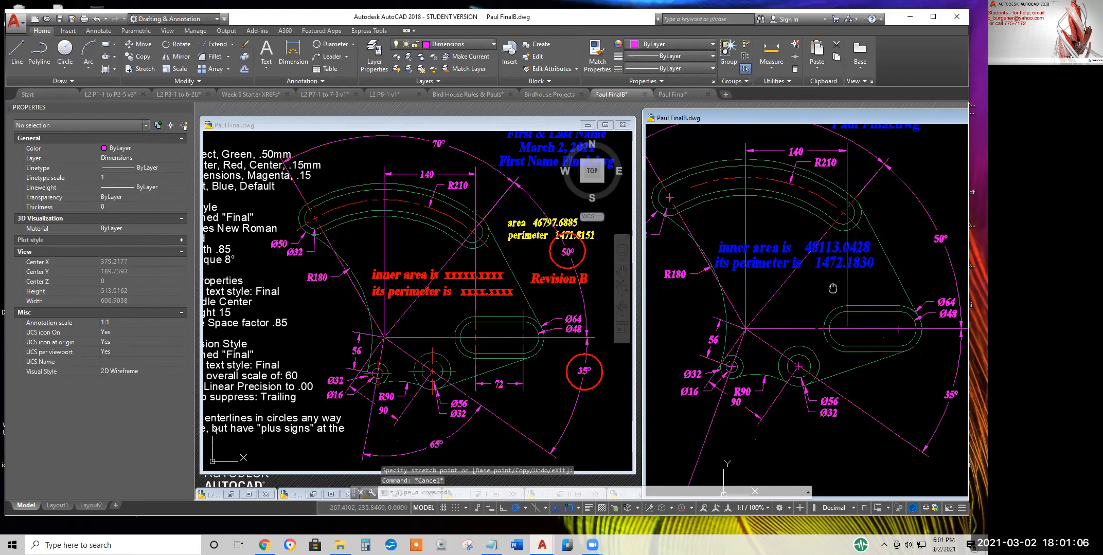
{"action": "left_click", "coordinate": [451, 46]}
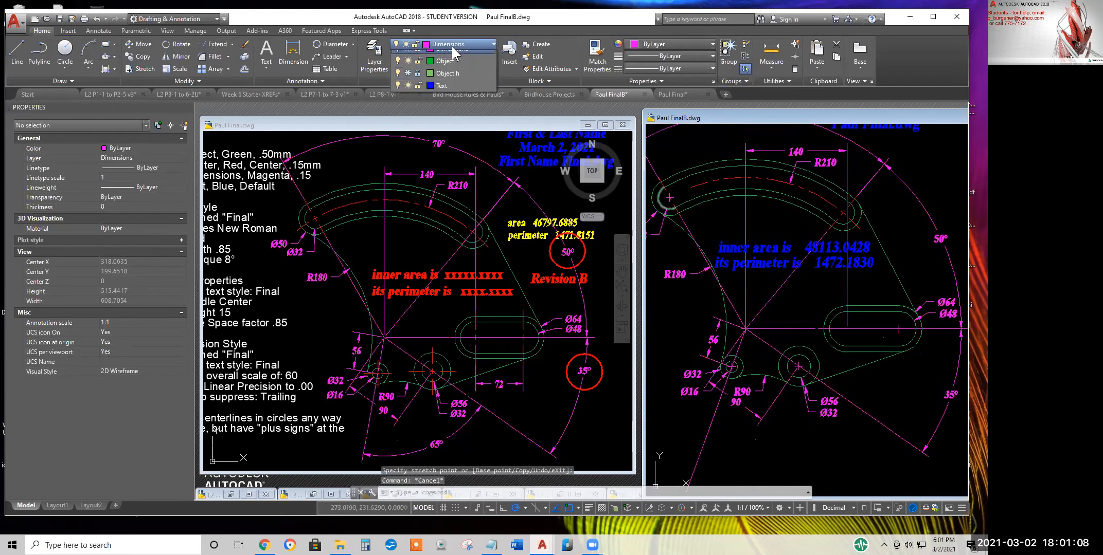
{"action": "left_click", "coordinate": [409, 119]}
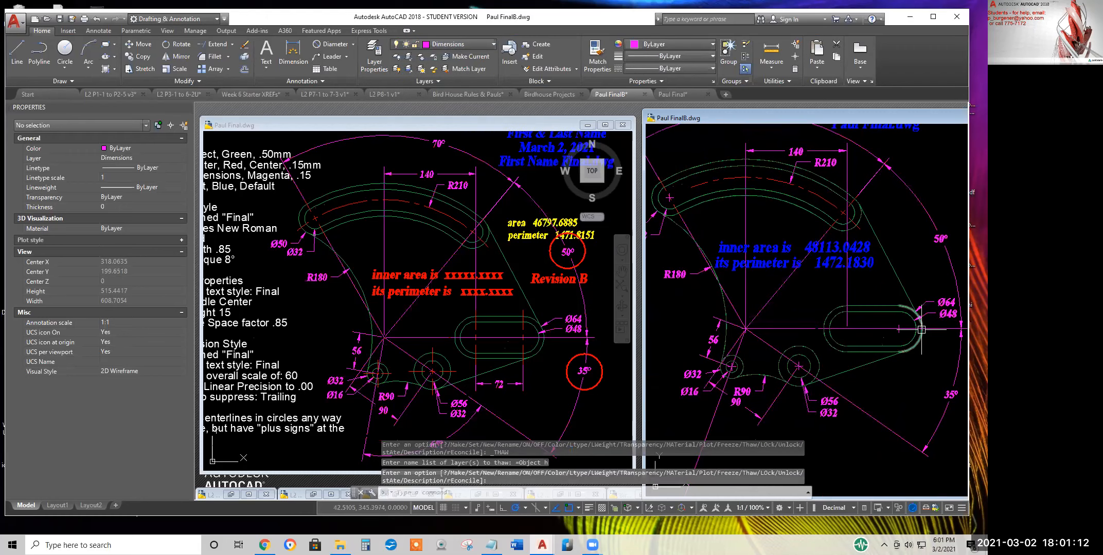
{"action": "scroll", "coordinate": [926, 342], "scroll_direction": "up", "scroll_amount": 6}
{"action": "scroll", "coordinate": [925, 342], "scroll_direction": "down", "scroll_amount": 6}
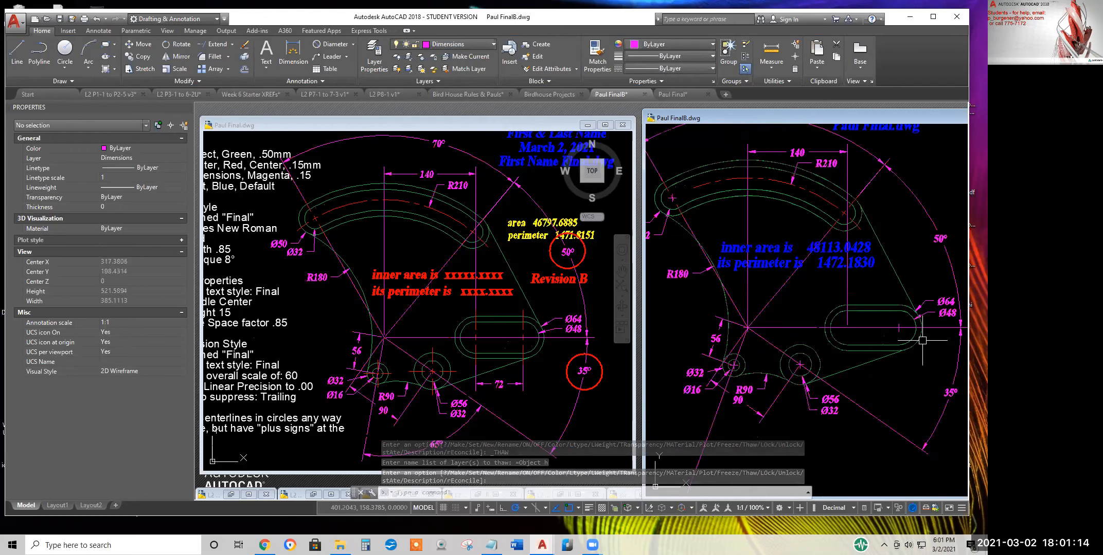
{"action": "middle_click_drag", "start_coordinate": [824, 378], "coordinate": [844, 333]}
{"action": "scroll", "coordinate": [817, 353], "scroll_direction": "up", "scroll_amount": 8}
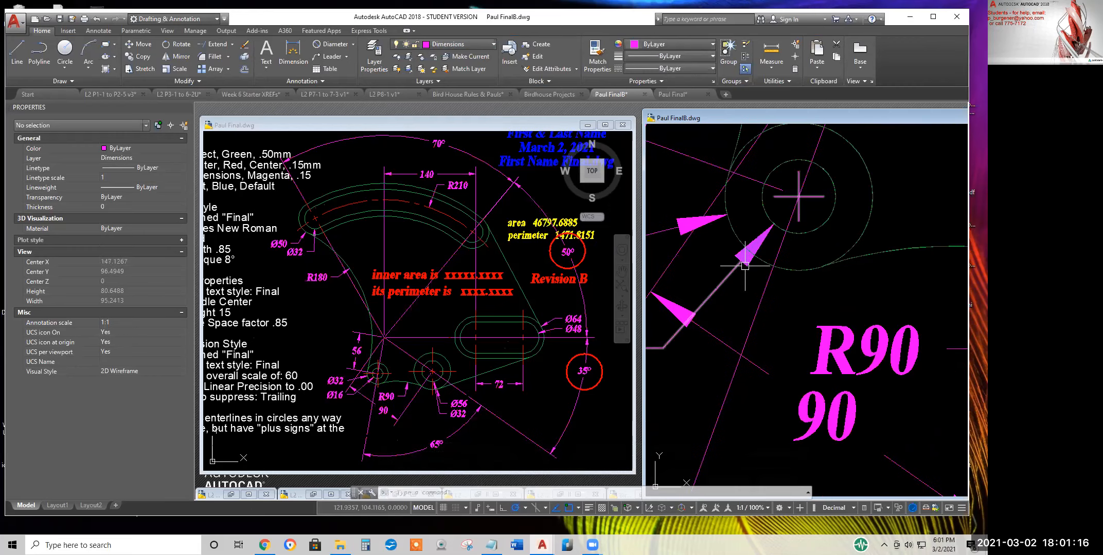
Zoom and pan over the finished FinalB part, then make Paul Final.dwg active
{"action": "scroll", "coordinate": [746, 266], "scroll_direction": "down", "scroll_amount": 10}
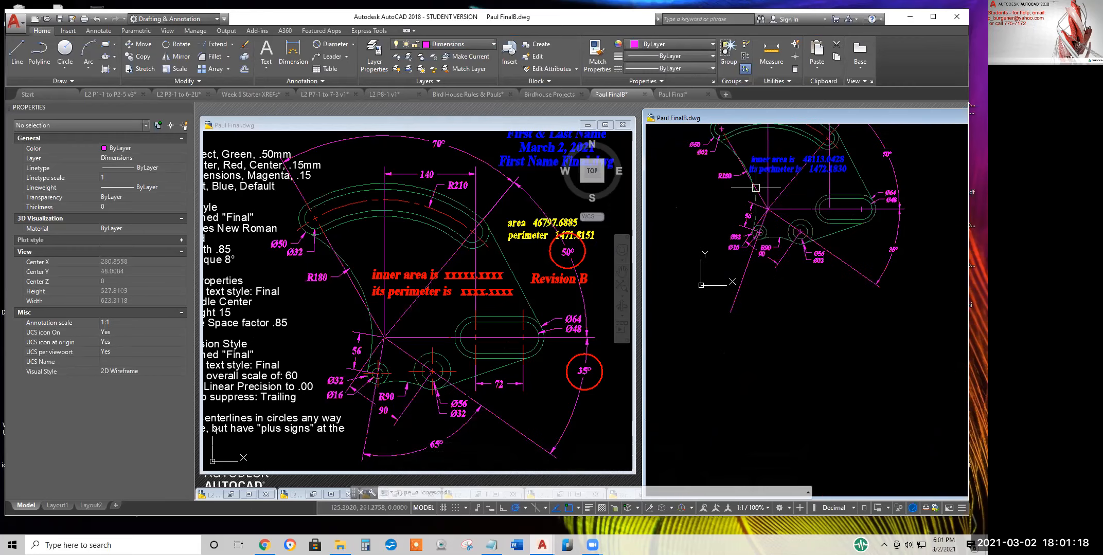
{"action": "scroll", "coordinate": [744, 292], "scroll_direction": "up", "scroll_amount": 8}
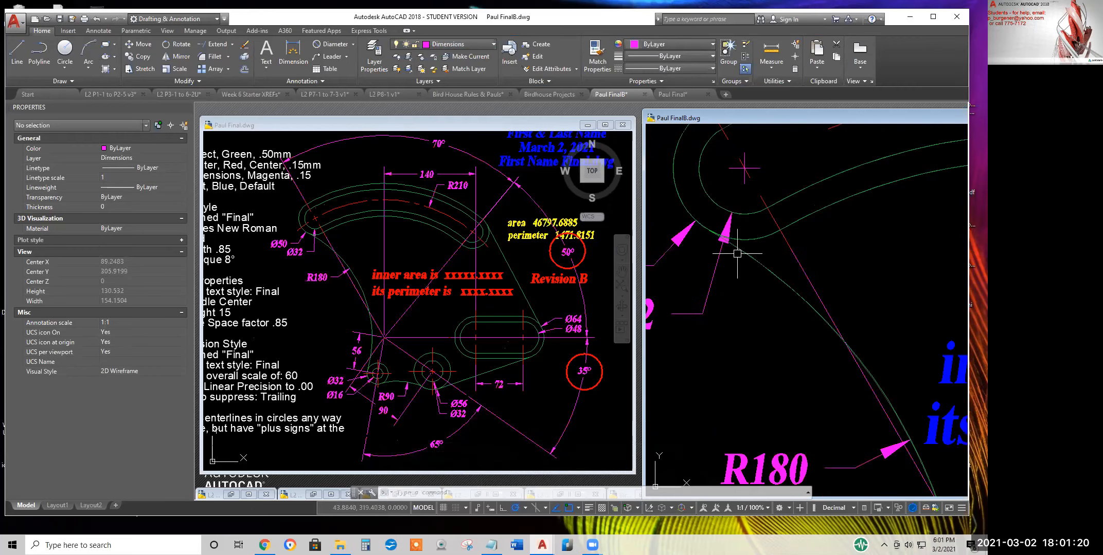
{"action": "scroll", "coordinate": [743, 250], "scroll_direction": "down", "scroll_amount": 5}
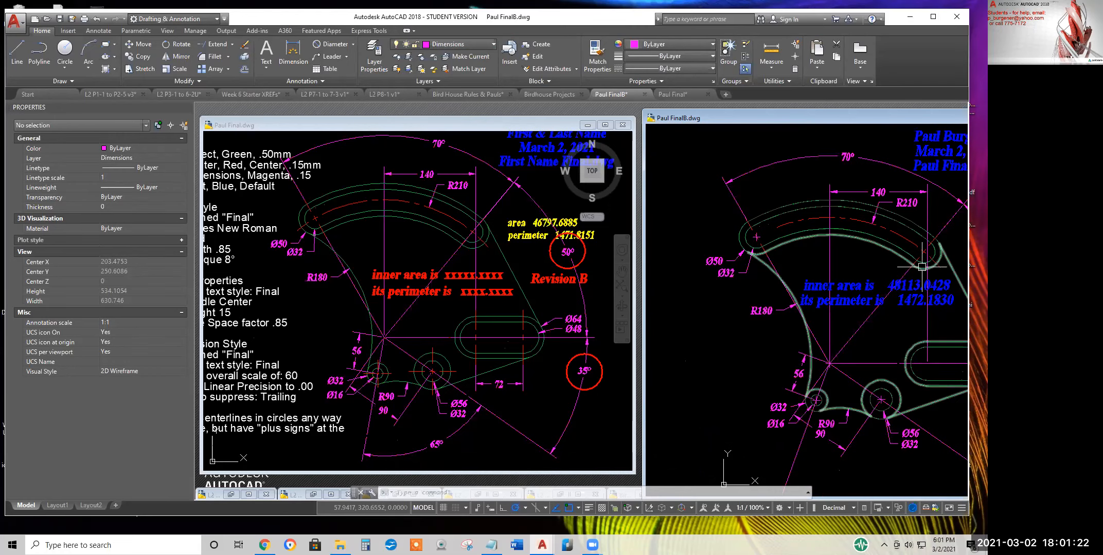
{"action": "scroll", "coordinate": [938, 226], "scroll_direction": "up", "scroll_amount": 7}
{"action": "scroll", "coordinate": [938, 225], "scroll_direction": "up", "scroll_amount": 4}
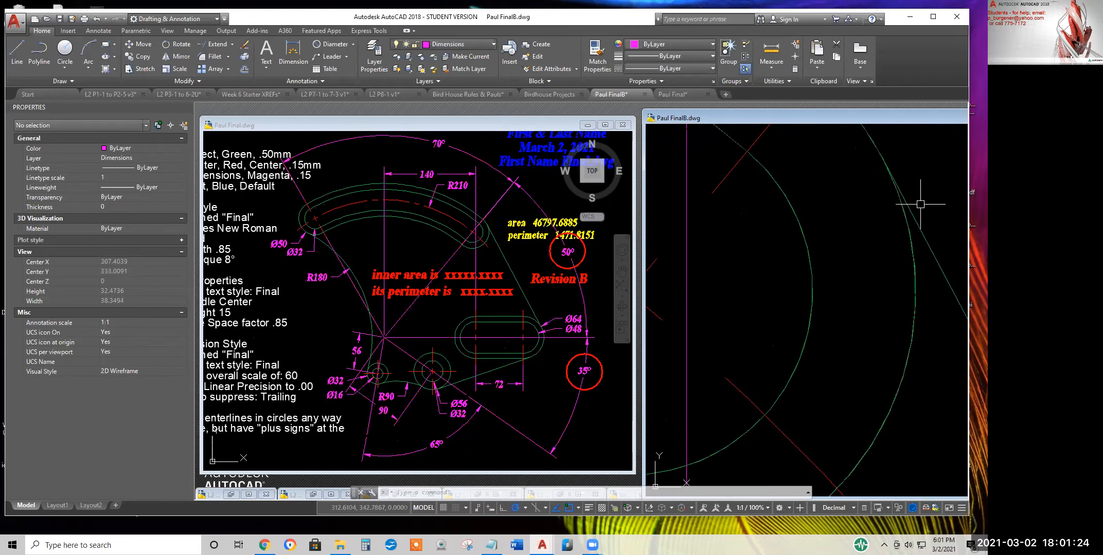
{"action": "scroll", "coordinate": [914, 217], "scroll_direction": "down", "scroll_amount": 12}
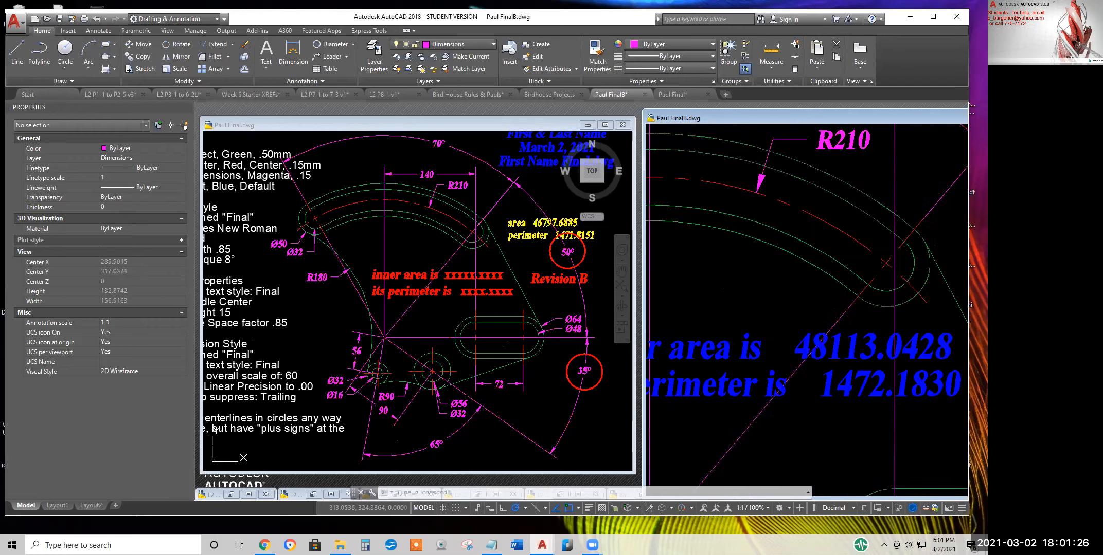
{"action": "scroll", "coordinate": [920, 319], "scroll_direction": "down", "scroll_amount": 2}
{"action": "middle_click_drag", "start_coordinate": [920, 319], "coordinate": [837, 273]}
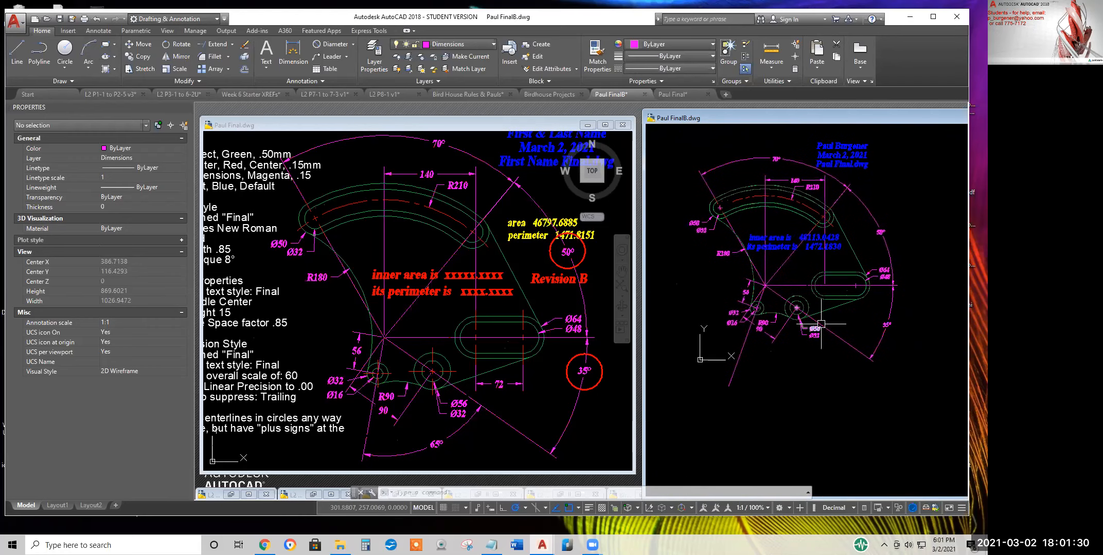
{"action": "left_click", "coordinate": [488, 258]}
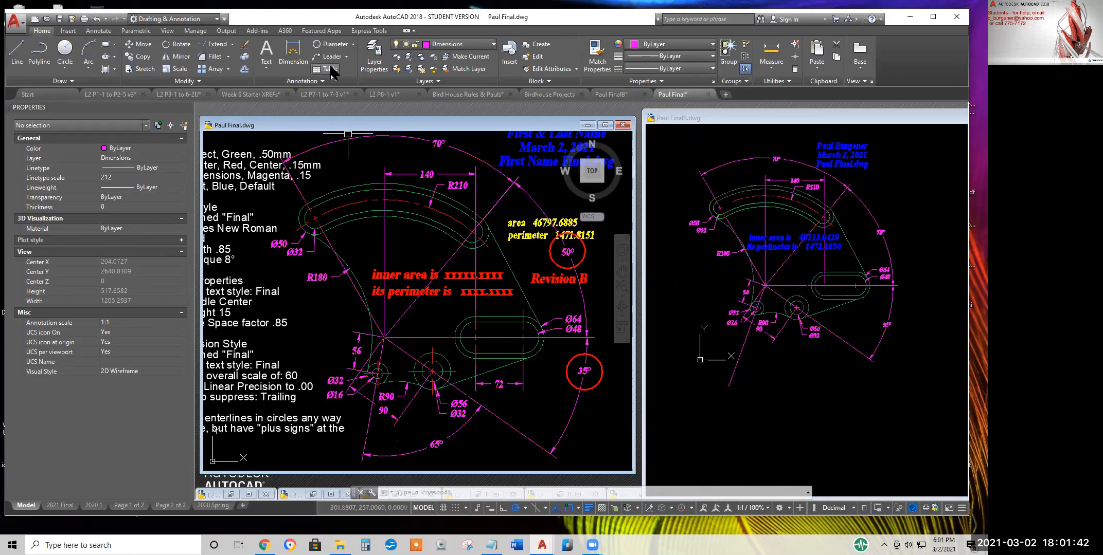
Isolate the Object layer and make a first, cancelled boundary attempt inside the part
{"action": "left_click", "coordinate": [410, 57]}
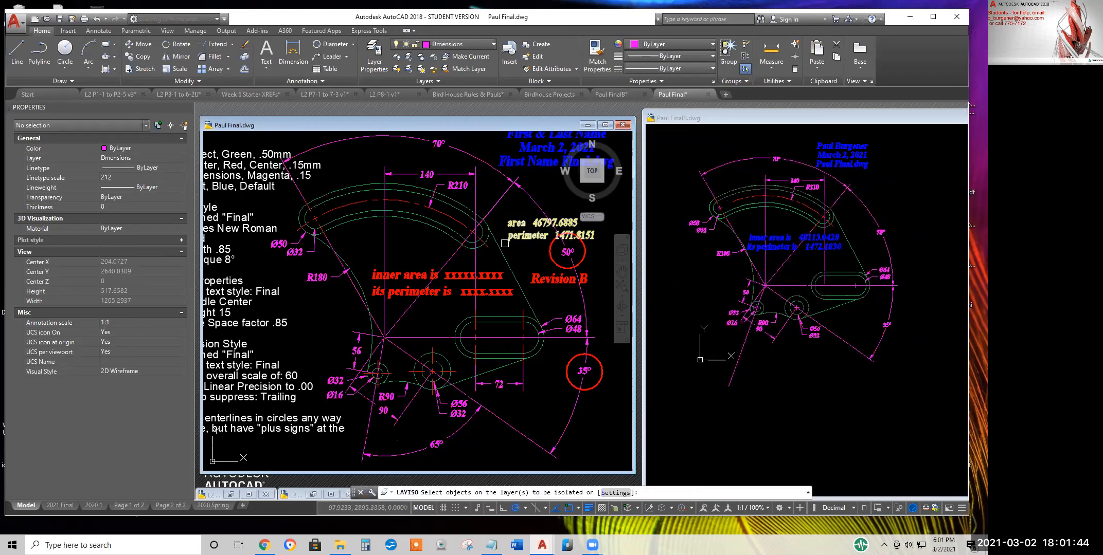
{"action": "left_click", "coordinate": [502, 249]}
{"action": "key", "text": "Return"}
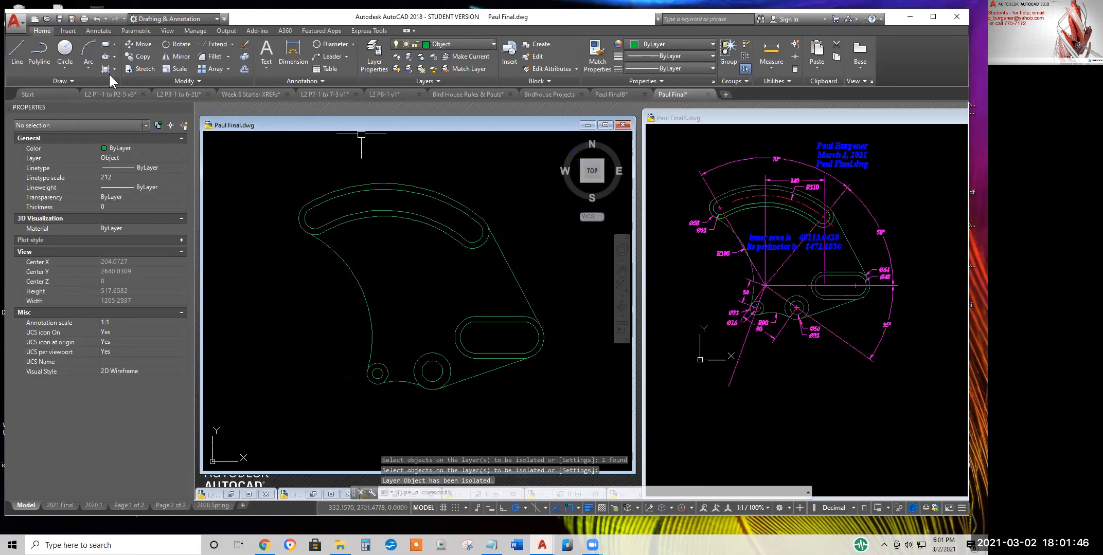
{"action": "left_click", "coordinate": [112, 70]}
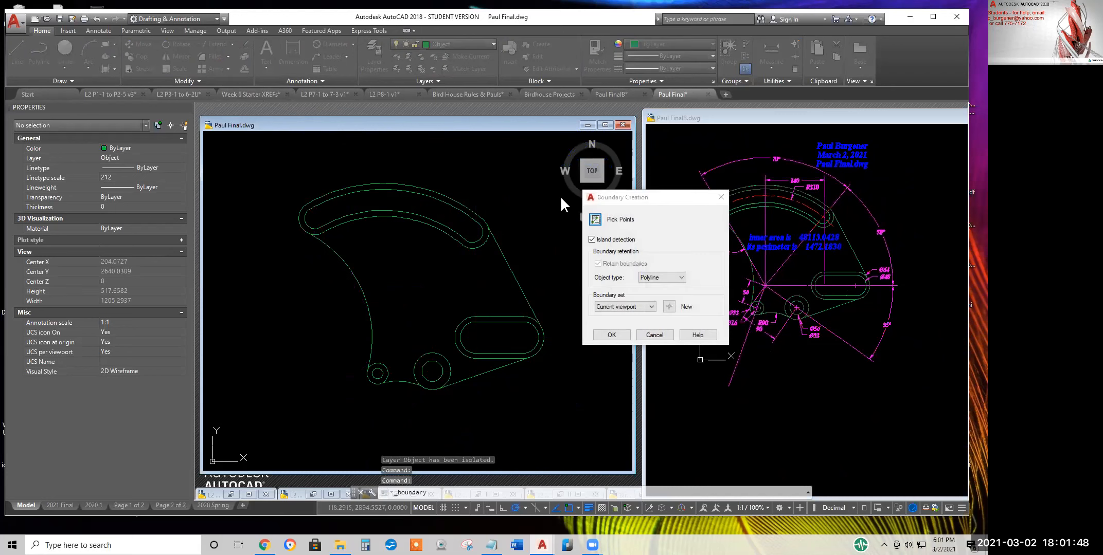
{"action": "left_click", "coordinate": [595, 219]}
{"action": "left_click", "coordinate": [431, 275]}
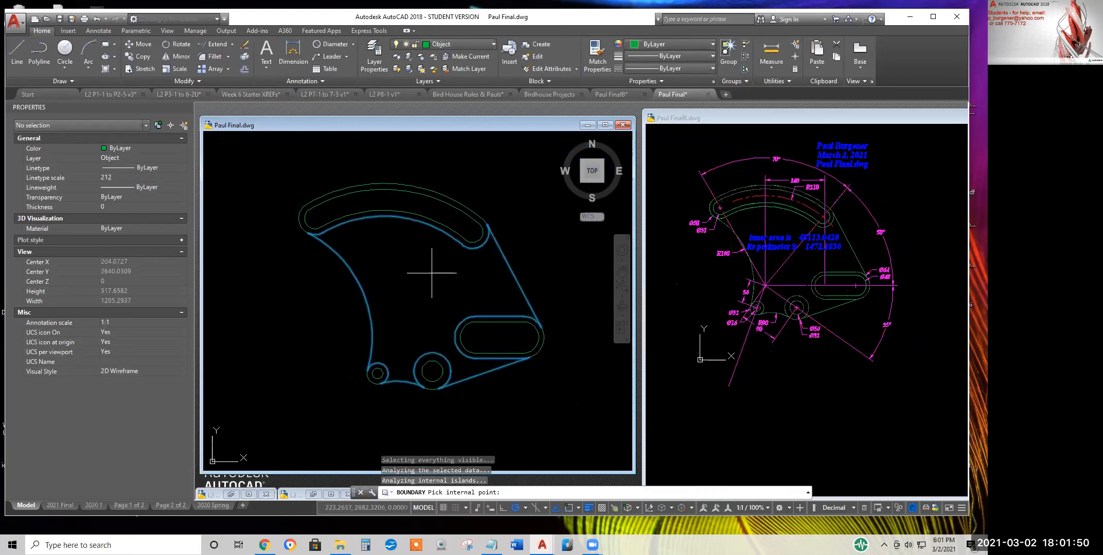
{"action": "type", "text": "li"}
{"action": "key", "text": "Return"}
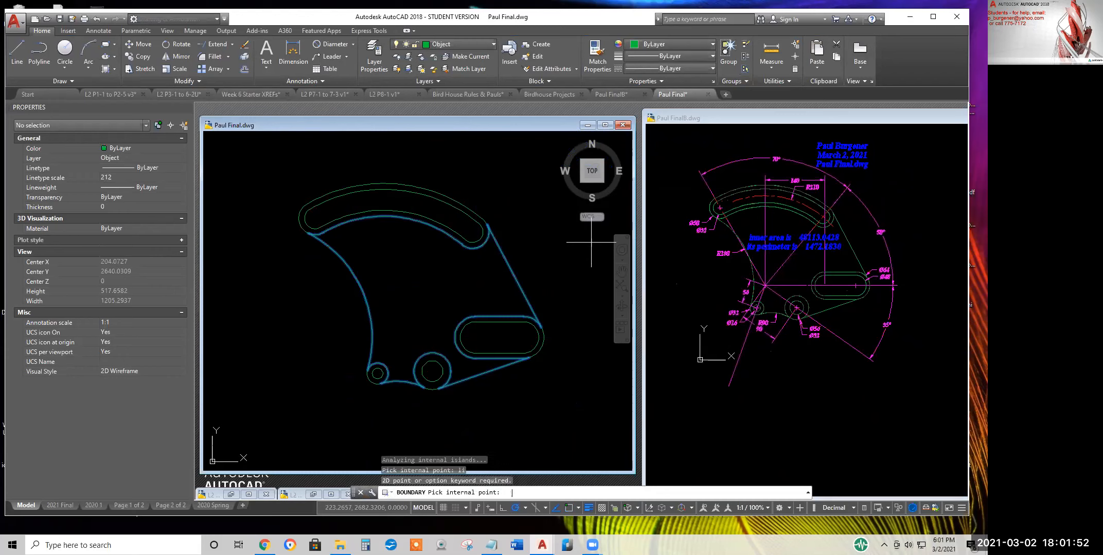
{"action": "key", "text": "Escape"}
{"action": "key", "text": "Escape"}
{"action": "key", "text": "Escape"}
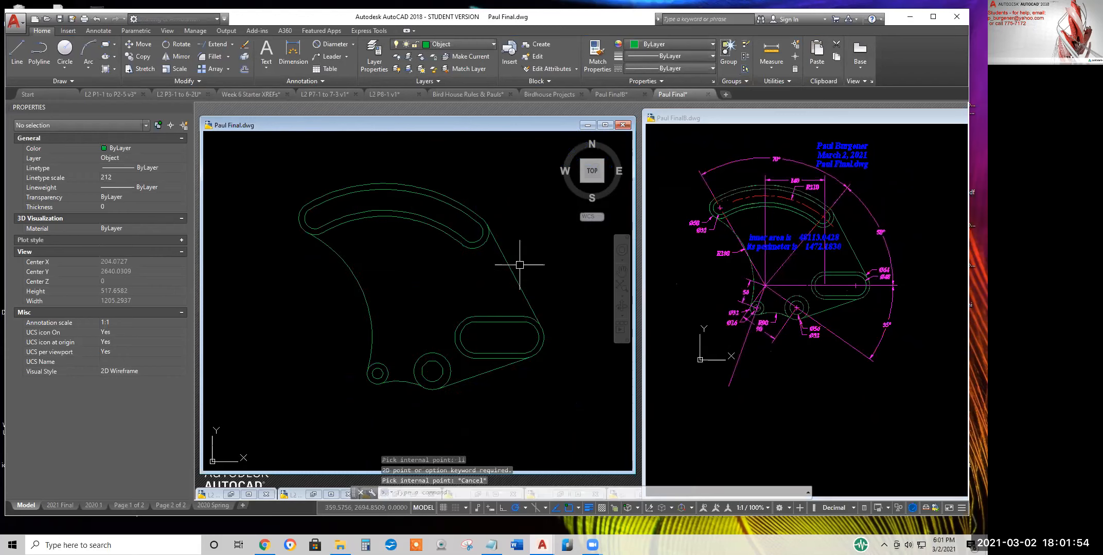
{"action": "key", "text": "Escape"}
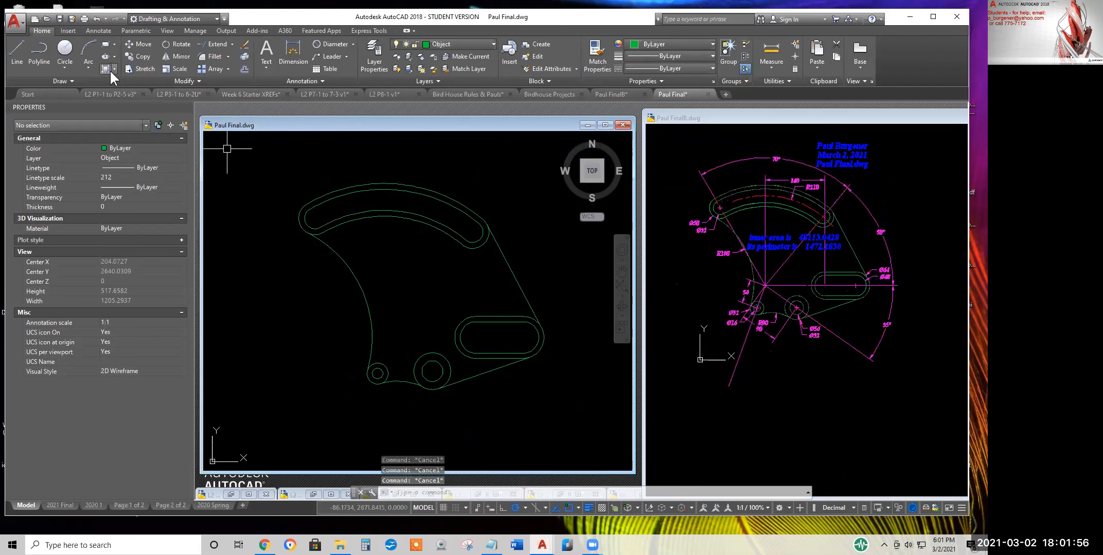
Create the part's boundary polyline and select it: area 46797.6885, length 1471.8151
{"action": "left_click", "coordinate": [114, 68]}
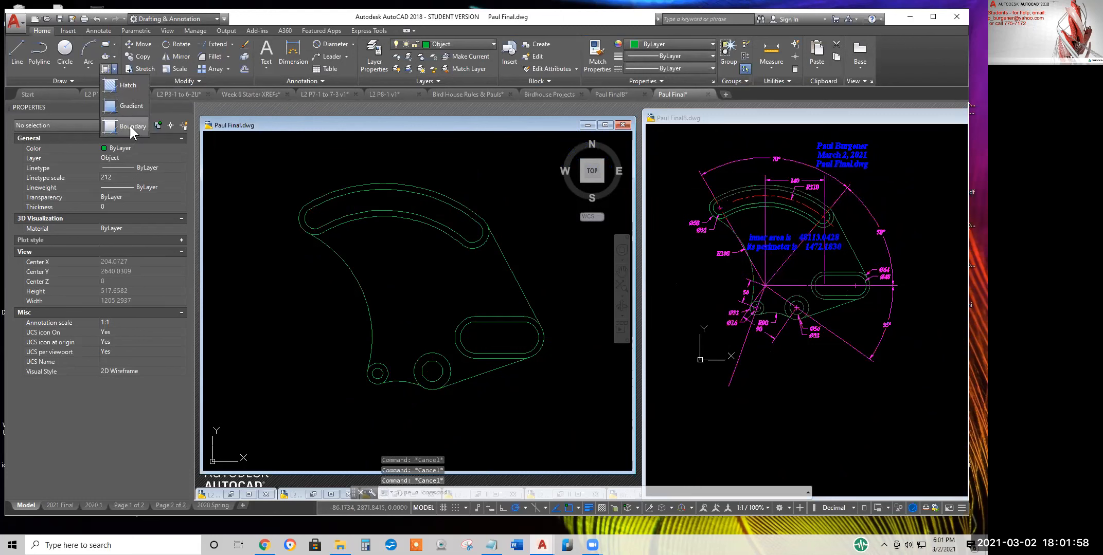
{"action": "left_click", "coordinate": [129, 123]}
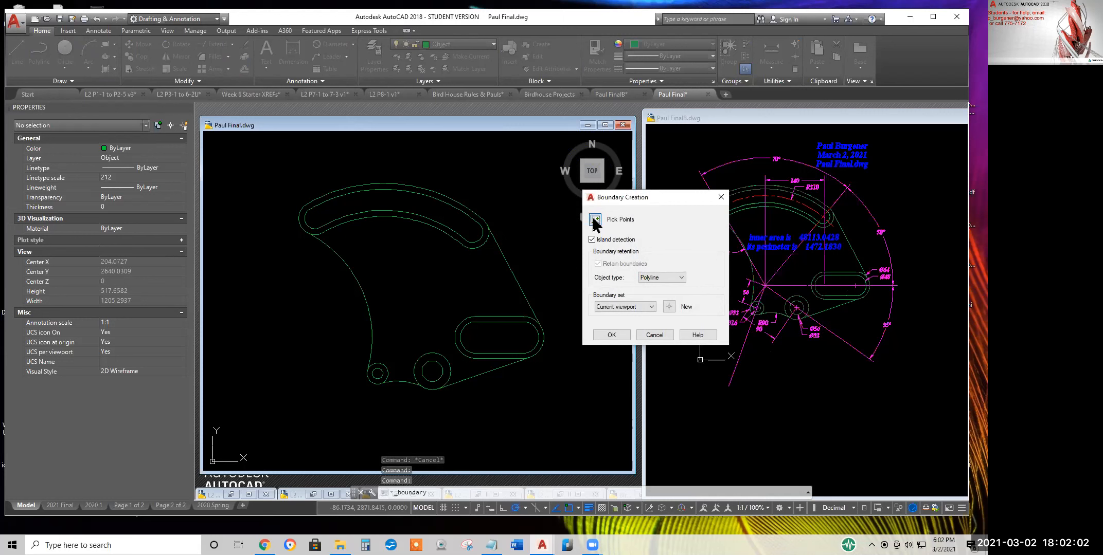
{"action": "left_click", "coordinate": [595, 220]}
{"action": "left_click", "coordinate": [471, 276]}
{"action": "key", "text": "Return"}
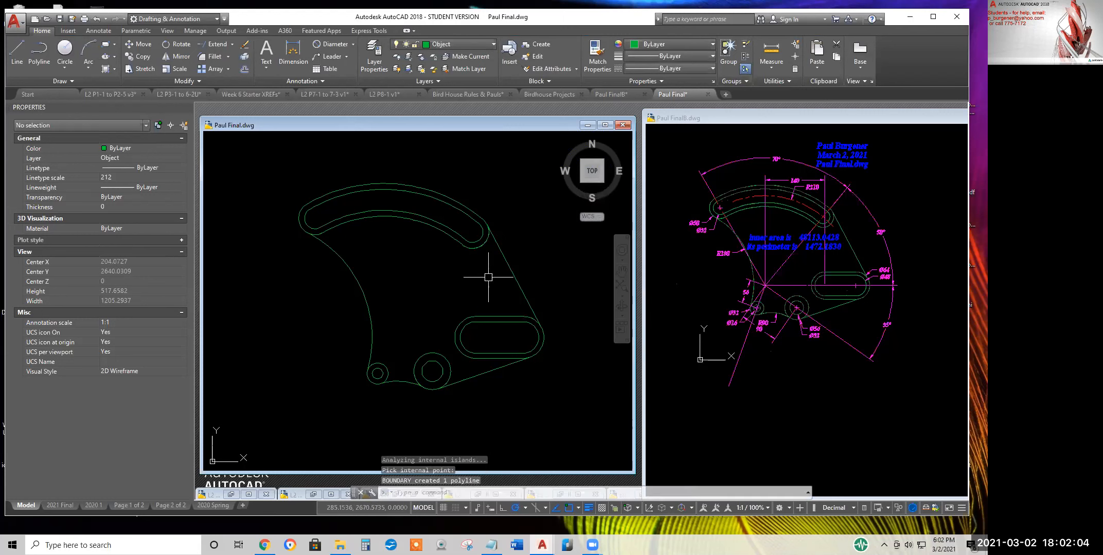
{"action": "left_click", "coordinate": [510, 270]}
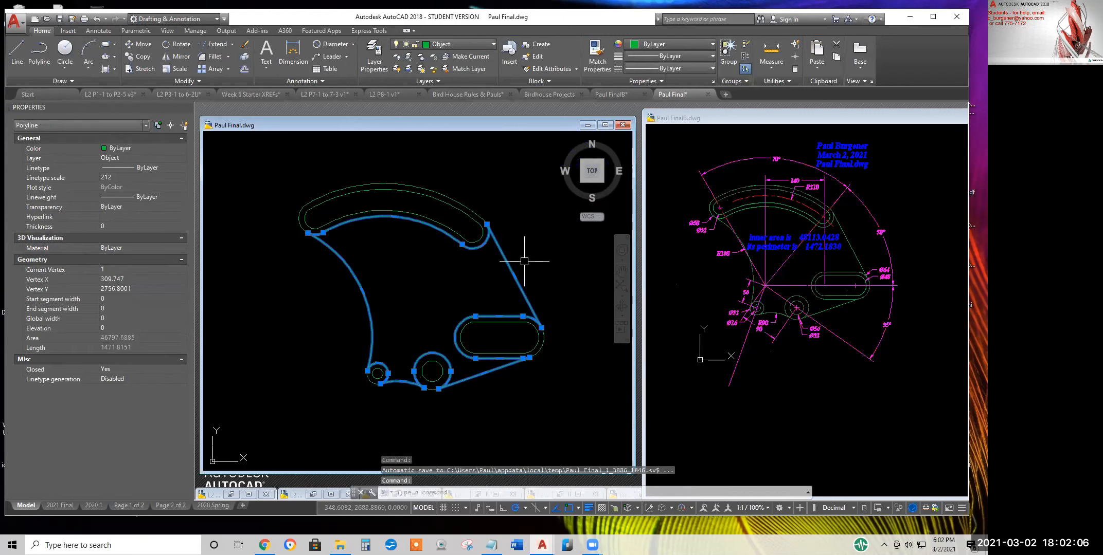
{"action": "type", "text": "list"}
{"action": "key", "text": "Return"}
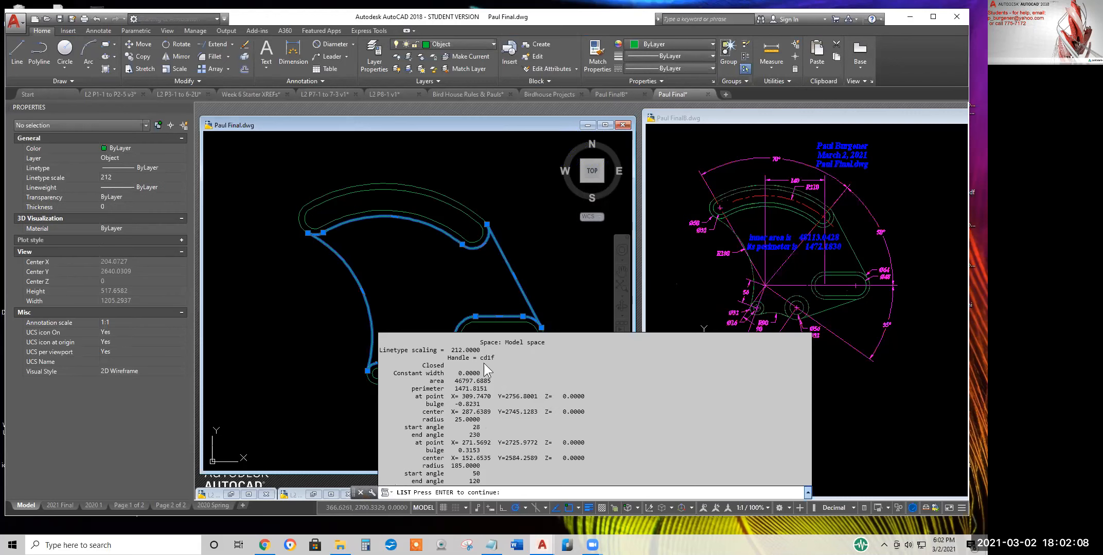
{"action": "key", "text": "Escape"}
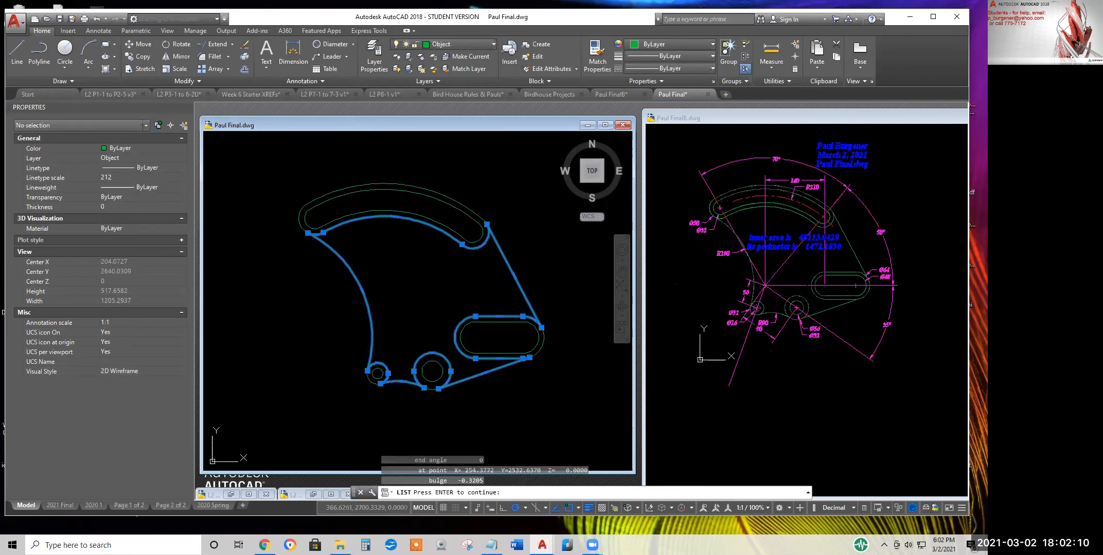
{"action": "key", "text": "Escape"}
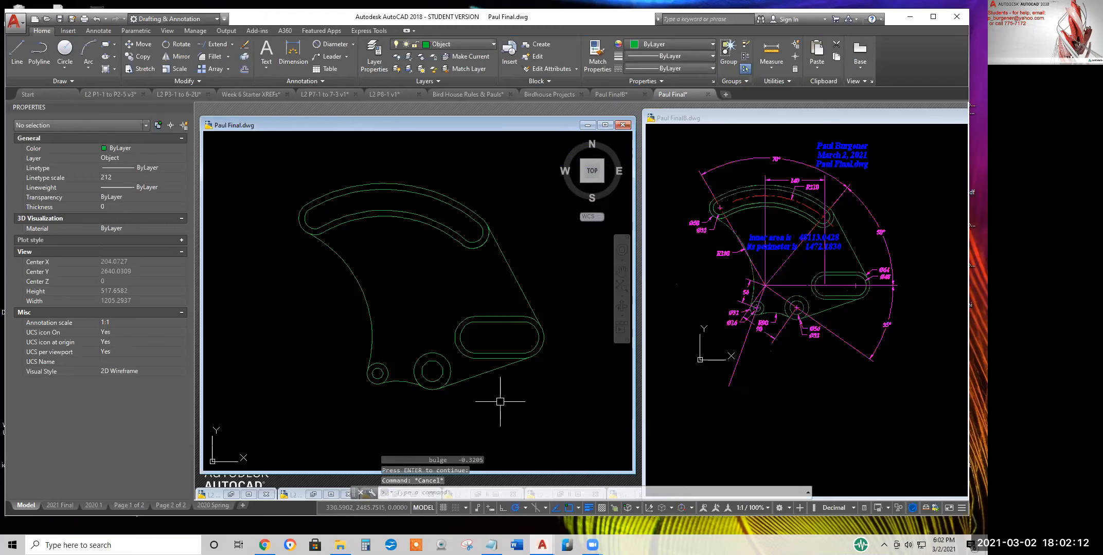
{"action": "key", "text": "F2"}
{"action": "scroll", "coordinate": [496, 378], "scroll_direction": "up", "scroll_amount": 3}
{"action": "scroll", "coordinate": [494, 373], "scroll_direction": "up", "scroll_amount": 8}
{"action": "scroll", "coordinate": [460, 367], "scroll_direction": "up", "scroll_amount": 5}
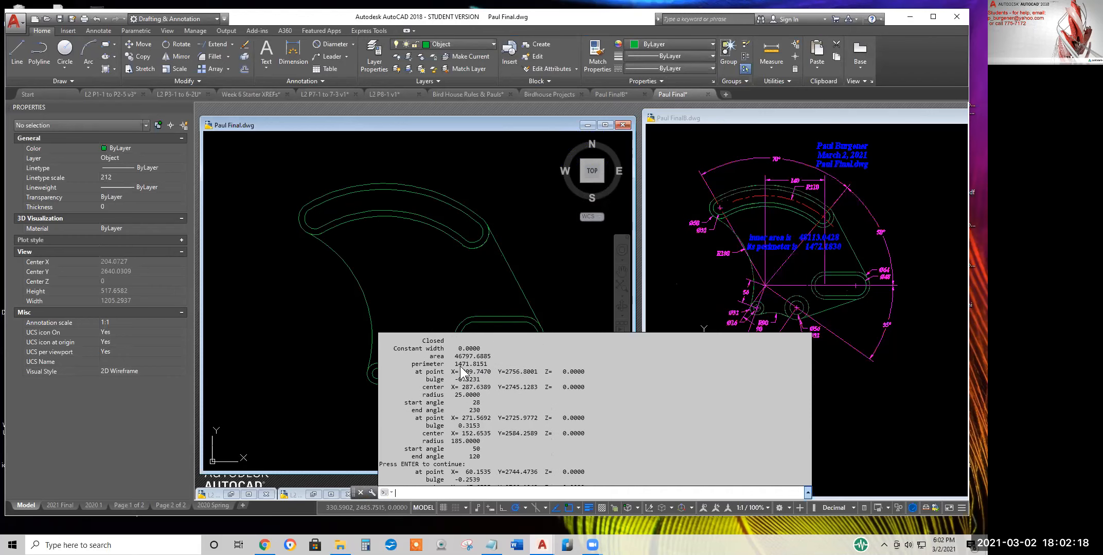
{"action": "scroll", "coordinate": [462, 368], "scroll_direction": "up", "scroll_amount": 1}
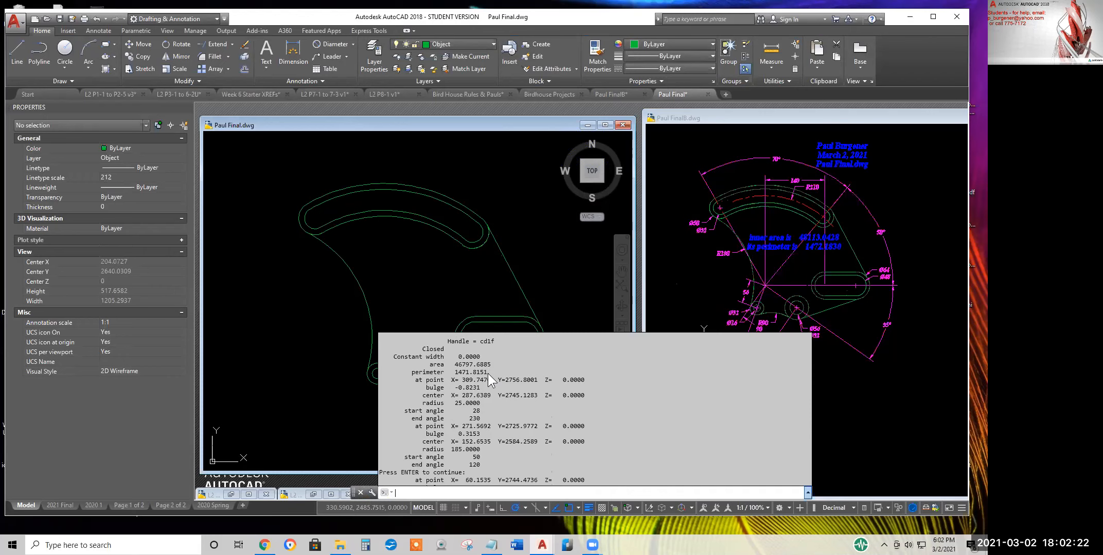
{"action": "left_click_drag", "start_coordinate": [487, 373], "coordinate": [471, 373]}
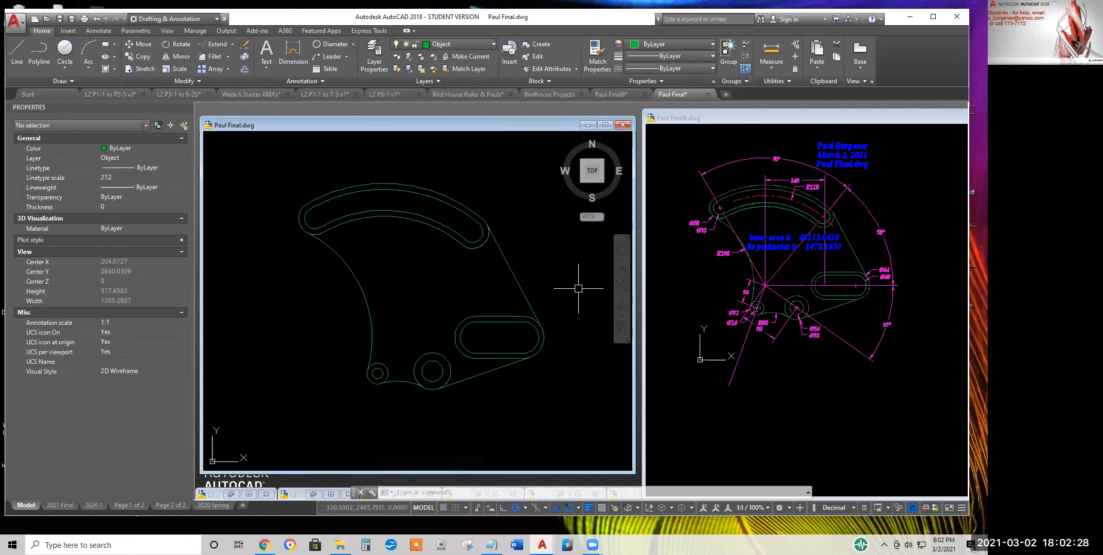
Unisolate all layers and paste area 46797.6885 and perimeter 1471.8151 into the red note
{"action": "left_click", "coordinate": [408, 68]}
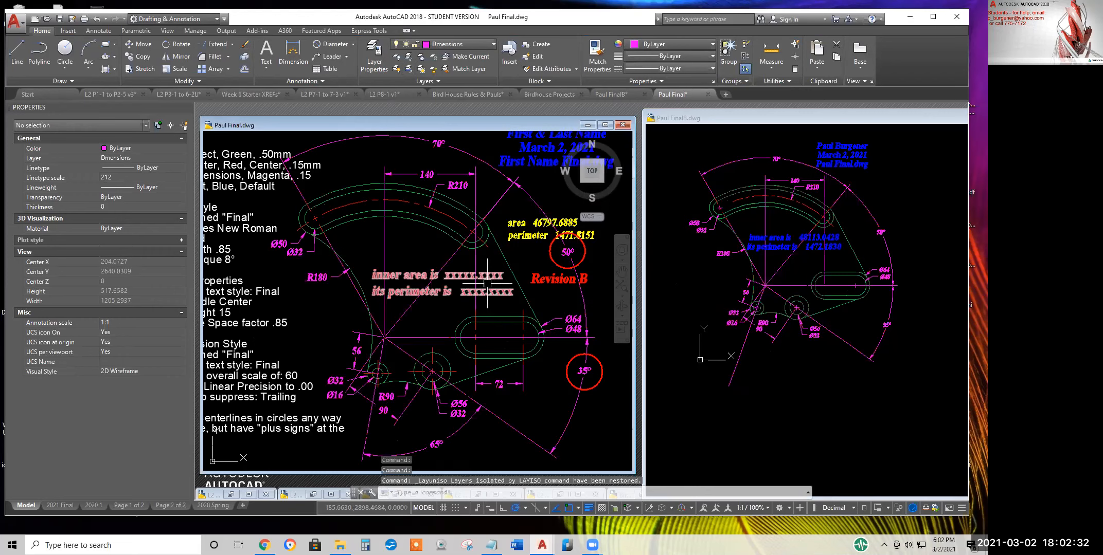
{"action": "double_click", "coordinate": [509, 293]}
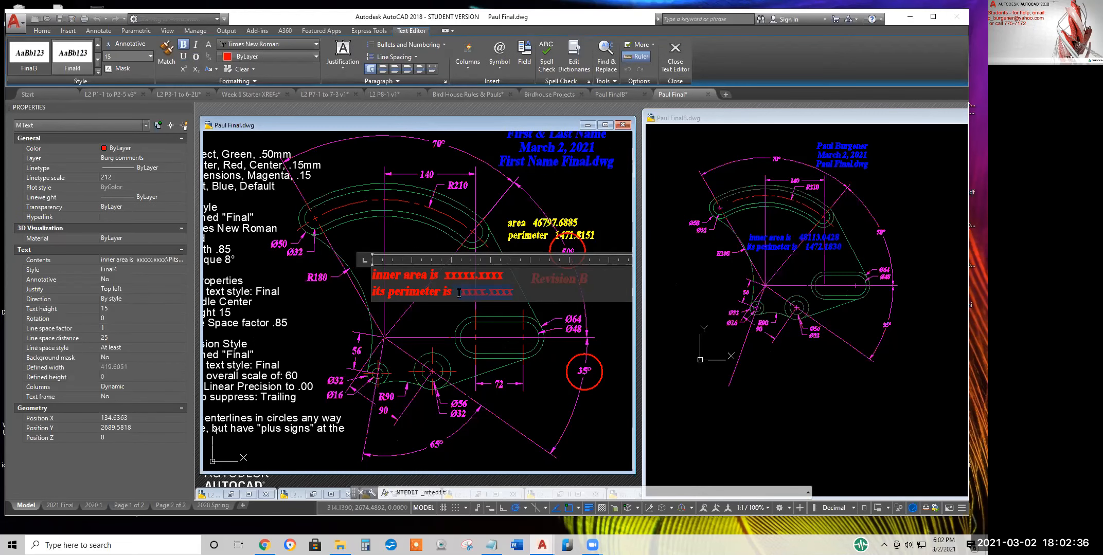
{"action": "type", "text": "area  46797.6885 perimeter  1471.8151"}
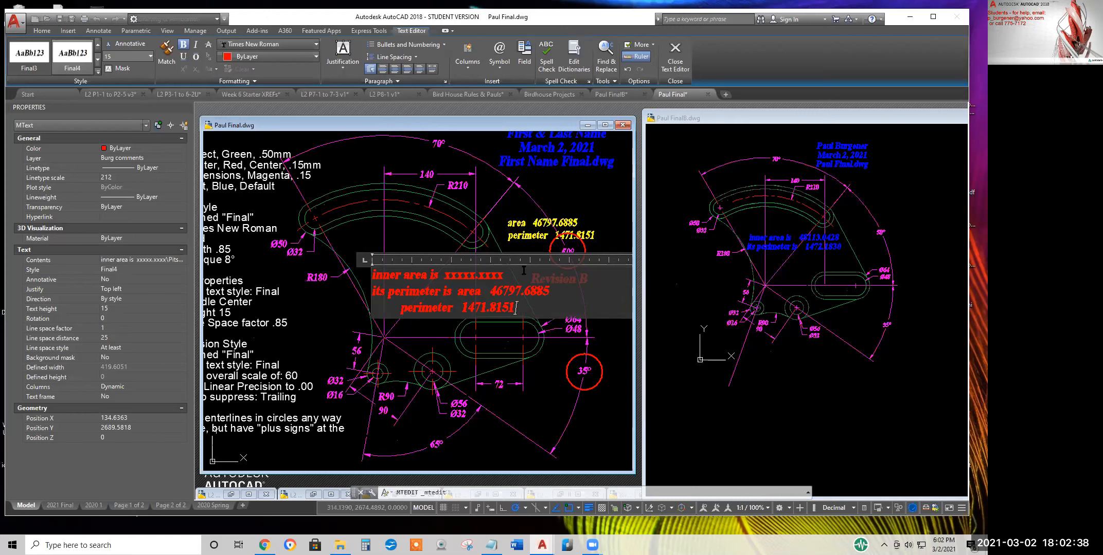
{"action": "left_click", "coordinate": [544, 352]}
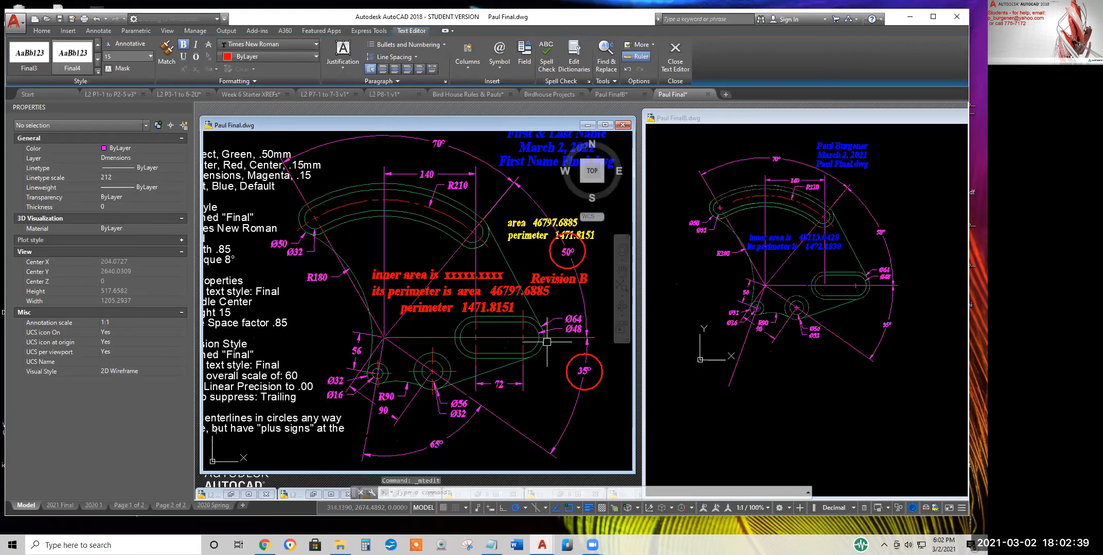
{"action": "left_click", "coordinate": [504, 287]}
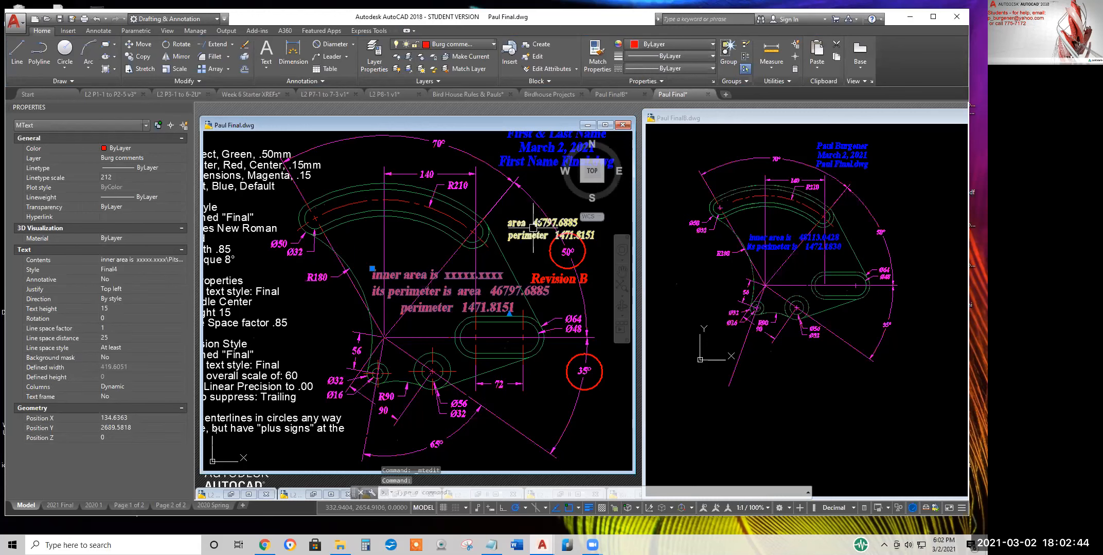
{"action": "left_click", "coordinate": [762, 208]}
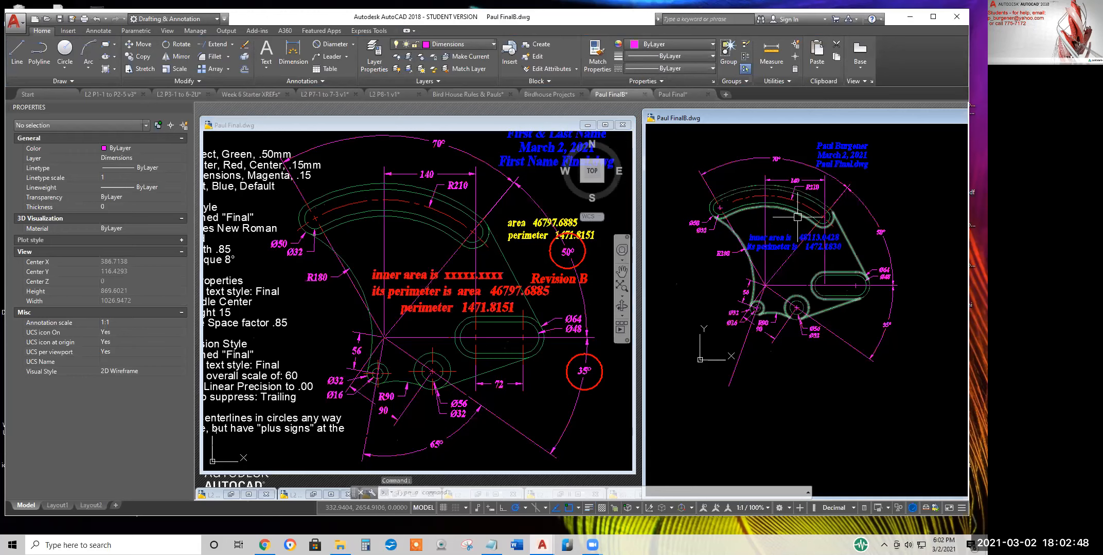
{"action": "scroll", "coordinate": [864, 270], "scroll_direction": "up", "scroll_amount": 8}
{"action": "scroll", "coordinate": [870, 252], "scroll_direction": "up", "scroll_amount": 8}
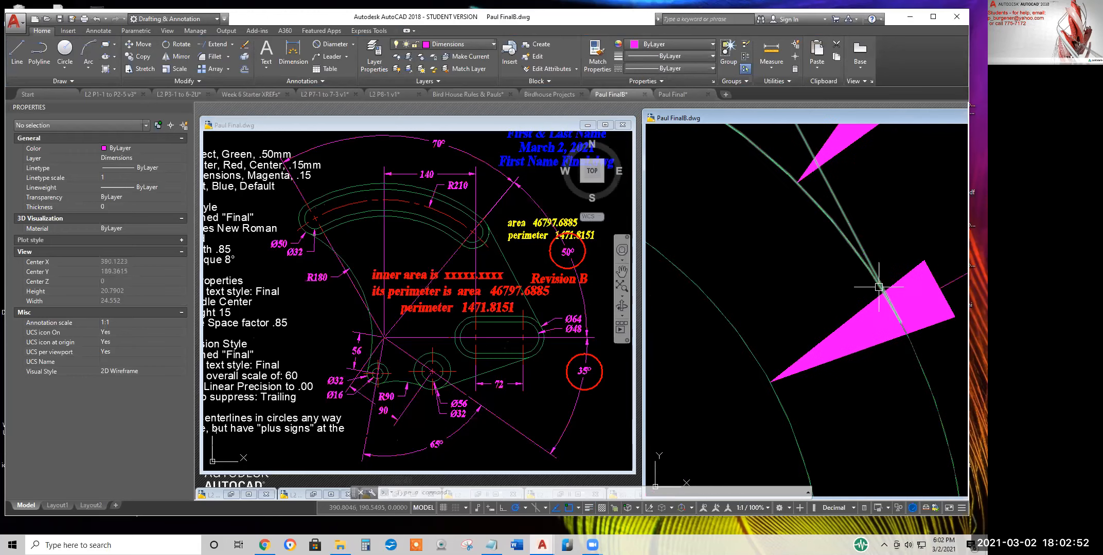
{"action": "type", "text": "re"}
{"action": "key", "text": "Return"}
{"action": "type", "text": "re"}
{"action": "key", "text": "Return"}
{"action": "scroll", "coordinate": [860, 344], "scroll_direction": "down", "scroll_amount": 8}
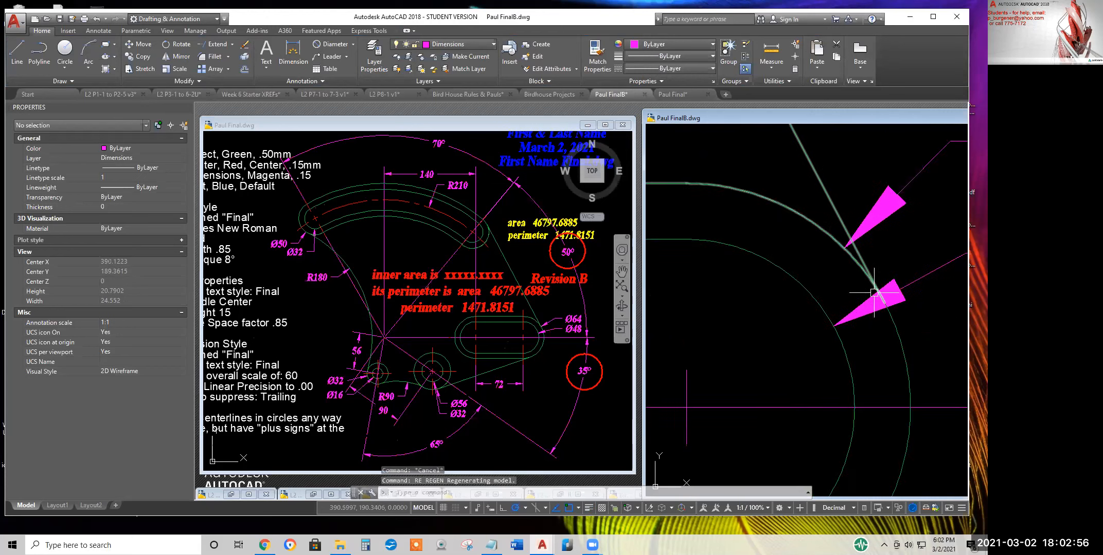
{"action": "scroll", "coordinate": [878, 255], "scroll_direction": "up", "scroll_amount": 6}
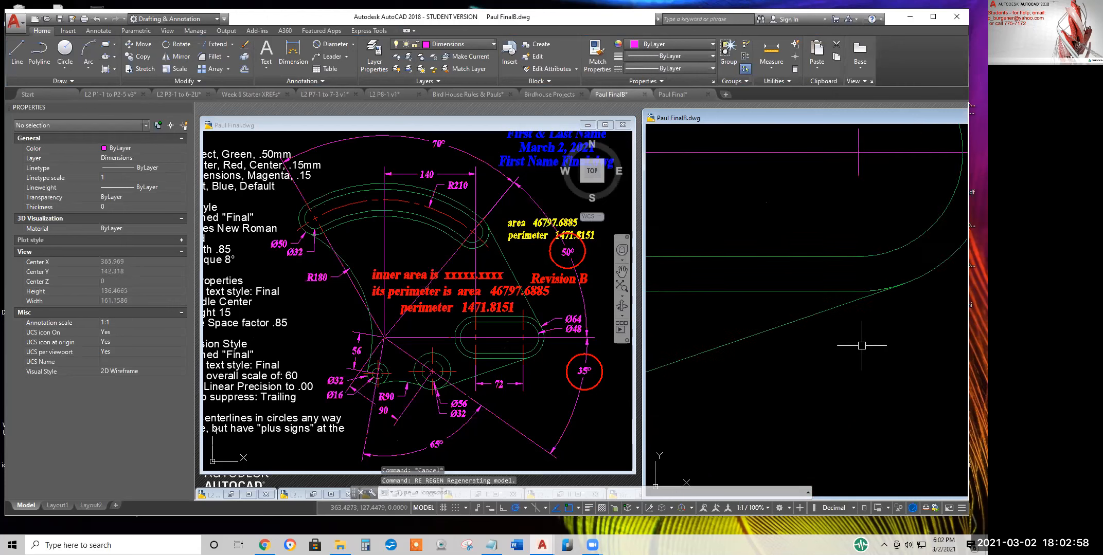
{"action": "scroll", "coordinate": [878, 255], "scroll_direction": "up", "scroll_amount": 6}
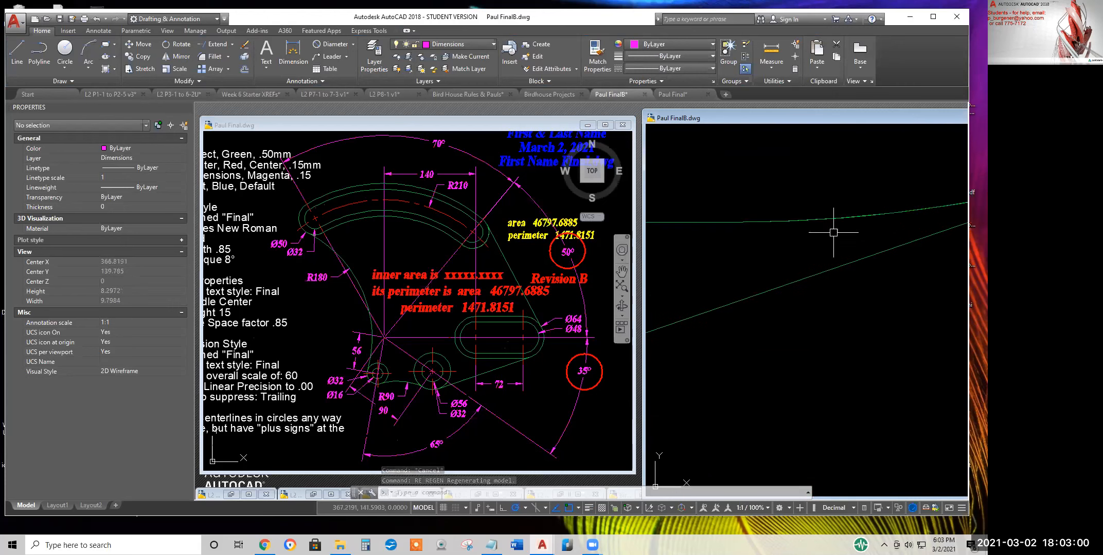
{"action": "type", "text": "re"}
{"action": "key", "text": "Return"}
{"action": "scroll", "coordinate": [837, 246], "scroll_direction": "down", "scroll_amount": 12}
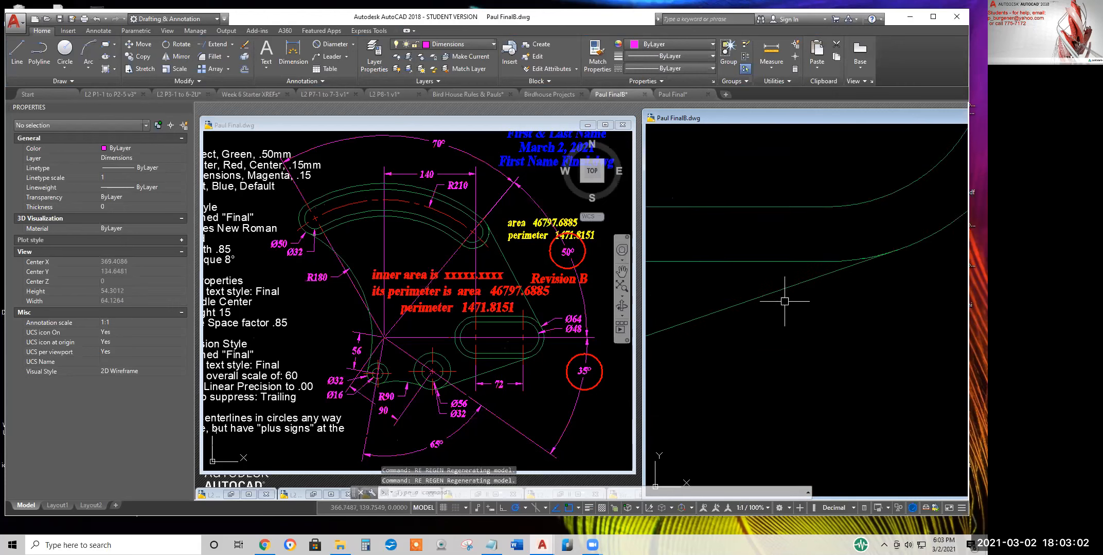
{"action": "middle_click_drag", "start_coordinate": [720, 323], "coordinate": [796, 285]}
{"action": "scroll", "coordinate": [796, 285], "scroll_direction": "up", "scroll_amount": 4}
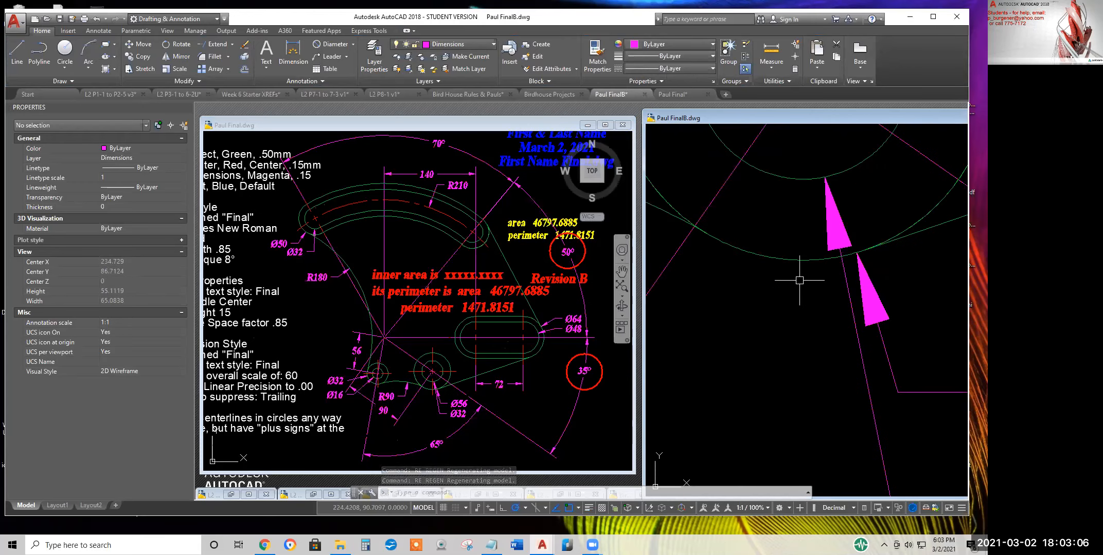
{"action": "scroll", "coordinate": [799, 280], "scroll_direction": "down", "scroll_amount": 6}
{"action": "middle_click_drag", "start_coordinate": [688, 263], "coordinate": [844, 335]}
{"action": "scroll", "coordinate": [810, 305], "scroll_direction": "up", "scroll_amount": 8}
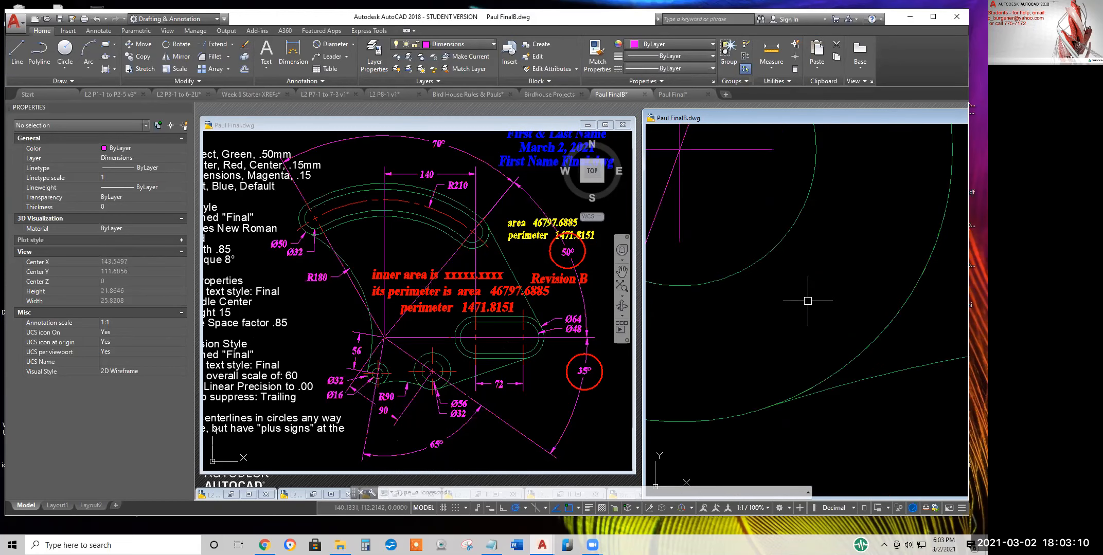
{"action": "scroll", "coordinate": [808, 301], "scroll_direction": "down", "scroll_amount": 4}
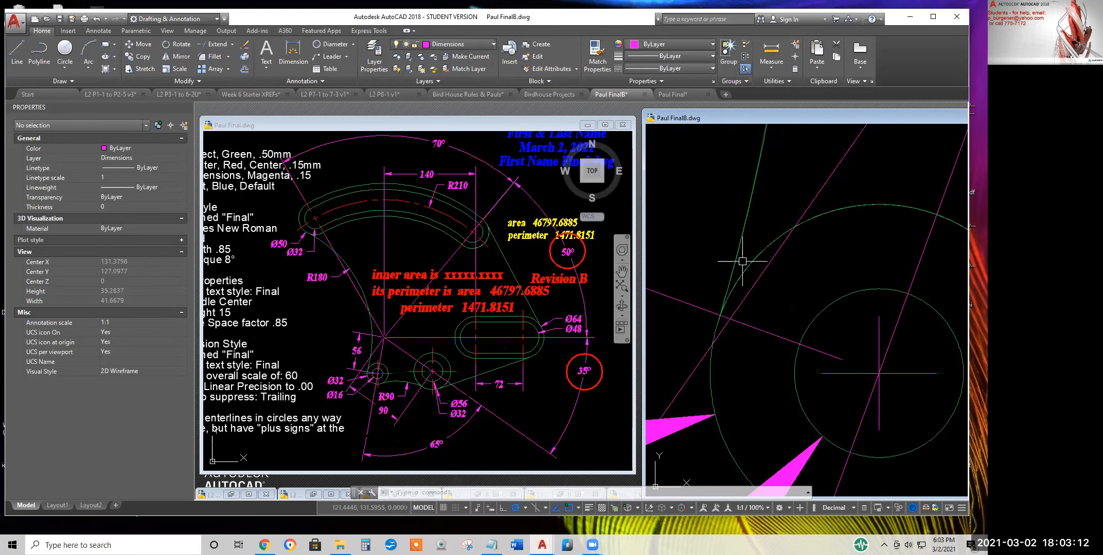
{"action": "scroll", "coordinate": [756, 247], "scroll_direction": "down", "scroll_amount": 6}
{"action": "scroll", "coordinate": [766, 232], "scroll_direction": "down", "scroll_amount": 2}
{"action": "middle_click_drag", "start_coordinate": [756, 134], "coordinate": [728, 264]}
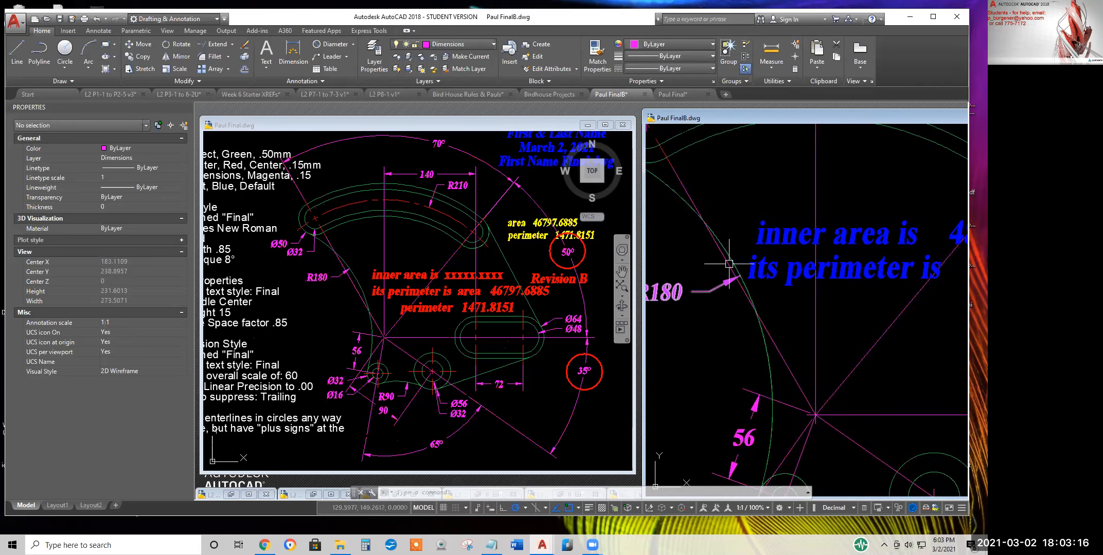
{"action": "scroll", "coordinate": [728, 264], "scroll_direction": "up", "scroll_amount": 4}
{"action": "scroll", "coordinate": [737, 311], "scroll_direction": "down", "scroll_amount": 8}
{"action": "middle_click_drag", "start_coordinate": [663, 288], "coordinate": [652, 298]}
{"action": "scroll", "coordinate": [652, 297], "scroll_direction": "up", "scroll_amount": 3}
{"action": "scroll", "coordinate": [787, 311], "scroll_direction": "down", "scroll_amount": 6}
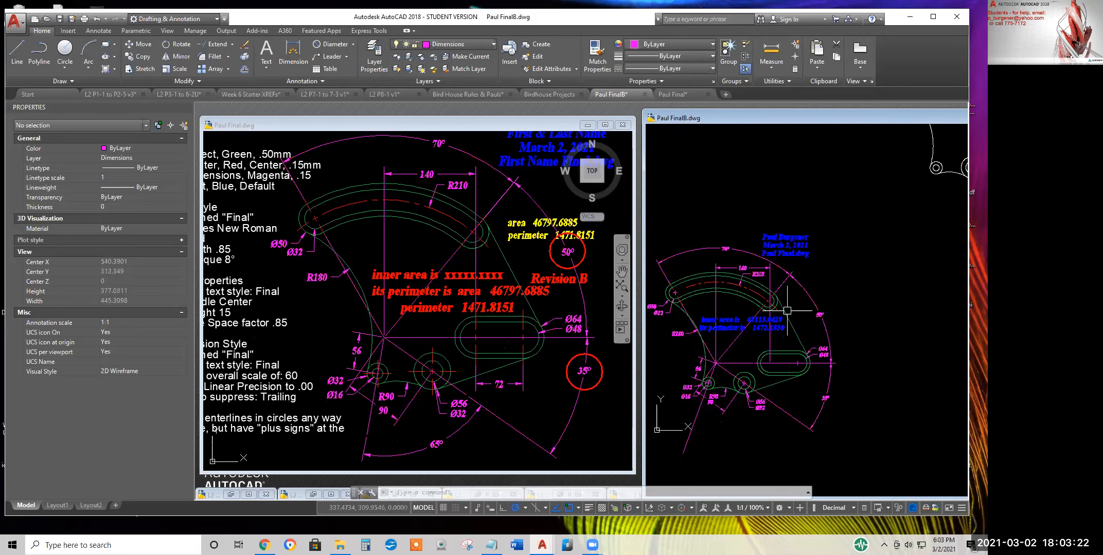
{"action": "scroll", "coordinate": [789, 317], "scroll_direction": "up", "scroll_amount": 3}
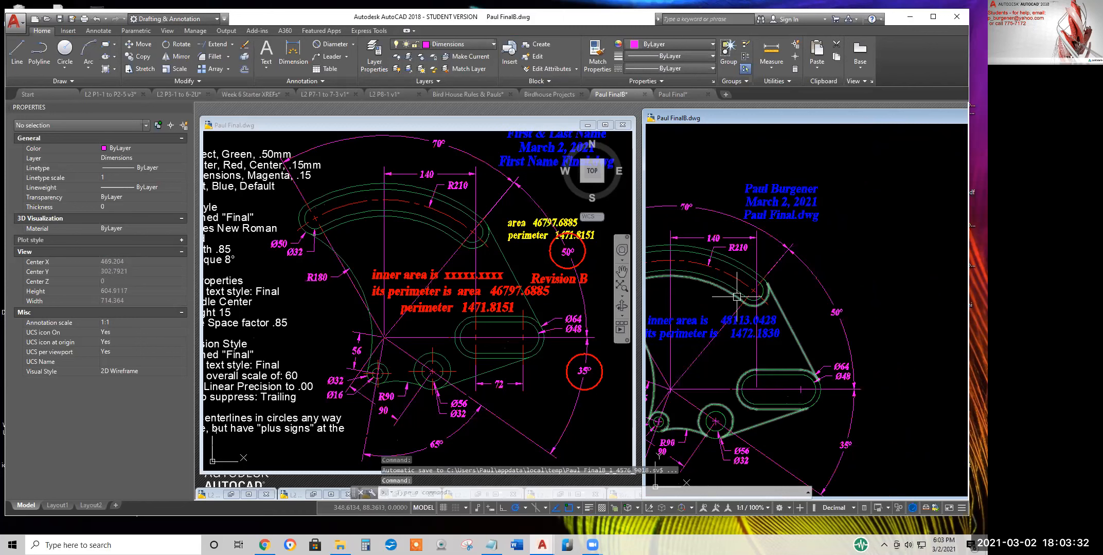
{"action": "left_click", "coordinate": [433, 230]}
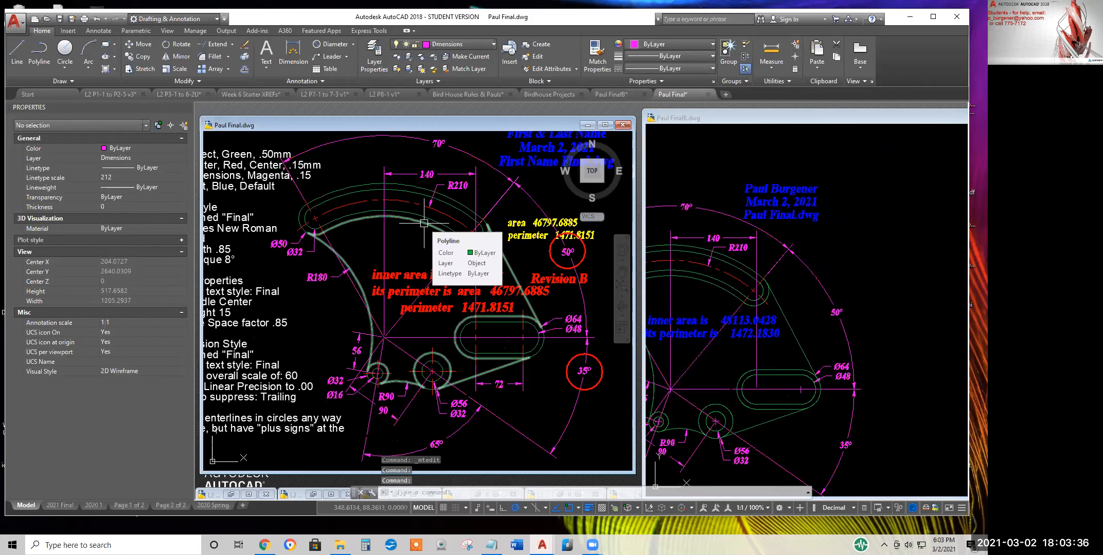
{"action": "left_click", "coordinate": [721, 320]}
{"action": "scroll", "coordinate": [722, 293], "scroll_direction": "down", "scroll_amount": 5}
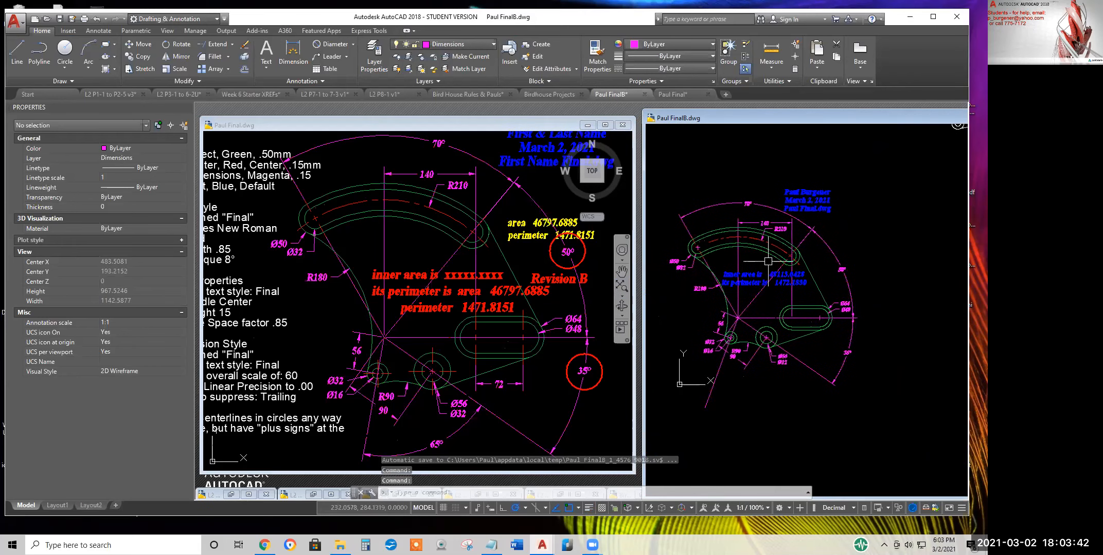
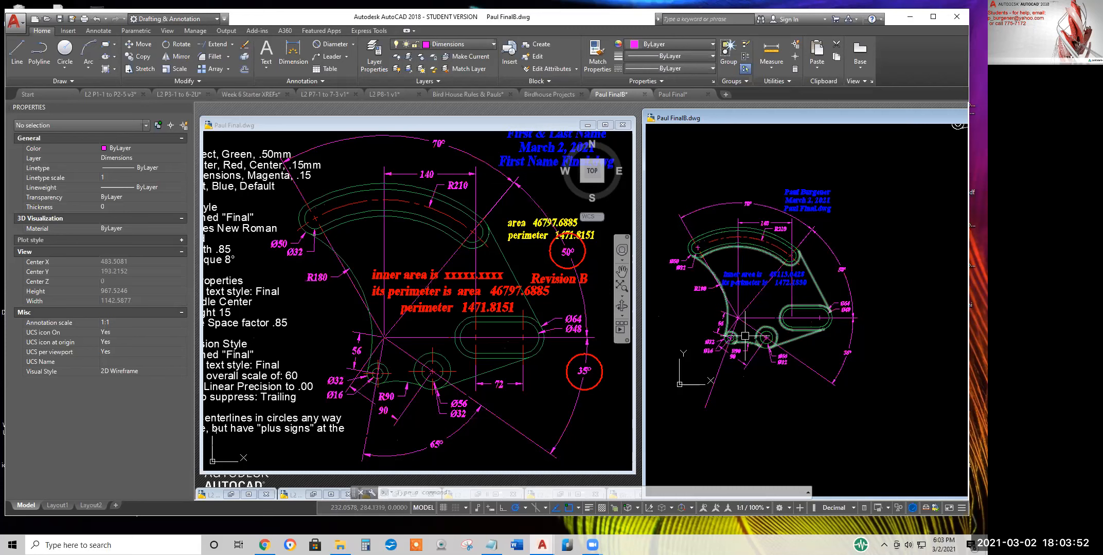
Zoom and pan the FinalB viewport so the whole part fills the view, with its title lines on top
{"action": "scroll", "coordinate": [751, 334], "scroll_direction": "up", "scroll_amount": 8}
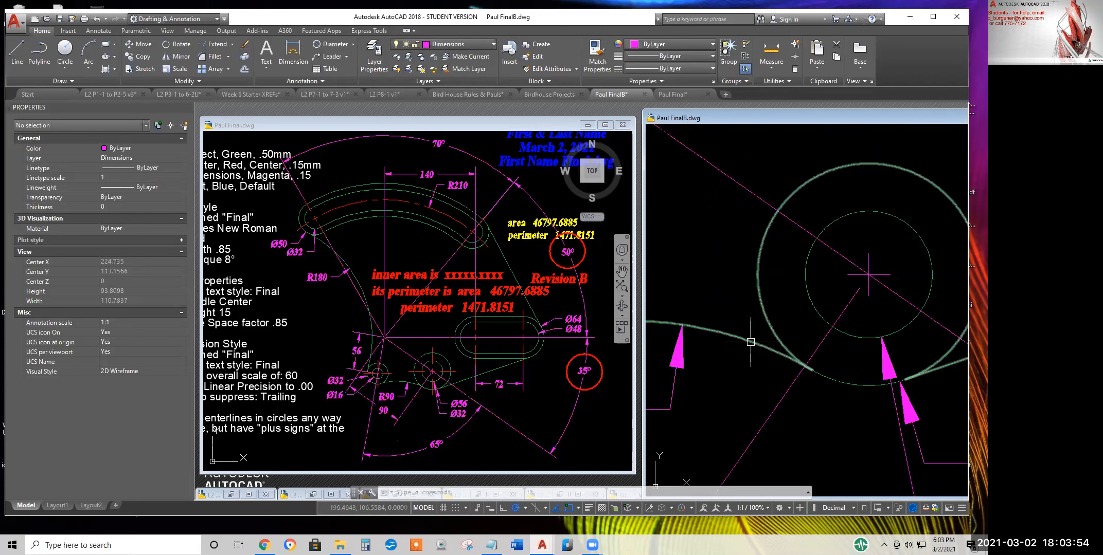
{"action": "scroll", "coordinate": [751, 341], "scroll_direction": "down", "scroll_amount": 8}
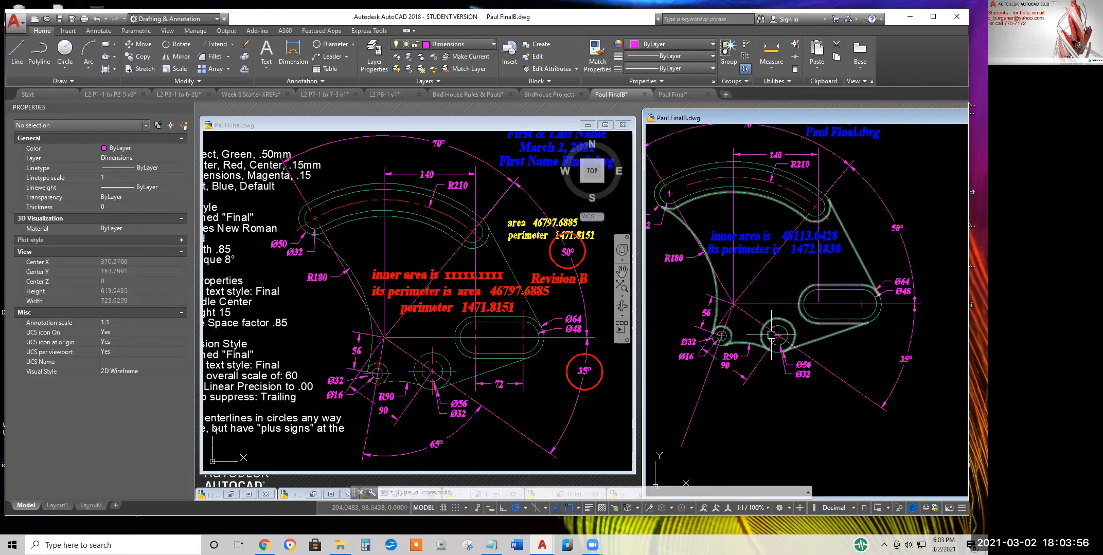
{"action": "scroll", "coordinate": [769, 275], "scroll_direction": "down", "scroll_amount": 2}
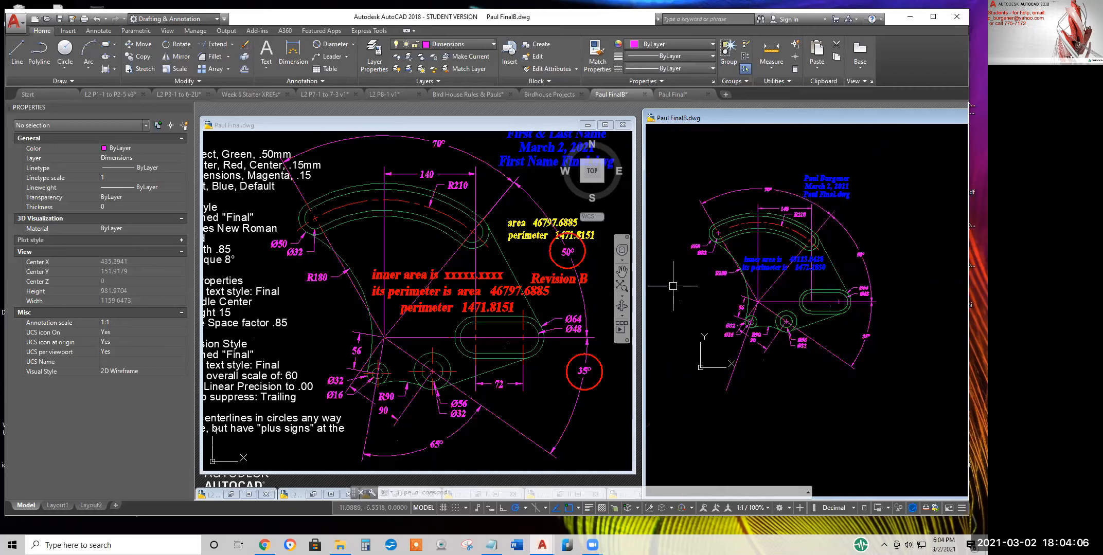
{"action": "scroll", "coordinate": [794, 279], "scroll_direction": "up", "scroll_amount": 5}
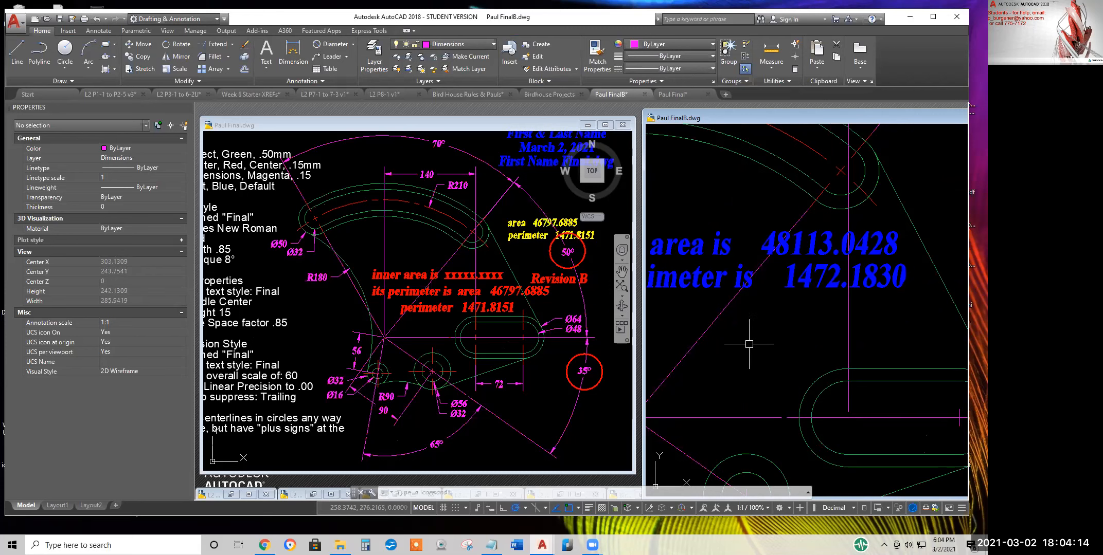
{"action": "scroll", "coordinate": [750, 343], "scroll_direction": "down", "scroll_amount": 4}
{"action": "middle_click_drag", "start_coordinate": [750, 343], "coordinate": [817, 300]}
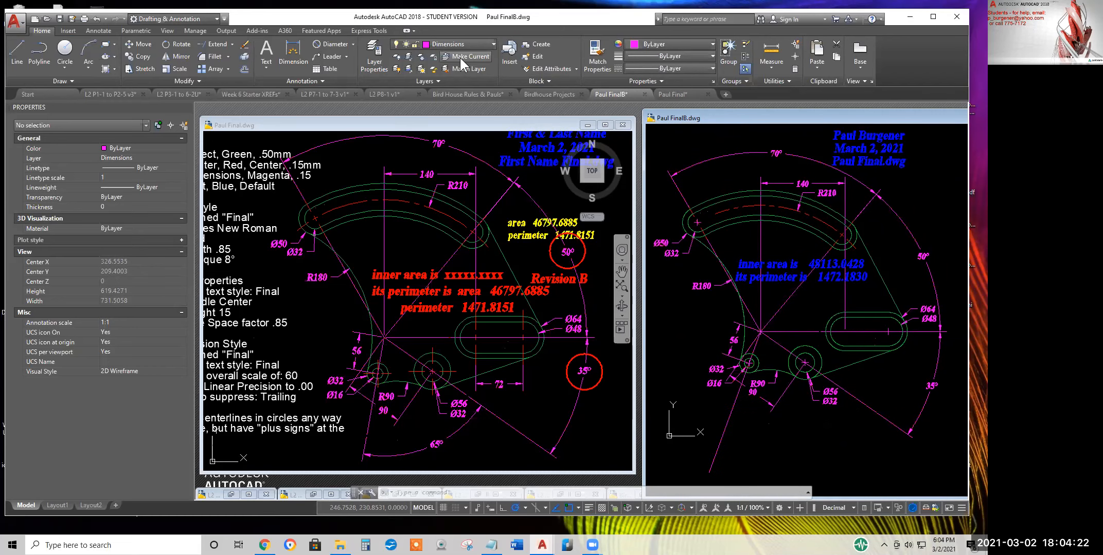
Add a 75° angular dimension between the two pink lines near the part's bottom edge, then review it
{"action": "left_click", "coordinate": [352, 45]}
{"action": "left_click", "coordinate": [337, 103]}
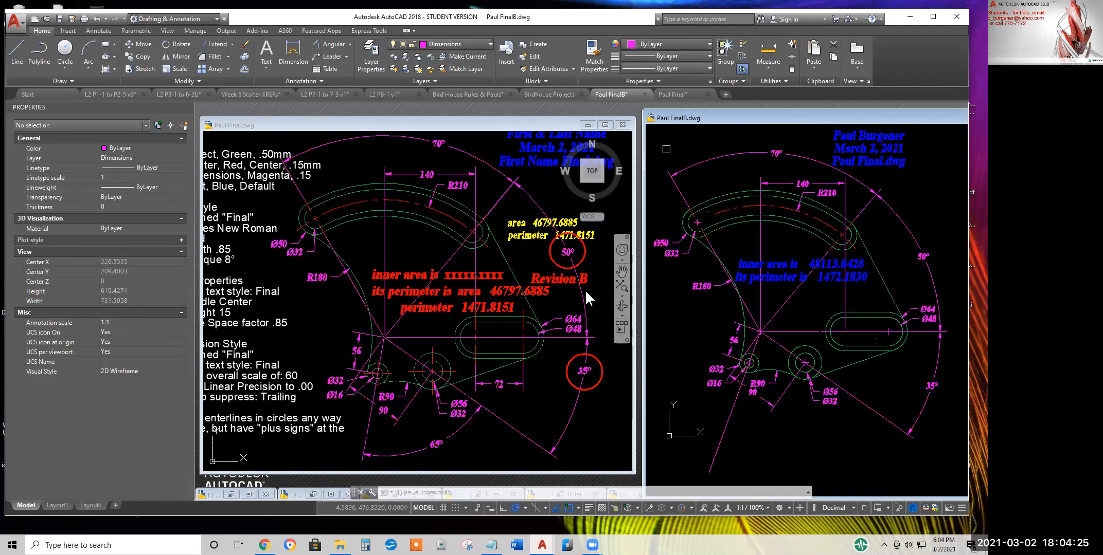
{"action": "left_click", "coordinate": [869, 410]}
{"action": "left_click", "coordinate": [725, 431]}
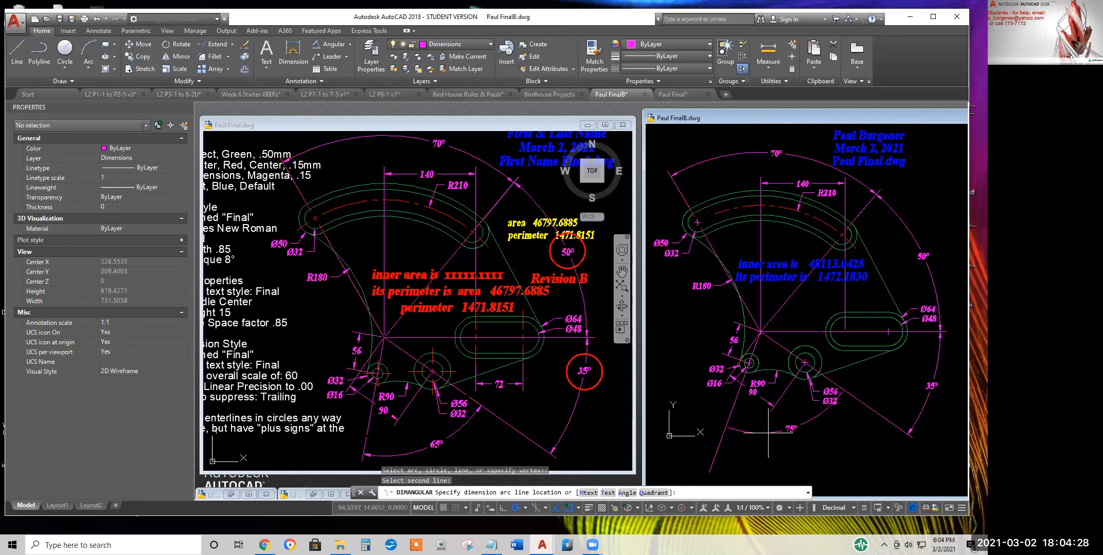
{"action": "left_click", "coordinate": [813, 428]}
{"action": "scroll", "coordinate": [800, 437], "scroll_direction": "up", "scroll_amount": 5}
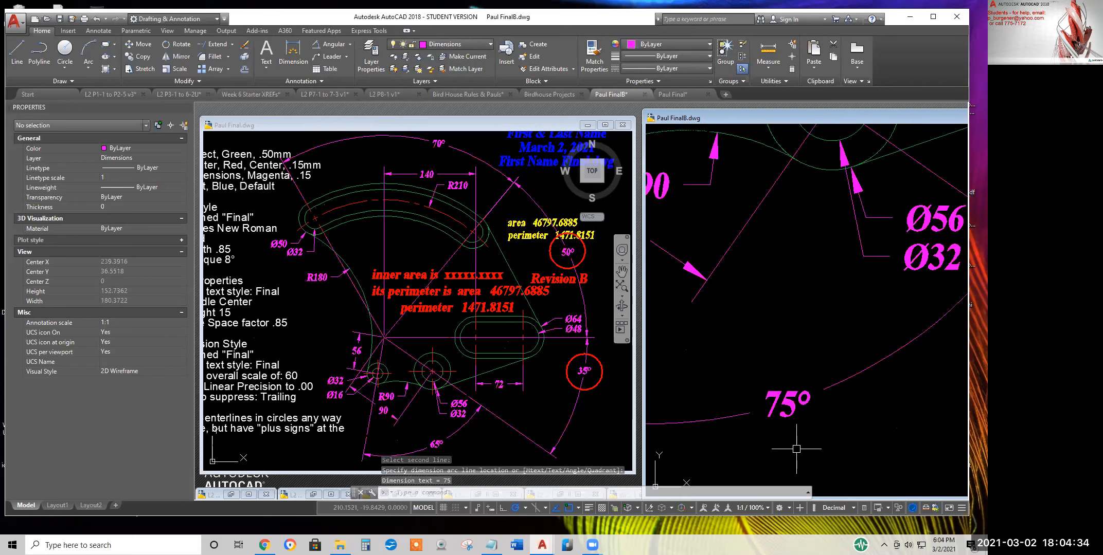
{"action": "scroll", "coordinate": [796, 449], "scroll_direction": "down", "scroll_amount": 5}
{"action": "scroll", "coordinate": [771, 411], "scroll_direction": "up", "scroll_amount": 2}
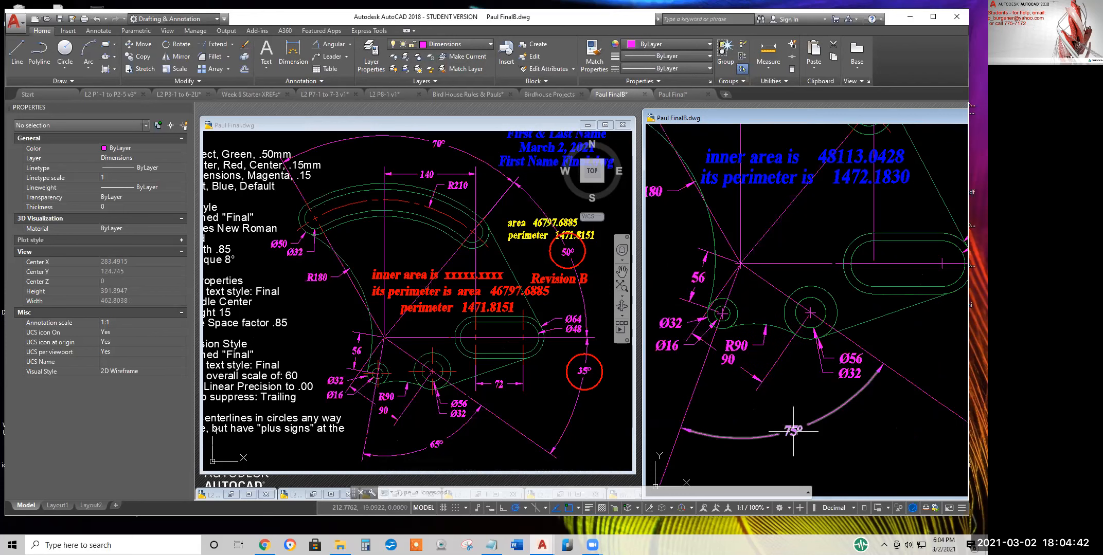
{"action": "middle_click_drag", "start_coordinate": [876, 392], "coordinate": [685, 411]}
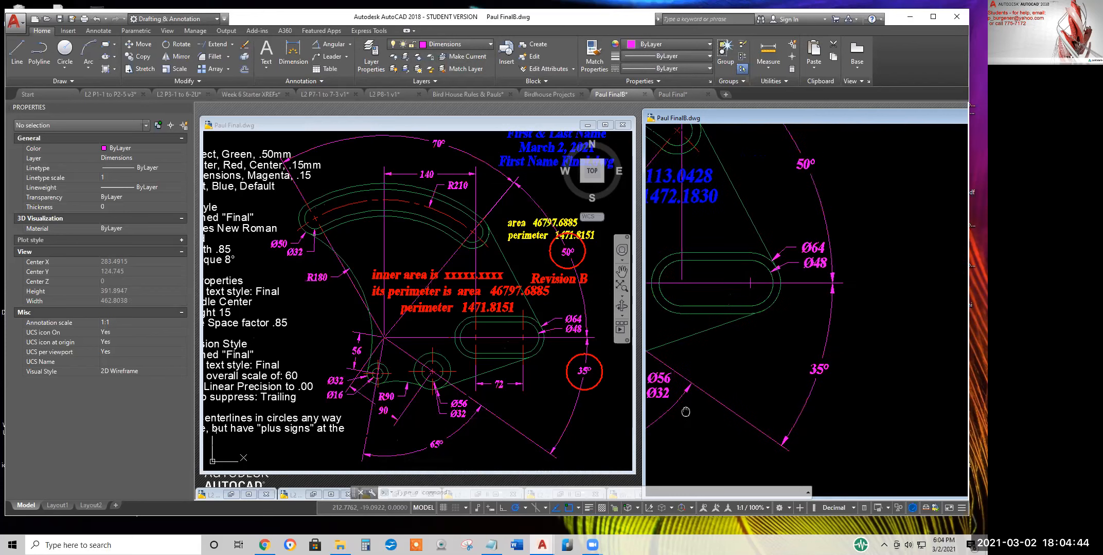
{"action": "scroll", "coordinate": [686, 411], "scroll_direction": "down", "scroll_amount": 3}
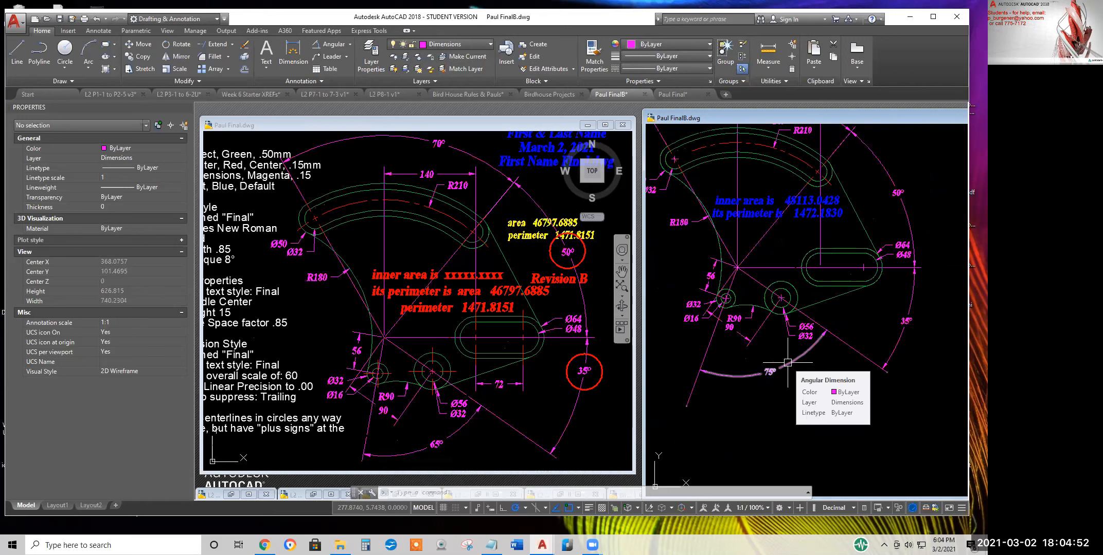
{"action": "scroll", "coordinate": [756, 316], "scroll_direction": "up", "scroll_amount": 4}
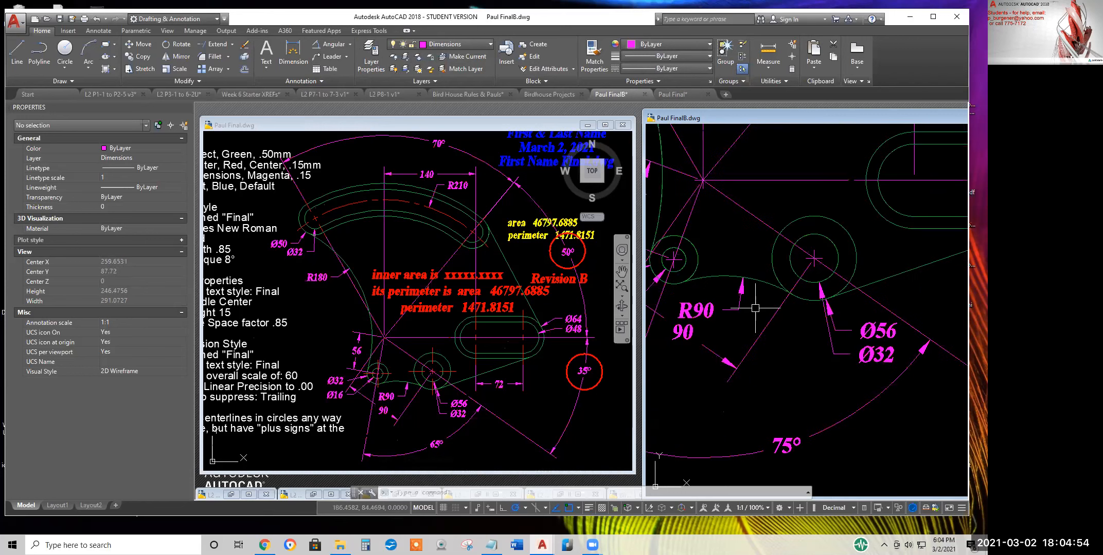
{"action": "scroll", "coordinate": [771, 273], "scroll_direction": "down", "scroll_amount": 4}
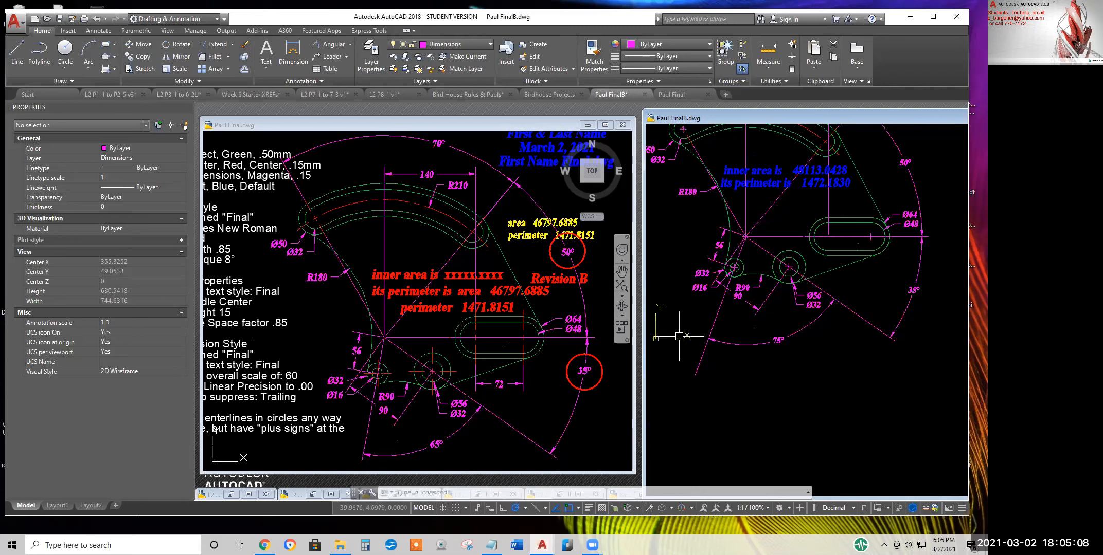
Bring the whole FinalB part back into view, leaving the current layer unchanged
{"action": "middle_click_drag", "start_coordinate": [779, 227], "coordinate": [787, 313]}
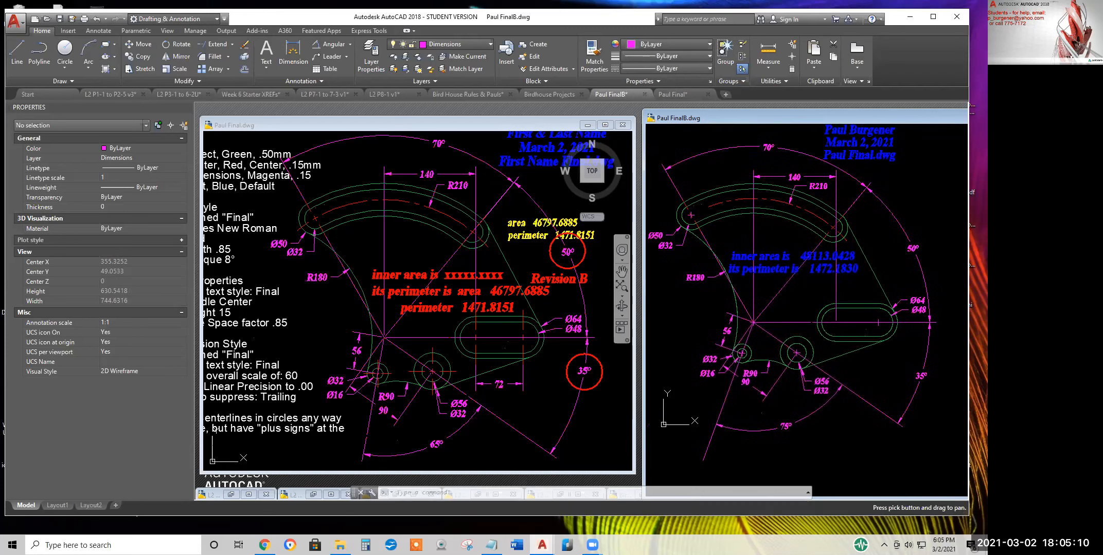
{"action": "left_click", "coordinate": [454, 44]}
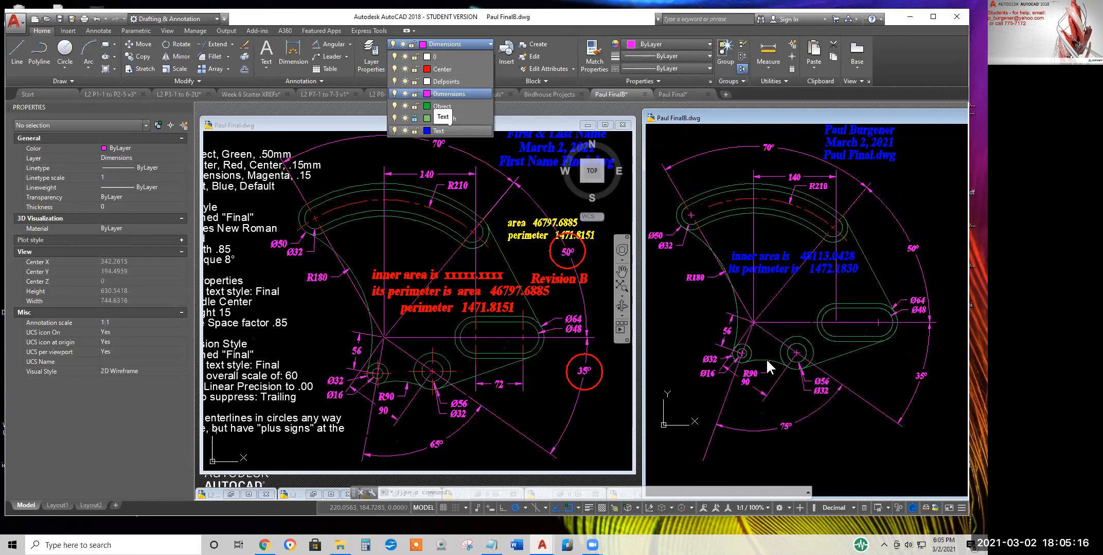
{"action": "left_click", "coordinate": [784, 403]}
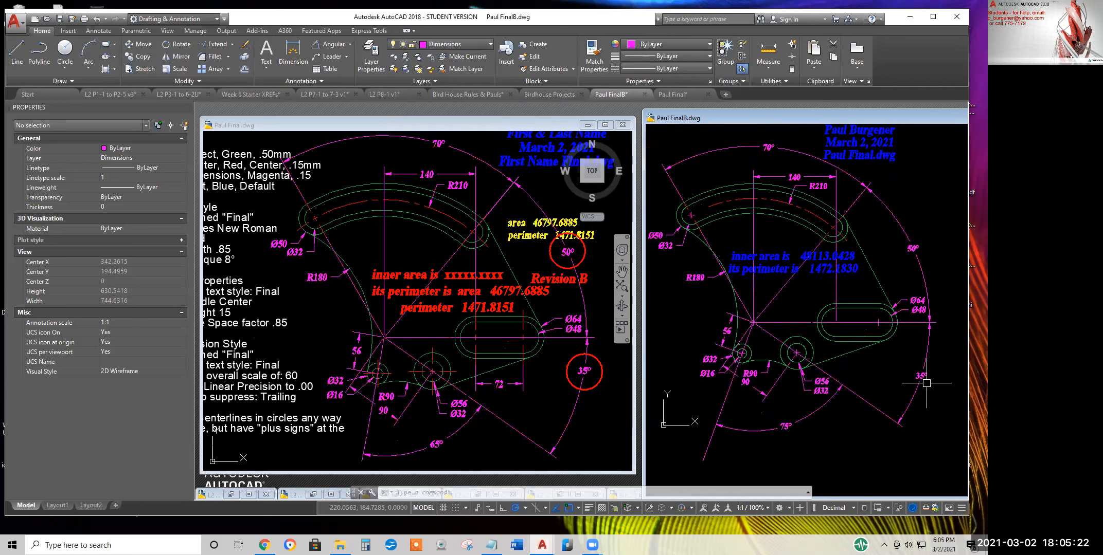
{"action": "scroll", "coordinate": [926, 383], "scroll_direction": "up", "scroll_amount": 3}
{"action": "scroll", "coordinate": [925, 383], "scroll_direction": "down", "scroll_amount": 3}
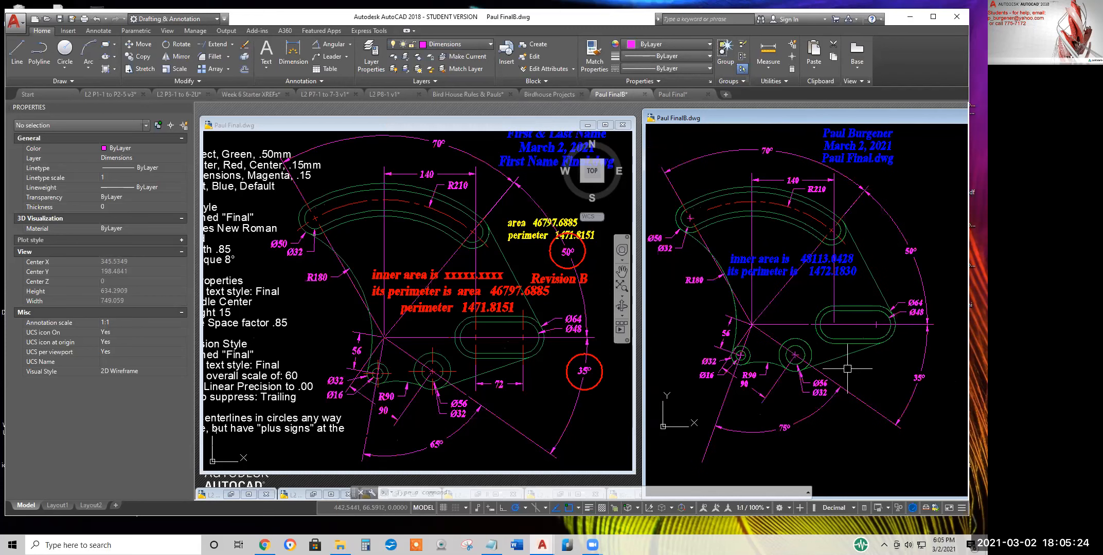
Dimension the 110° angle between the horizontal and slanted lines below the 35° angle
{"action": "left_click", "coordinate": [329, 45]}
{"action": "left_click", "coordinate": [909, 325]}
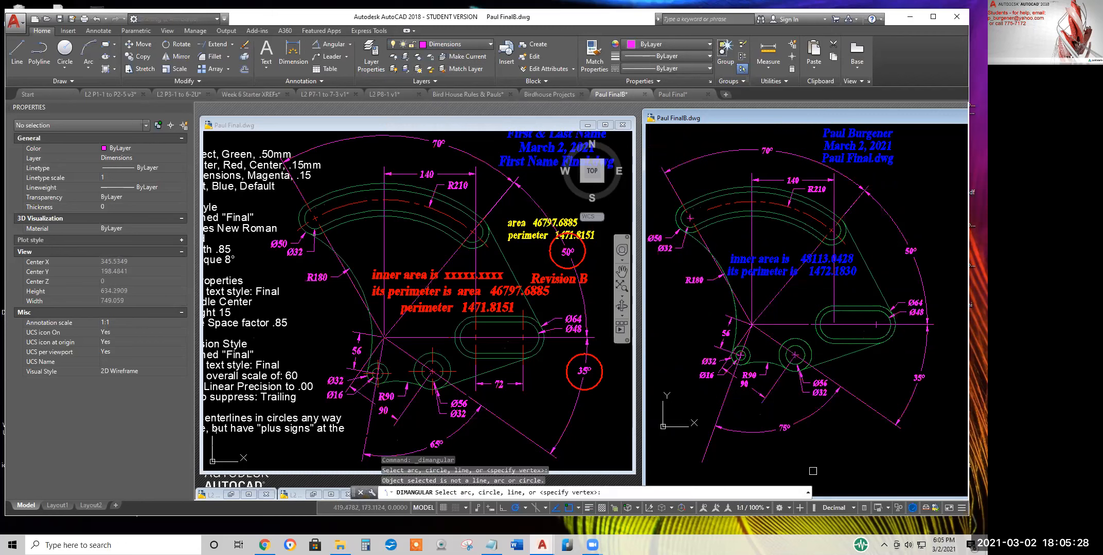
{"action": "left_click", "coordinate": [803, 326]}
{"action": "left_click", "coordinate": [707, 448]}
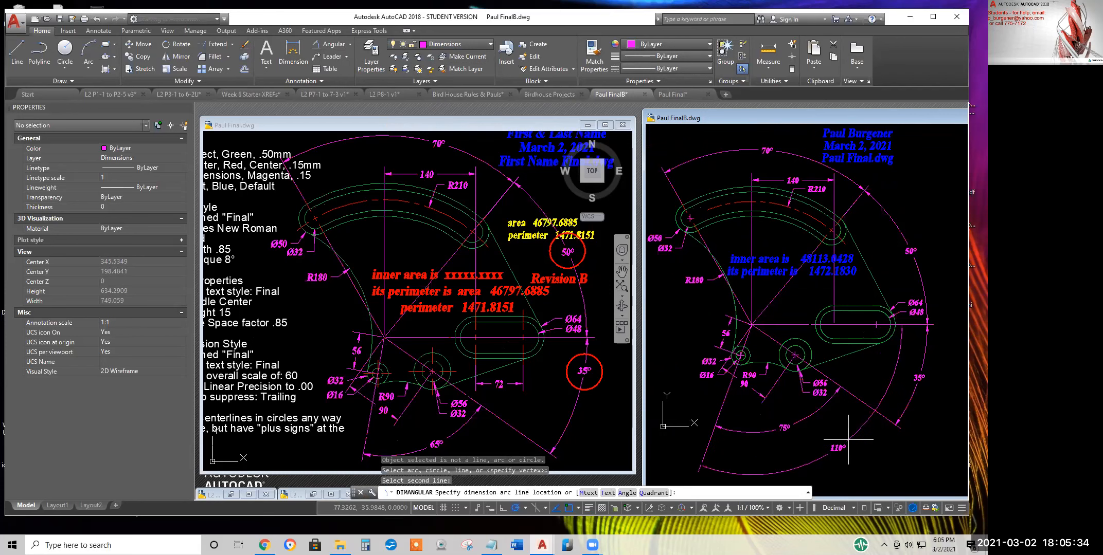
{"action": "left_click", "coordinate": [841, 450]}
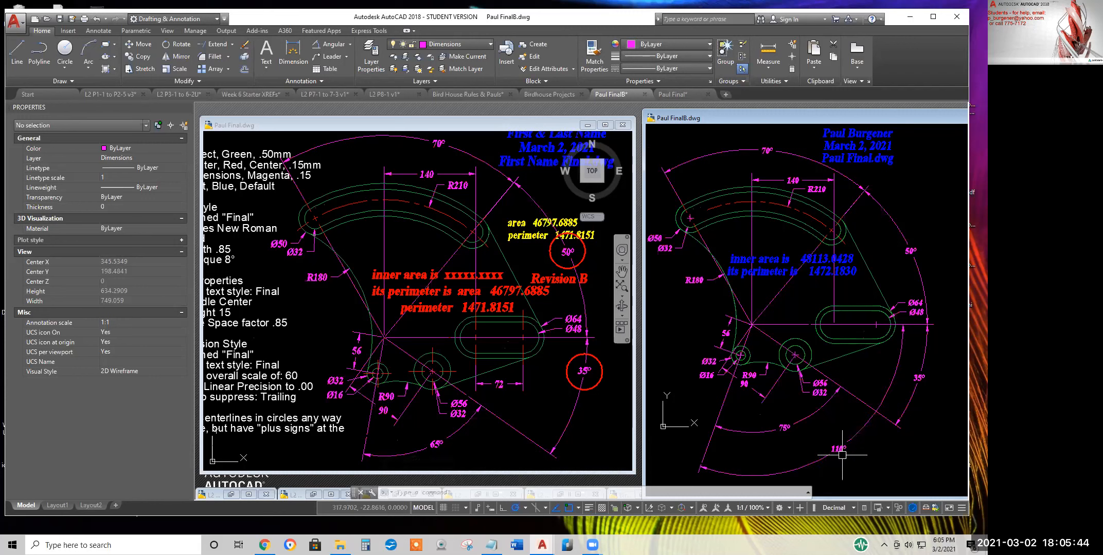
{"action": "left_click", "coordinate": [499, 328]}
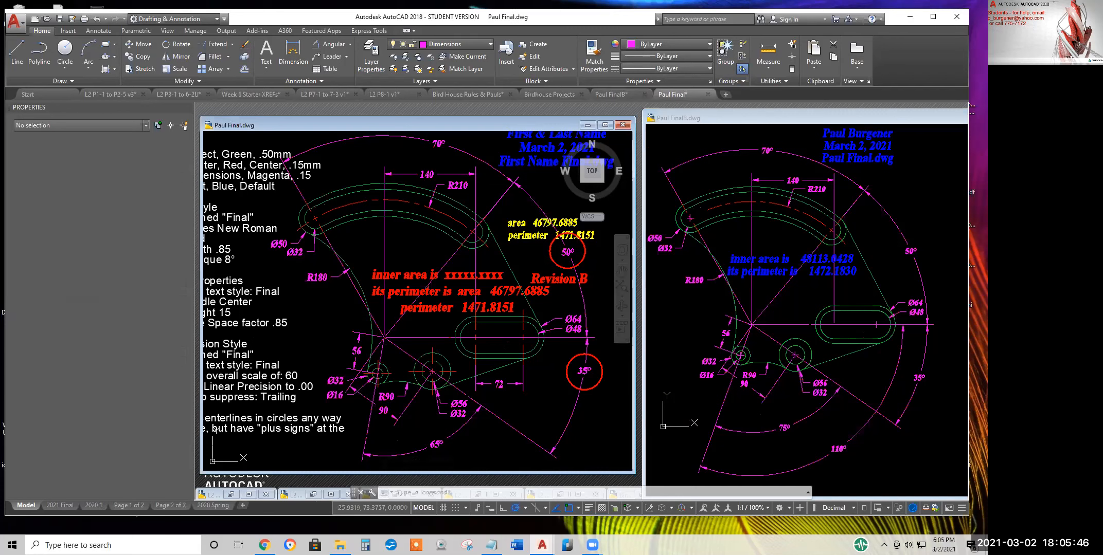
Delete the horizontal line inside the slot in the Final drawing
{"action": "left_click", "coordinate": [504, 324]}
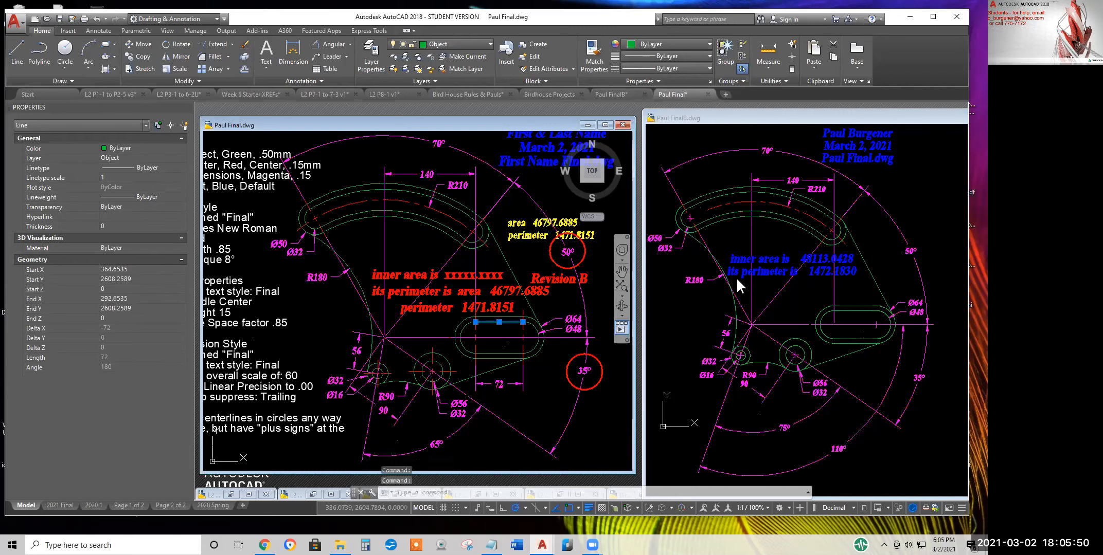
{"action": "key", "text": "Delete"}
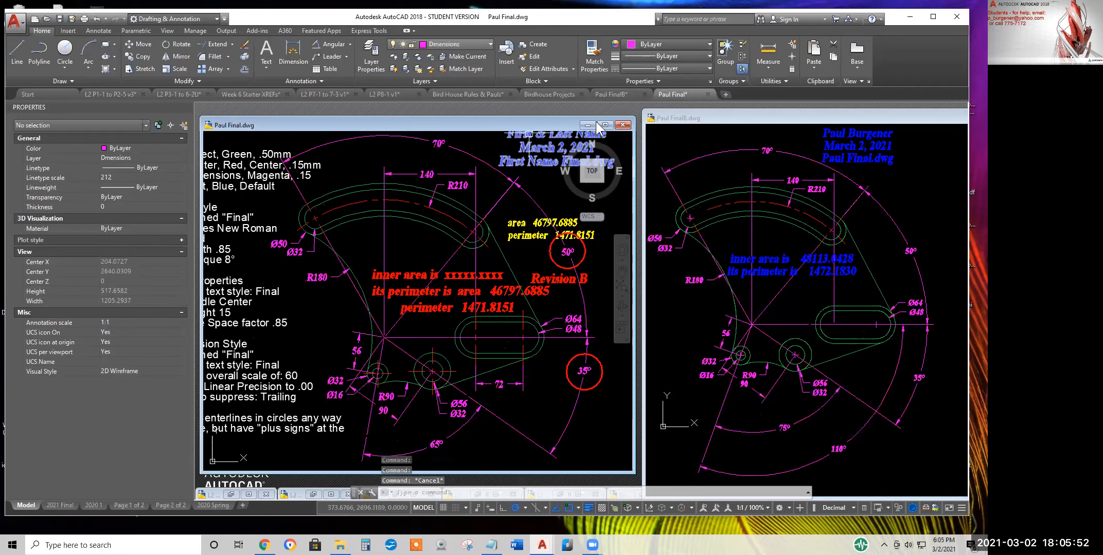
{"action": "left_click", "coordinate": [730, 232]}
Zoom FinalB in on the Ø32 and Ø56 circles and R90 arc, with nothing selected
{"action": "left_click", "coordinate": [735, 225]}
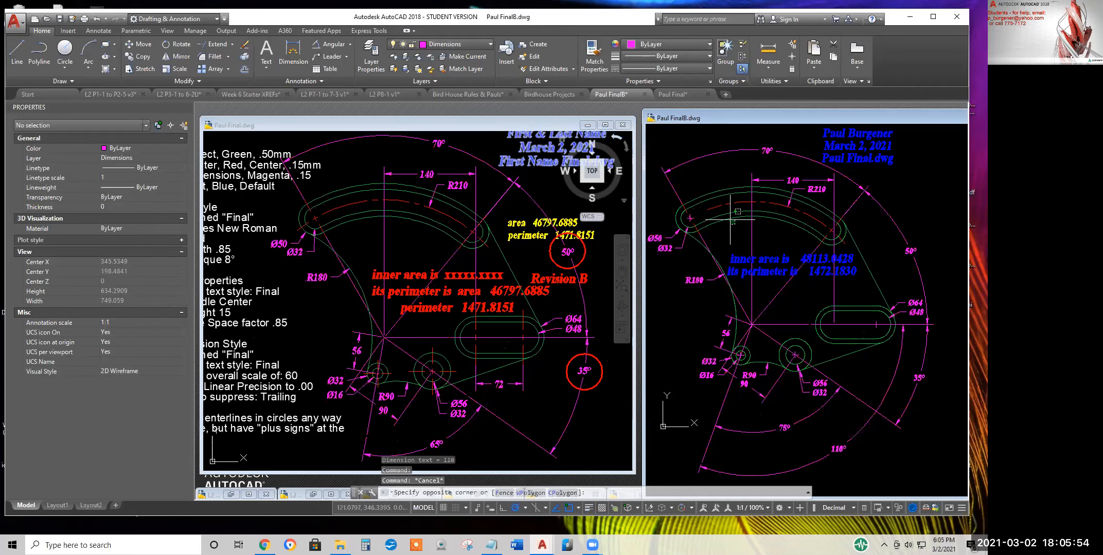
{"action": "left_click", "coordinate": [727, 216]}
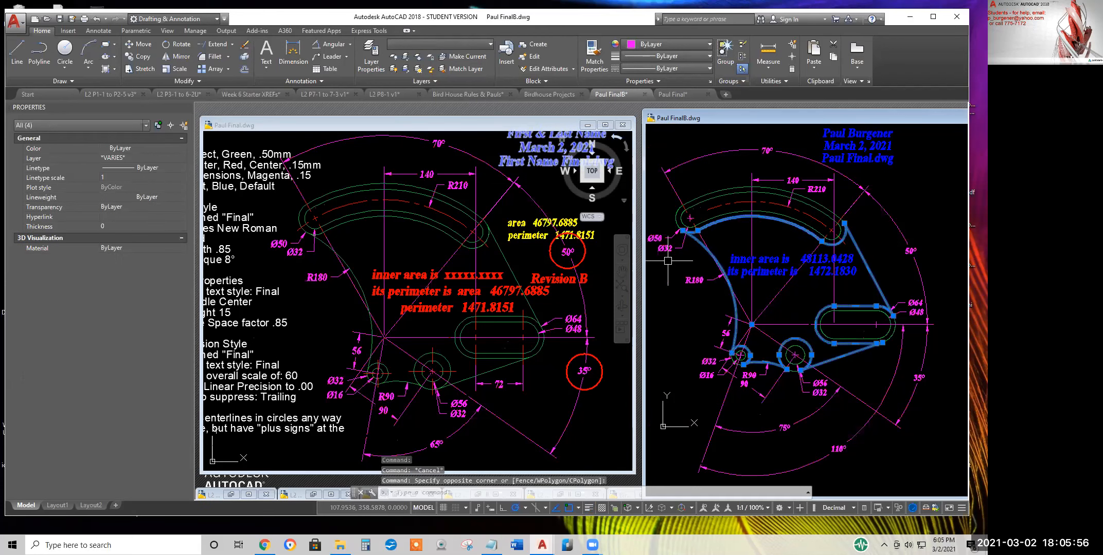
{"action": "key", "text": "Escape"}
{"action": "scroll", "coordinate": [740, 212], "scroll_direction": "up", "scroll_amount": 5}
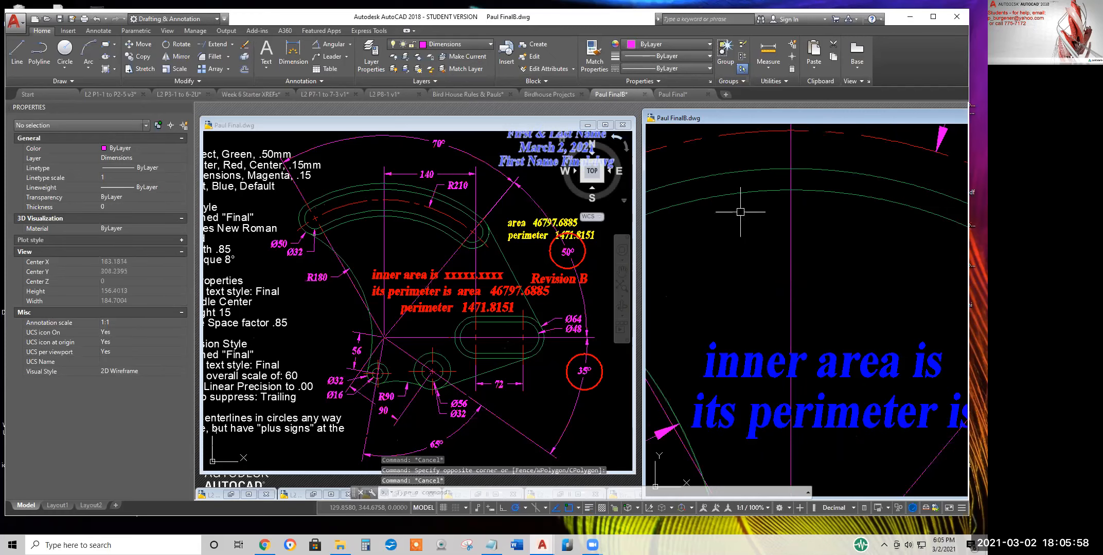
{"action": "scroll", "coordinate": [740, 208], "scroll_direction": "down", "scroll_amount": 6}
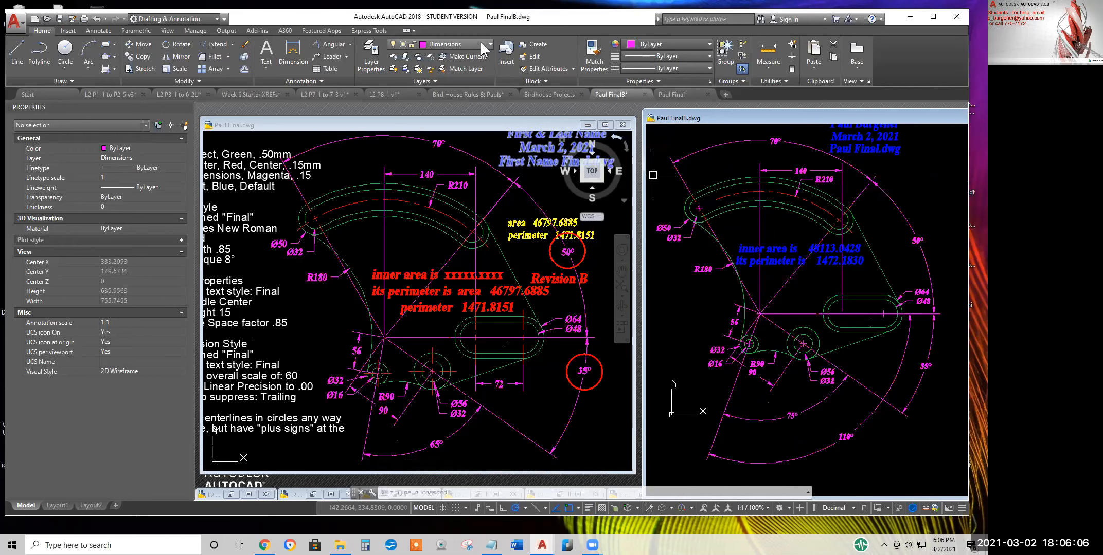
{"action": "key", "text": "Escape"}
{"action": "key", "text": "Escape"}
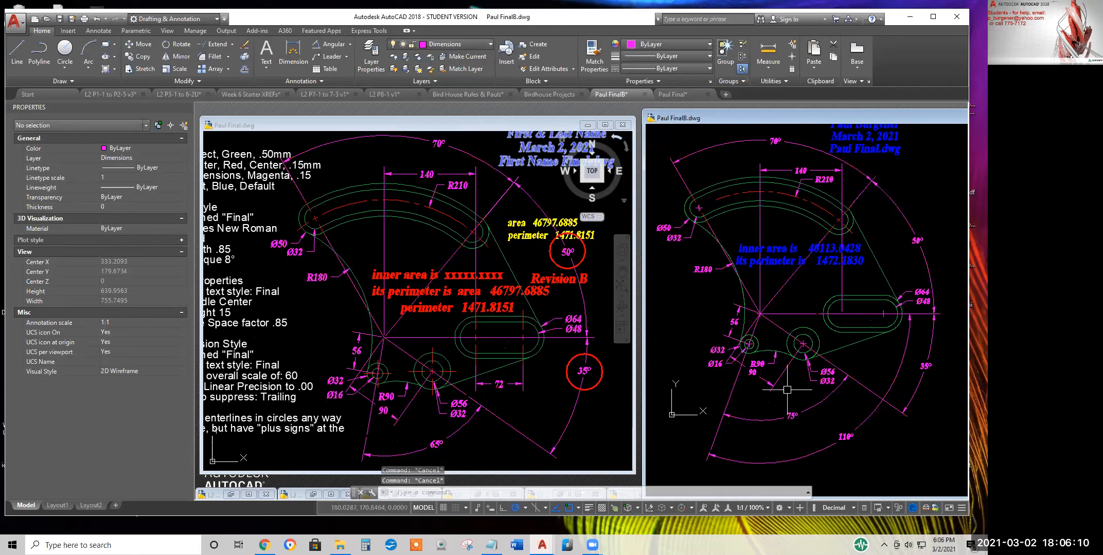
{"action": "scroll", "coordinate": [804, 345], "scroll_direction": "up", "scroll_amount": 5}
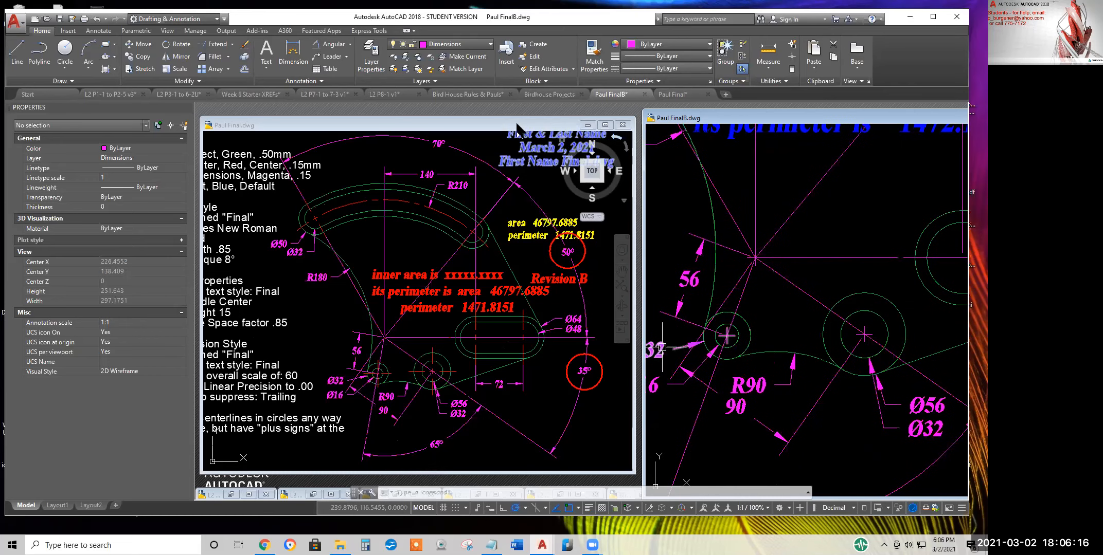
Add a 92.88 linear dimension between the two circle centres in Paul FinalB
{"action": "left_click", "coordinate": [350, 44]}
{"action": "left_click", "coordinate": [337, 87]}
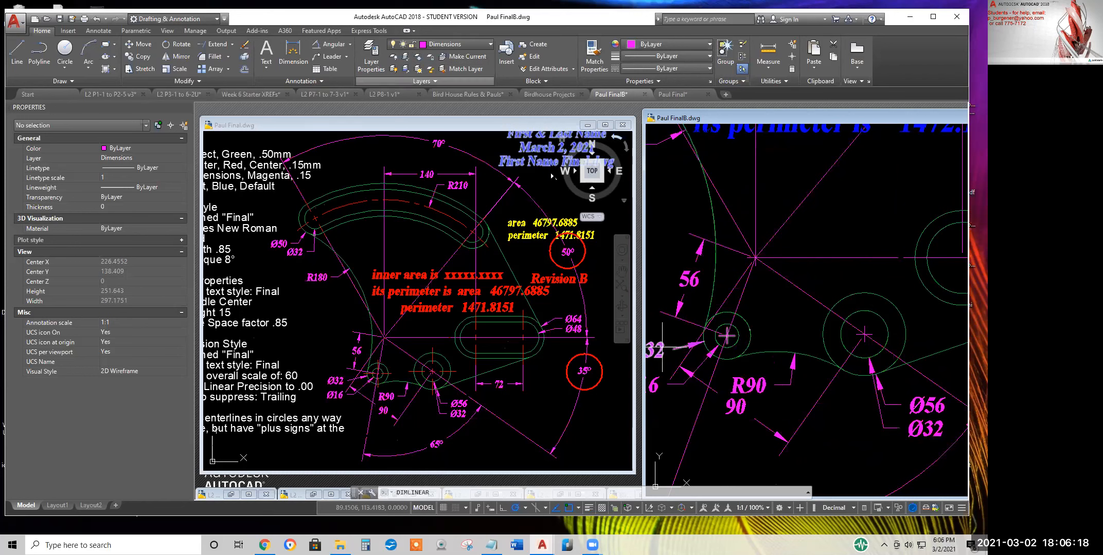
{"action": "left_click", "coordinate": [865, 335]}
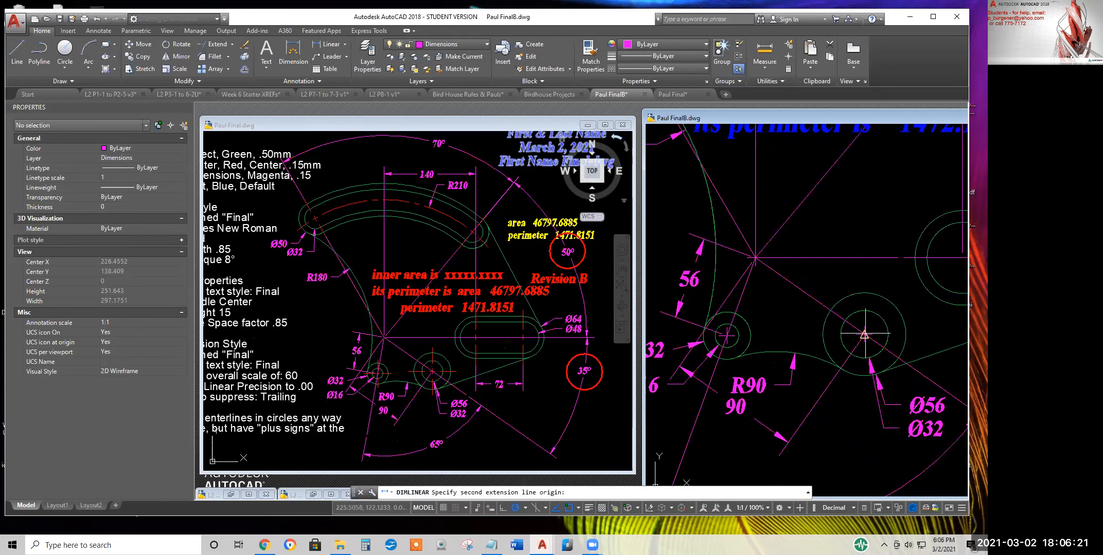
{"action": "left_click", "coordinate": [726, 335]}
{"action": "left_click", "coordinate": [776, 296]}
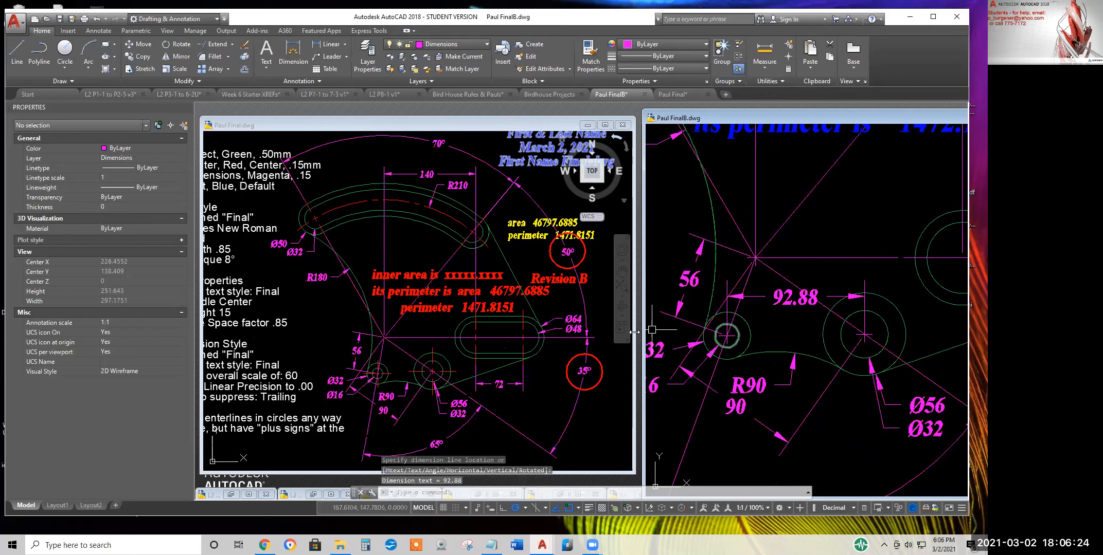
Add an 83.45 linear dimension between the circle centres in Paul Final
{"action": "key", "text": "Return"}
{"action": "left_click", "coordinate": [431, 381]}
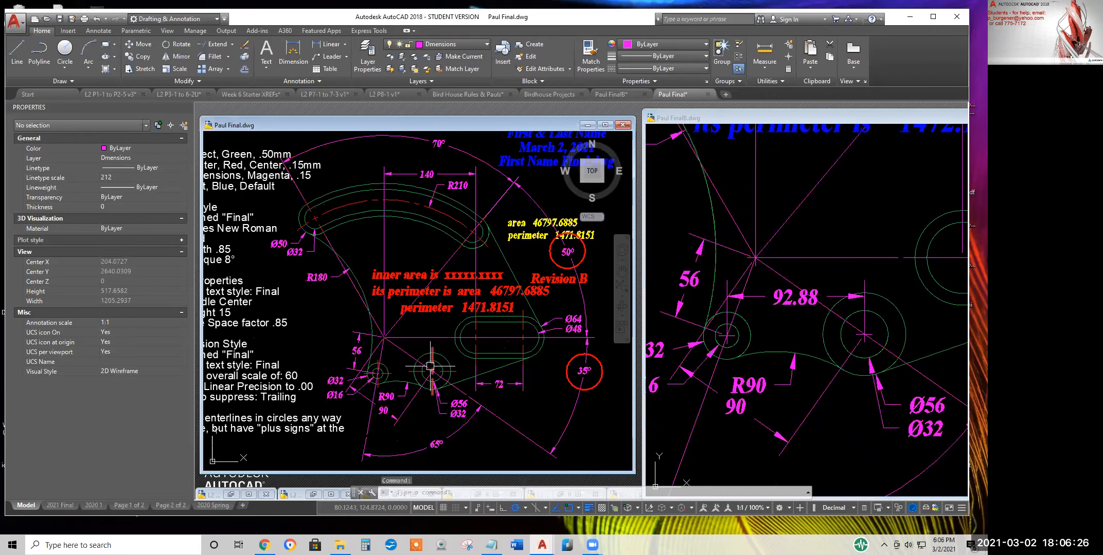
{"action": "left_click", "coordinate": [333, 46]}
{"action": "left_click", "coordinate": [374, 373]}
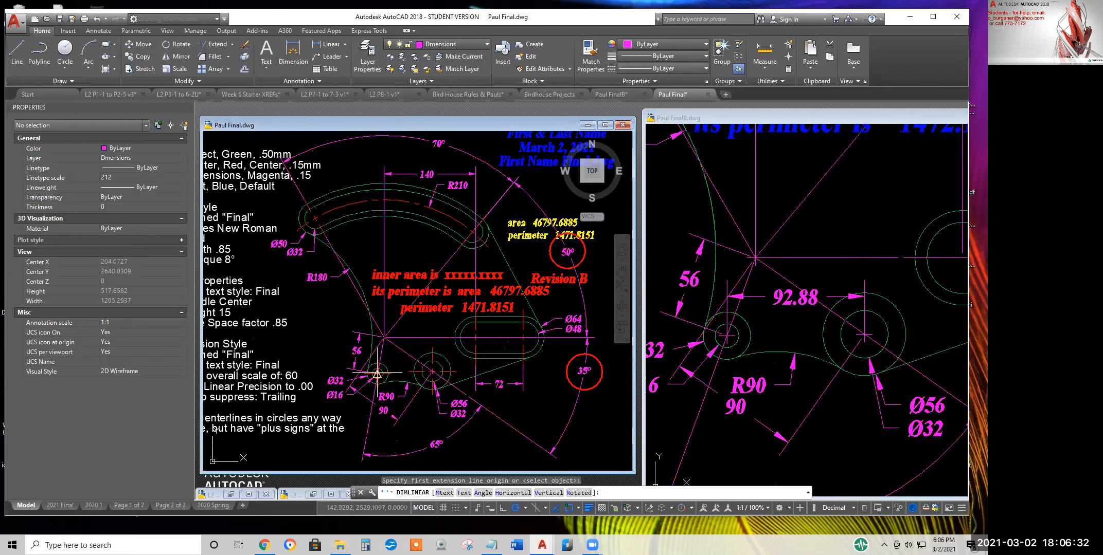
{"action": "left_click", "coordinate": [390, 356]}
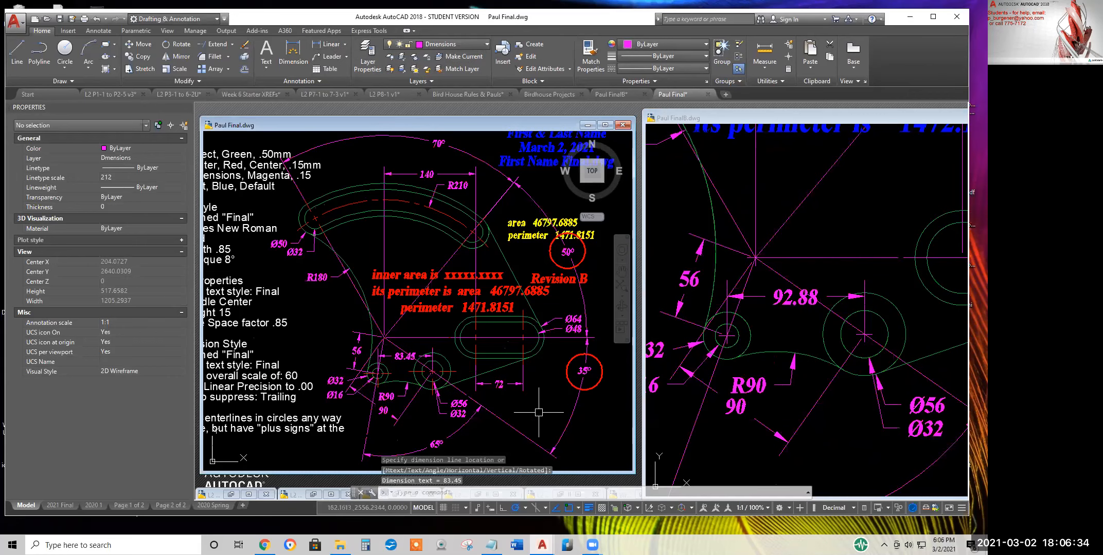
{"action": "scroll", "coordinate": [400, 347], "scroll_direction": "up", "scroll_amount": 4}
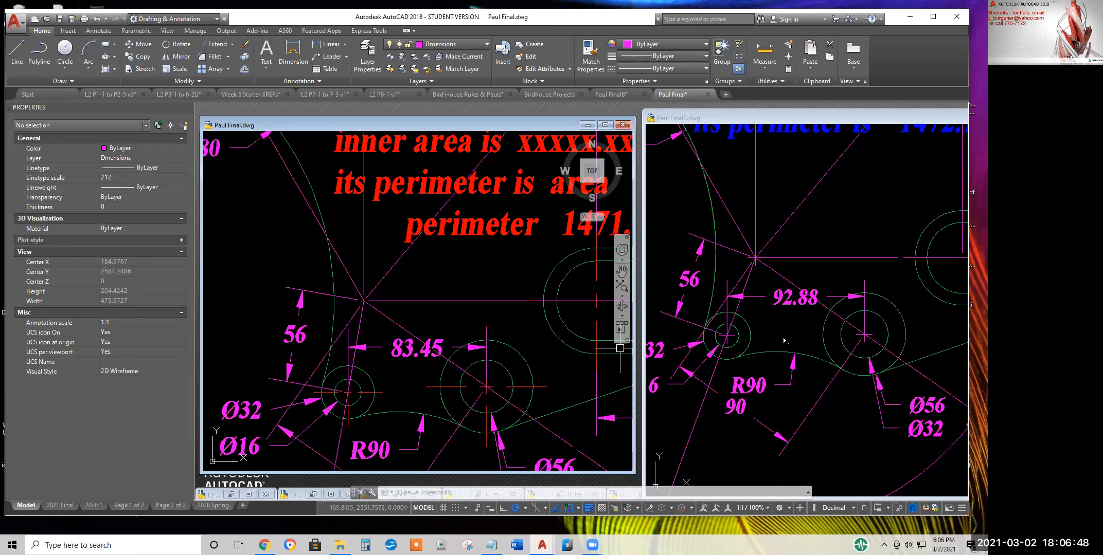
Inspect the angled line in Paul FinalB, then pan Paul Final to show its 65° angle
{"action": "left_click", "coordinate": [752, 271]}
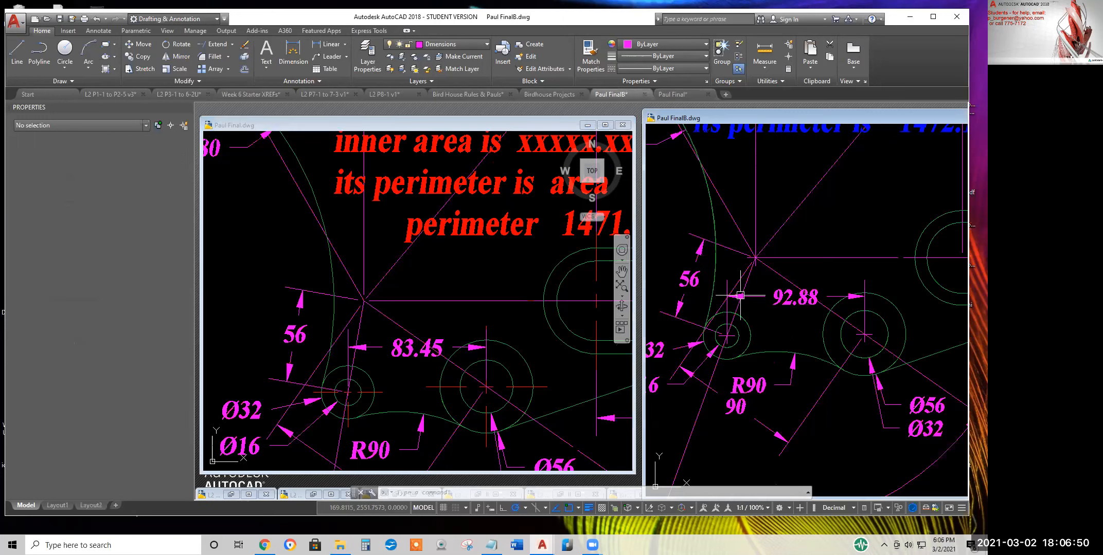
{"action": "left_click", "coordinate": [701, 403]}
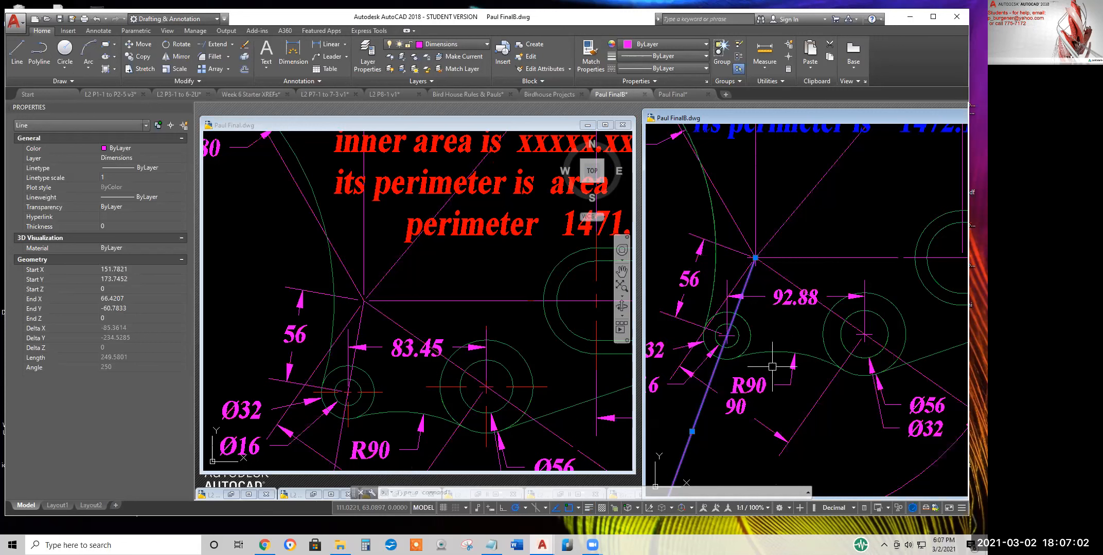
{"action": "scroll", "coordinate": [772, 368], "scroll_direction": "down", "scroll_amount": 2}
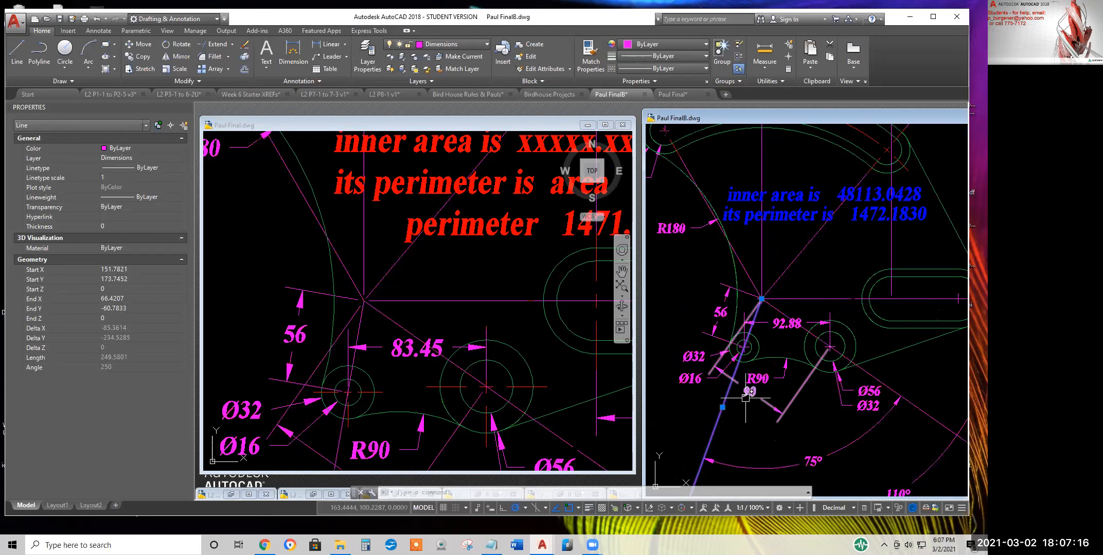
{"action": "scroll", "coordinate": [746, 398], "scroll_direction": "down", "scroll_amount": 3}
{"action": "scroll", "coordinate": [794, 367], "scroll_direction": "up", "scroll_amount": 3}
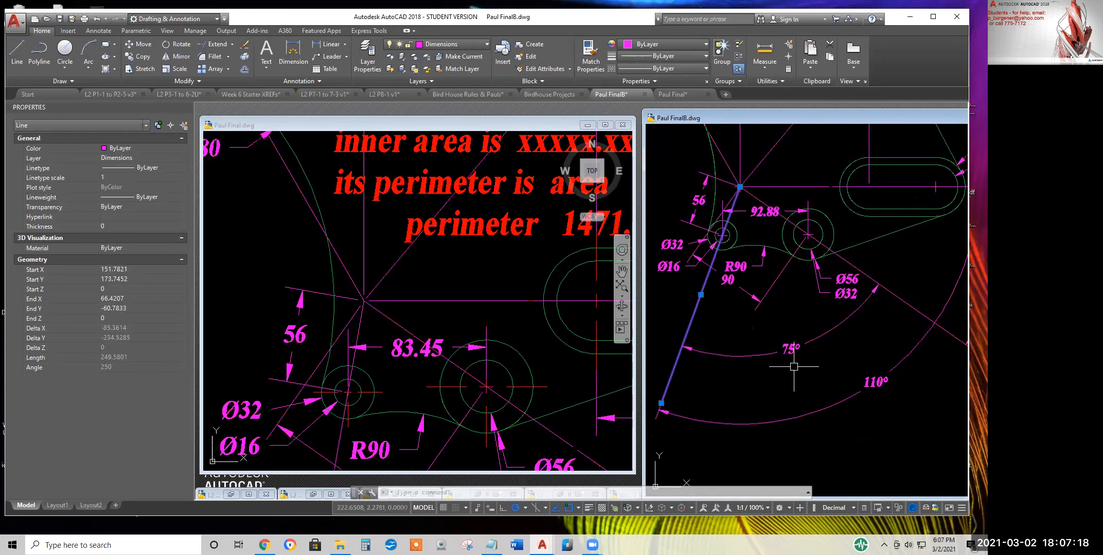
{"action": "scroll", "coordinate": [794, 366], "scroll_direction": "up", "scroll_amount": 4}
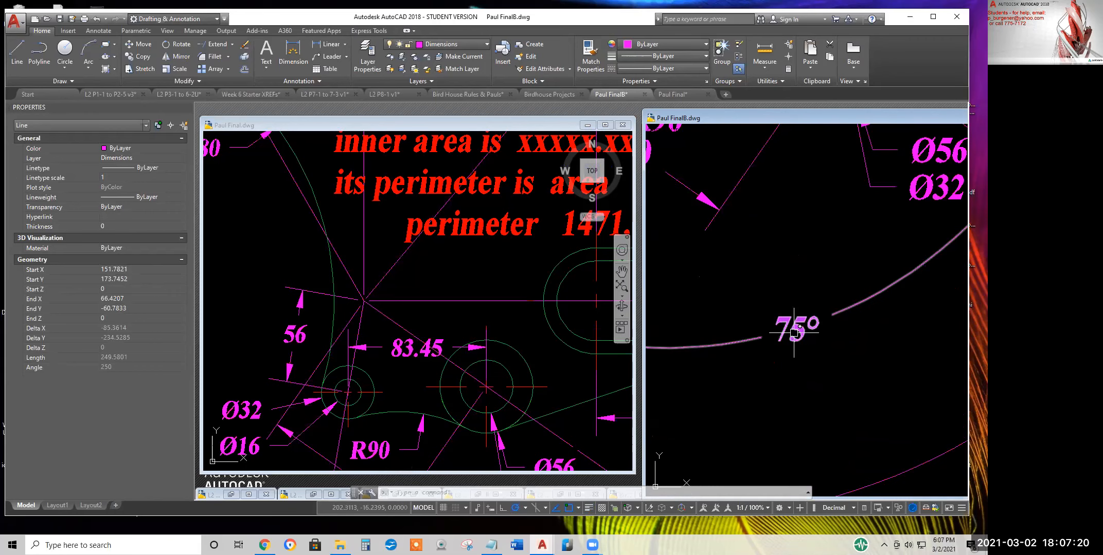
{"action": "scroll", "coordinate": [794, 333], "scroll_direction": "down", "scroll_amount": 3}
{"action": "left_click", "coordinate": [455, 442]}
{"action": "middle_click_drag", "start_coordinate": [455, 443], "coordinate": [431, 272]}
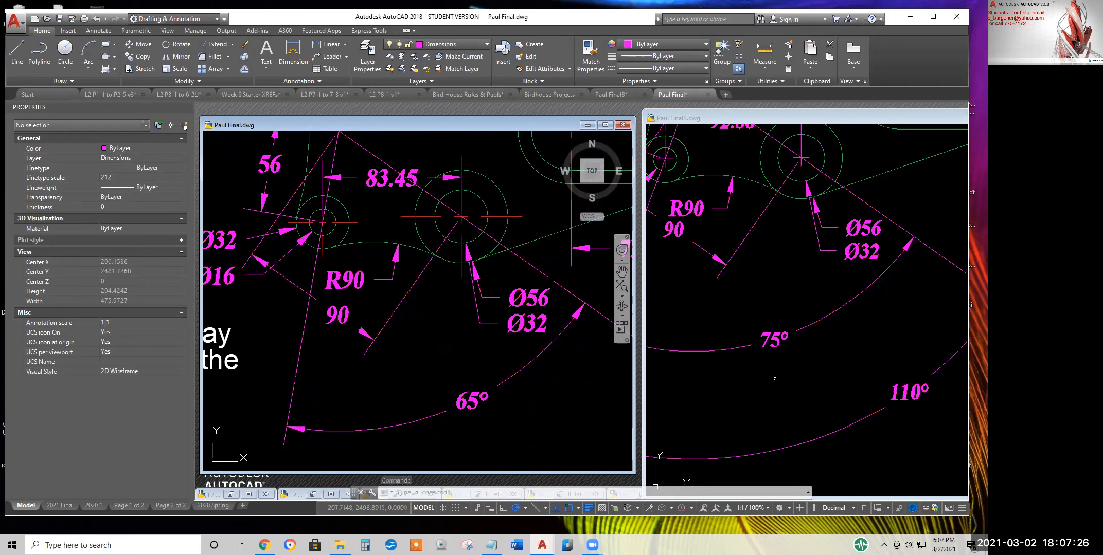
Pan Paul FinalB and check the 92.88 dimension's properties without changing it
{"action": "left_click", "coordinate": [740, 320]}
{"action": "middle_click_drag", "start_coordinate": [740, 320], "coordinate": [850, 411]}
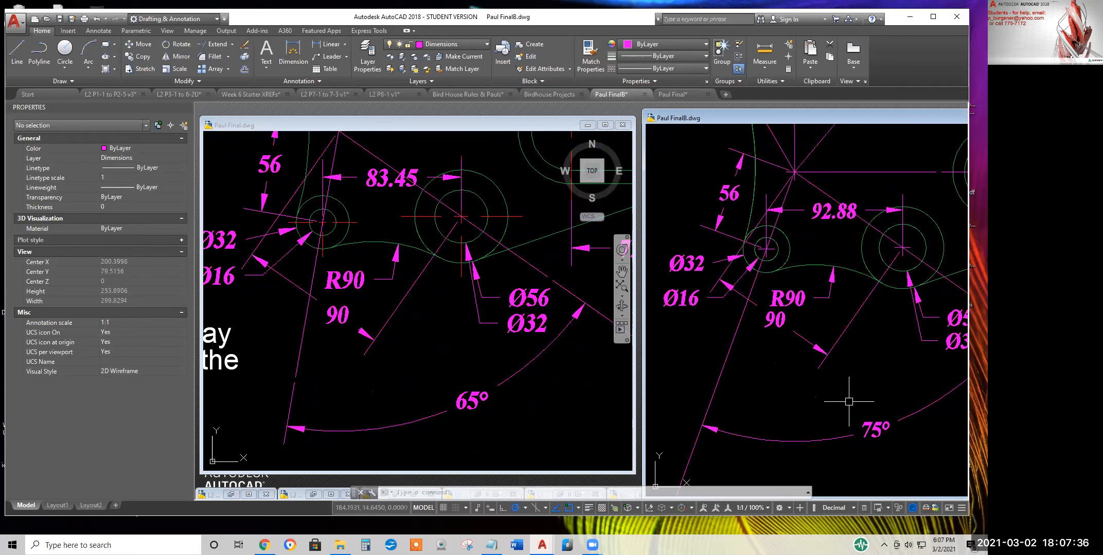
{"action": "left_click", "coordinate": [824, 216]}
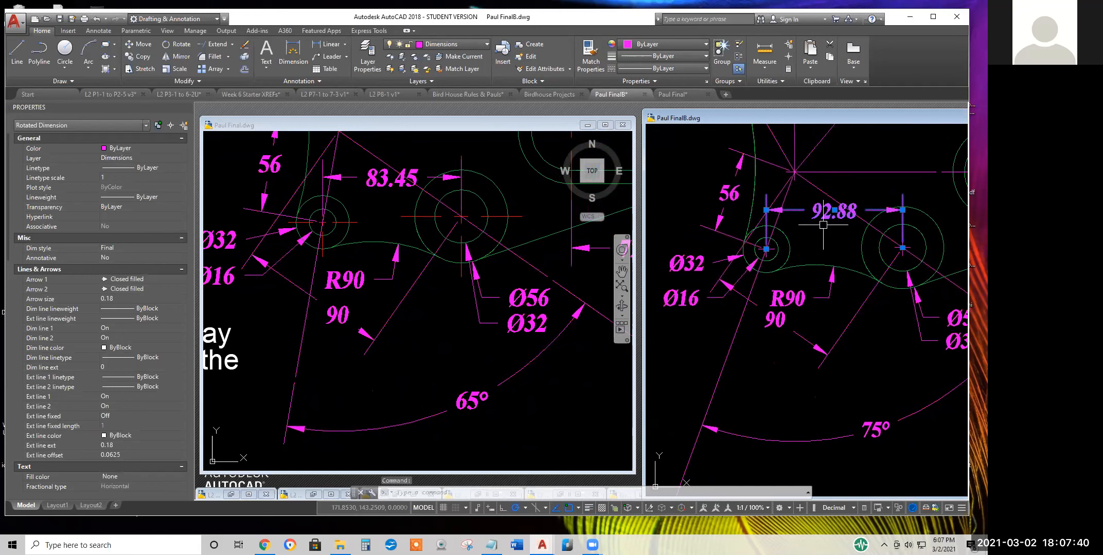
{"action": "key", "text": "Escape"}
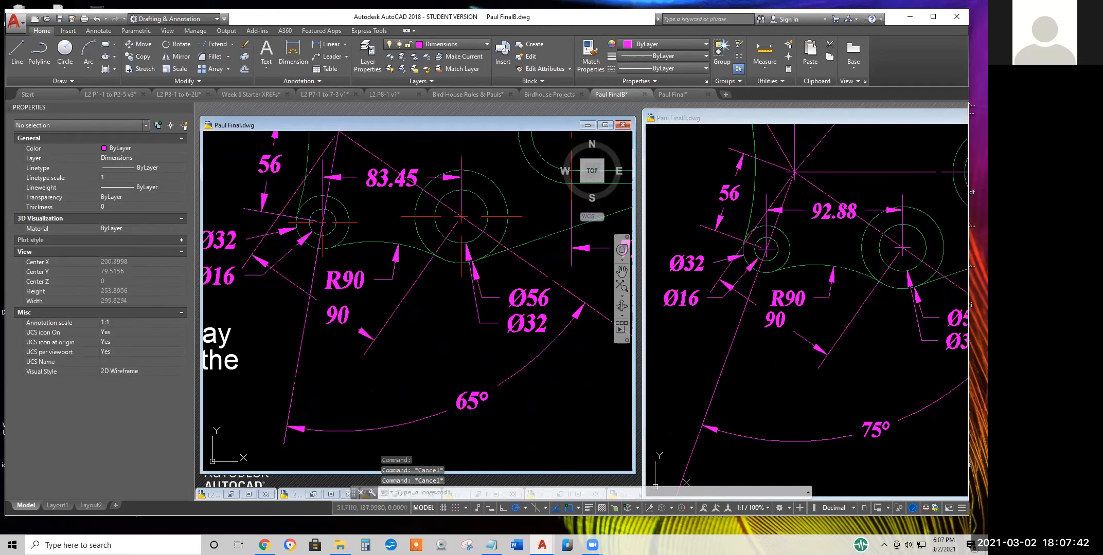
Check the 83.45 dimension's properties in Paul Final, leaving it unchanged
{"action": "left_click", "coordinate": [411, 173]}
{"action": "left_click", "coordinate": [411, 173]}
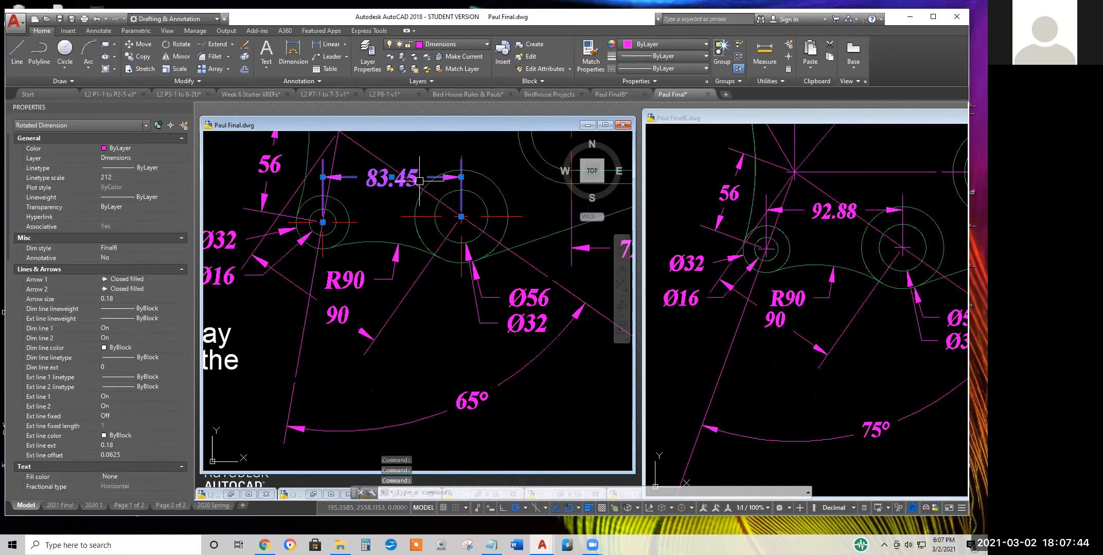
{"action": "key", "text": "Escape"}
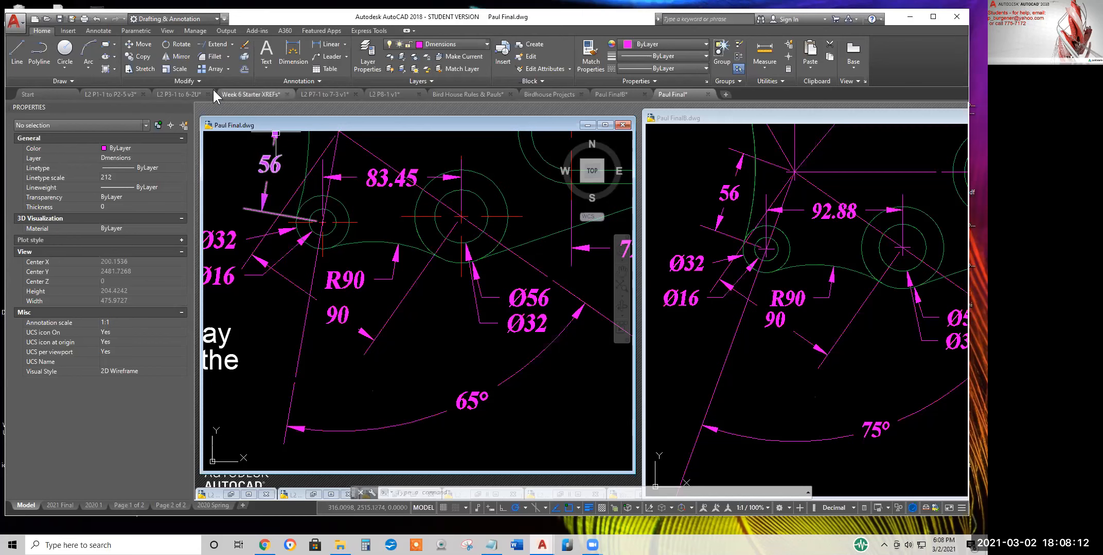
{"action": "left_click", "coordinate": [306, 81]}
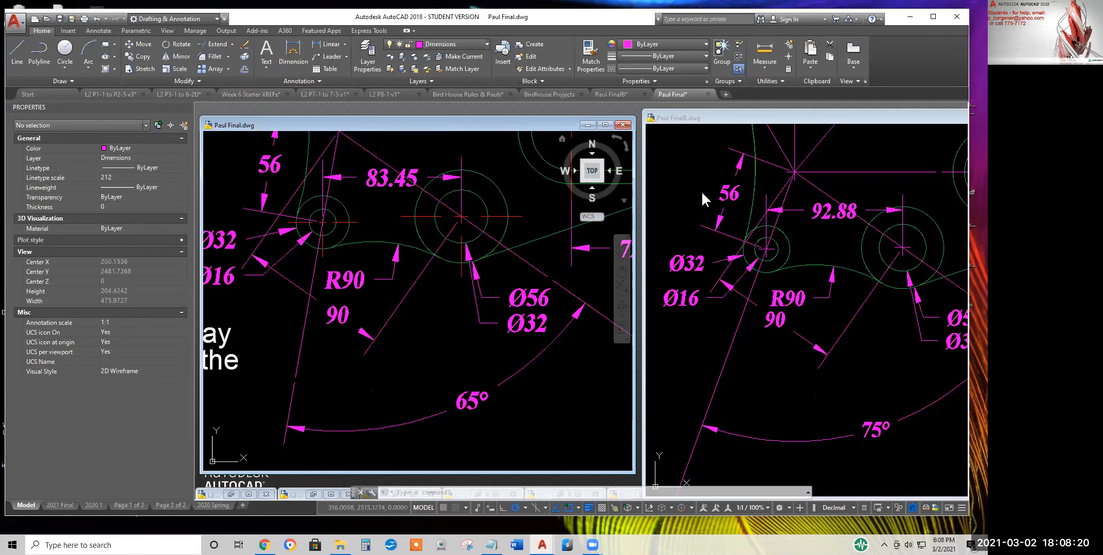
{"action": "left_click", "coordinate": [688, 181]}
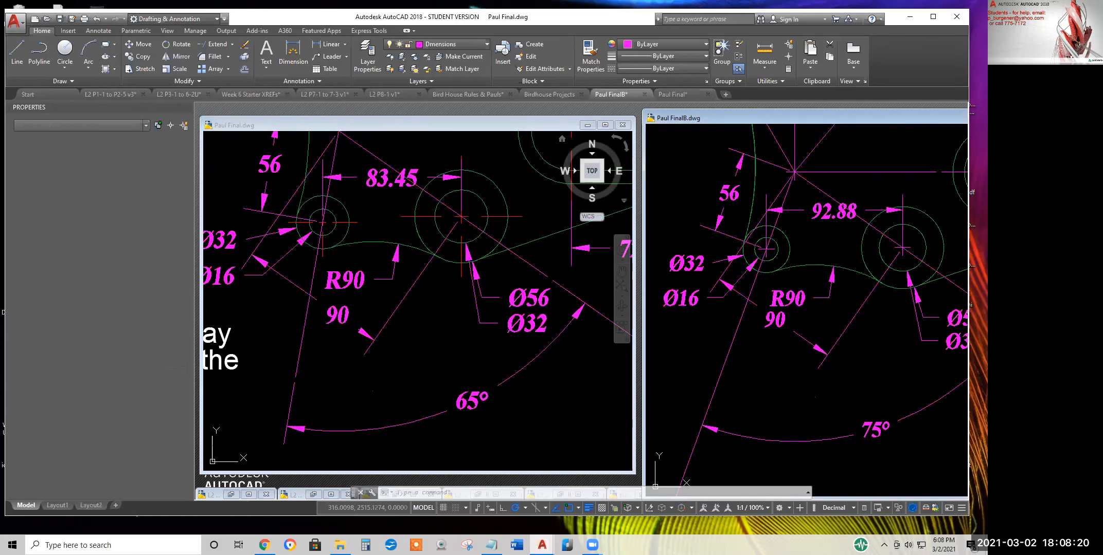
Open the Dimension Style Manager and modify Final6, showing its fit settings with overall scale 60
{"action": "left_click", "coordinate": [307, 80]}
{"action": "left_click", "coordinate": [402, 247]}
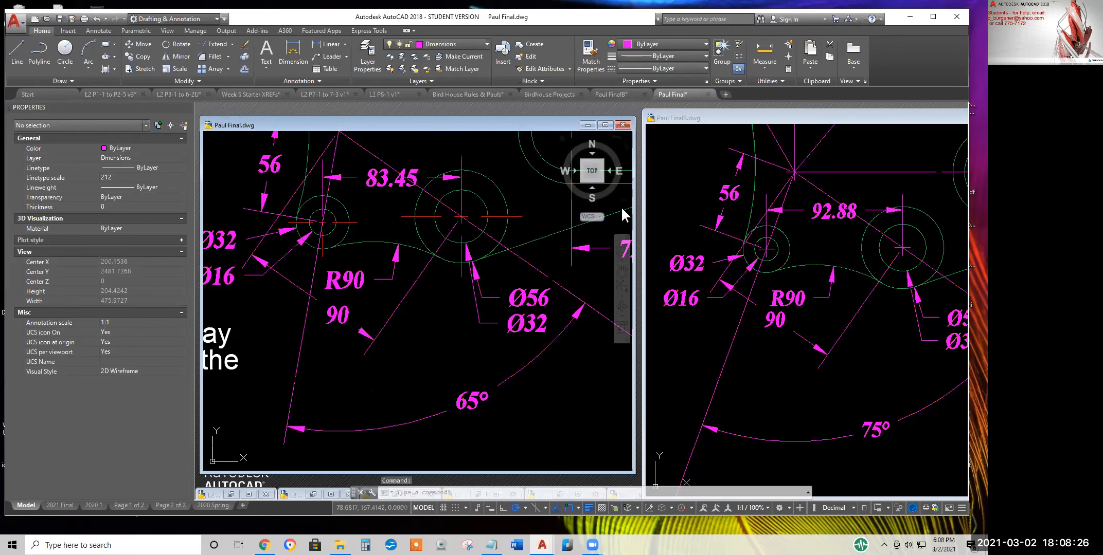
{"action": "left_click", "coordinate": [303, 81]}
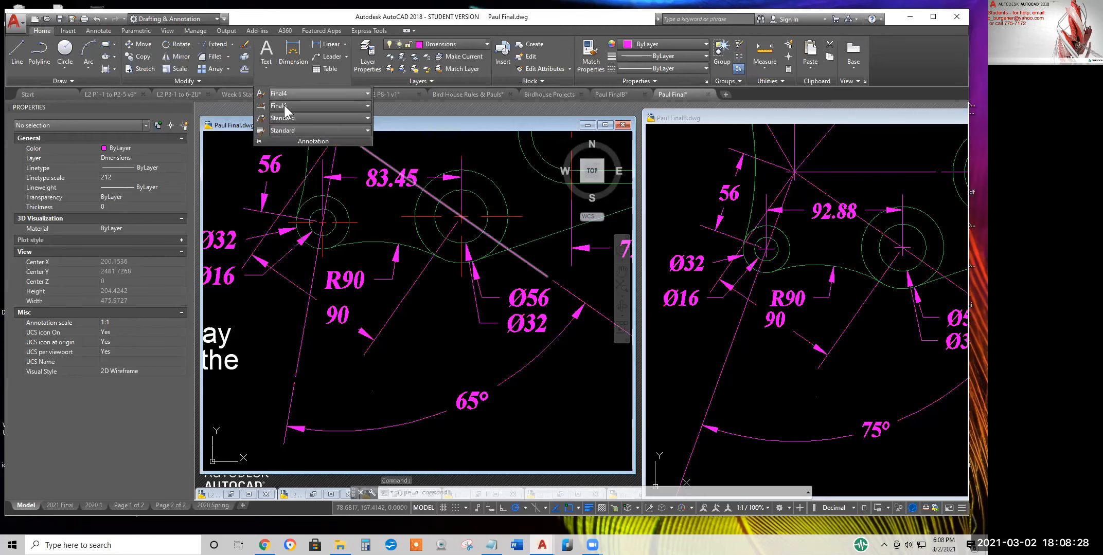
{"action": "left_click", "coordinate": [262, 105]}
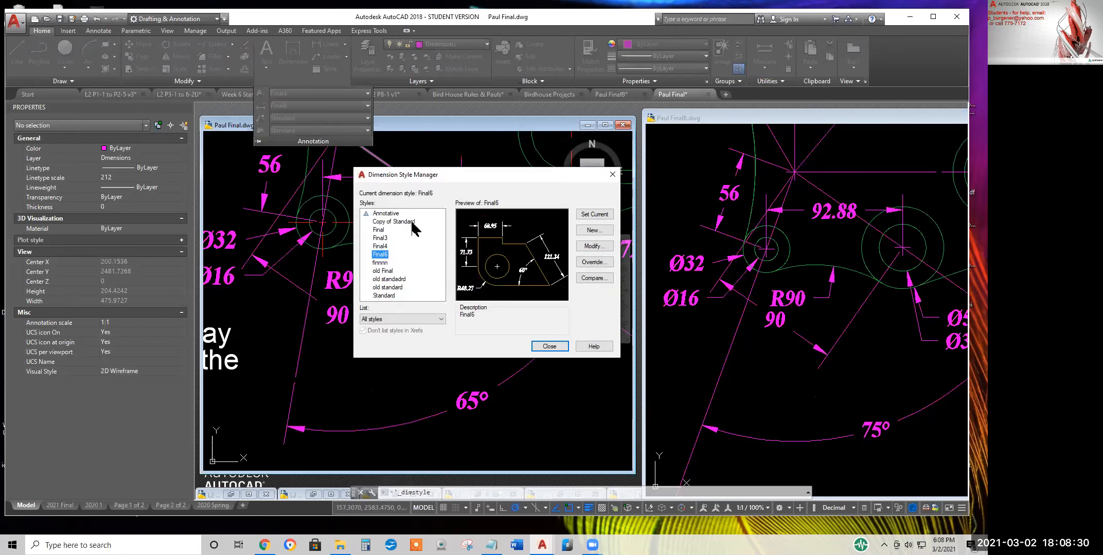
{"action": "left_click", "coordinate": [594, 249]}
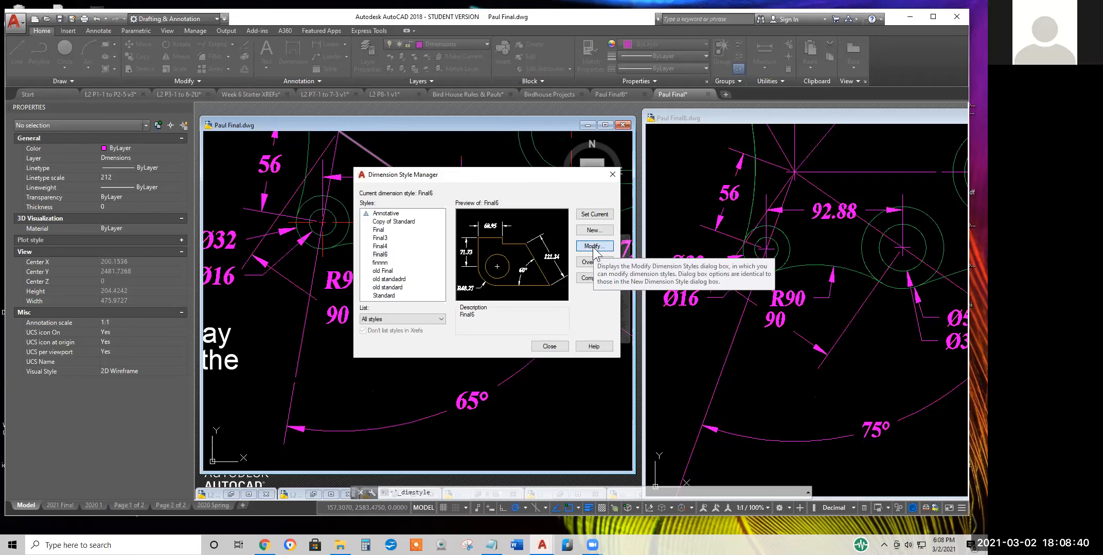
{"action": "left_click", "coordinate": [381, 256]}
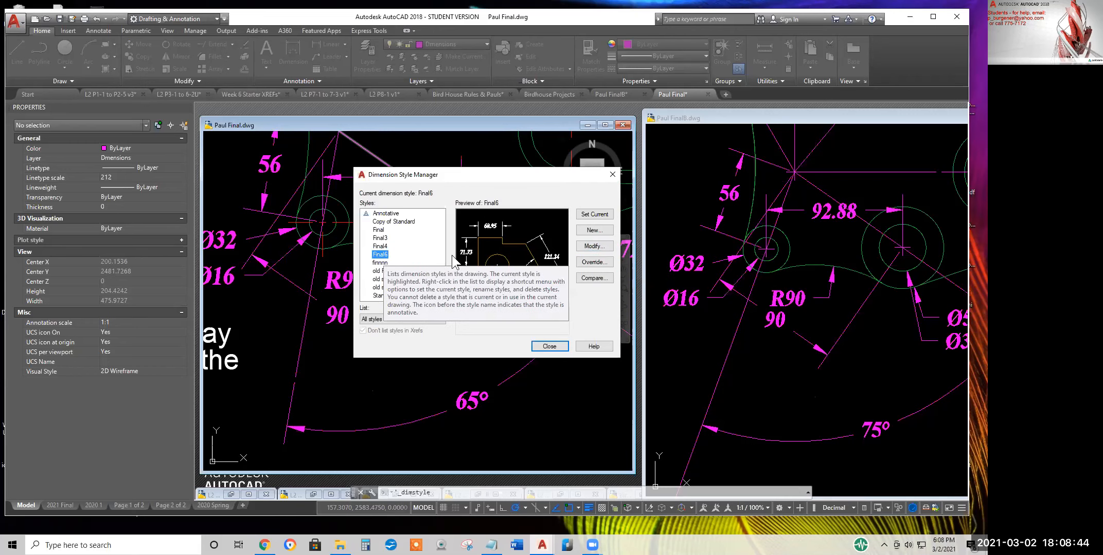
{"action": "left_click", "coordinate": [596, 249]}
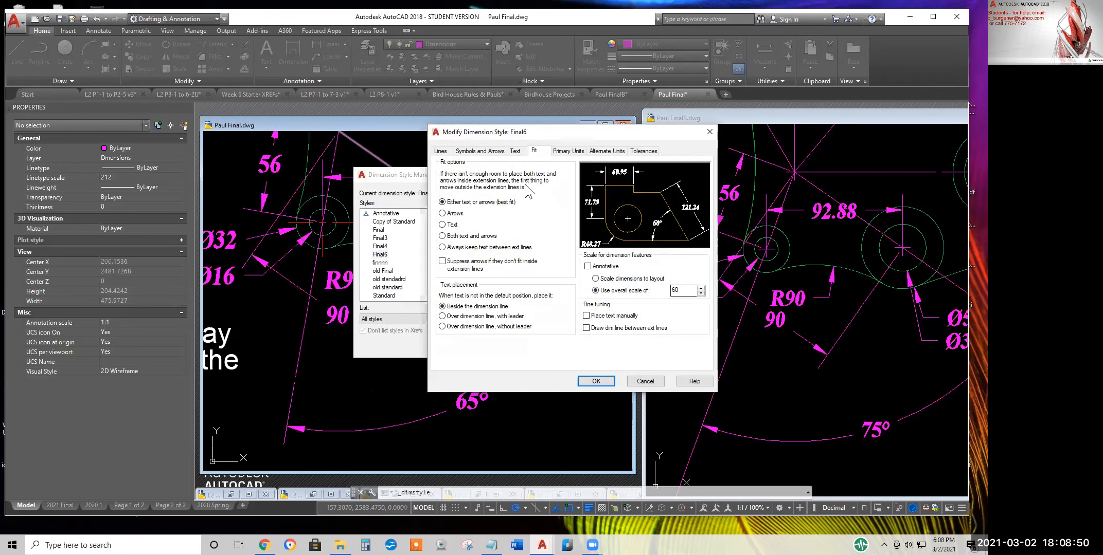
Review Final6's 0.18 text height, overall scale 60 and Closed filled arrowheads
{"action": "left_click", "coordinate": [515, 152]}
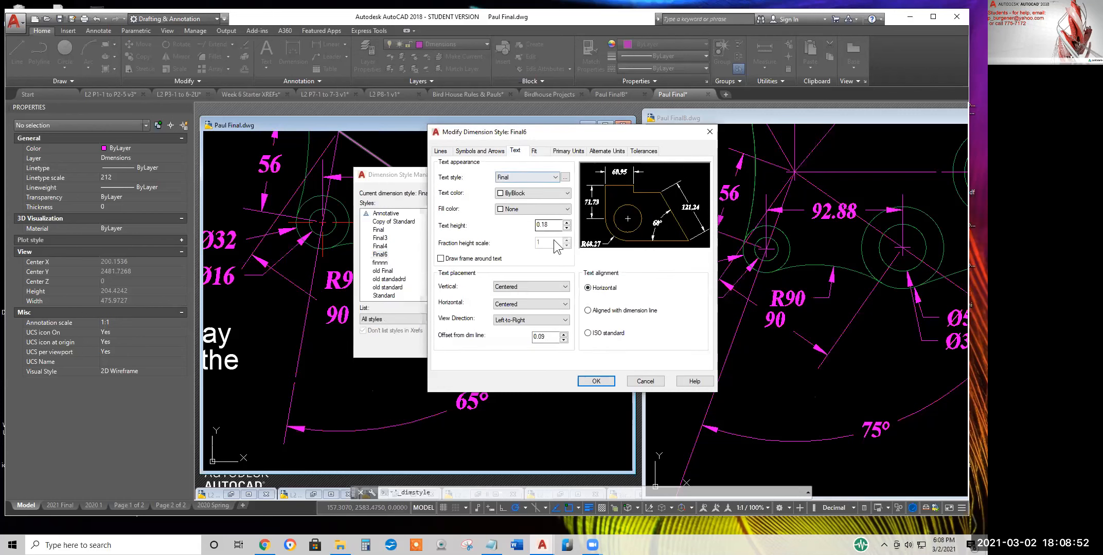
{"action": "double_click", "coordinate": [556, 225]}
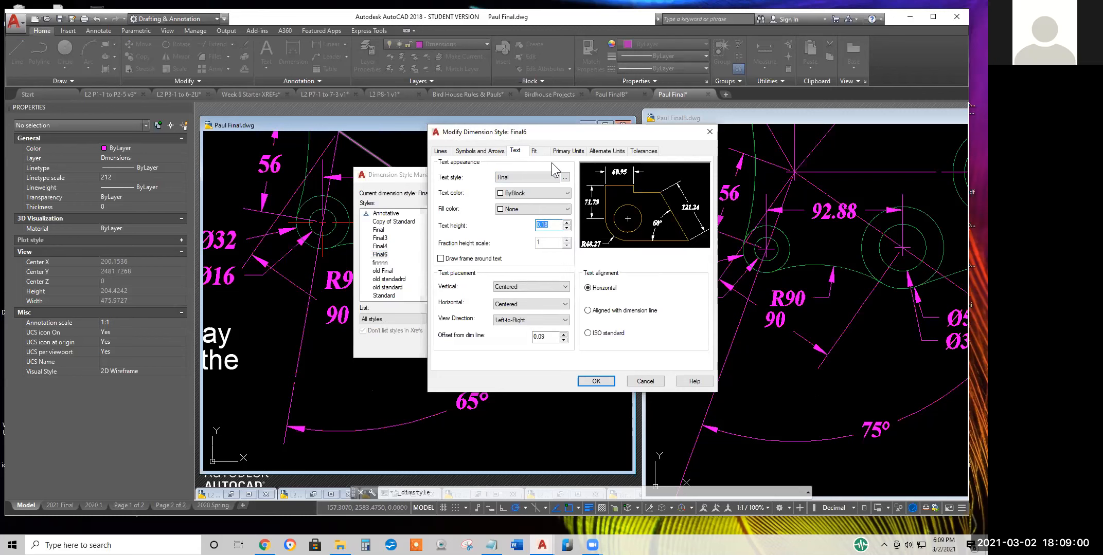
{"action": "left_click", "coordinate": [535, 151]}
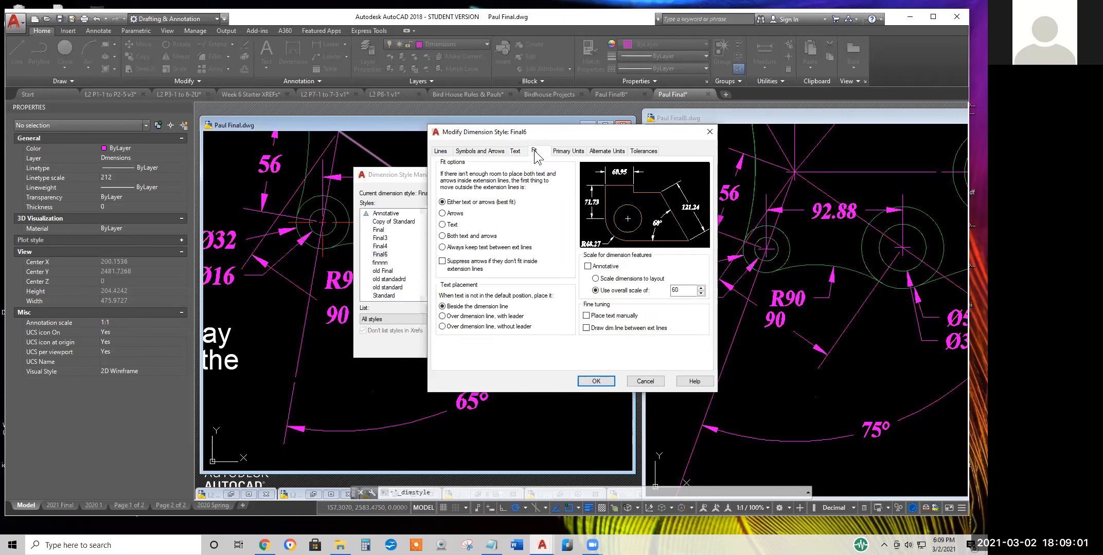
{"action": "double_click", "coordinate": [686, 291]}
{"action": "left_click", "coordinate": [468, 152]}
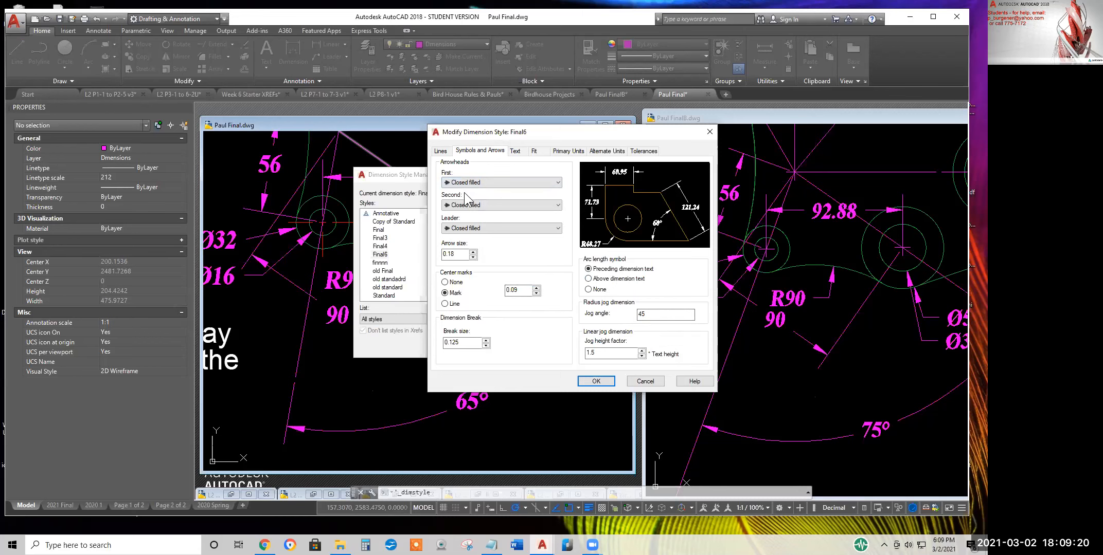
{"action": "left_click", "coordinate": [476, 182]}
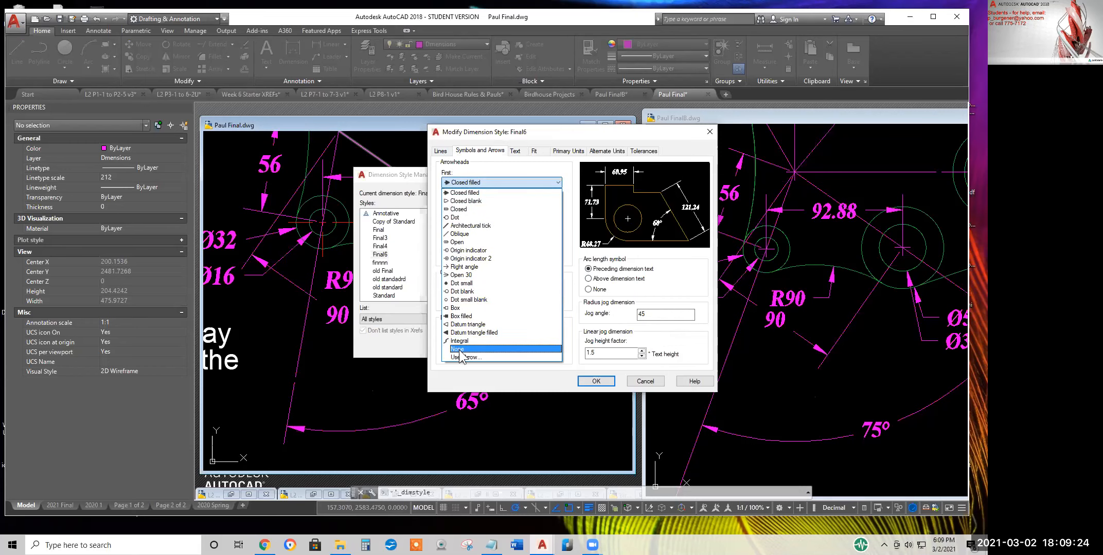
{"action": "left_click", "coordinate": [526, 181]}
Recheck the Final text style and overall scale, then cancel the Final6 edits unchanged
{"action": "left_click", "coordinate": [515, 150]}
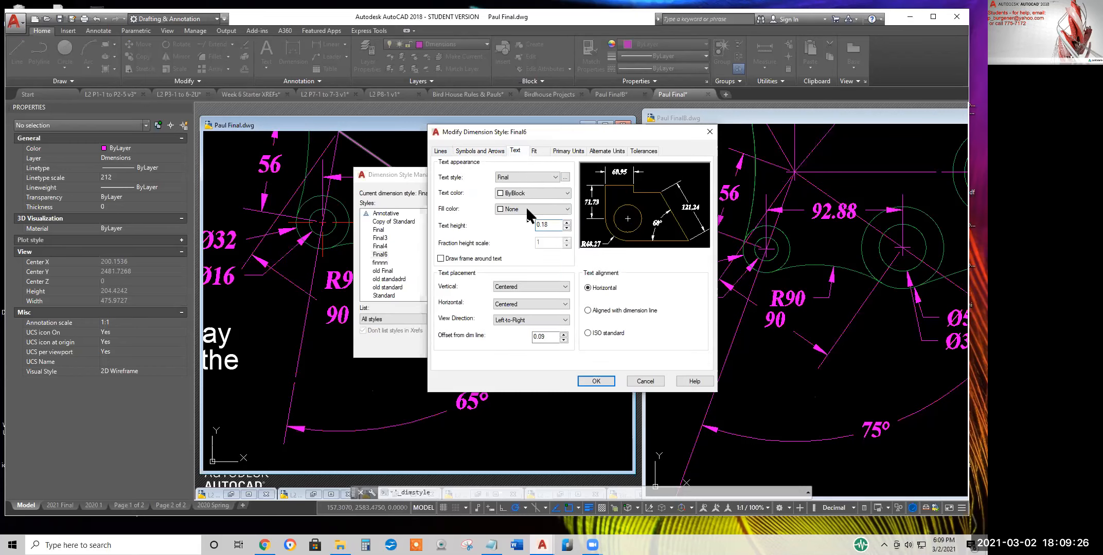
{"action": "left_click", "coordinate": [555, 178]}
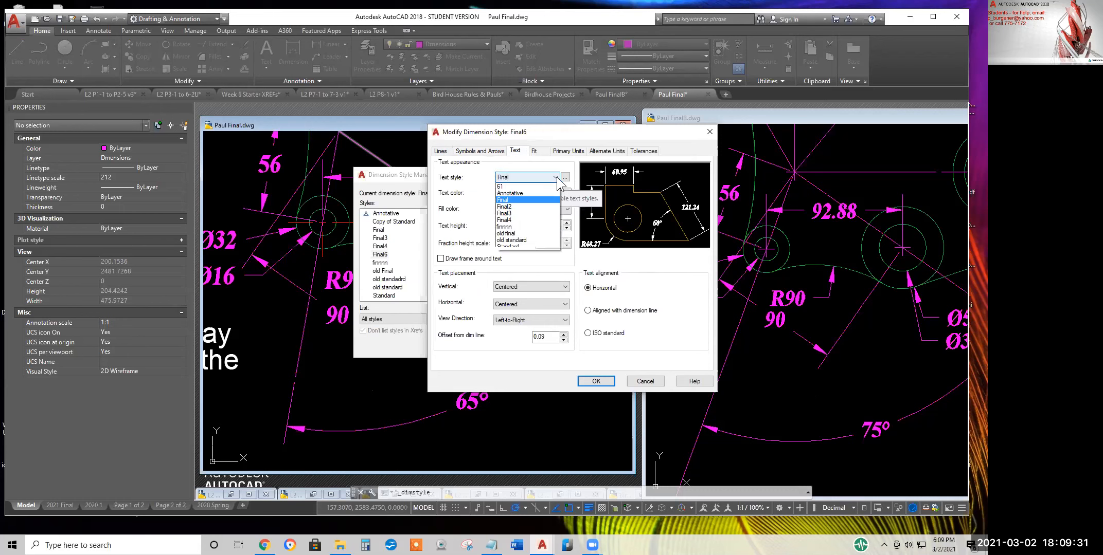
{"action": "left_click", "coordinate": [517, 200]}
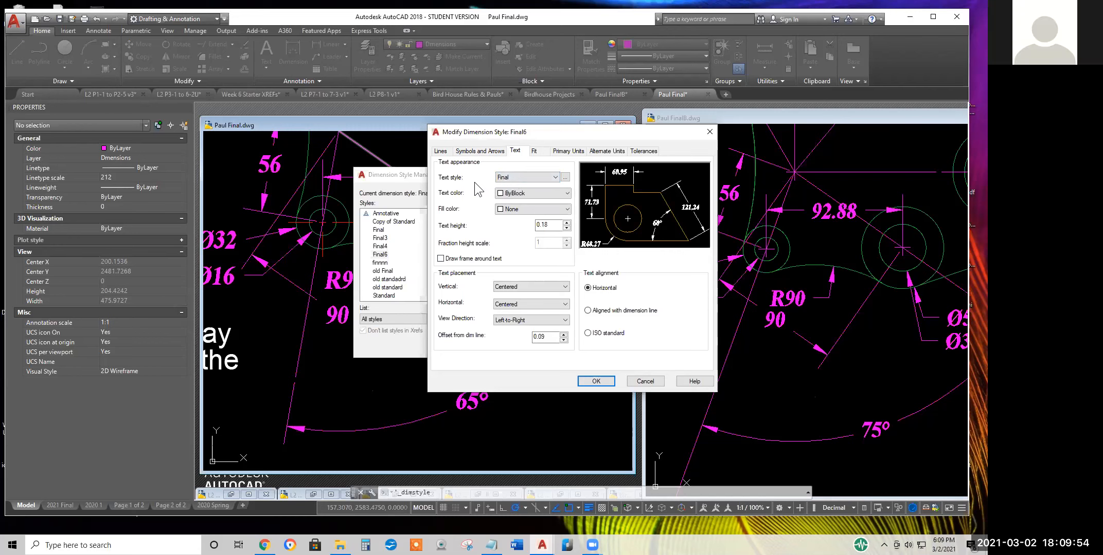
{"action": "left_click", "coordinate": [535, 151]}
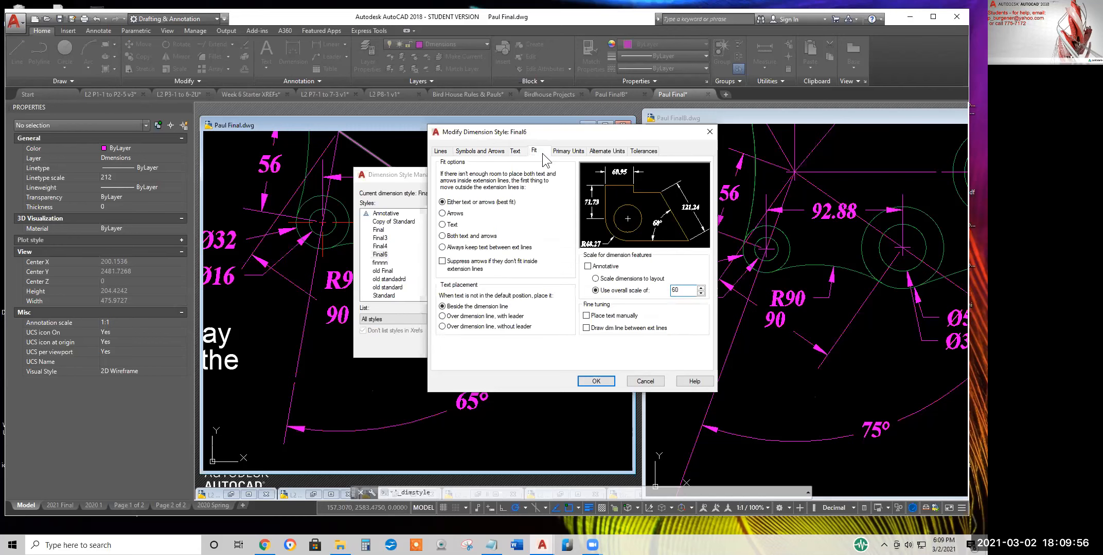
{"action": "left_click", "coordinate": [691, 291]}
{"action": "left_click", "coordinate": [643, 382]}
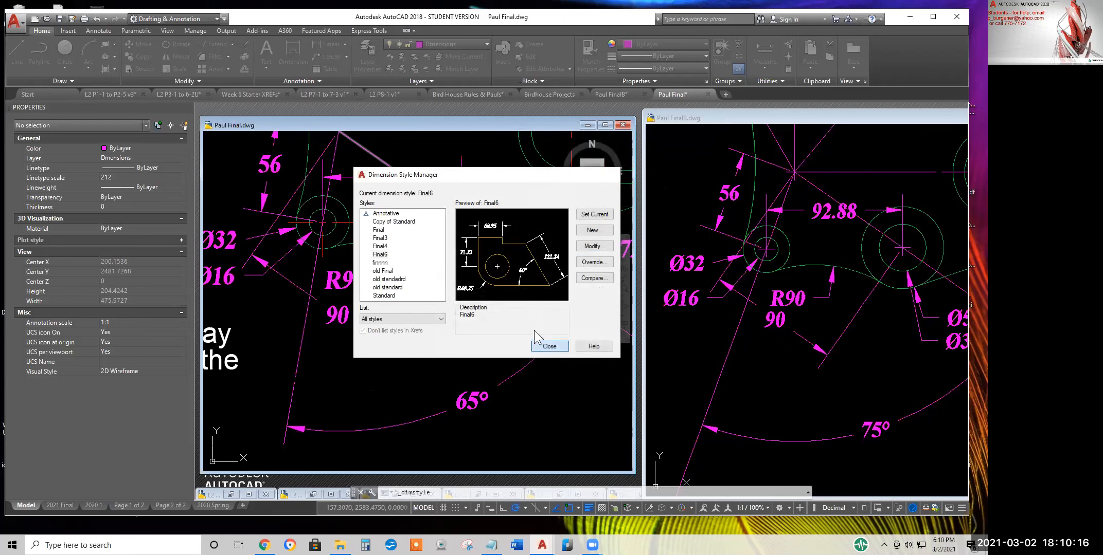
Close the Dimension Style Manager and check the Final4 text style's height, cancelling without changes
{"action": "left_click", "coordinate": [549, 347]}
{"action": "left_click", "coordinate": [306, 80]}
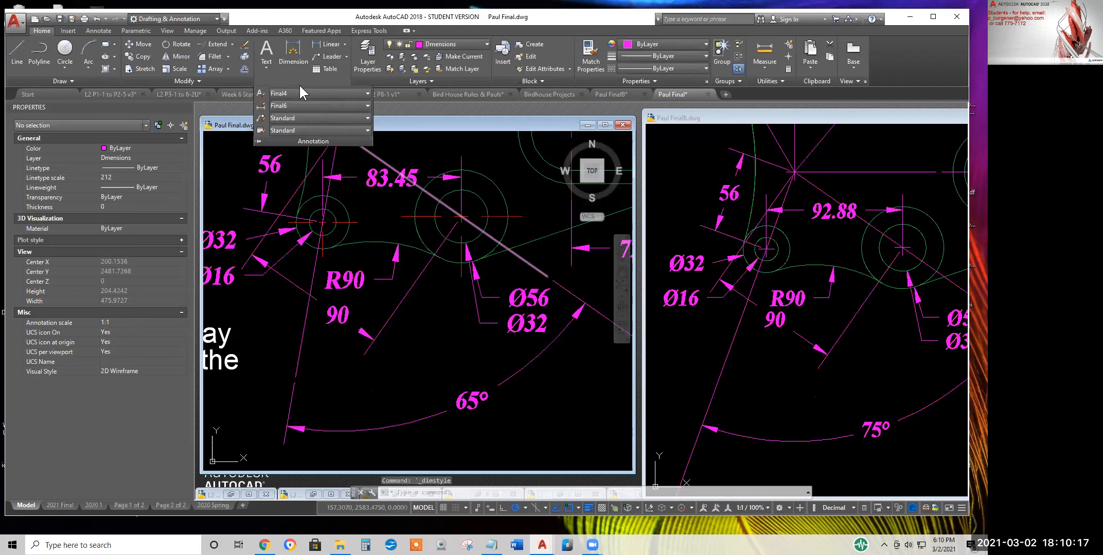
{"action": "left_click", "coordinate": [260, 94]}
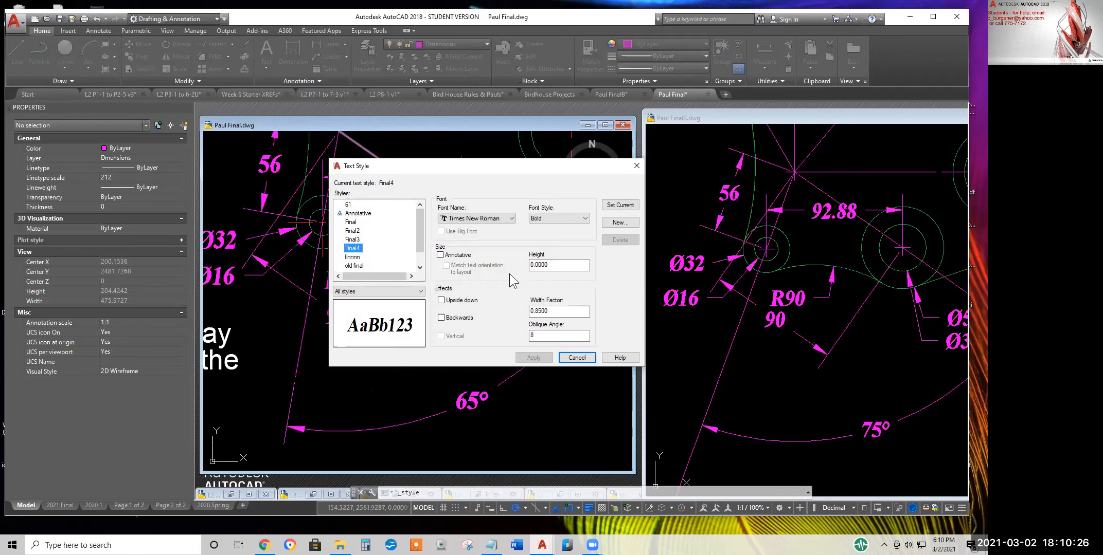
{"action": "left_click_drag", "start_coordinate": [556, 267], "coordinate": [526, 266]}
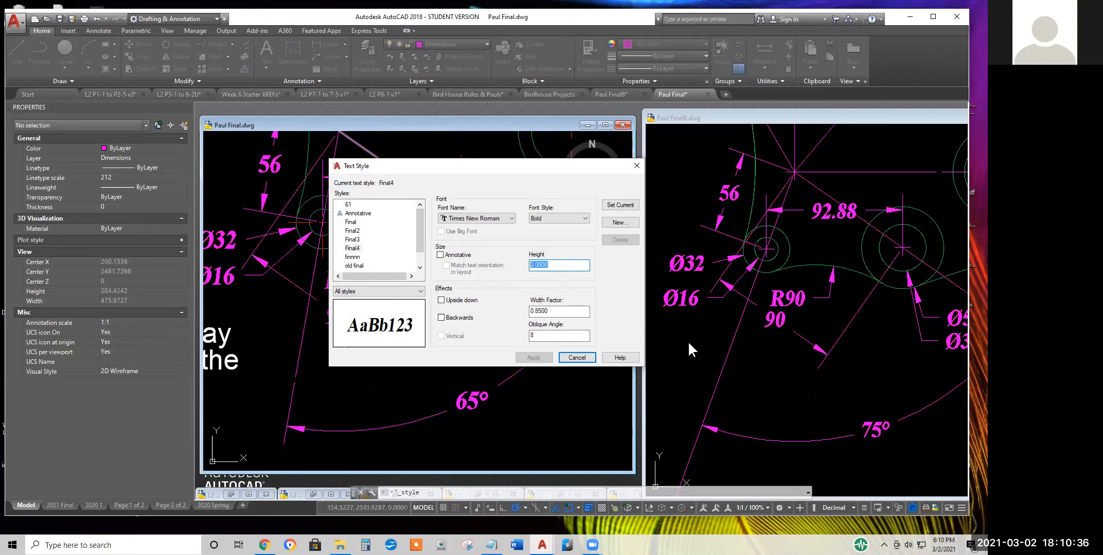
{"action": "left_click", "coordinate": [587, 358]}
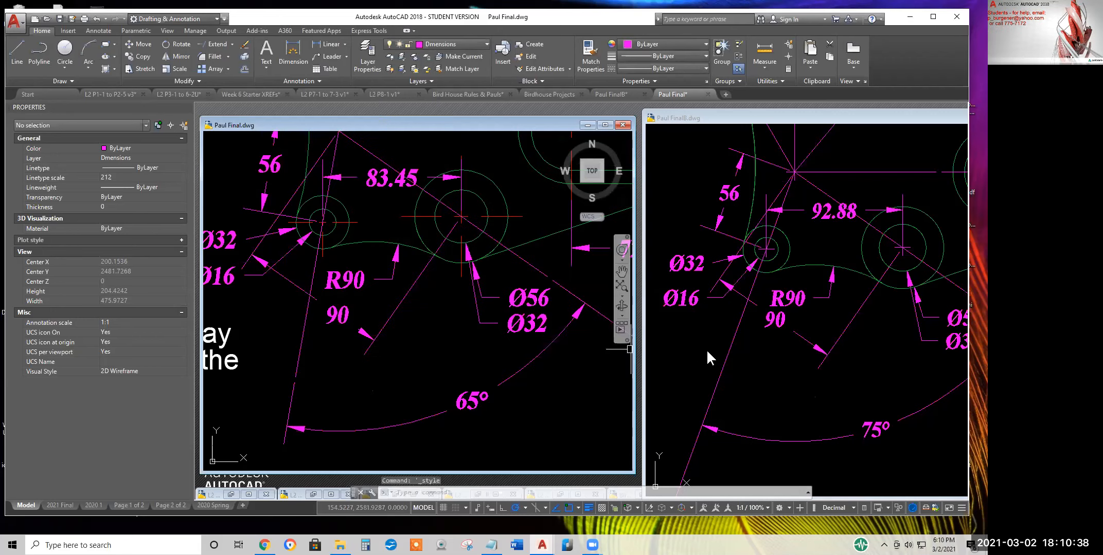
Add a 780.8 linear dimension across the part in Paul FinalB
{"action": "left_click", "coordinate": [762, 373]}
{"action": "scroll", "coordinate": [772, 360], "scroll_direction": "down", "scroll_amount": 10}
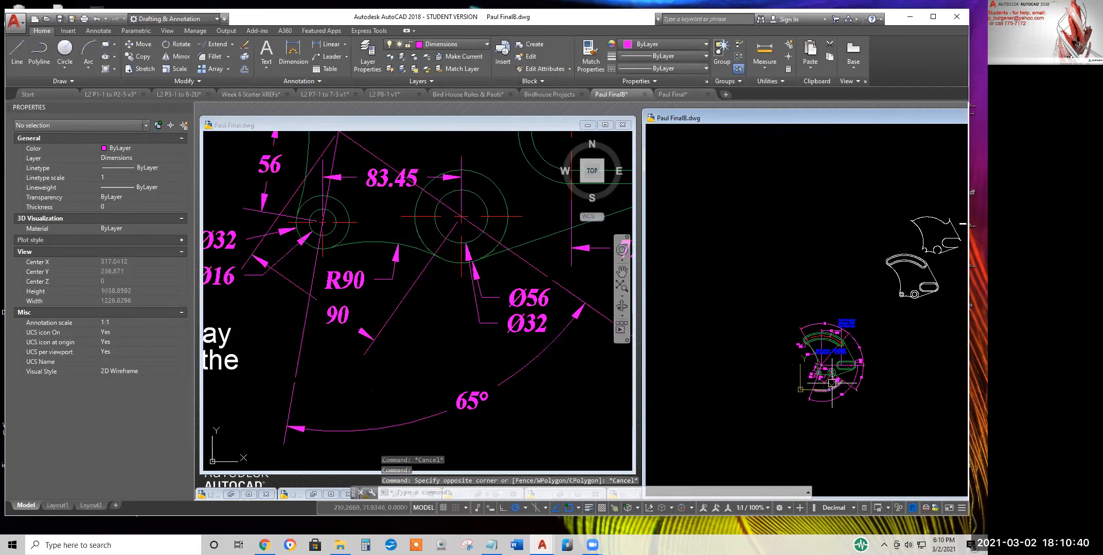
{"action": "left_click", "coordinate": [330, 44]}
{"action": "left_click", "coordinate": [702, 228]}
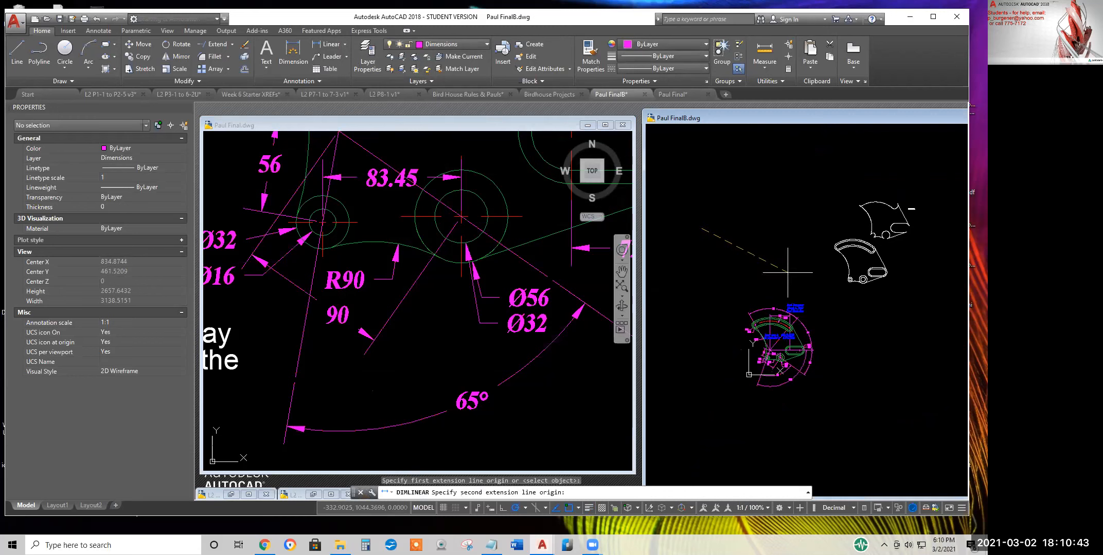
{"action": "left_click", "coordinate": [888, 337]}
{"action": "left_click", "coordinate": [796, 255]}
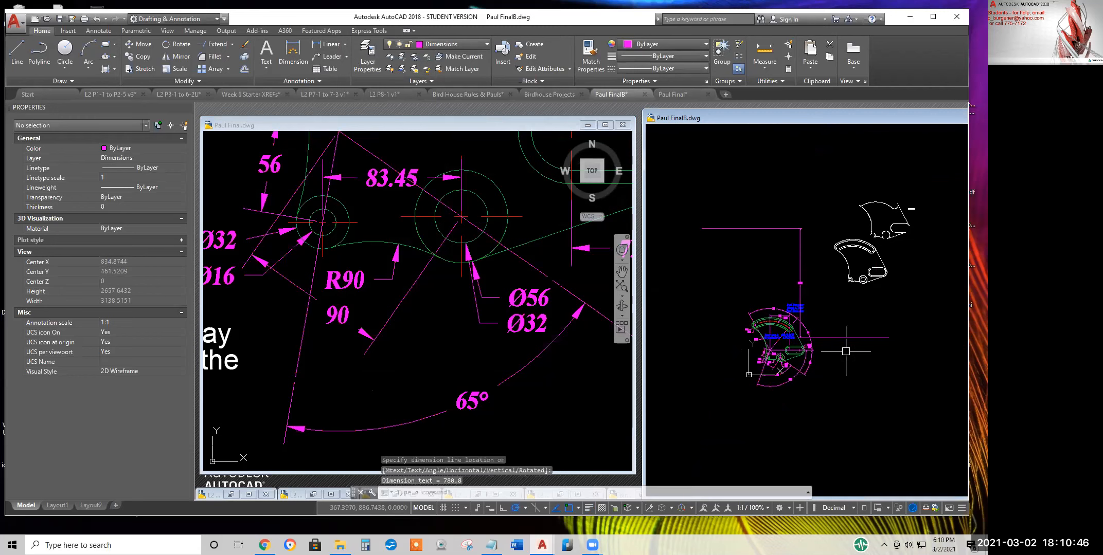
{"action": "scroll", "coordinate": [788, 271], "scroll_direction": "up", "scroll_amount": 5}
{"action": "scroll", "coordinate": [789, 271], "scroll_direction": "up", "scroll_amount": 8}
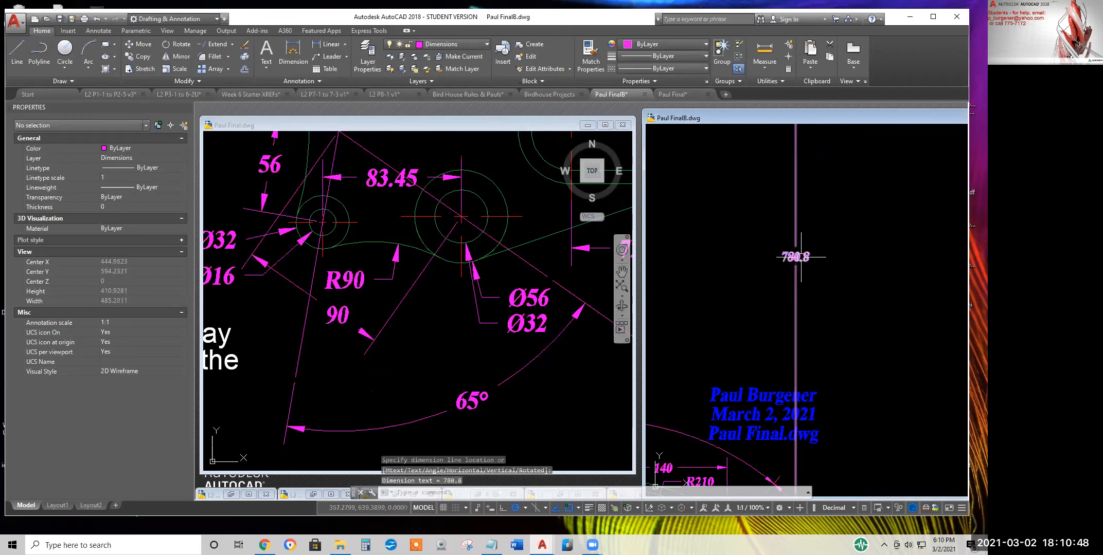
{"action": "scroll", "coordinate": [778, 261], "scroll_direction": "down", "scroll_amount": 10}
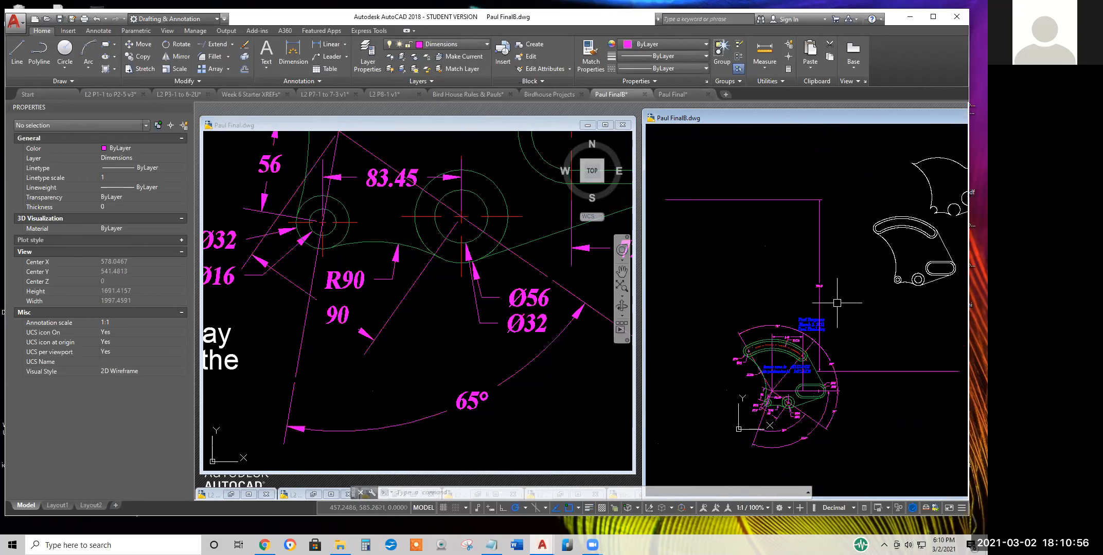
Add a vertical 674.23 linear dimension rising above the part
{"action": "left_click", "coordinate": [330, 44]}
{"action": "left_click", "coordinate": [714, 158]}
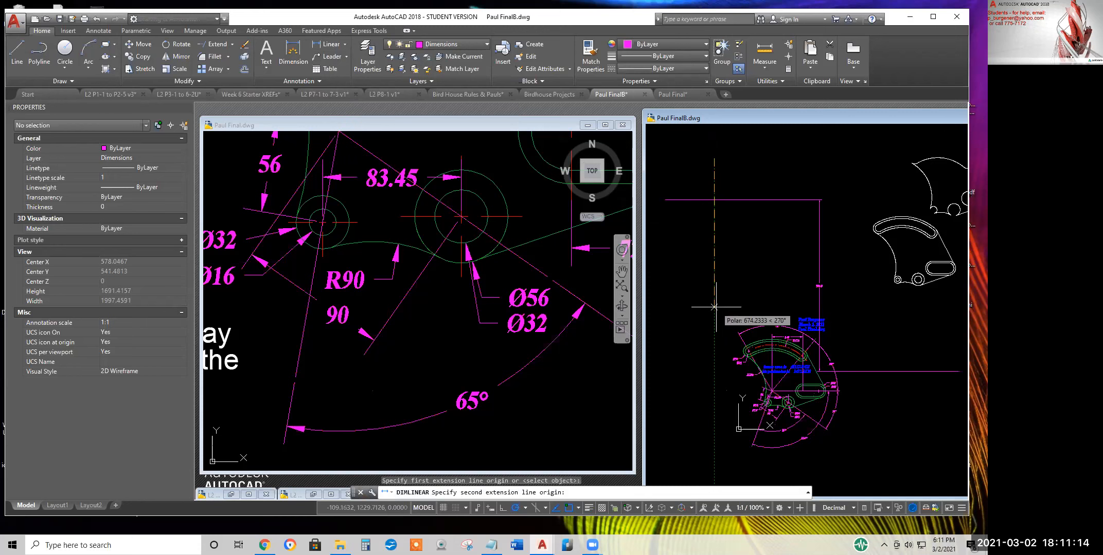
{"action": "left_click", "coordinate": [715, 307]}
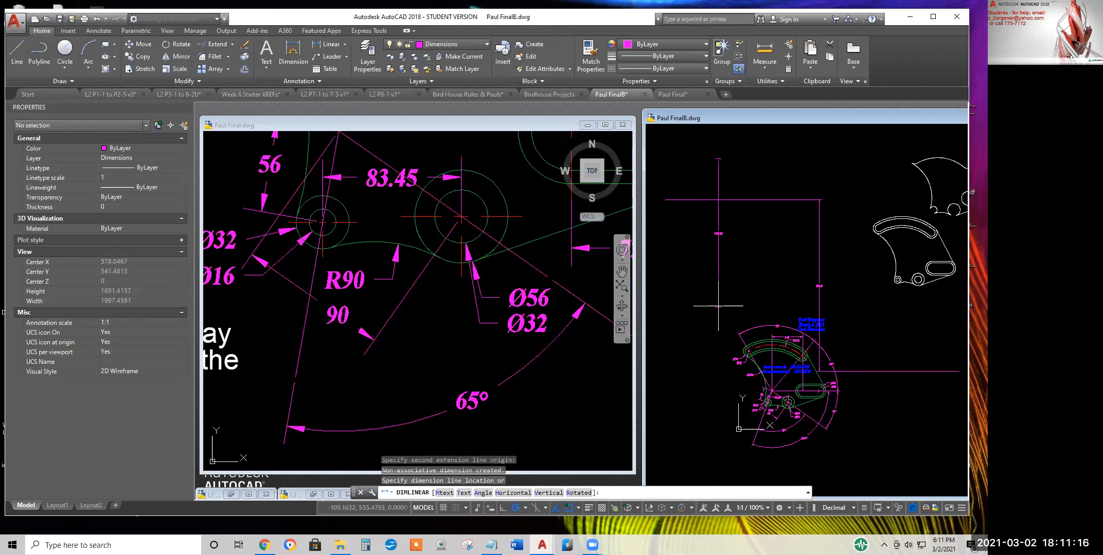
{"action": "left_click", "coordinate": [729, 301]}
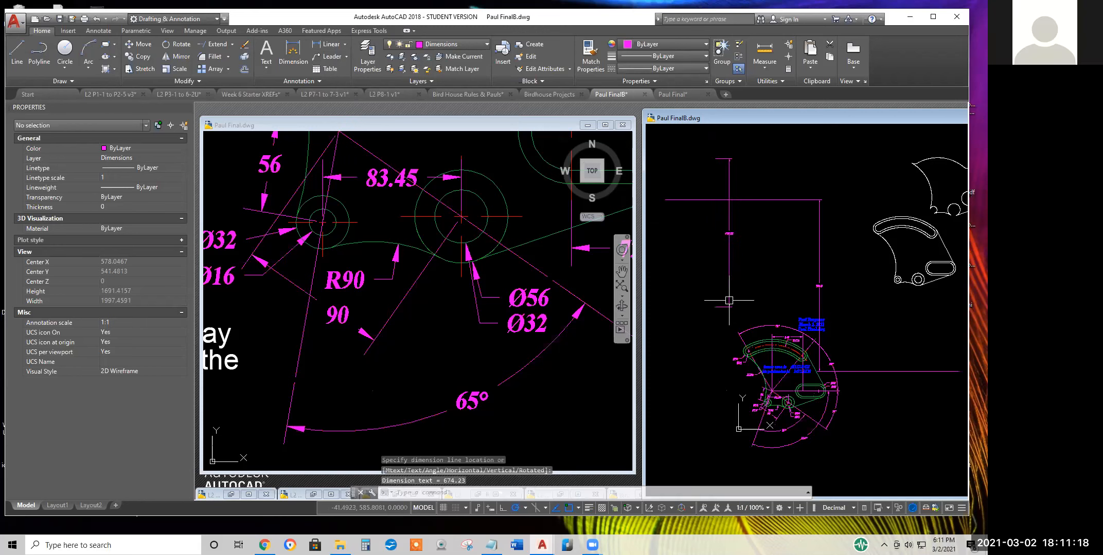
{"action": "scroll", "coordinate": [728, 220], "scroll_direction": "up", "scroll_amount": 8}
{"action": "scroll", "coordinate": [727, 220], "scroll_direction": "down", "scroll_amount": 8}
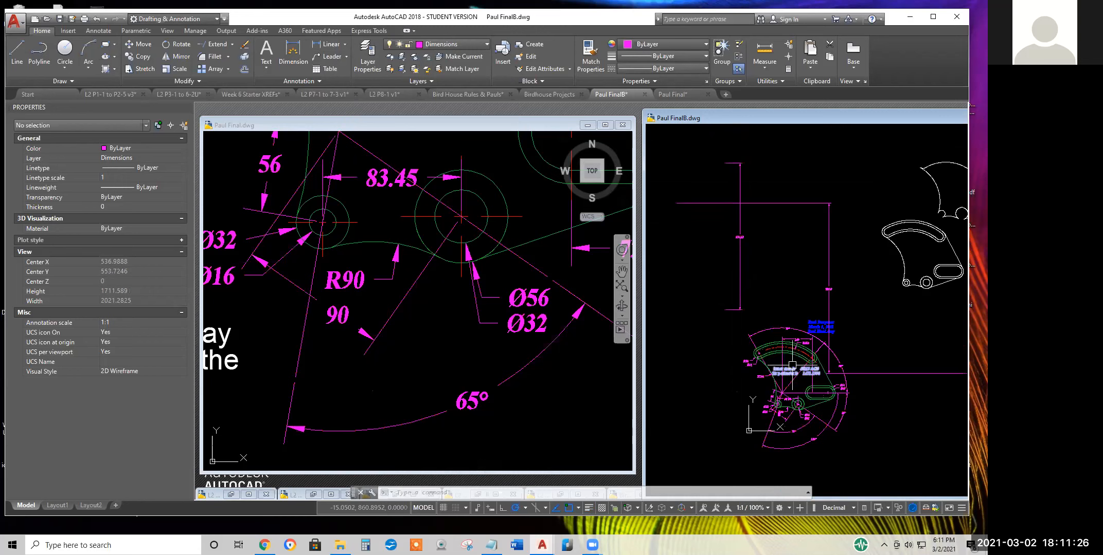
Draw two short vertical lines side by side next to the Ø50 slot end
{"action": "scroll", "coordinate": [748, 356], "scroll_direction": "up", "scroll_amount": 4}
{"action": "scroll", "coordinate": [745, 363], "scroll_direction": "up", "scroll_amount": 5}
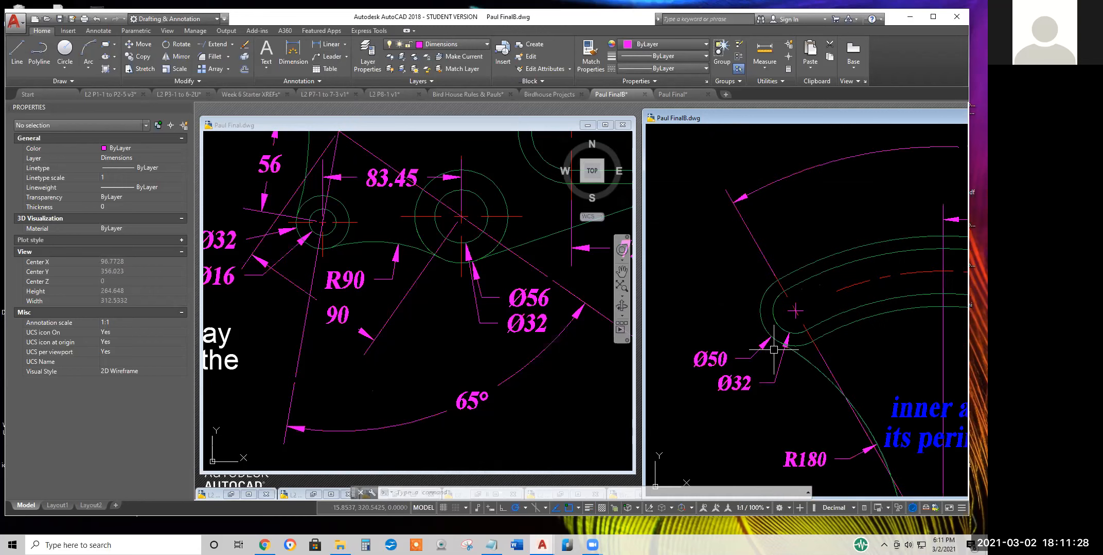
{"action": "scroll", "coordinate": [770, 342], "scroll_direction": "down", "scroll_amount": 2}
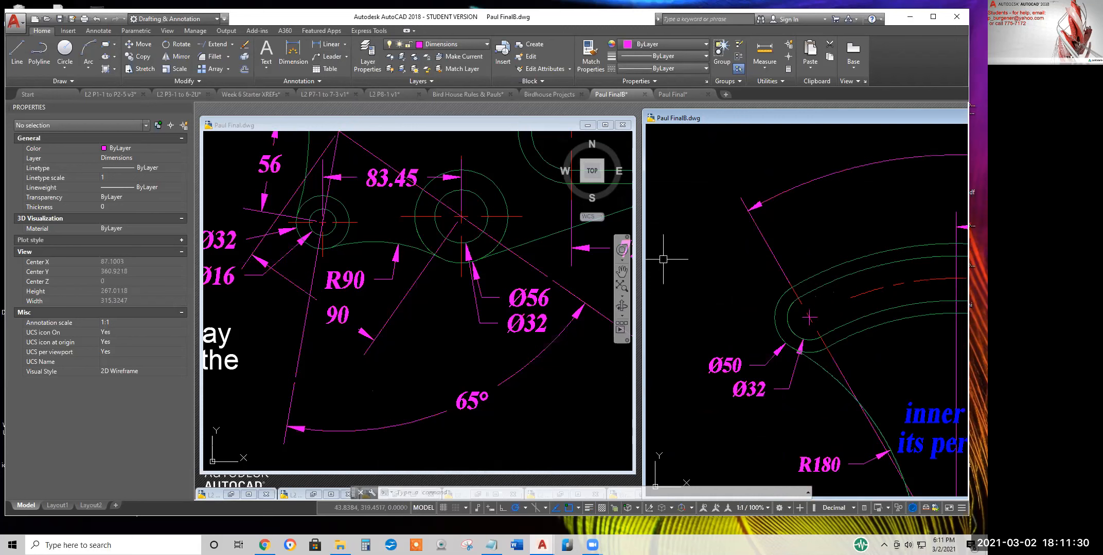
{"action": "scroll", "coordinate": [779, 338], "scroll_direction": "up", "scroll_amount": 4}
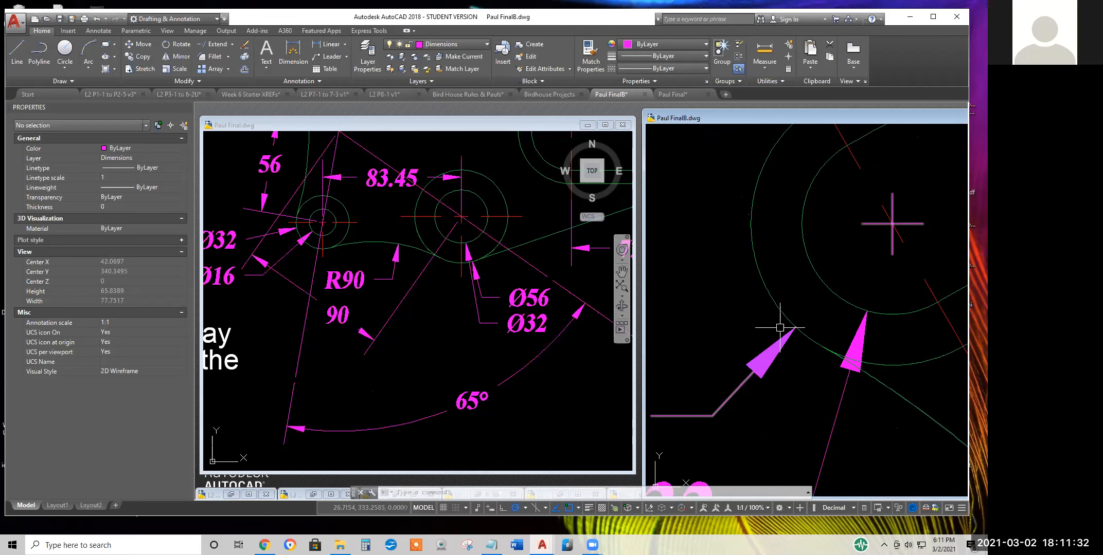
{"action": "scroll", "coordinate": [766, 302], "scroll_direction": "down", "scroll_amount": 2}
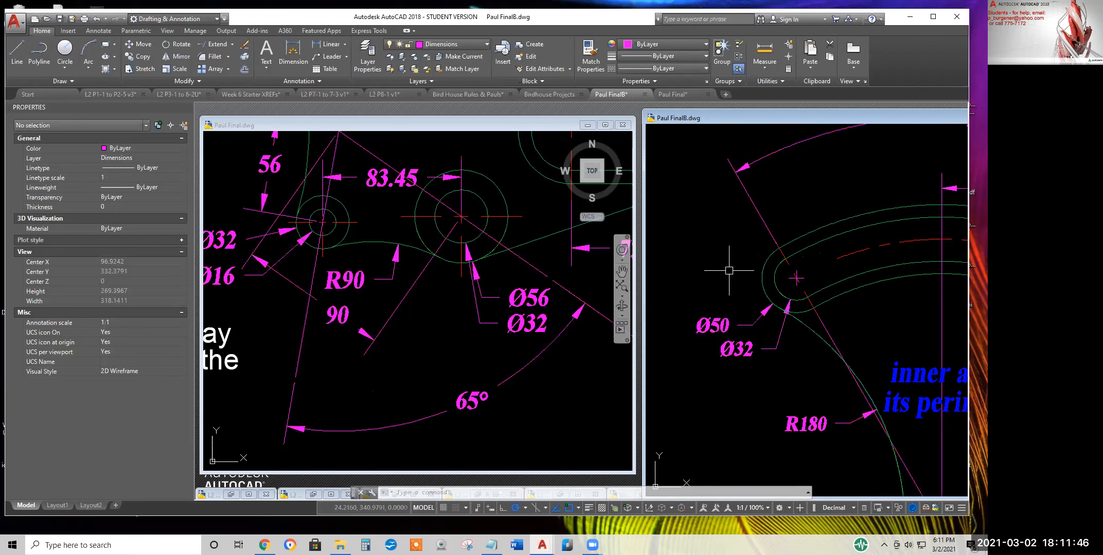
{"action": "type", "text": "l"}
{"action": "key", "text": "space"}
{"action": "left_click", "coordinate": [709, 223]}
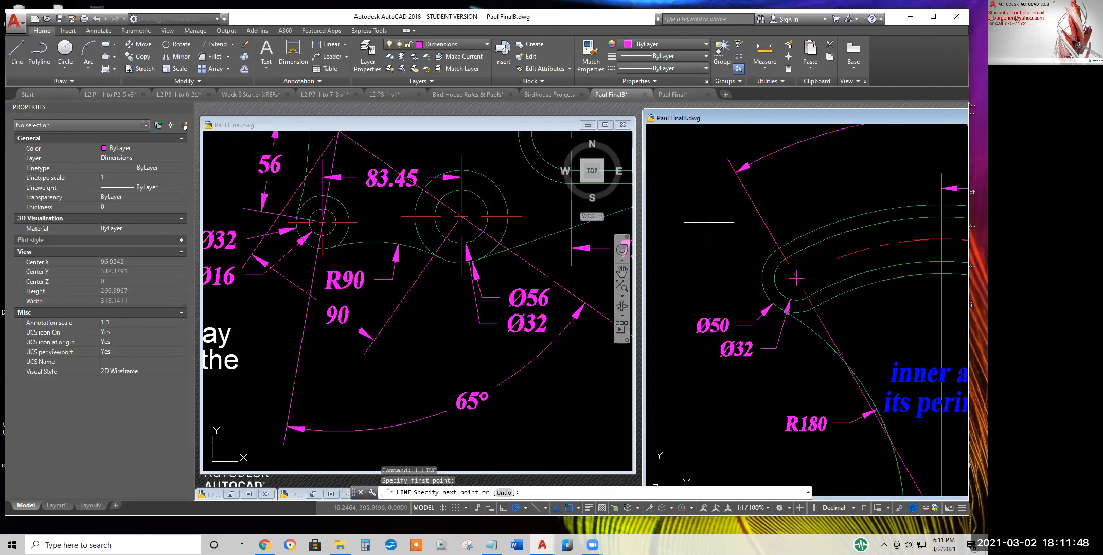
{"action": "left_click", "coordinate": [715, 273]}
{"action": "key", "text": "space"}
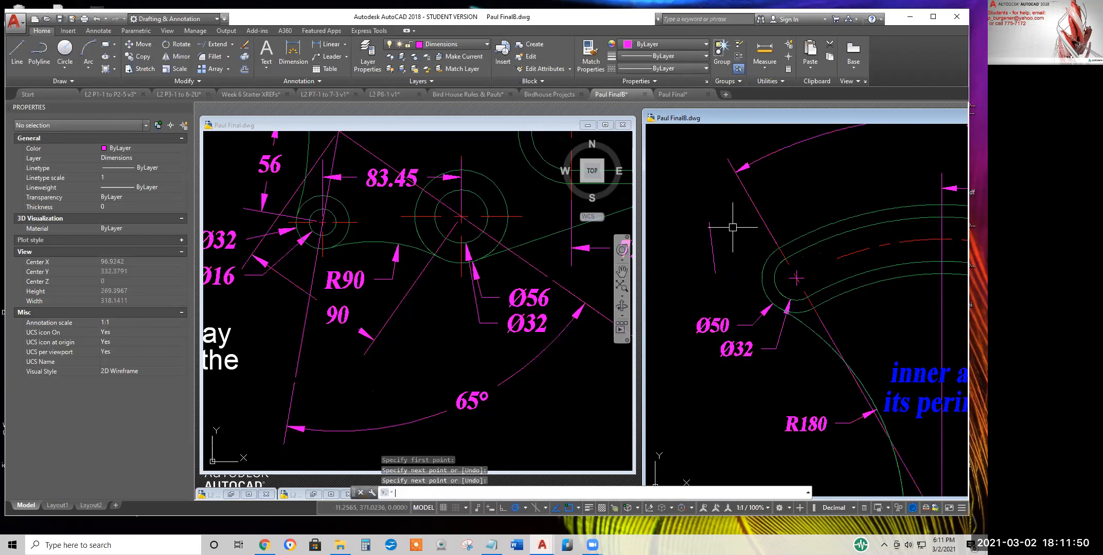
{"action": "key", "text": "space"}
{"action": "left_click", "coordinate": [719, 224]}
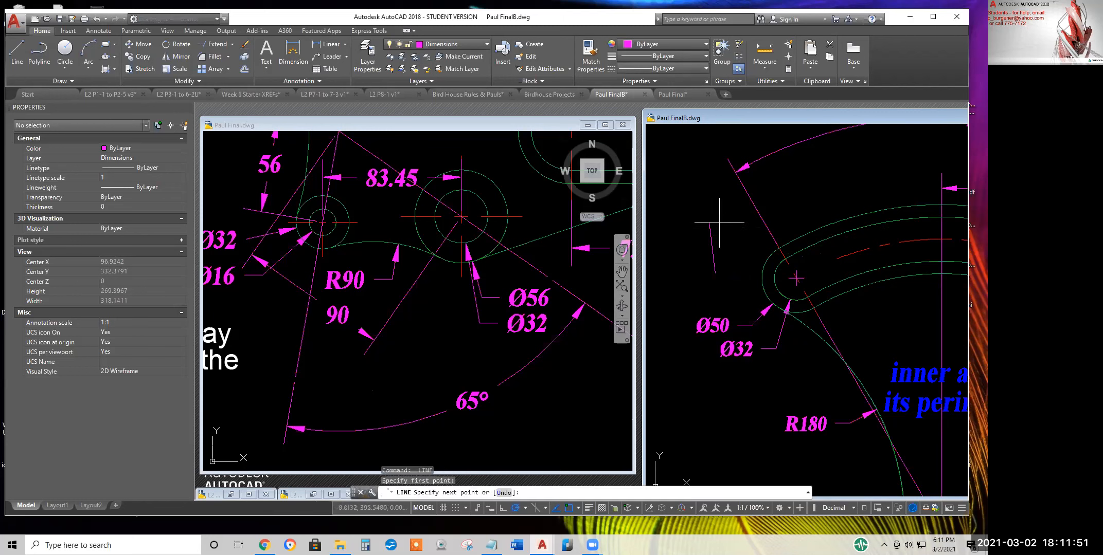
{"action": "left_click", "coordinate": [727, 278]}
{"action": "key", "text": "space"}
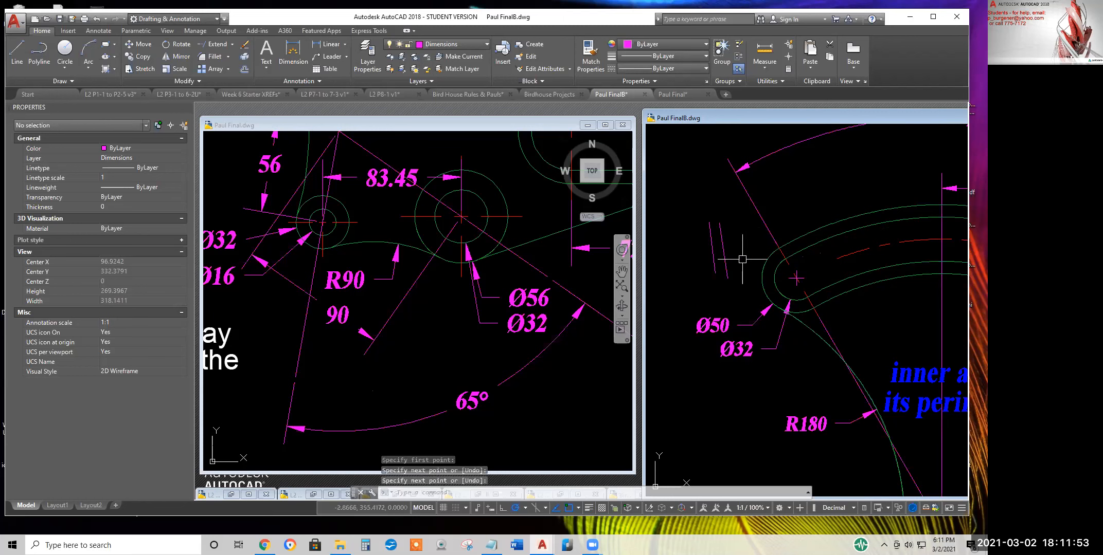
Add a 7.43 linear dimension between the two lines' top endpoints, placed above them
{"action": "left_click", "coordinate": [327, 46]}
{"action": "left_click", "coordinate": [709, 222]}
{"action": "left_click", "coordinate": [719, 224]}
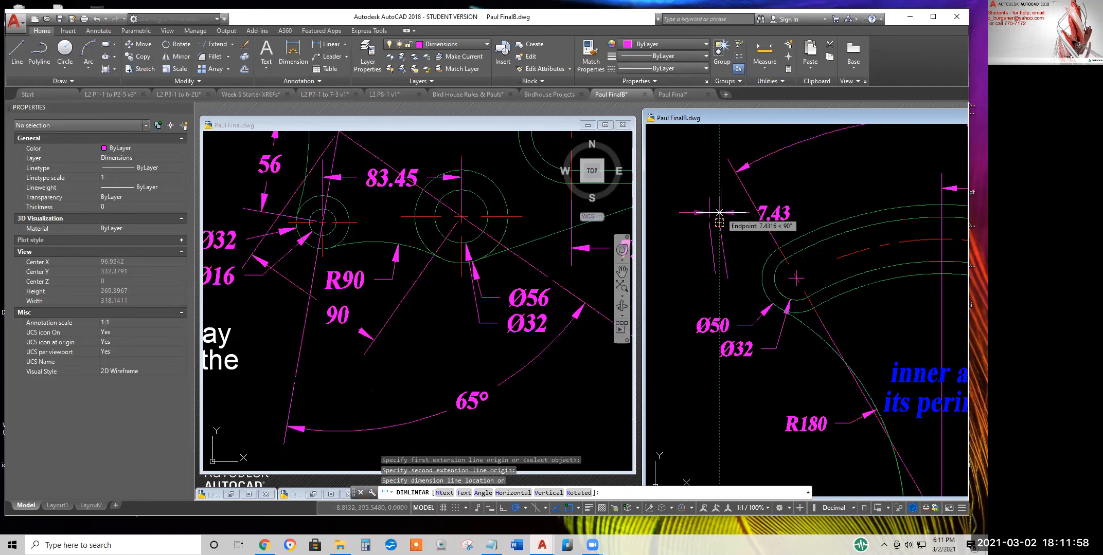
{"action": "left_click", "coordinate": [720, 213]}
{"action": "scroll", "coordinate": [694, 203], "scroll_direction": "up", "scroll_amount": 6}
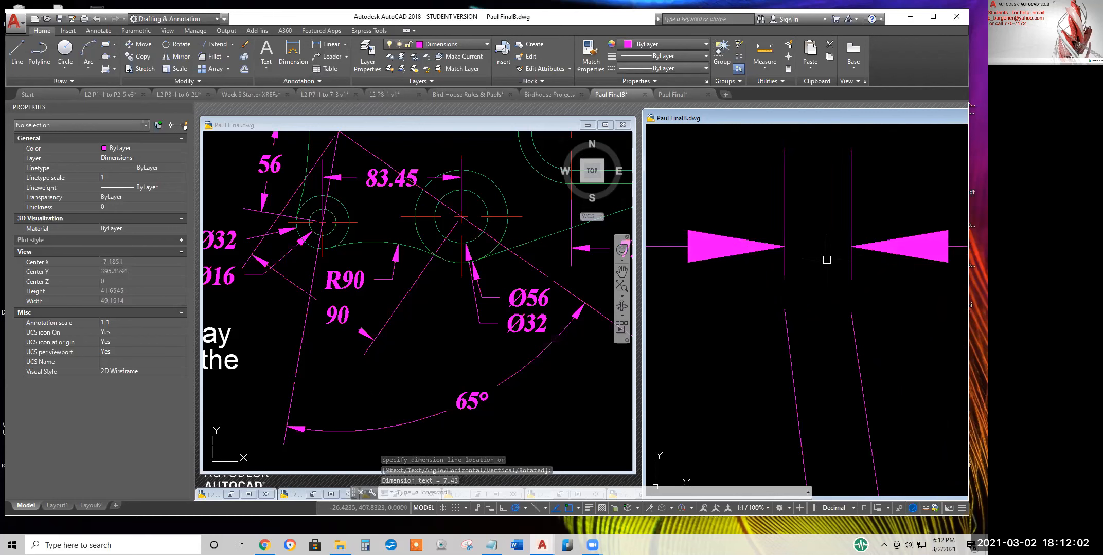
{"action": "scroll", "coordinate": [808, 250], "scroll_direction": "down", "scroll_amount": 6}
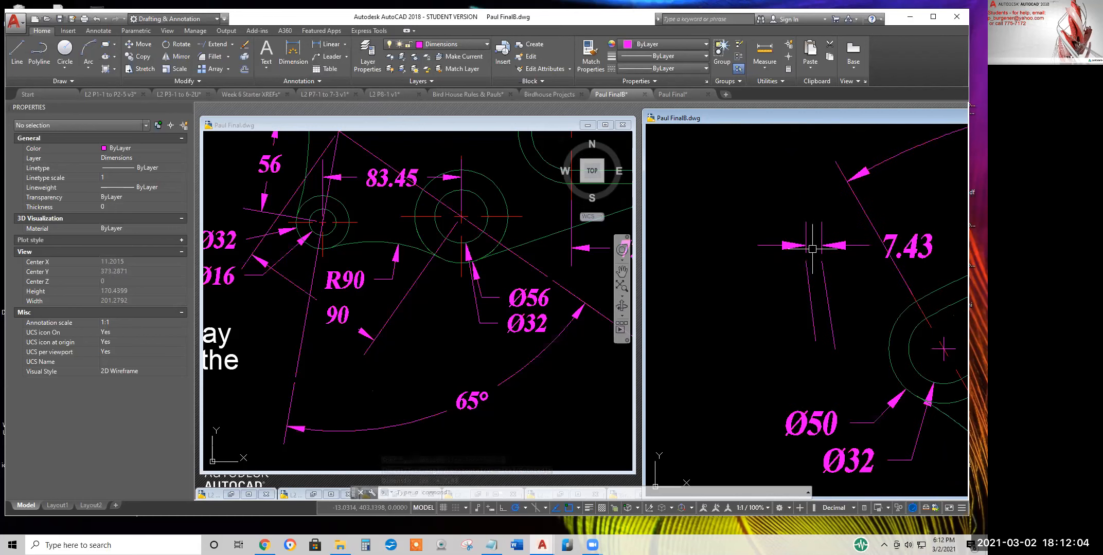
{"action": "scroll", "coordinate": [793, 252], "scroll_direction": "down", "scroll_amount": 2}
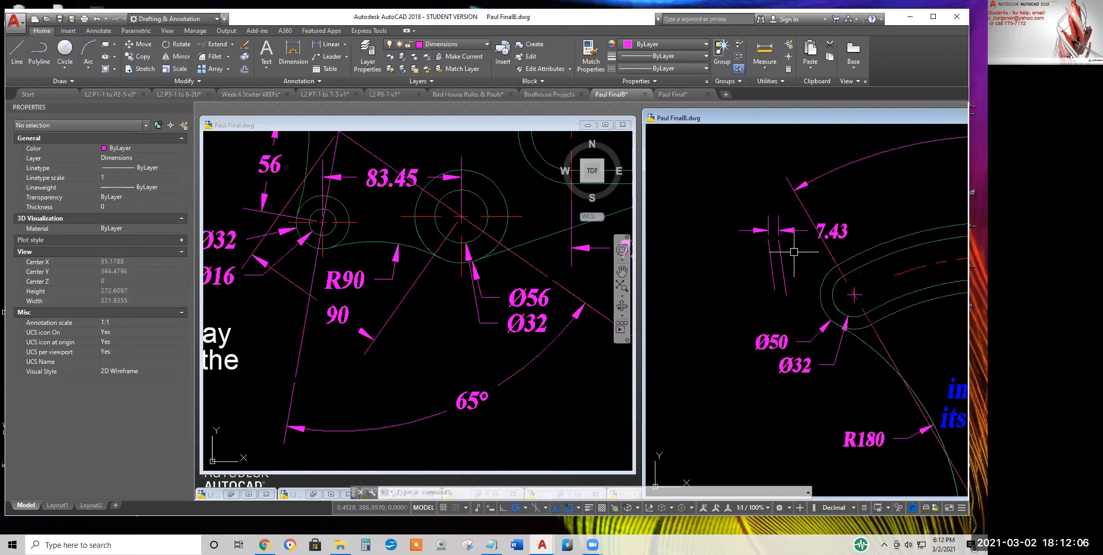
{"action": "scroll", "coordinate": [800, 261], "scroll_direction": "up", "scroll_amount": 2}
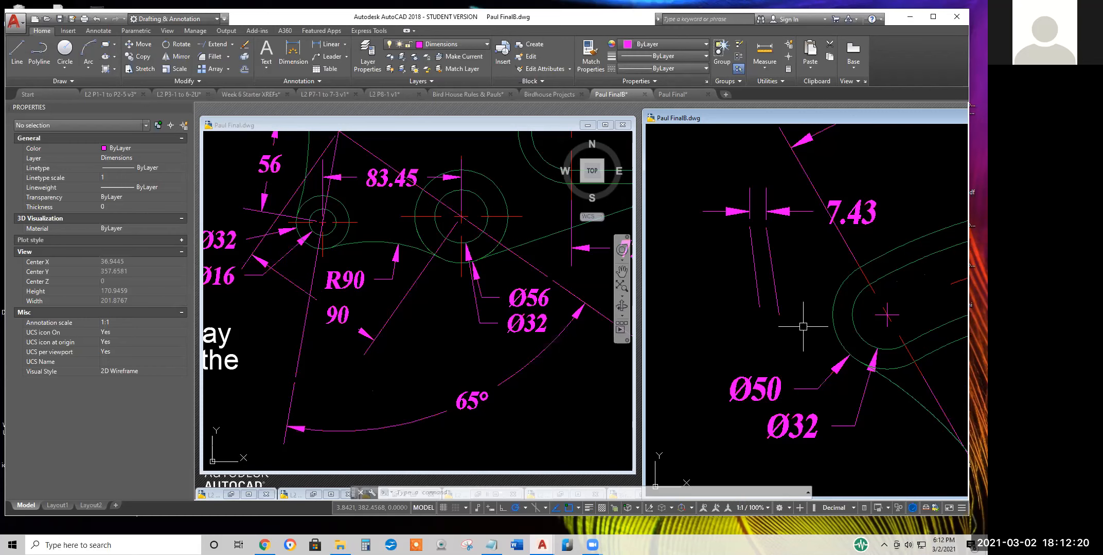
Open the Final dimension style for modification, checking its Symbols and Arrows and then Text settings
{"action": "left_click", "coordinate": [298, 81]}
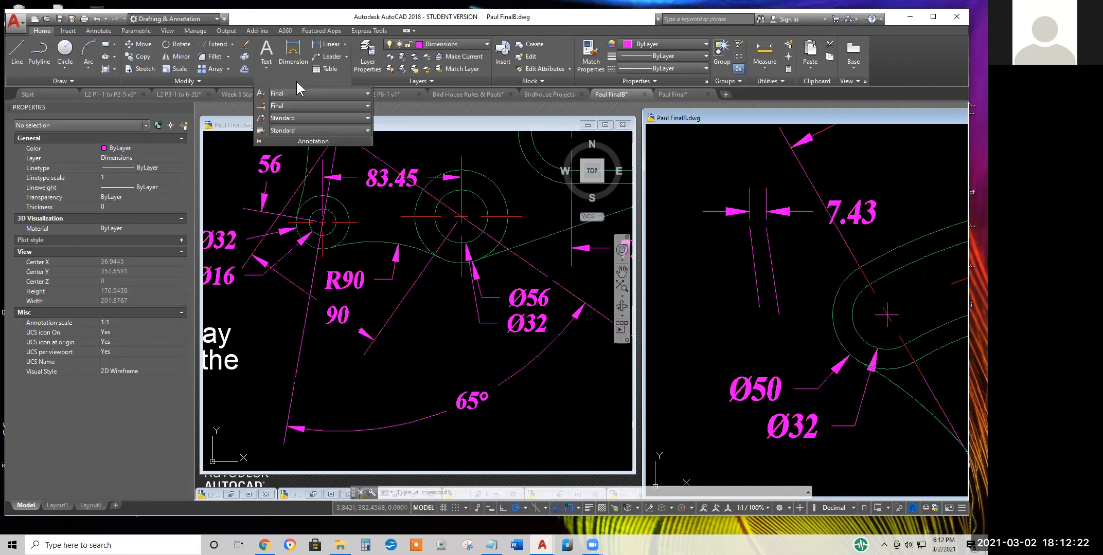
{"action": "left_click", "coordinate": [261, 106]}
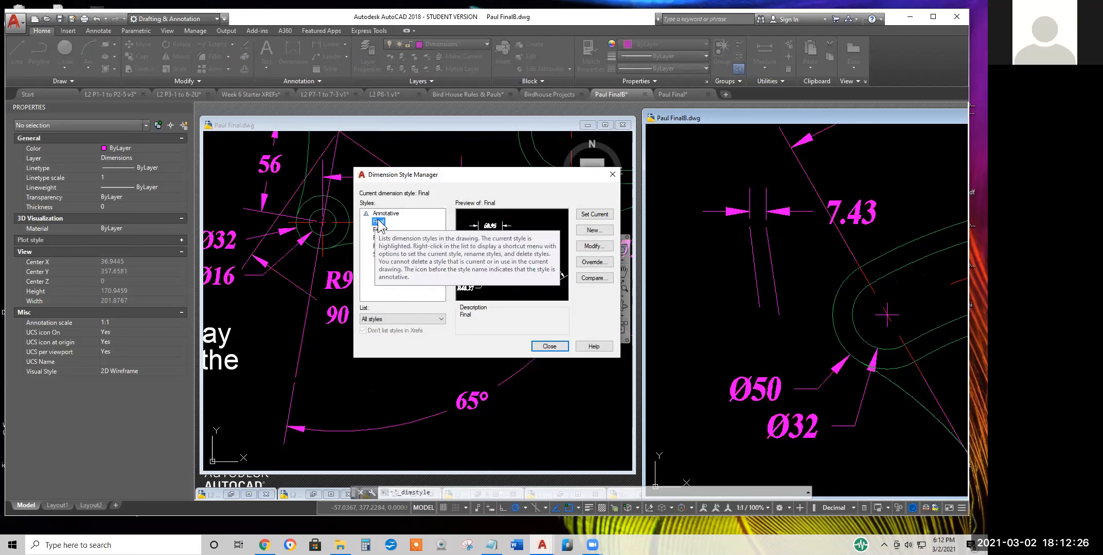
{"action": "left_click", "coordinate": [593, 247]}
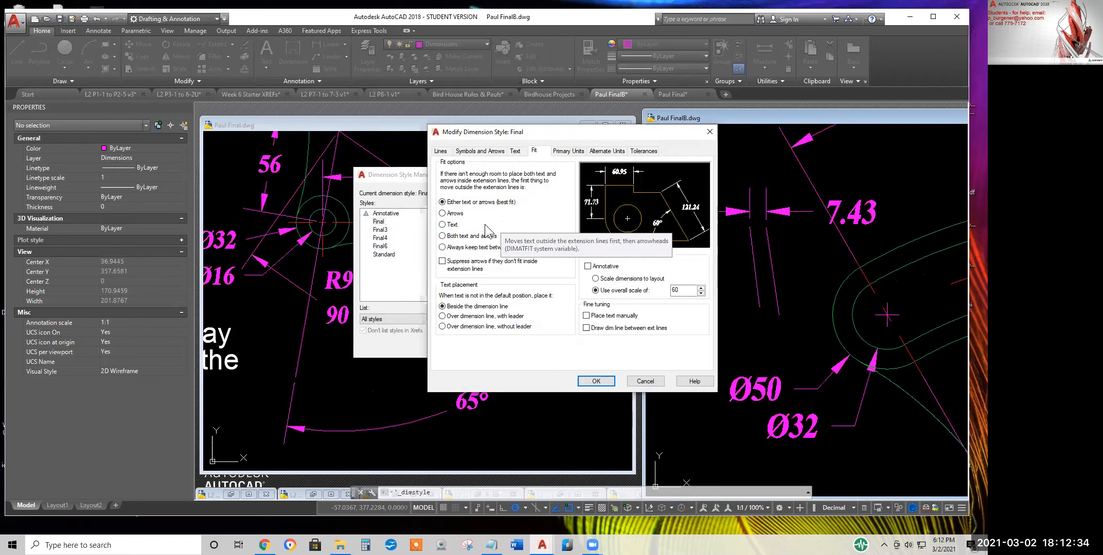
{"action": "left_click", "coordinate": [478, 154]}
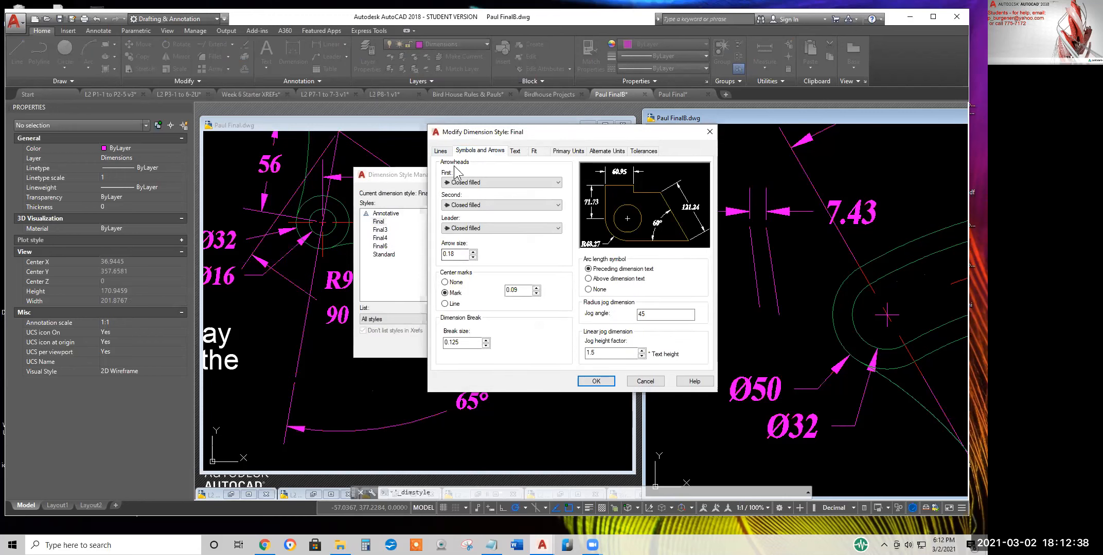
{"action": "left_click", "coordinate": [515, 151]}
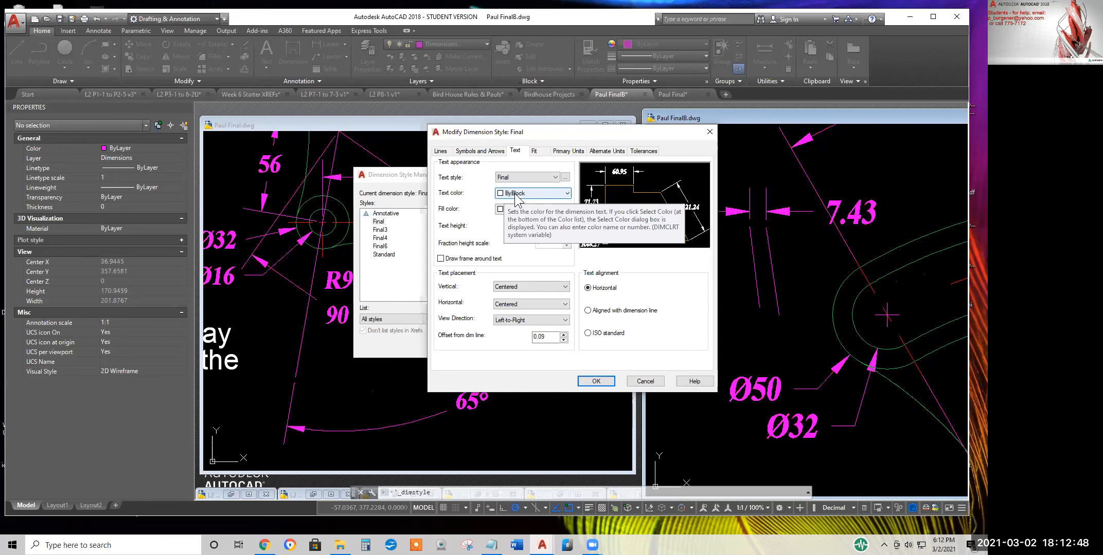
{"action": "left_click", "coordinate": [538, 192]}
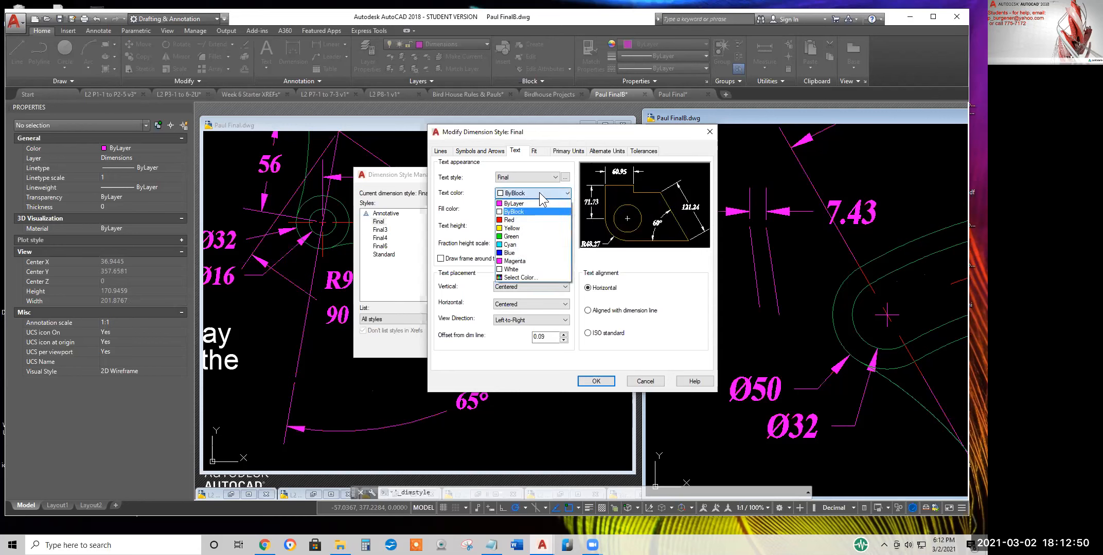
{"action": "left_click", "coordinate": [518, 278]}
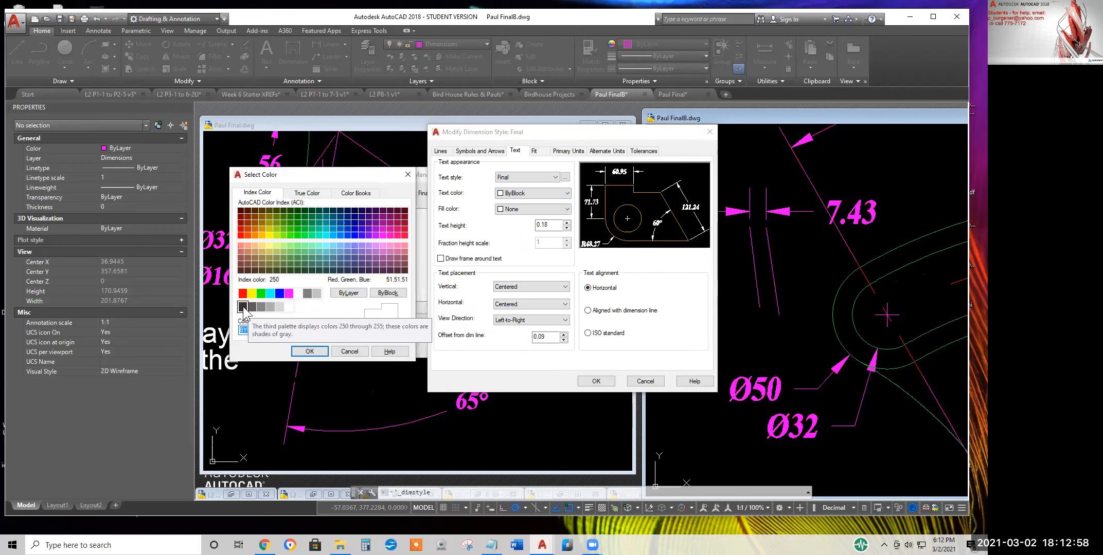
{"action": "left_click", "coordinate": [357, 350]}
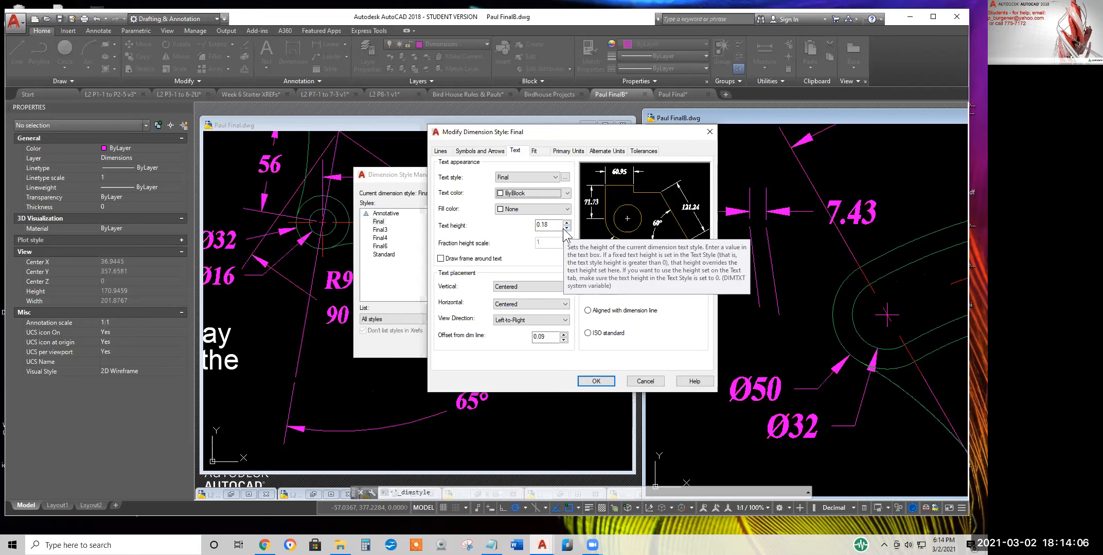
Close the dimension style dialogs without saving and make the other drawing window slightly taller
{"action": "left_click", "coordinate": [649, 383]}
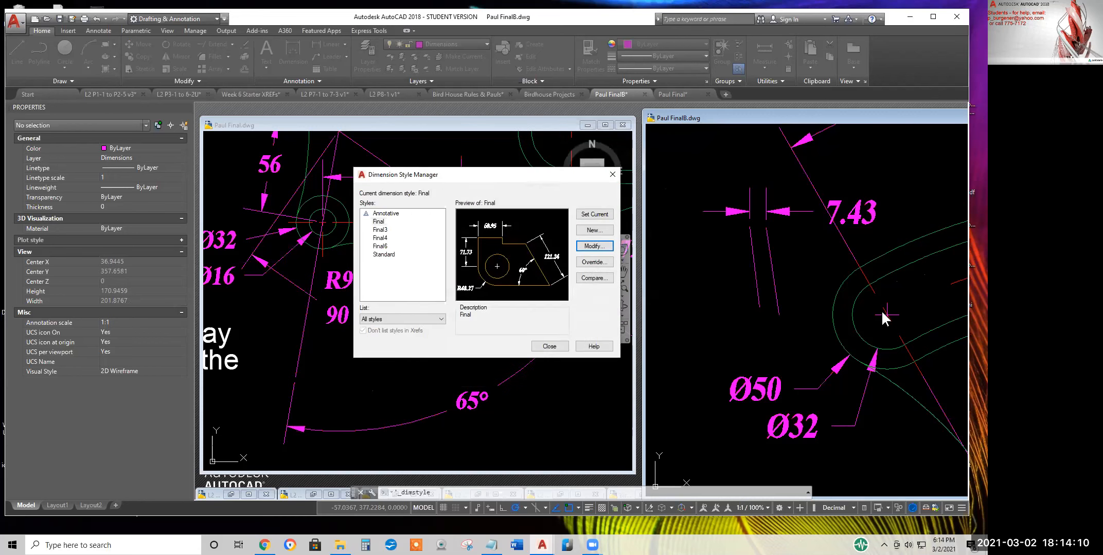
{"action": "left_click", "coordinate": [612, 176]}
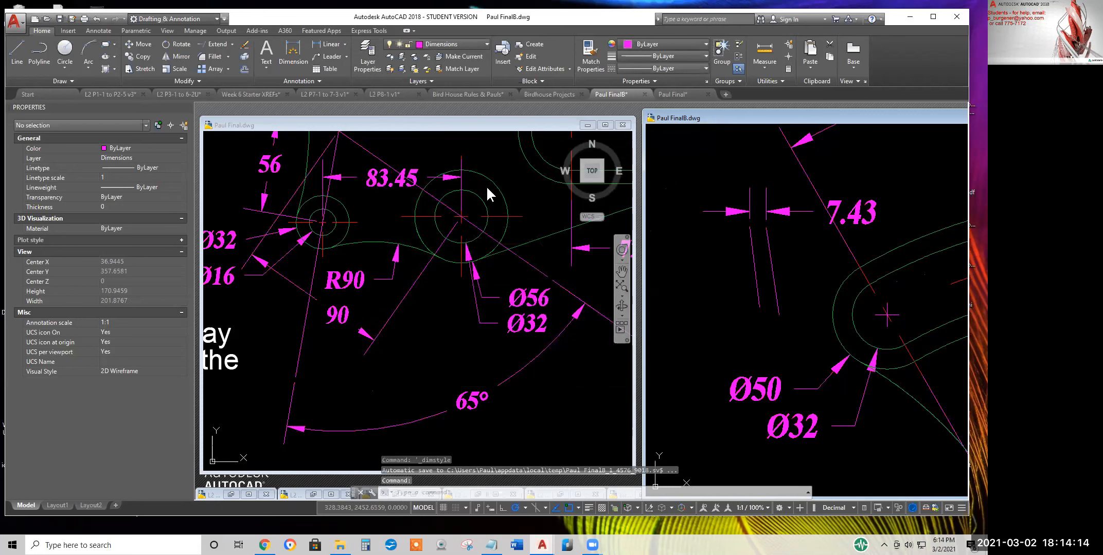
{"action": "left_click_drag", "start_coordinate": [464, 116], "coordinate": [465, 109]}
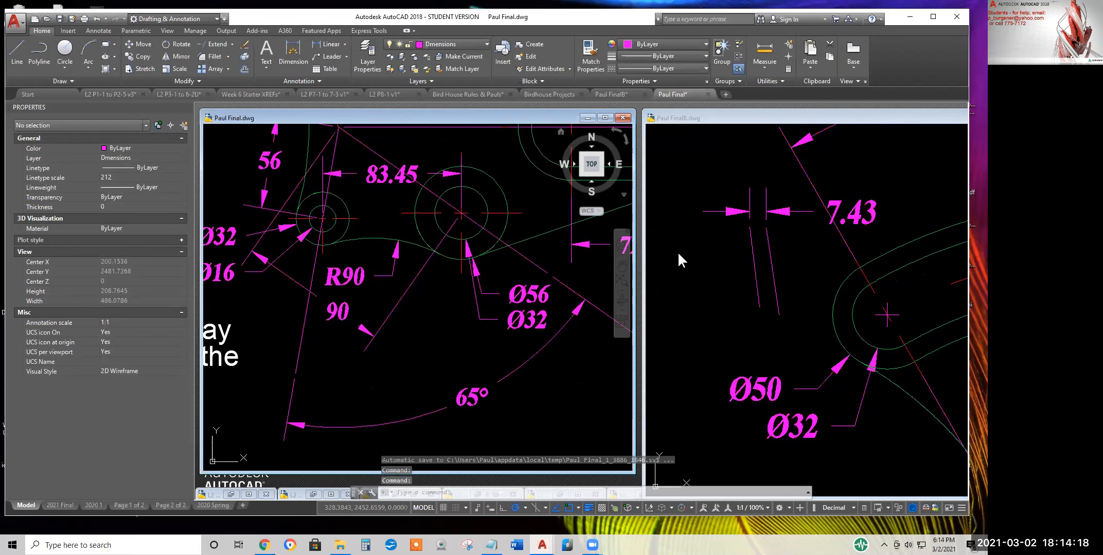
Activate the Paul FinalB window and zoom and pan to fit the whole part and notes
{"action": "left_click", "coordinate": [717, 291]}
{"action": "scroll", "coordinate": [718, 290], "scroll_direction": "down", "scroll_amount": 5}
{"action": "middle_click_drag", "start_coordinate": [849, 293], "coordinate": [785, 301]}
{"action": "scroll", "coordinate": [785, 300], "scroll_direction": "up", "scroll_amount": 3}
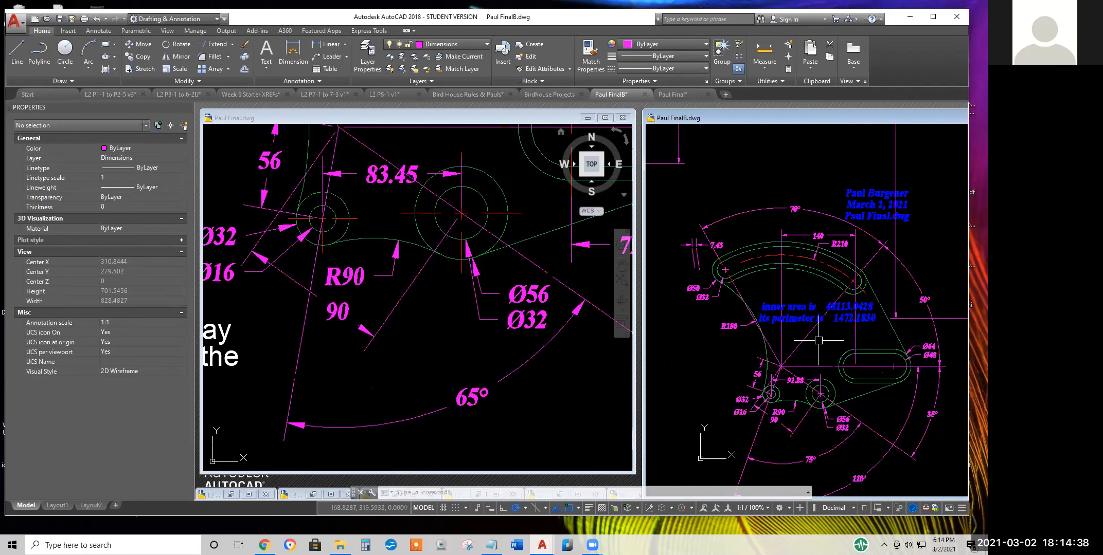
Zoom and pan around Paul FinalB, then zoom out until the whole part sits small and centred
{"action": "scroll", "coordinate": [818, 340], "scroll_direction": "down", "scroll_amount": 2}
{"action": "scroll", "coordinate": [820, 346], "scroll_direction": "up", "scroll_amount": 3}
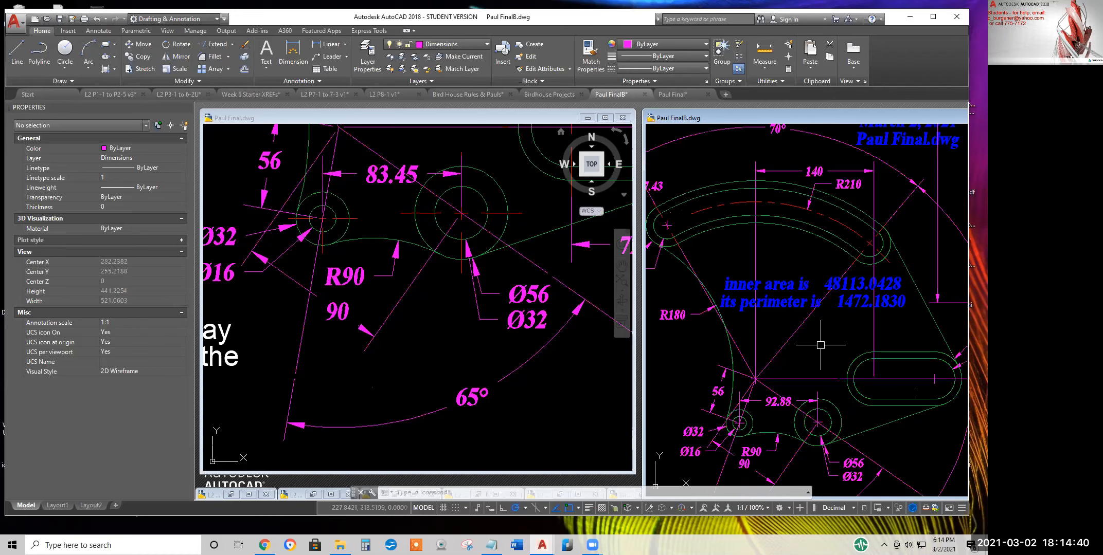
{"action": "scroll", "coordinate": [820, 345], "scroll_direction": "down", "scroll_amount": 1}
{"action": "middle_click_drag", "start_coordinate": [820, 345], "coordinate": [817, 314]}
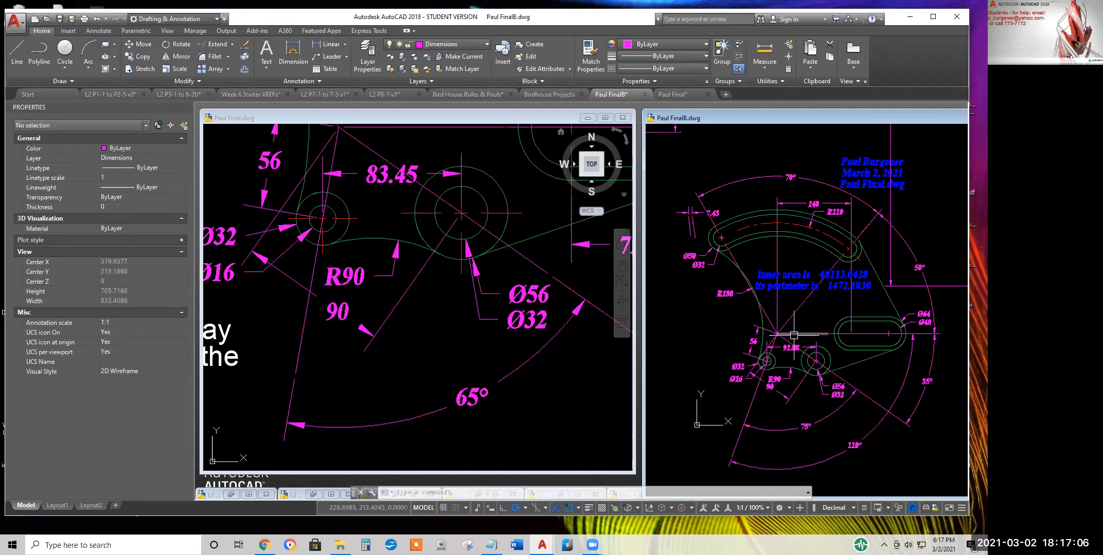
{"action": "scroll", "coordinate": [801, 338], "scroll_direction": "down", "scroll_amount": 2}
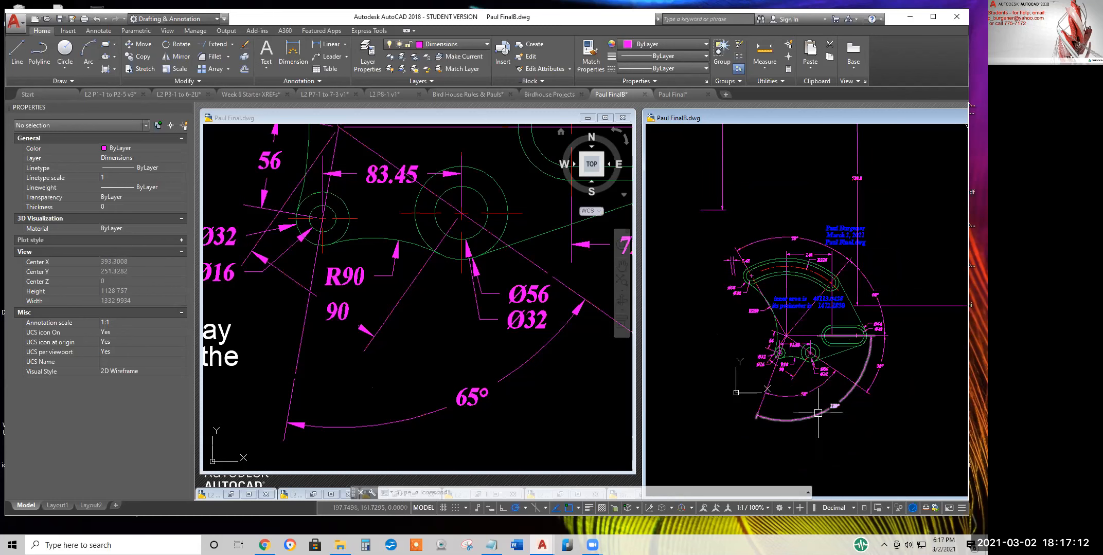
Close Paul FinalB.dwg and Paul Final.dwg, discarding unsaved changes to both
{"action": "double_click", "coordinate": [789, 117]}
{"action": "left_click", "coordinate": [827, 167]}
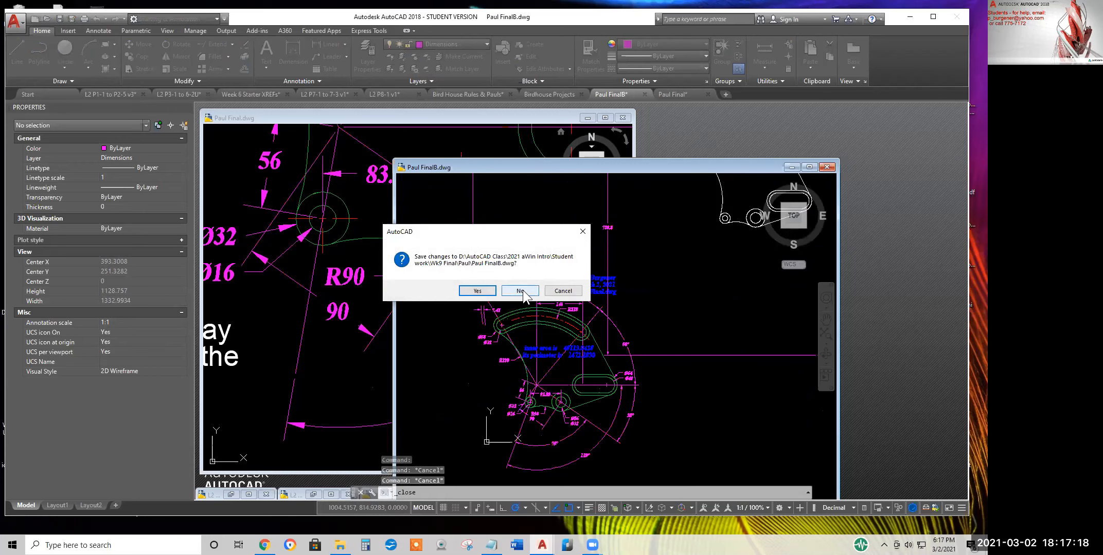
{"action": "left_click", "coordinate": [520, 291]}
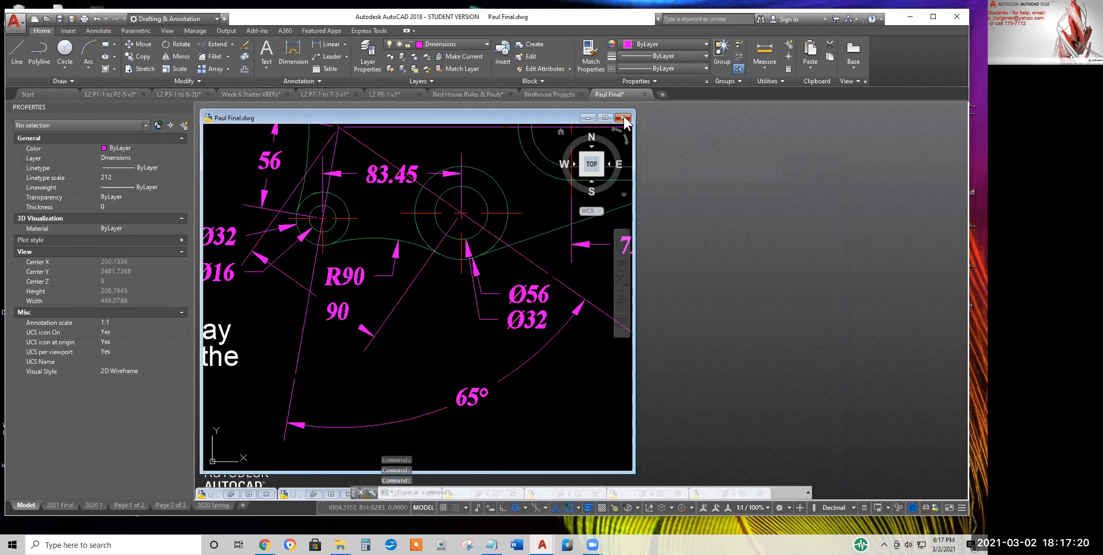
{"action": "left_click", "coordinate": [623, 118]}
{"action": "left_click", "coordinate": [520, 291]}
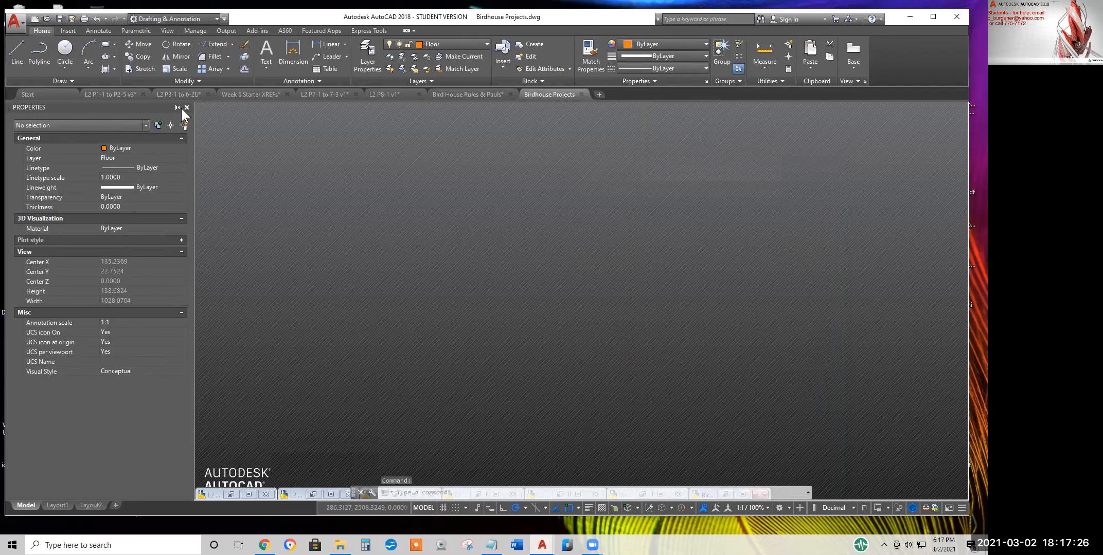
Hide the Properties palette and switch via L2 P1-1 to P2-5 v3 back to Birdhouse Projects
{"action": "left_click", "coordinate": [187, 108]}
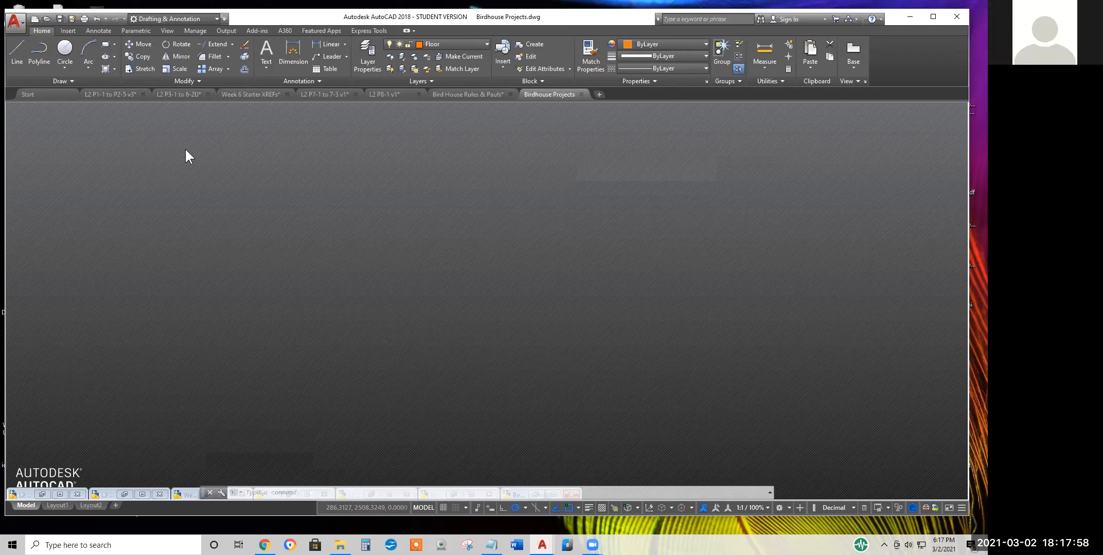
{"action": "left_click", "coordinate": [99, 94]}
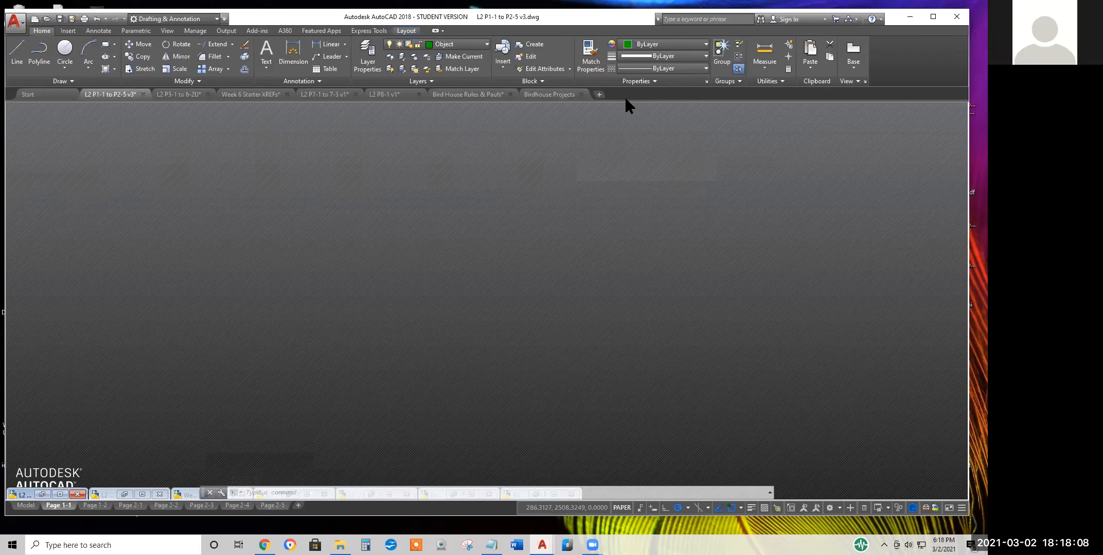
{"action": "left_click", "coordinate": [559, 99]}
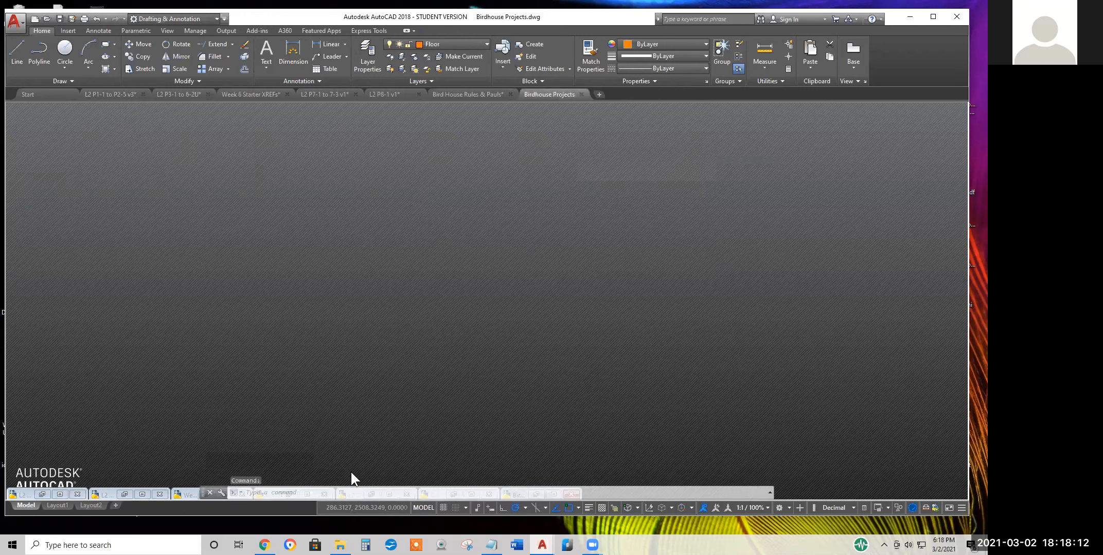
Cancel the running command and move the floating command line higher up in the window
{"action": "key", "text": "Escape"}
{"action": "key", "text": "Escape"}
{"action": "key", "text": "Escape"}
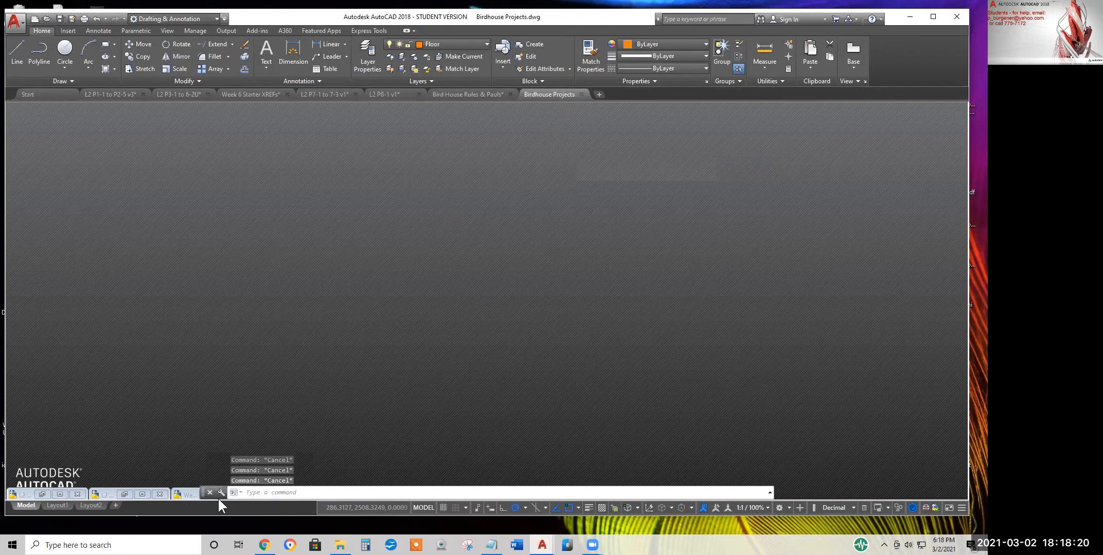
{"action": "left_click_drag", "start_coordinate": [204, 491], "coordinate": [233, 468]}
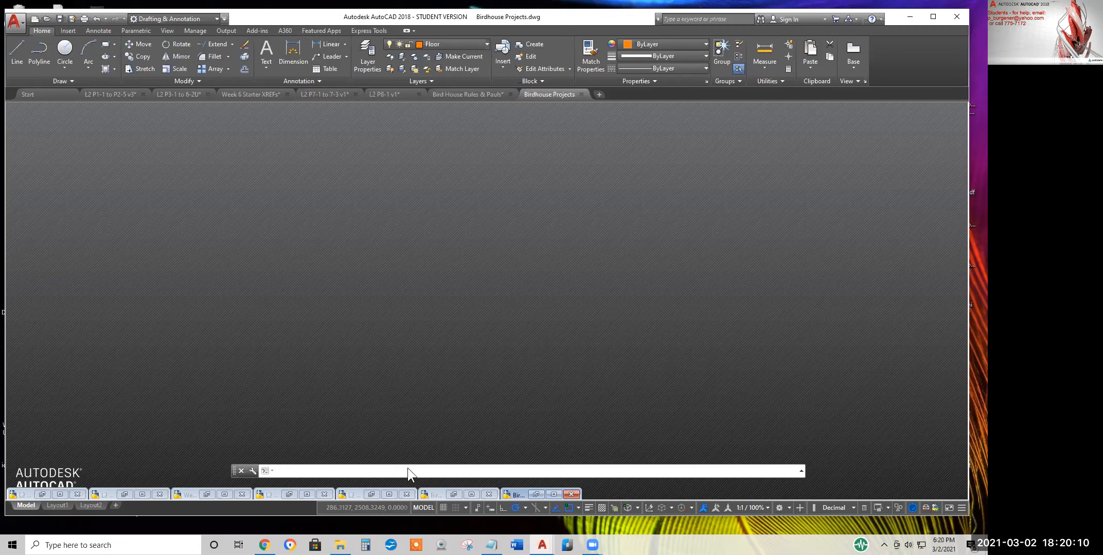
Restore Birdhouse Projects, then step through the open drawings to L2 P1-1 to P2-5 v3
{"action": "left_click", "coordinate": [536, 495]}
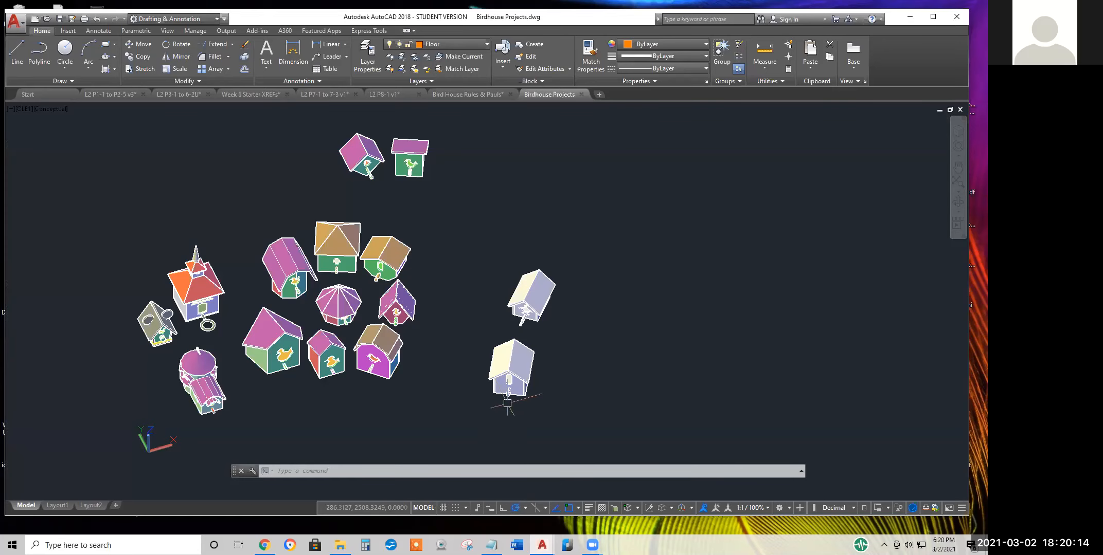
{"action": "left_click", "coordinate": [489, 94]}
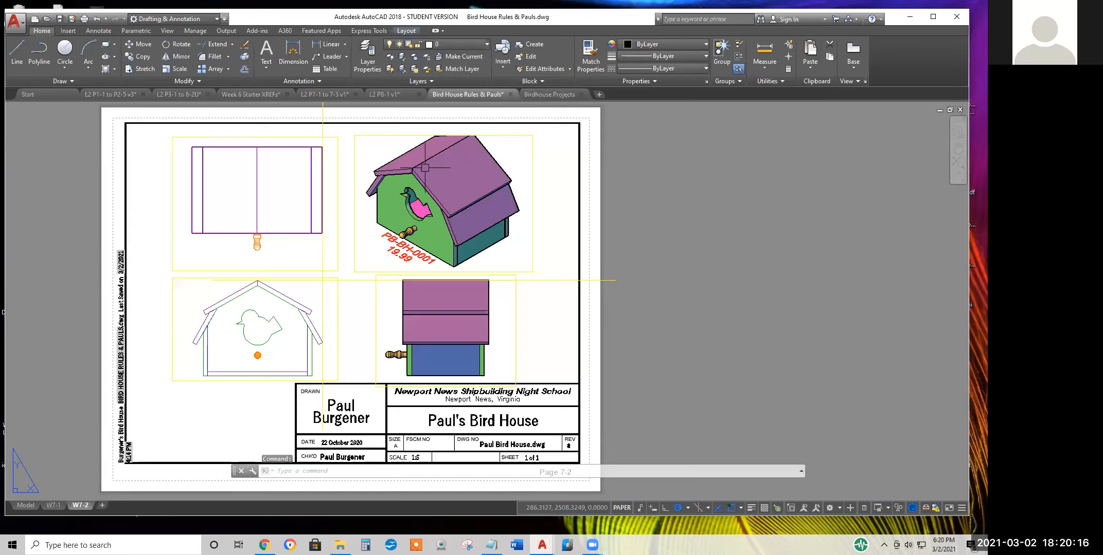
{"action": "left_click", "coordinate": [373, 93]}
{"action": "left_click", "coordinate": [333, 95]}
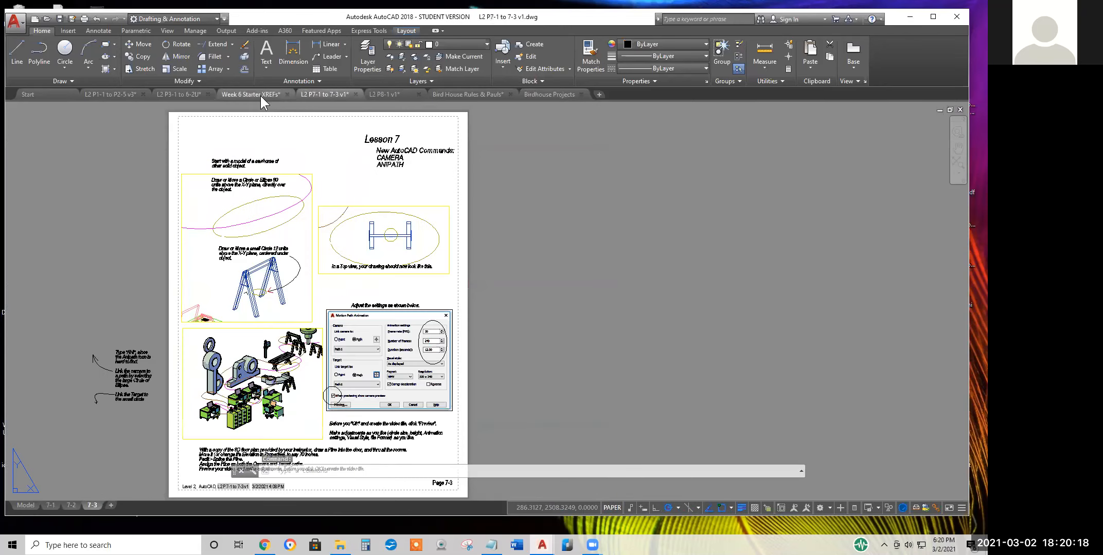
{"action": "left_click", "coordinate": [237, 96]}
{"action": "left_click", "coordinate": [173, 95]}
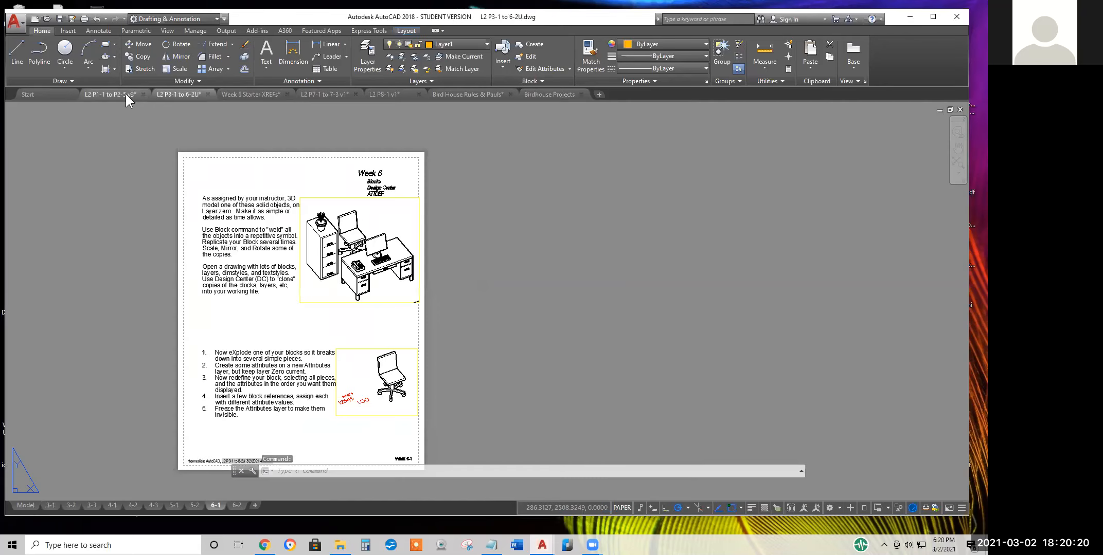
{"action": "left_click", "coordinate": [127, 97]}
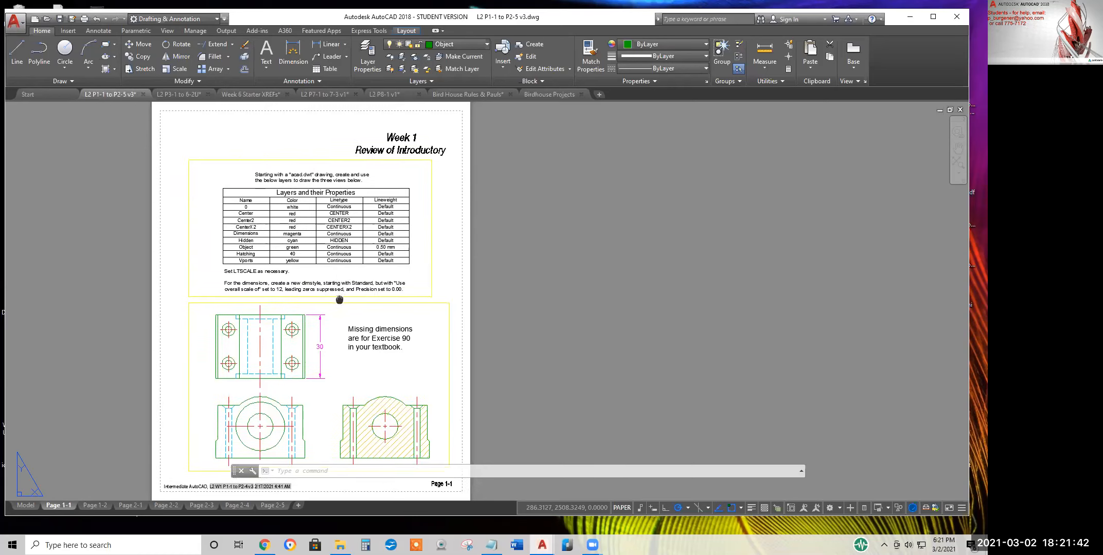
Pan and zoom the Page 1-1 sheet to frame its three part views
{"action": "middle_click_drag", "start_coordinate": [146, 426], "coordinate": [288, 403]}
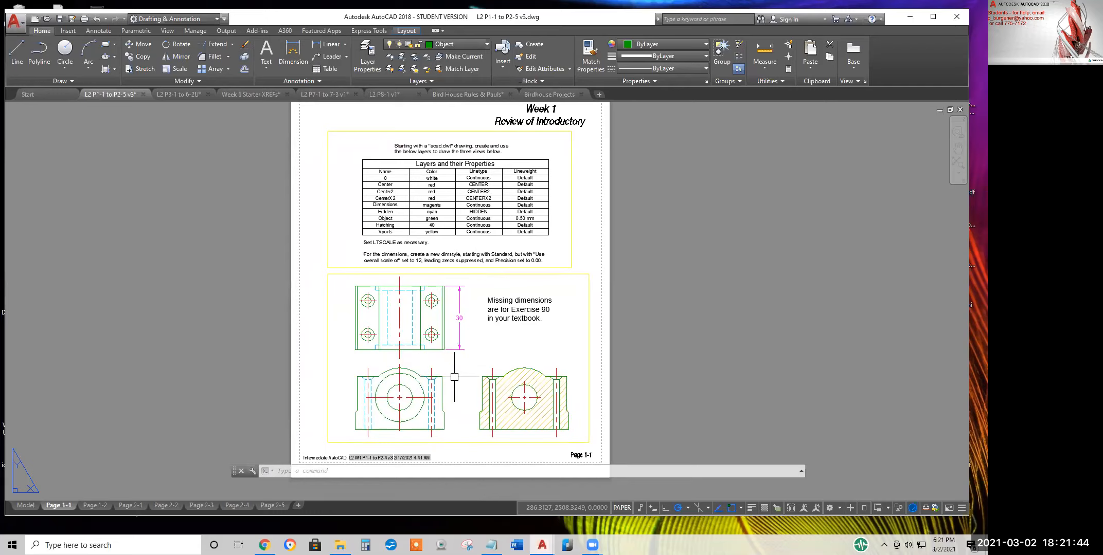
{"action": "scroll", "coordinate": [457, 375], "scroll_direction": "up", "scroll_amount": 2}
{"action": "scroll", "coordinate": [457, 375], "scroll_direction": "up", "scroll_amount": 3}
{"action": "scroll", "coordinate": [455, 372], "scroll_direction": "down", "scroll_amount": 3}
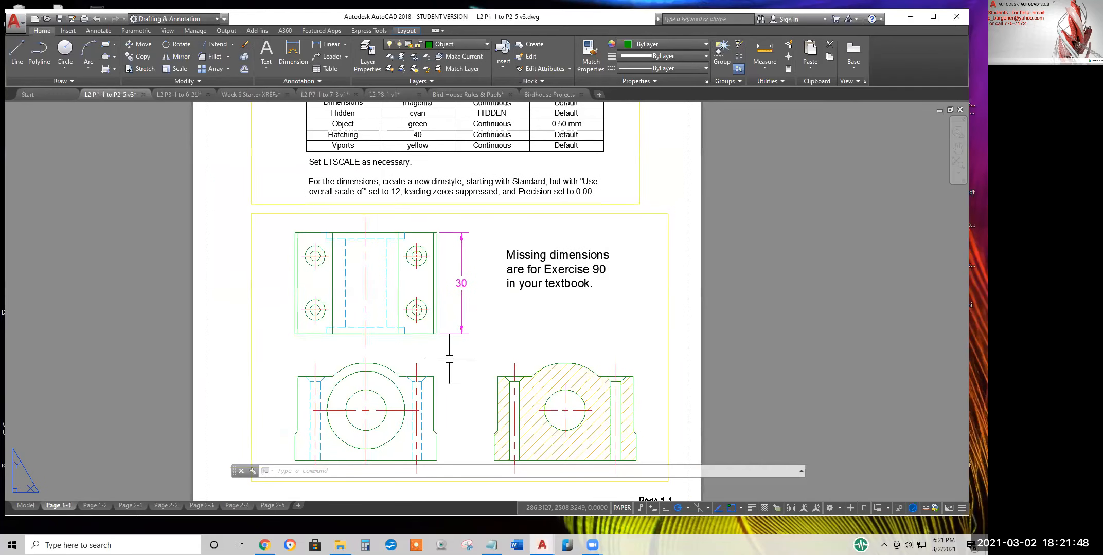
{"action": "middle_click_drag", "start_coordinate": [451, 360], "coordinate": [475, 320]}
{"action": "scroll", "coordinate": [462, 339], "scroll_direction": "up", "scroll_amount": 2}
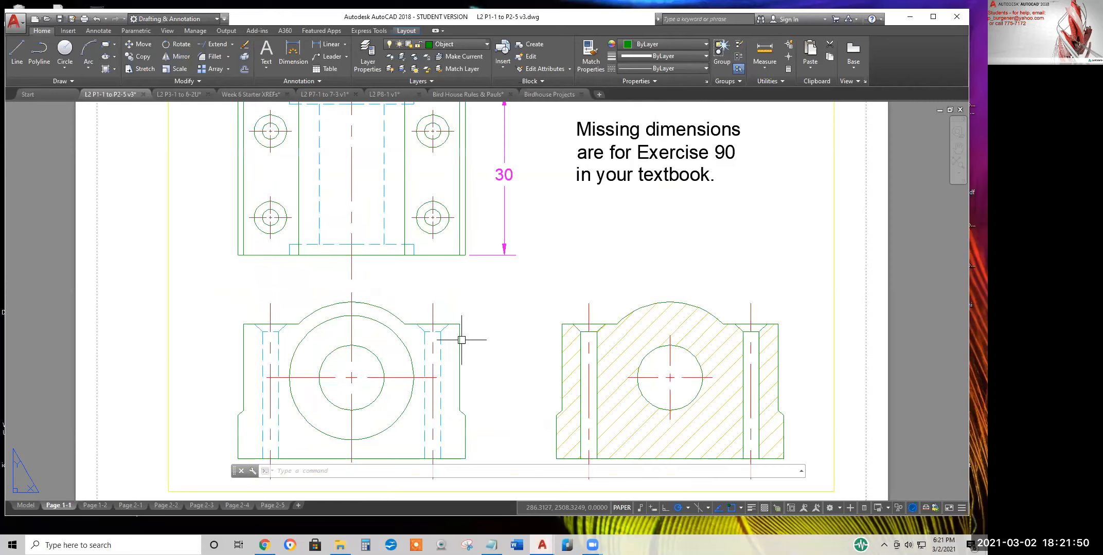
{"action": "scroll", "coordinate": [525, 318], "scroll_direction": "down", "scroll_amount": 2}
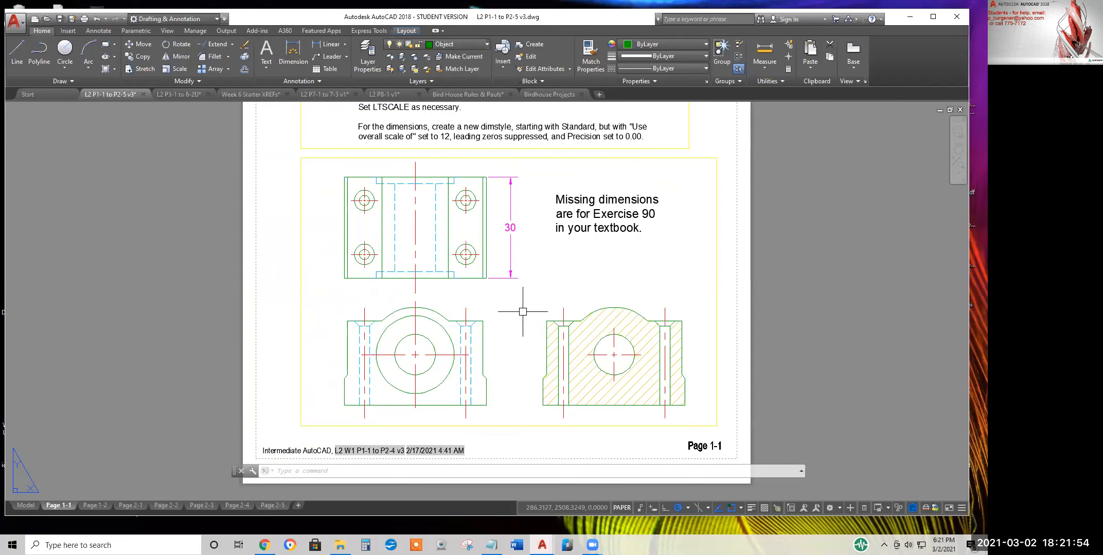
{"action": "middle_click_drag", "start_coordinate": [533, 295], "coordinate": [525, 319]}
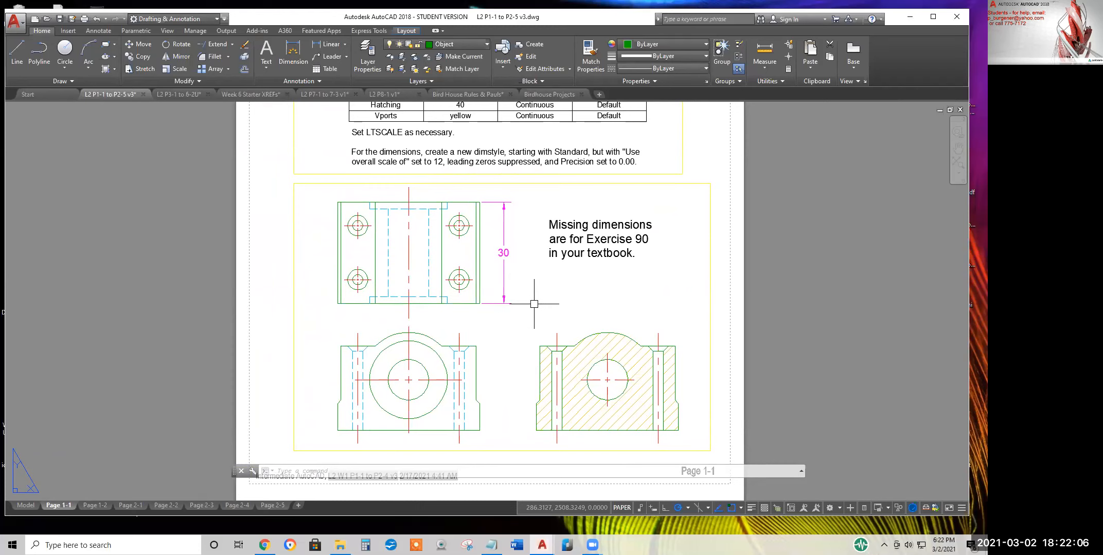
Pan the sheet to show the Week 1 Review title, then the lower views and footer
{"action": "scroll", "coordinate": [528, 306], "scroll_direction": "down", "scroll_amount": 2}
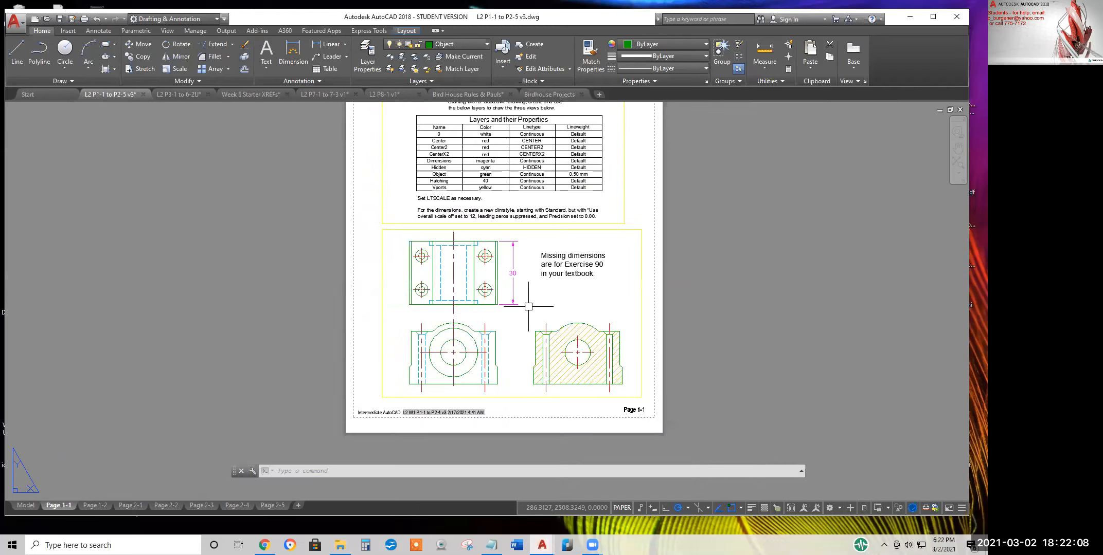
{"action": "scroll", "coordinate": [529, 305], "scroll_direction": "down", "scroll_amount": 1}
{"action": "scroll", "coordinate": [529, 305], "scroll_direction": "up", "scroll_amount": 2}
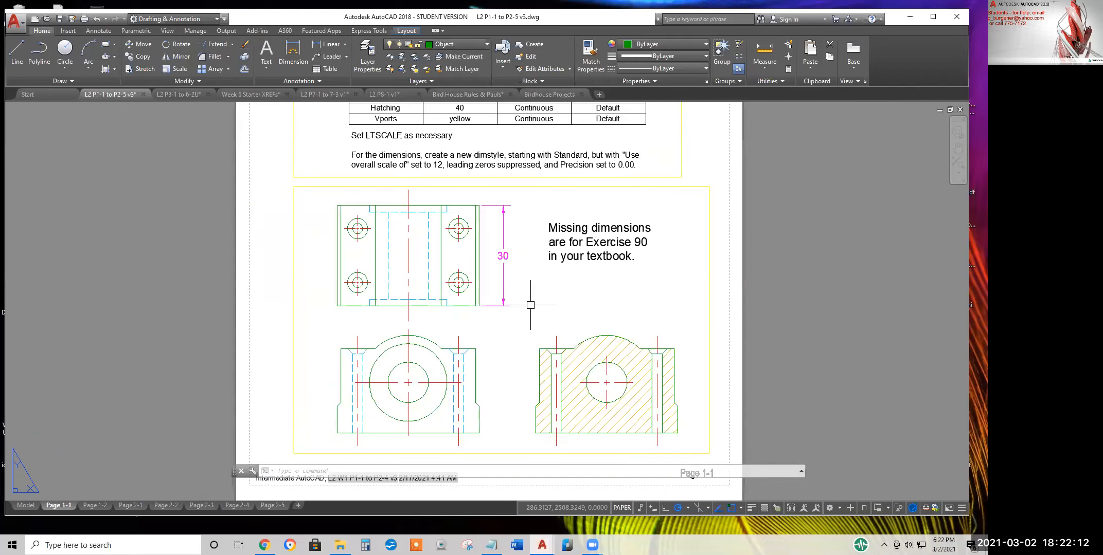
{"action": "scroll", "coordinate": [530, 305], "scroll_direction": "down", "scroll_amount": 2}
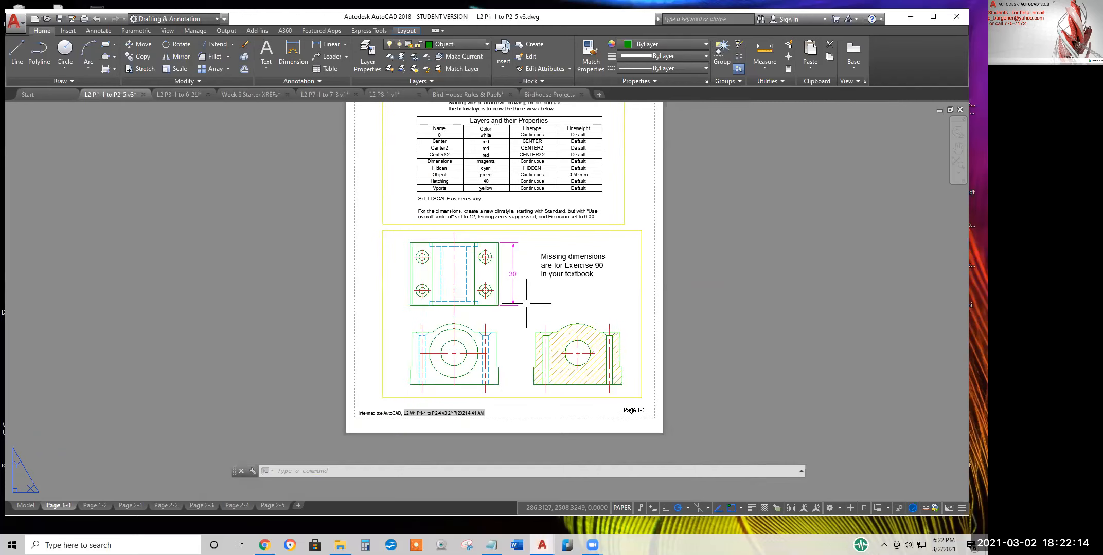
{"action": "middle_click_drag", "start_coordinate": [527, 293], "coordinate": [524, 409]}
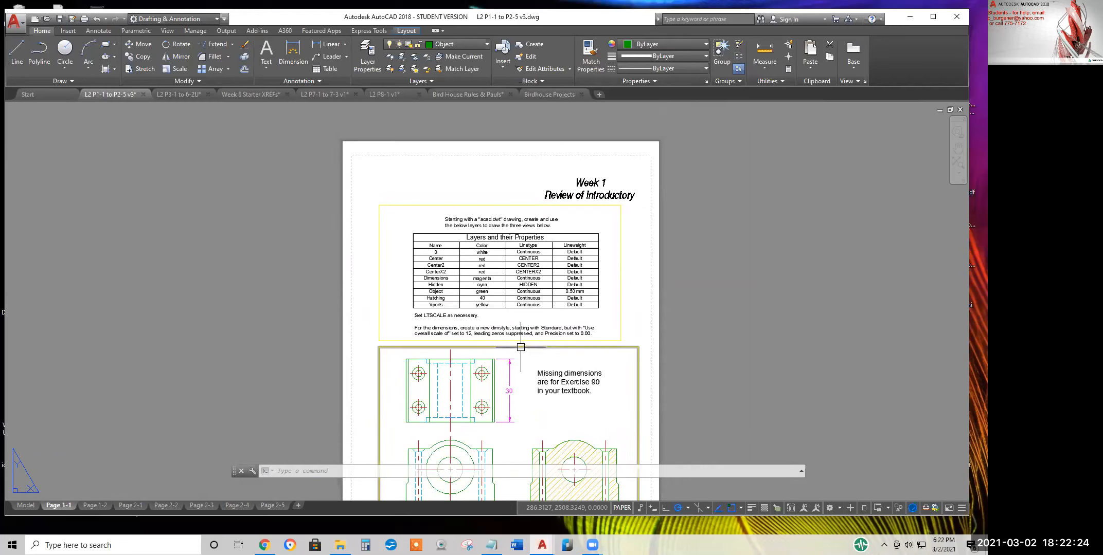
{"action": "mouse_move", "coordinate": [521, 347]}
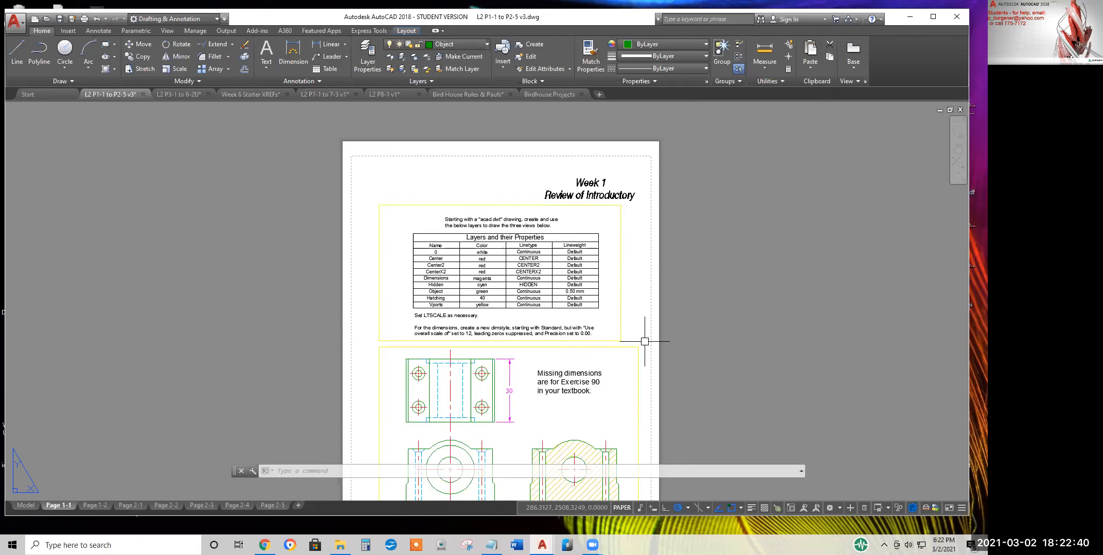
{"action": "middle_click_drag", "start_coordinate": [644, 338], "coordinate": [626, 276]}
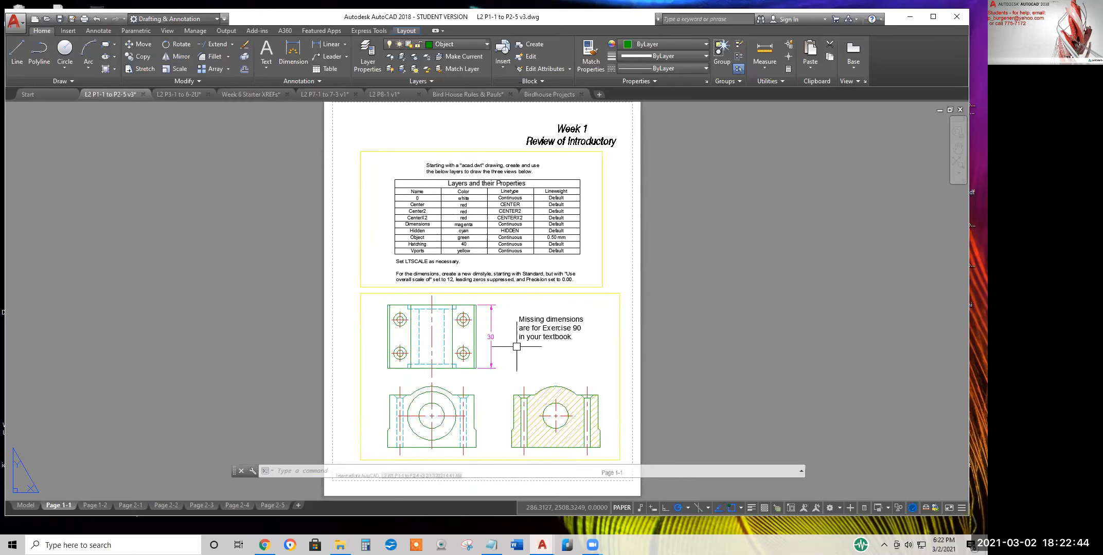
Switch to the Page 1-2 layout, pan it into view, and select both the polygonal and rectangular viewports
{"action": "left_click", "coordinate": [96, 506]}
{"action": "middle_click_drag", "start_coordinate": [291, 349], "coordinate": [598, 324]}
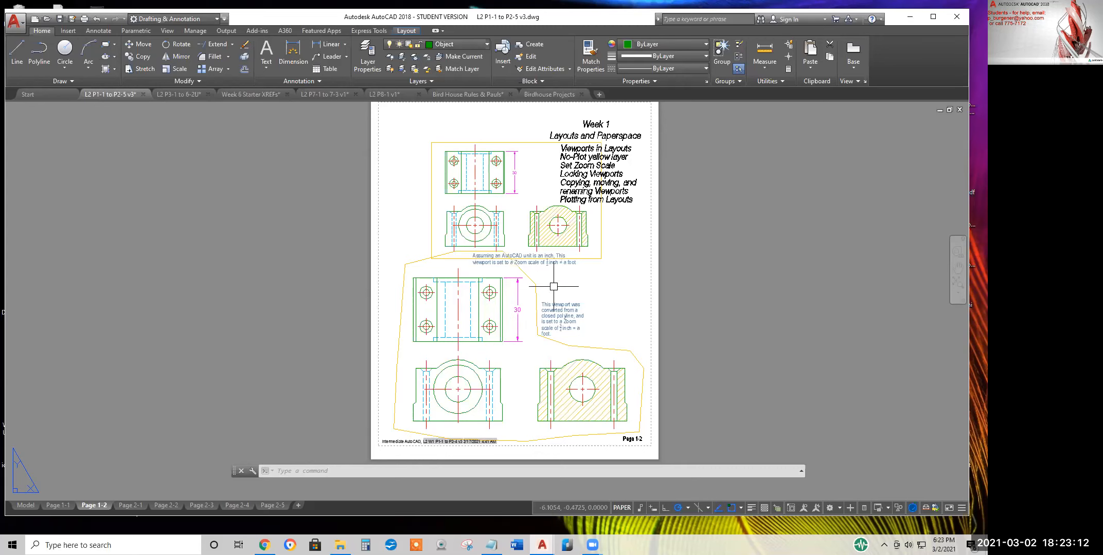
{"action": "left_click", "coordinate": [536, 293]}
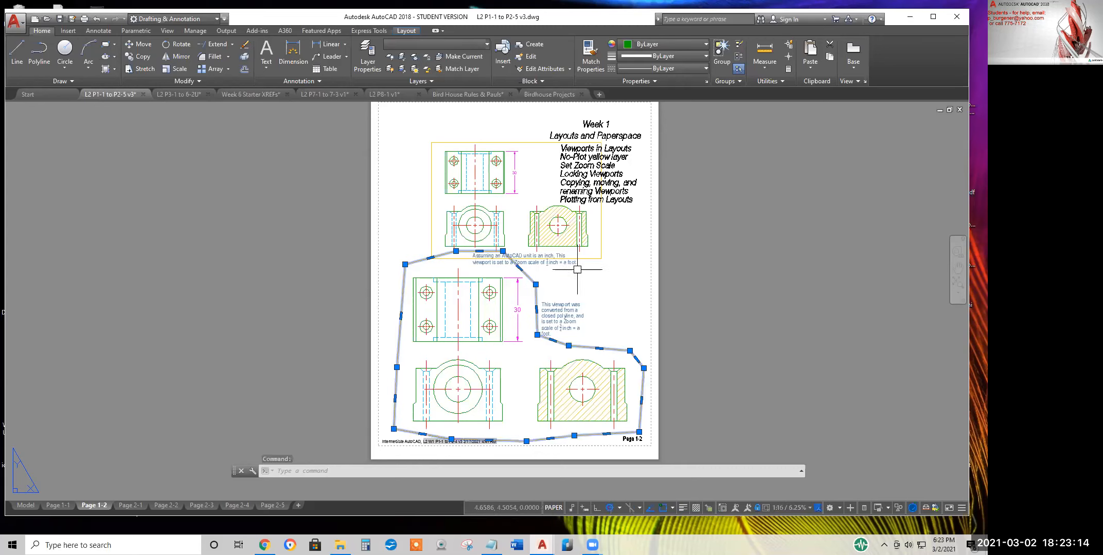
{"action": "left_click", "coordinate": [587, 259]}
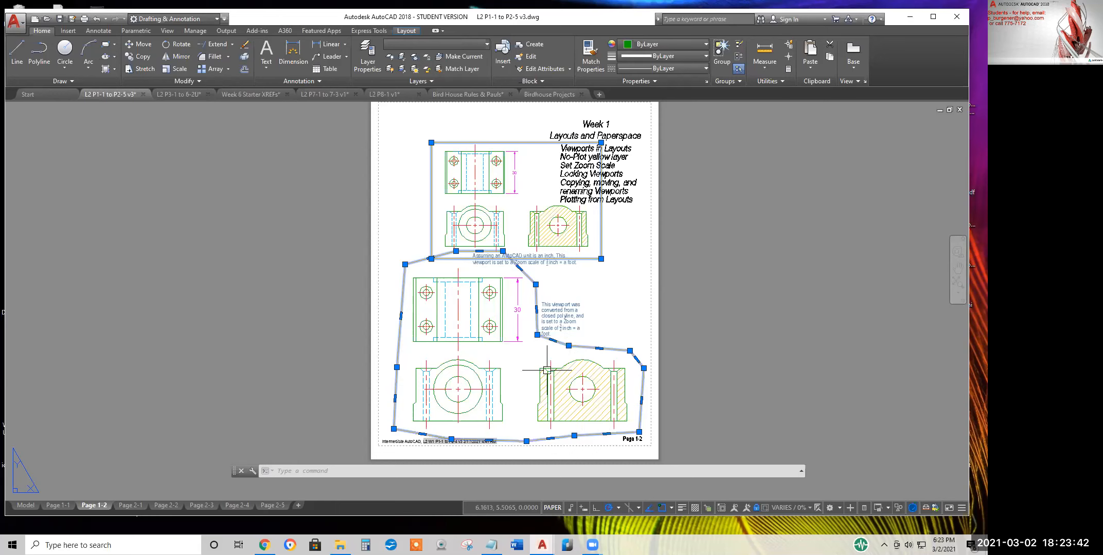
Set Display Locked to No for the two selected viewports
{"action": "right_click", "coordinate": [251, 171]}
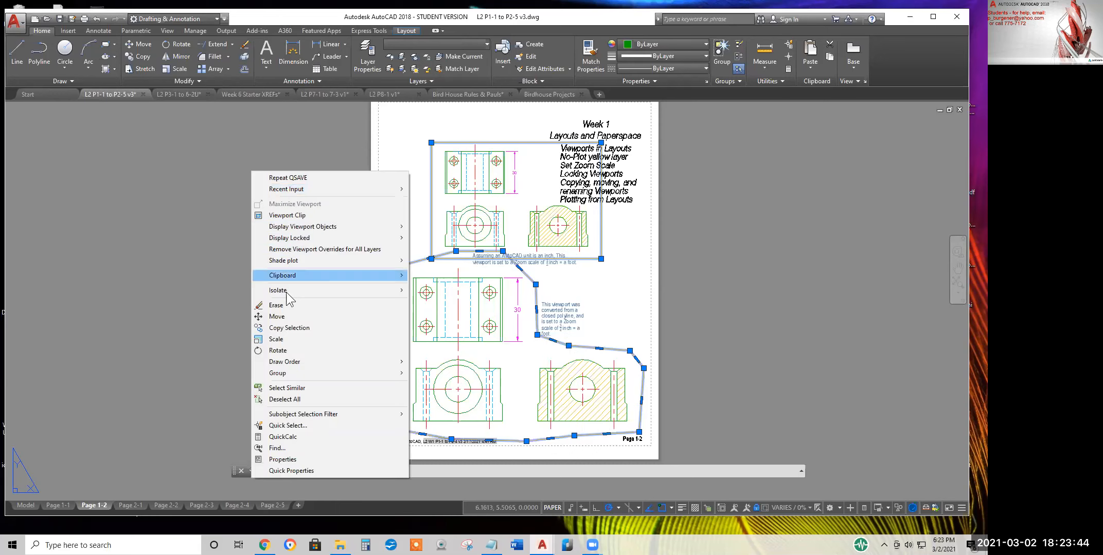
{"action": "mouse_move", "coordinate": [297, 244]}
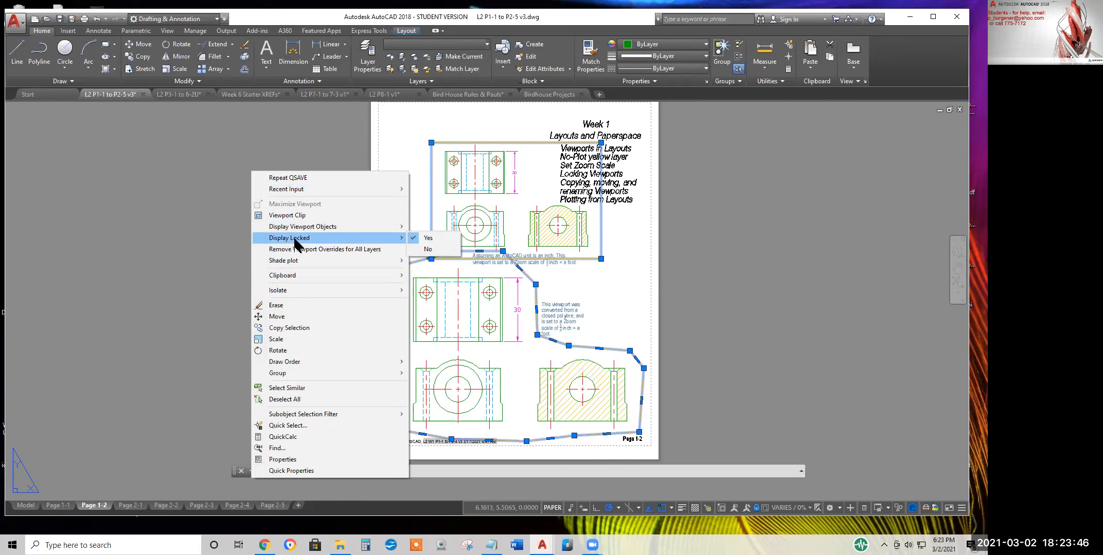
{"action": "left_click", "coordinate": [427, 249]}
Zoom the drawing inside the upper rectangular viewport out to a small view
{"action": "double_click", "coordinate": [520, 206]}
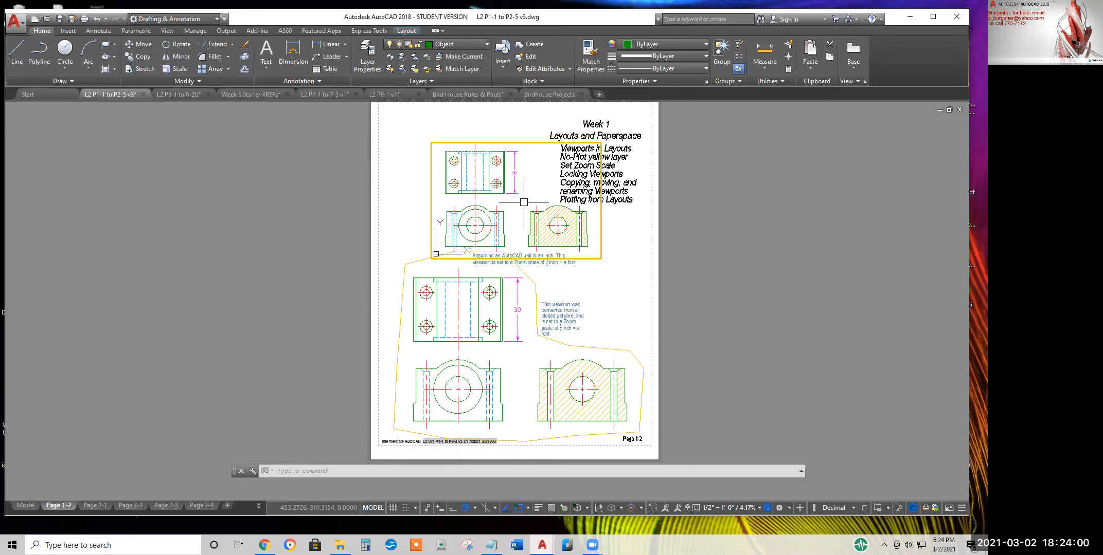
{"action": "scroll", "coordinate": [524, 201], "scroll_direction": "up", "scroll_amount": 2}
{"action": "scroll", "coordinate": [525, 200], "scroll_direction": "down", "scroll_amount": 9}
{"action": "scroll", "coordinate": [535, 212], "scroll_direction": "up", "scroll_amount": 4}
{"action": "scroll", "coordinate": [538, 207], "scroll_direction": "down", "scroll_amount": 2}
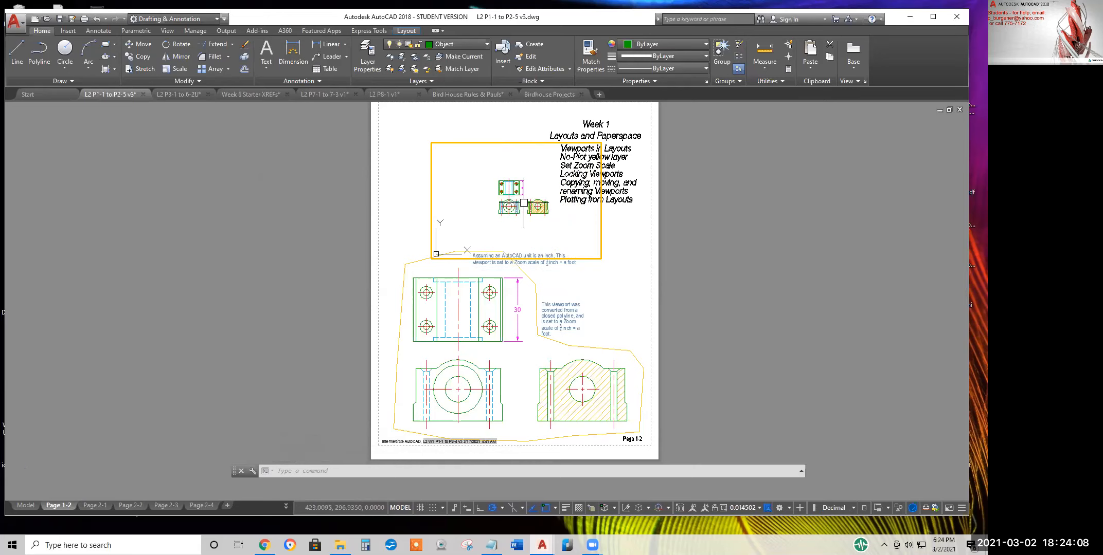
{"action": "scroll", "coordinate": [537, 205], "scroll_direction": "down", "scroll_amount": 4}
{"action": "scroll", "coordinate": [533, 207], "scroll_direction": "up", "scroll_amount": 10}
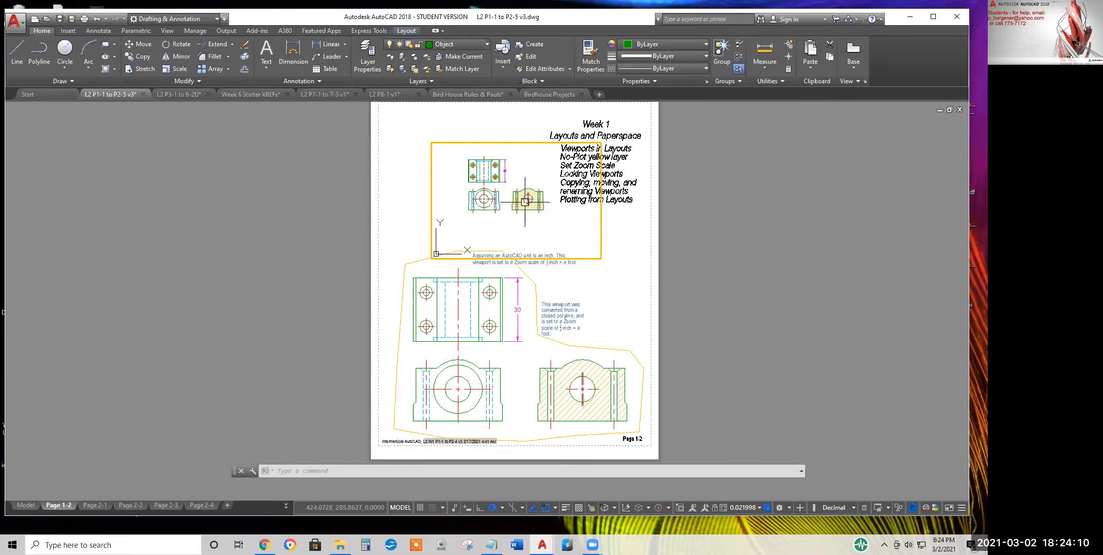
{"action": "scroll", "coordinate": [529, 205], "scroll_direction": "down", "scroll_amount": 8}
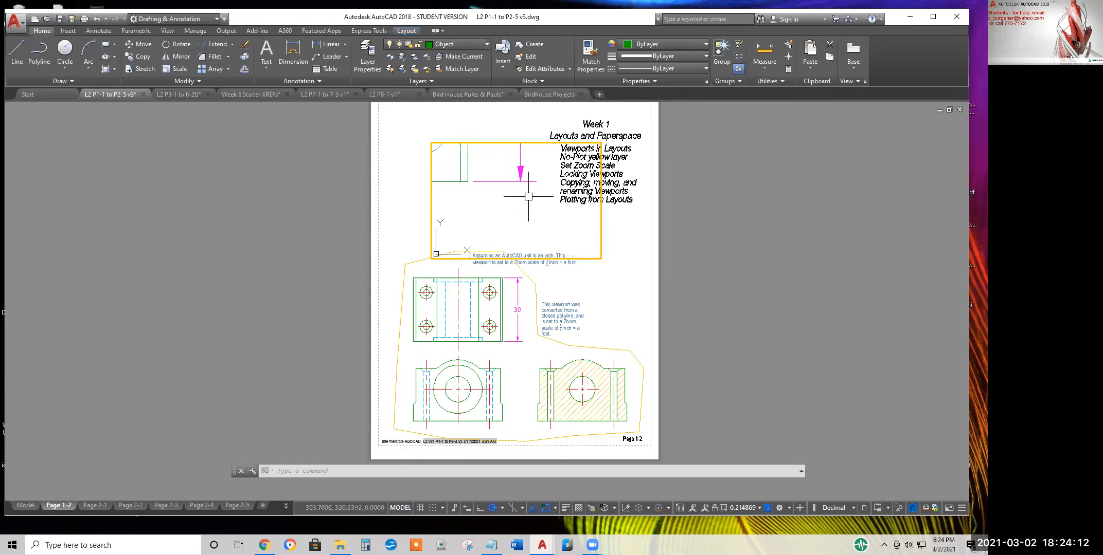
{"action": "scroll", "coordinate": [532, 196], "scroll_direction": "up", "scroll_amount": 4}
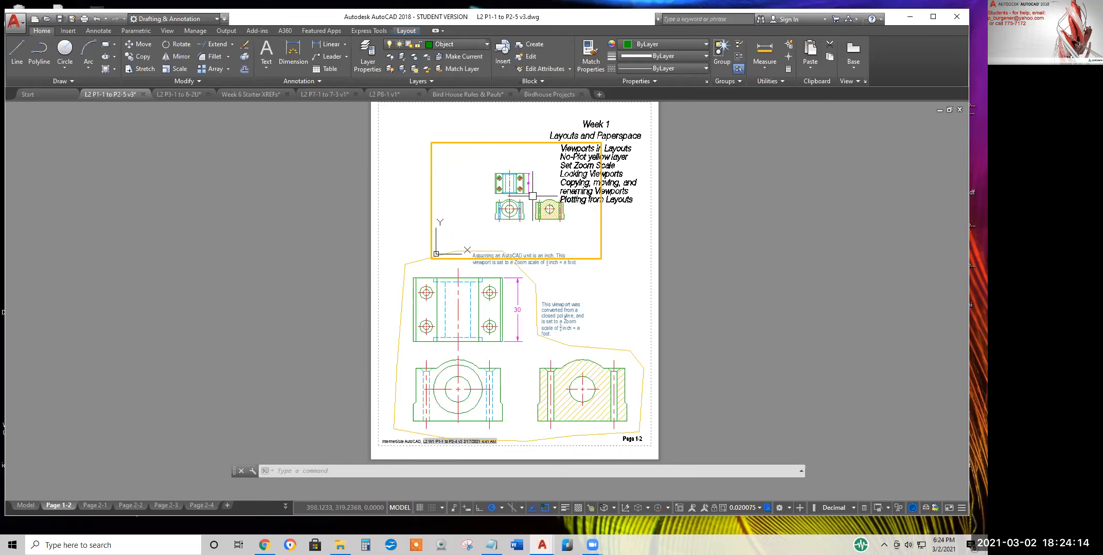
Zoom and pan the polyline viewport's contents, then toggle Model and back to Page 1-2
{"action": "left_click", "coordinate": [517, 362]}
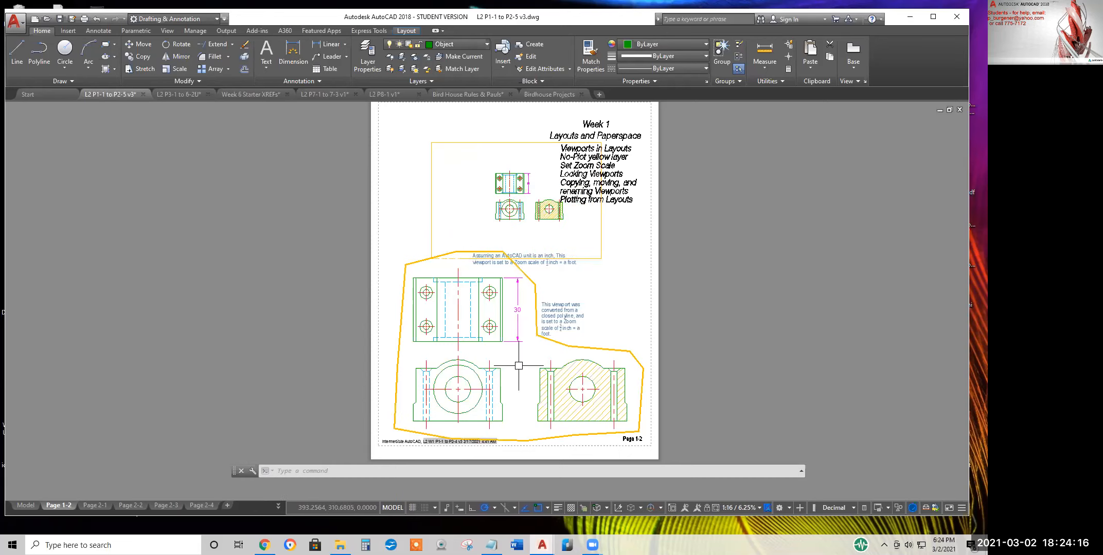
{"action": "scroll", "coordinate": [516, 363], "scroll_direction": "down", "scroll_amount": 3}
{"action": "mouse_move", "coordinate": [527, 422]}
{"action": "middle_mouse_down"}
{"action": "mouse_move", "coordinate": [504, 423]}
{"action": "mouse_move", "coordinate": [469, 317]}
{"action": "middle_mouse_up"}
{"action": "scroll", "coordinate": [503, 423], "scroll_direction": "down", "scroll_amount": 5}
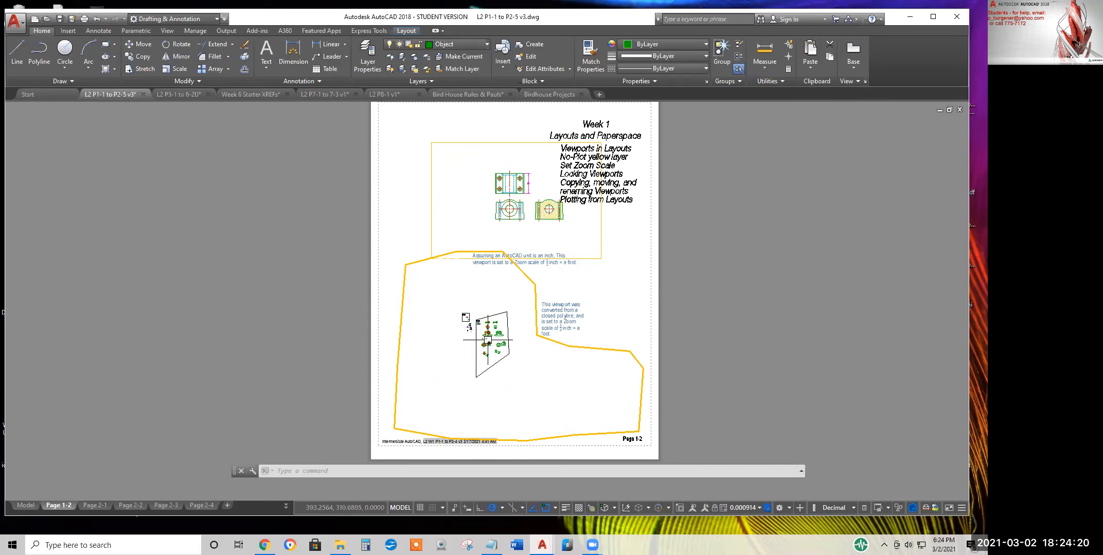
{"action": "scroll", "coordinate": [492, 350], "scroll_direction": "up", "scroll_amount": 2}
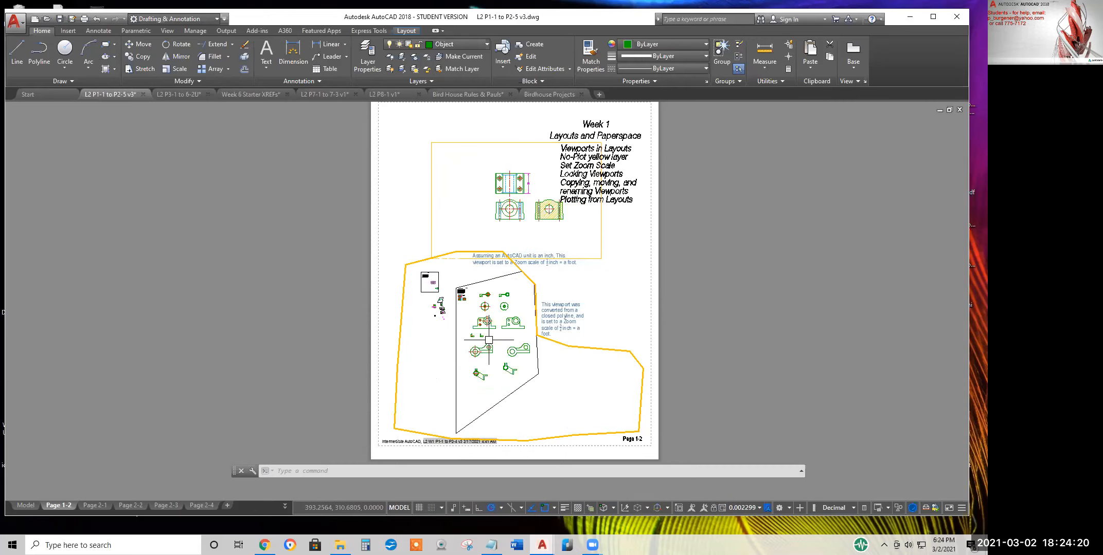
{"action": "left_click", "coordinate": [25, 503]}
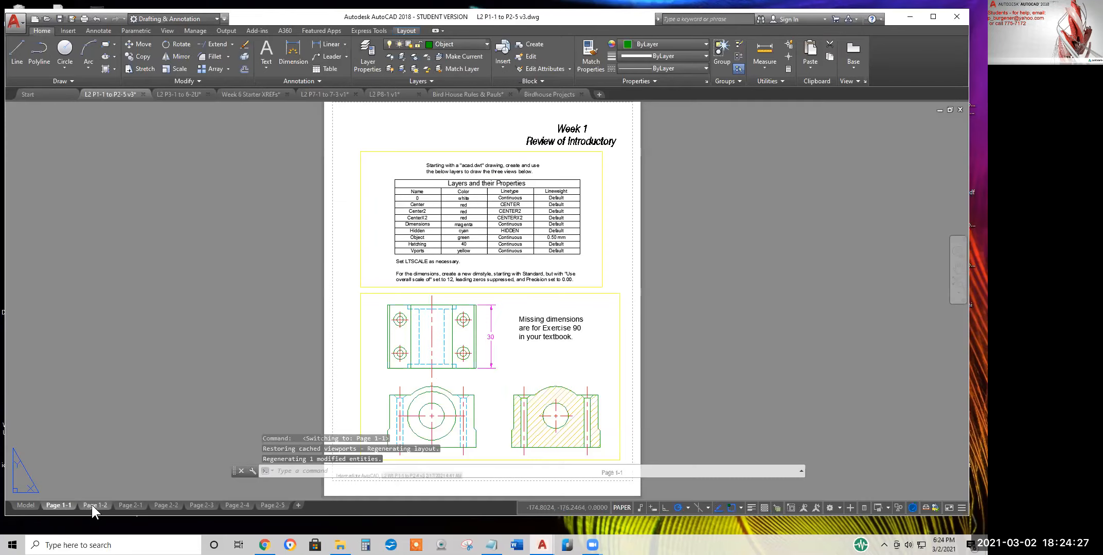
{"action": "left_click", "coordinate": [94, 505]}
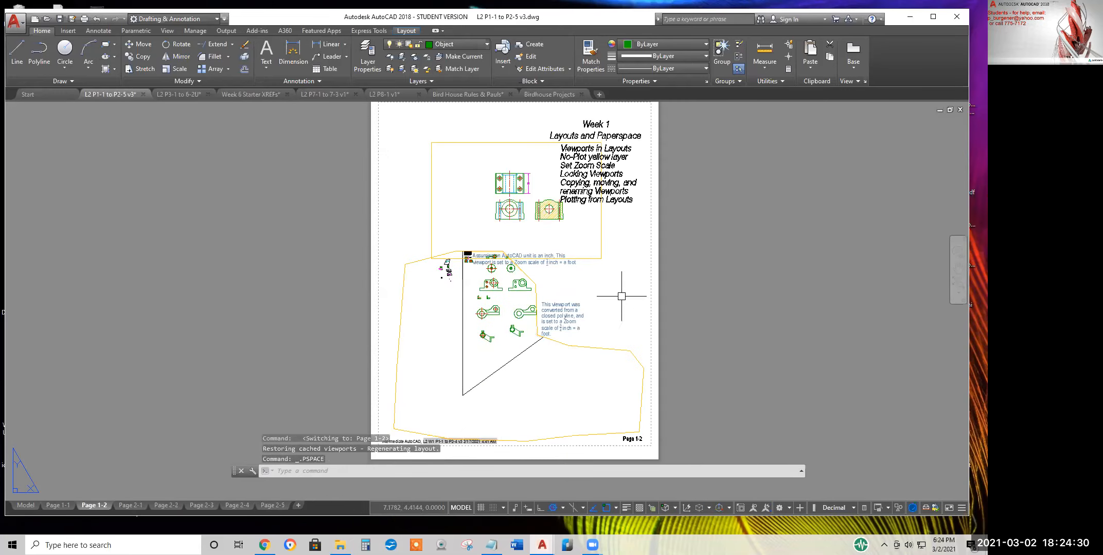
Move the upper rectangular viewport off the sheet to the right with the M command
{"action": "type", "text": "m"}
{"action": "key", "text": "Return"}
{"action": "left_click", "coordinate": [620, 260]}
{"action": "left_click", "coordinate": [594, 237]}
{"action": "key", "text": "Return"}
{"action": "left_click", "coordinate": [581, 235]}
{"action": "left_click", "coordinate": [791, 285]}
{"action": "key", "text": "Return"}
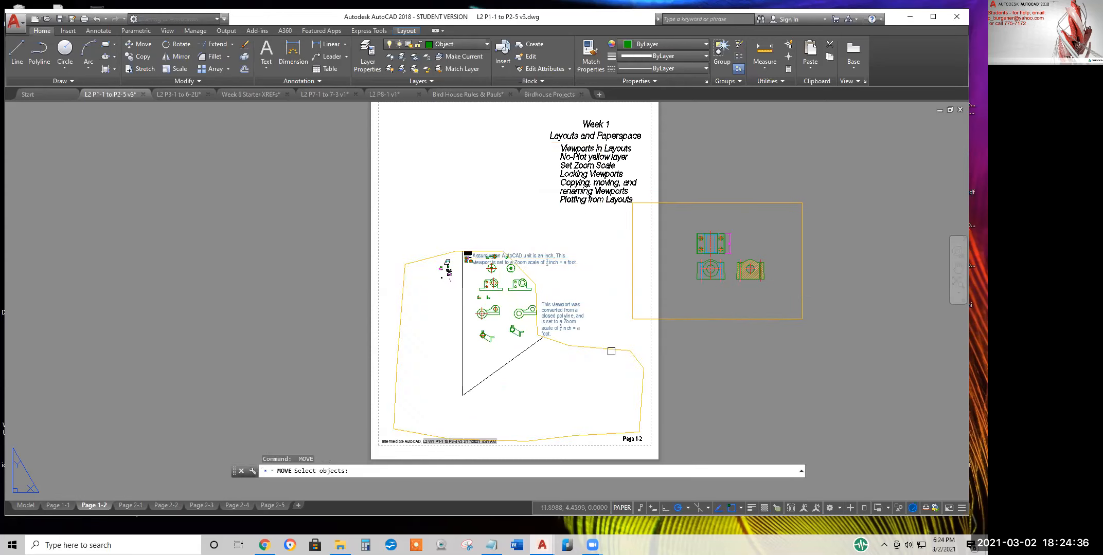
{"action": "key", "text": "Escape"}
Stretch the polyline viewport's inner corner grip upward toward the top of the page
{"action": "left_click", "coordinate": [611, 348]}
{"action": "left_click", "coordinate": [537, 335]}
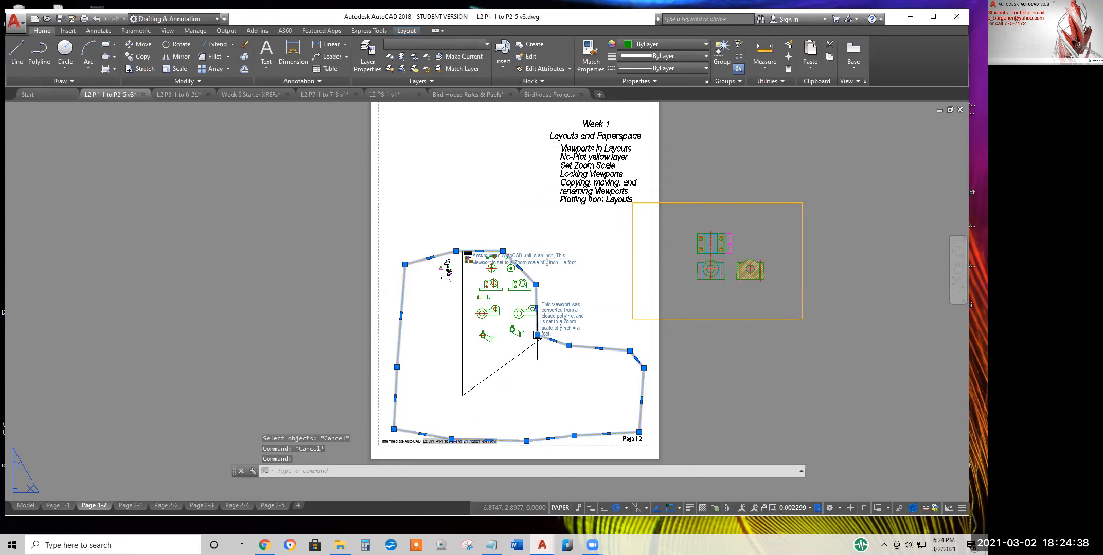
{"action": "left_click", "coordinate": [600, 232]}
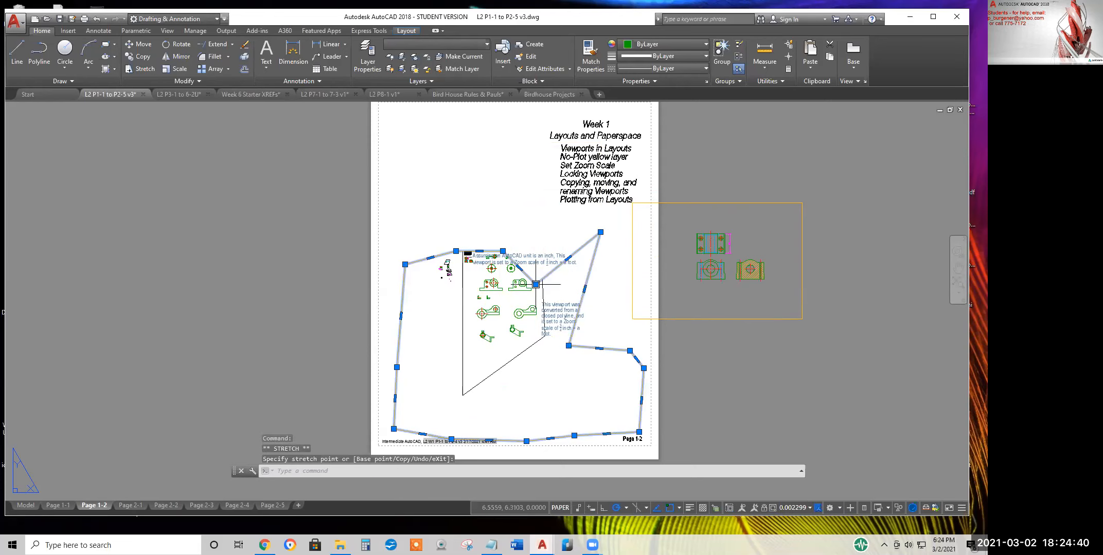
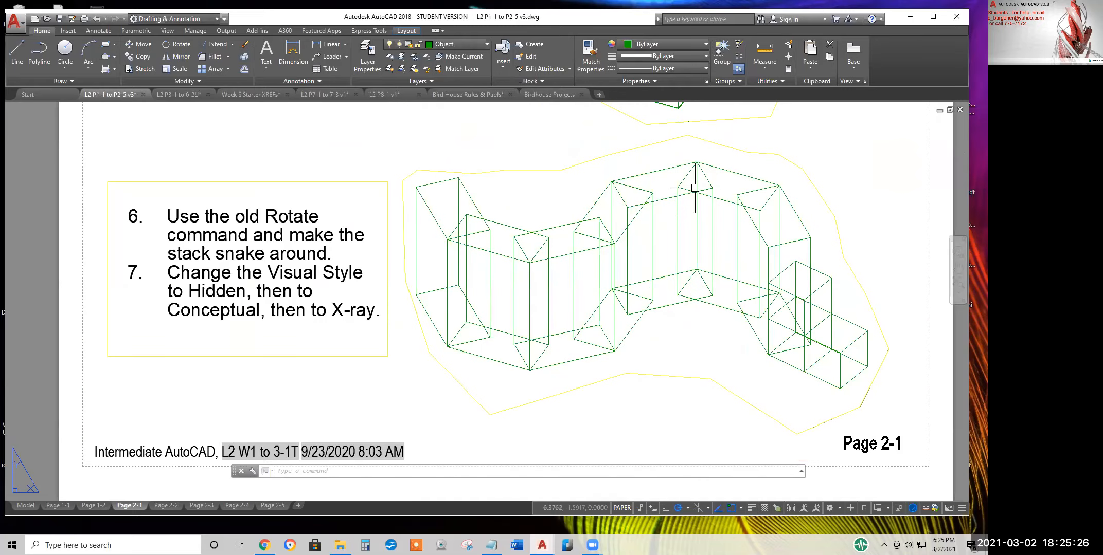
{"action": "scroll", "coordinate": [609, 244], "scroll_direction": "up", "scroll_amount": 5}
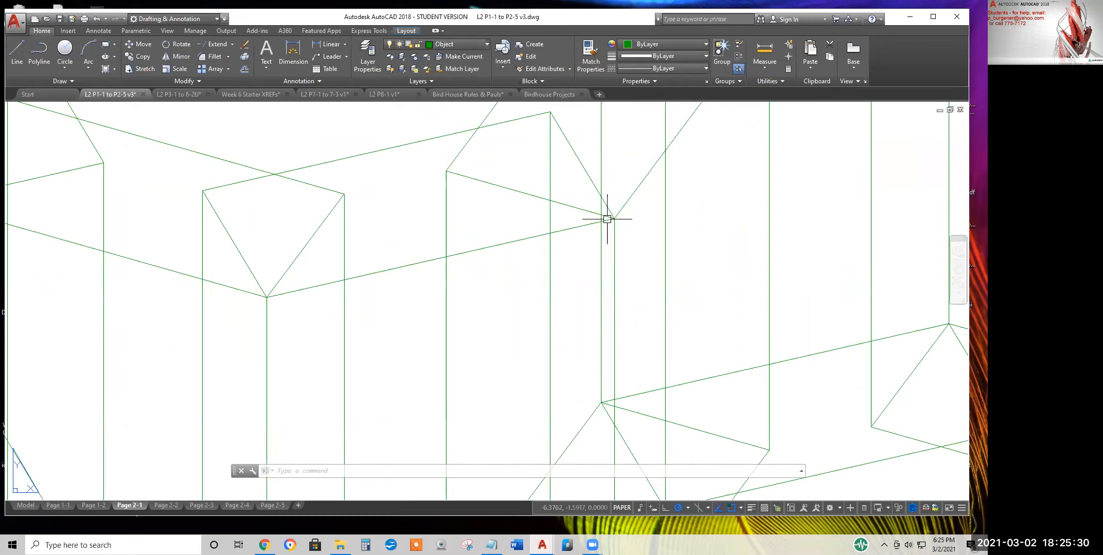
Zoom around the snaking box stack on Page 2-1, then switch to layout Page 2-2
{"action": "scroll", "coordinate": [632, 226], "scroll_direction": "down", "scroll_amount": 6}
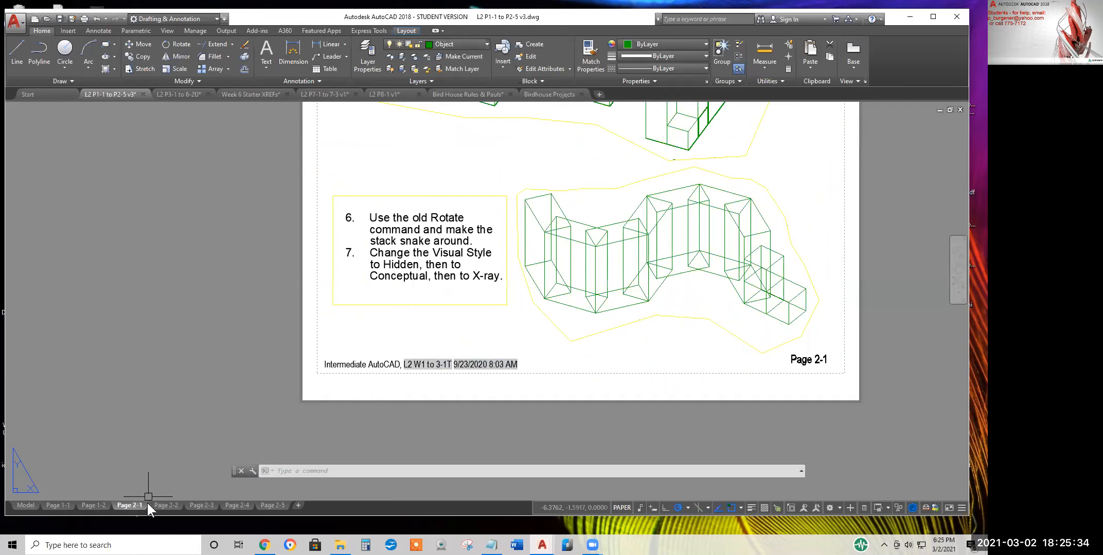
{"action": "left_click", "coordinate": [163, 503]}
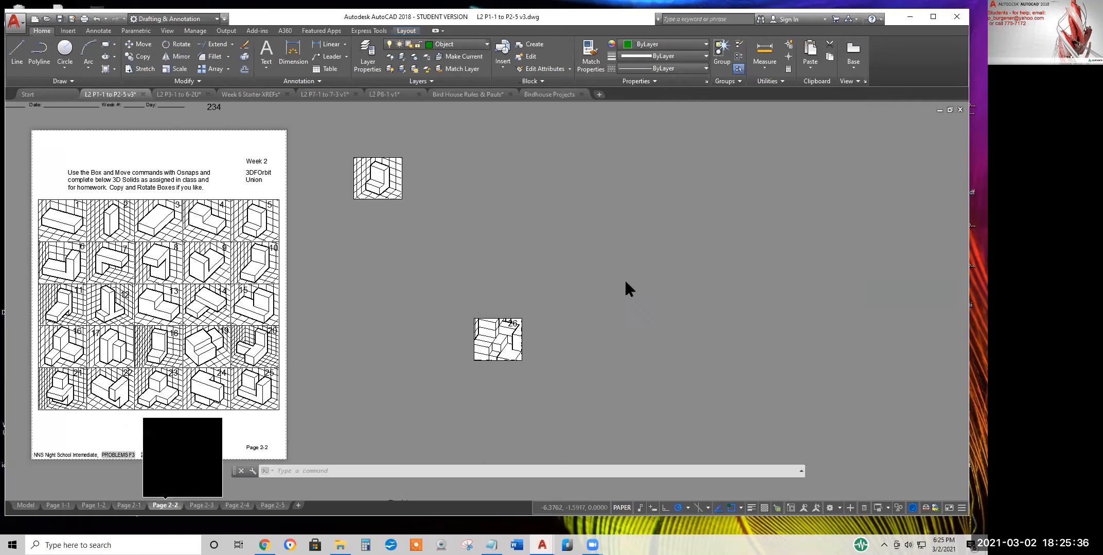
{"action": "middle_click_drag", "start_coordinate": [267, 278], "coordinate": [622, 281]}
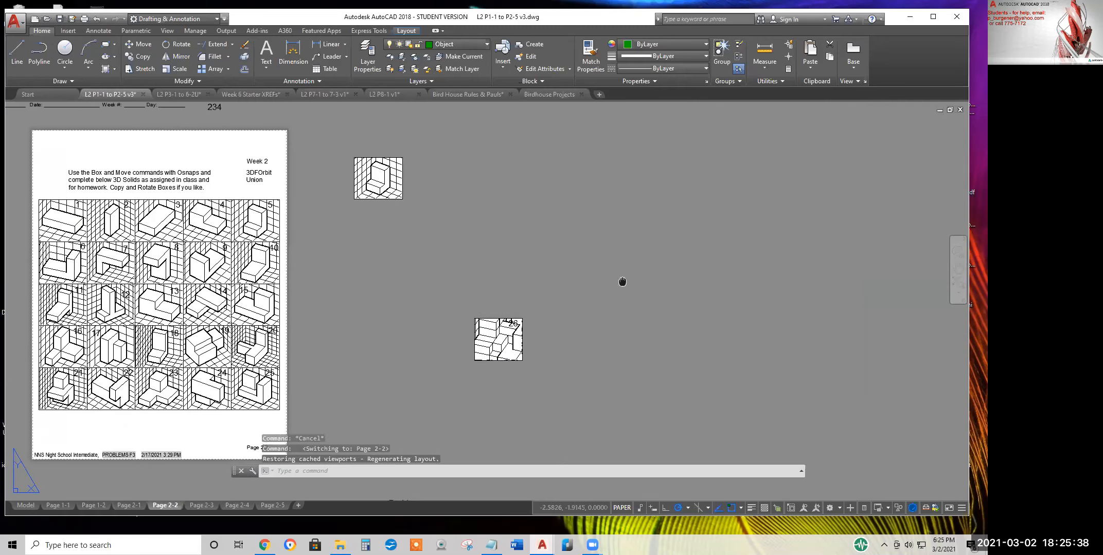
{"action": "scroll", "coordinate": [353, 308], "scroll_direction": "down", "scroll_amount": 2}
{"action": "mouse_move", "coordinate": [354, 309]}
{"action": "middle_mouse_down"}
{"action": "mouse_move", "coordinate": [483, 294]}
{"action": "mouse_move", "coordinate": [341, 294]}
{"action": "middle_mouse_up"}
{"action": "scroll", "coordinate": [482, 306], "scroll_direction": "up", "scroll_amount": 6}
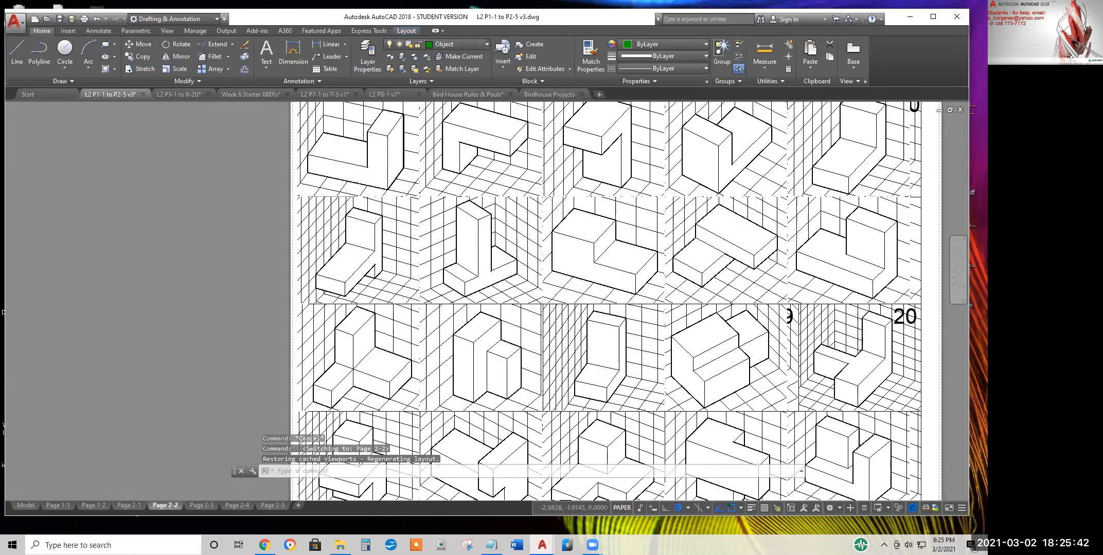
{"action": "scroll", "coordinate": [342, 294], "scroll_direction": "down", "scroll_amount": 3}
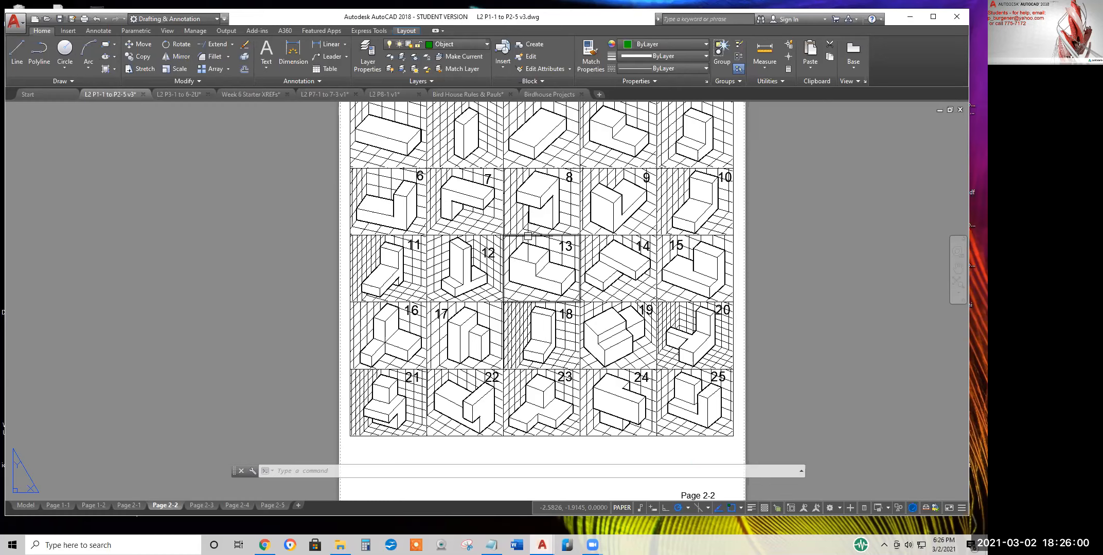
{"action": "scroll", "coordinate": [511, 270], "scroll_direction": "down", "scroll_amount": 2}
{"action": "middle_click_drag", "start_coordinate": [510, 270], "coordinate": [492, 294]}
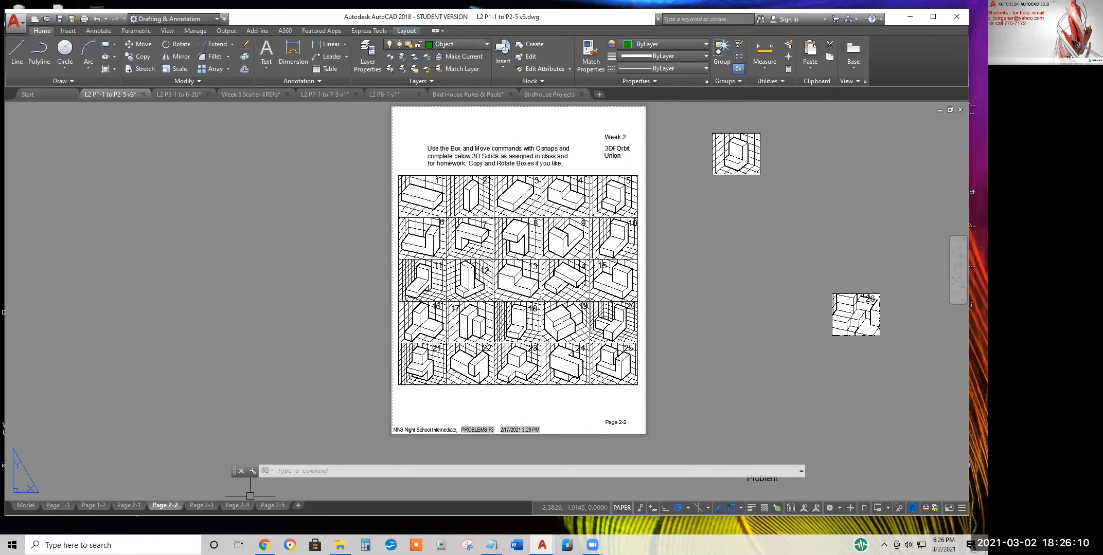
On Page 2-3, activate the step 3 viewport and select the extruded hexagon and magenta solids, then clear the selection
{"action": "left_click", "coordinate": [203, 505]}
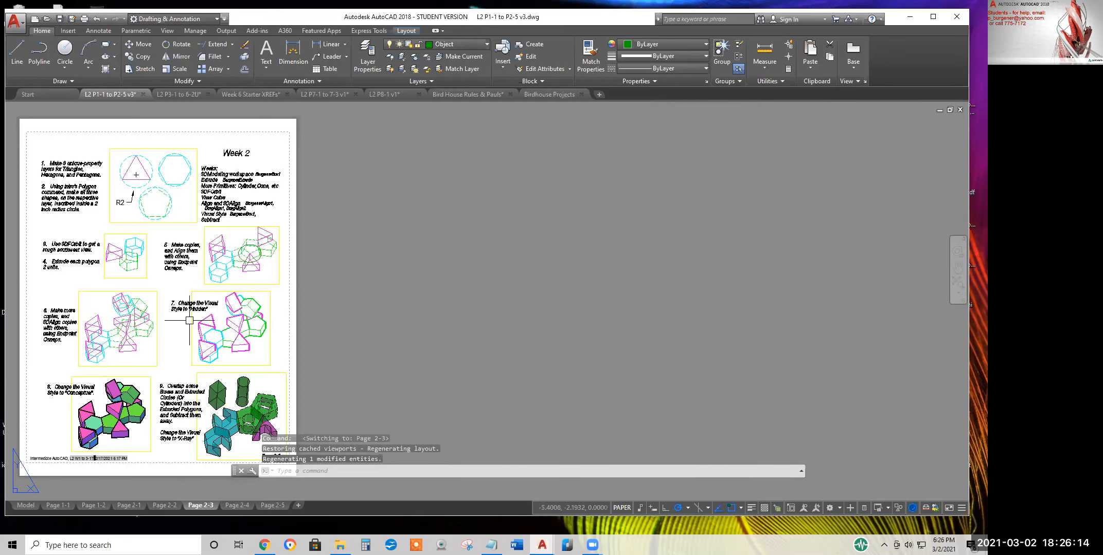
{"action": "scroll", "coordinate": [459, 229], "scroll_direction": "up", "scroll_amount": 4}
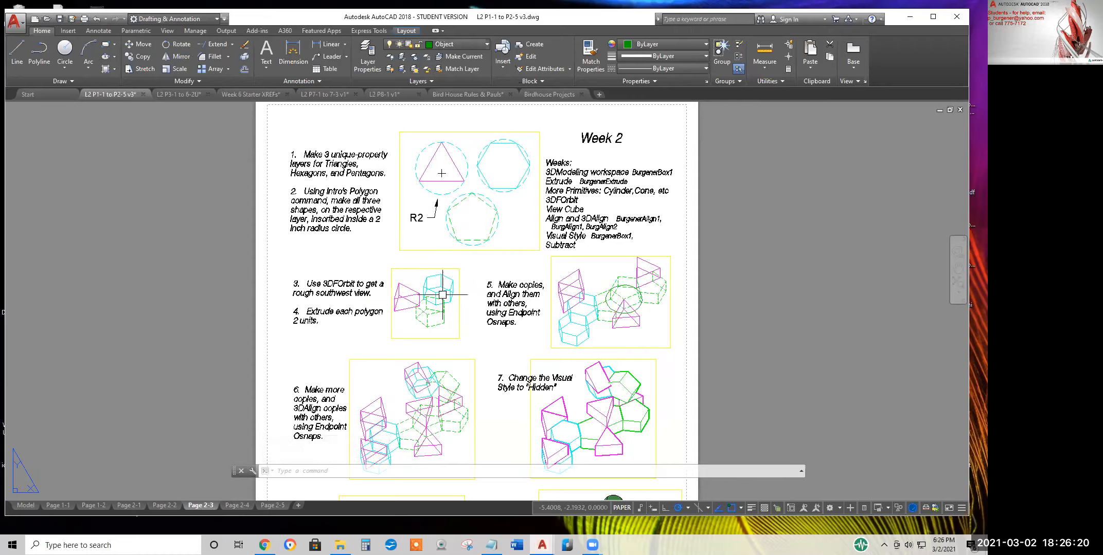
{"action": "scroll", "coordinate": [446, 290], "scroll_direction": "up", "scroll_amount": 4}
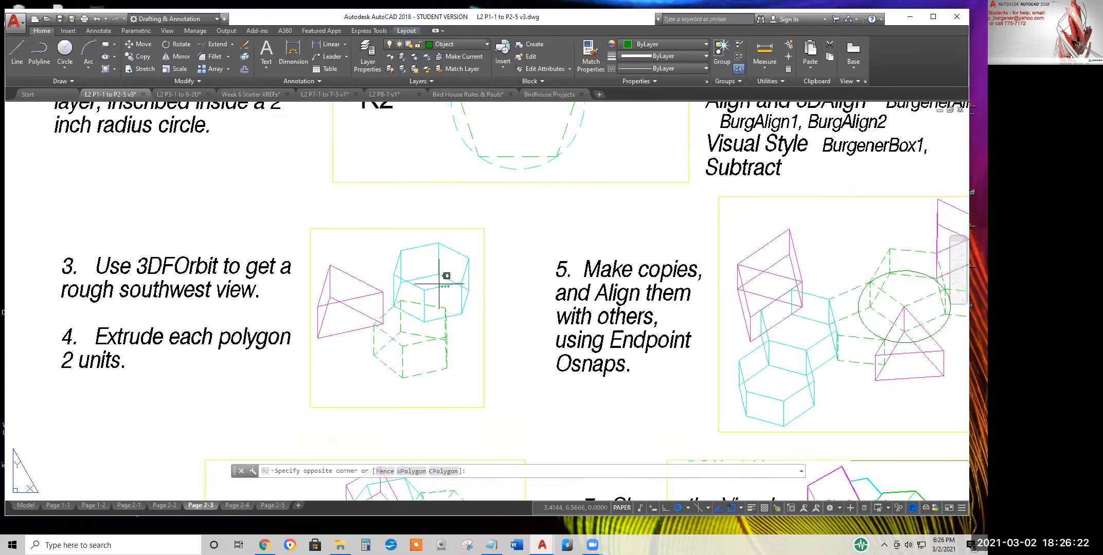
{"action": "double_click", "coordinate": [438, 286]}
{"action": "left_click", "coordinate": [438, 286]}
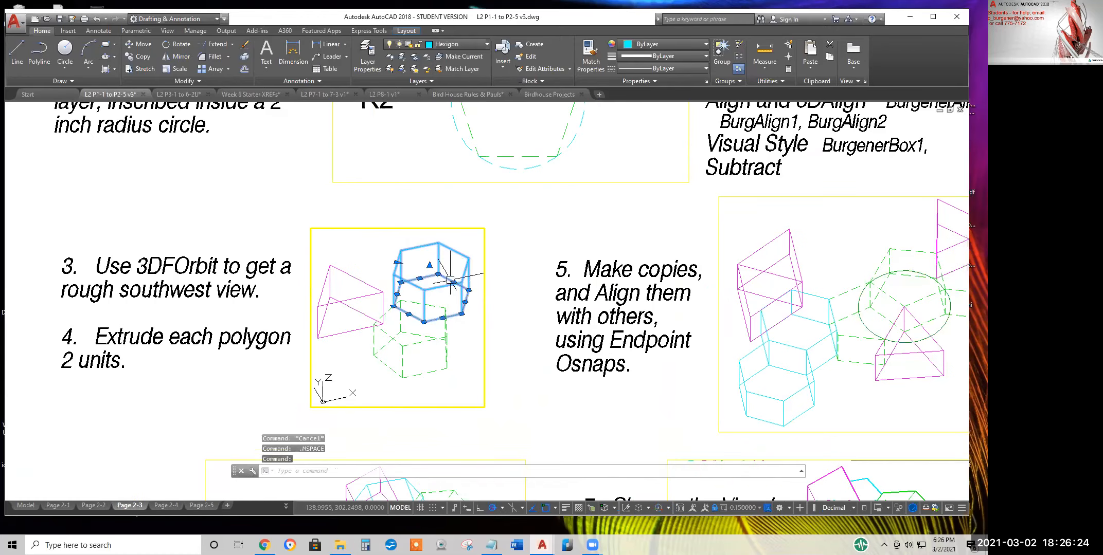
{"action": "left_click", "coordinate": [370, 285]}
{"action": "left_click", "coordinate": [388, 347]}
{"action": "key", "text": "Escape"}
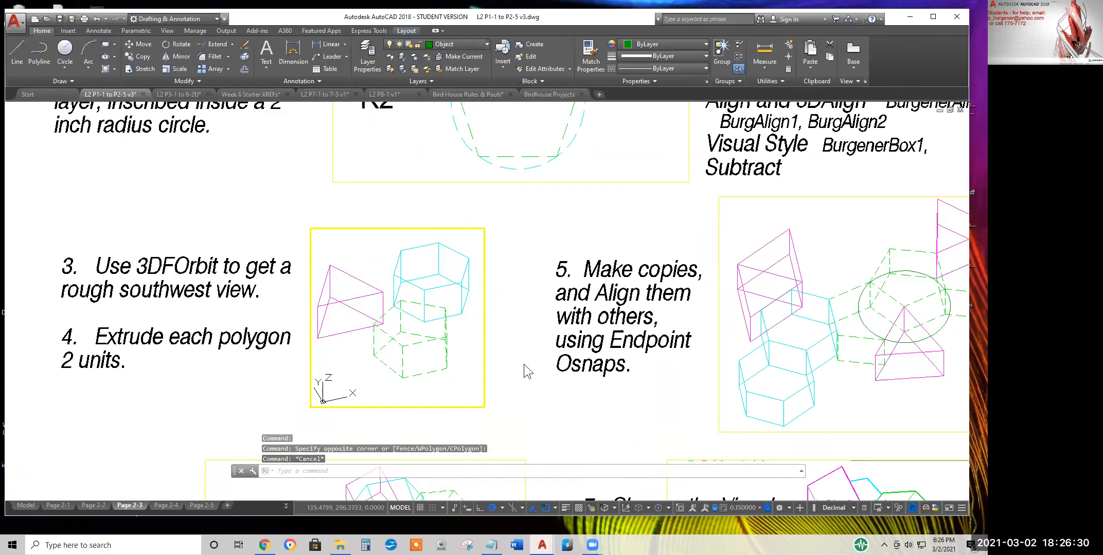
{"action": "scroll", "coordinate": [523, 365], "scroll_direction": "down", "scroll_amount": 4}
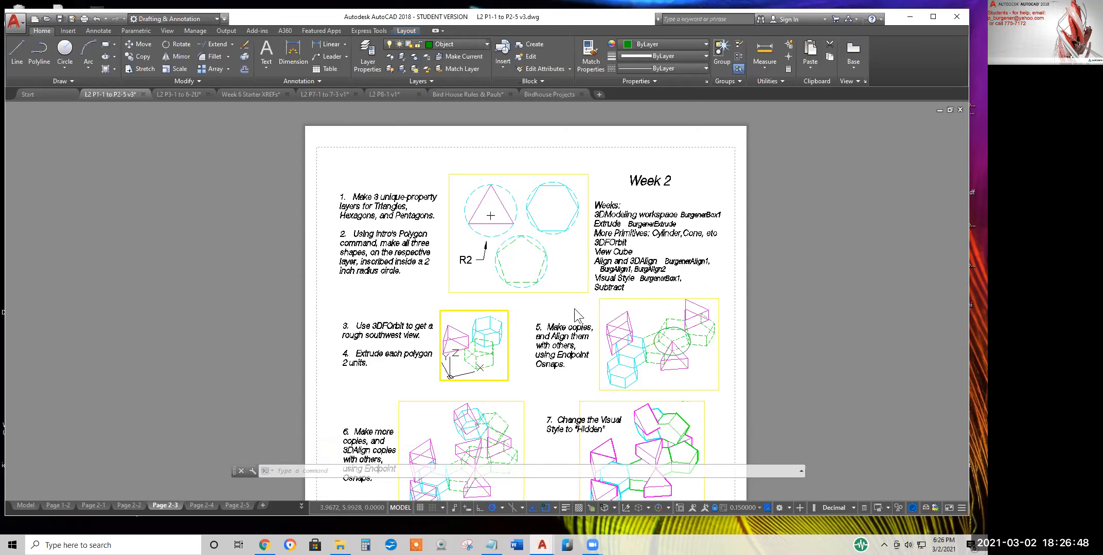
{"action": "middle_click_drag", "start_coordinate": [590, 355], "coordinate": [581, 206]}
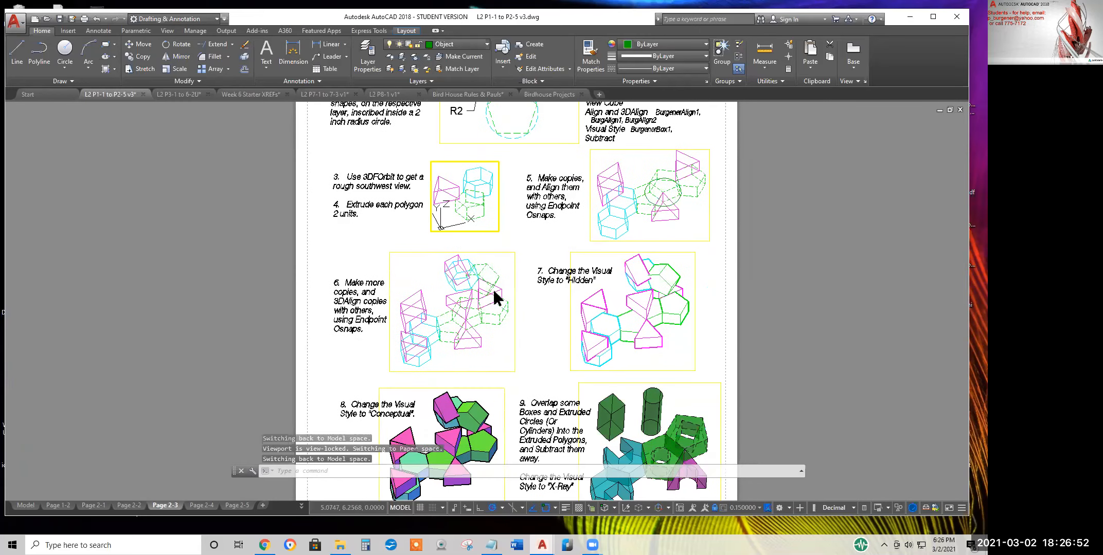
{"action": "middle_click_drag", "start_coordinate": [504, 412], "coordinate": [562, 352]}
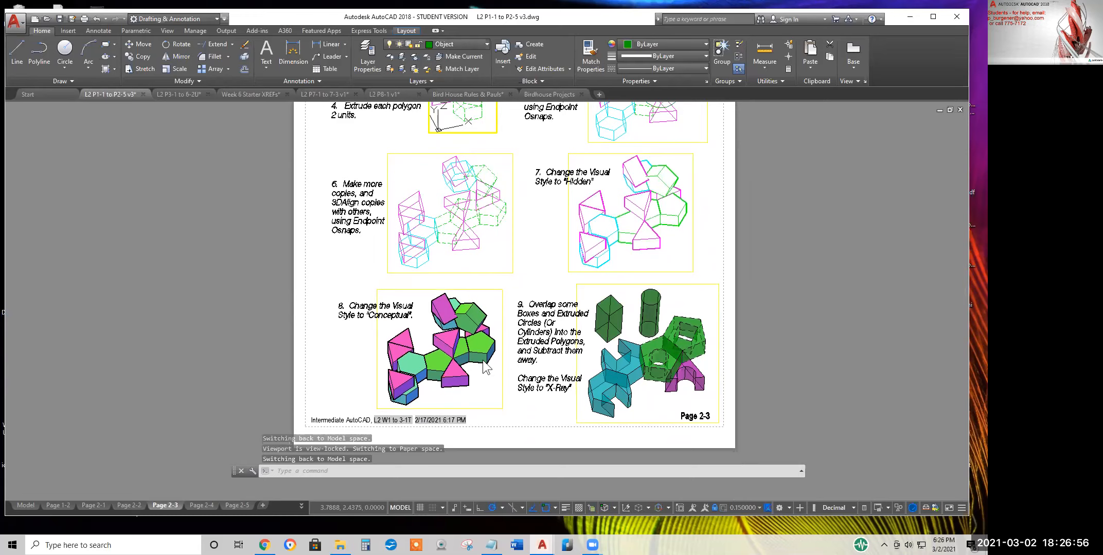
{"action": "scroll", "coordinate": [625, 361], "scroll_direction": "up", "scroll_amount": 4}
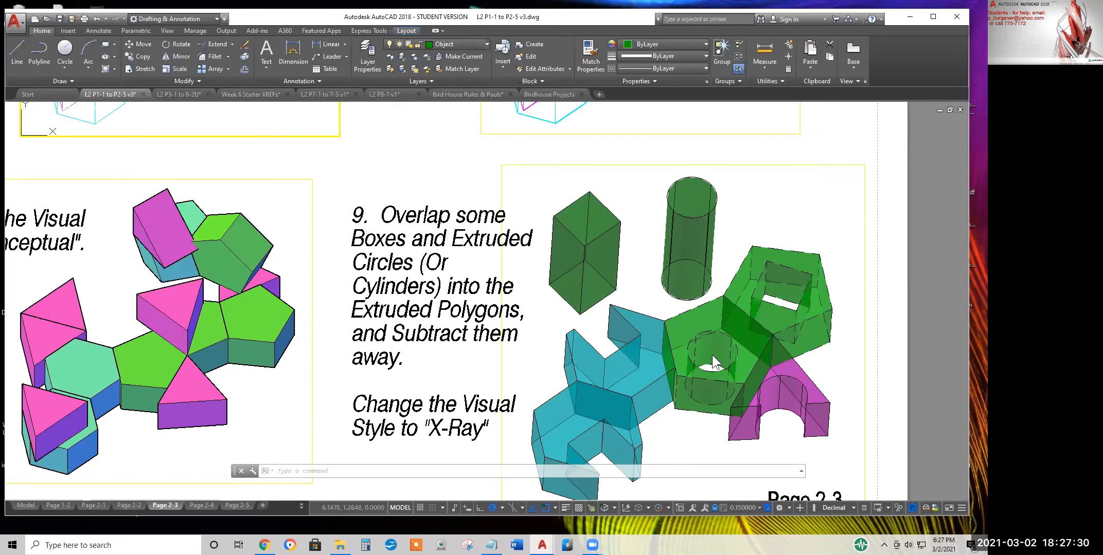
{"action": "scroll", "coordinate": [695, 426], "scroll_direction": "down", "scroll_amount": 2}
{"action": "middle_click_drag", "start_coordinate": [688, 428], "coordinate": [621, 342]}
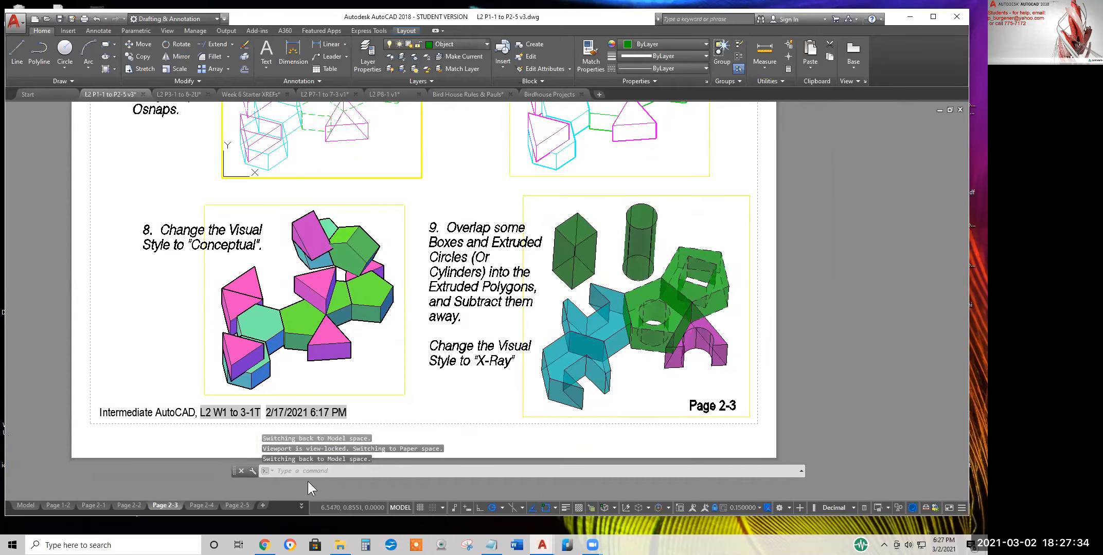
Switch to Page 2-4 and pan and zoom over the Subtract key and the Exercise 3 and 17 solids
{"action": "left_click", "coordinate": [202, 506]}
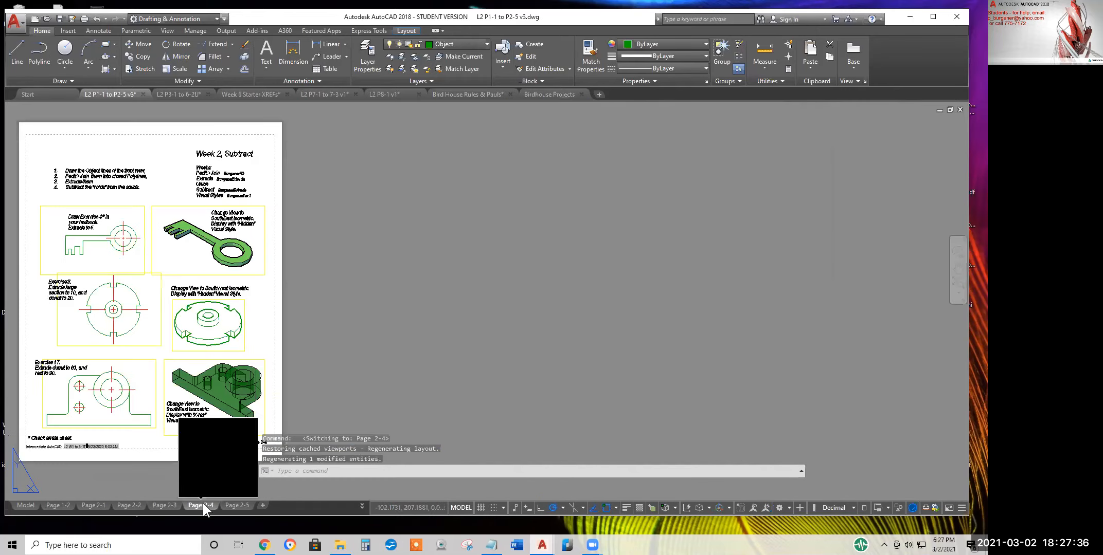
{"action": "mouse_move", "coordinate": [188, 354]}
{"action": "middle_mouse_down"}
{"action": "mouse_move", "coordinate": [463, 329]}
{"action": "mouse_move", "coordinate": [438, 308]}
{"action": "middle_mouse_up"}
{"action": "scroll", "coordinate": [439, 307], "scroll_direction": "up", "scroll_amount": 3}
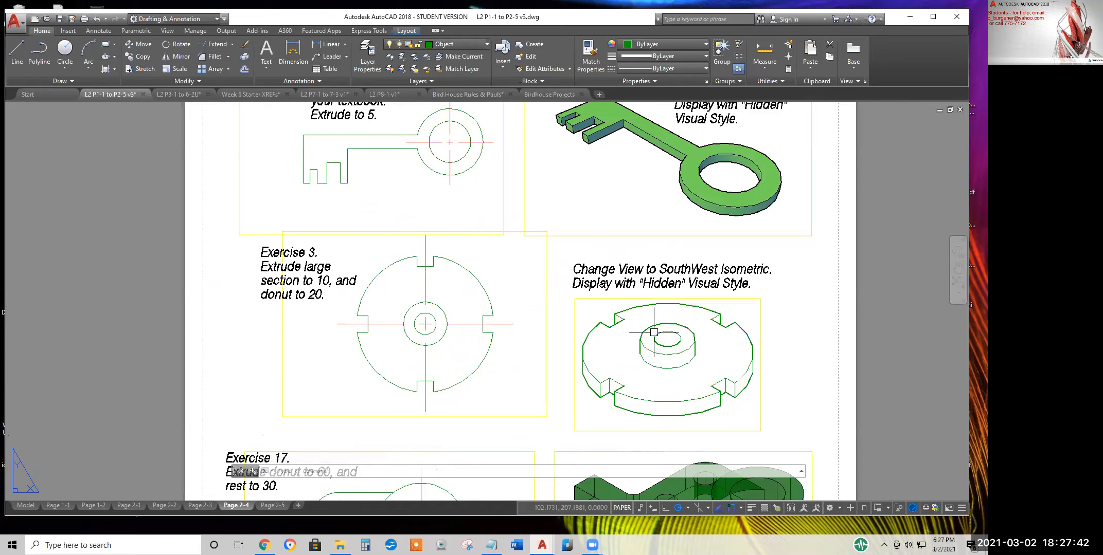
{"action": "scroll", "coordinate": [650, 368], "scroll_direction": "down", "scroll_amount": 2}
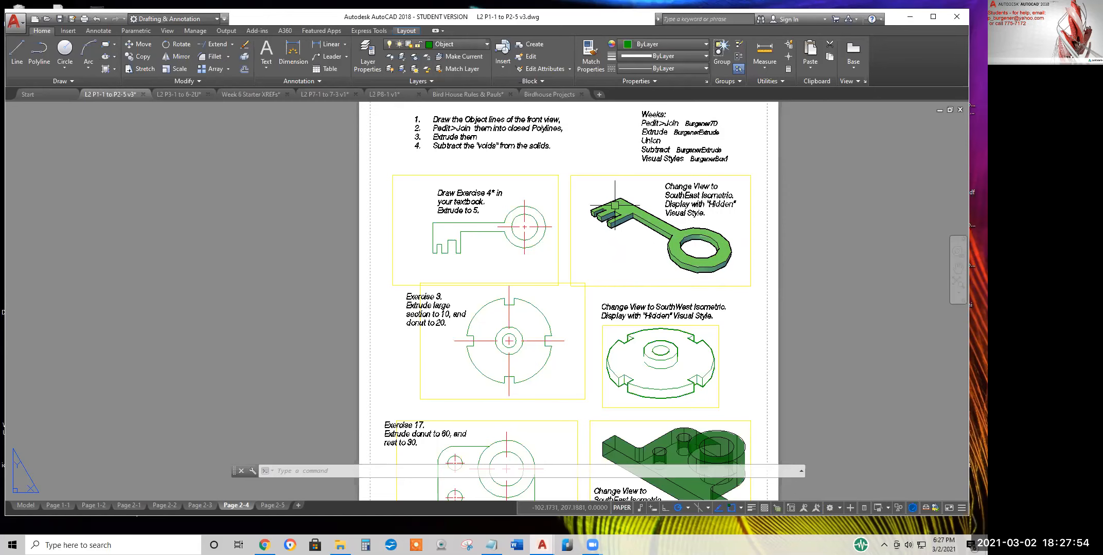
{"action": "scroll", "coordinate": [674, 276], "scroll_direction": "up", "scroll_amount": 2}
{"action": "scroll", "coordinate": [673, 284], "scroll_direction": "down", "scroll_amount": 2}
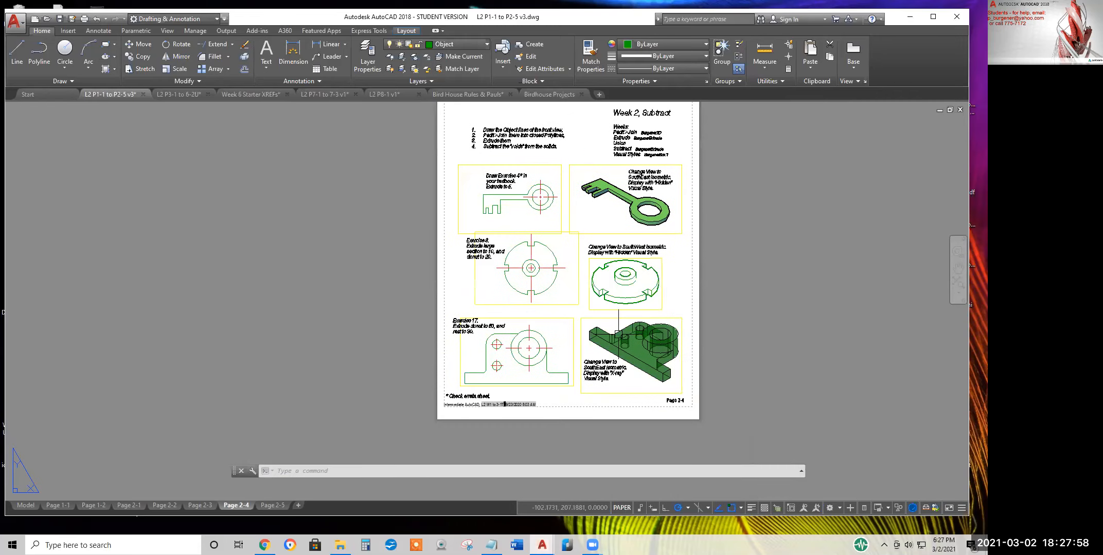
{"action": "scroll", "coordinate": [632, 350], "scroll_direction": "up", "scroll_amount": 3}
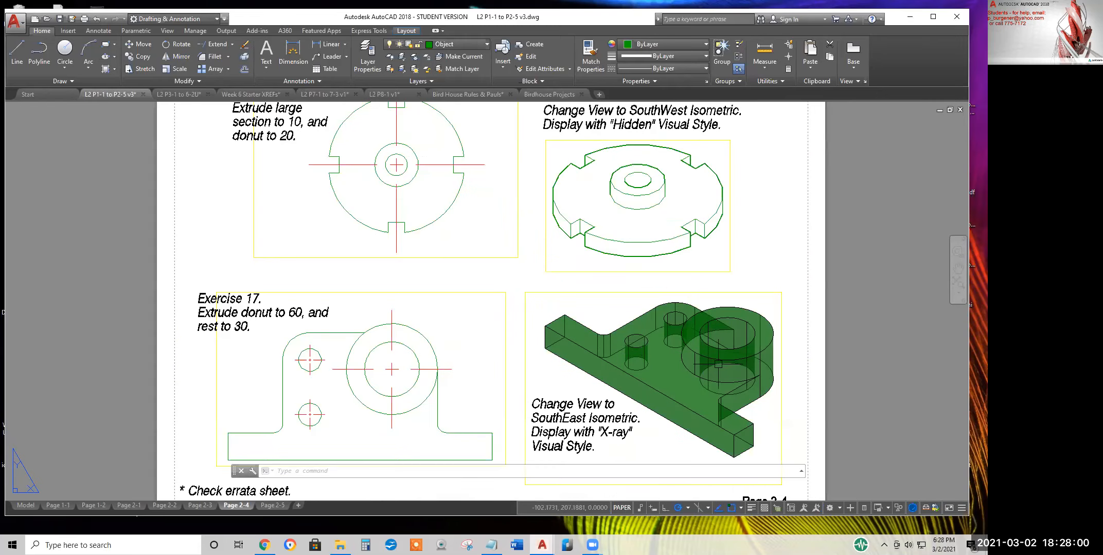
{"action": "scroll", "coordinate": [696, 373], "scroll_direction": "down", "scroll_amount": 2}
{"action": "middle_click_drag", "start_coordinate": [697, 374], "coordinate": [654, 424]}
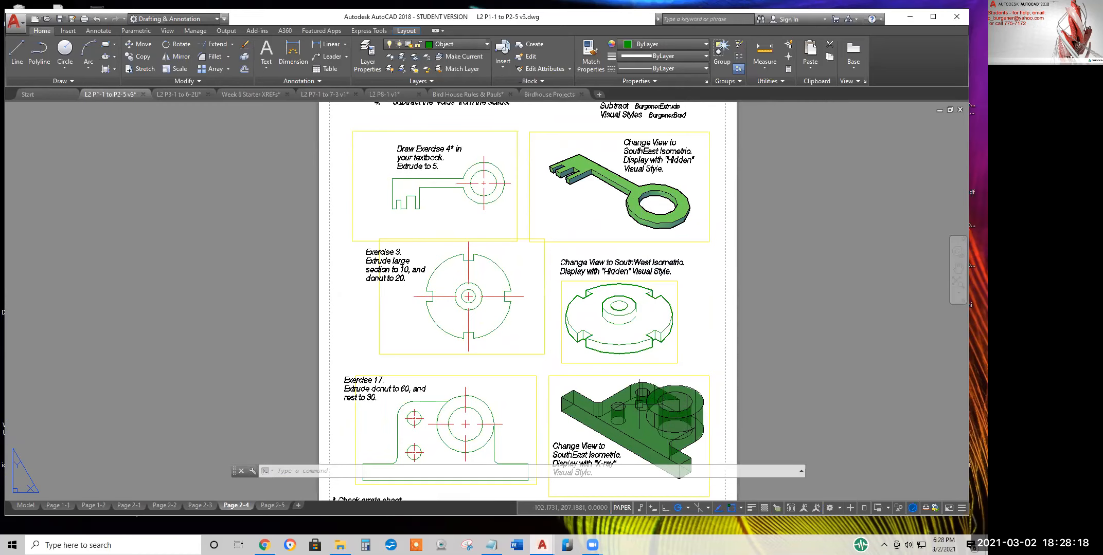
{"action": "scroll", "coordinate": [637, 404], "scroll_direction": "down", "scroll_amount": 2}
{"action": "middle_click_drag", "start_coordinate": [667, 380], "coordinate": [619, 364]}
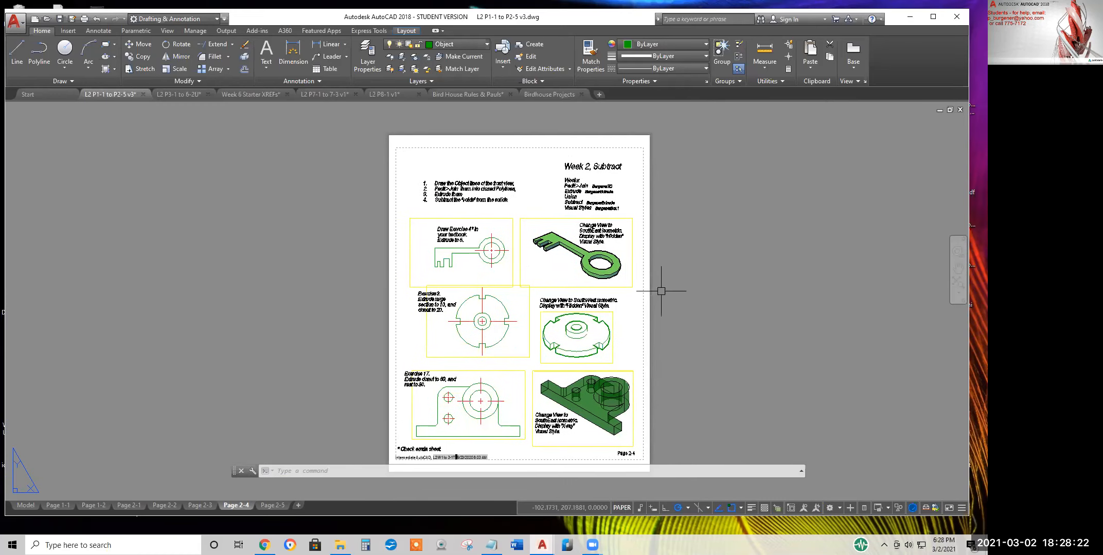
Switch to Page 2-5 and pan over Exercises 14, 6 and 24 and the SouthWest views
{"action": "left_click", "coordinate": [275, 506]}
{"action": "middle_click_drag", "start_coordinate": [218, 325], "coordinate": [518, 317]}
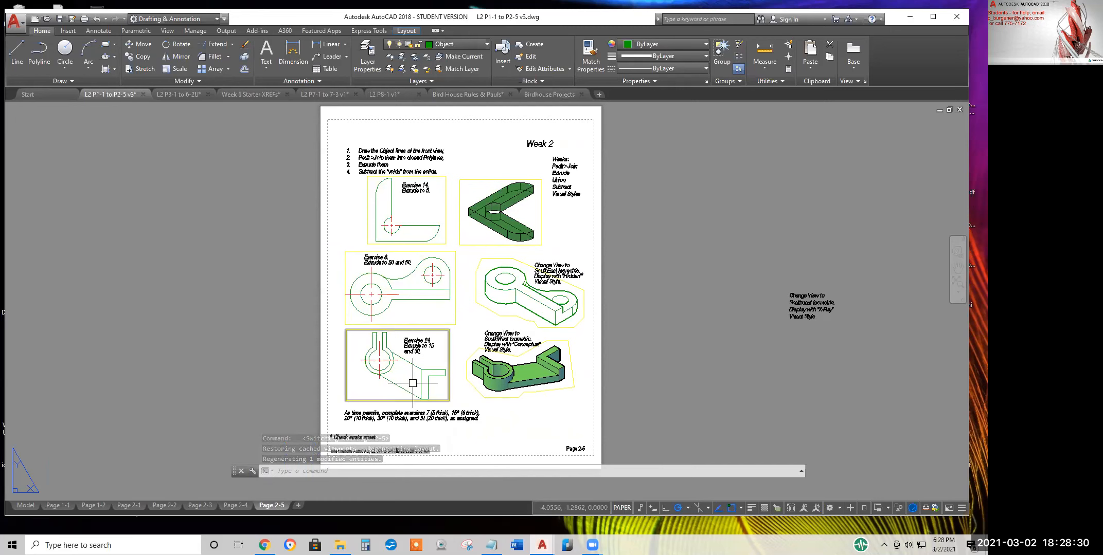
{"action": "scroll", "coordinate": [537, 312], "scroll_direction": "up", "scroll_amount": 2}
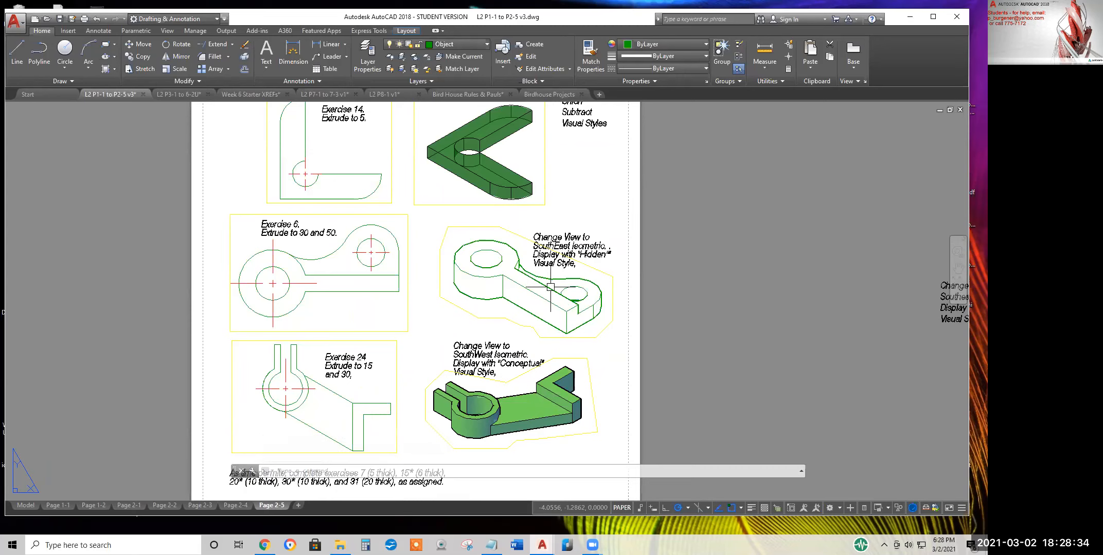
{"action": "scroll", "coordinate": [602, 255], "scroll_direction": "up", "scroll_amount": 3}
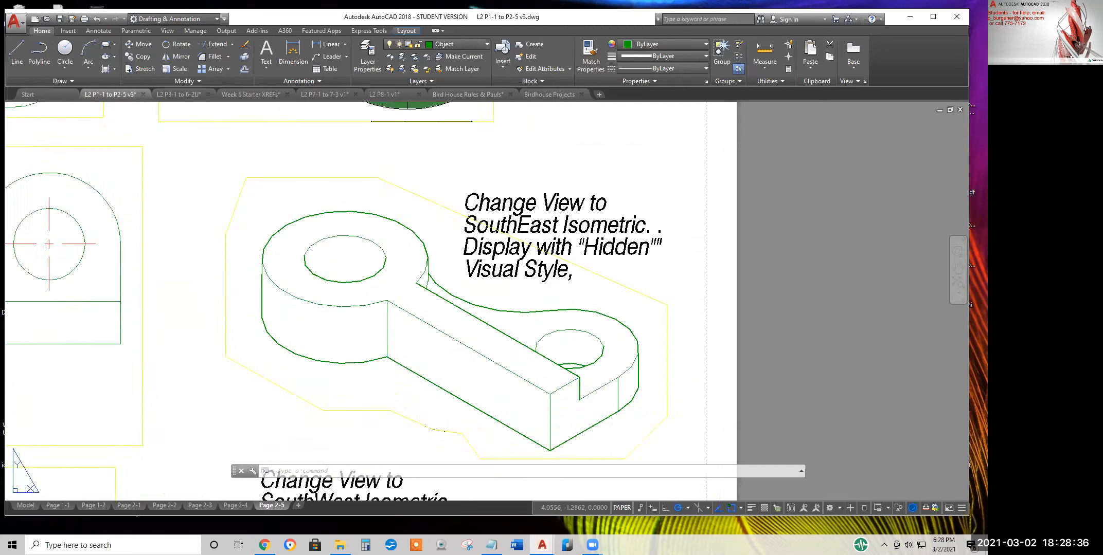
{"action": "scroll", "coordinate": [566, 268], "scroll_direction": "down", "scroll_amount": 3}
{"action": "middle_click_drag", "start_coordinate": [567, 247], "coordinate": [575, 364]}
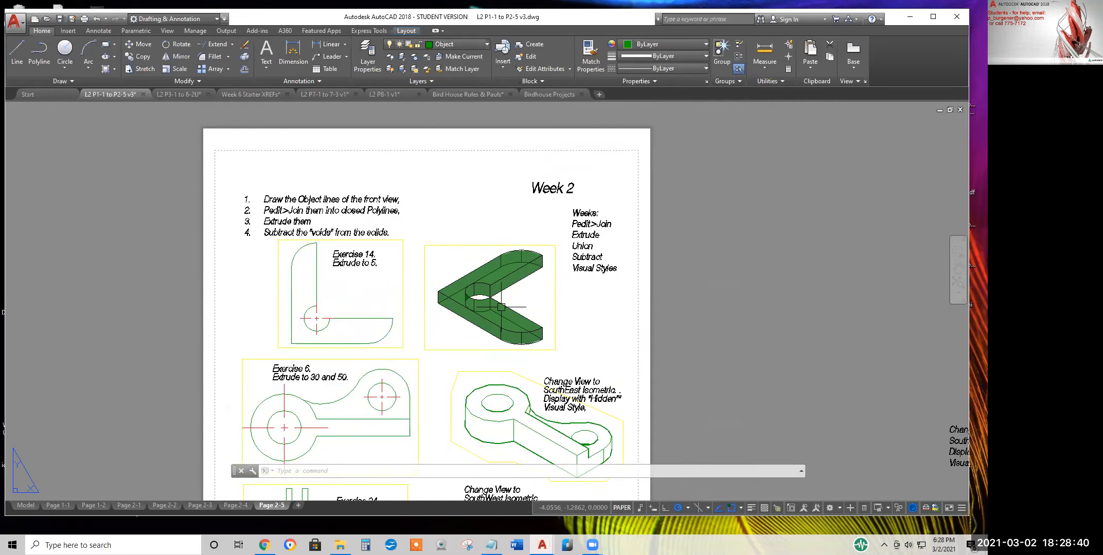
{"action": "middle_click_drag", "start_coordinate": [501, 336], "coordinate": [510, 289]}
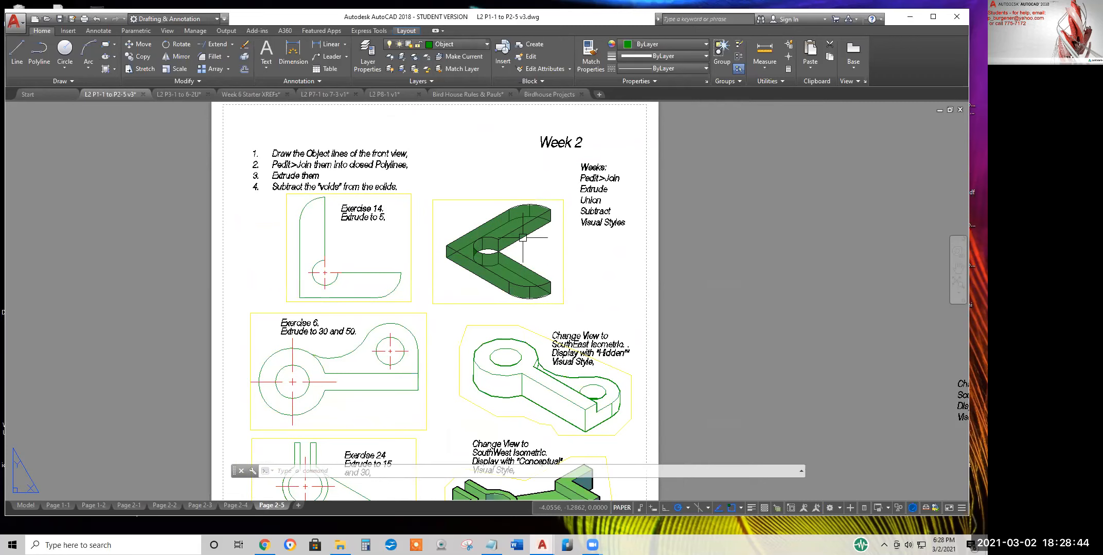
{"action": "scroll", "coordinate": [504, 274], "scroll_direction": "down", "scroll_amount": 2}
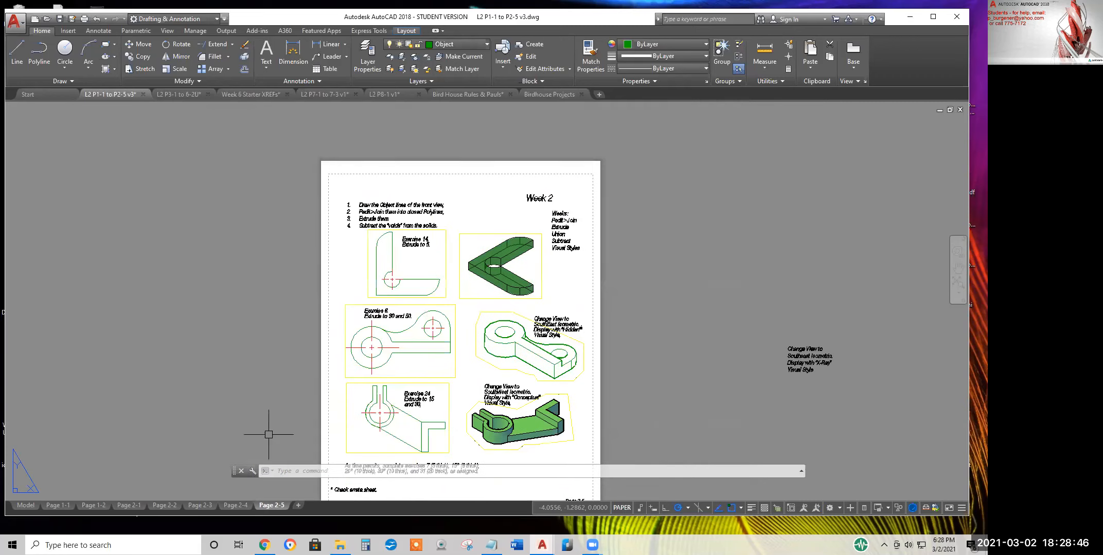
Close L2 P1-1 to P2-5 v3 without saving, then zoom into the Week 6 sheet's instructions
{"action": "left_click", "coordinate": [144, 94]}
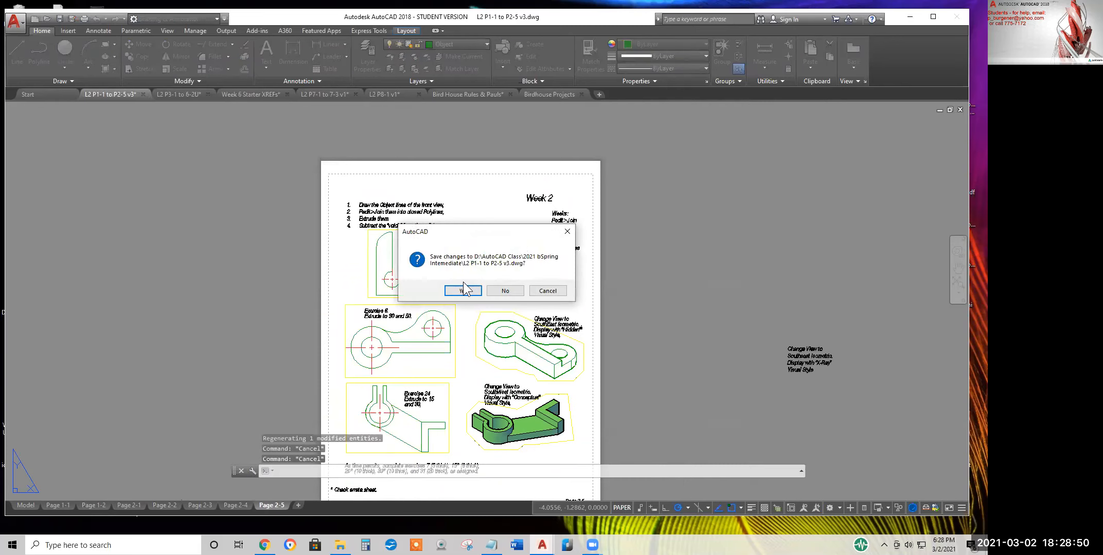
{"action": "left_click", "coordinate": [505, 291]}
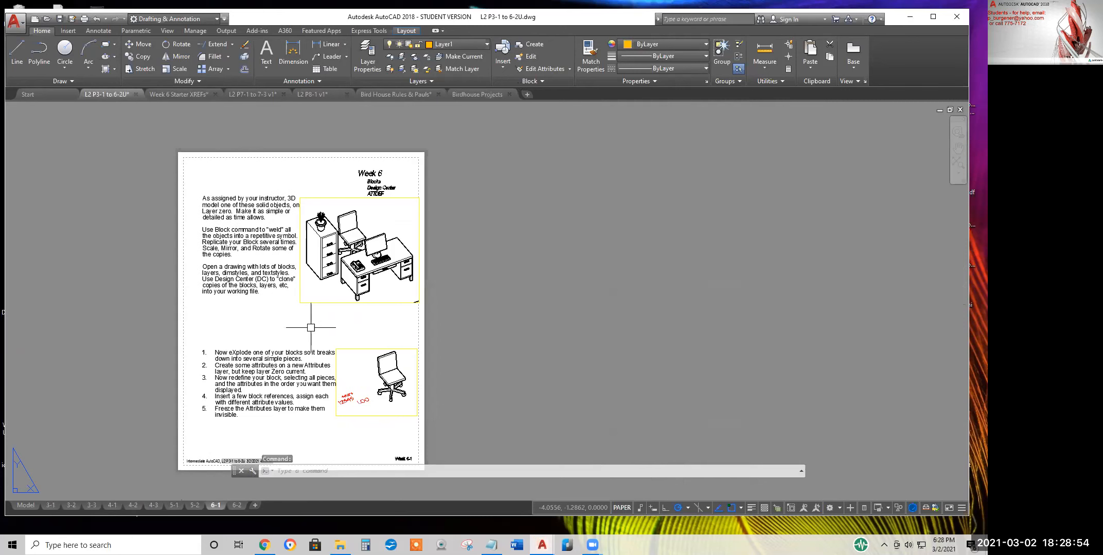
{"action": "scroll", "coordinate": [350, 192], "scroll_direction": "up", "scroll_amount": 2}
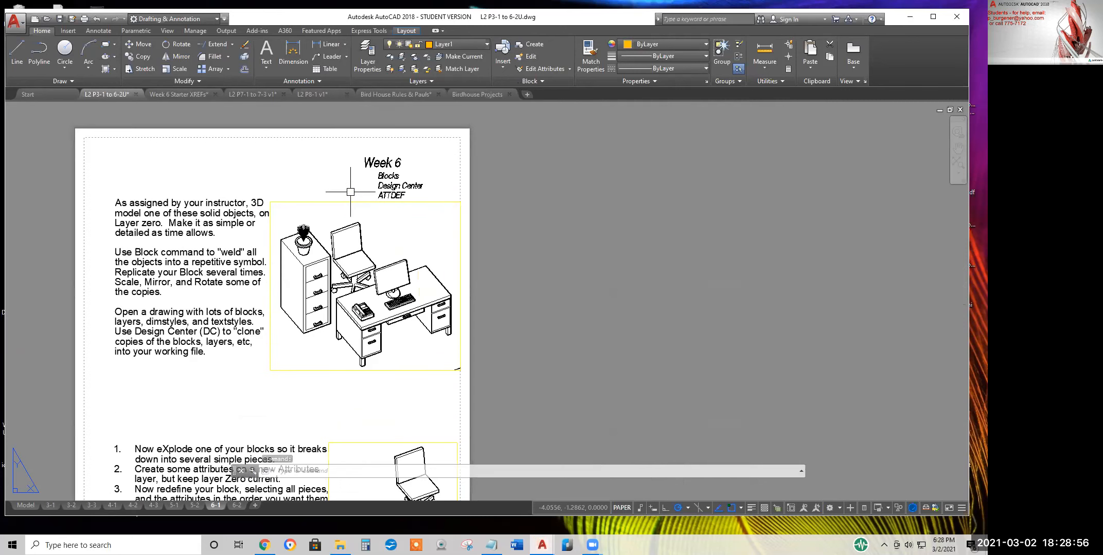
{"action": "middle_click_drag", "start_coordinate": [351, 192], "coordinate": [541, 173]}
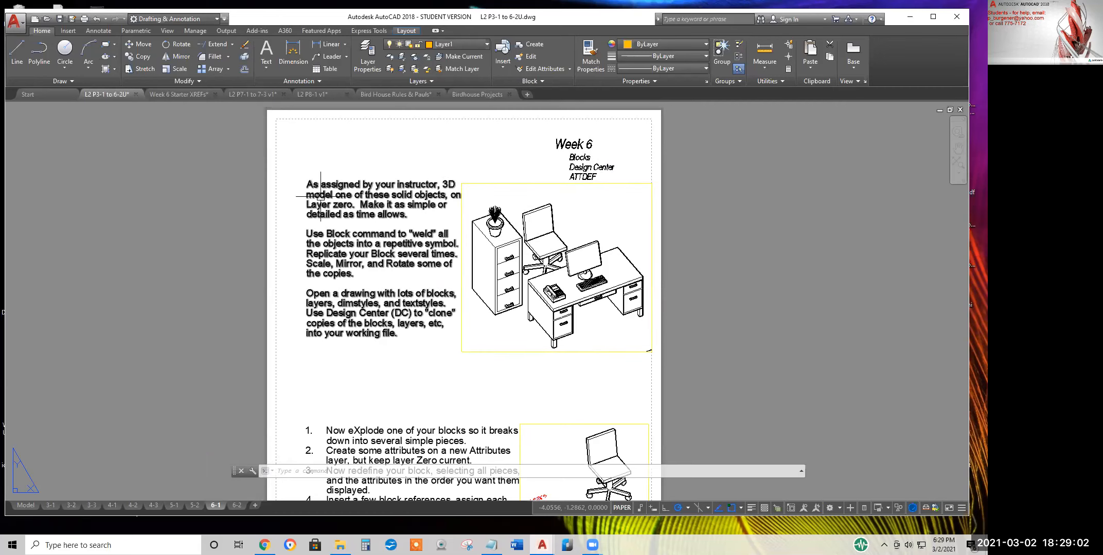
{"action": "scroll", "coordinate": [580, 160], "scroll_direction": "up", "scroll_amount": 5}
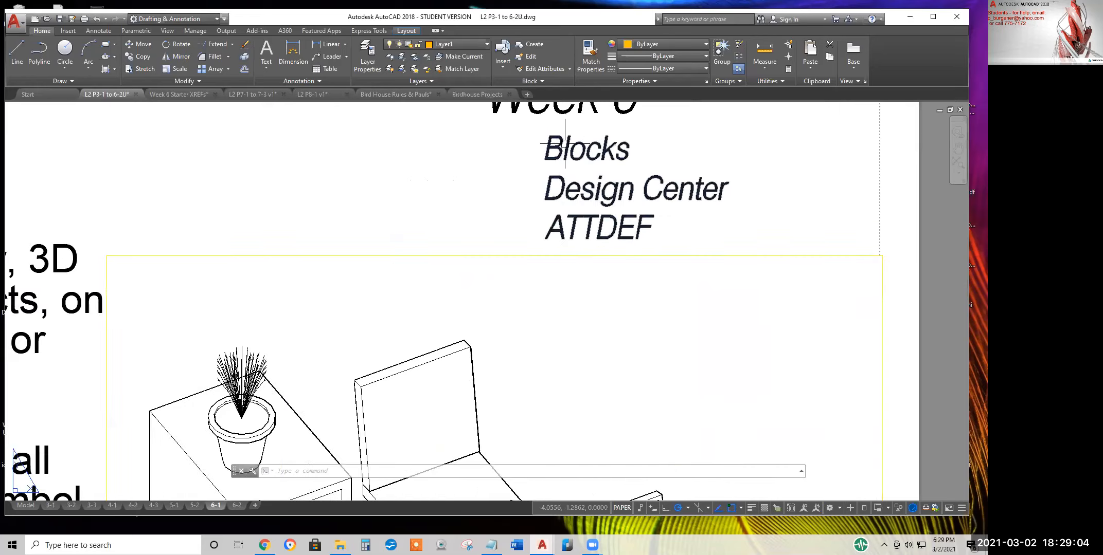
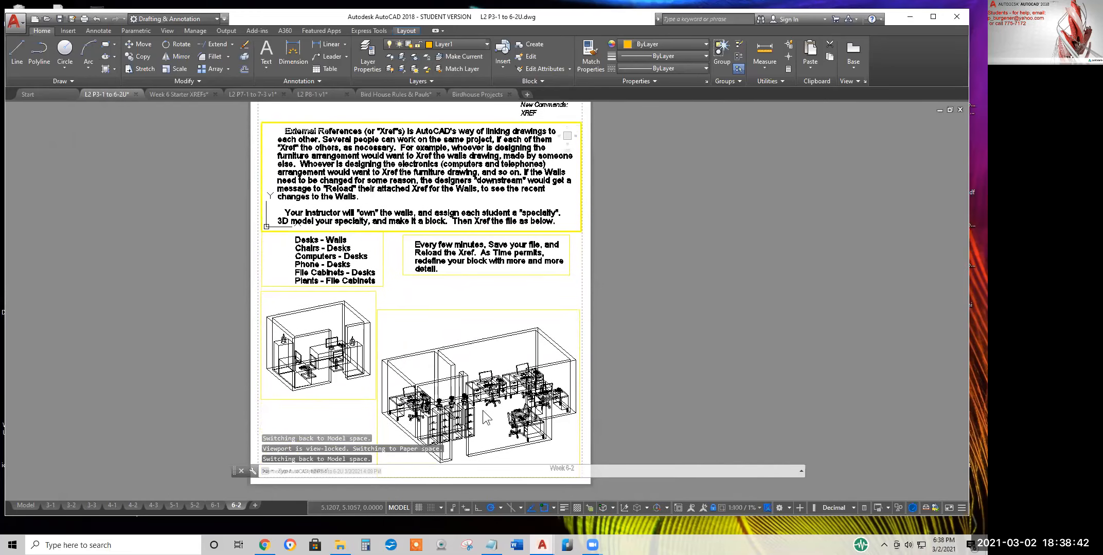
Pan the 6-2 layout down and zoom out until the Week 6 XREF title shows
{"action": "middle_click_drag", "start_coordinate": [458, 212], "coordinate": [458, 283]}
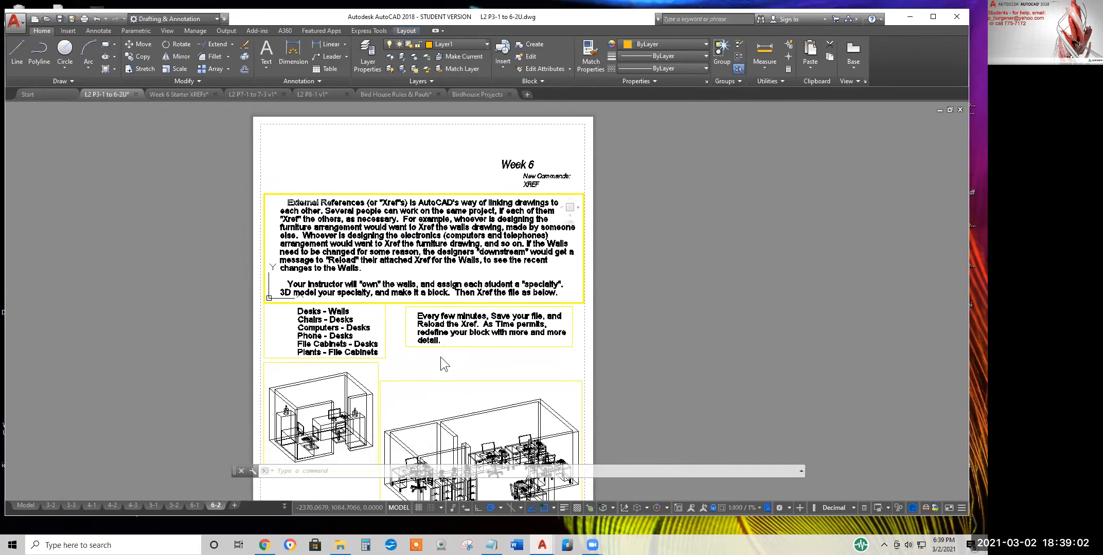
{"action": "scroll", "coordinate": [441, 356], "scroll_direction": "down", "scroll_amount": 2}
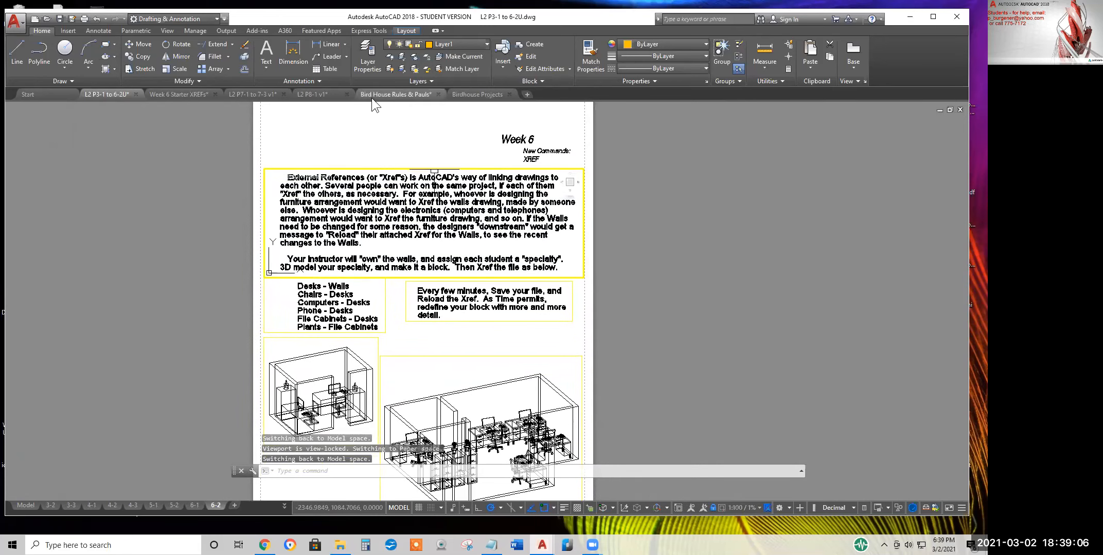
Switch to the L2 P7-1 to 7-3 v1 drawing and zoom into the Motion Path Animation illustration
{"action": "left_click", "coordinate": [258, 94]}
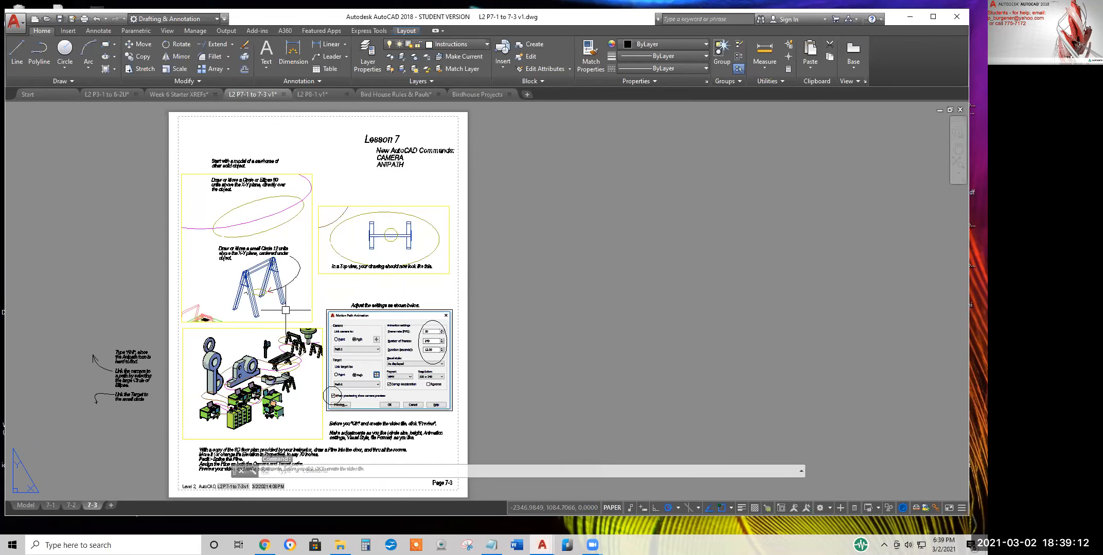
{"action": "middle_click_drag", "start_coordinate": [270, 368], "coordinate": [360, 349]}
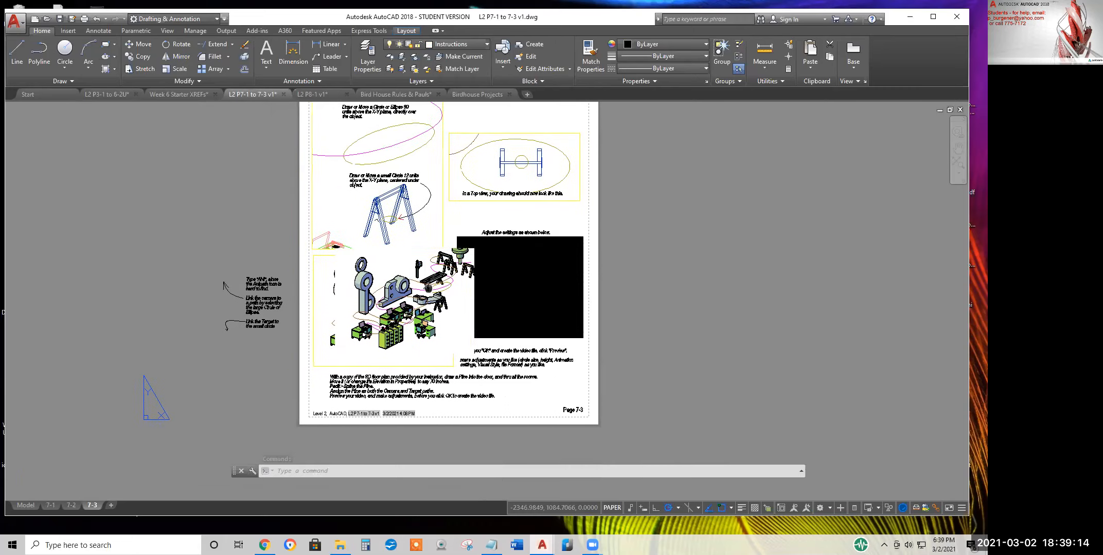
{"action": "scroll", "coordinate": [360, 350], "scroll_direction": "up", "scroll_amount": 3}
{"action": "scroll", "coordinate": [410, 301], "scroll_direction": "up", "scroll_amount": 4}
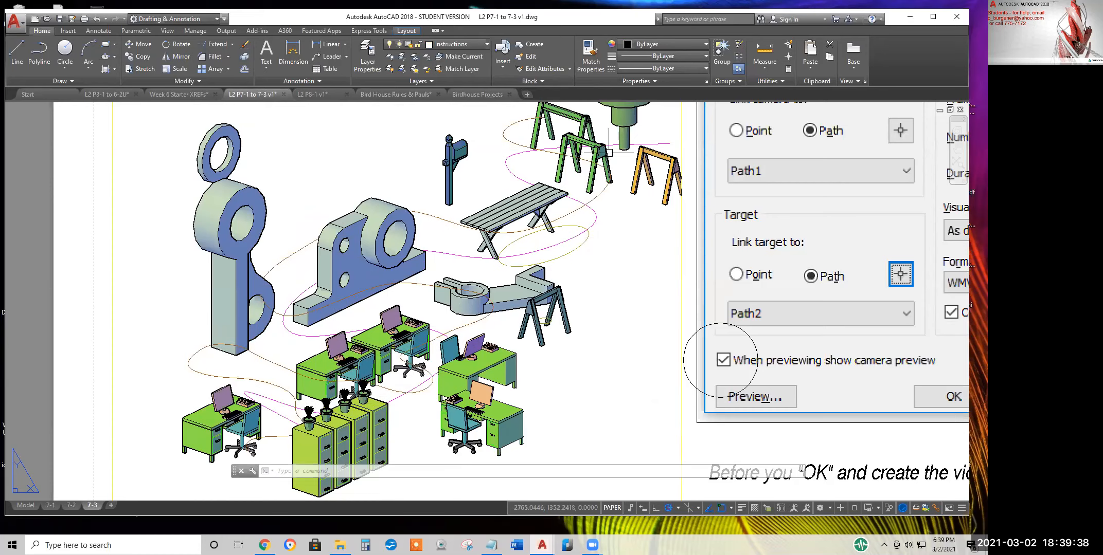
{"action": "scroll", "coordinate": [514, 349], "scroll_direction": "down", "scroll_amount": 4}
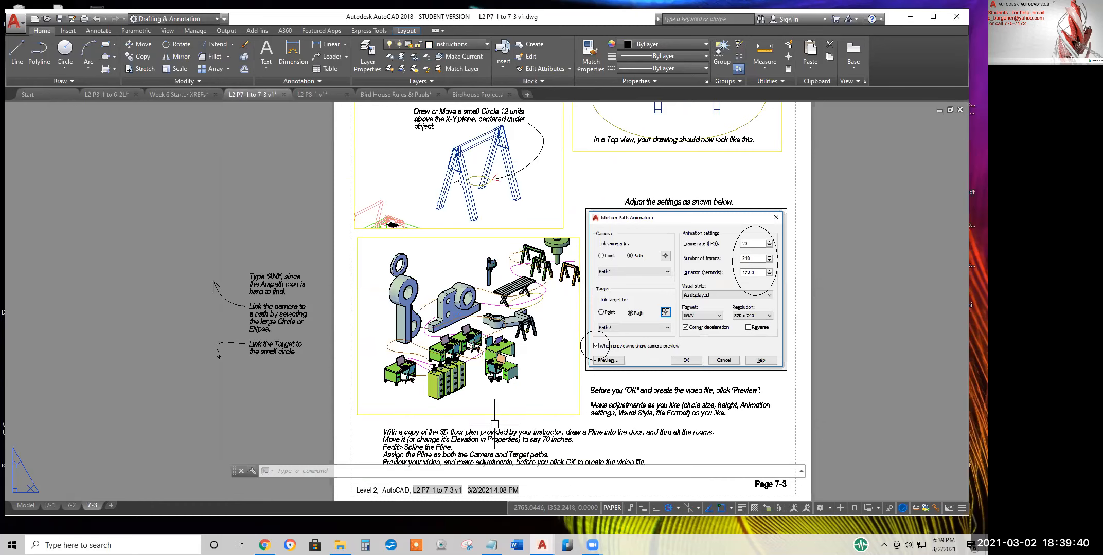
In File Explorer, open the 2021 bSpring Intermediate folder and launch Annimate.wmv
{"action": "left_click", "coordinate": [340, 545]}
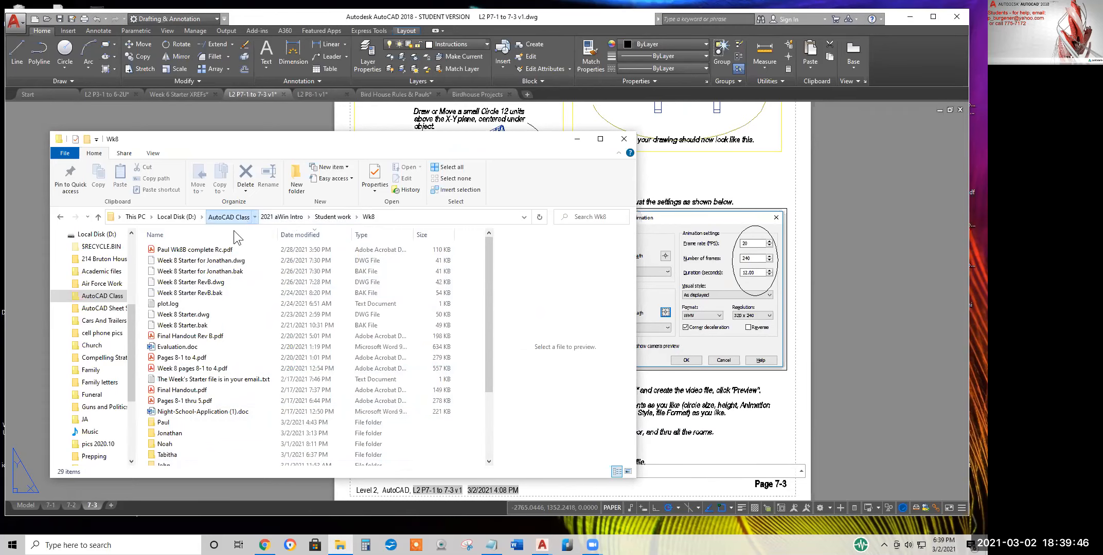
{"action": "left_click", "coordinate": [229, 216]}
{"action": "double_click", "coordinate": [201, 359]}
{"action": "scroll", "coordinate": [217, 327], "scroll_direction": "down", "scroll_amount": 3}
{"action": "scroll", "coordinate": [301, 343], "scroll_direction": "down", "scroll_amount": 7}
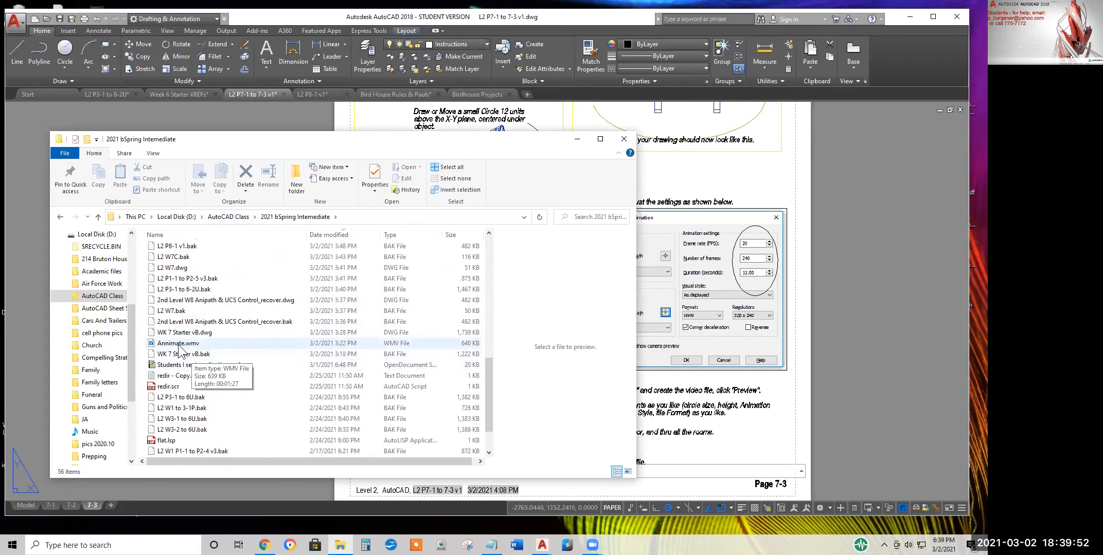
{"action": "double_click", "coordinate": [177, 344]}
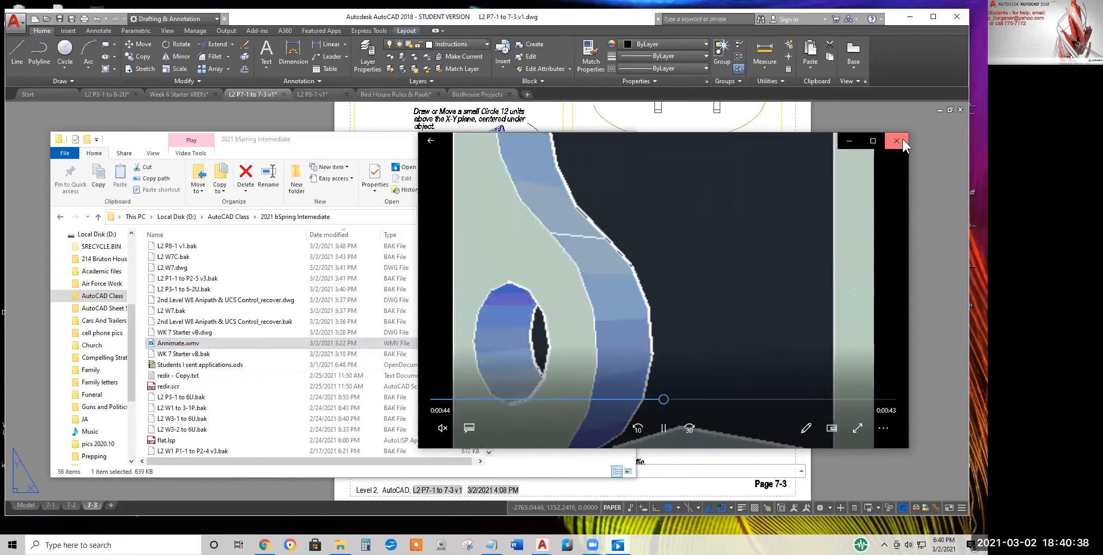
Close the Annimate.wmv video player and File Explorer, returning to the L2 P7-1 to 7-3 v1 drawing
{"action": "left_click", "coordinate": [901, 139]}
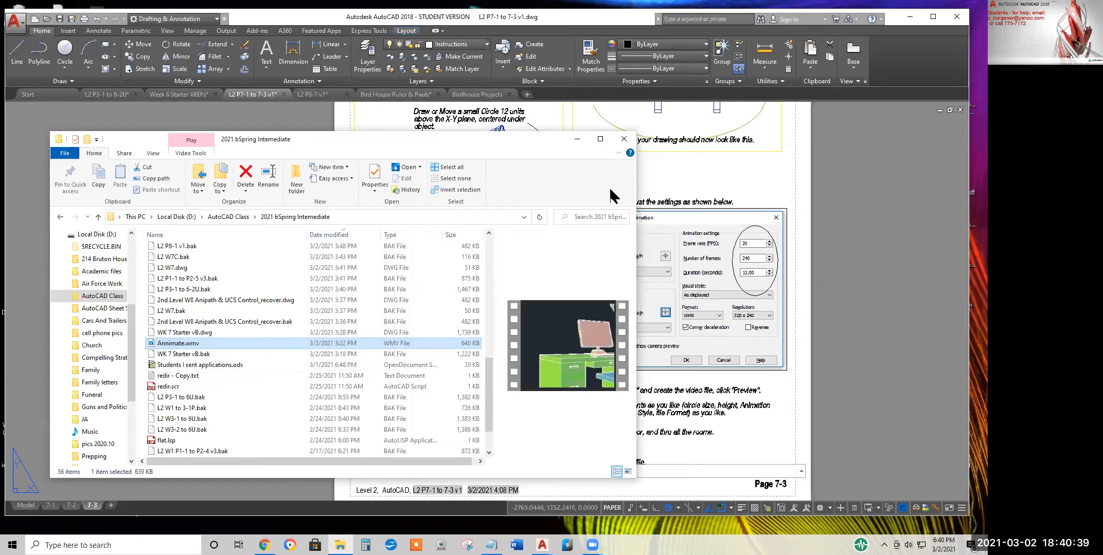
{"action": "left_click", "coordinate": [623, 138]}
{"action": "scroll", "coordinate": [610, 366], "scroll_direction": "down", "scroll_amount": 4}
{"action": "scroll", "coordinate": [315, 498], "scroll_direction": "up", "scroll_amount": 2}
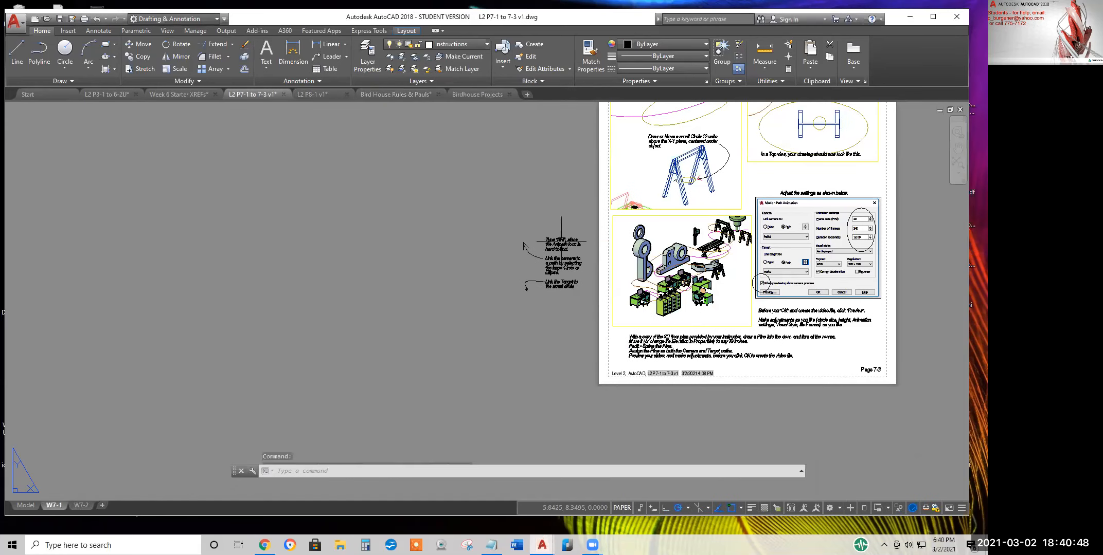
Open the Bird House Rules drawing, zoom over the W7-1 requirements, then show layout W7-2
{"action": "mouse_move", "coordinate": [386, 97]}
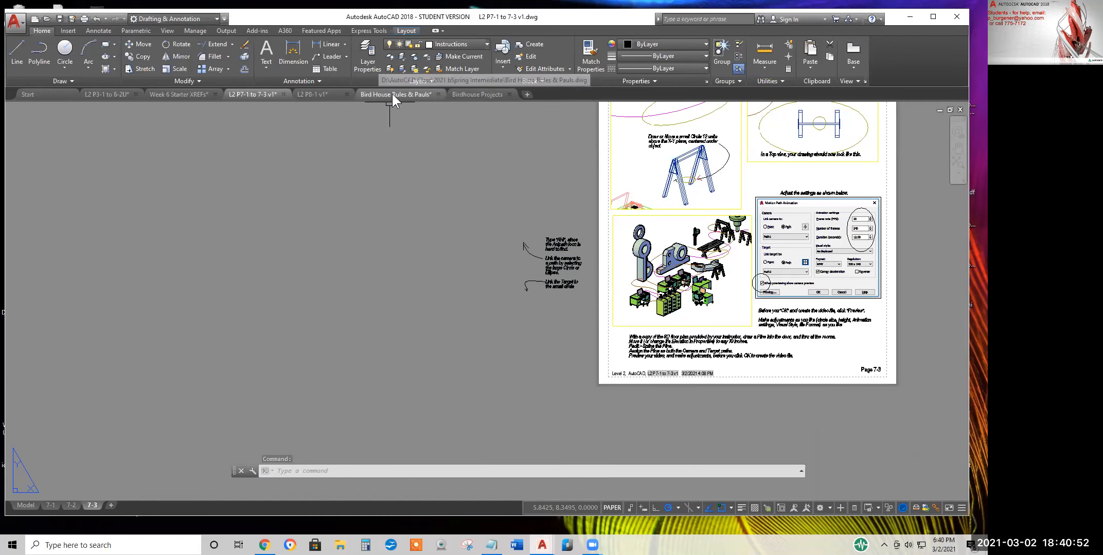
{"action": "left_click", "coordinate": [392, 95]}
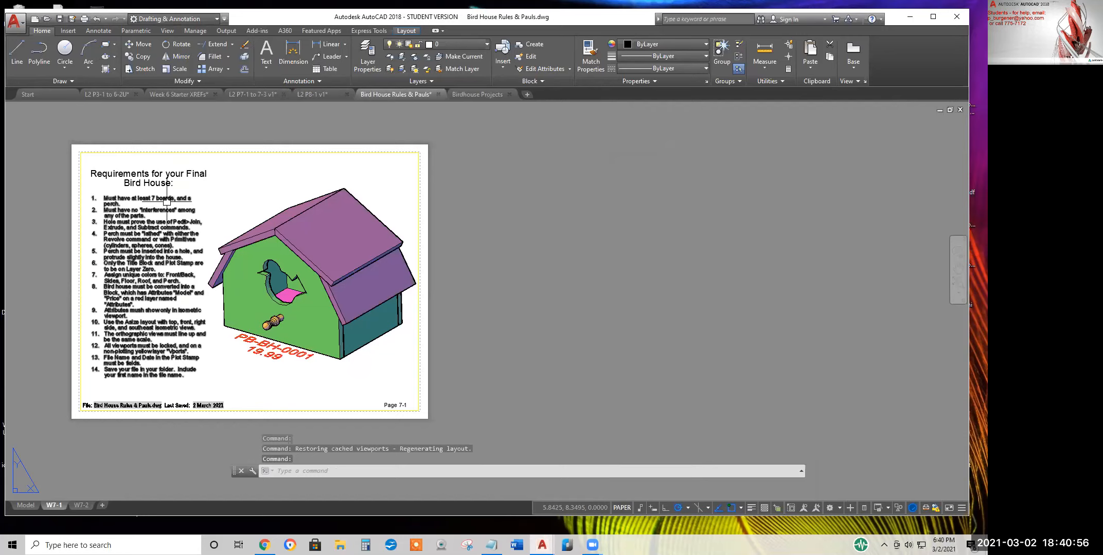
{"action": "scroll", "coordinate": [158, 221], "scroll_direction": "up", "scroll_amount": 3}
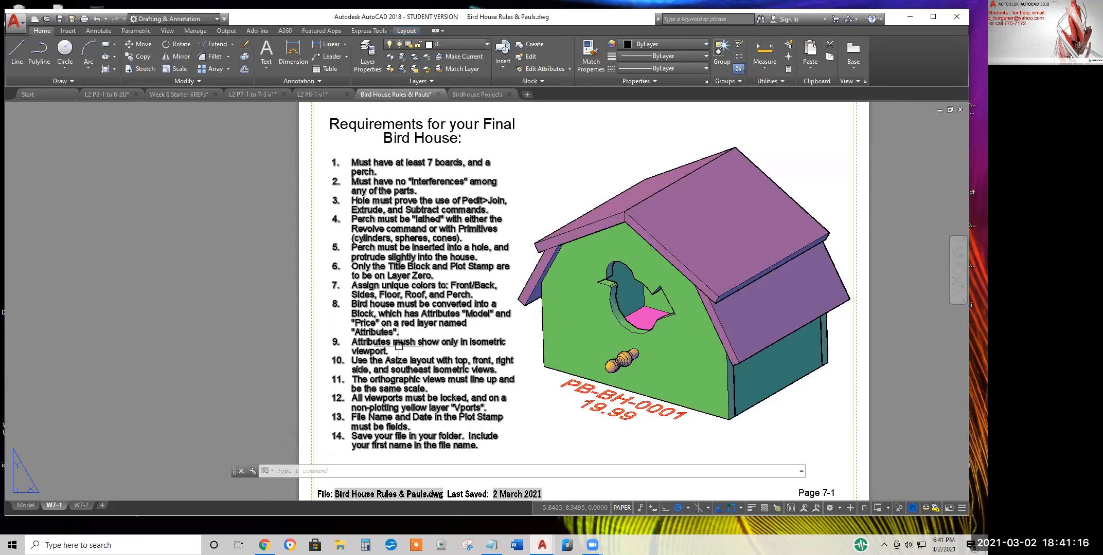
{"action": "scroll", "coordinate": [401, 345], "scroll_direction": "up", "scroll_amount": 2}
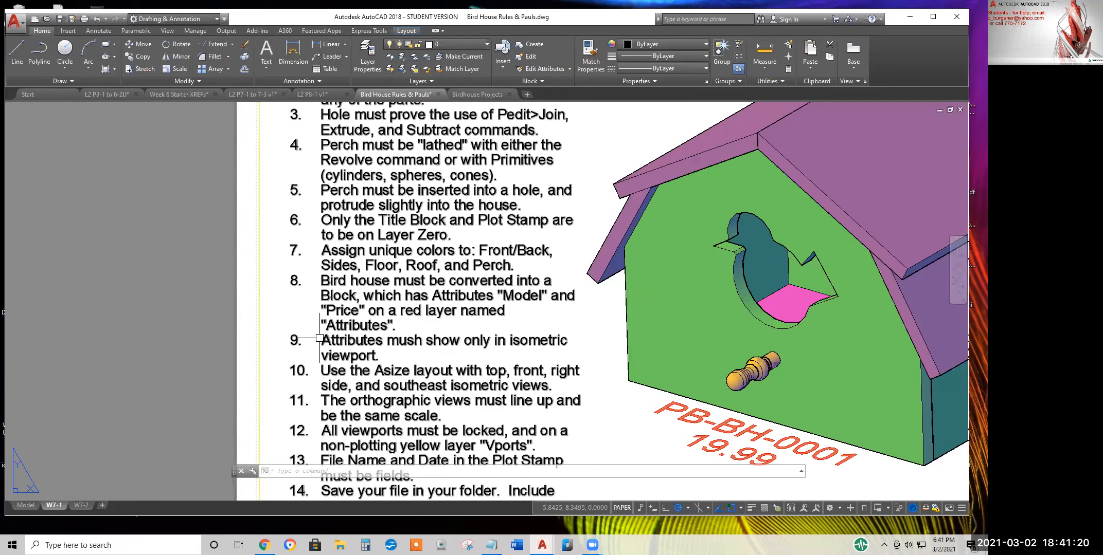
{"action": "scroll", "coordinate": [399, 342], "scroll_direction": "down", "scroll_amount": 2}
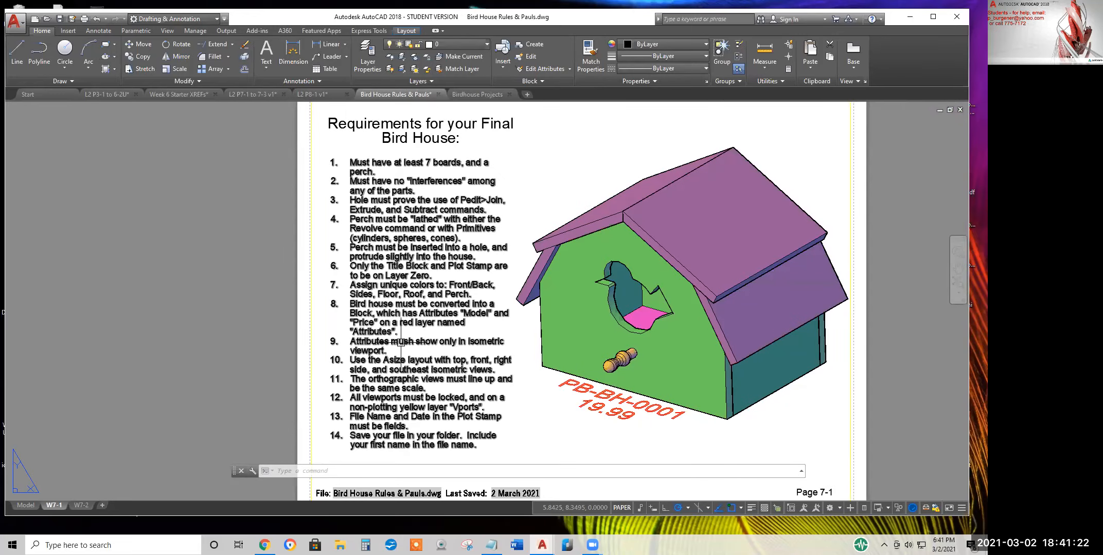
{"action": "left_click", "coordinate": [81, 505]}
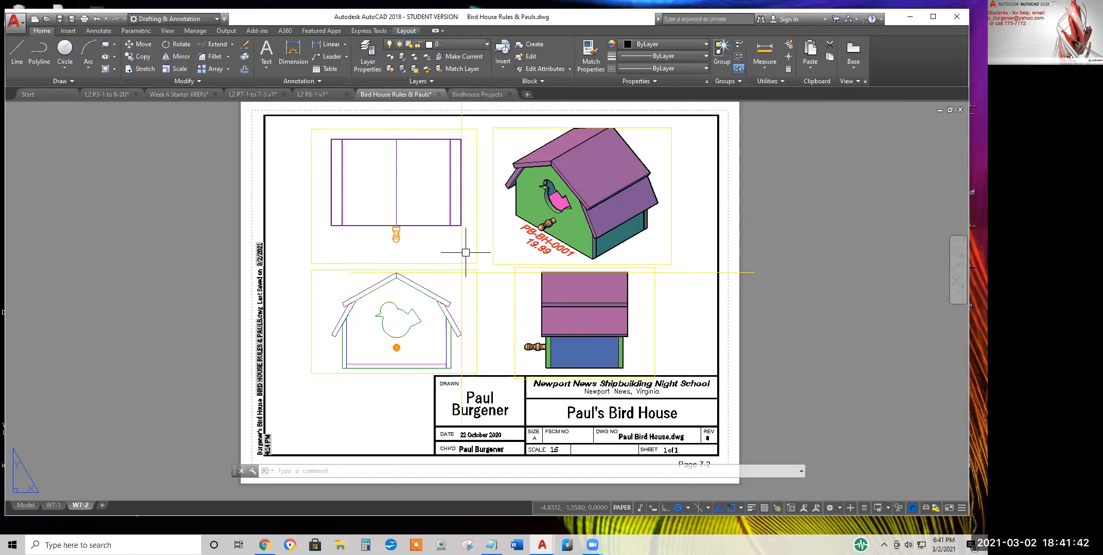
Pan and zoom onto the W7-2 title block and select it
{"action": "middle_click_drag", "start_coordinate": [635, 428], "coordinate": [602, 312]}
{"action": "scroll", "coordinate": [601, 312], "scroll_direction": "up", "scroll_amount": 2}
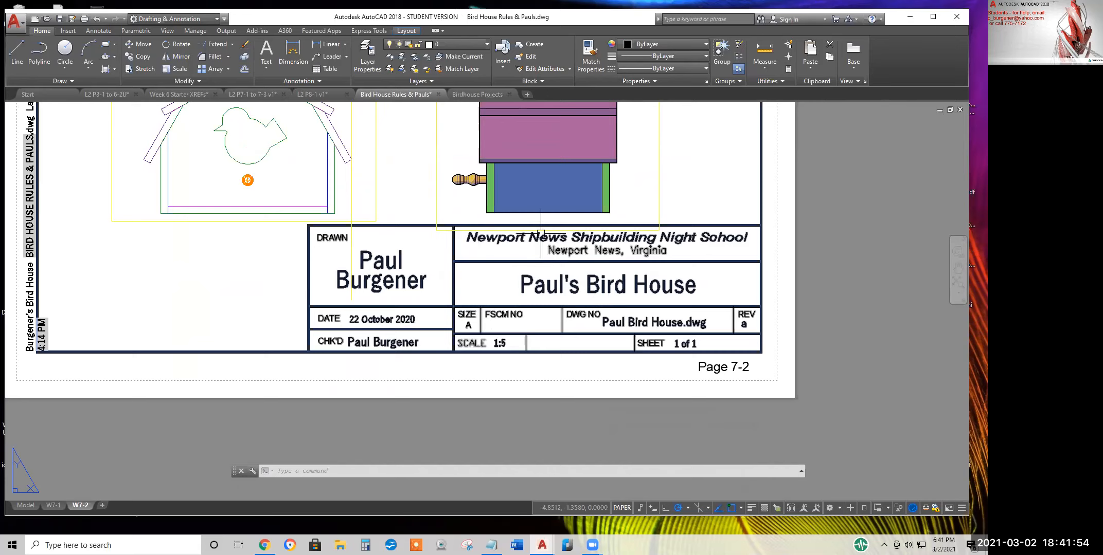
{"action": "left_click", "coordinate": [591, 279]}
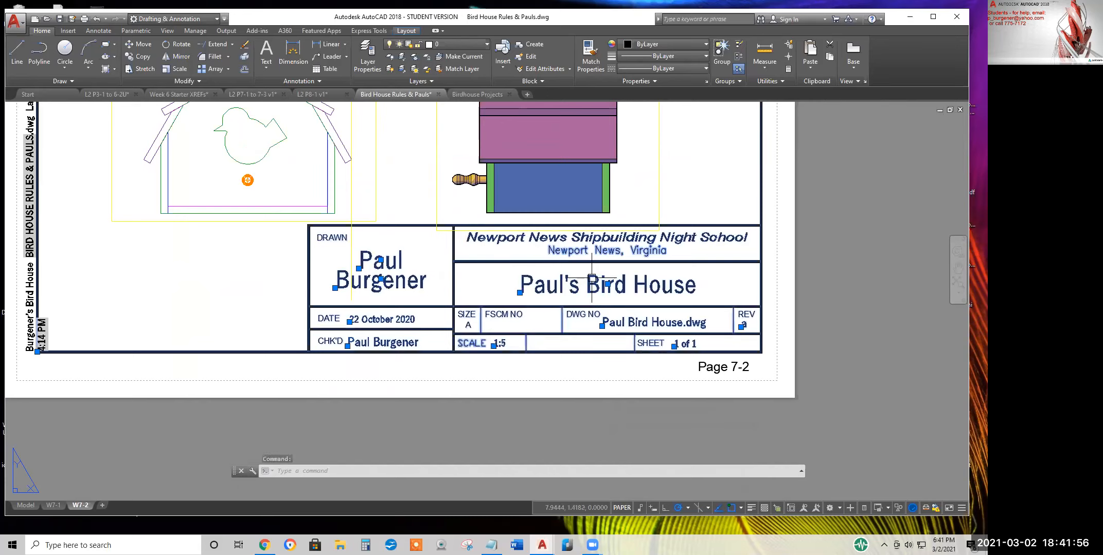
Review the title block's nine attributes in the Enhanced Attribute Editor, close it unchanged, and zoom out to the full sheet
{"action": "double_click", "coordinate": [590, 278]}
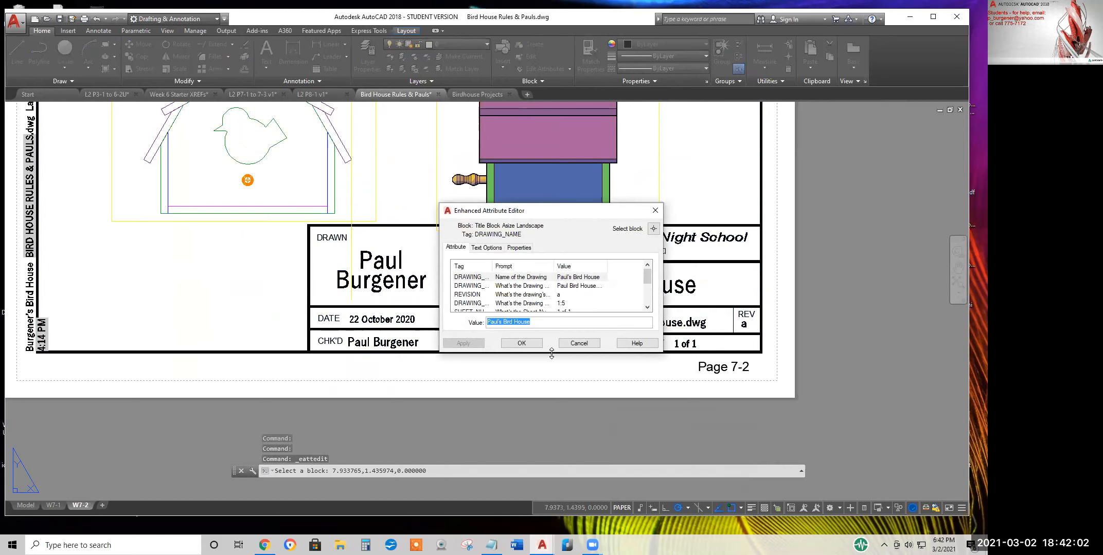
{"action": "left_click_drag", "start_coordinate": [552, 353], "coordinate": [552, 459]}
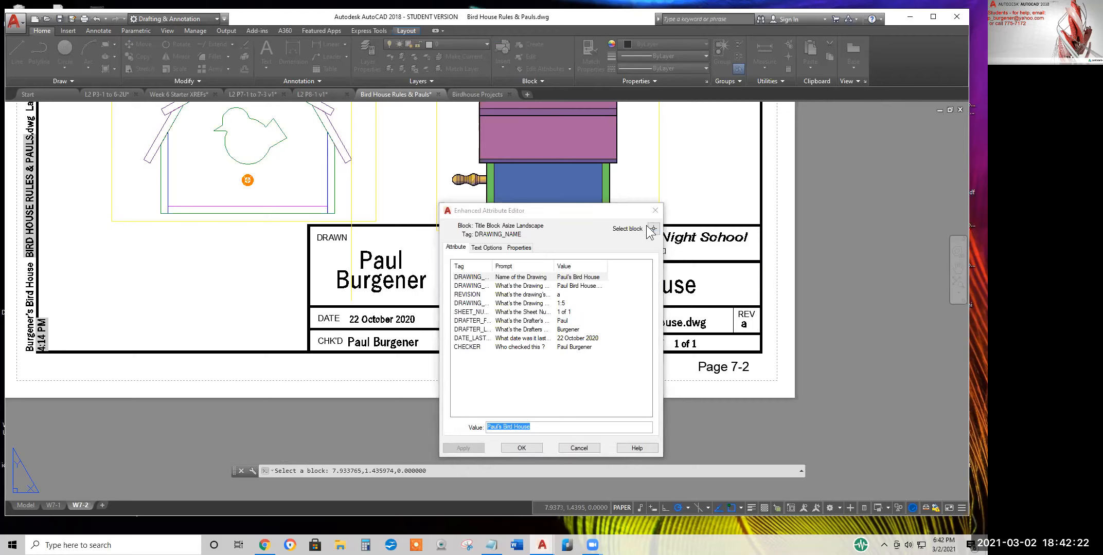
{"action": "left_click", "coordinate": [656, 211]}
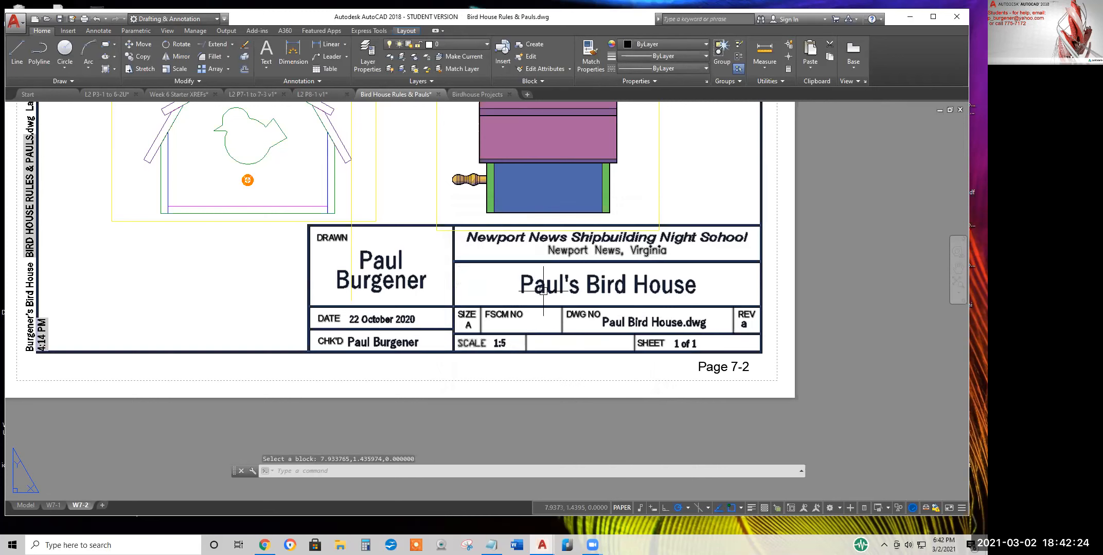
{"action": "left_click", "coordinate": [542, 286]}
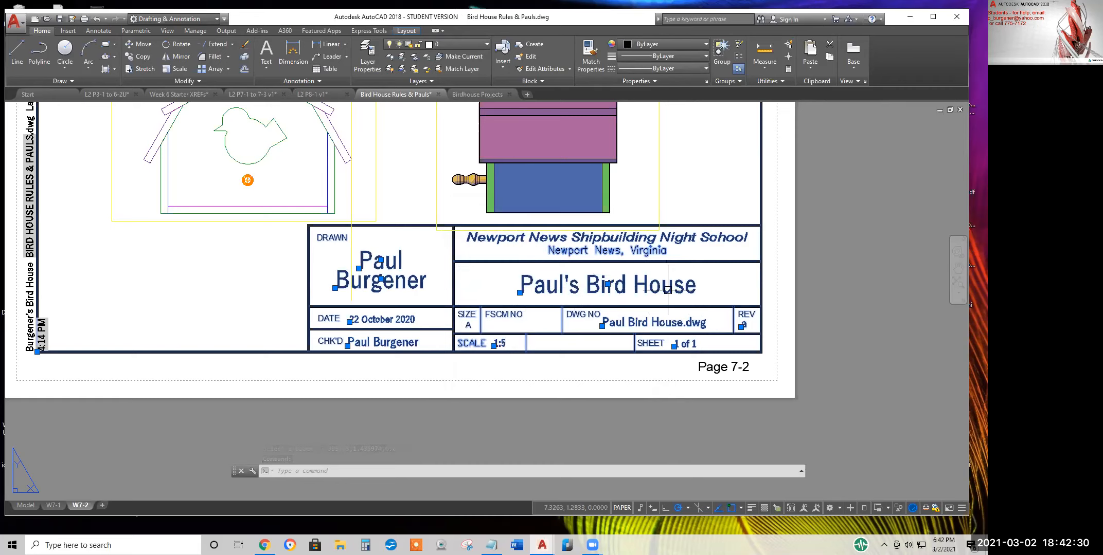
{"action": "scroll", "coordinate": [668, 293], "scroll_direction": "down", "scroll_amount": 2}
{"action": "scroll", "coordinate": [499, 248], "scroll_direction": "down", "scroll_amount": 3}
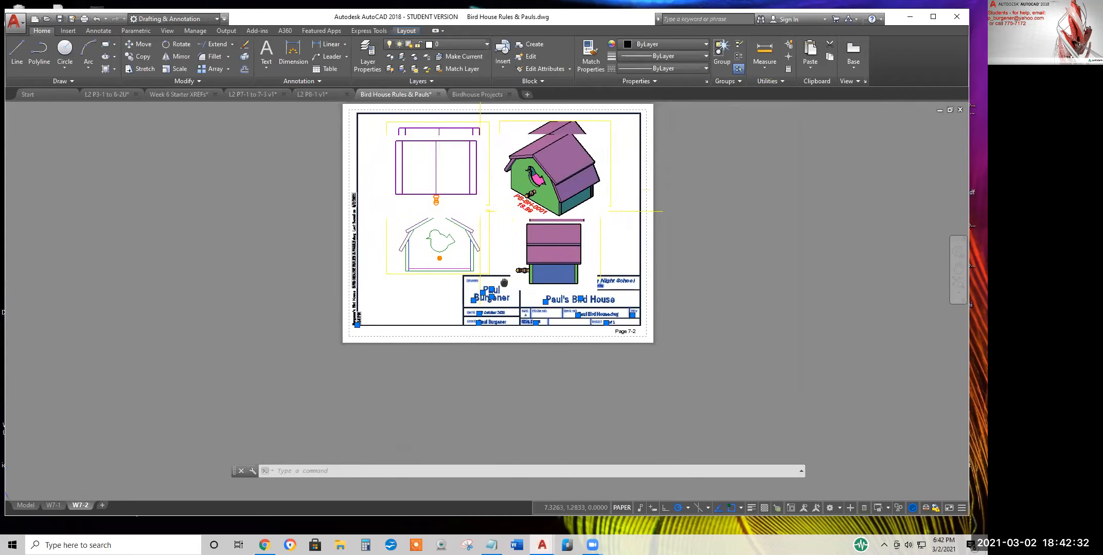
Switch to the Birdhouse Projects drawing and zoom in on the birdhouse models
{"action": "left_click", "coordinate": [470, 94]}
{"action": "middle_click_drag", "start_coordinate": [390, 319], "coordinate": [394, 339], "text": "shift"}
{"action": "scroll", "coordinate": [402, 266], "scroll_direction": "up", "scroll_amount": 4}
{"action": "scroll", "coordinate": [402, 266], "scroll_direction": "up", "scroll_amount": 5}
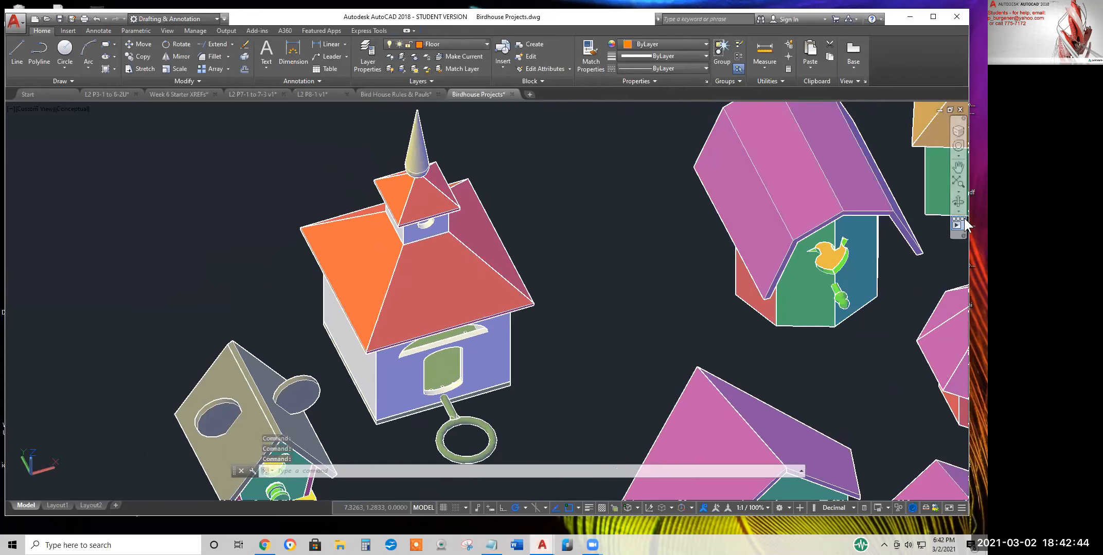
Orbit the birdhouses to front, side and underside views, including the cone-roofed house from below
{"action": "left_click", "coordinate": [958, 202]}
{"action": "left_click_drag", "start_coordinate": [453, 339], "coordinate": [468, 213]}
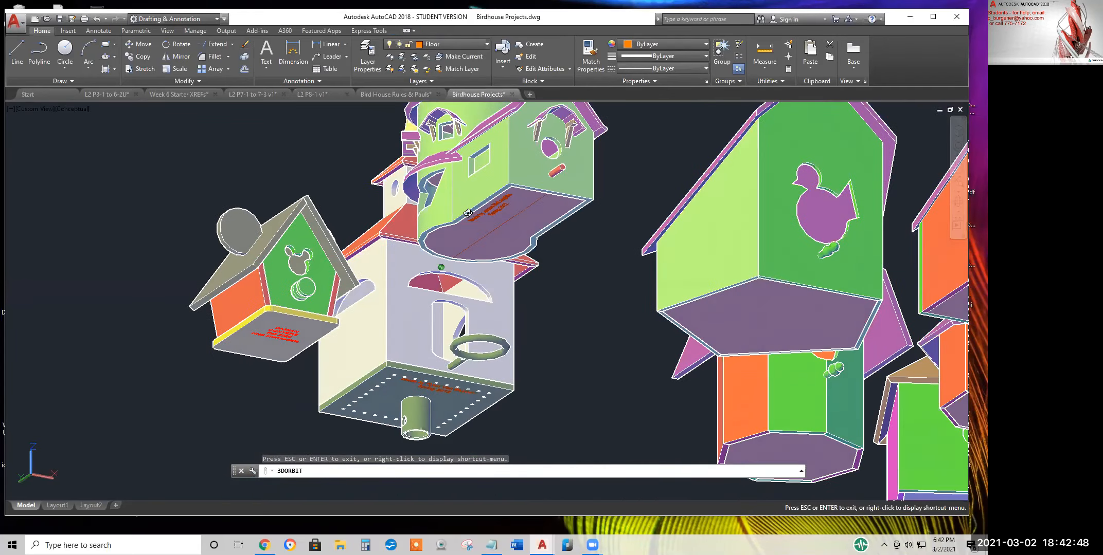
{"action": "left_click_drag", "start_coordinate": [445, 301], "coordinate": [455, 268]}
{"action": "scroll", "coordinate": [455, 267], "scroll_direction": "up", "scroll_amount": 3}
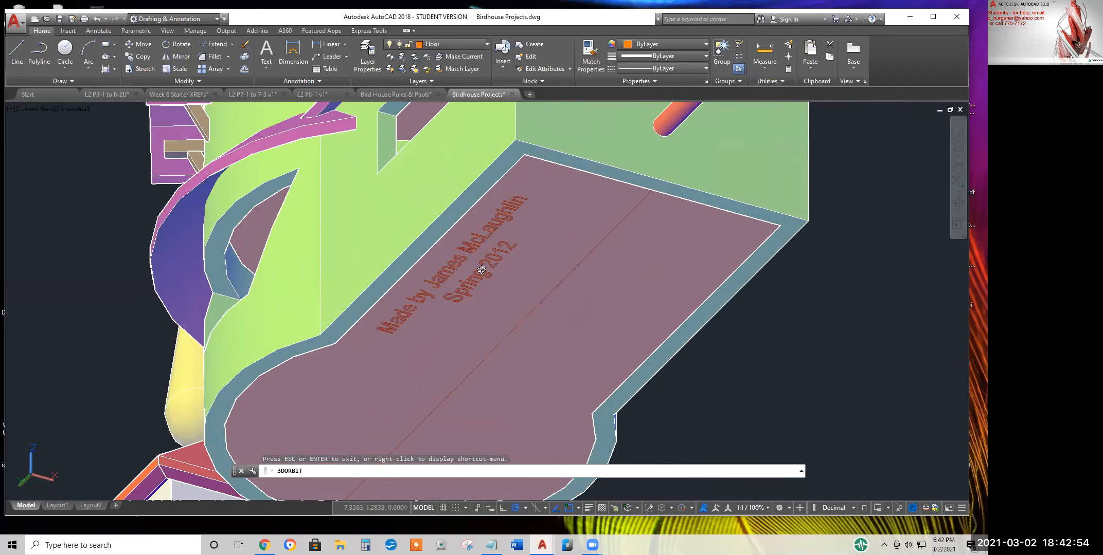
{"action": "scroll", "coordinate": [457, 294], "scroll_direction": "down", "scroll_amount": 3}
{"action": "scroll", "coordinate": [457, 310], "scroll_direction": "down", "scroll_amount": 3}
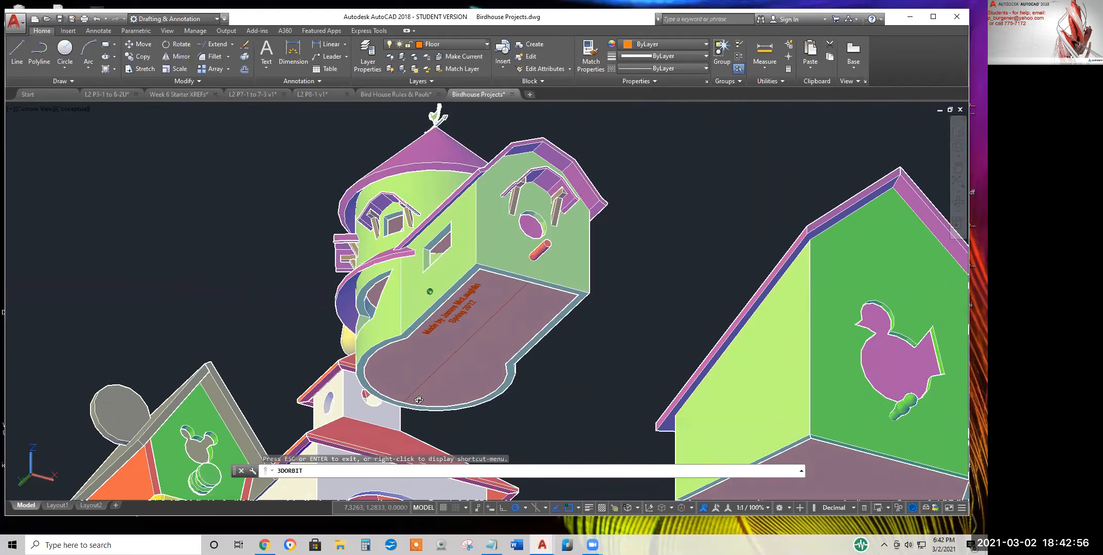
{"action": "left_click_drag", "start_coordinate": [436, 110], "coordinate": [453, 165]}
{"action": "scroll", "coordinate": [453, 165], "scroll_direction": "up", "scroll_amount": 3}
{"action": "scroll", "coordinate": [468, 460], "scroll_direction": "down", "scroll_amount": 3}
{"action": "left_click_drag", "start_coordinate": [468, 460], "coordinate": [259, 389]}
{"action": "scroll", "coordinate": [263, 379], "scroll_direction": "up", "scroll_amount": 2}
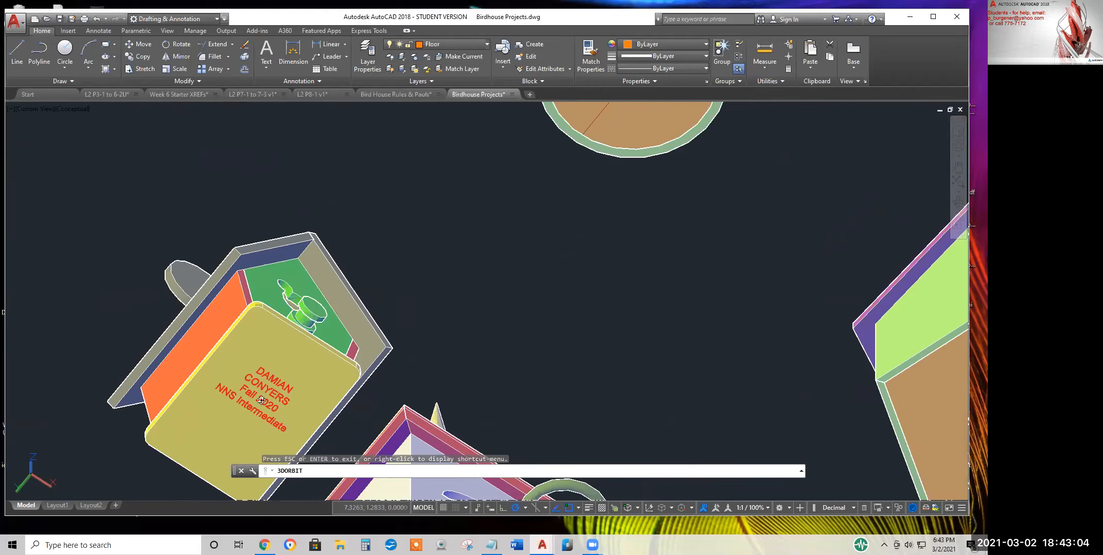
Turn the view face-on to the lettered box, then bring the green bird-hole houses and the spire into view
{"action": "left_click_drag", "start_coordinate": [305, 399], "coordinate": [586, 445]}
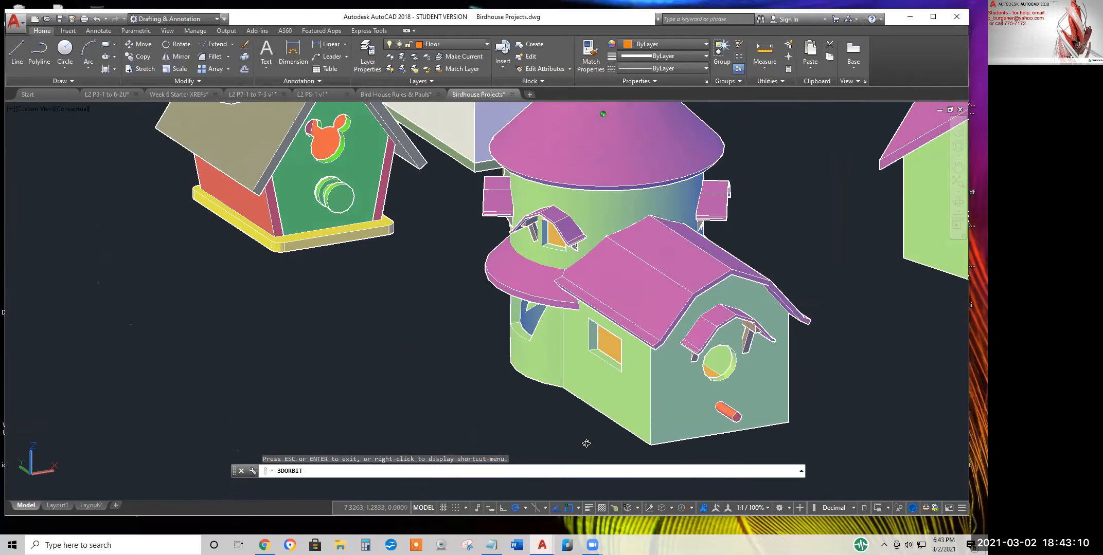
{"action": "middle_click_drag", "start_coordinate": [448, 229], "coordinate": [326, 304]}
{"action": "middle_click_drag", "start_coordinate": [915, 315], "coordinate": [718, 285]}
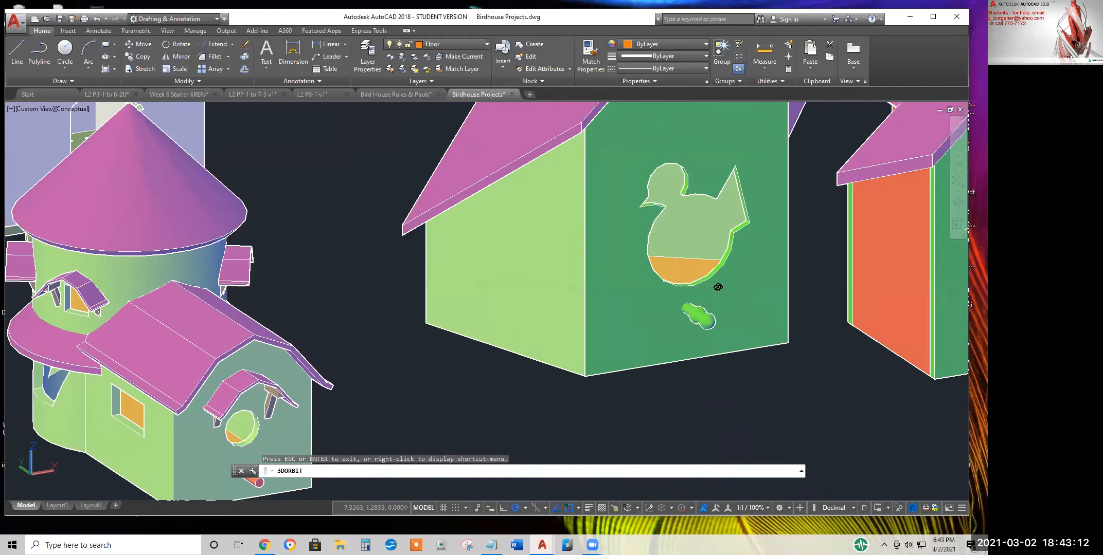
{"action": "scroll", "coordinate": [731, 287], "scroll_direction": "down", "scroll_amount": 5}
{"action": "scroll", "coordinate": [750, 289], "scroll_direction": "down", "scroll_amount": 3}
{"action": "left_click_drag", "start_coordinate": [750, 289], "coordinate": [593, 275]}
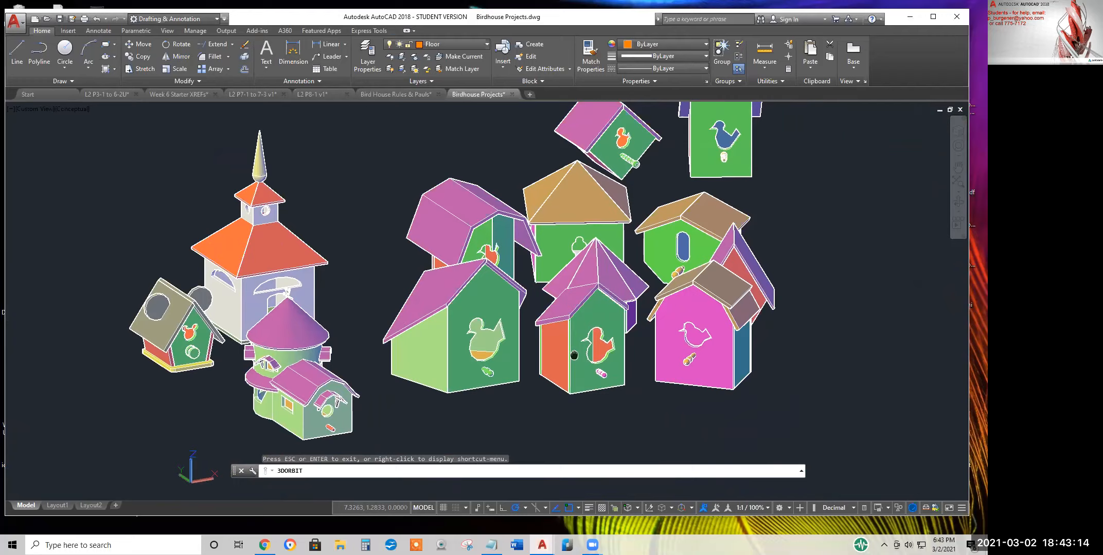
{"action": "scroll", "coordinate": [593, 275], "scroll_direction": "up", "scroll_amount": 4}
{"action": "scroll", "coordinate": [597, 283], "scroll_direction": "up", "scroll_amount": 3}
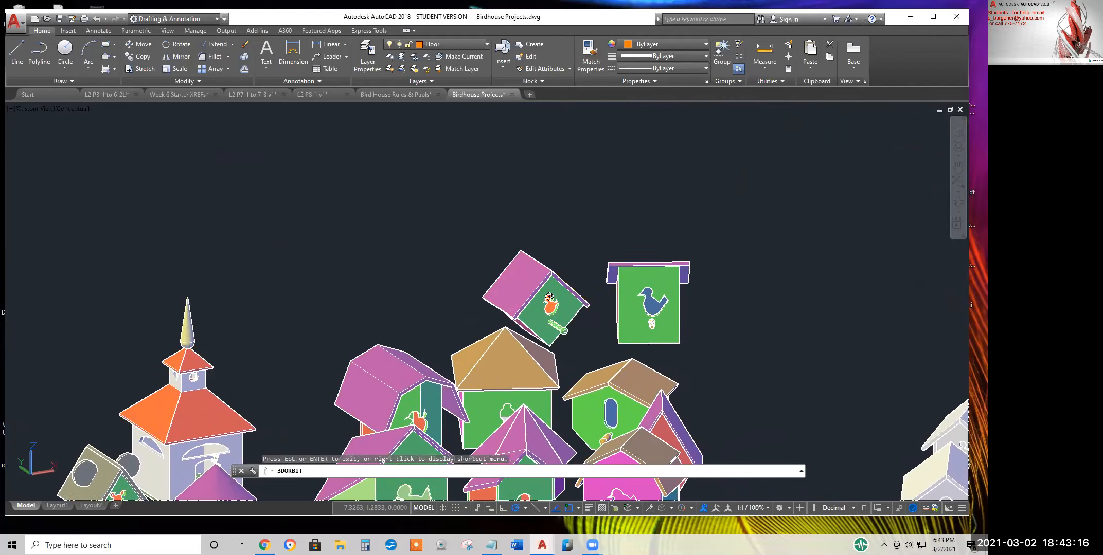
{"action": "scroll", "coordinate": [604, 294], "scroll_direction": "up", "scroll_amount": 2}
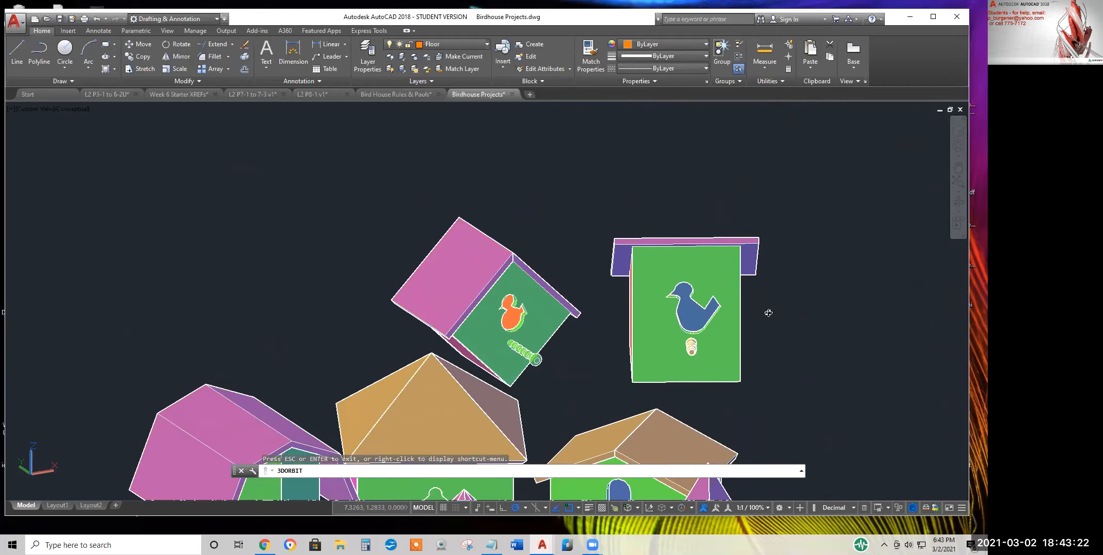
Pan across more birdhouses to the white birdhouse and orbit to a new viewing angle
{"action": "middle_click_drag", "start_coordinate": [689, 329], "coordinate": [691, 256]}
{"action": "scroll", "coordinate": [691, 256], "scroll_direction": "down", "scroll_amount": 2}
{"action": "middle_click_drag", "start_coordinate": [838, 339], "coordinate": [499, 242]}
{"action": "scroll", "coordinate": [636, 324], "scroll_direction": "up", "scroll_amount": 1}
{"action": "left_click_drag", "start_coordinate": [637, 324], "coordinate": [619, 343]}
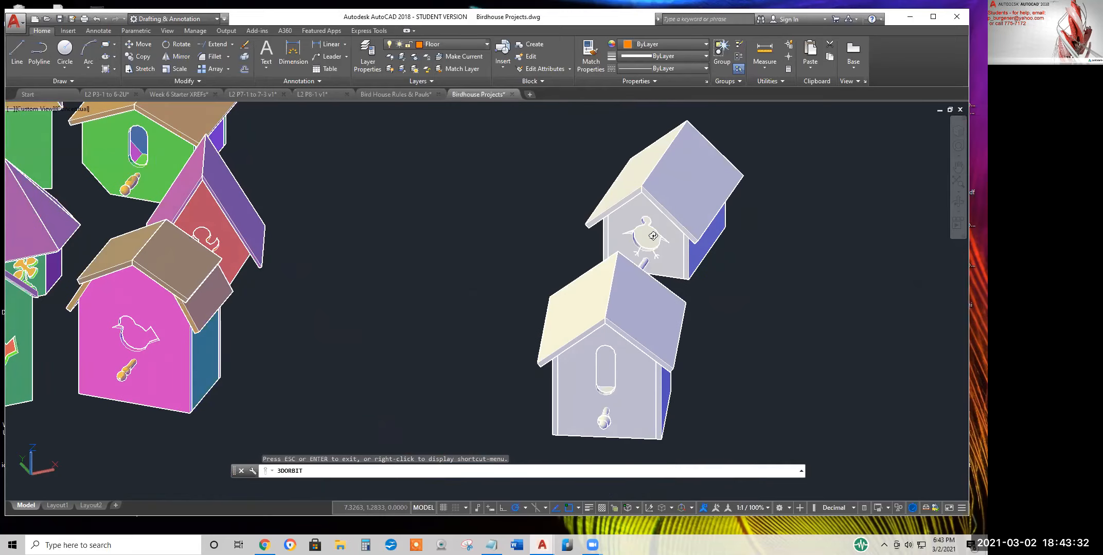
{"action": "scroll", "coordinate": [648, 239], "scroll_direction": "up", "scroll_amount": 3}
{"action": "scroll", "coordinate": [648, 237], "scroll_direction": "up", "scroll_amount": 2}
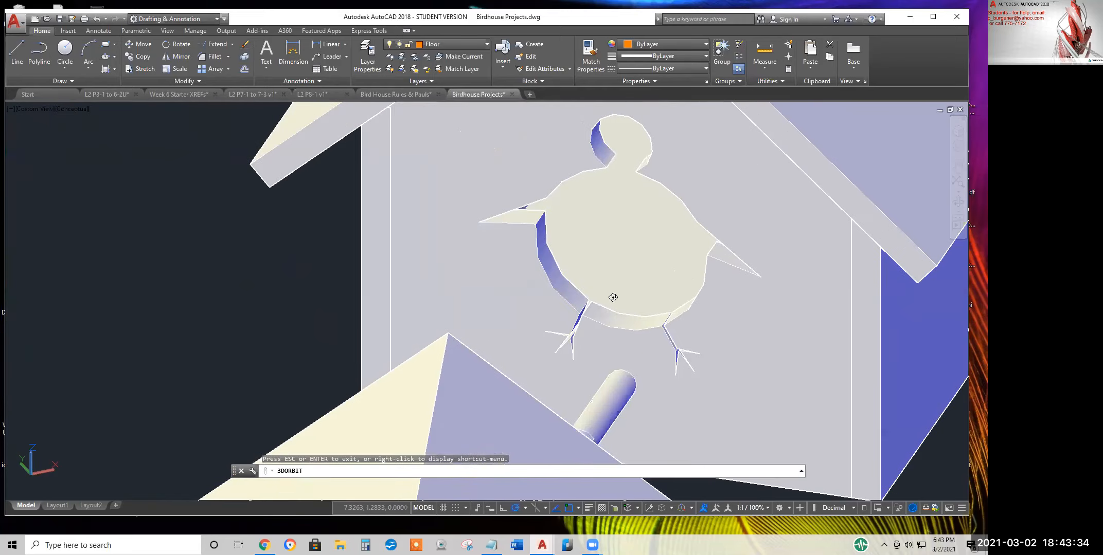
{"action": "scroll", "coordinate": [679, 384], "scroll_direction": "down", "scroll_amount": 6}
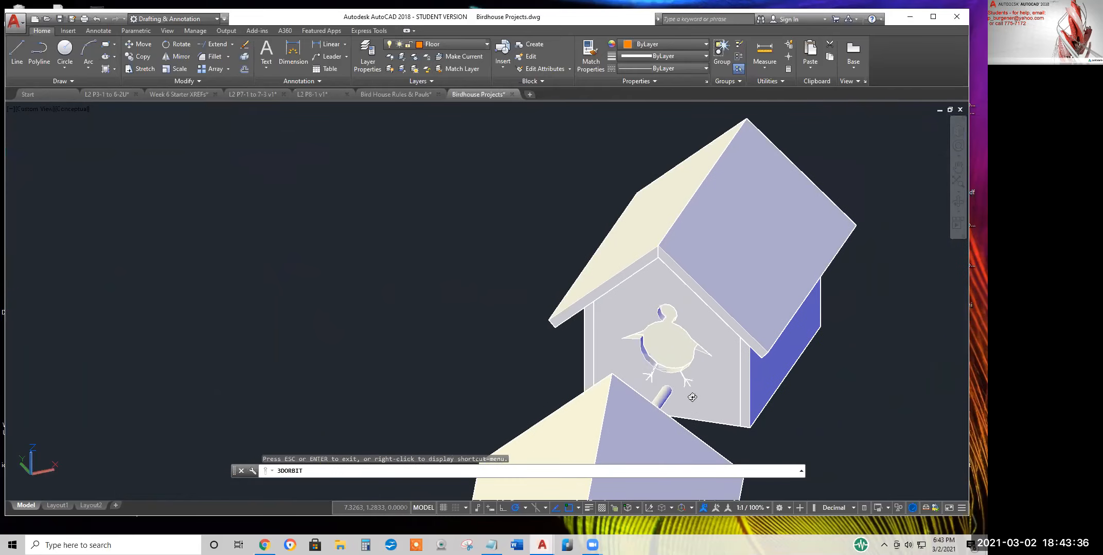
{"action": "scroll", "coordinate": [556, 376], "scroll_direction": "down", "scroll_amount": 4}
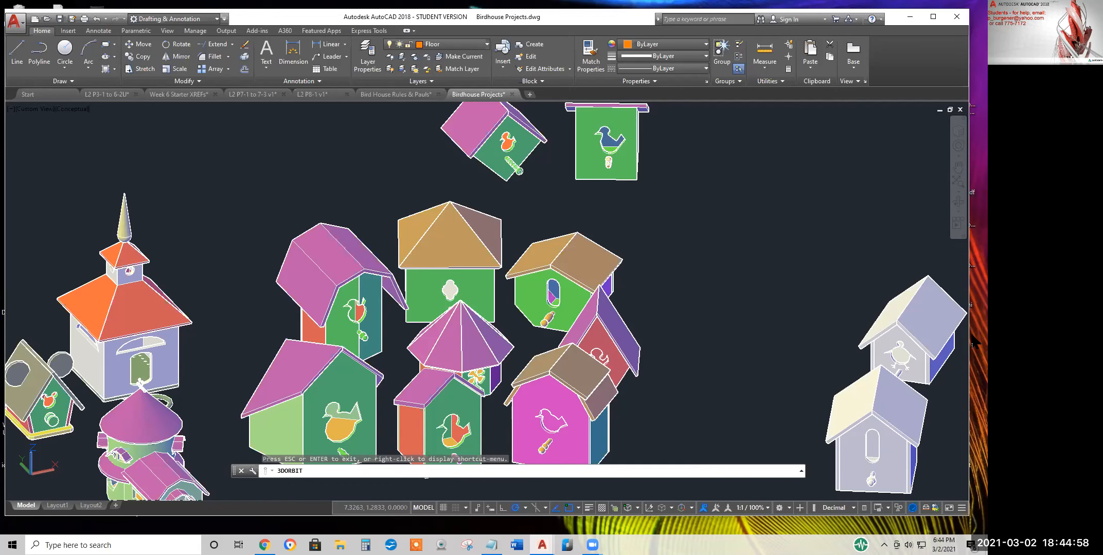
Show the Express Tools commands and slightly shift and rotate the whole birdhouse collection
{"action": "left_click", "coordinate": [374, 30]}
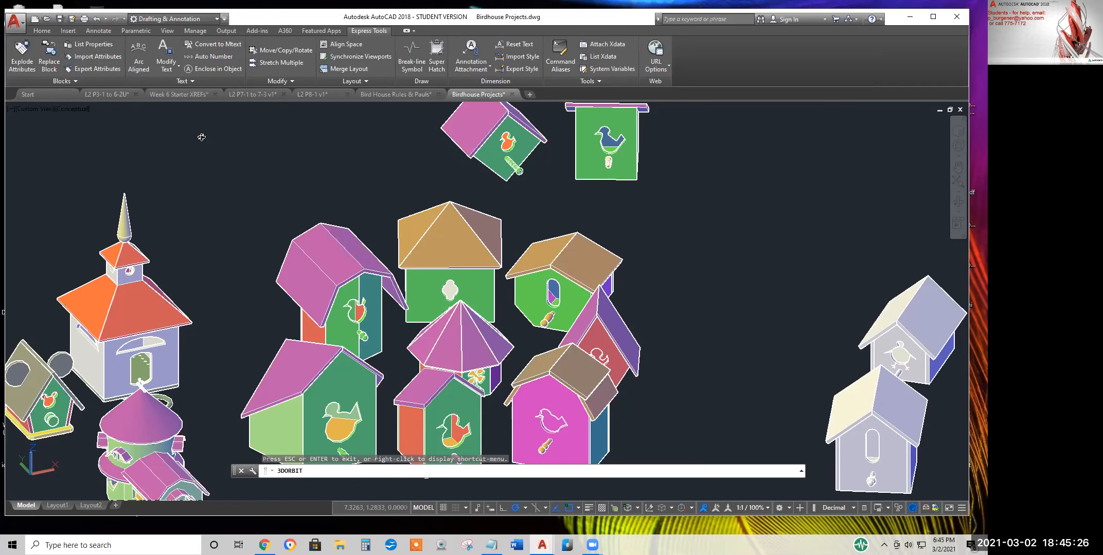
{"action": "scroll", "coordinate": [267, 161], "scroll_direction": "down", "scroll_amount": 2}
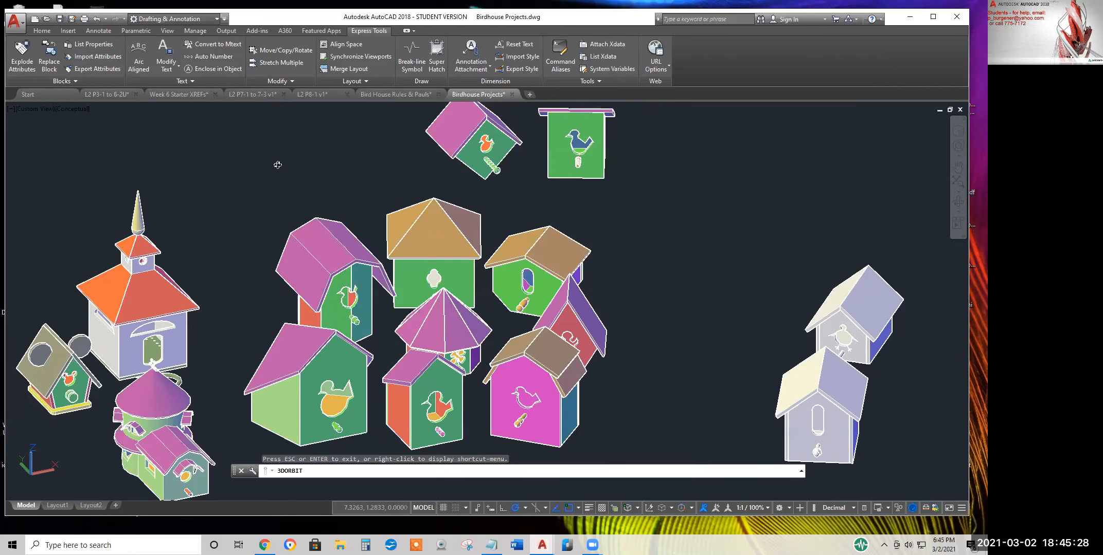
{"action": "middle_click_drag", "start_coordinate": [384, 182], "coordinate": [388, 191]}
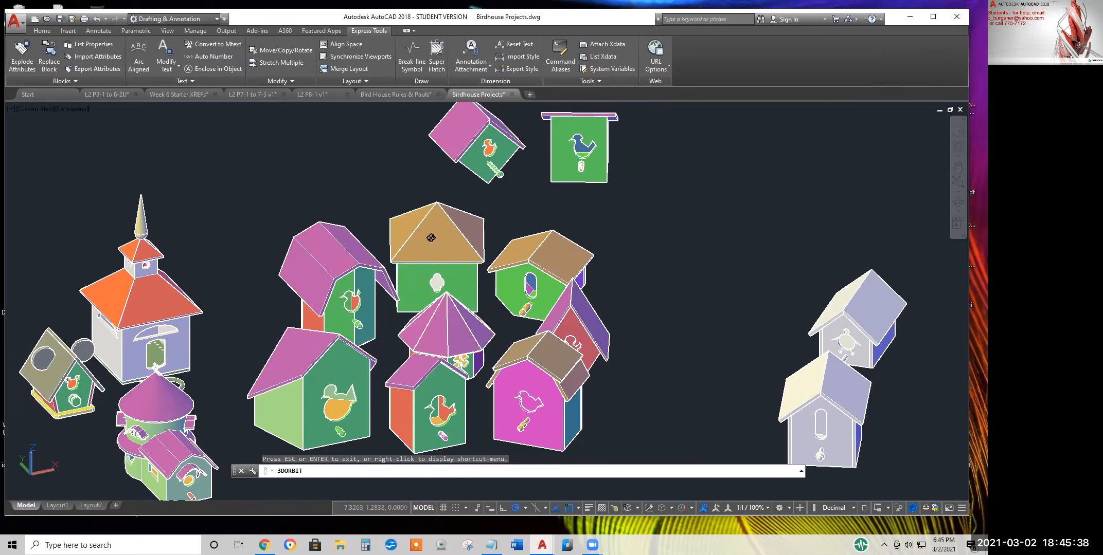
{"action": "left_click_drag", "start_coordinate": [465, 285], "coordinate": [472, 295]}
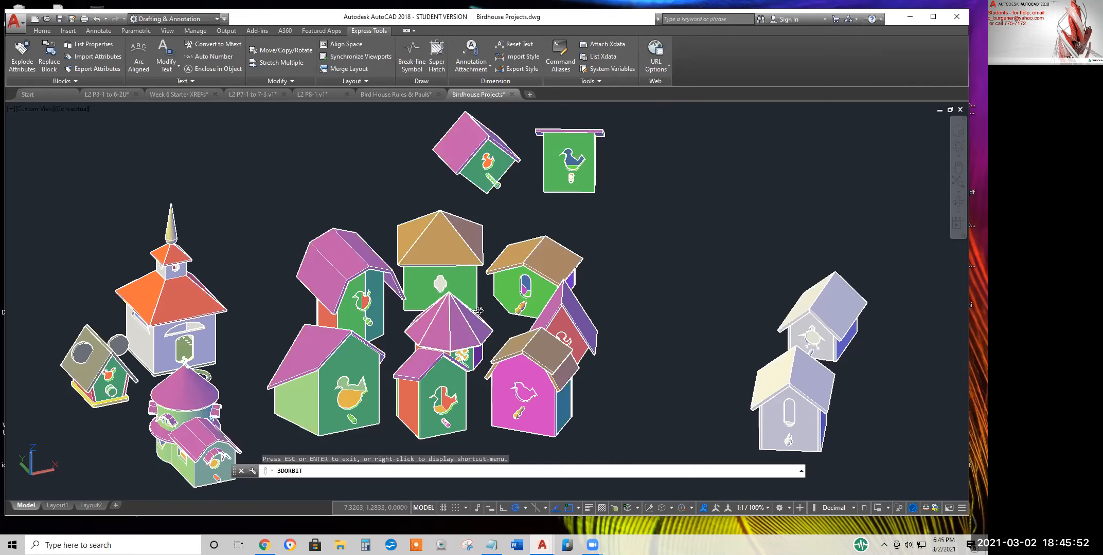
{"action": "scroll", "coordinate": [564, 247], "scroll_direction": "up", "scroll_amount": 2}
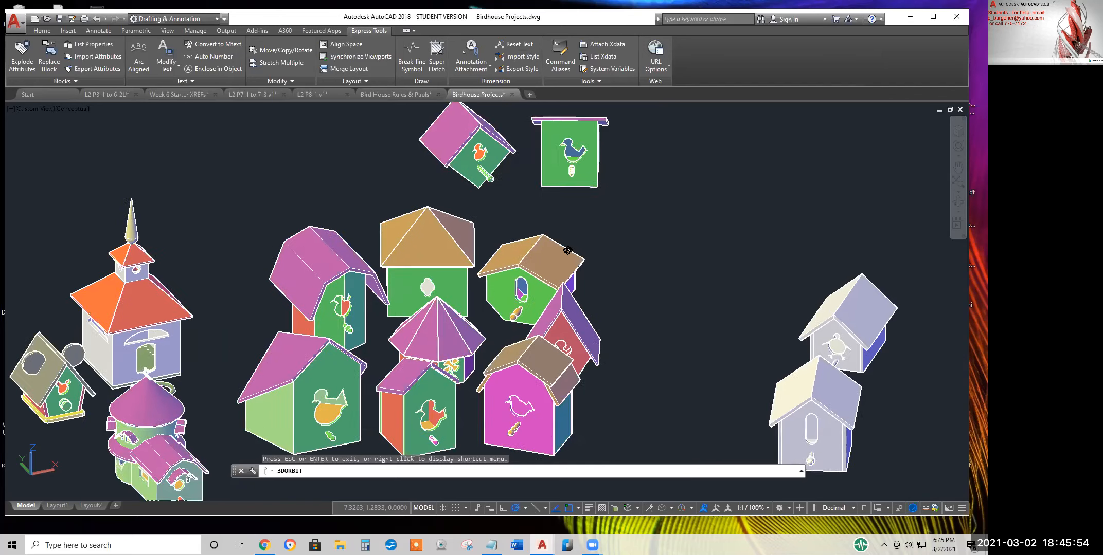